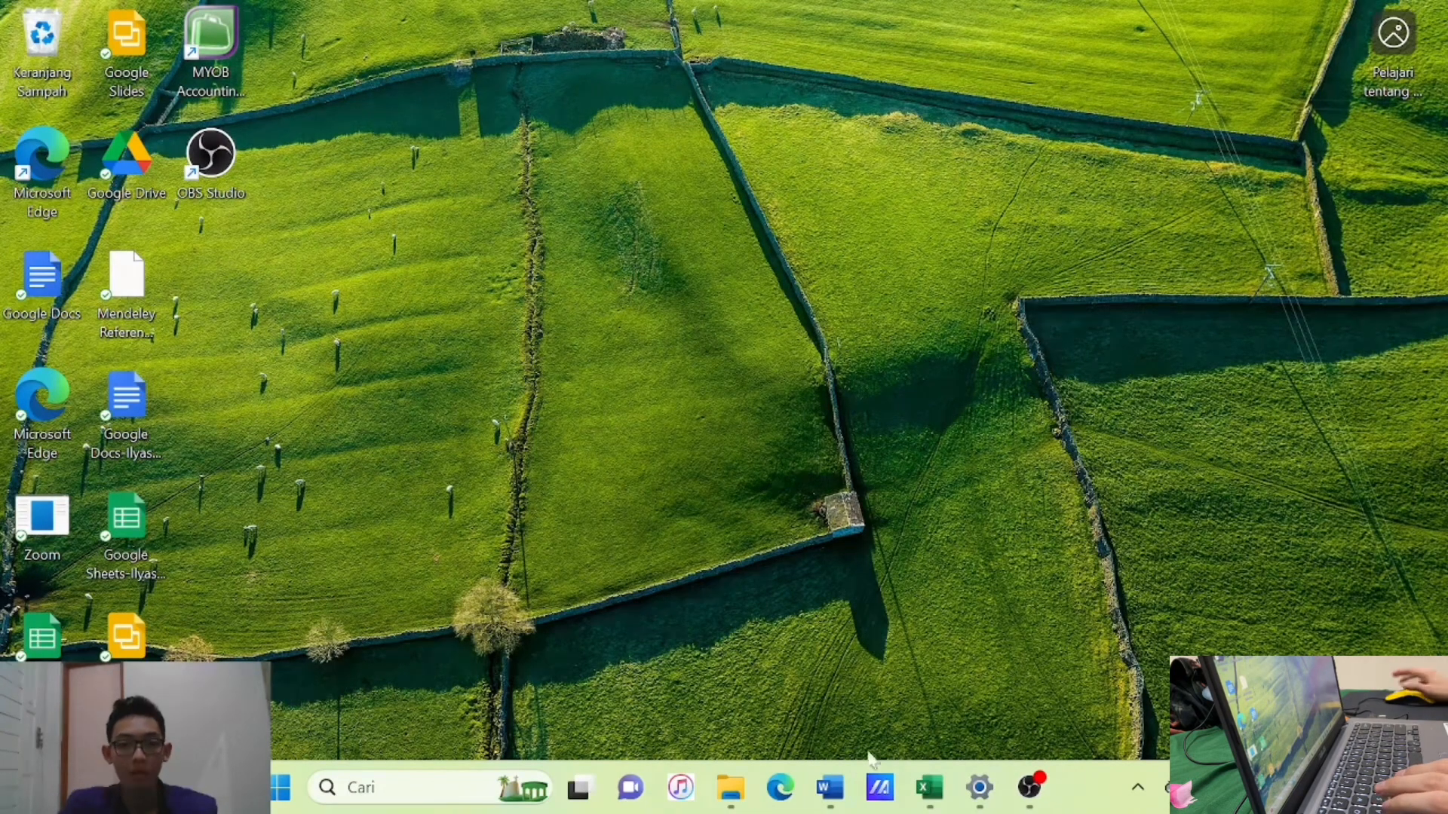
Switch to the Excel workbook and enter the label INITIAL INVESTMENT in cell F5 of the PP answer table.
left_click(929, 787)
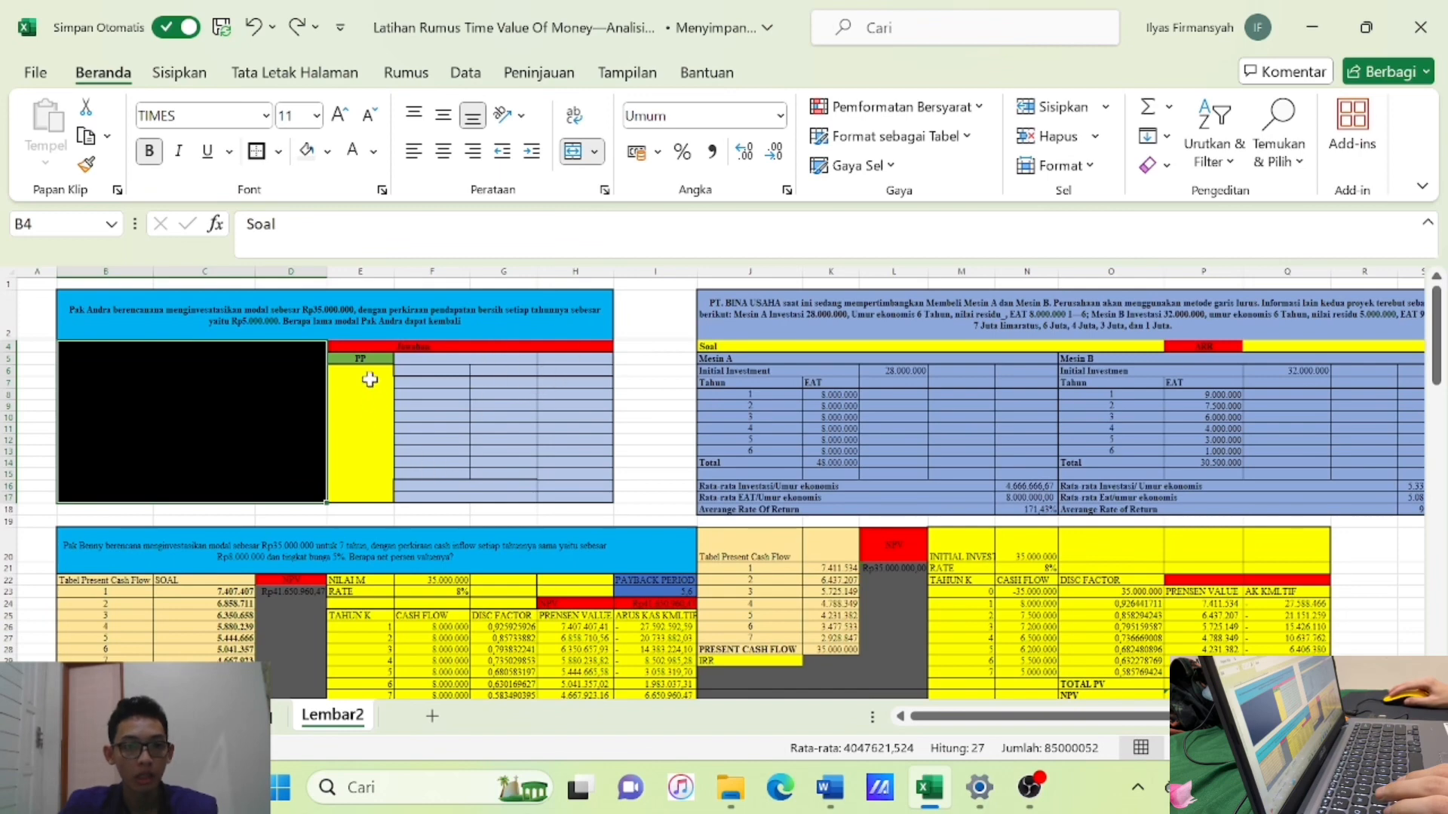
left_click(361, 359)
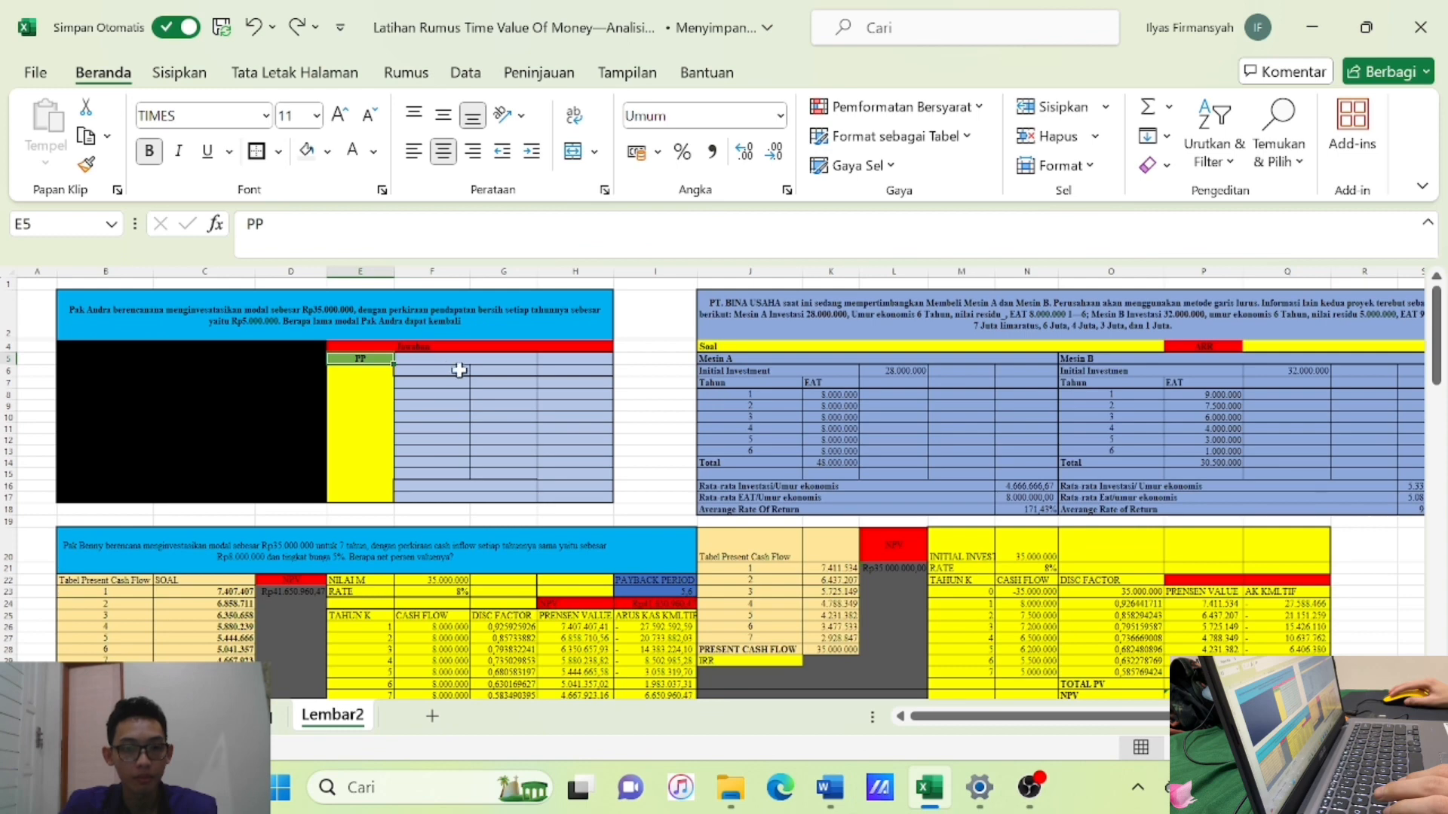
left_click(654, 405)
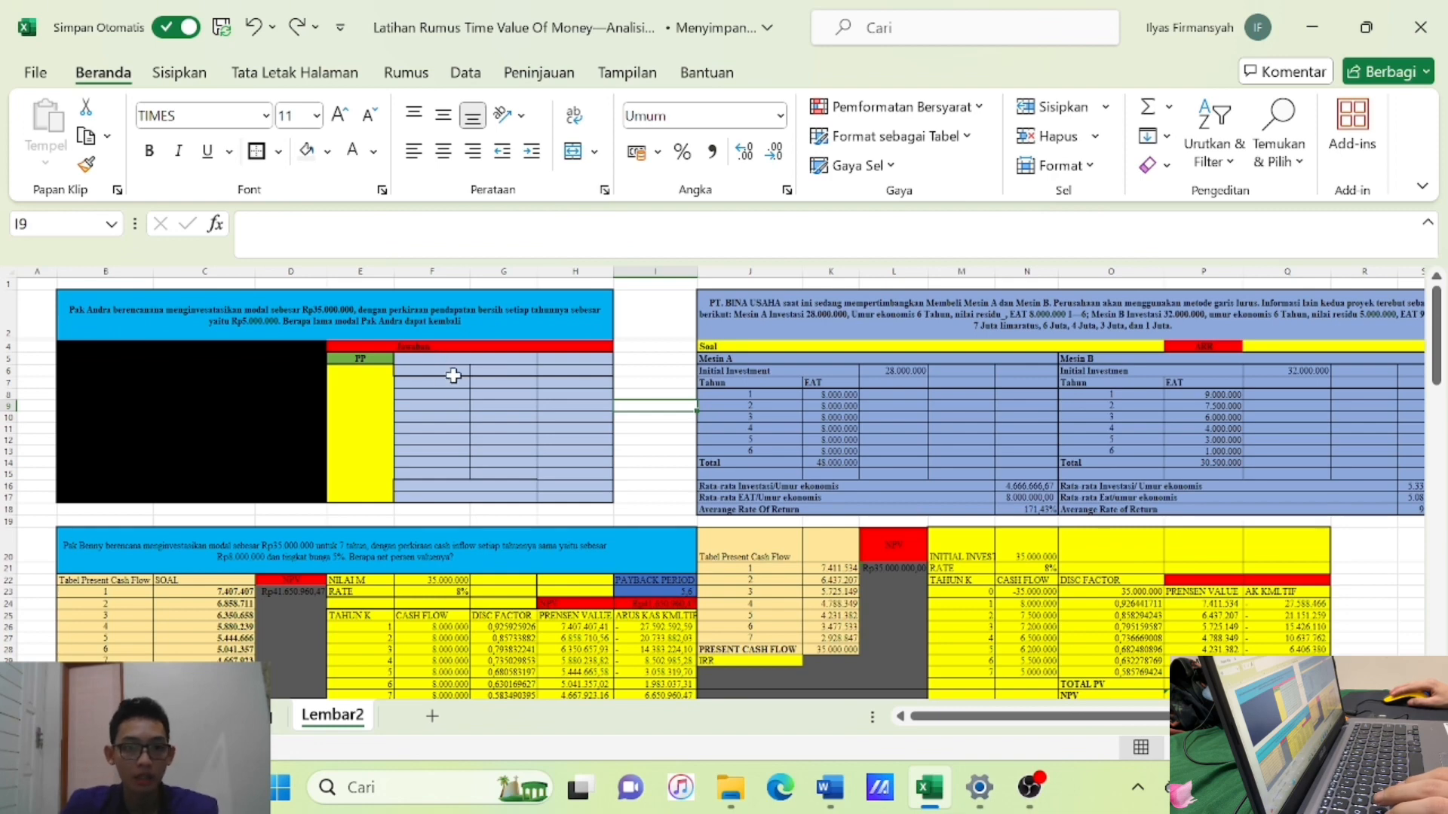
left_click(423, 356)
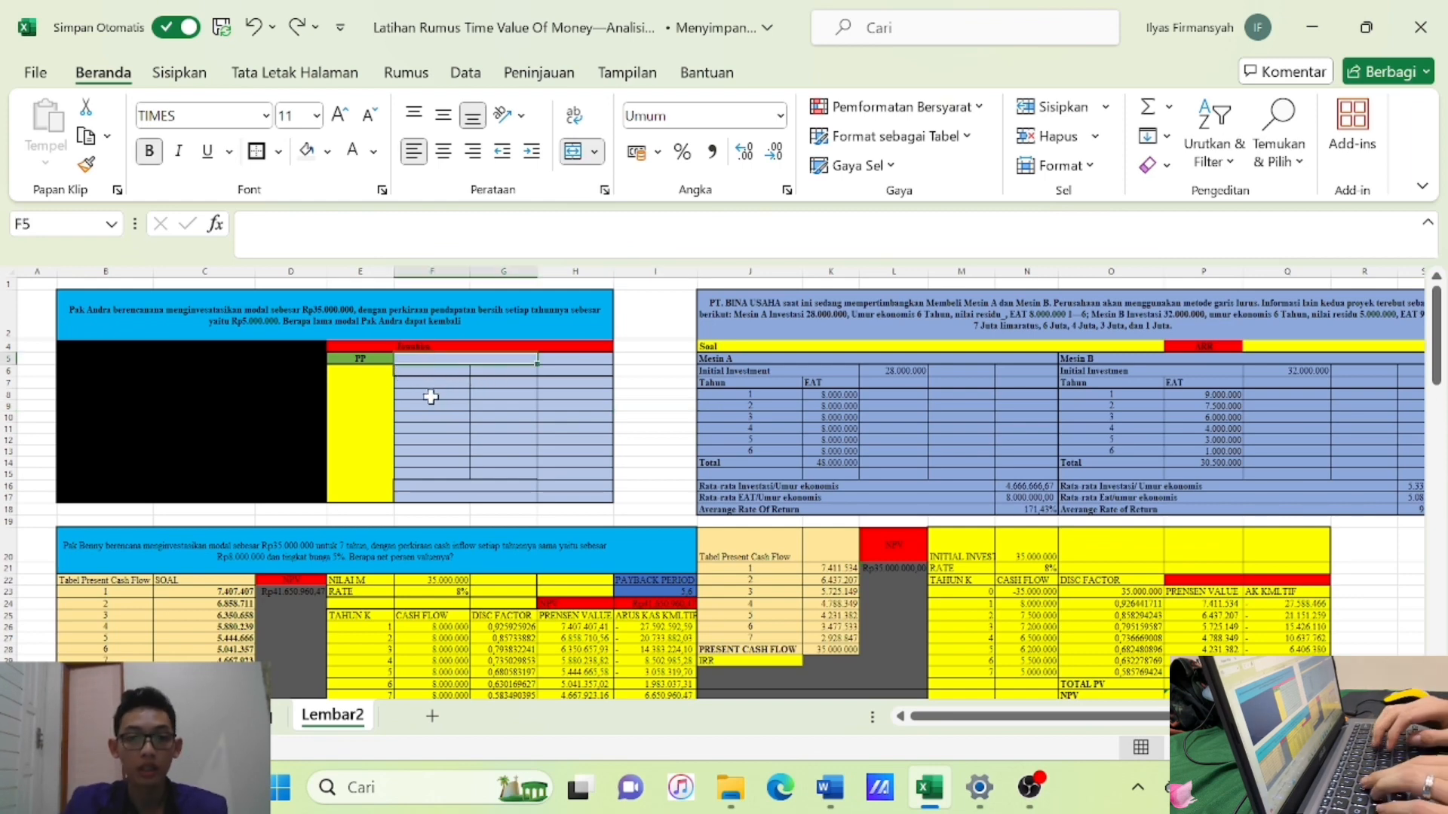
type("INITI")
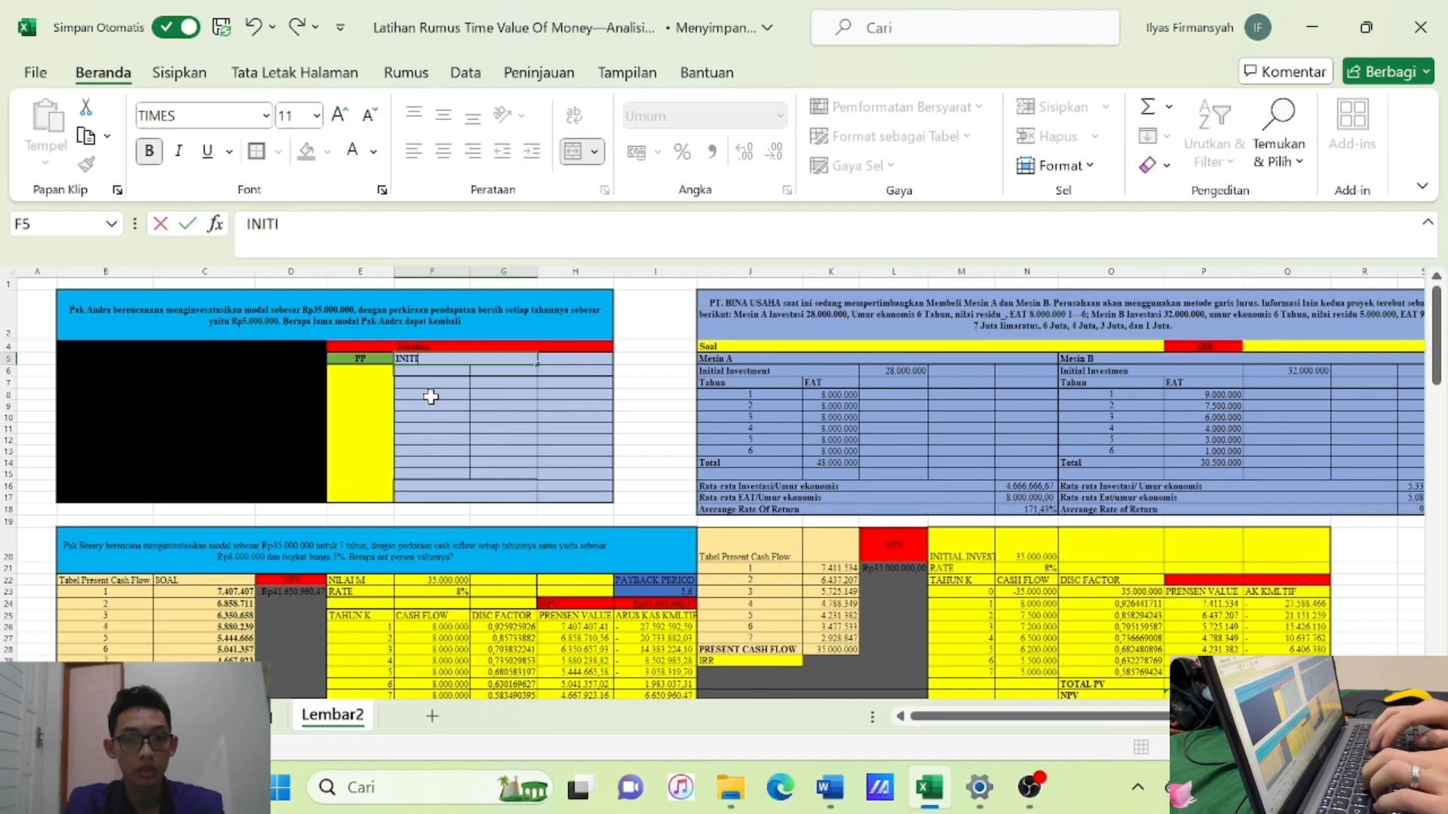
type("AL INV")
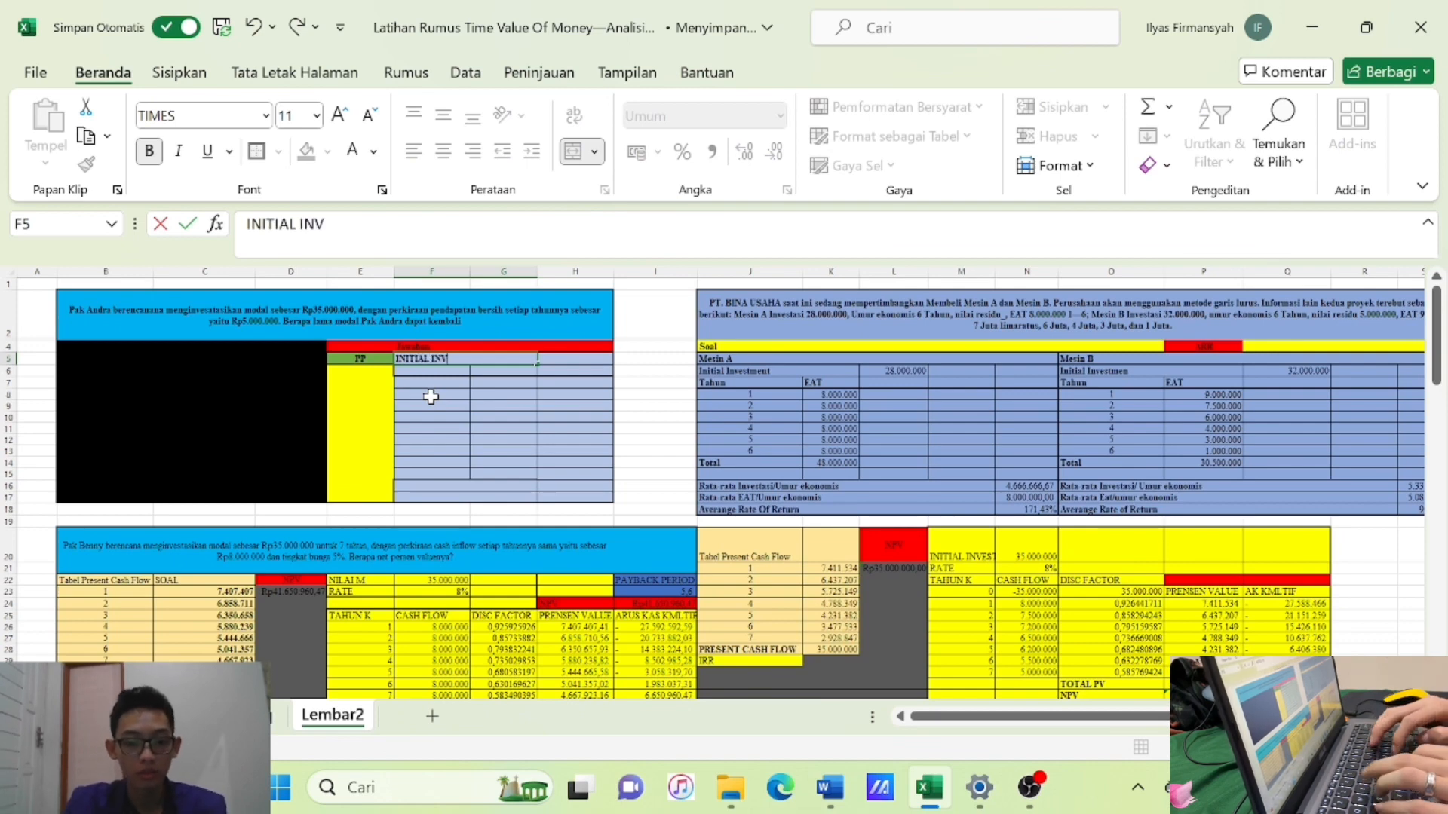
type("ESTMENT")
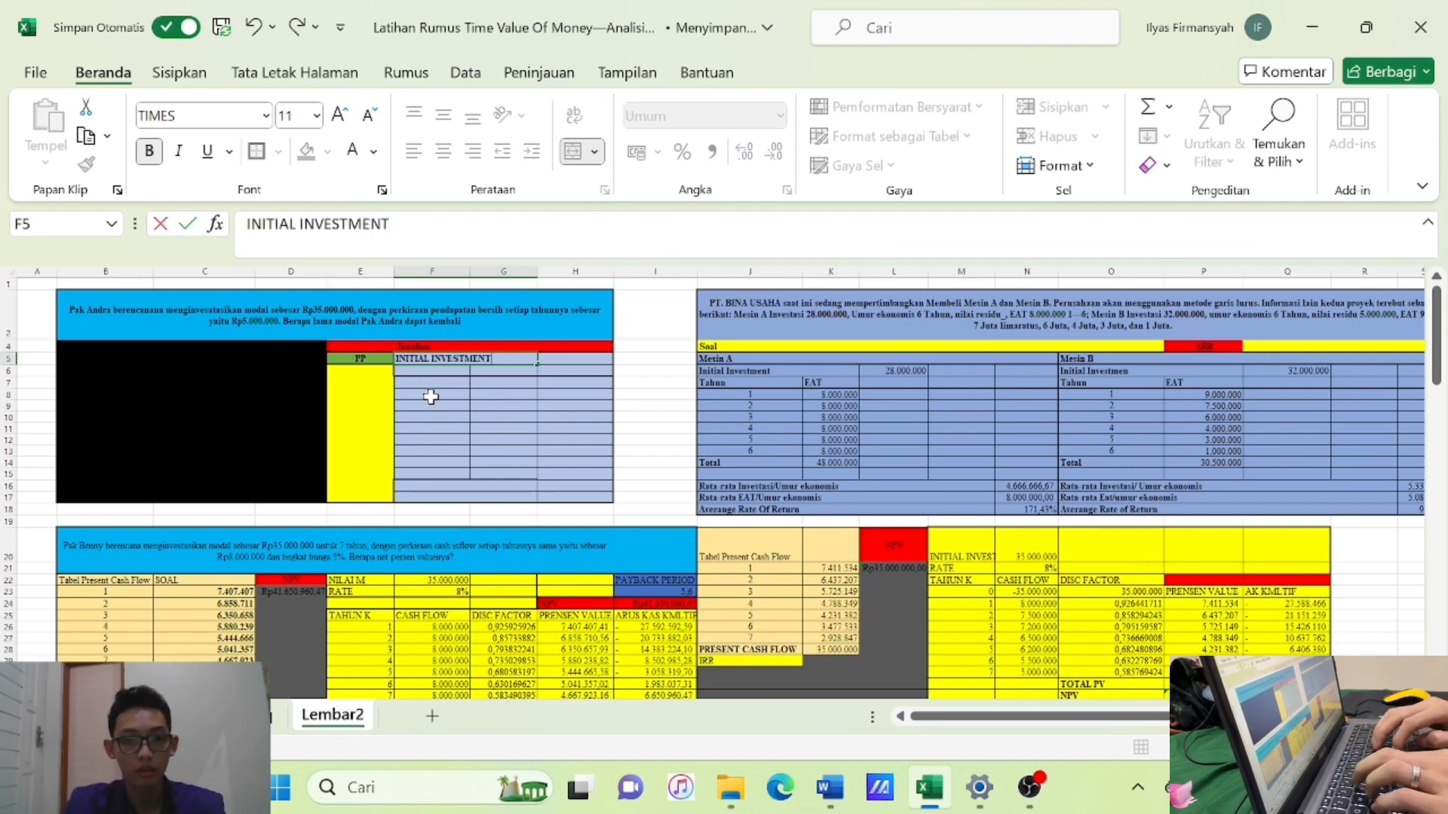
key("Return")
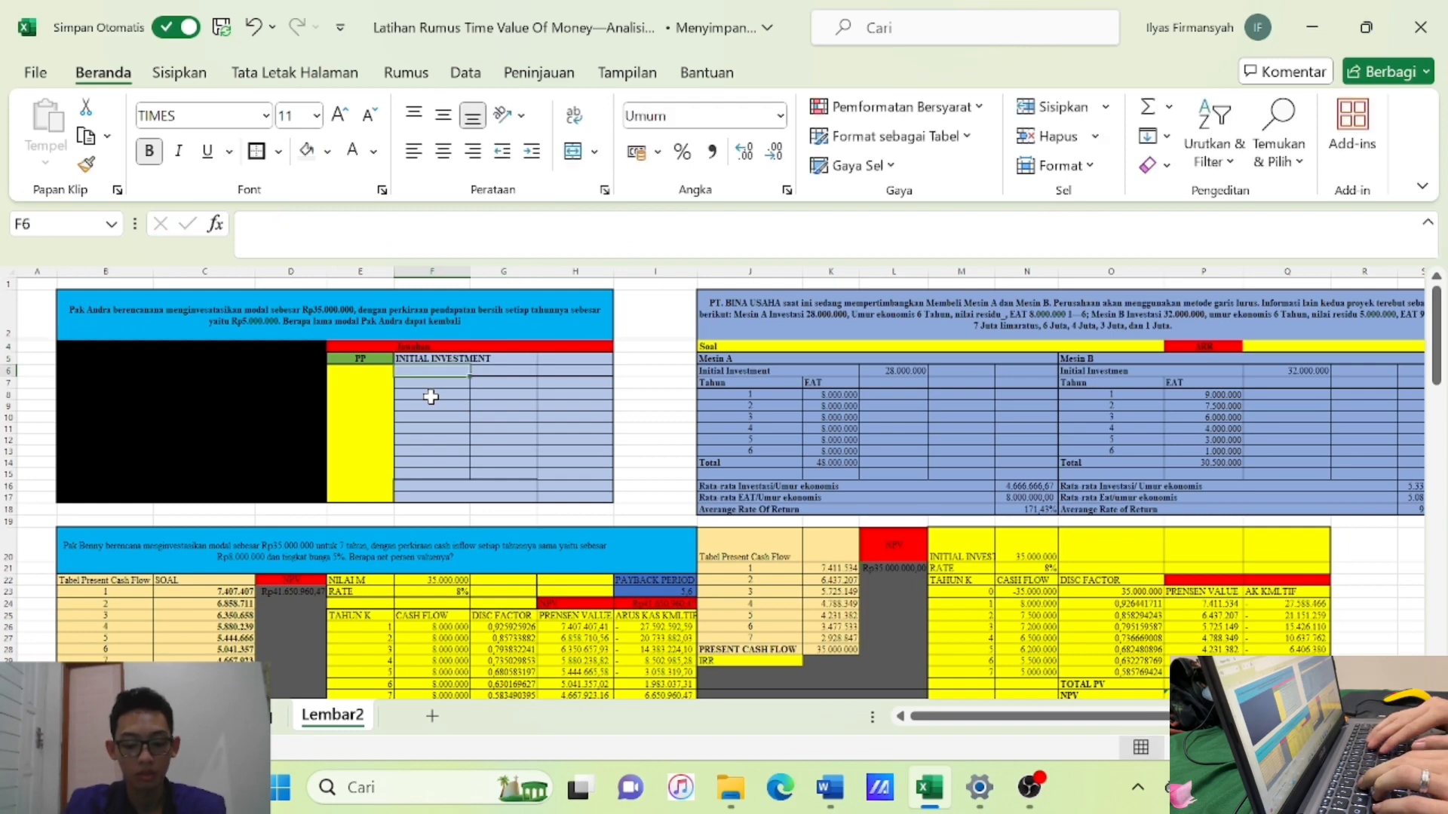
Enter the heading TAHUN in F6 and number the years 1 to 9 below it in F7:F15.
type("TAHUN")
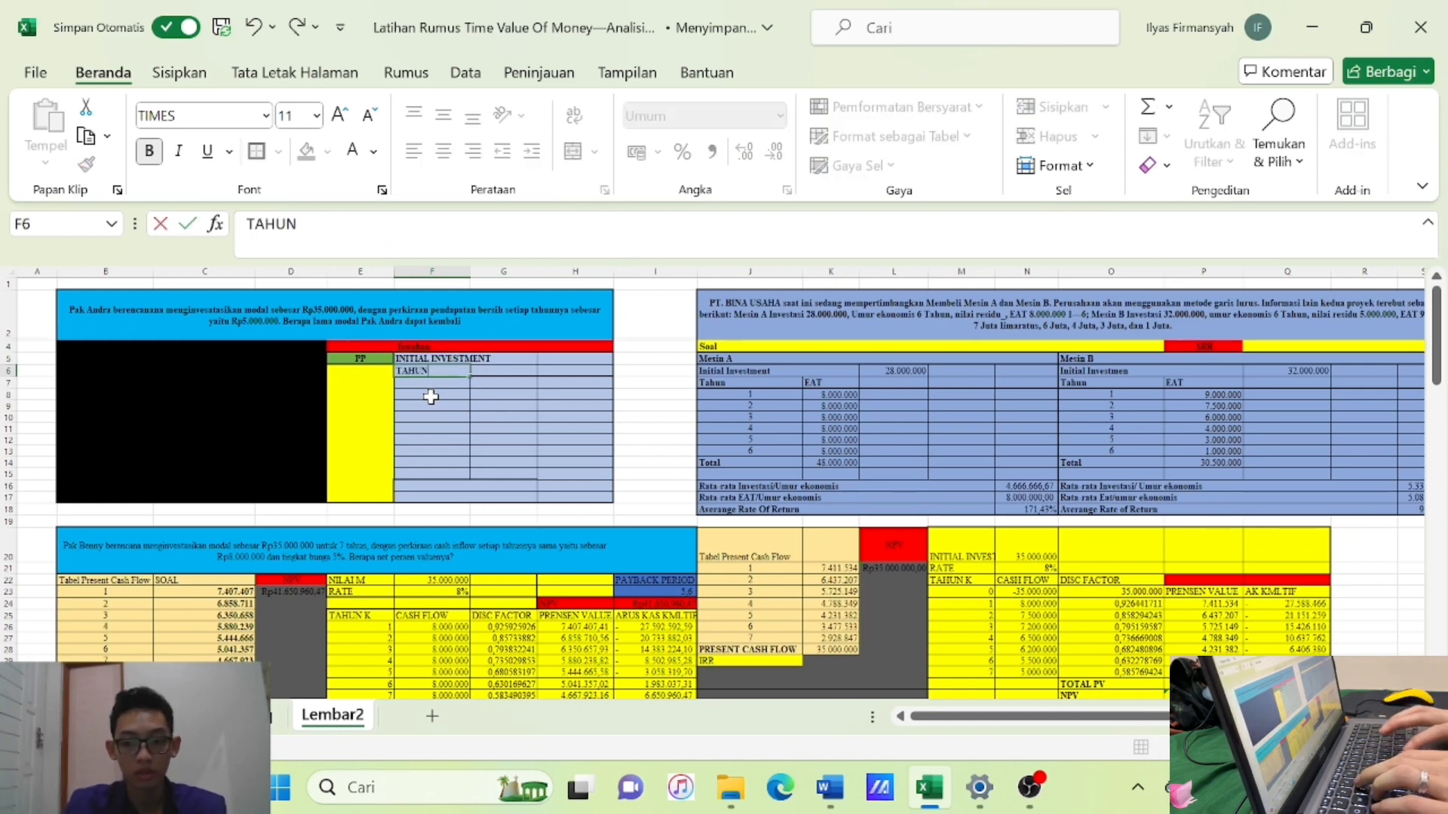
key("Return")
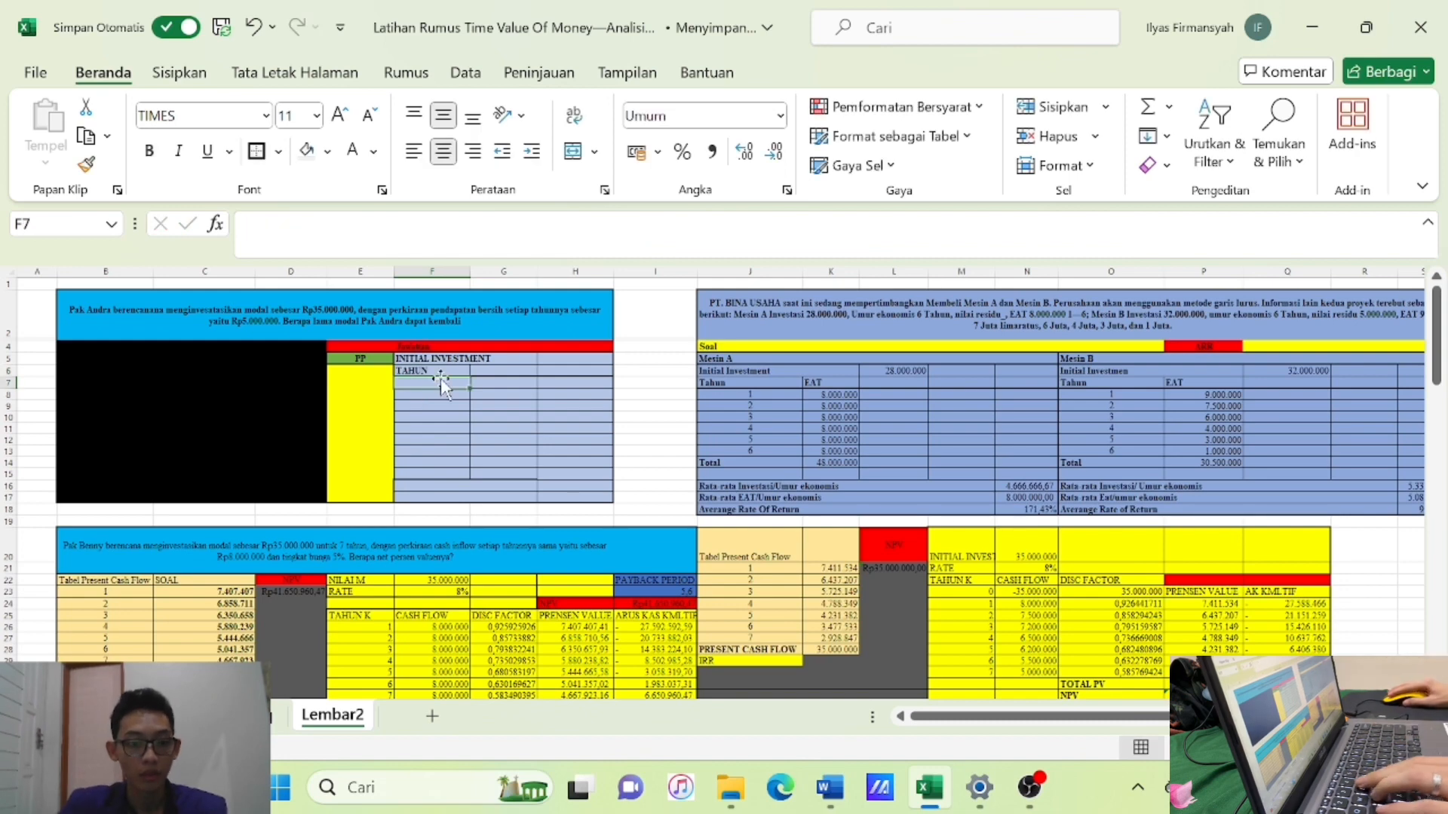
type("1")
key("Return")
type("2")
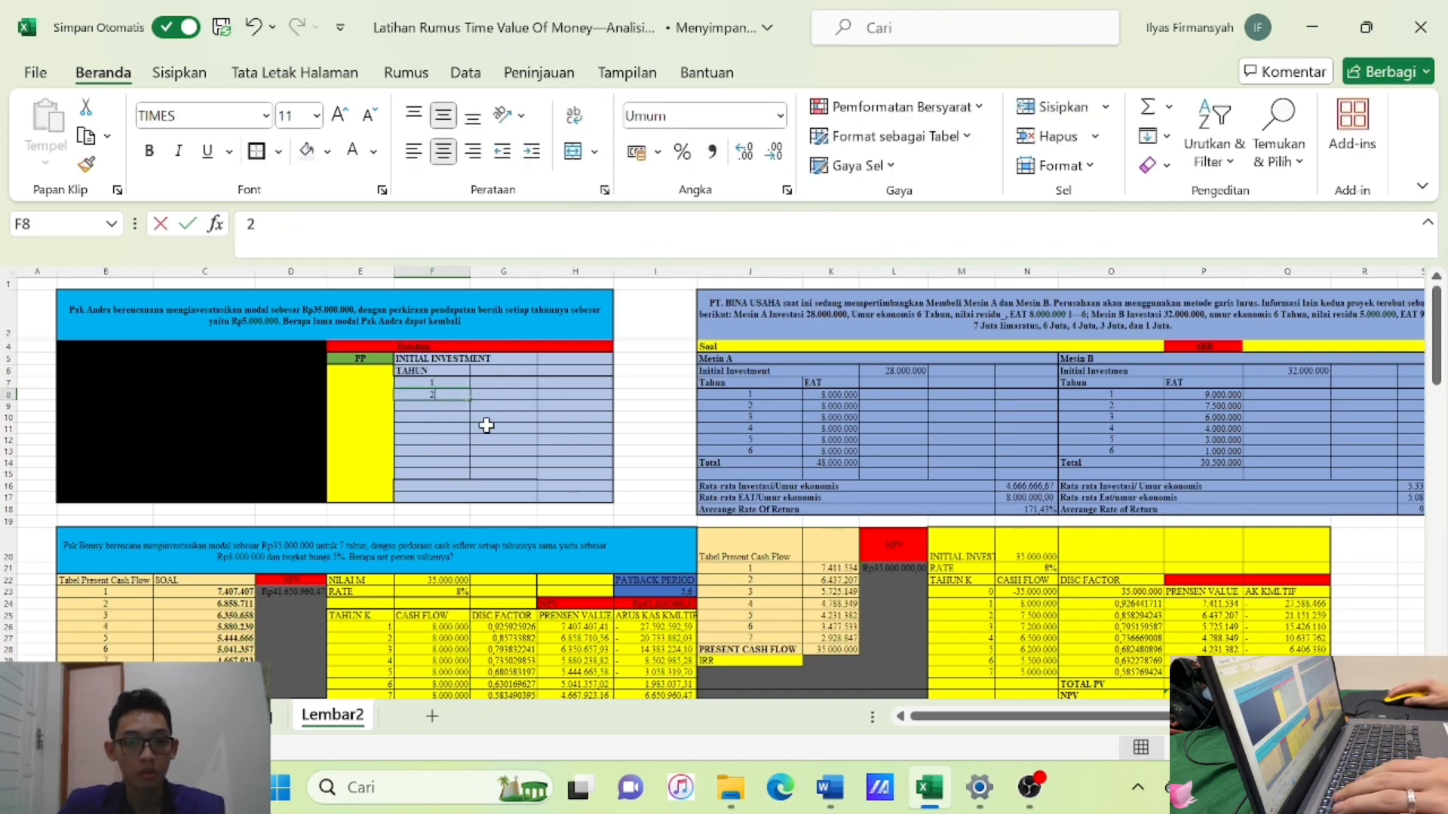
key("Return")
left_click_drag(431, 383, 462, 475)
left_click(515, 404)
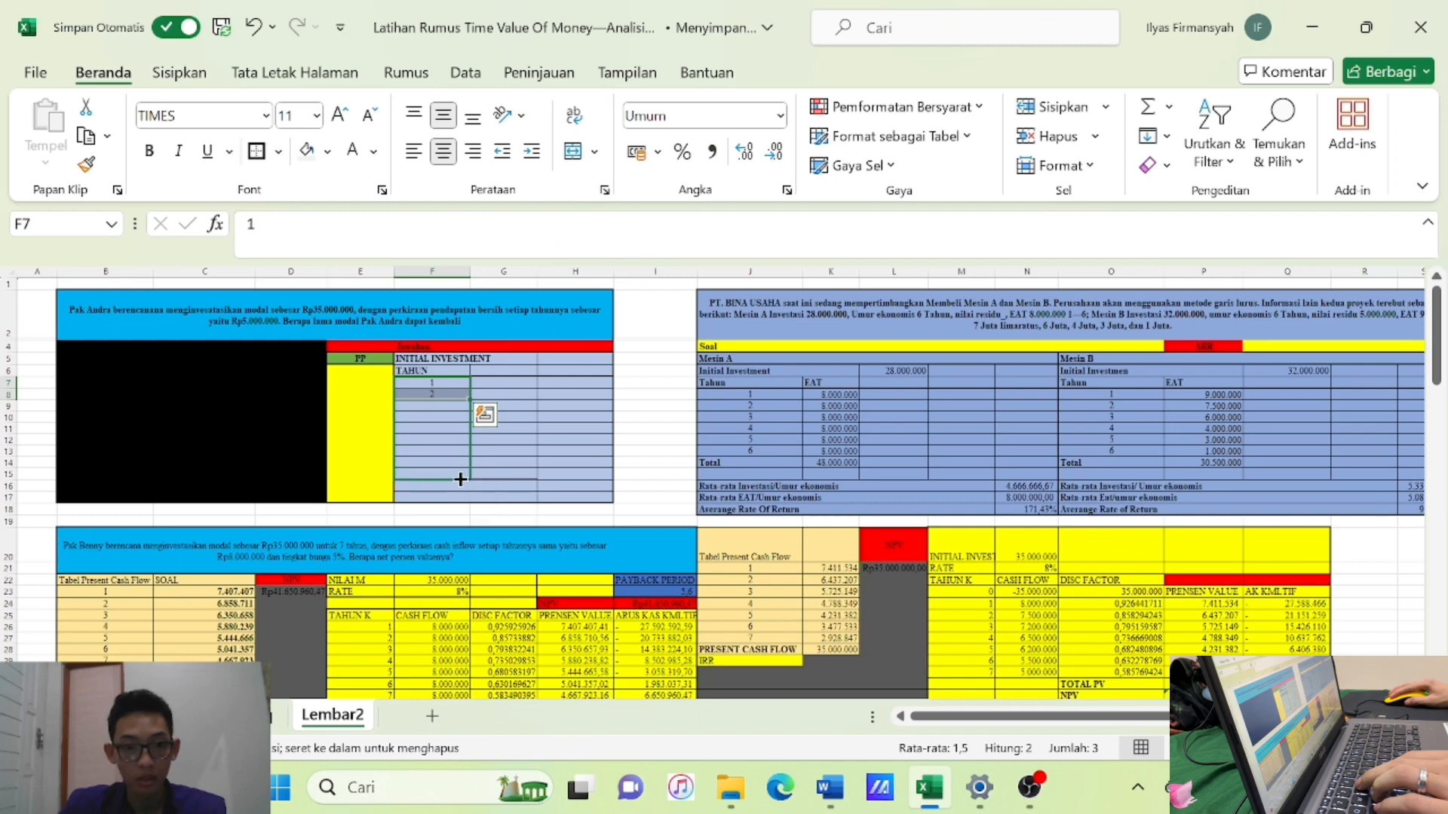
left_click(577, 463)
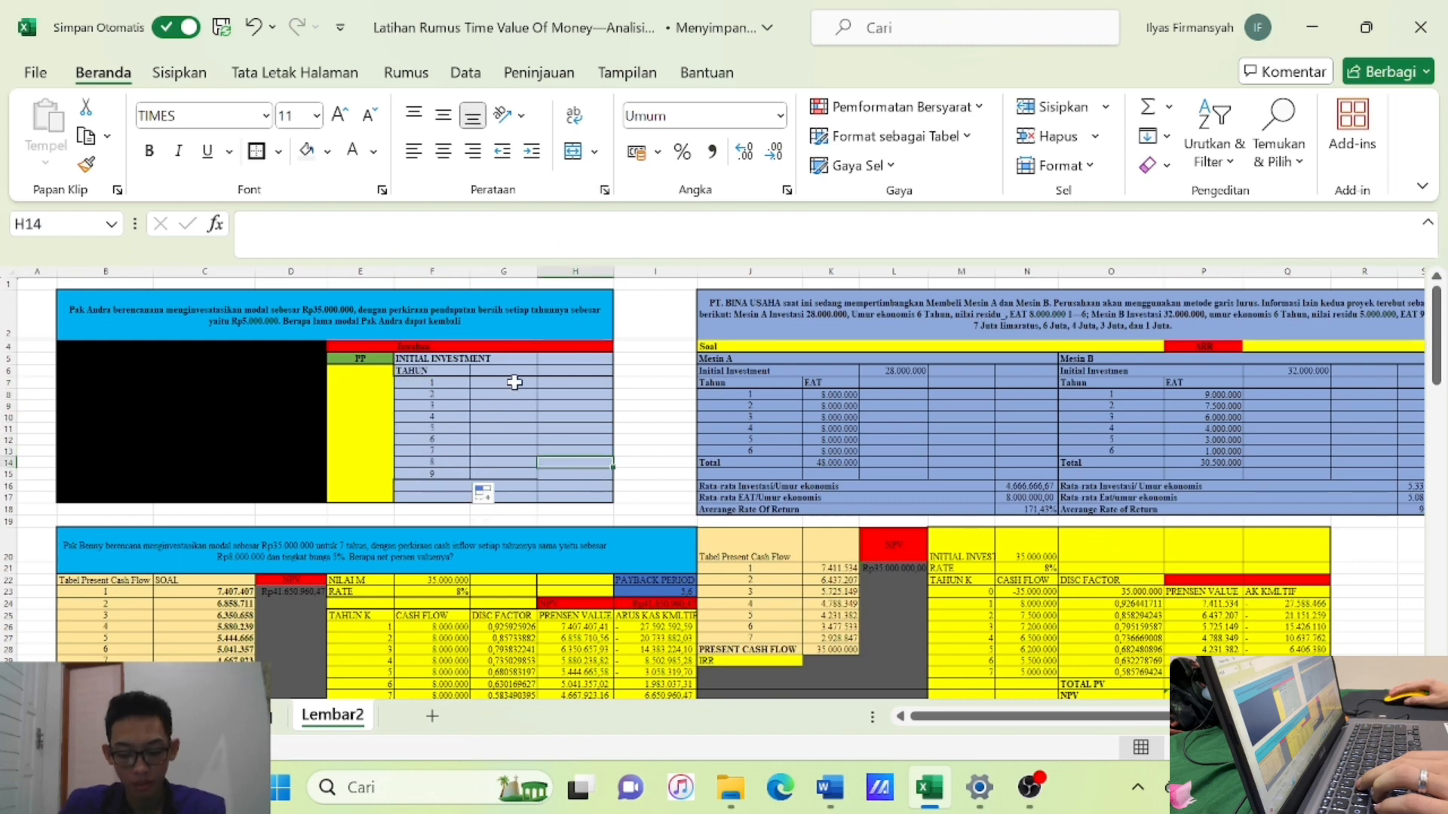
Add the labels RATA RATA in F16 and PAYBACK PERIOD in F17 below the year list.
left_click(439, 487)
type("RATA")
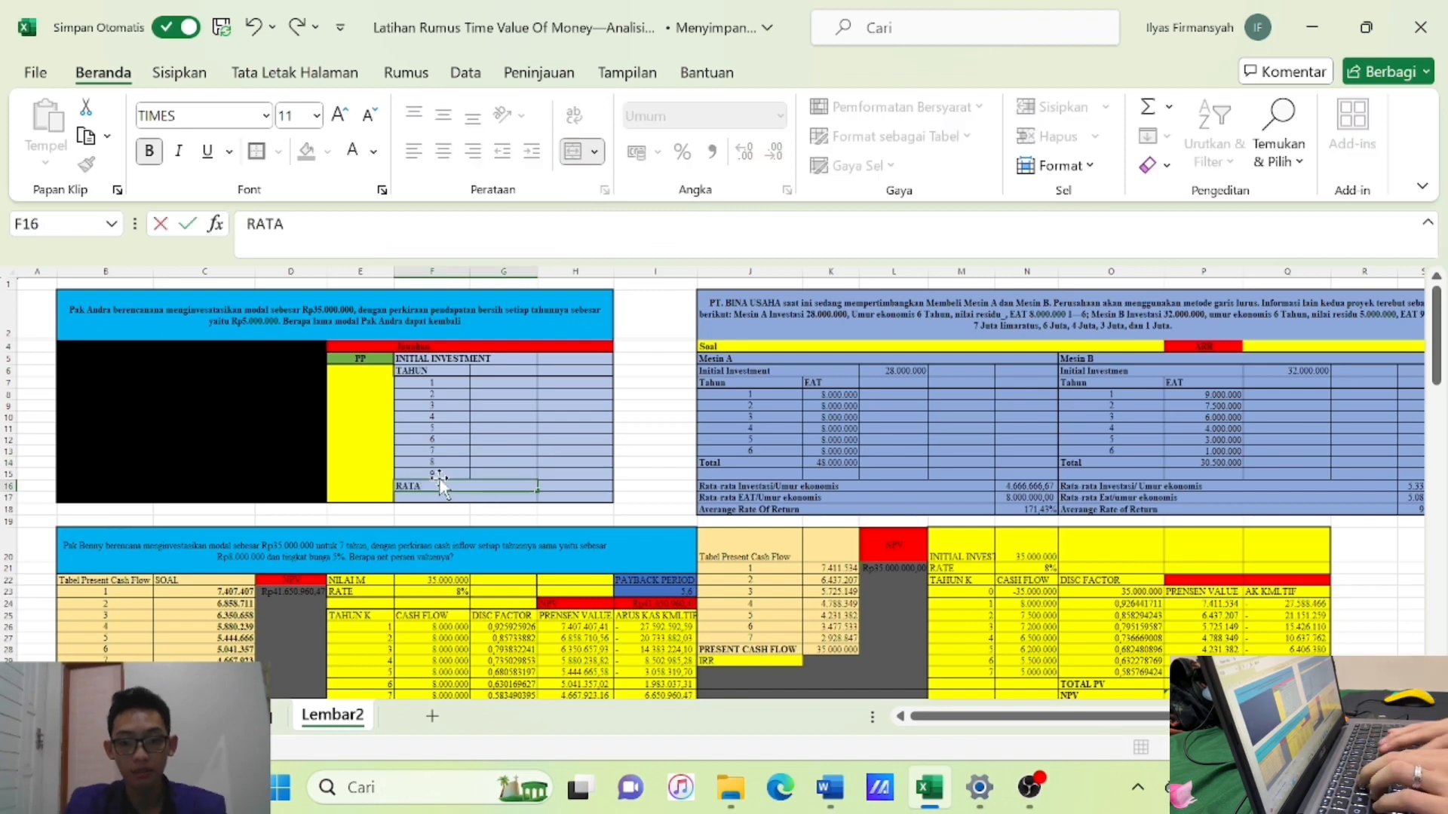
type("-RATA")
key("Return")
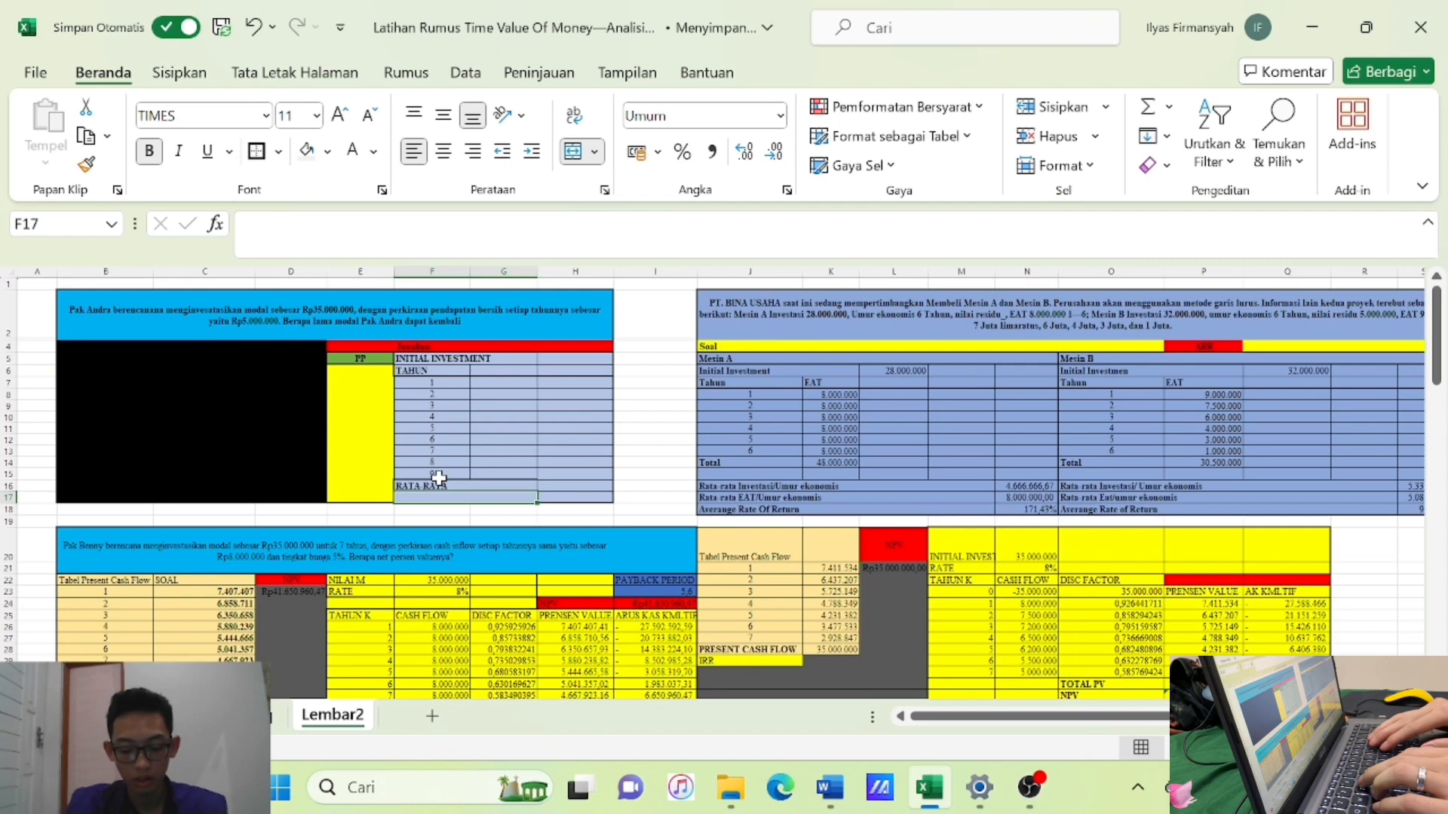
type("PAYBAC")
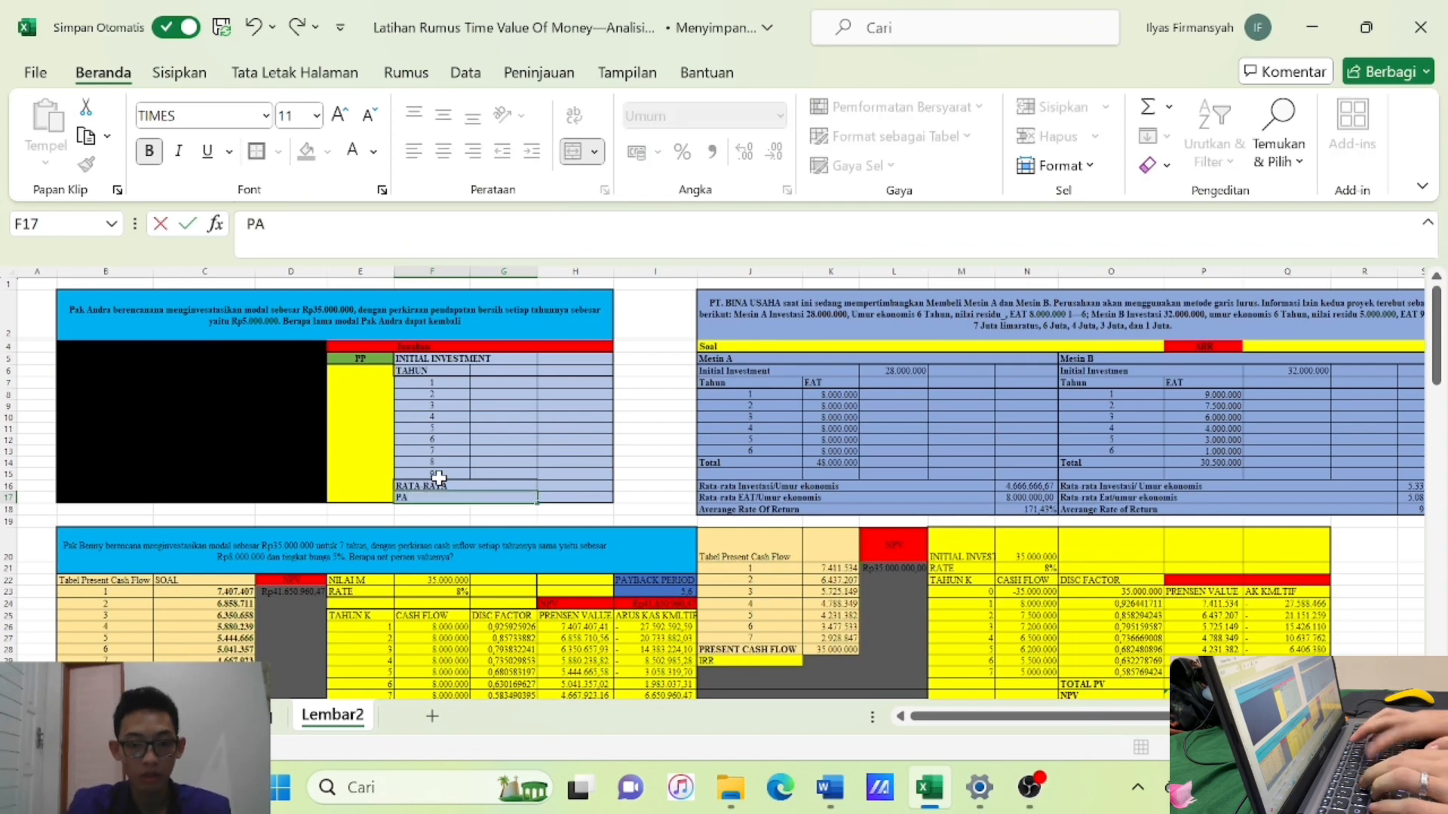
type("K PERIOD")
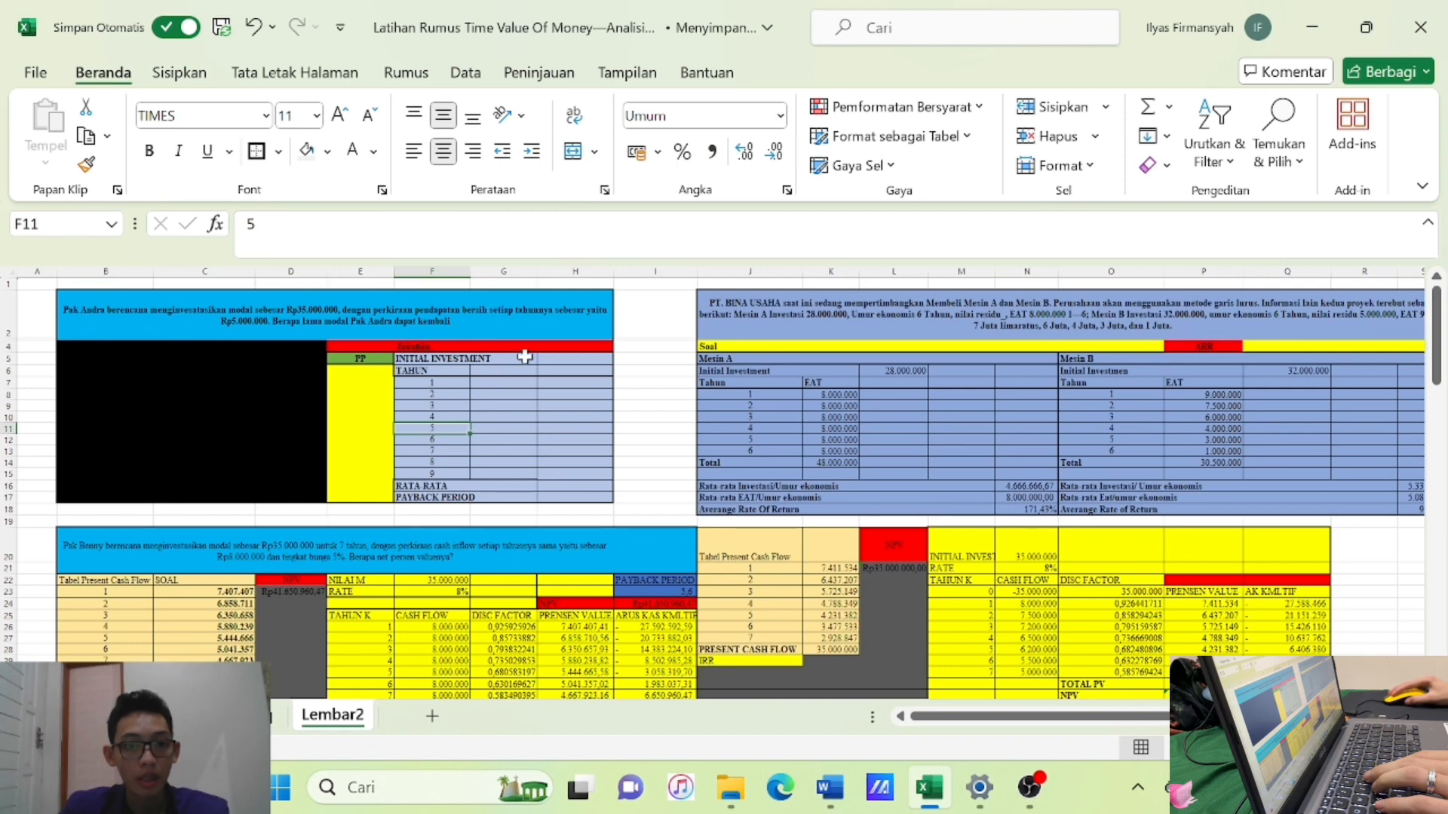
Enter 35.000.000 as the initial investment in cell H5.
left_click(581, 363)
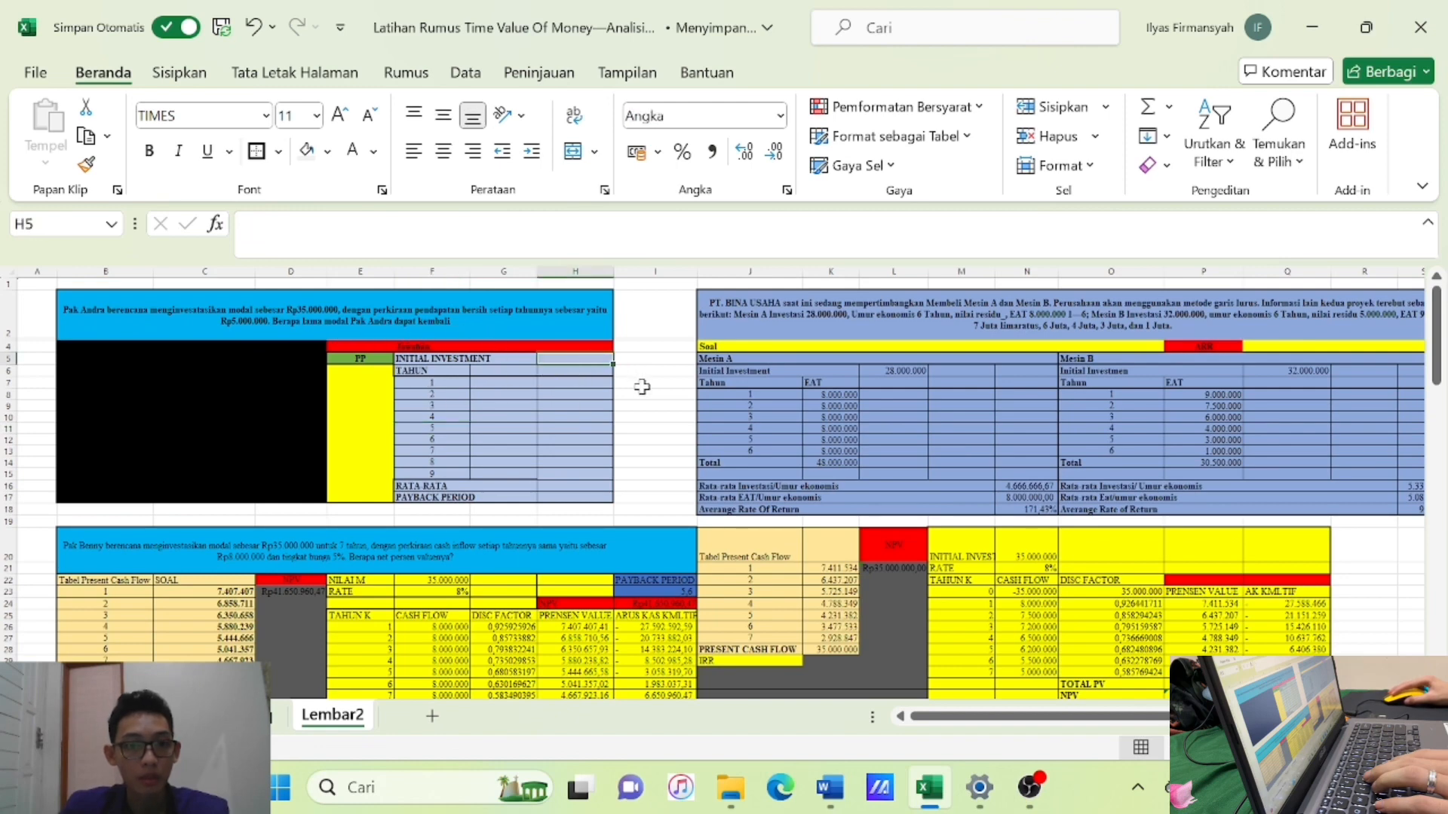
type("3")
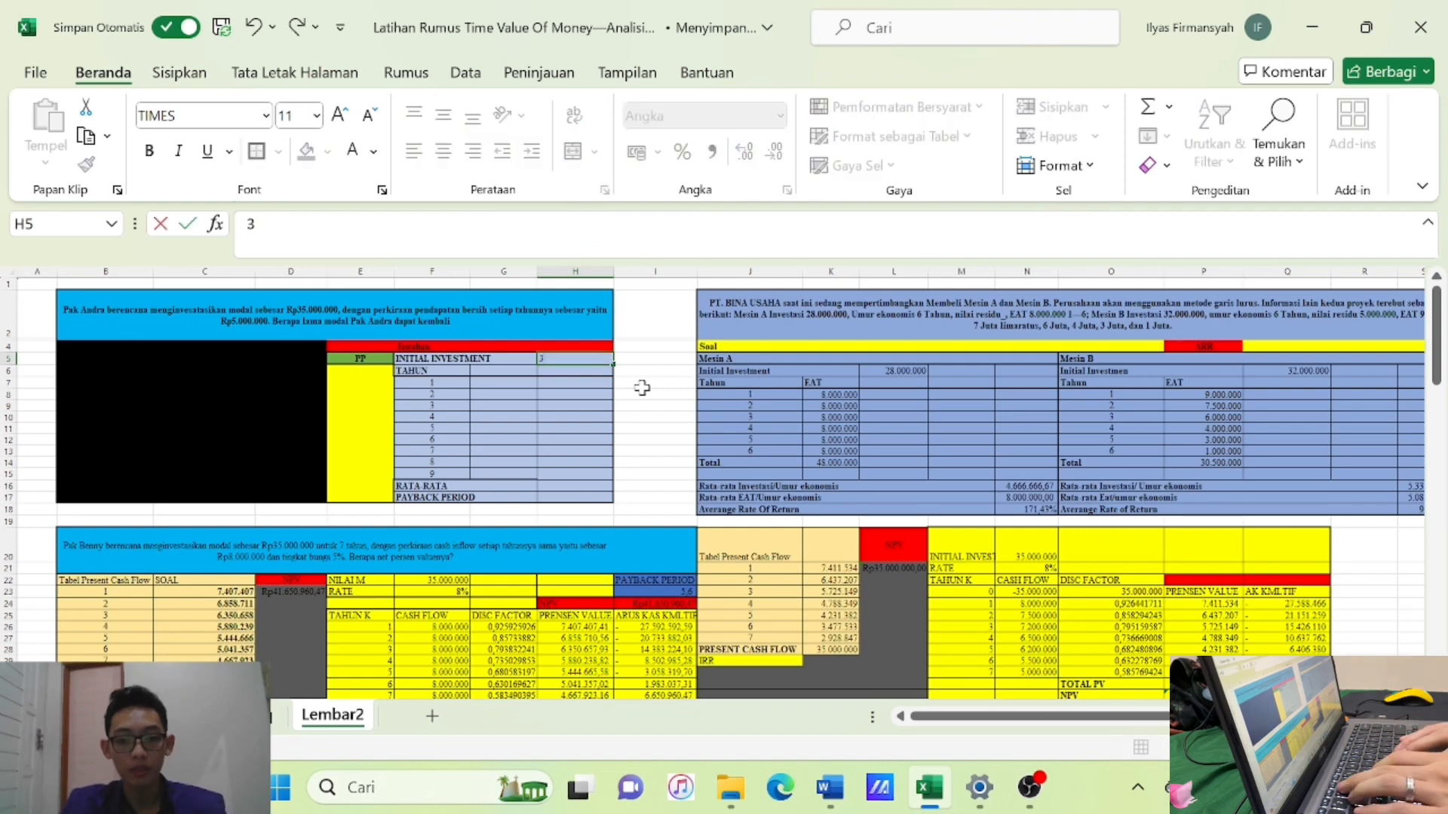
type("5.000")
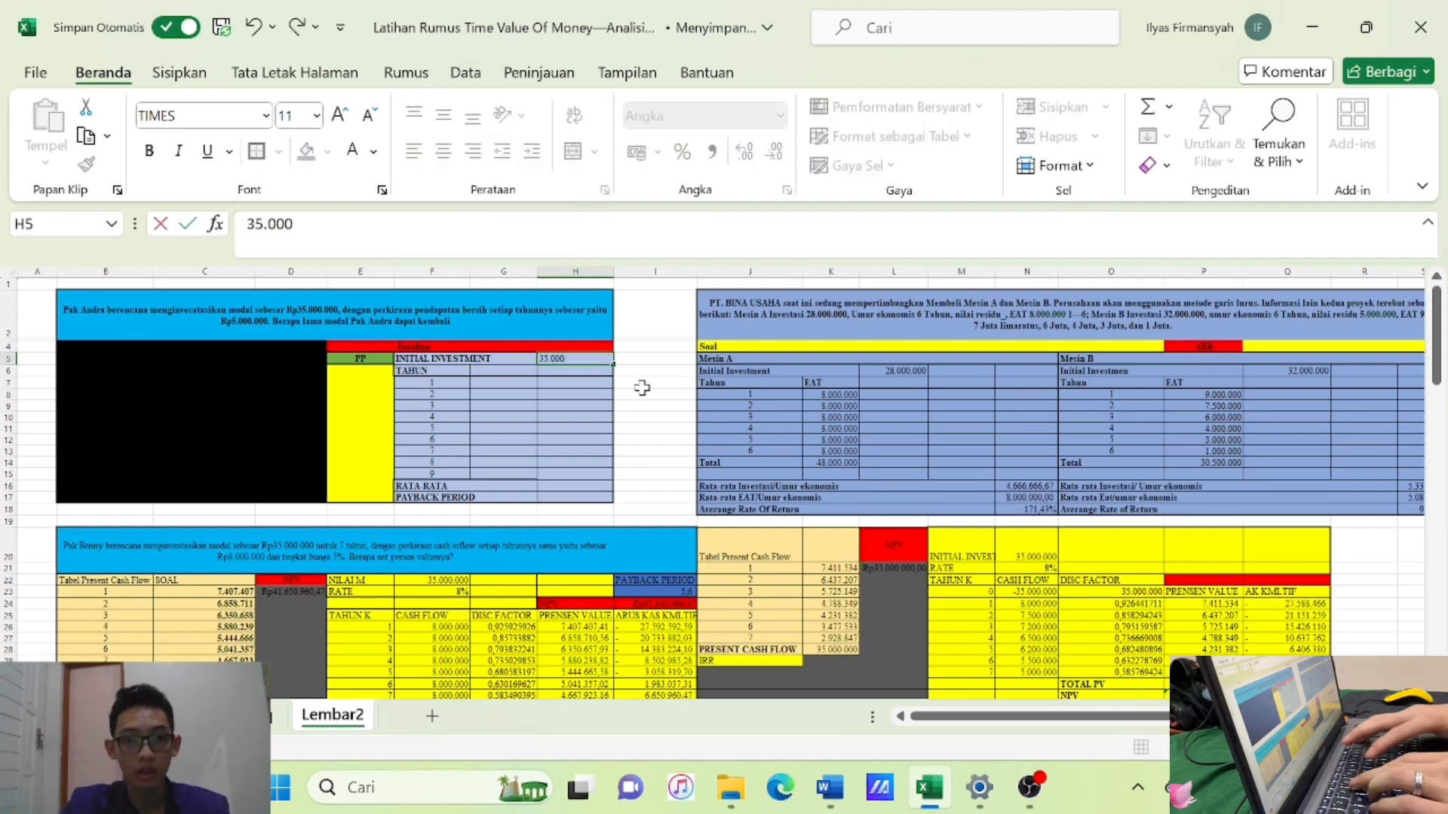
type(".000")
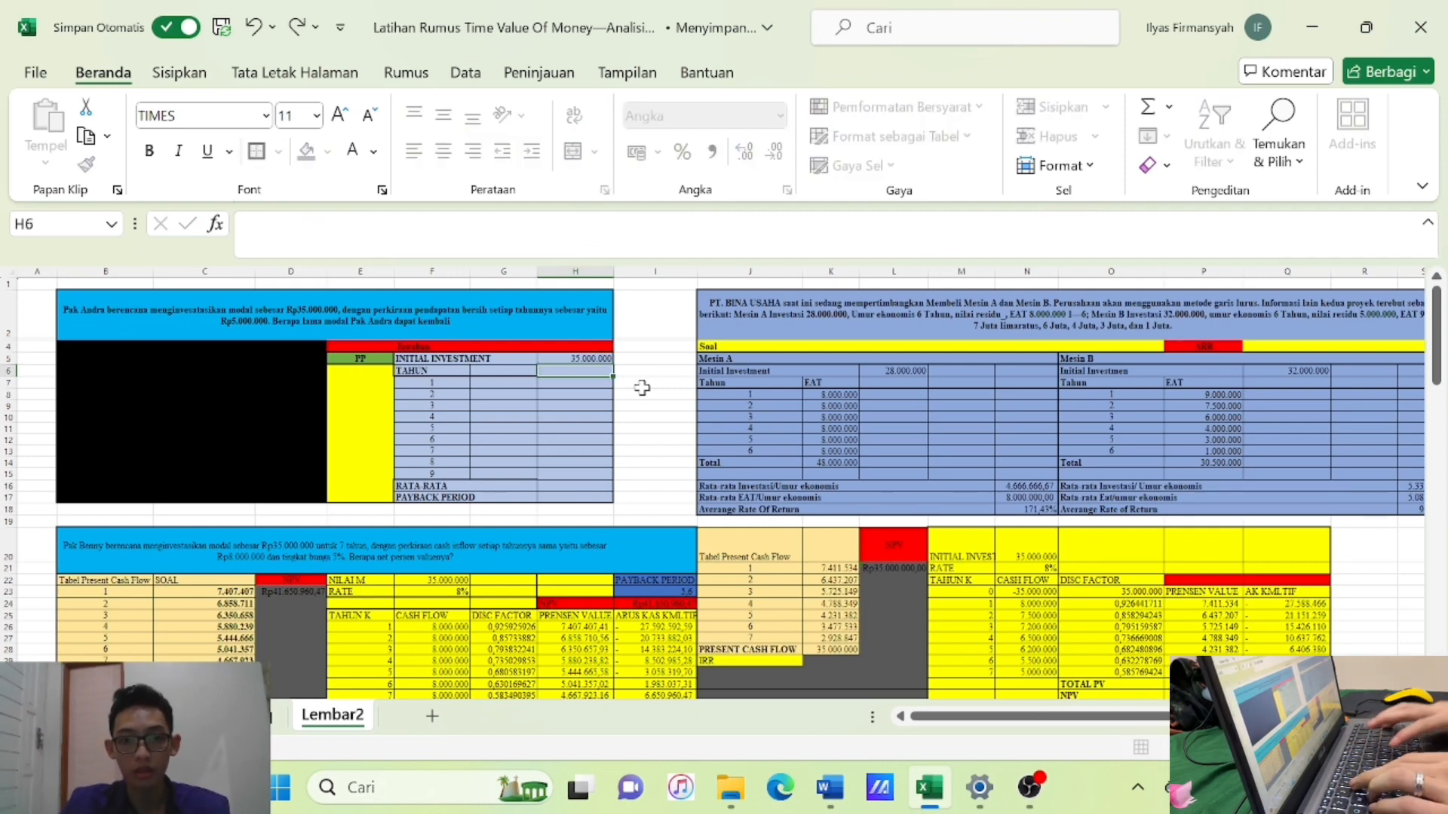
key("Return")
Enter the column heading CASH FLOW in G6 beside TAHUN.
key("Left")
type("CAS")
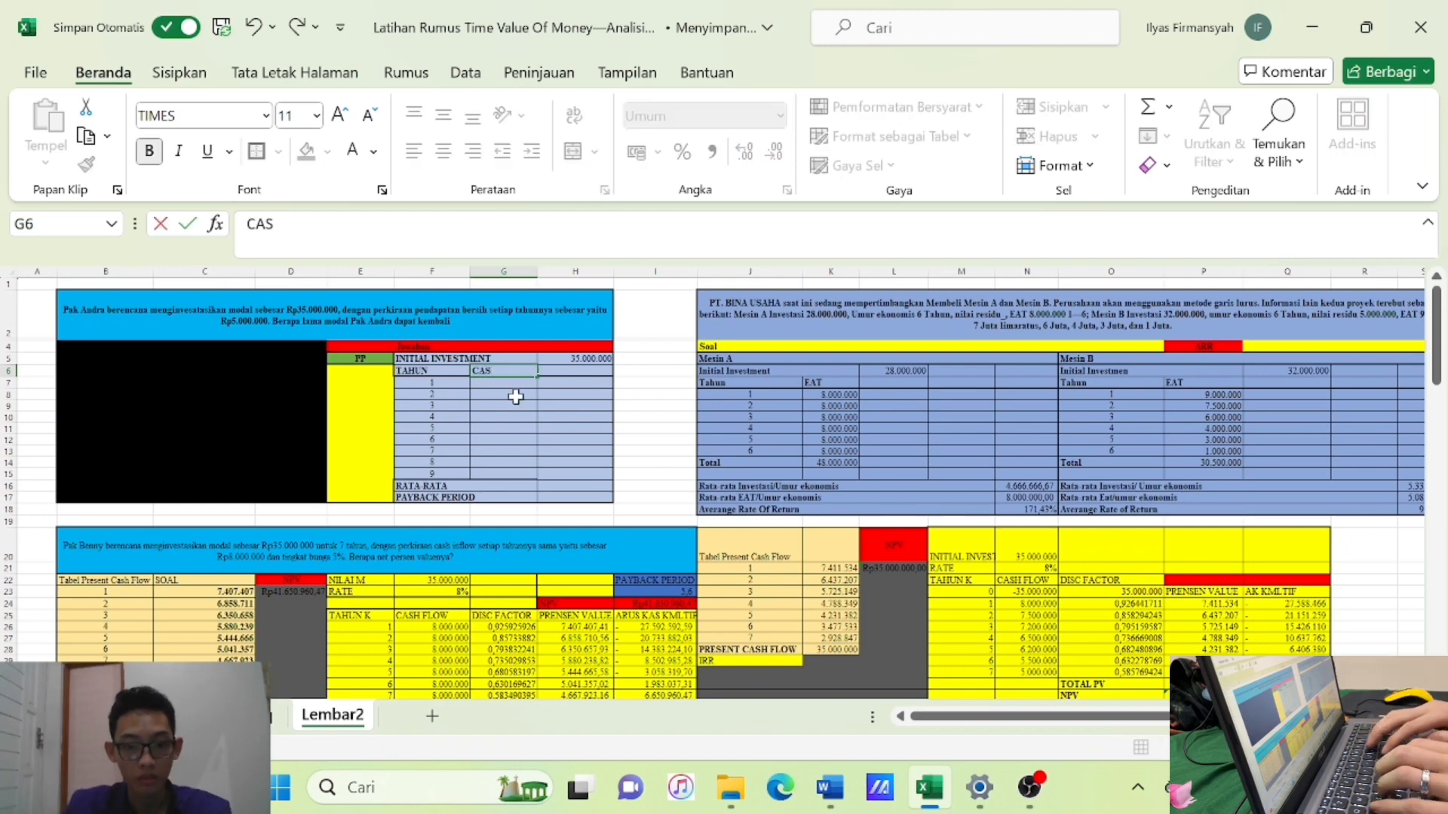
type("H FLOE")
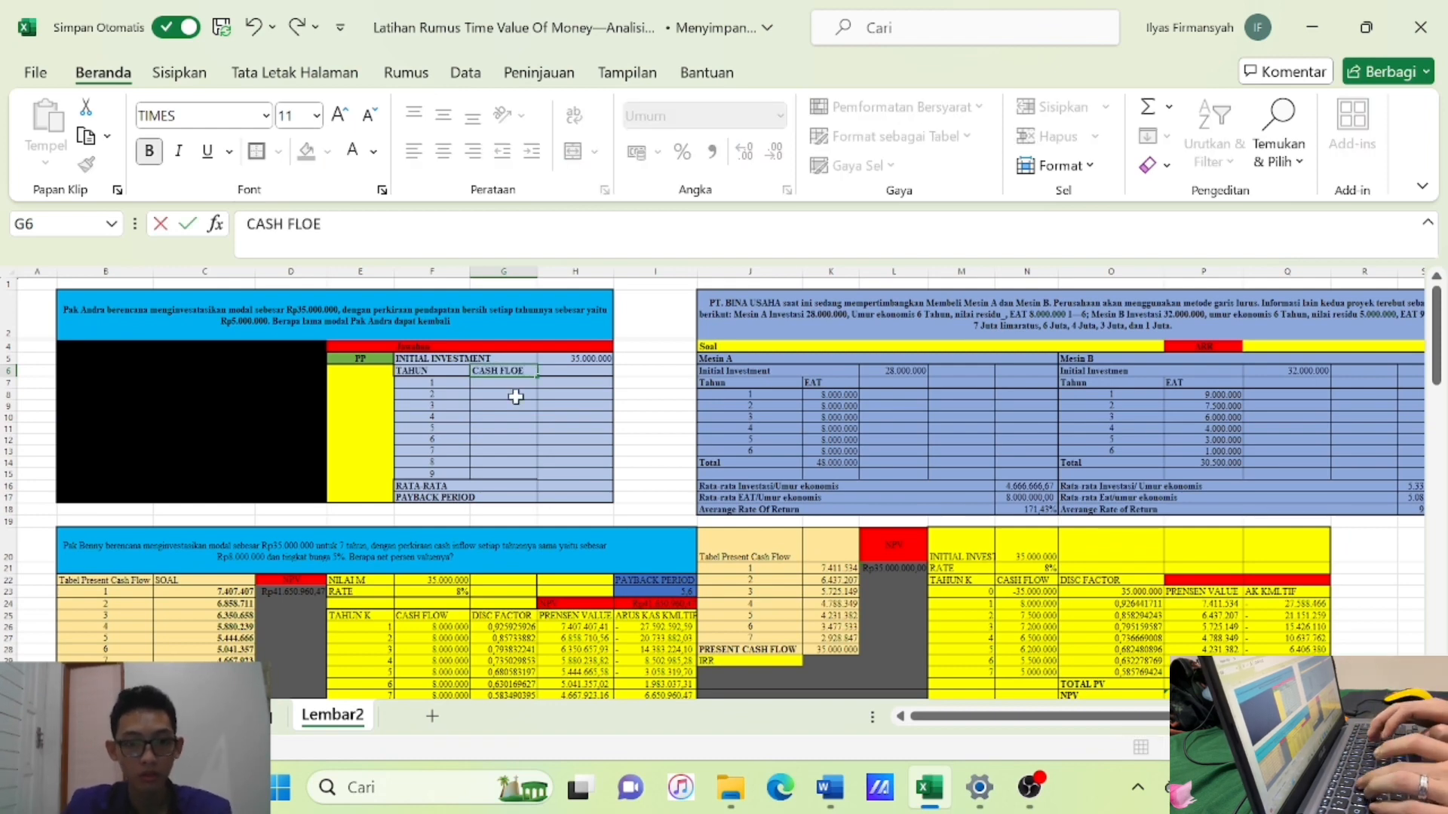
key("BackSpace")
type("W")
key("Return")
left_click(585, 406)
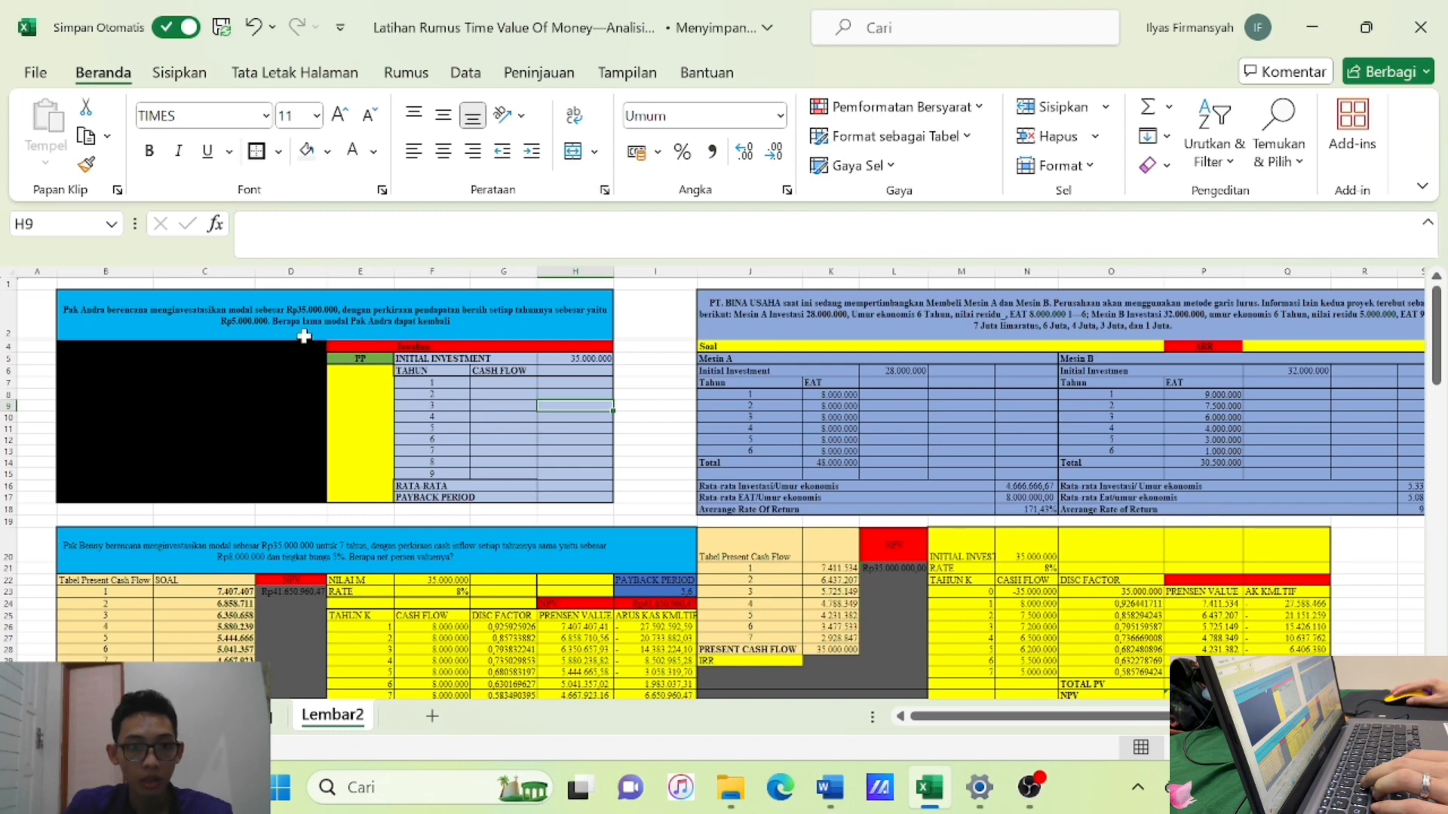
Enter a cash flow of 5.000.000 in G7 and fill it down through G15 for all nine years.
left_click(500, 385)
type("5.")
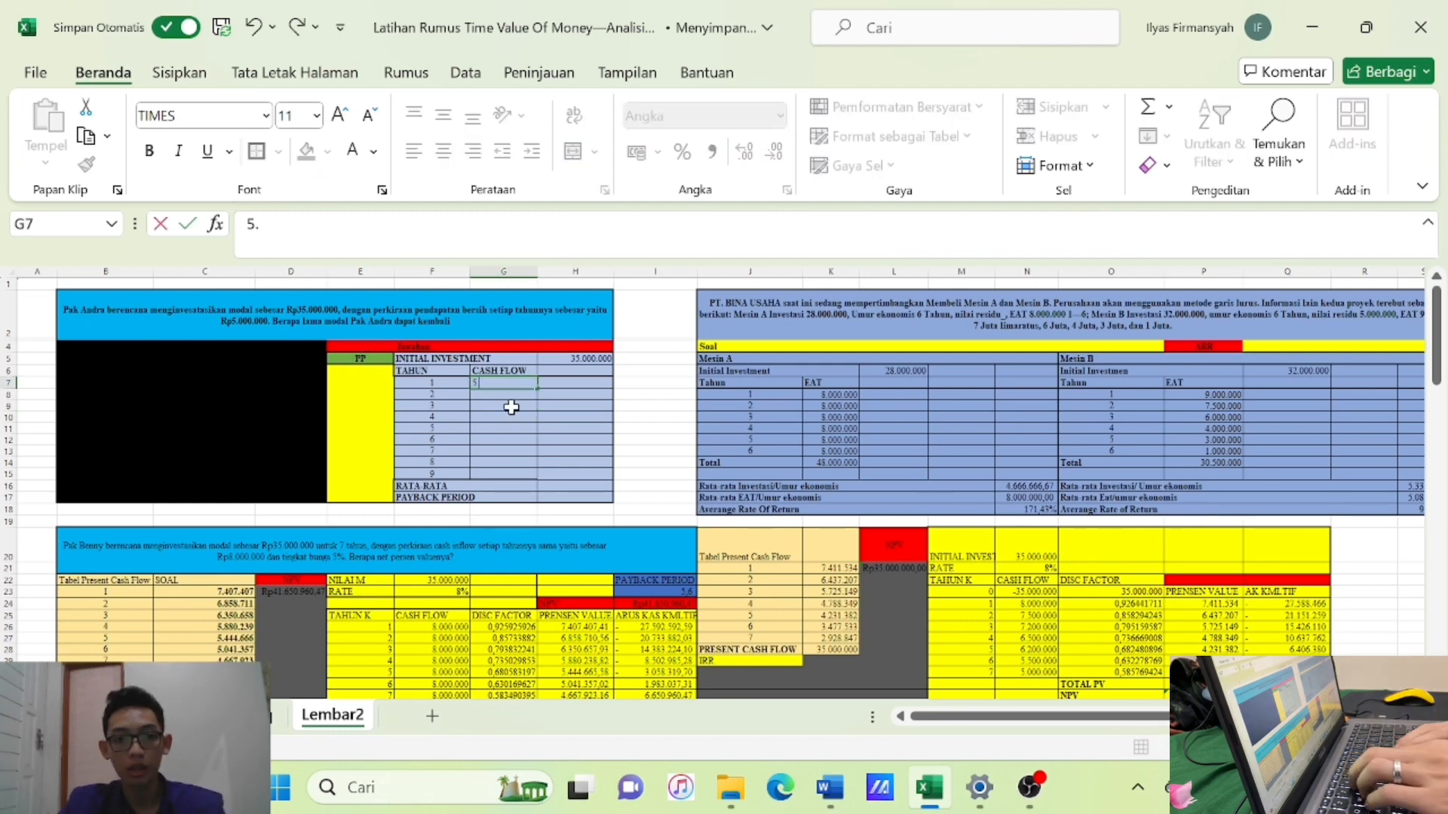
type("000.")
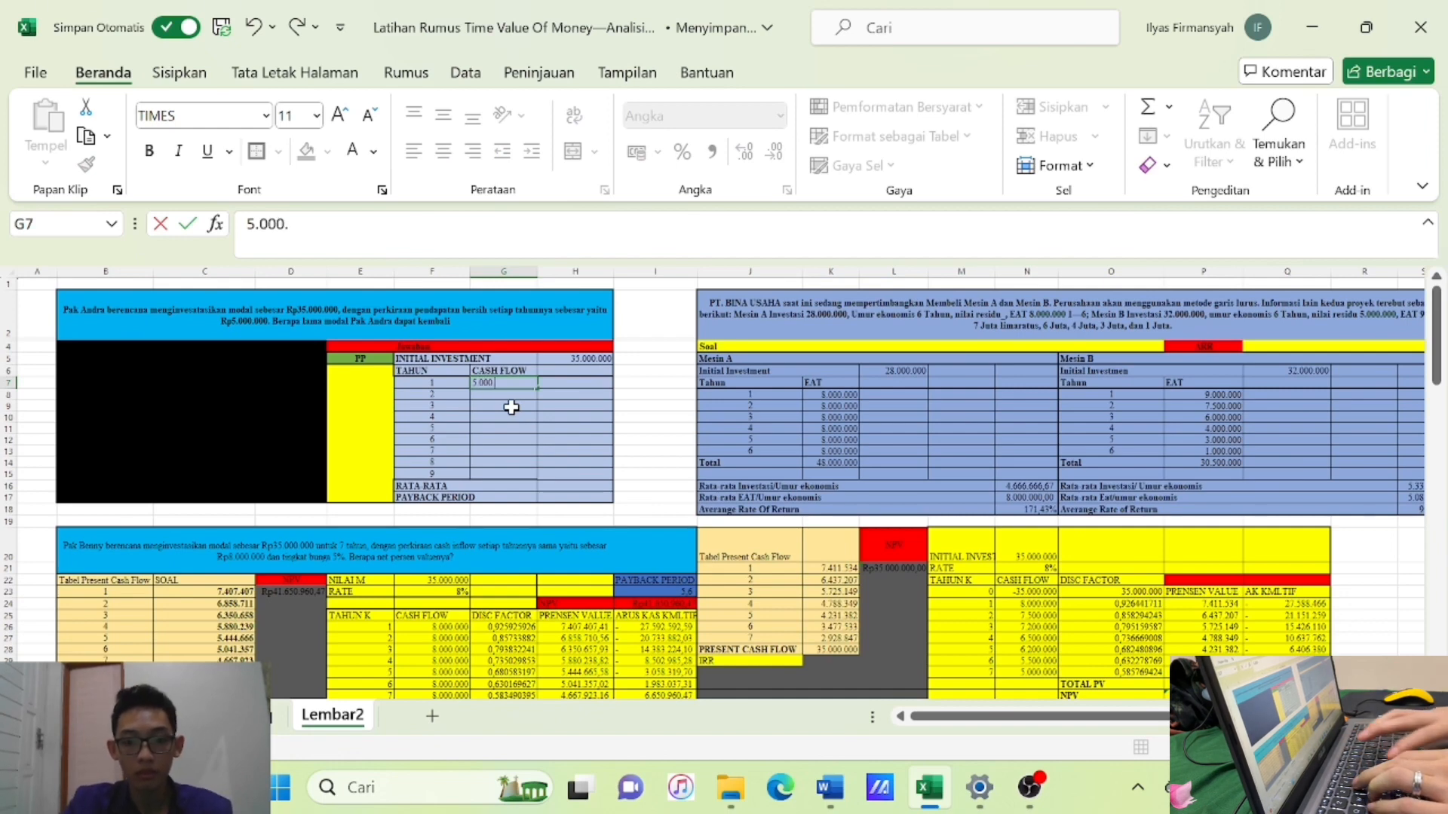
type("000")
key("Return")
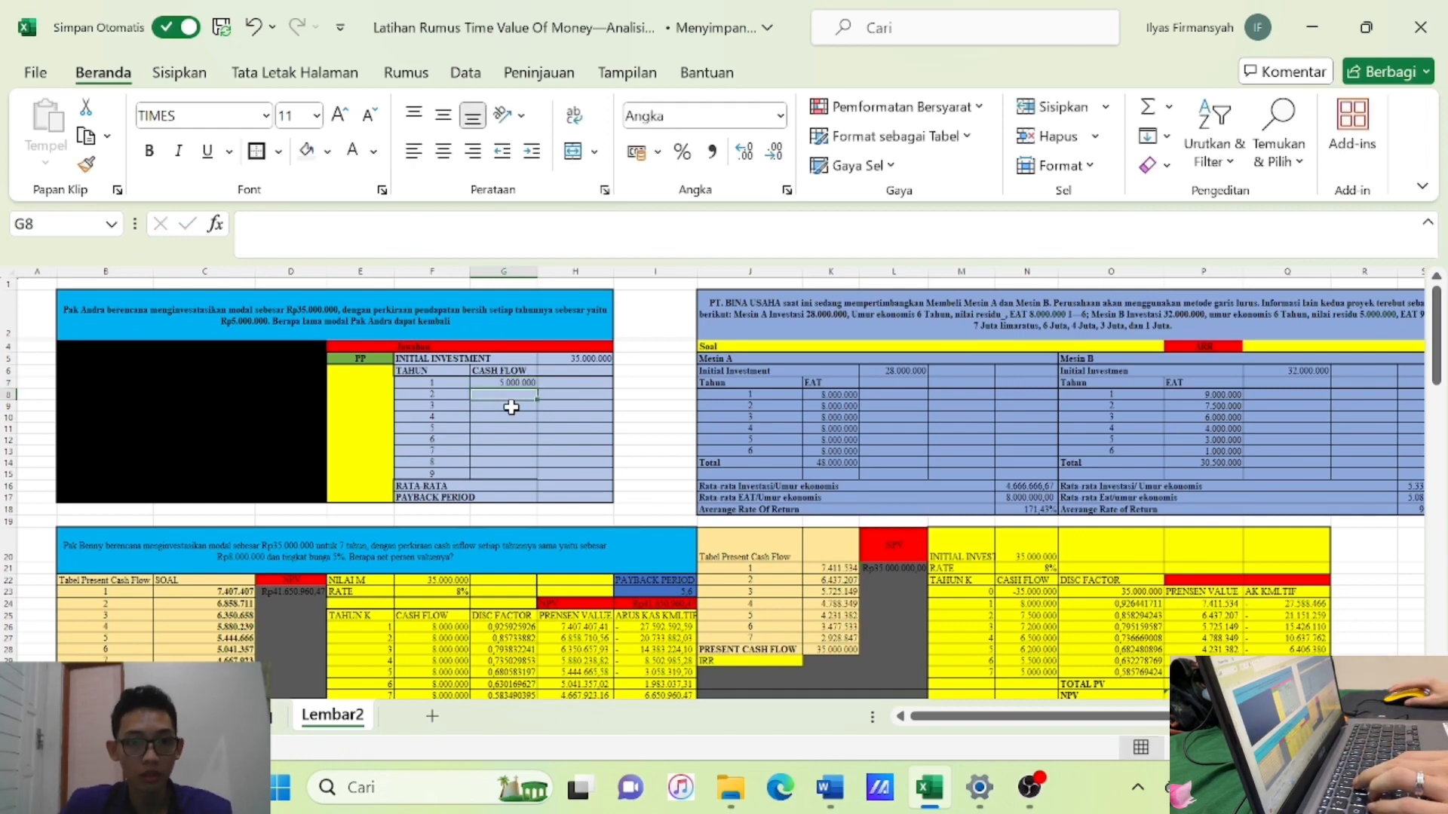
left_click(532, 385)
left_click_drag(535, 388, 526, 477)
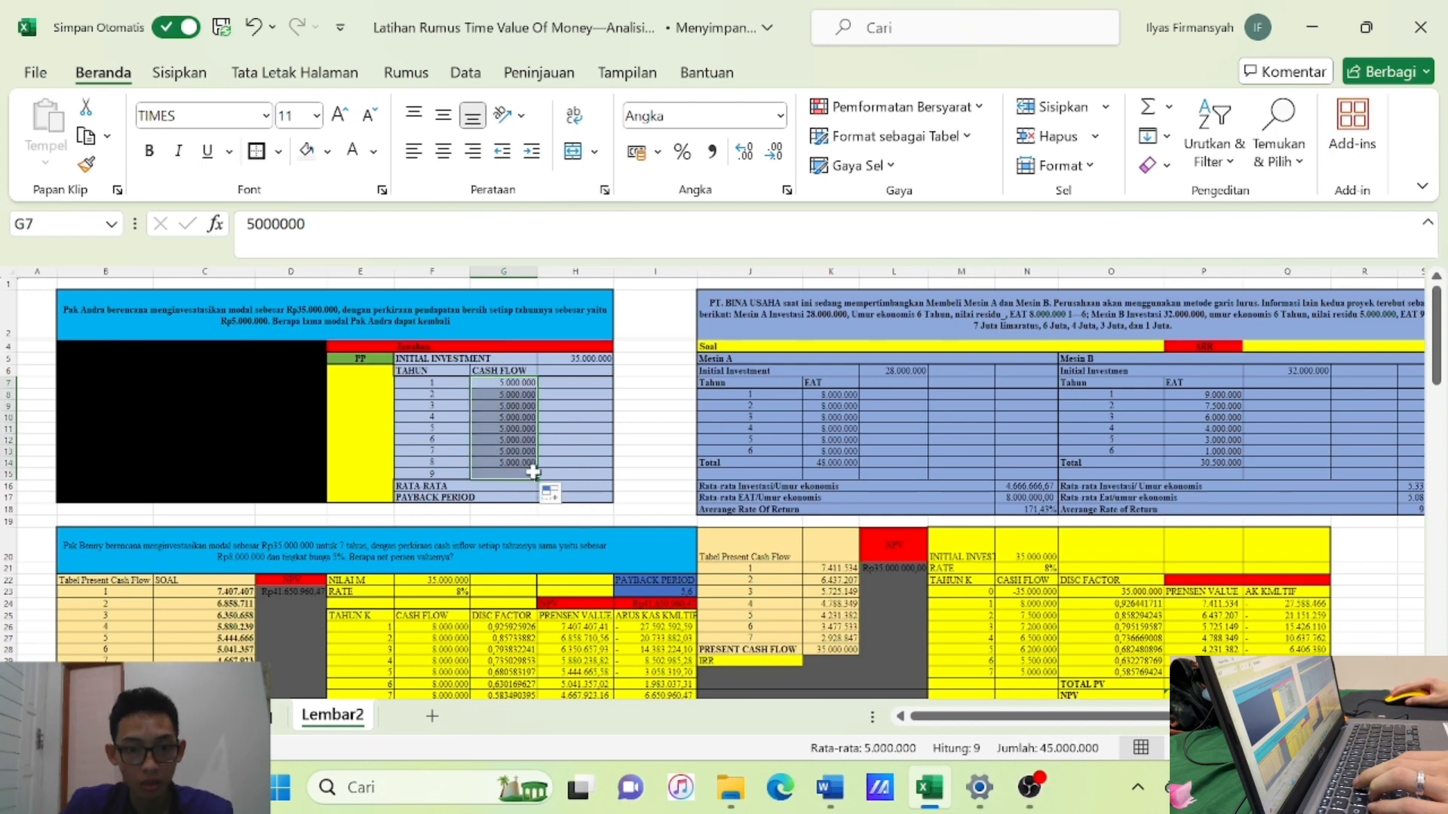
Calculate the average cash flow in H16 with the formula =AVERAGE(G7:G15).
left_click(609, 490)
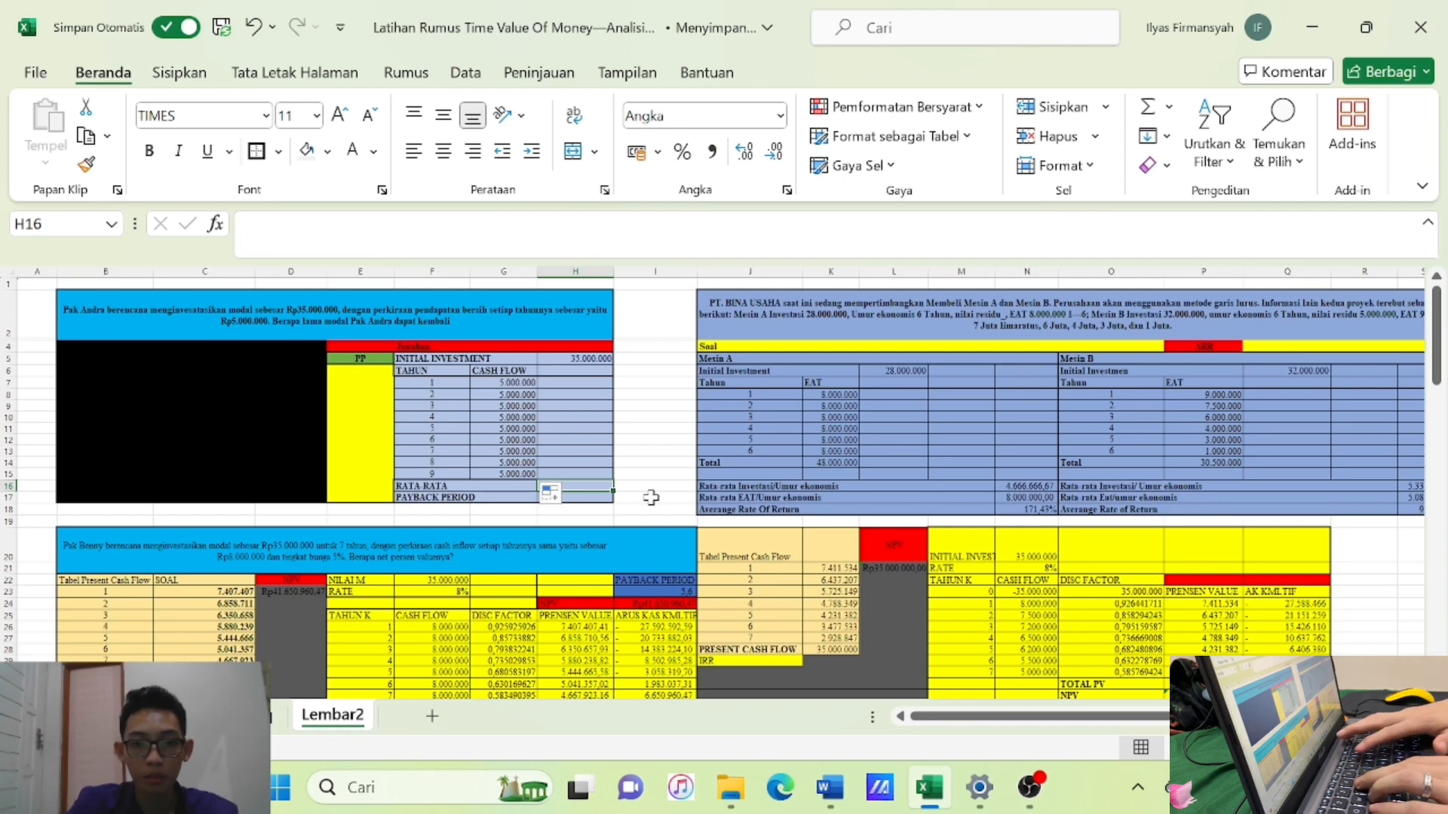
type("=AVE")
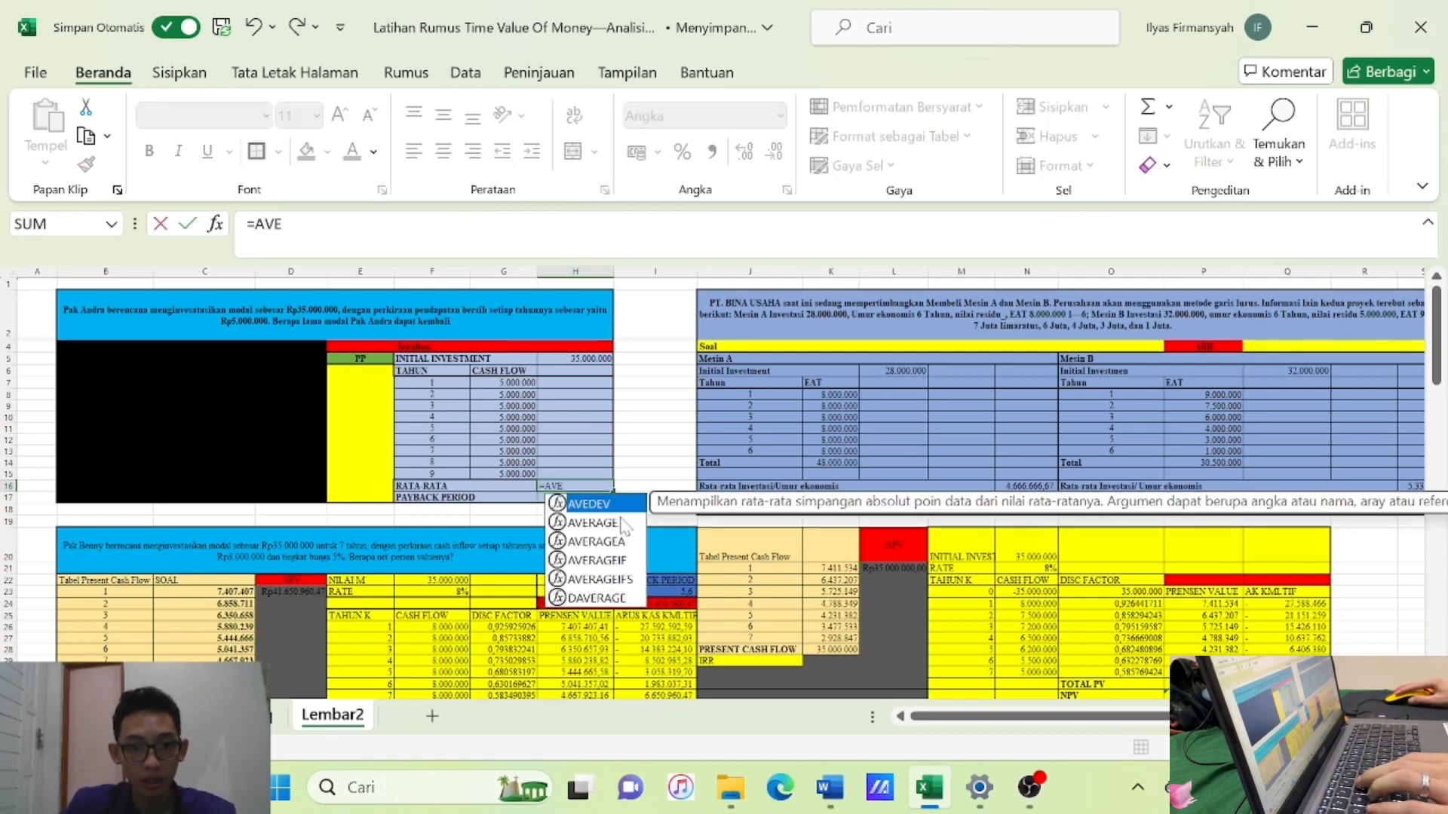
double_click(622, 522)
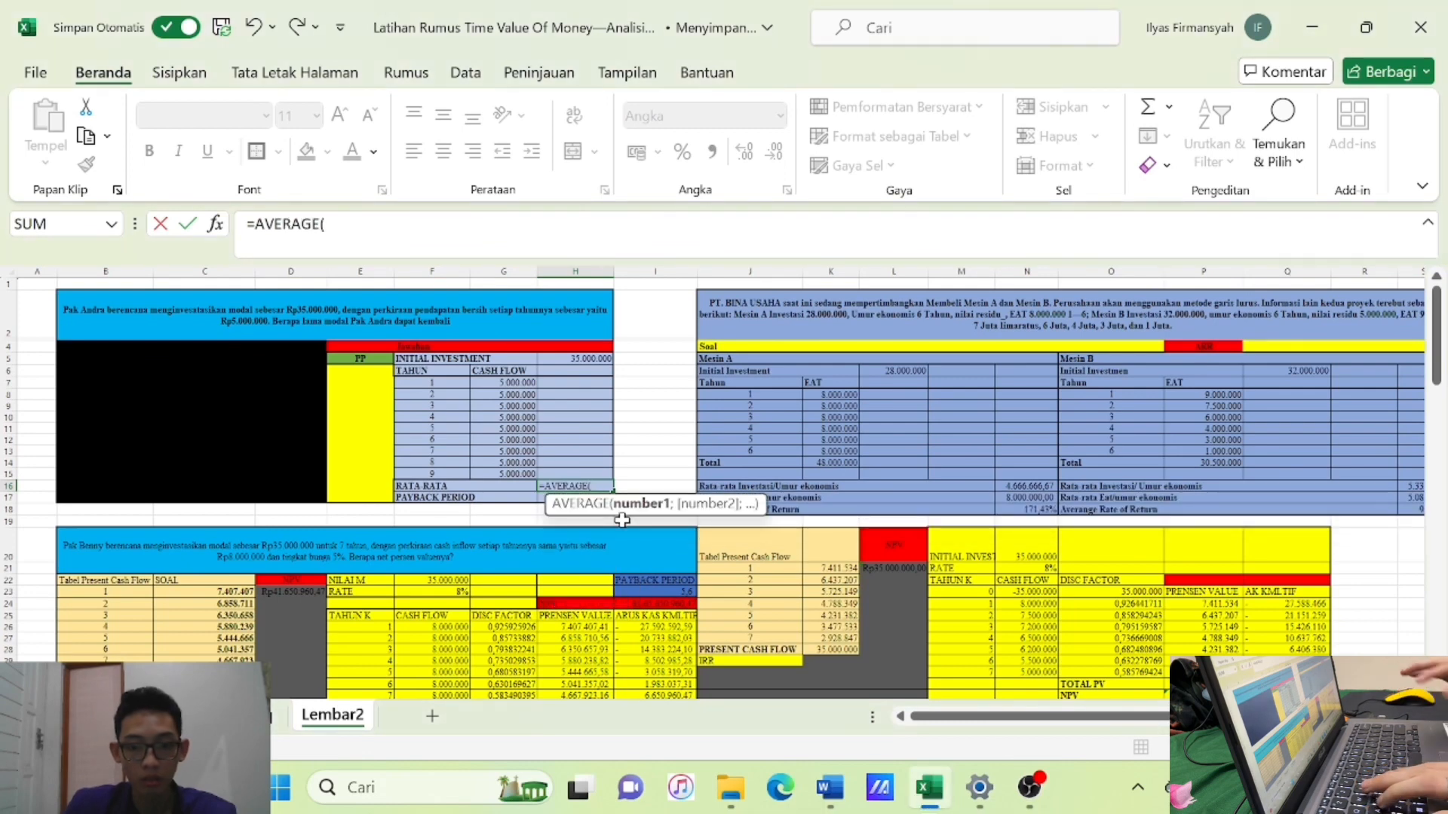
left_click(504, 383)
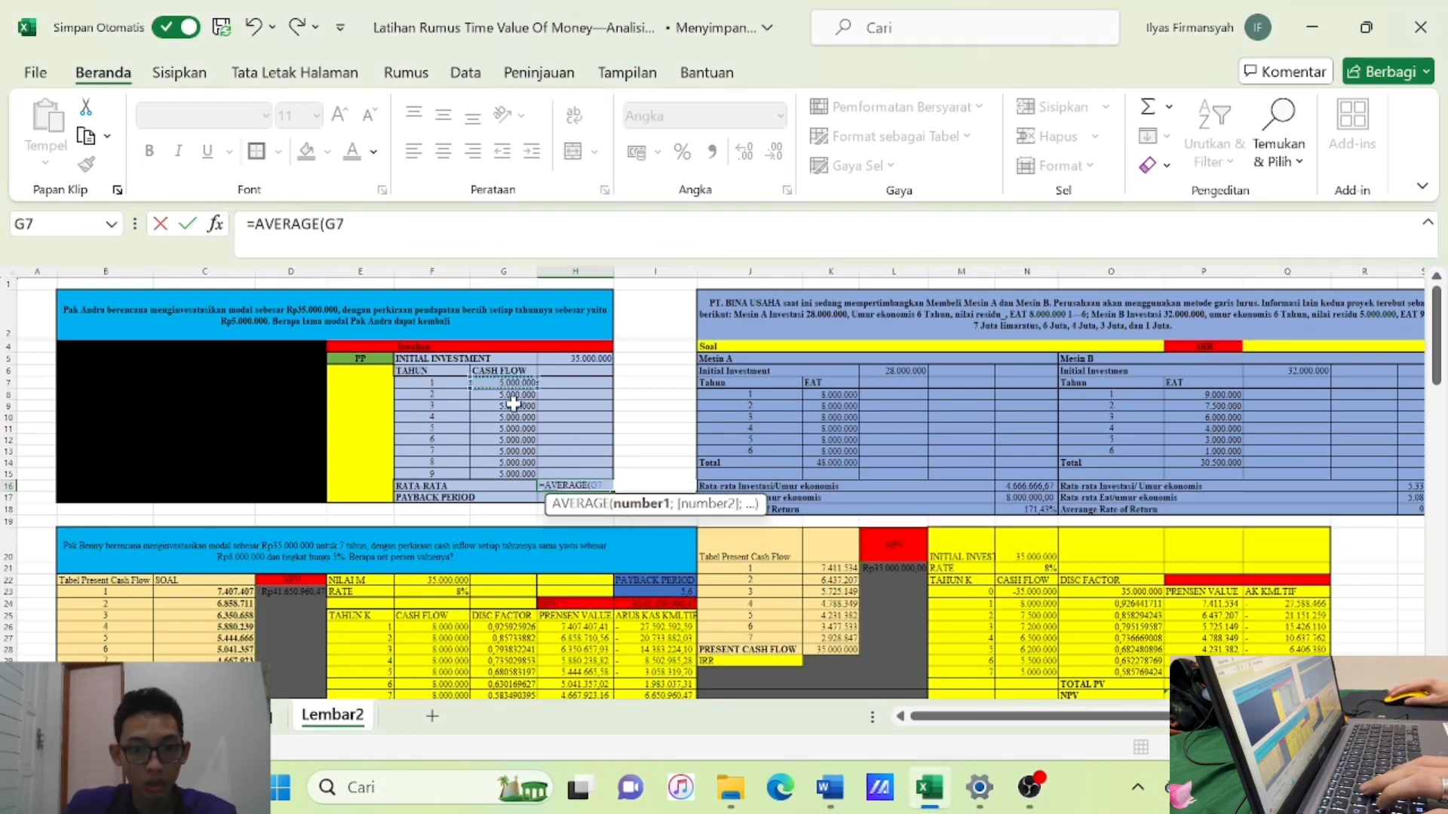
left_click_drag(512, 405, 509, 475)
type(")")
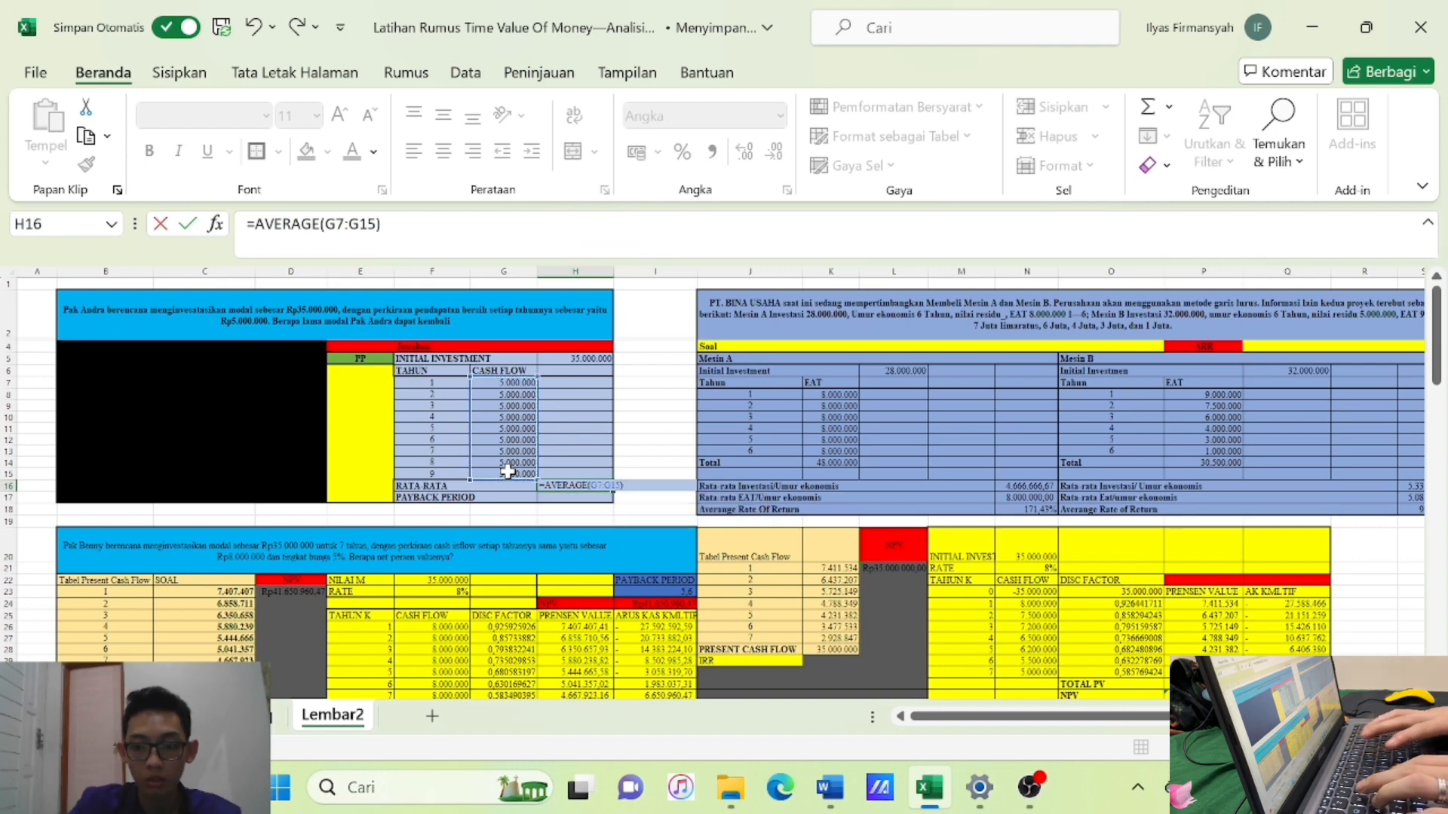
key("Return")
left_click(659, 452)
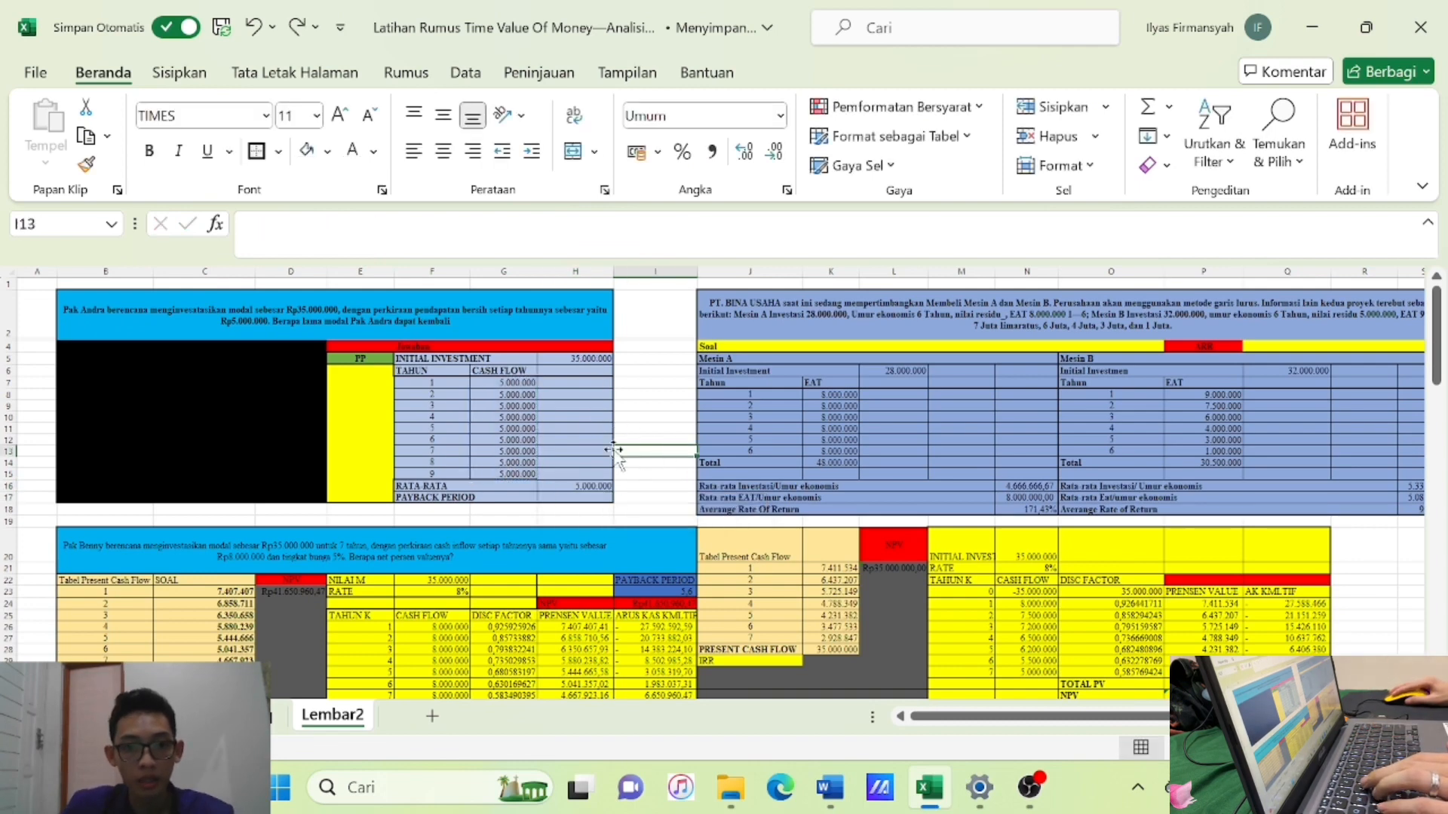
Calculate the payback period in H17 by dividing the initial investment by the average cash flow with =H5/H16.
double_click(574, 498)
type("=")
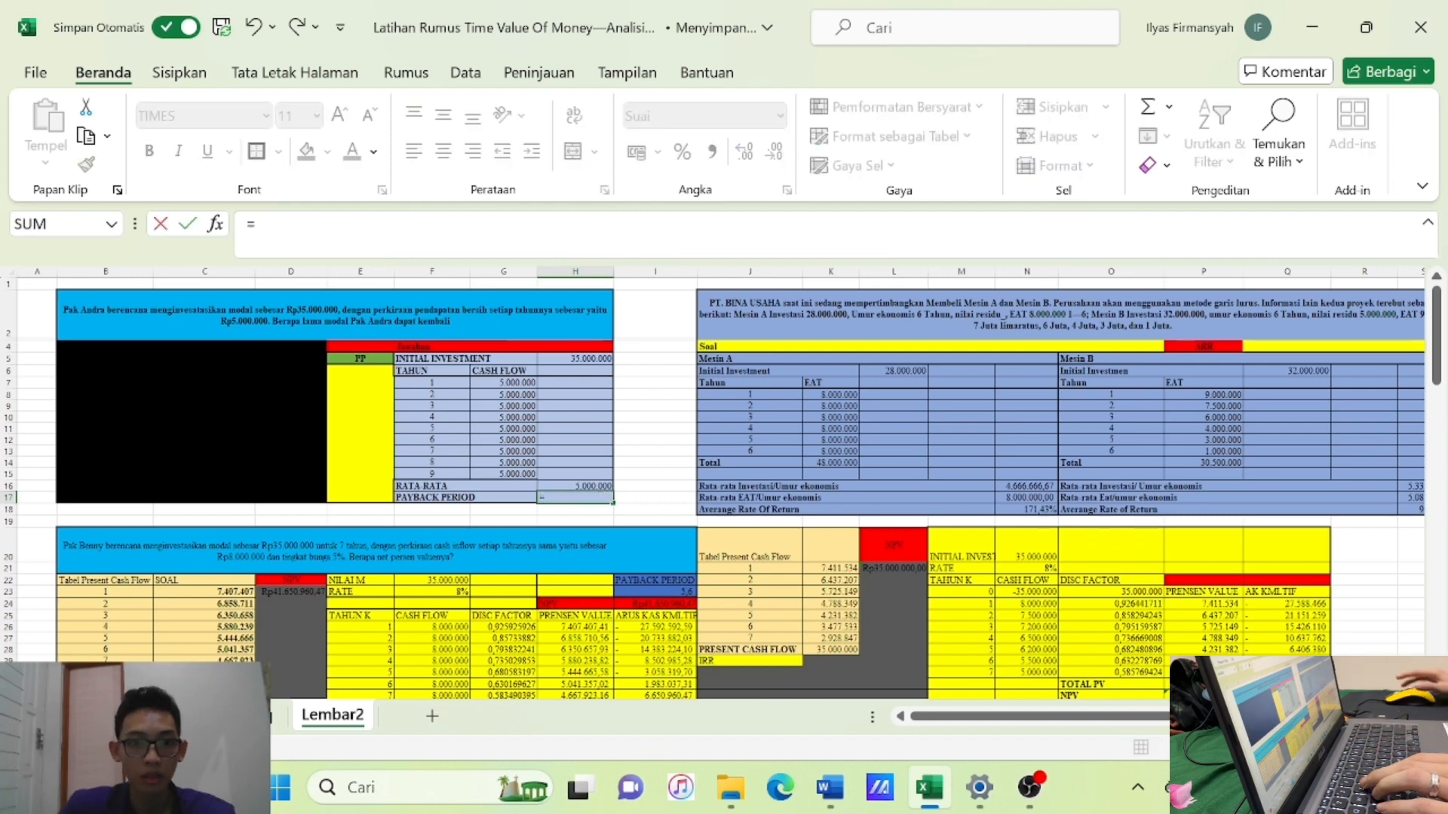
left_click(575, 358)
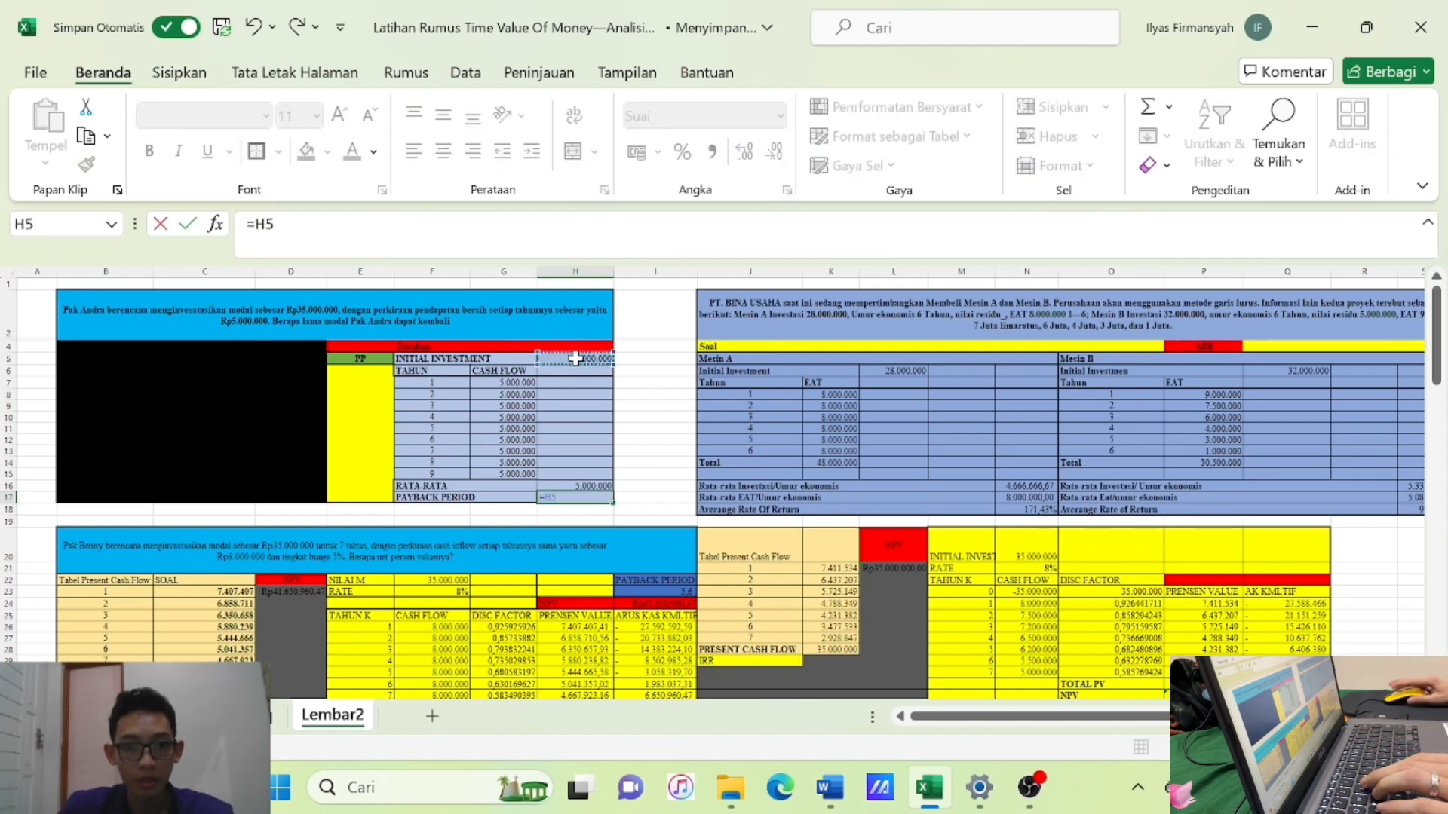
type("/")
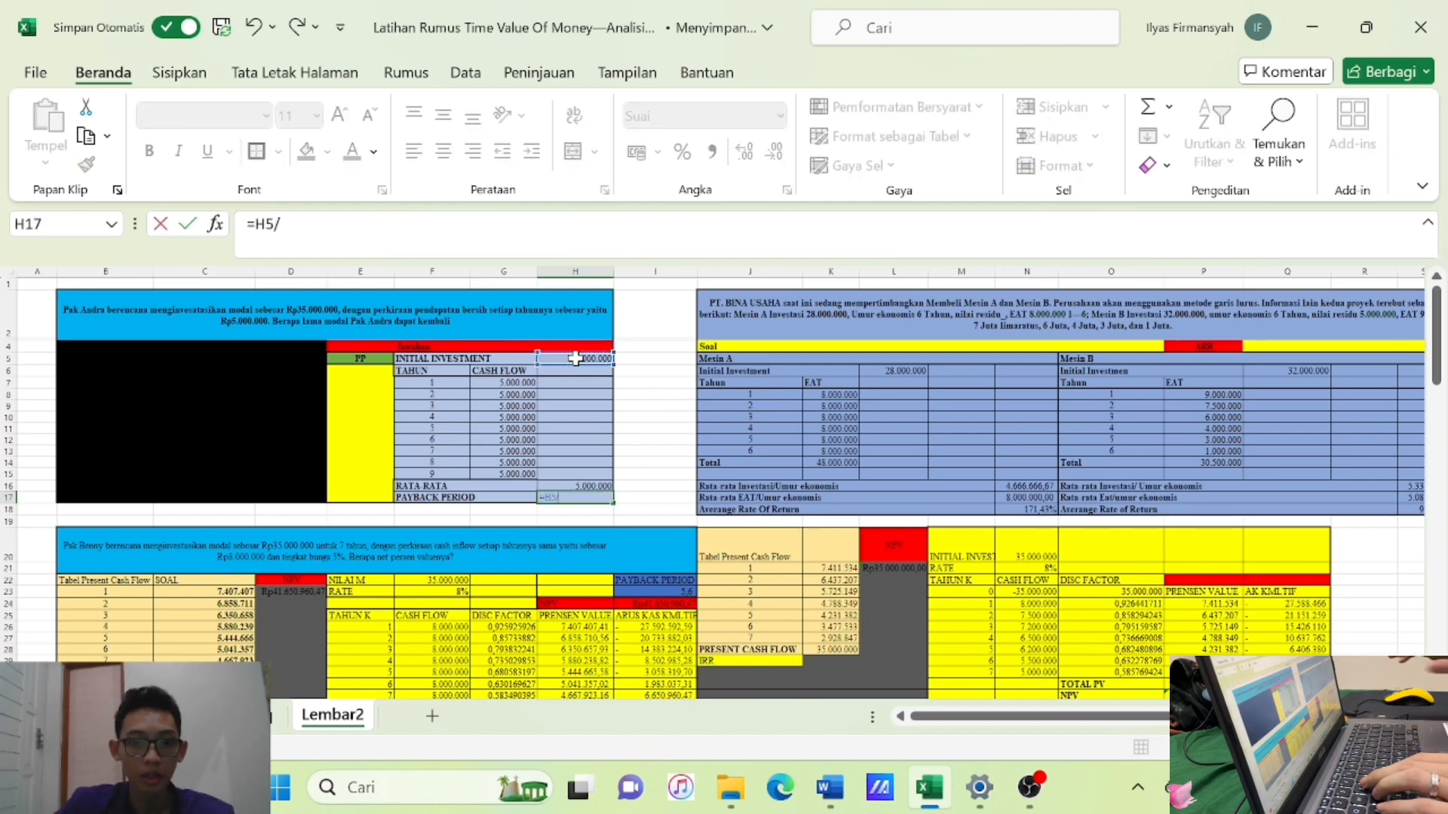
left_click(581, 486)
key("Return")
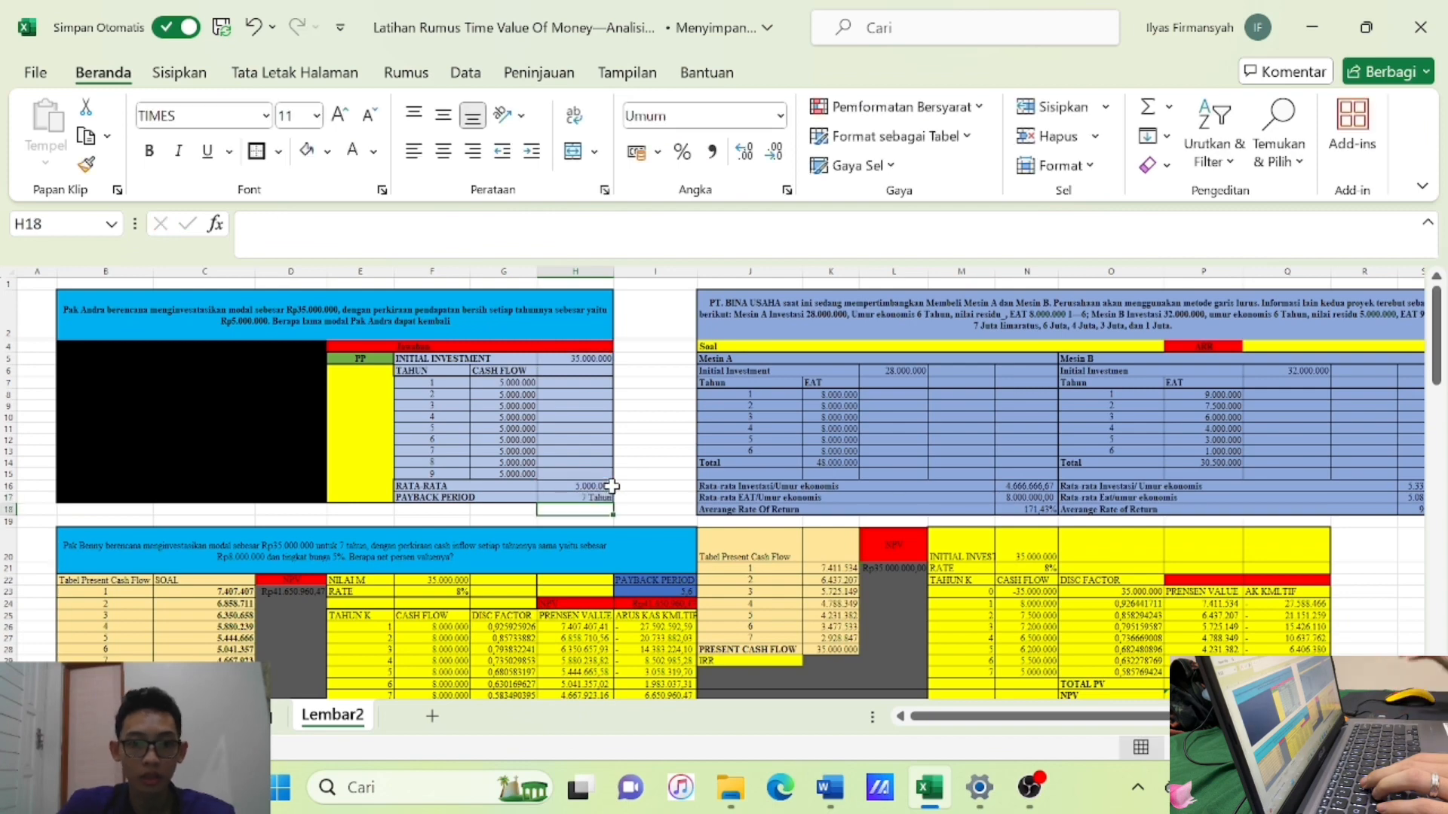
left_click(592, 497)
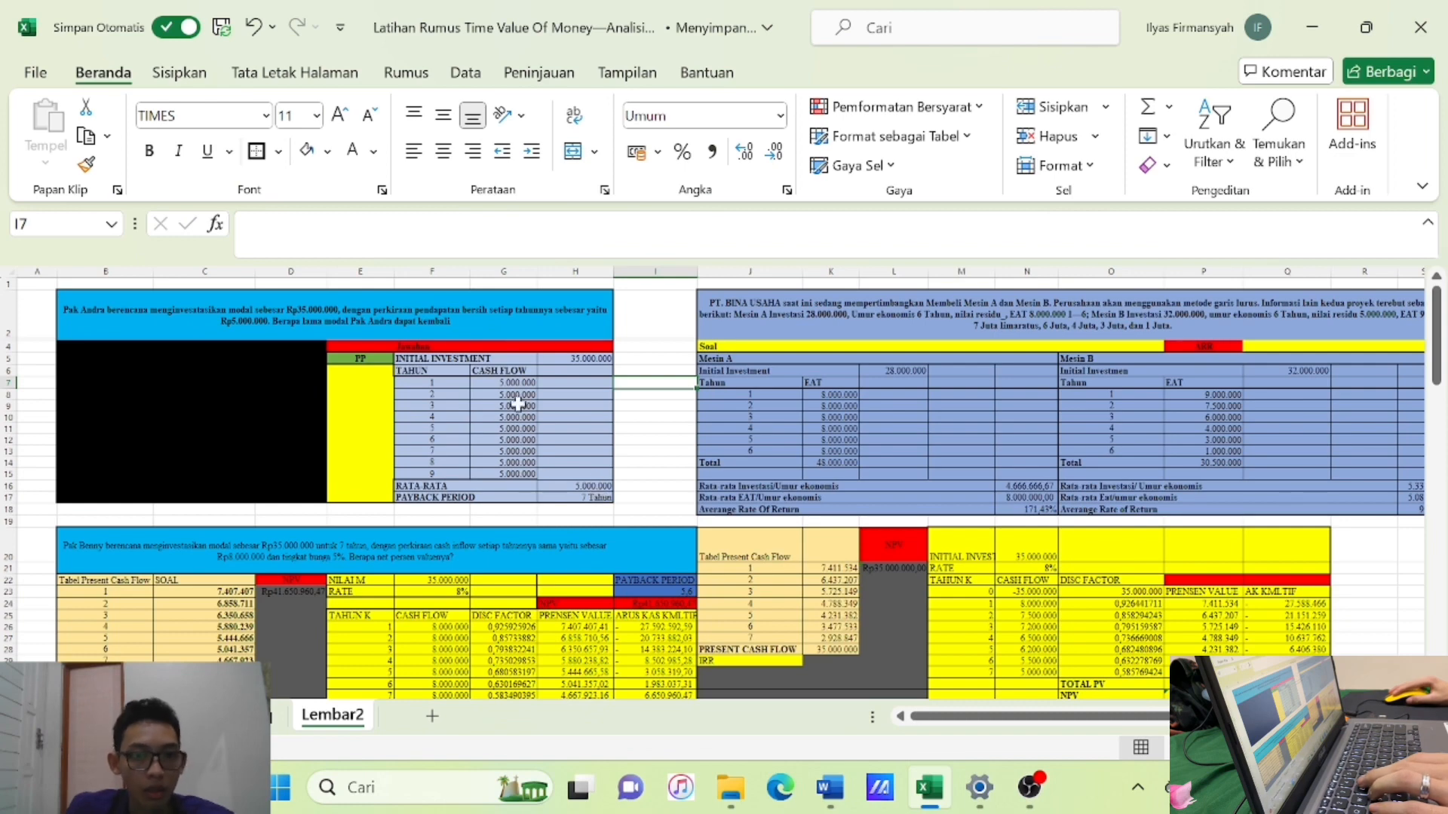
Replace the investor's name after "Pak" at the start of the problem text in B2.
double_click(108, 307)
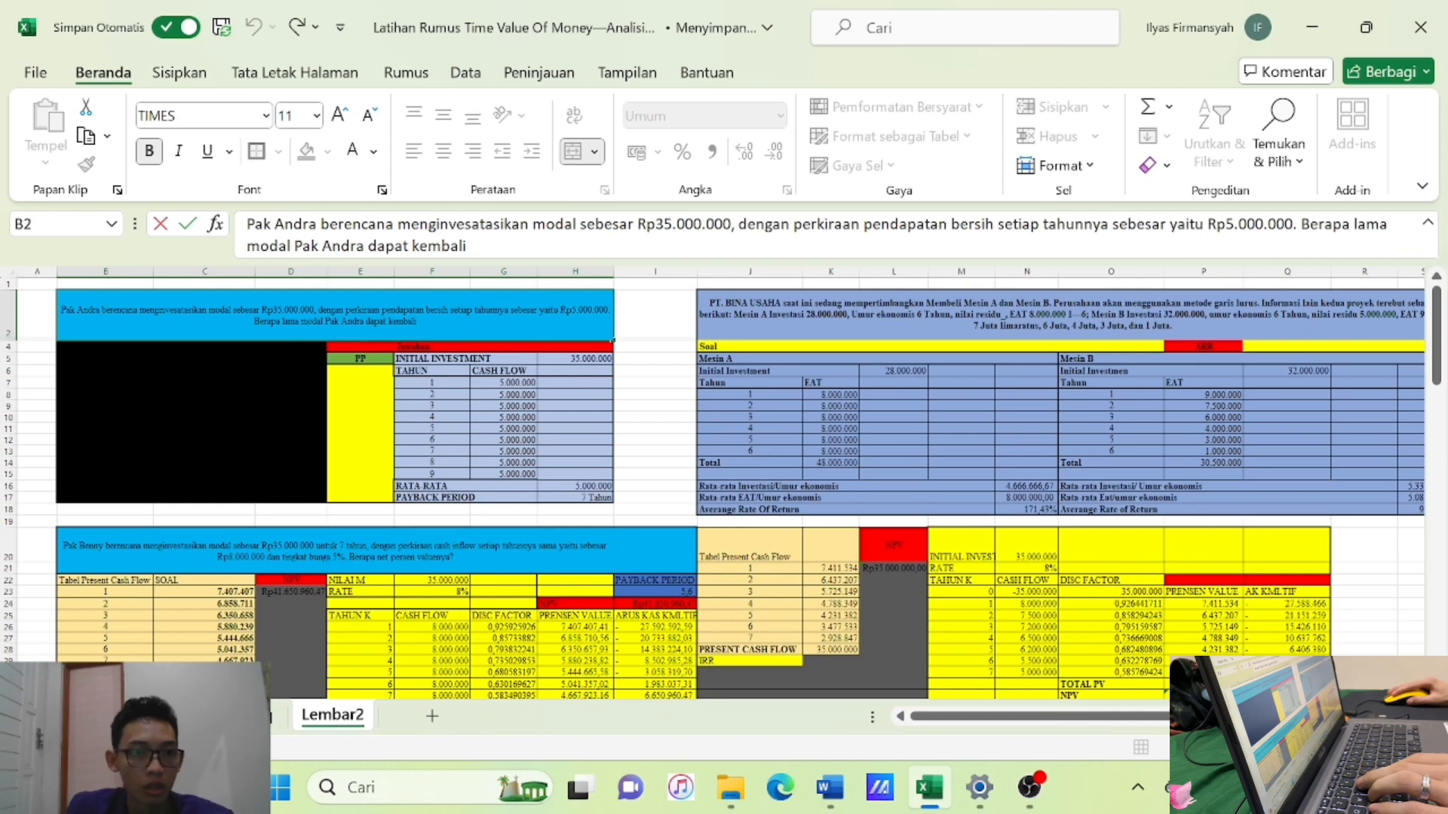
key("BackSpace")
key("BackSpace")
key("BackSpace")
key("BackSpace")
key("BackSpace")
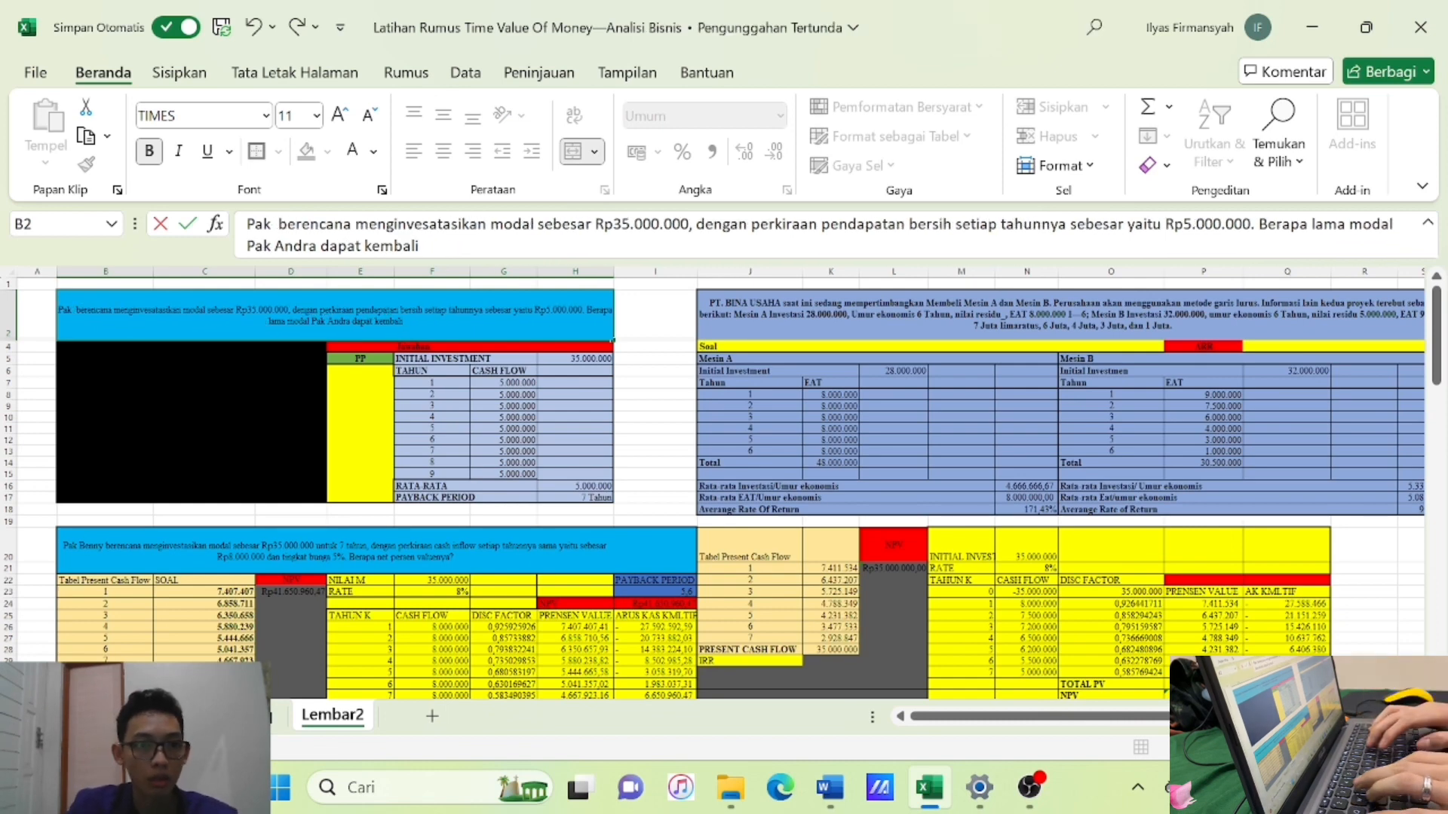
type("ILHAM")
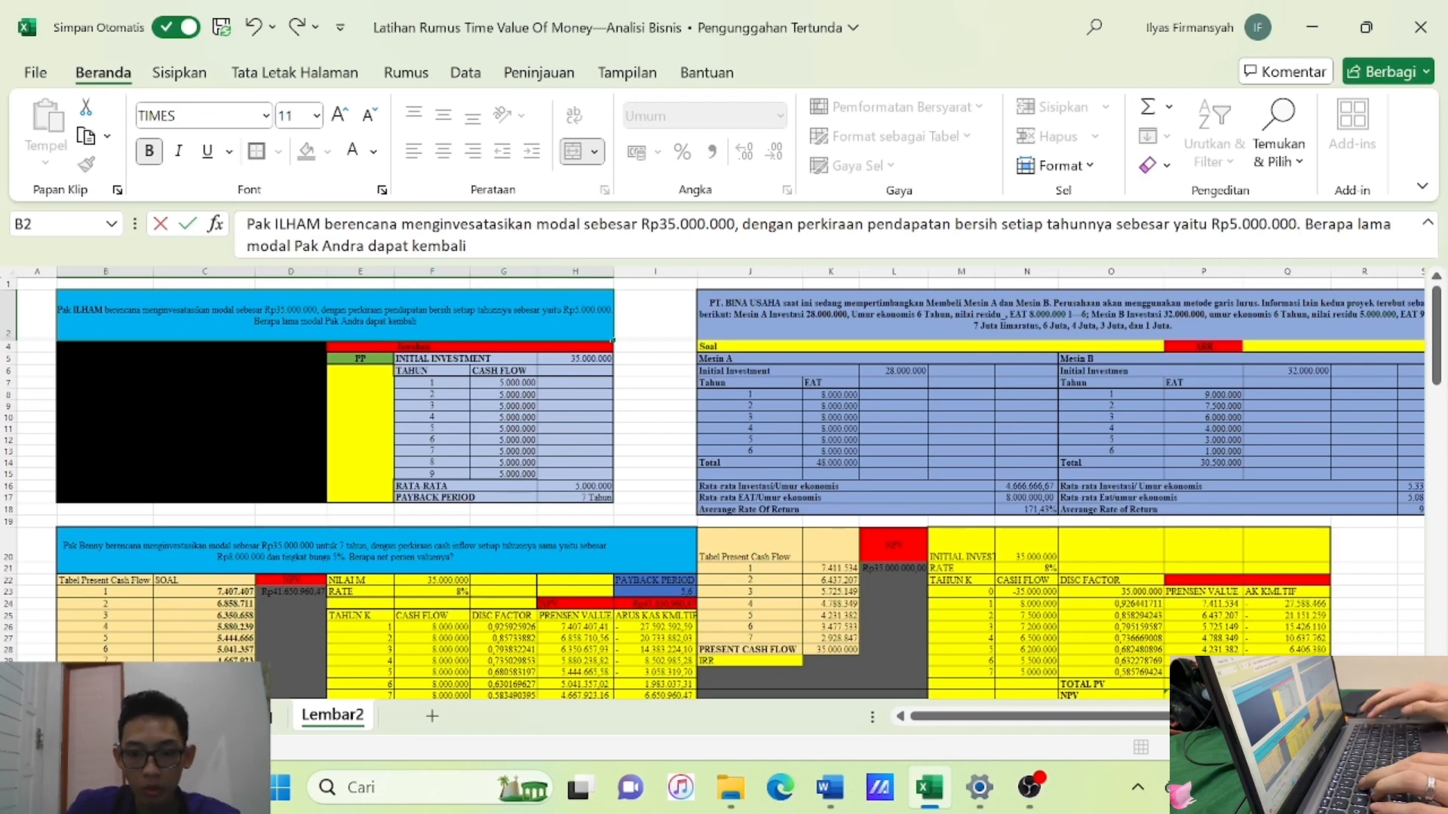
Change the problem text in B2 to an investment of Rp40.000.000 and a yearly net income of Rp4.000.000.
key("BackSpace")
type("4")
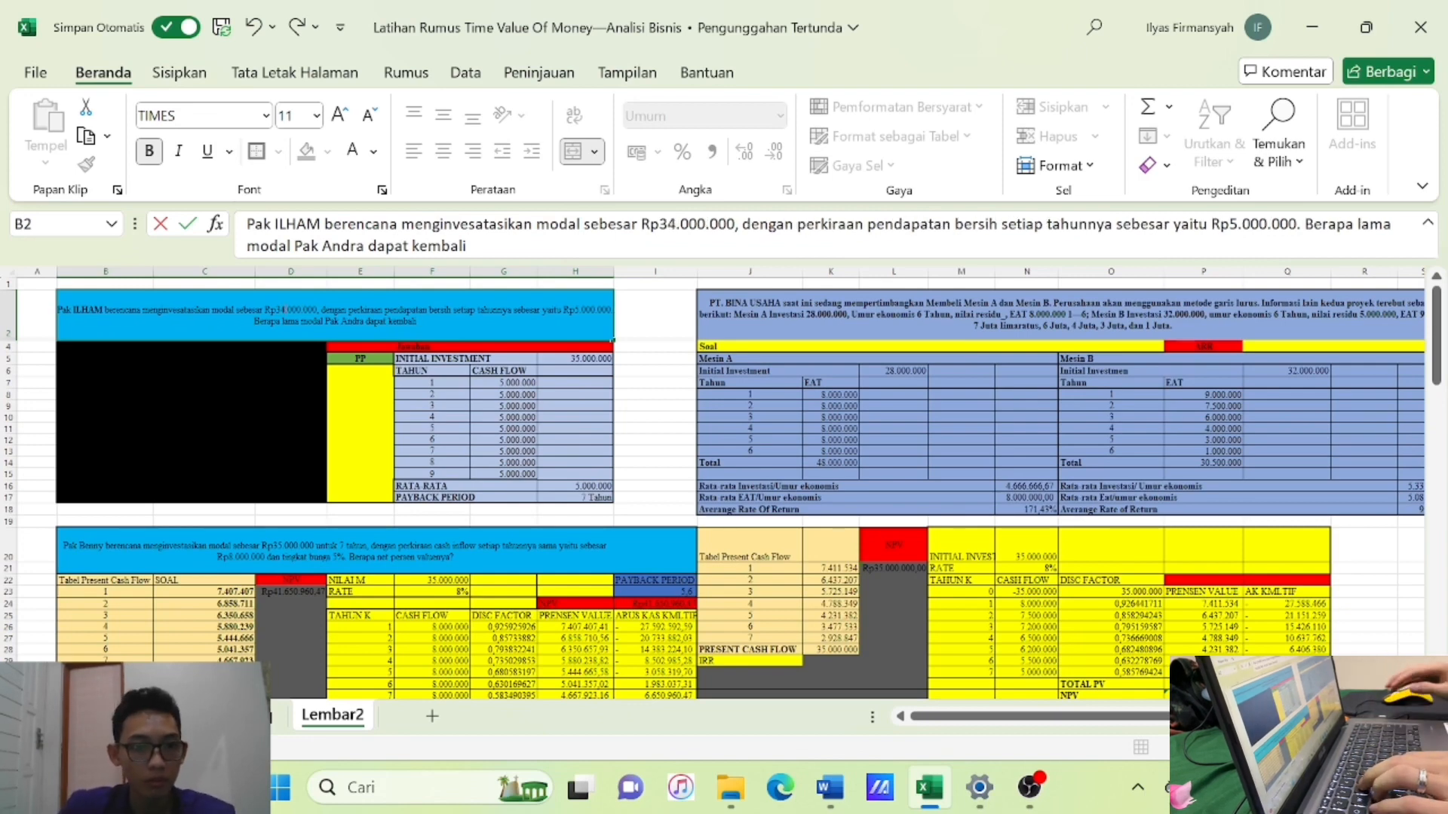
key("BackSpace")
key("BackSpace")
type("40")
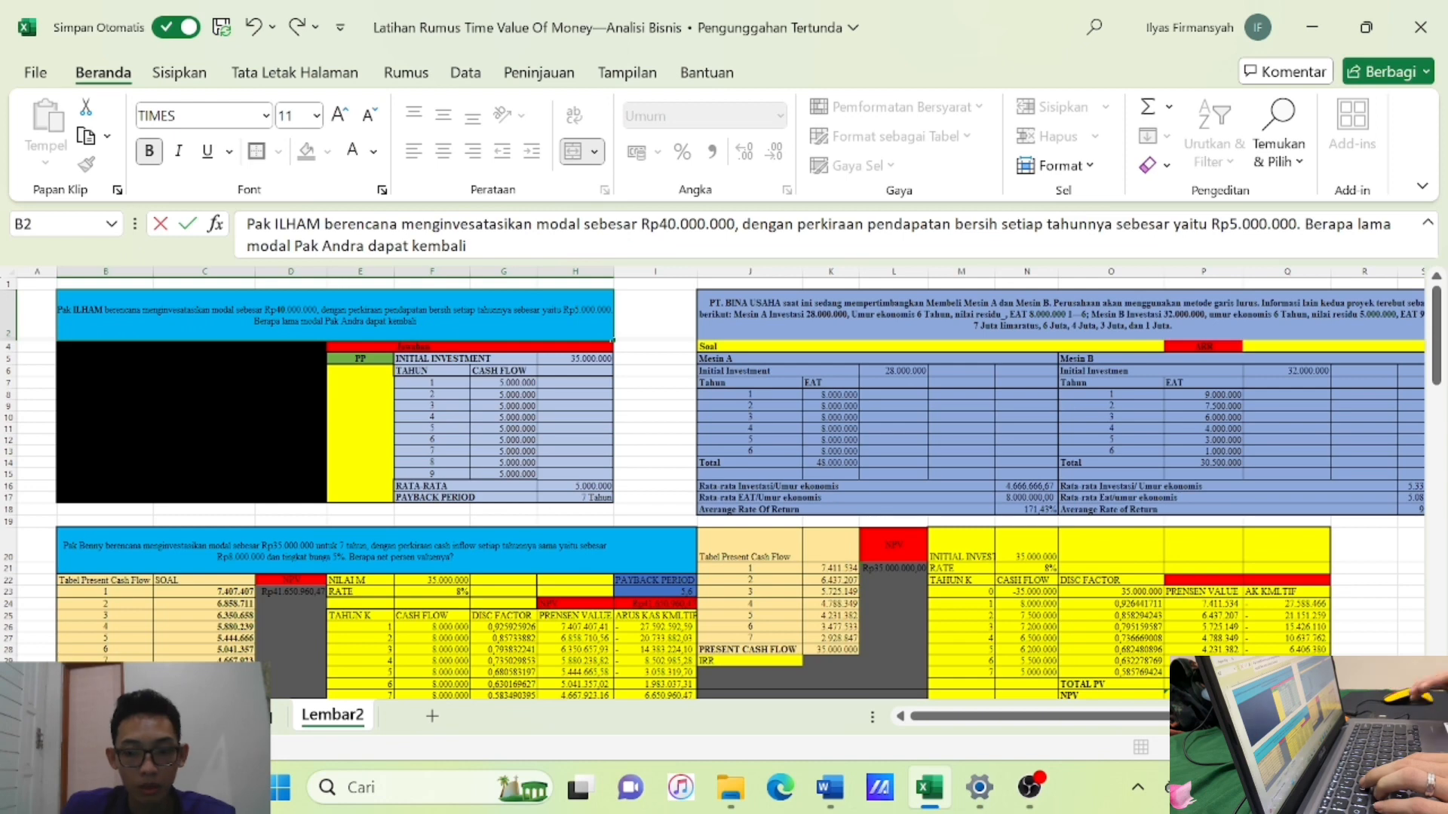
key("BackSpace")
type("4")
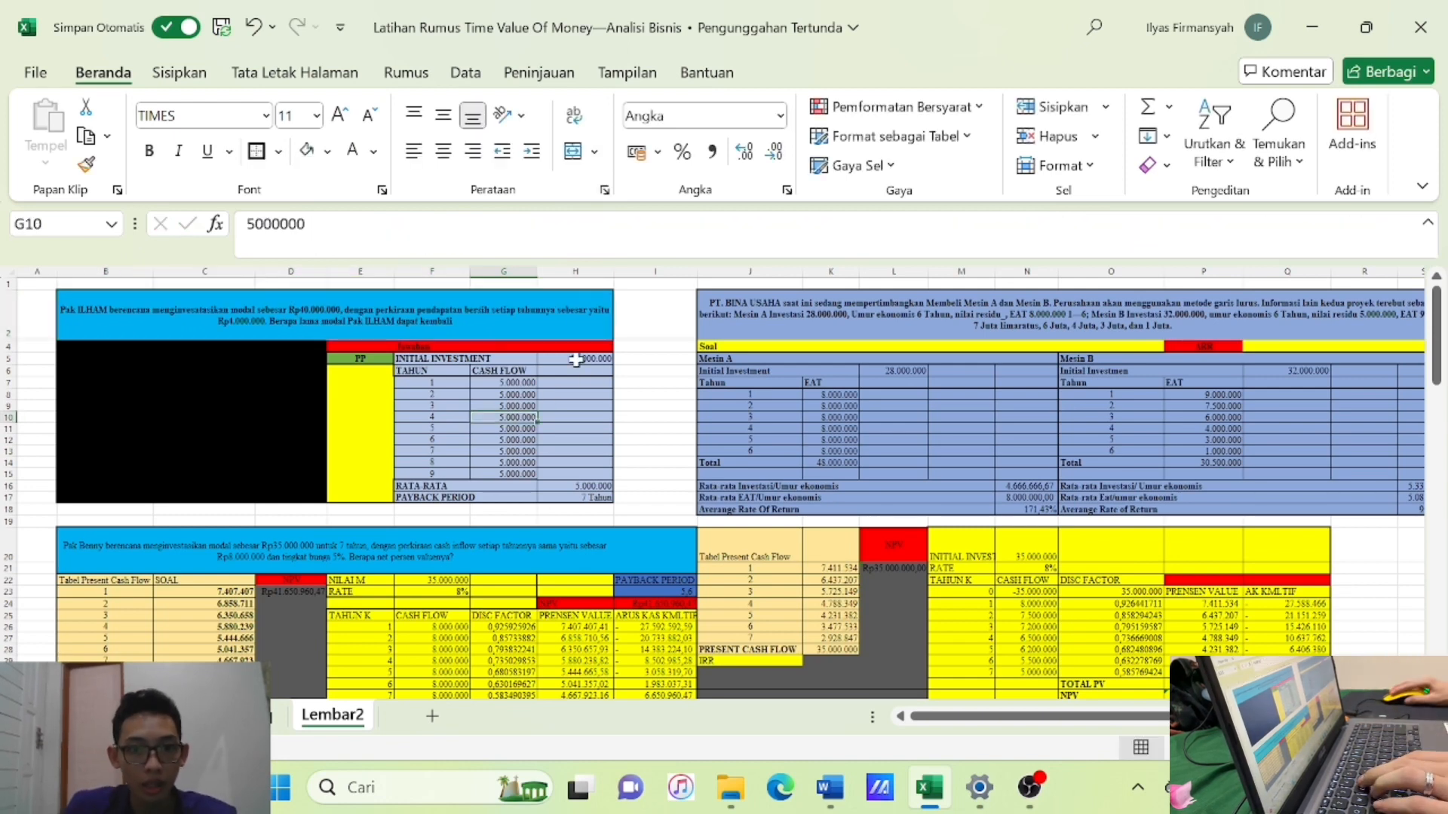
Set the initial investment in H5 to 40.000.000.
left_click(576, 360)
type("35000000")
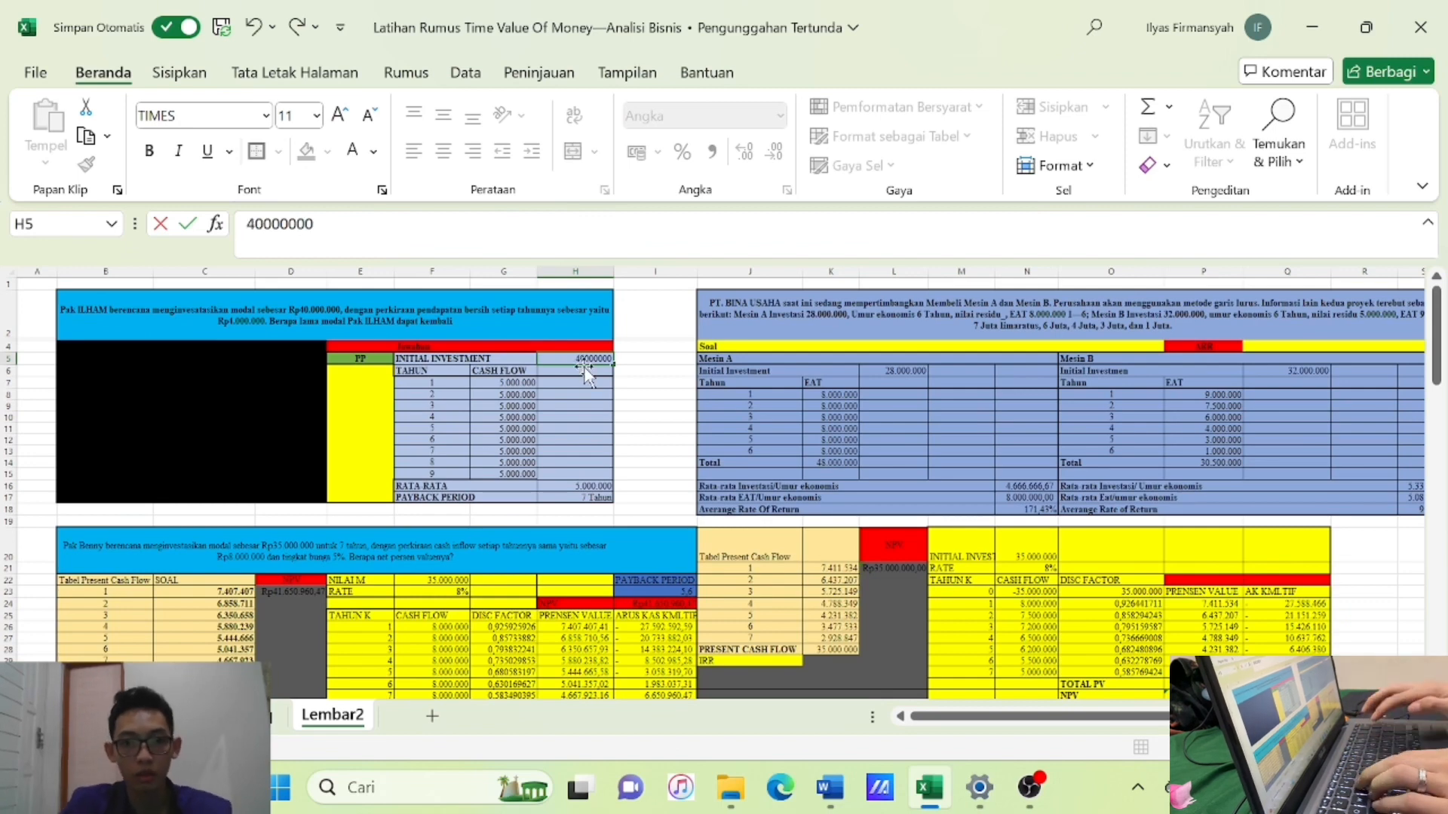
key("Return")
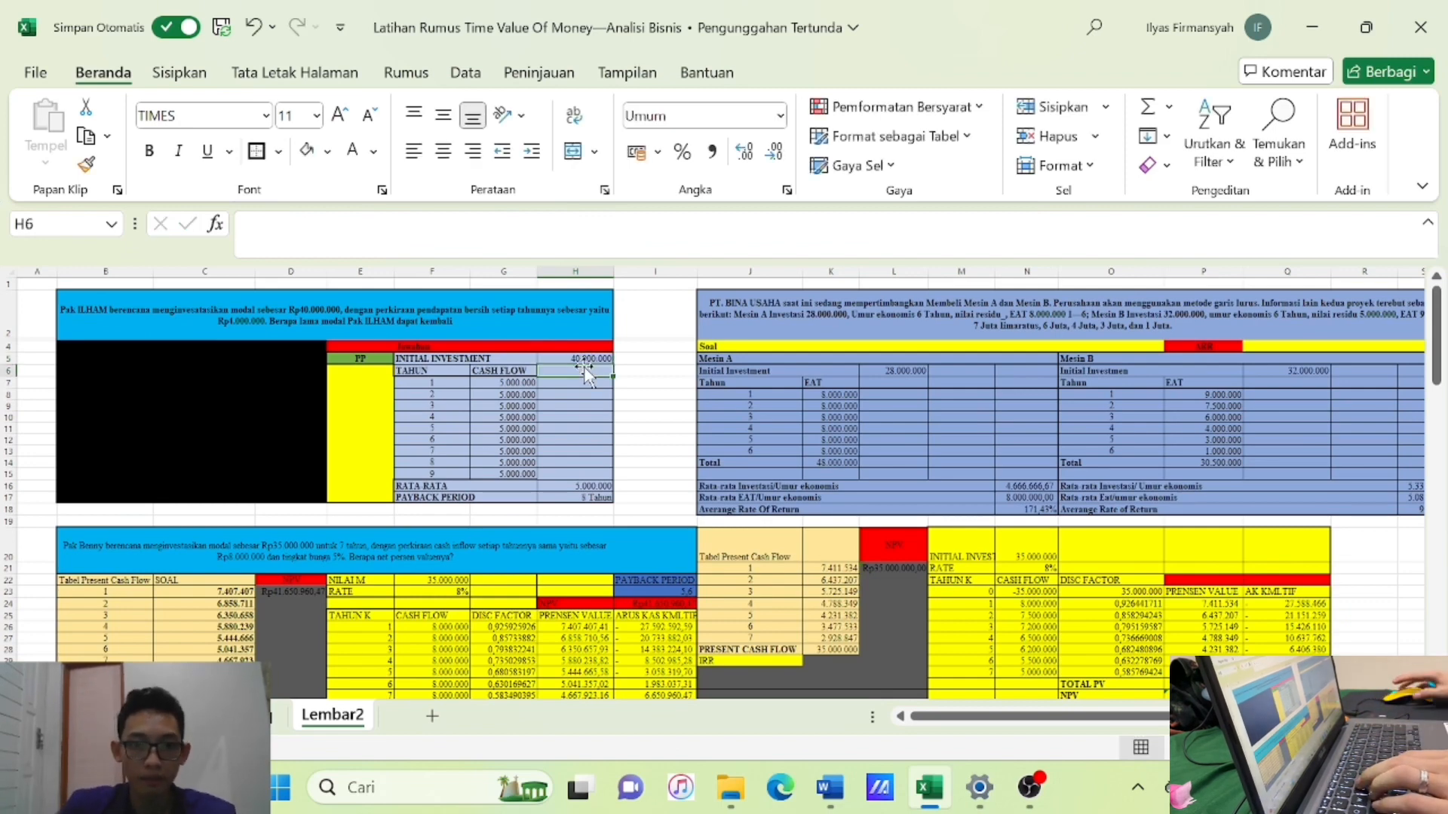
Set the cash flow in G7 to 4.000.000 and fill it down through G15.
double_click(514, 384)
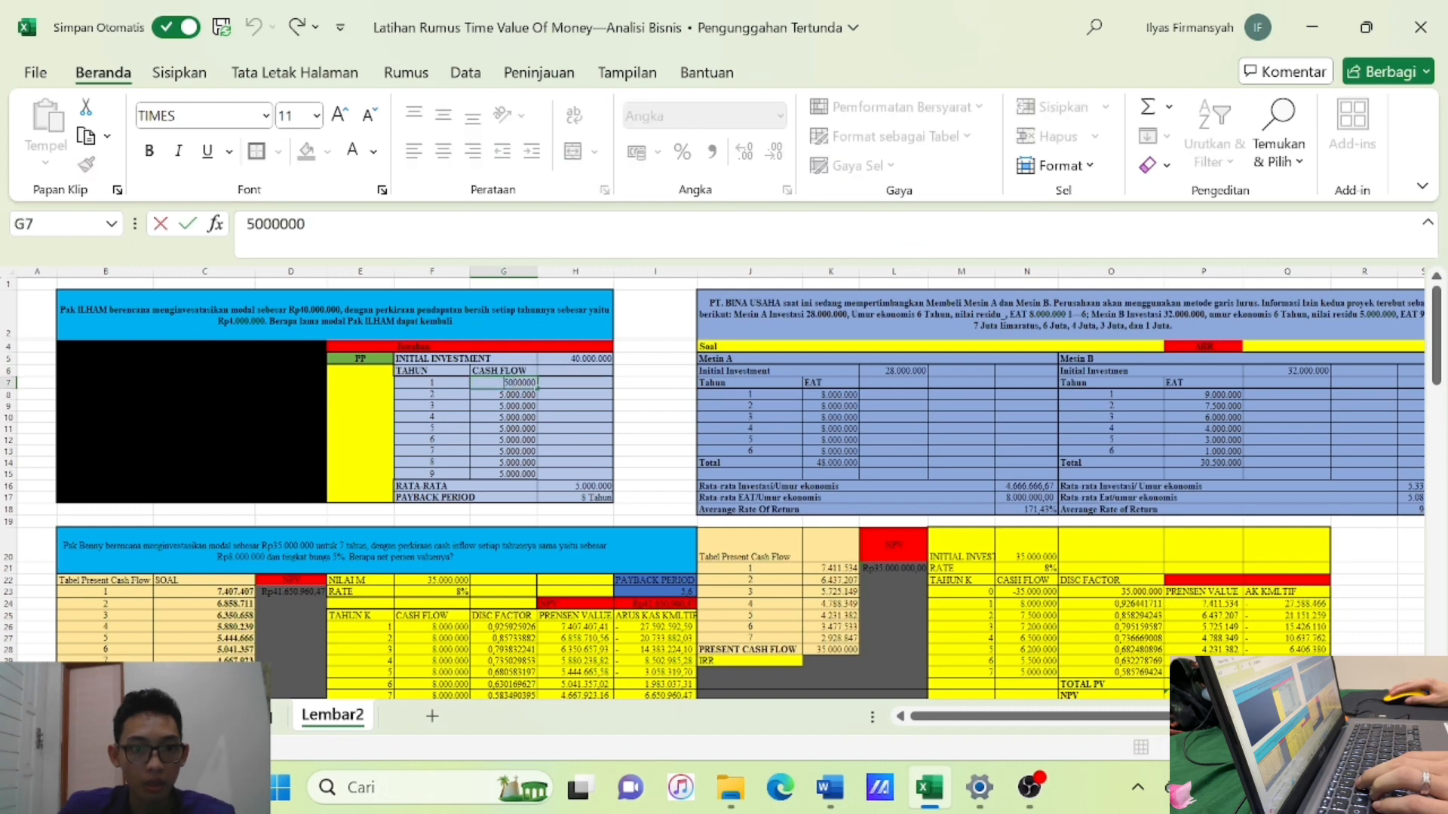
key("BackSpace")
type("4")
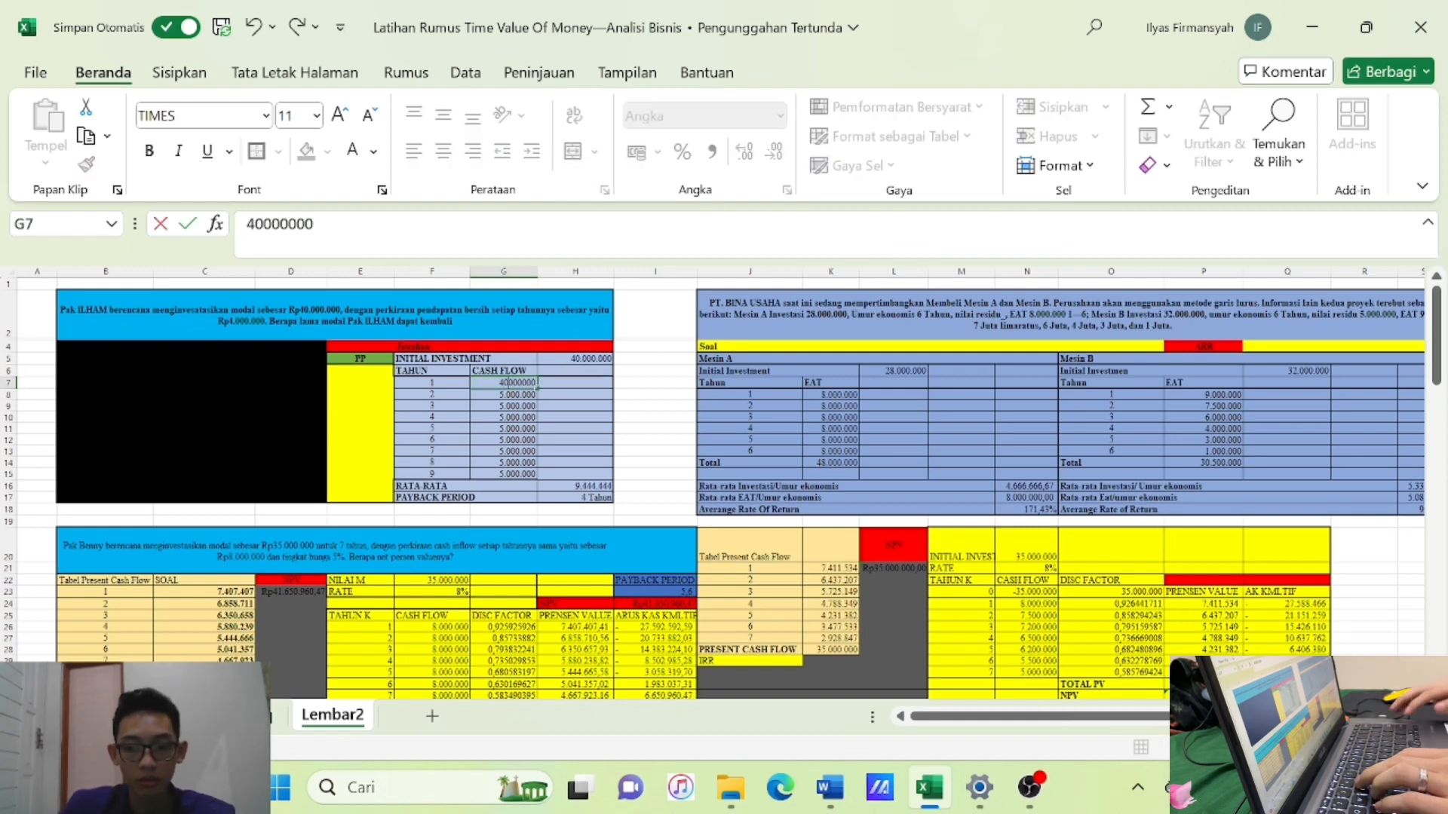
key("Return")
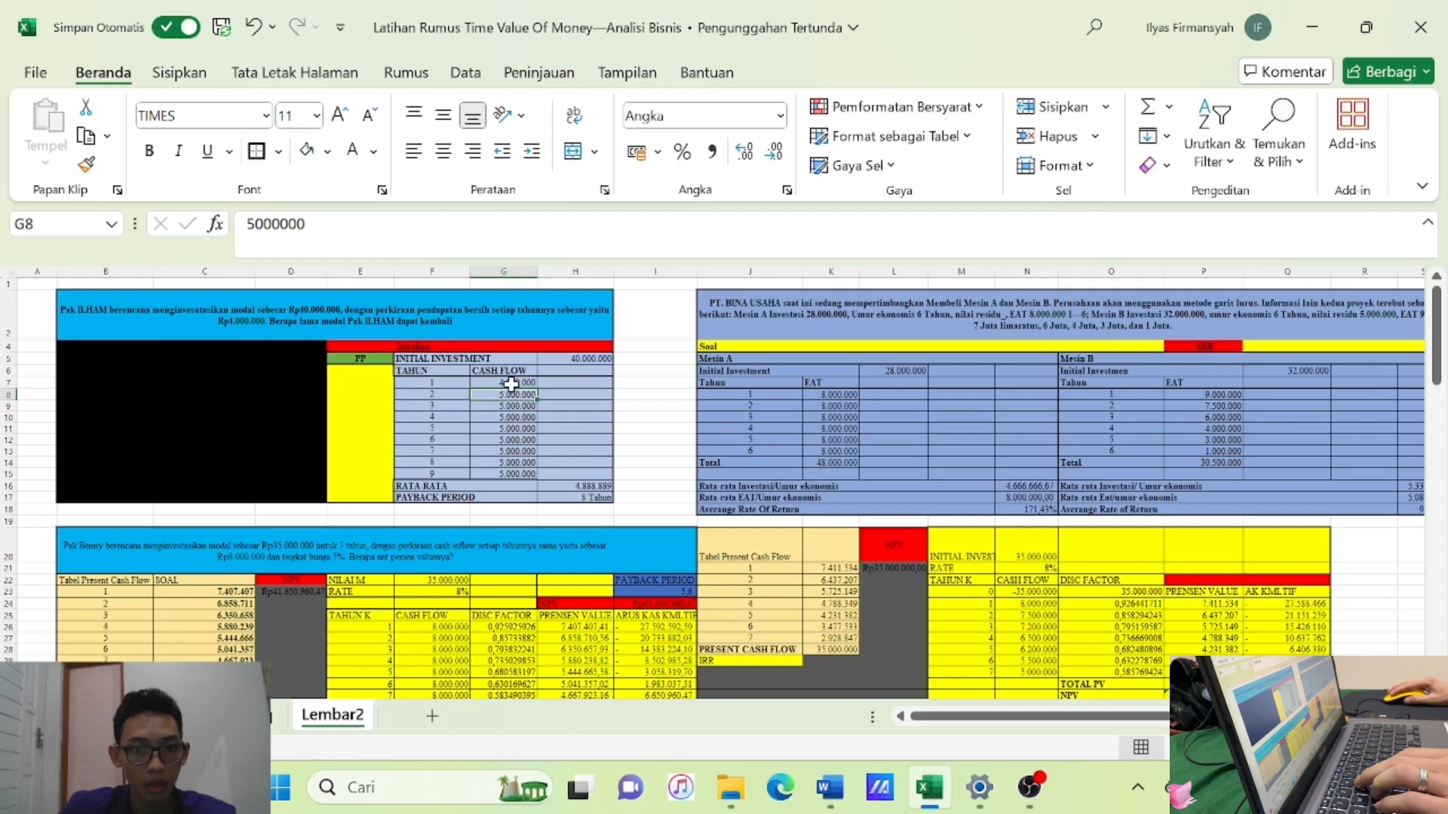
left_click(535, 388)
left_click_drag(538, 388, 537, 477)
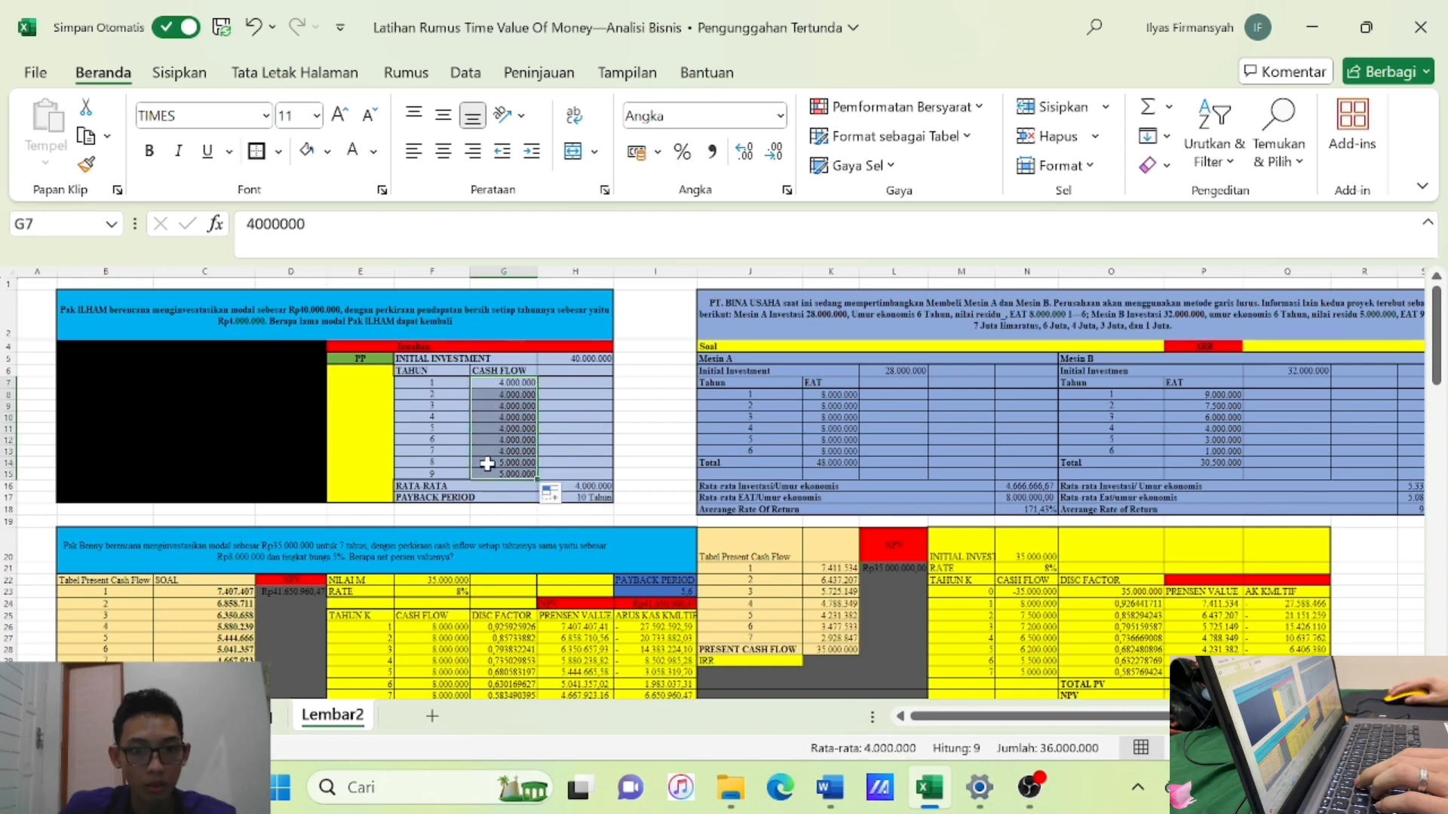
left_click(655, 474)
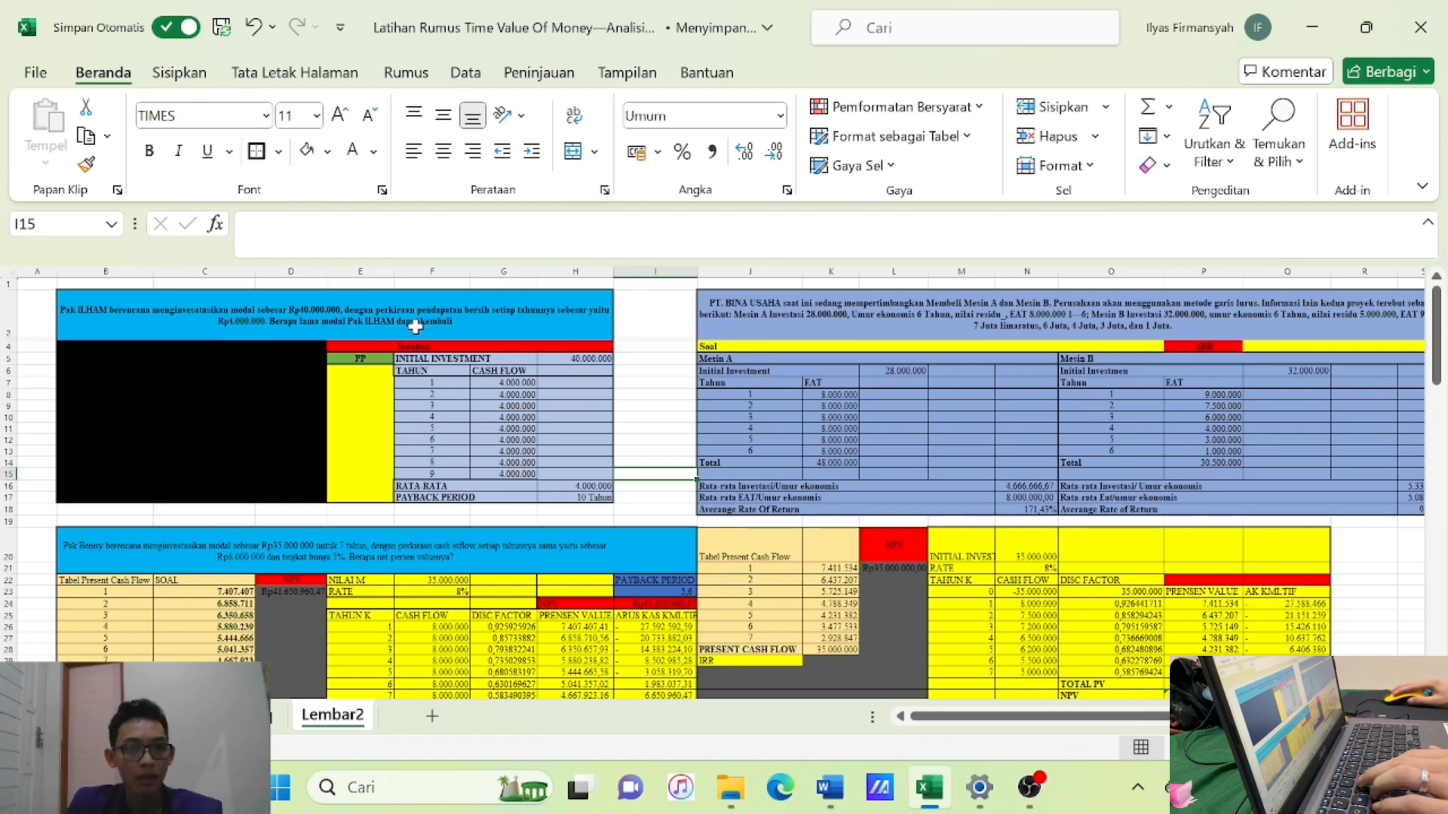
left_click(578, 498)
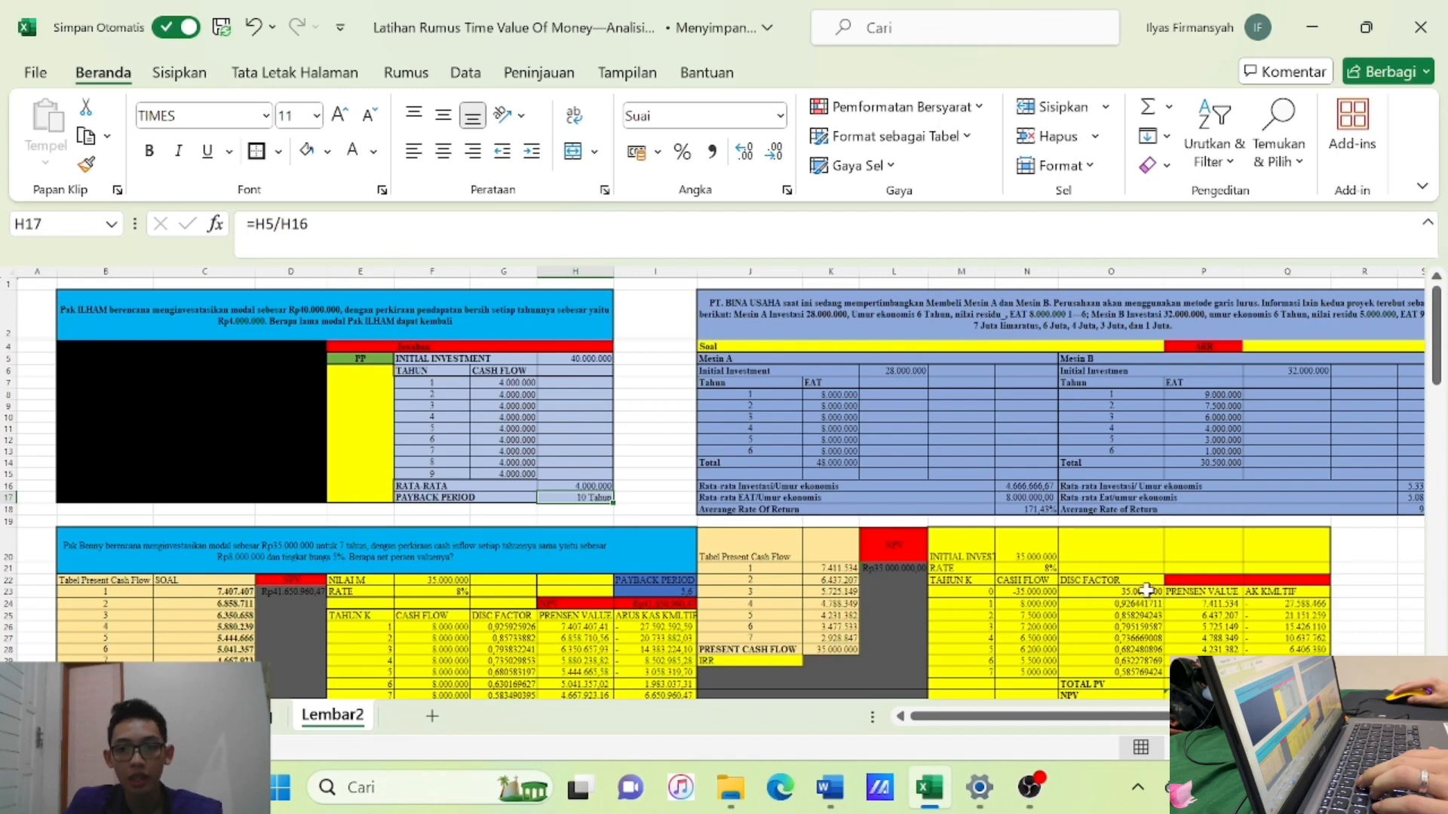
Examine the PT. BINA USAHA problem text and Mesin A's initial investment, yearly EAT values and total formula.
left_click_drag(1063, 716, 1132, 716)
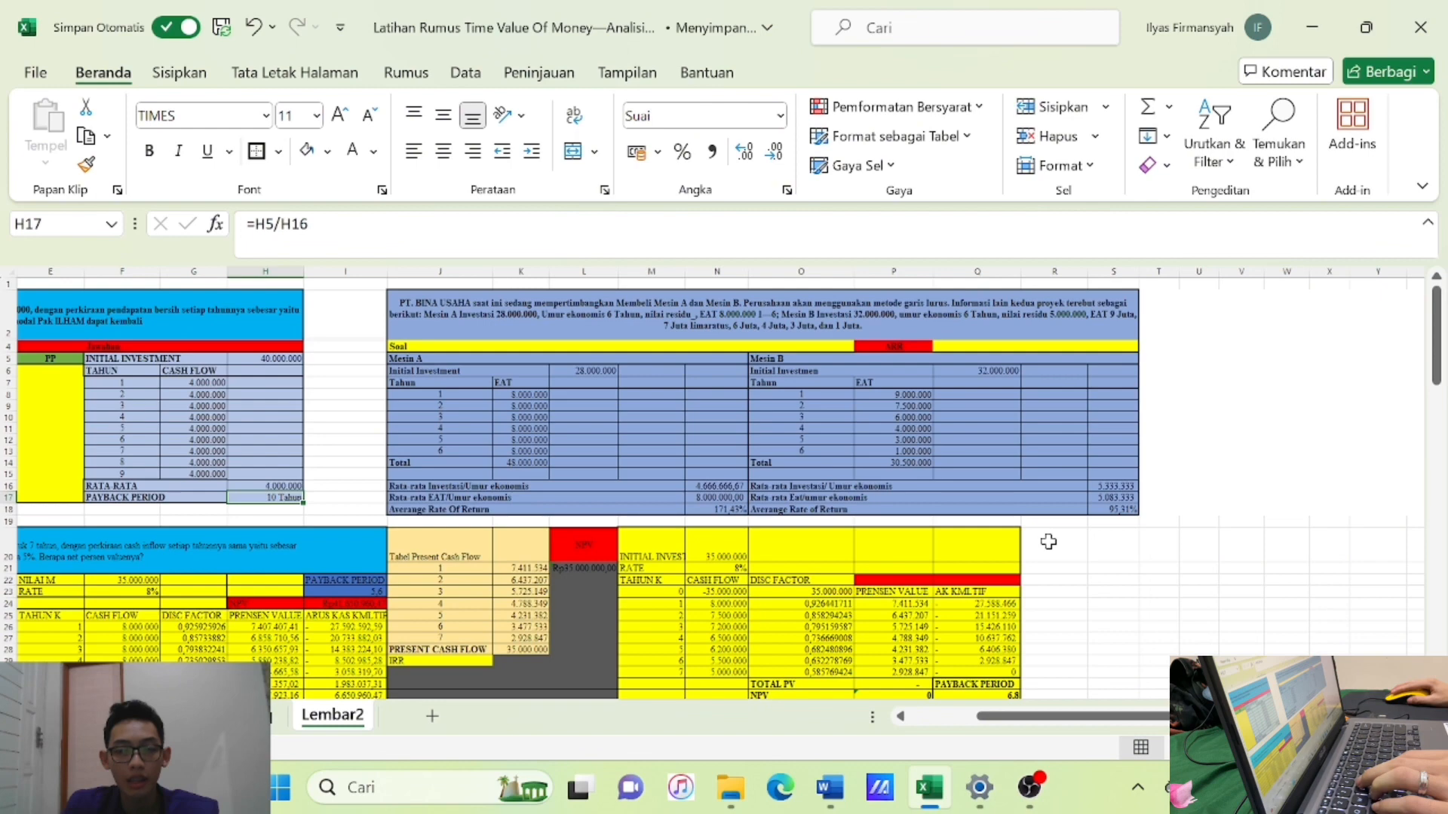
left_click(1263, 498)
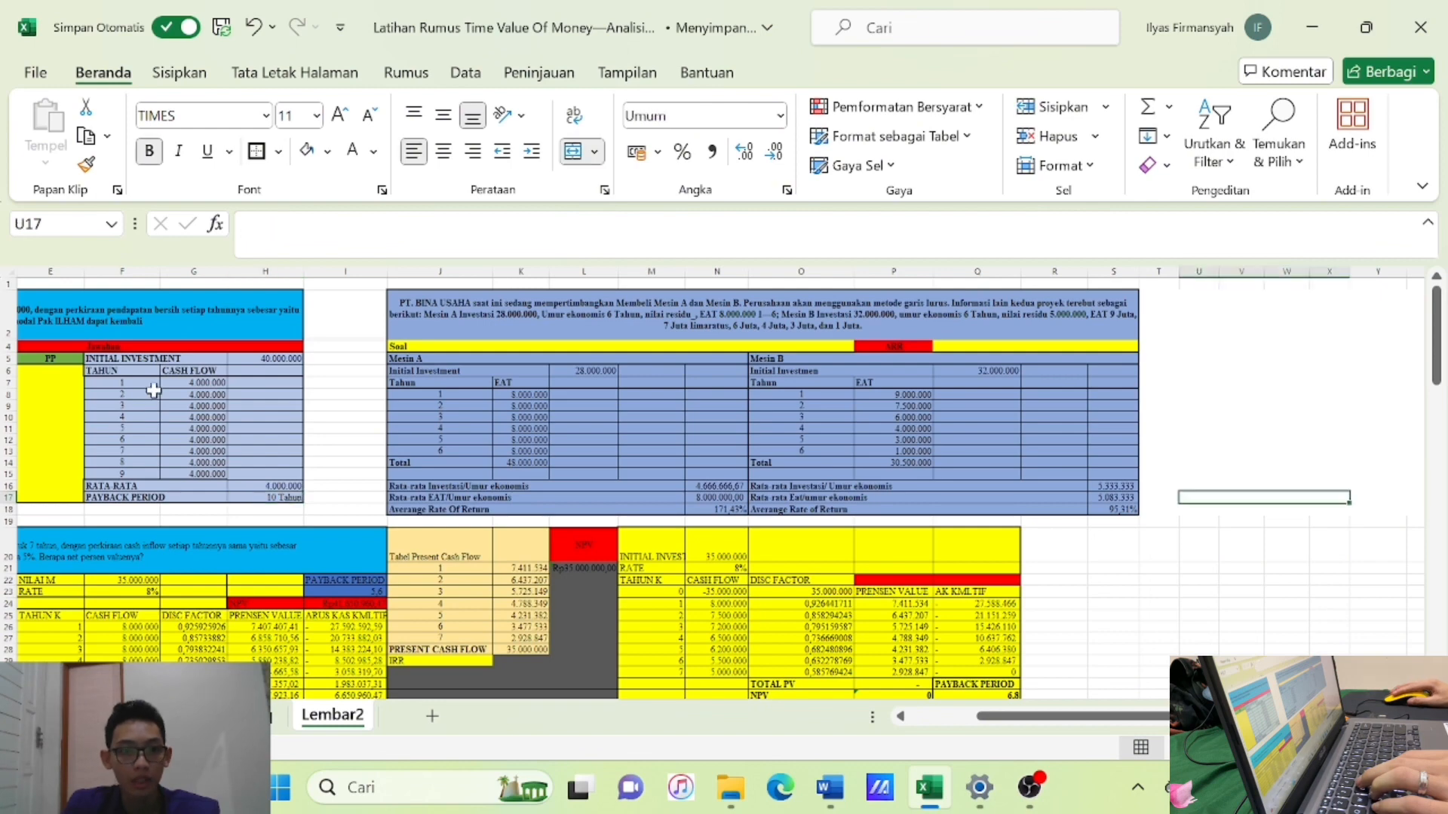
left_click_drag(122, 406, 139, 471)
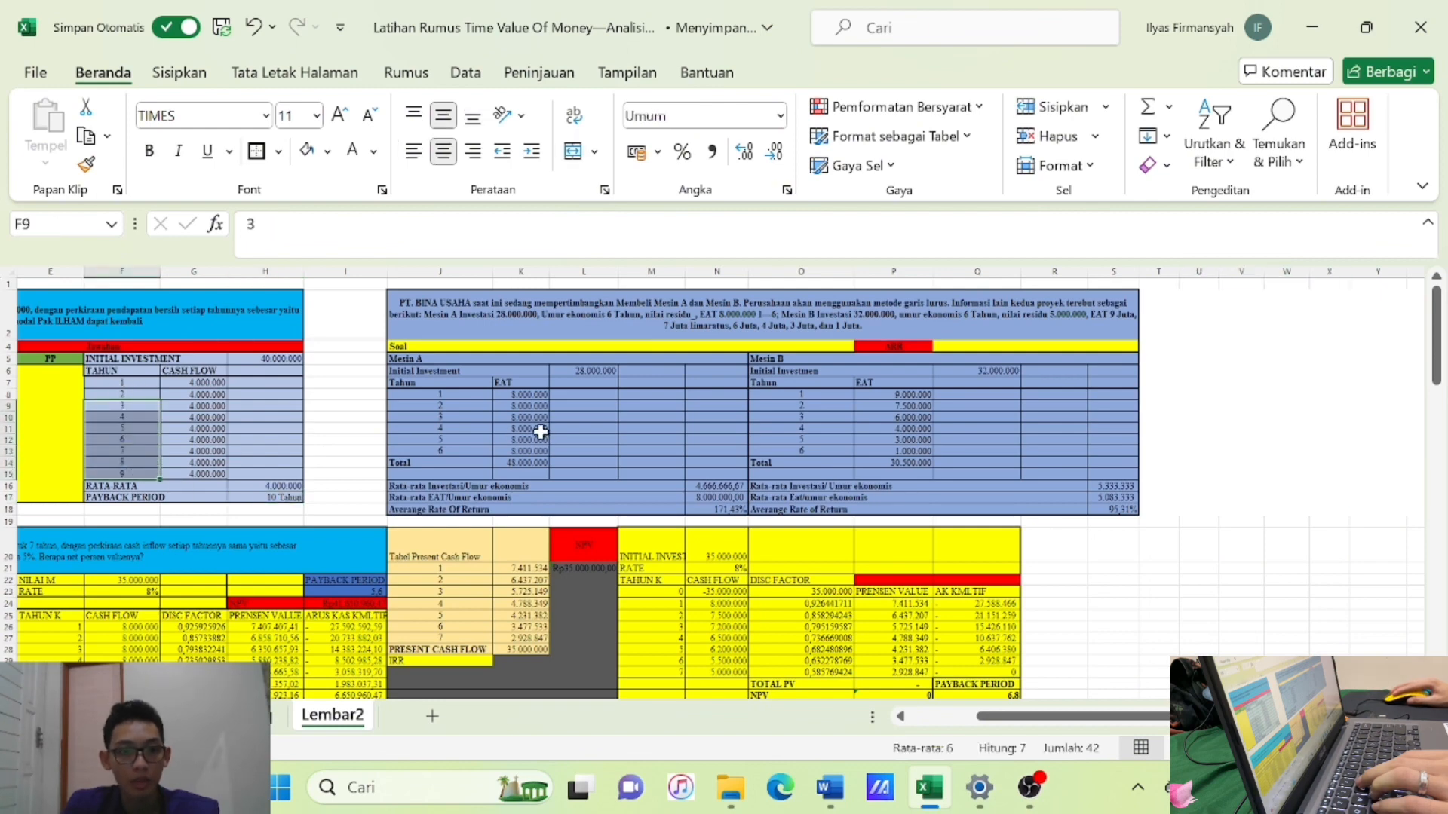
left_click_drag(531, 396, 523, 464)
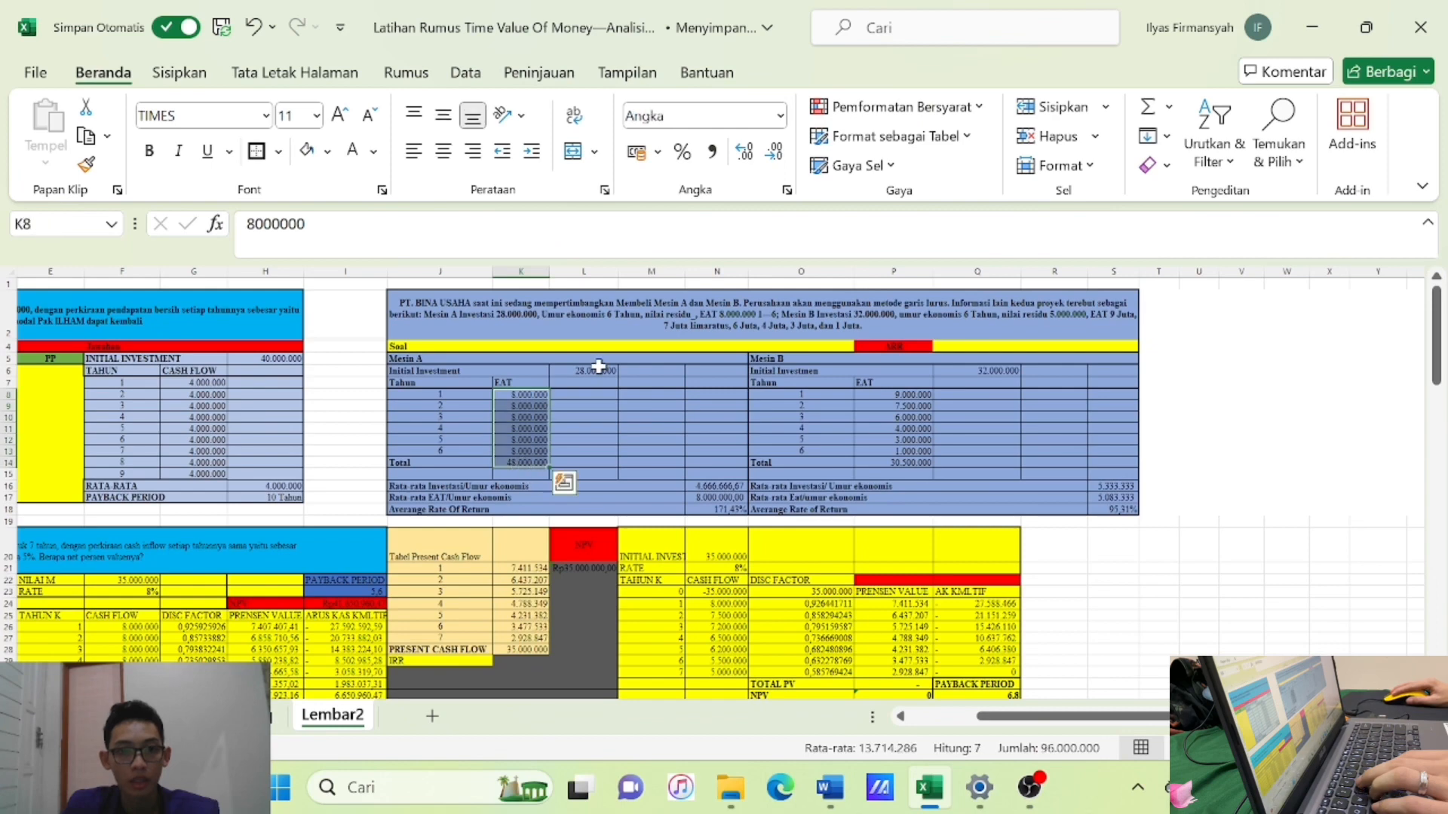
left_click(598, 284)
left_click(600, 369)
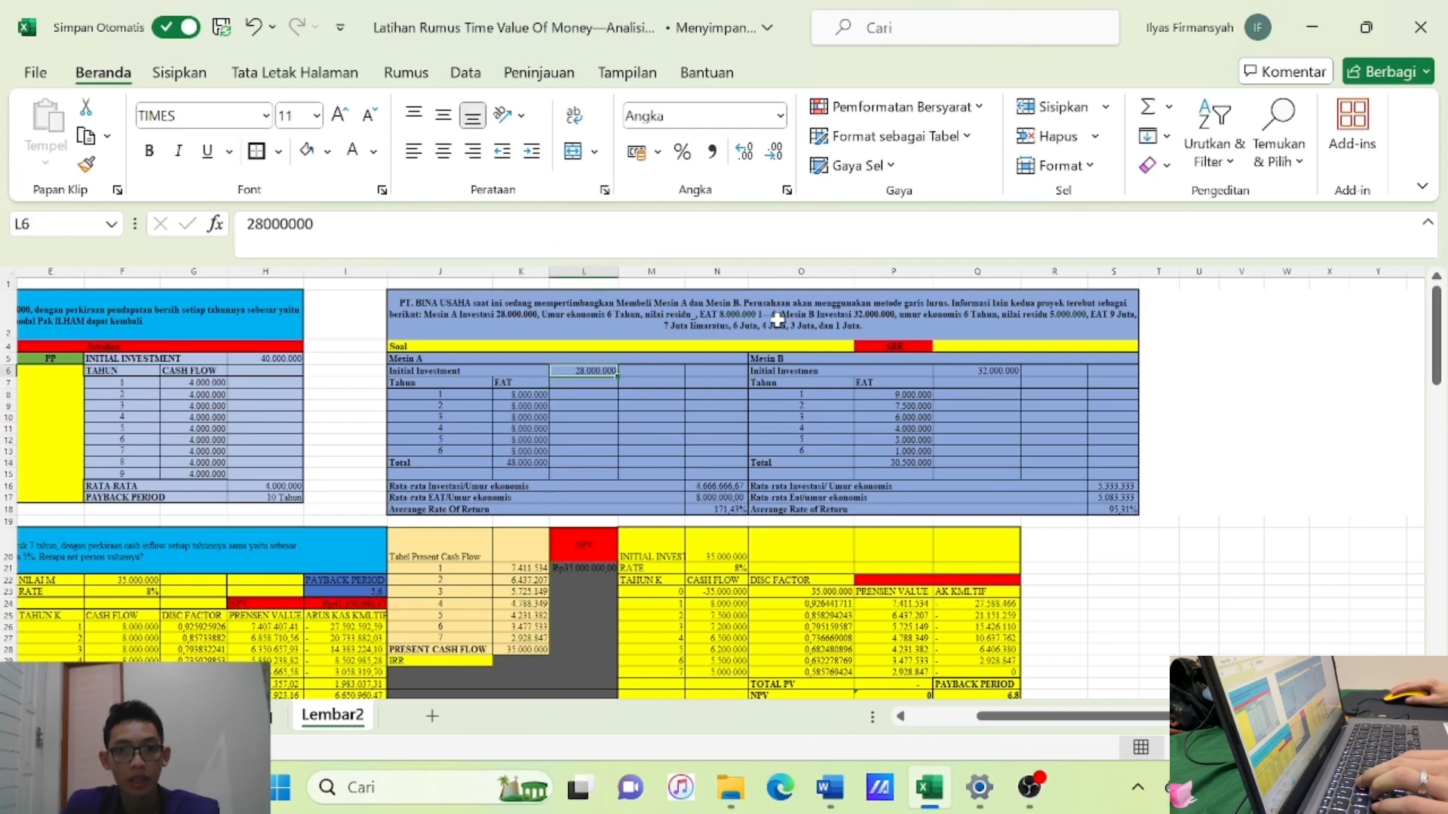
left_click(509, 316)
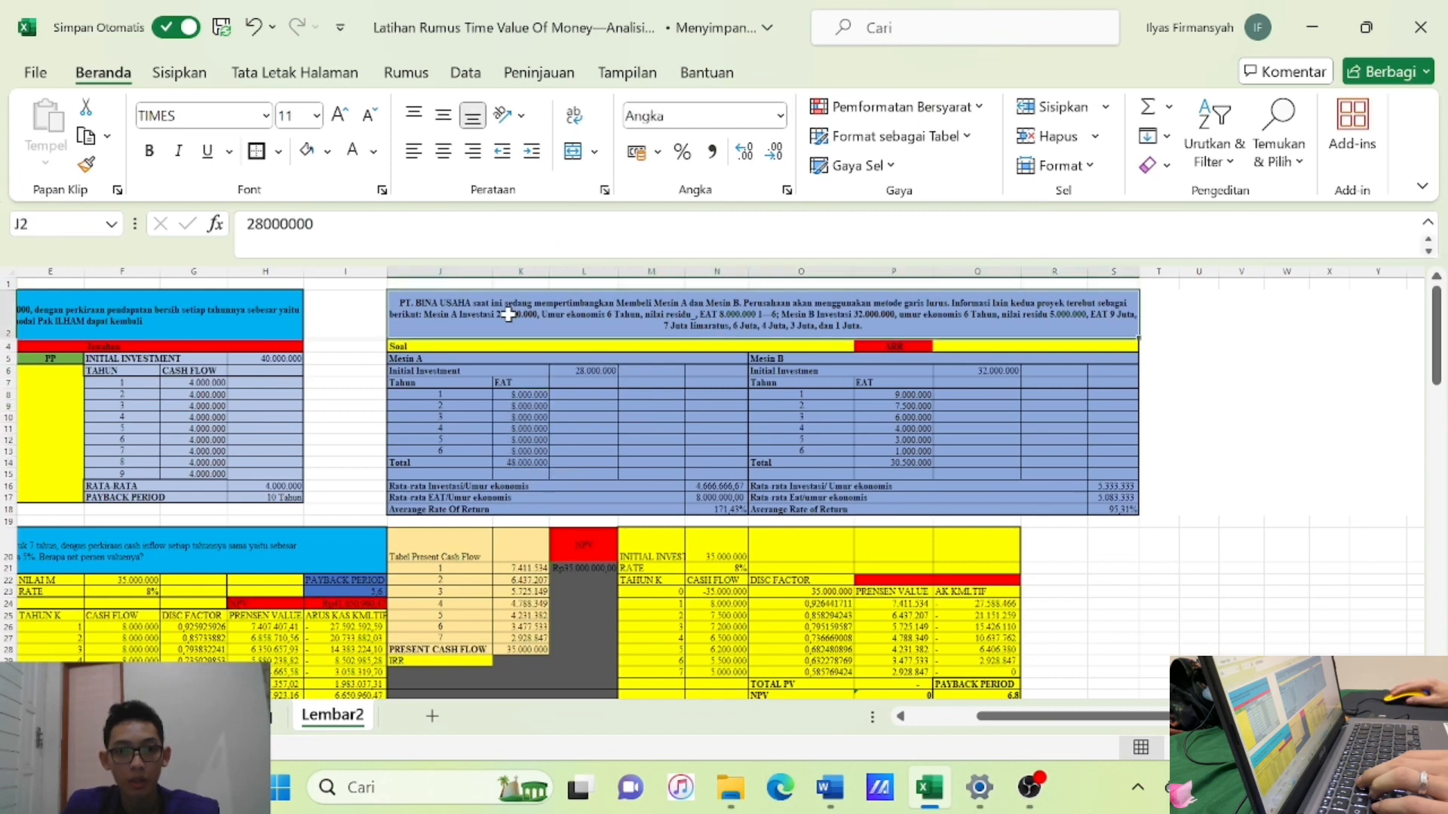
double_click(526, 462)
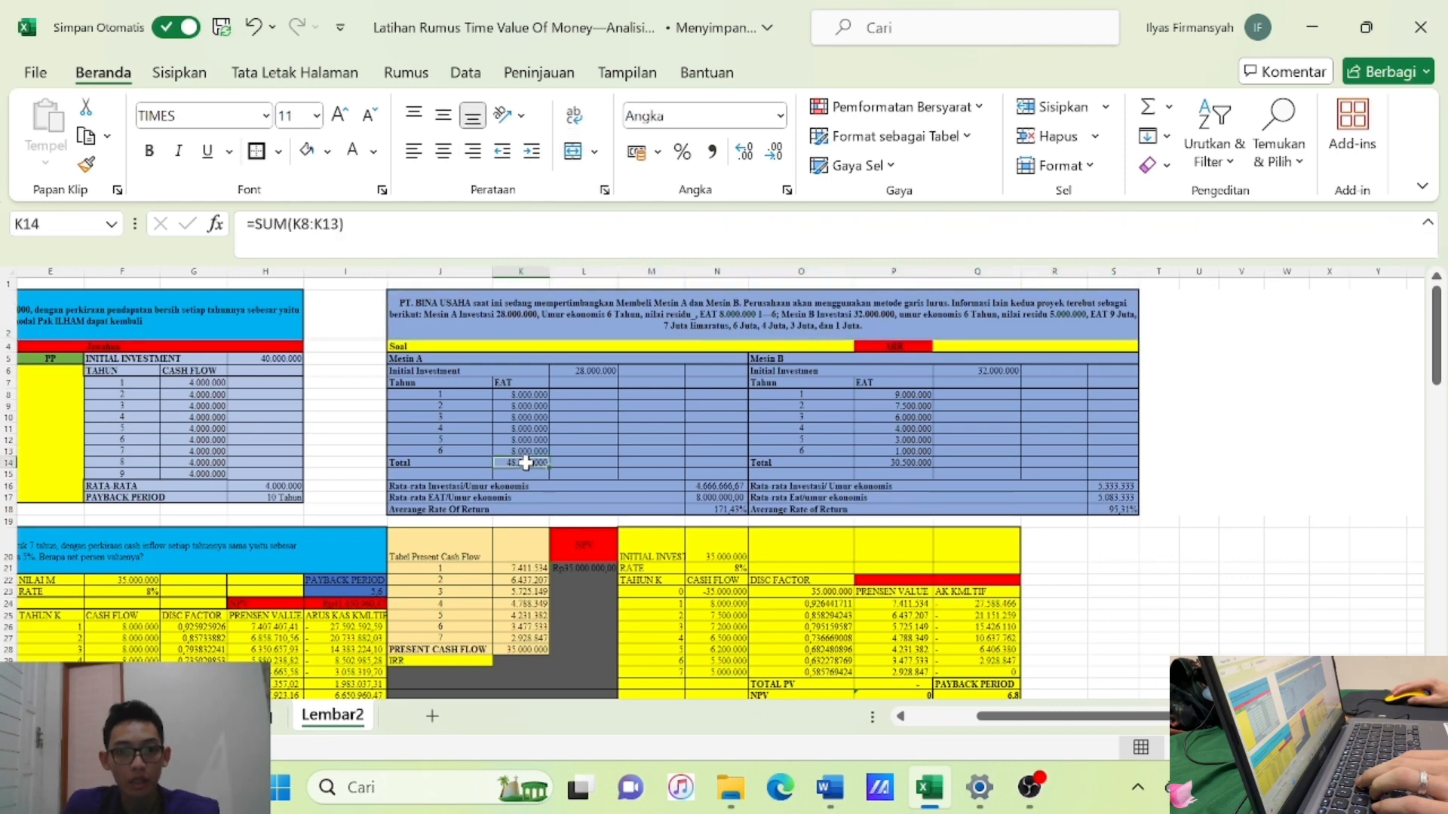
Clear Mesin A's average investment, average EAT and rate of return results in N16:N18.
left_click(677, 496)
left_click_drag(713, 482, 713, 497)
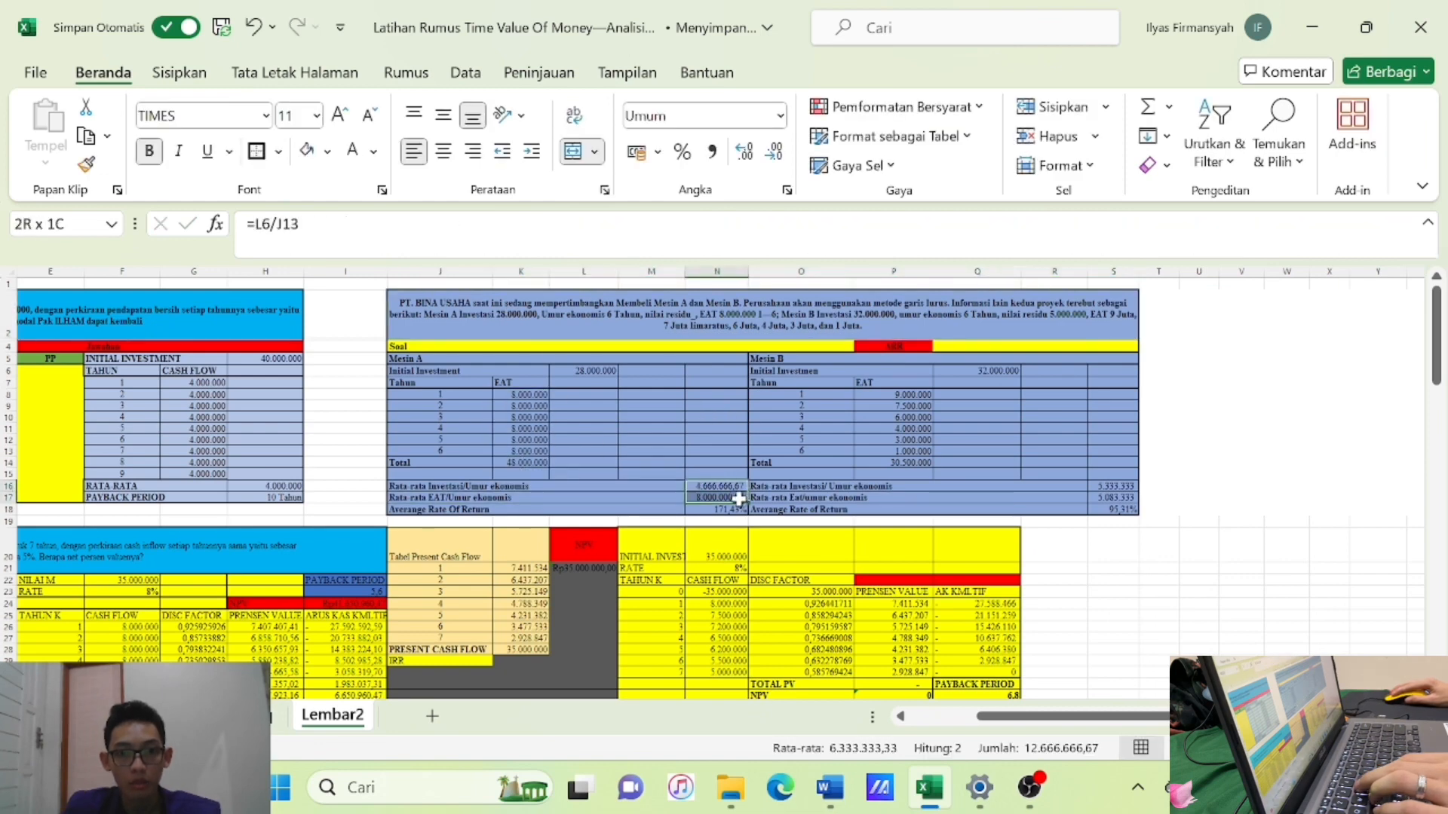
key("Delete")
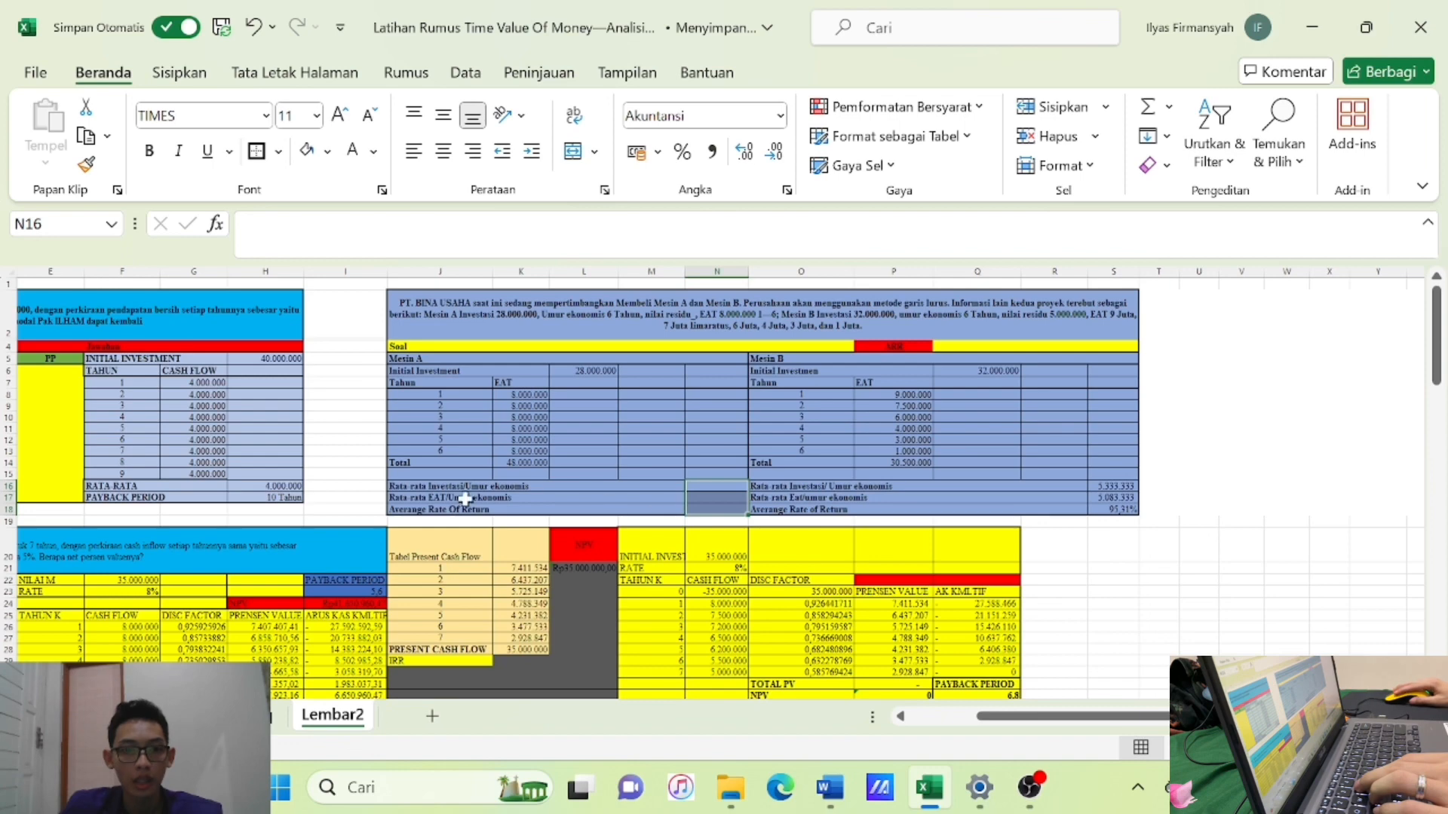
Calculate Mesin A's average investment per economic life in N16 with the formula =L6/J13.
left_click(728, 488)
type("=")
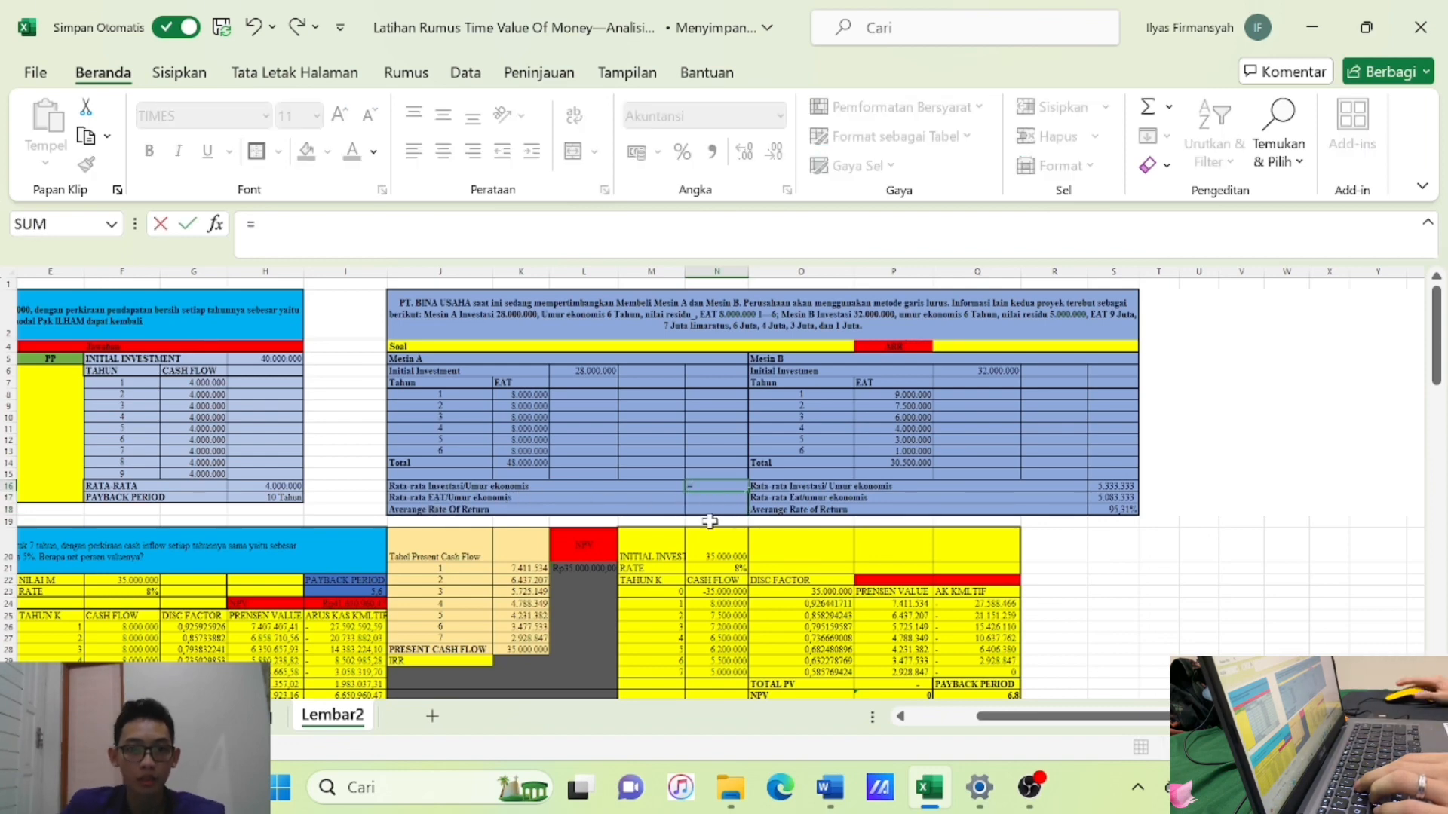
left_click(588, 371)
type("/")
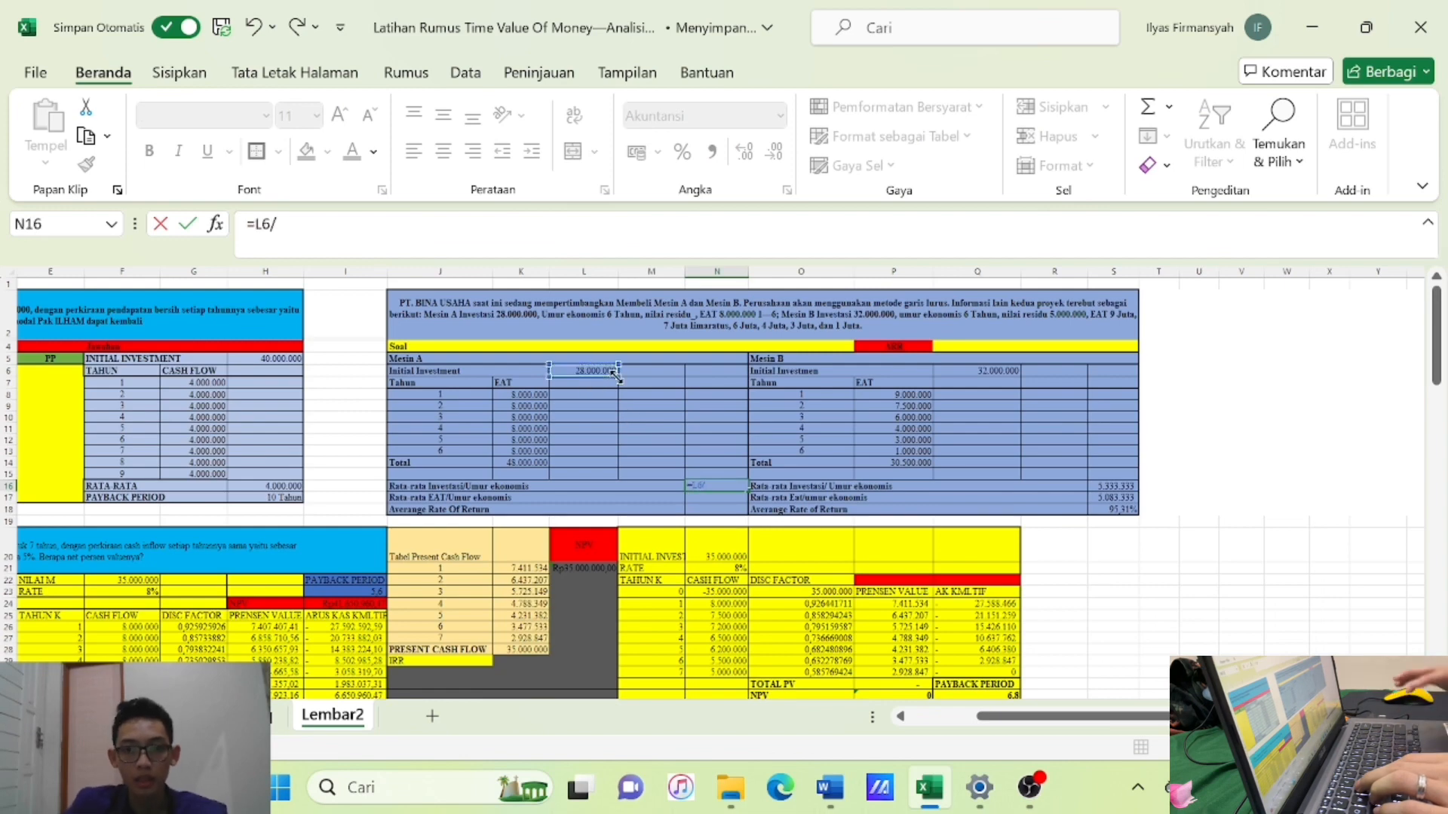
left_click(461, 453)
key("Return")
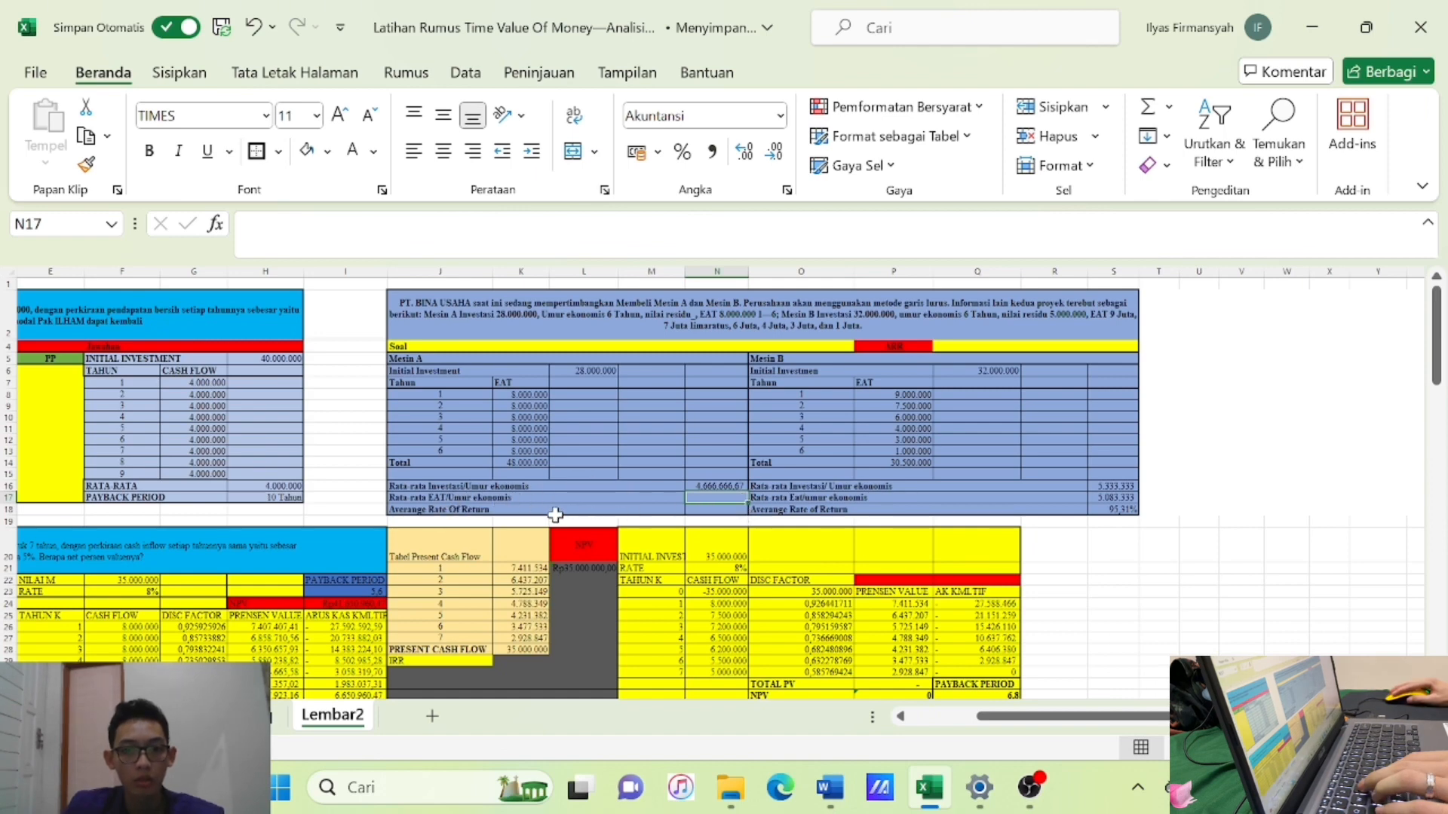
Calculate Mesin A's average EAT per economic life in N17 with the formula =K14/6.
type("=")
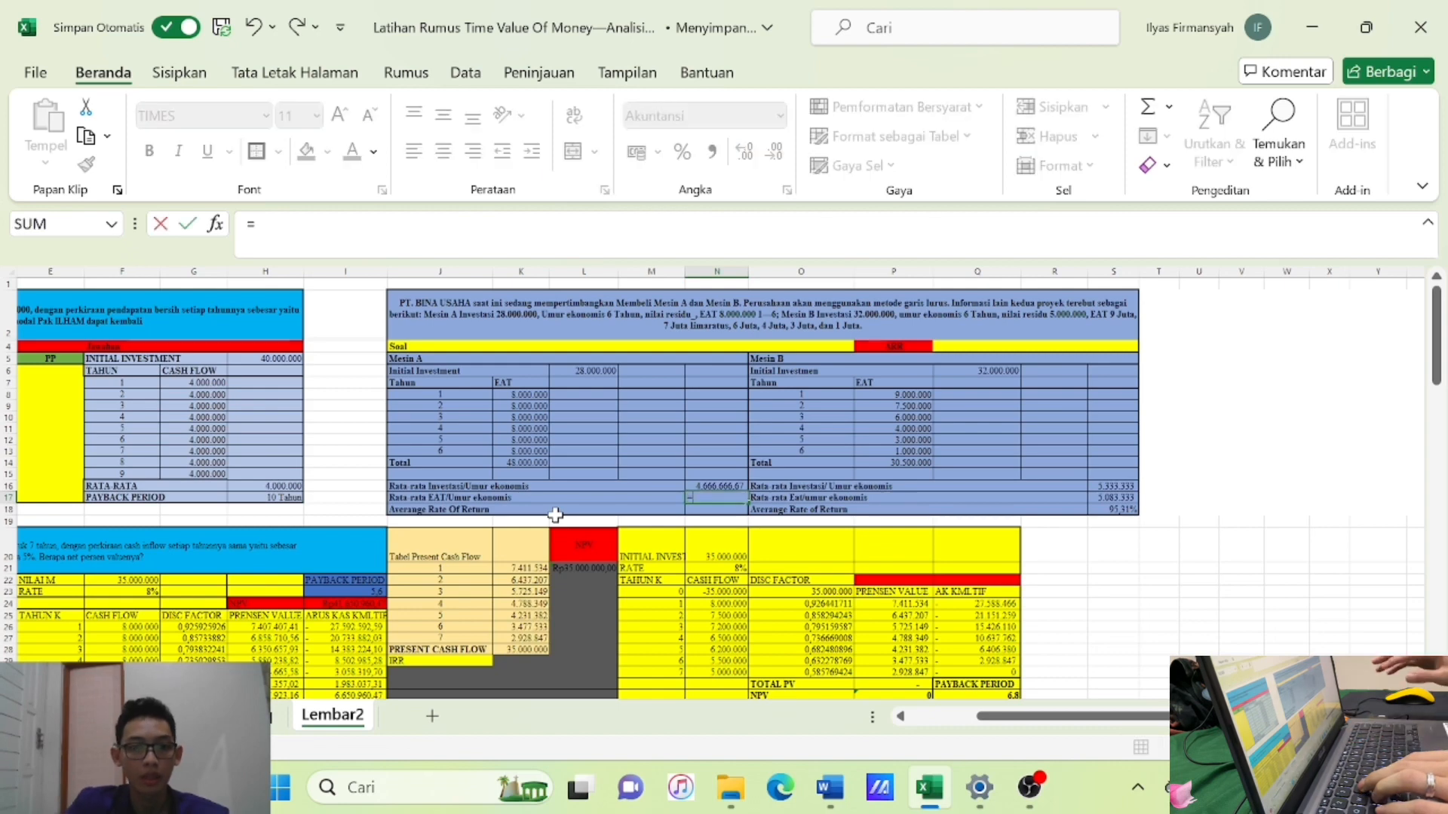
left_click(531, 465)
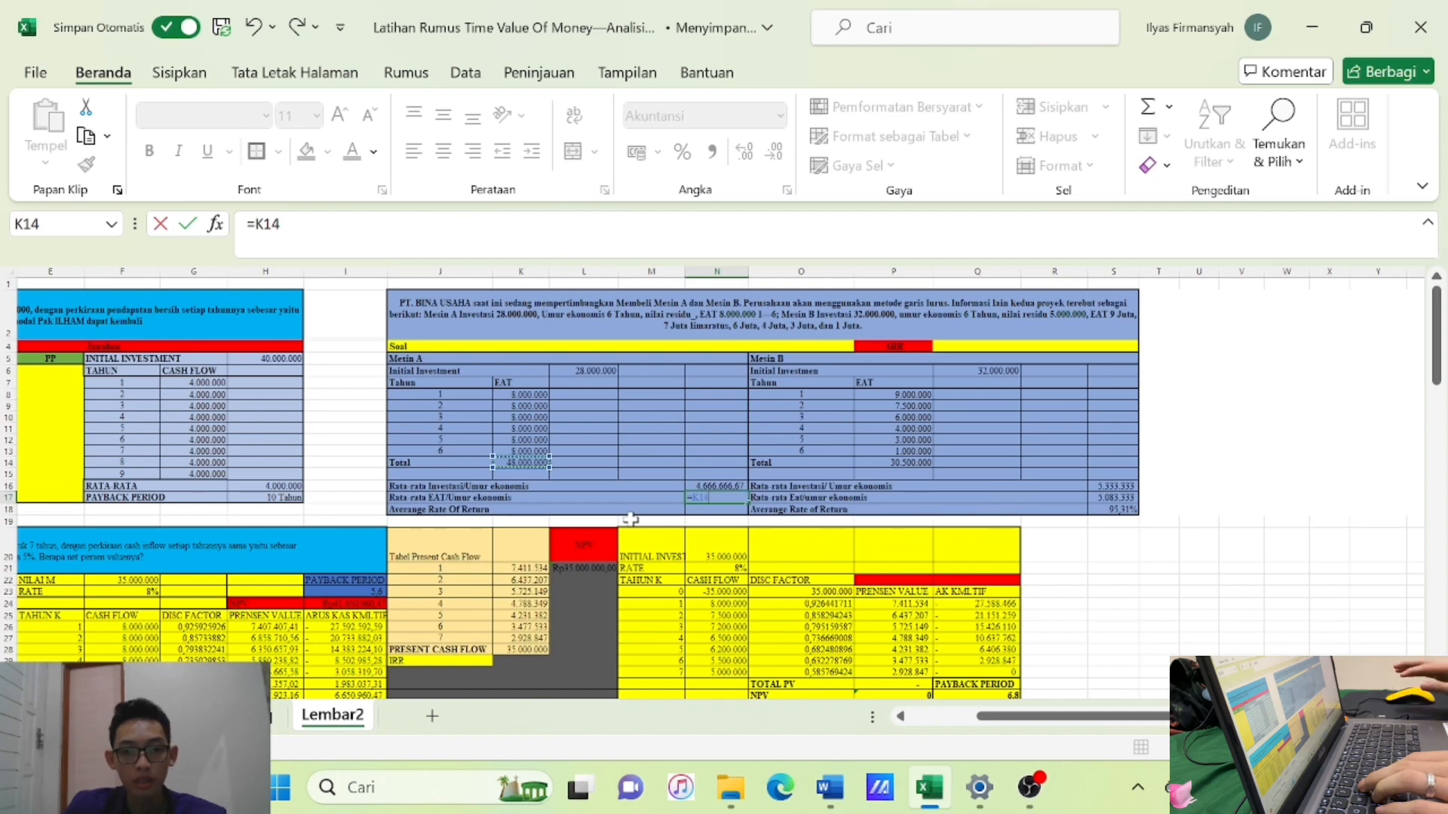
type("/")
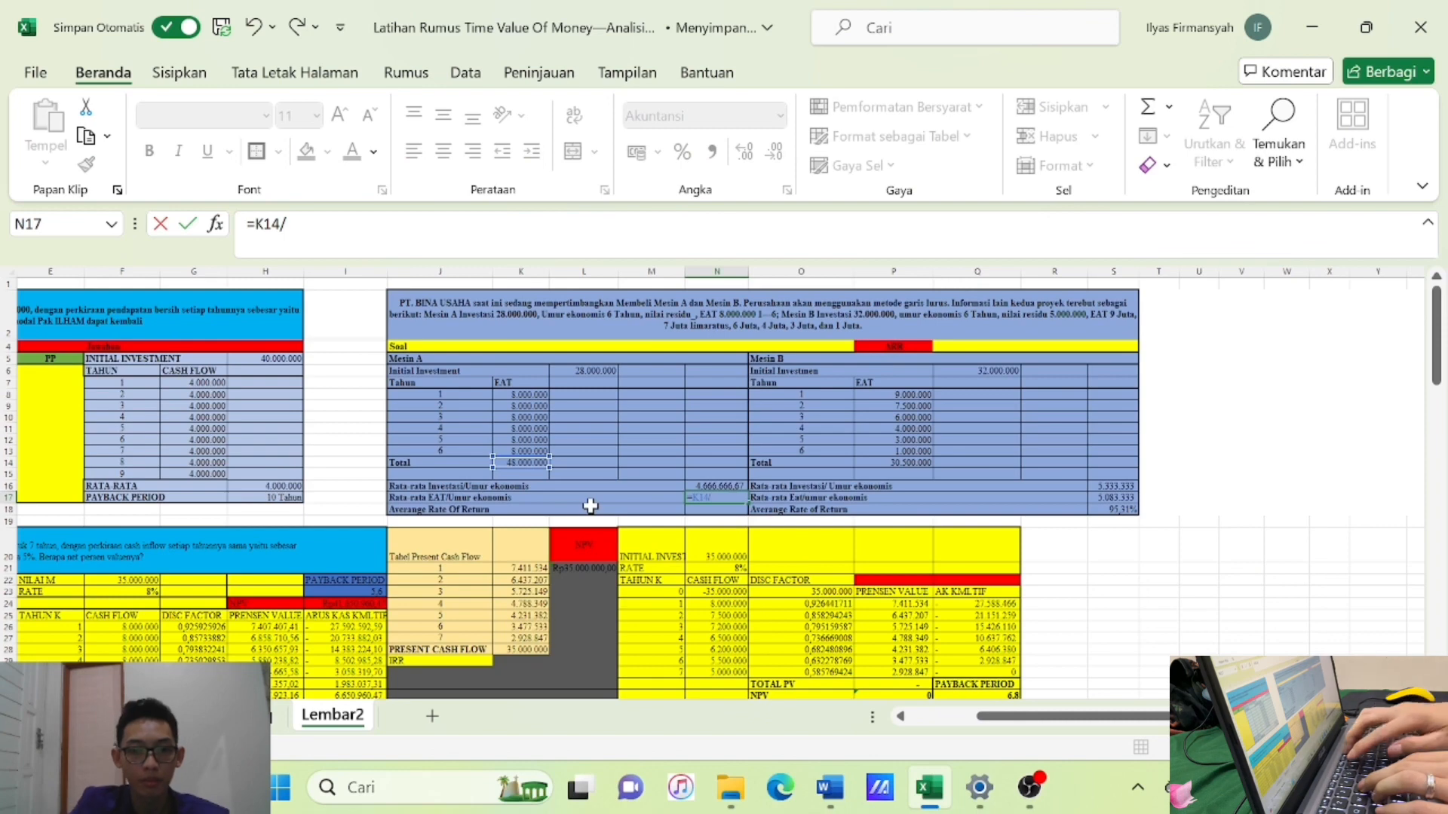
type("6")
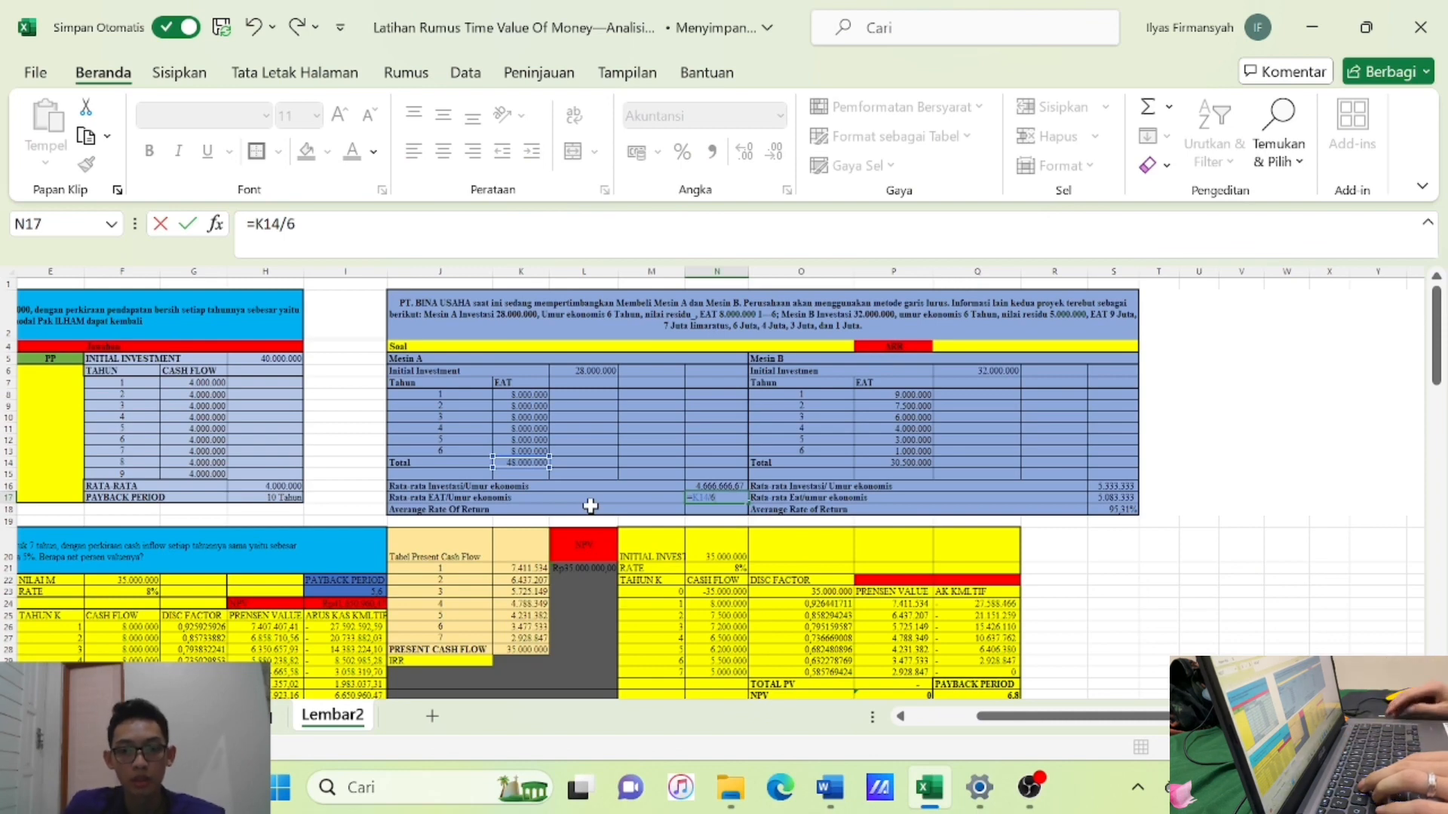
key("Return")
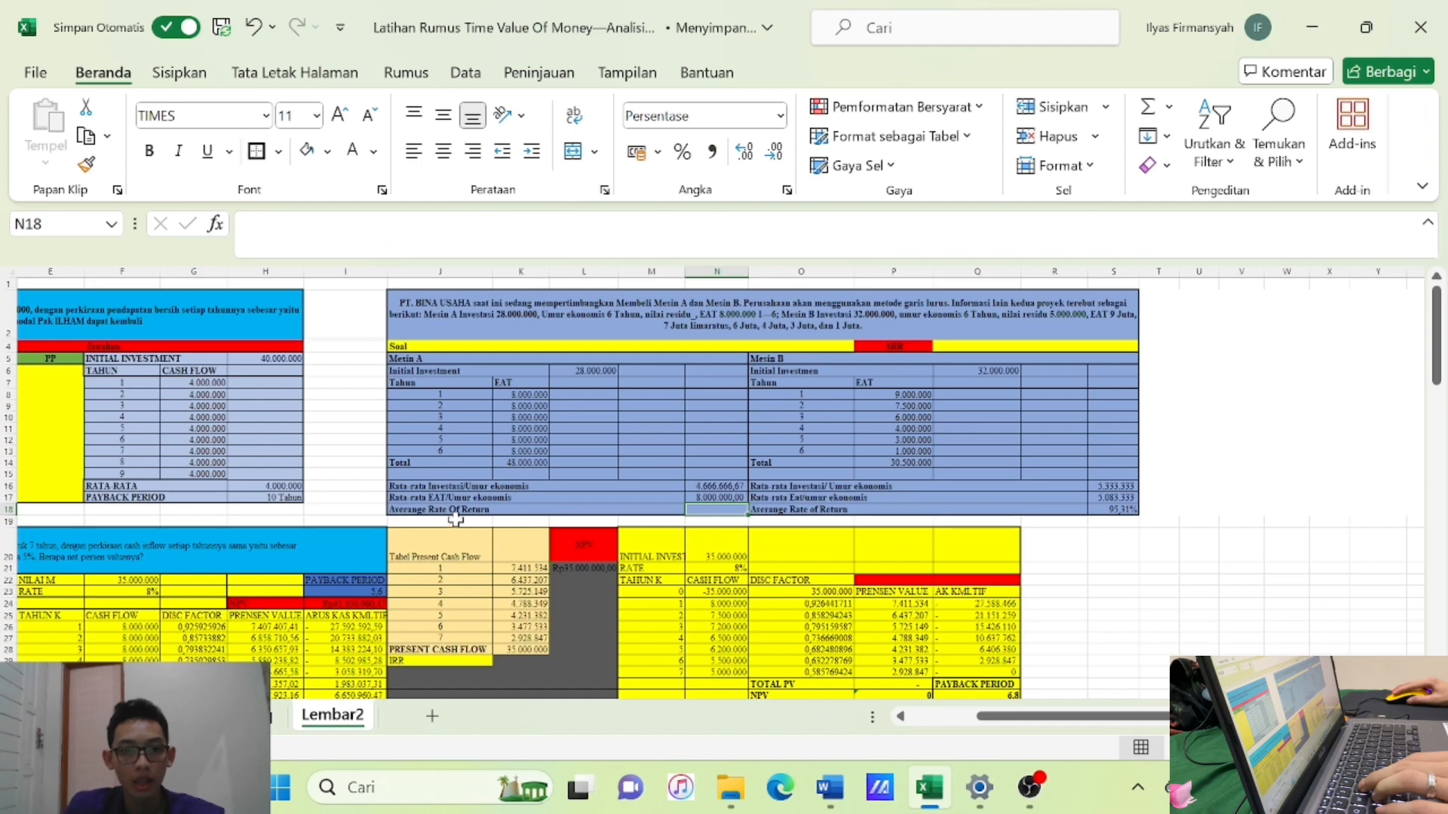
Calculate Mesin A's average rate of return in N18 with the formula =N17/N16.
type("=")
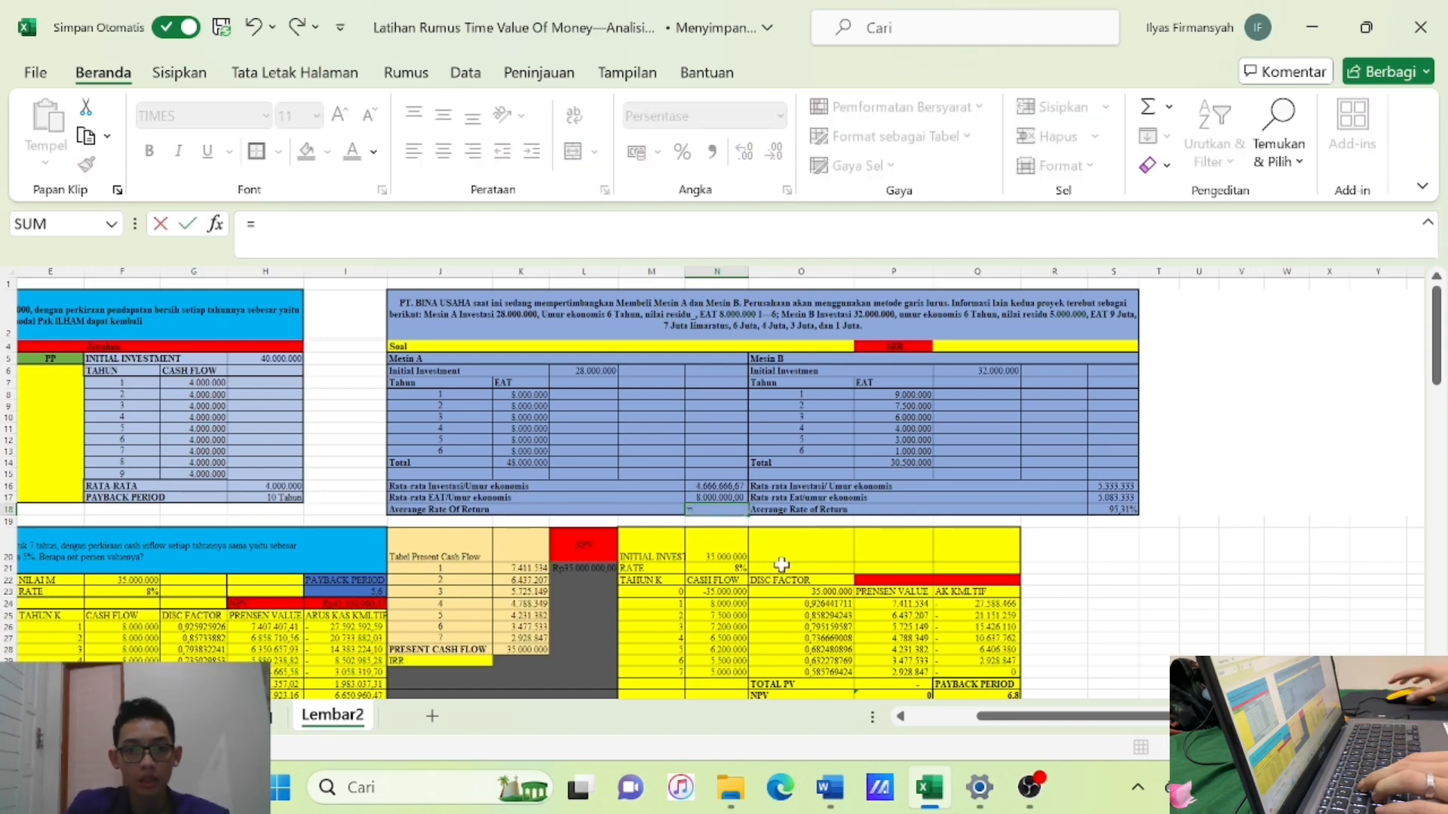
left_click(730, 498)
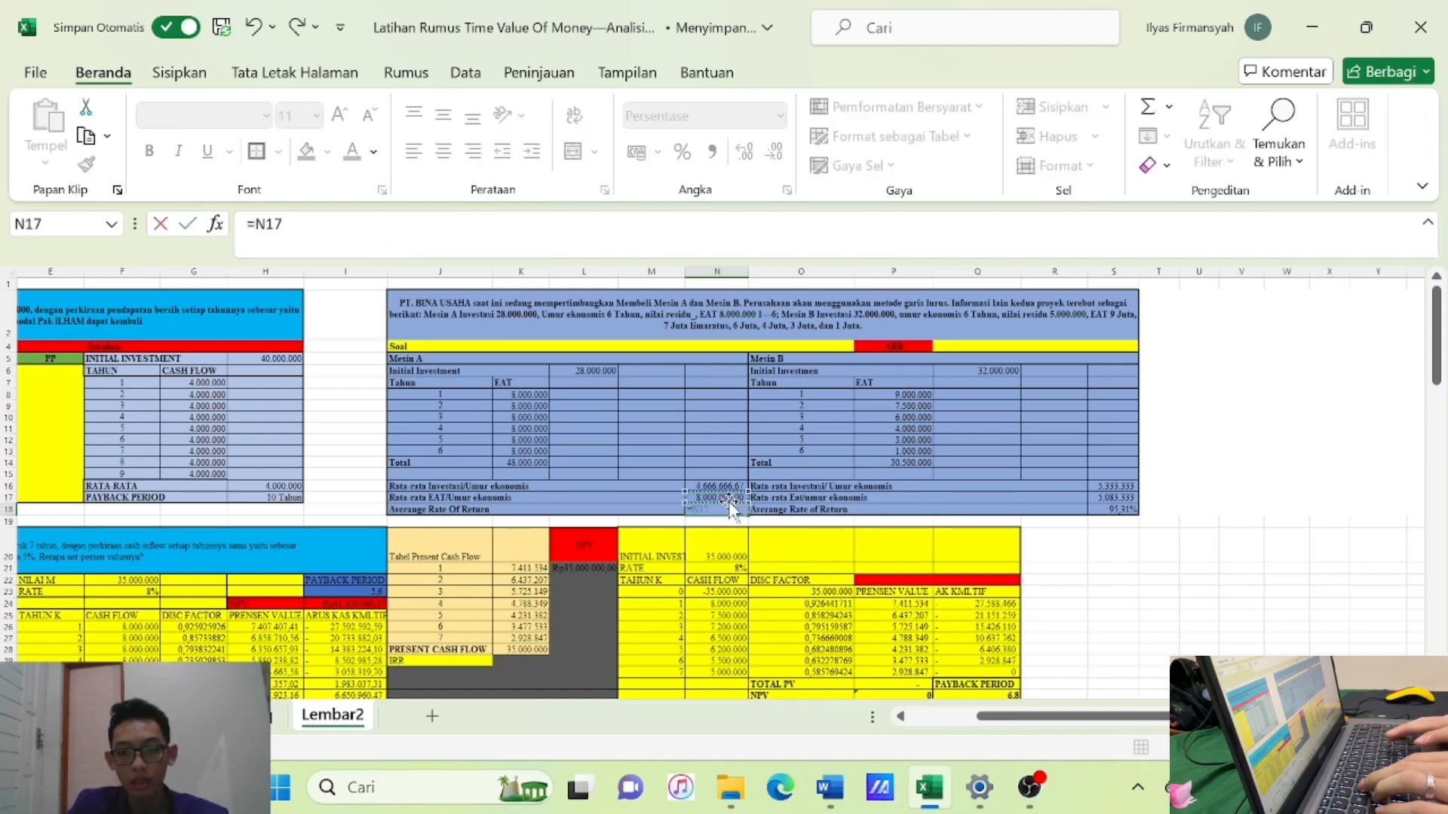
type("/")
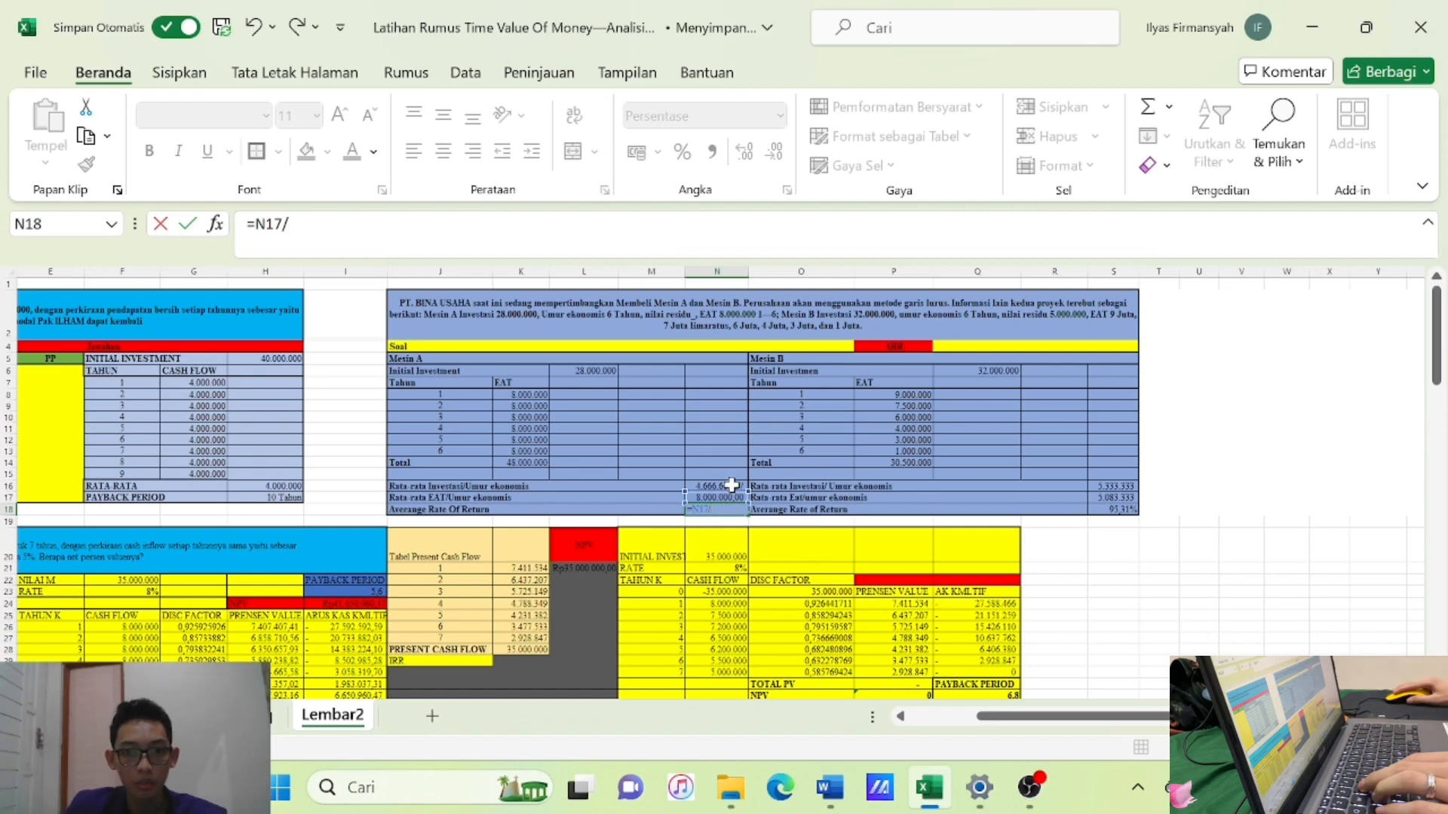
left_click(730, 486)
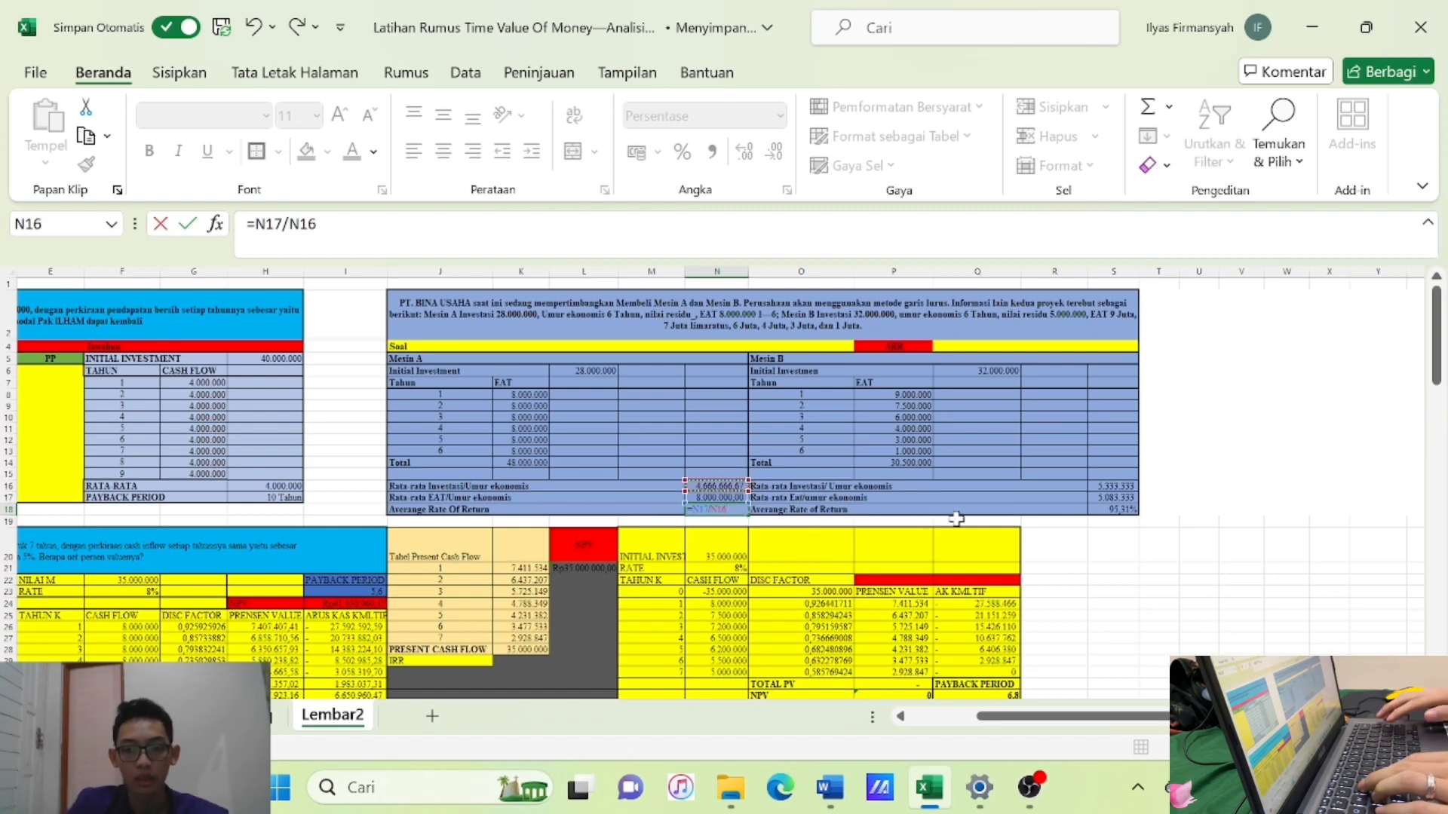
key("Return")
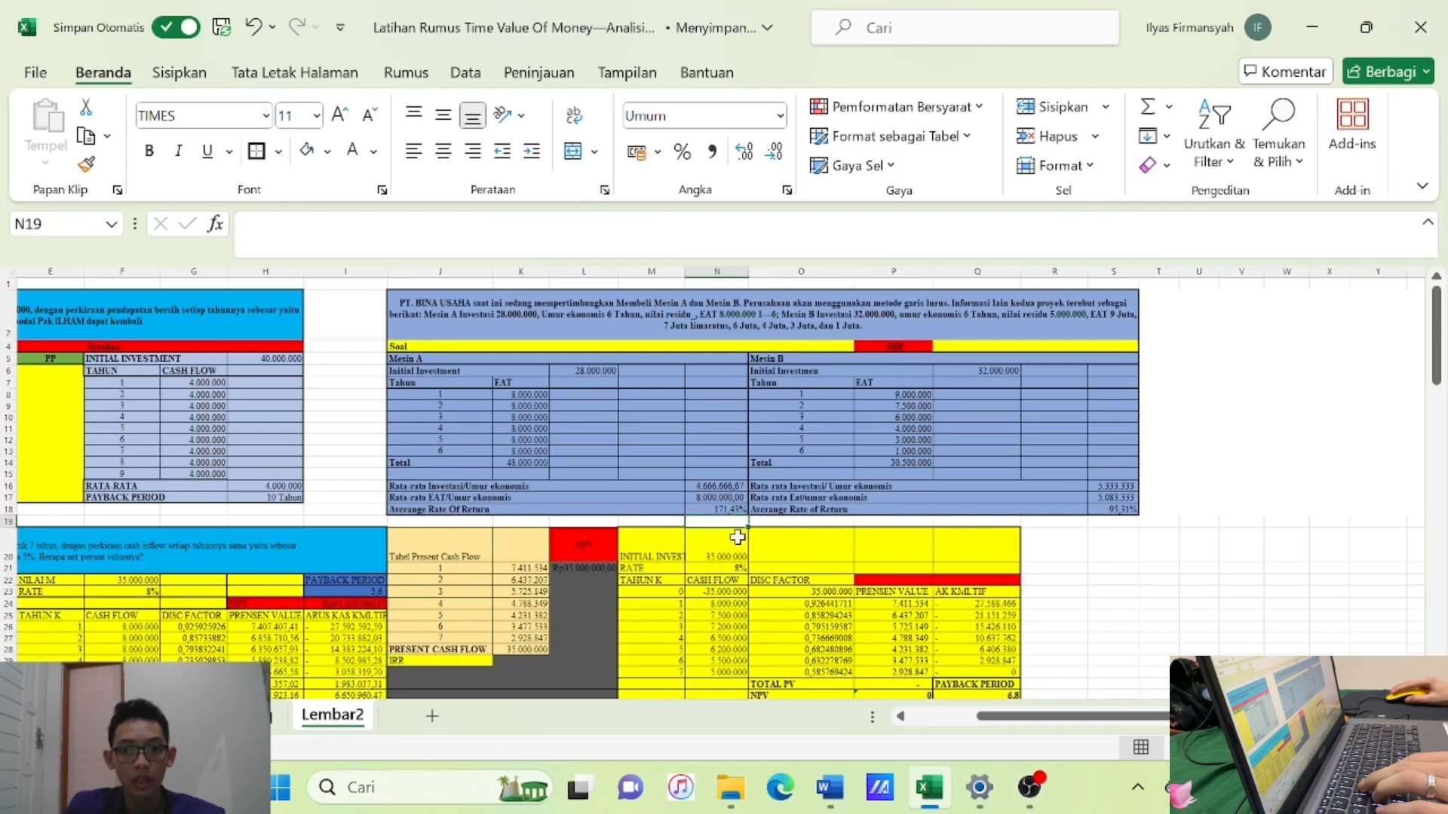
left_click(723, 510)
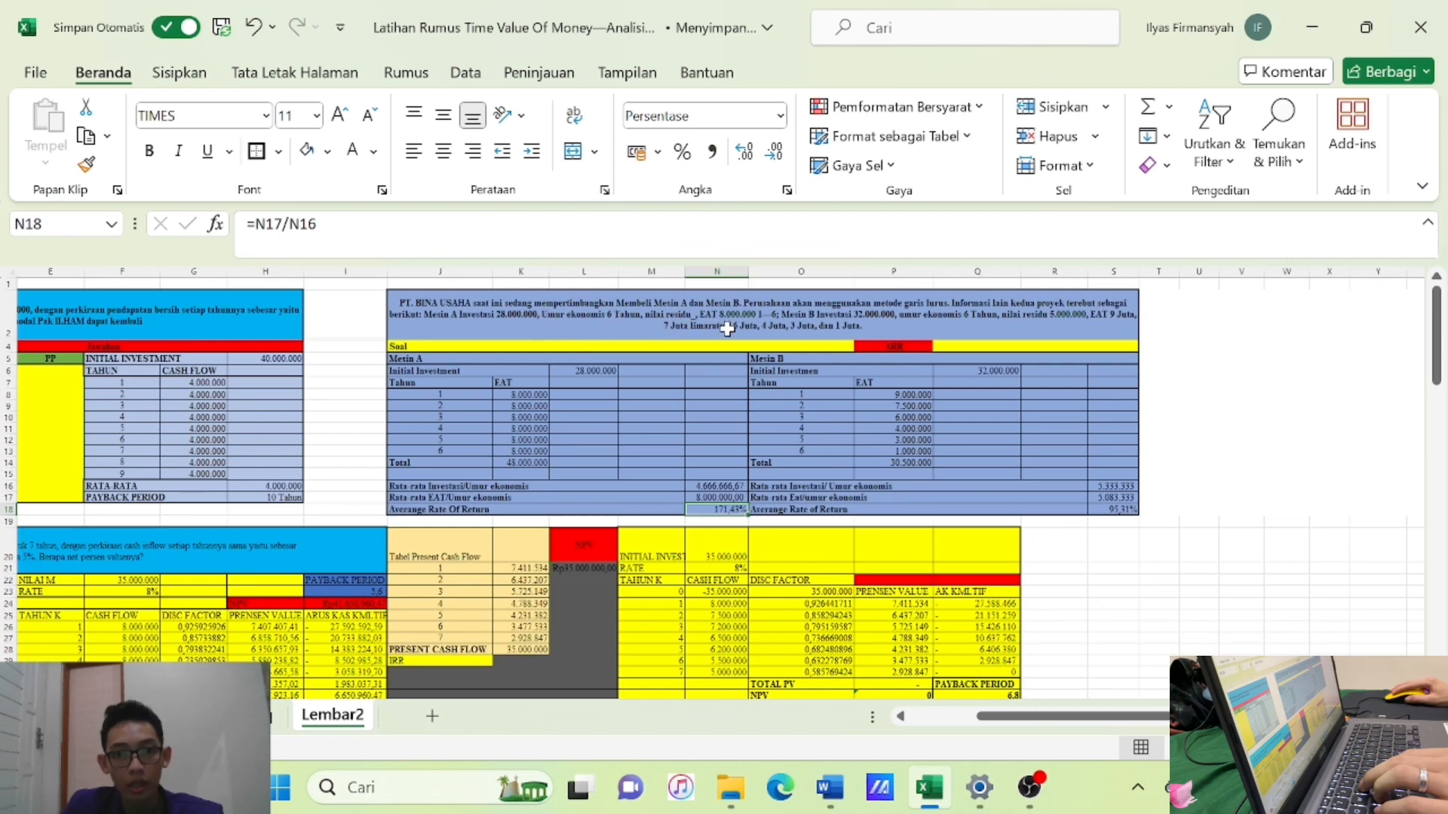
left_click(523, 394)
left_click_drag(528, 428, 528, 451)
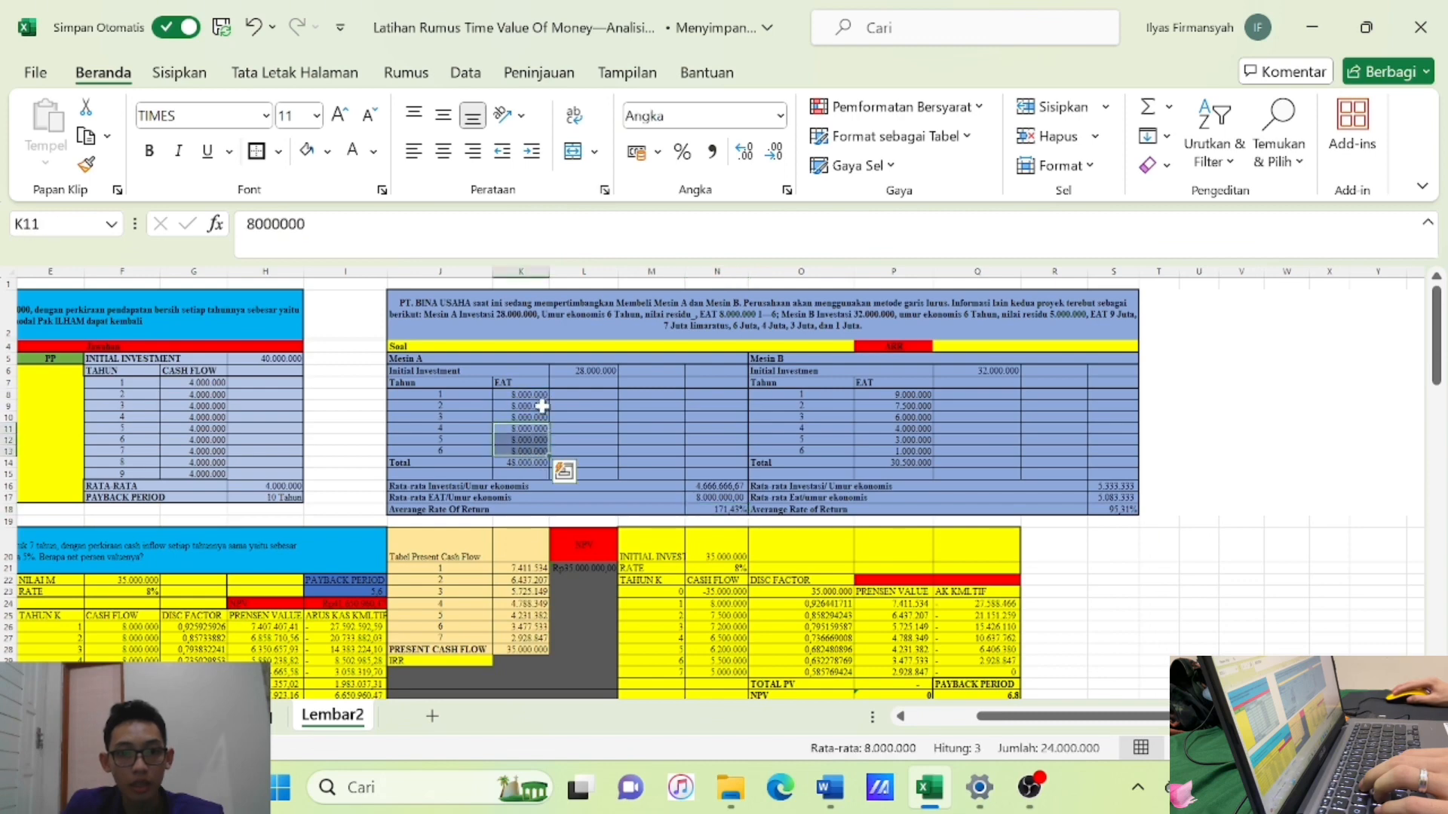
left_click(673, 395)
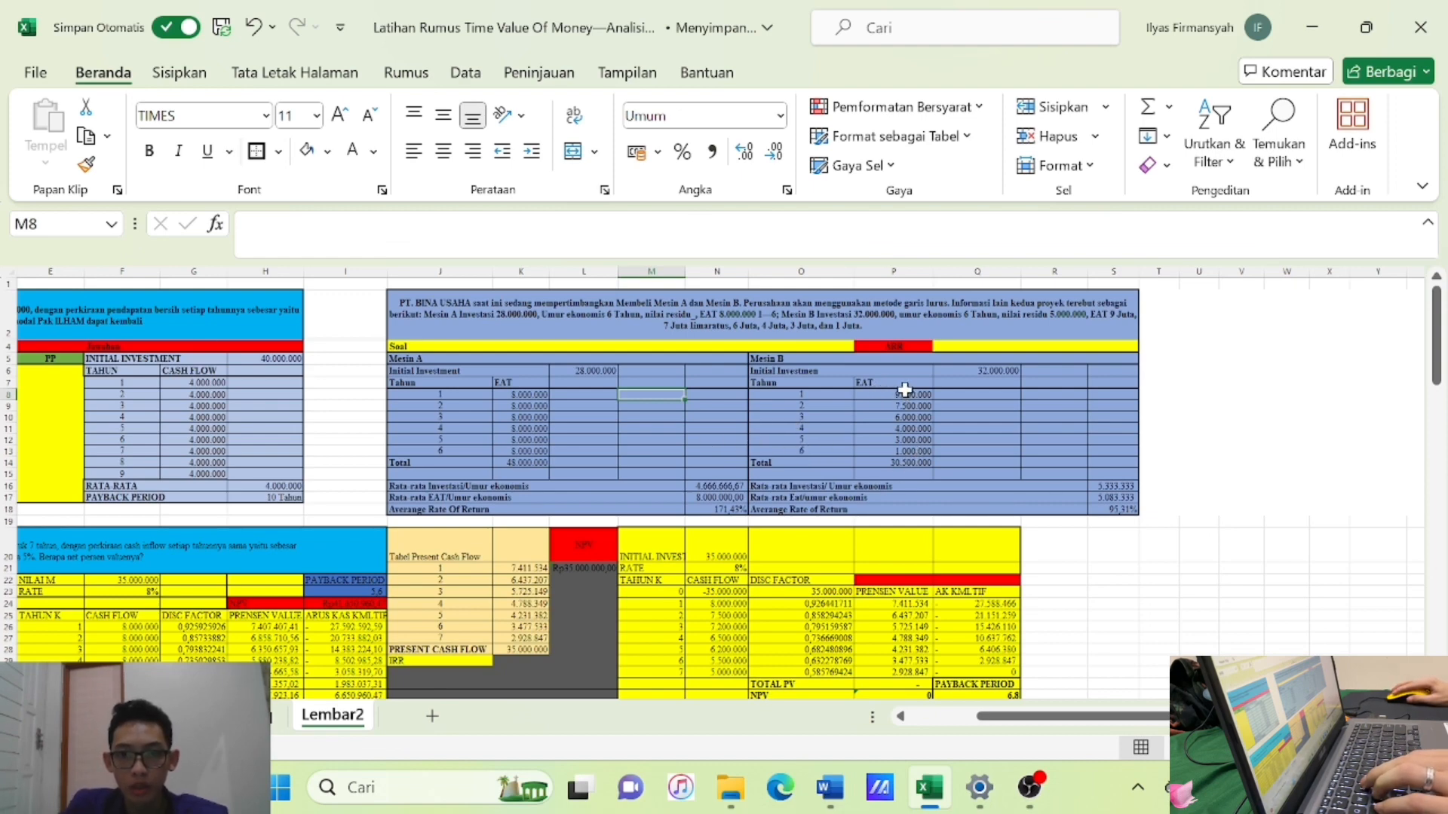
Clear Mesin B's EAT values and total in P8:P14, its initial investment in Q6 and its results in S16:S18.
left_click(985, 370)
left_click(952, 419)
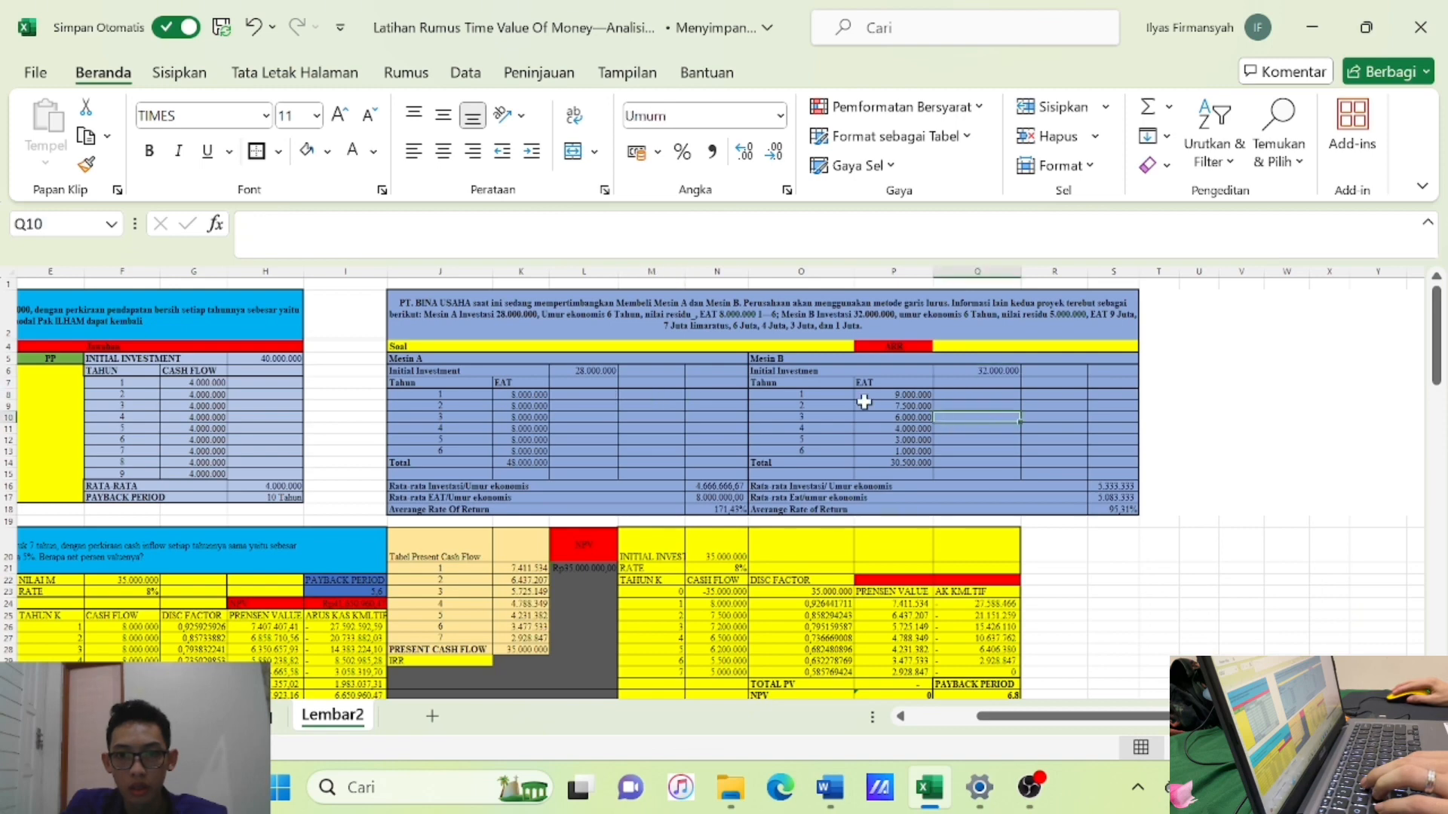
left_click_drag(864, 402, 923, 462)
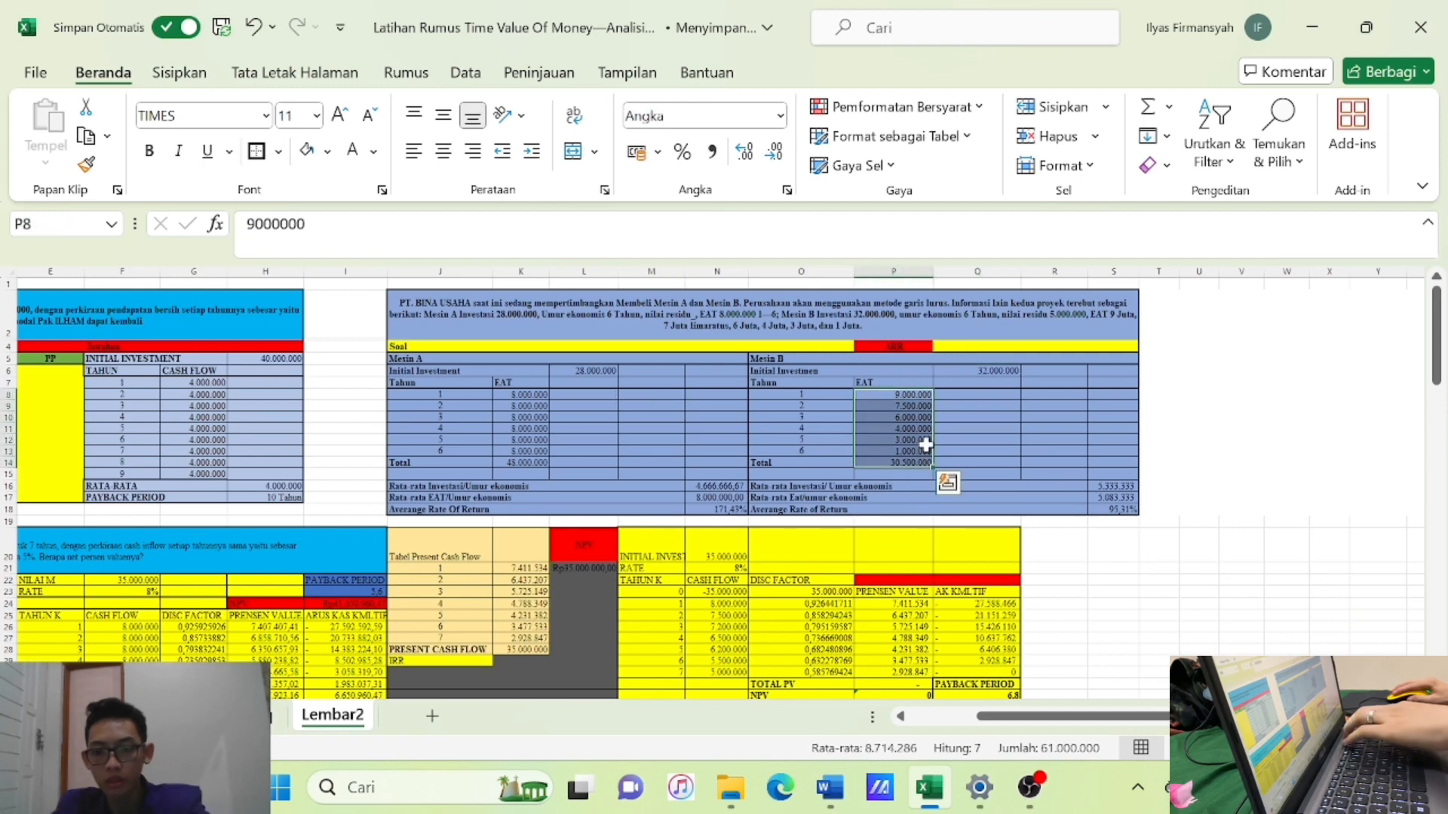
key("Delete")
left_click(990, 370)
key("Delete")
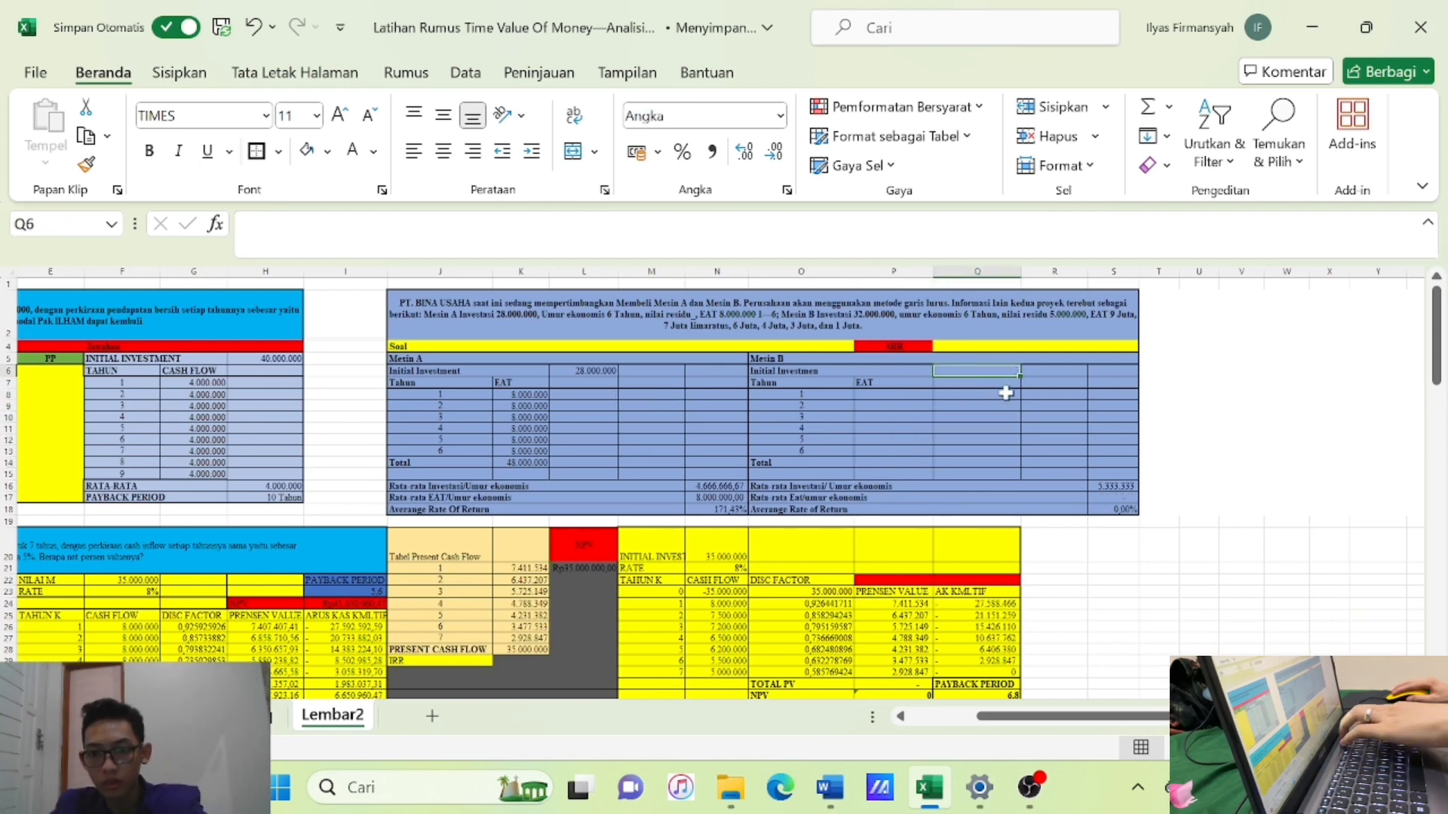
left_click_drag(1110, 486, 1109, 510)
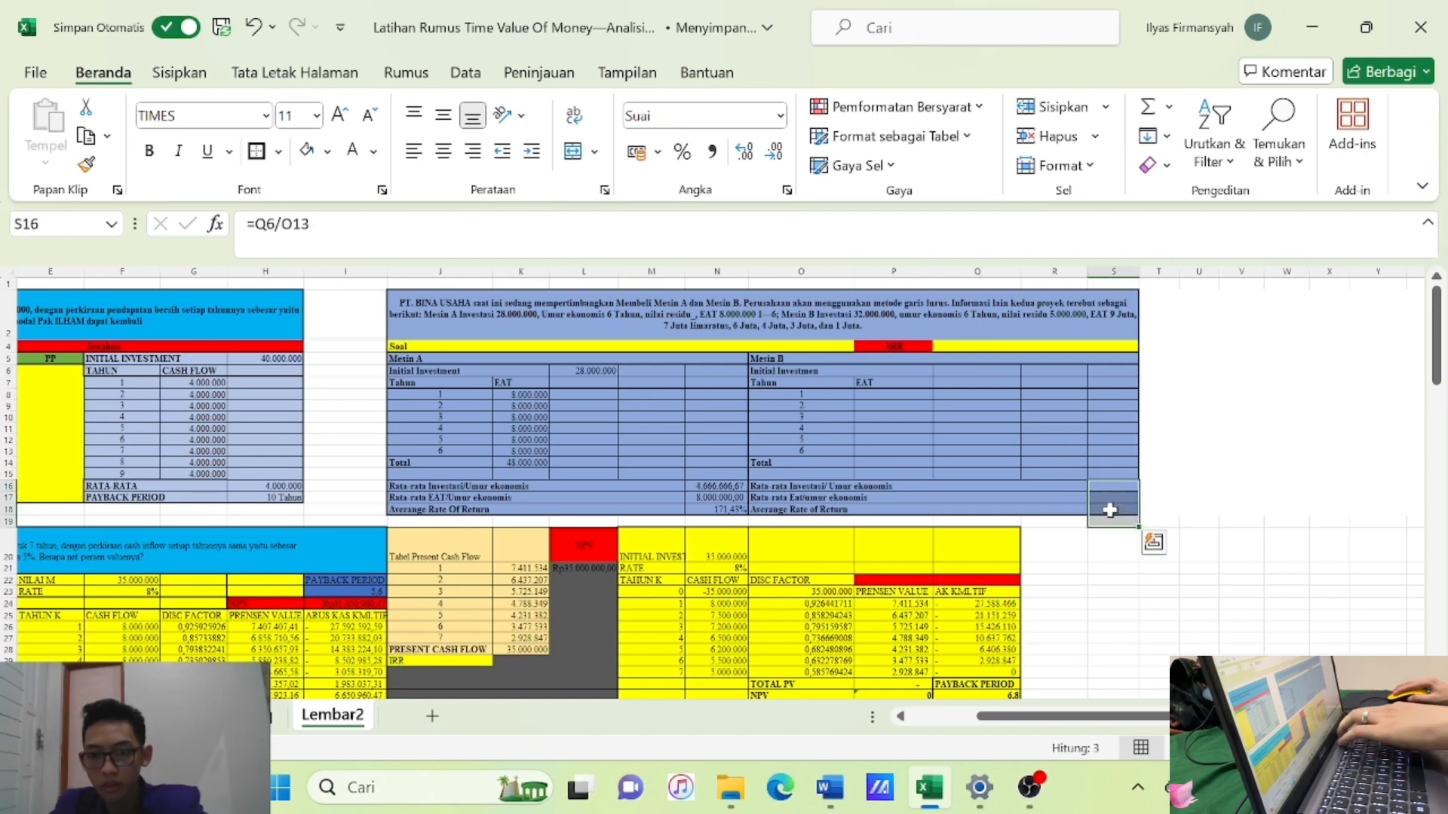
left_click(1052, 544)
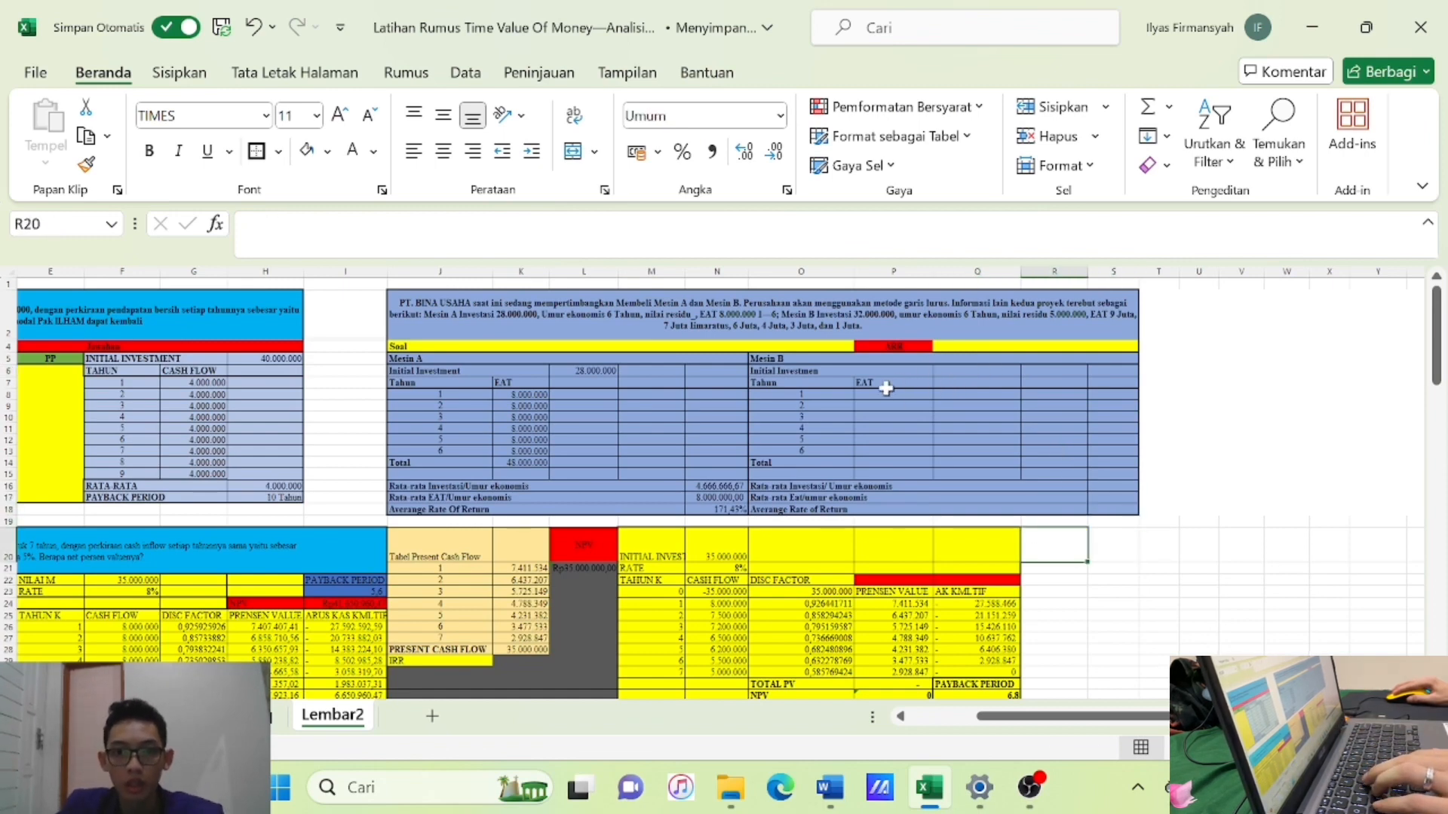
Enter 32.000.000 as Mesin B's initial investment in Q6.
left_click(949, 370)
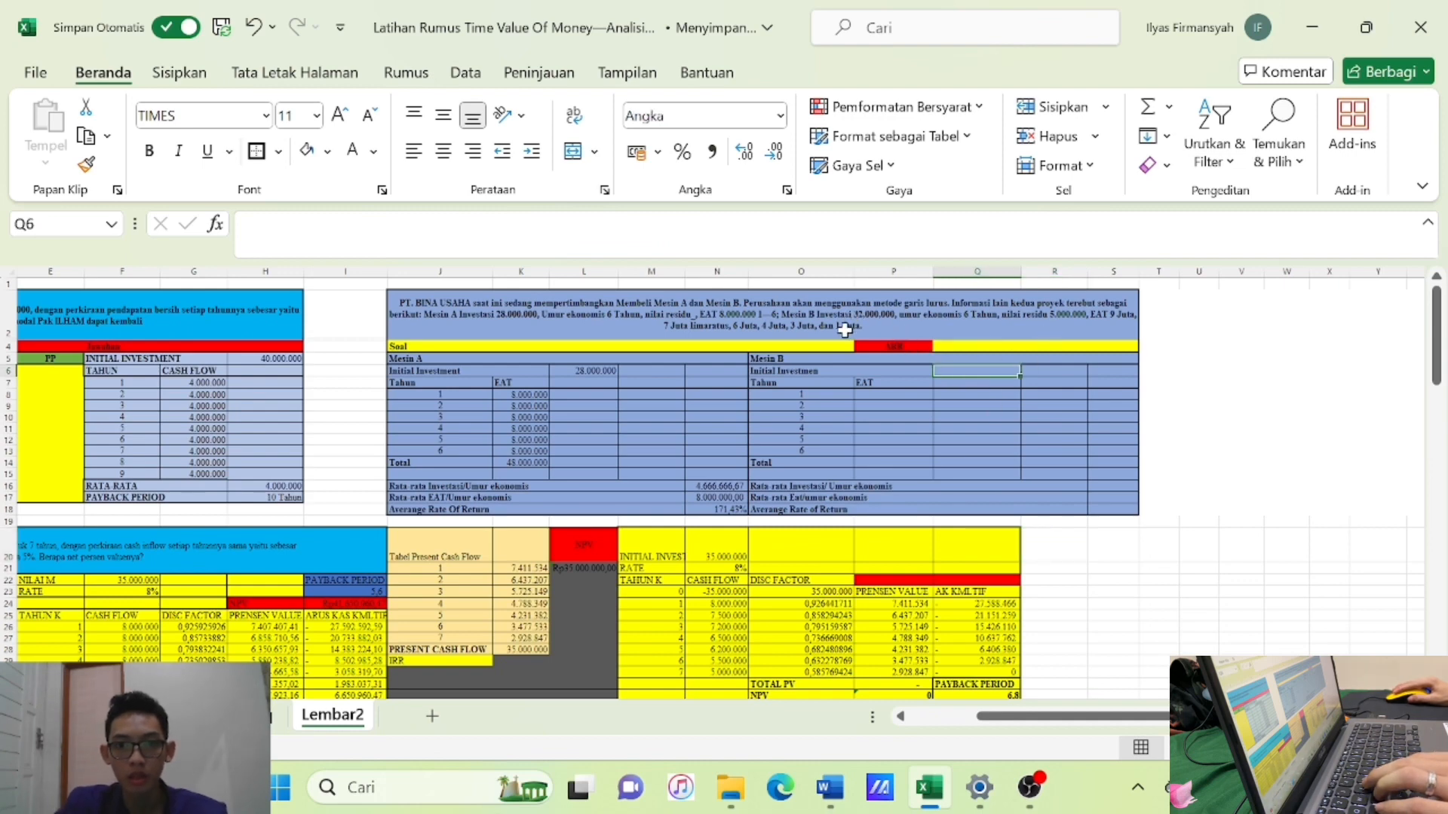
type("32.000.000")
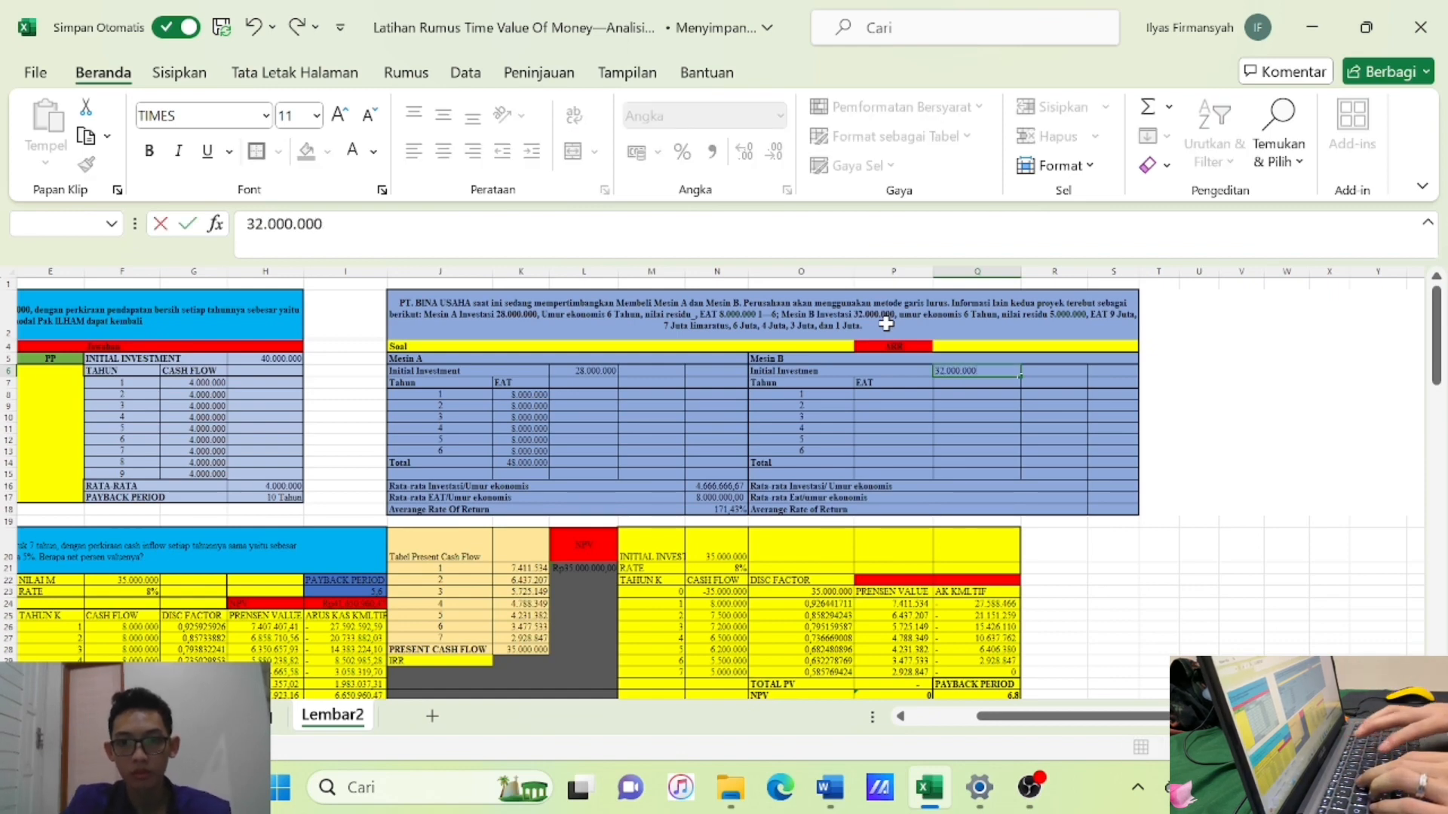
key("Return")
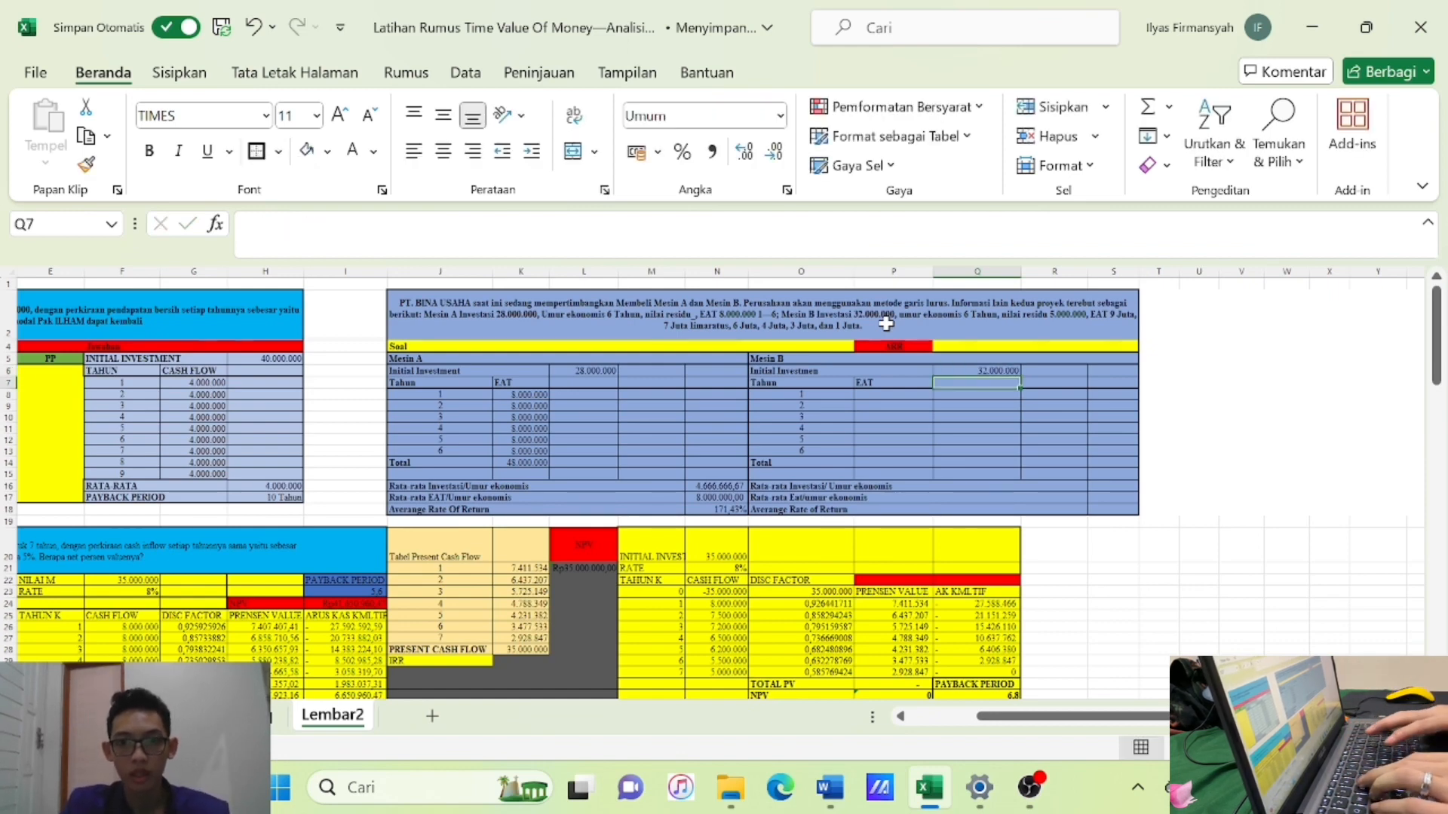
Enter Mesin B's EAT for years 1 to 3 in P8:P10 as 9.000.000, 7.500.000 and 6.000.000.
key("Left")
key("Down")
type("9")
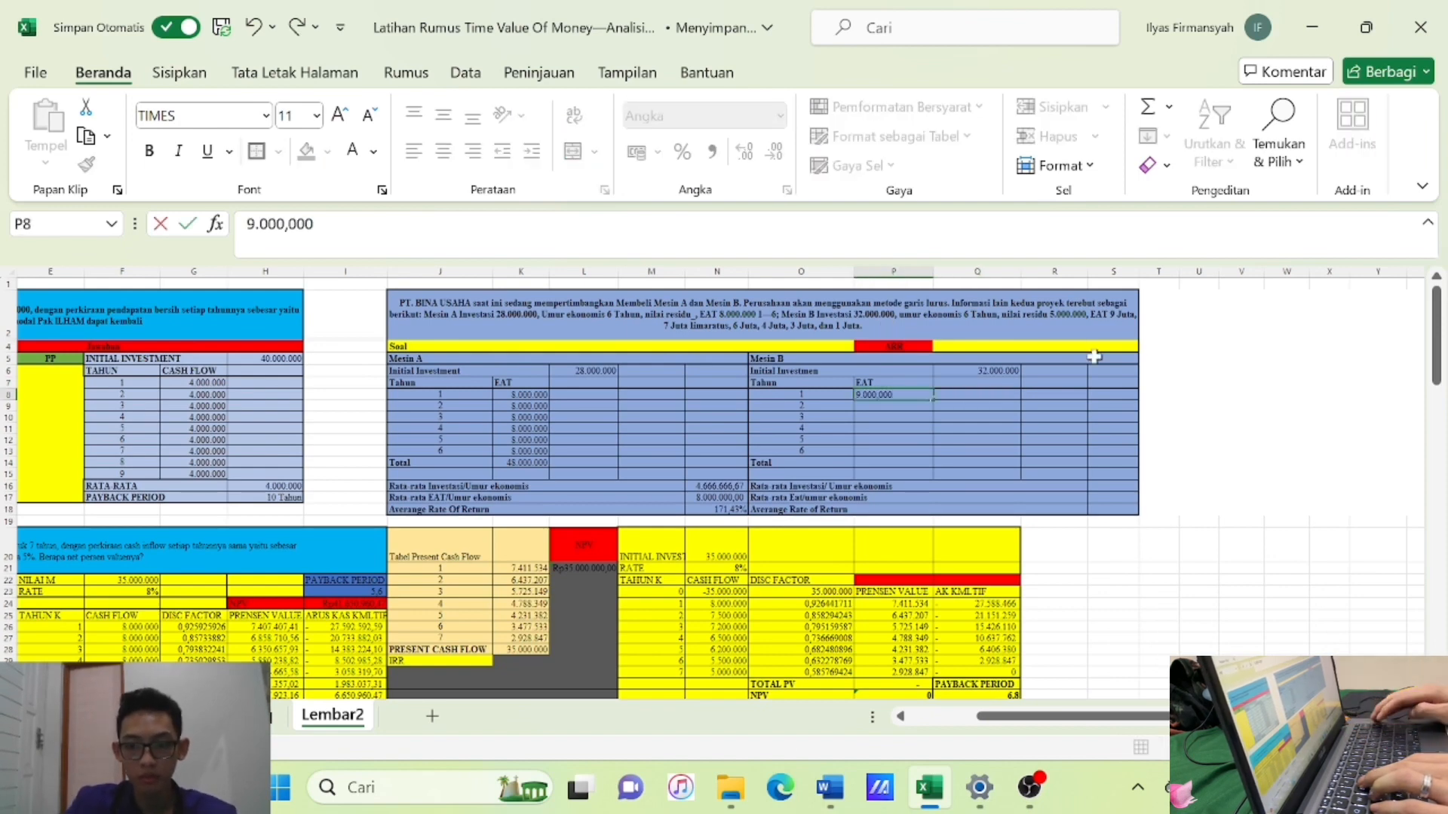
type("000")
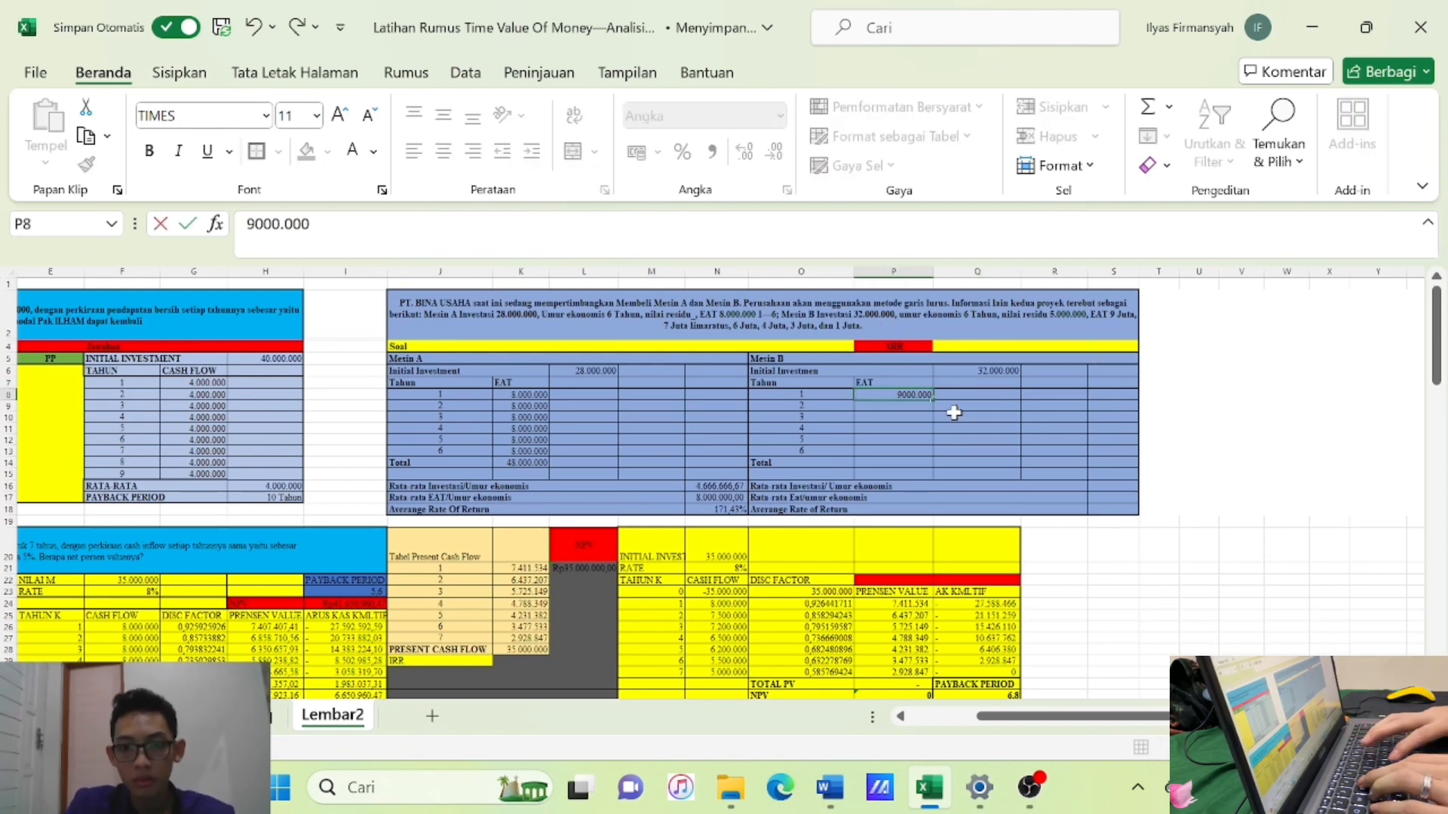
key("Return")
type("7.500.")
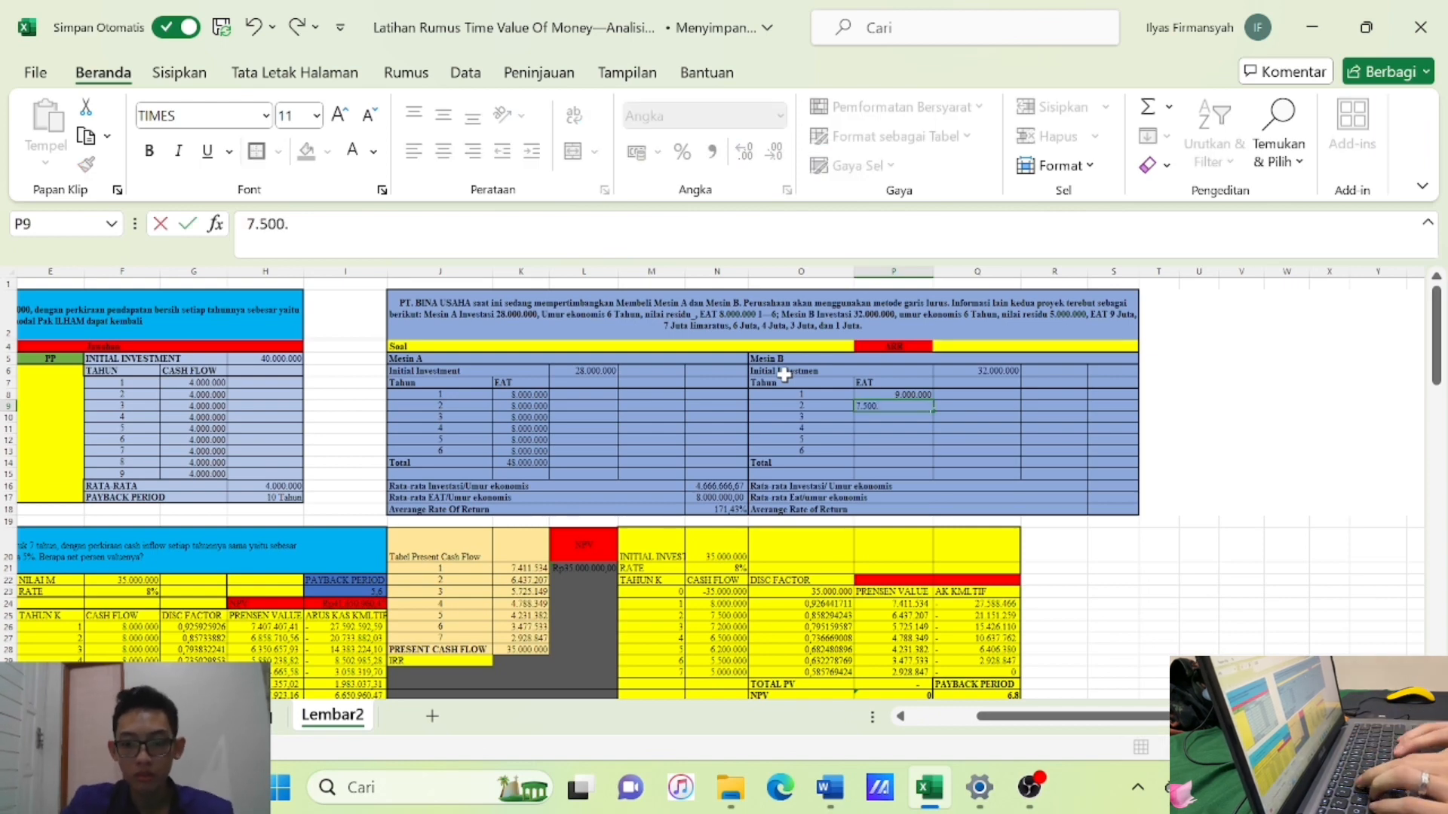
type("000")
key("Return")
type("6.000.0")
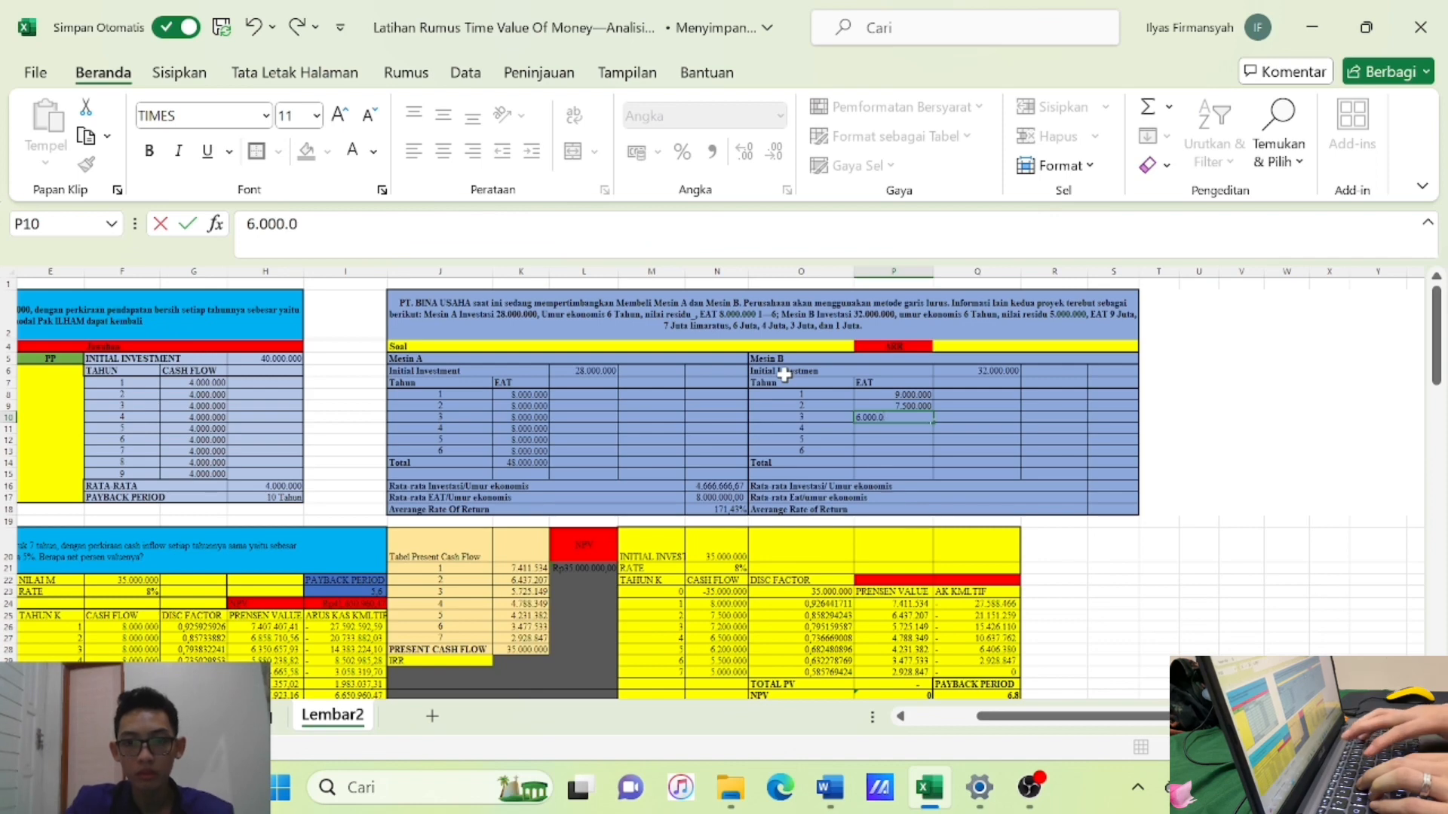
key("Return")
Enter Mesin B's EAT for years 4 to 6 in P11:P13 as 4.000.000, 3.000.000 and 1.000.000.
type("4")
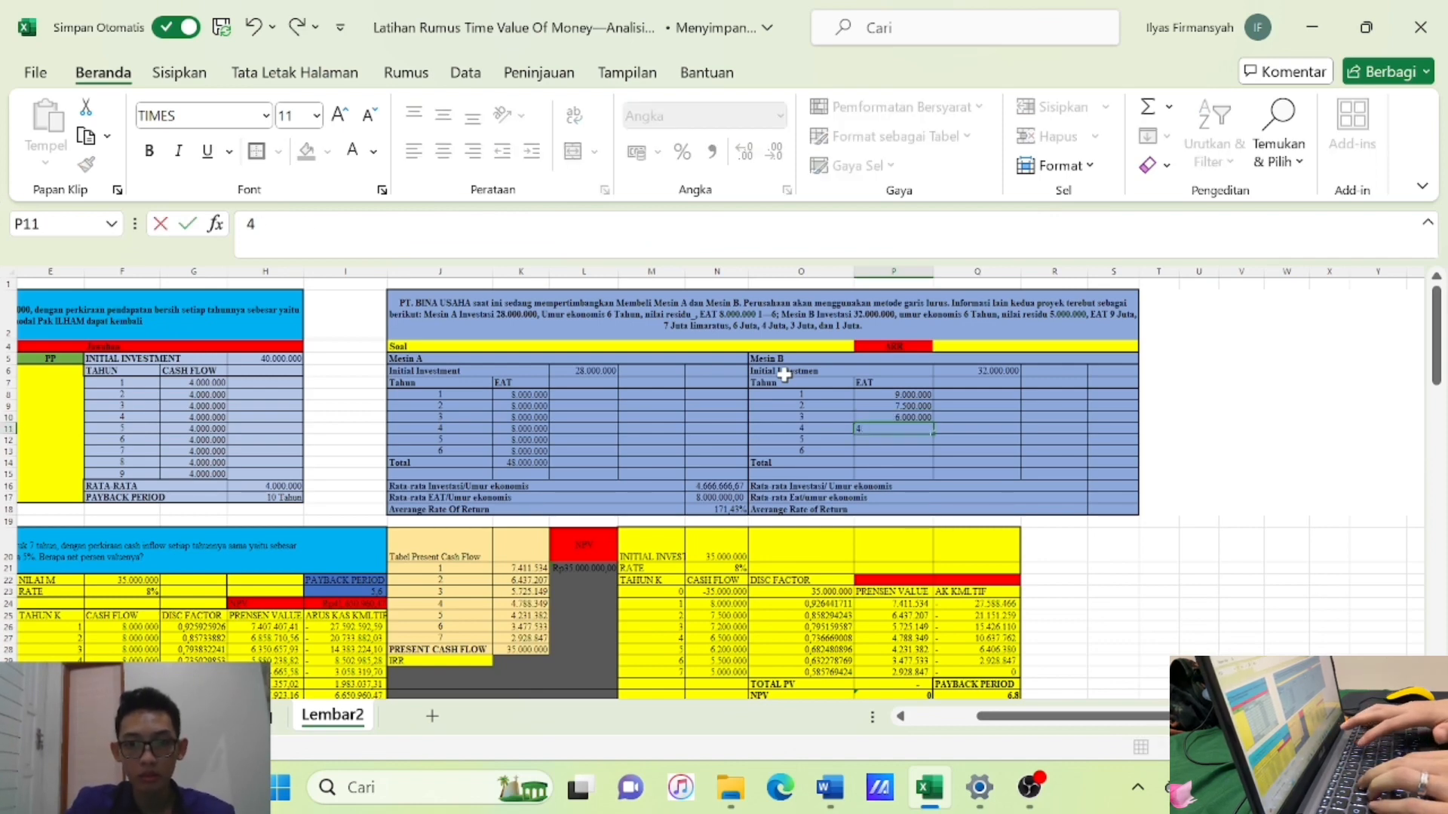
type(".000.00")
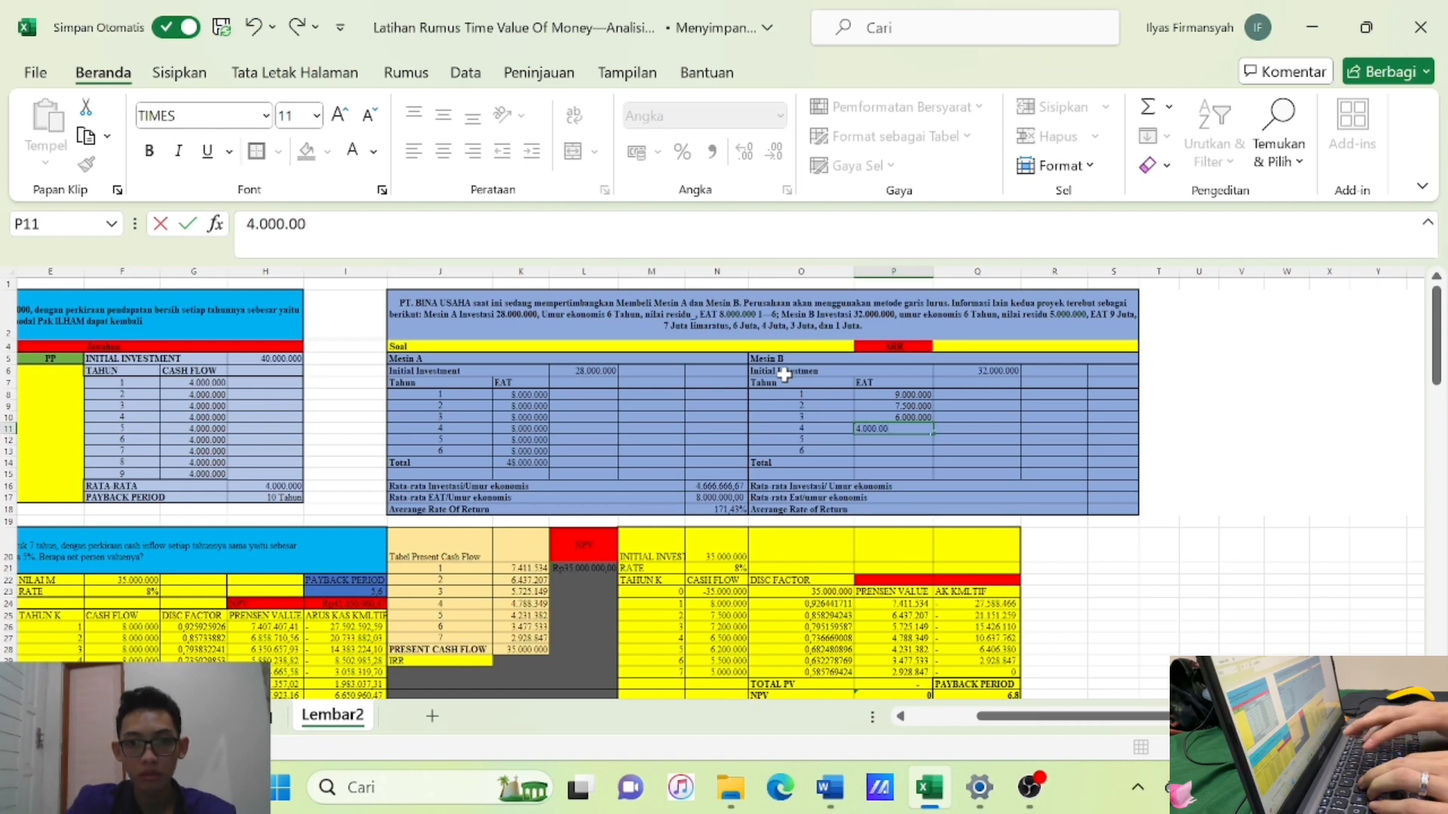
type("0")
key("Return")
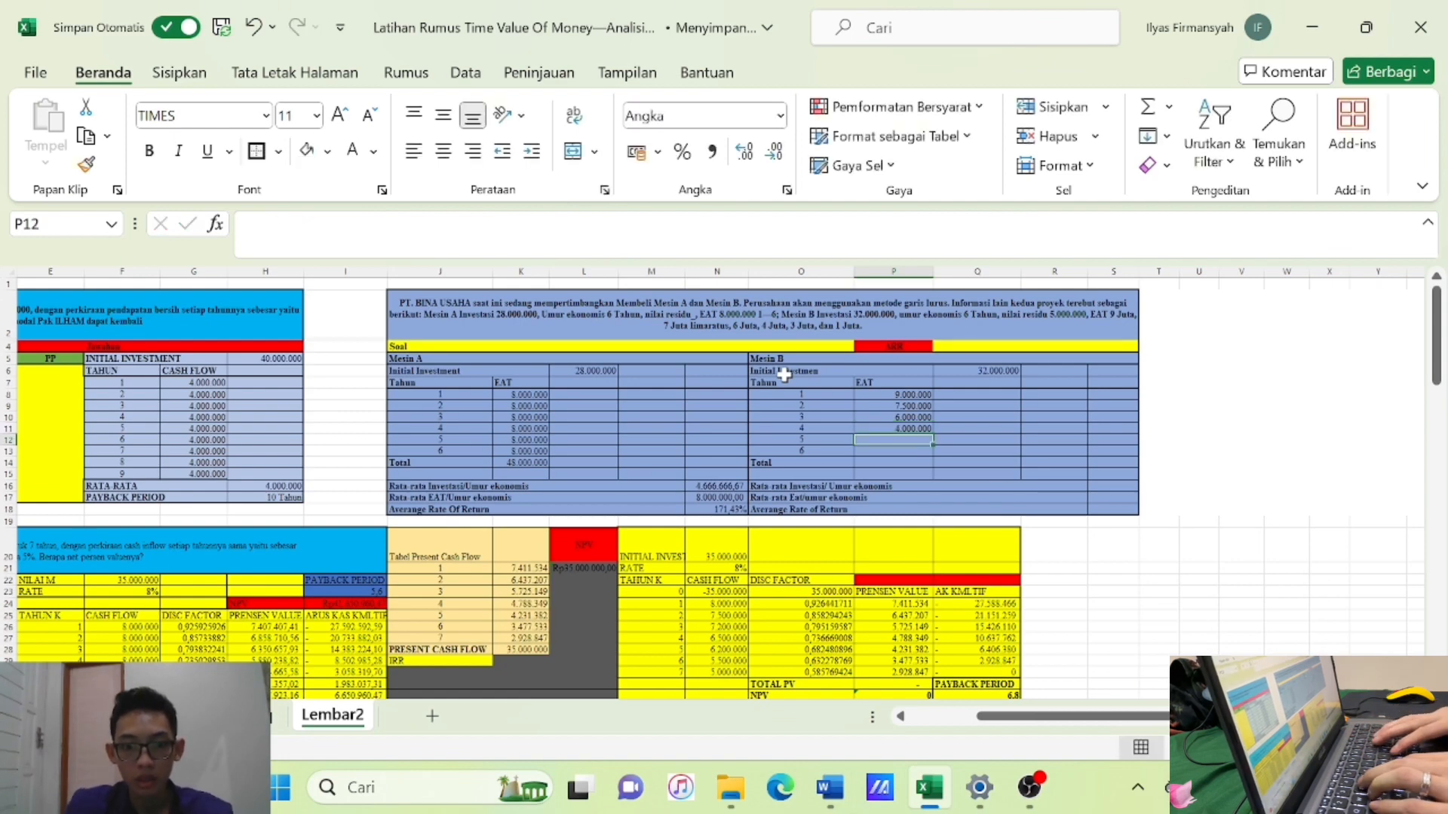
type("3.000")
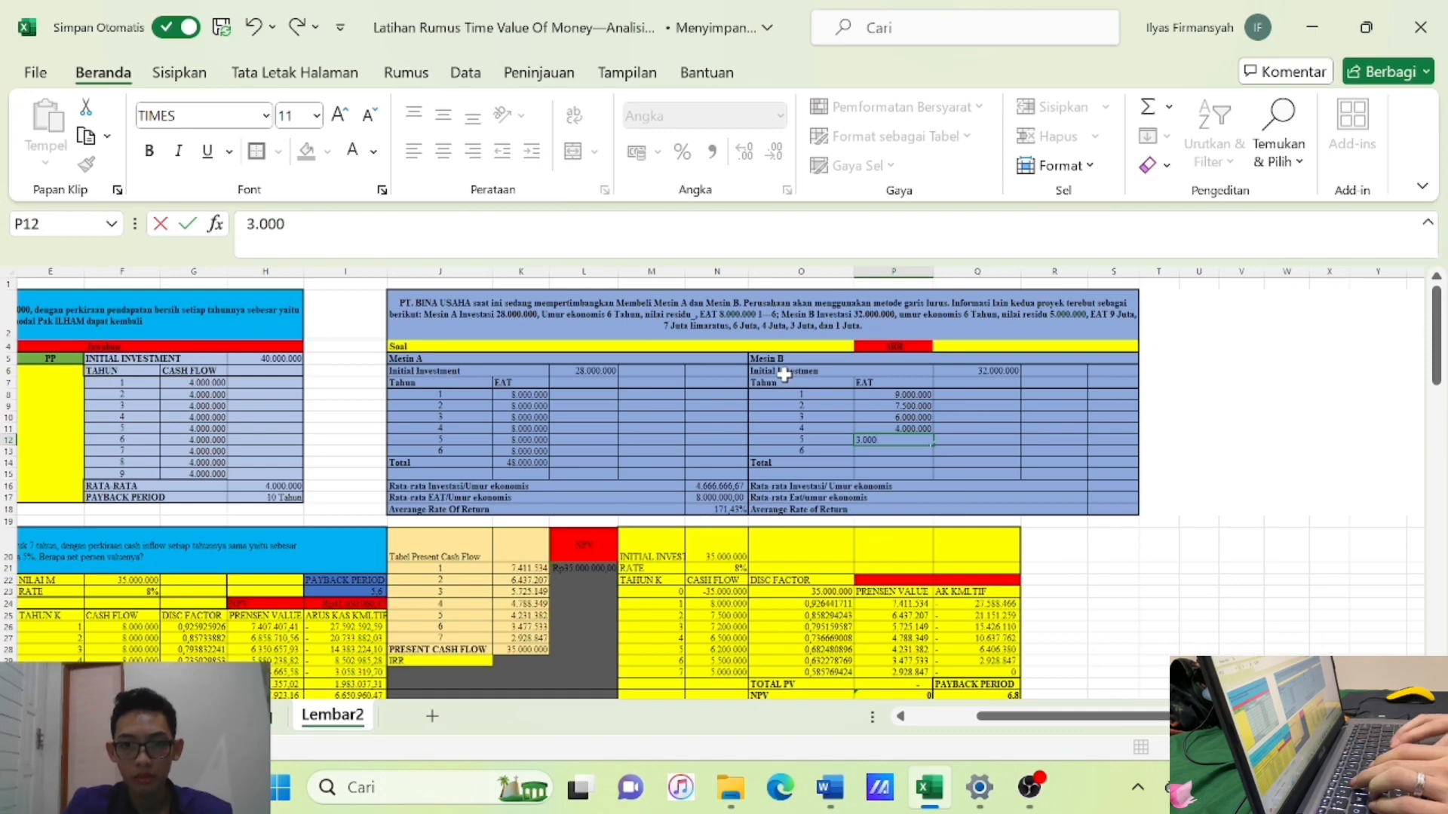
type(".000")
key("Return")
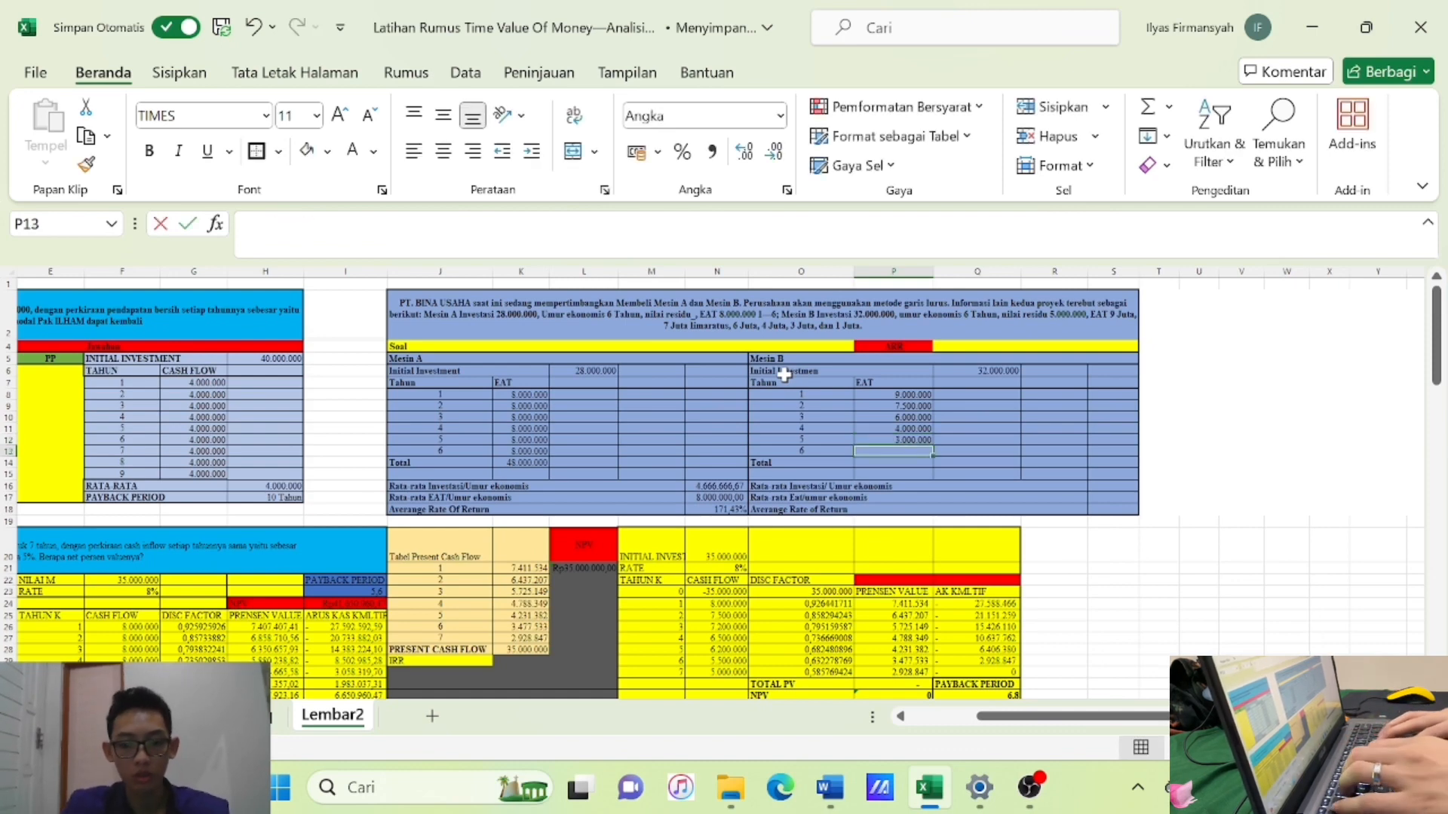
type("1.000.000")
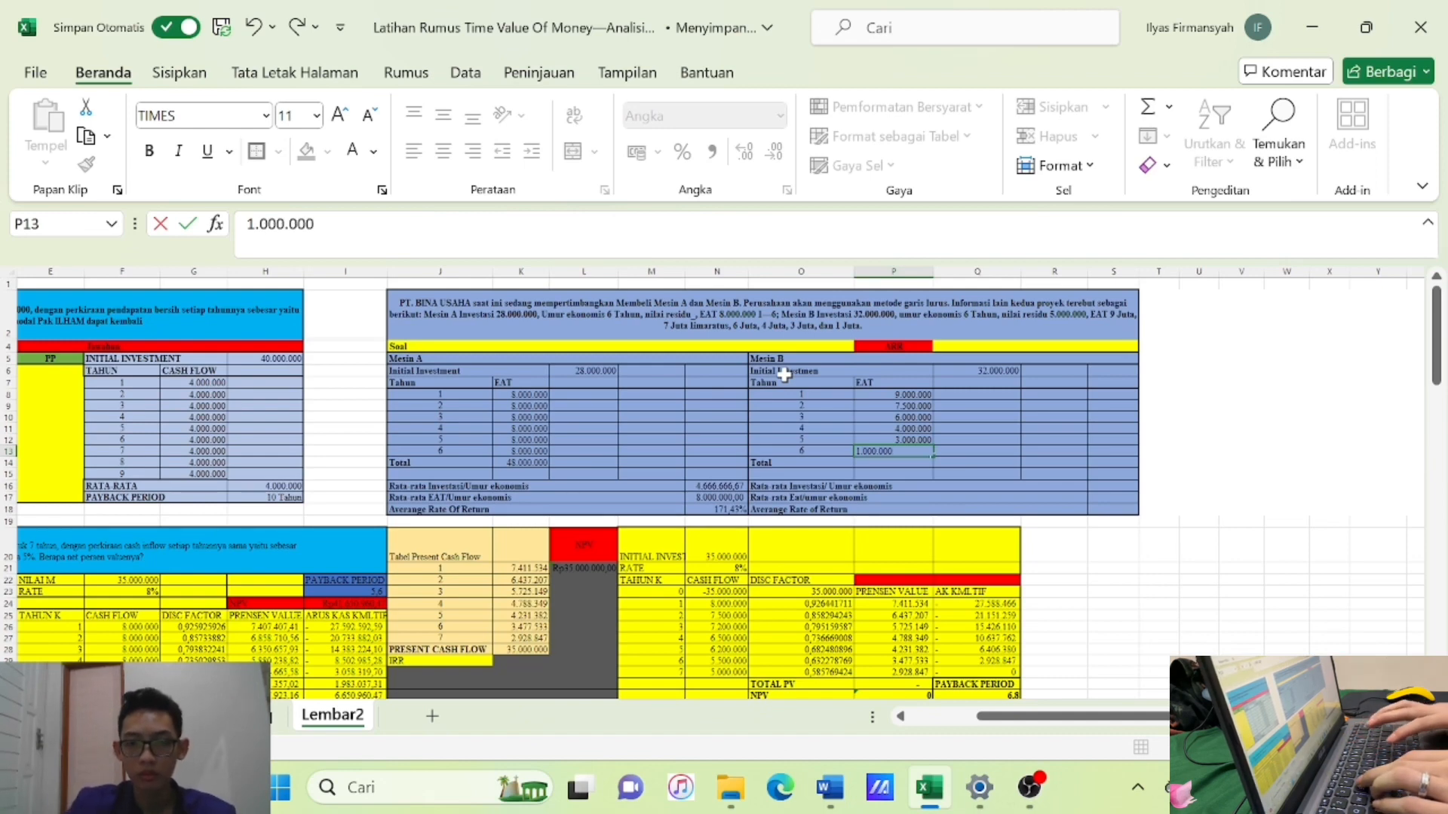
key("Return")
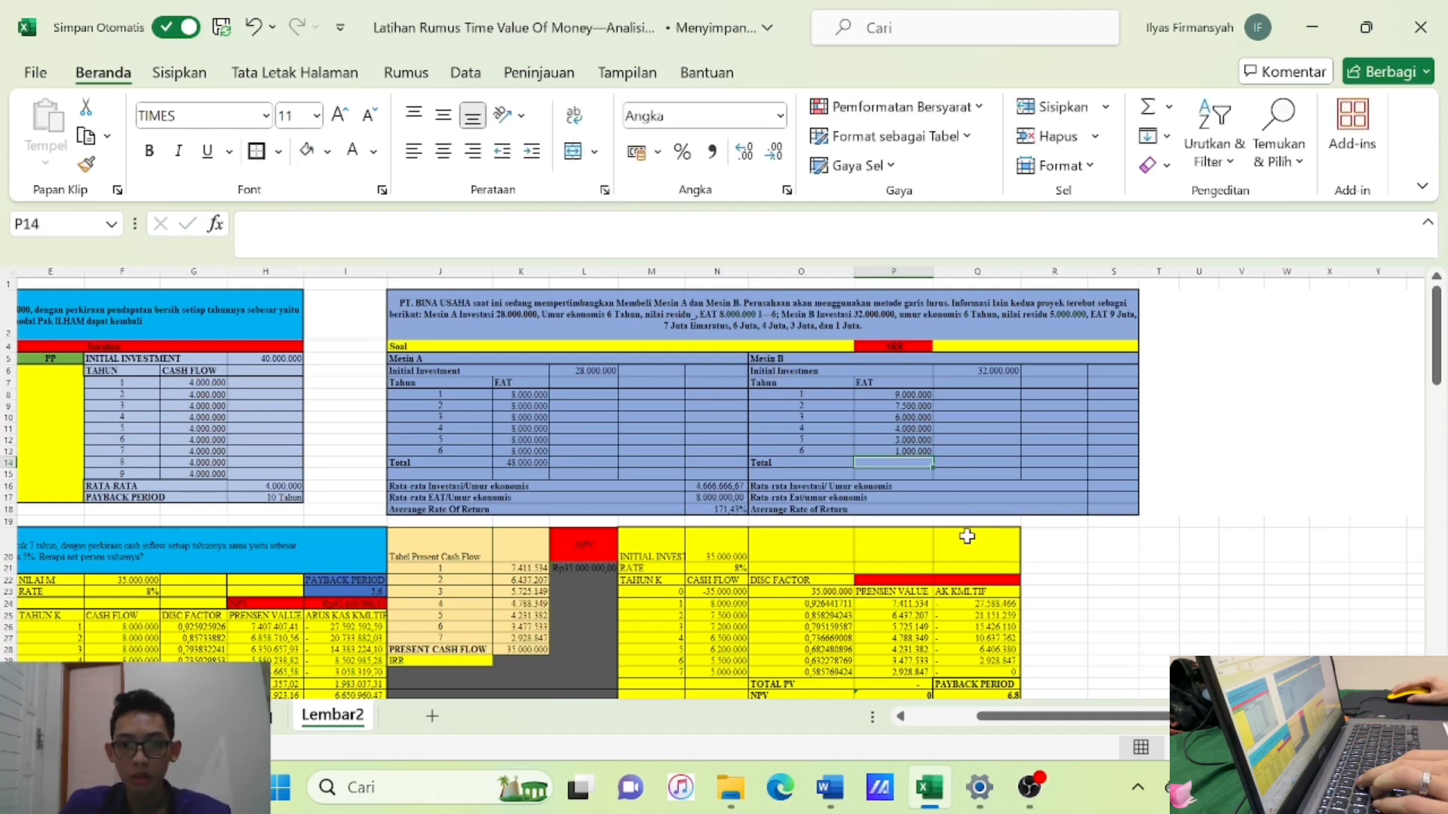
Total Mesin B's EAT in P14 with a SUM of P8:P13.
type("=S")
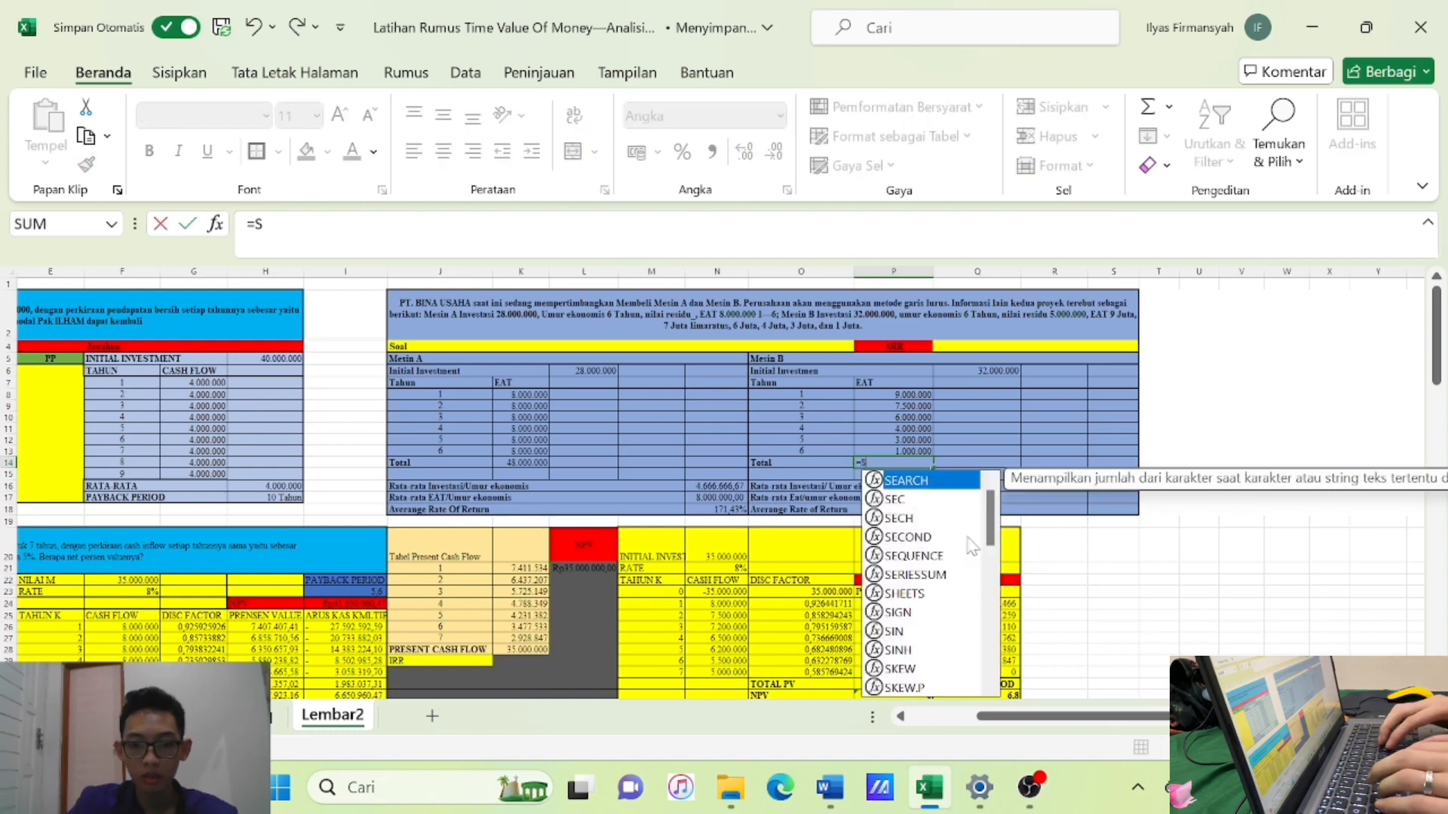
type("UM(")
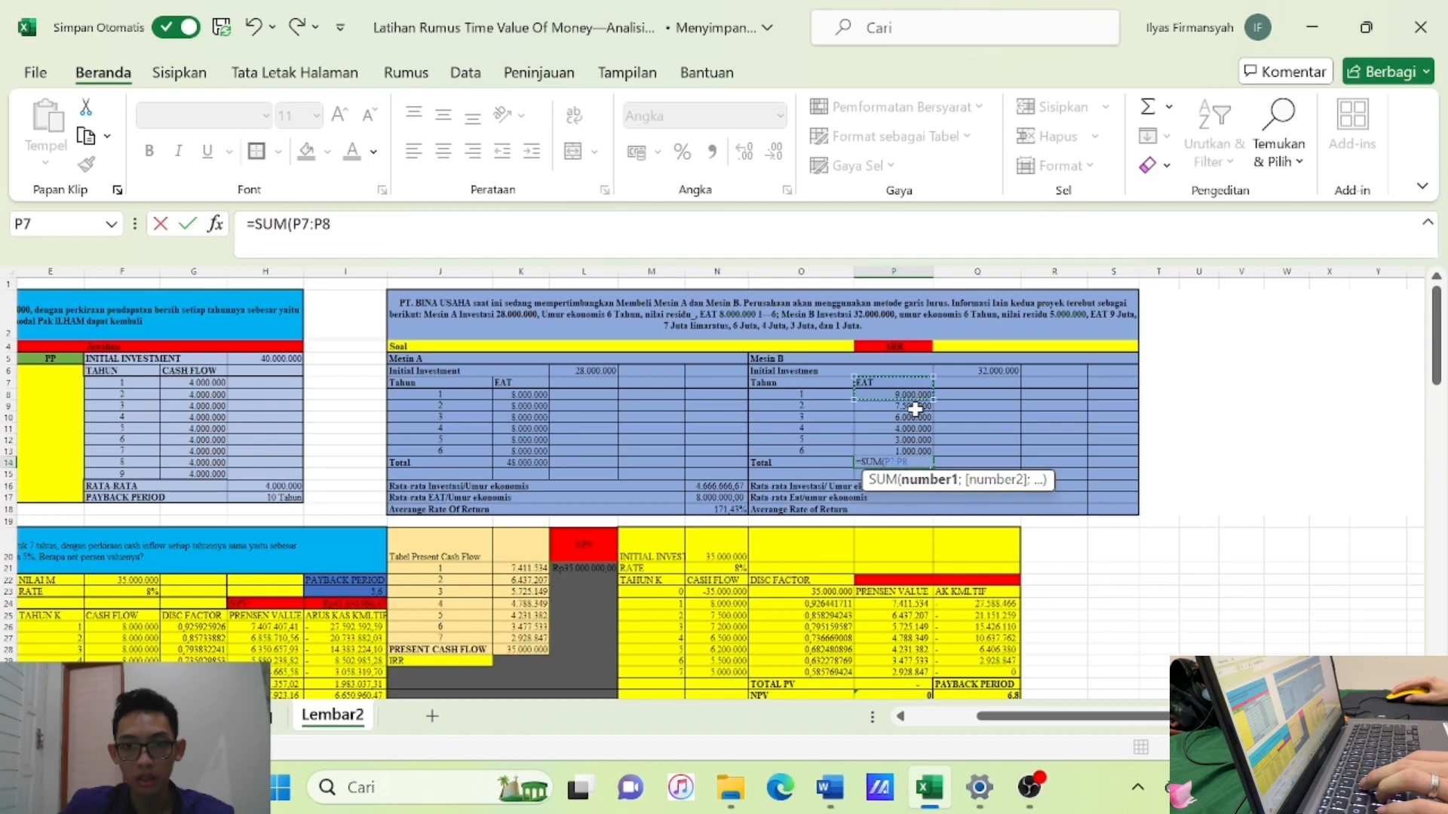
left_click_drag(912, 393, 912, 451)
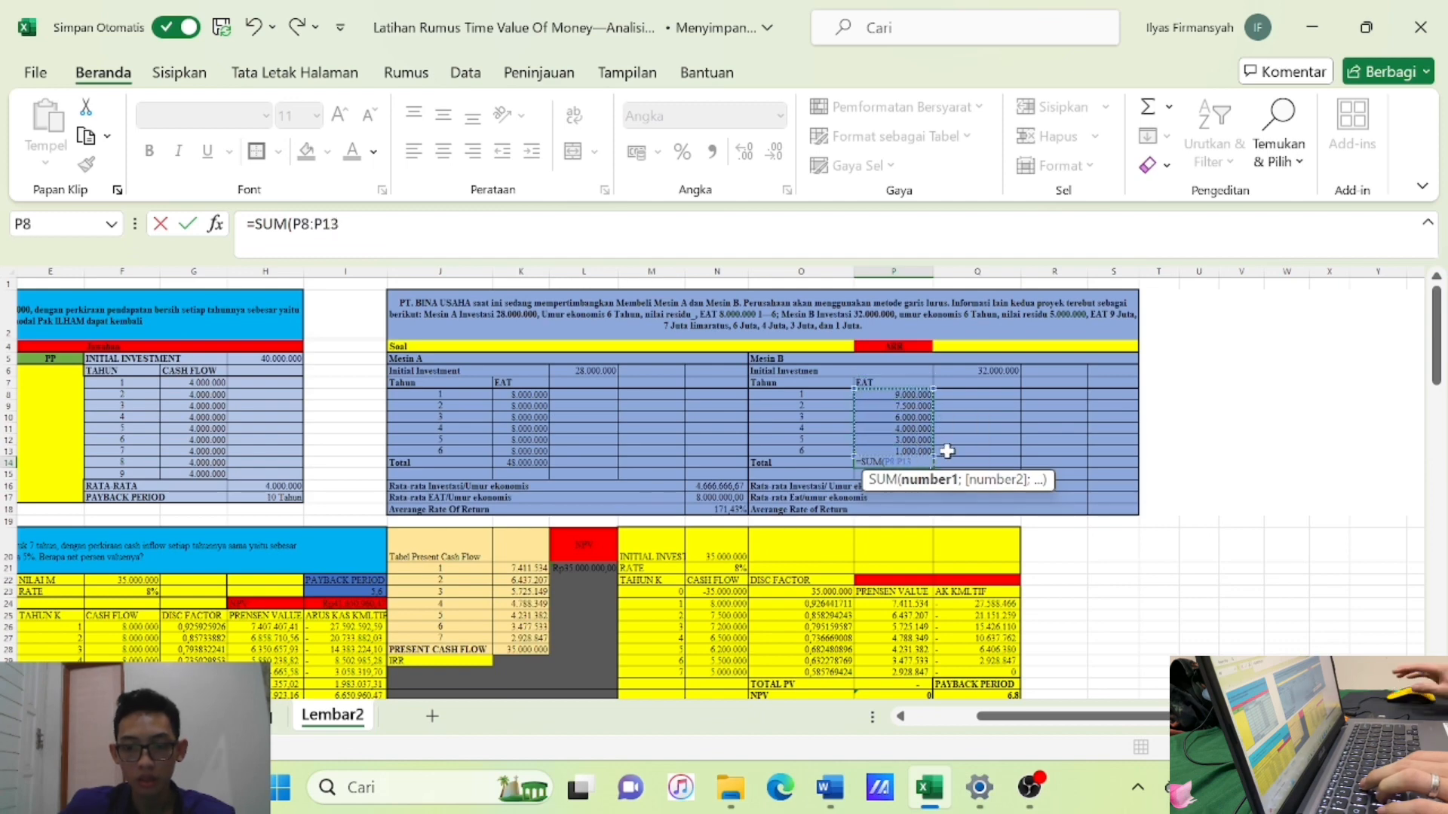
key("Return")
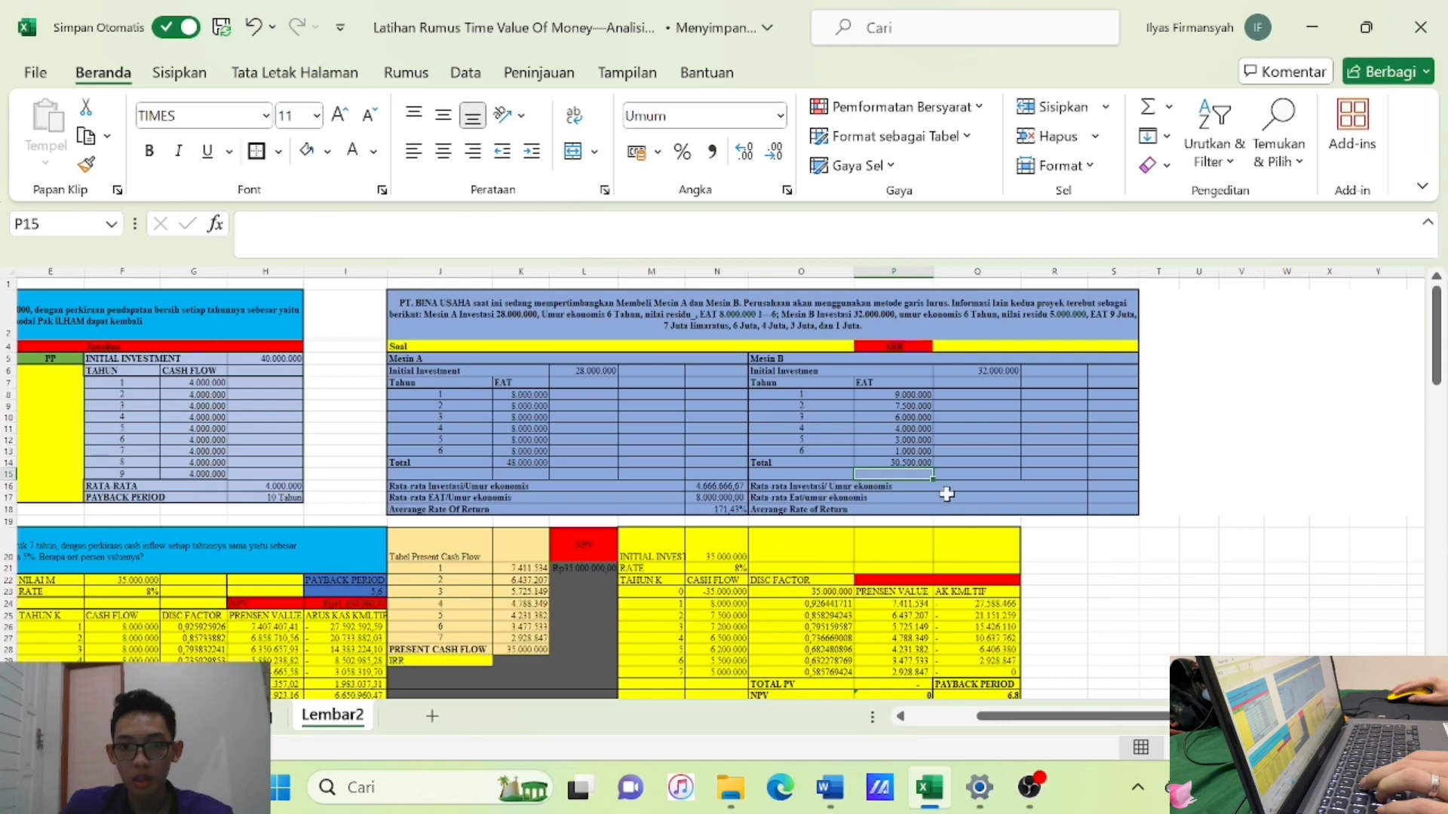
Calculate Mesin B's average investment per year of economic life in S16 with the formula =Q6/O13.
left_click(1036, 494)
left_click(1114, 485)
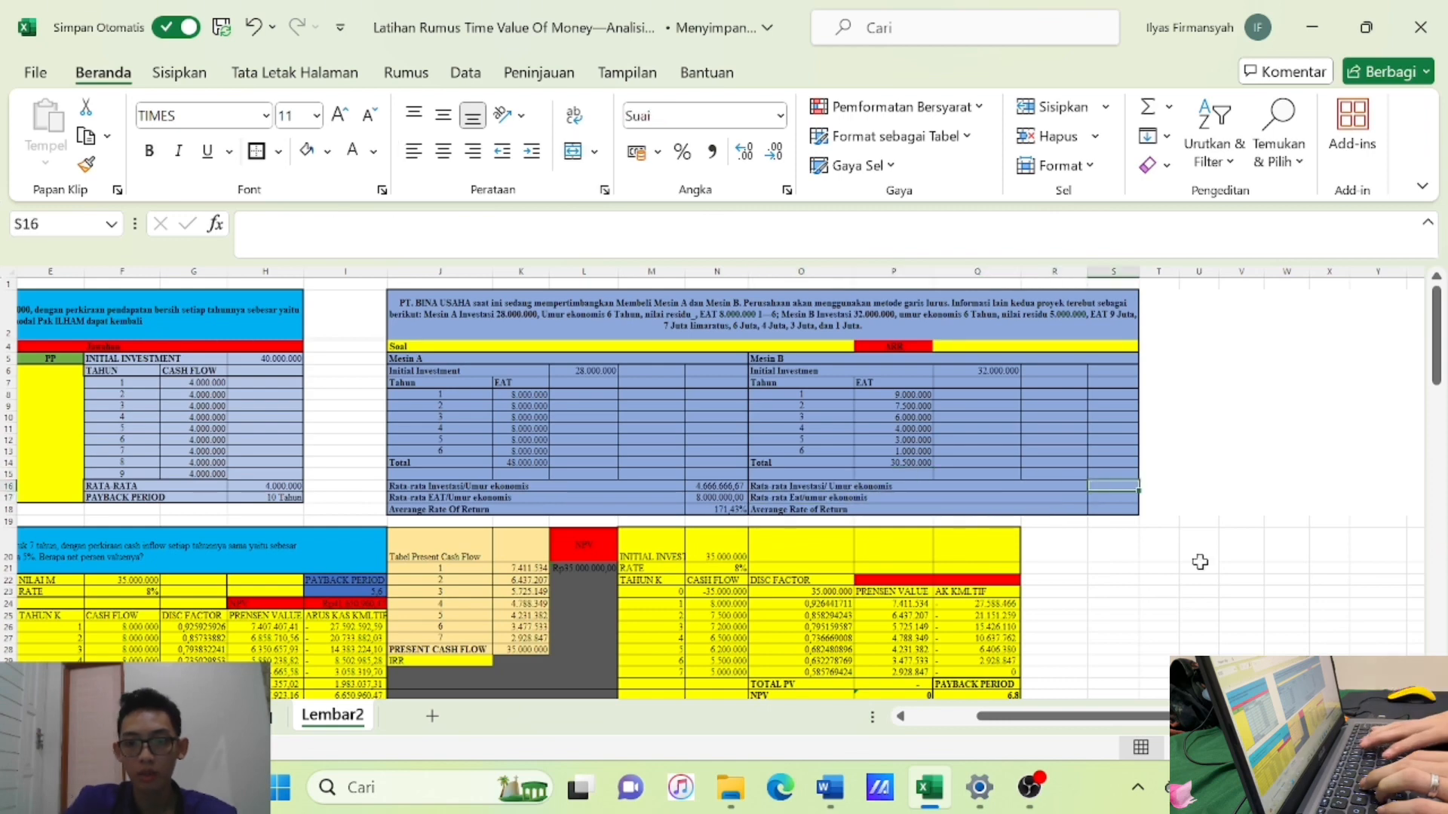
type("=")
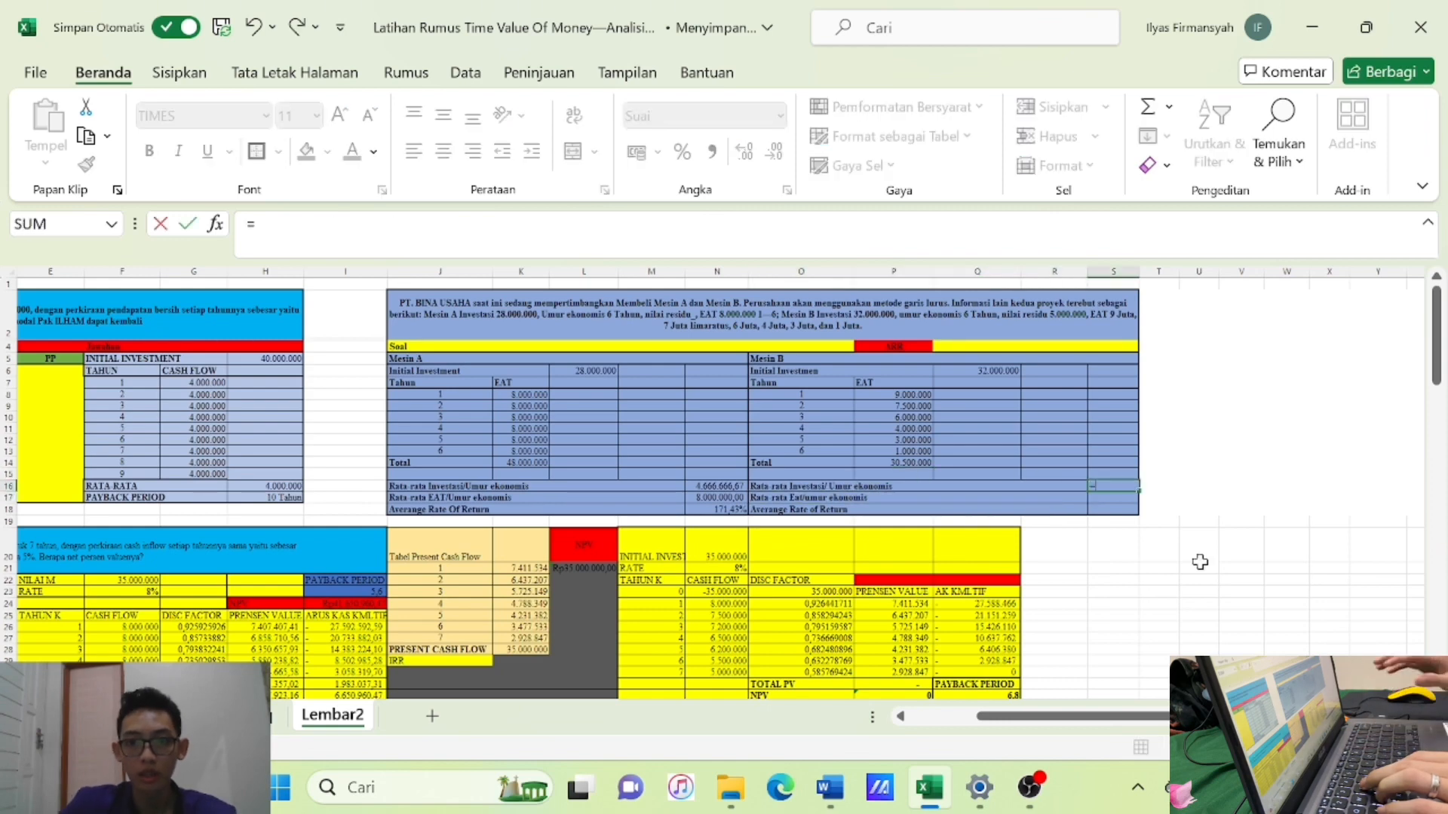
left_click(1004, 369)
type("/")
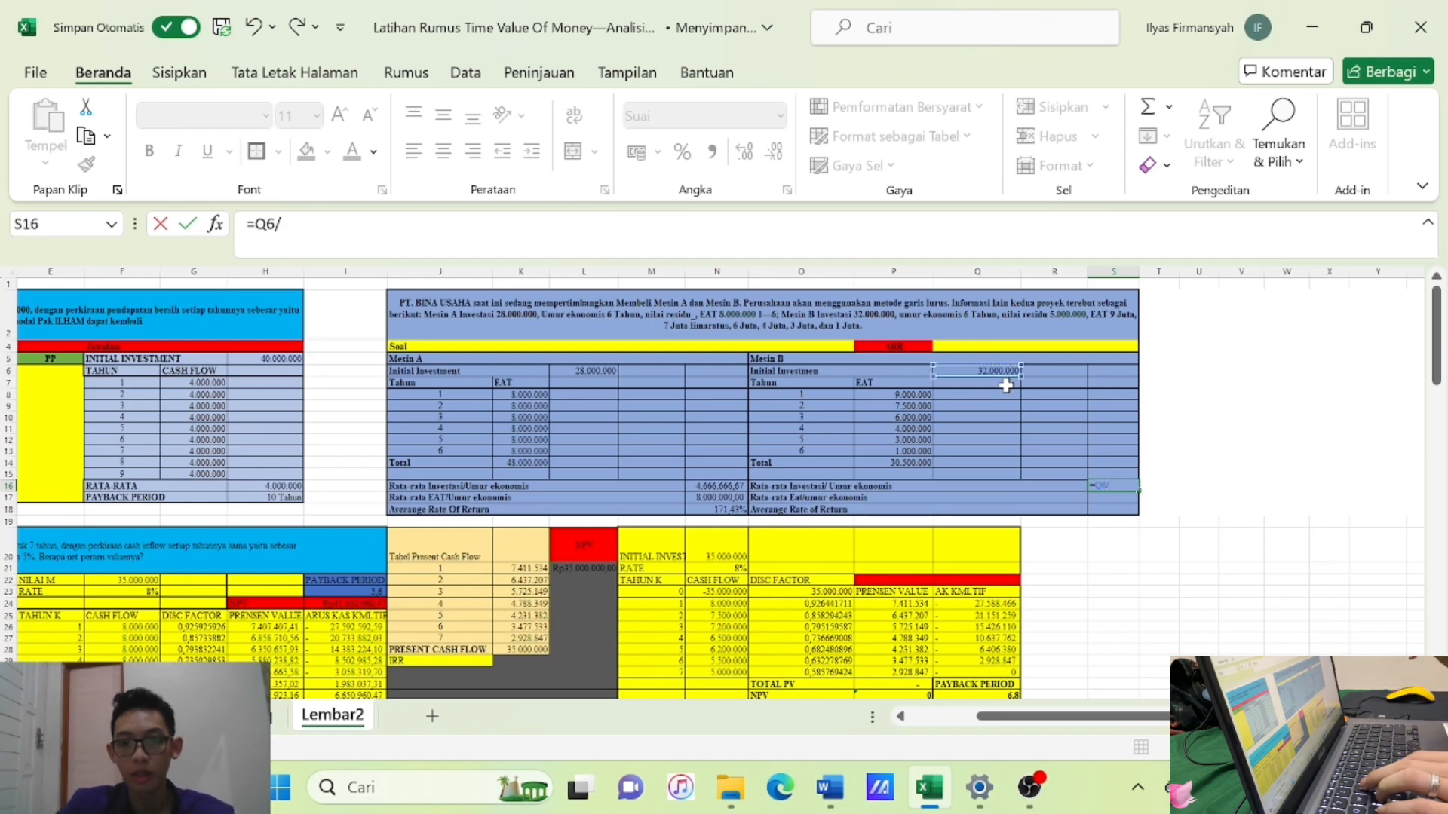
left_click(806, 453)
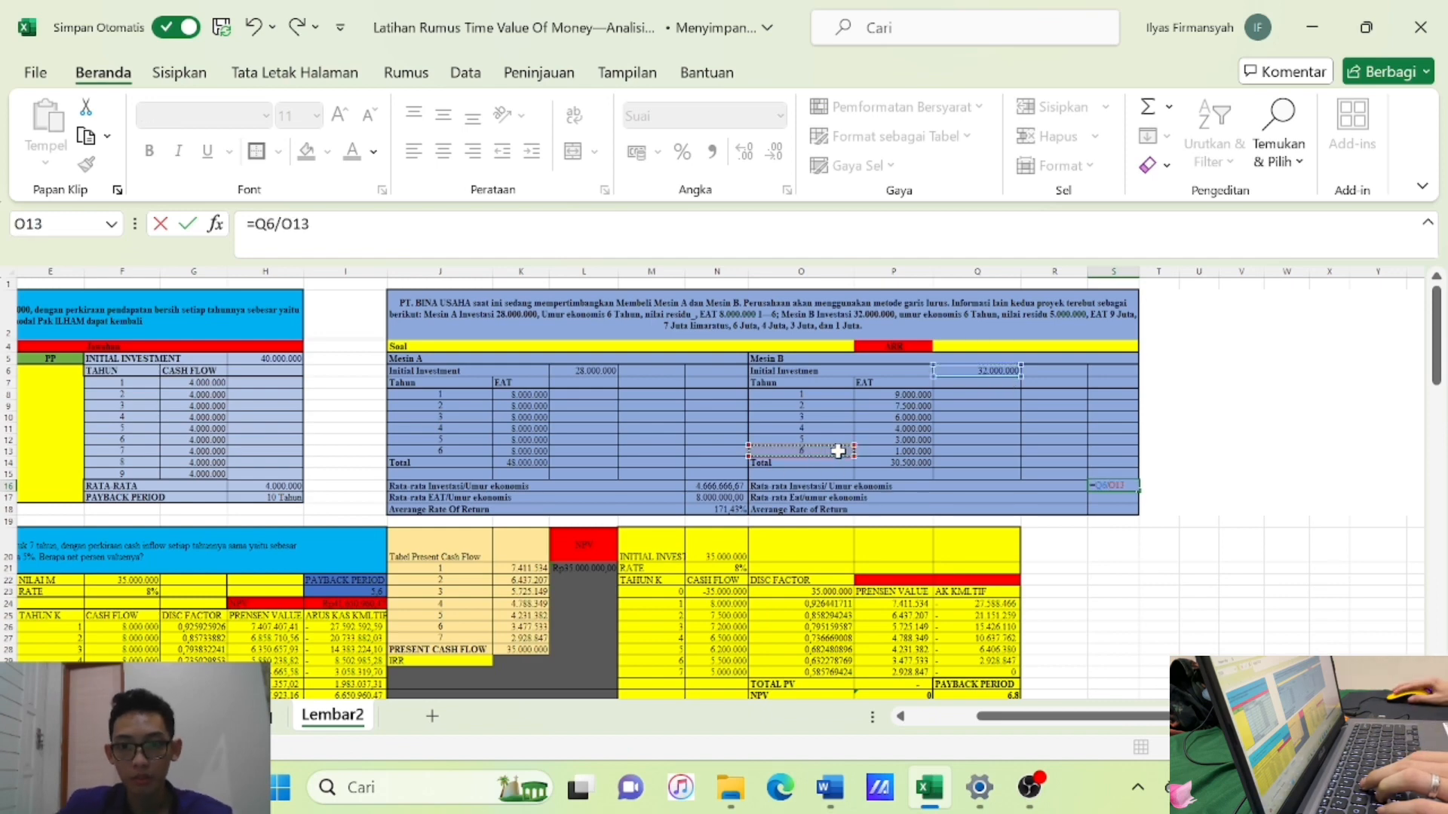
key("Return")
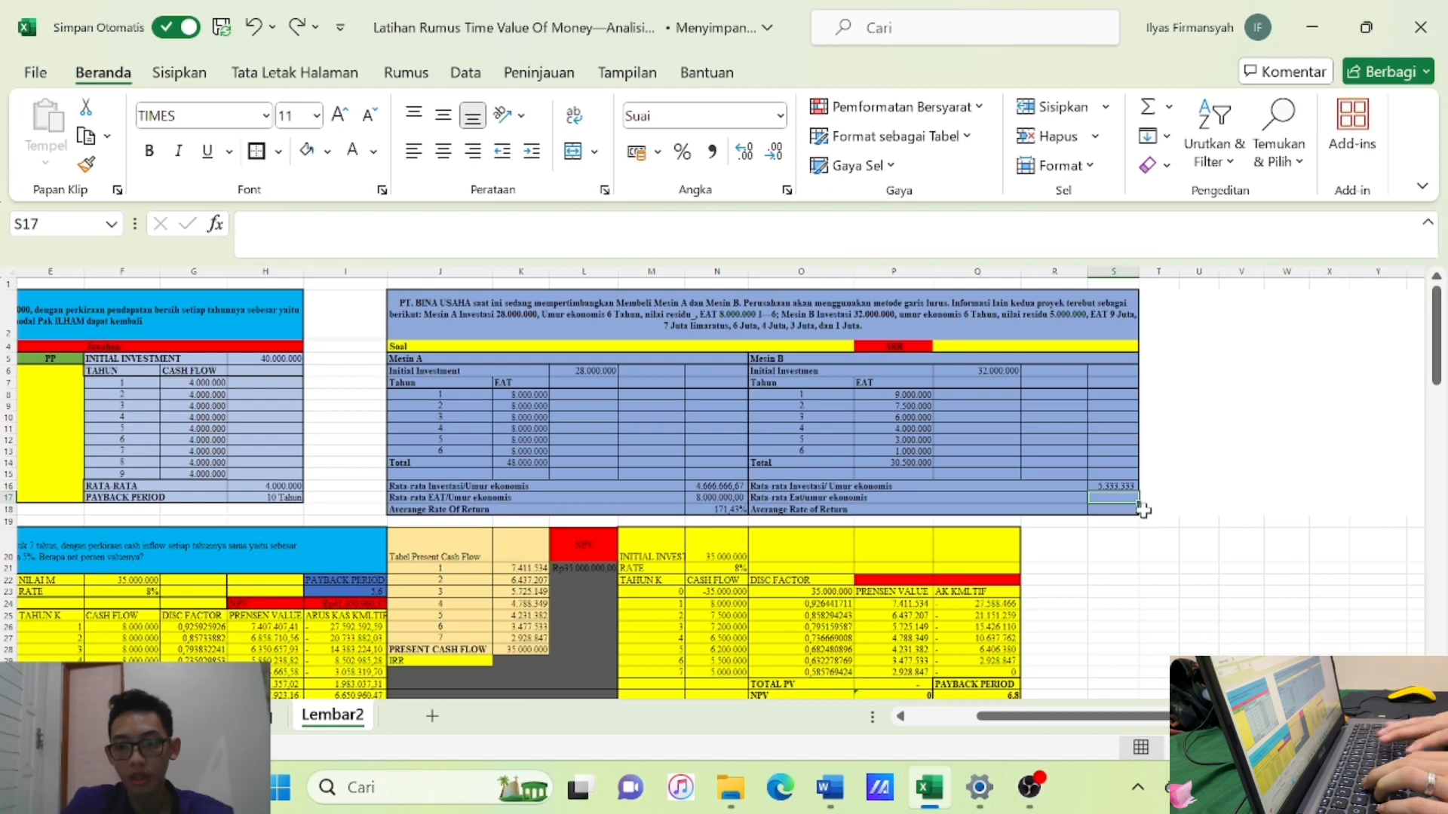
Calculate Mesin B's average EAT per year of economic life in S17 with the formula =P14/6.
type("=")
left_click(903, 463)
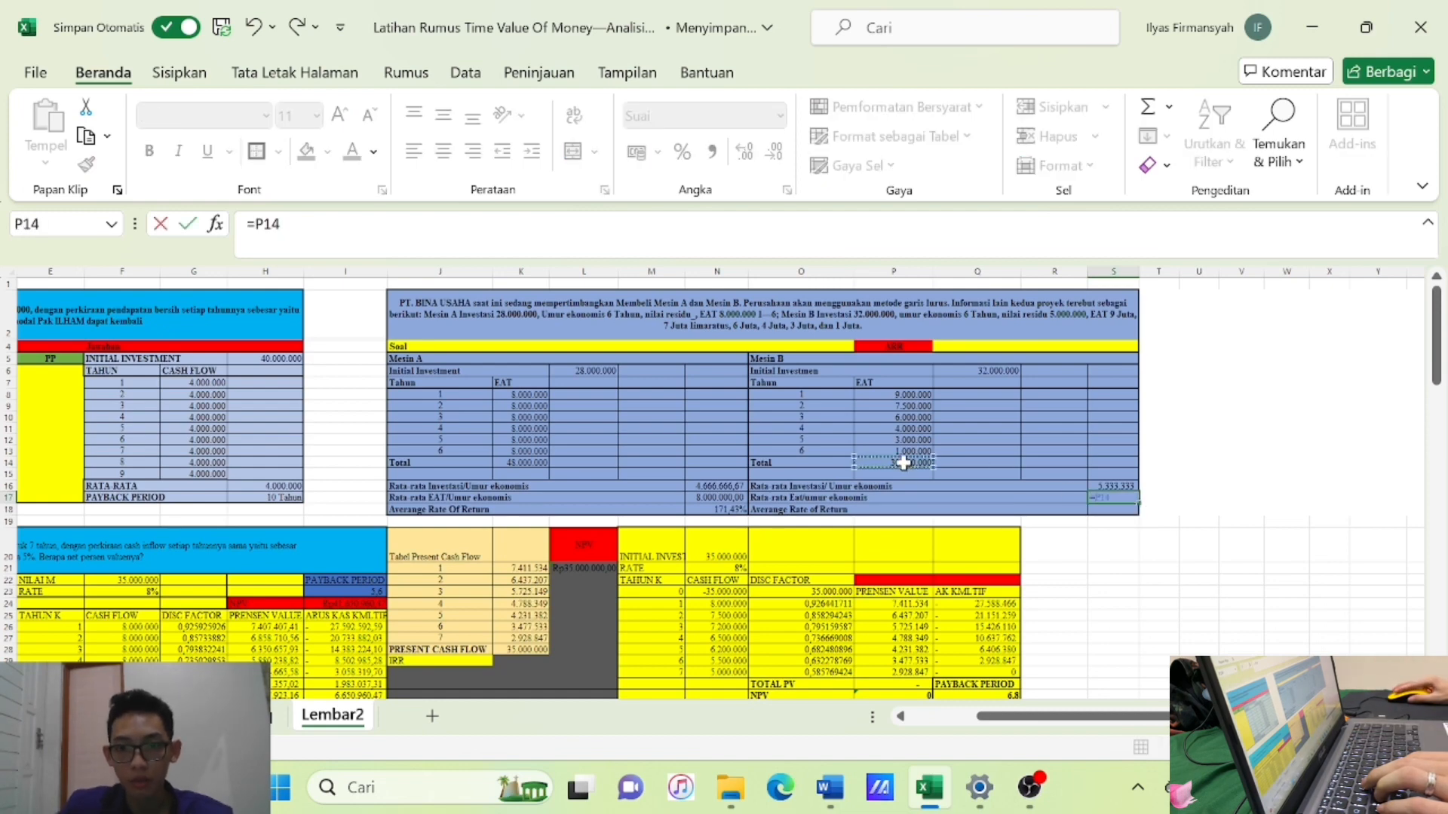
type("/")
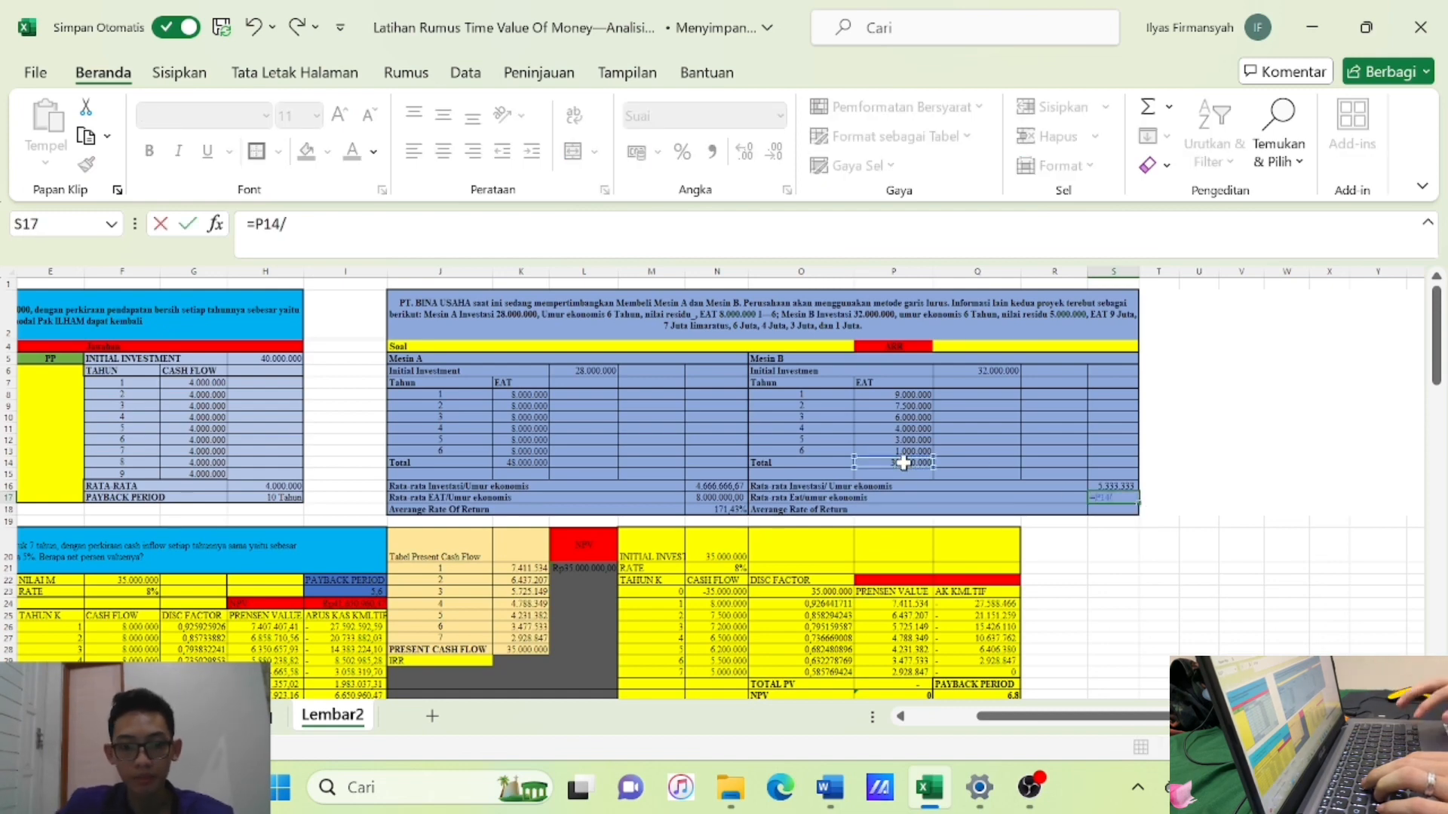
type("6")
key("Return")
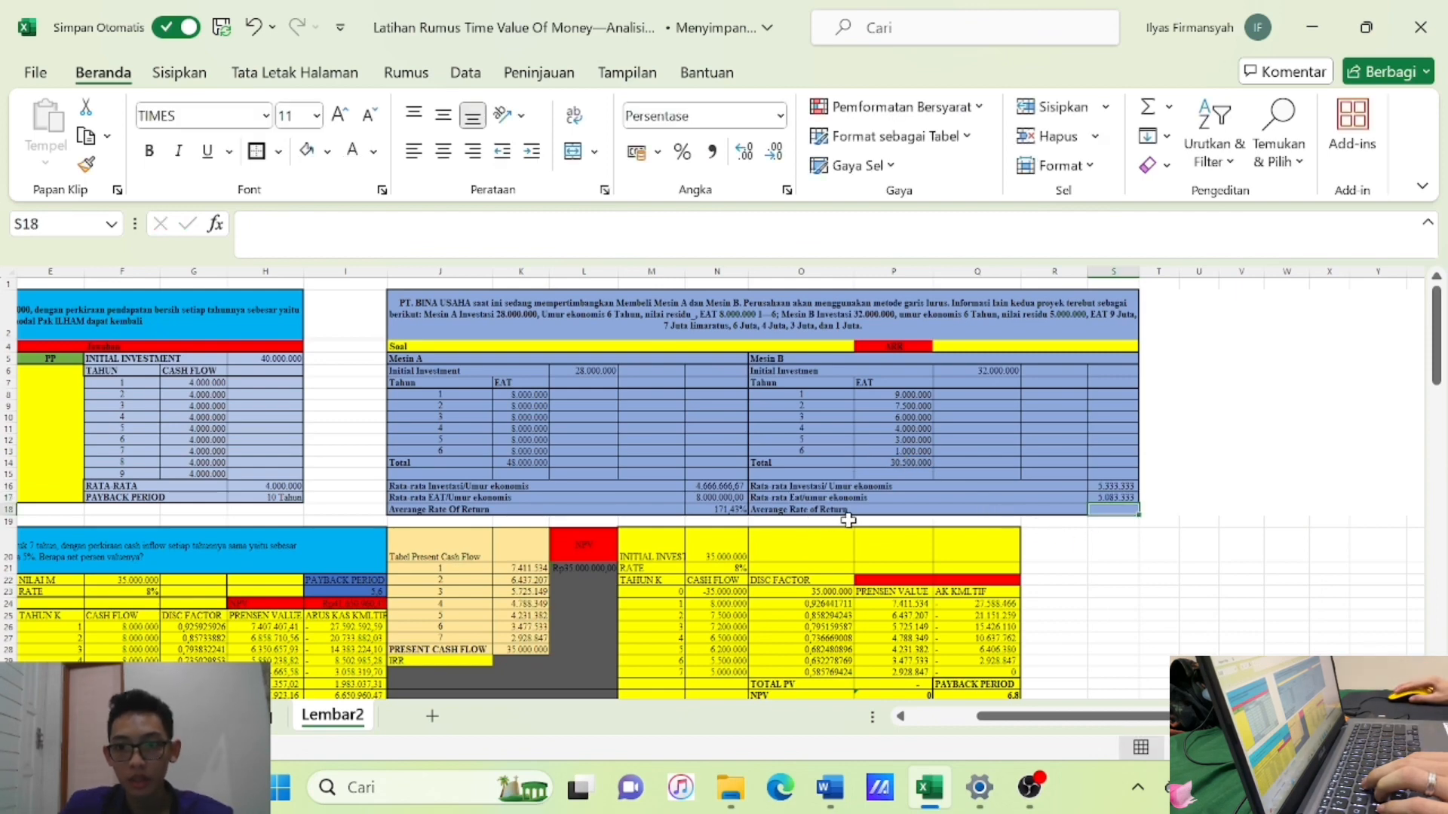
Calculate Mesin B's average rate of return in S18 with the formula =S17/S16.
type("=")
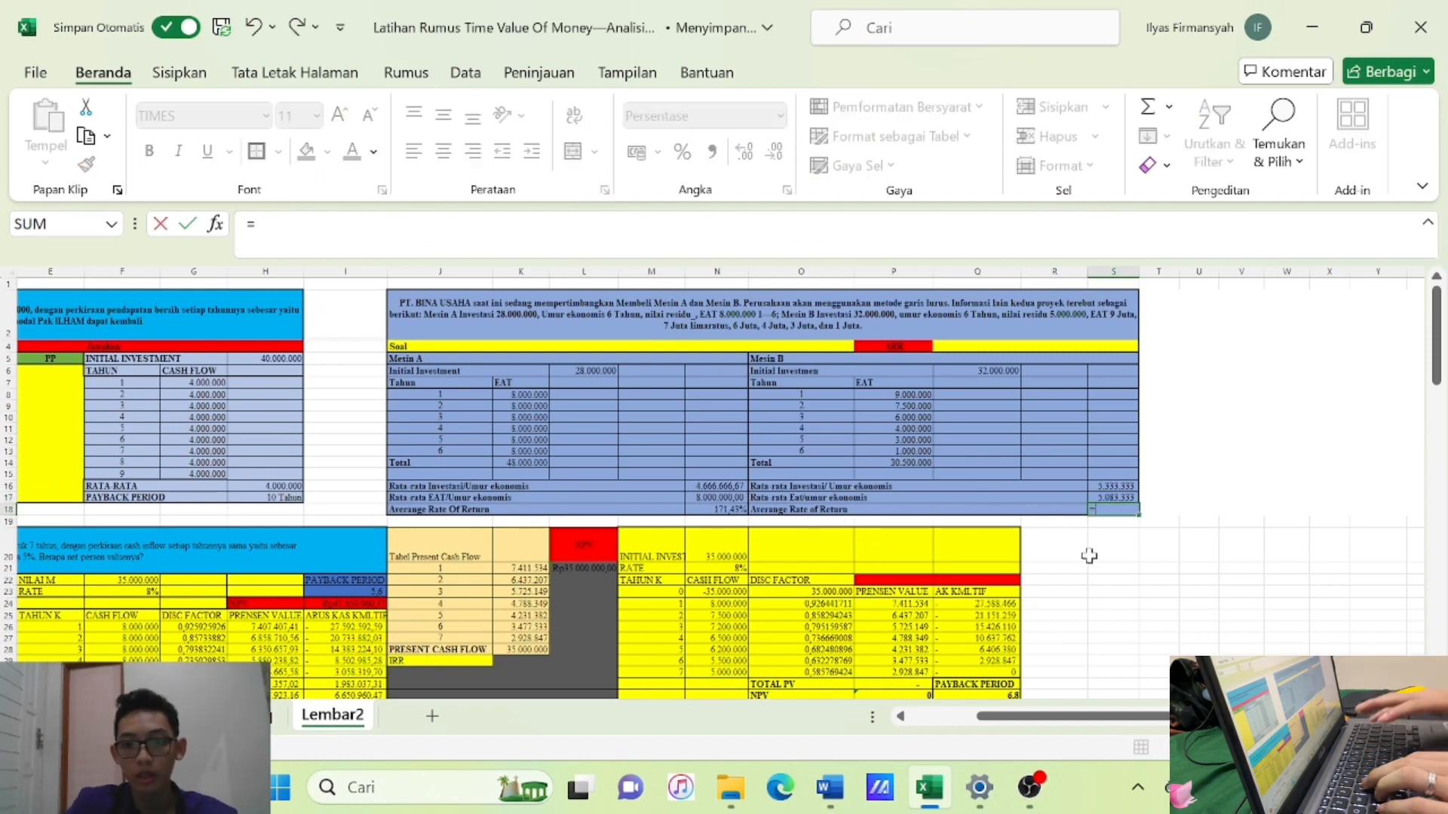
key("Up")
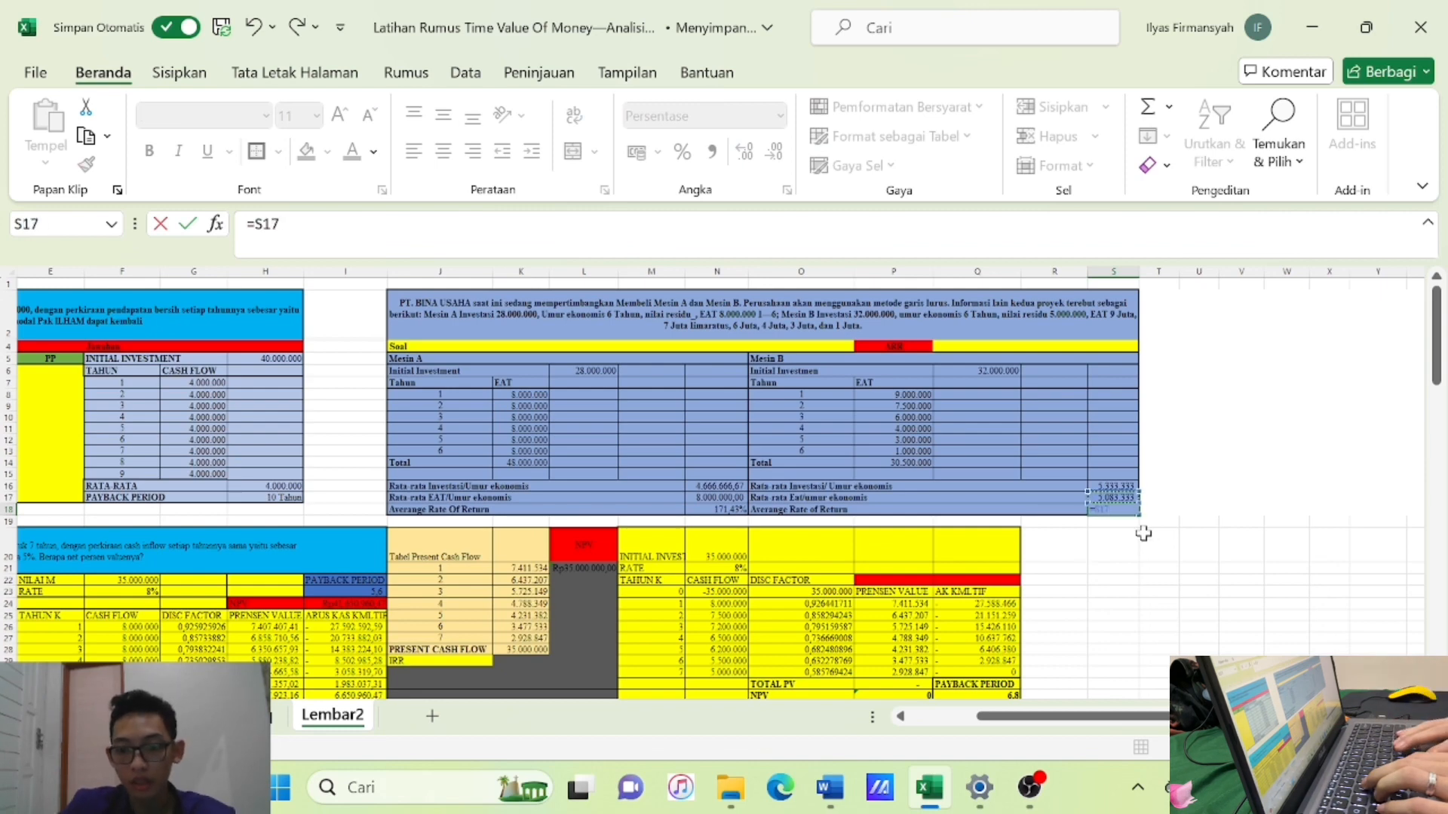
type("/")
key("Up")
key("Up")
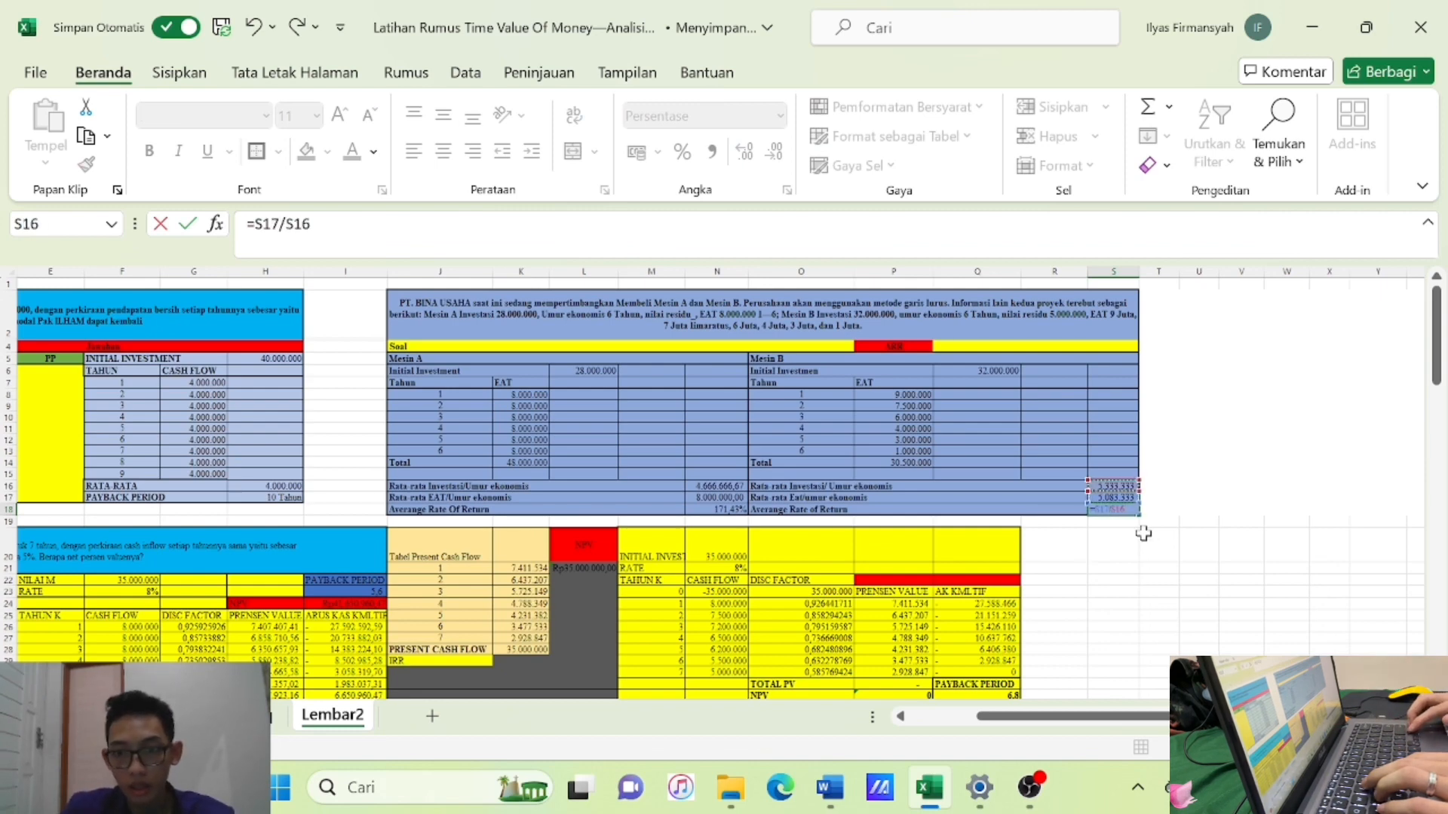
key("ctrl+Return")
left_click(1118, 616)
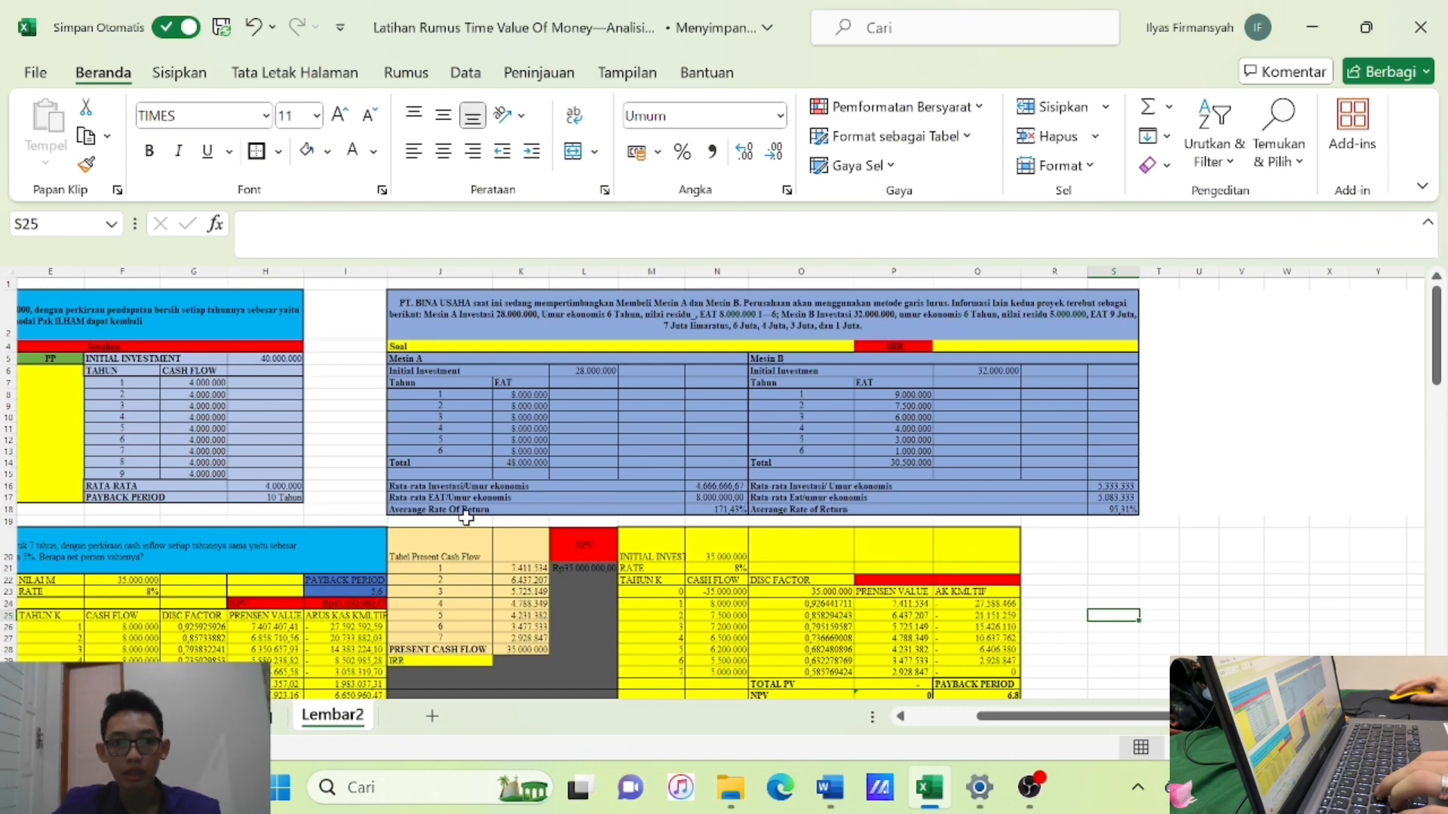
left_click_drag(467, 507, 741, 520)
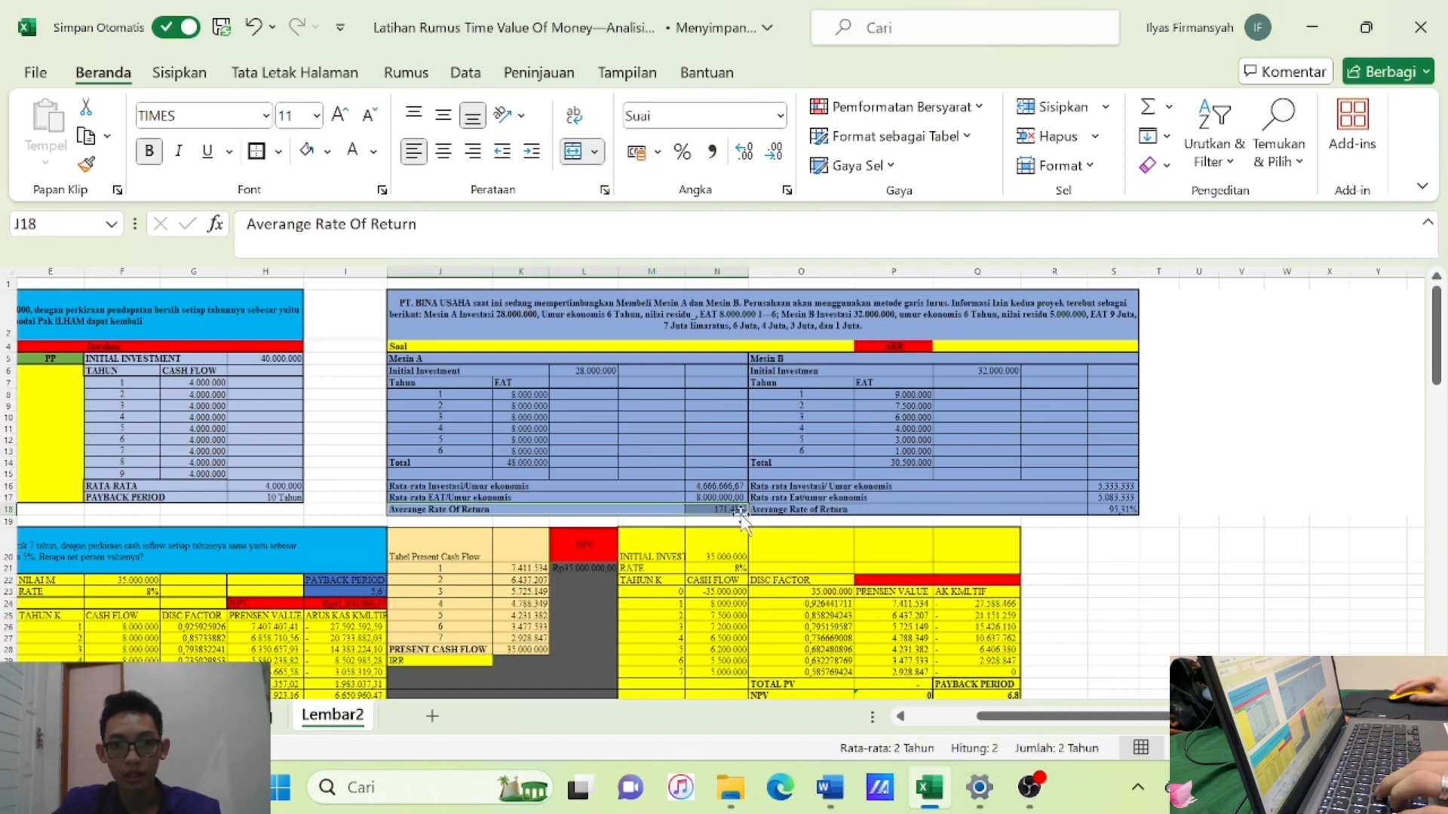
left_click(1190, 581)
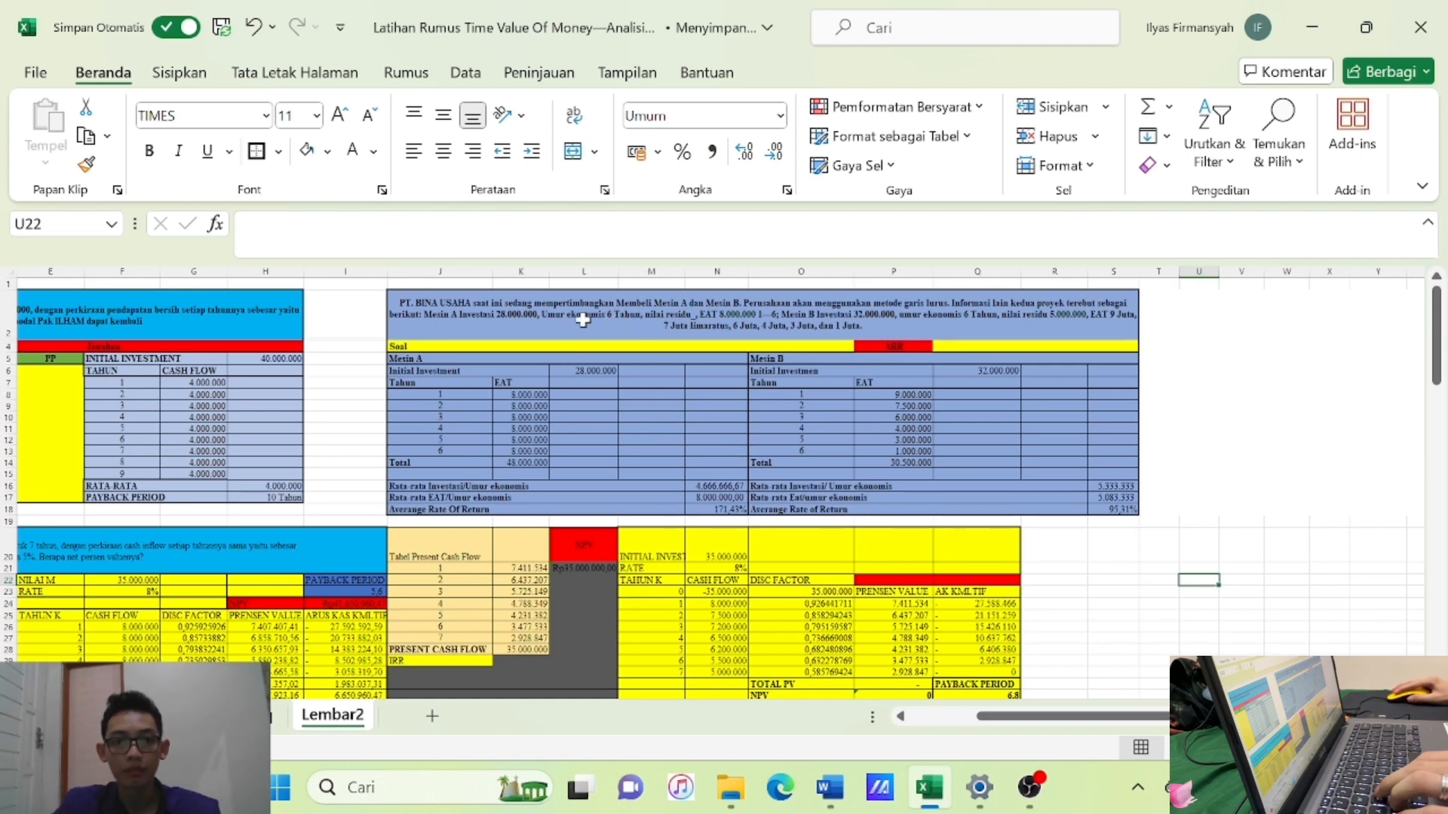
Replace the company name in the J2 problem text with DASAR MILIK and remove the letter A from the first machine's name.
double_click(460, 302)
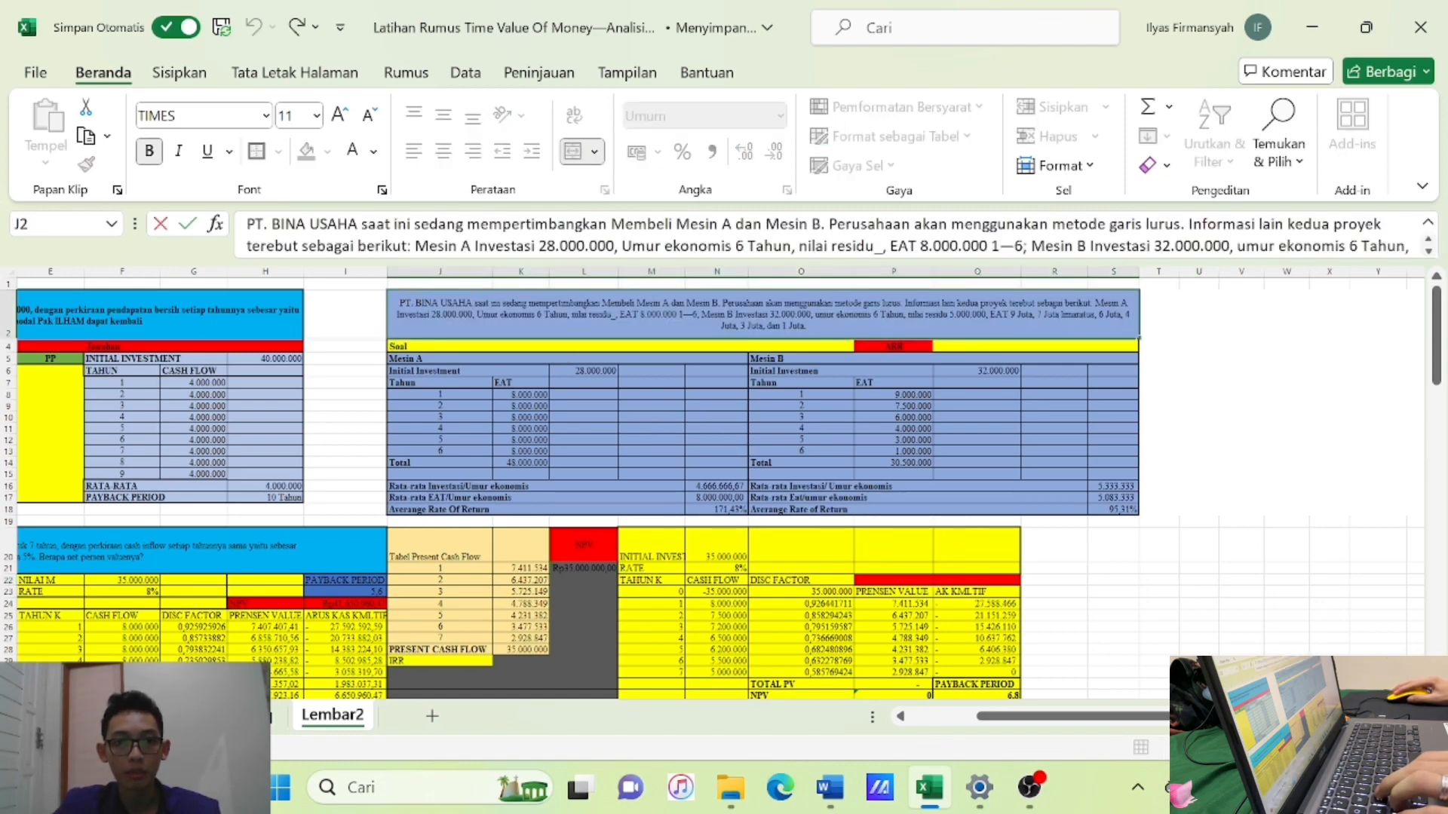
key("BackSpace")
key("BackSpace")
key("BackSpace")
key("BackSpace")
key("BackSpace")
key("BackSpace")
key("BackSpace")
key("BackSpace")
key("BackSpace")
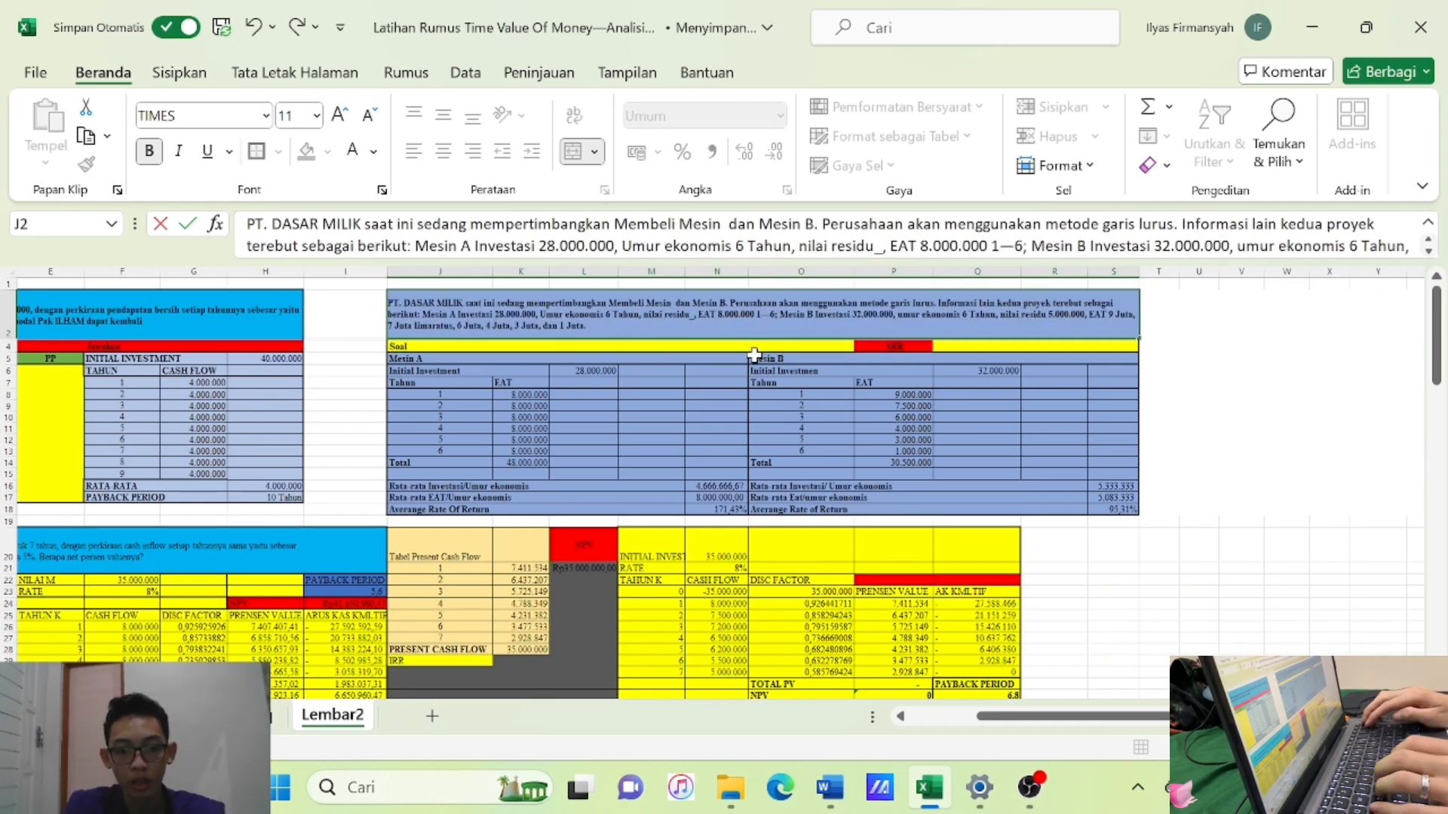
Name the two machines considered for purchase in J2 Mesin C and Mesin D, and relabel the first investment as Mesin C's.
type("C")
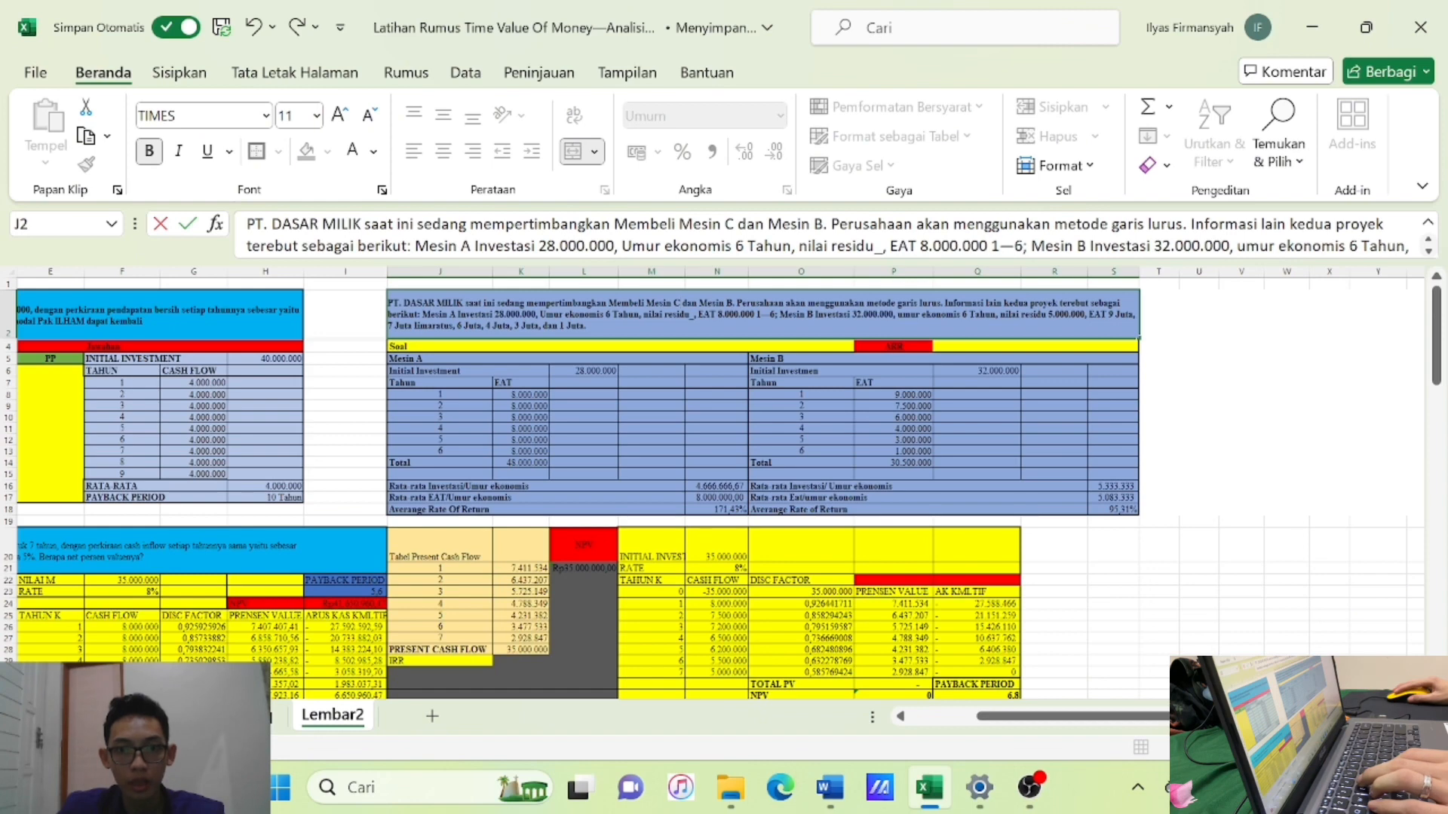
key("BackSpace")
type("D")
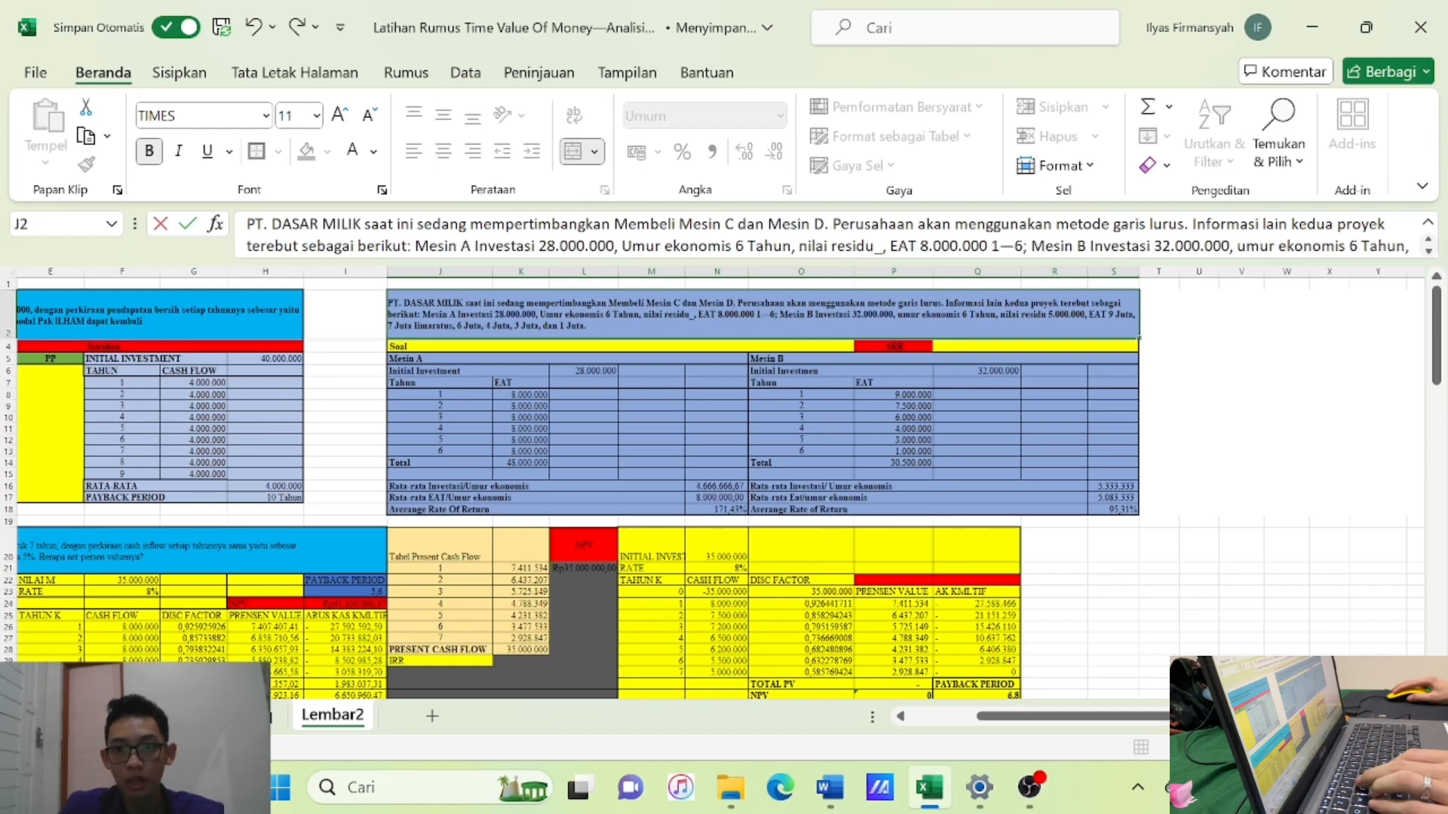
key("BackSpace")
type("C")
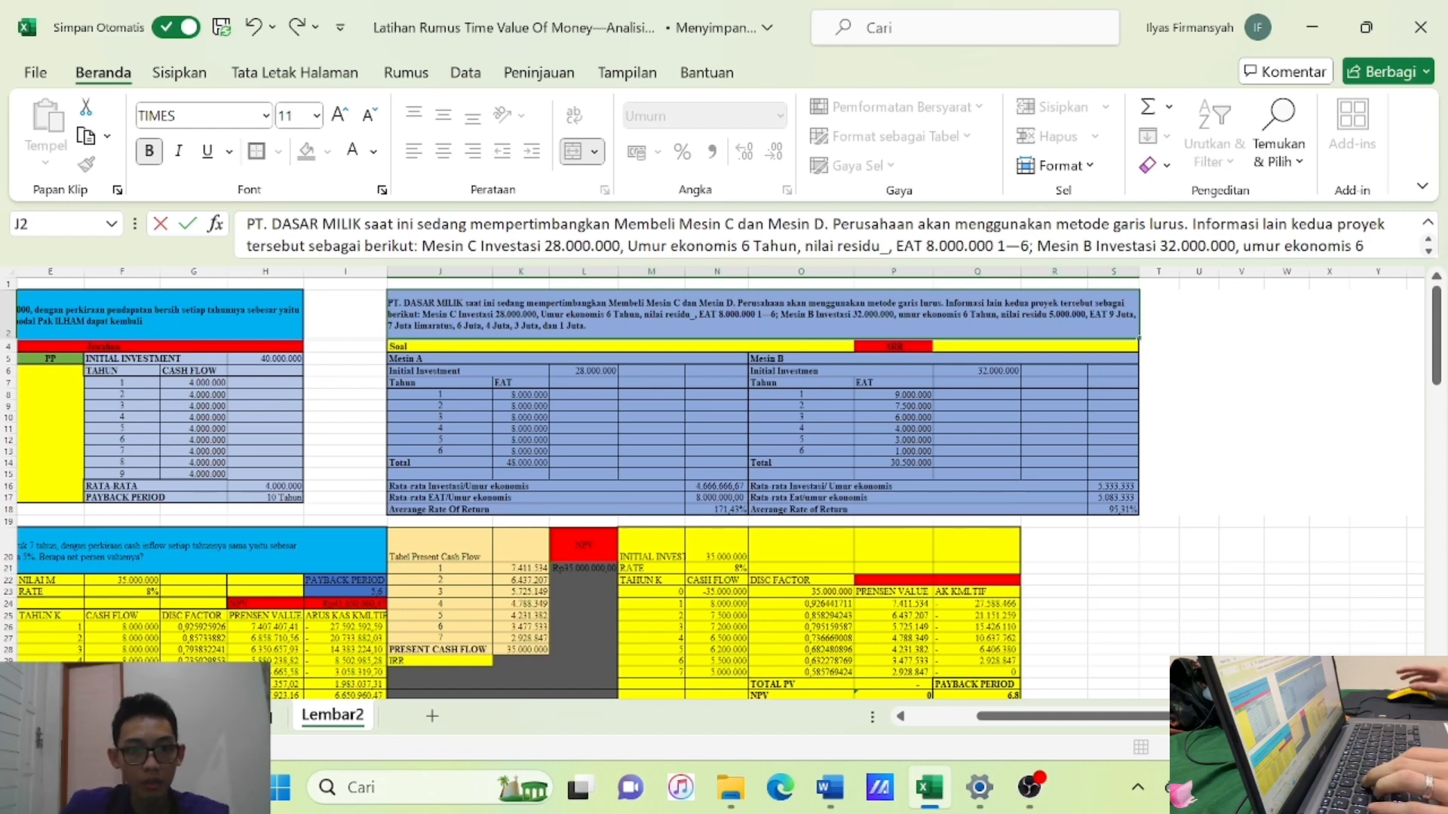
In the J2 problem text, set Mesin C's investment to 38.000.000 and its EAT to 9.000.000.
key("BackSpace")
key("BackSpace")
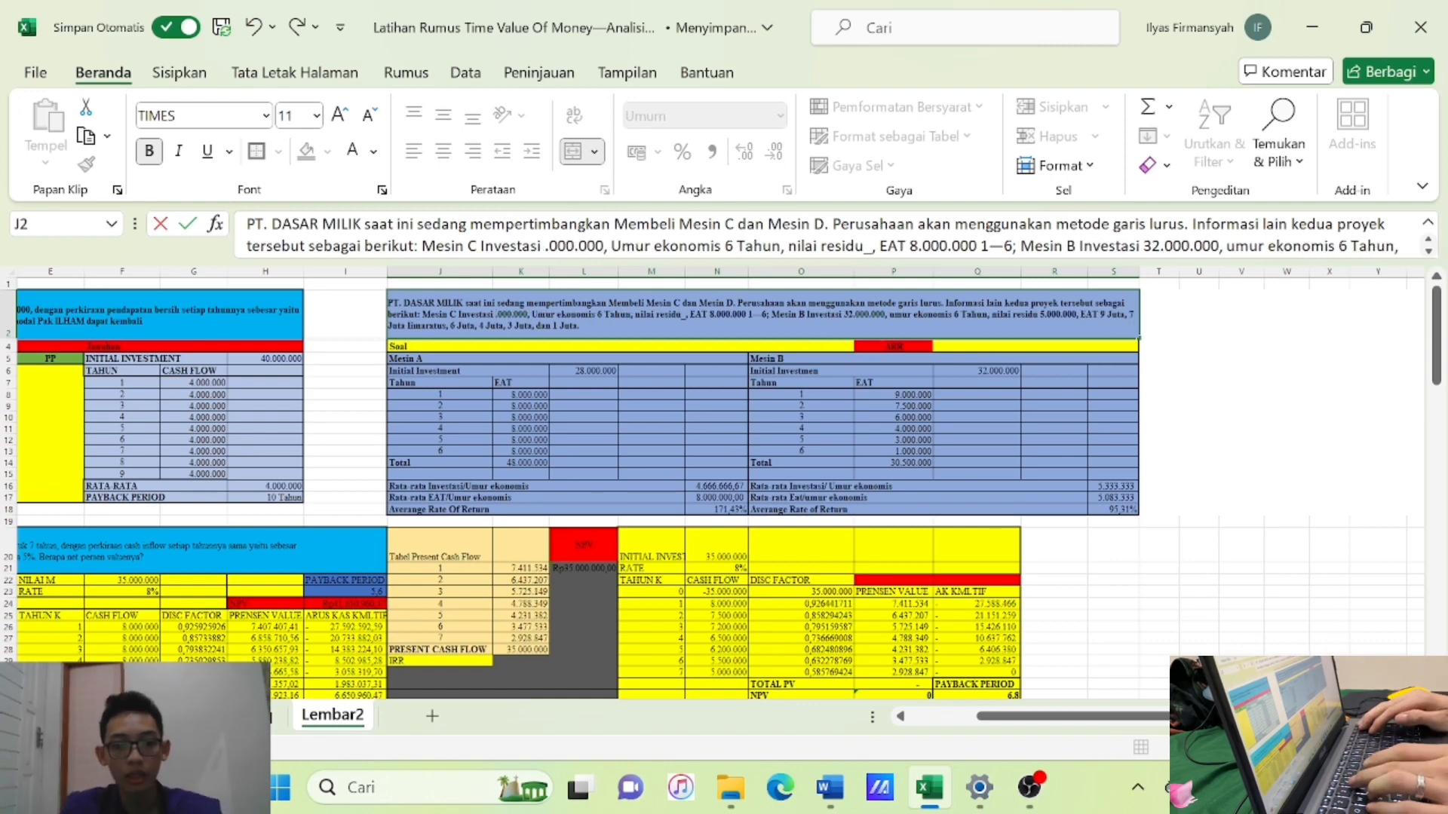
type("38")
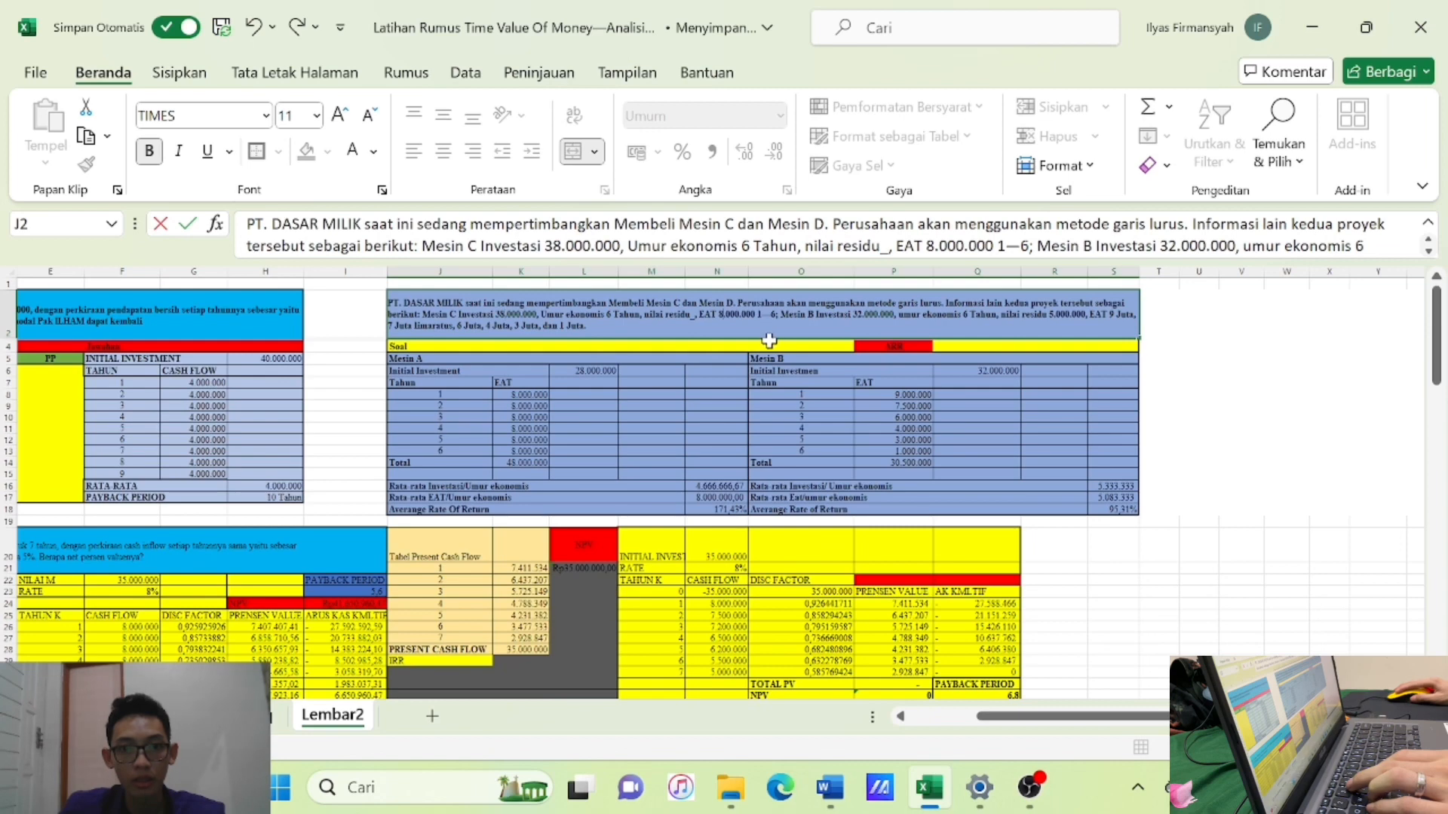
key("BackSpace")
type("9")
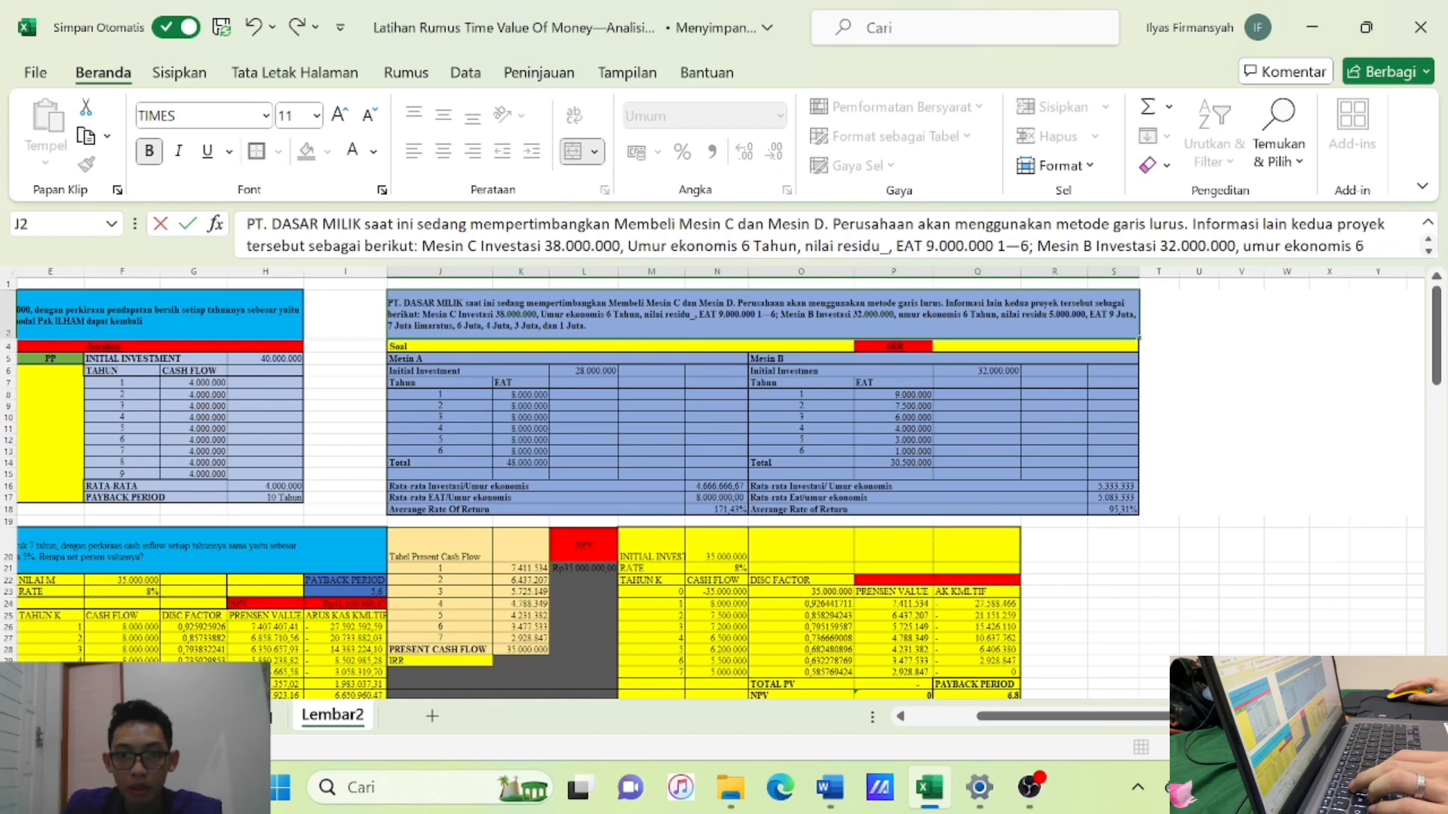
Set Mesin B's investment in the J2 problem text to 45.000.000.
key("BackSpace")
key("BackSpace")
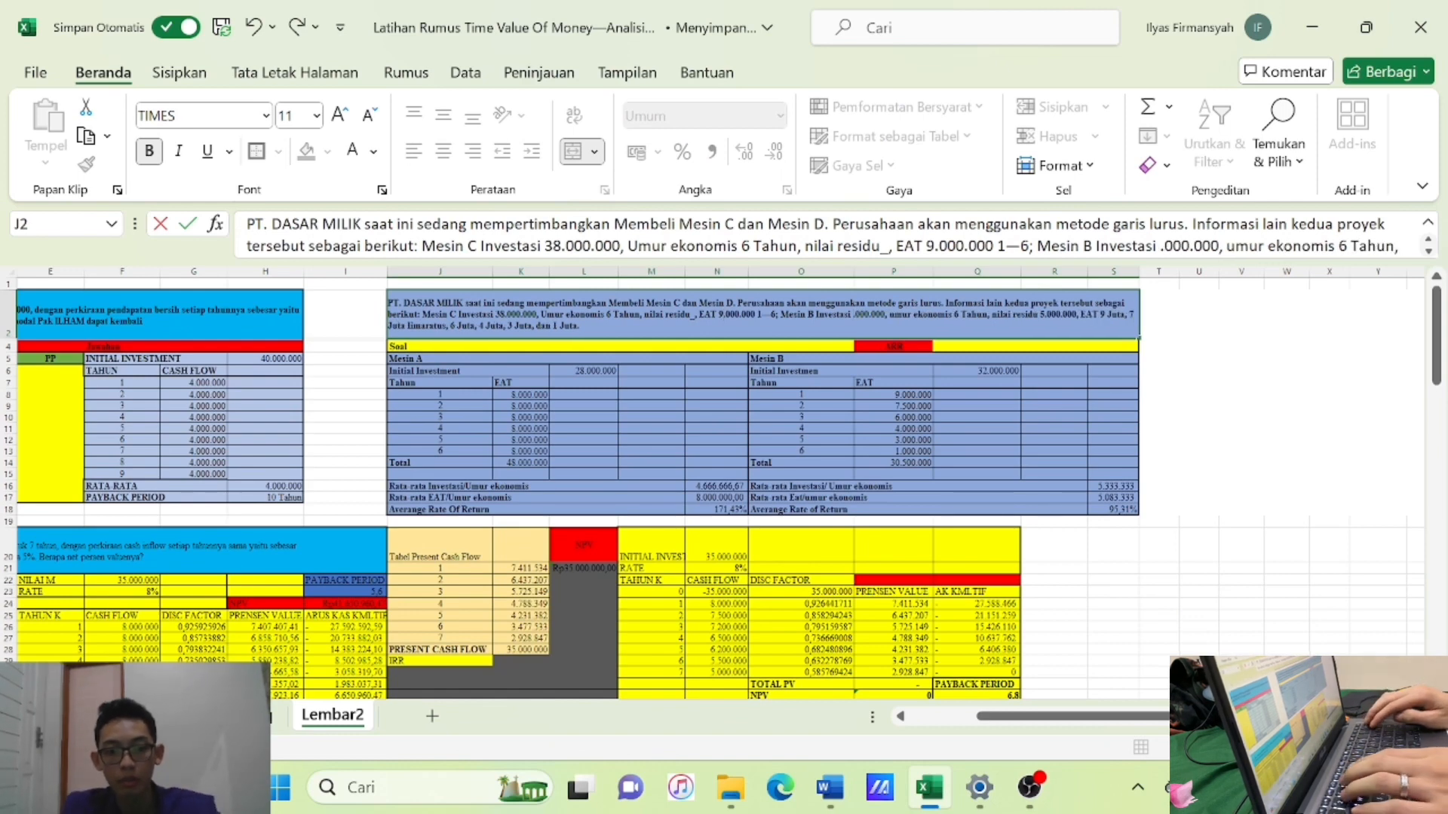
type("45")
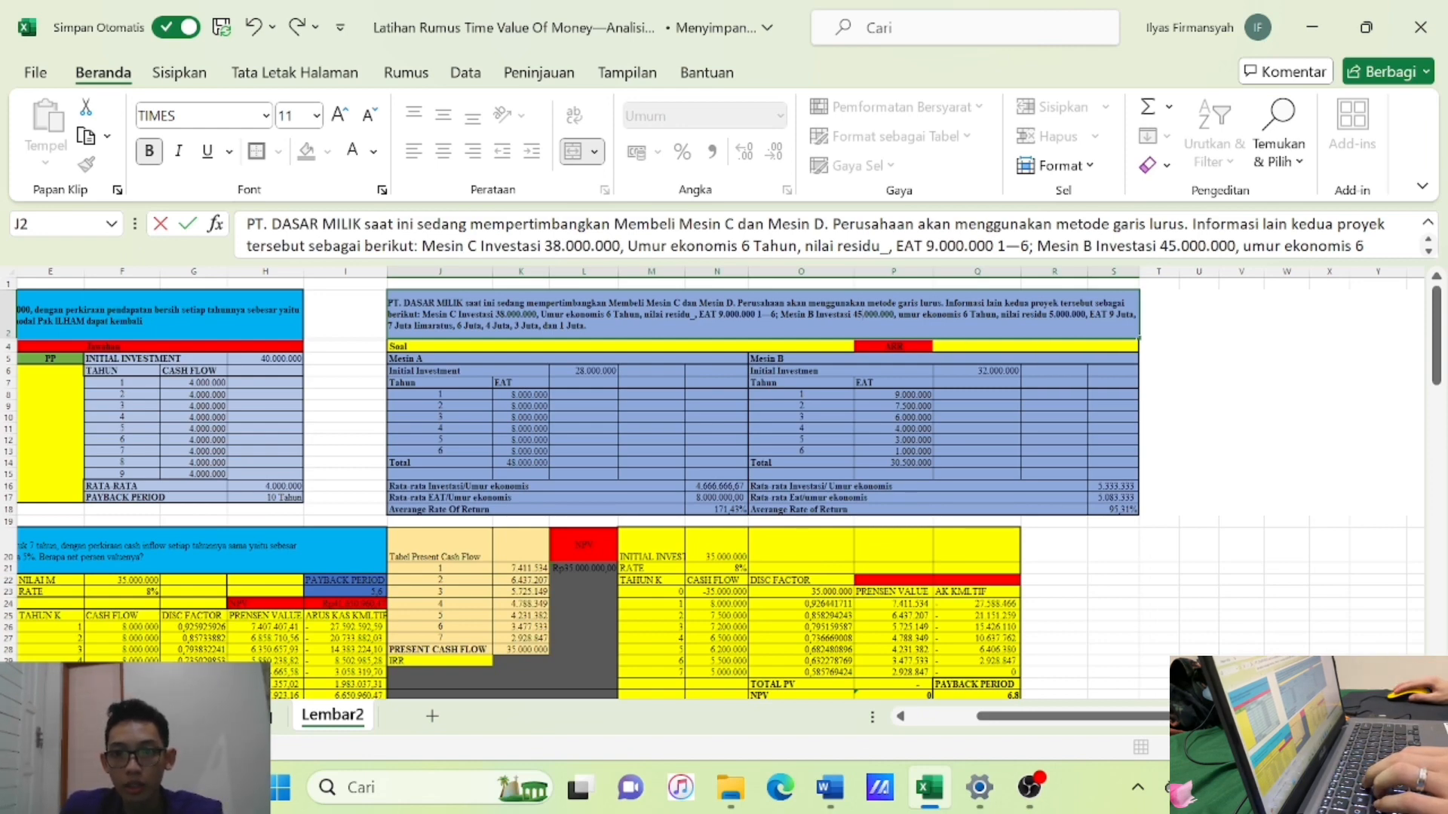
Set the second machine's first three EAT figures in the J2 problem text to 10 Juta, 9 Juta and 8 Juta.
left_click(1113, 315)
key("BackSpace")
type("10")
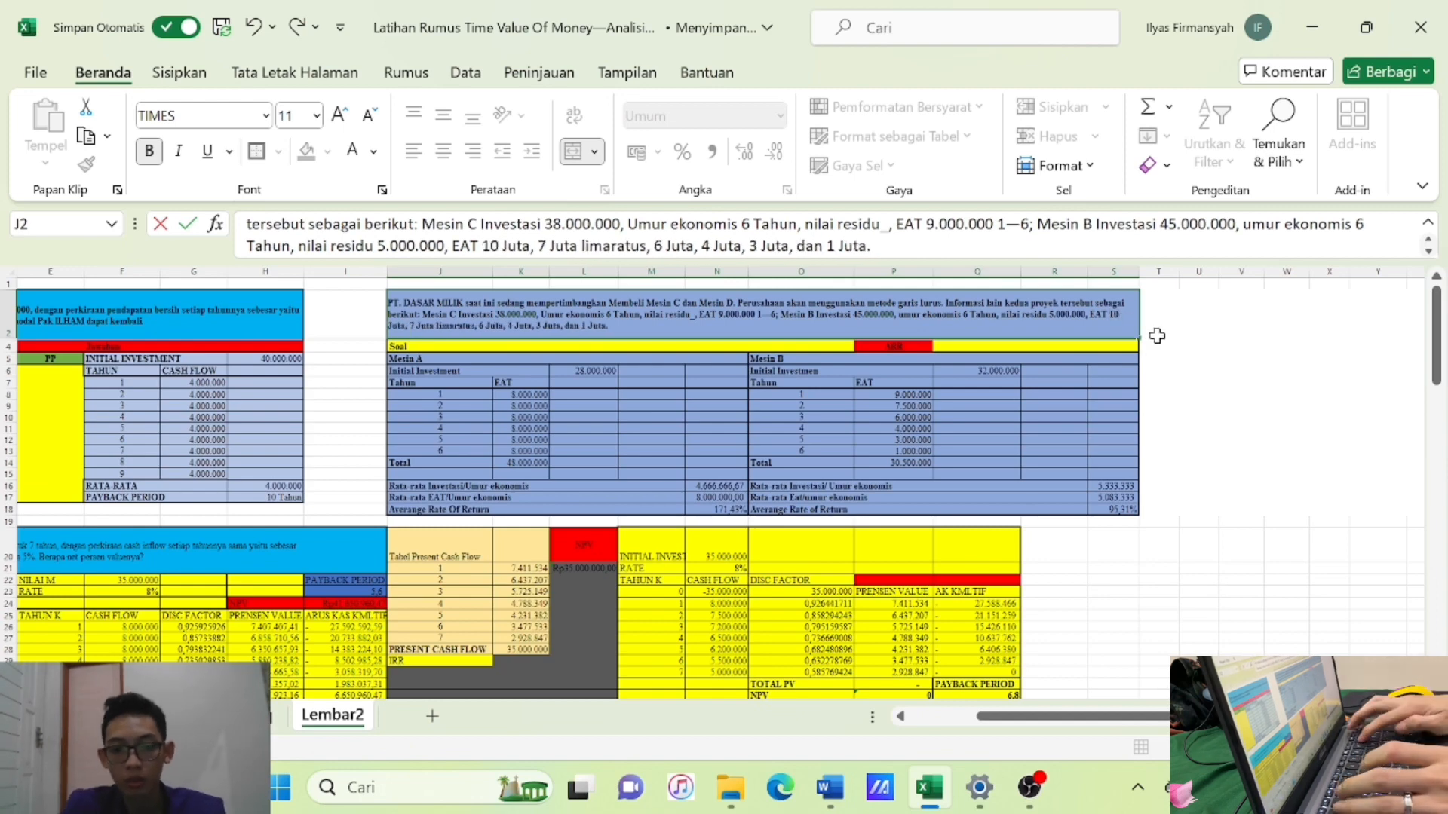
key("BackSpace")
type("9")
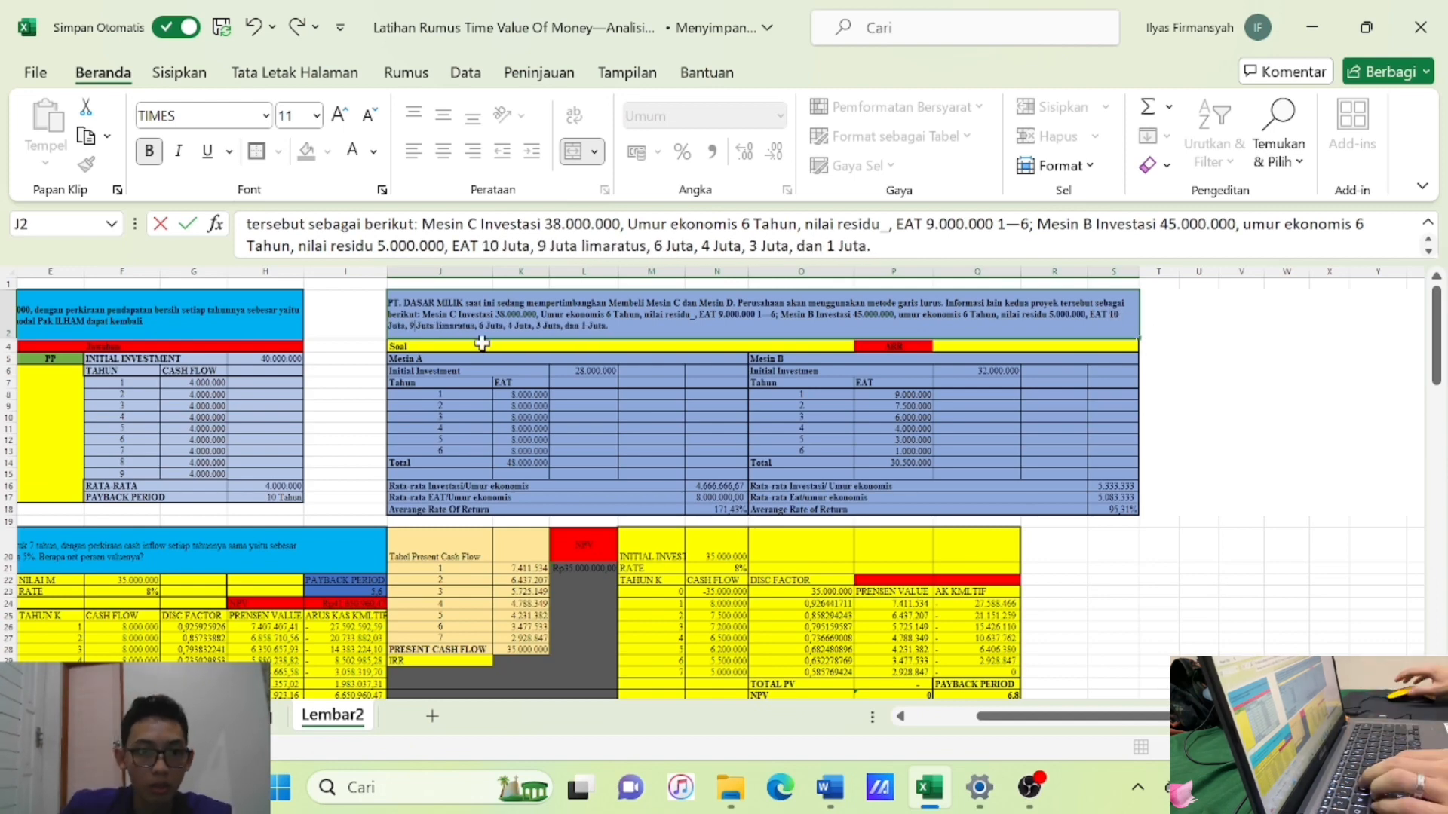
key("BackSpace")
type("8")
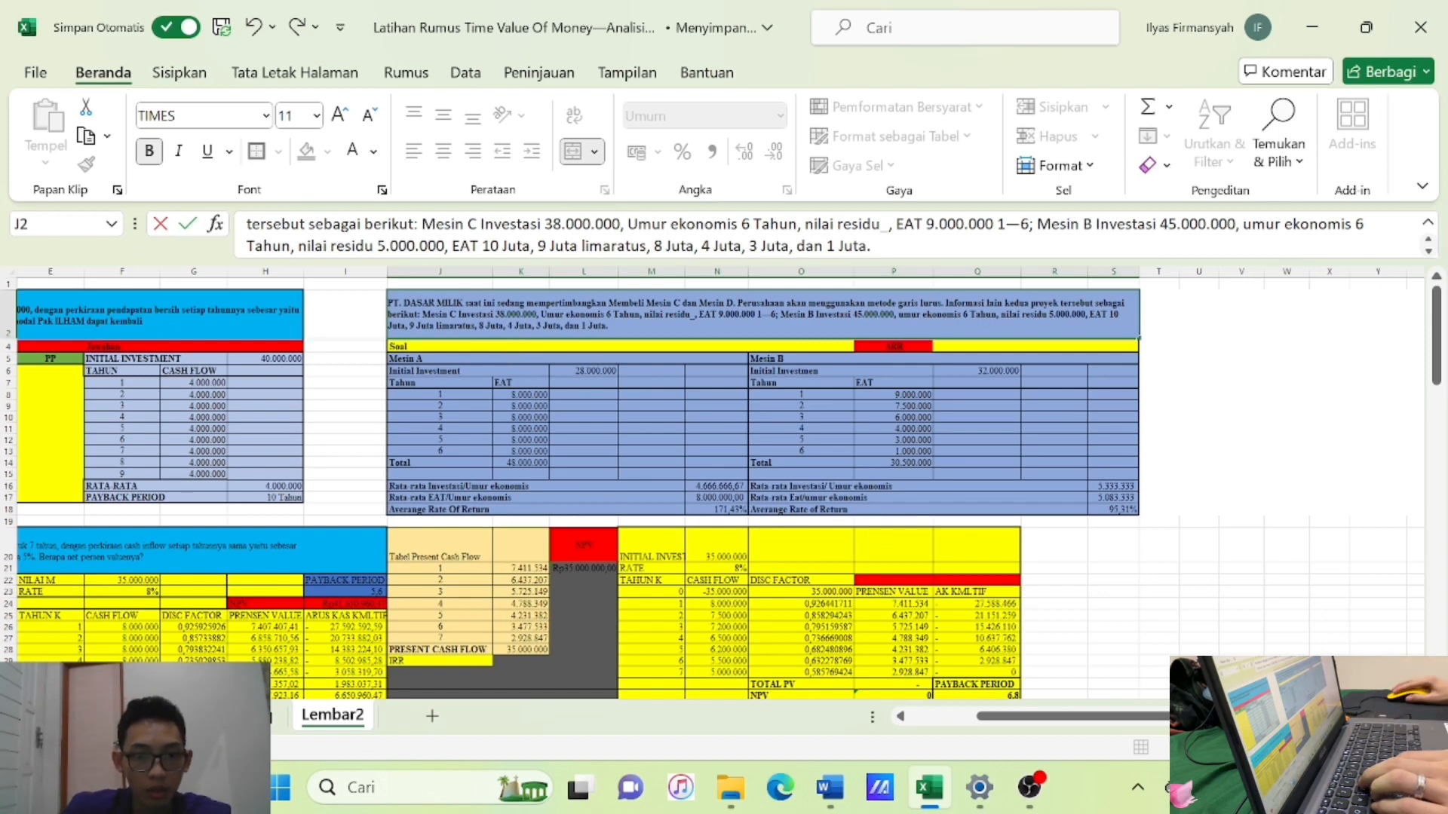
Set the second machine's last three EAT figures in the J2 problem text to 5 Juta, 4 Juta and 2 Juta.
key("BackSpace")
type("5")
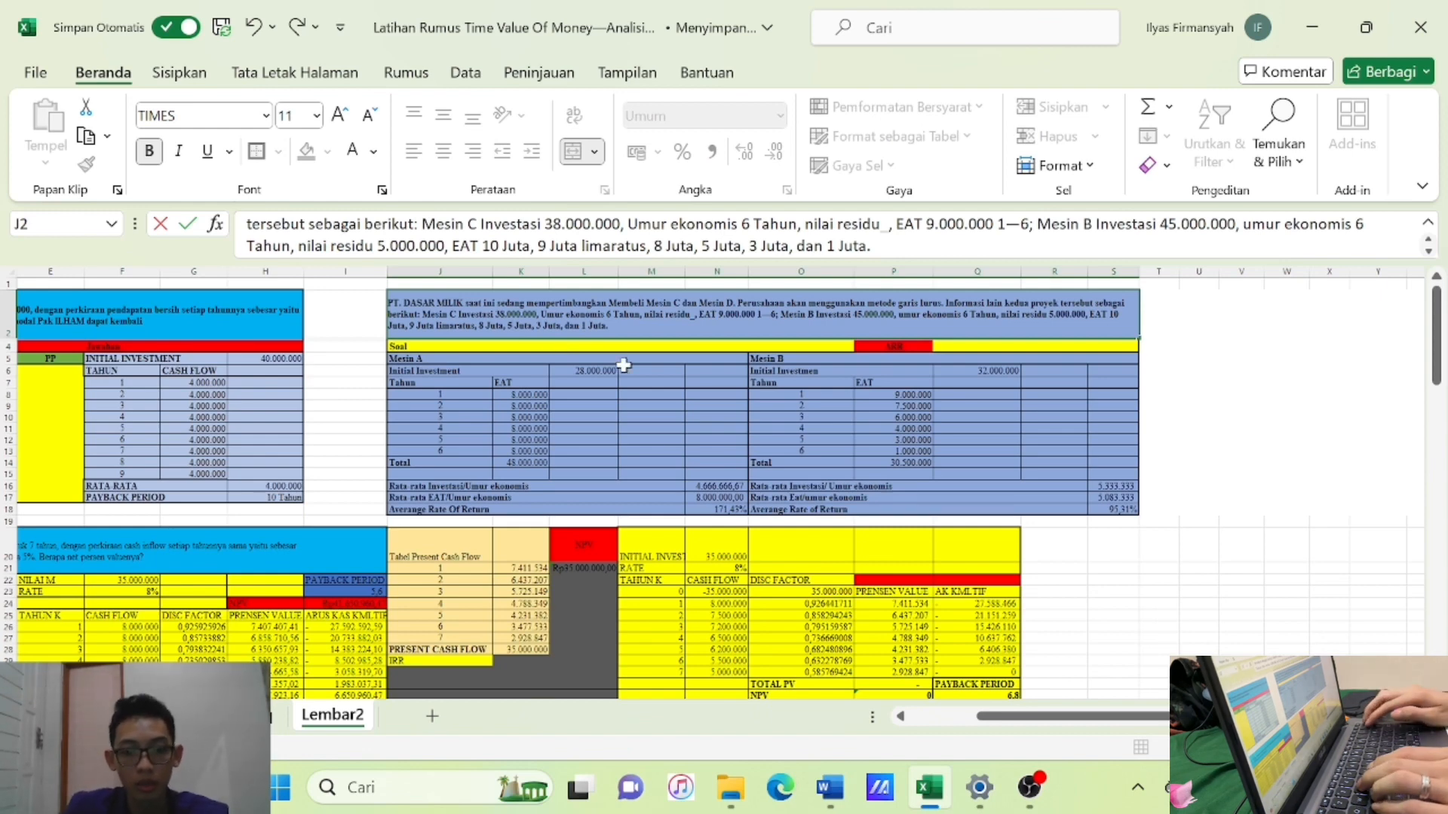
key("BackSpace")
type("4")
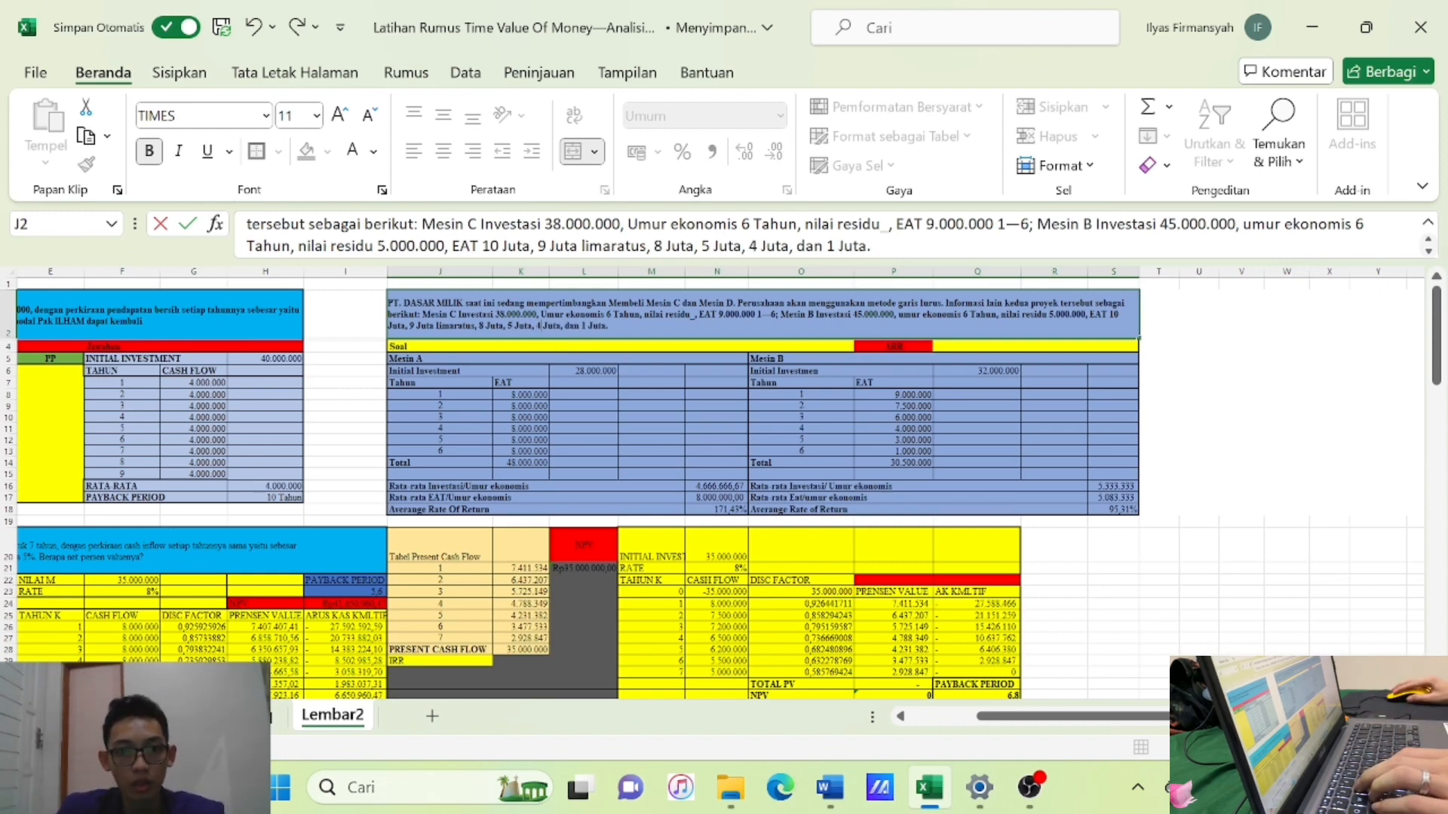
key("BackSpace")
type("2")
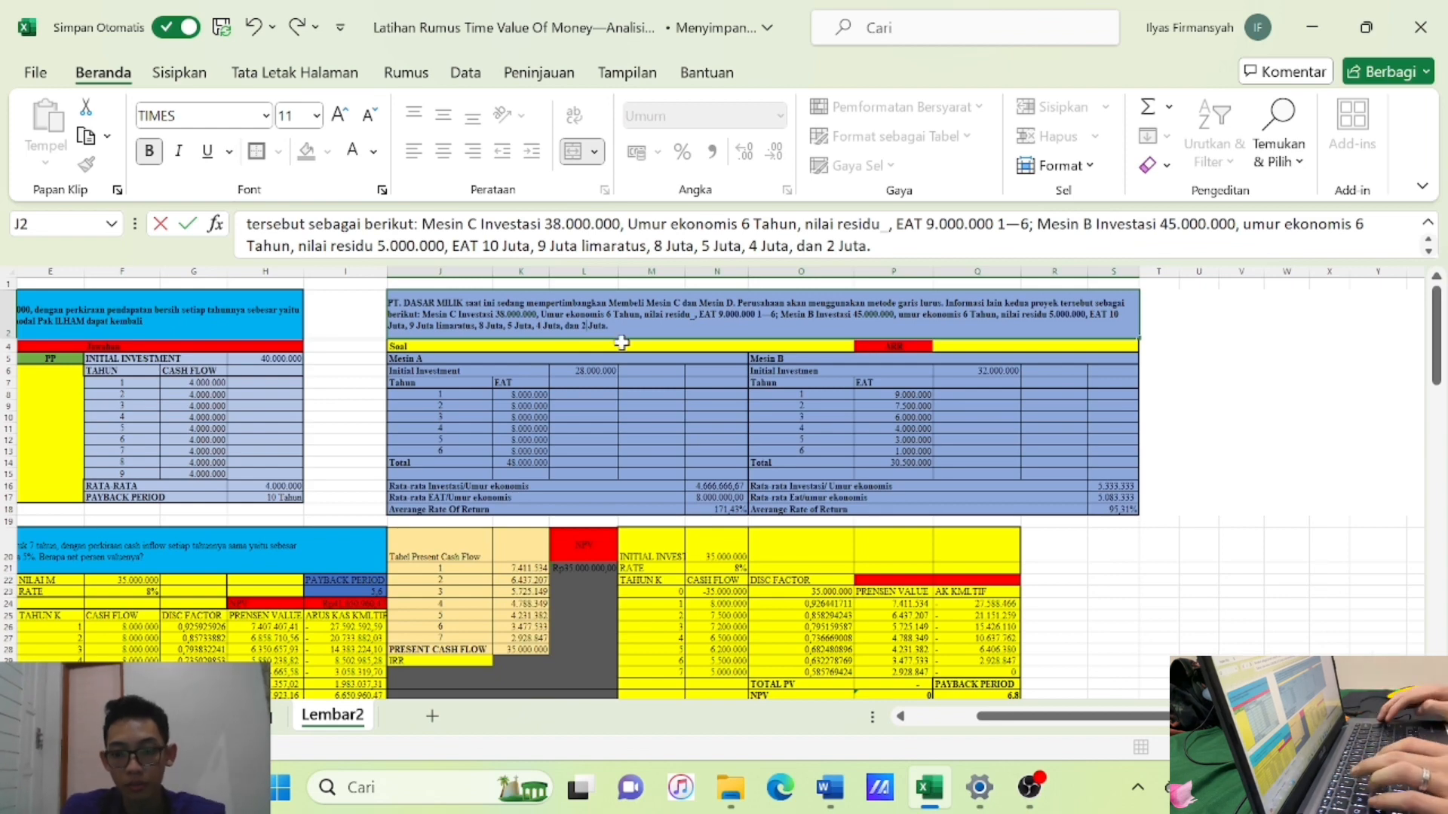
key("Return")
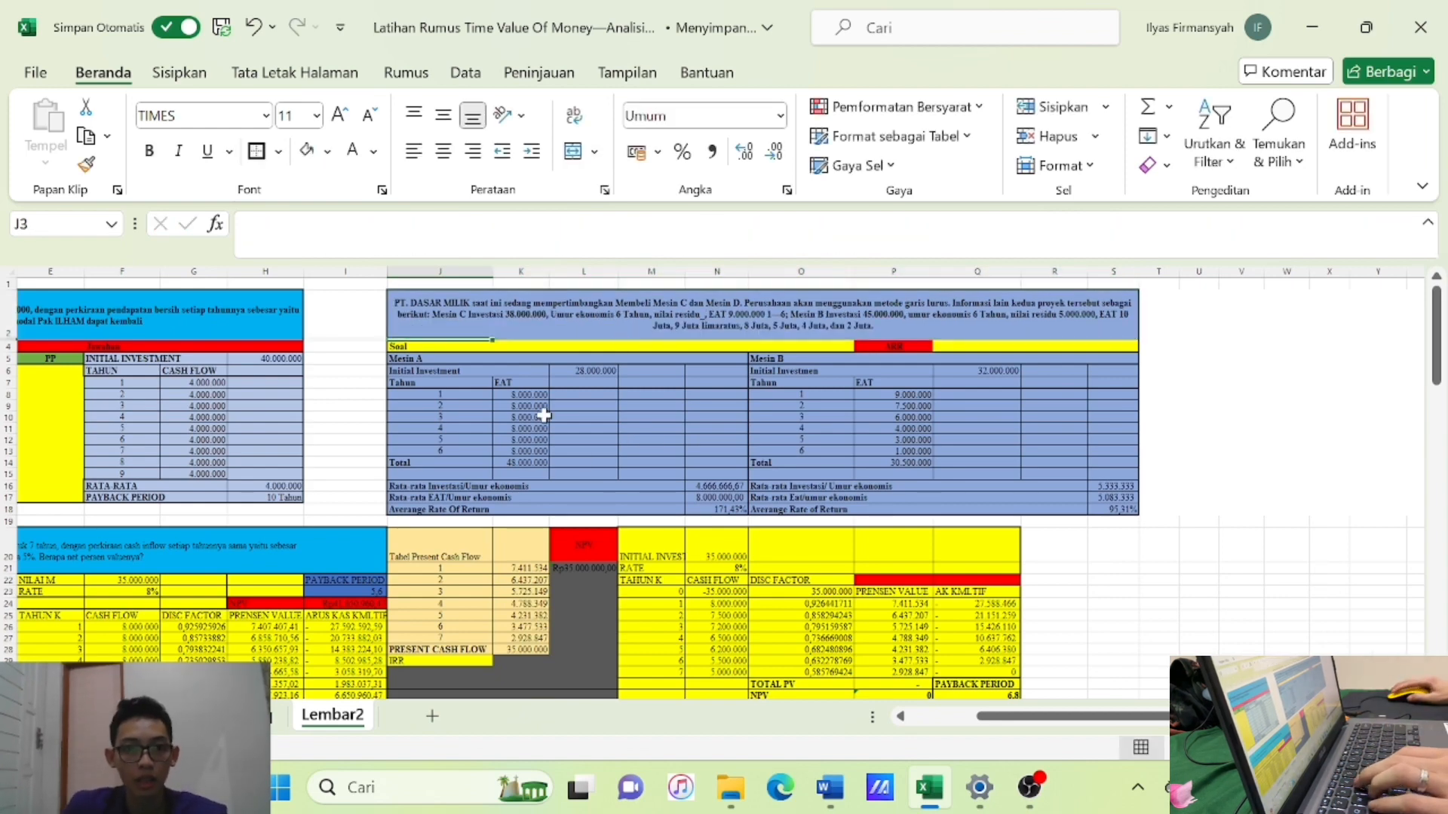
Set Mesin A's initial investment in L6 to 38.000.000.
left_click(586, 371)
type("28000000")
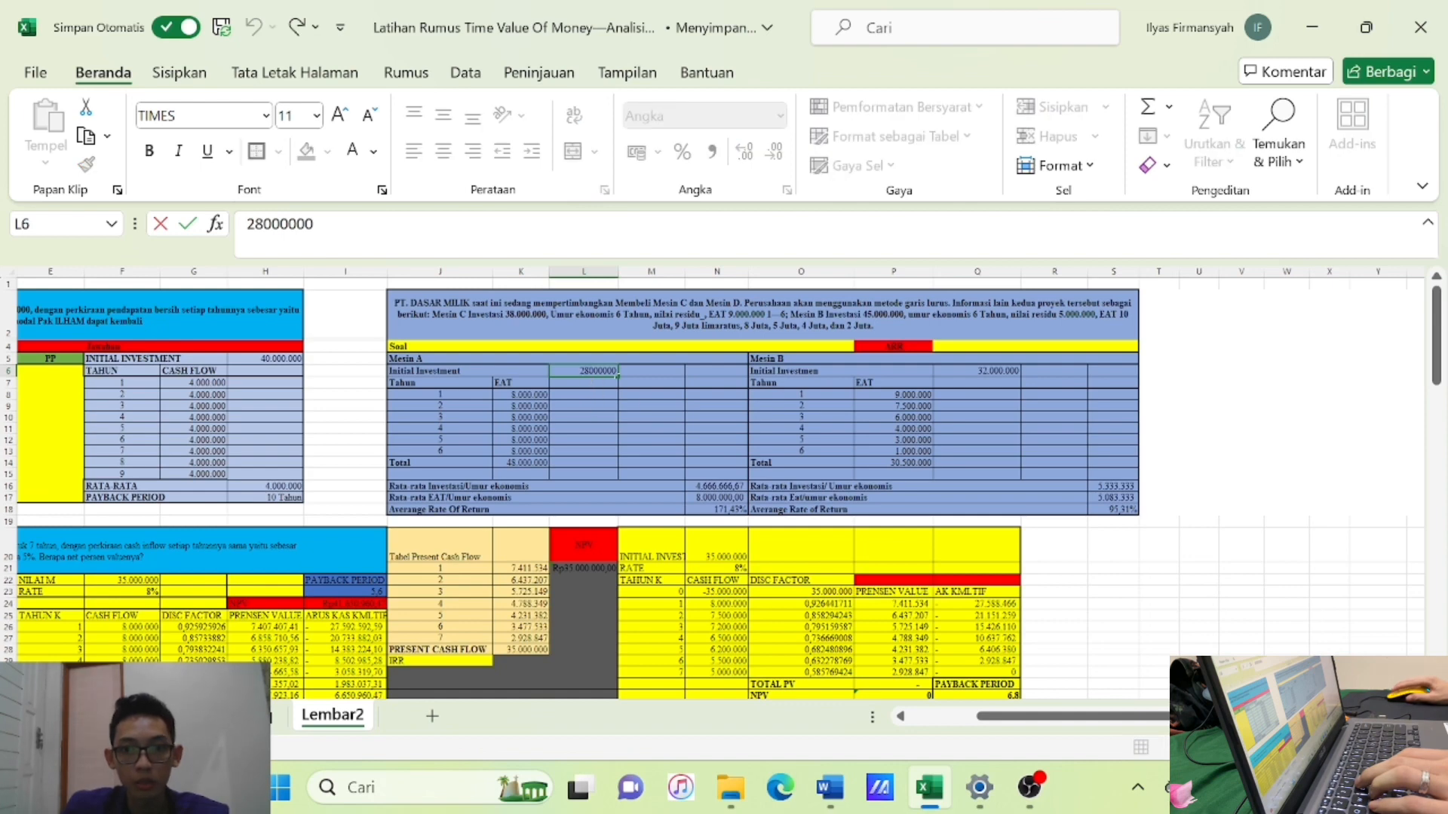
key("Left")
key("Left")
key("Left")
key("Left")
key("Left")
key("Left")
key("BackSpace")
key("BackSpace")
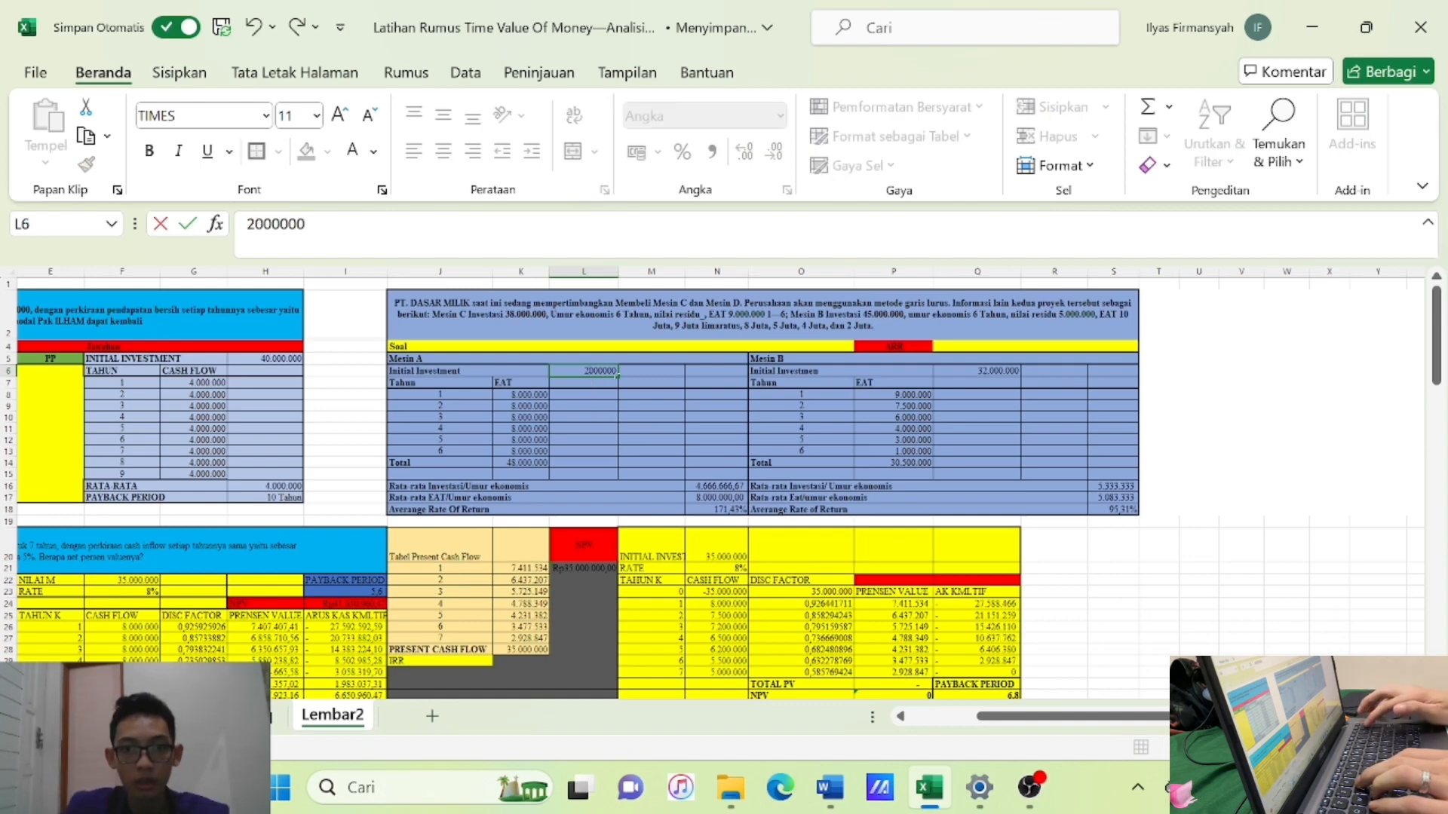
type("38")
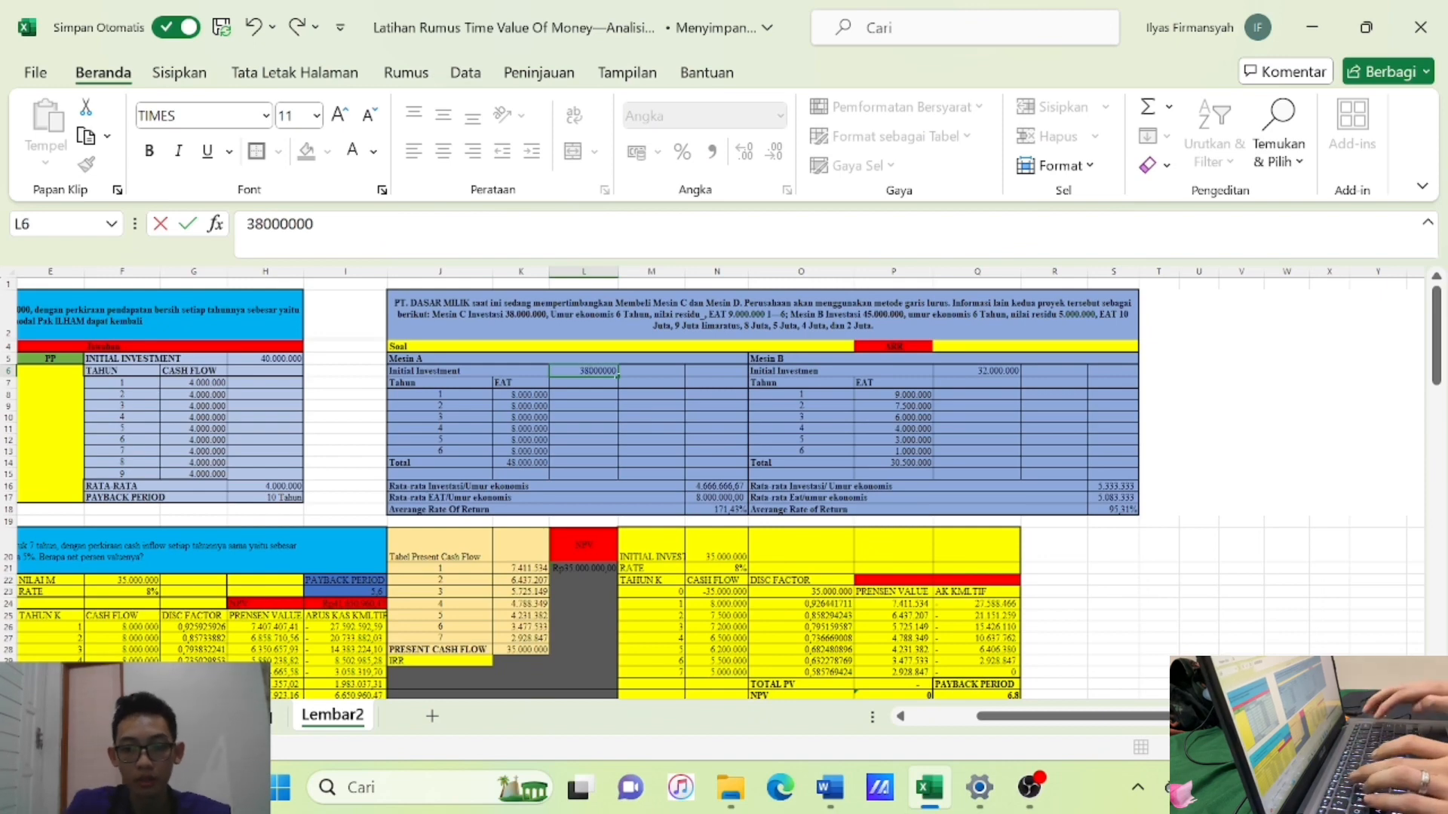
key("Return")
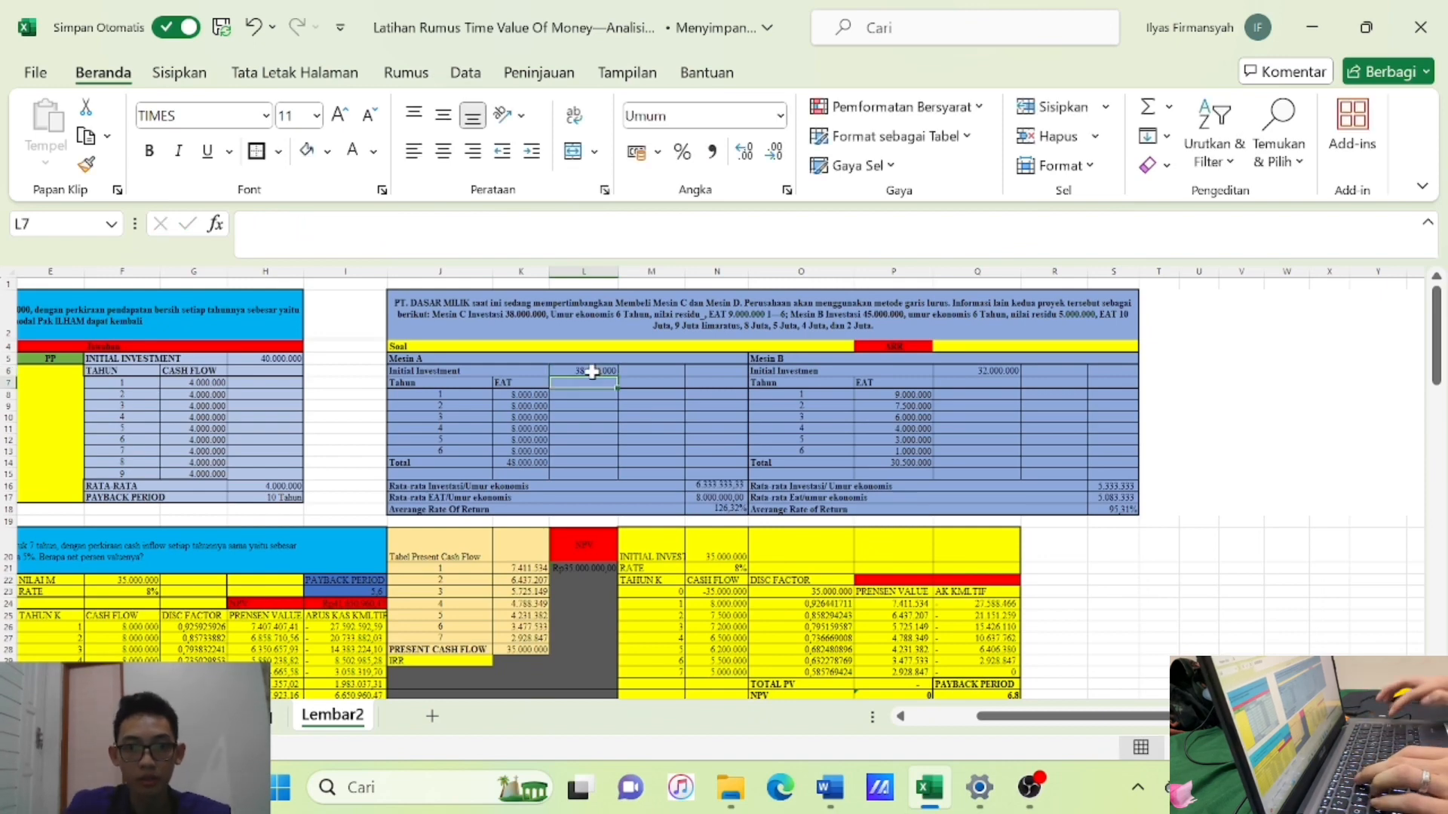
Set Mesin A's year 1 EAT to 9.000.000 and fill it down through year 6.
double_click(521, 396)
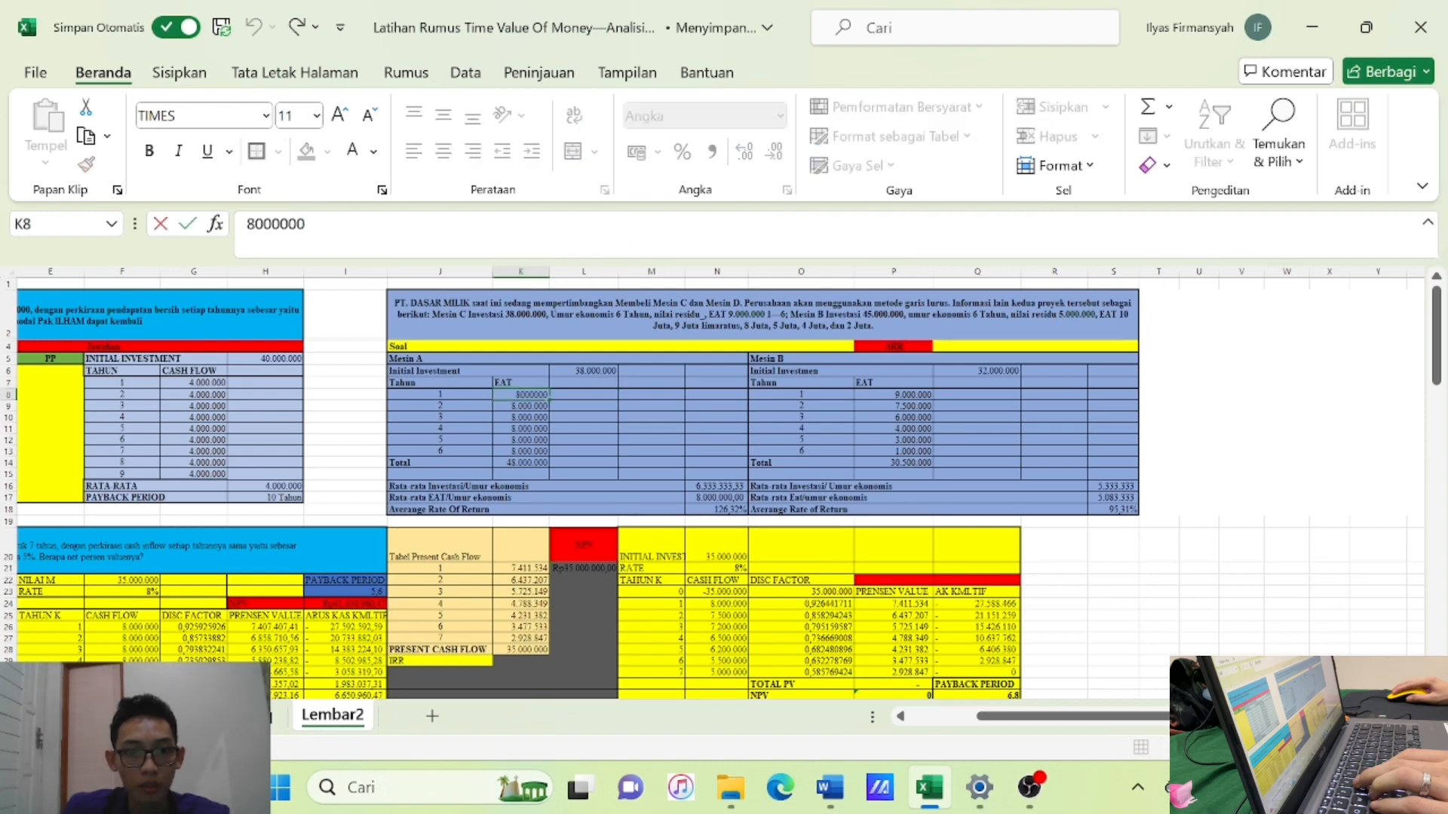
key("BackSpace")
type("9")
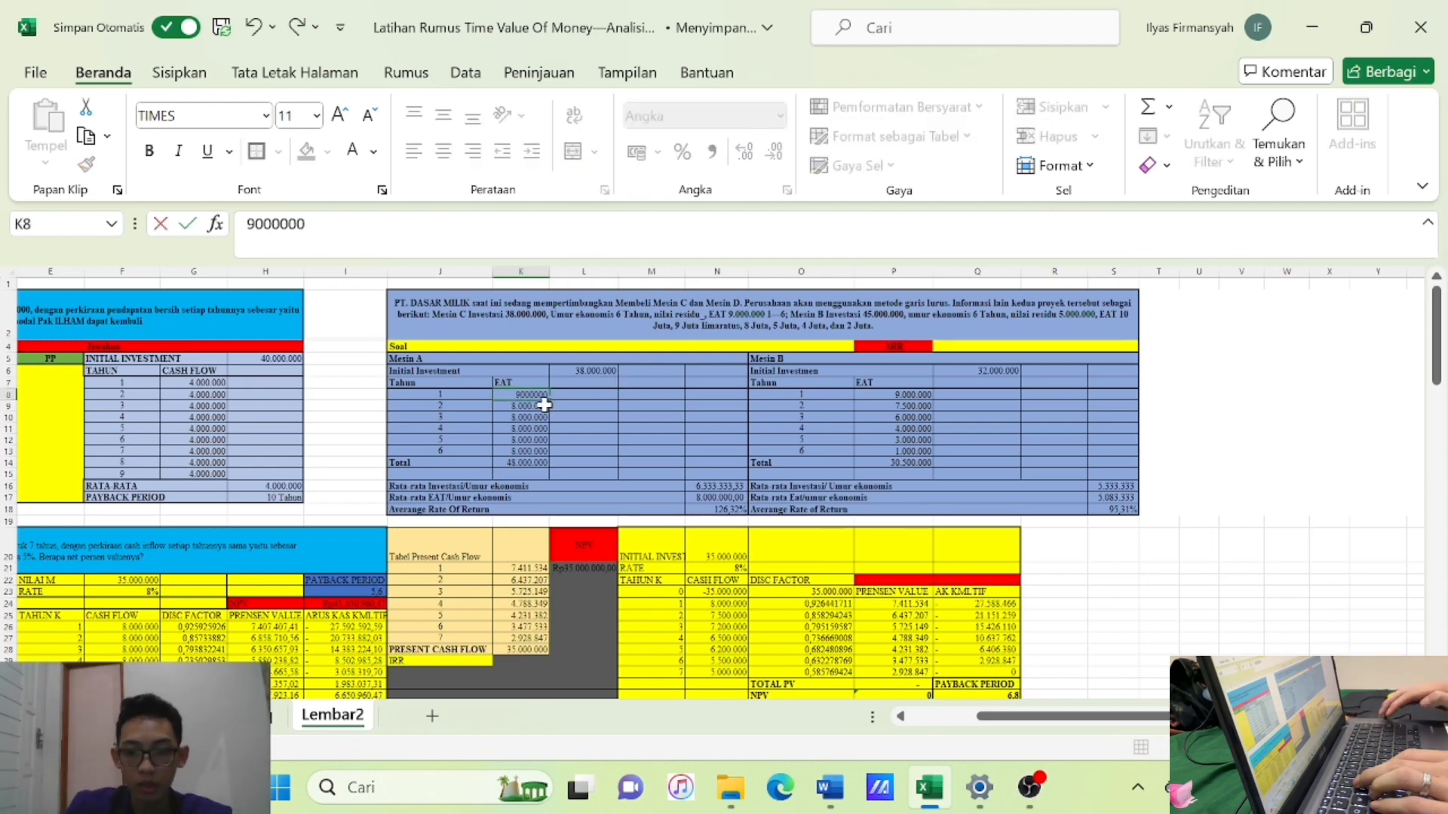
key("Return")
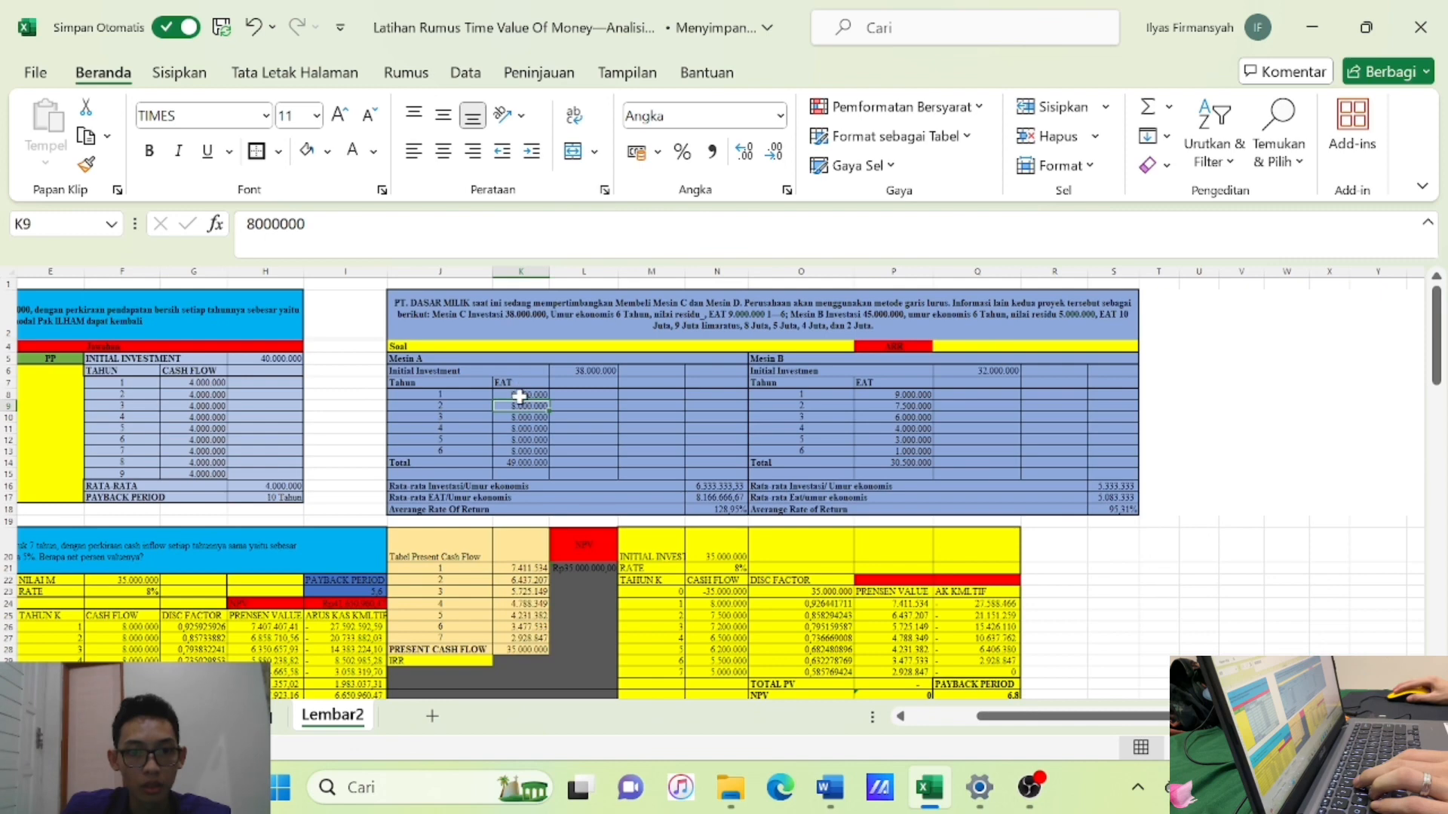
left_click(520, 396)
left_click_drag(549, 400, 550, 456)
left_click(718, 521)
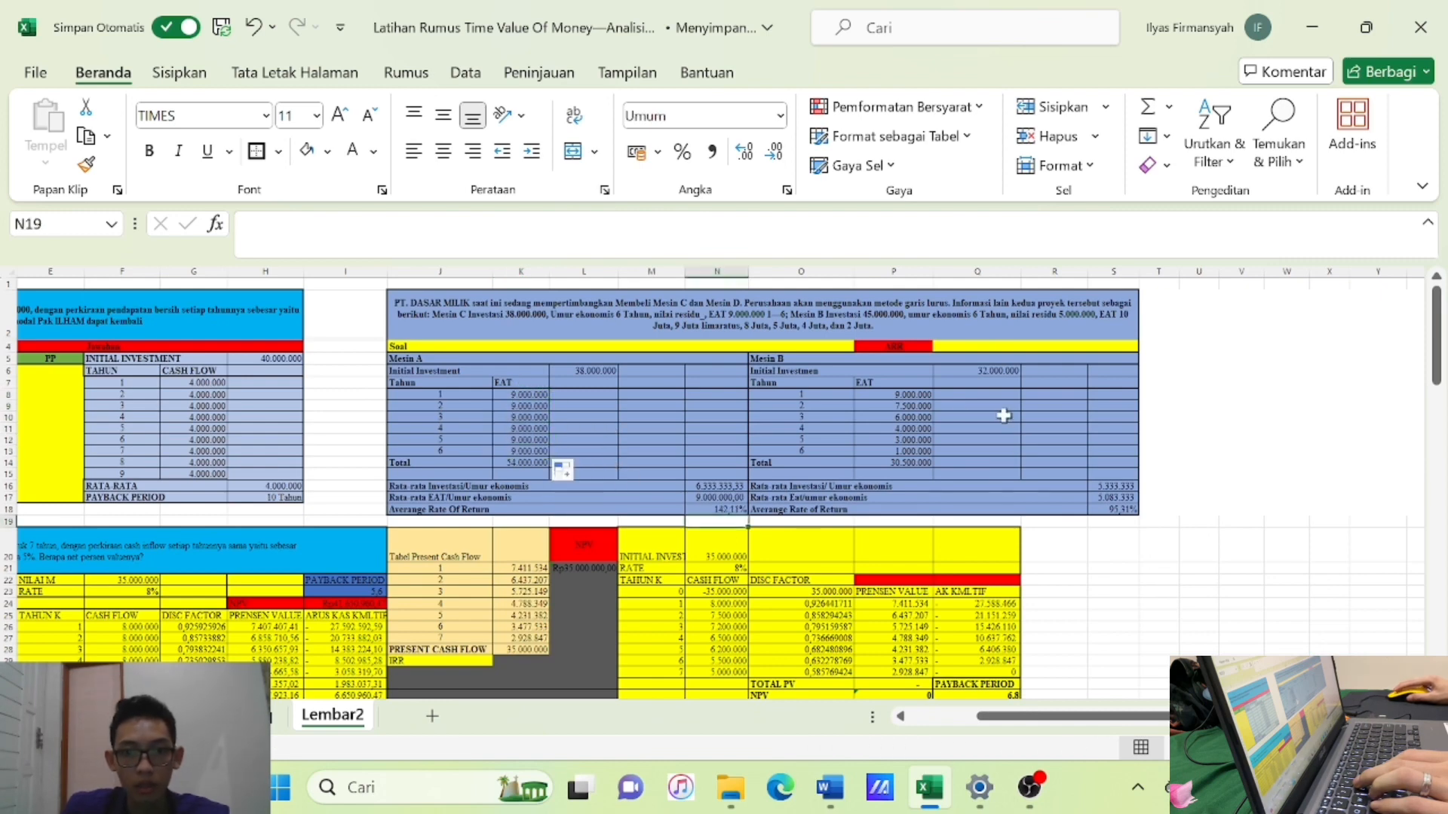
Set Mesin B's year 1 EAT in P8 to 10.000.000.
double_click(899, 394)
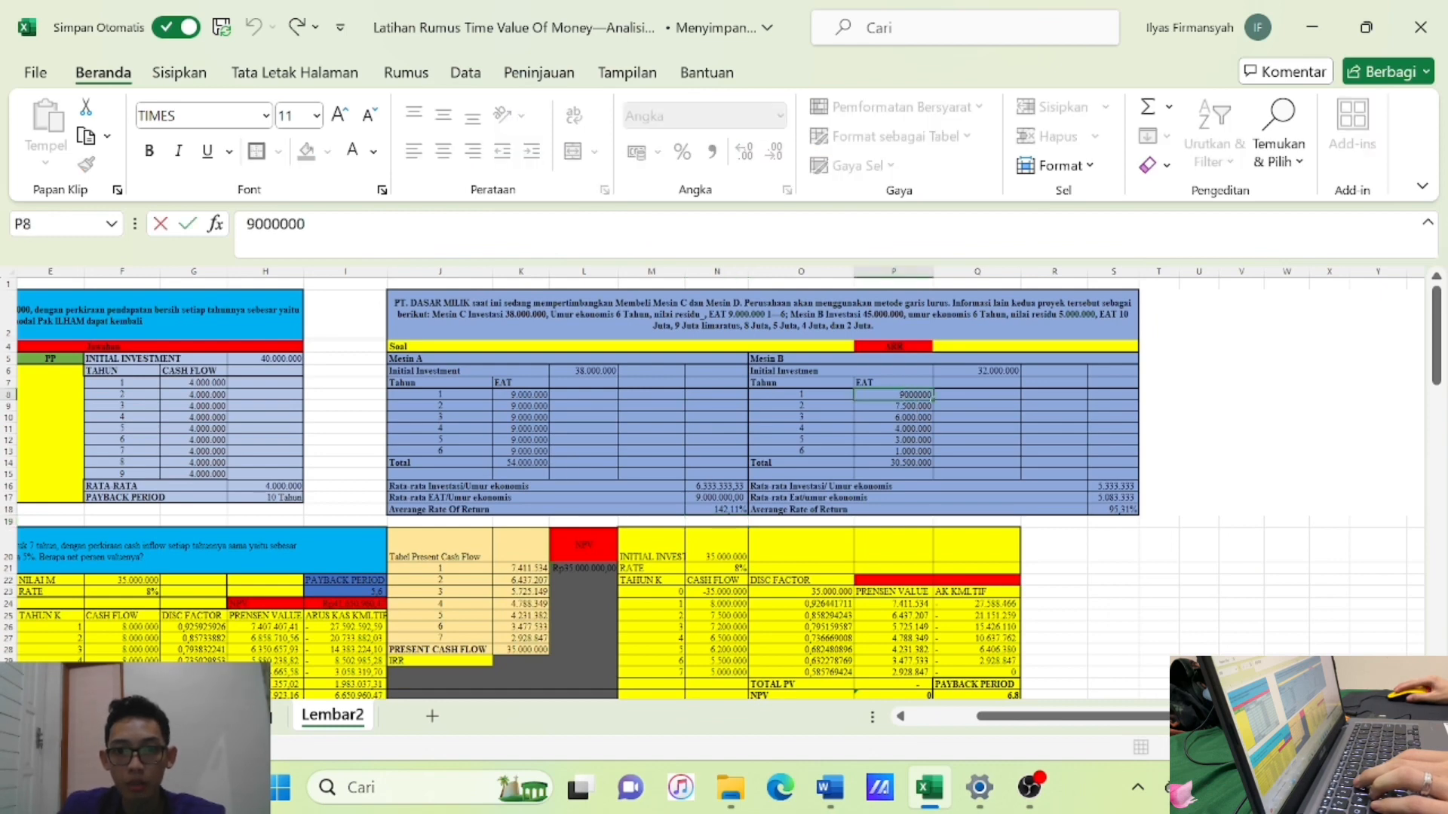
key("Home")
key("Delete")
type("10")
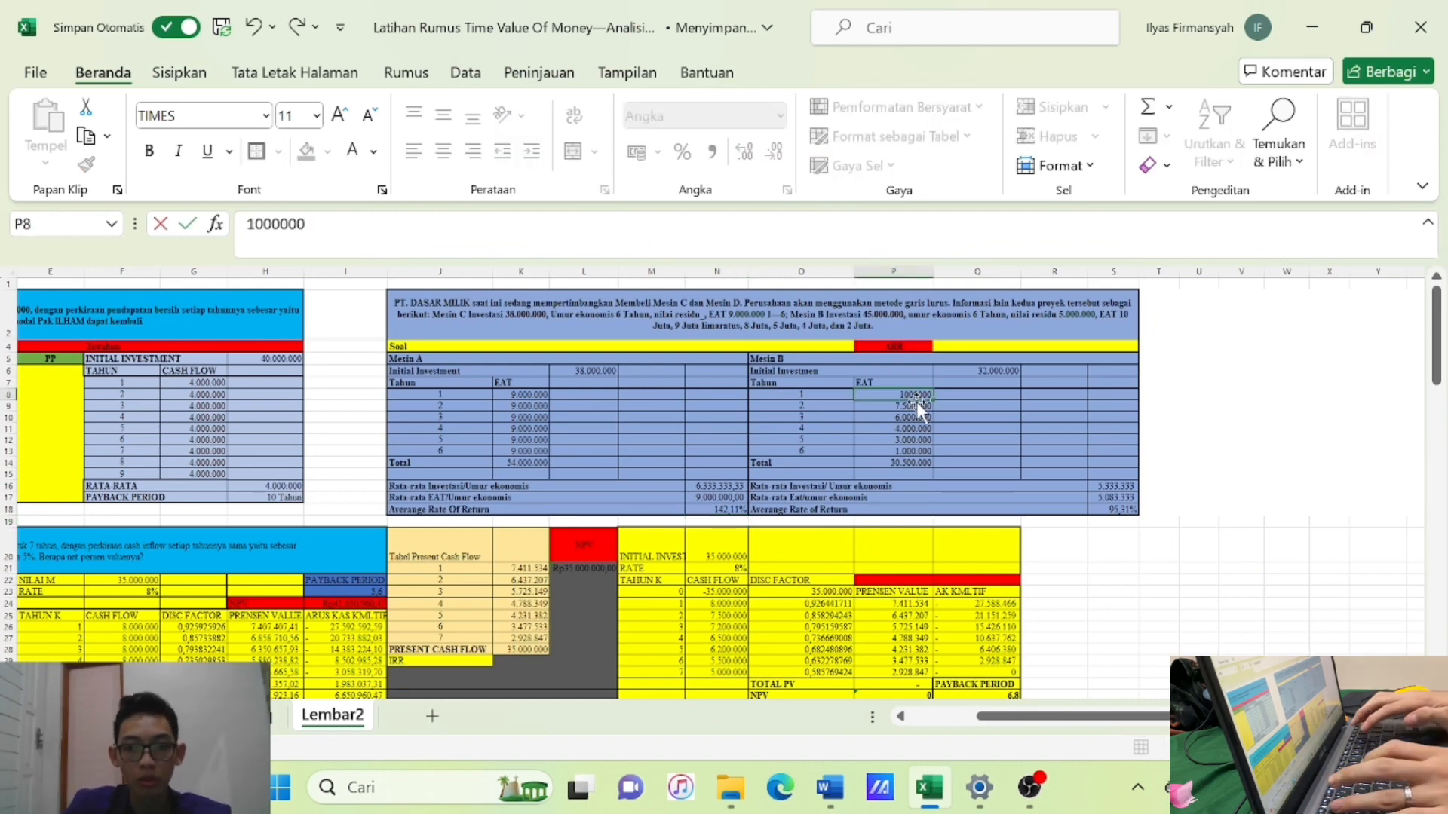
key("Return")
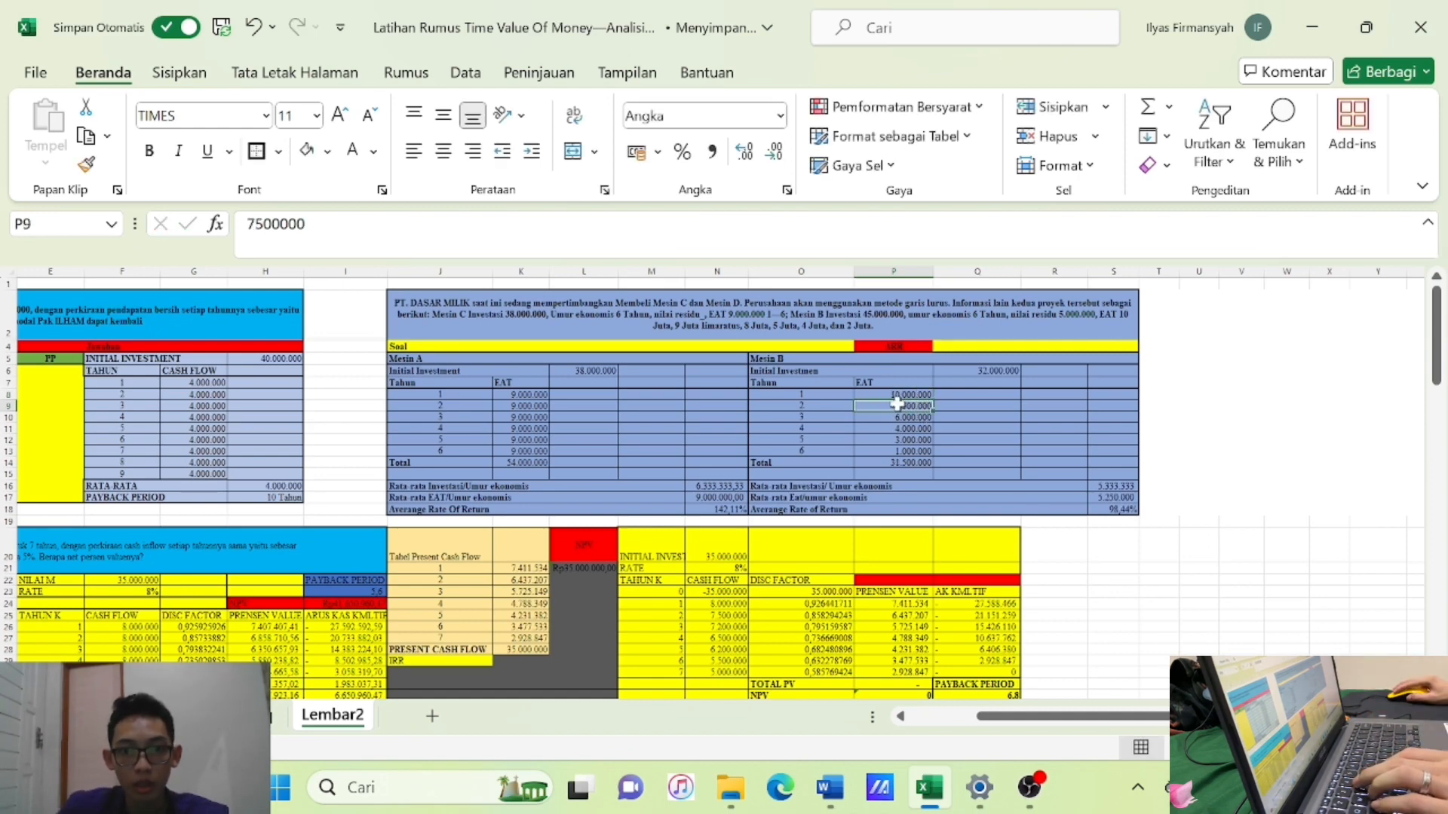
Set Mesin B's EAT to 9.500.000 for year 2 and 8.000.000 for year 3.
double_click(896, 405)
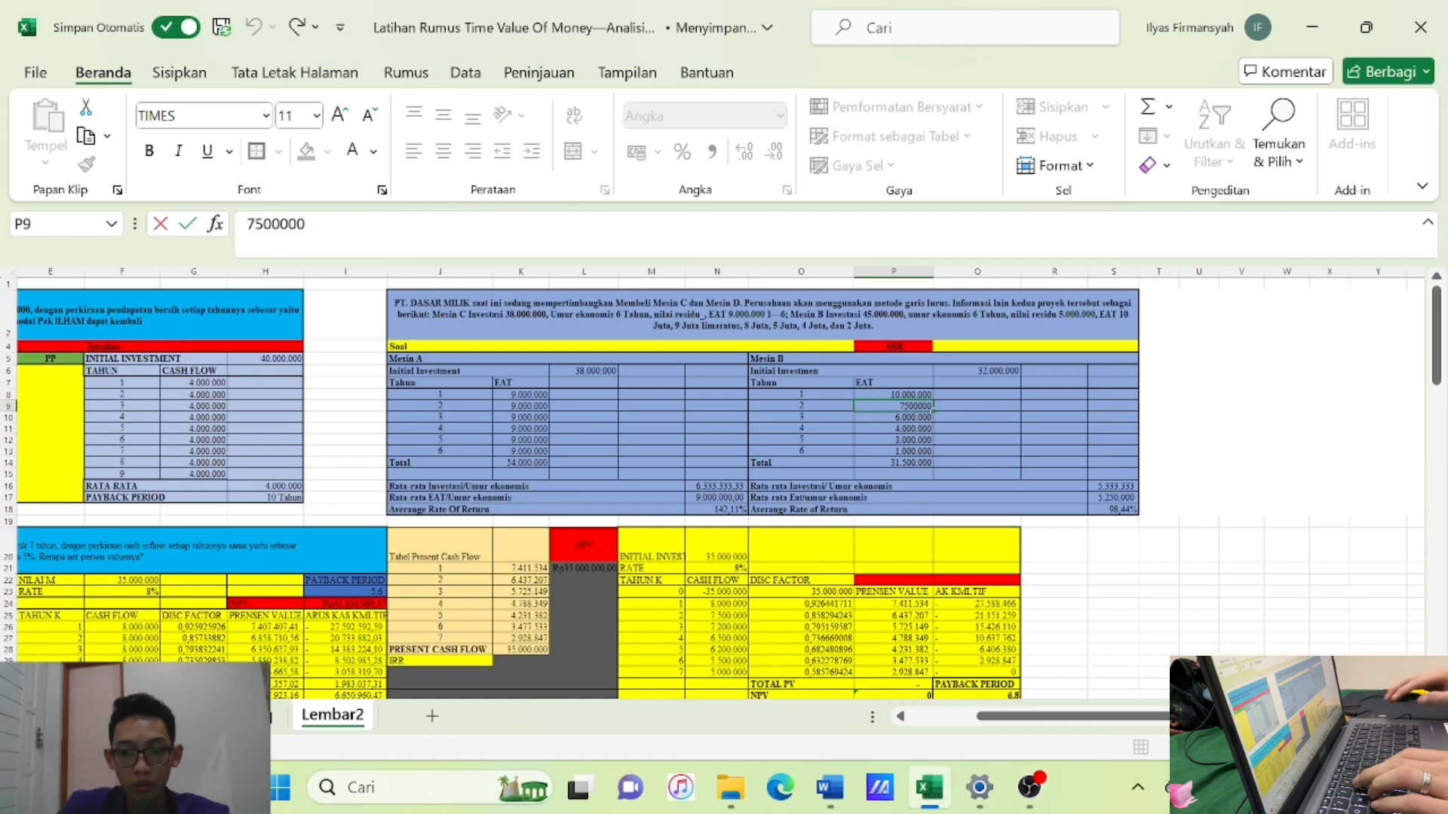
key("BackSpace")
type("9")
key("Return")
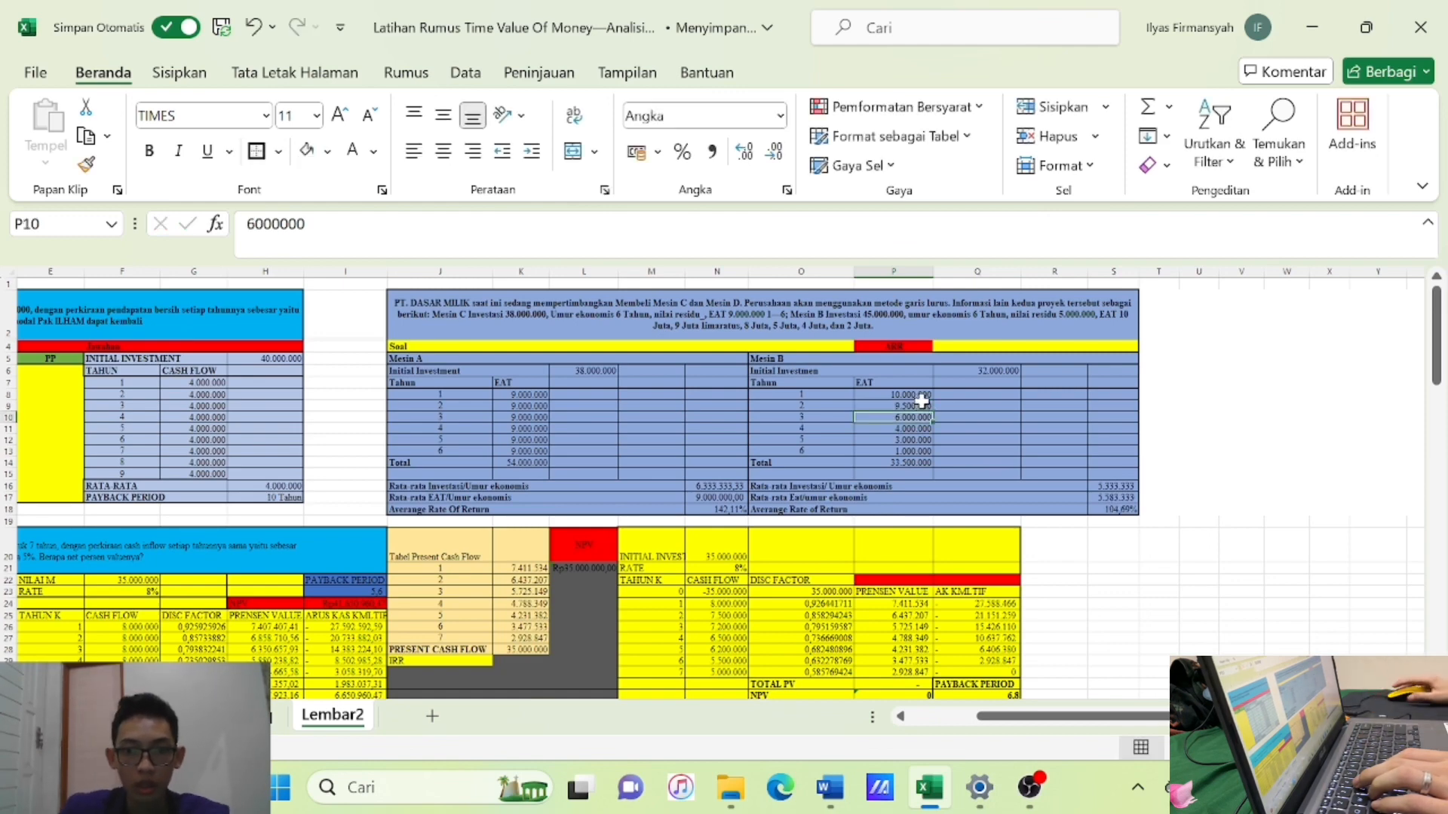
double_click(898, 414)
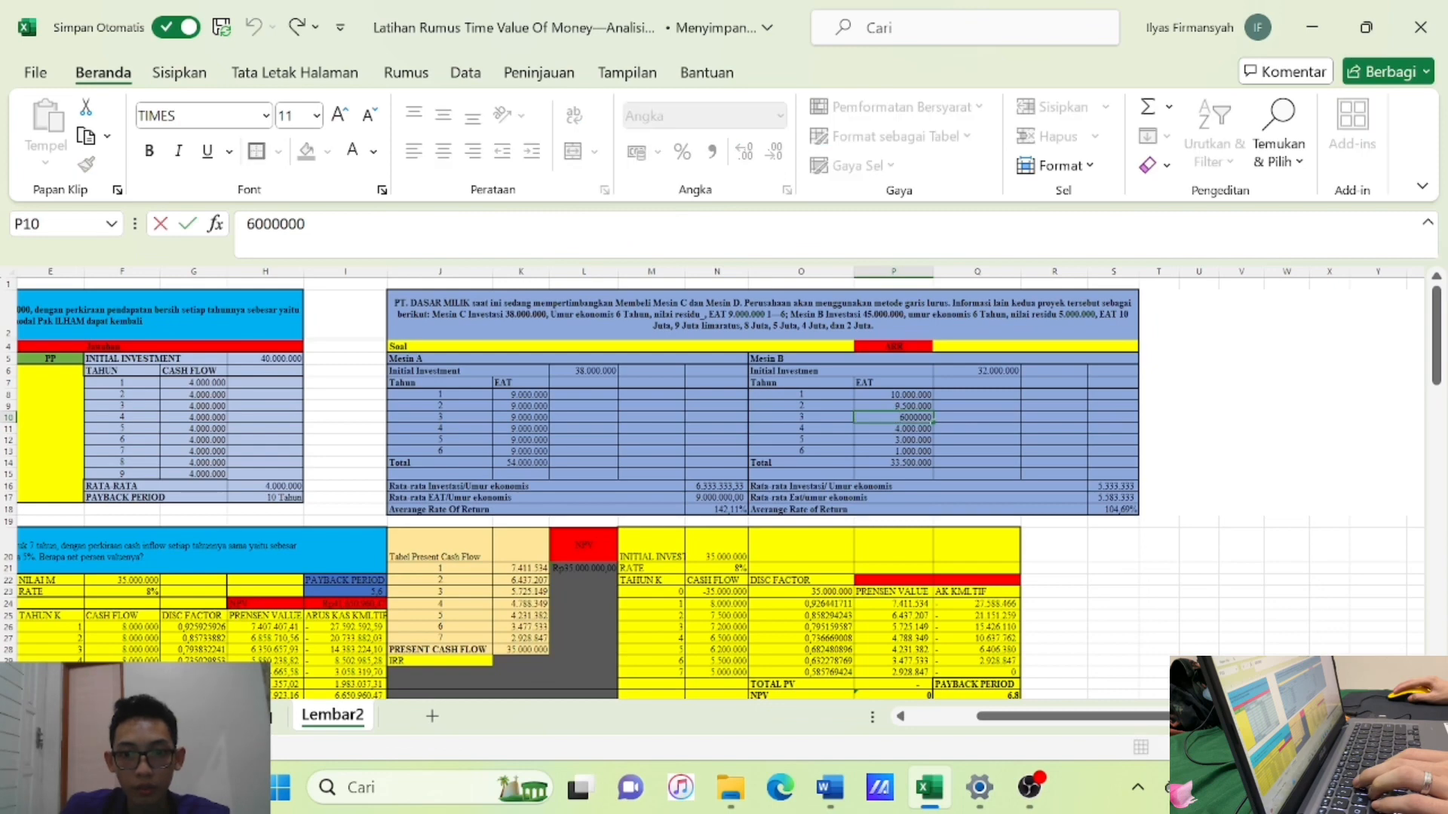
type("8")
key("Return")
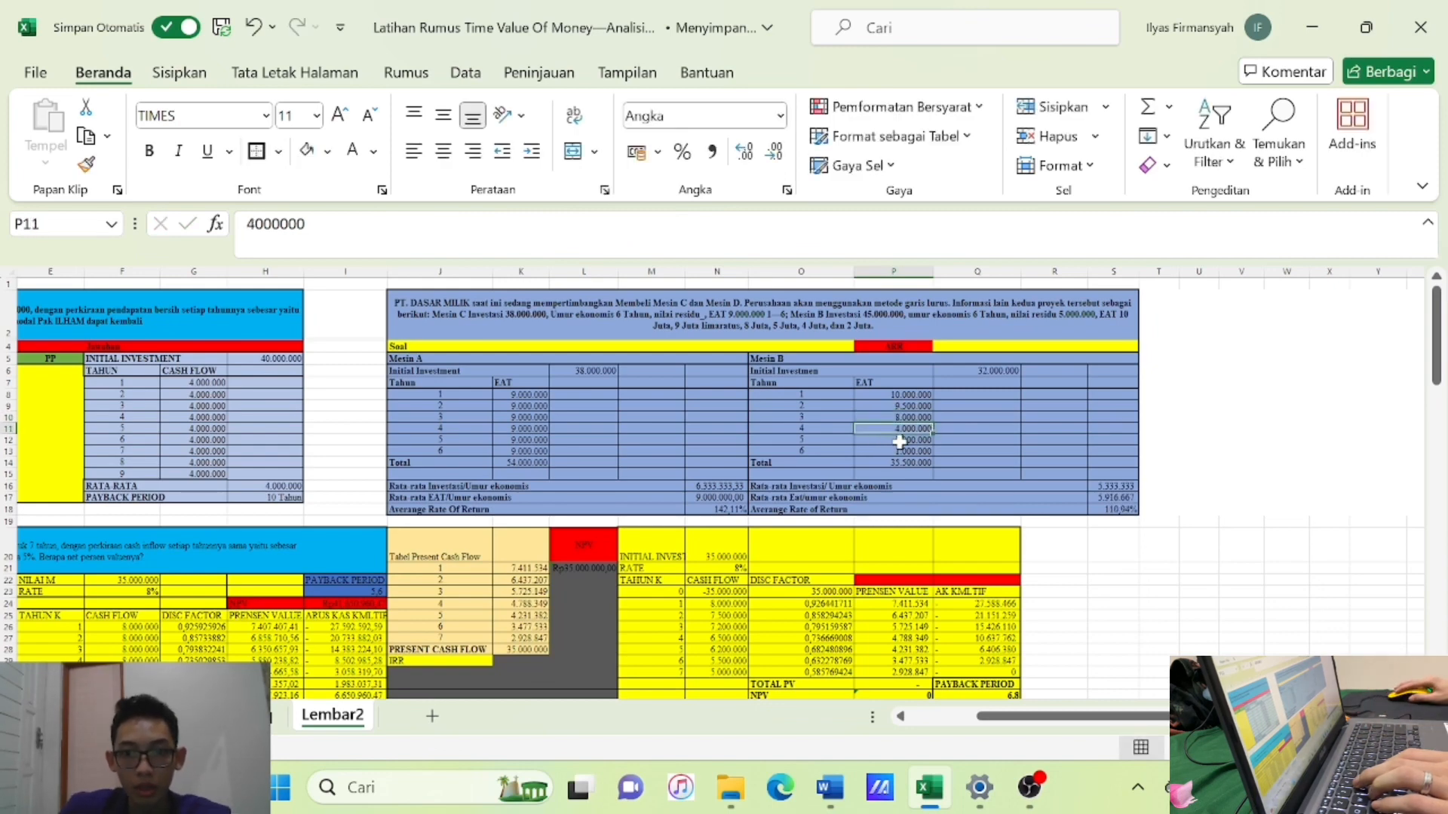
Set Mesin B's EAT for years 4, 5 and 6 to 5.000.000, 4.000.000 and 2.000.000.
double_click(905, 428)
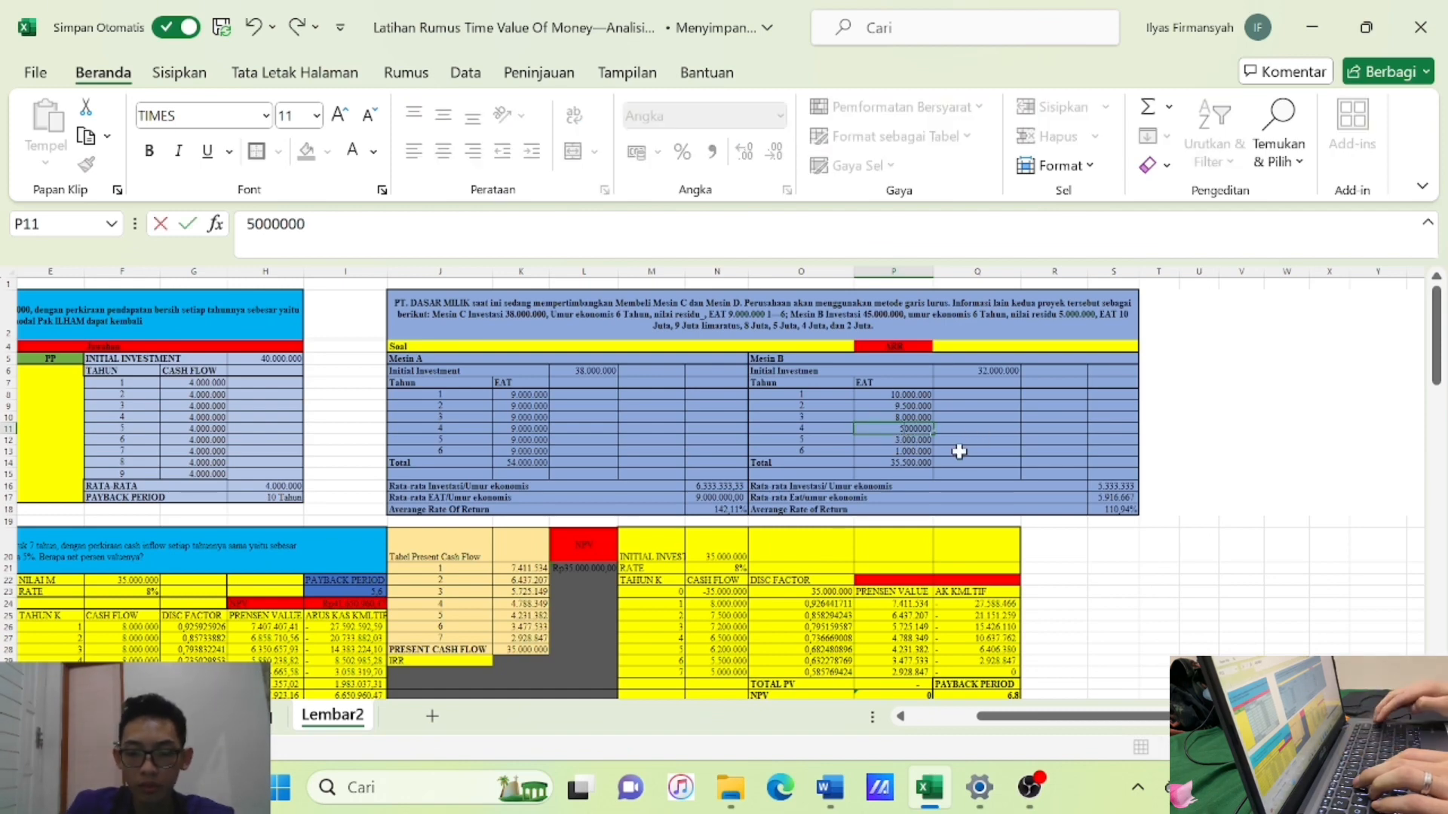
type("5")
key("Return")
double_click(916, 442)
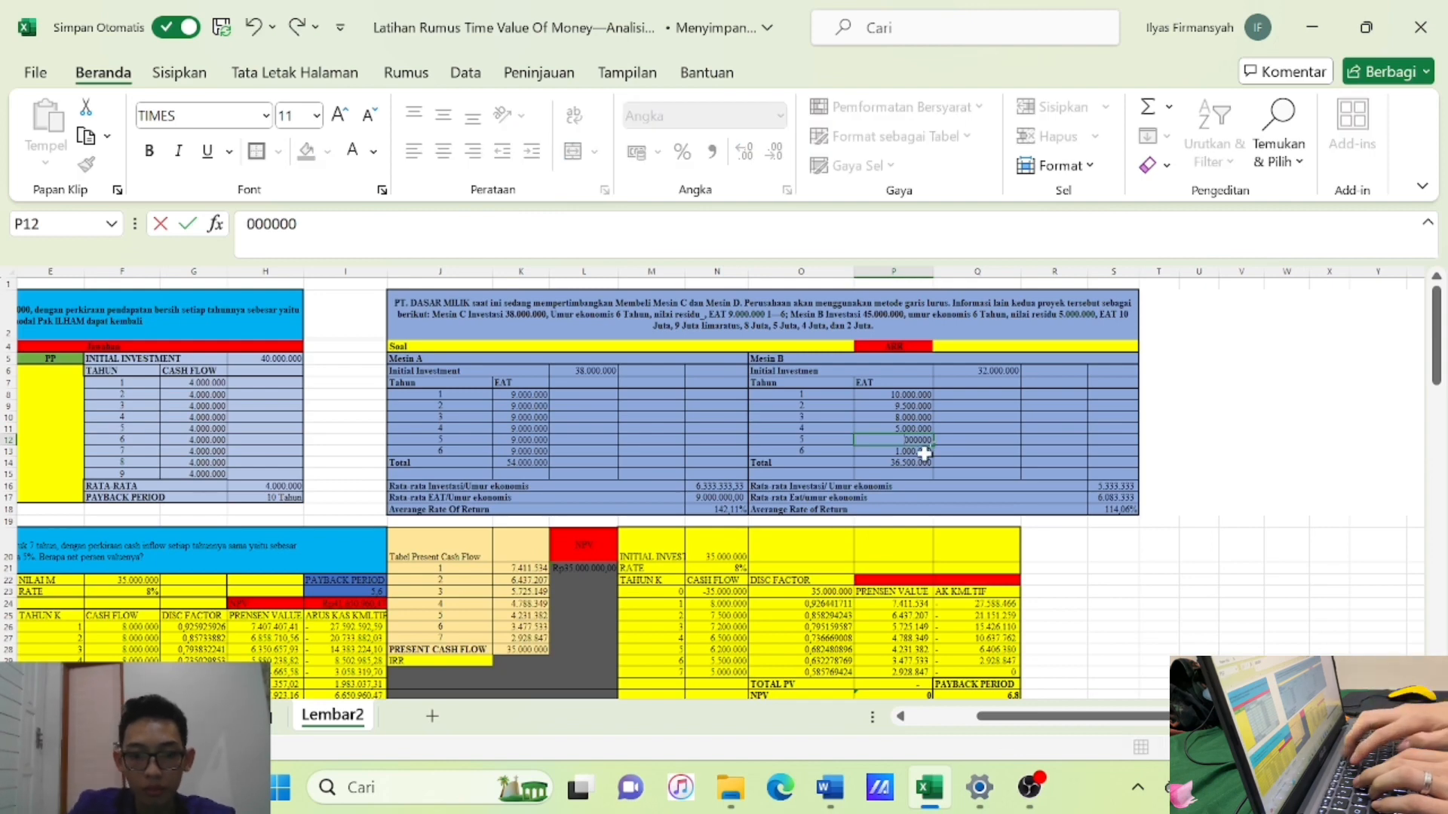
type("4")
key("Return")
double_click(925, 454)
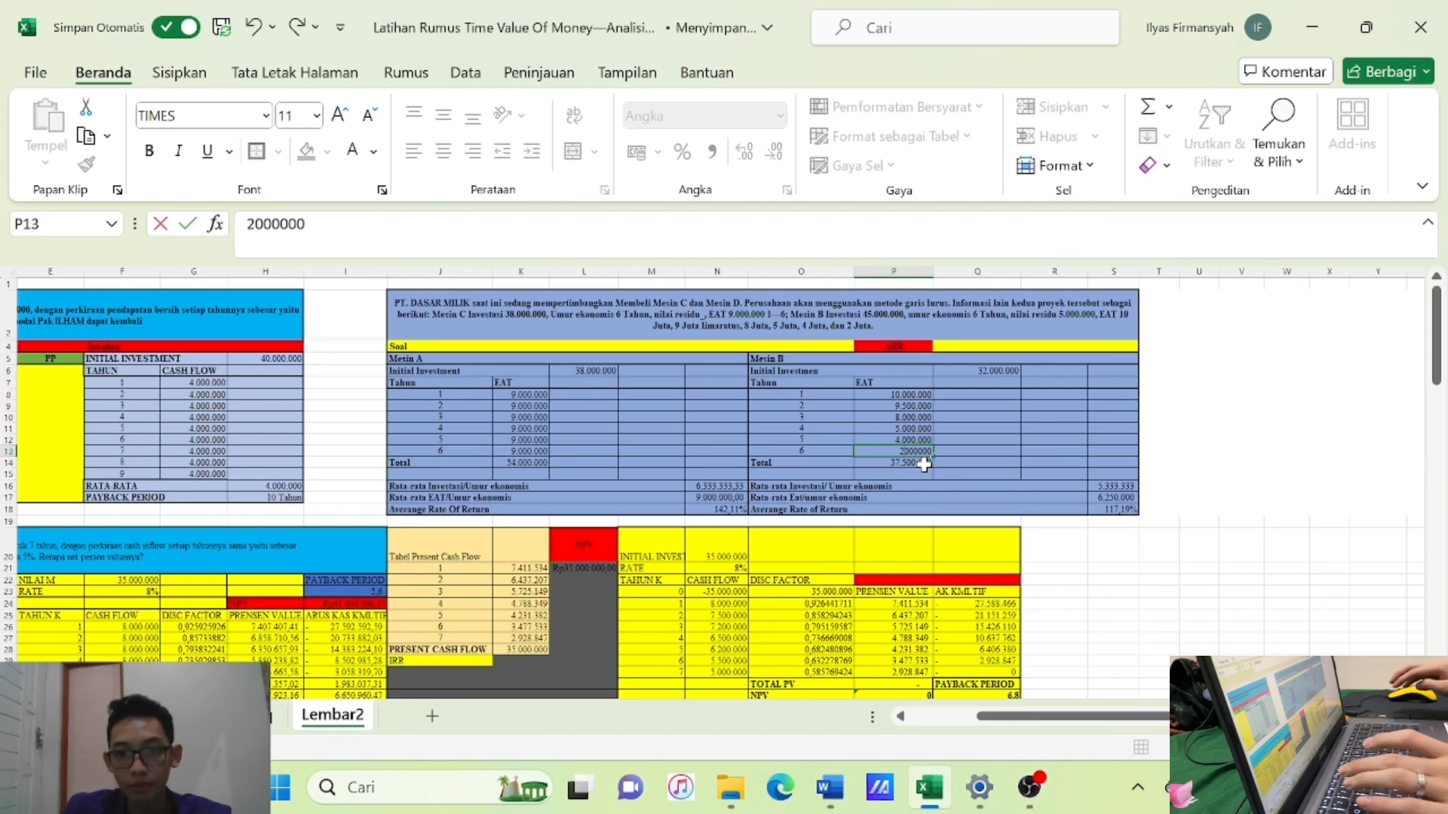
type("2")
key("Return")
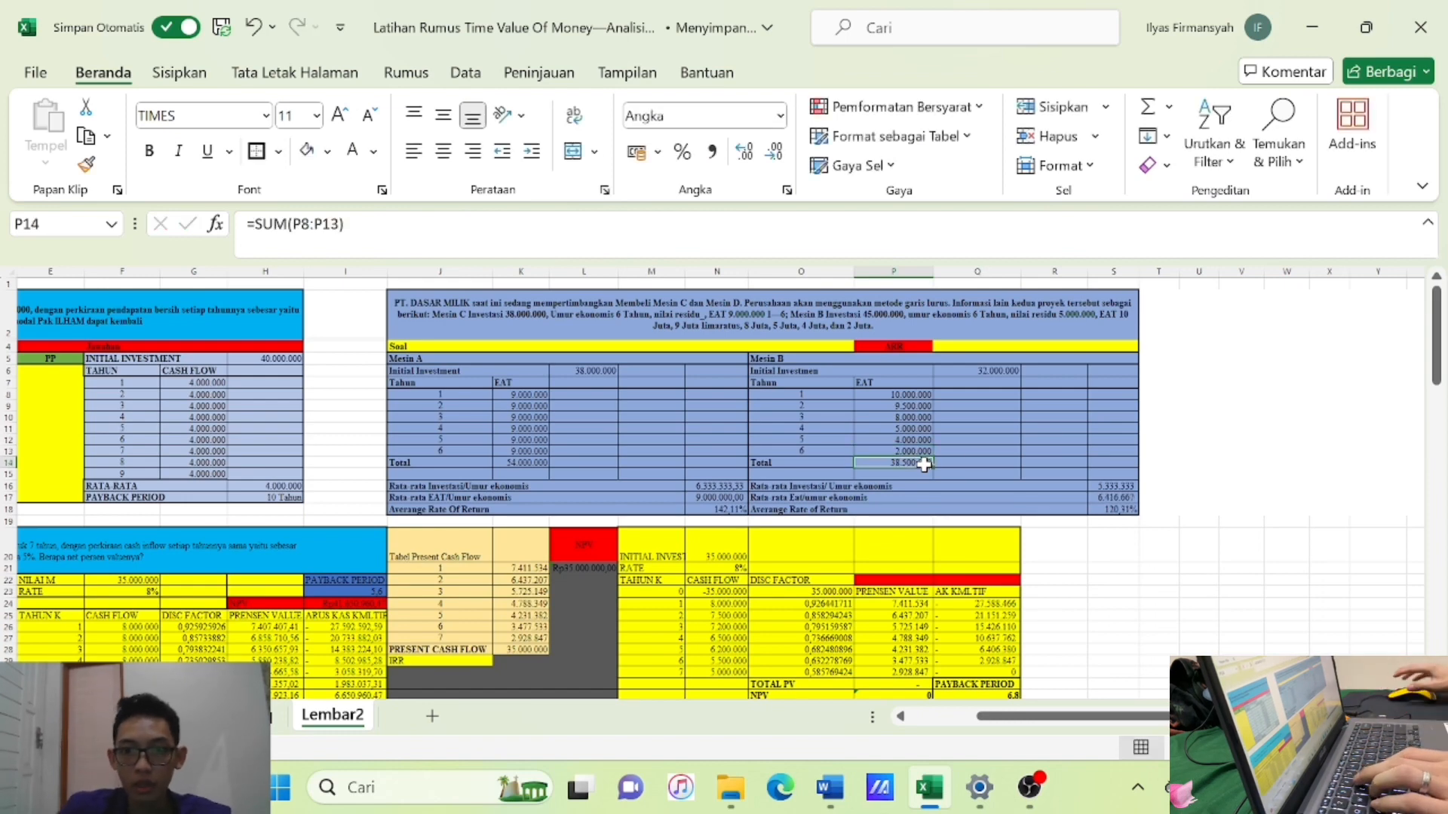
Set Mesin B's initial investment in Q6 to 45.000.000.
double_click(986, 370)
key("BackSpace")
key("BackSpace")
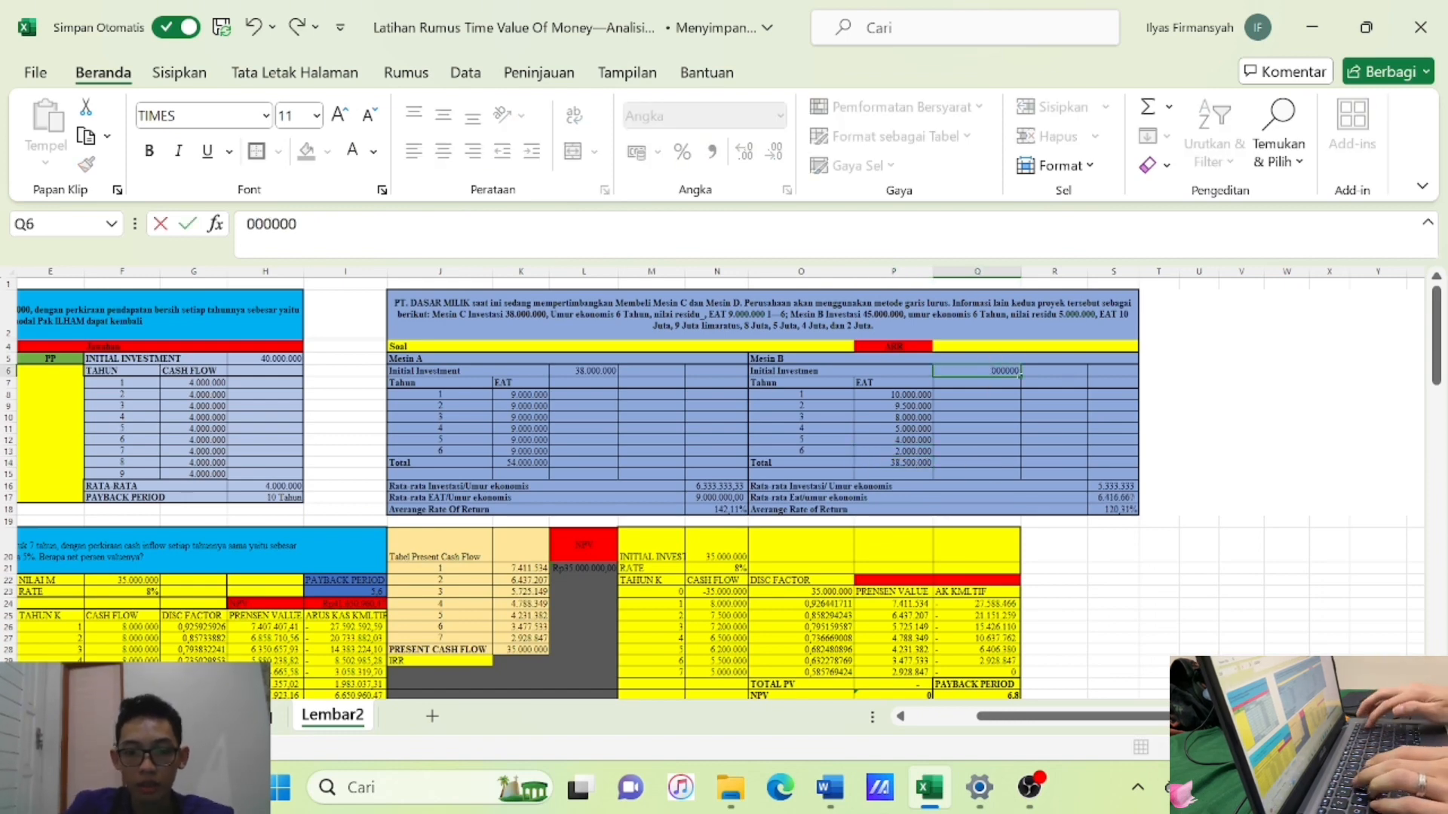
type("45")
key("Return")
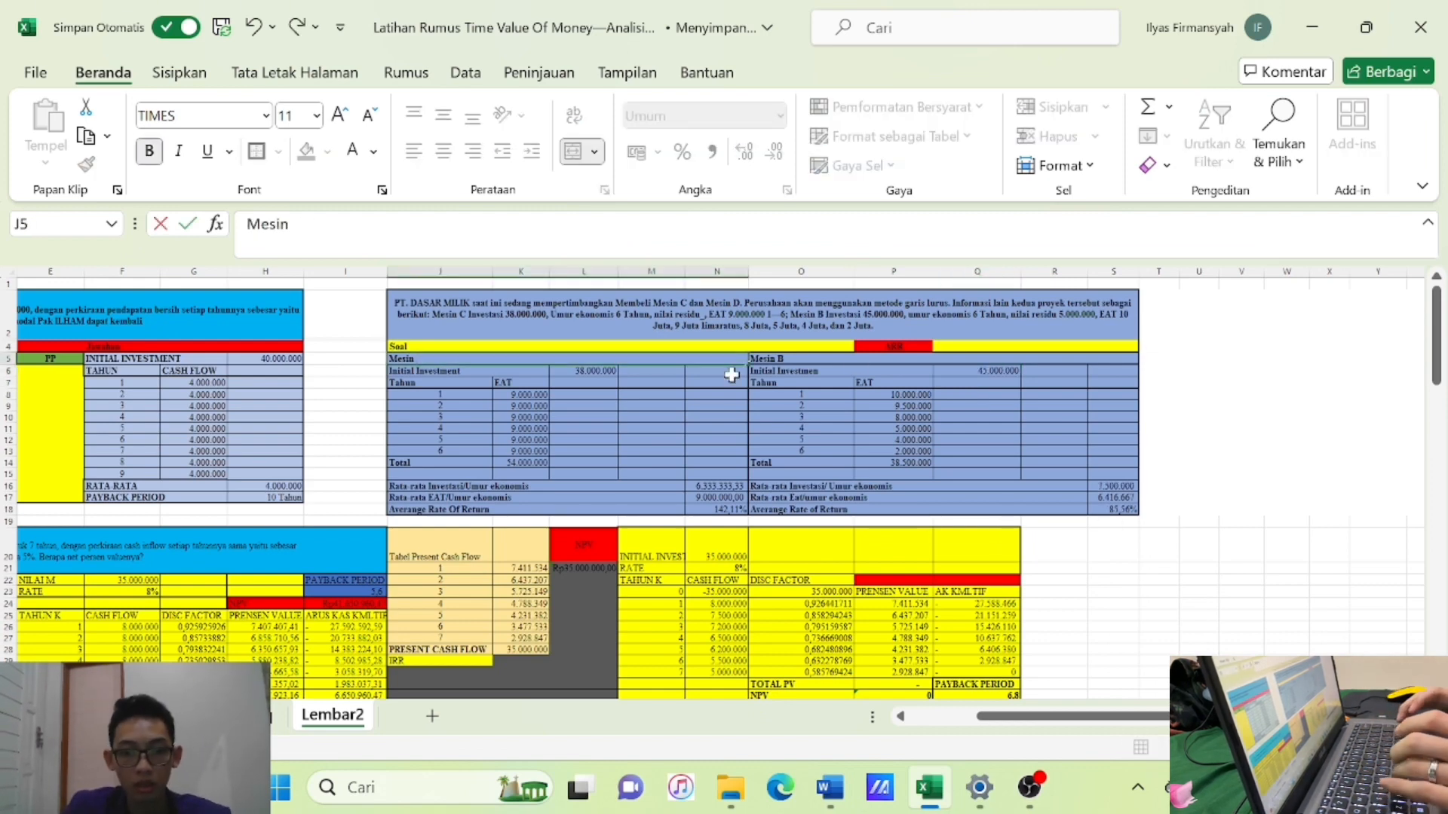
Rename the two machine table headings to Mesin C and Mesin D.
type("C")
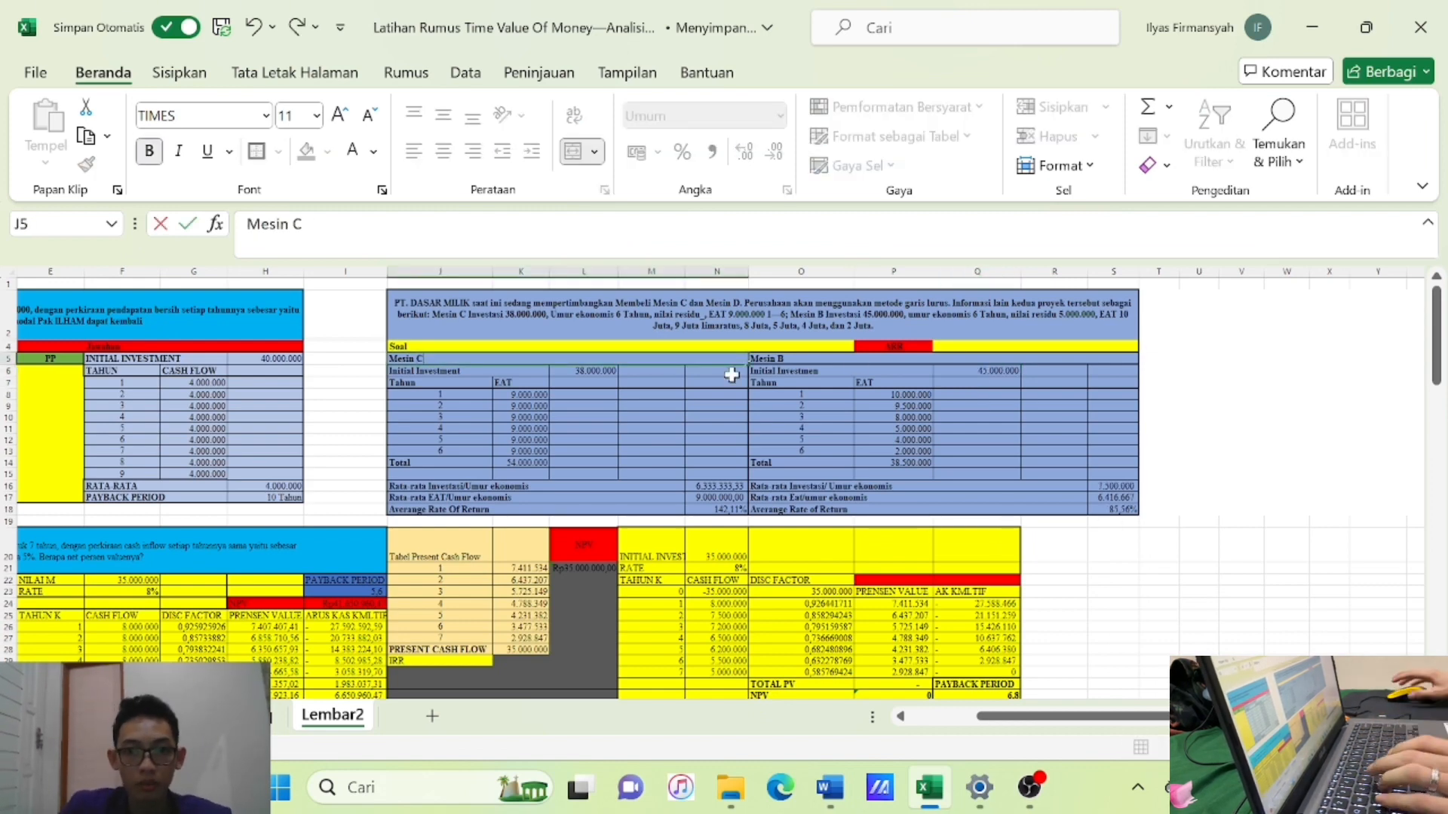
left_click(816, 359)
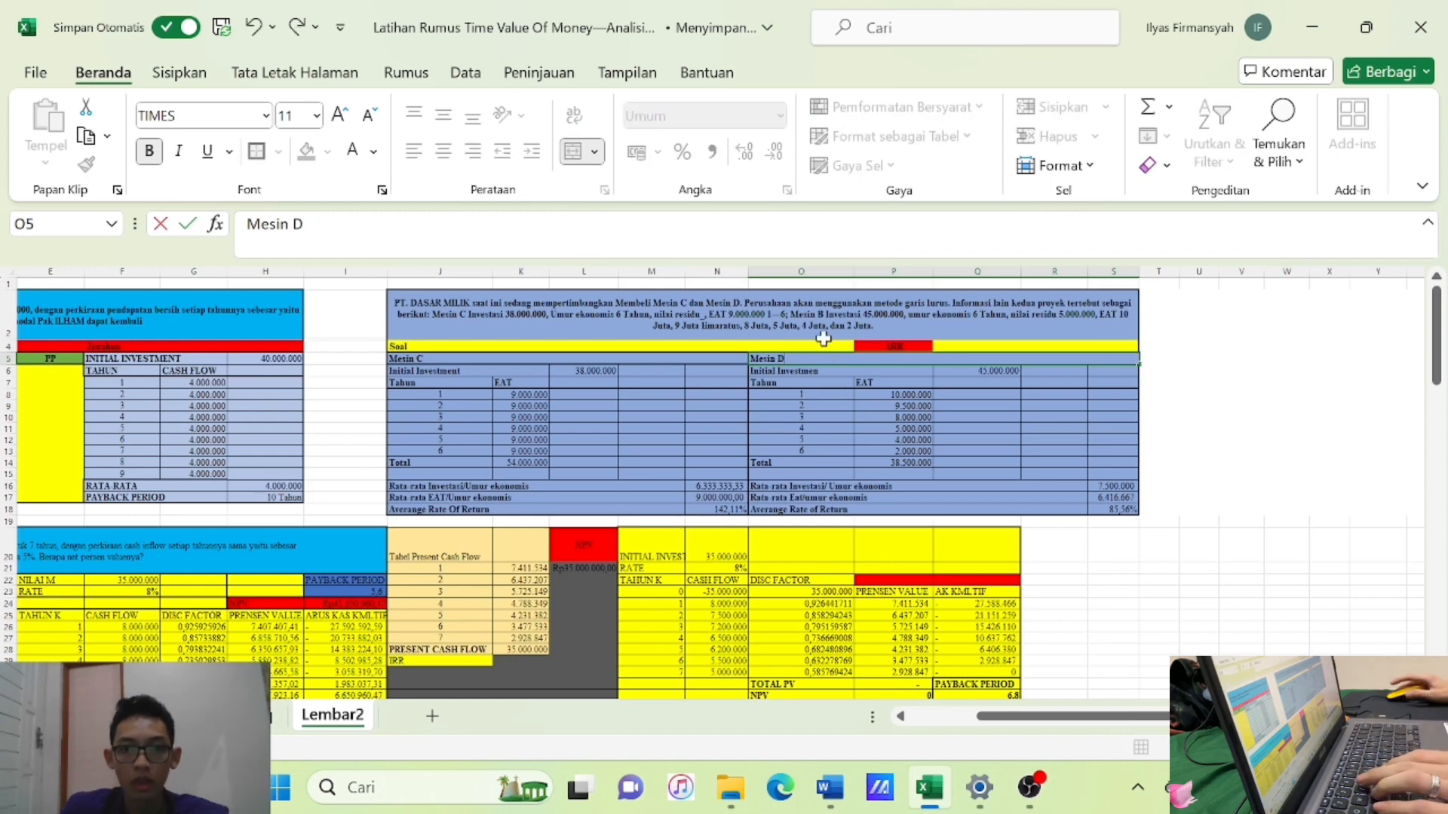
left_click(815, 440)
Review the Mesin C and Mesin D tables and Mesin C's average rate of return formula in N18.
left_click_drag(412, 302, 1145, 500)
left_click(1196, 497)
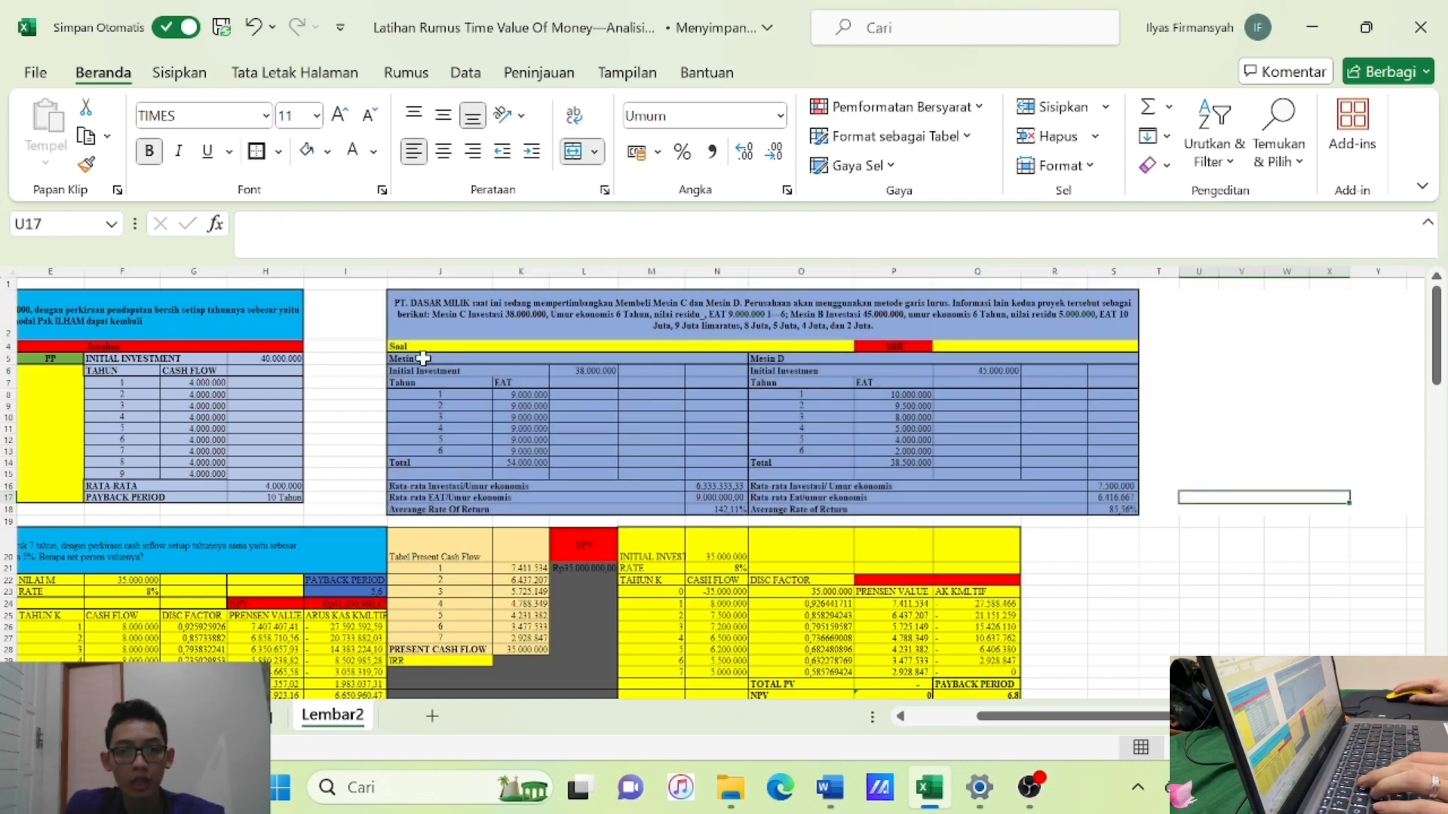
left_click_drag(423, 348, 668, 504)
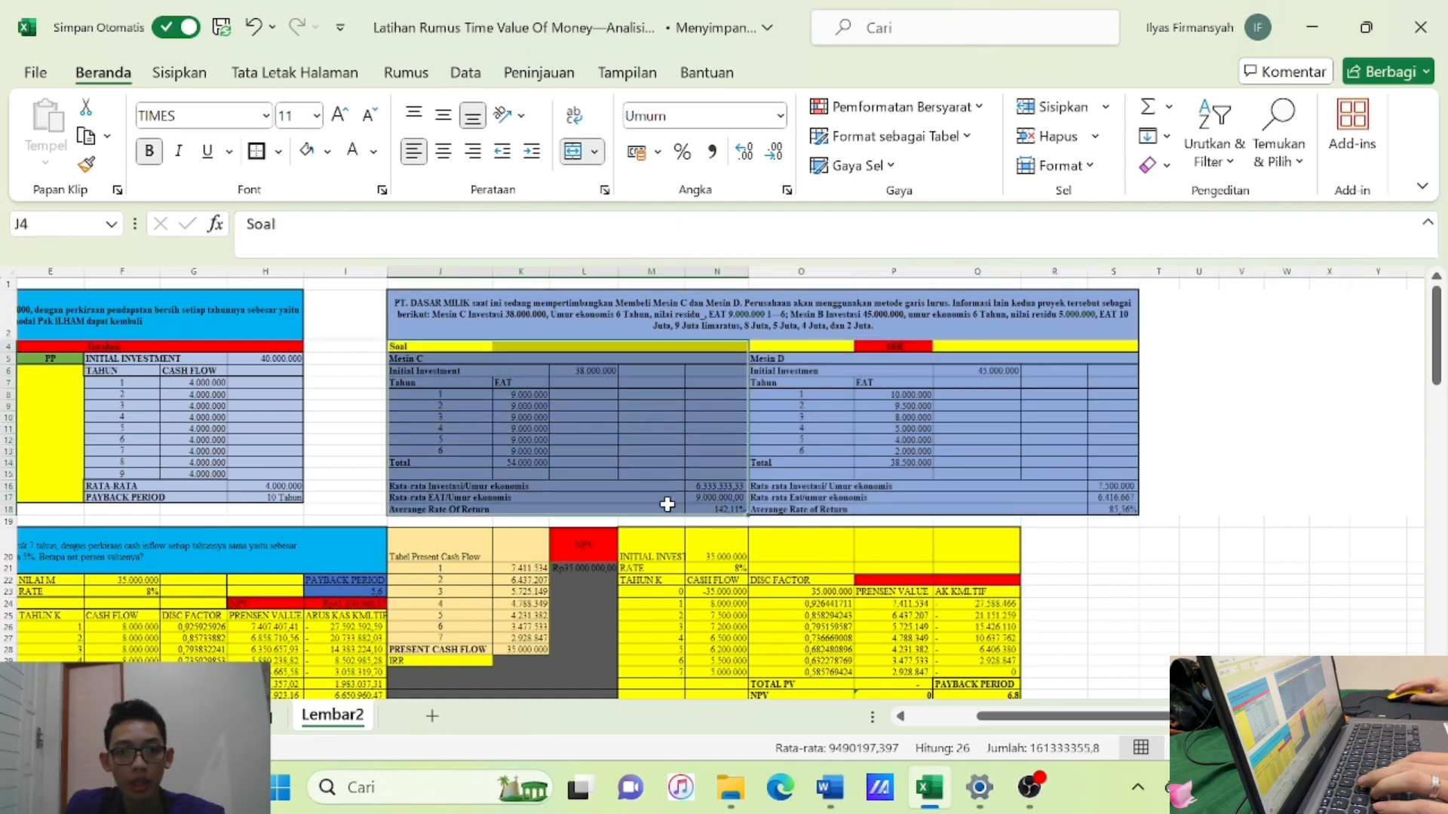
left_click(732, 511)
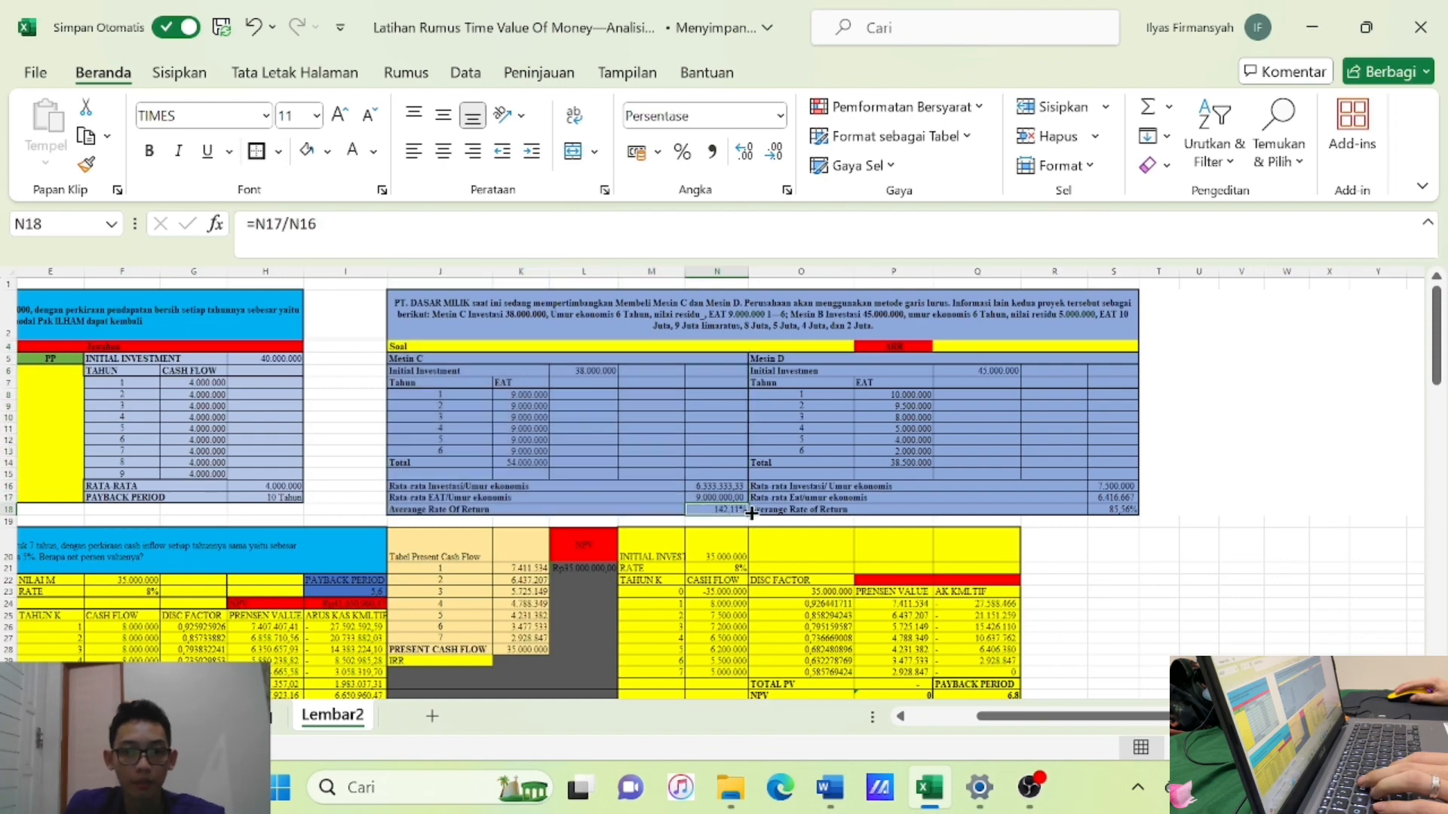
Examine the net present value exercise below, including its present cash flow formulas, their total and the rate.
scroll(1294, 694, "down", 1)
left_click_drag(1171, 724, 1089, 735)
scroll(455, 501, "down", 1)
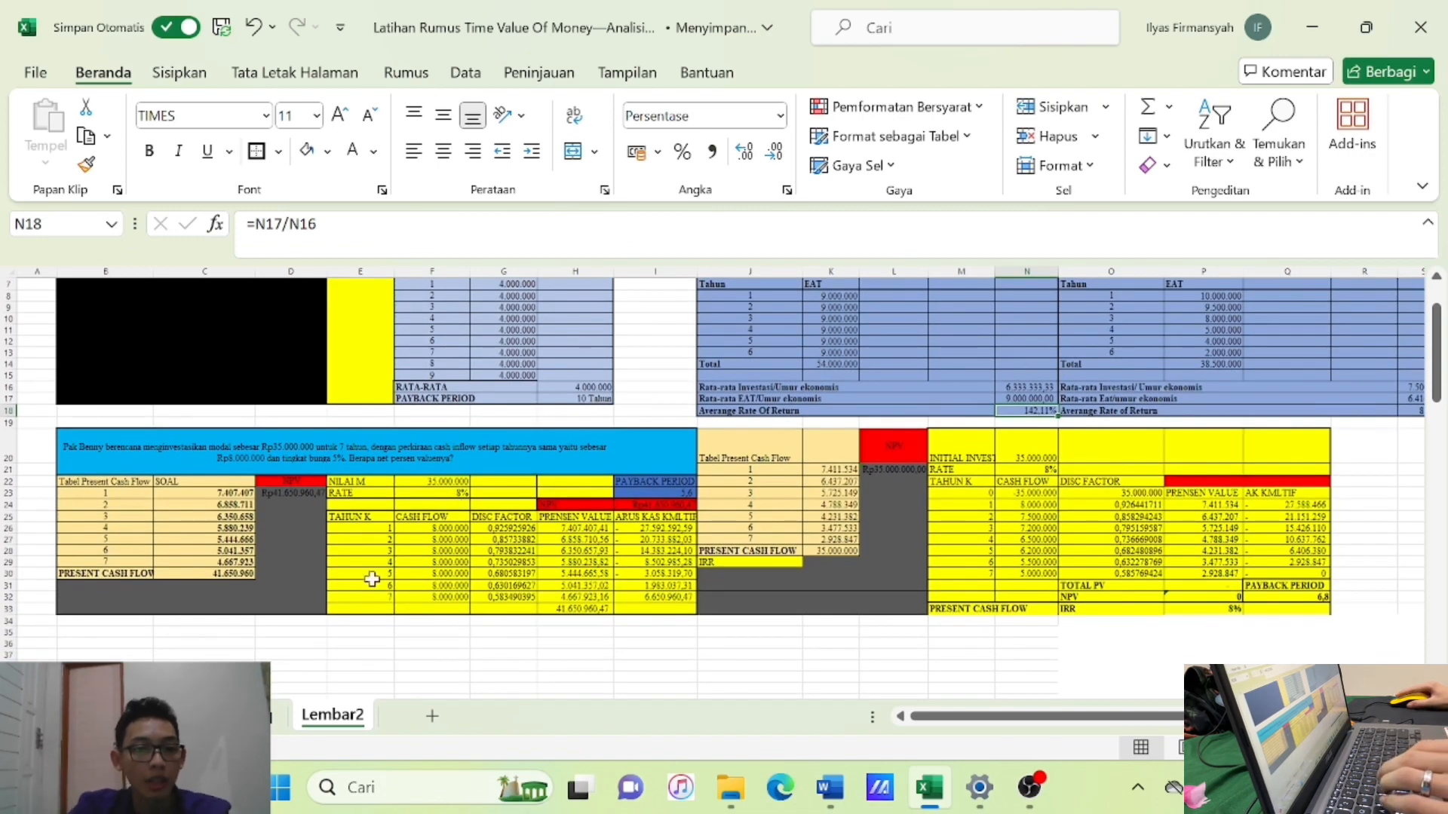
left_click(310, 507)
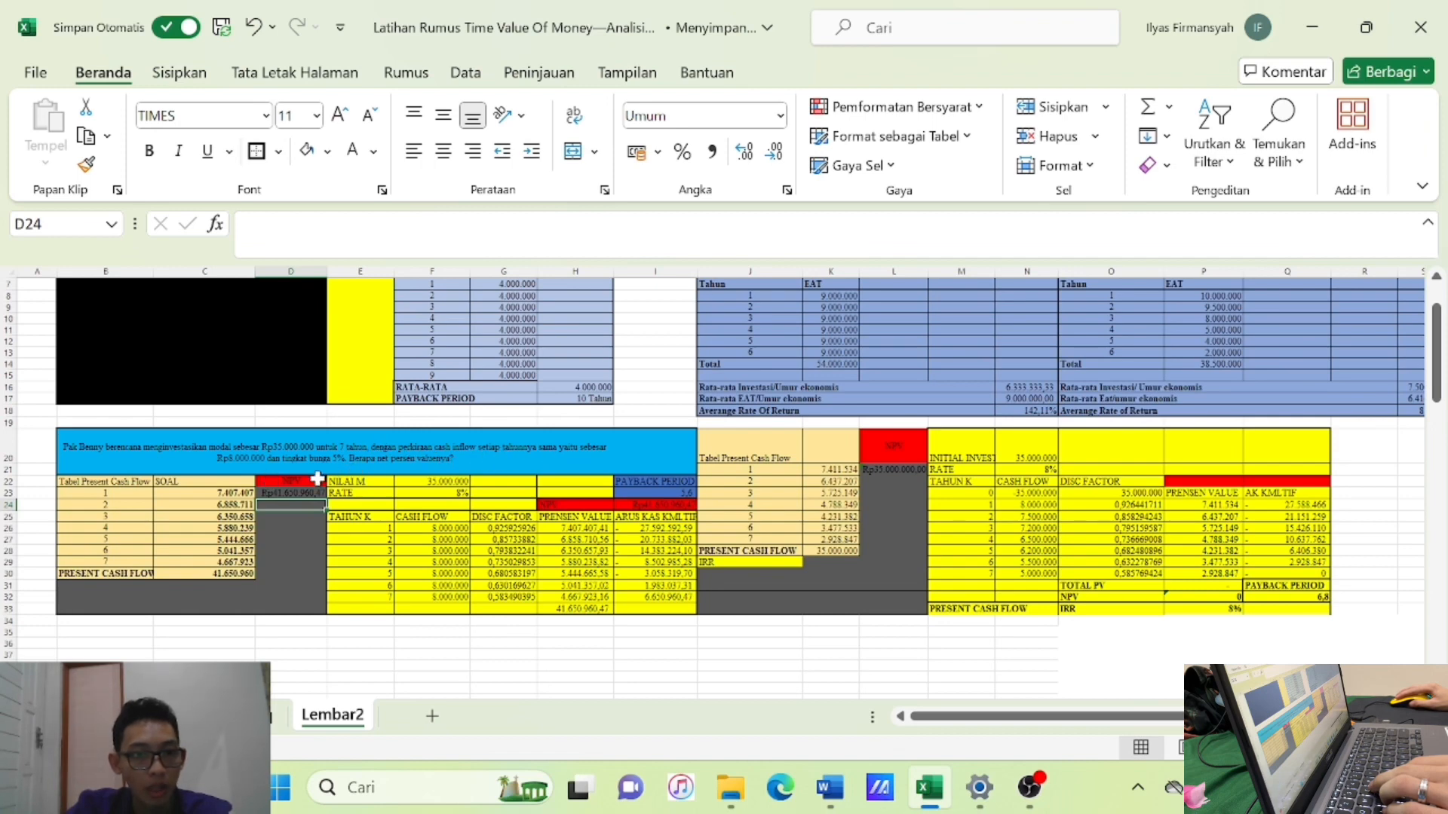
scroll(228, 546, "up", 1)
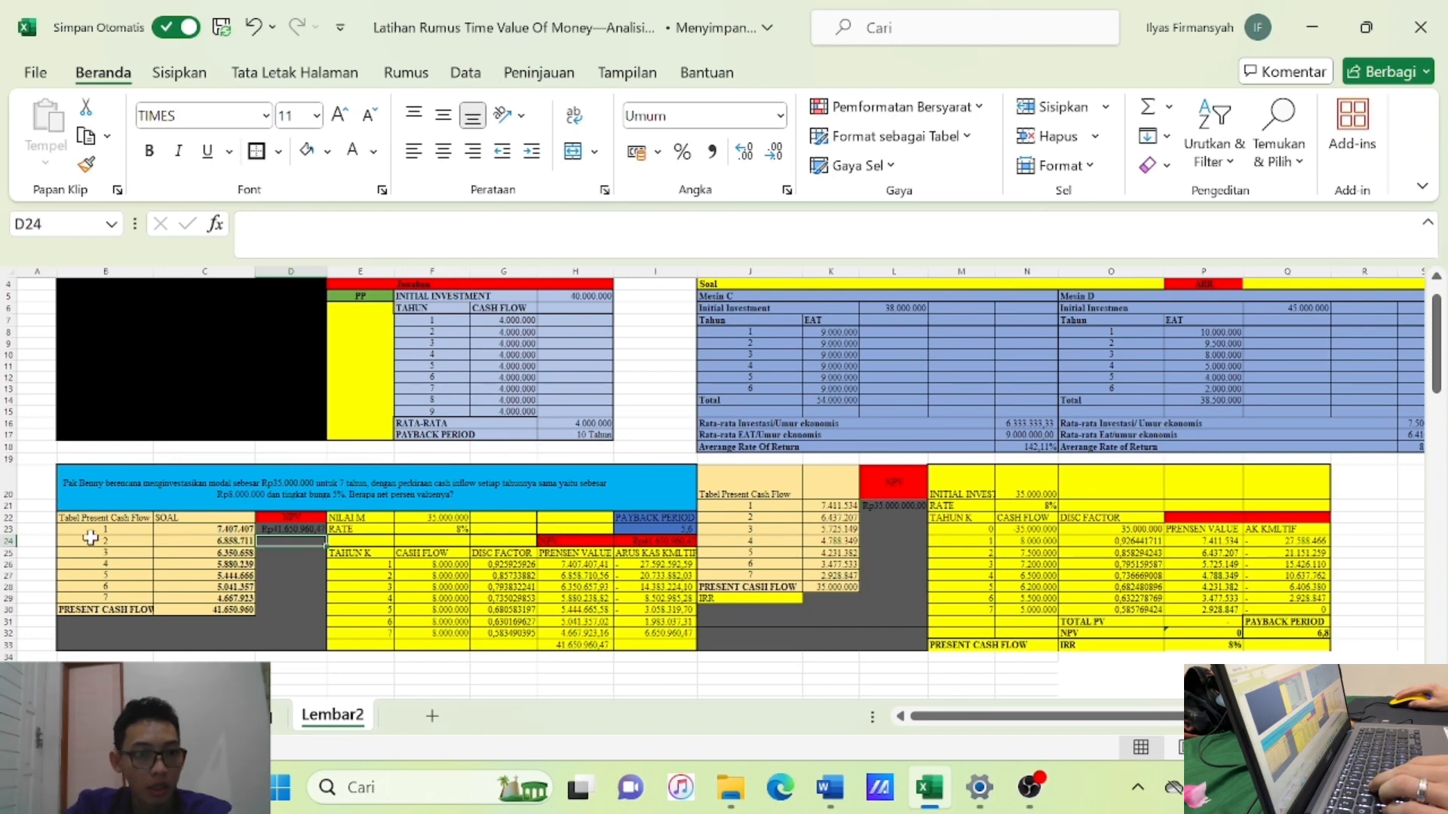
double_click(236, 525)
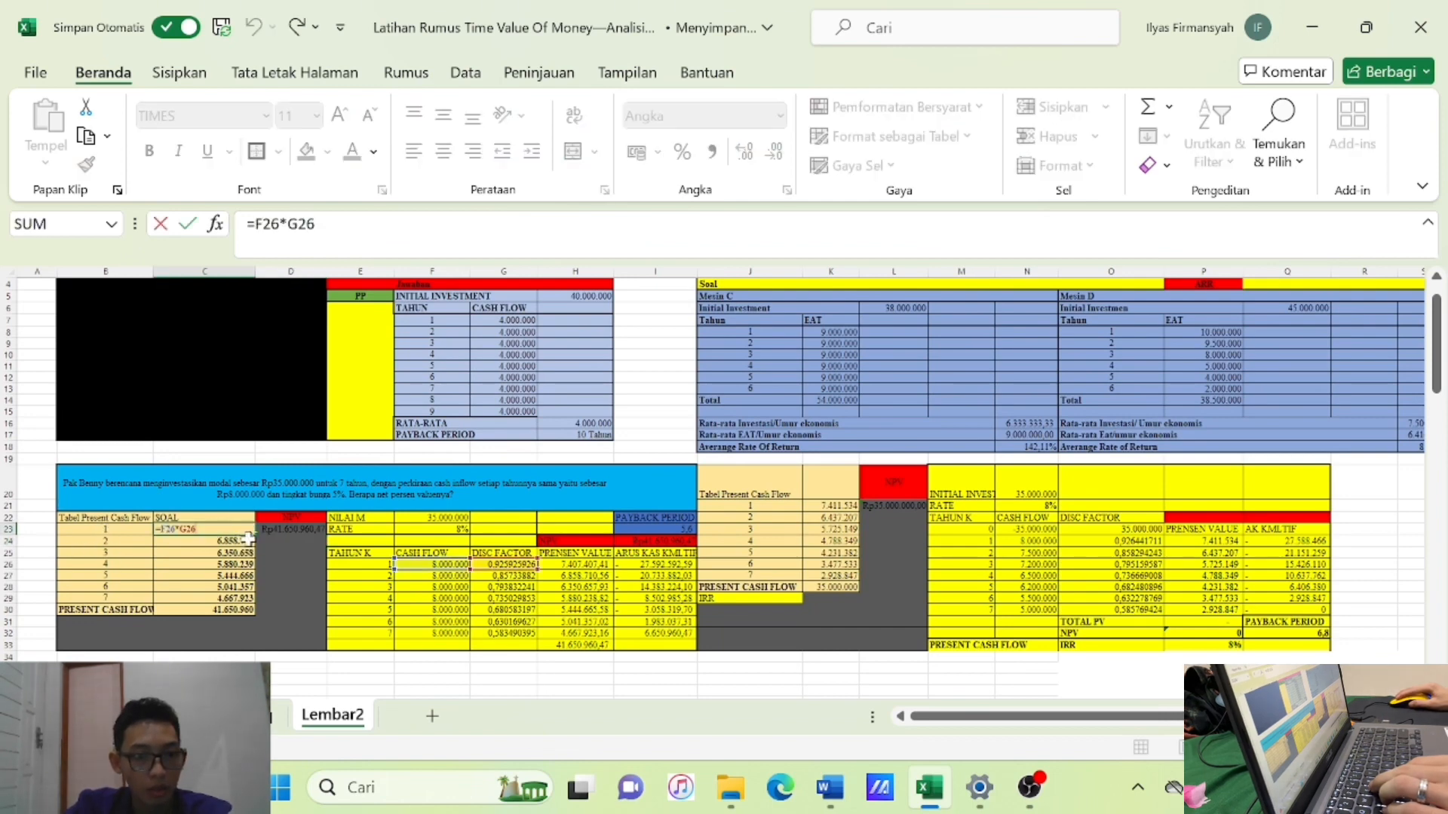
left_click(280, 551)
double_click(230, 545)
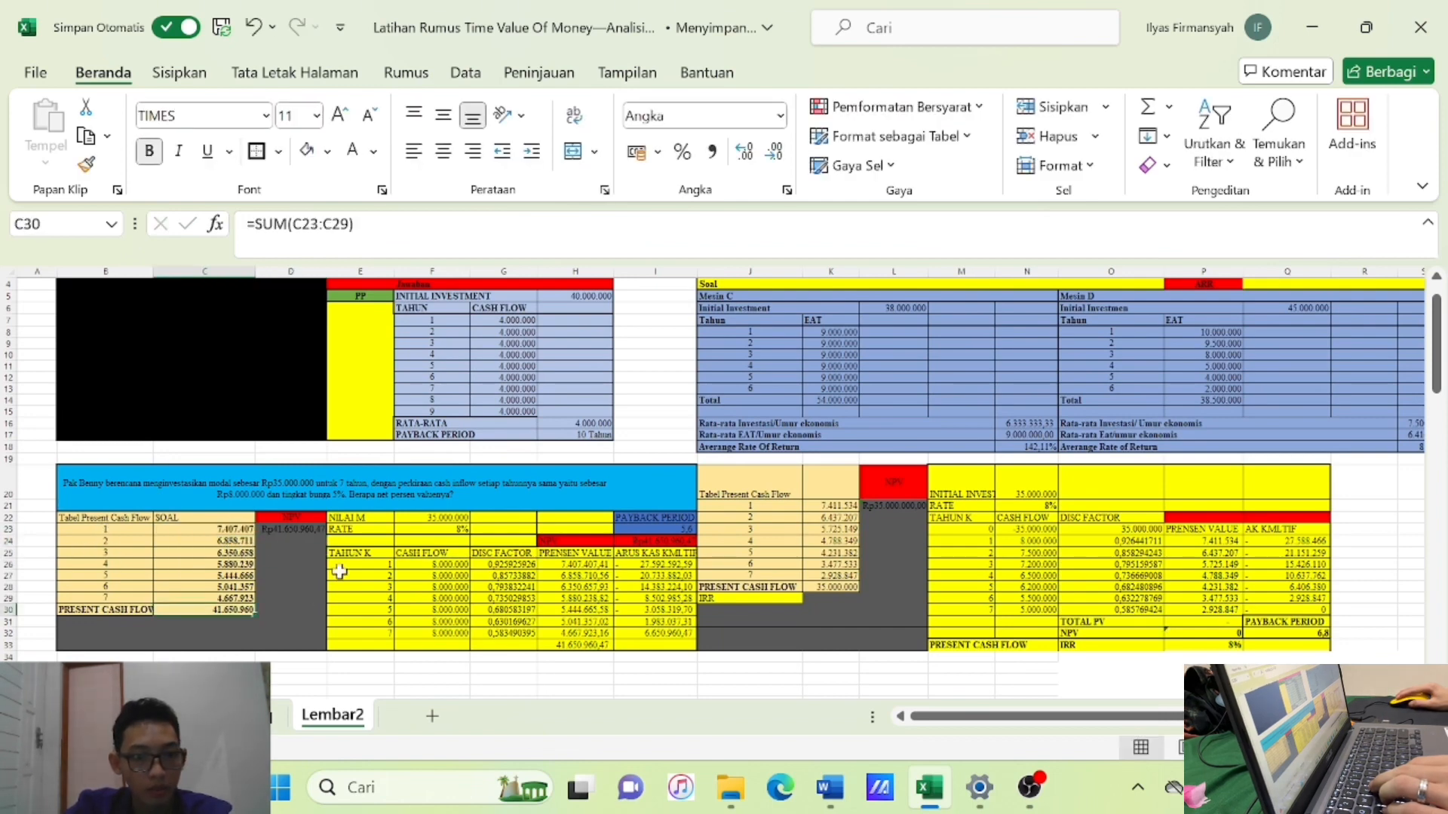
scroll(373, 545, "down", 1)
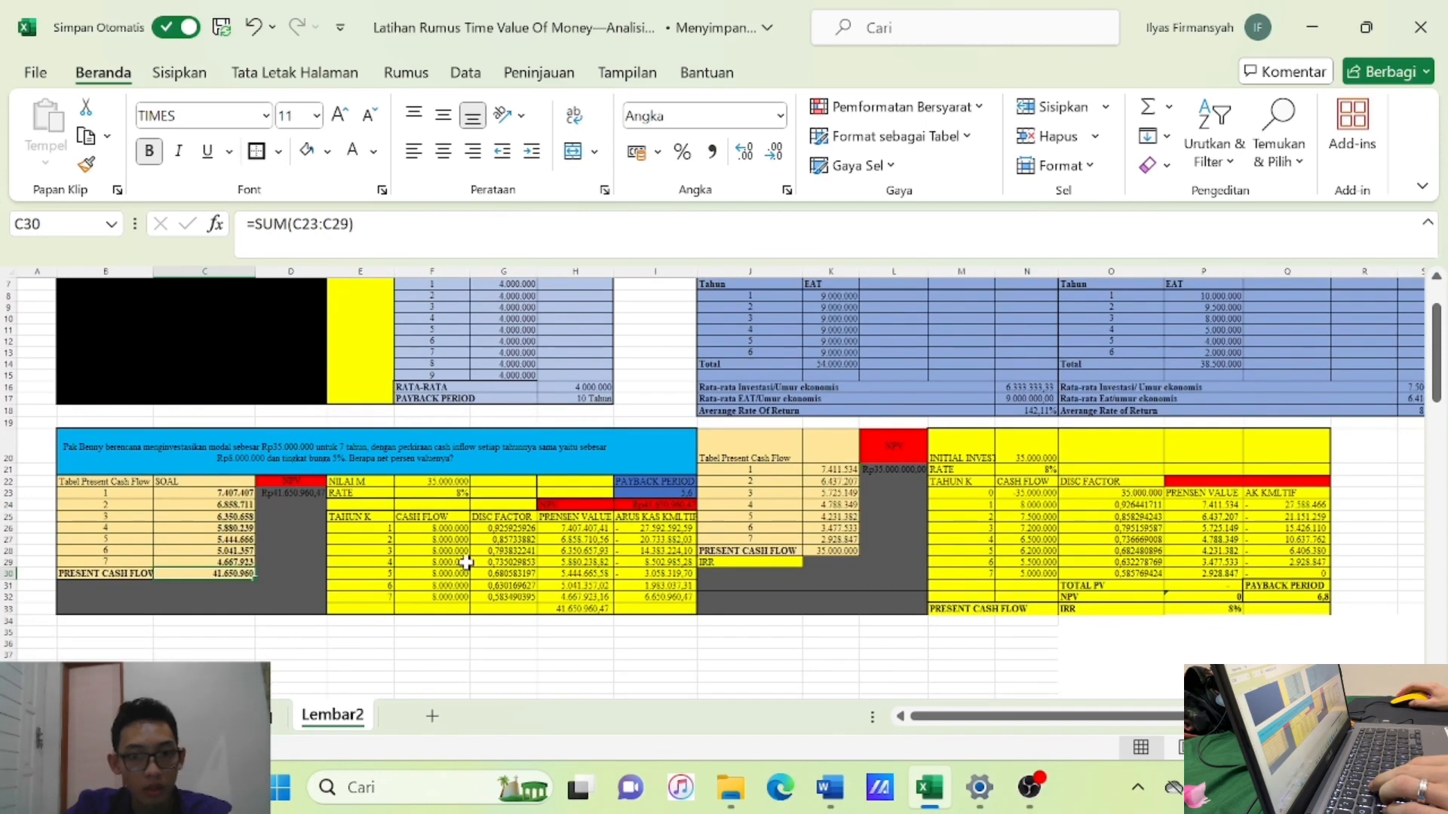
scroll(467, 563, "up", 1)
left_click(455, 530)
scroll(640, 548, "down", 2)
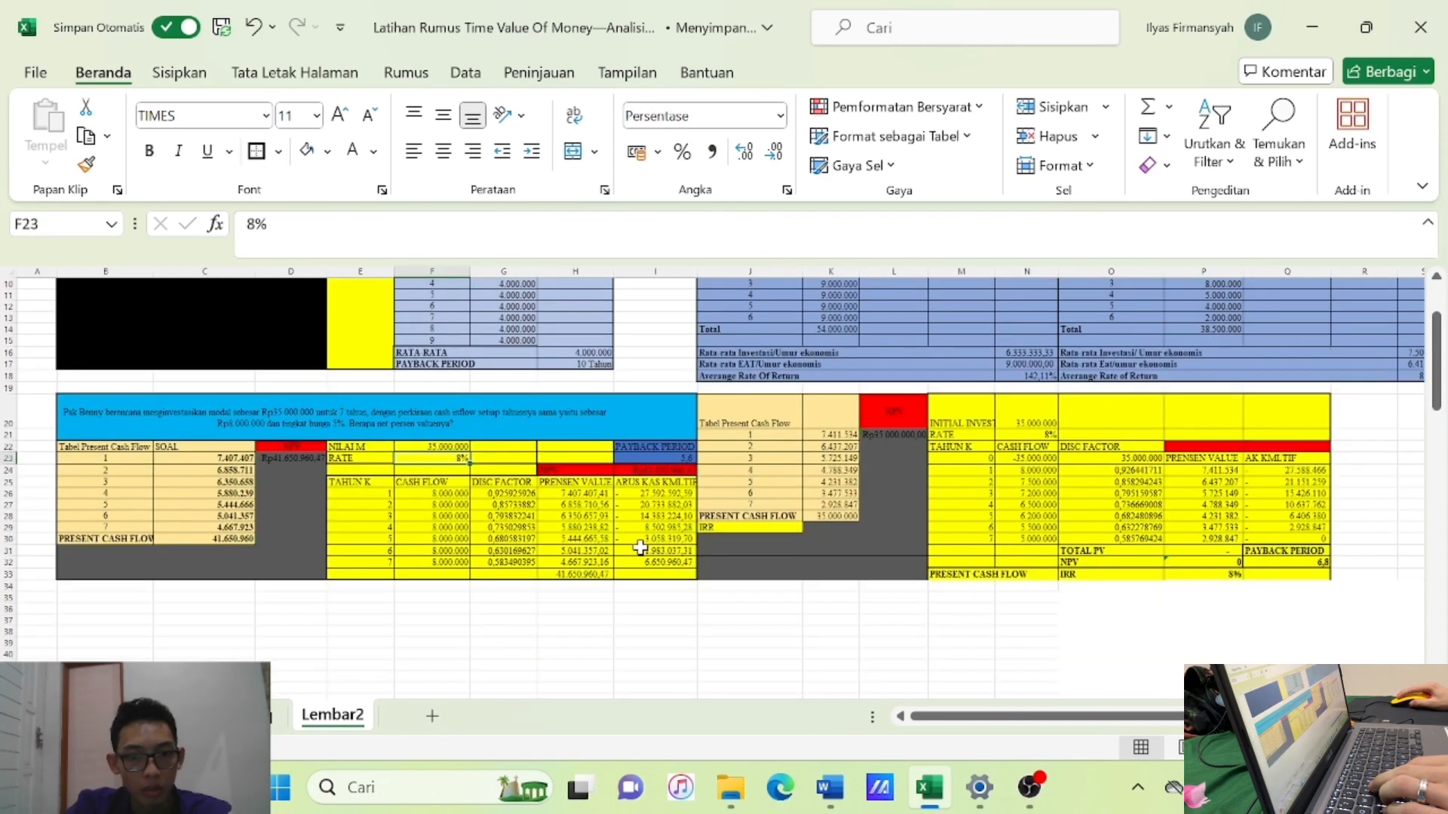
Clear the seven yearly cash flow values in F26:F32 of the net present value exercise.
key("Down")
key("Down")
key("Down")
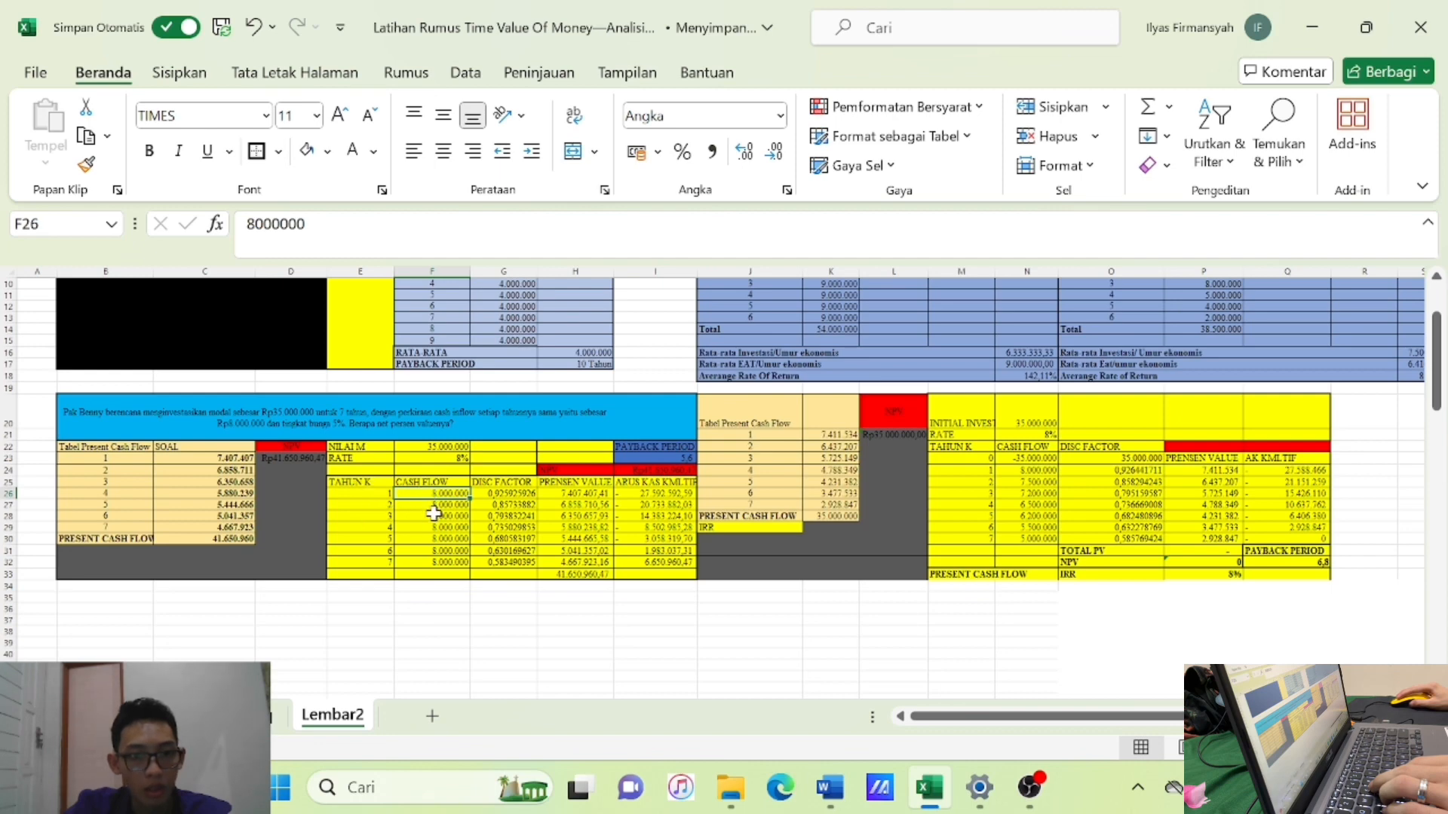
left_click(433, 513)
left_click(426, 496)
left_click(462, 537)
left_click_drag(451, 494, 462, 564)
key("Delete")
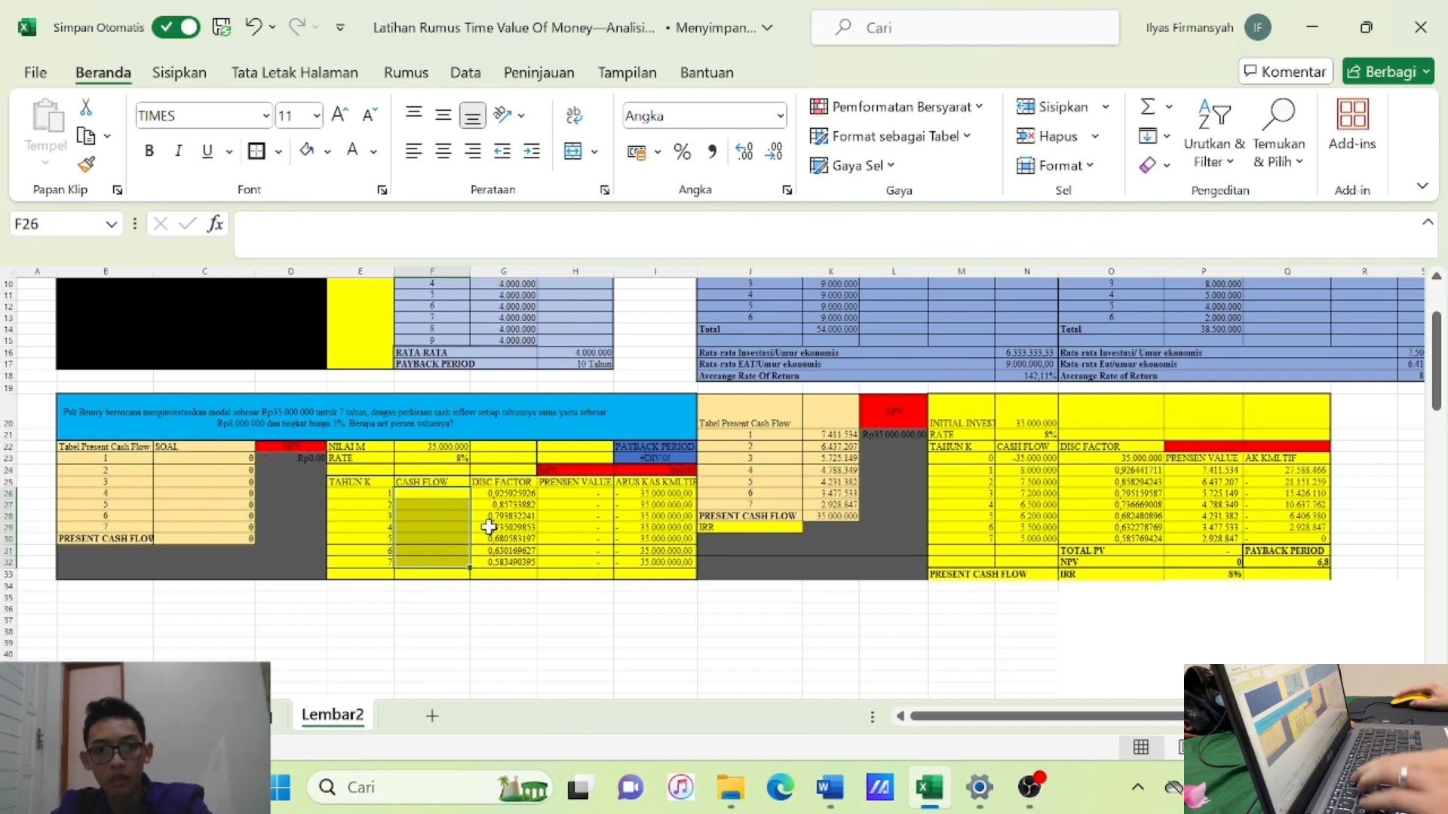
Enter 8.000.000 as the first-year cash flow in F26 and fill it down through year 7 in F32.
type("8.")
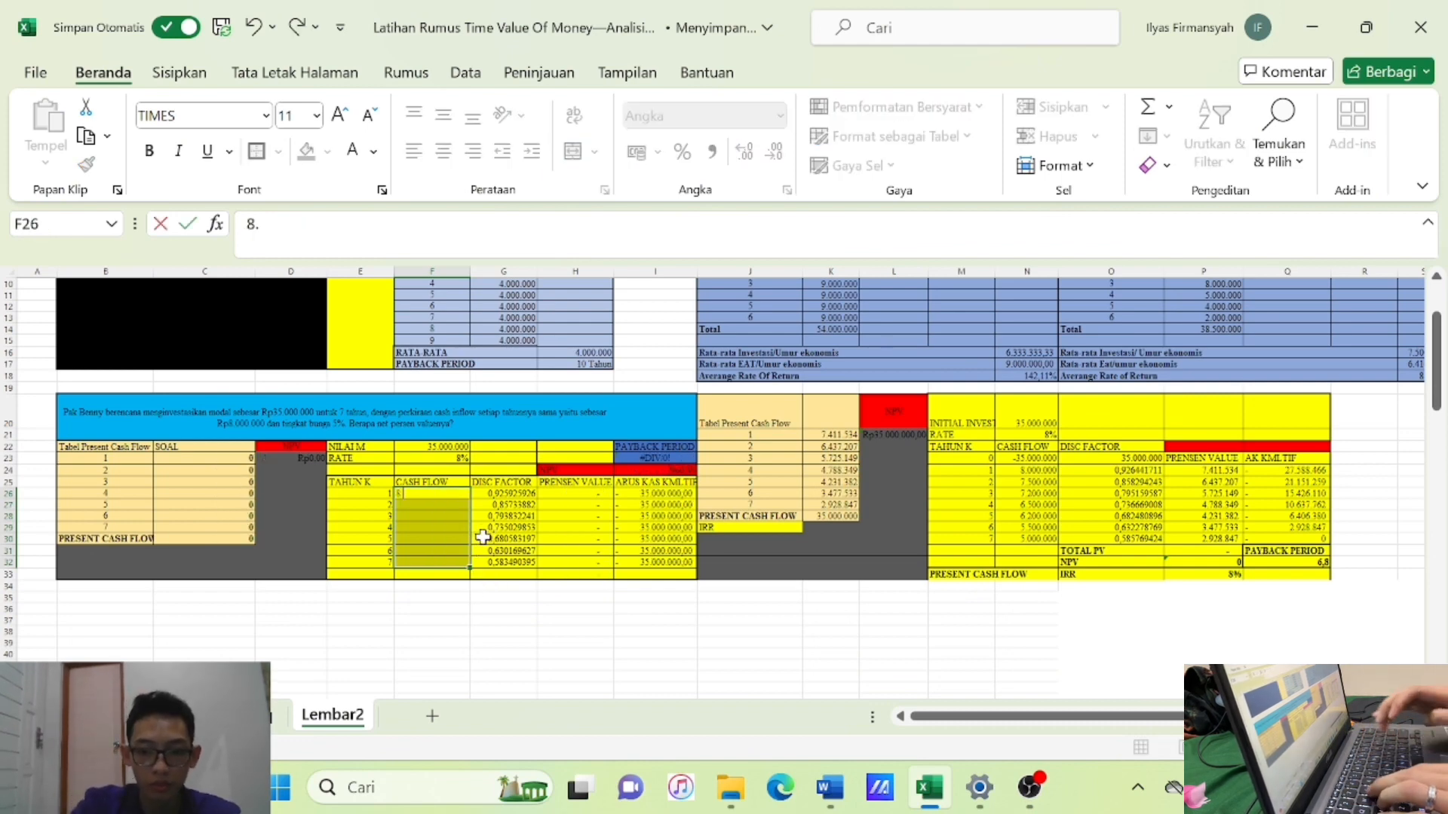
type("000.000")
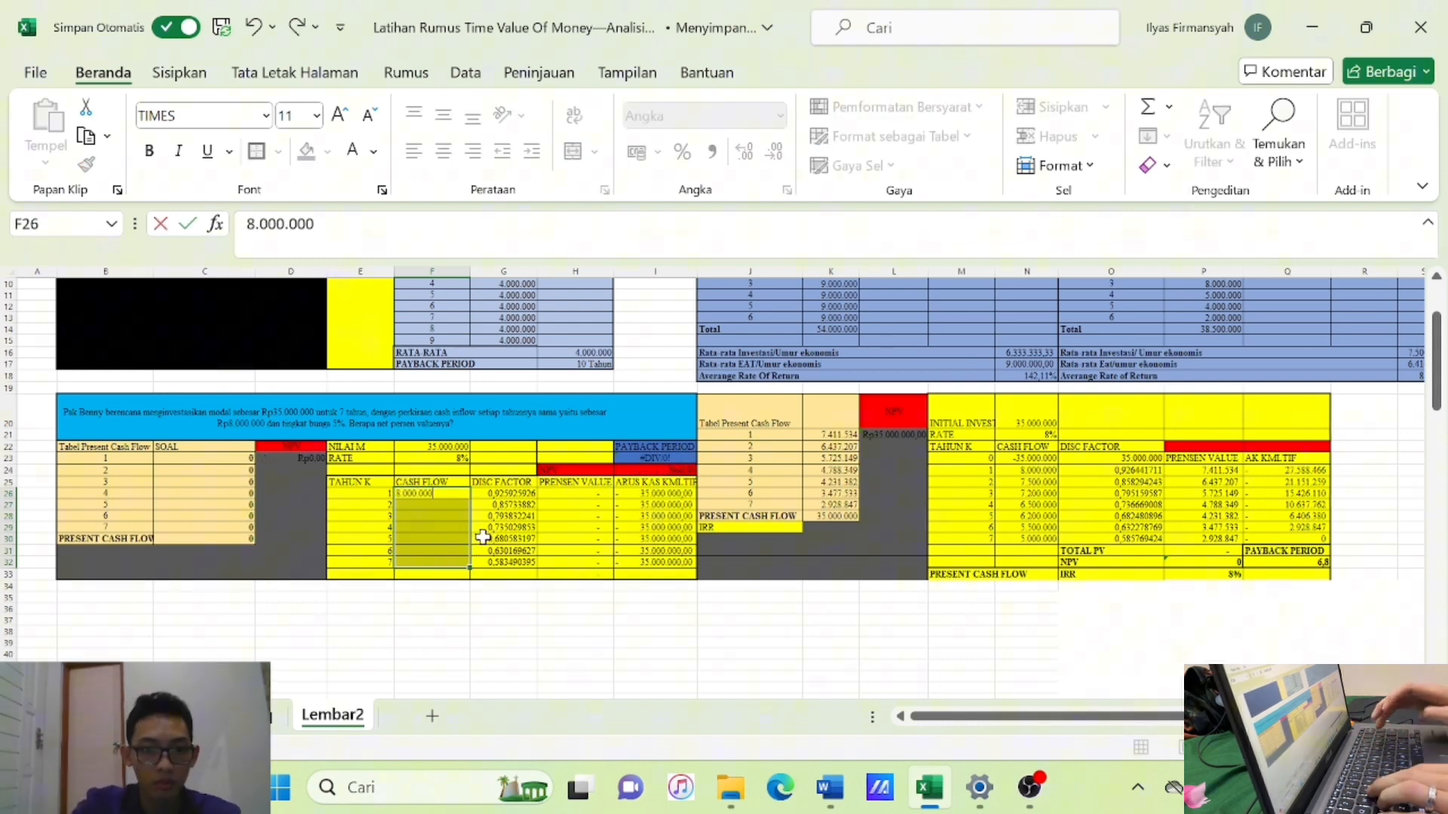
key("Return")
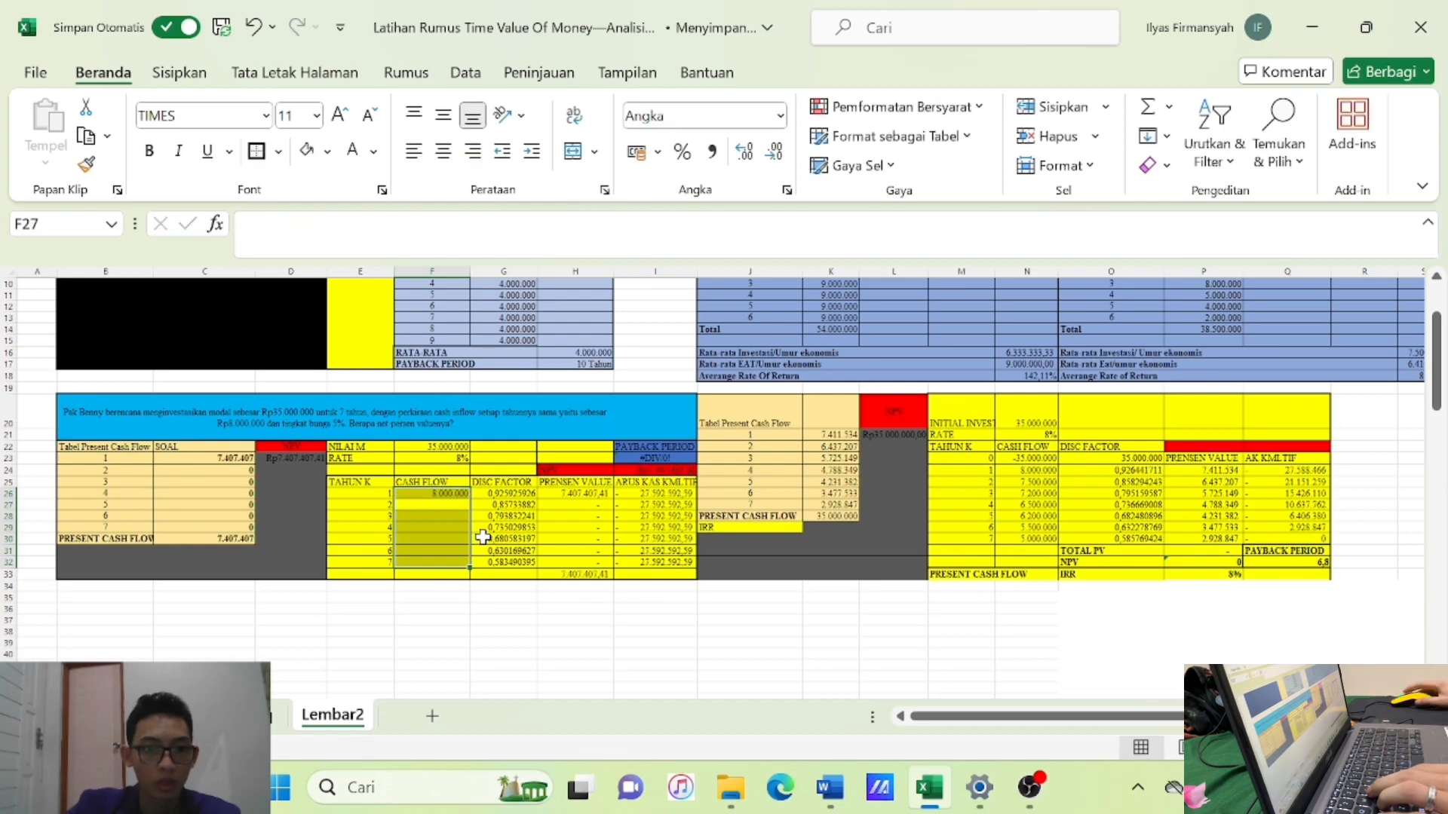
left_click(448, 493)
left_click_drag(473, 498, 469, 566)
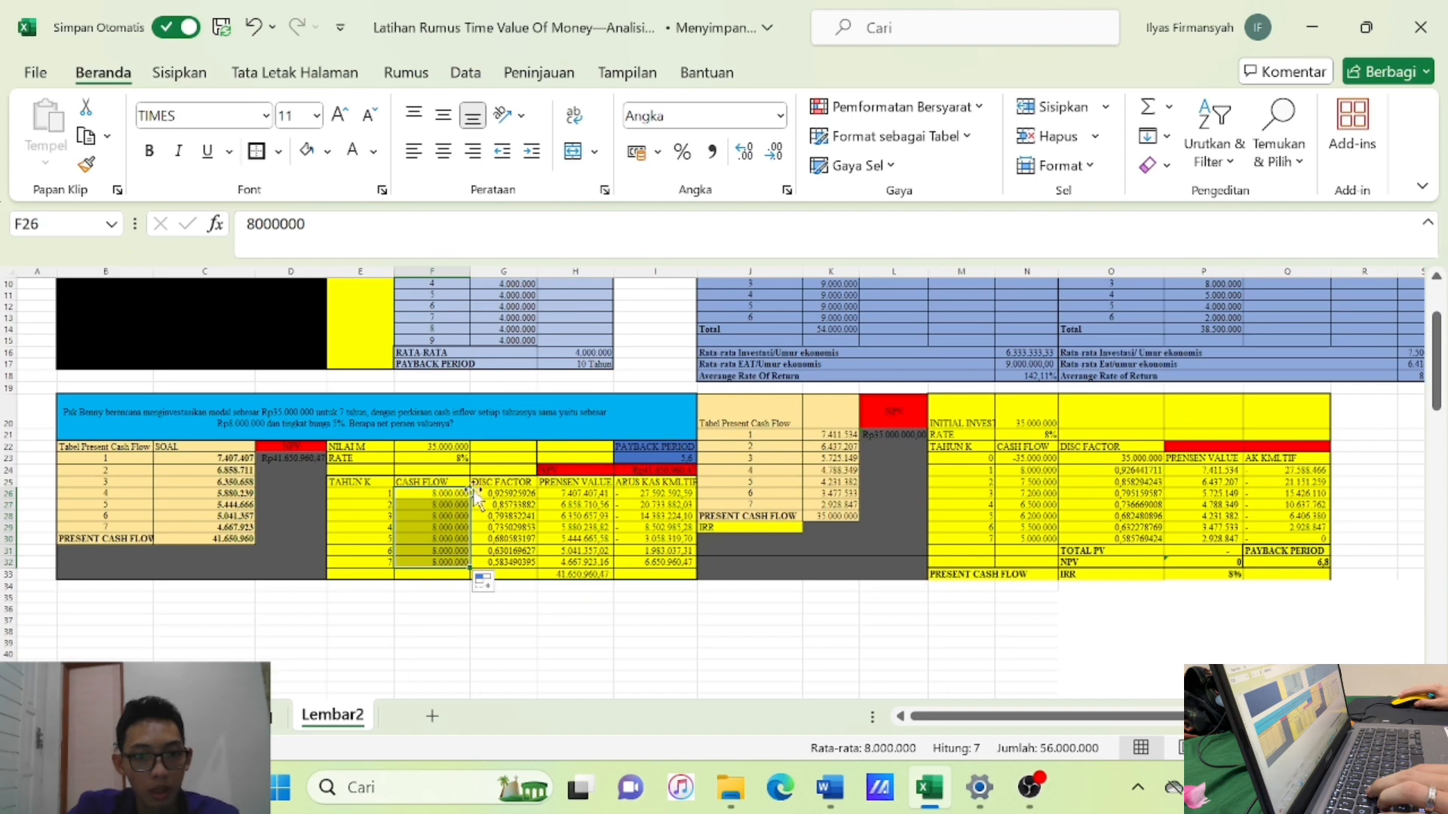
left_click(201, 472)
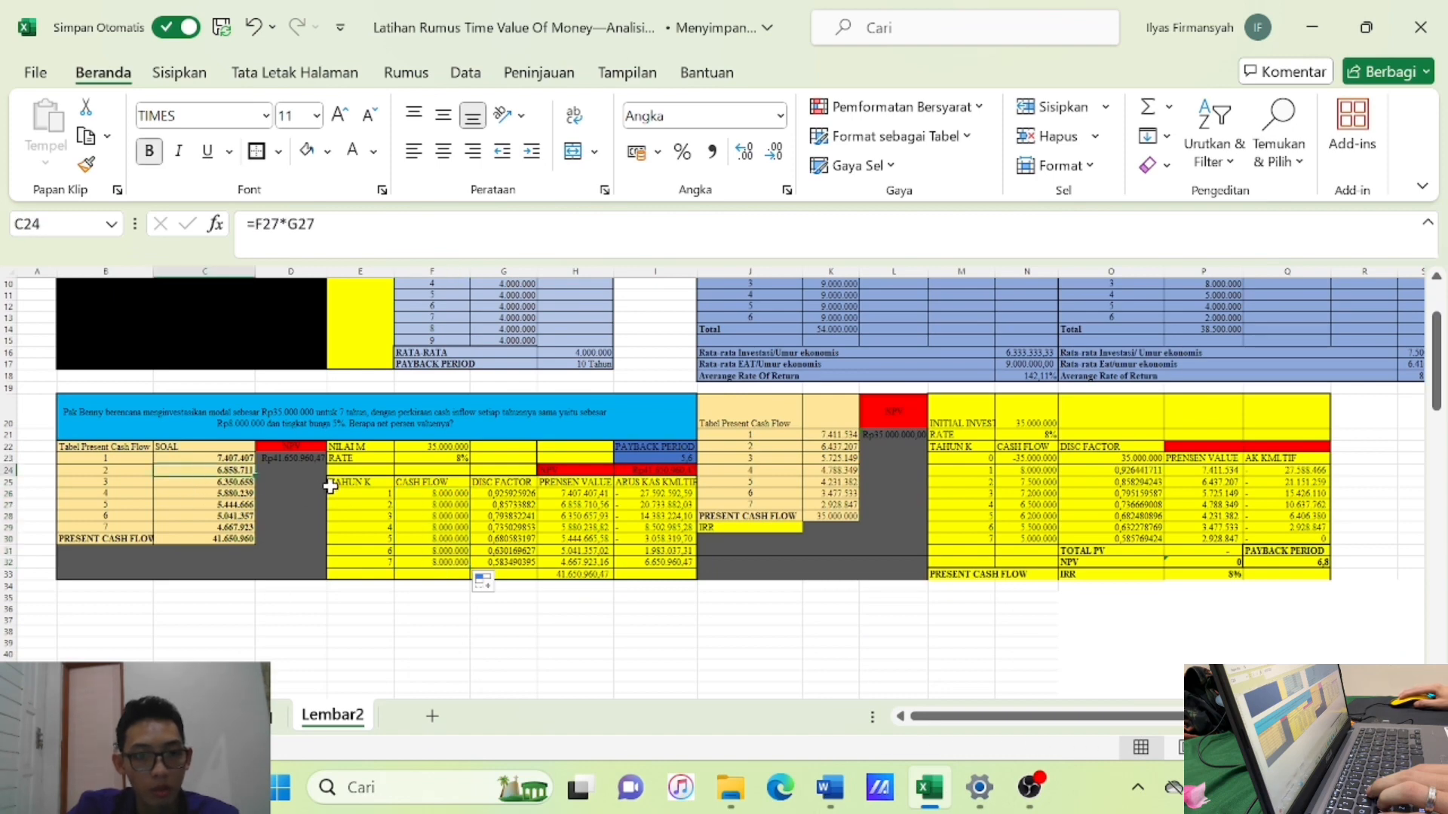
Rename the investment amount label in E22 to NILAI INVEST.
left_click(411, 540)
left_click(391, 447)
type("NILAIINVW")
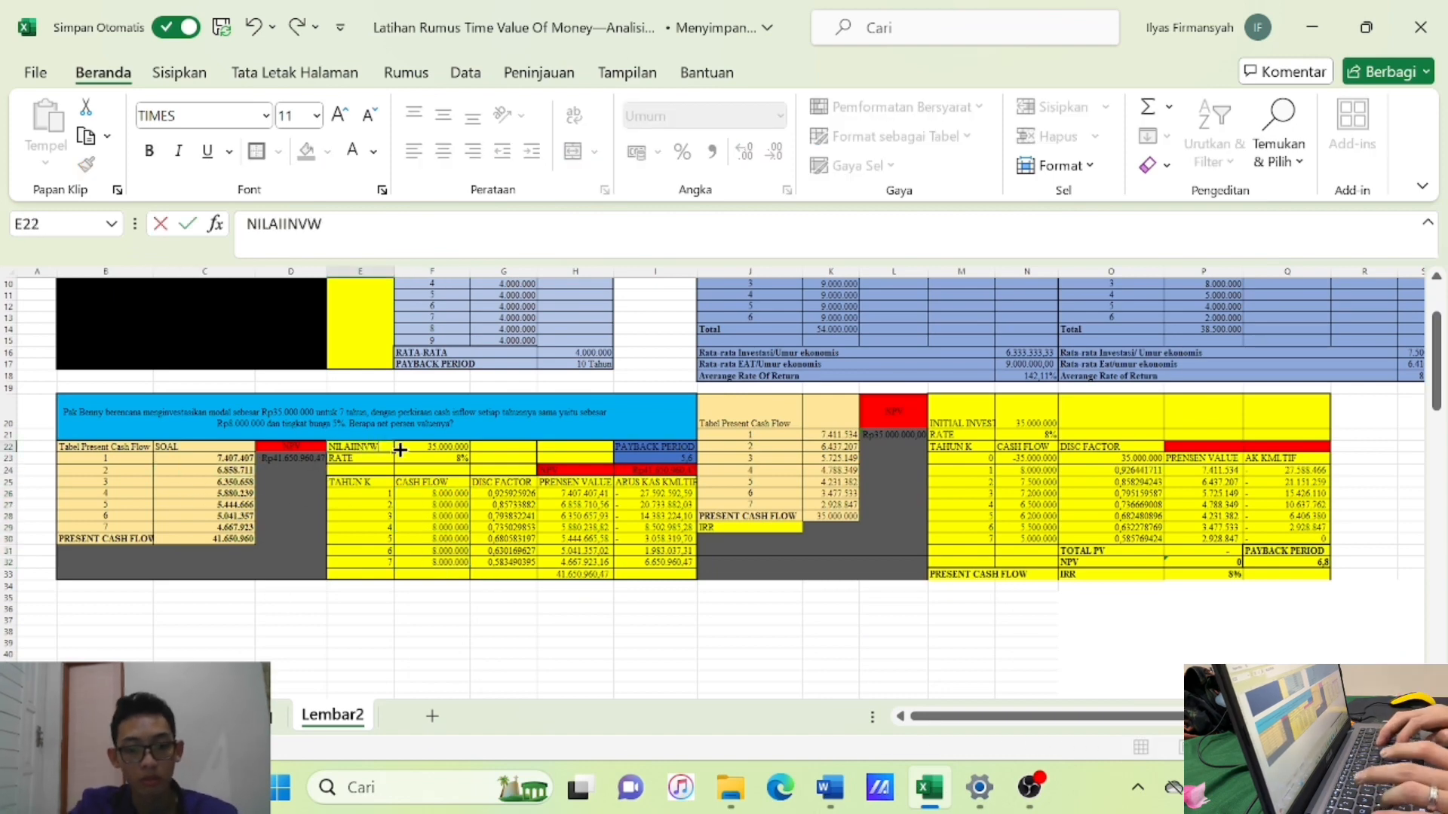
key("BackSpace")
key("BackSpace")
key("BackSpace")
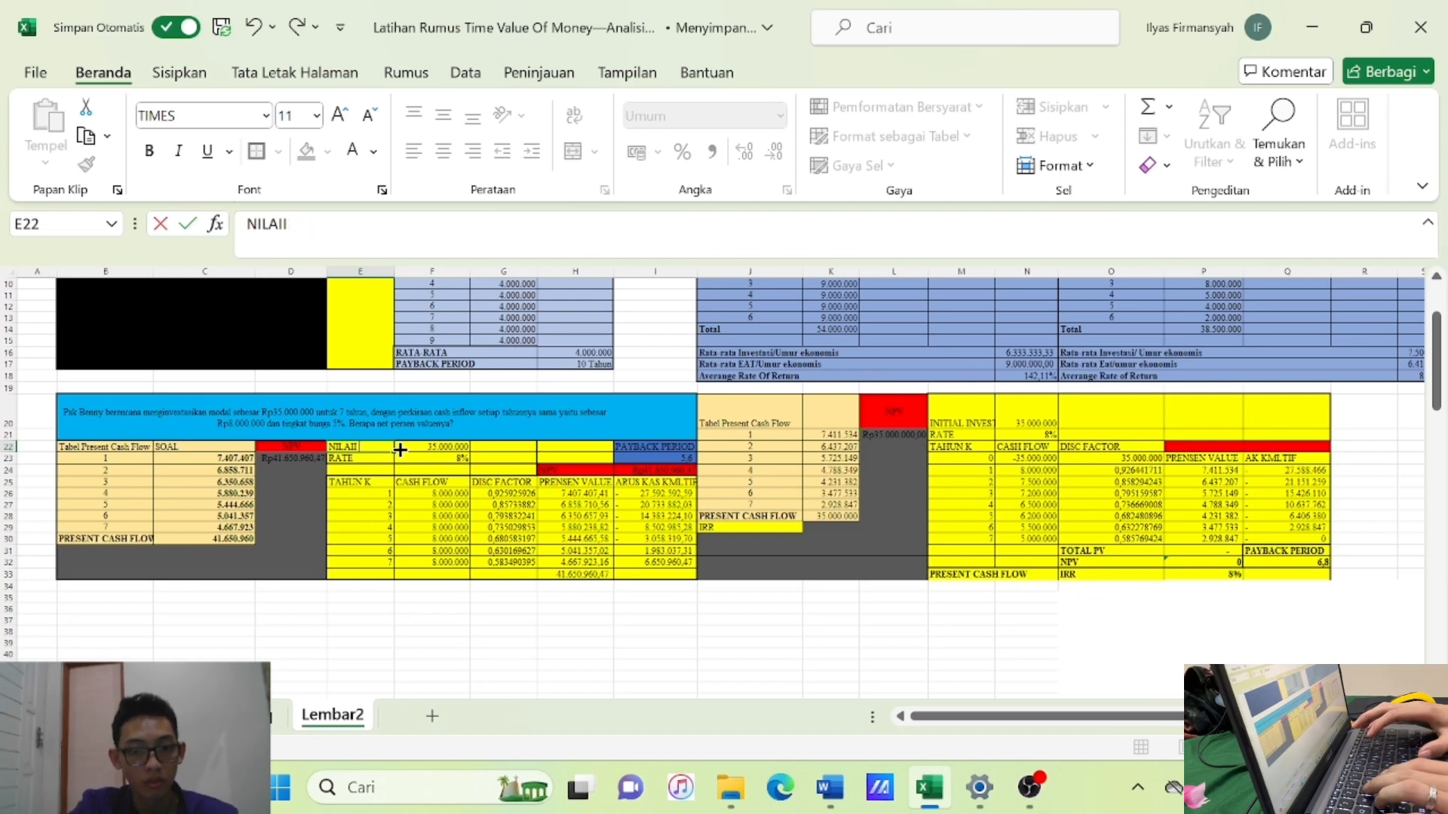
key("BackSpace")
type("IN")
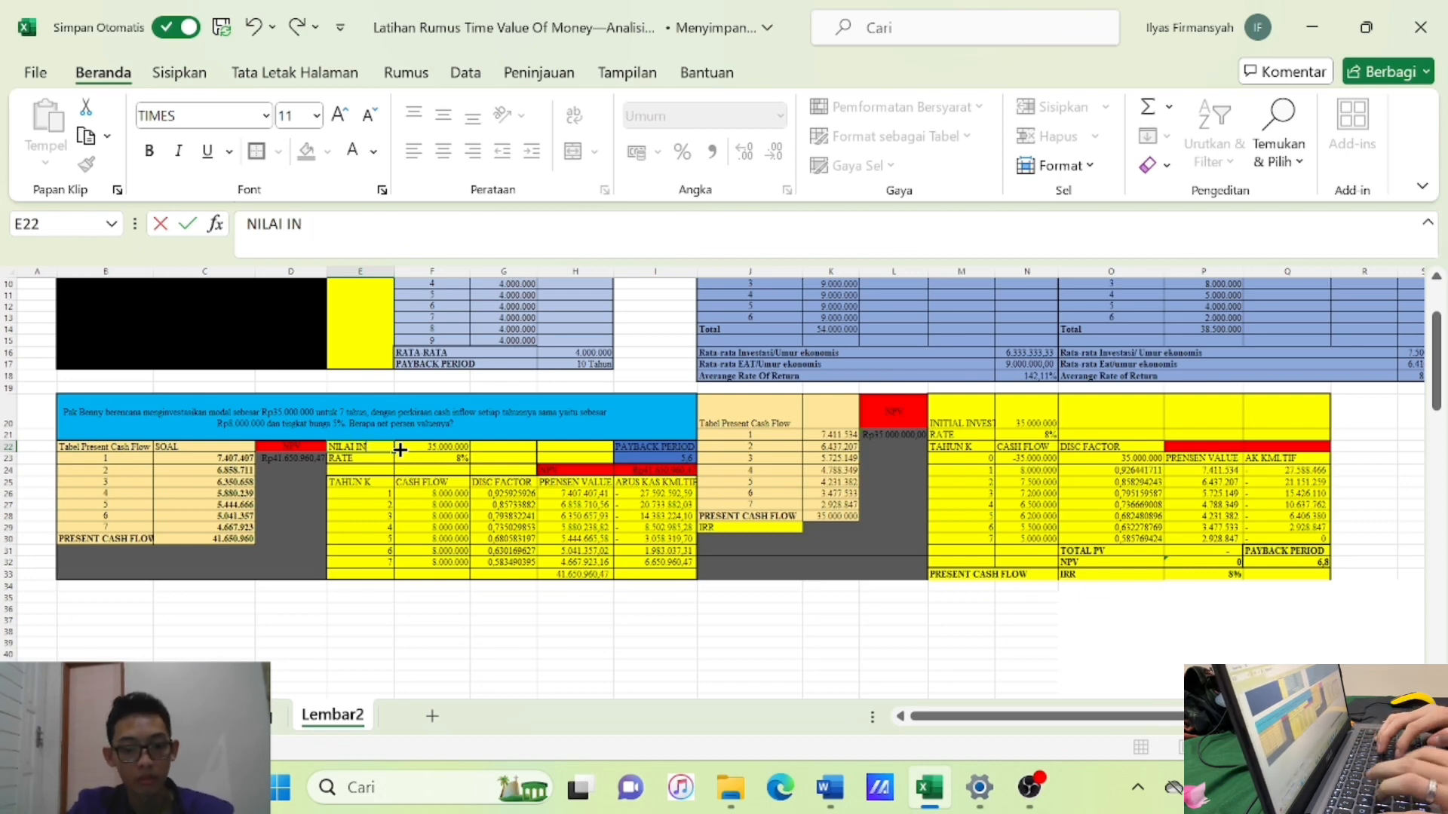
type("VEST")
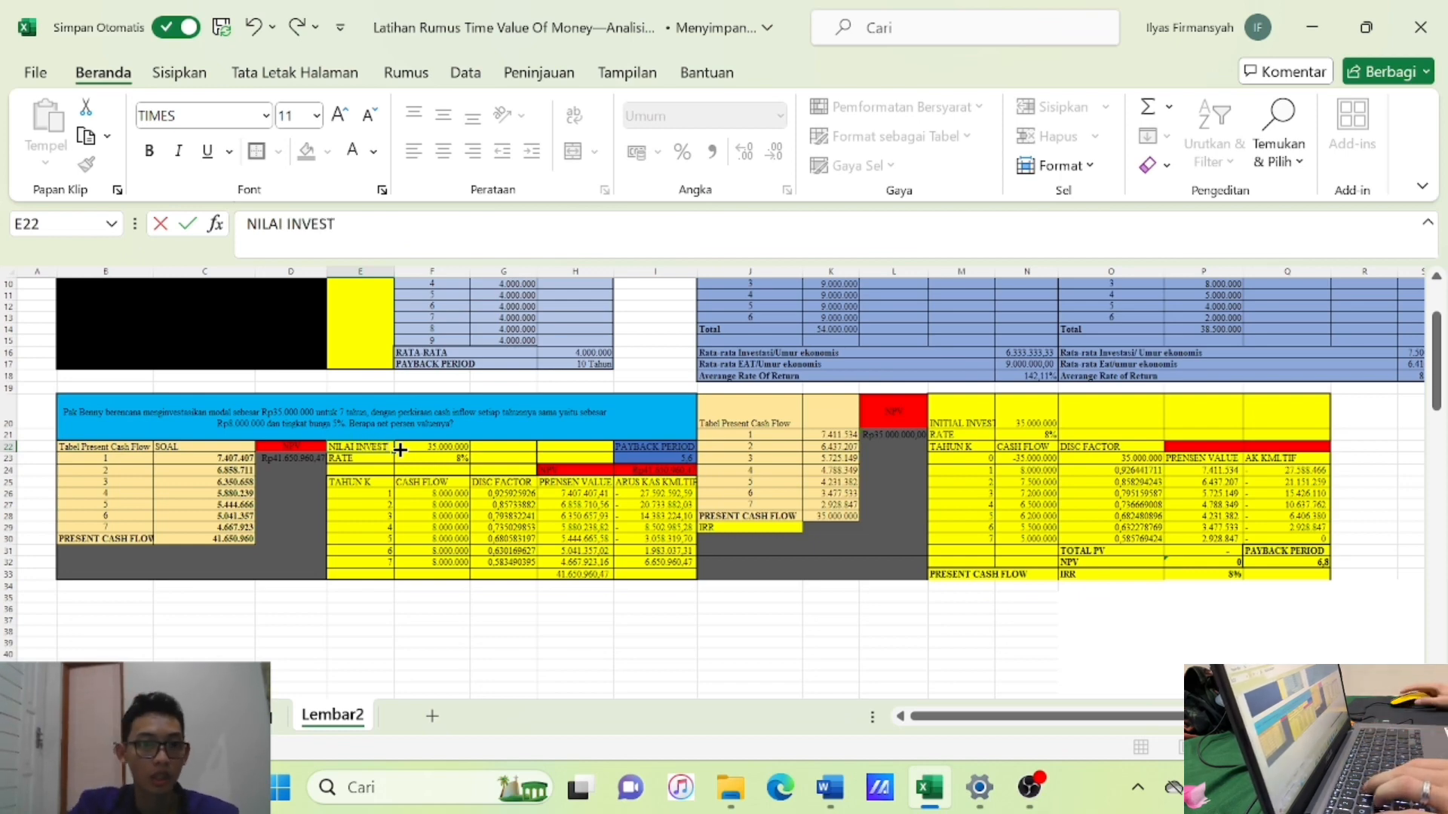
key("Tab")
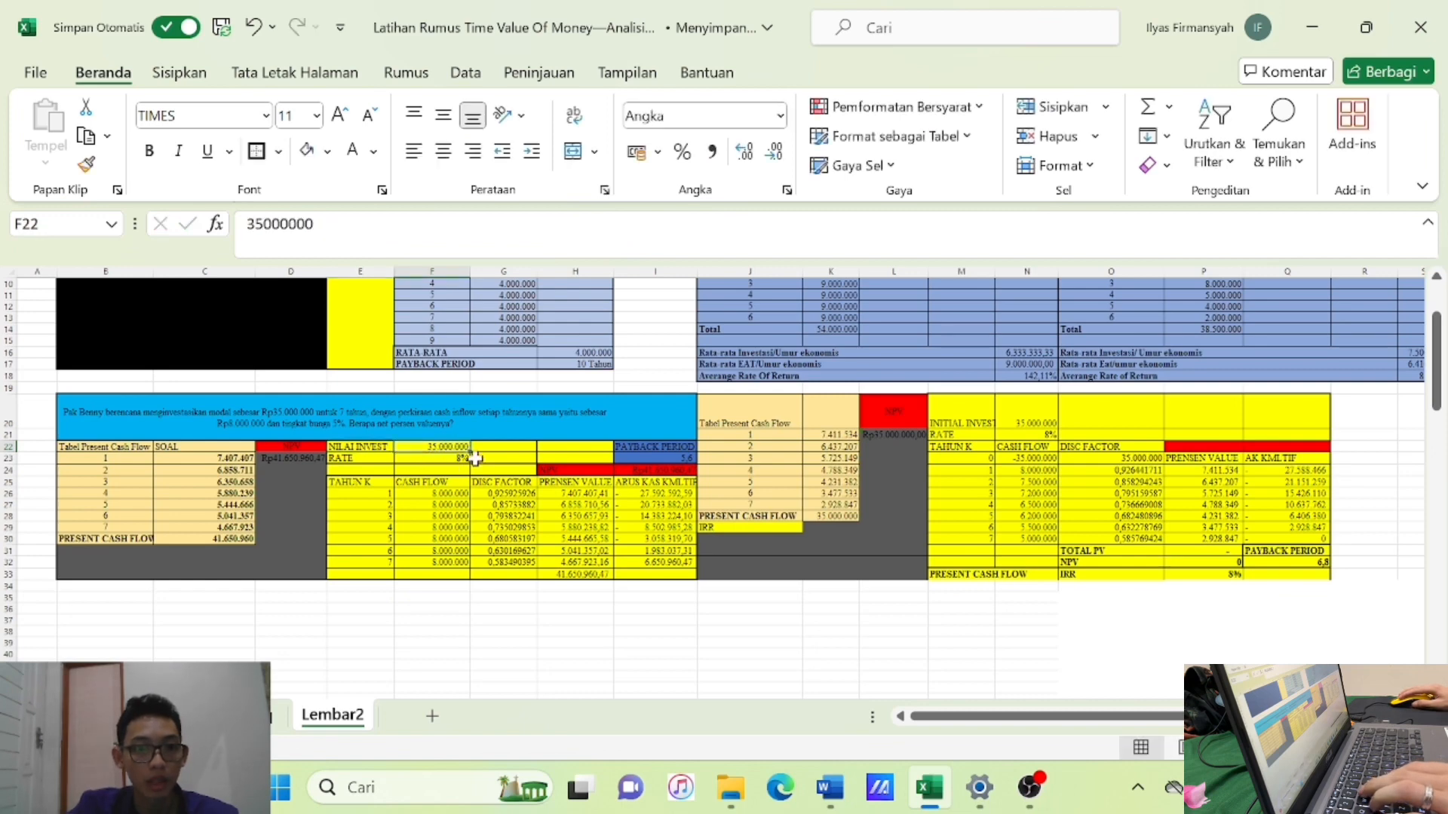
Set the rate in F23 to 5%.
left_click(281, 413)
left_click(432, 449)
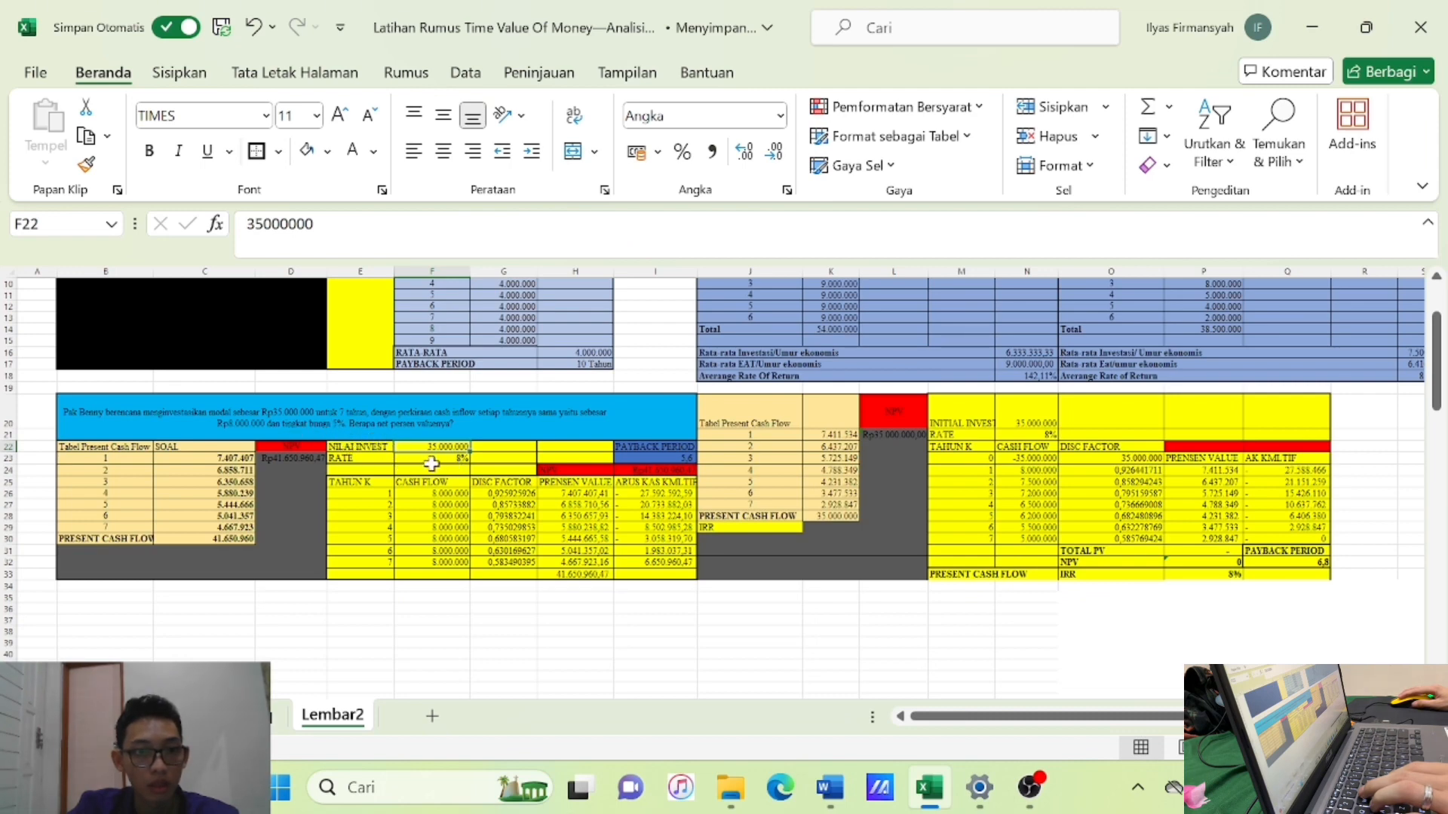
left_click(461, 460)
type("8%")
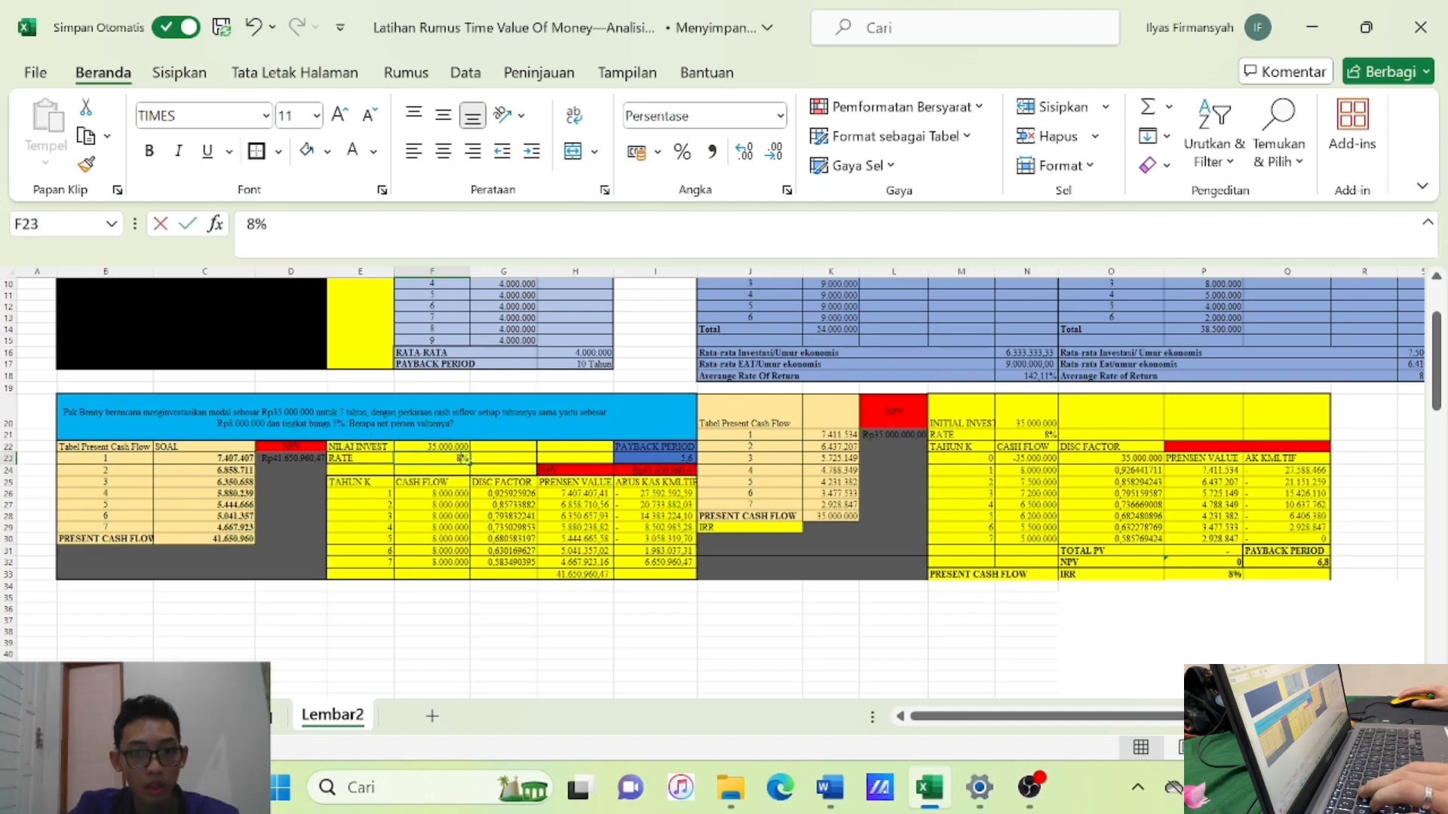
key("BackSpace")
type("5")
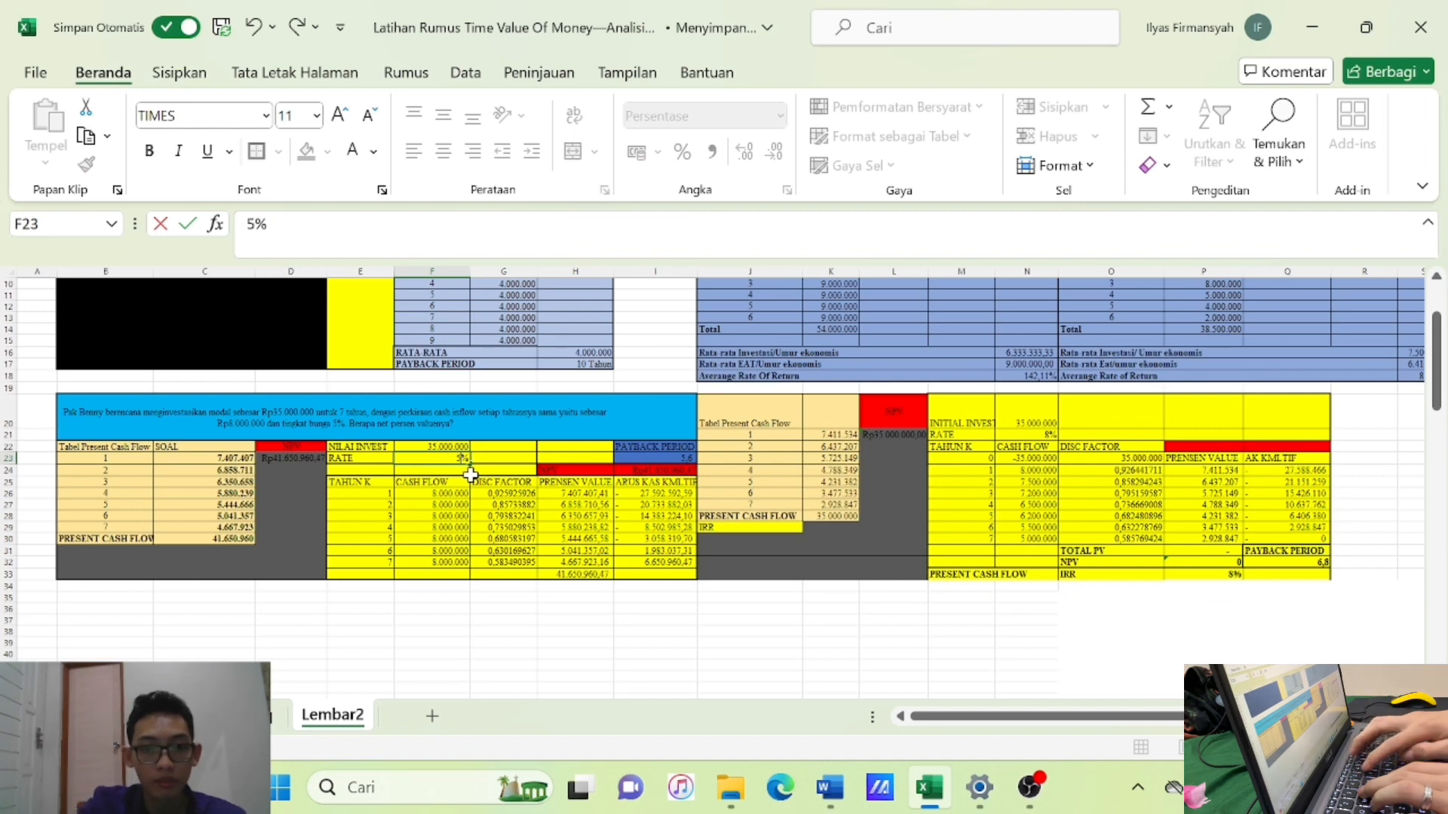
left_click(462, 470)
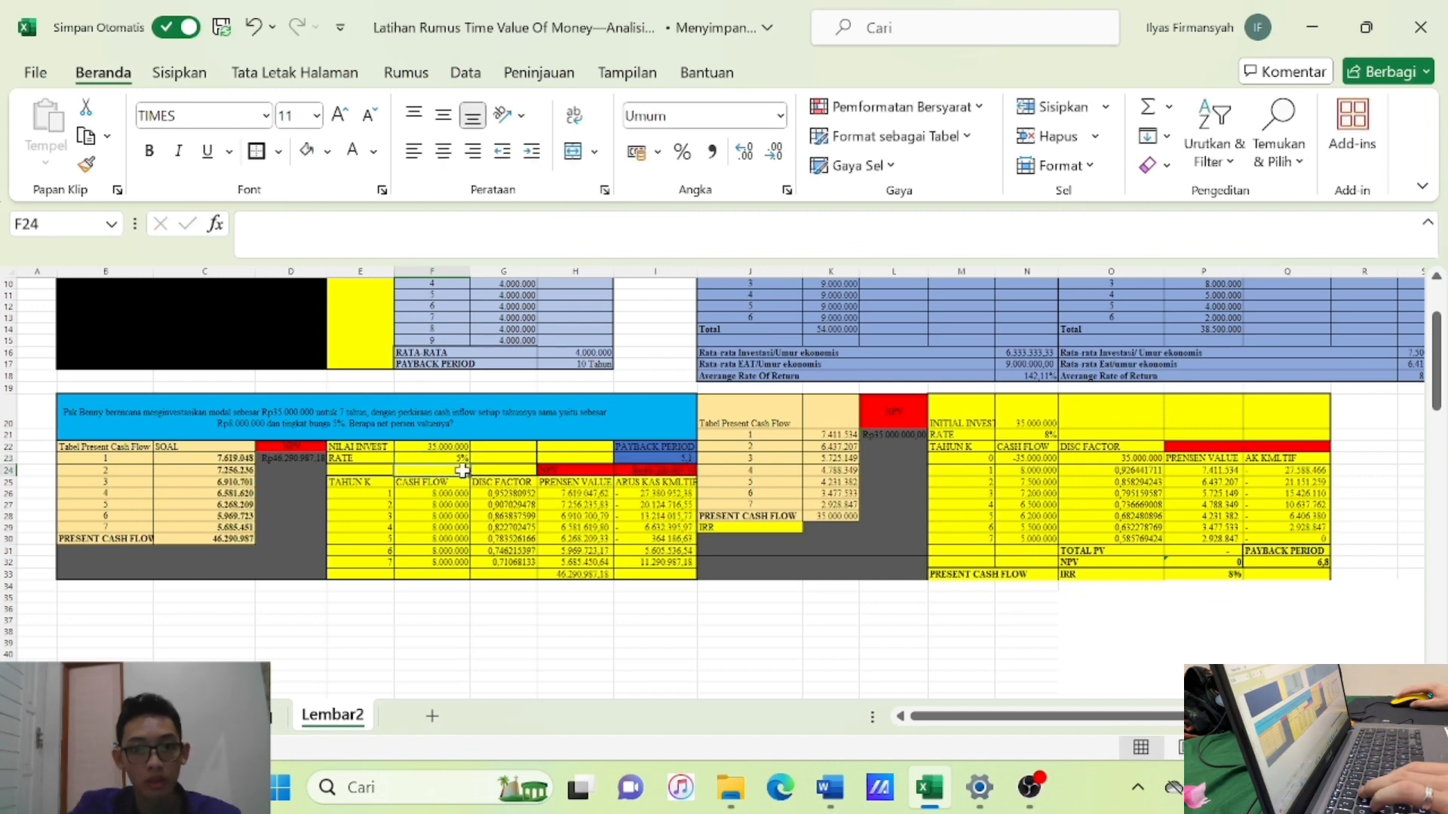
Clear the seven discount factor cells G26:G32.
left_click_drag(506, 493, 525, 562)
key("Delete")
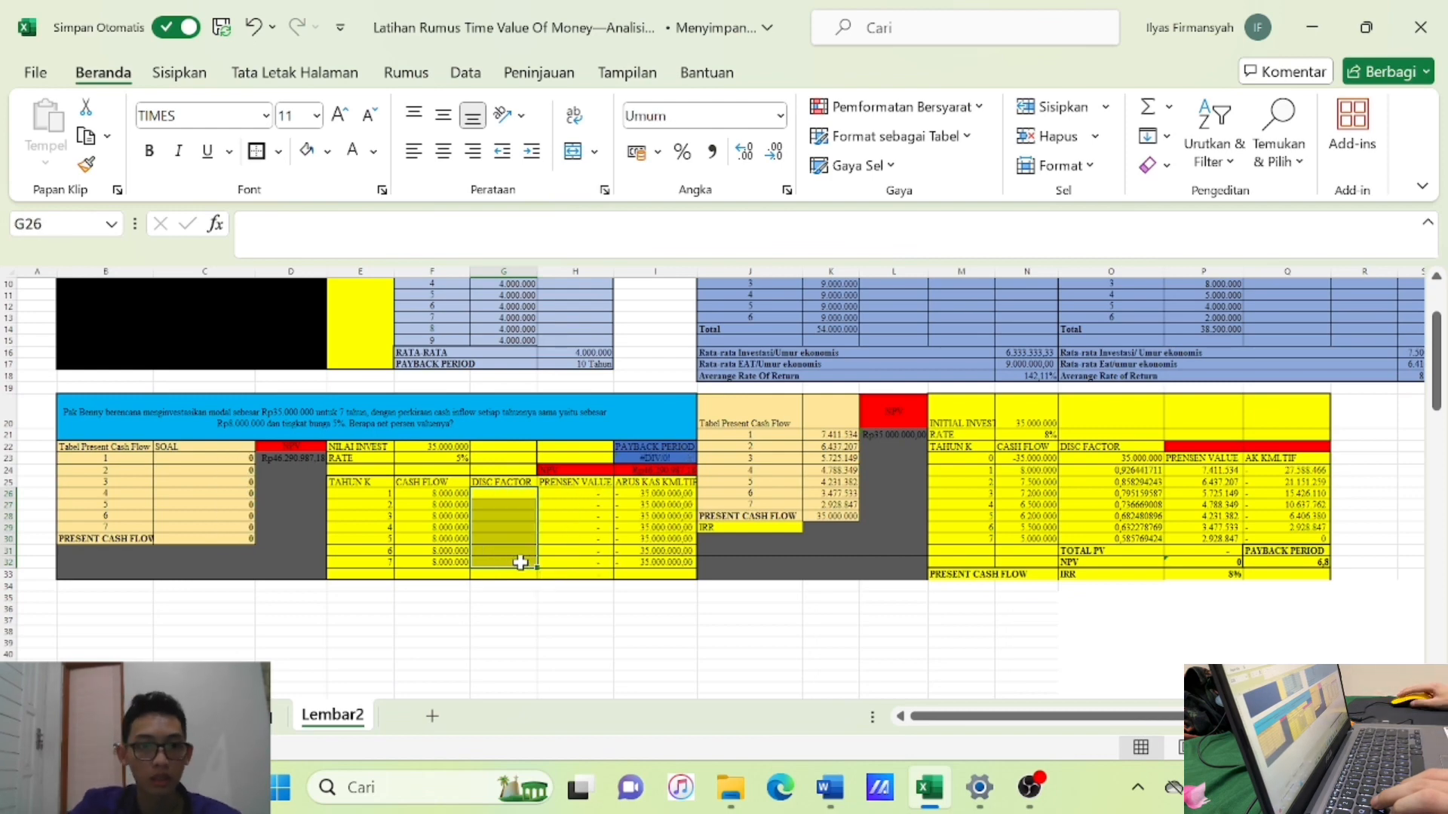
left_click(528, 504)
Calculate the discount factor in G26 with =1/(1+$F$23)^E26 and copy the formula down to G32.
scroll(497, 513, "up", 1)
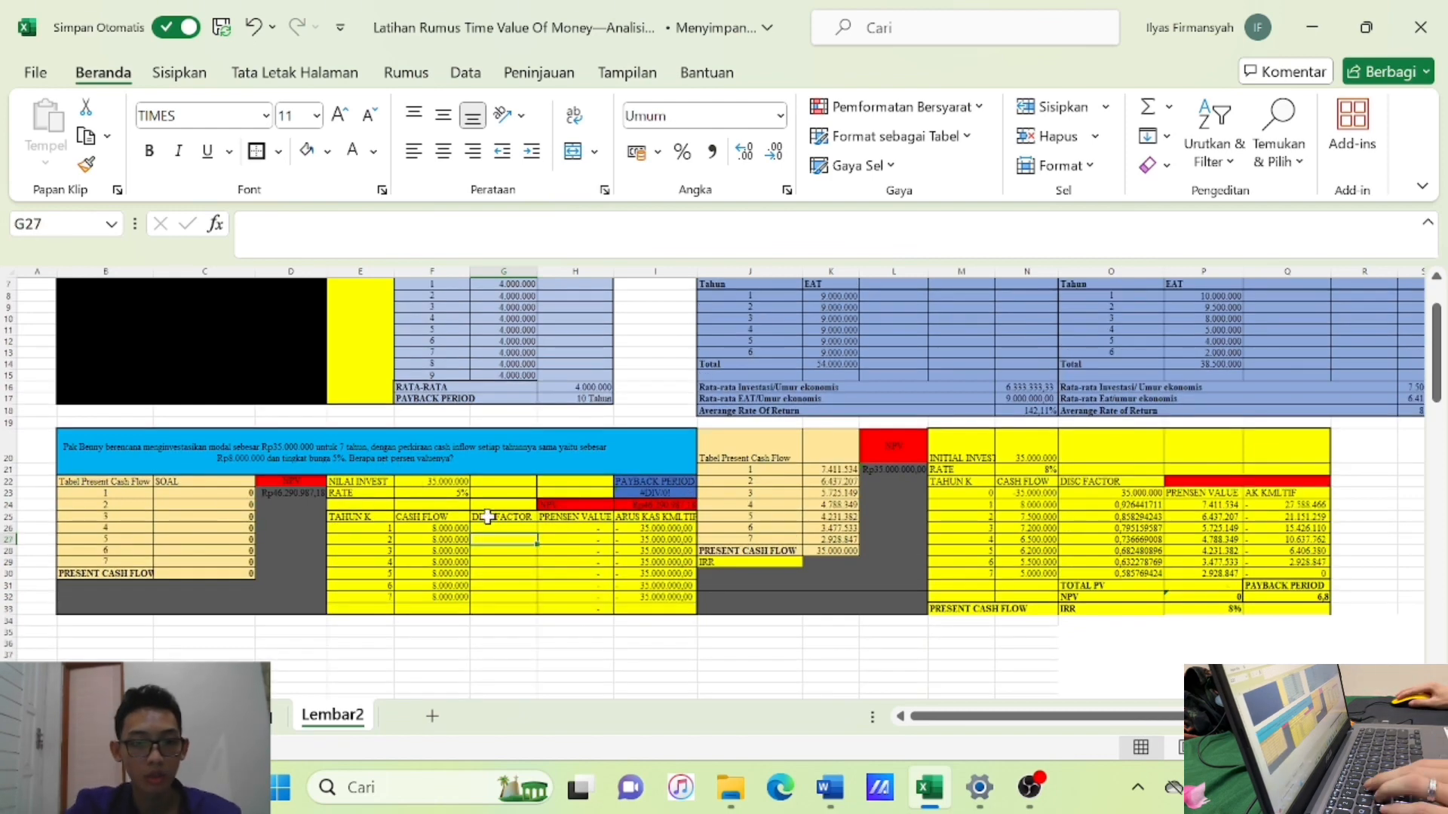
left_click(502, 529)
type("=1/(")
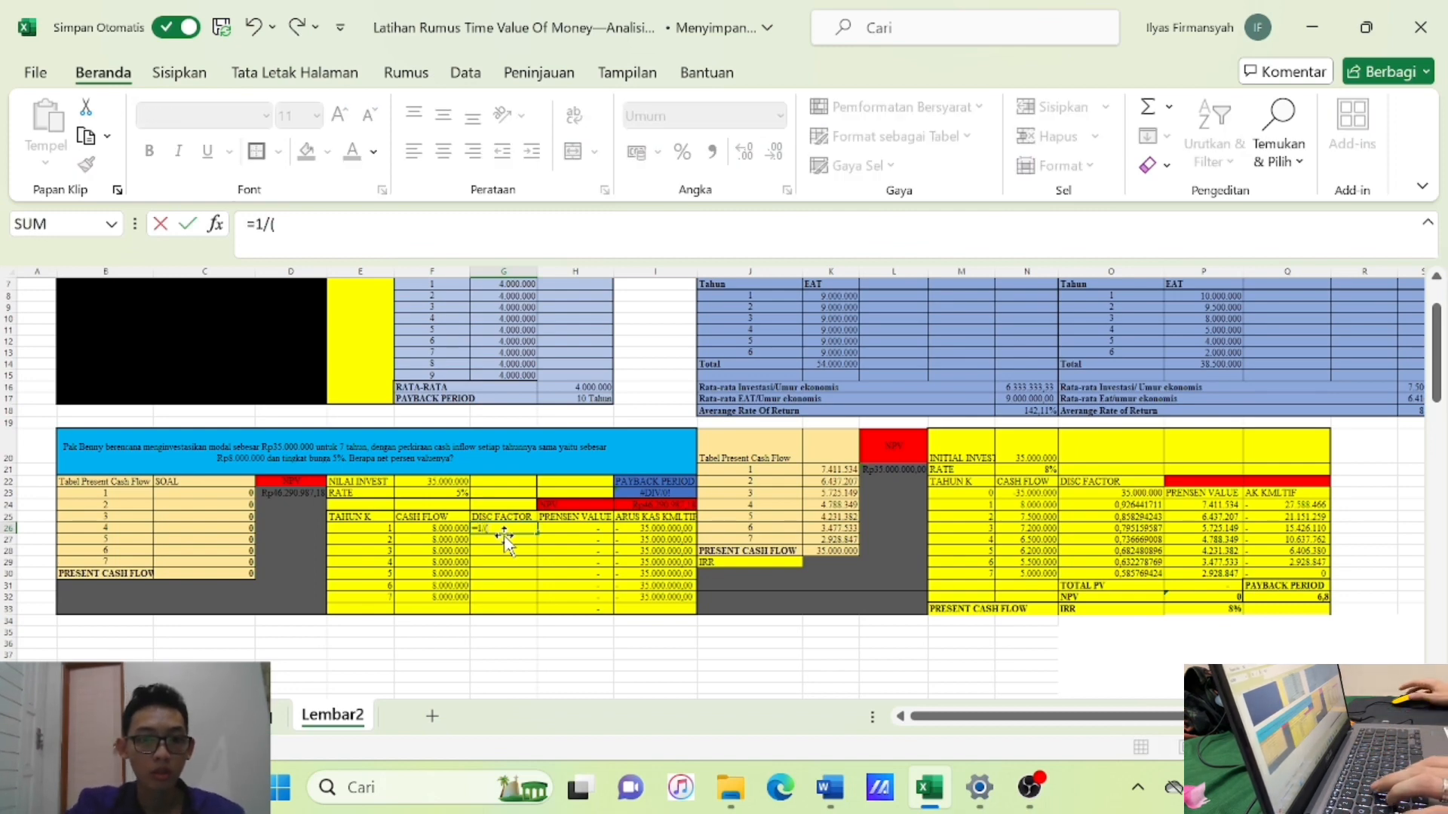
type("1+")
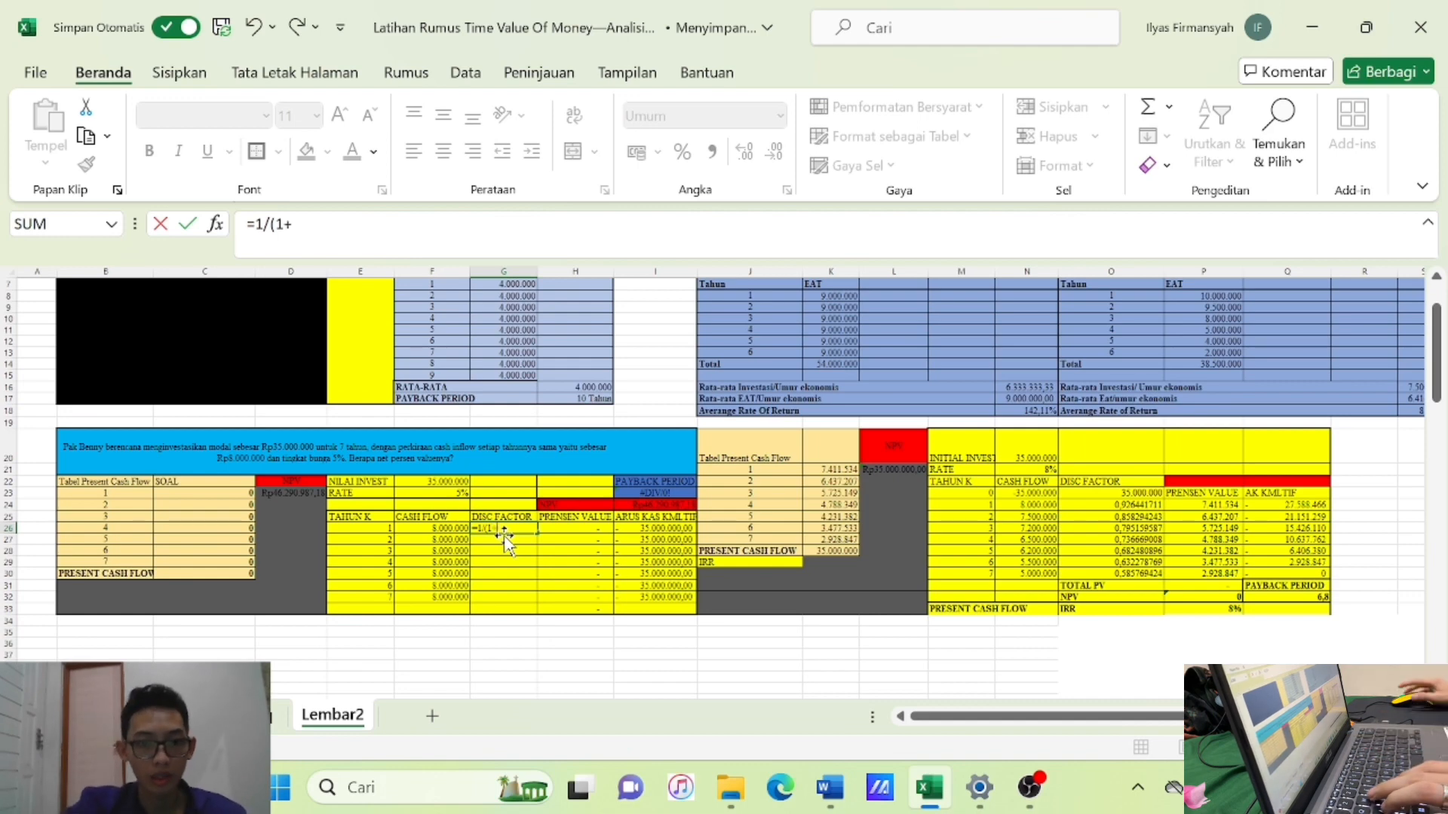
left_click(455, 493)
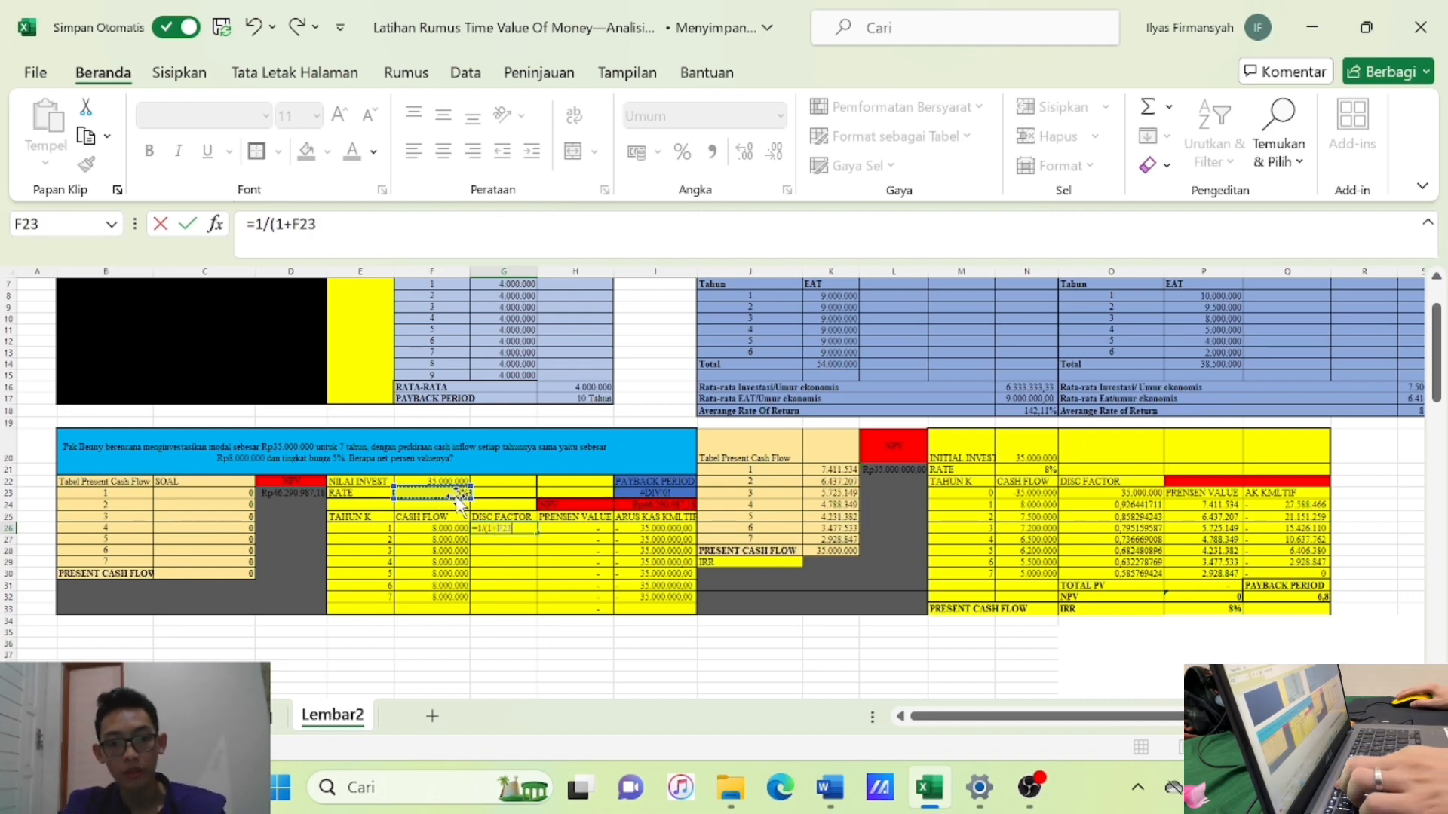
key("F4")
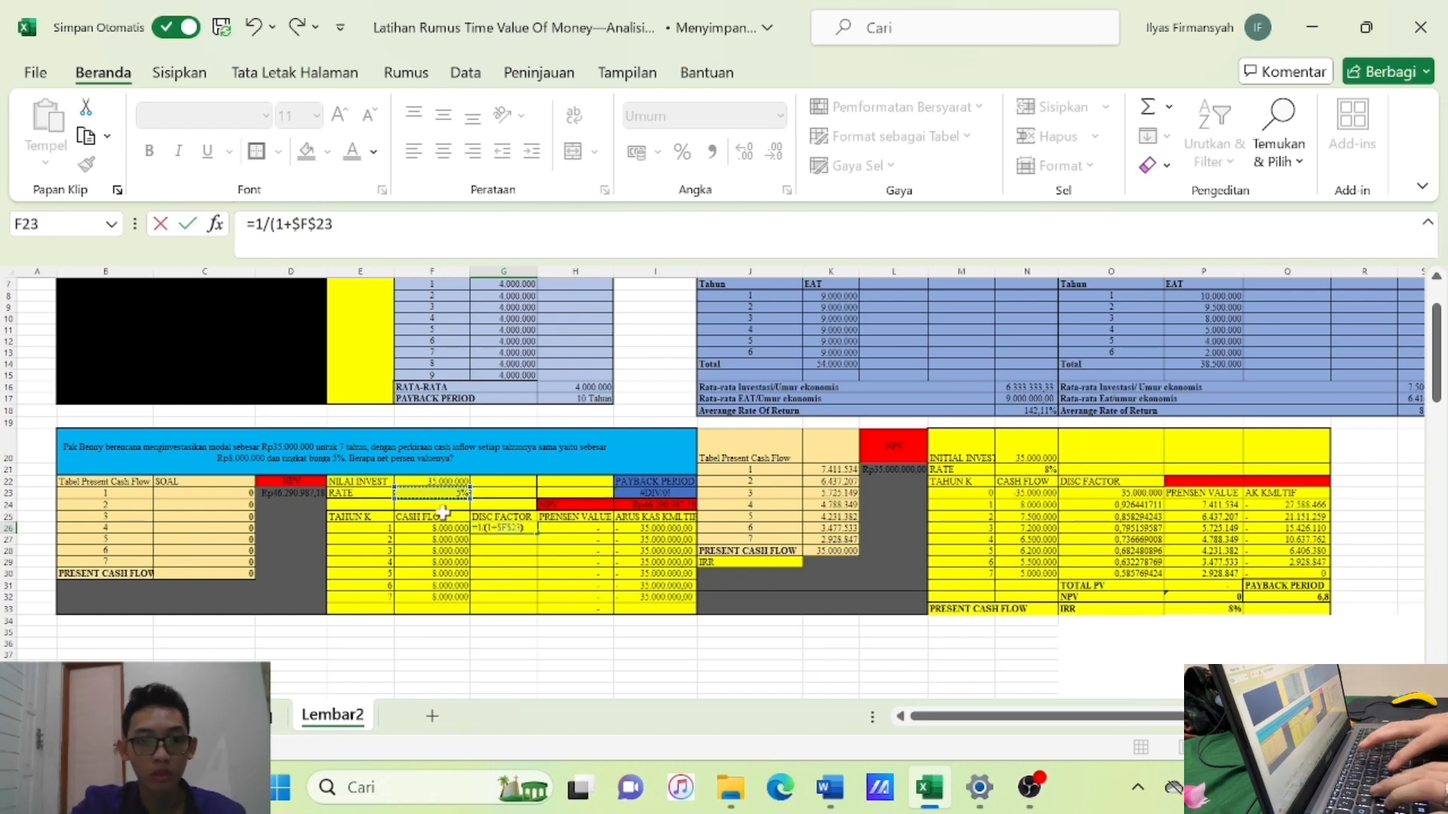
type(")^")
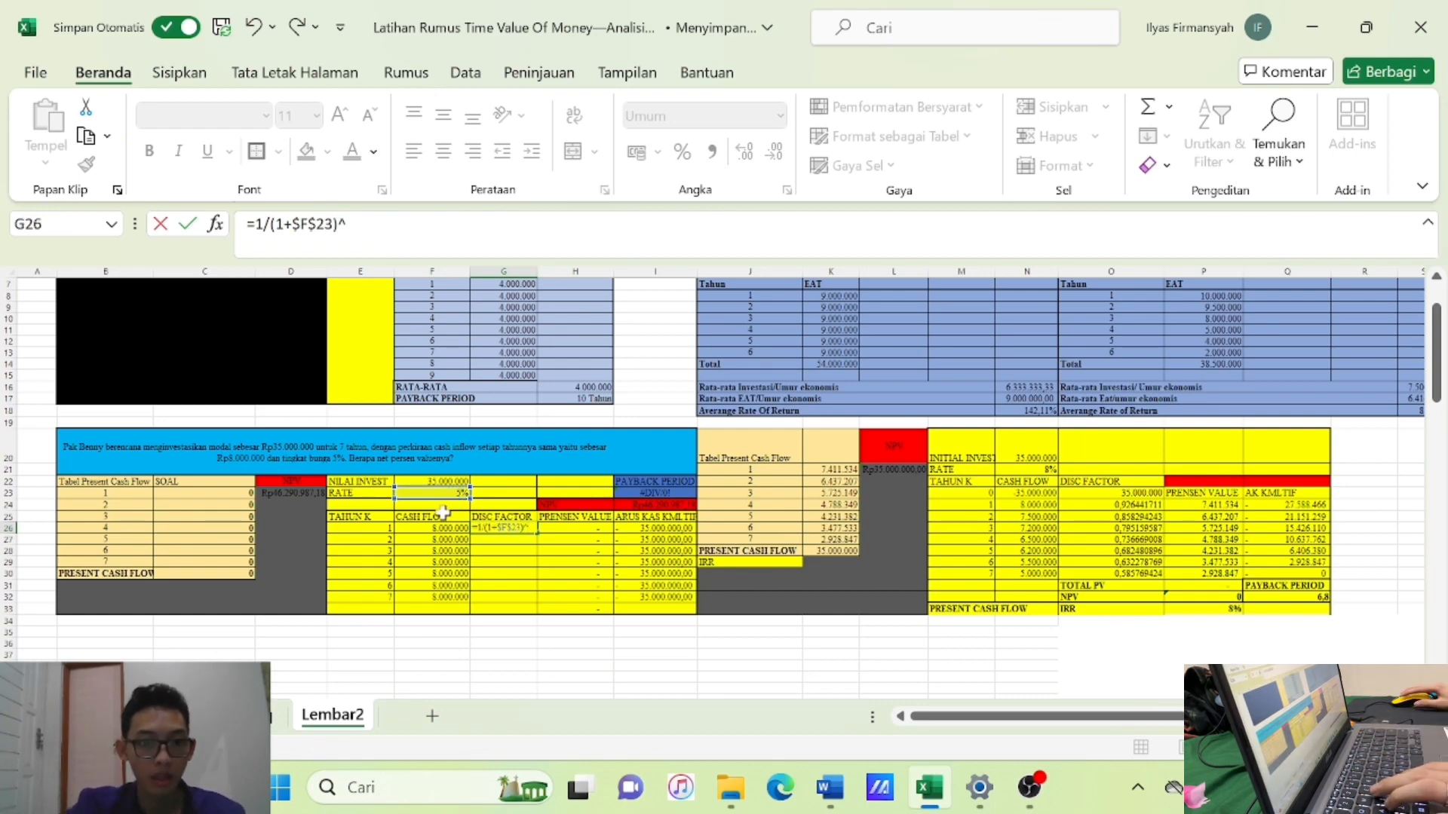
left_click(371, 532)
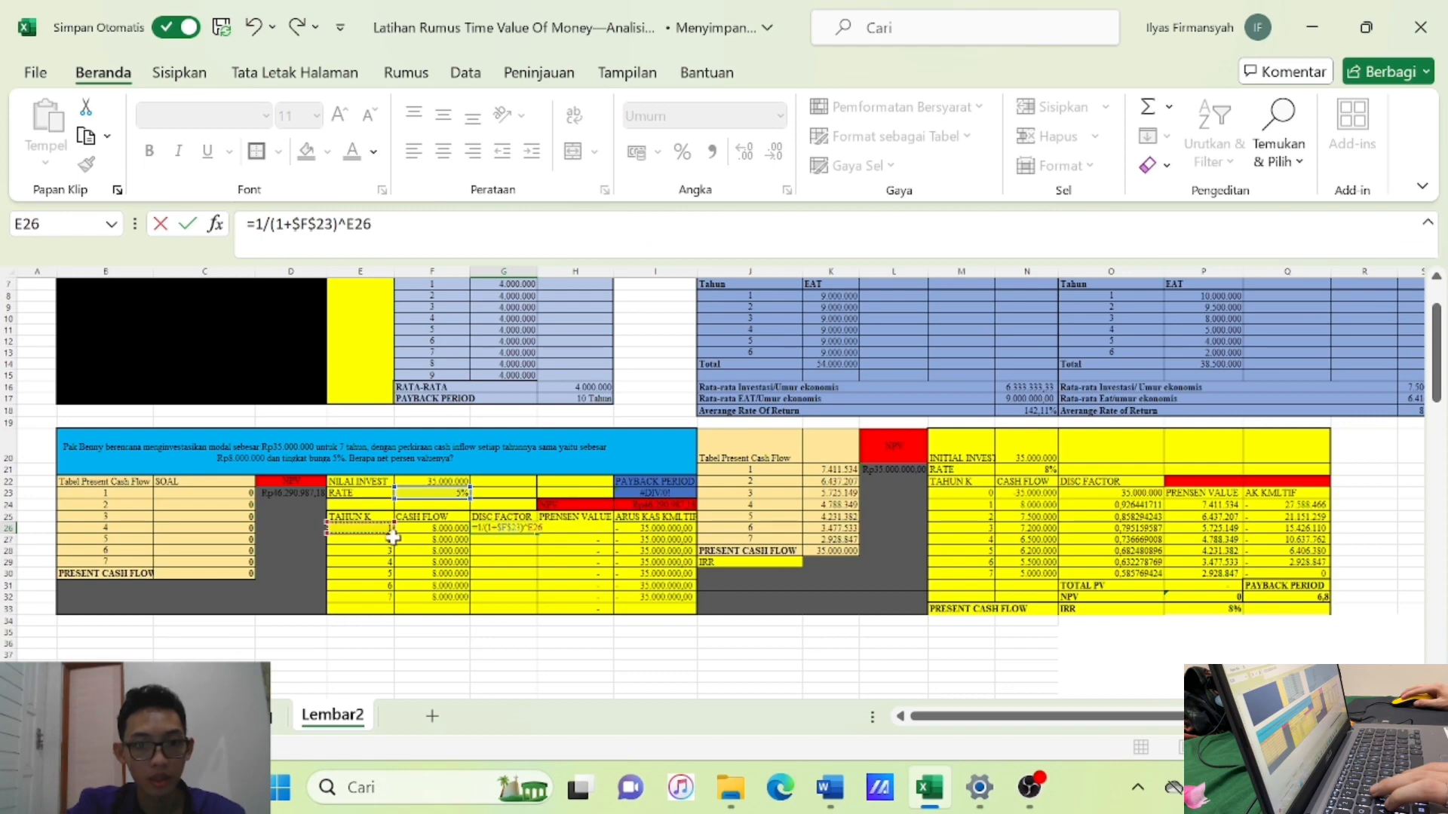
key("Return")
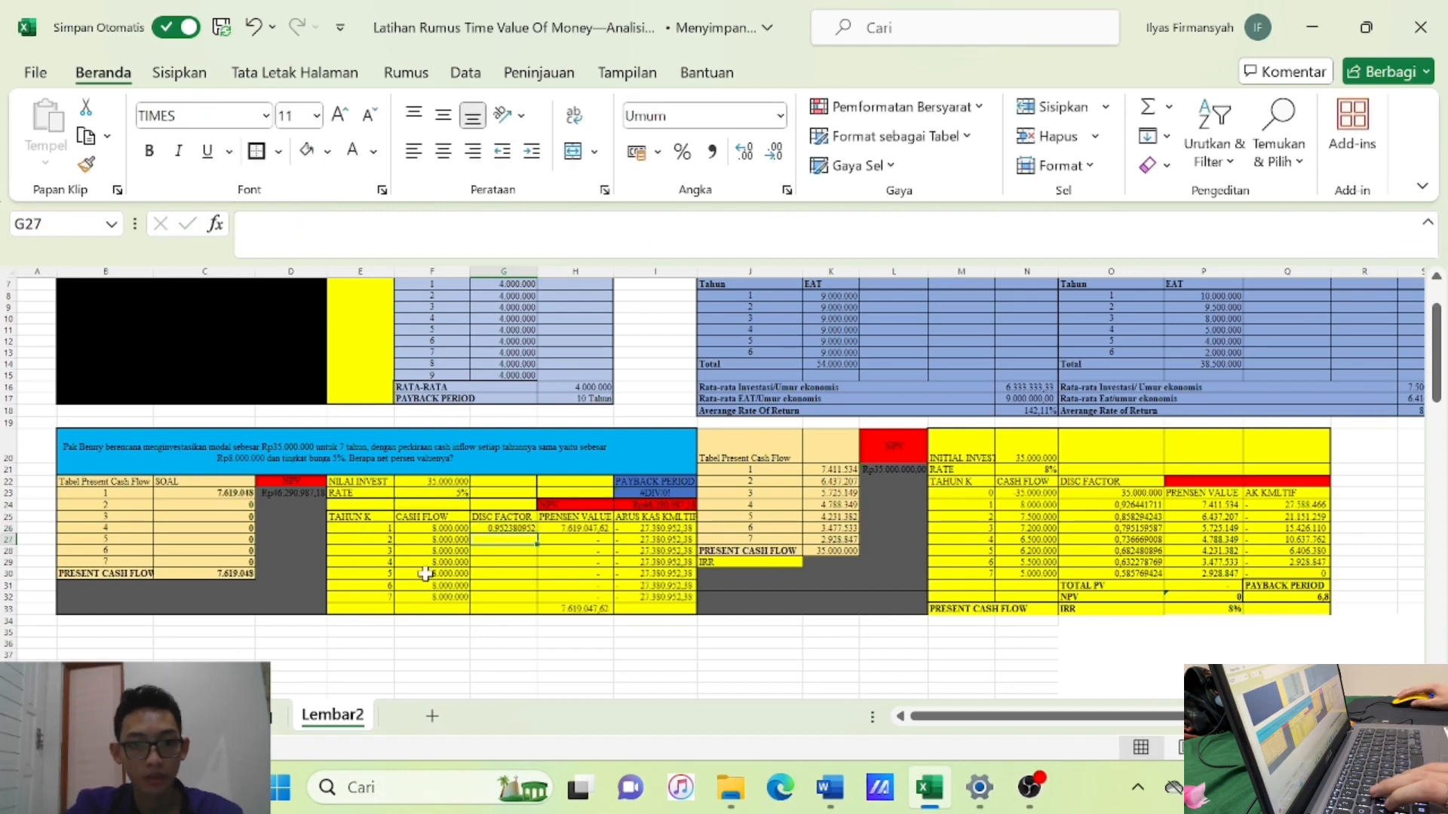
left_click(523, 527)
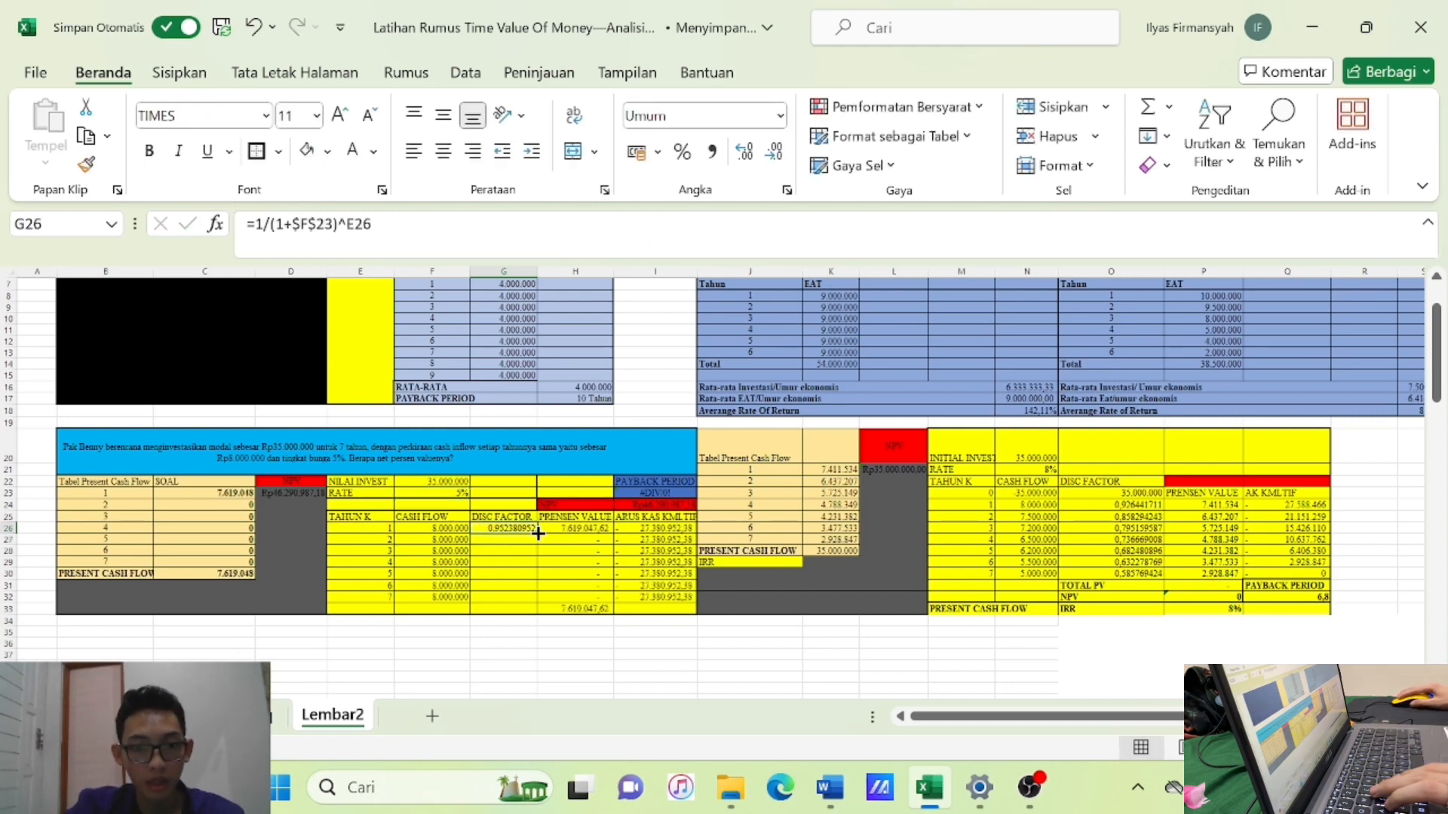
left_click_drag(538, 533, 534, 604)
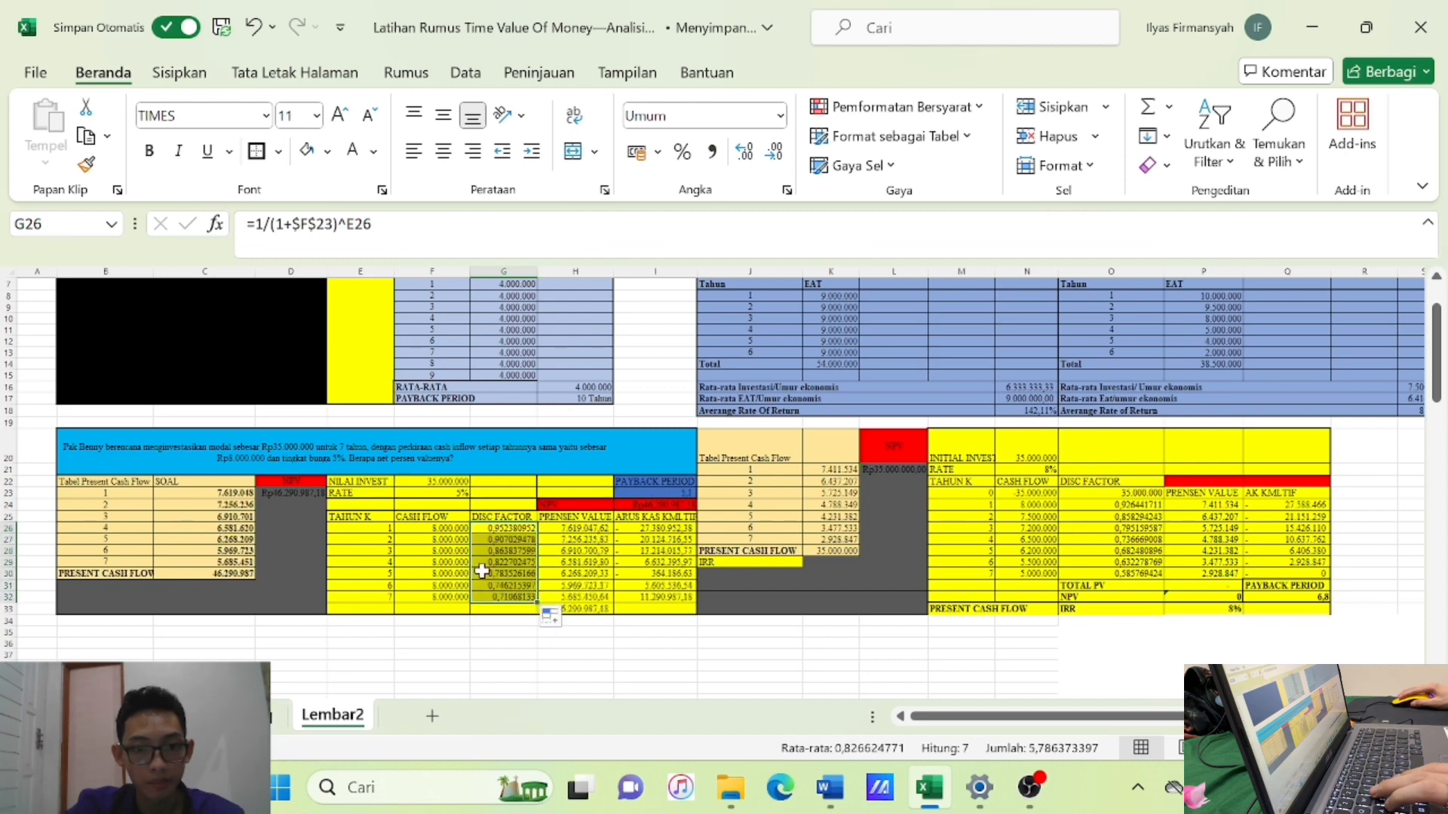
Clear the present value cells and their total in H26:H33.
left_click_drag(576, 529, 616, 612)
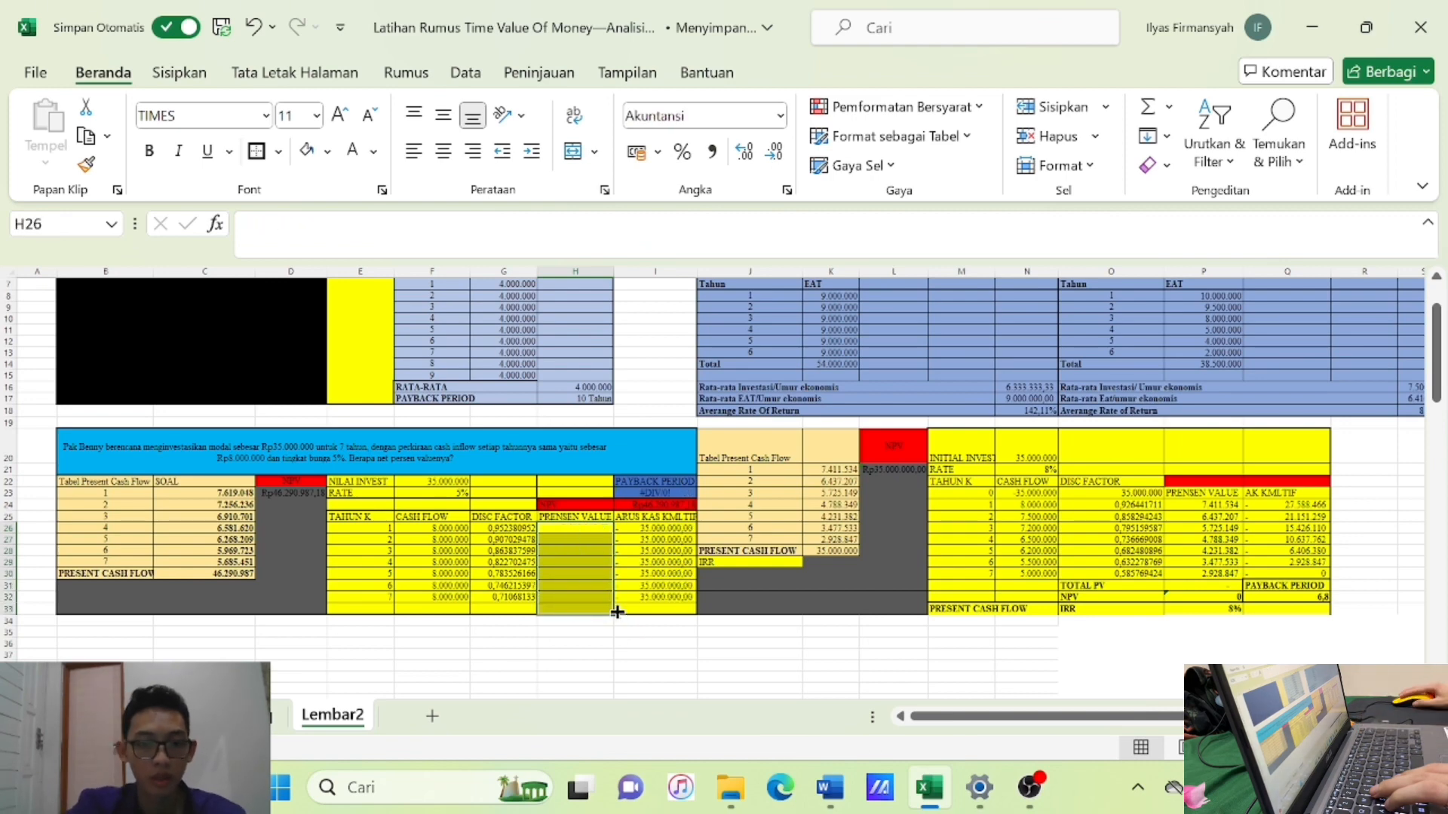
key("Delete")
left_click(549, 688)
Calculate the first-year present value in H26 with =F26*G26 and copy the formula down to H32.
left_click(567, 531)
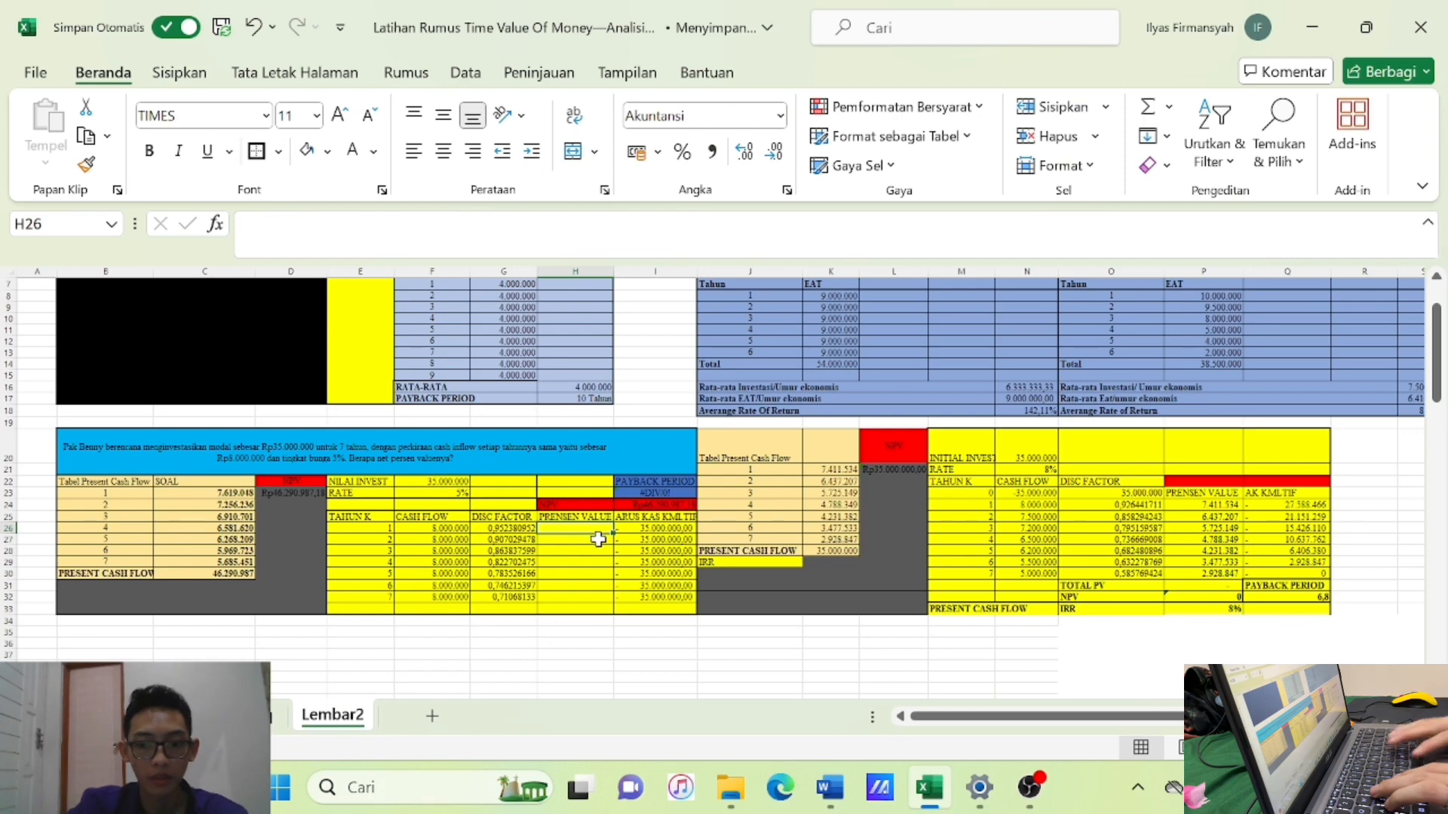
type("=")
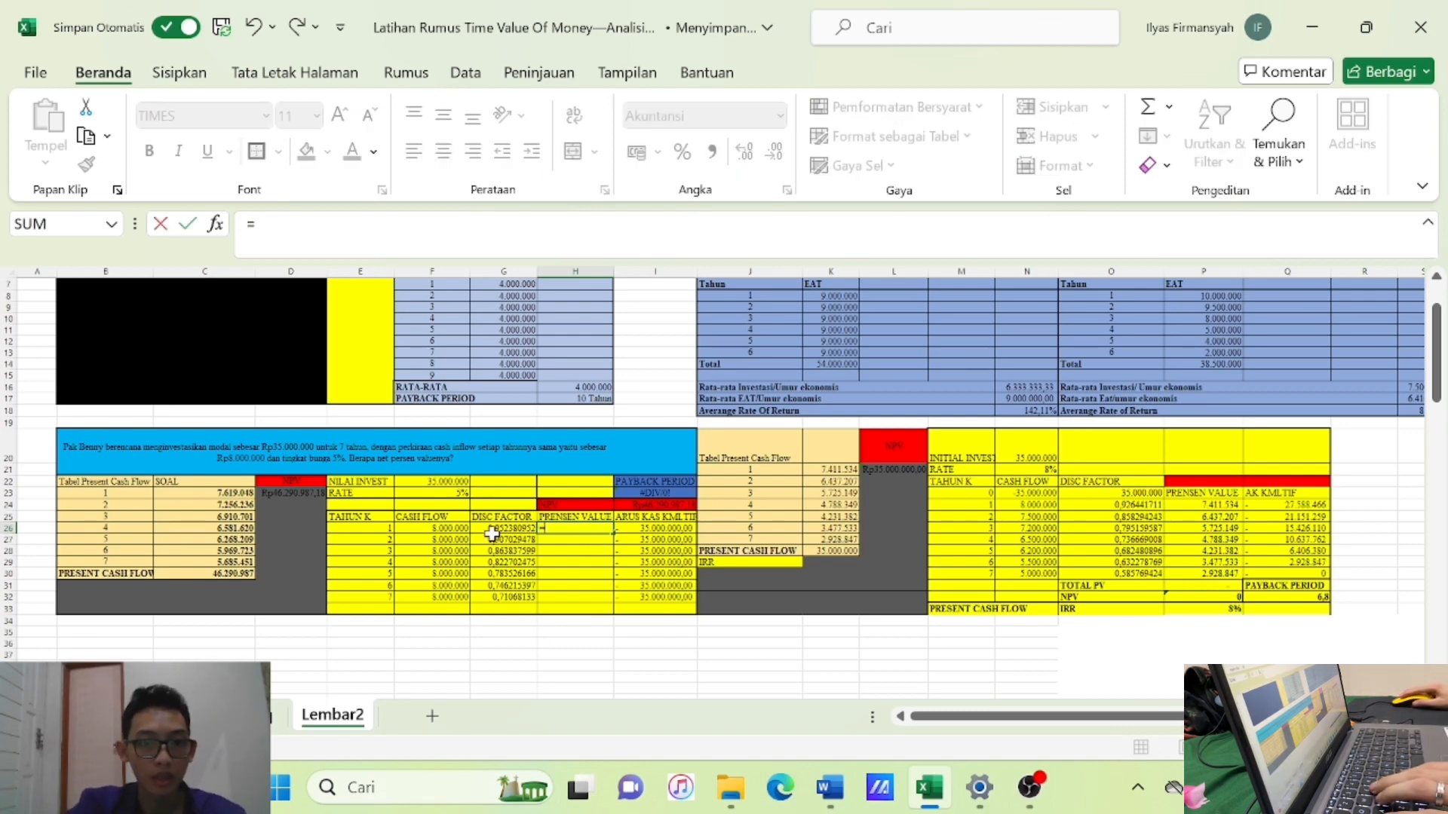
left_click(445, 531)
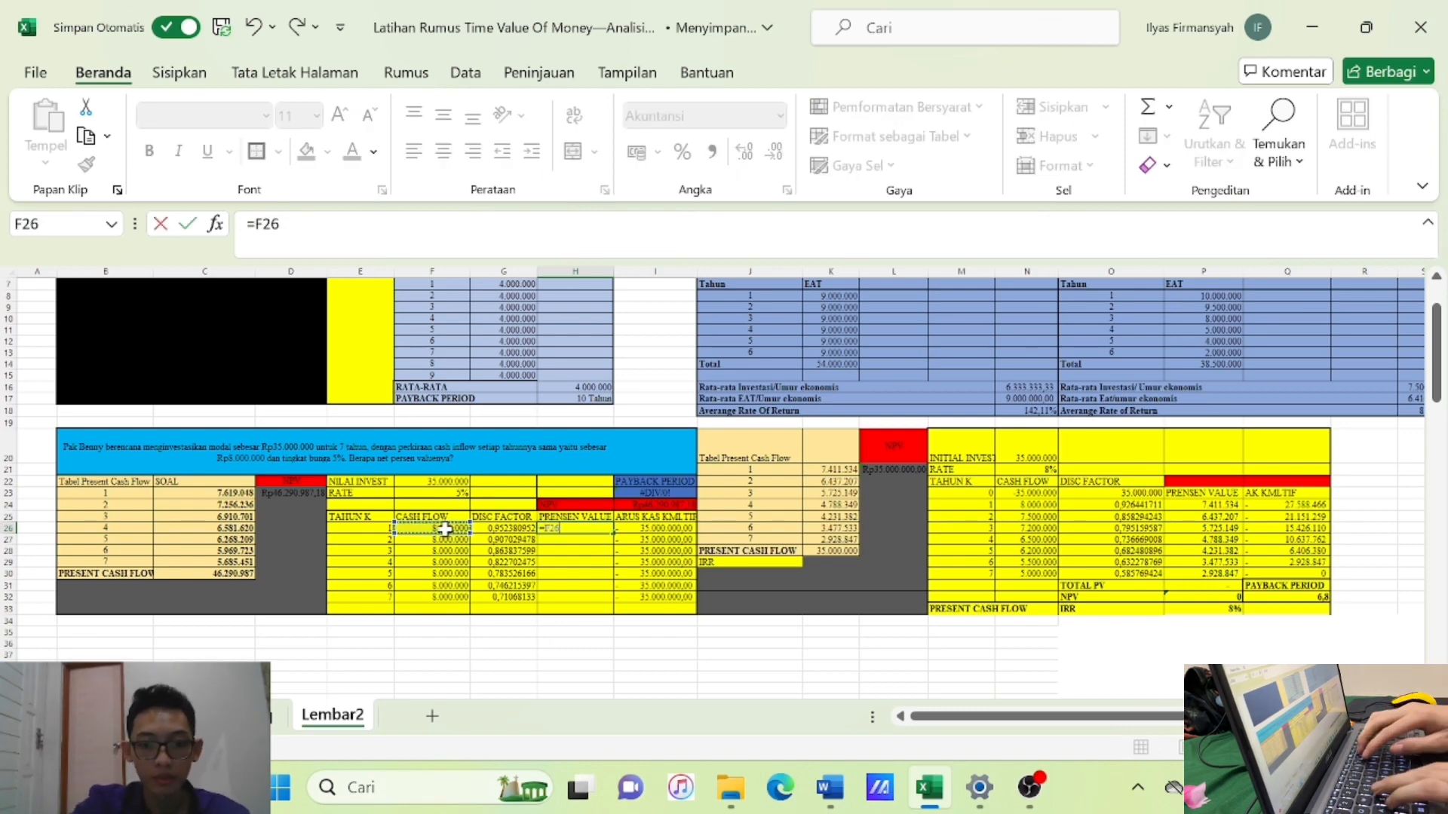
type("*")
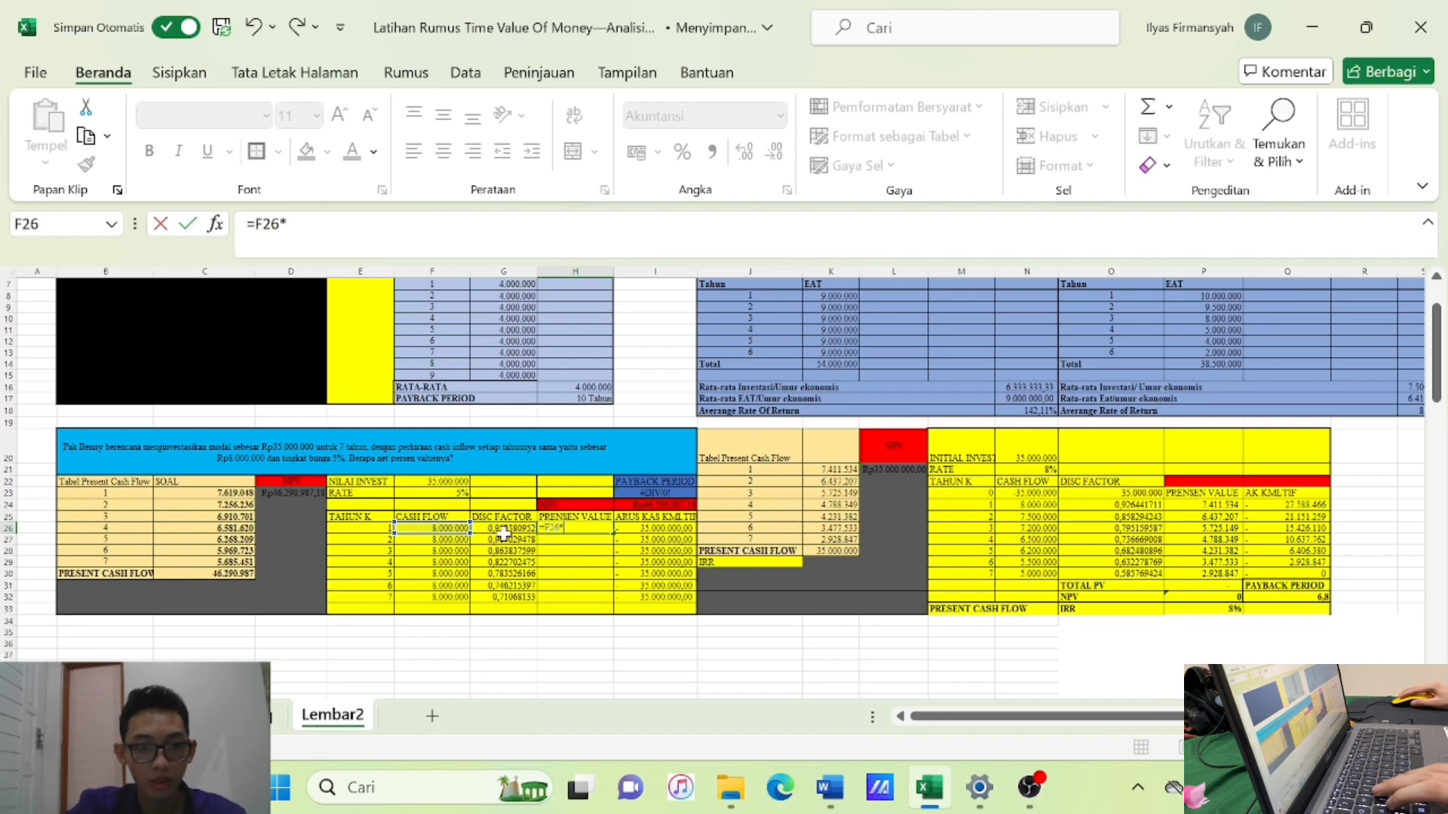
left_click(505, 533)
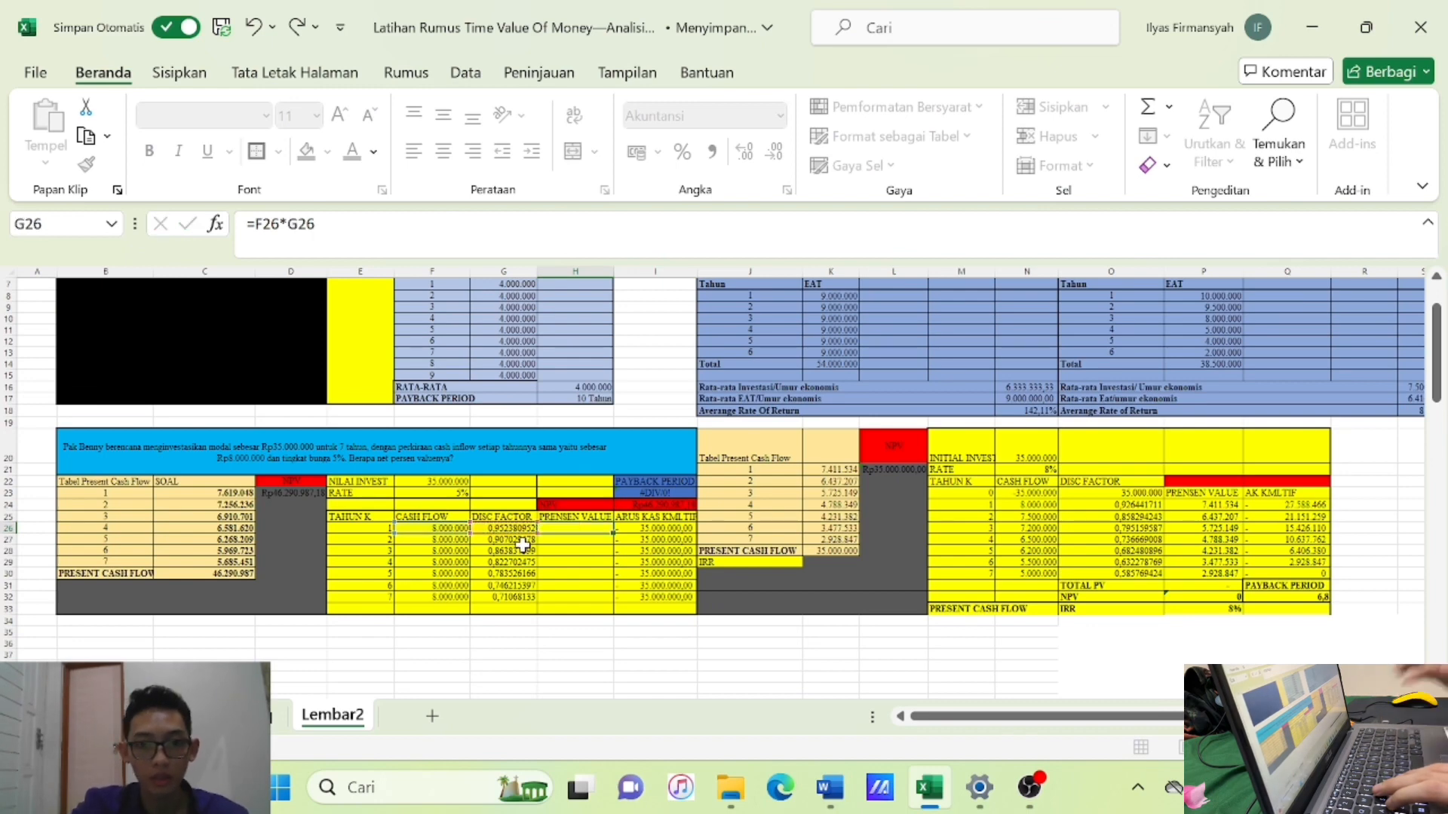
key("Return")
left_click(604, 529)
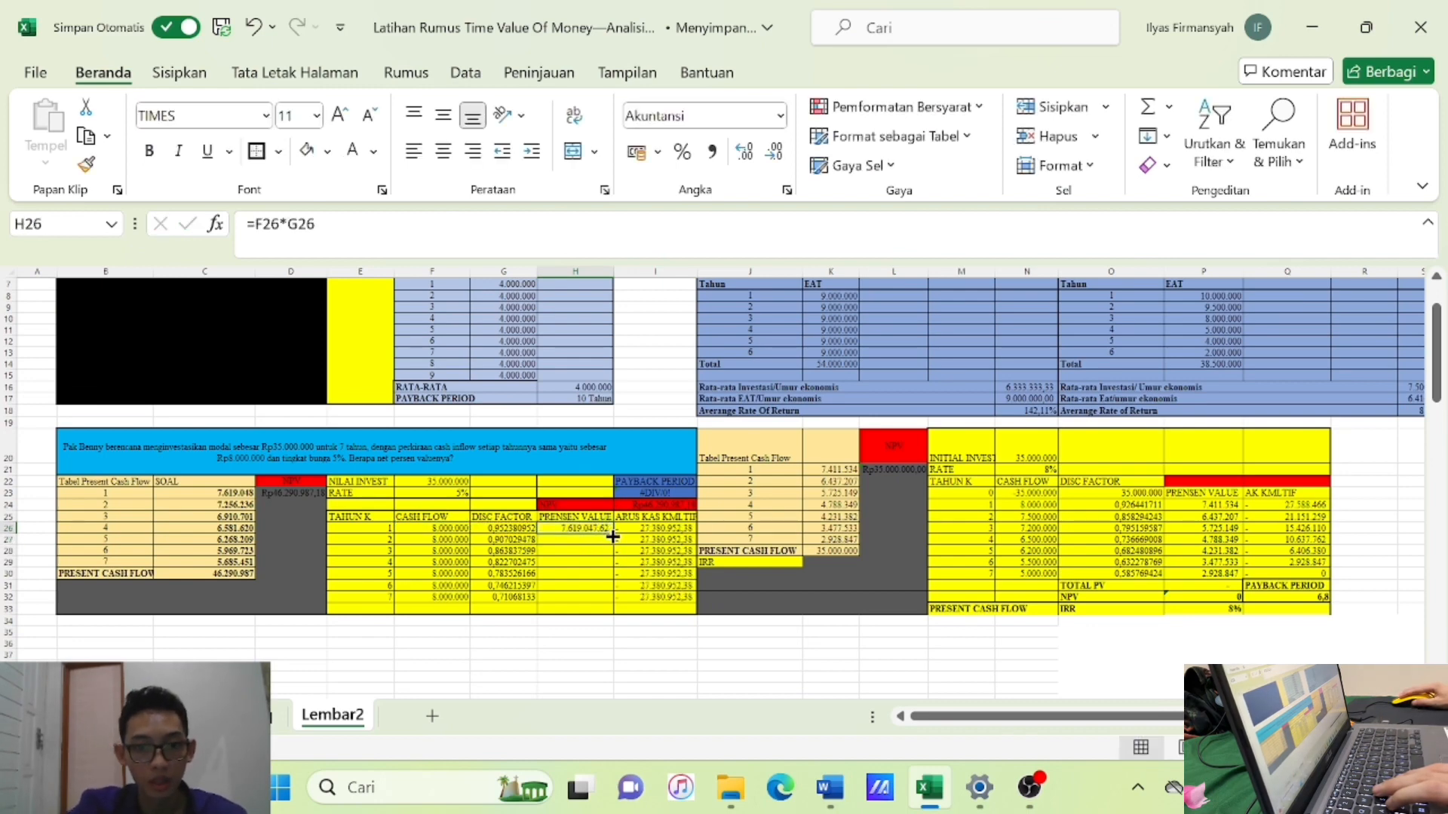
left_click_drag(612, 534, 610, 603)
left_click(687, 611)
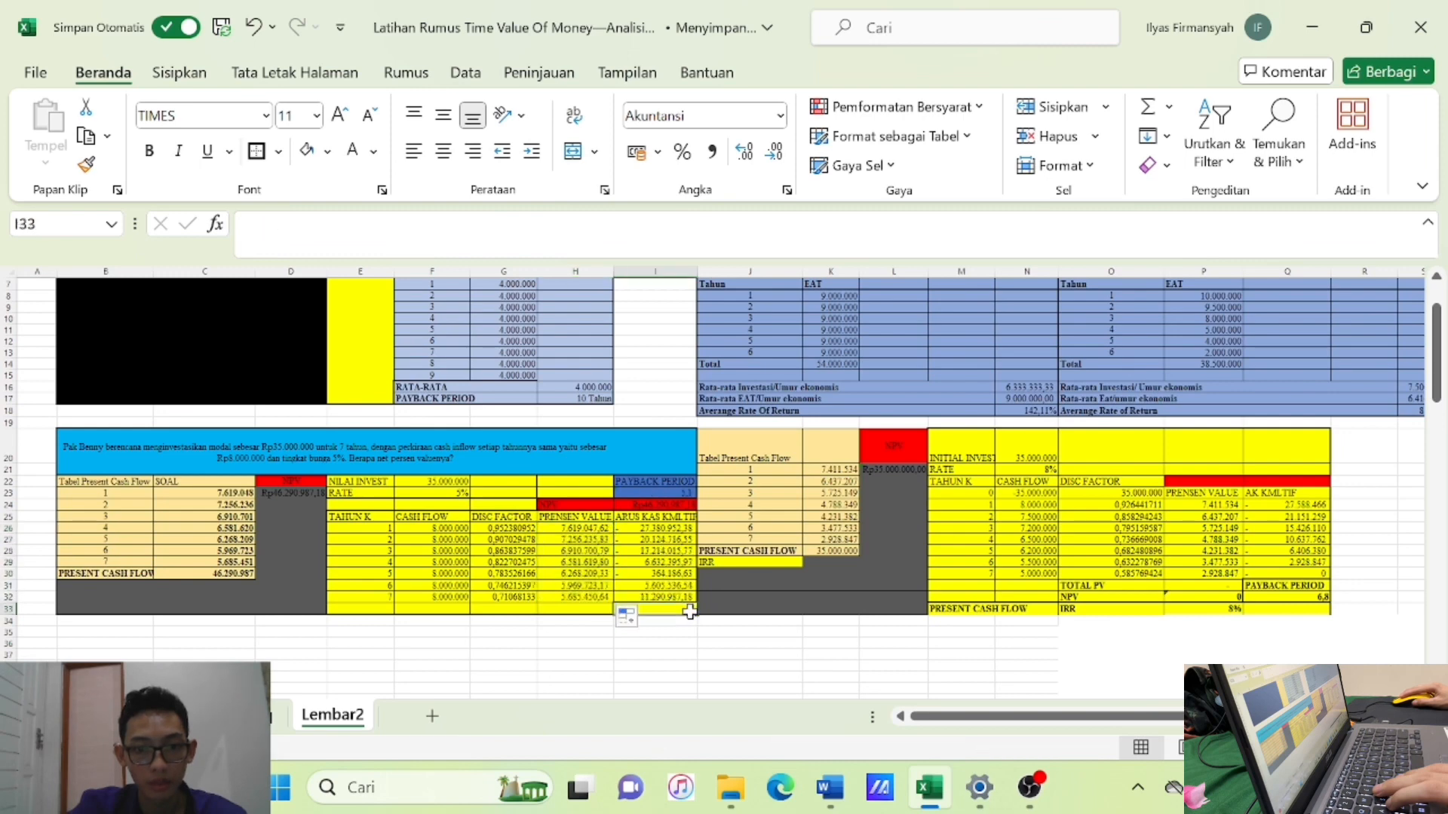
Clear the seven cumulative cash flow cells I26:I32 and select I26.
left_click(717, 632)
left_click_drag(650, 526, 675, 597)
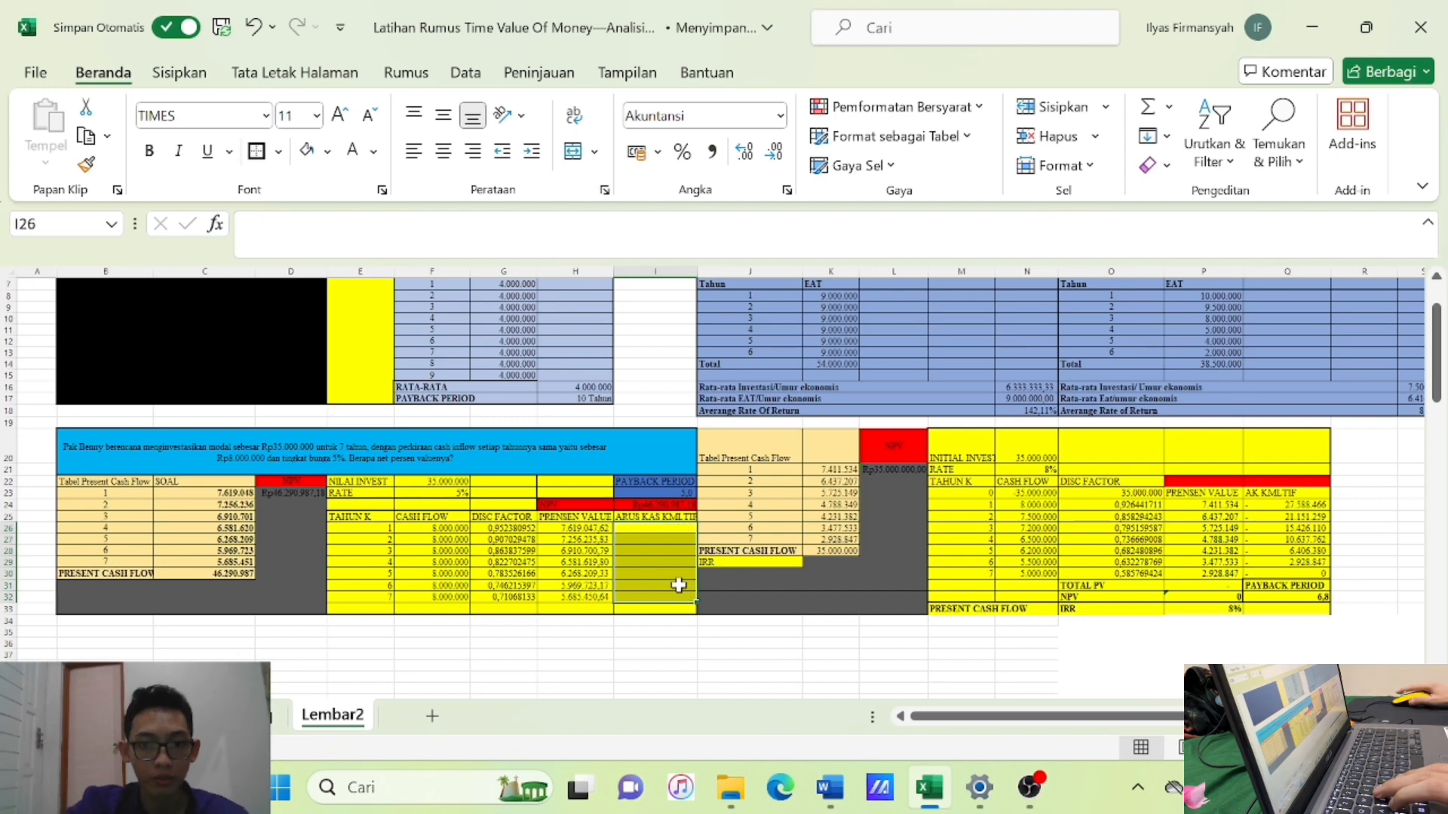
key("Delete")
left_click(675, 531)
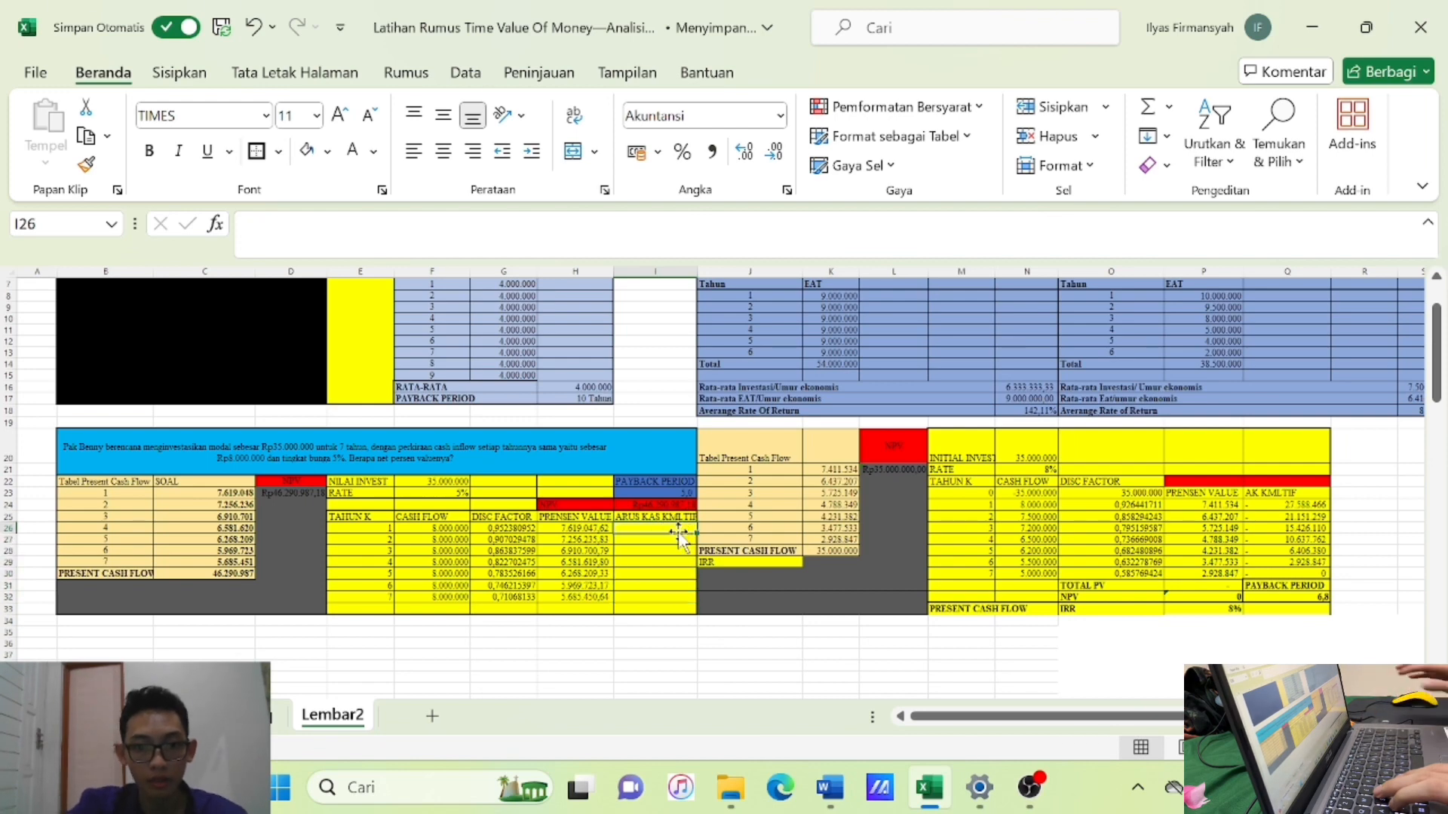
Calculate the first-year cumulative cash flow in I26 with =-F22+H26.
type("=")
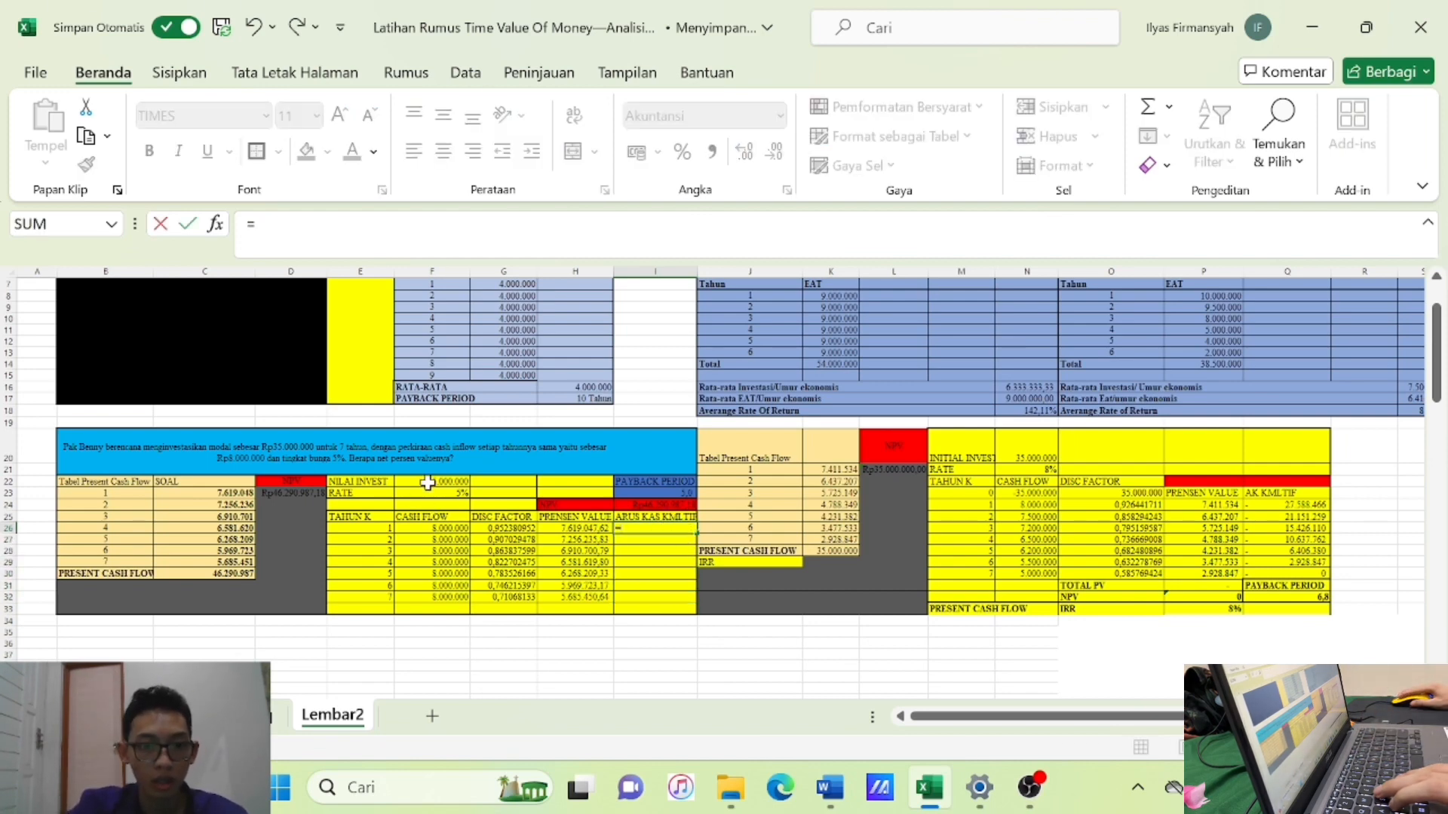
type("-")
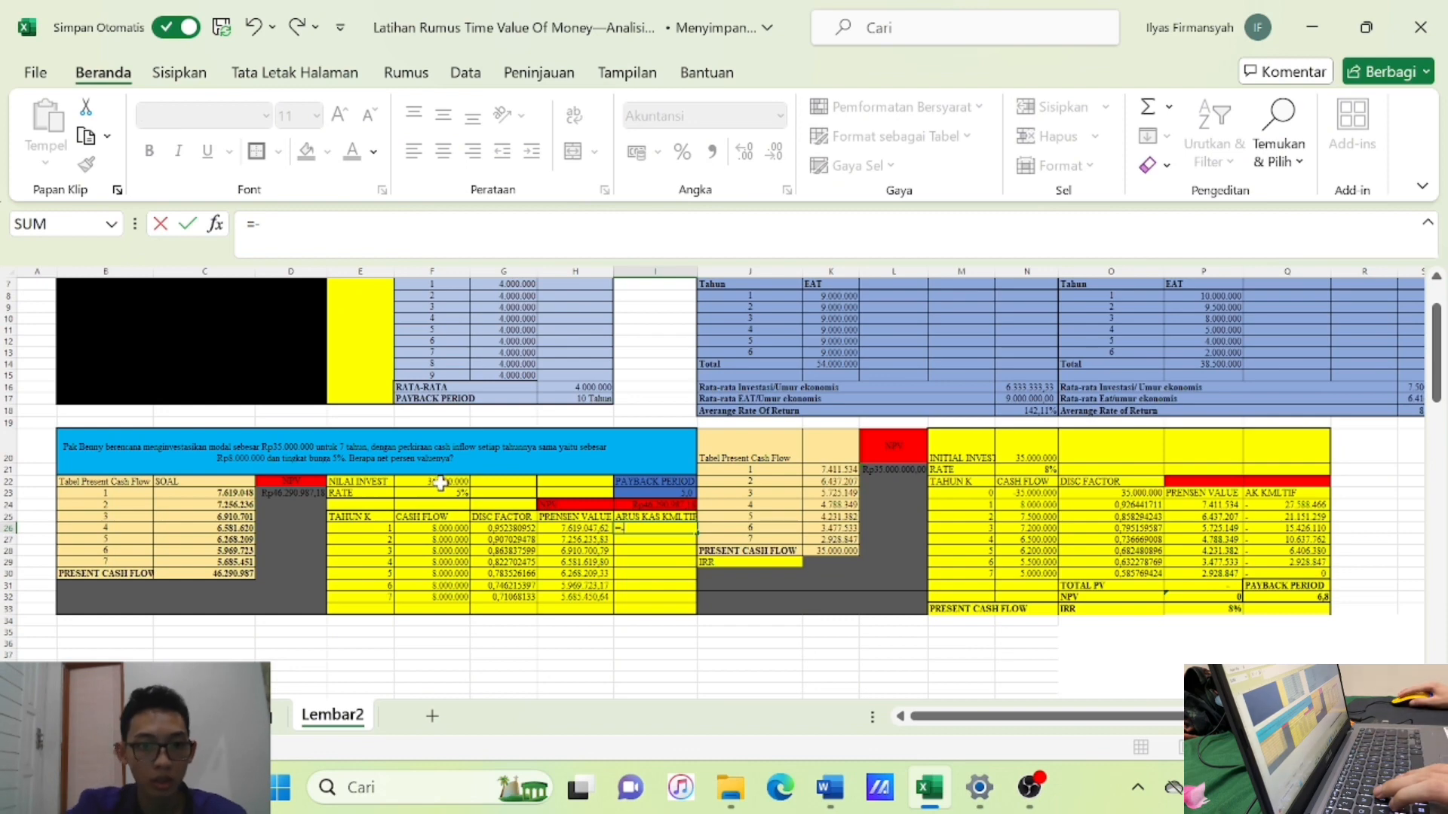
left_click(447, 483)
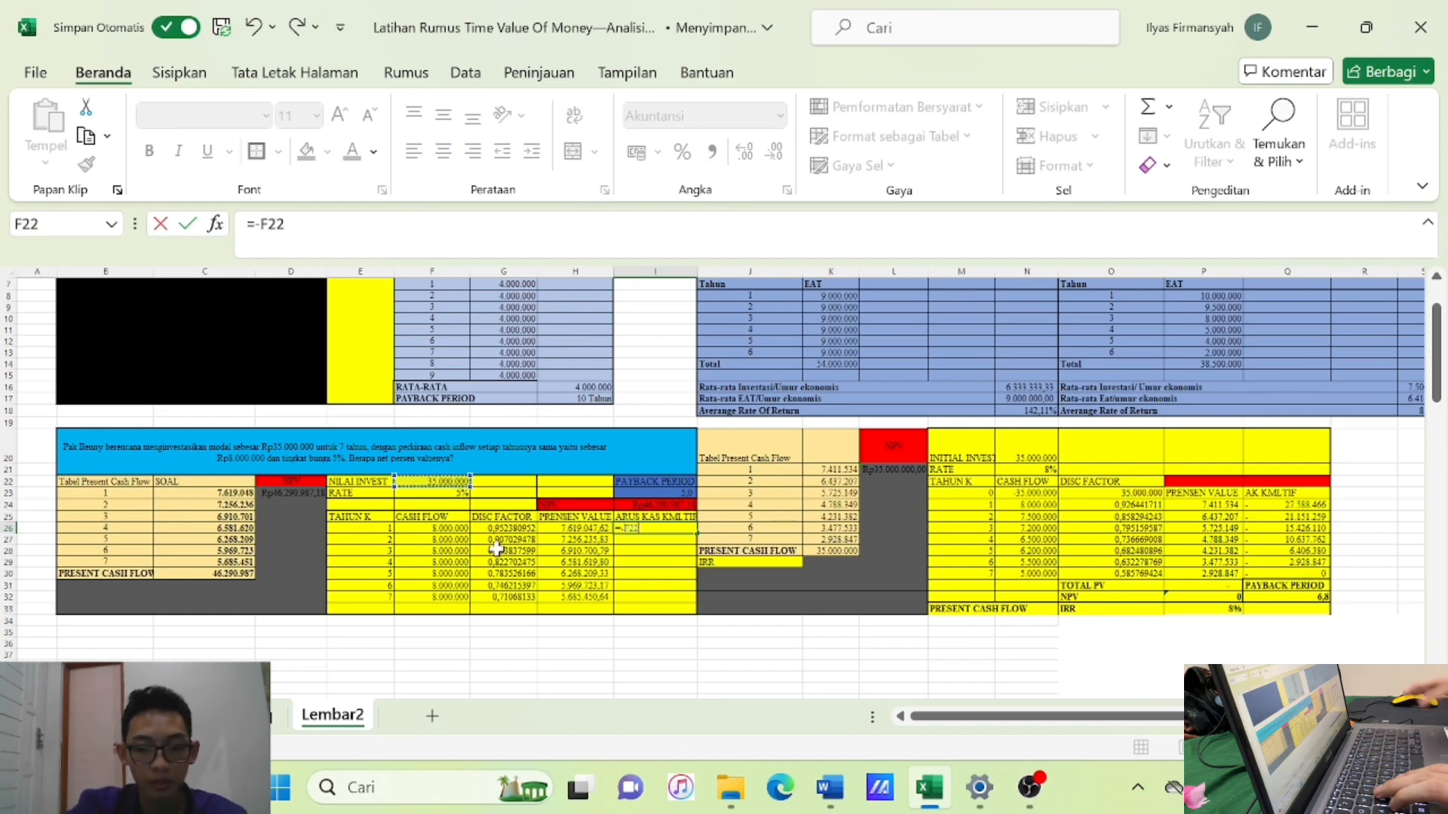
type("+")
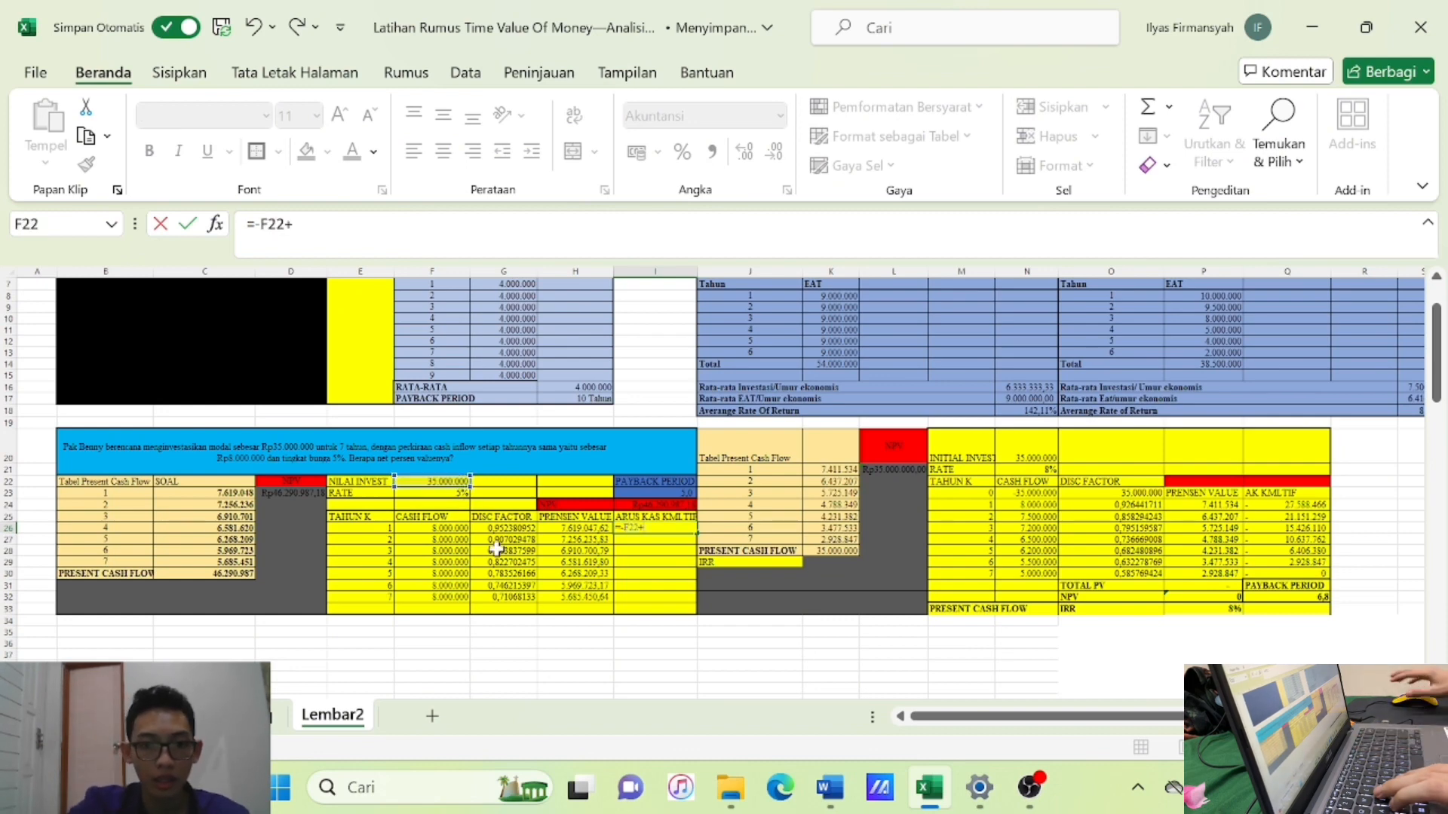
left_click(588, 530)
key("Return")
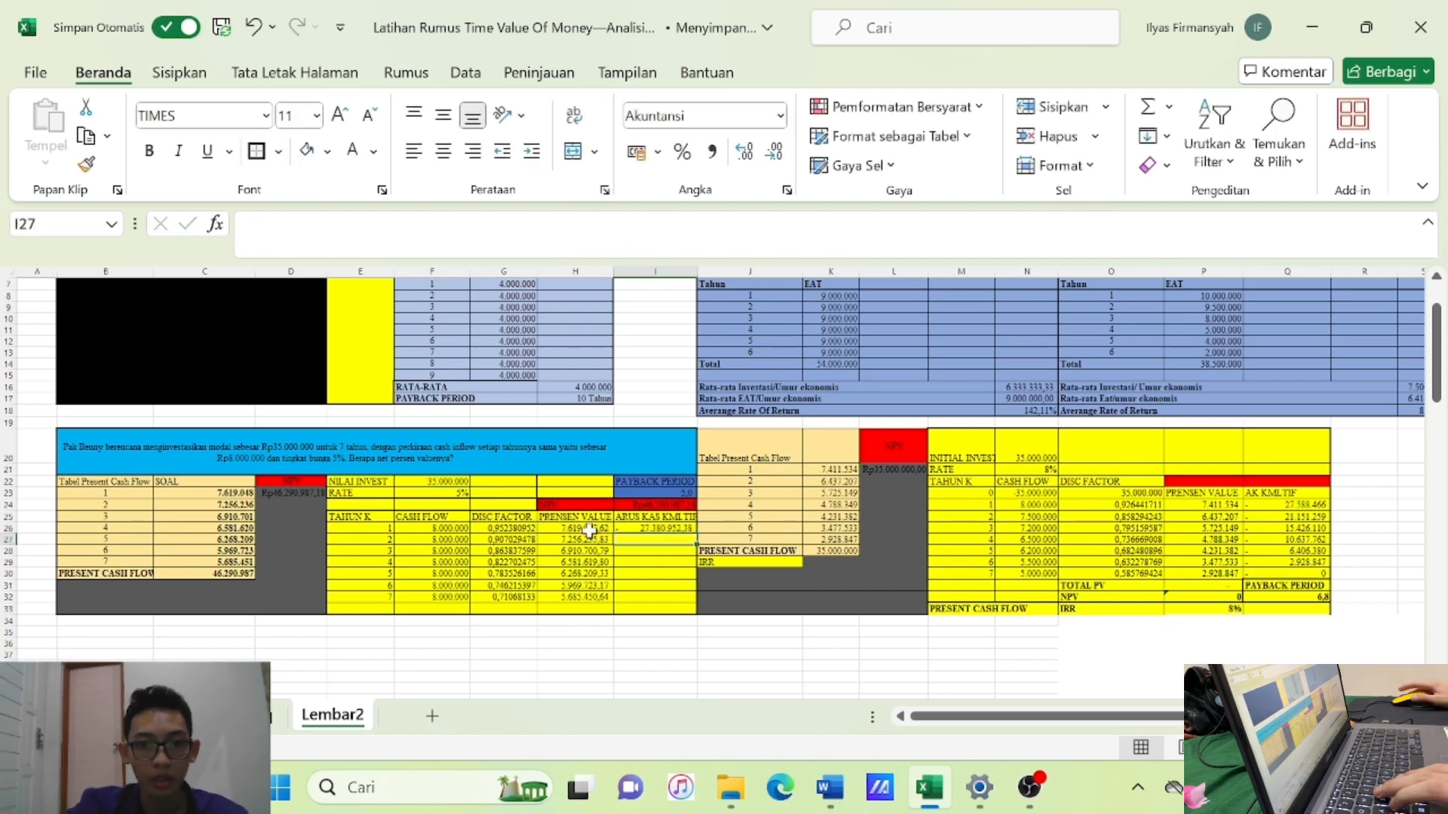
Try to copy the I26 formula with its relative investment reference down to I32.
left_click(664, 528)
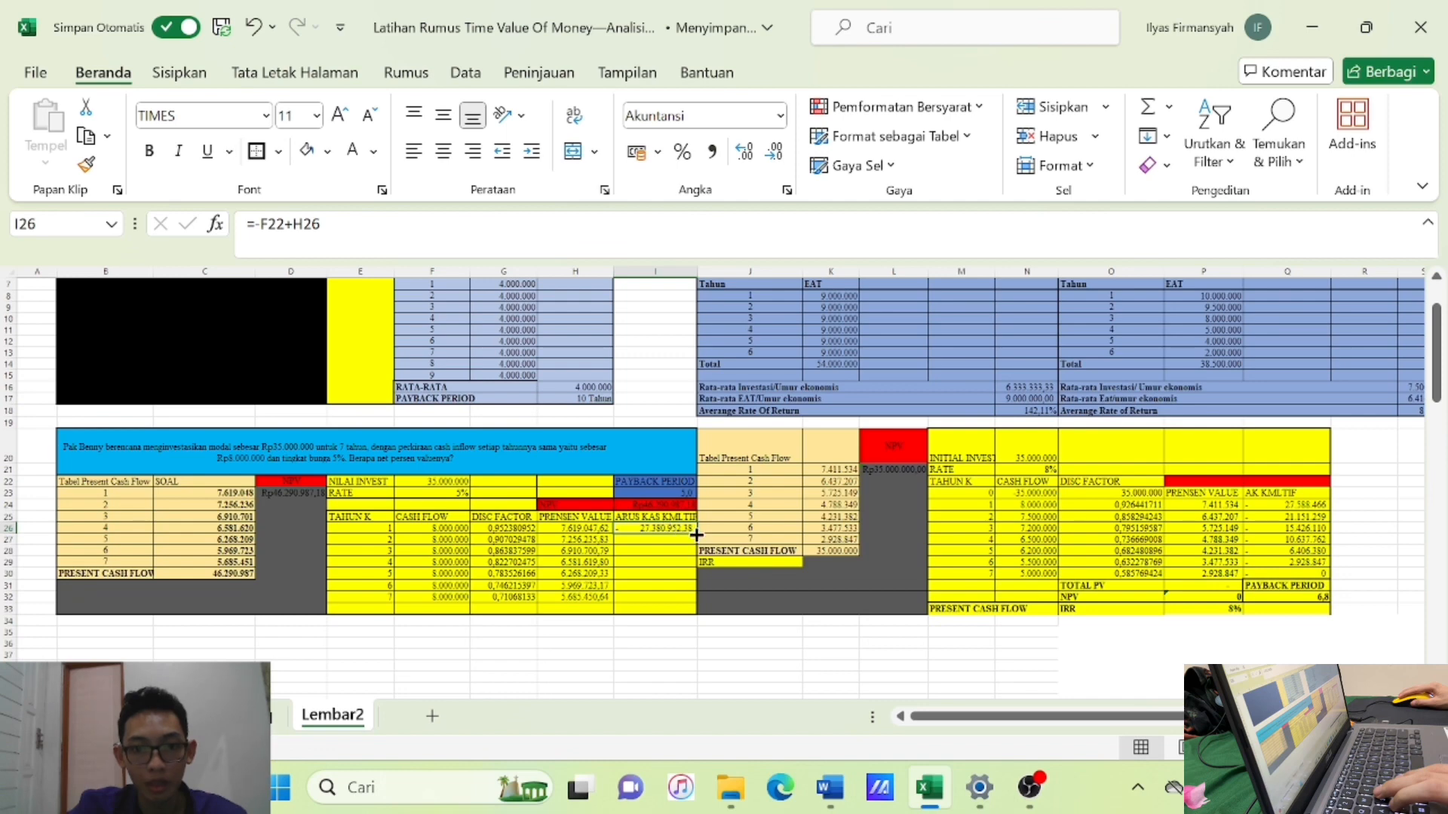
left_click_drag(695, 534, 688, 604)
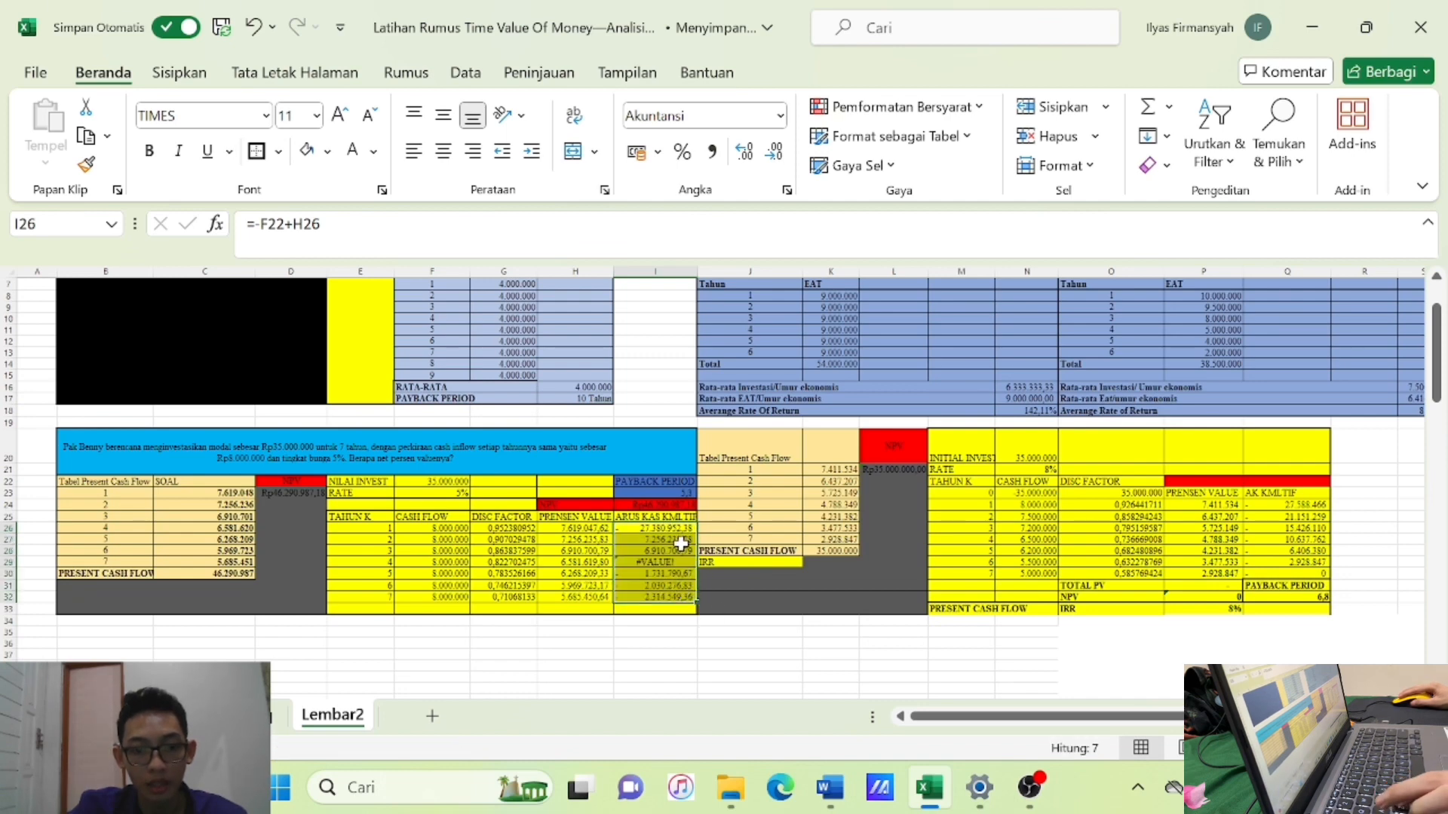
key("ctrl+z")
Make the investment reference in I26 absolute so the formula reads =-$F$22+H26.
key("F2")
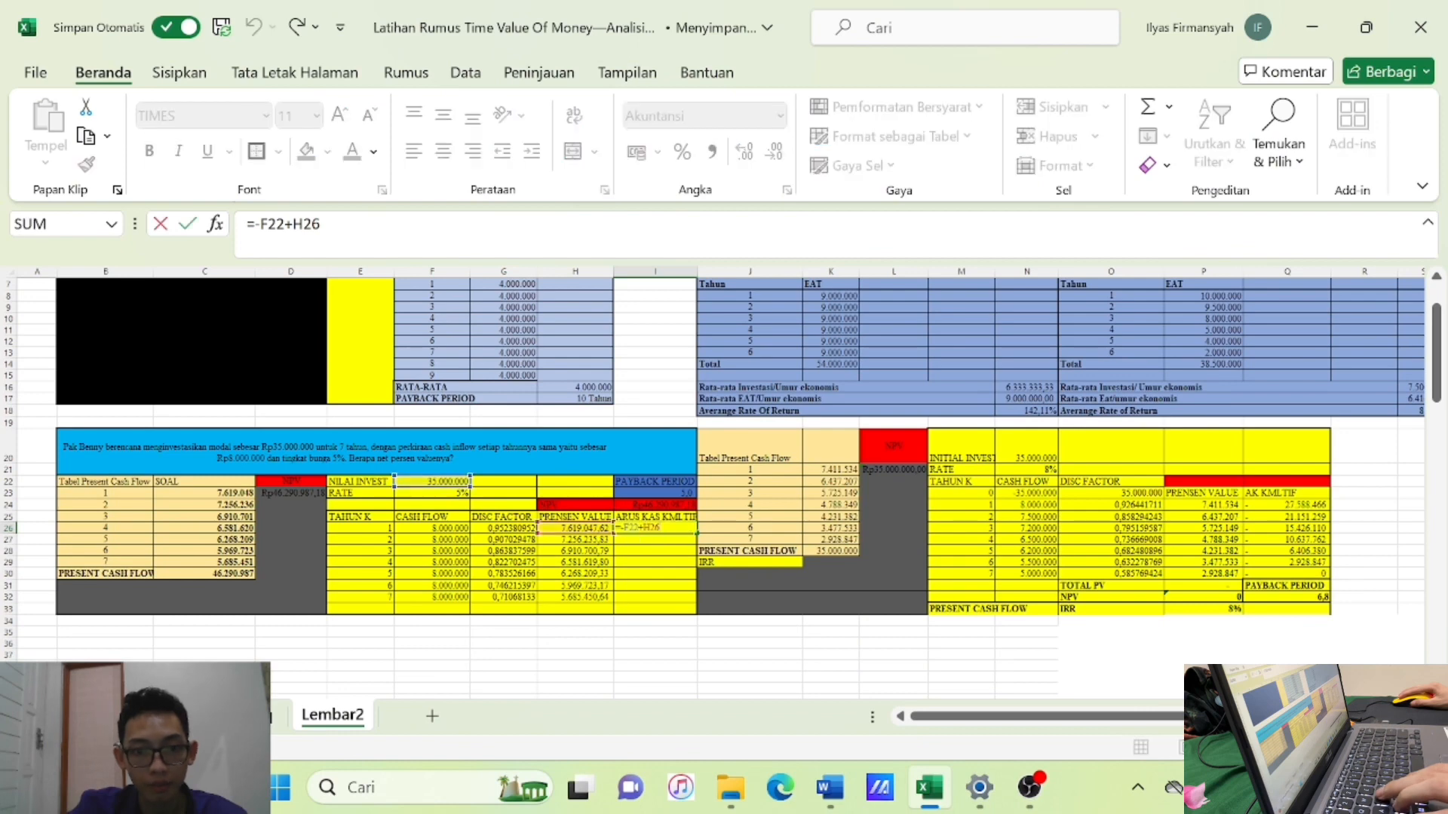
key("F4")
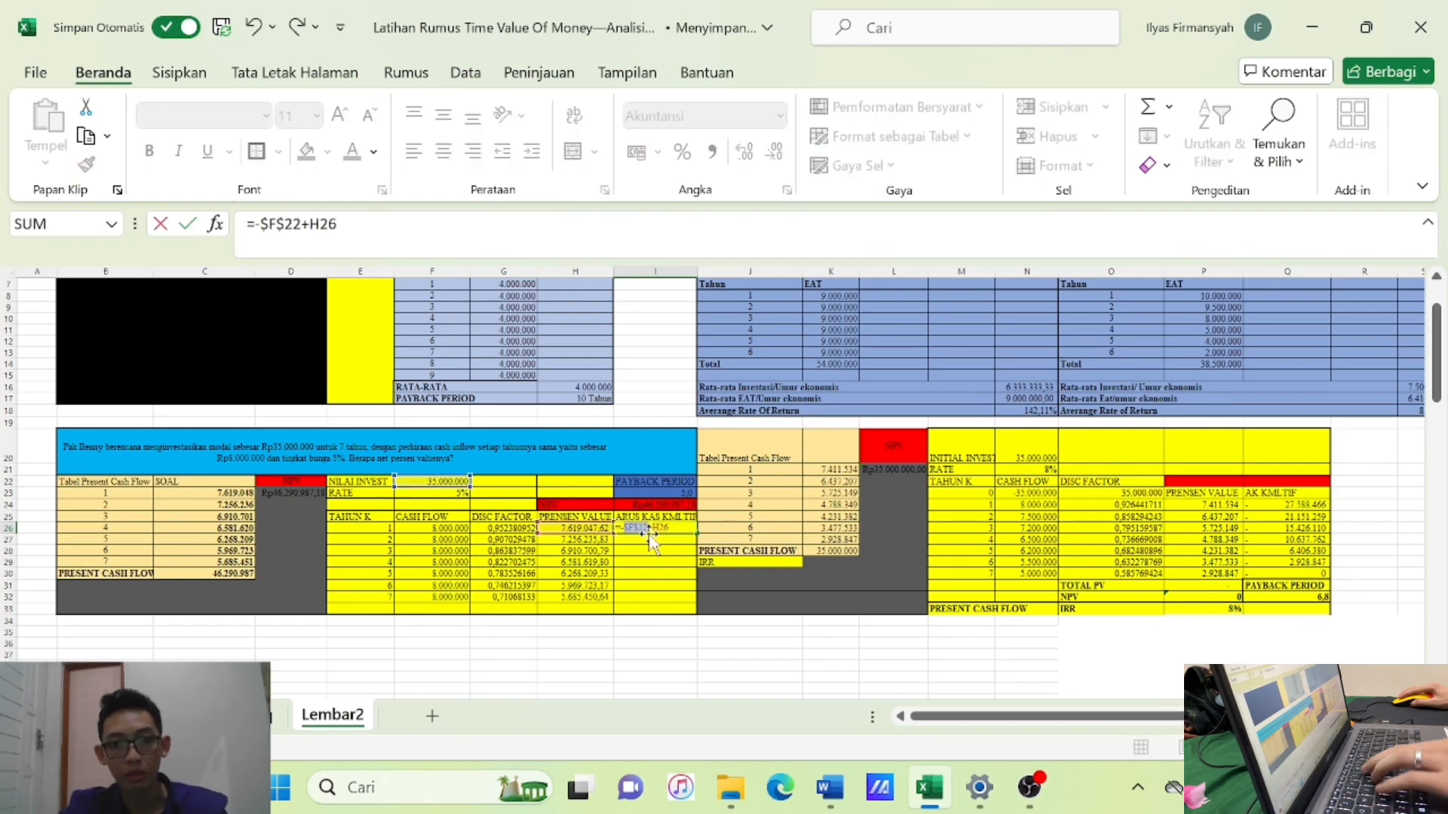
key("Return")
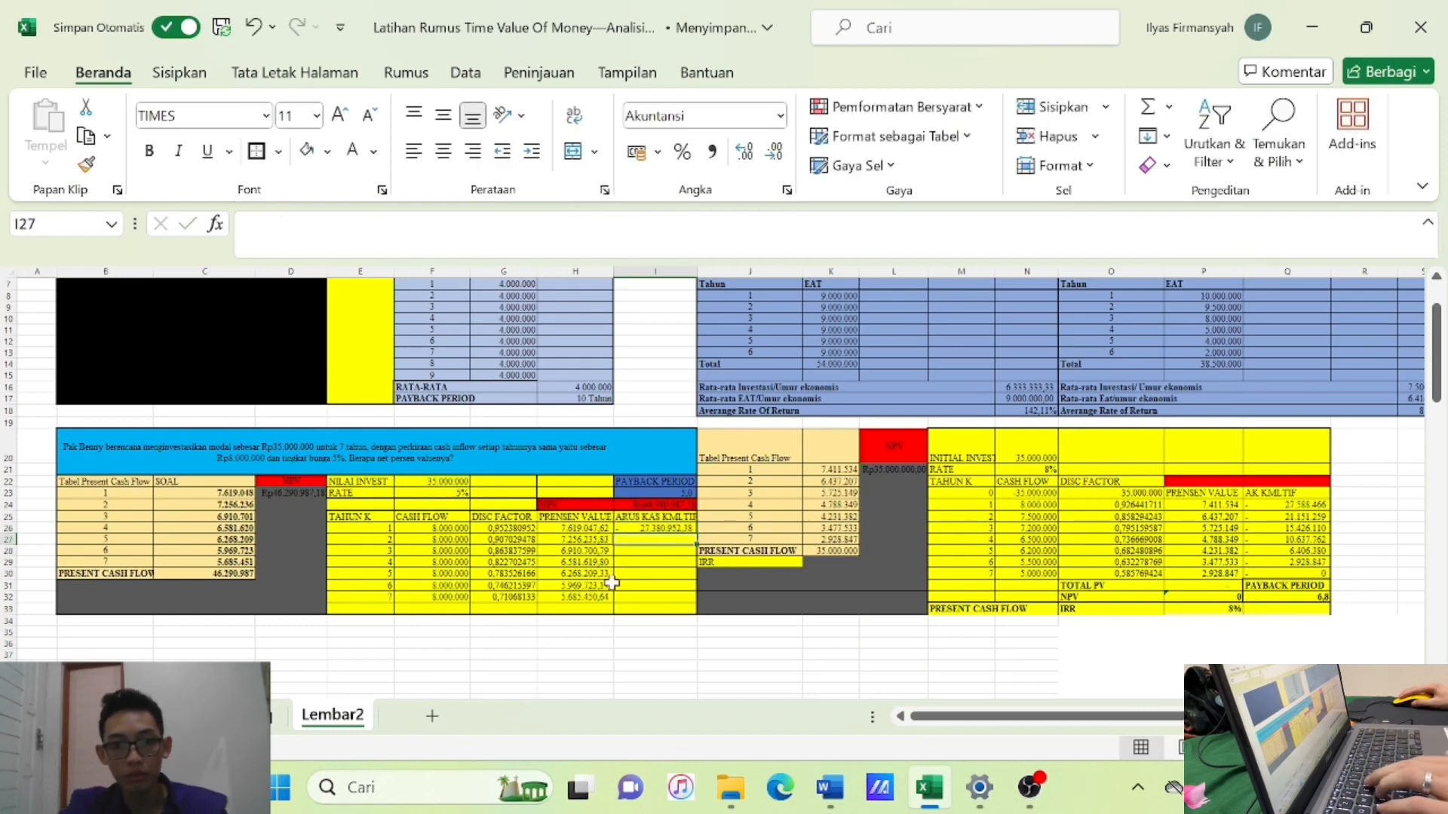
Try to copy the I26 formula with the absolute $F$22 reference down to I32.
left_click(675, 528)
left_click_drag(694, 535, 688, 603)
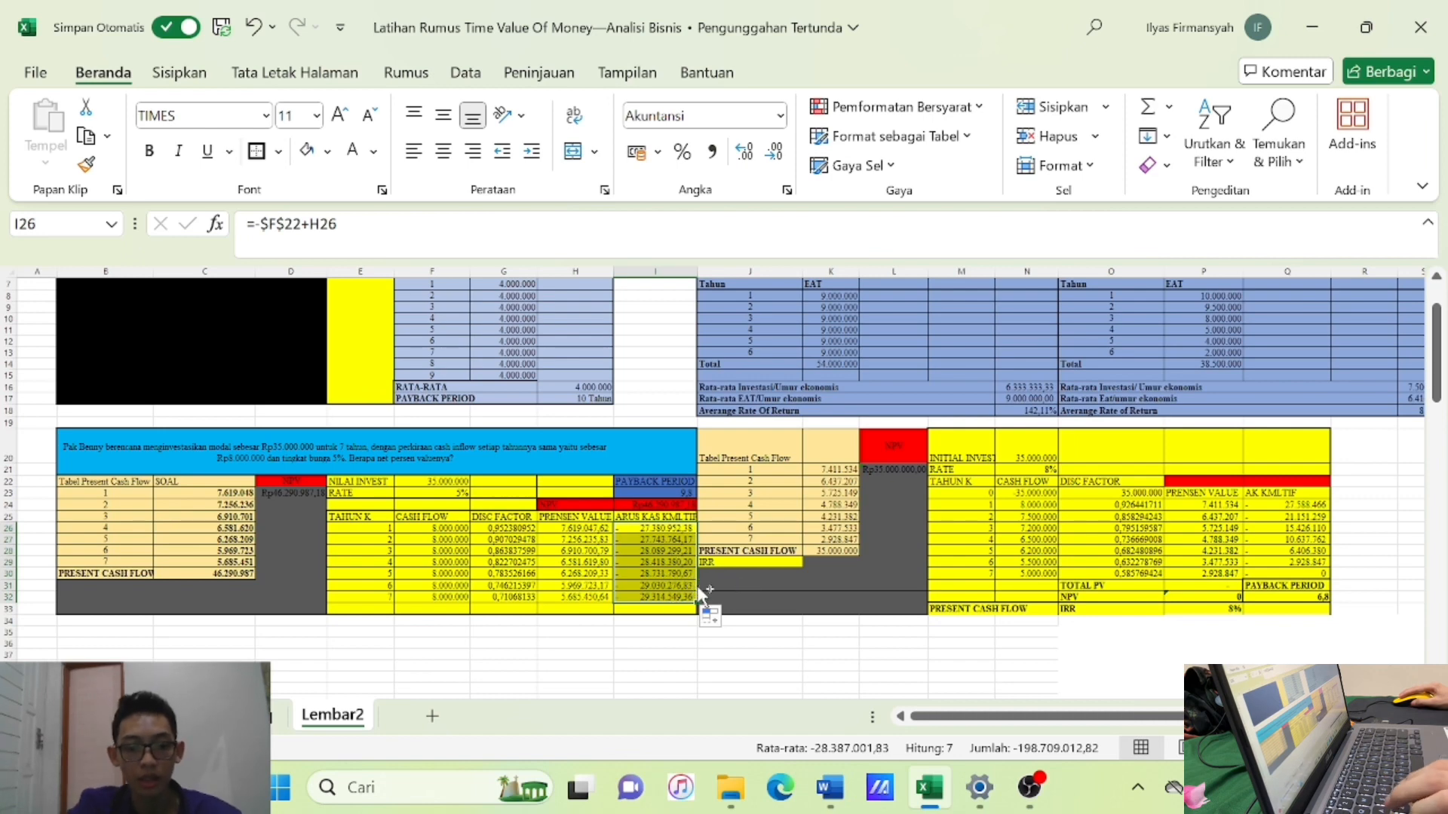
key("ctrl+z")
Calculate the second-year cumulative cash flow in I27 with =I26+H27 and copy the formula down to I32.
left_click(658, 540)
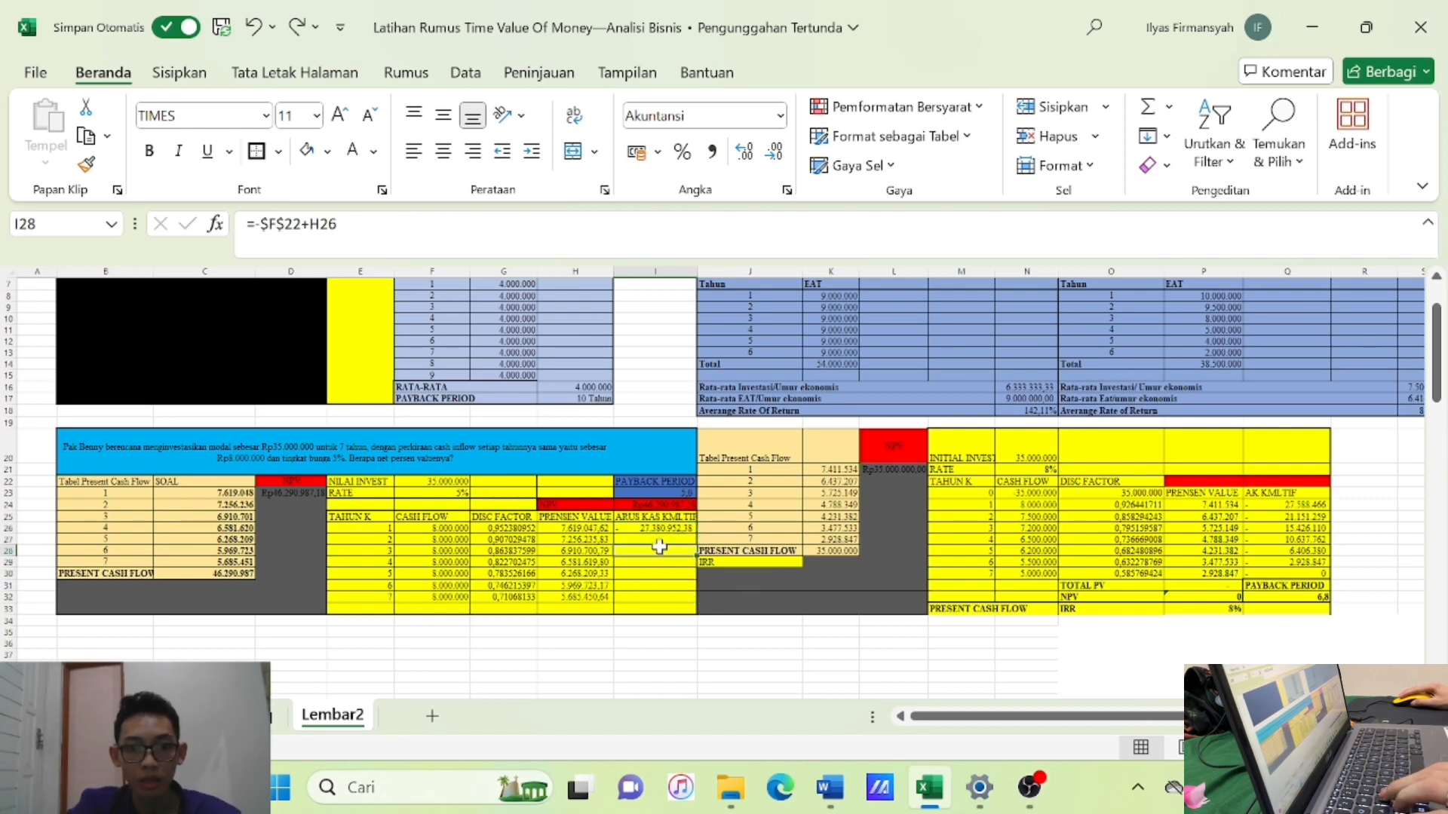
type("=")
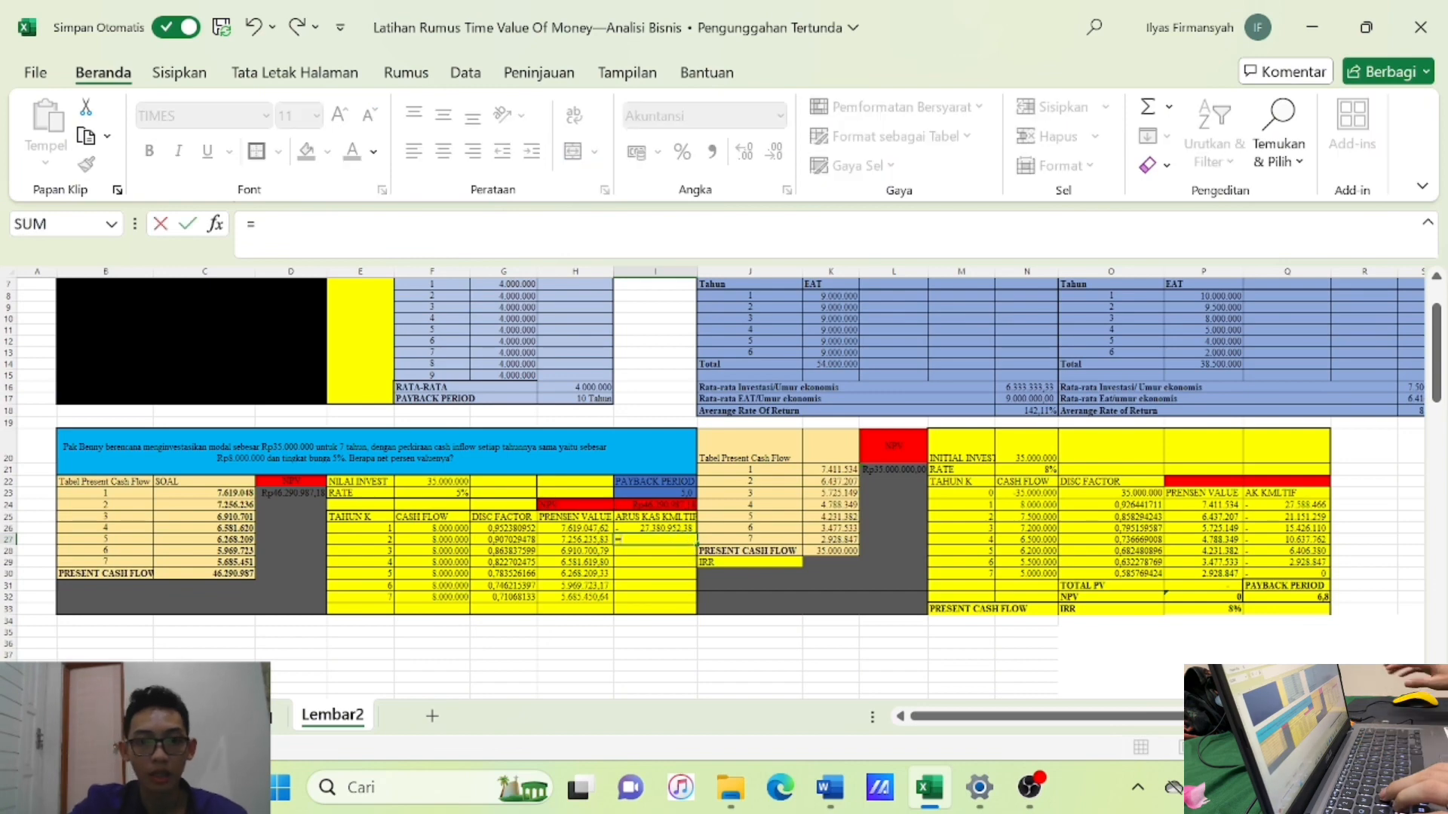
left_click(658, 527)
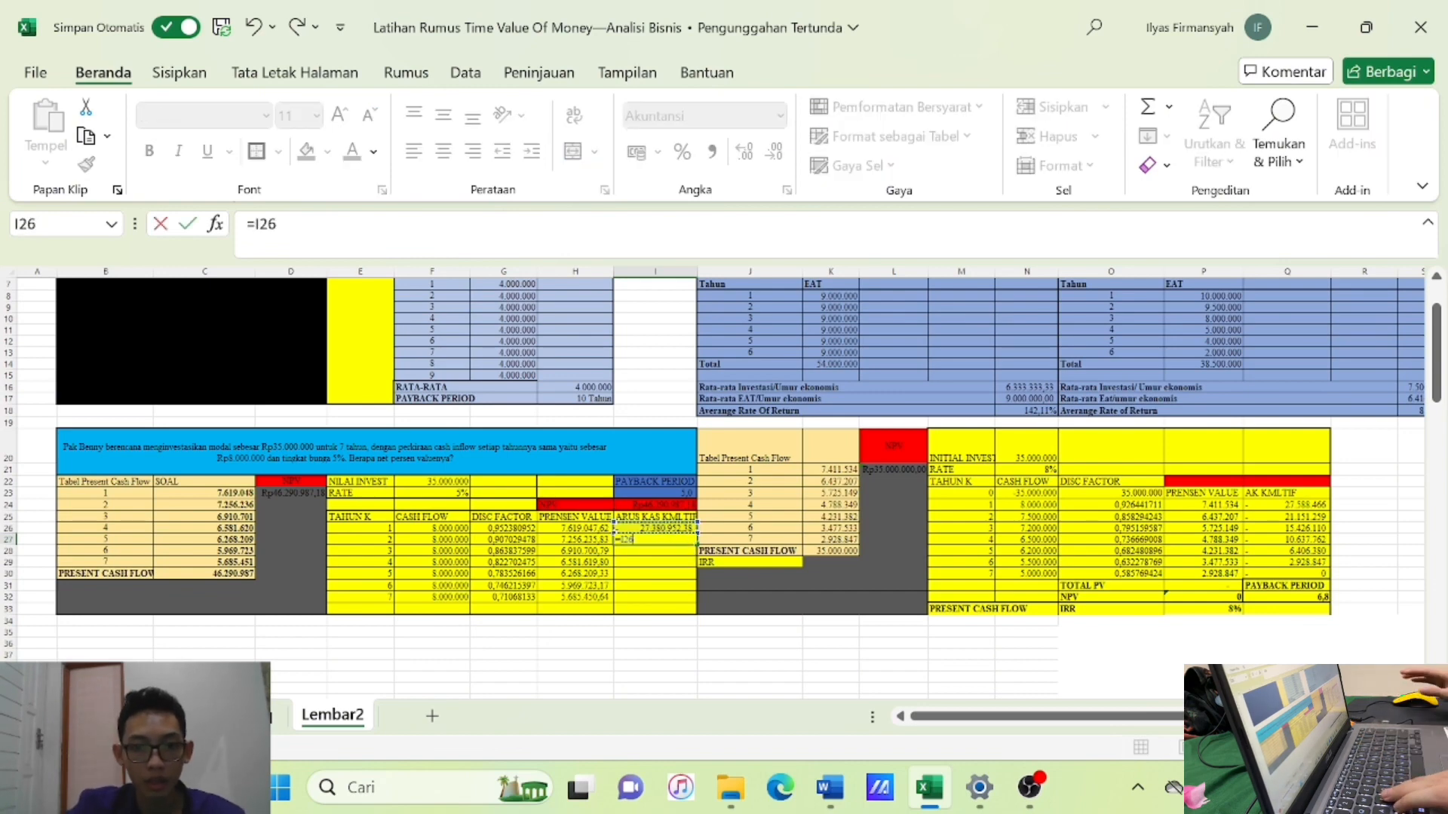
type("+")
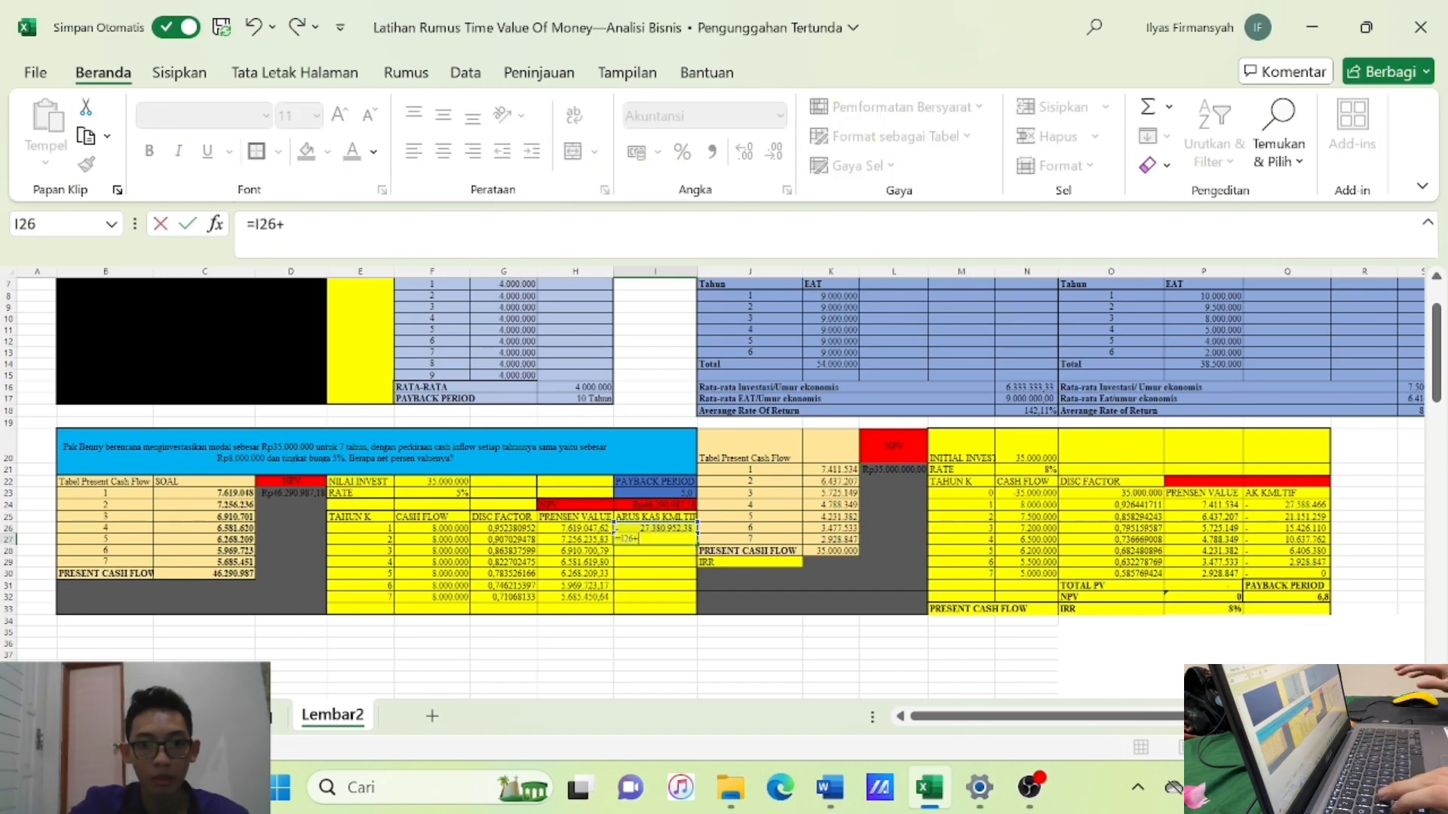
left_click(585, 539)
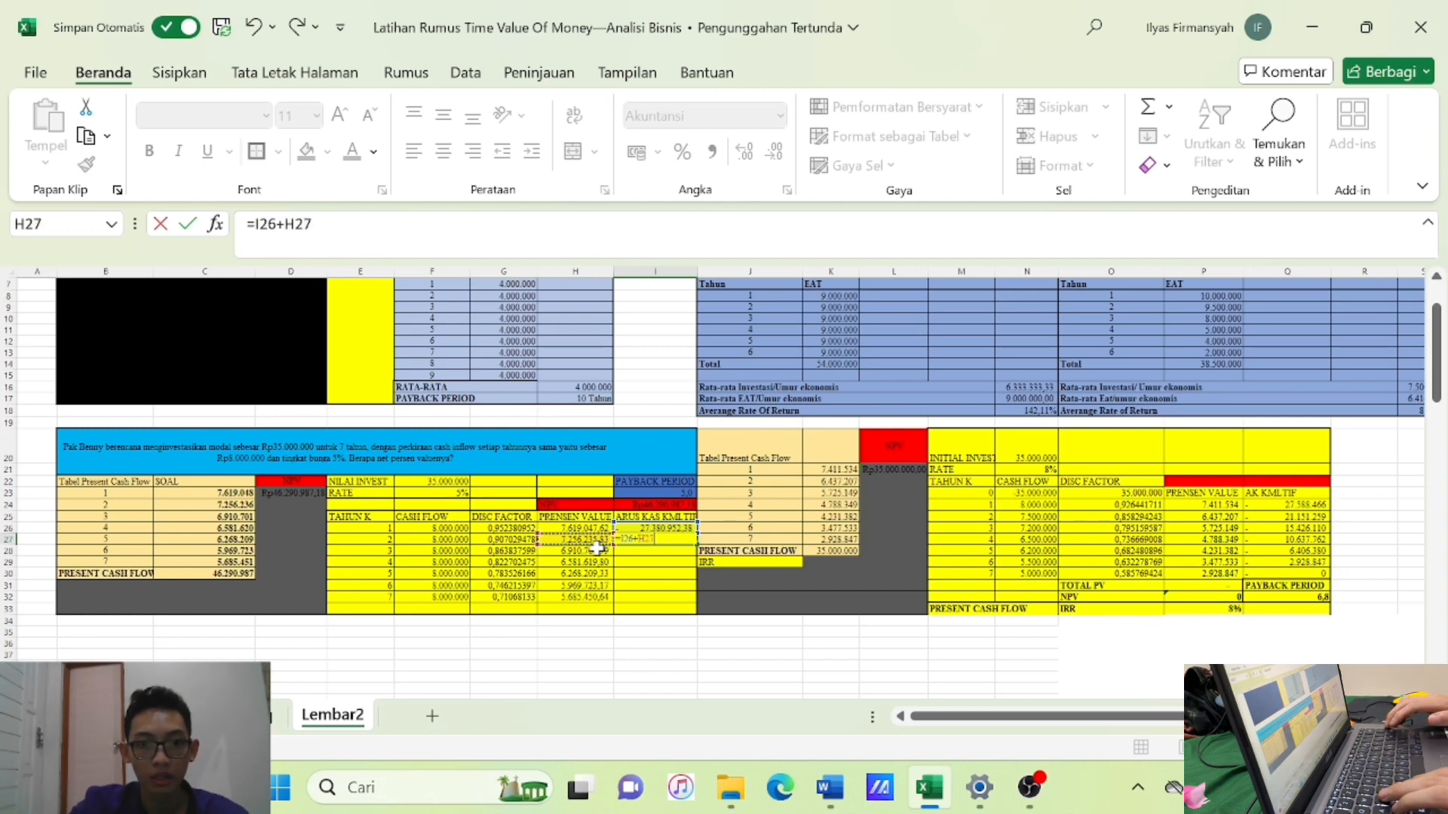
key("Return")
key("Up")
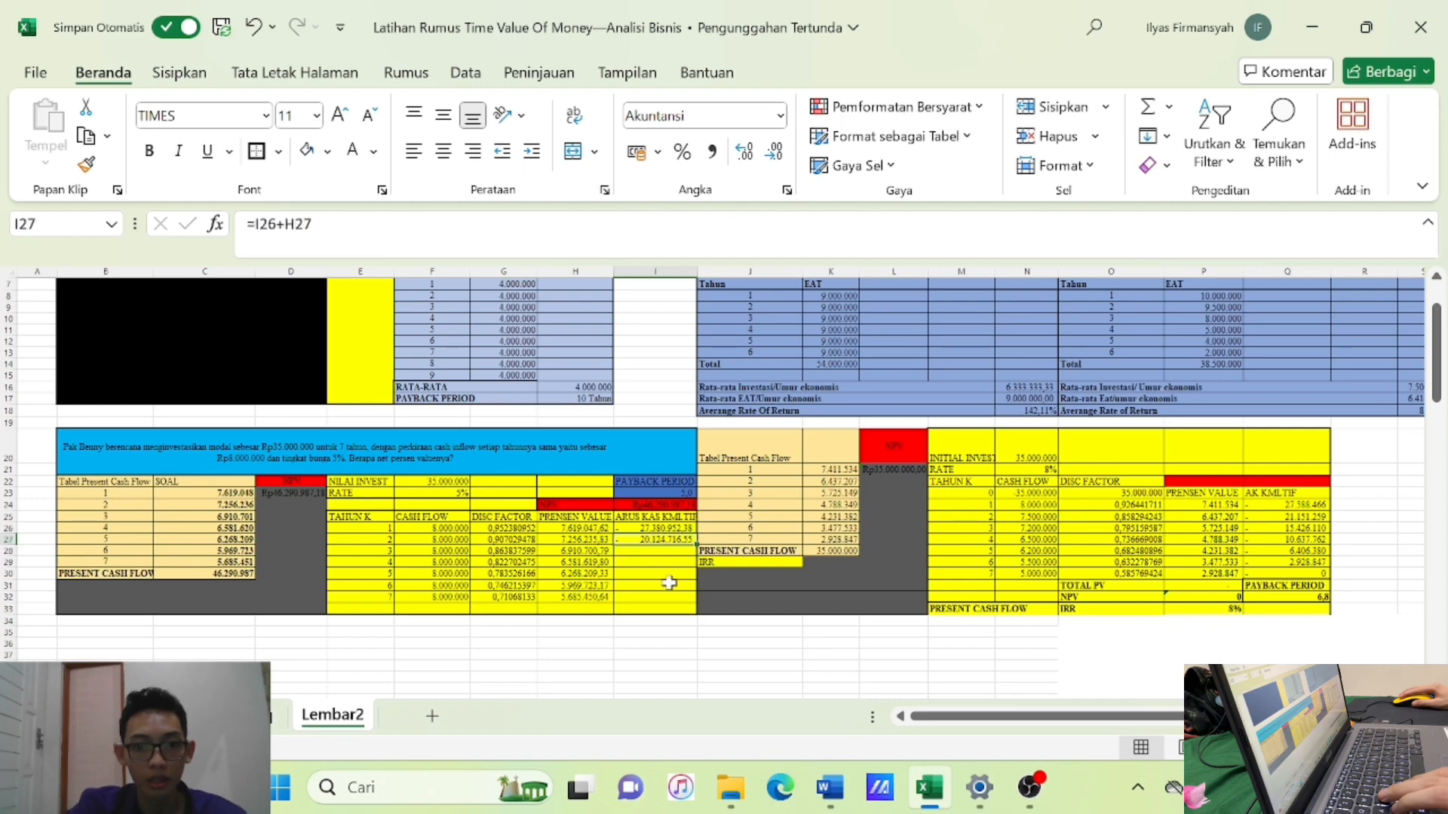
left_click_drag(697, 544, 684, 603)
left_click(772, 608)
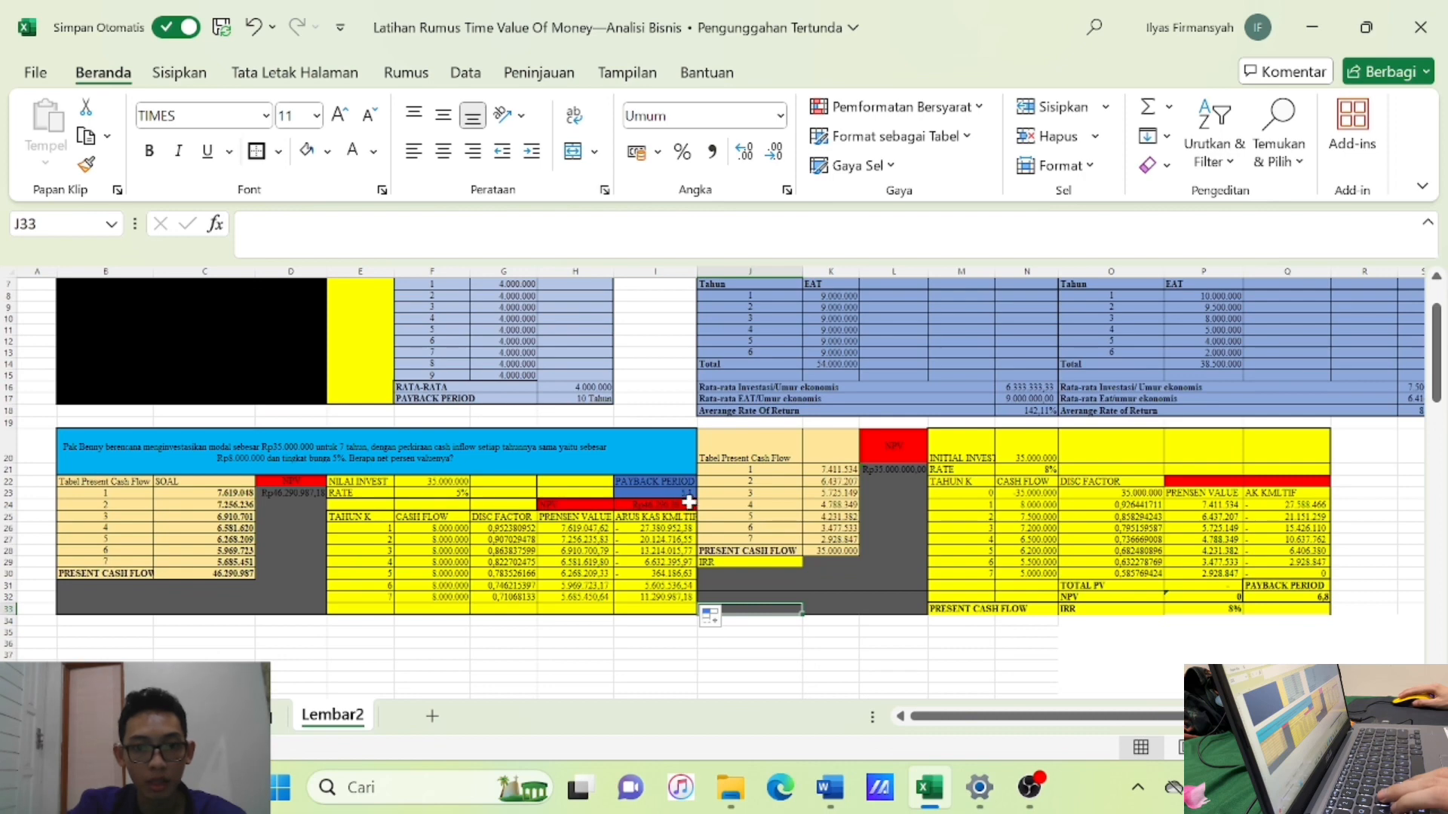
Total the present values H26:H32 in H33 with the SUM function.
left_click(595, 607)
type("=")
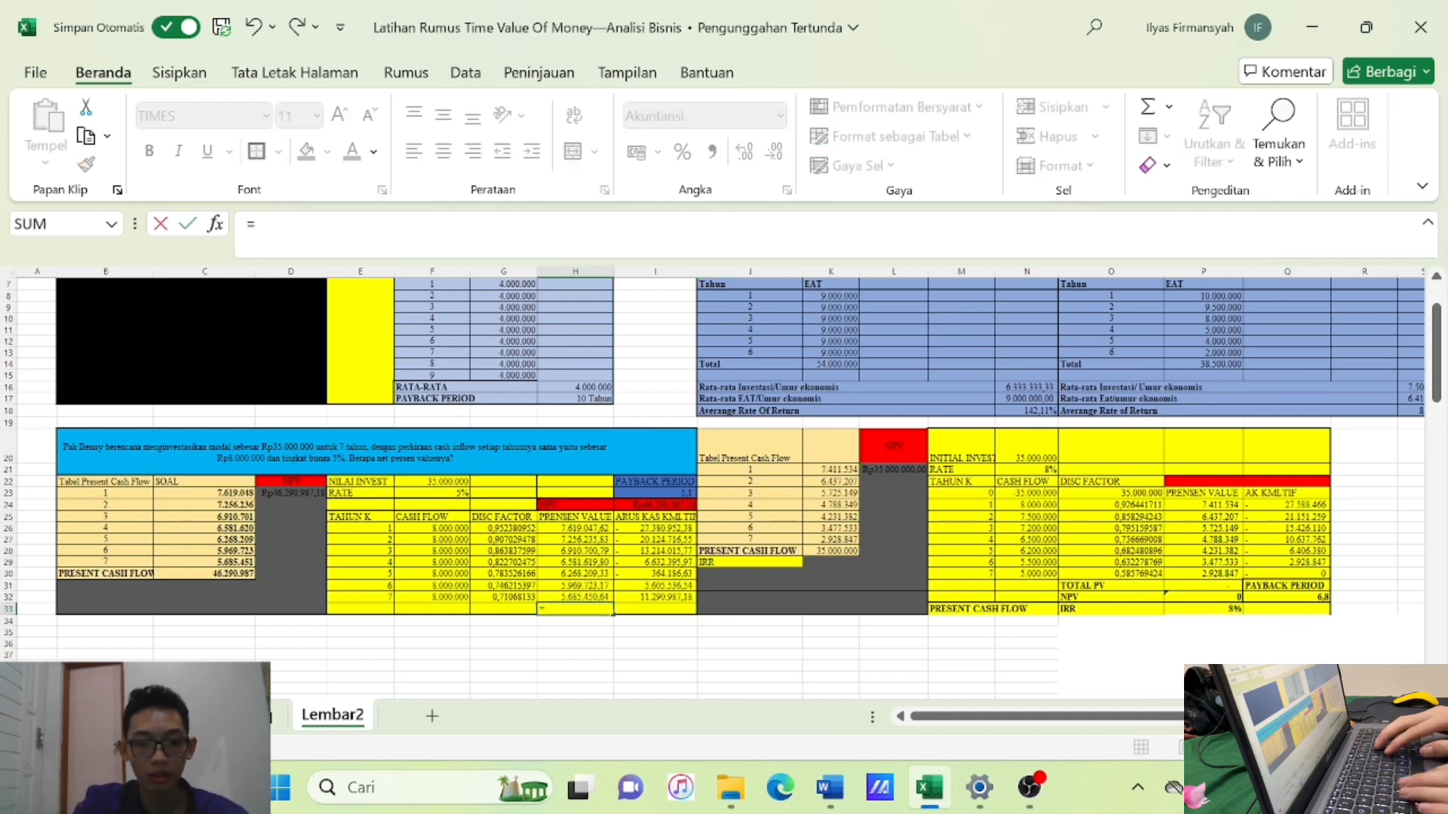
type("SUM(")
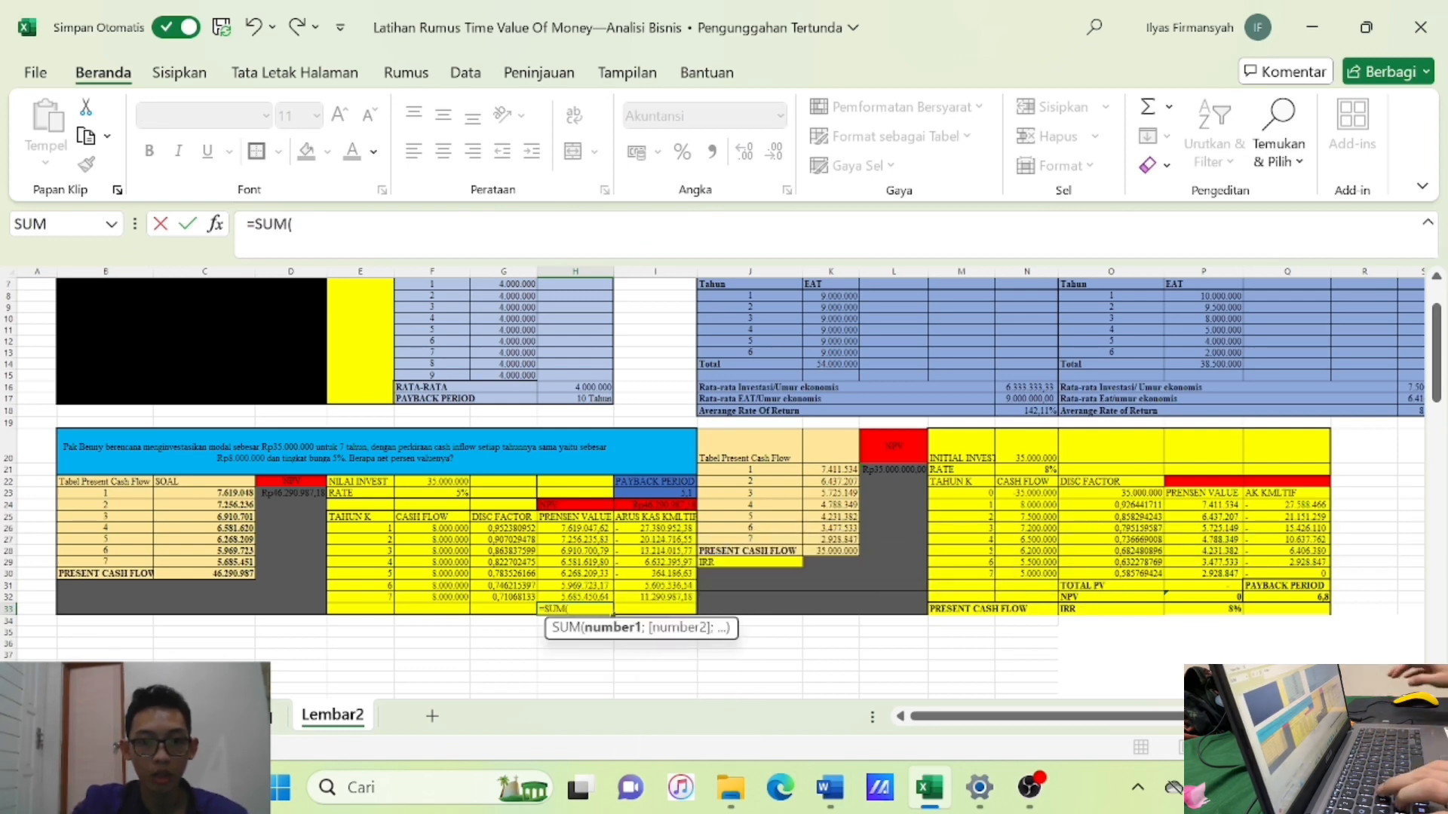
left_click_drag(575, 528, 592, 603)
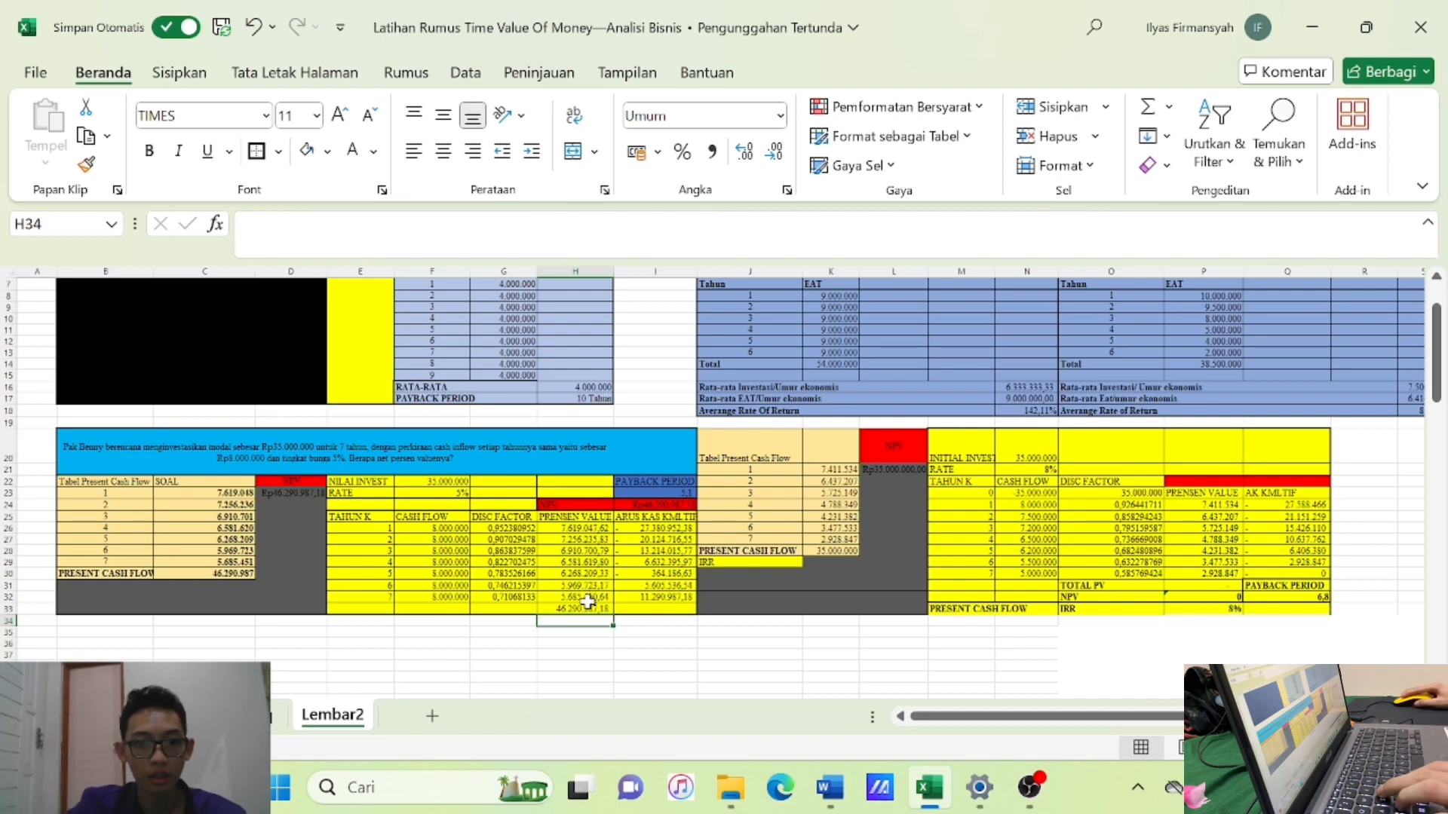
Compare the present value total in H33 with the NPV in D23 and the present cash flow total in C30.
left_click(572, 612)
left_click(309, 496)
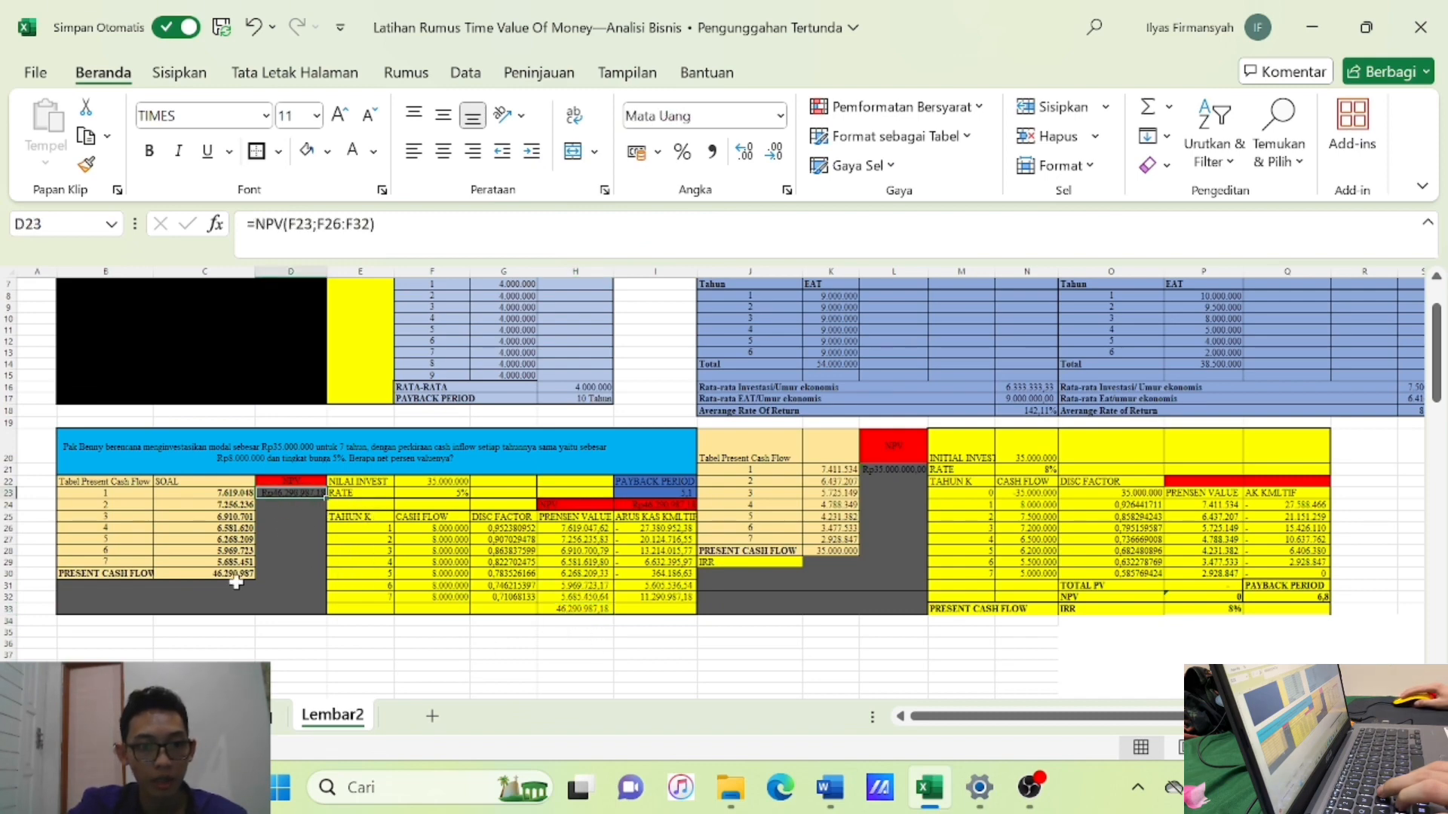
left_click(209, 577)
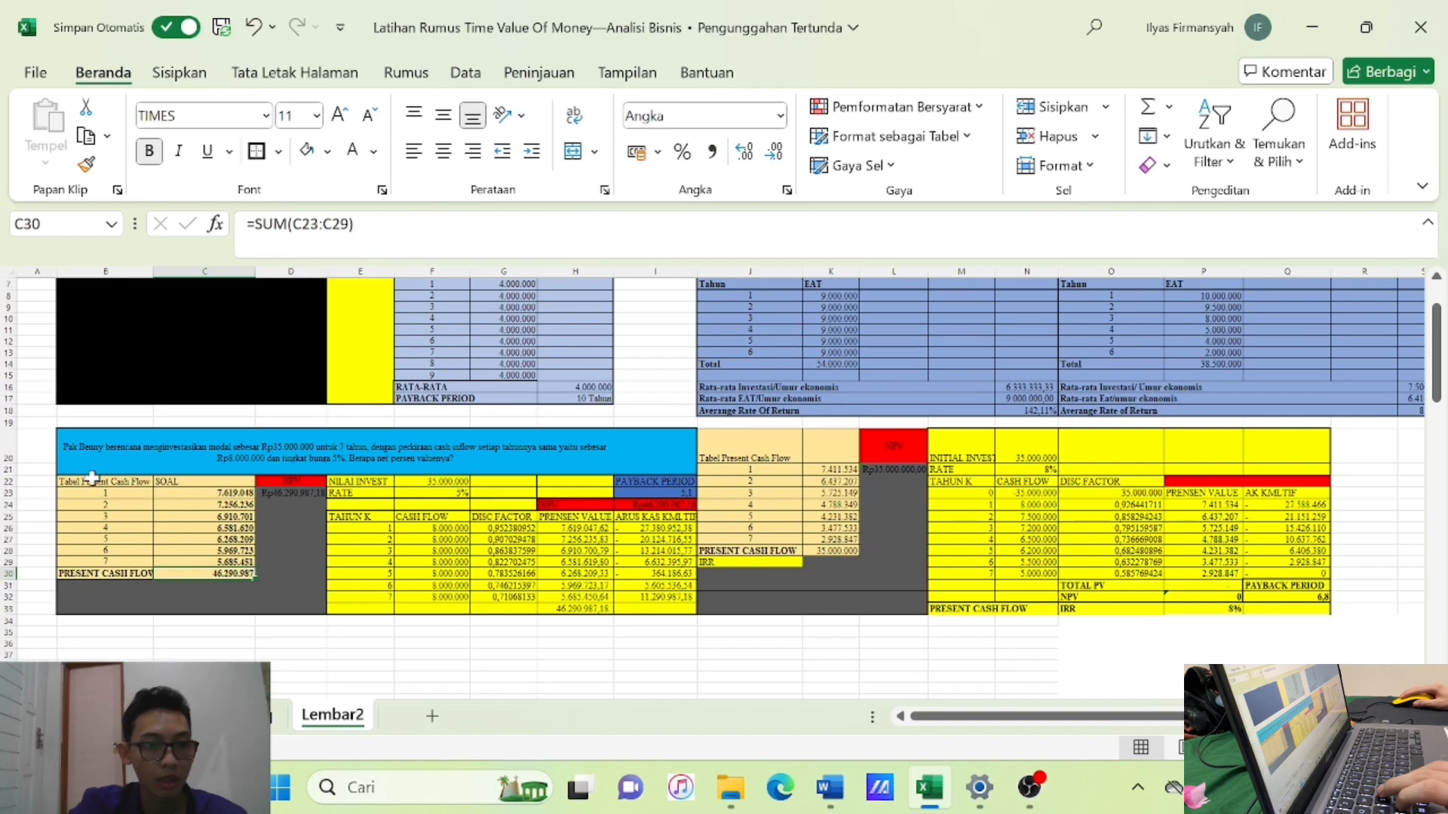
left_click_drag(92, 481, 298, 611)
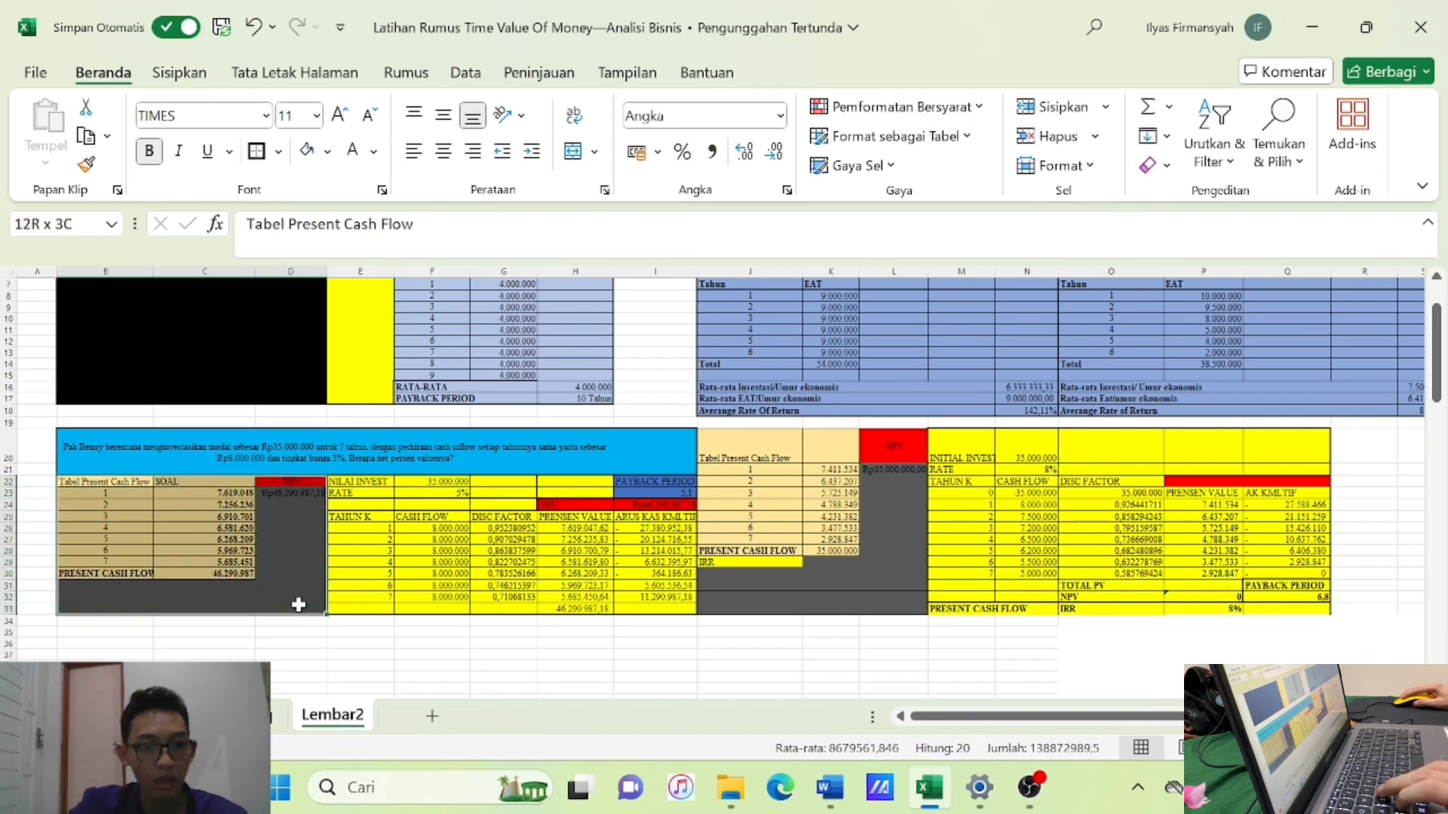
left_click(301, 632)
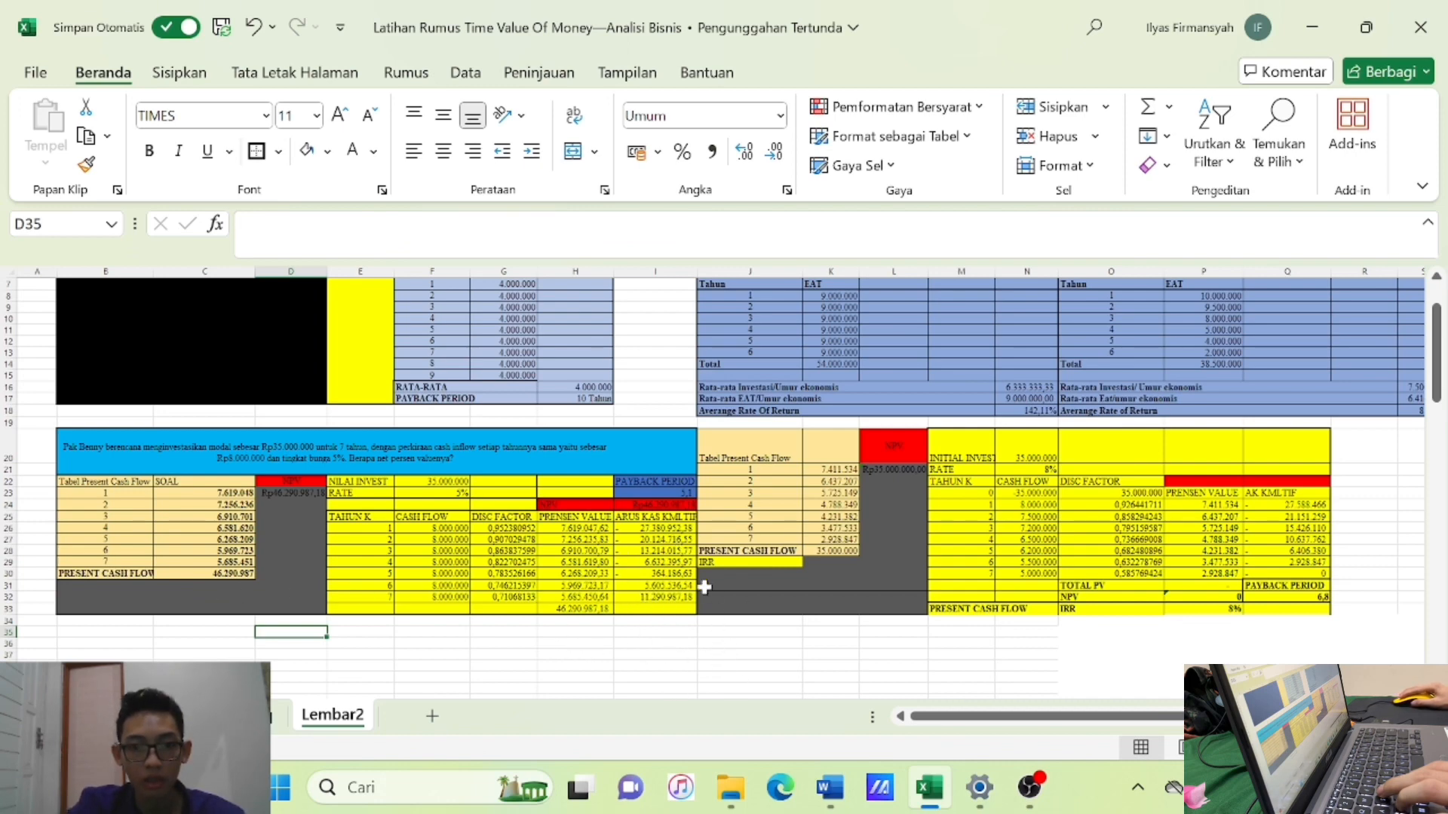
Calculate the payback period in I23 with =E30+(-I30/H31) and review the year and cumulative cash flow it refers to.
left_click(682, 493)
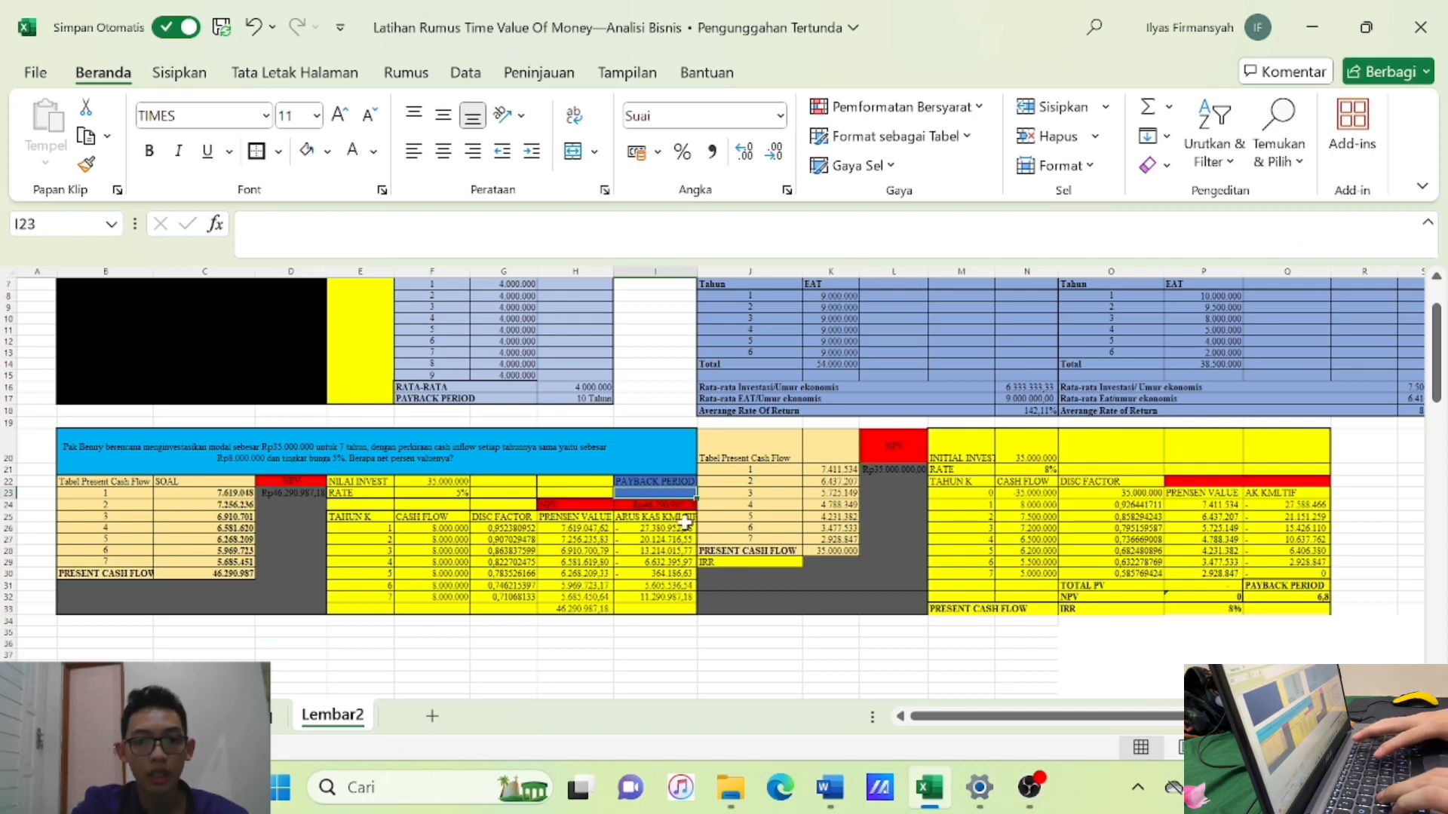
type("=")
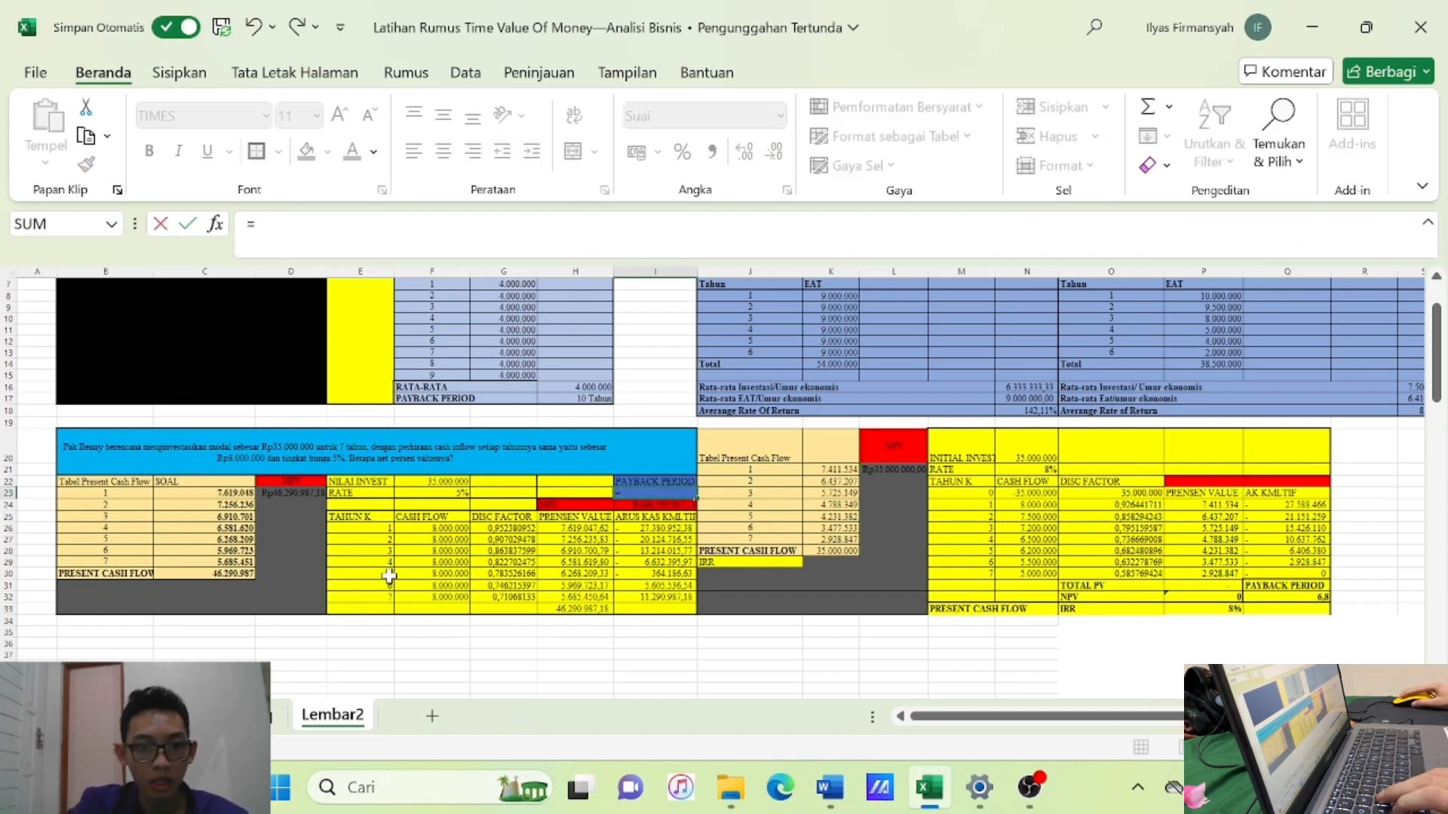
mouse_move(385, 575)
left_mouse_down()
mouse_move(643, 586)
mouse_move(630, 575)
mouse_move(556, 604)
mouse_move(381, 576)
left_mouse_up()
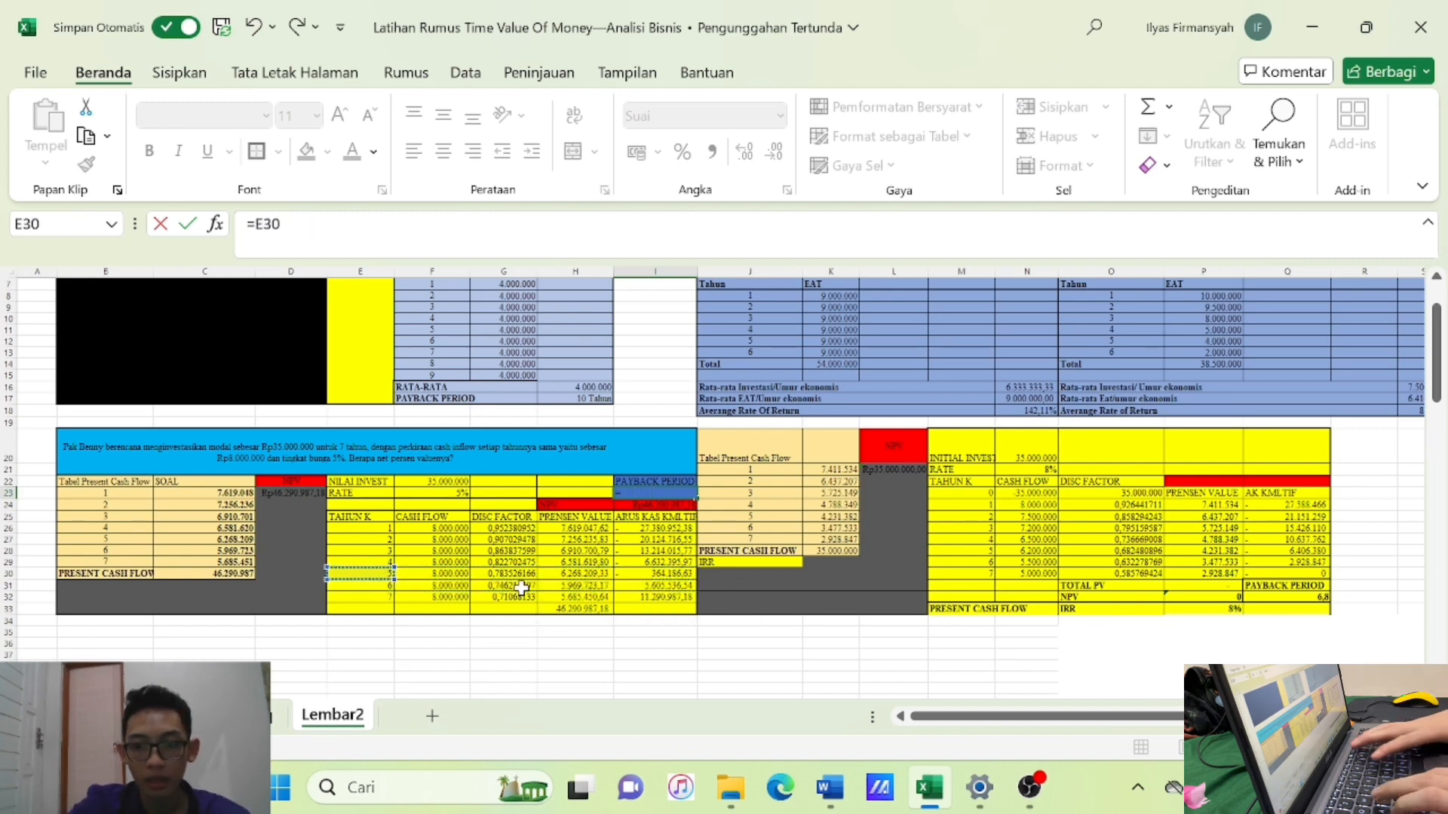
type("+(")
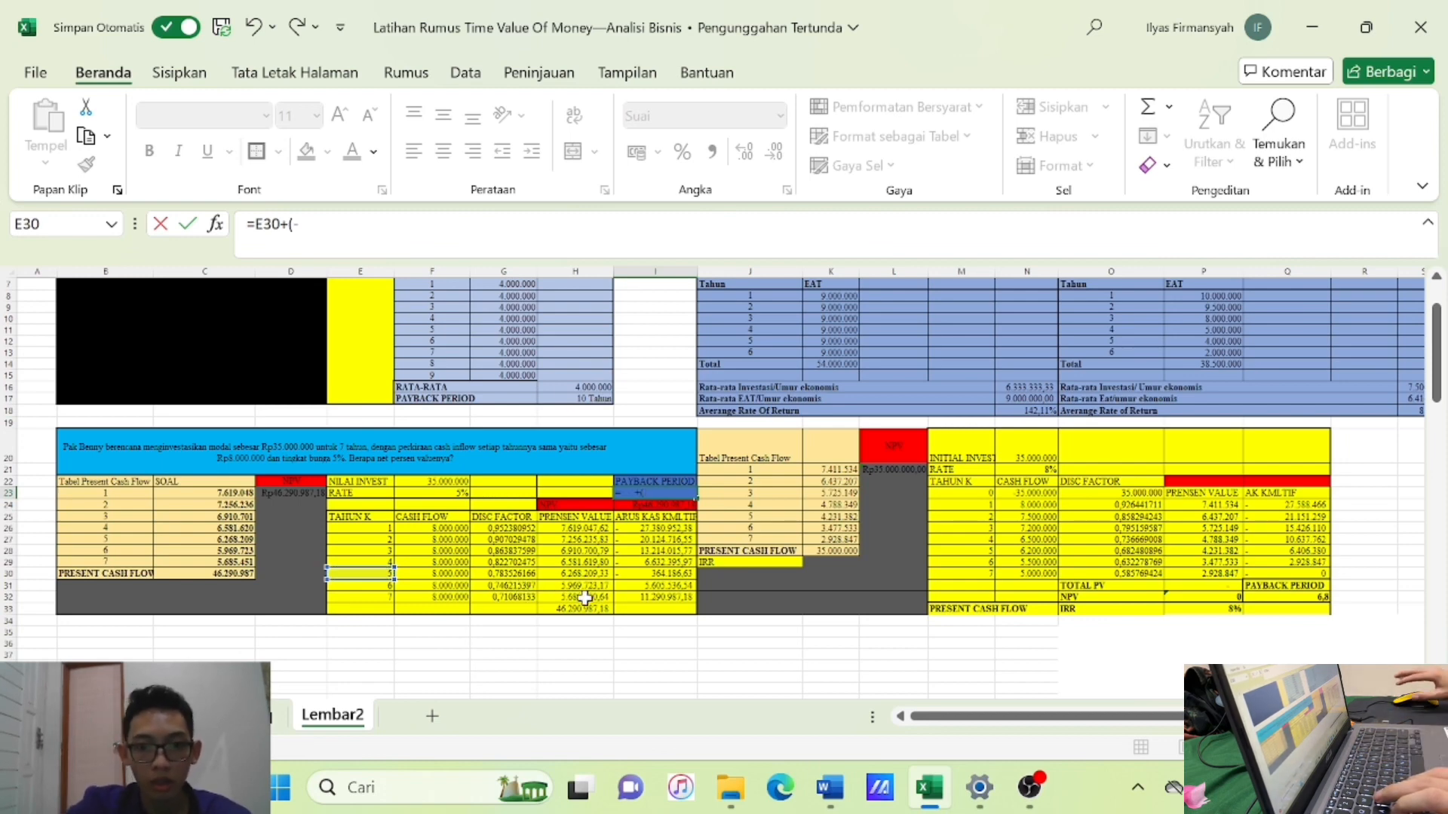
type("-")
left_click(647, 576)
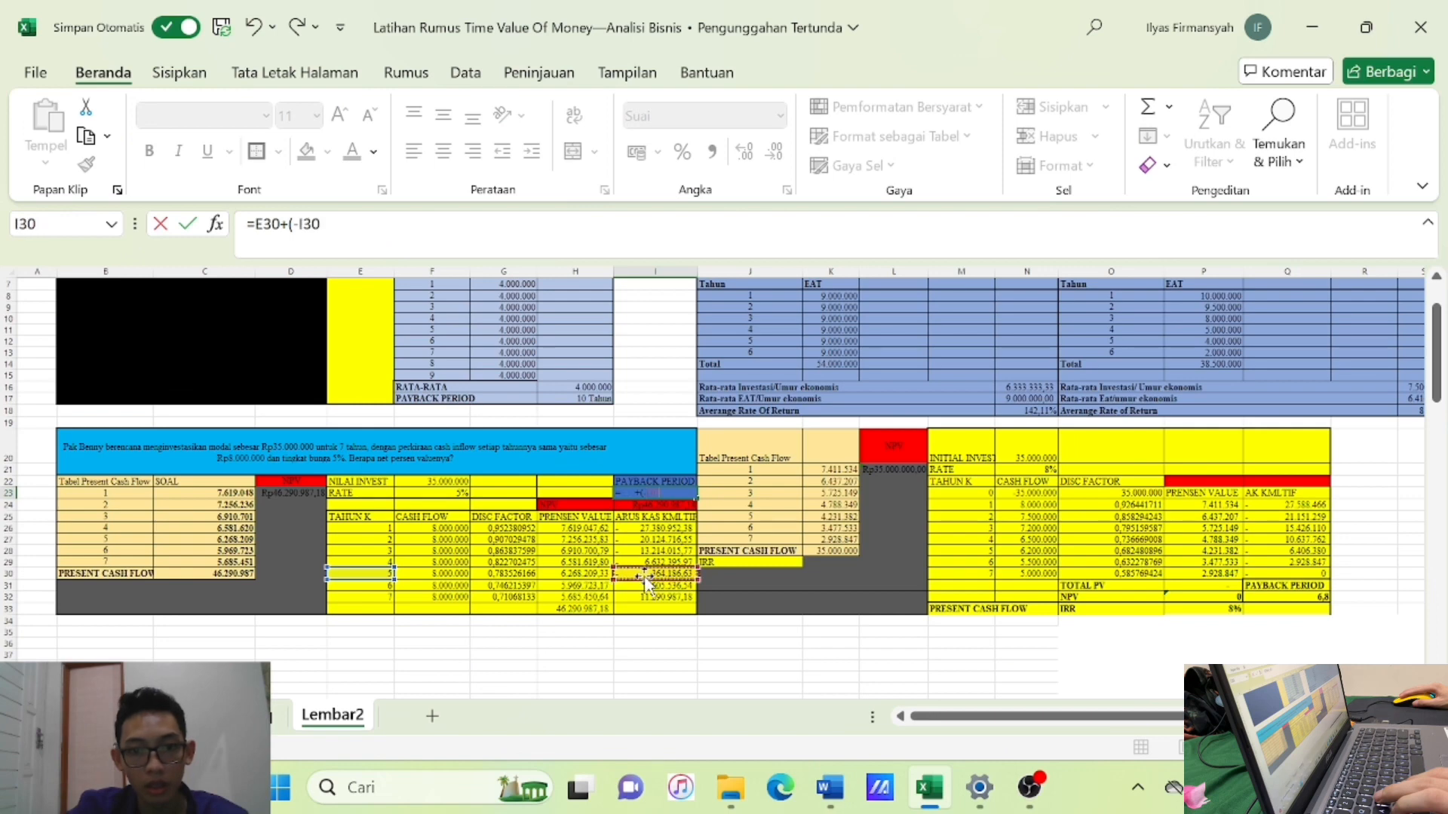
type("/")
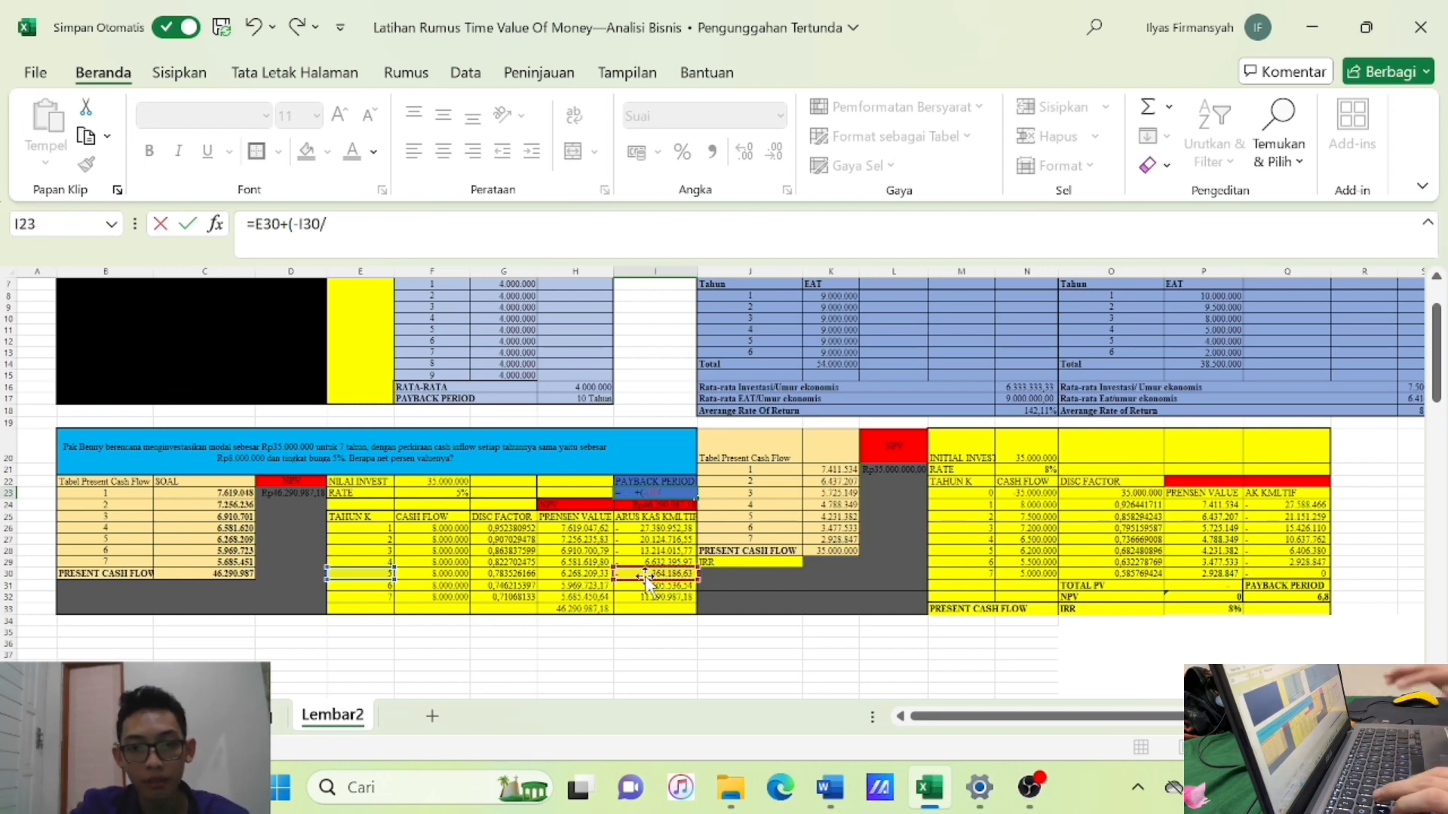
left_click(598, 586)
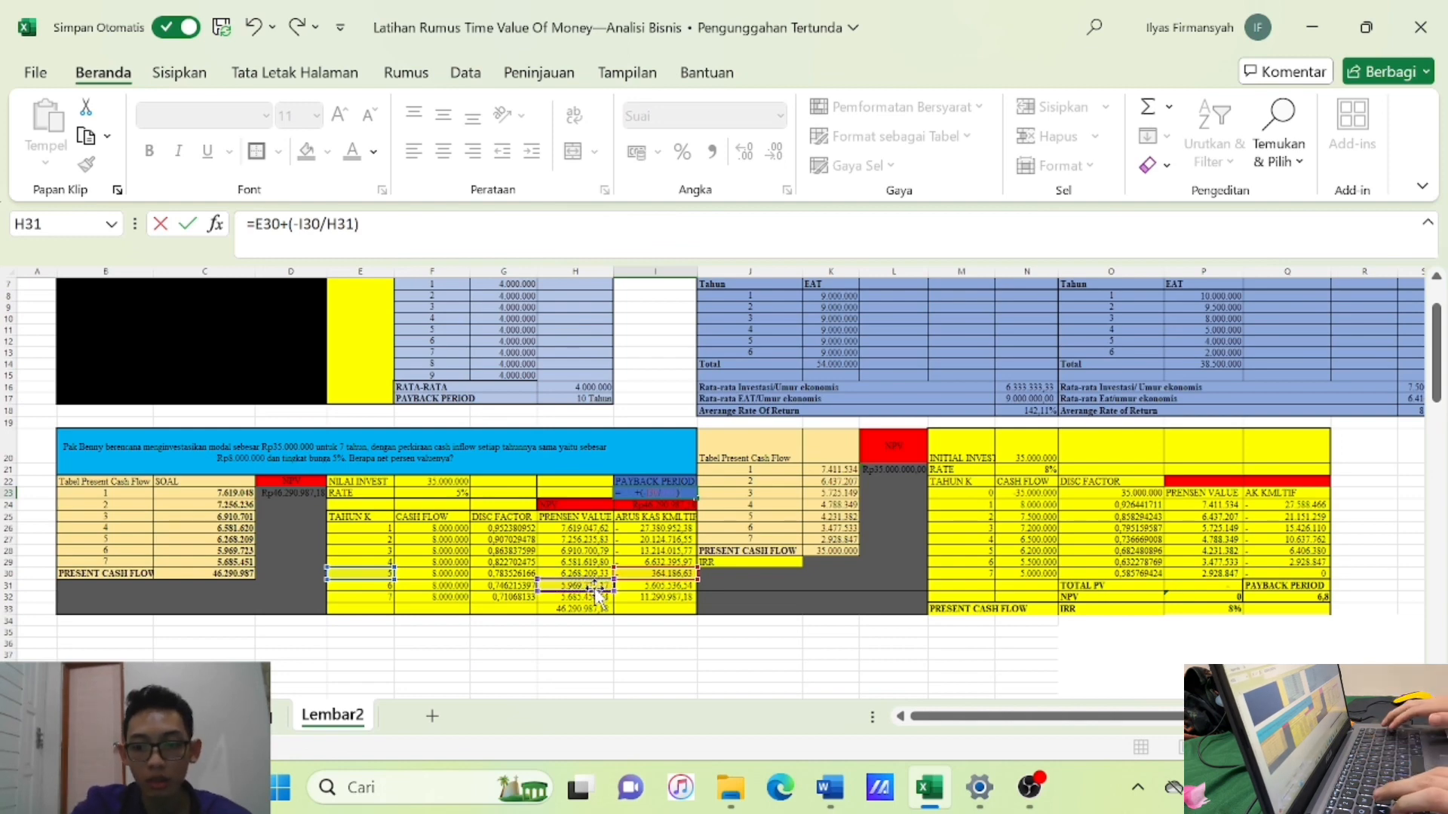
key("Return")
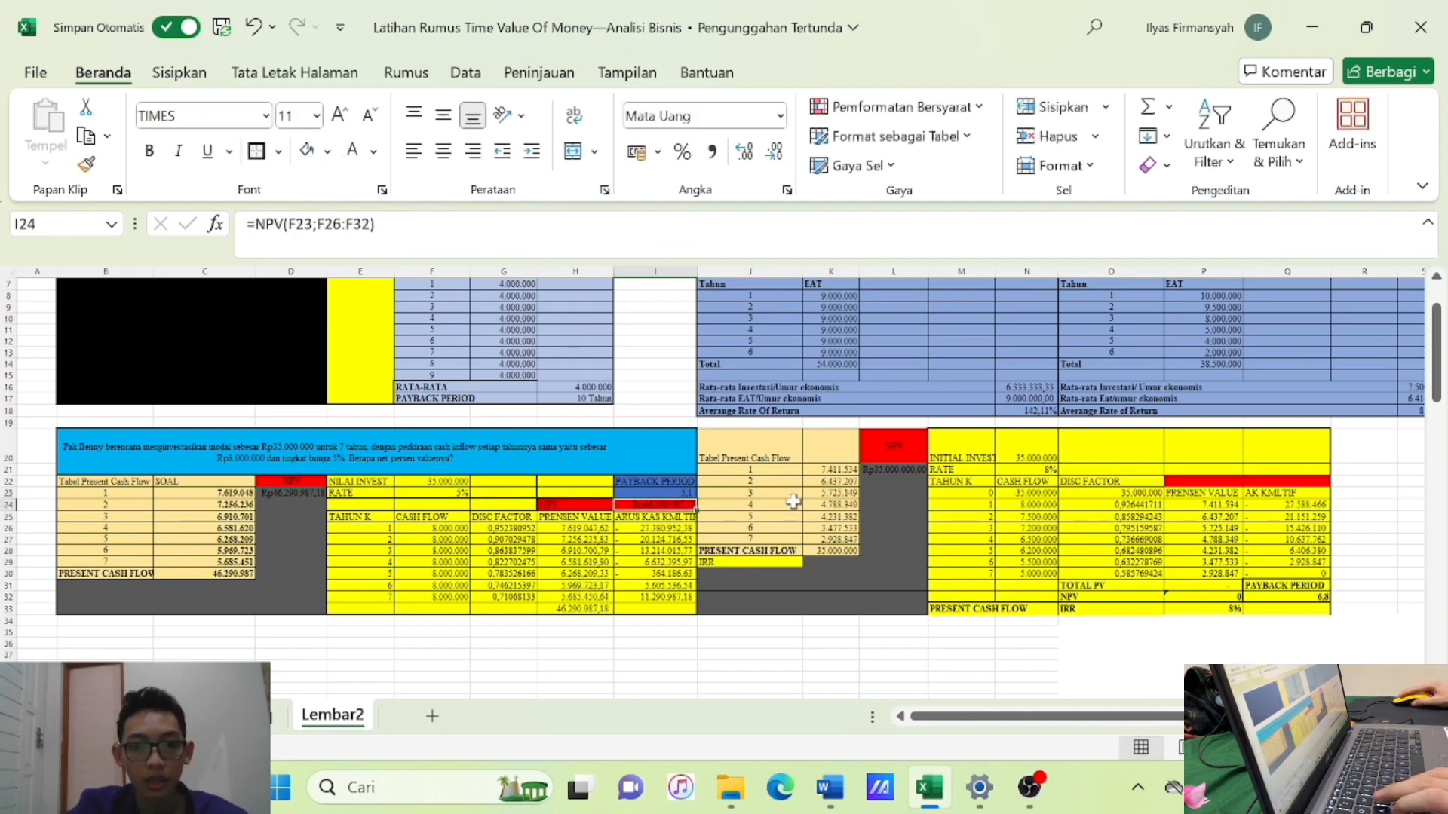
left_click(384, 573)
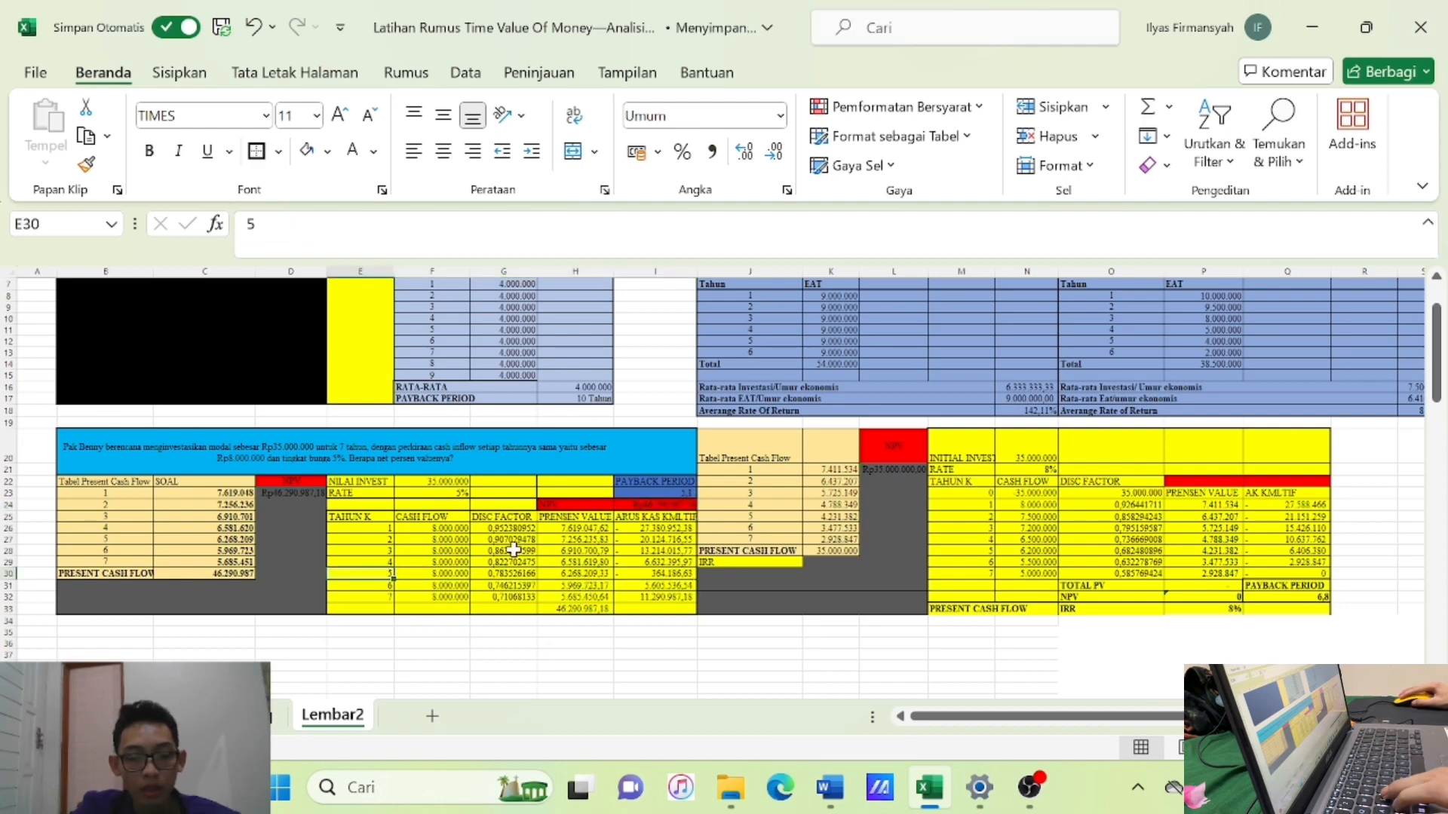
left_click(664, 575)
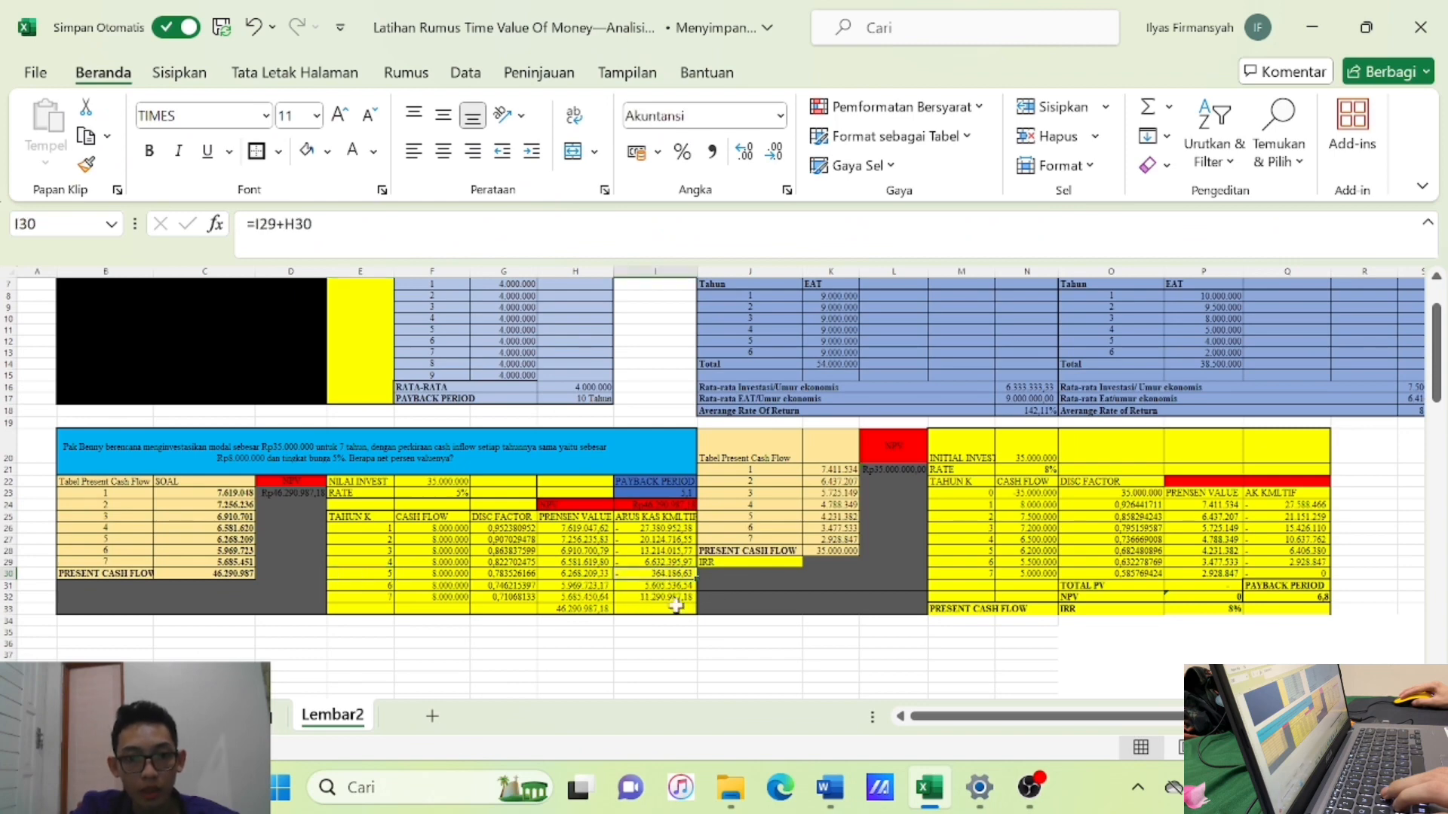
Review the sixth-year present value in H31 and the payback period formula in I23.
left_click(588, 587)
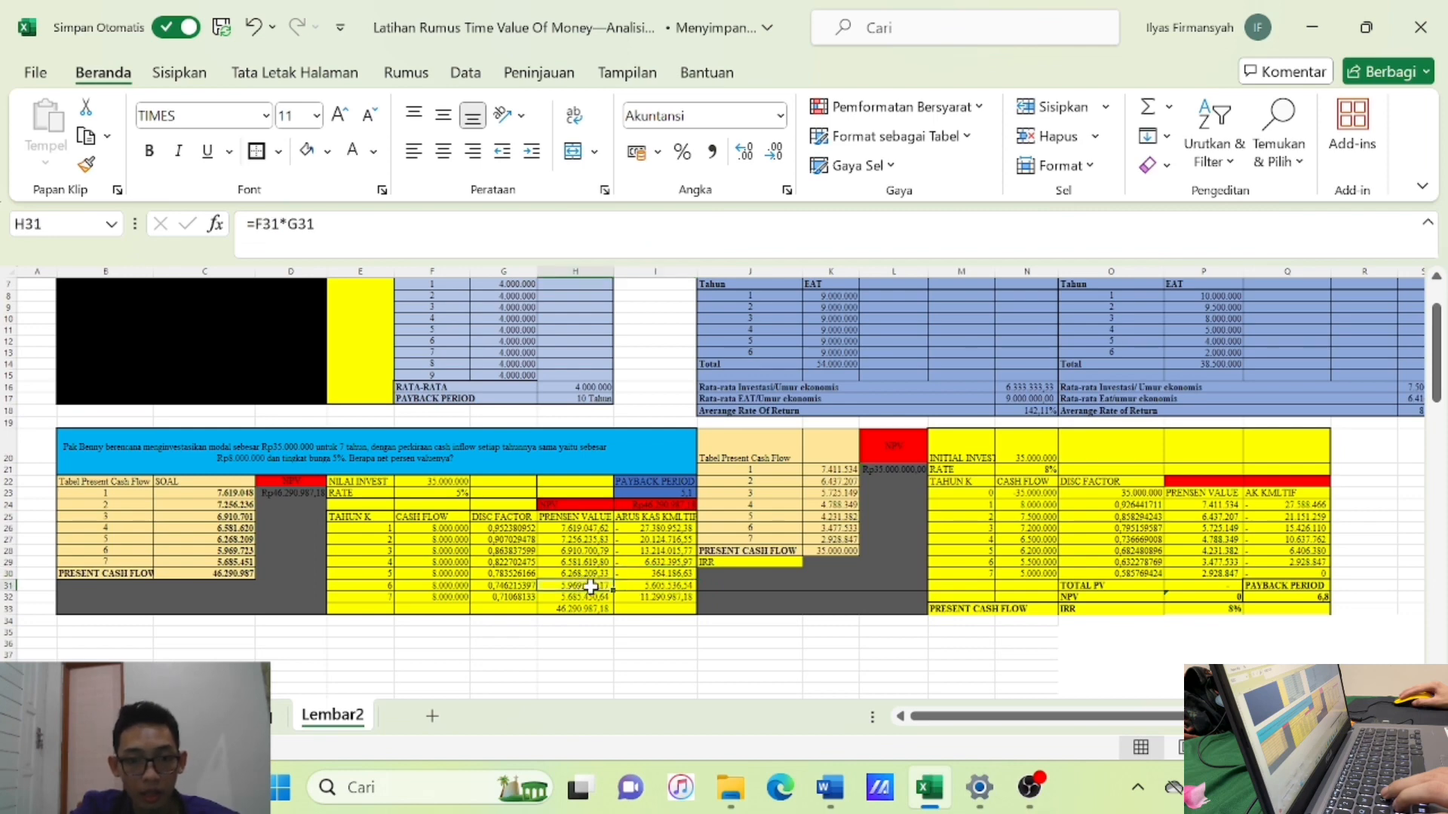
double_click(673, 493)
left_click(768, 621)
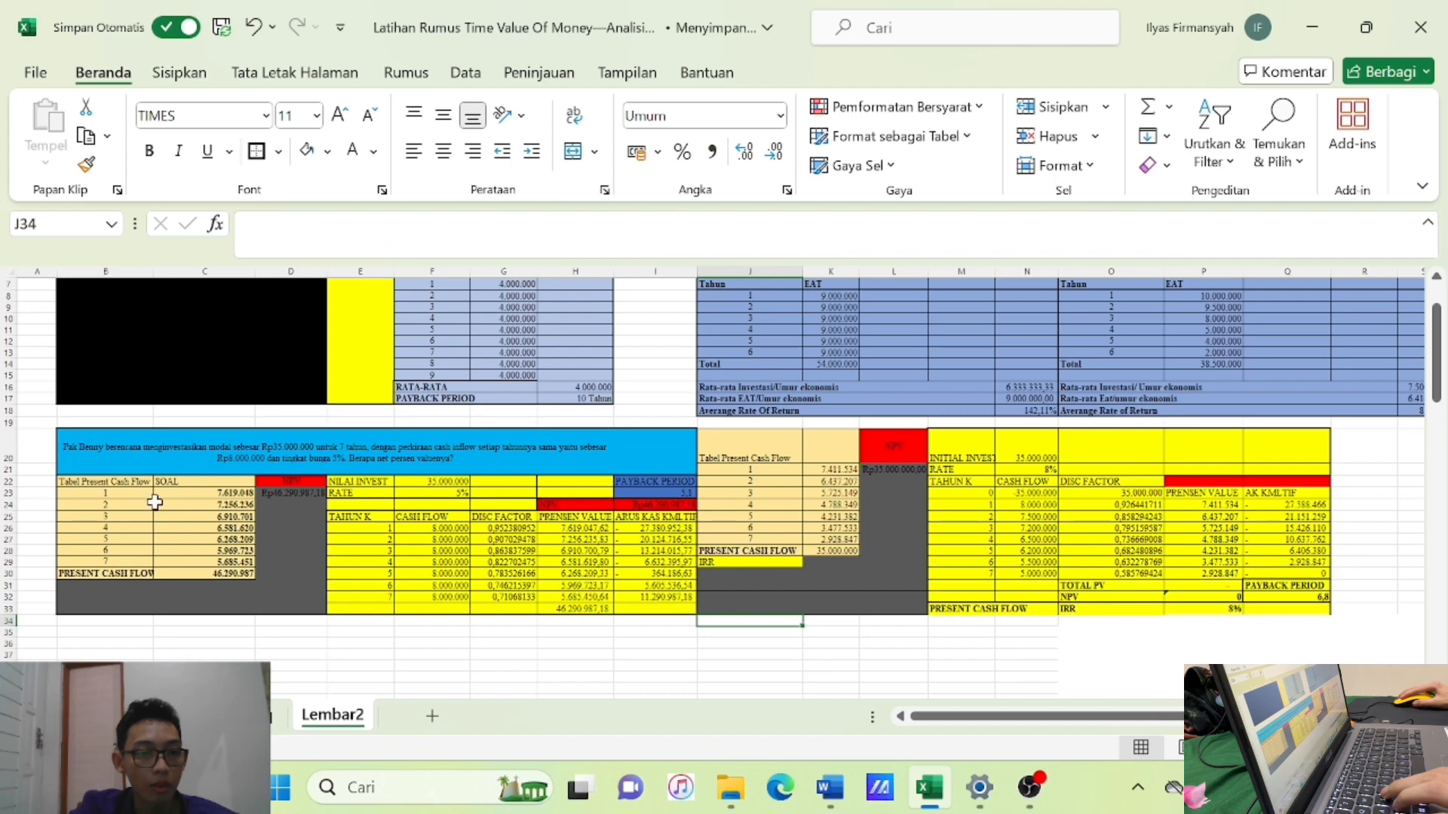
Replace the investor's name in the problem text in B20 with another name.
double_click(104, 445)
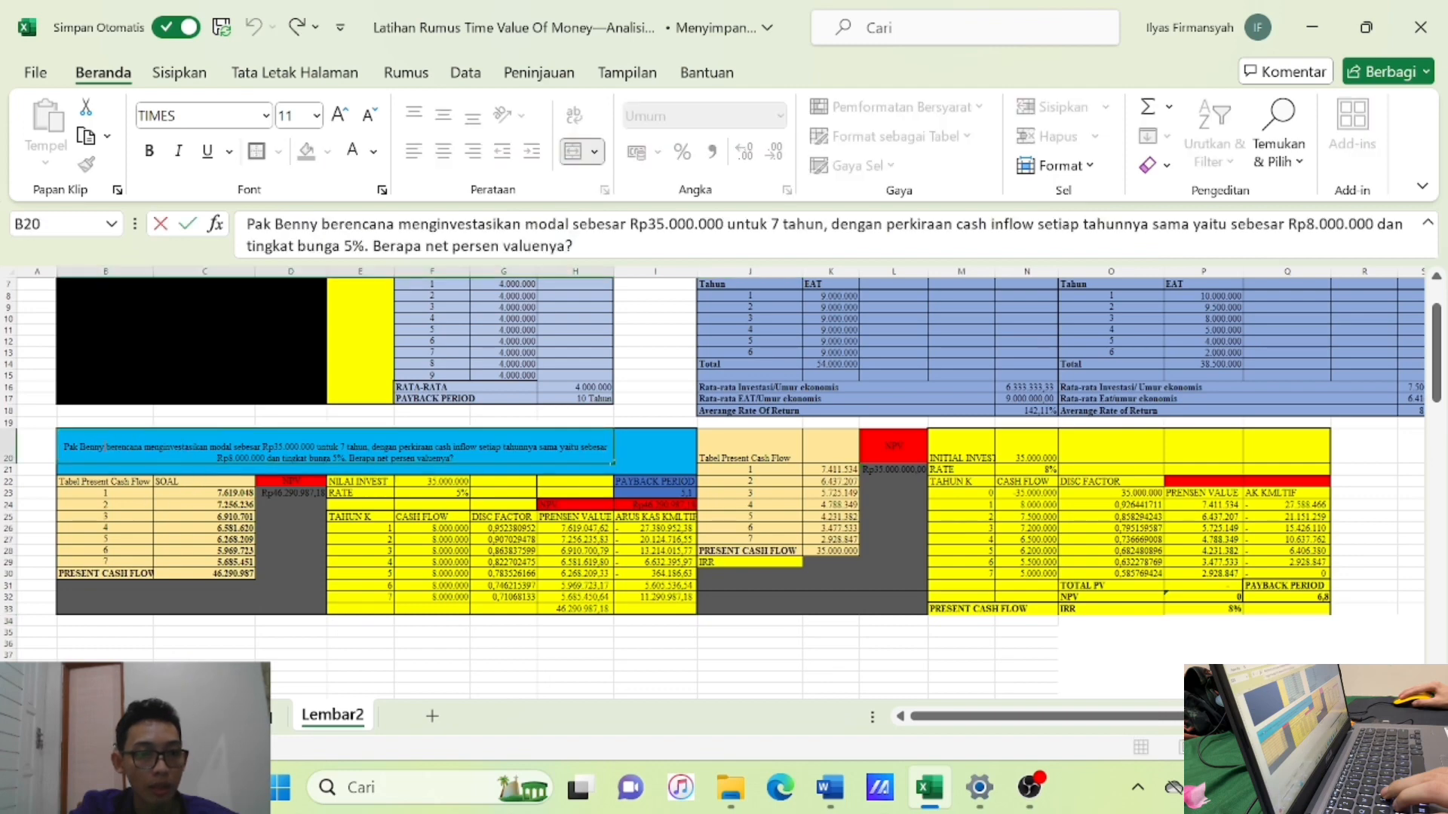
key("BackSpace")
key("BackSpace")
key("BackSpace")
key("BackSpace")
key("BackSpace")
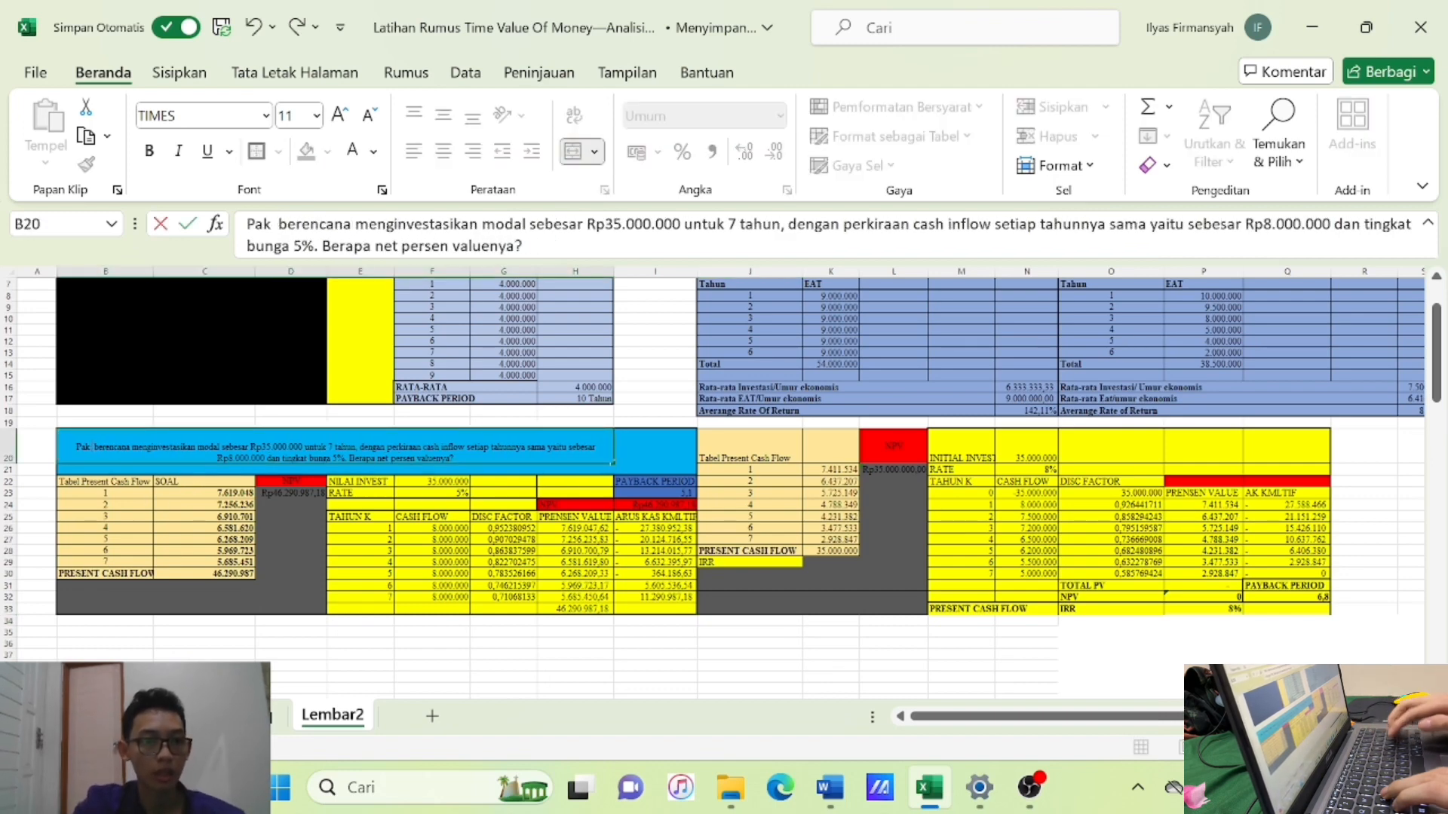
type("Ilyas")
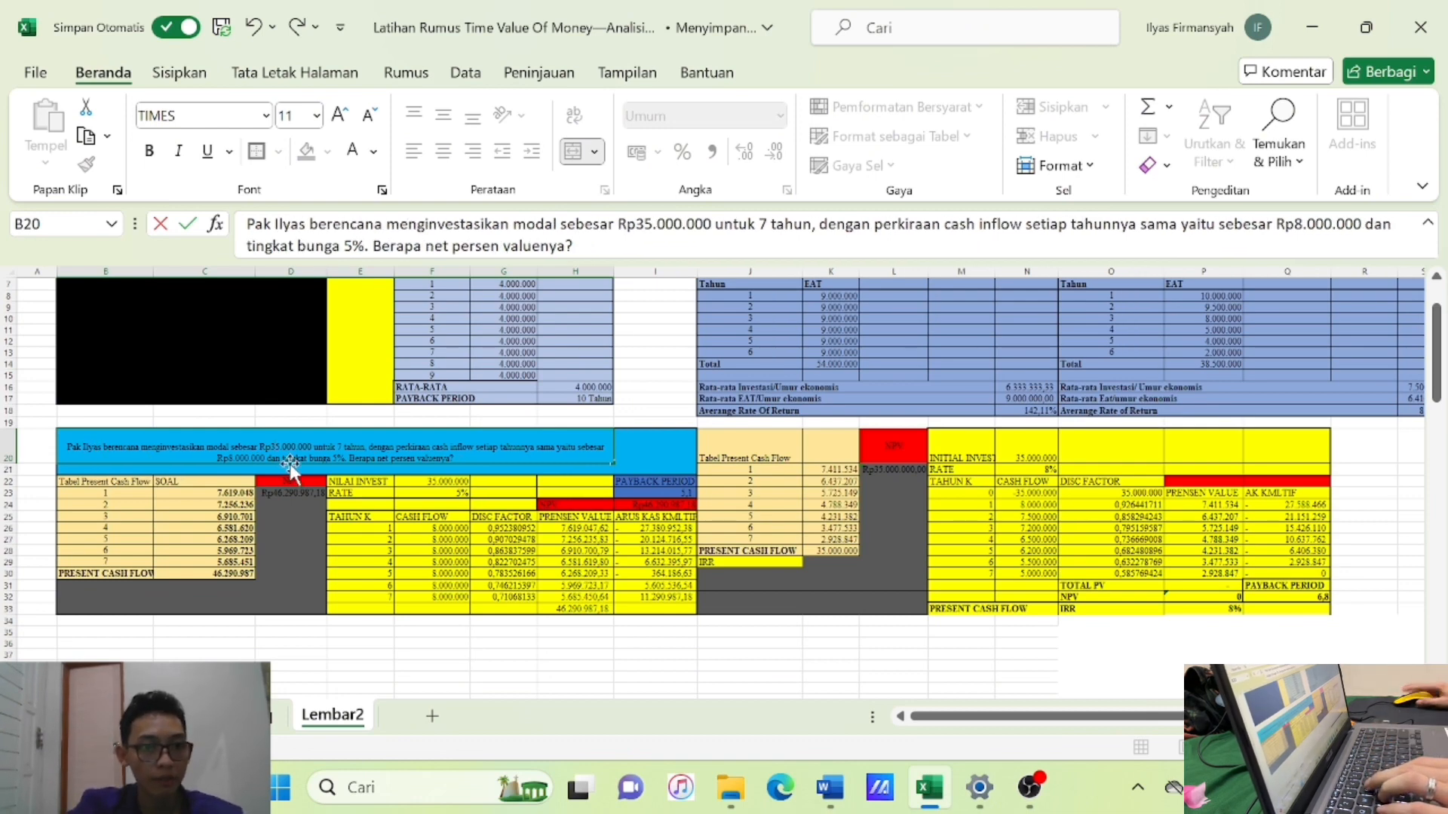
Change the invested capital in the B20 problem text to Rp40.000.000.
key("BackSpace")
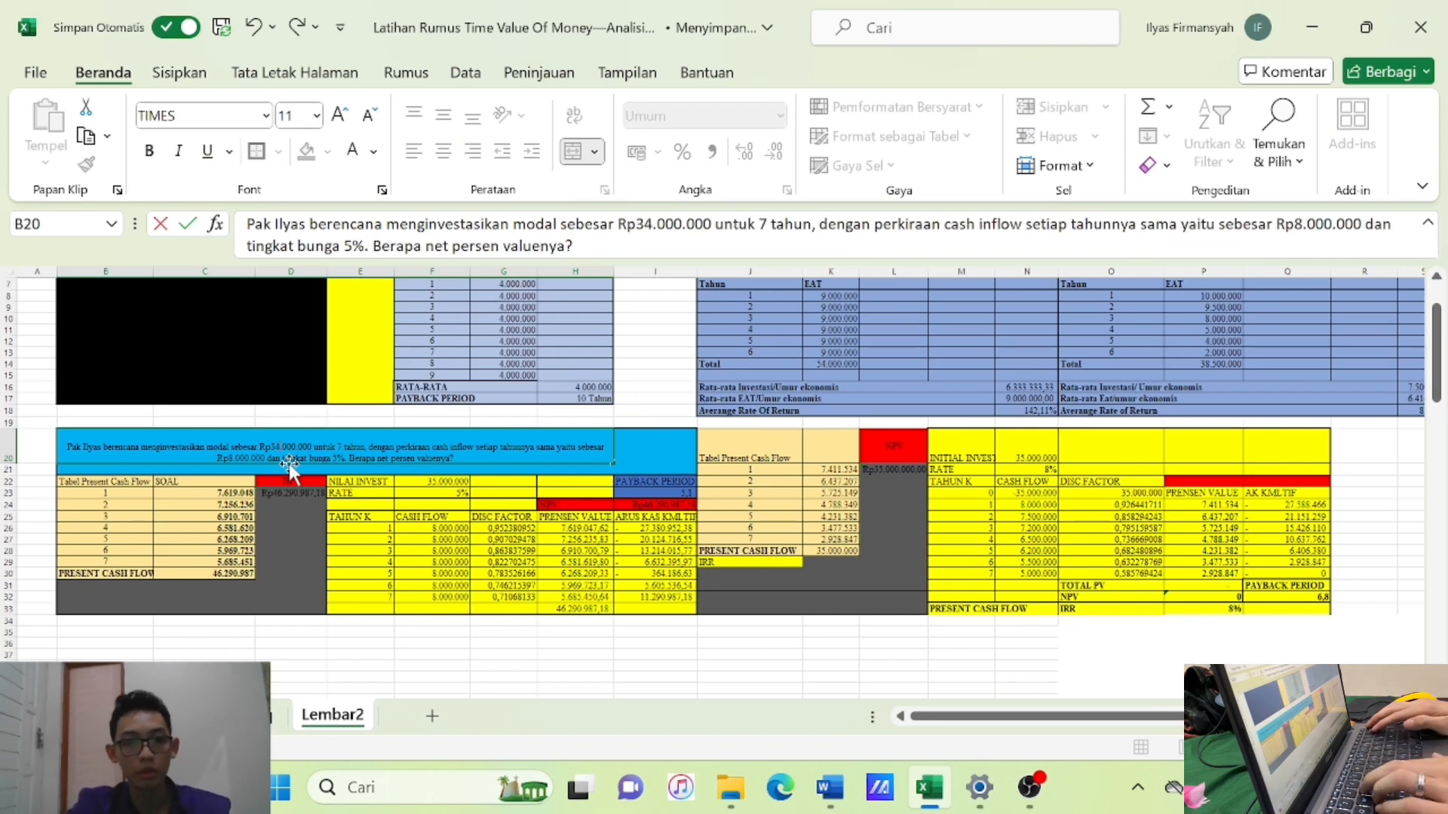
key("BackSpace")
type("40")
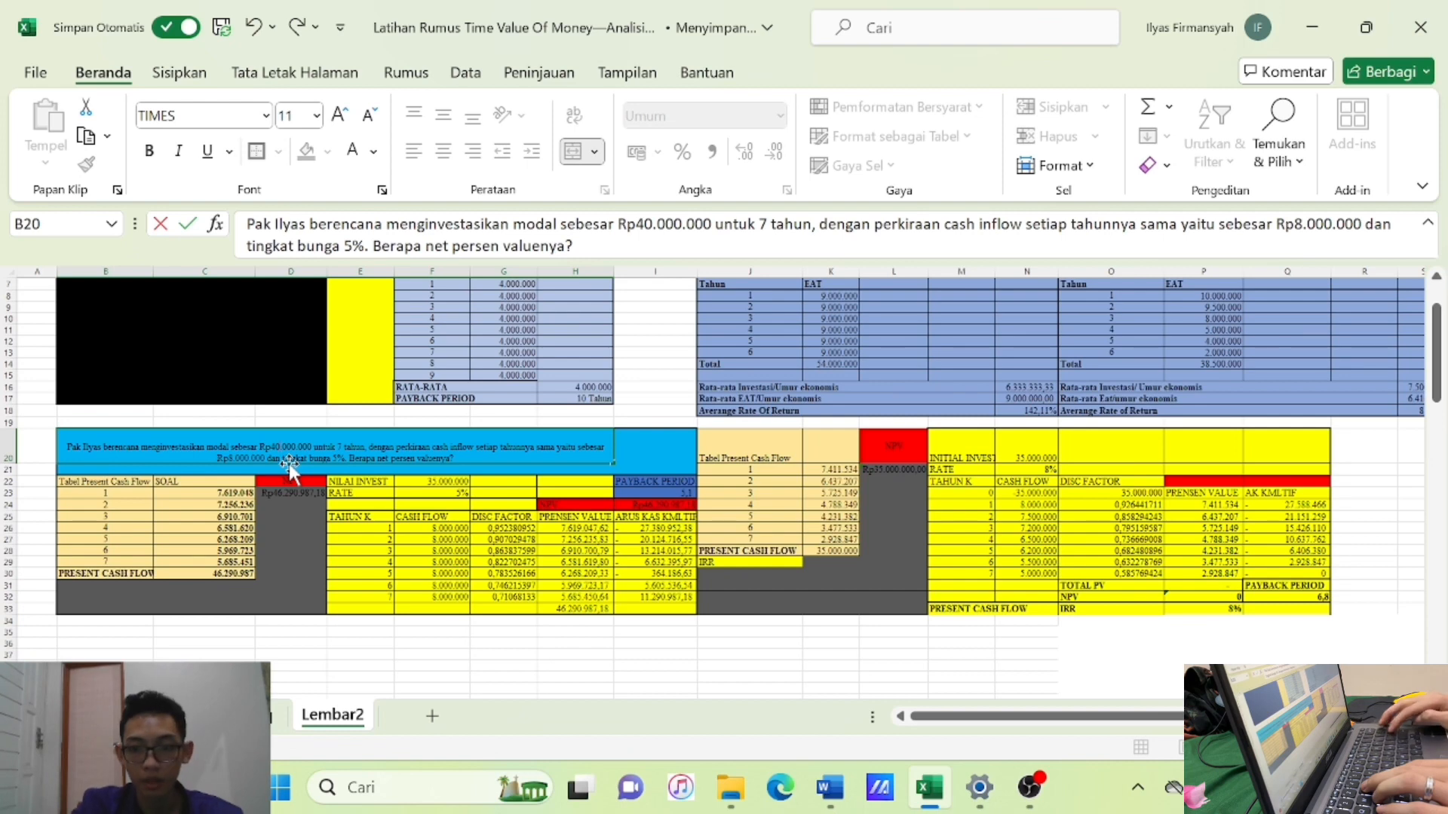
key("Return")
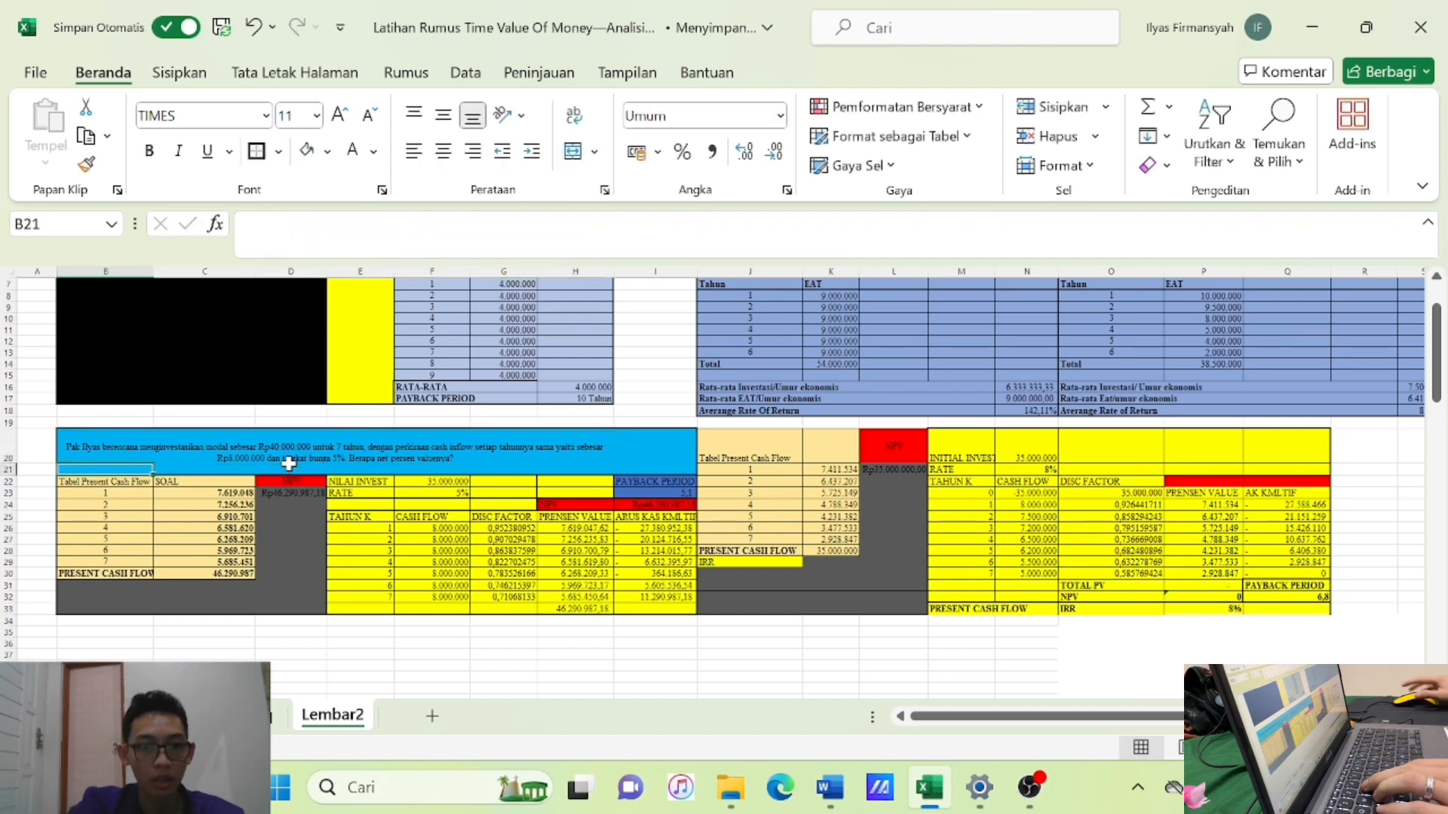
Change the B20 problem text to an 8-year term and a yearly cash inflow of Rp9.000.000.
double_click(352, 440)
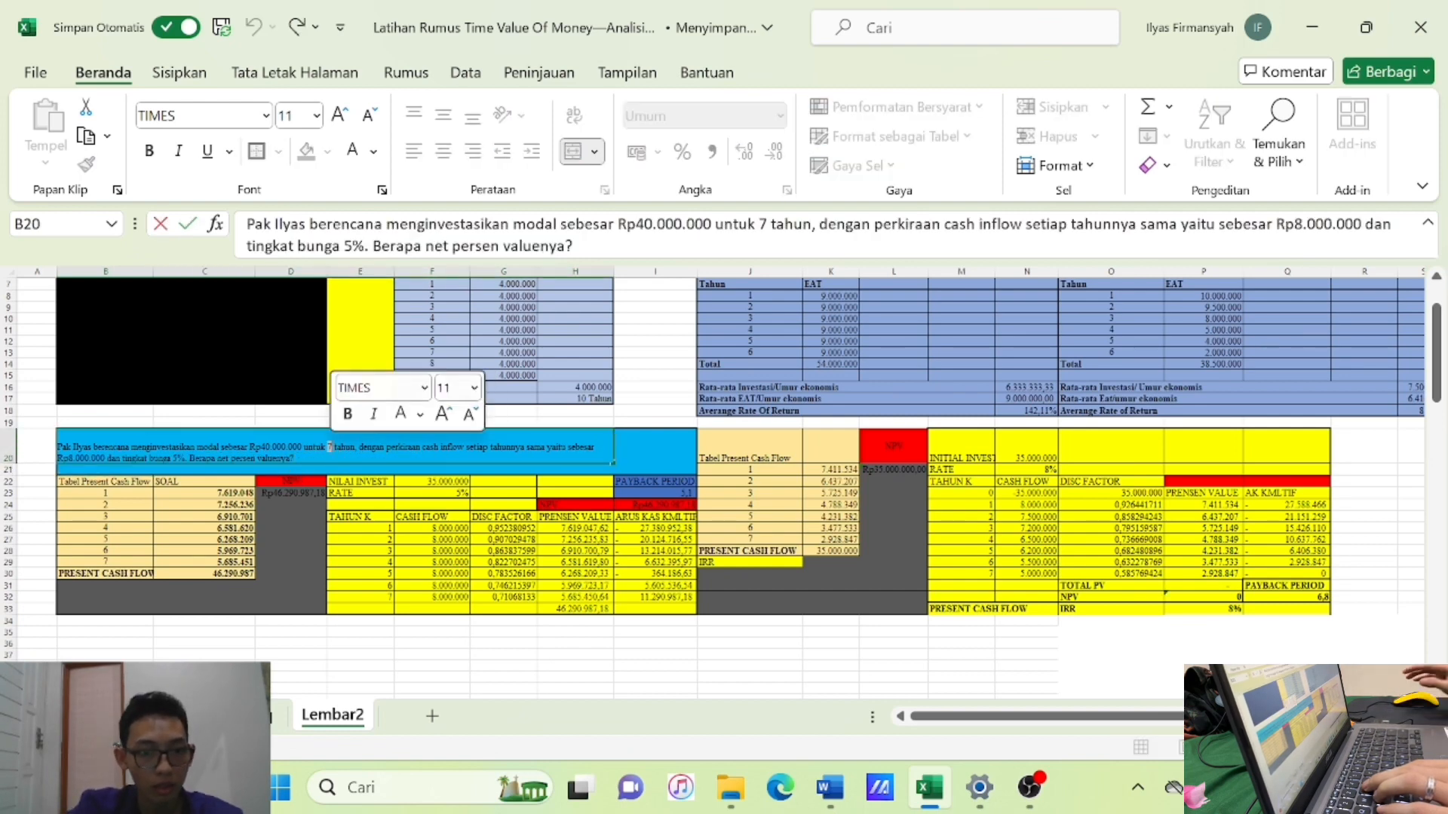
key("Return")
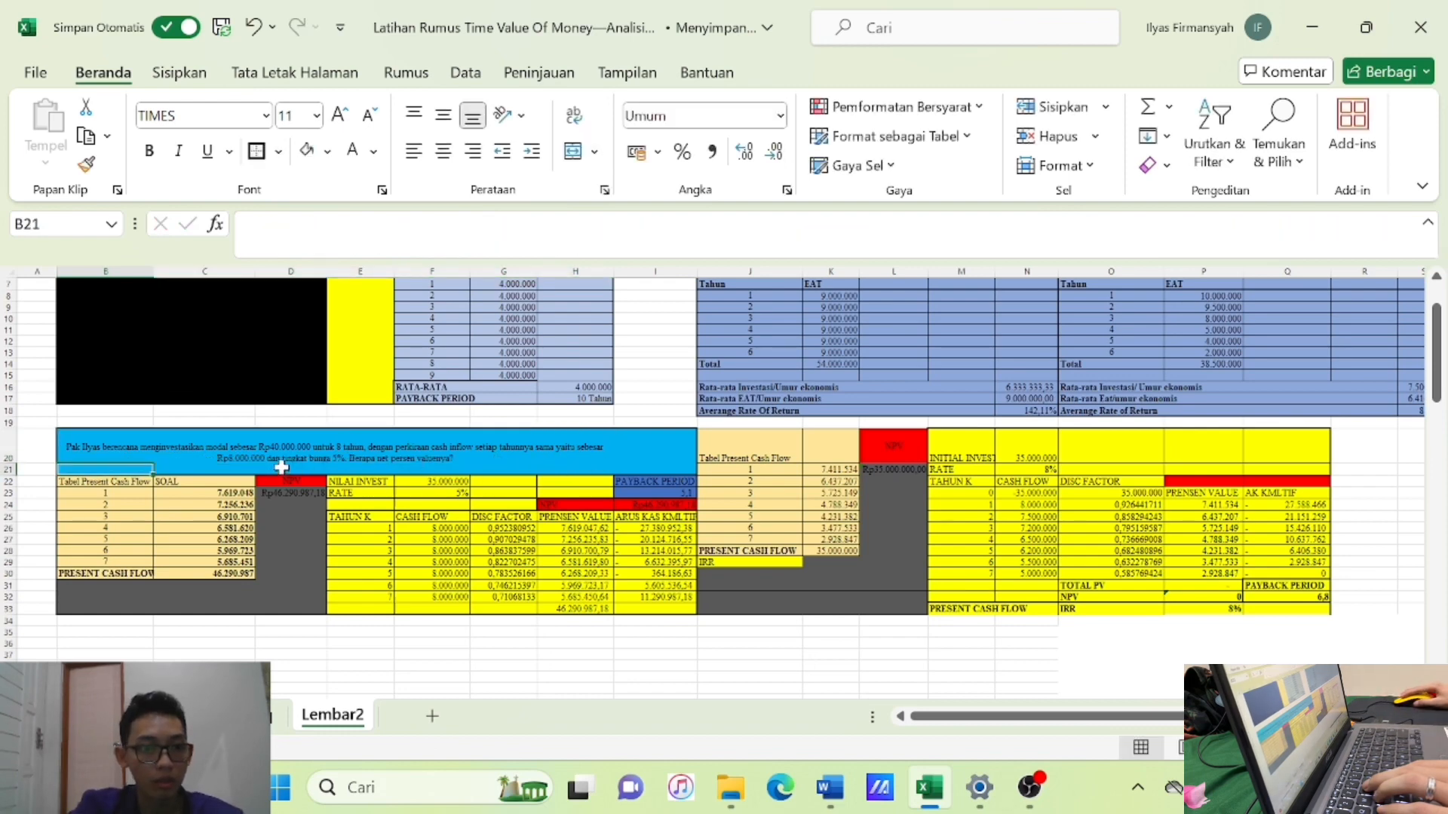
left_click(234, 466)
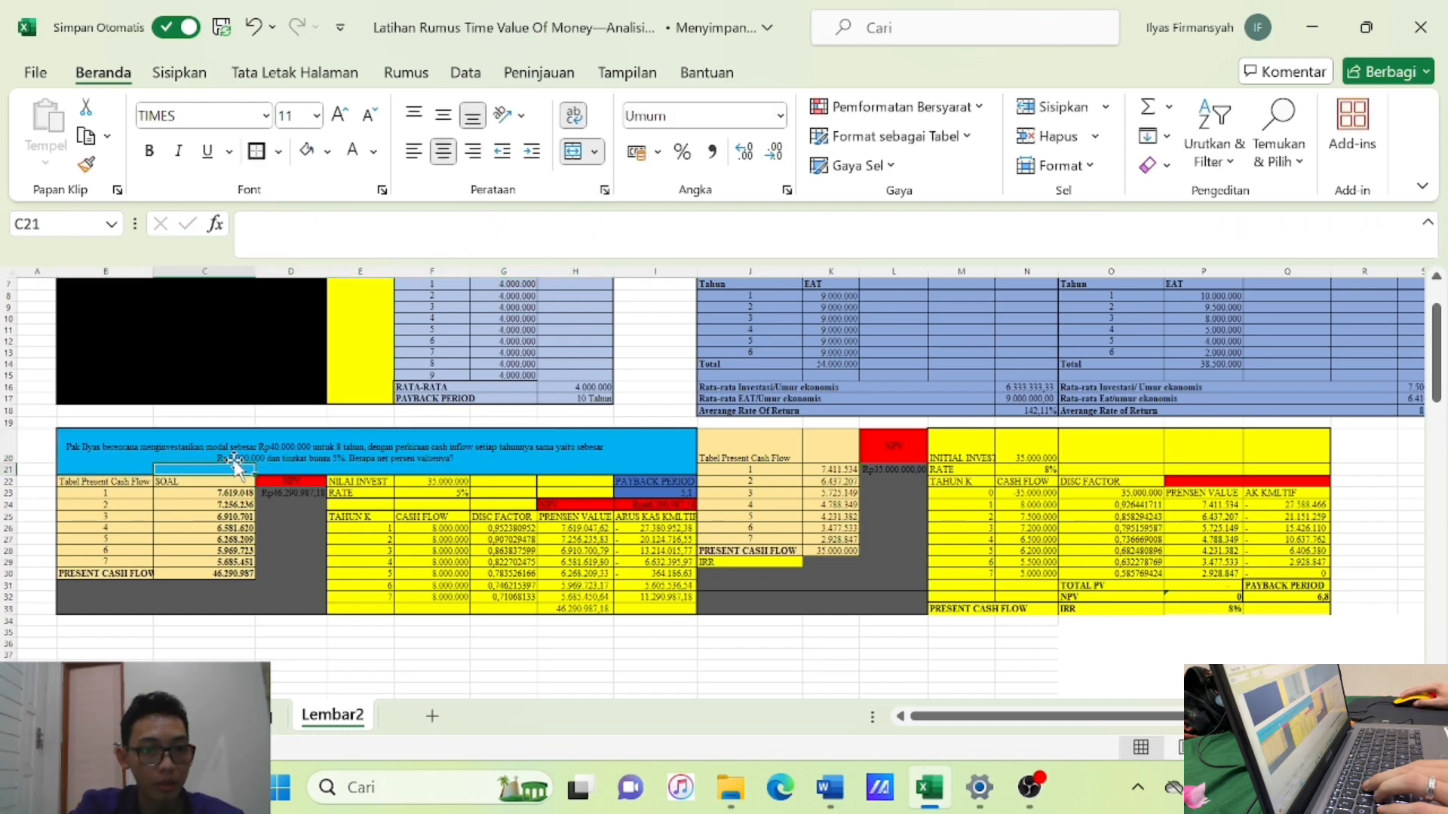
left_click(235, 455)
double_click(236, 455)
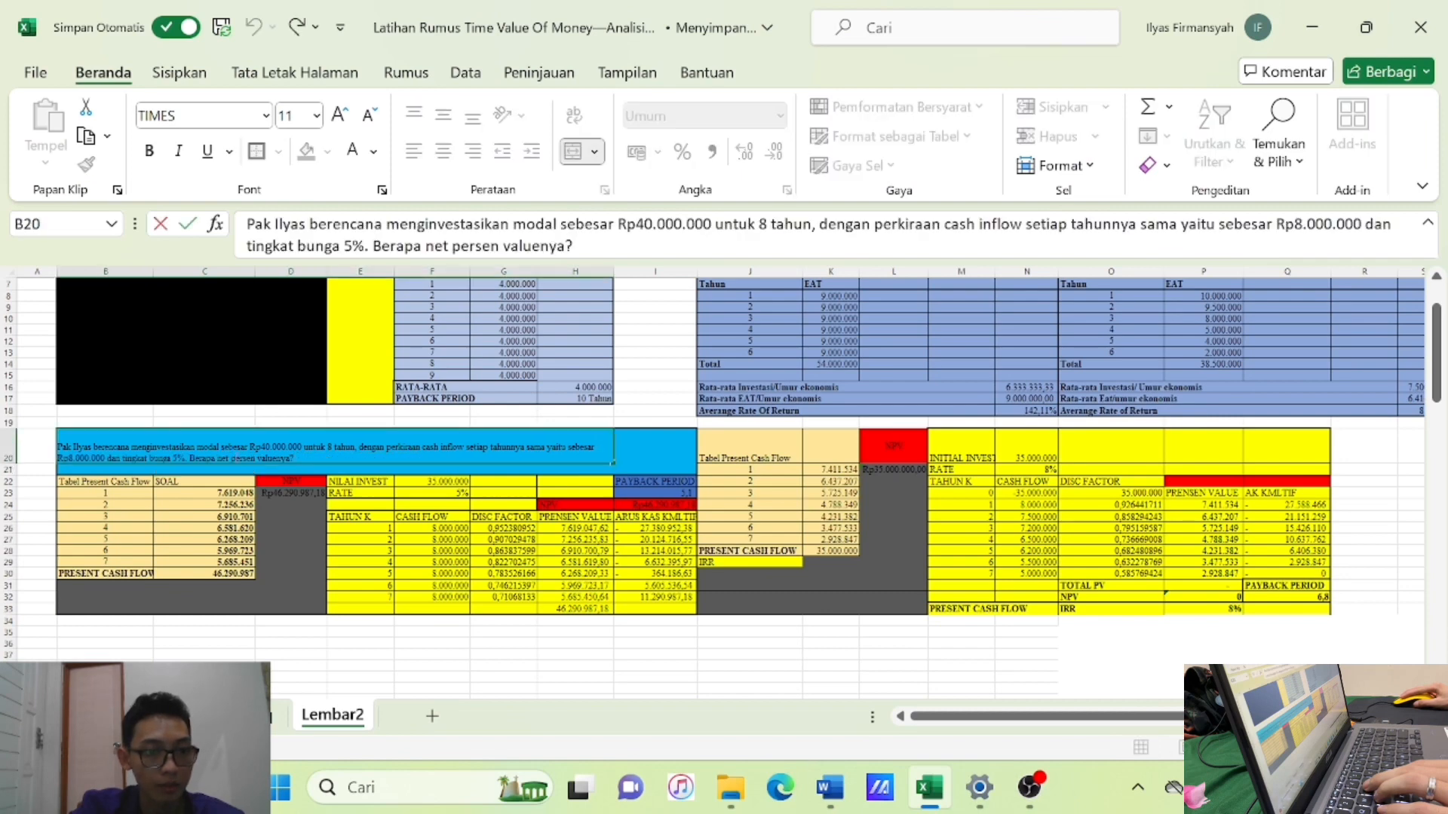
key("BackSpace")
type("9")
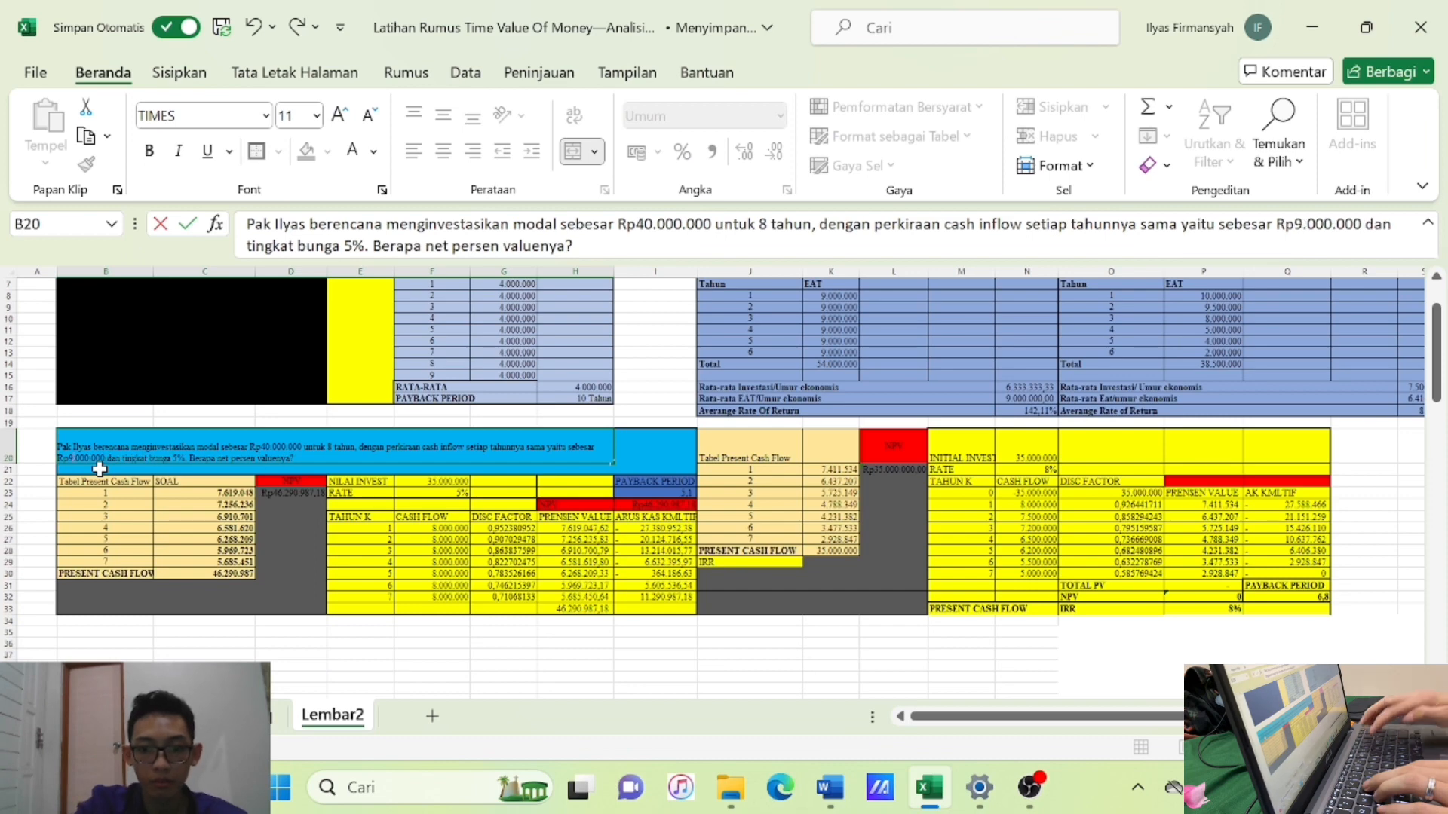
key("Return")
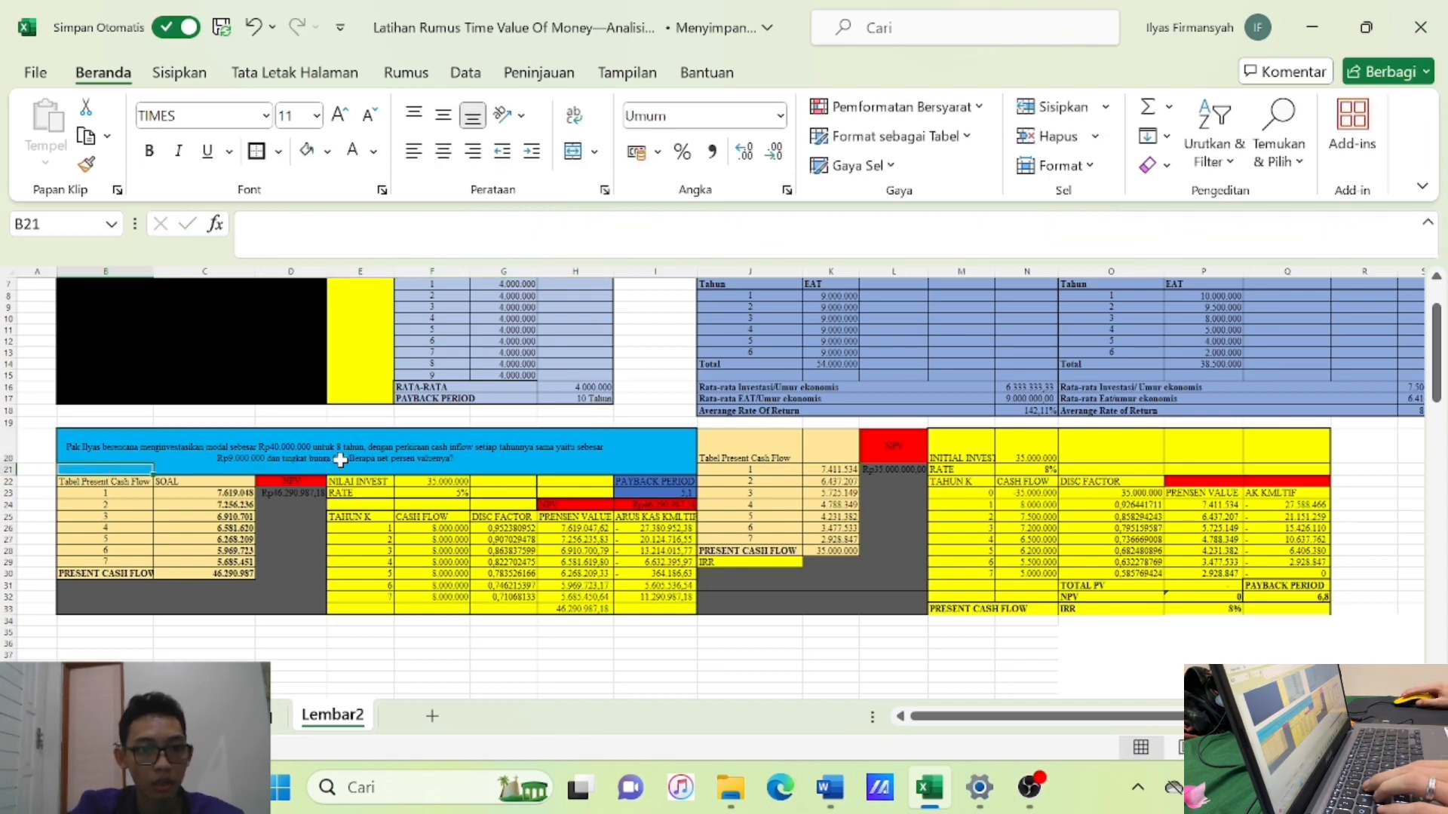
Change the interest rate in the B20 problem text to 6%.
double_click(341, 460)
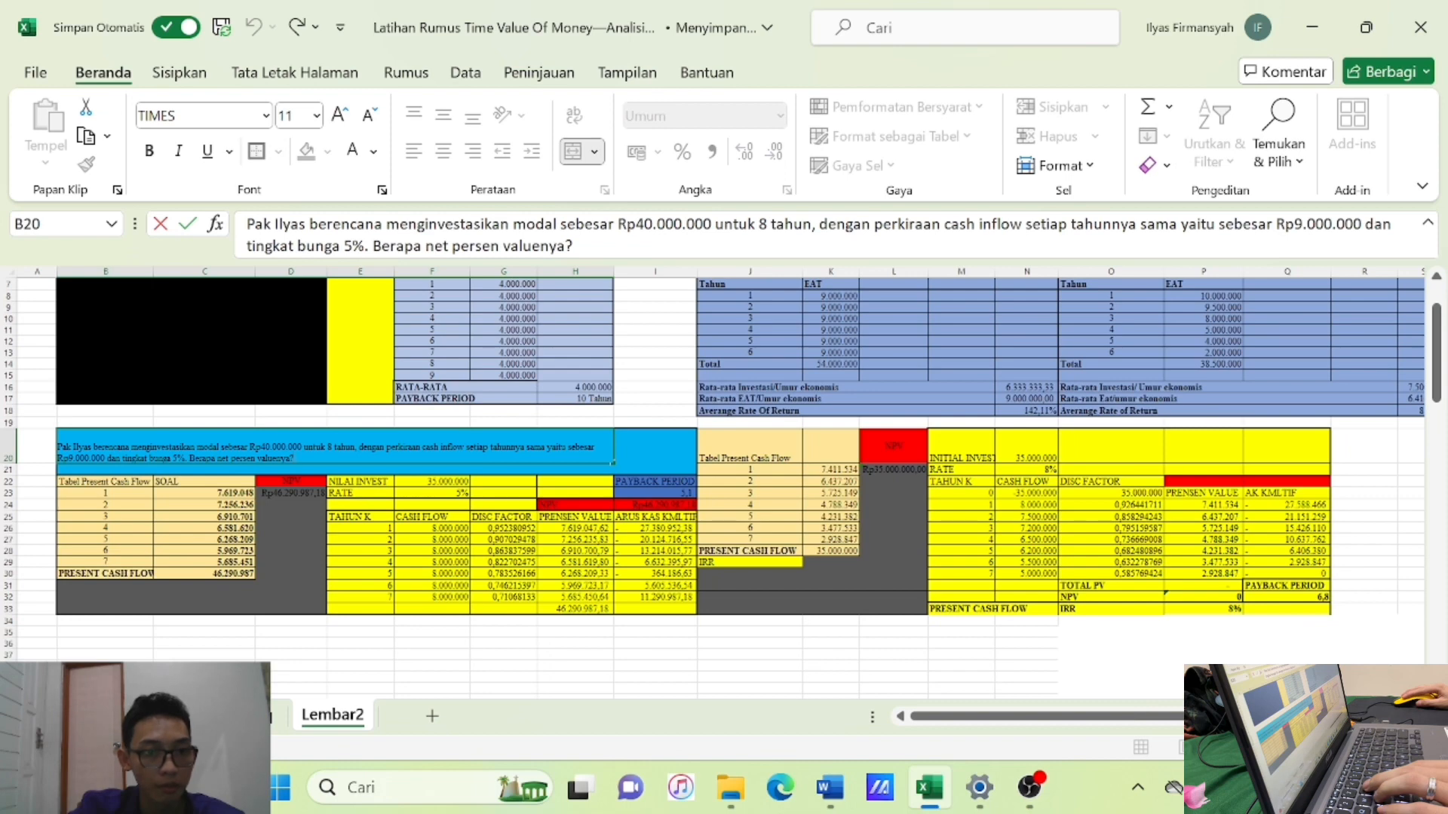
key("BackSpace")
type("6")
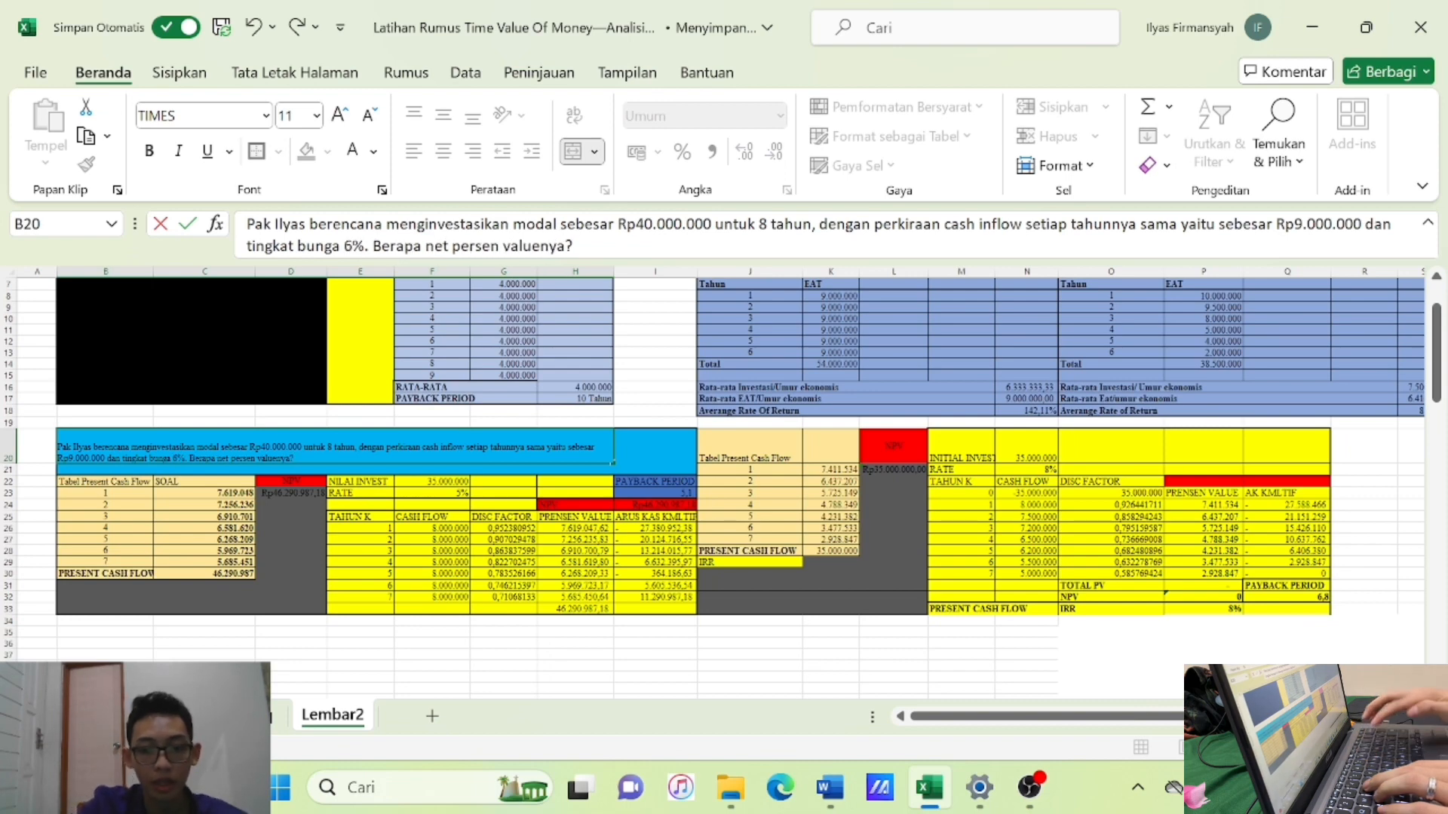
key("Return")
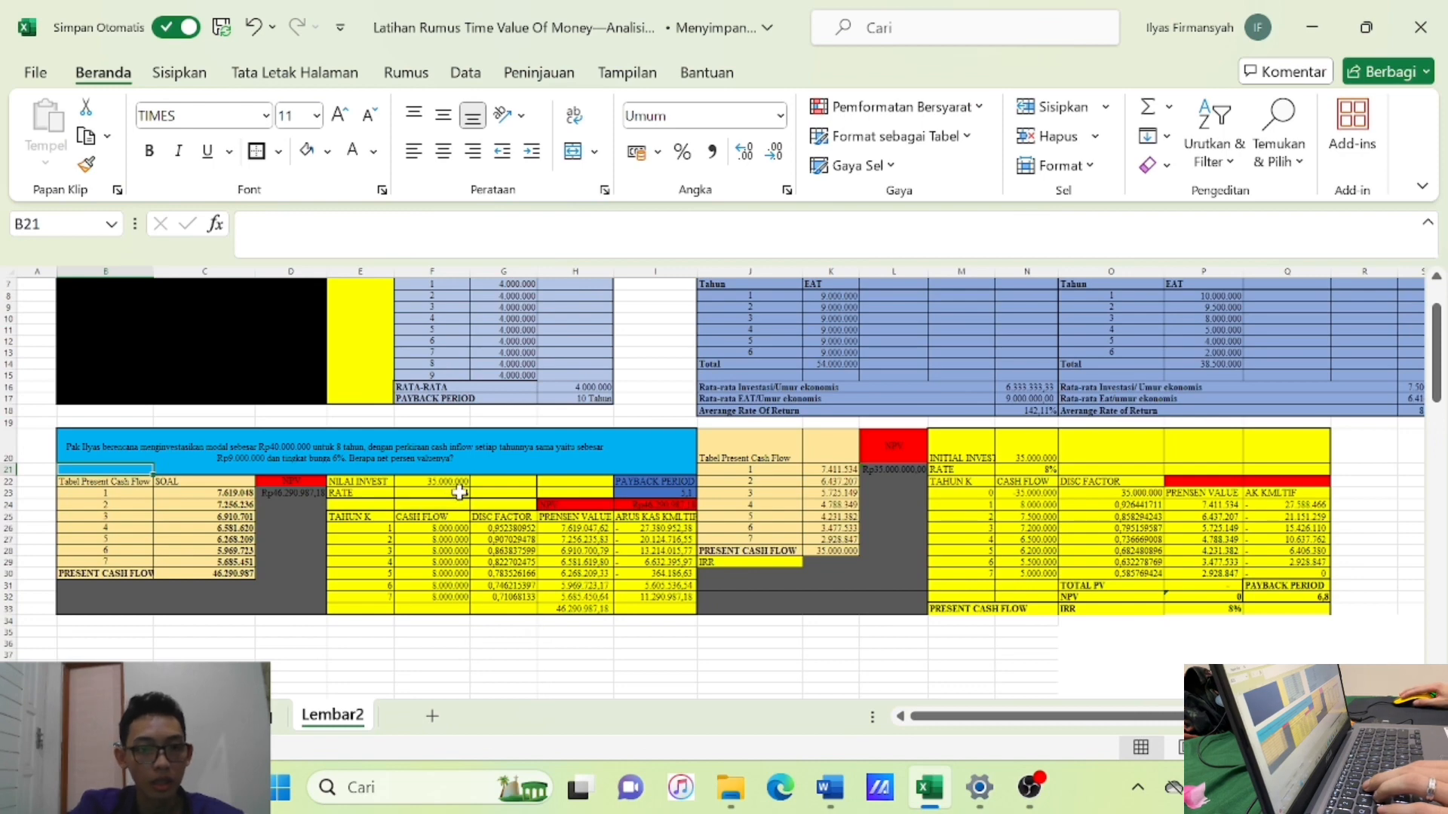
Set the initial investment value in F22 to 40.000.000.
double_click(427, 483)
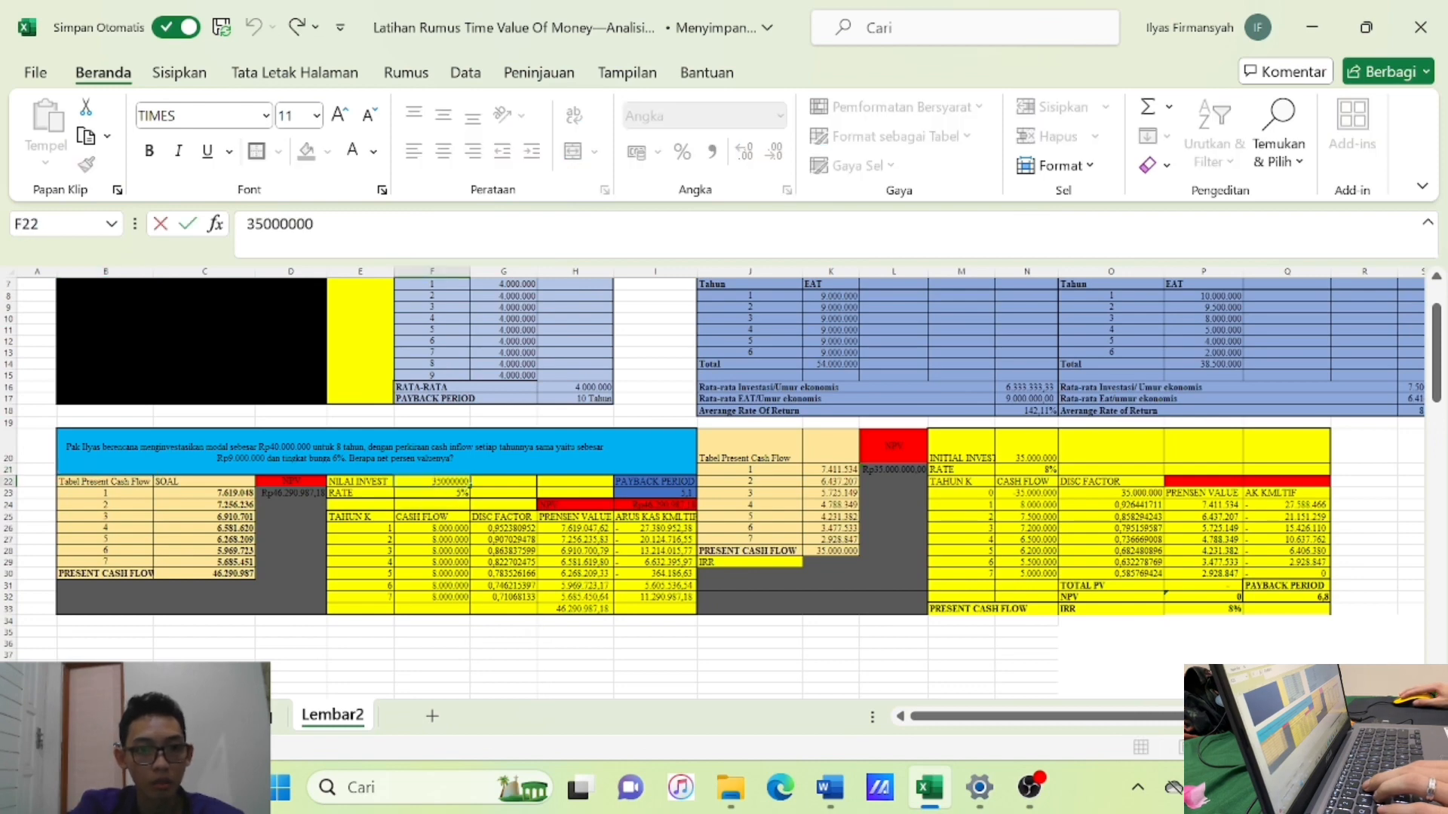
key("Home")
key("Delete")
key("Delete")
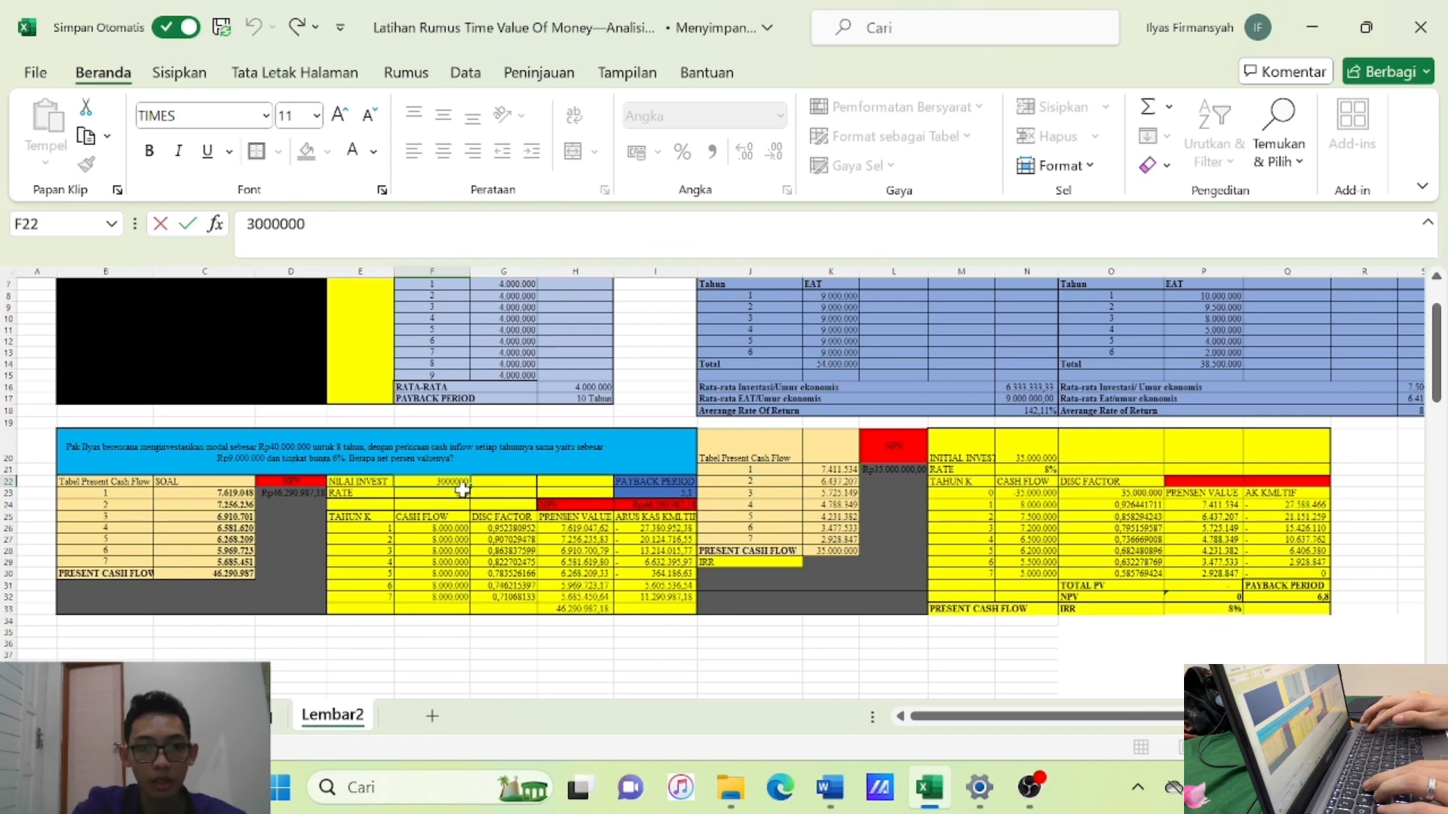
type("40")
key("Return")
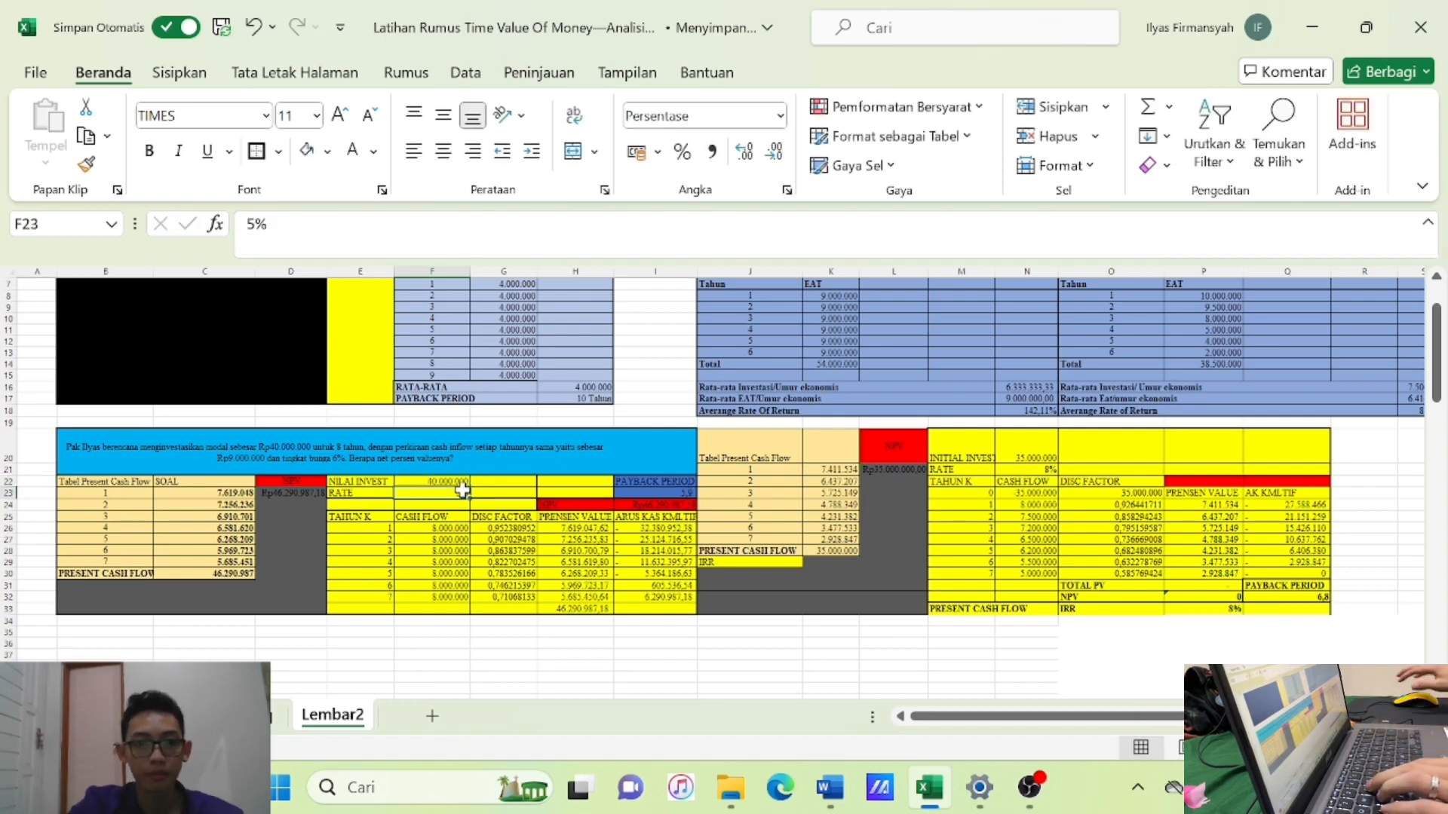
Try an initial investment value of 42.000.000 in F22.
double_click(448, 482)
key("BackSpace")
type("2")
key("Return")
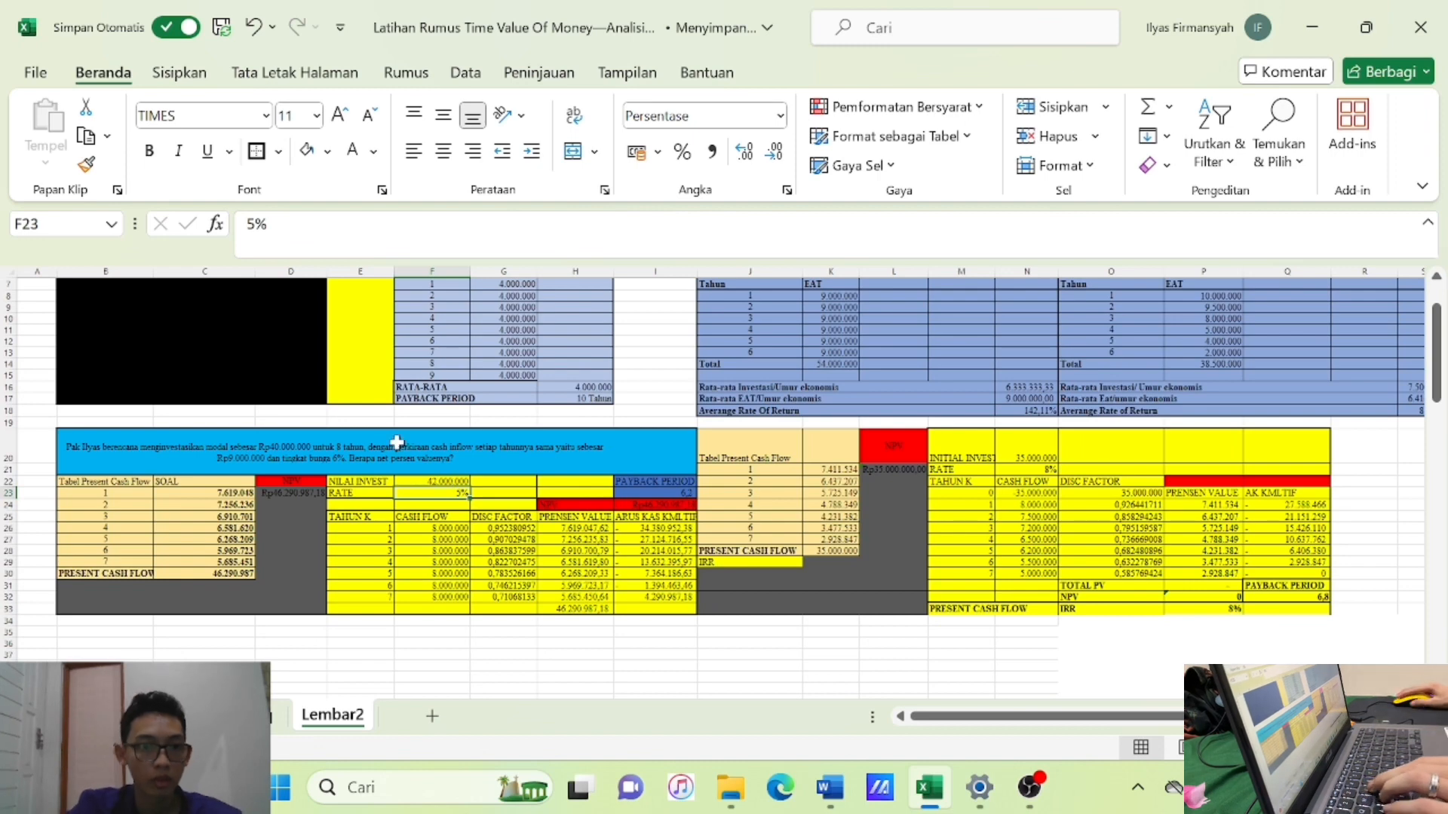
Change the capital in the B20 problem text to Rp42.000.000, and undo this edit along with the last F22 change.
double_click(283, 449)
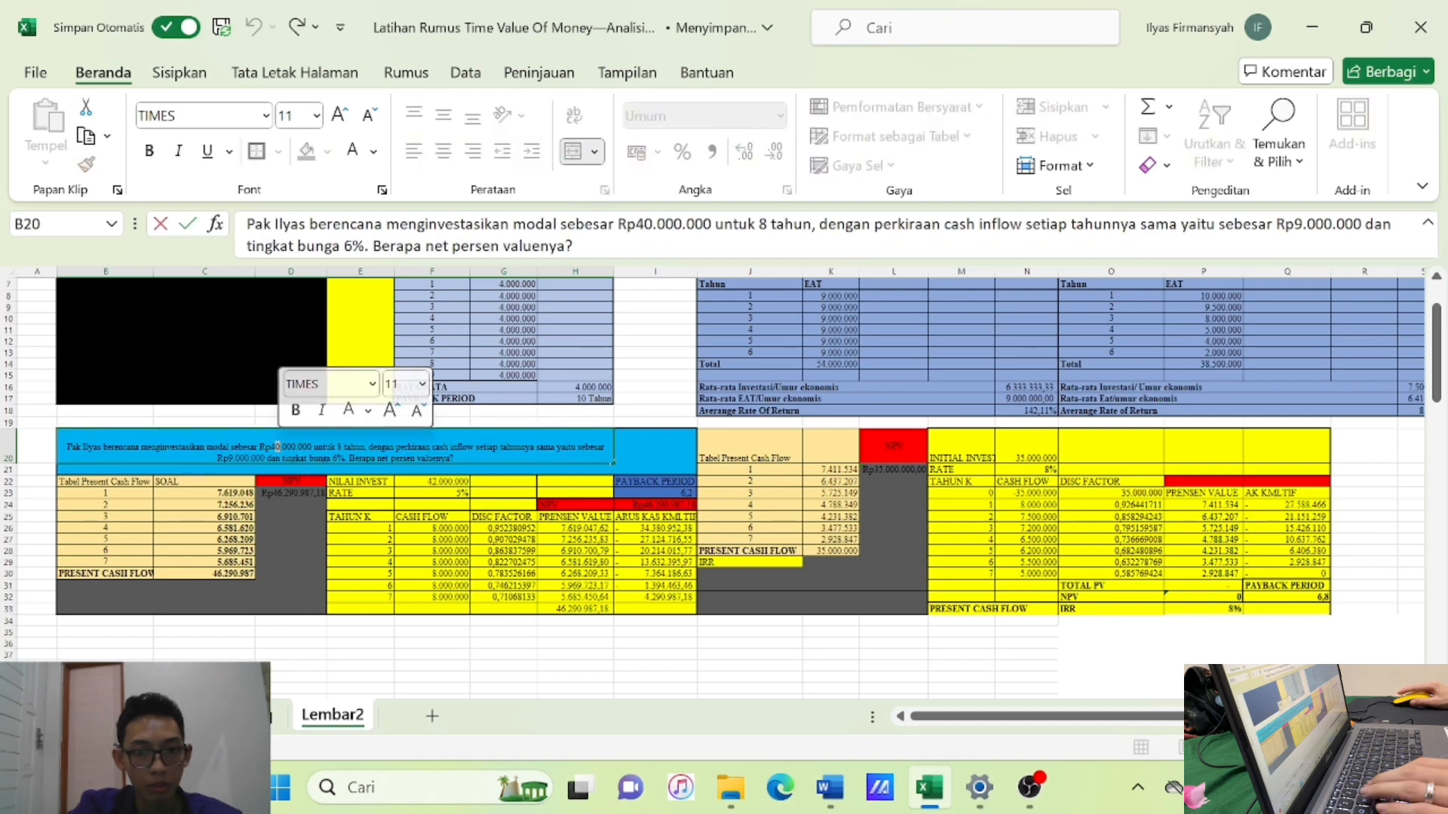
key("BackSpace")
type("2")
key("Return")
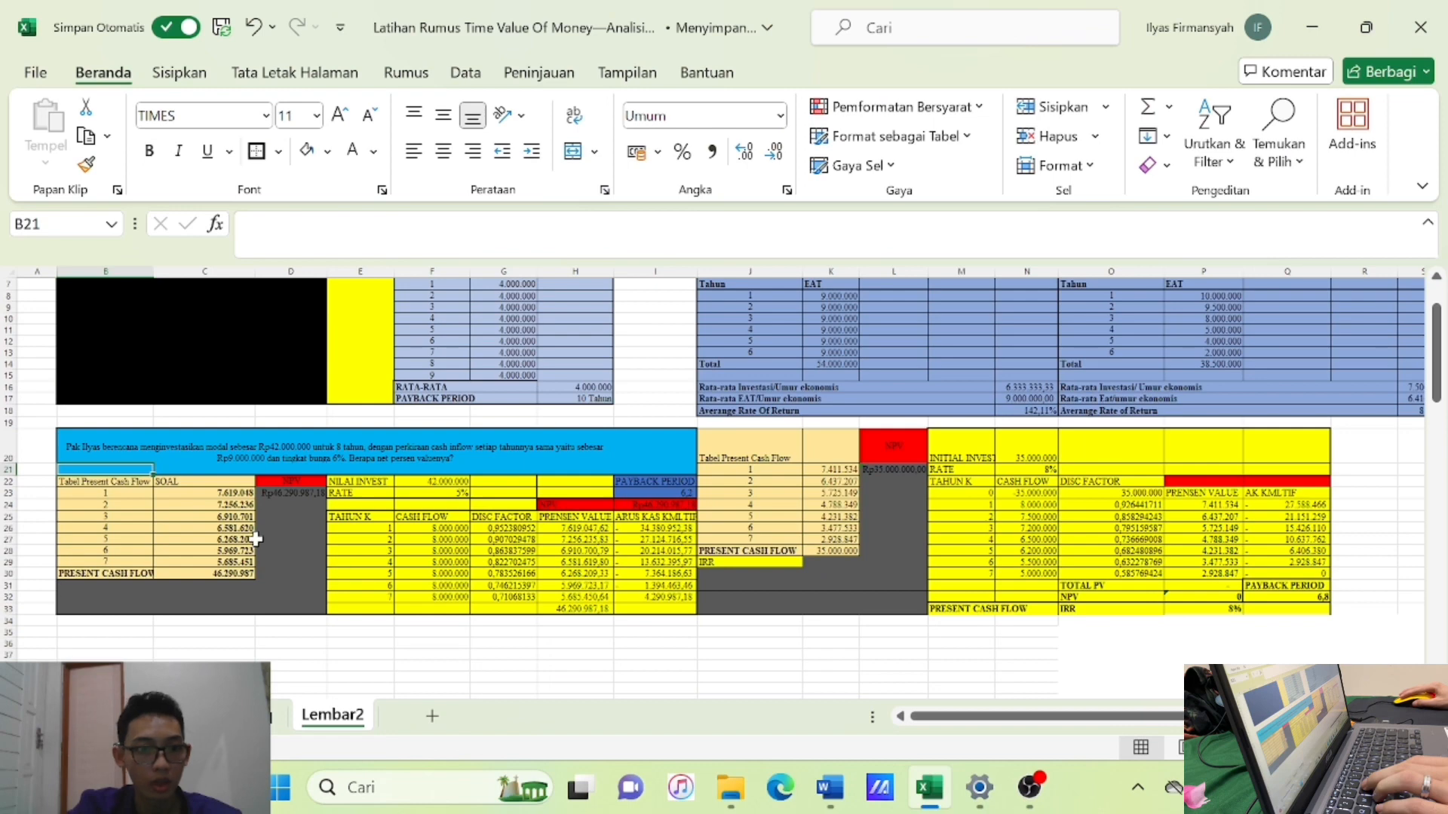
key("ctrl+z")
key("ctrl+z")
Set the interest rate in the B20 problem text to 5%, matching the rate in F23.
double_click(368, 458)
key("BackSpace")
type("5")
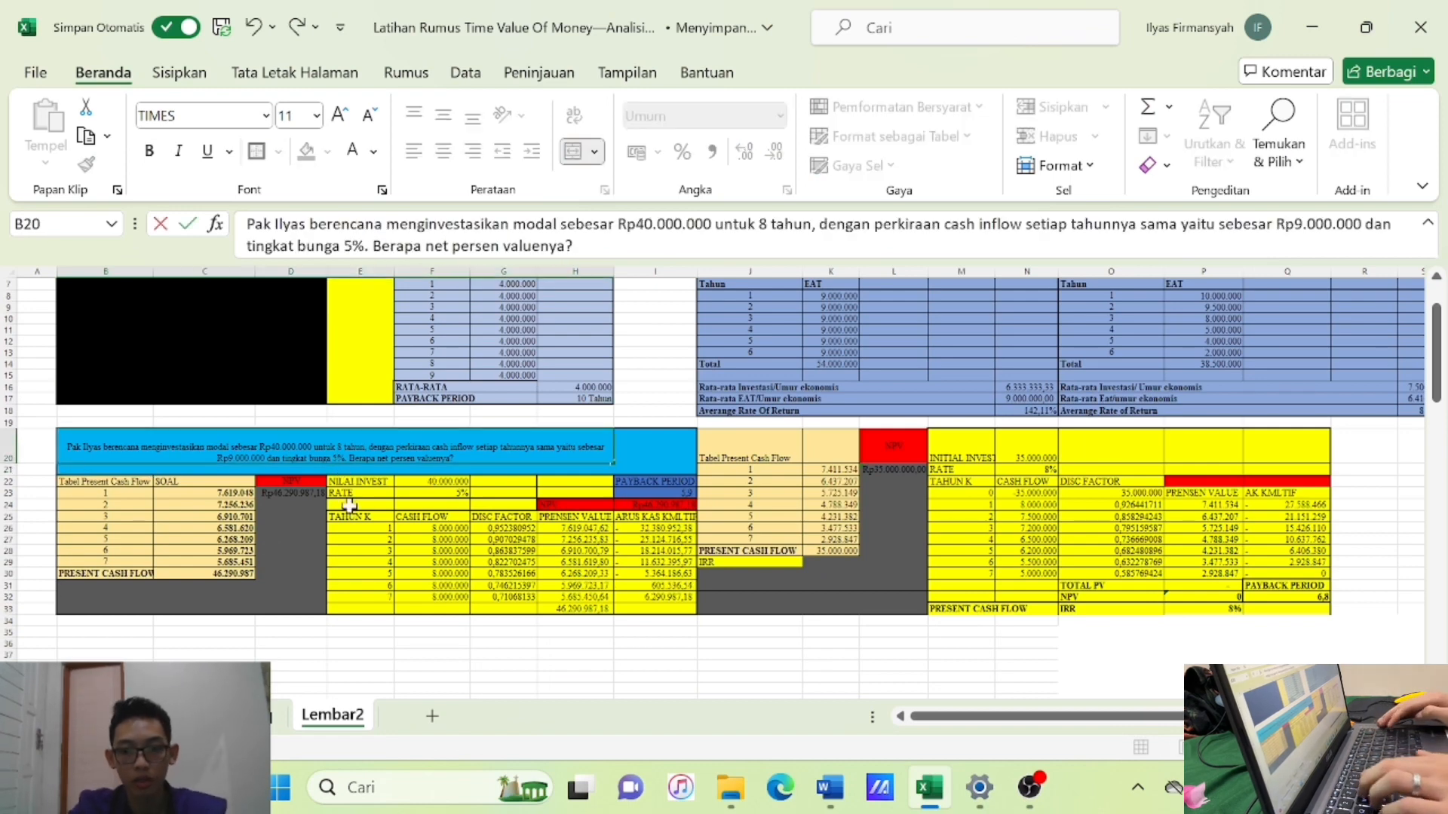
key("Return")
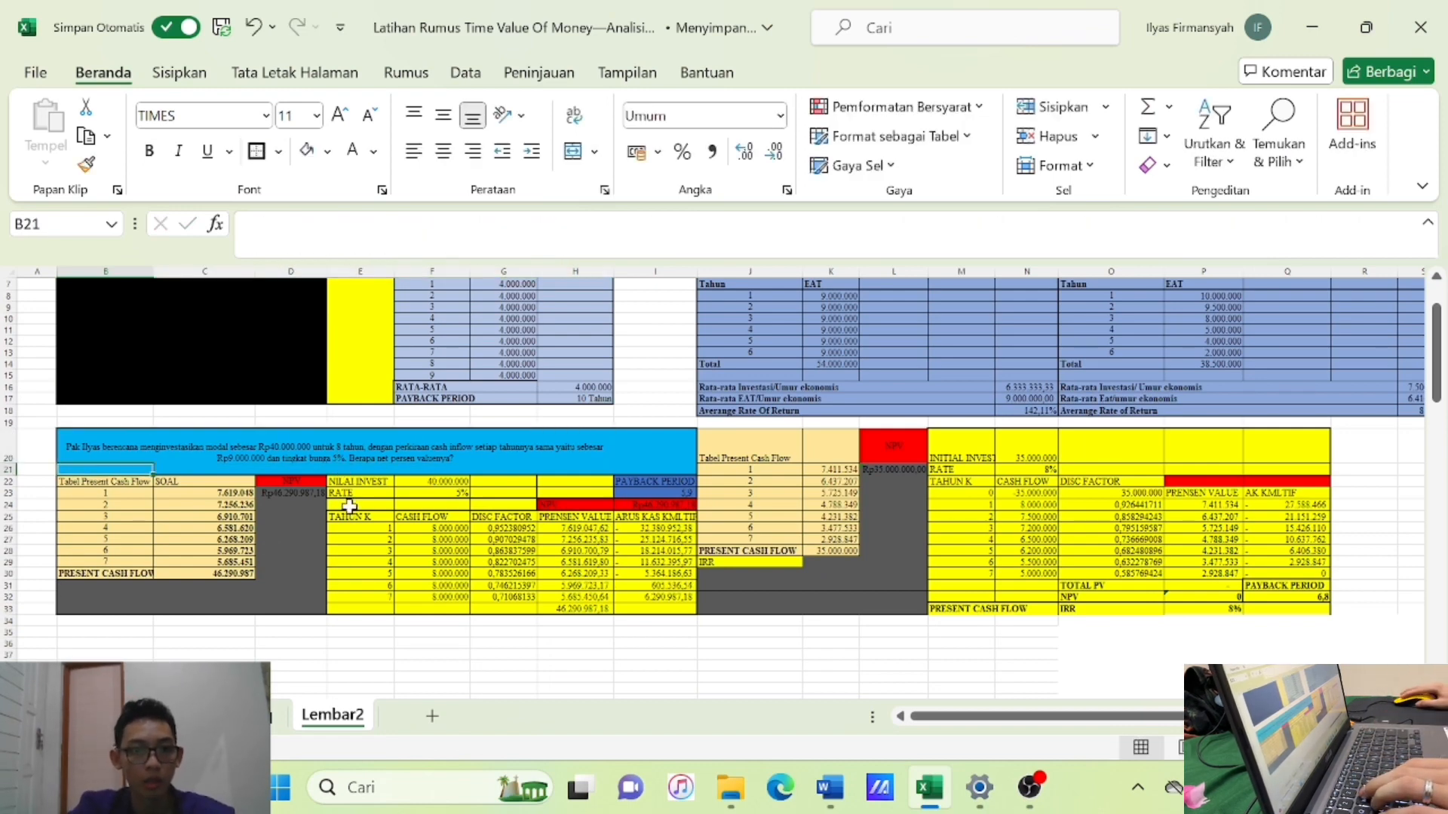
Set the first-year cash flow in F26 to 9.000.000 and copy it down to F32.
double_click(437, 528)
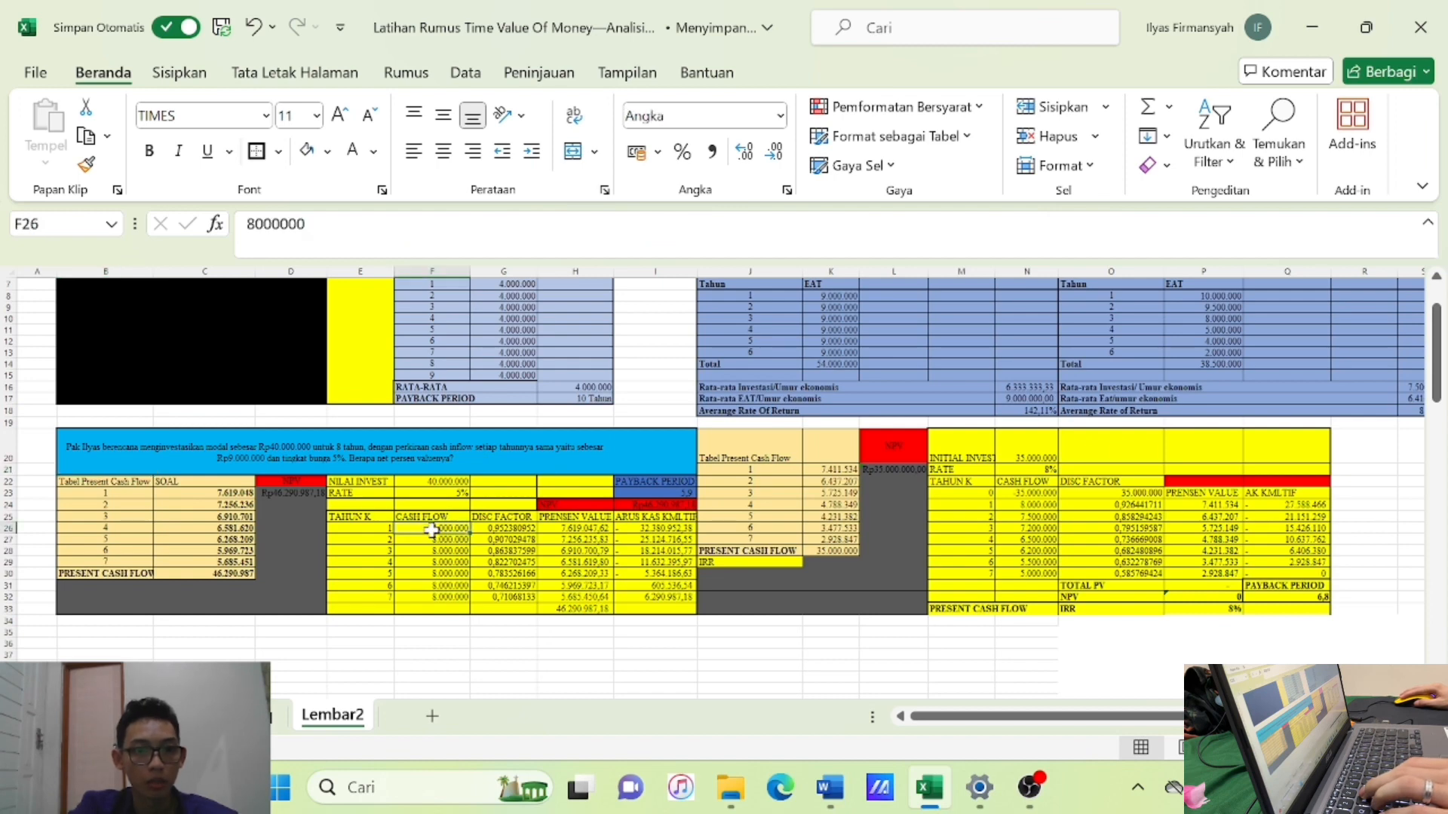
key("BackSpace")
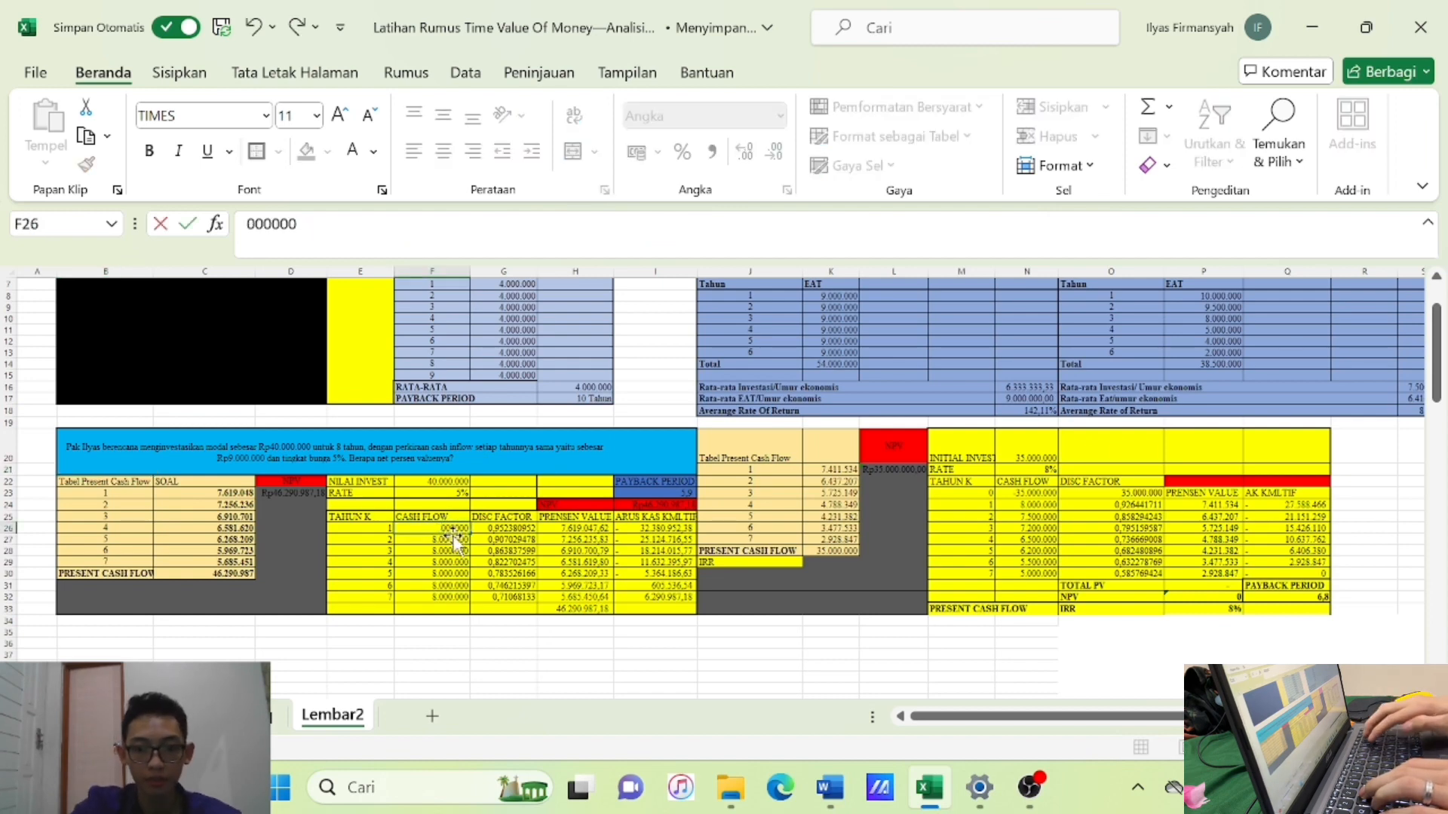
type("9")
key("Return")
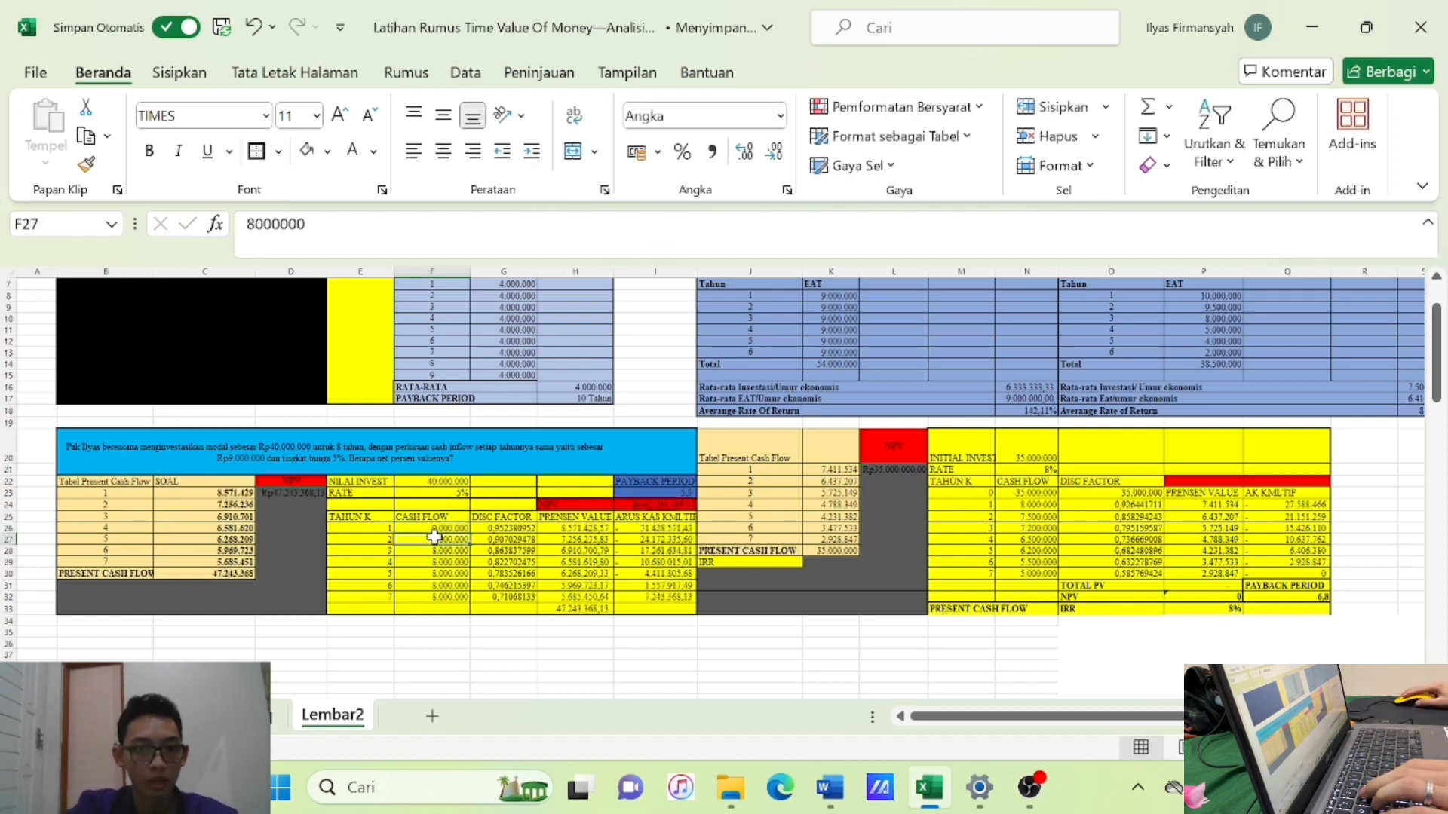
left_click(462, 530)
left_click_drag(469, 532, 463, 601)
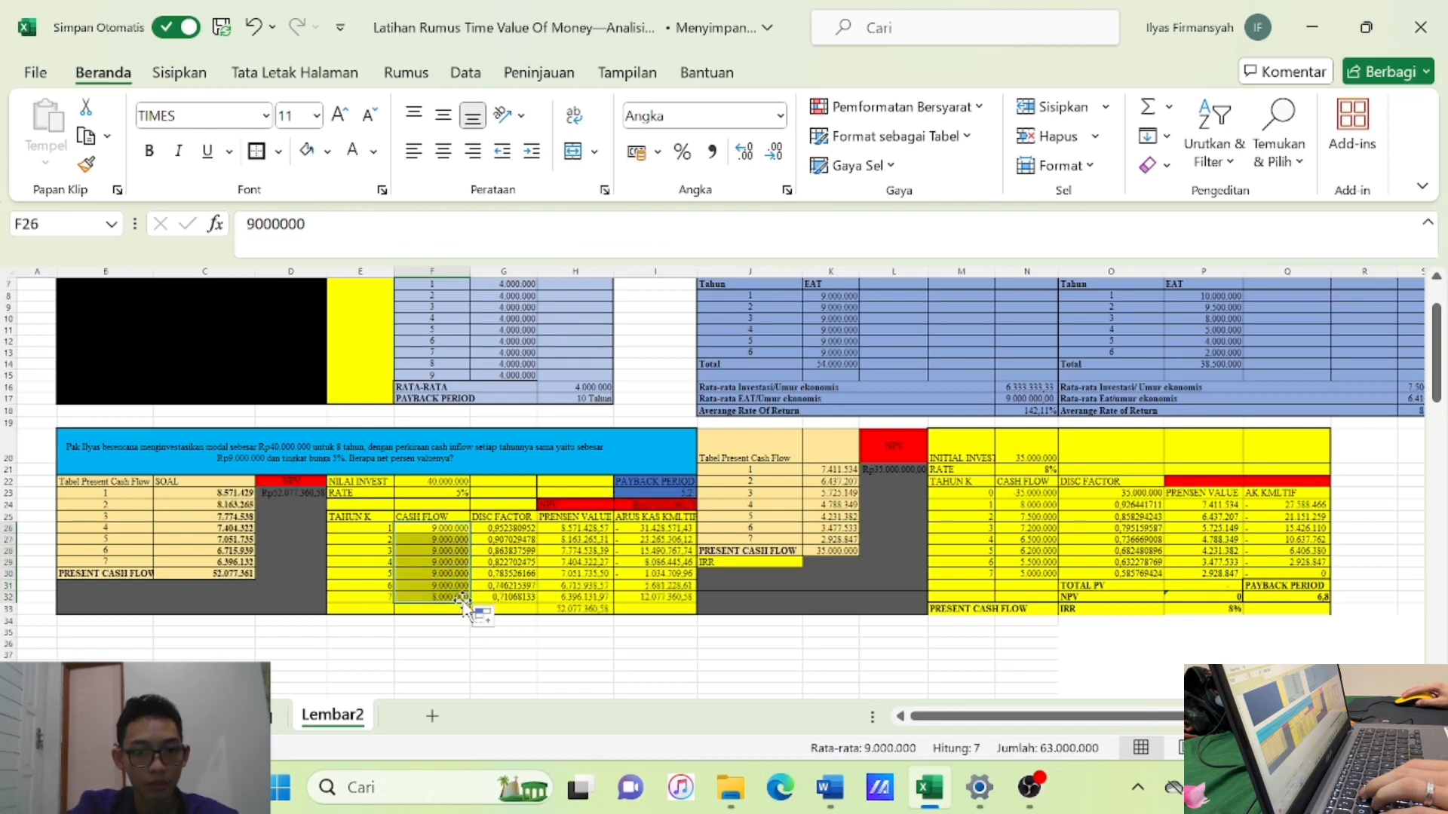
Check the sixth-year cumulative cash flow in I31 and the SUM formula behind the present value total in H33.
left_click(647, 583)
double_click(582, 609)
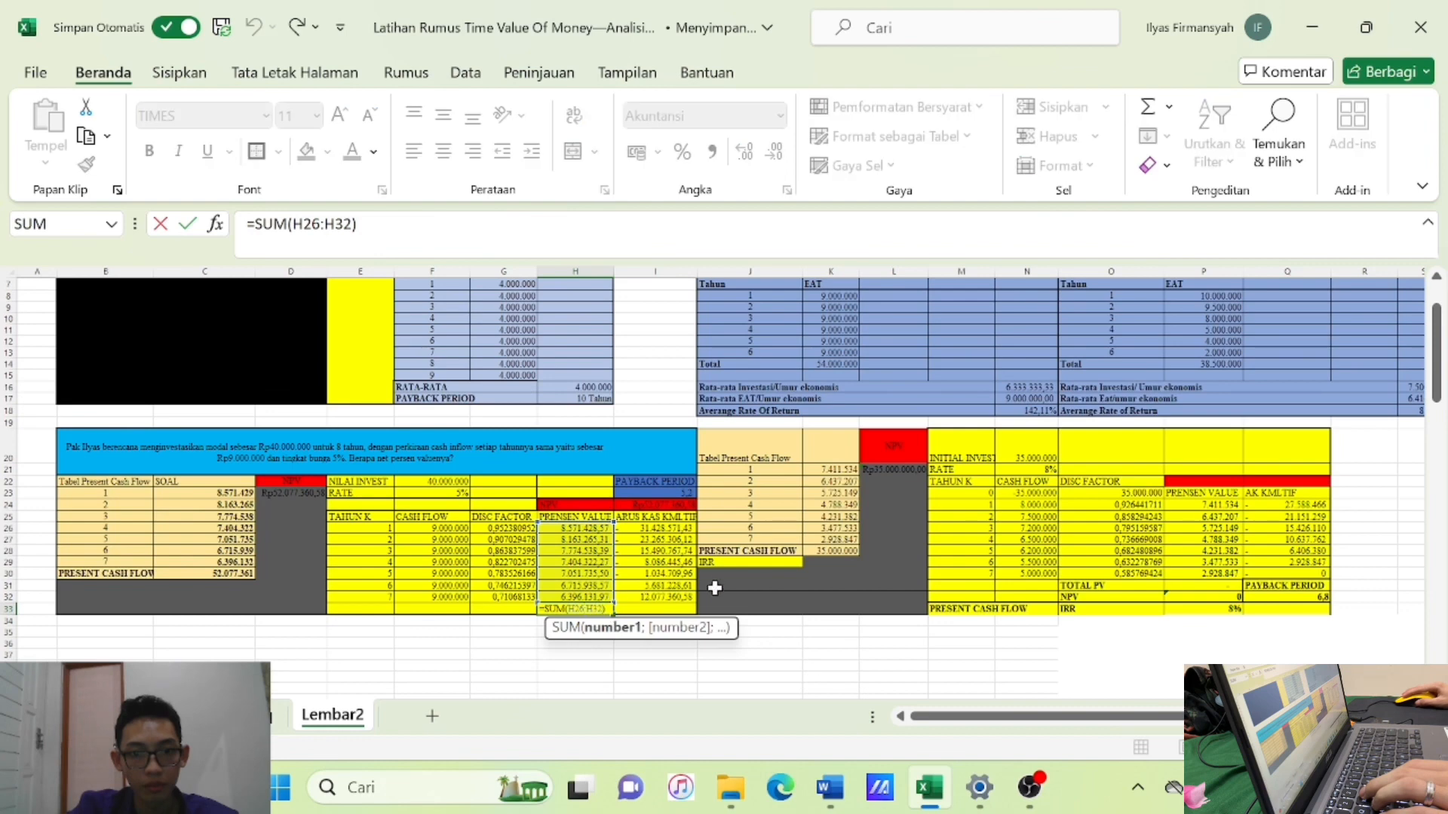
left_click(776, 644)
key("Down")
key("Down")
key("Down")
key("Down")
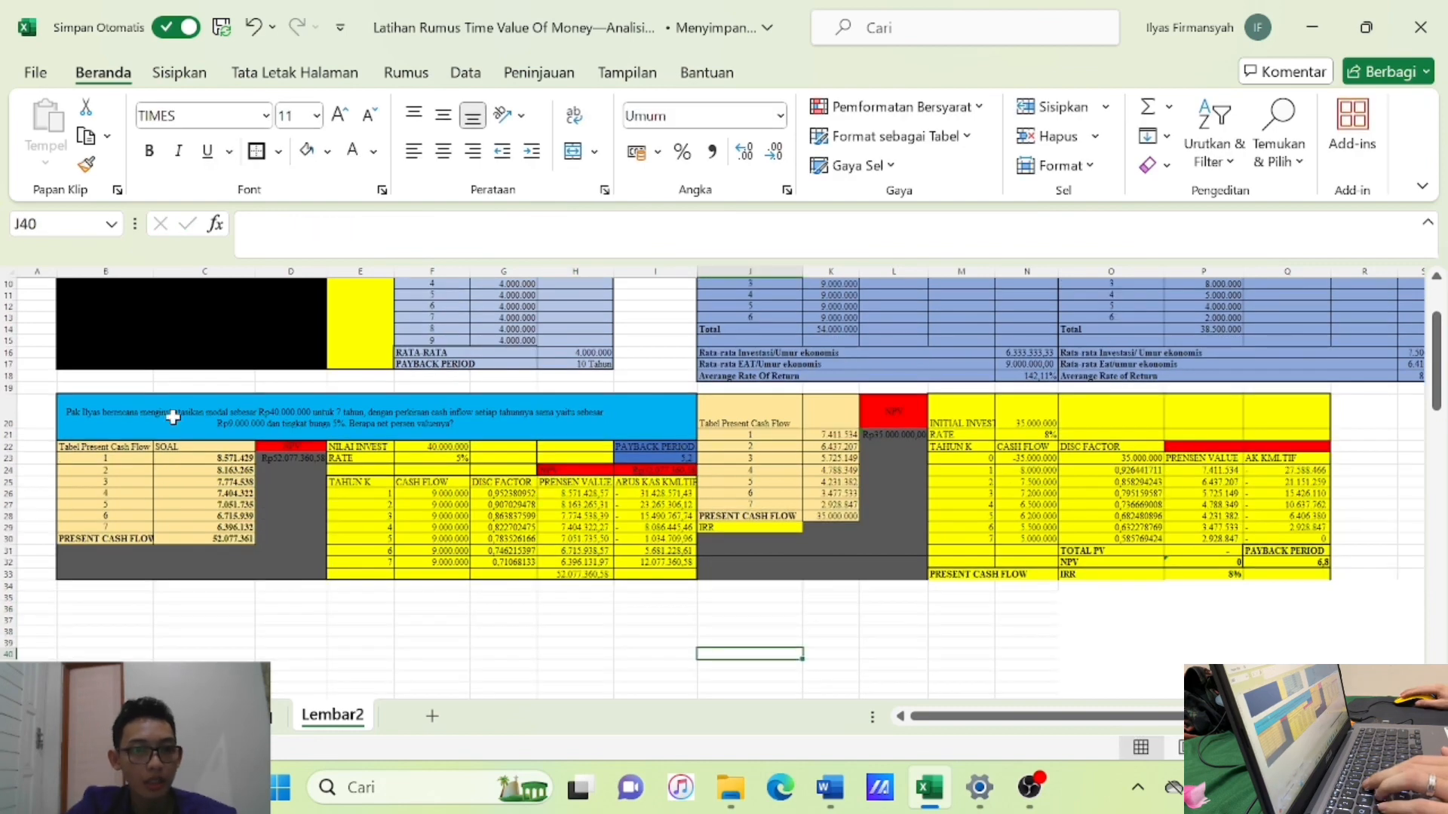
Reread the revised problem text in B20 and compare it with the present value total in H33.
left_click(84, 414)
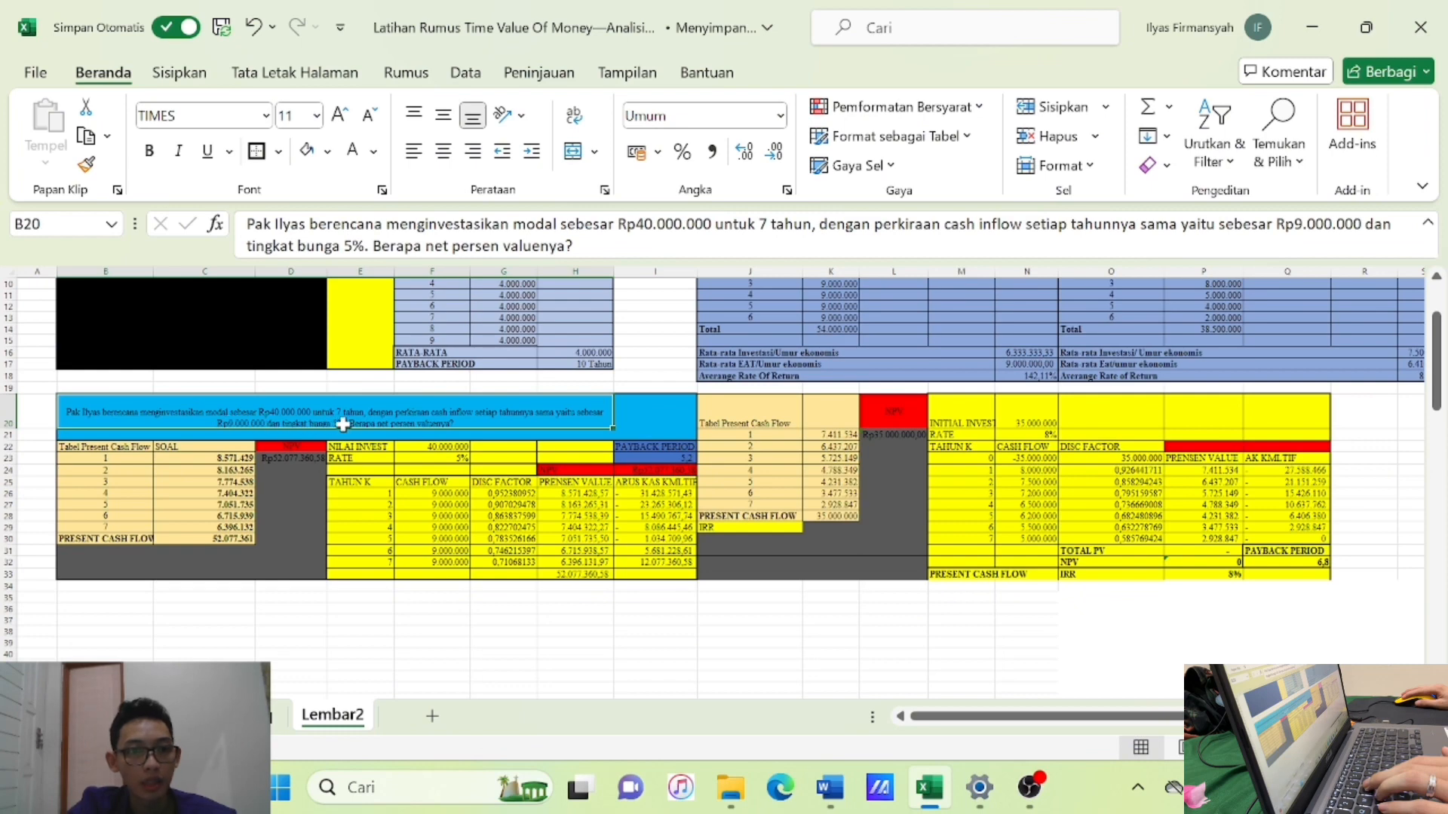
mouse_move(374, 429)
left_mouse_down()
mouse_move(710, 436)
mouse_move(681, 437)
left_mouse_up()
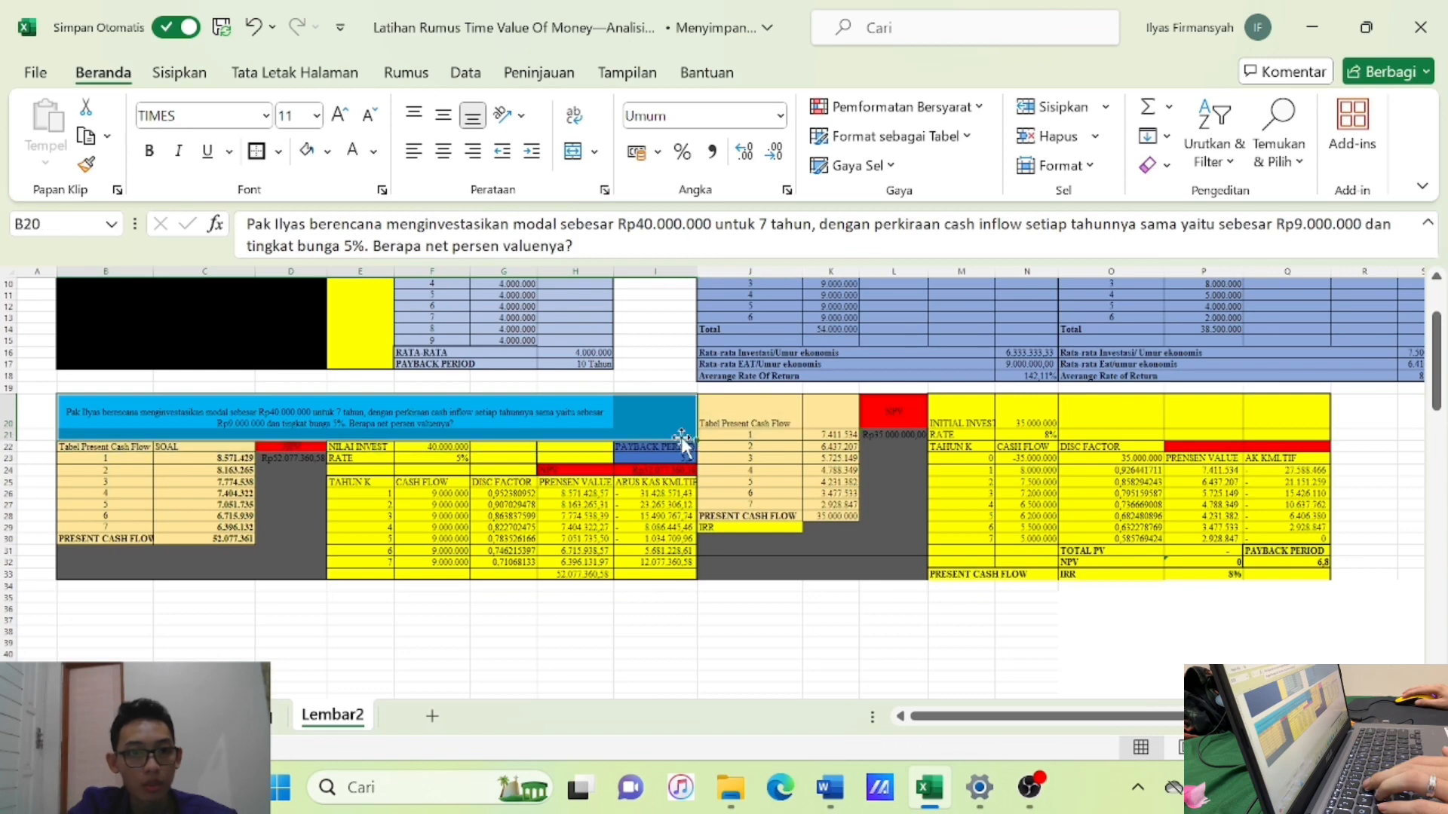
left_click(285, 422)
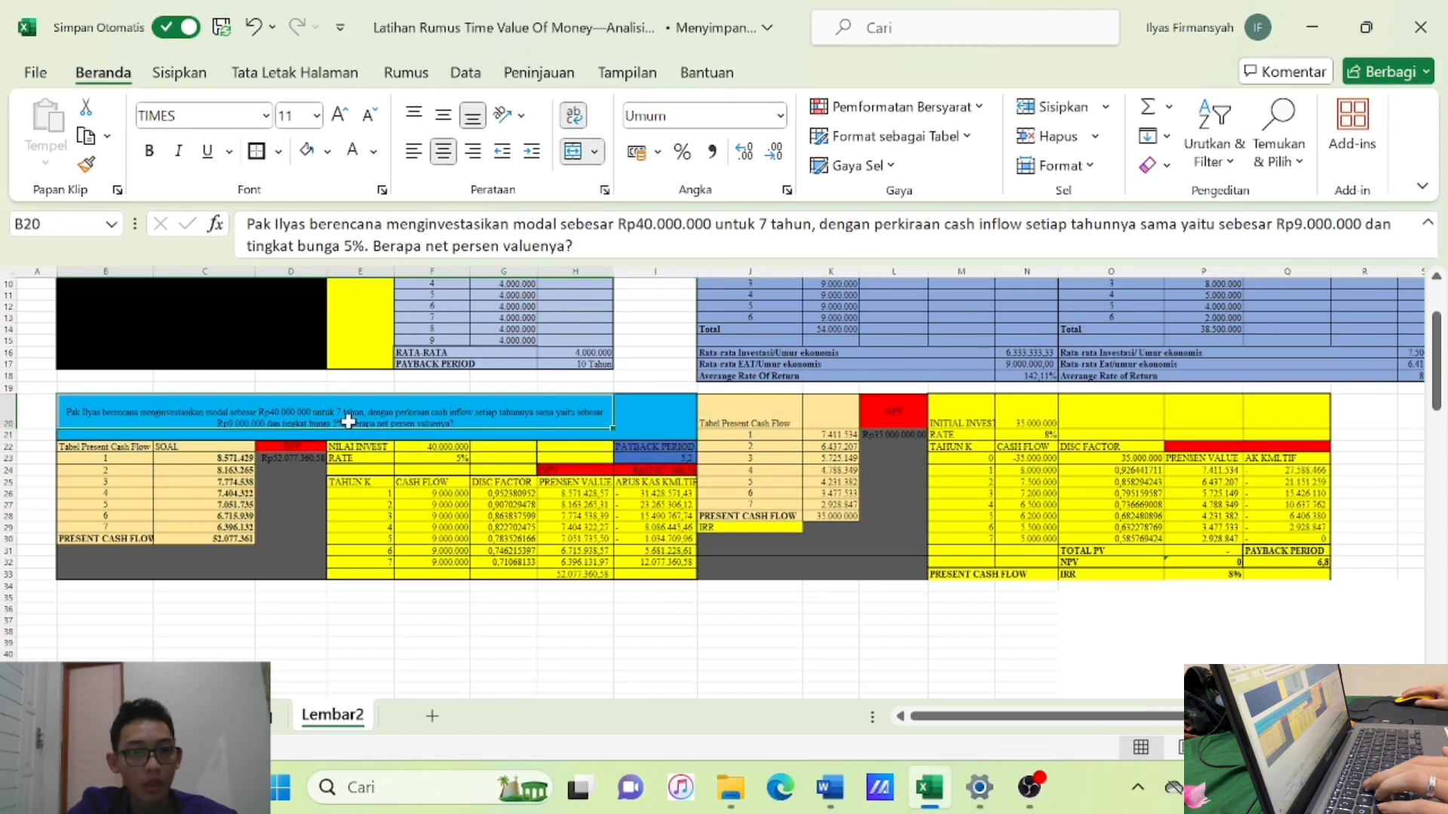
left_click(582, 575)
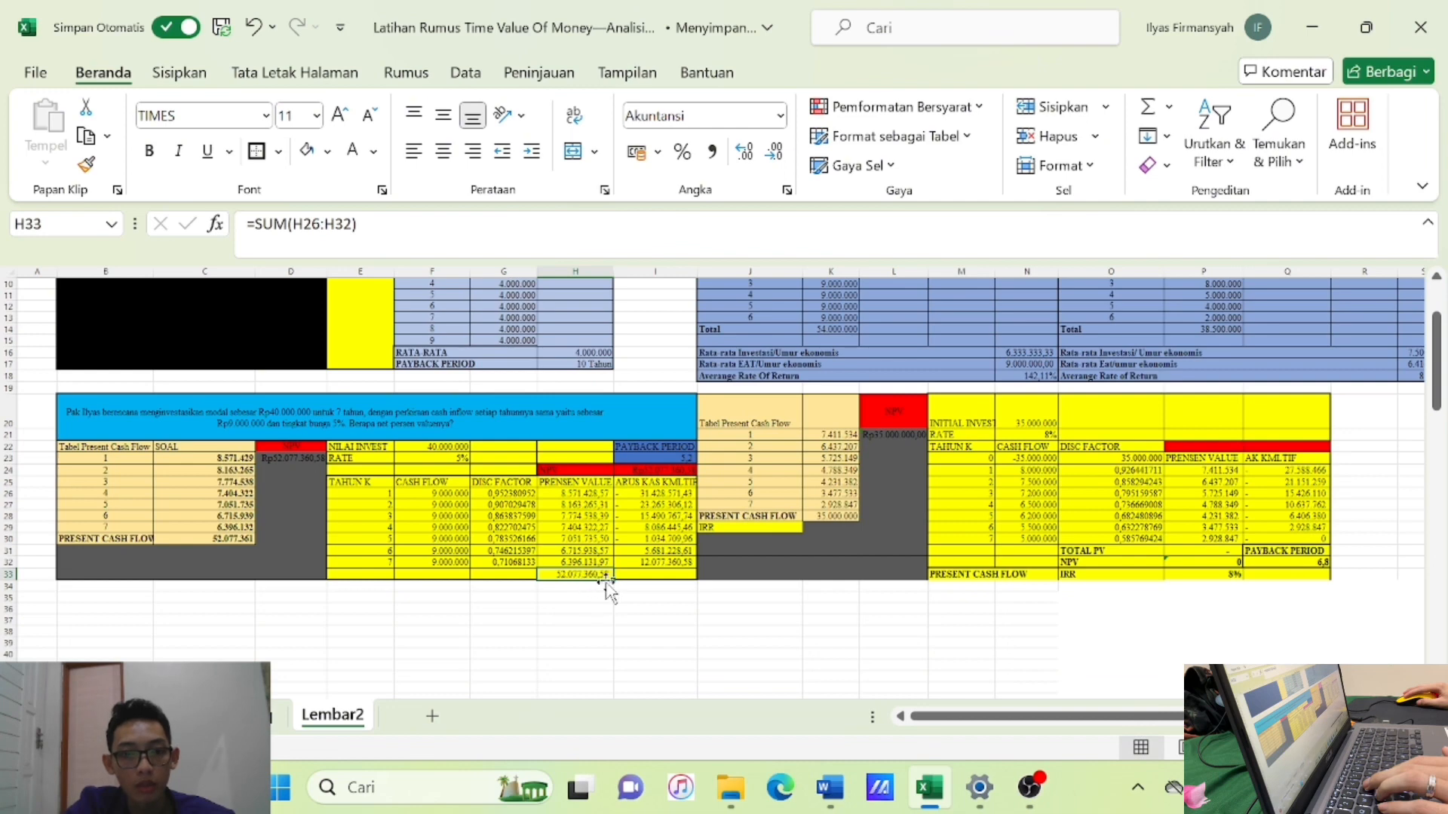
Check the IRR result in P33 and the formula behind the rate in N21 of the initial investment table.
left_click(690, 603)
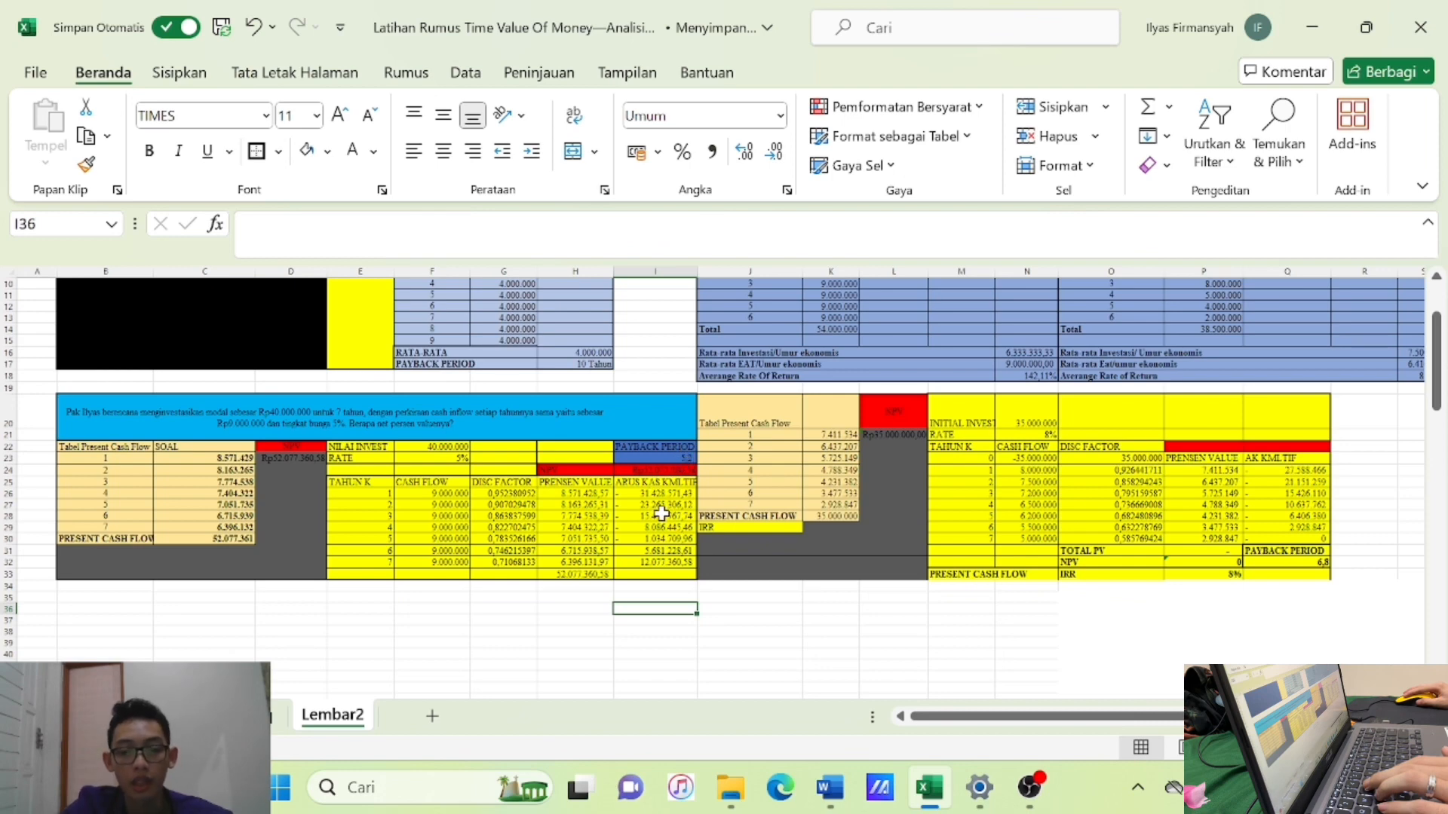
left_click_drag(943, 717, 999, 731)
scroll(871, 638, "up", 1)
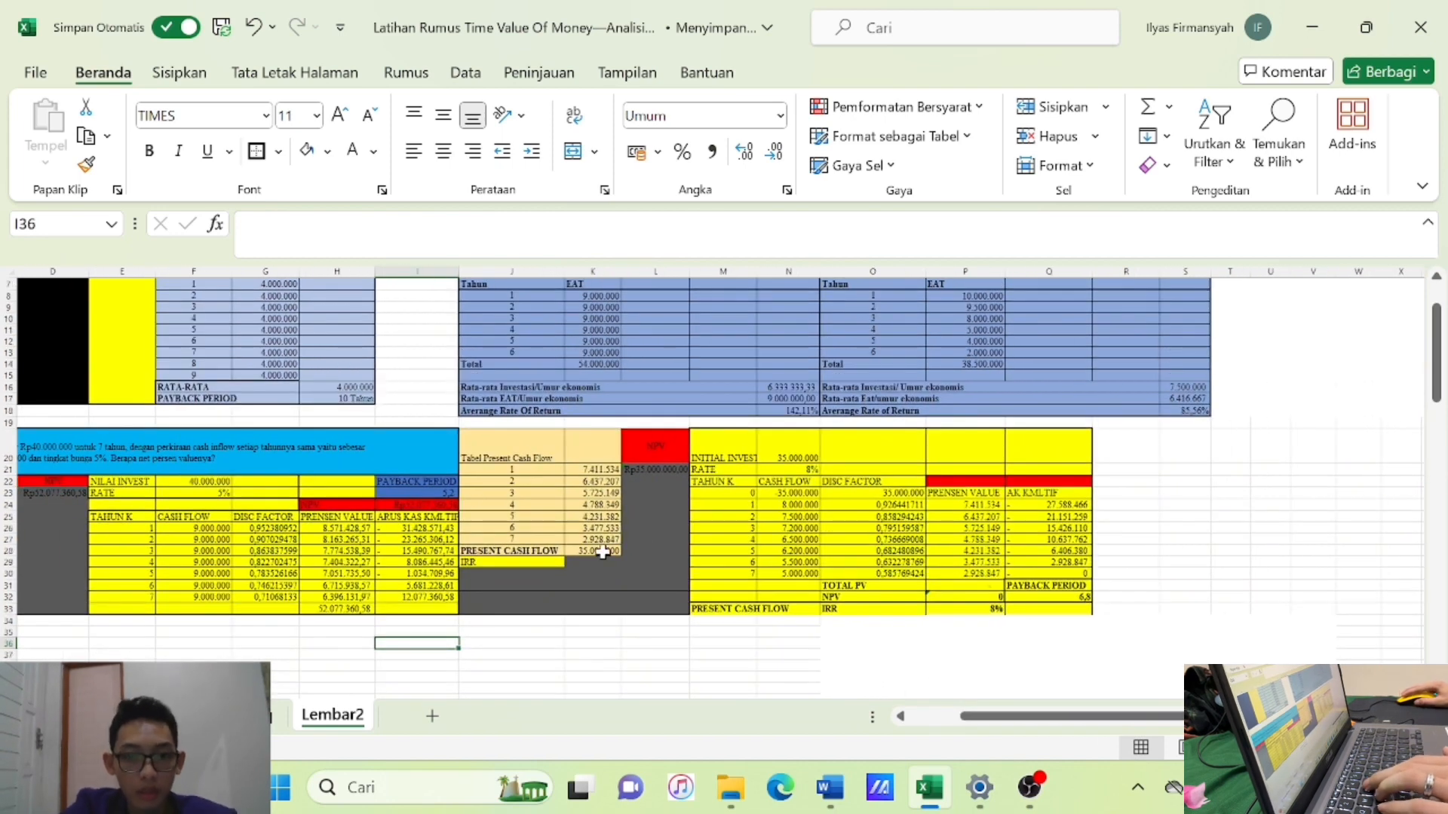
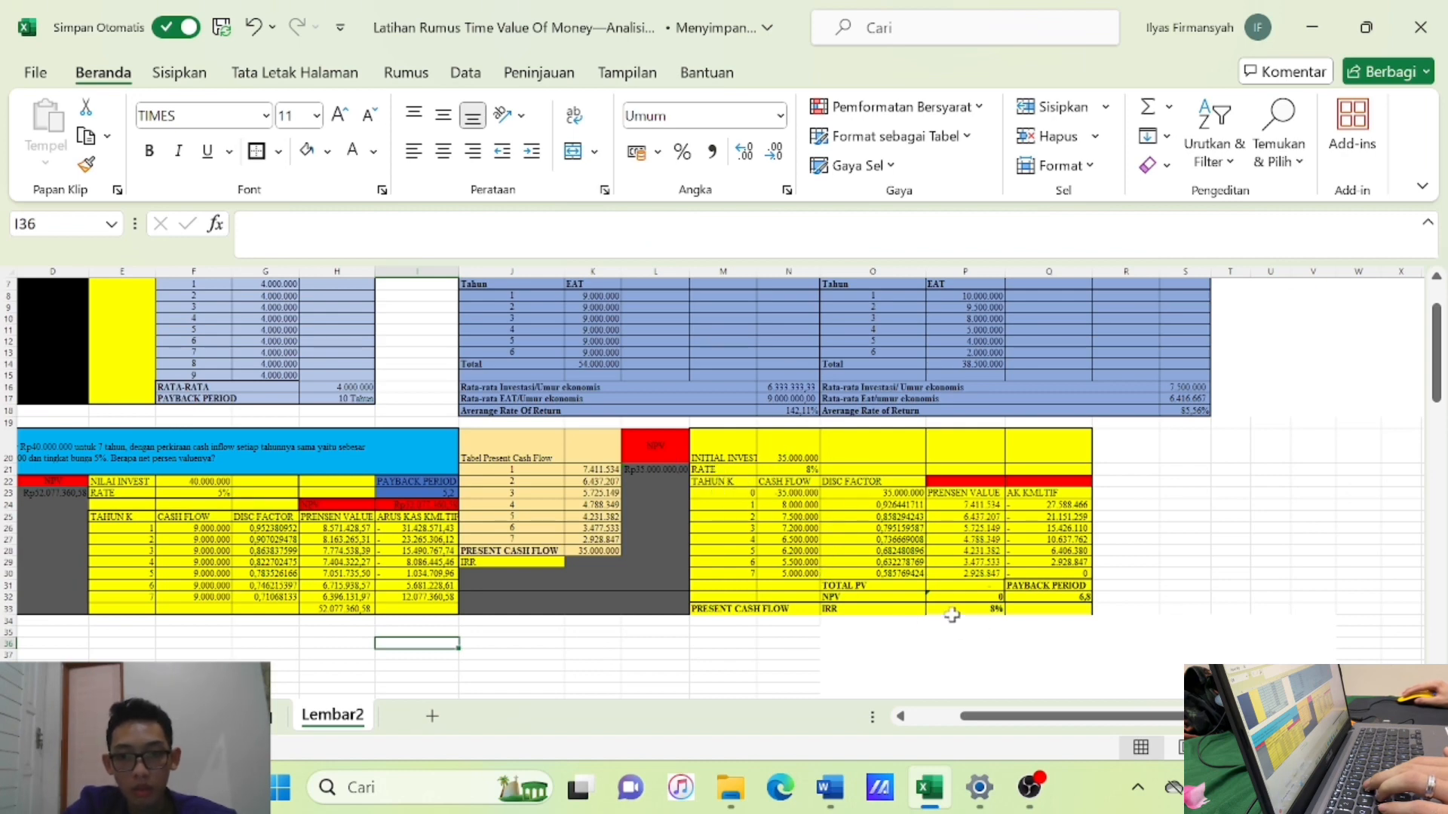
left_click(985, 611)
left_click(818, 470)
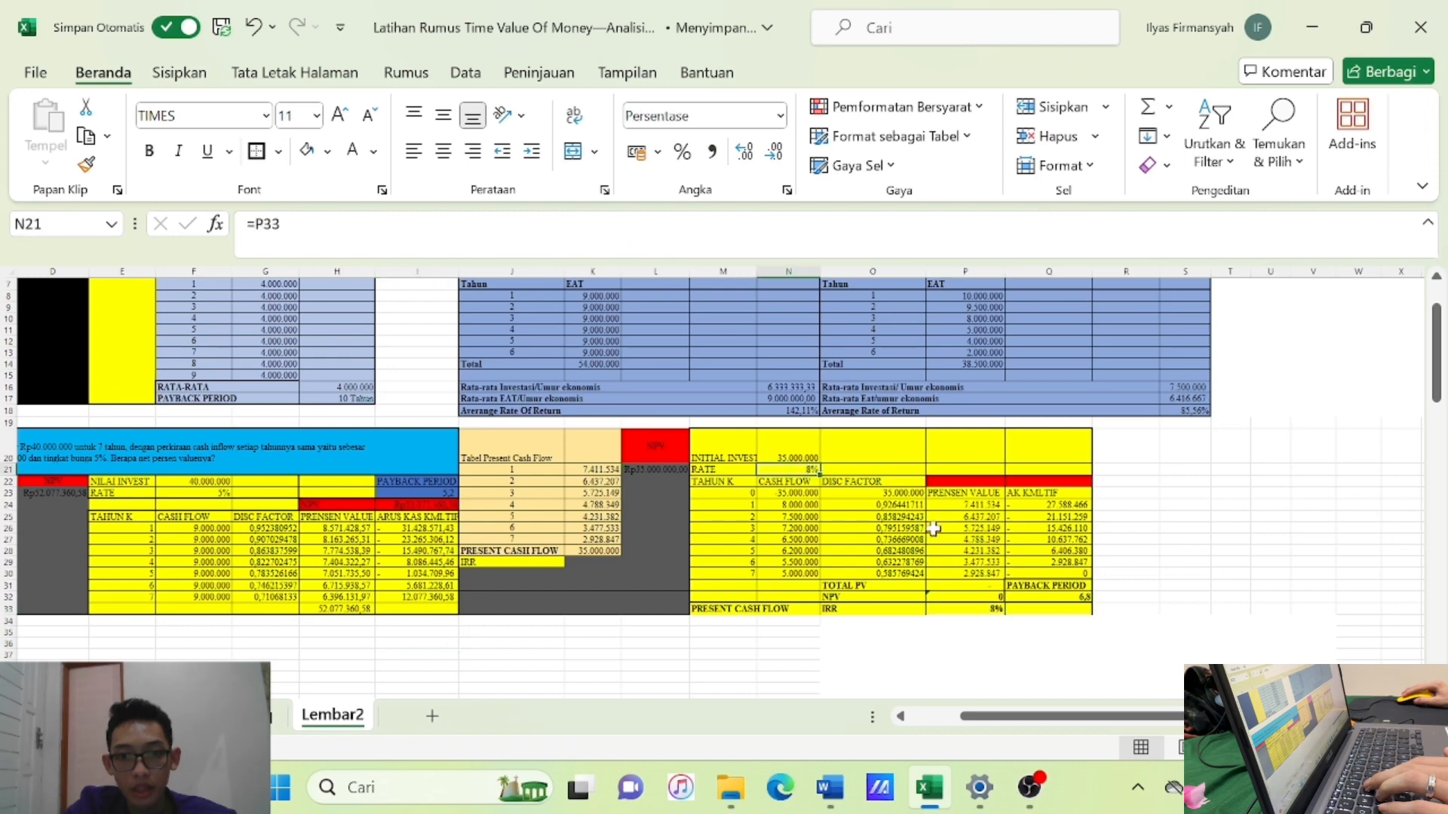
Review the yearly cash flows in column N and the discount factor formulas in O26 and O27.
left_click(788, 610)
left_click_drag(791, 507, 807, 573)
left_click(825, 540)
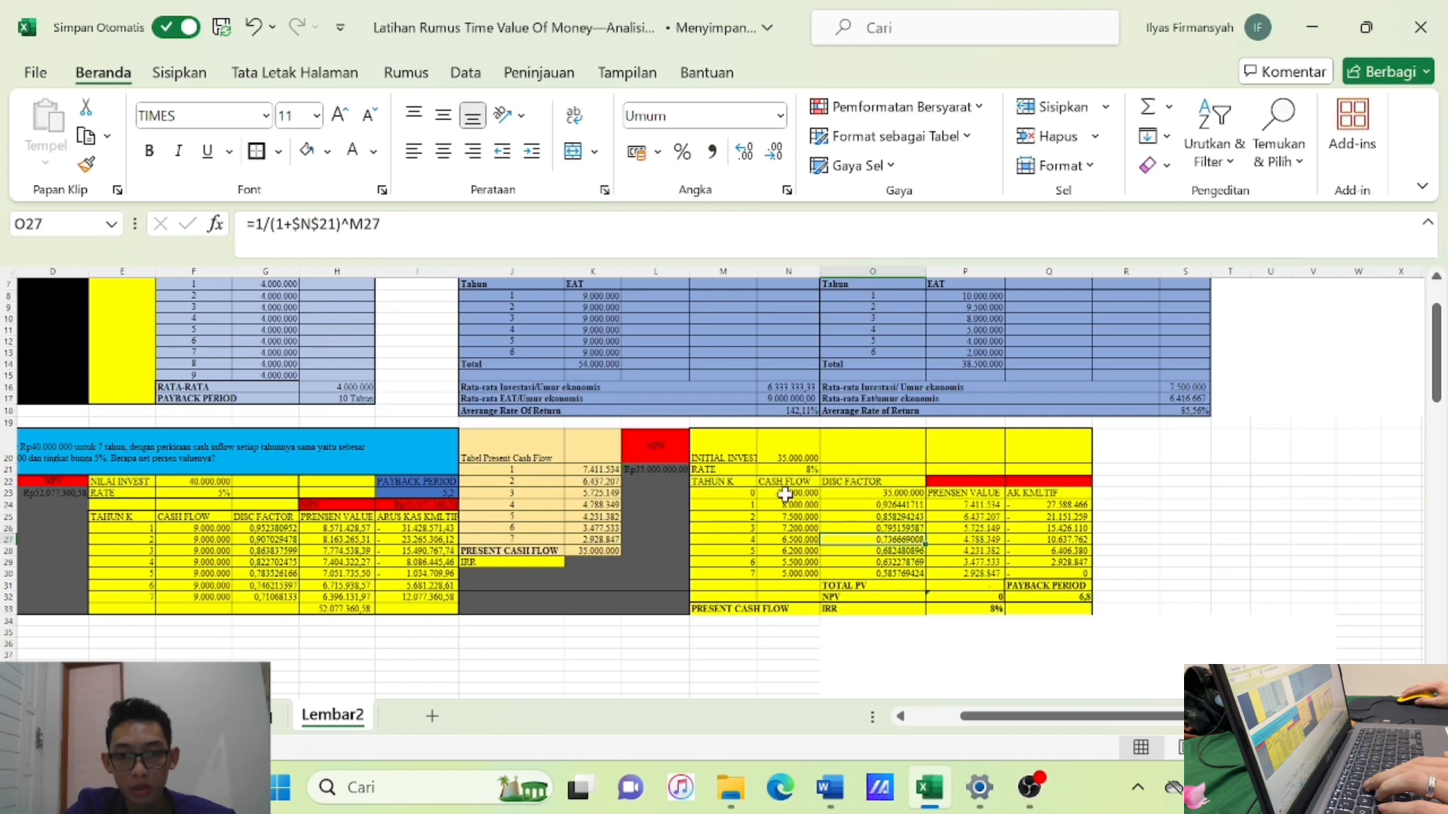
left_click_drag(792, 503, 799, 562)
left_click(905, 529)
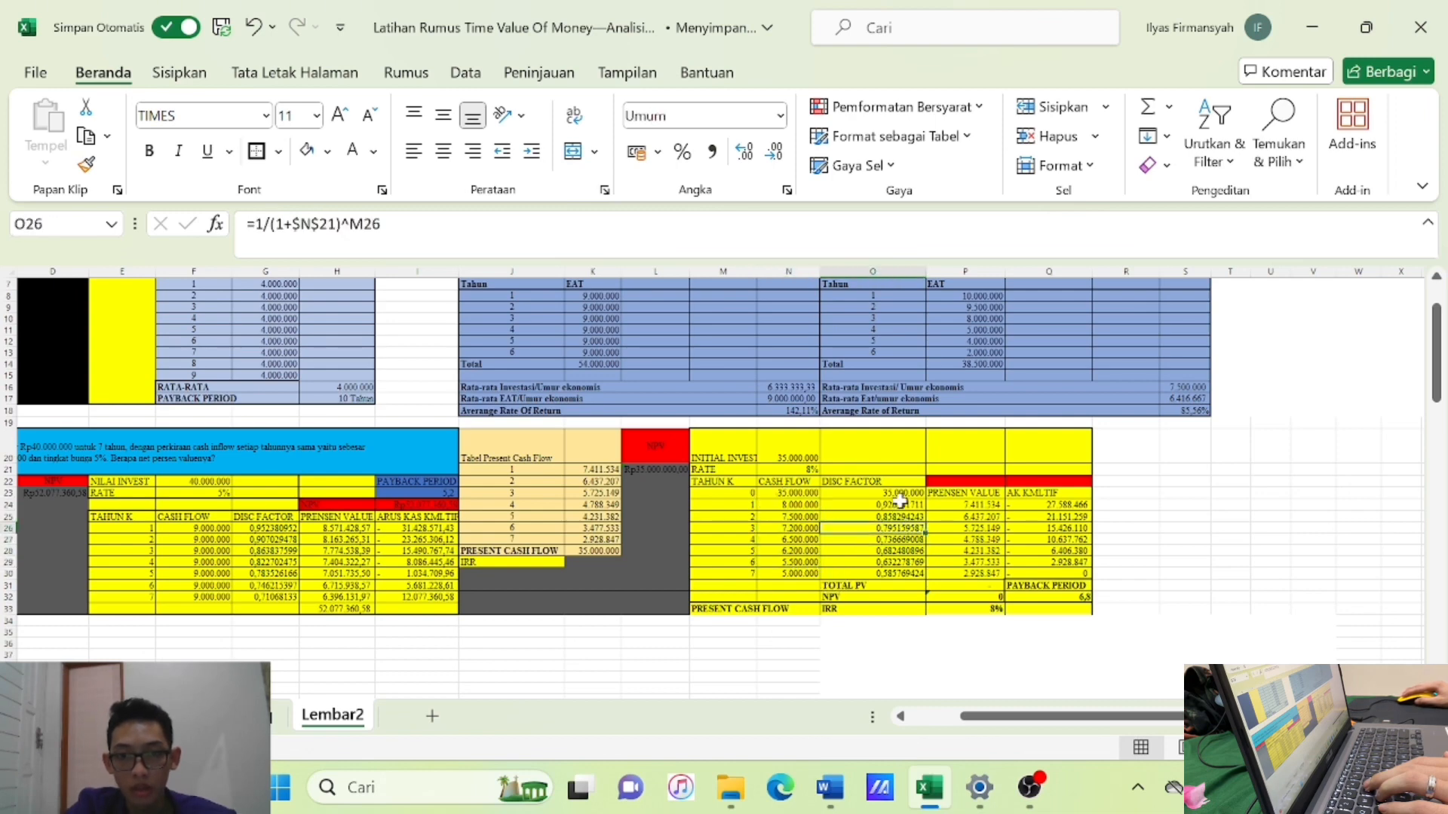
Try to make the year 0 amount in O23 negative.
double_click(881, 495)
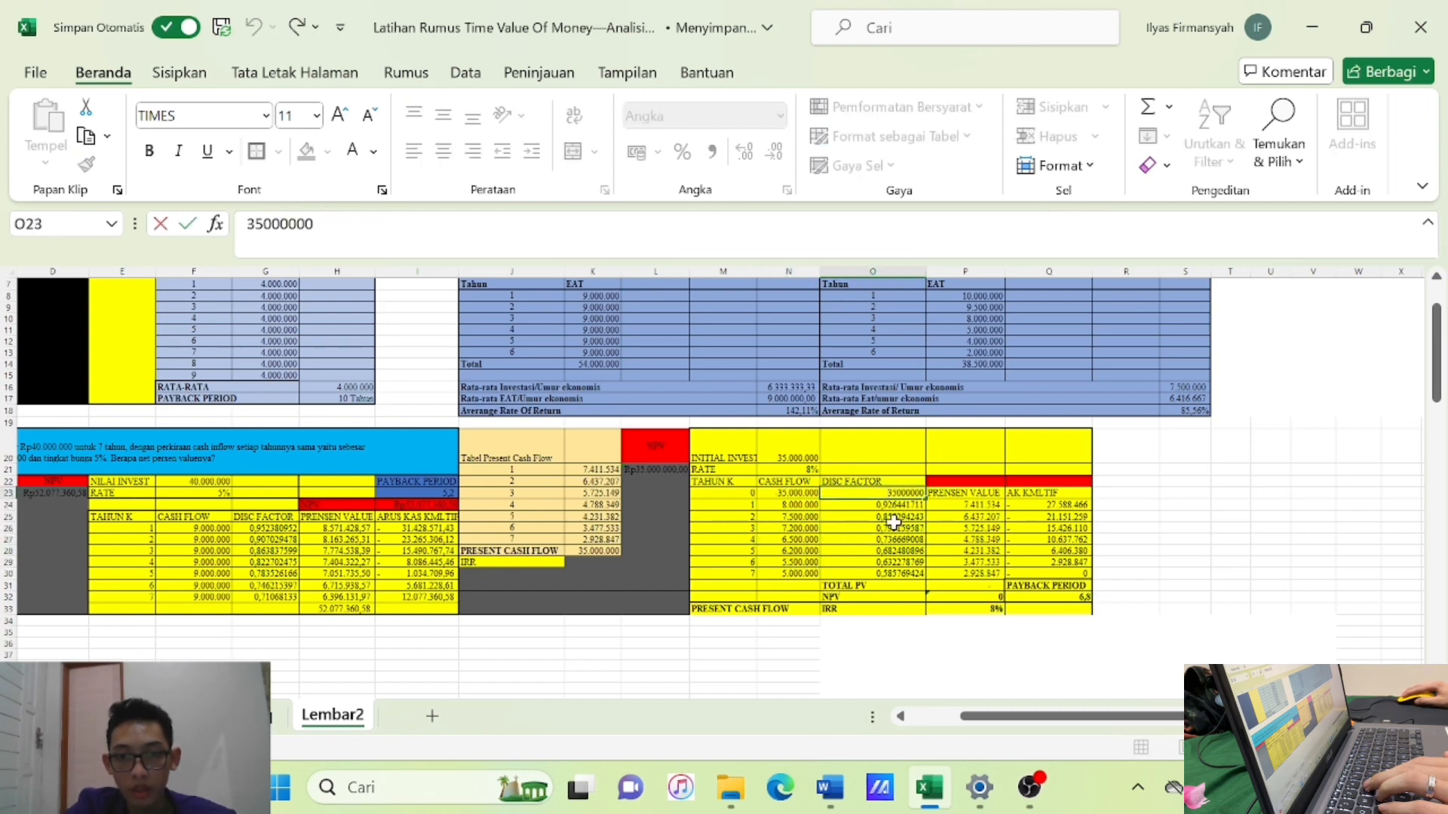
type("-")
key("Return")
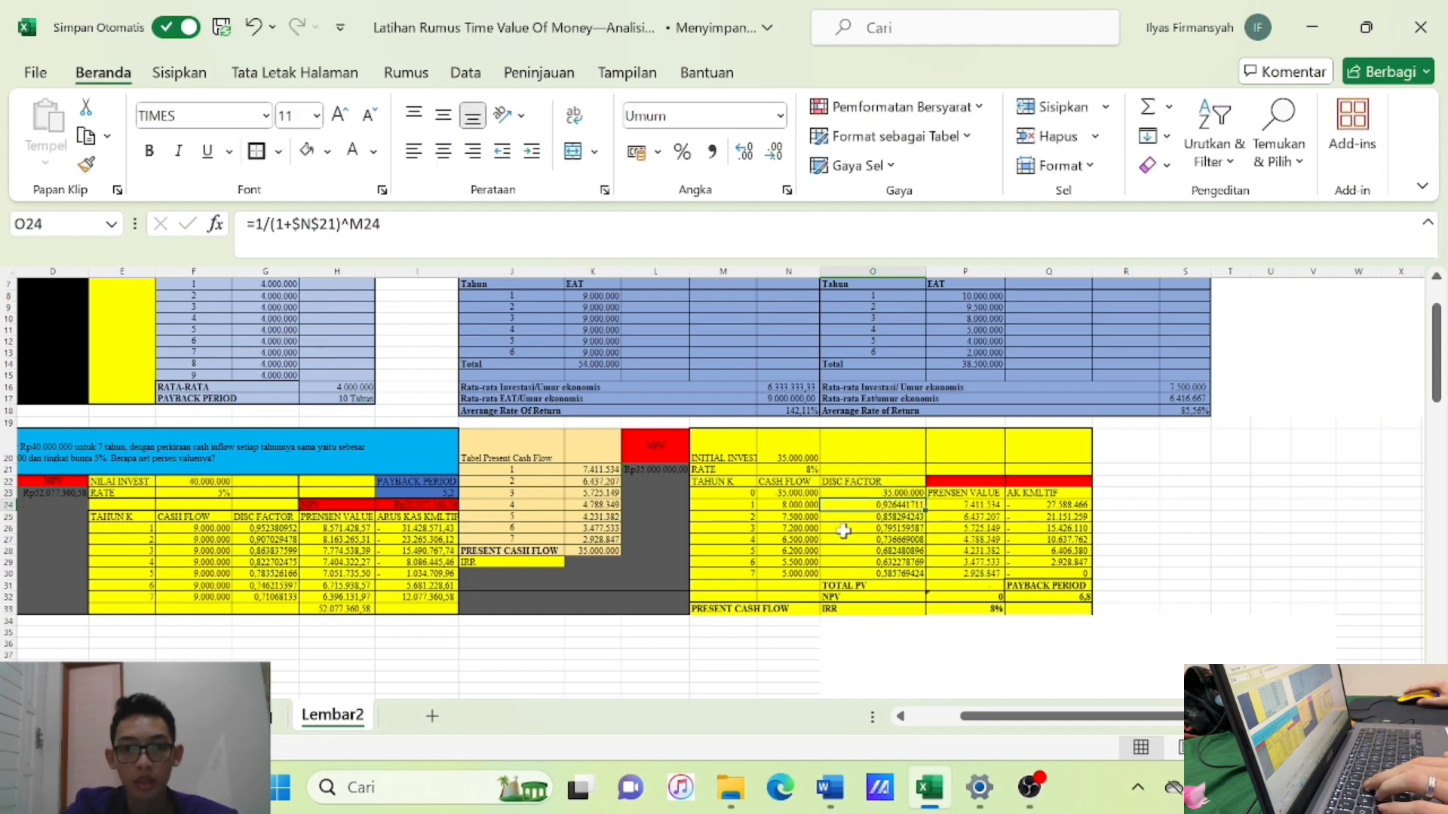
Clear the discount factor column from O23 to O30.
left_click(899, 519)
left_click_drag(898, 492, 896, 571)
key("Delete")
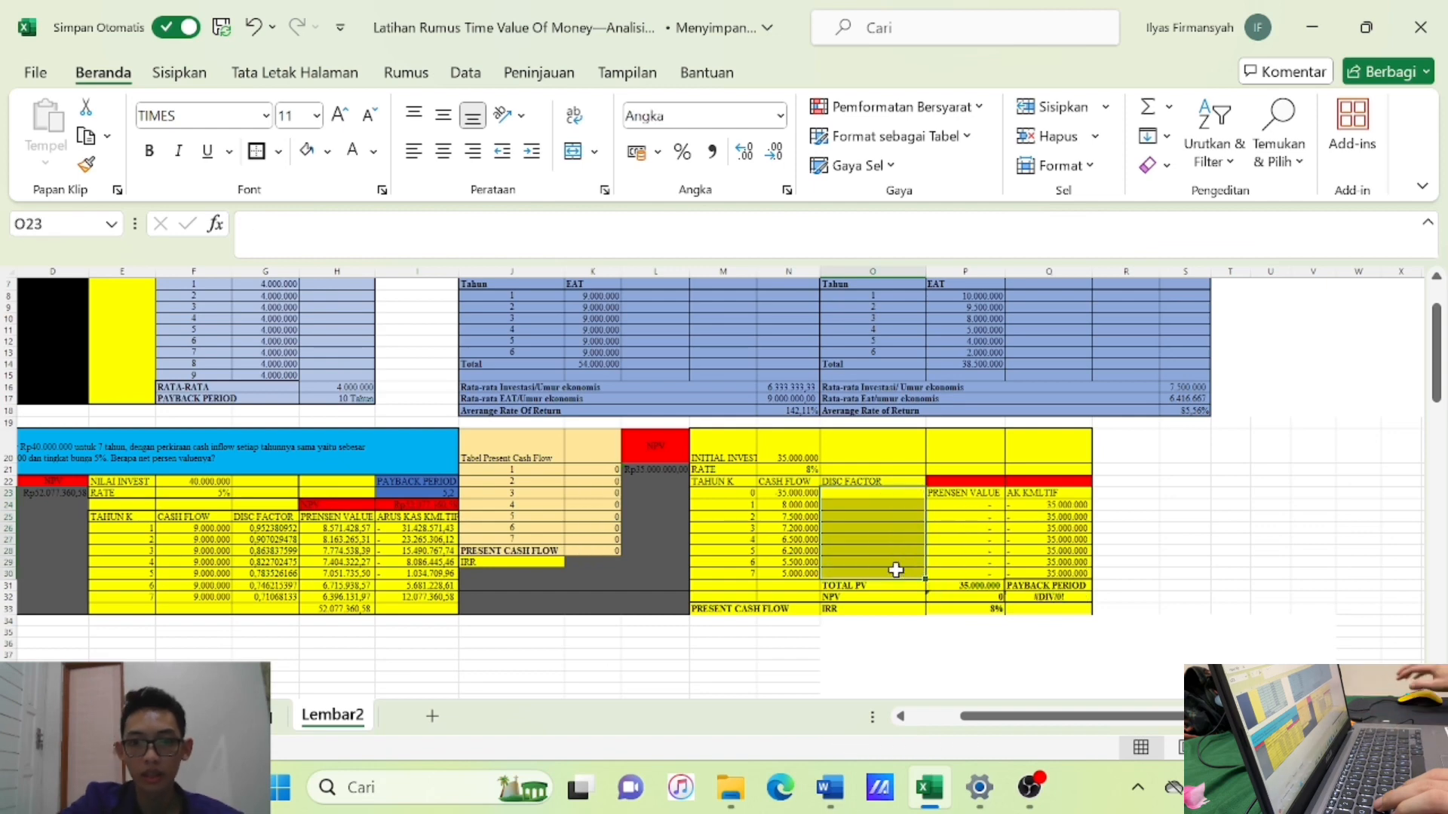
Begin the year 1 discount factor formula in O24 with =1/(.
left_click(898, 504)
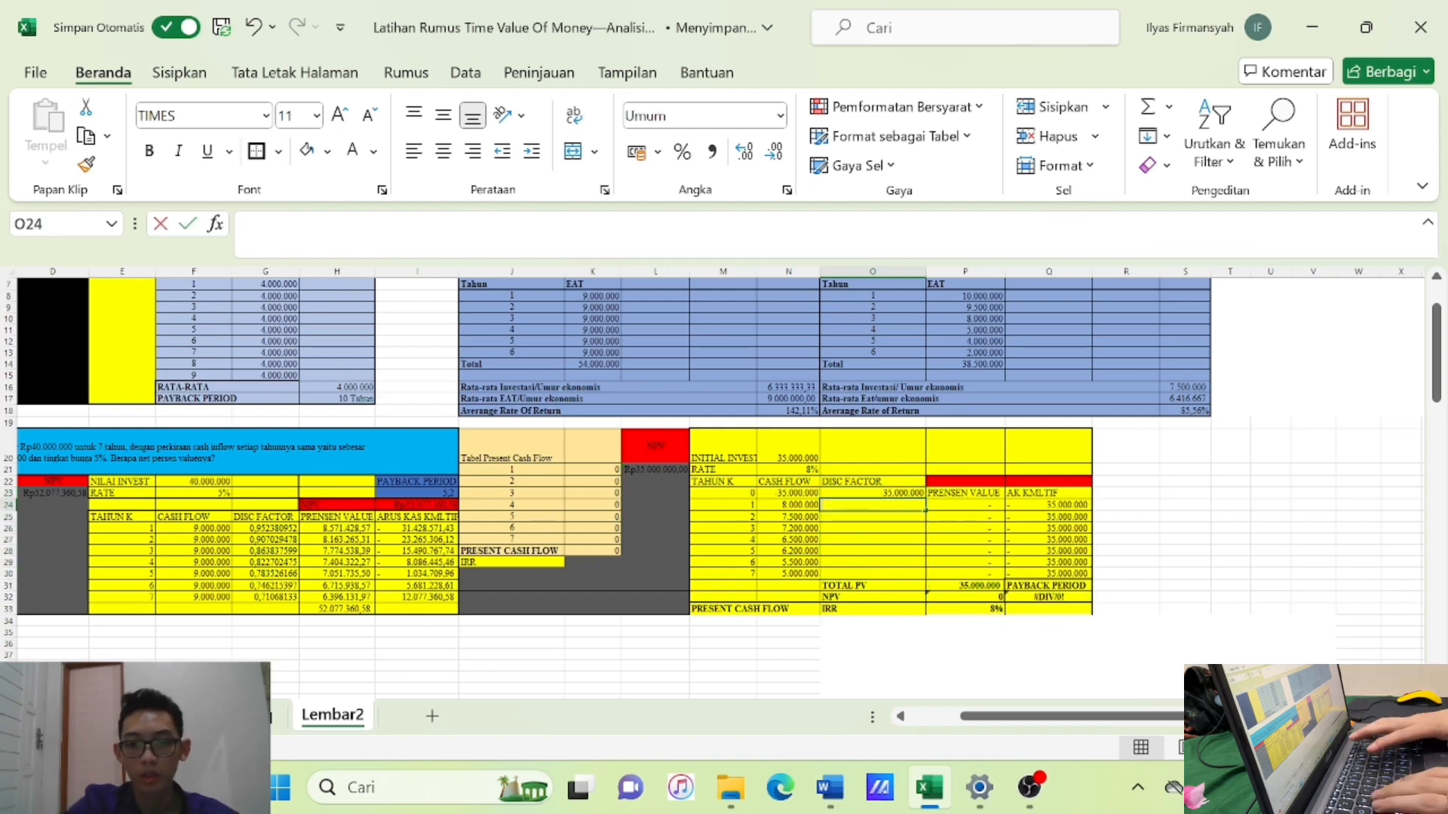
type("=1/(")
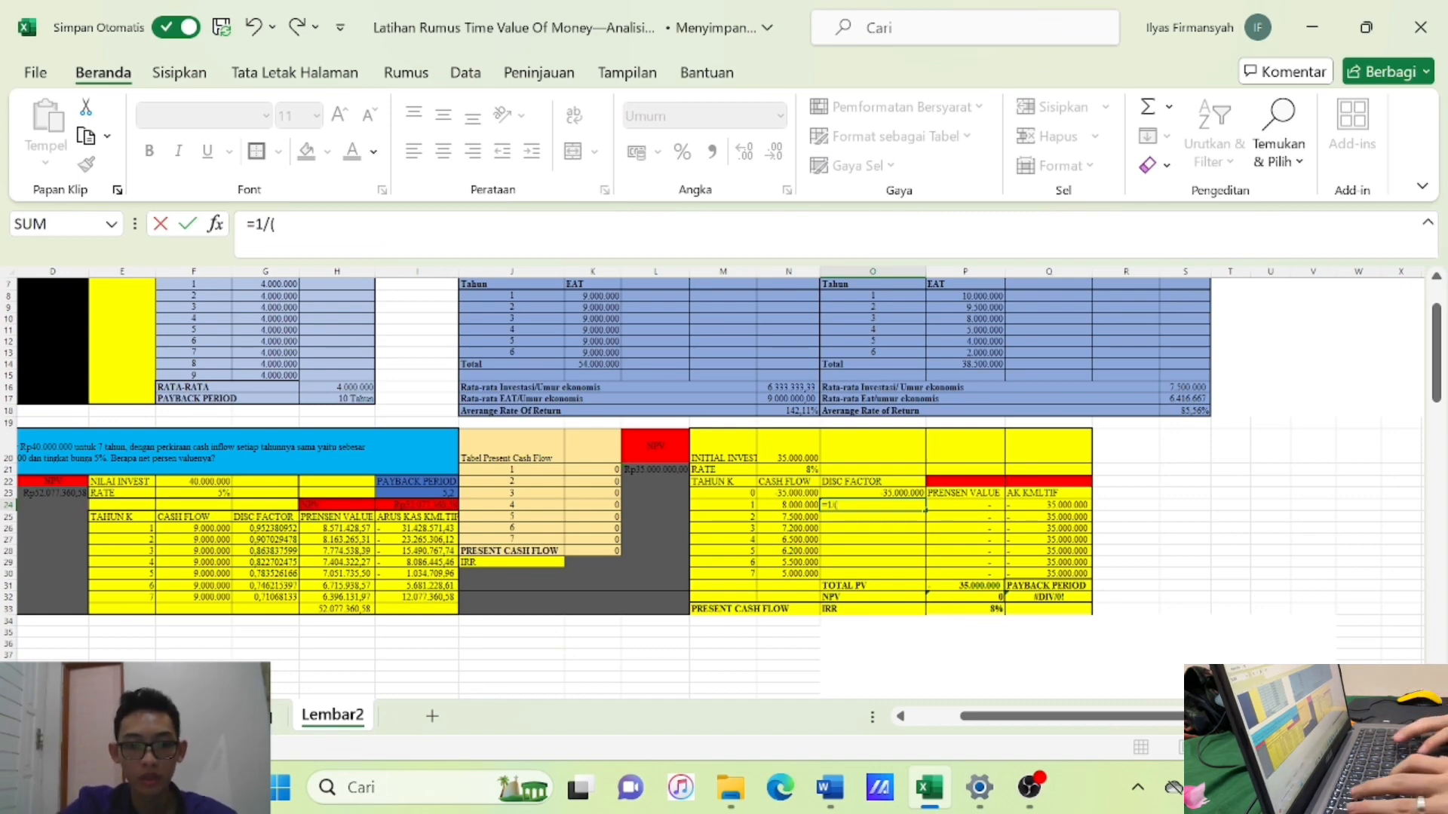
Complete the year-1 discount factor formula in O24 as =1/(1+$N$21)^M24.
type("1+")
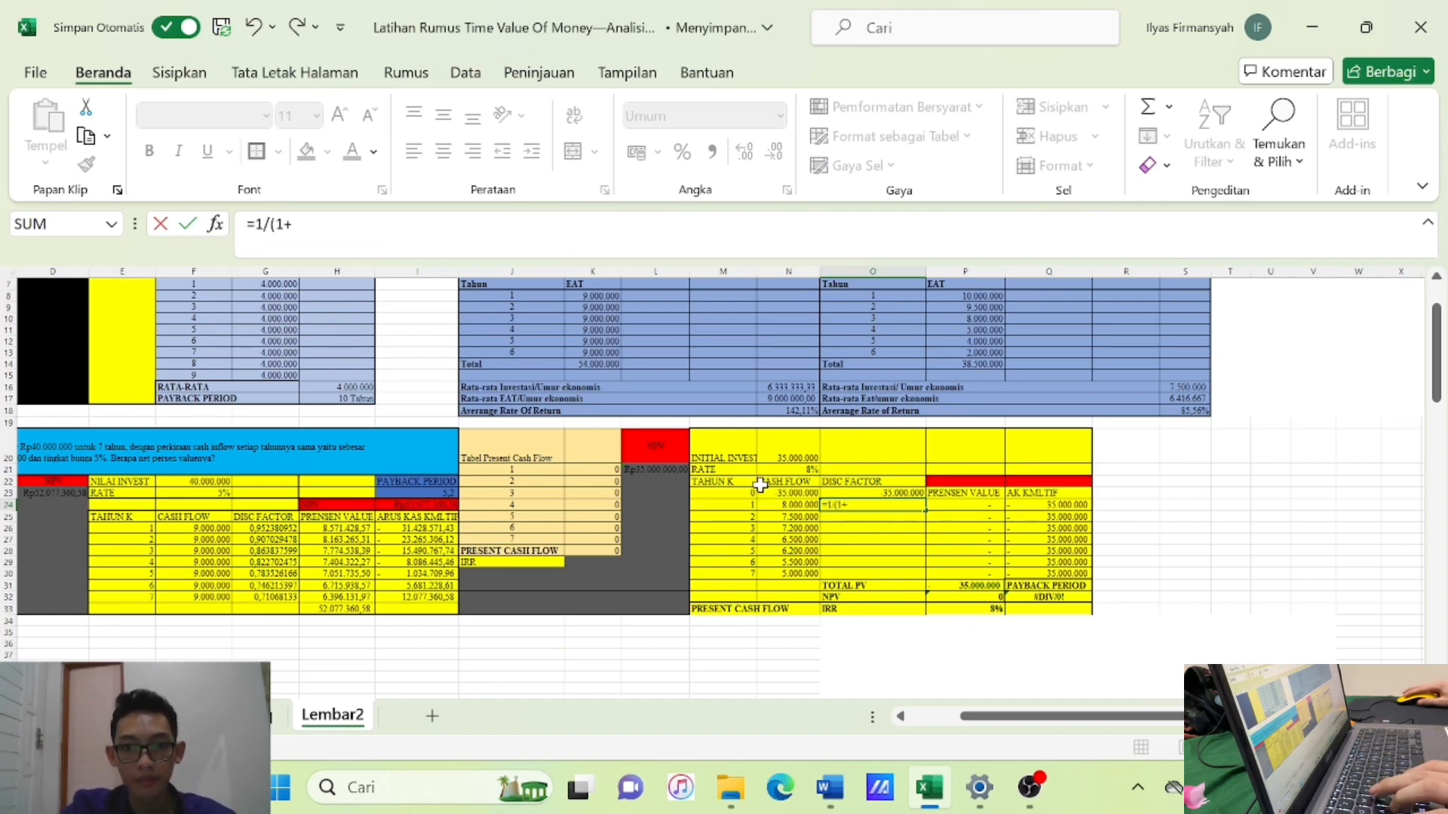
left_click(801, 471)
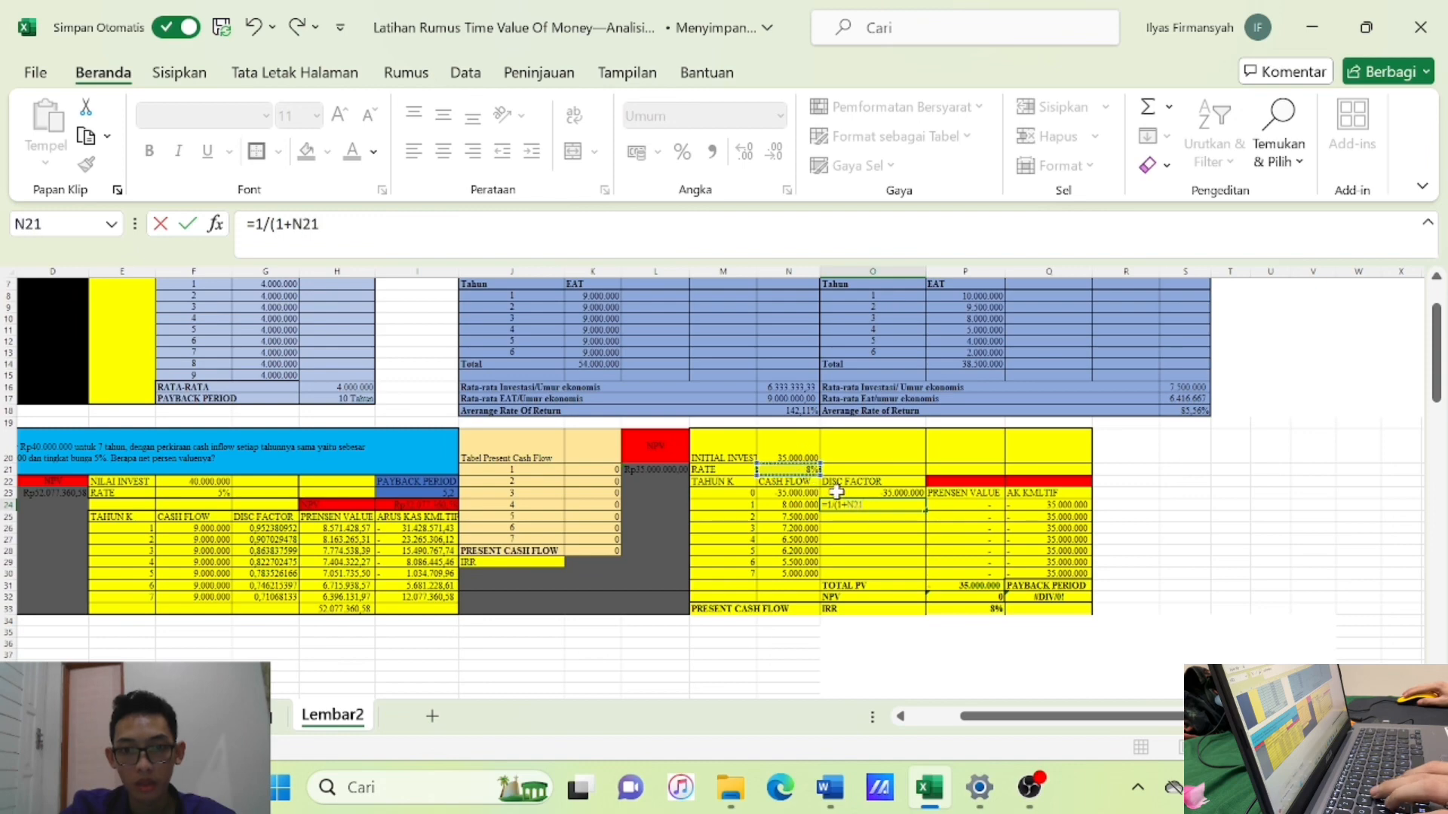
key("F4")
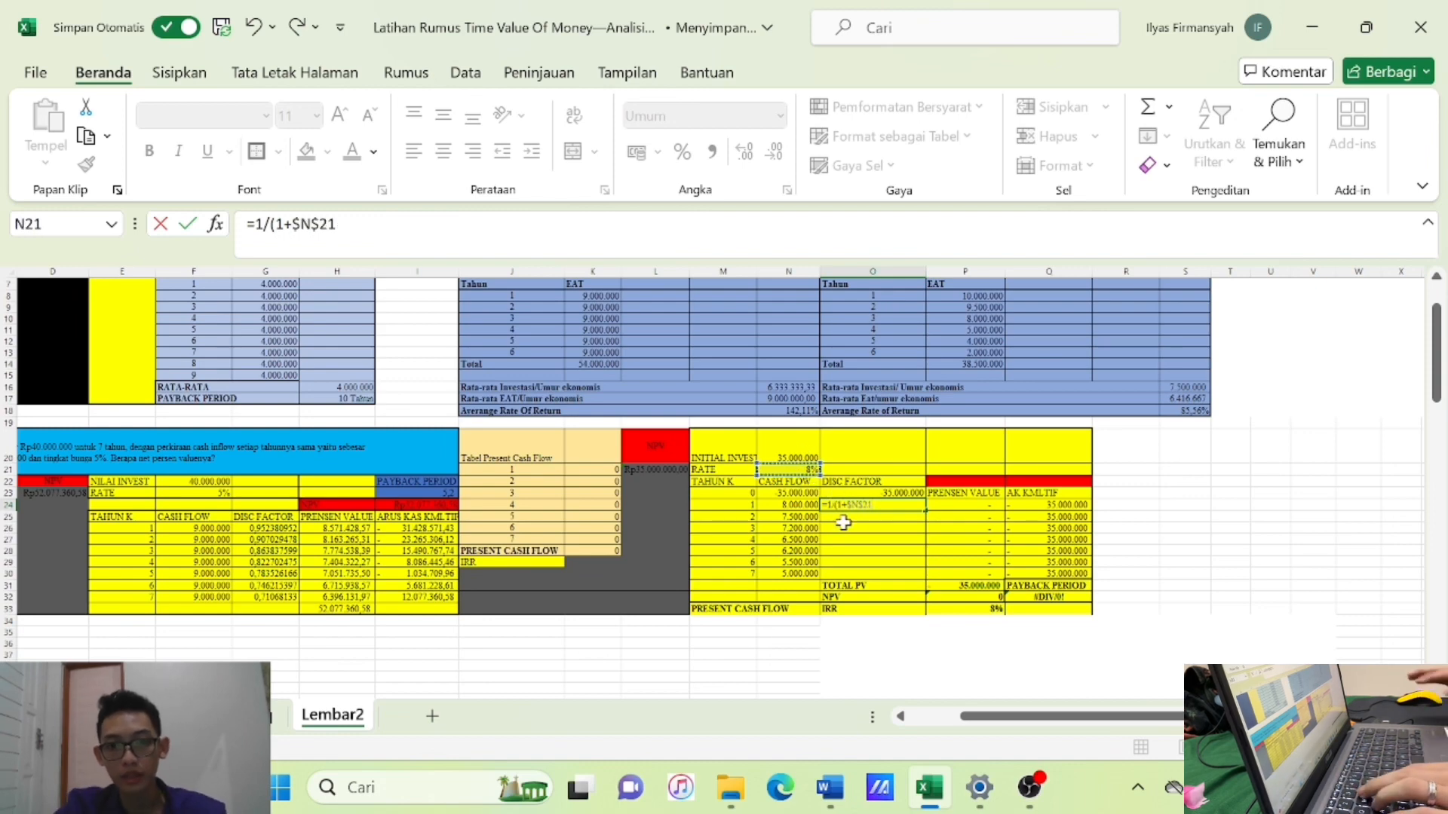
type(")")
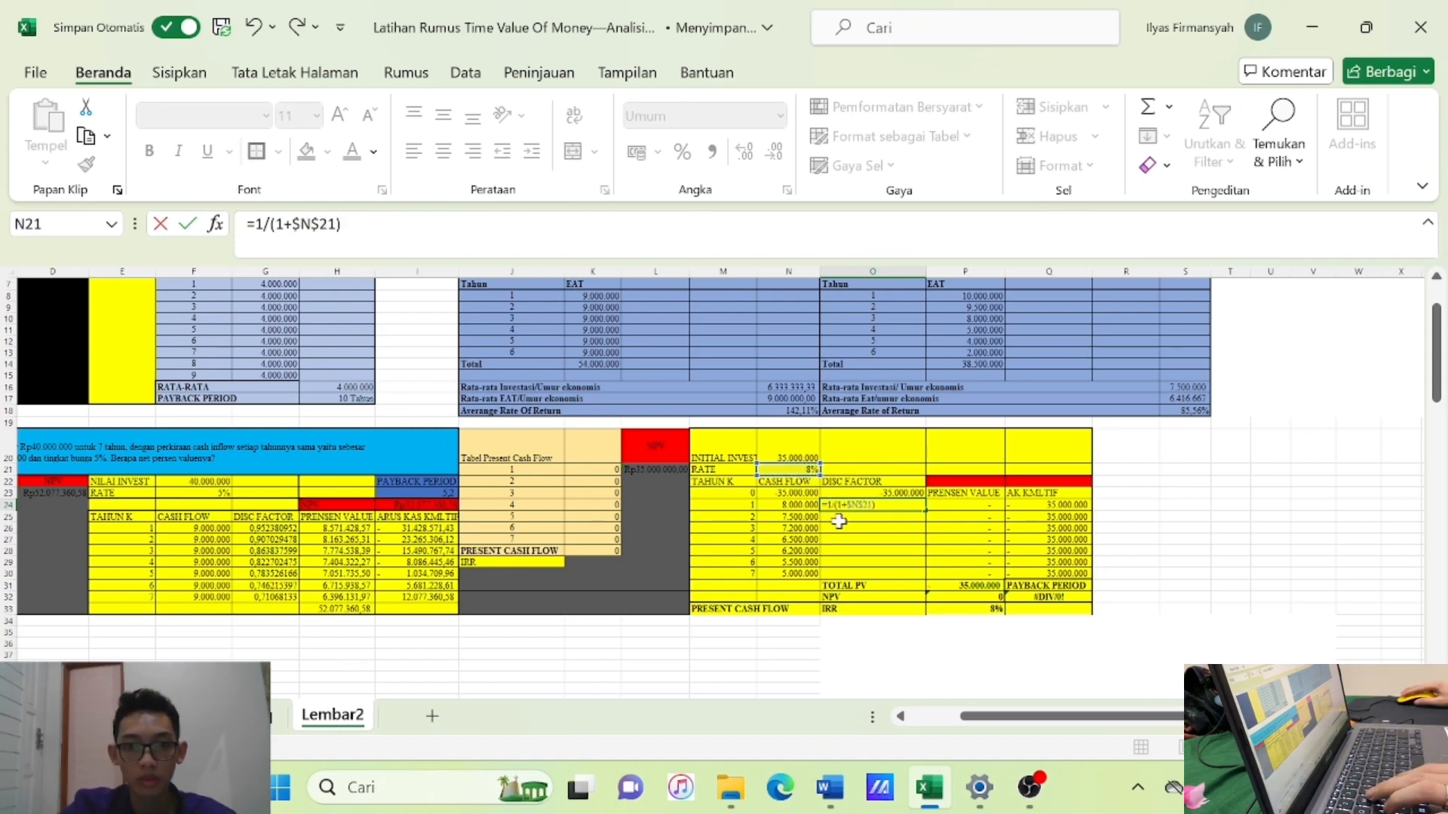
type("^")
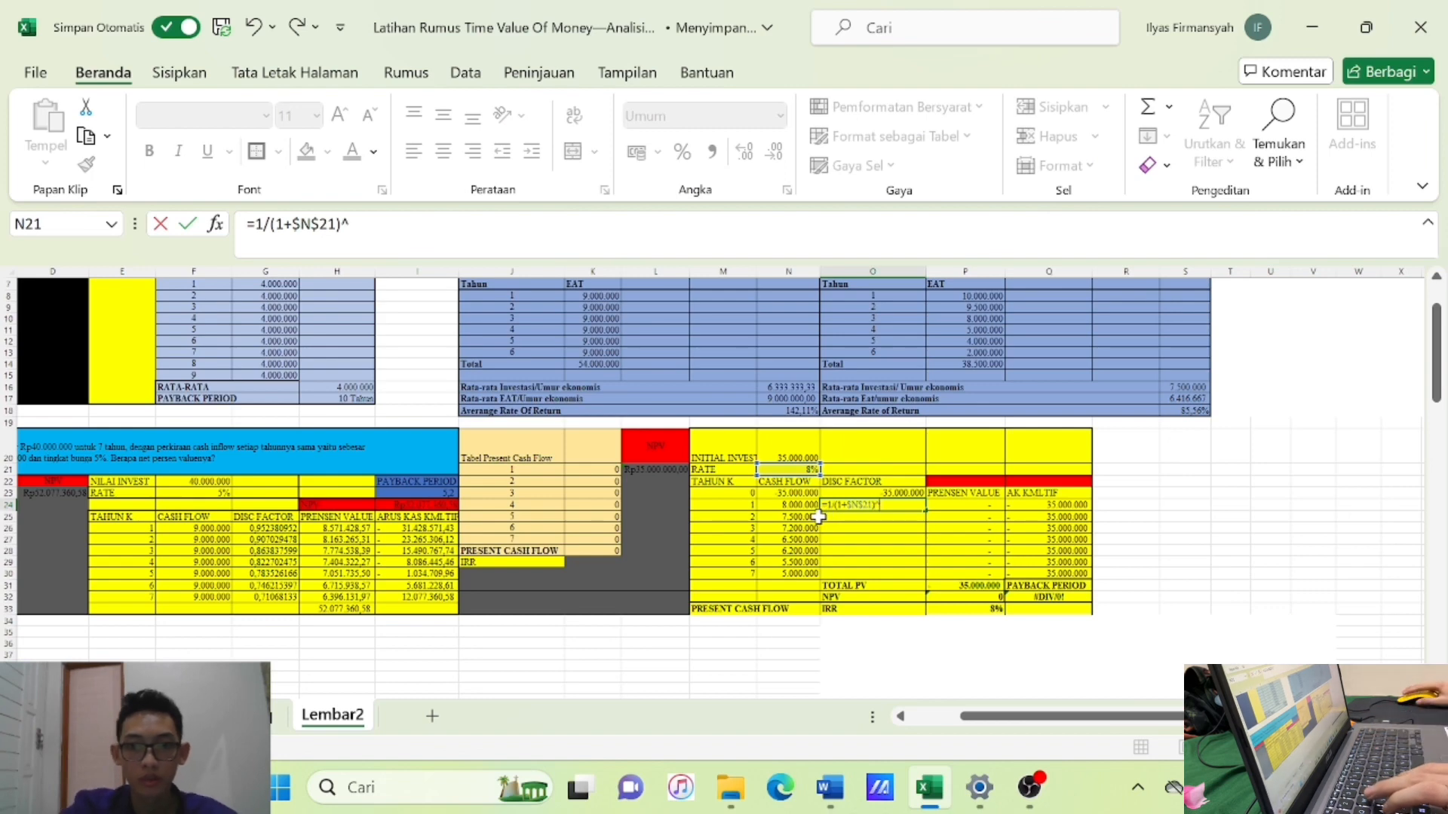
left_click(743, 505)
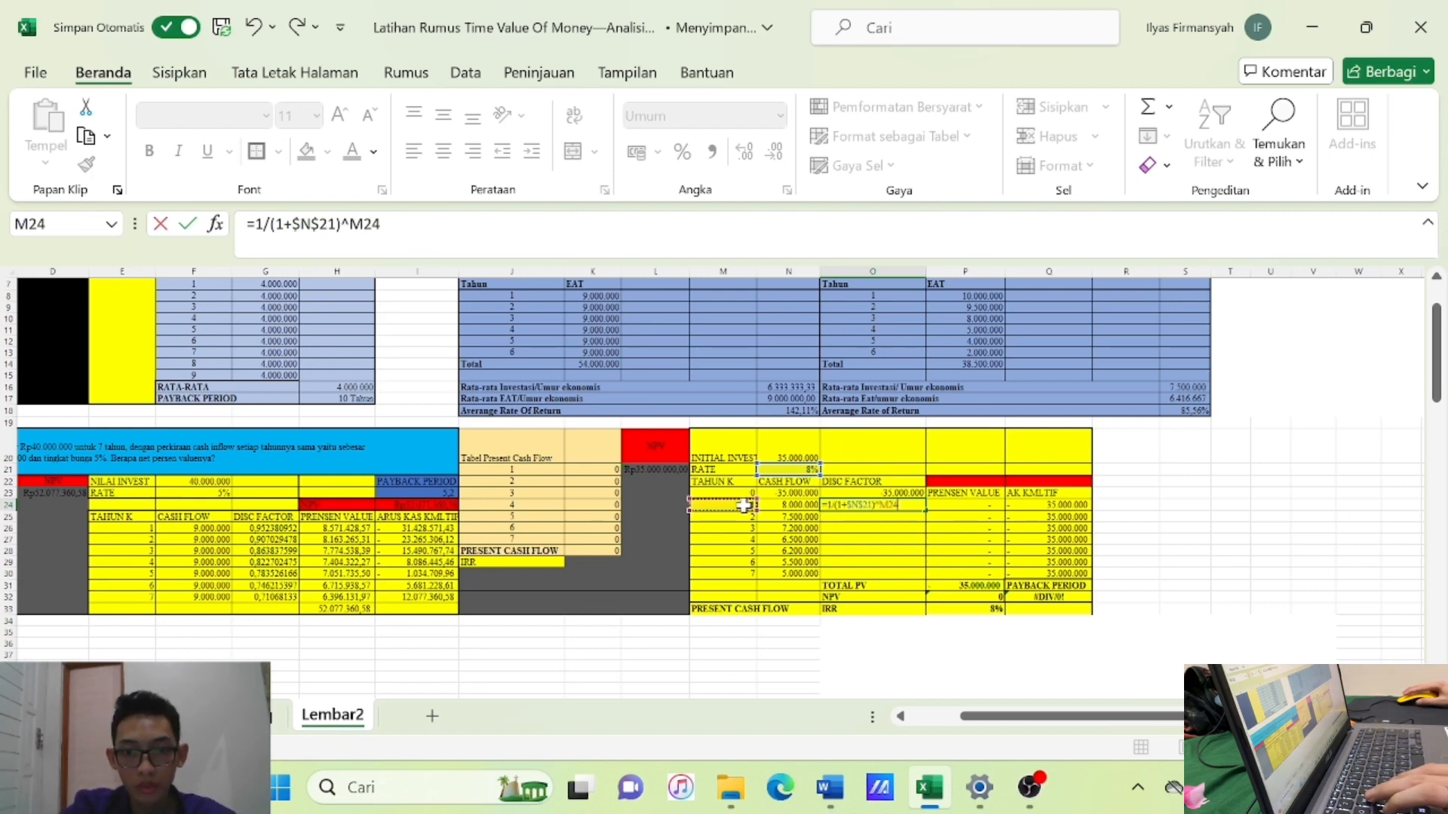
type("'")
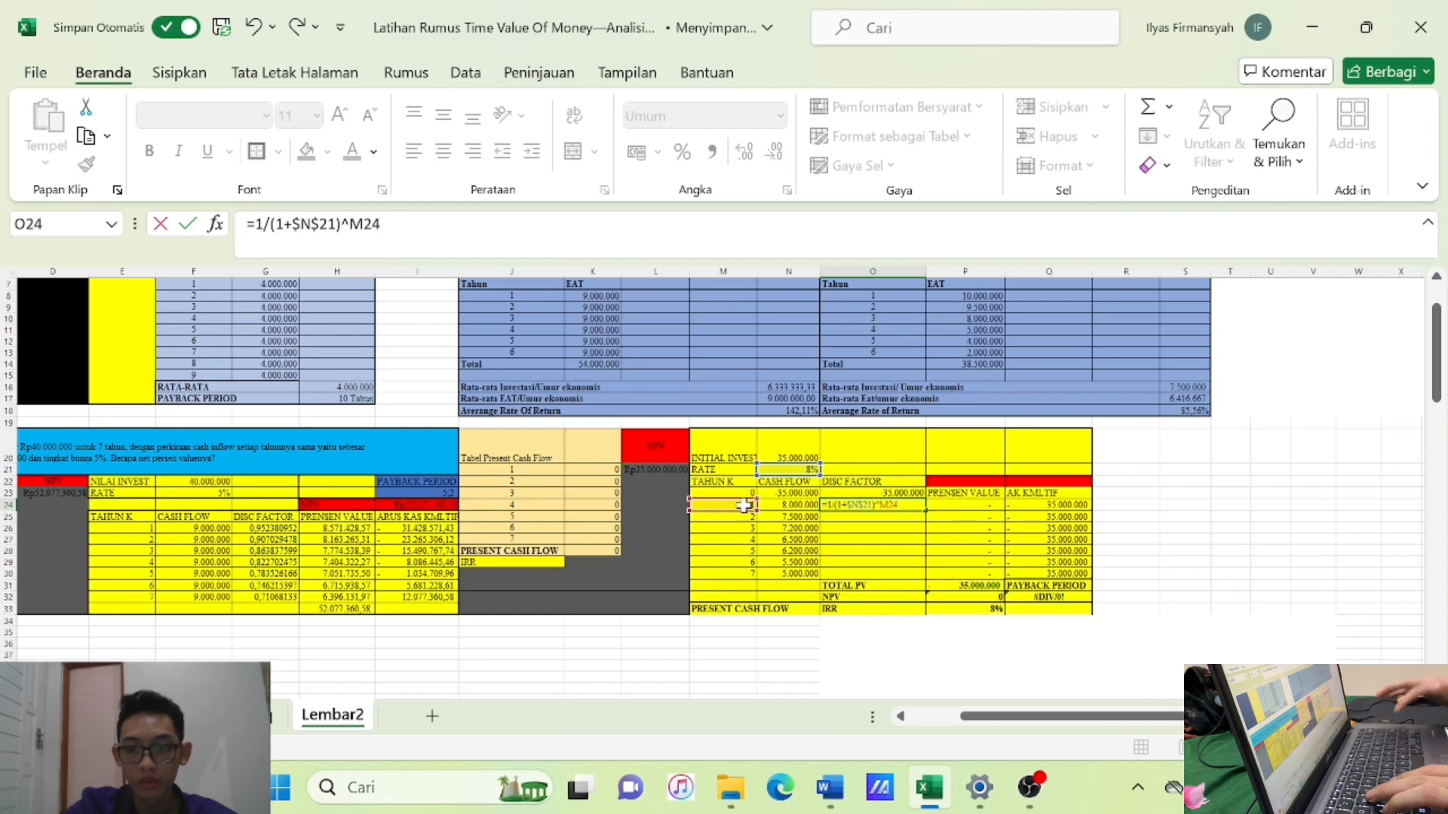
key("Return")
Copy the discount factor formula from O24 down to year 7 in O30.
left_click(904, 503)
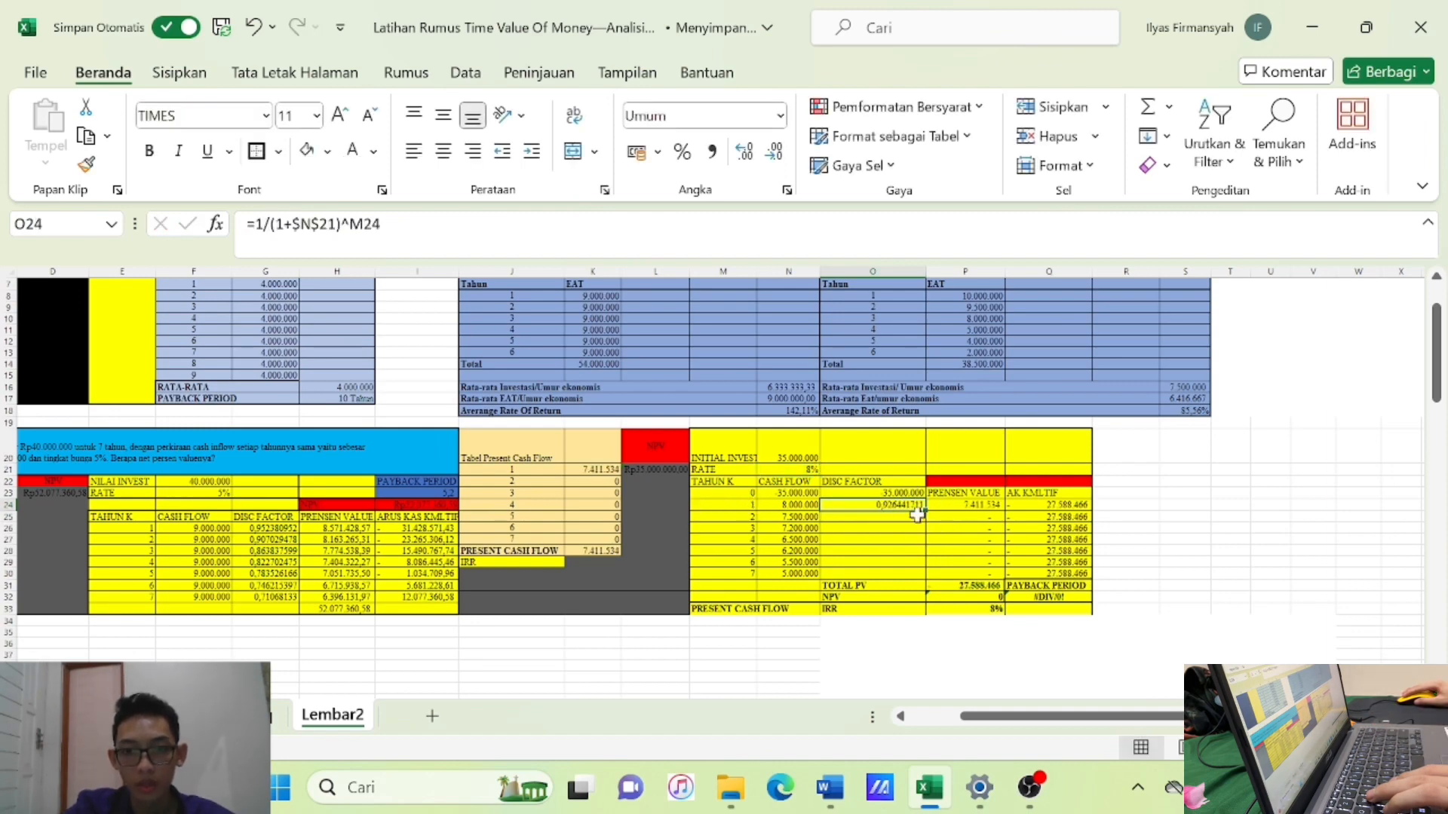
left_click_drag(923, 510, 919, 578)
left_click(965, 528)
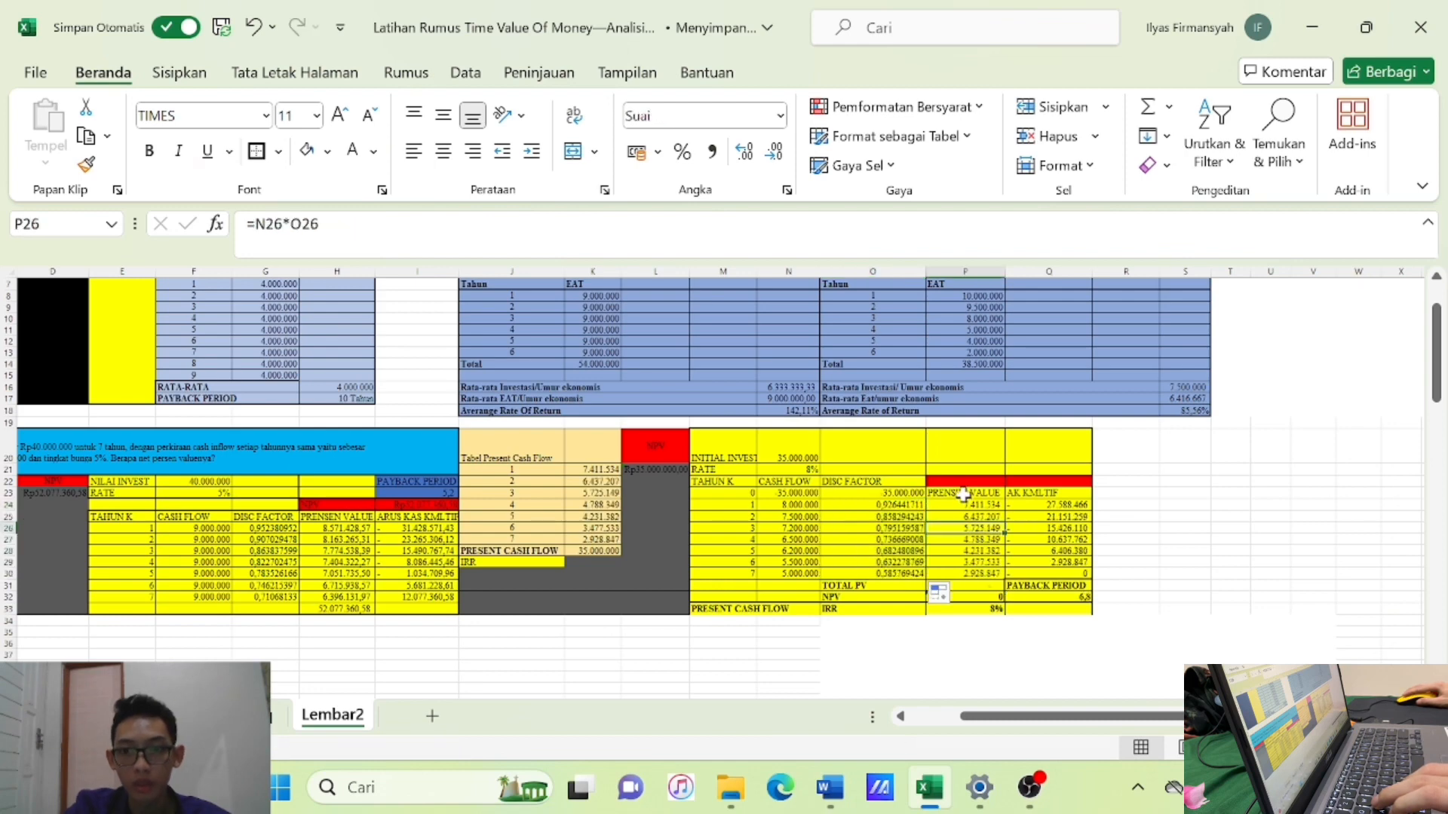
key("Right")
key("Right")
key("Right")
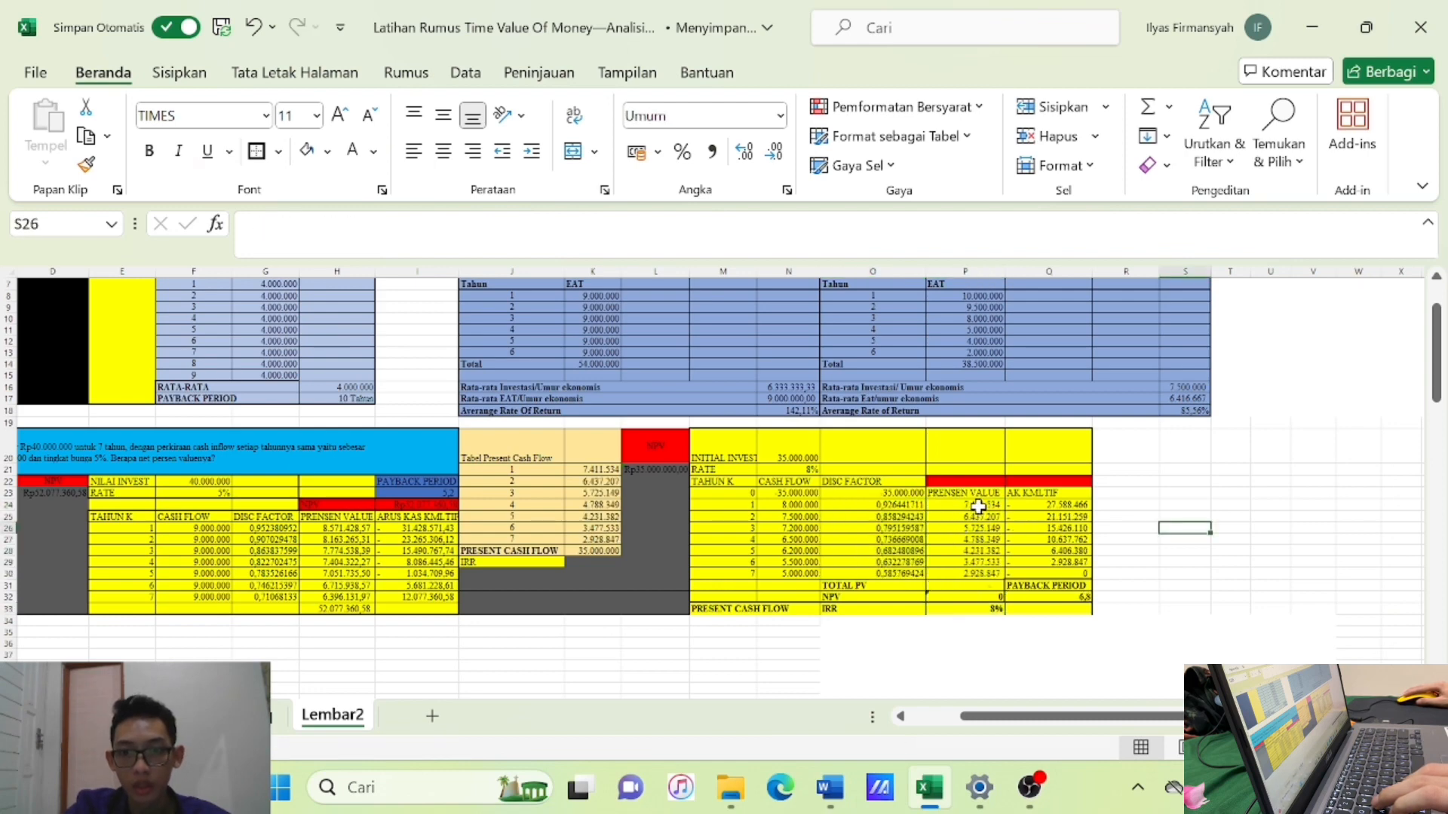
Clear the present value cells P24:P30 and enter the formula =N24*O24 in P24.
left_click_drag(979, 502, 969, 573)
key("Delete")
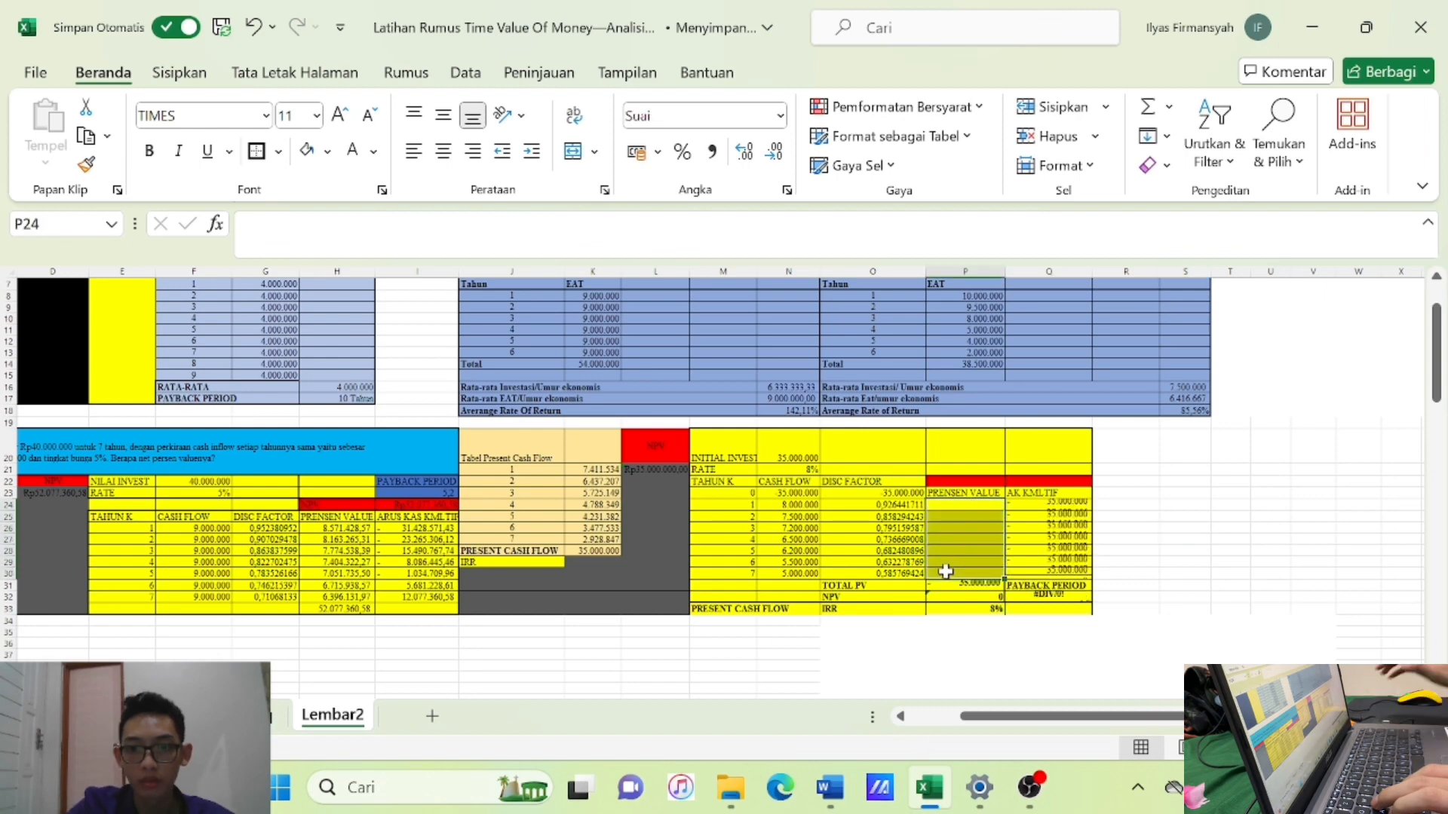
left_click(975, 504)
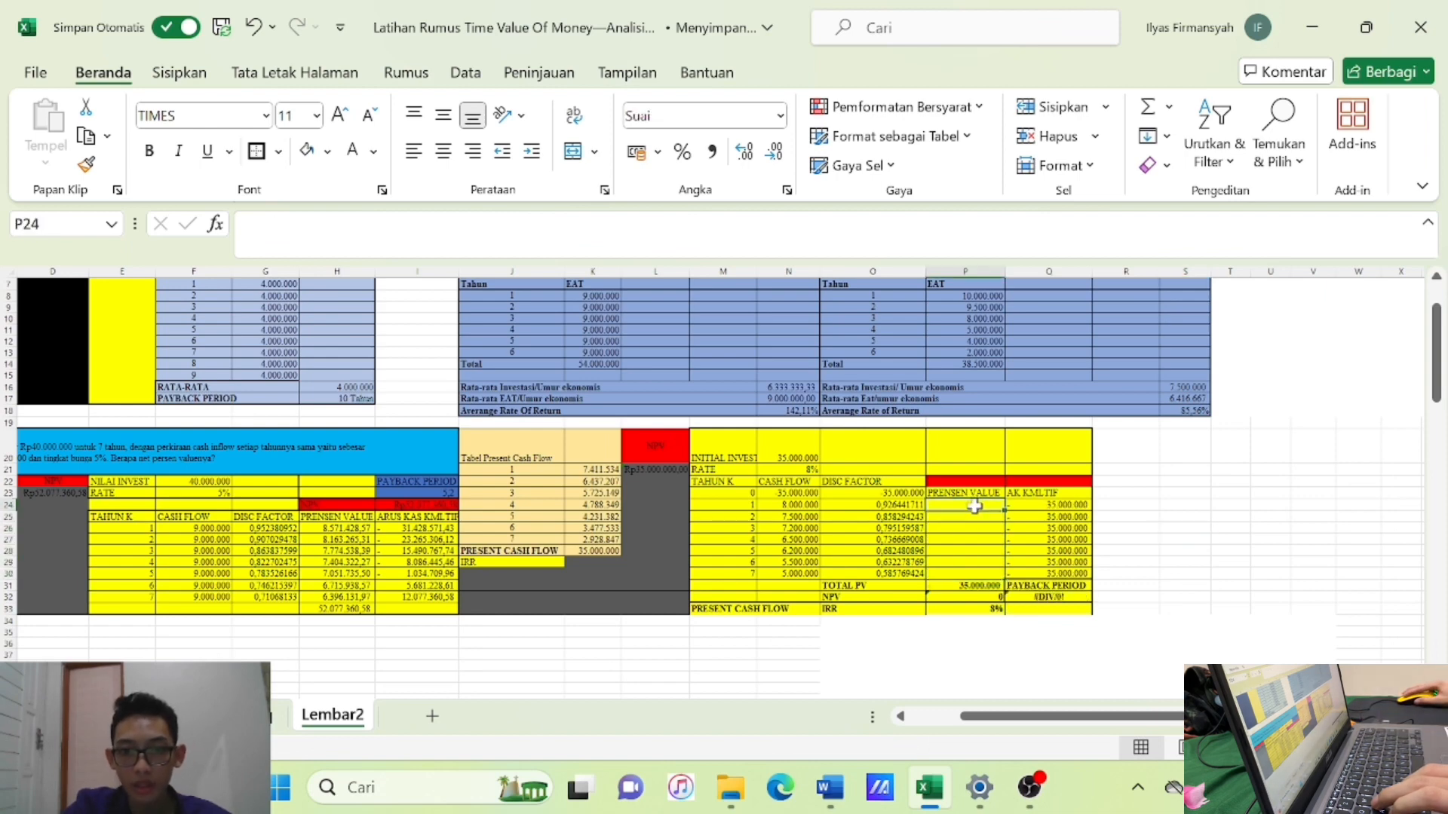
type("=")
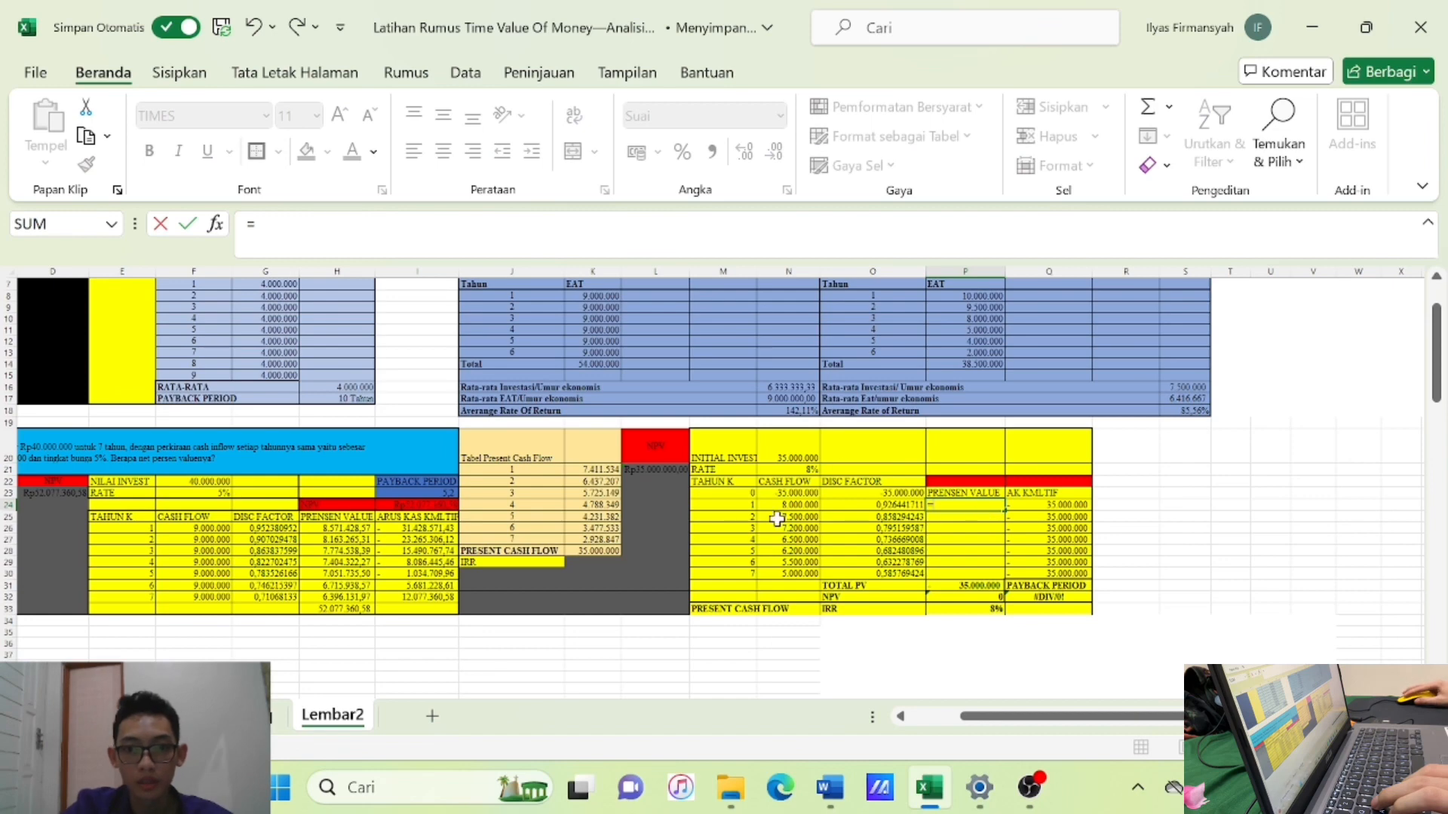
left_click(804, 505)
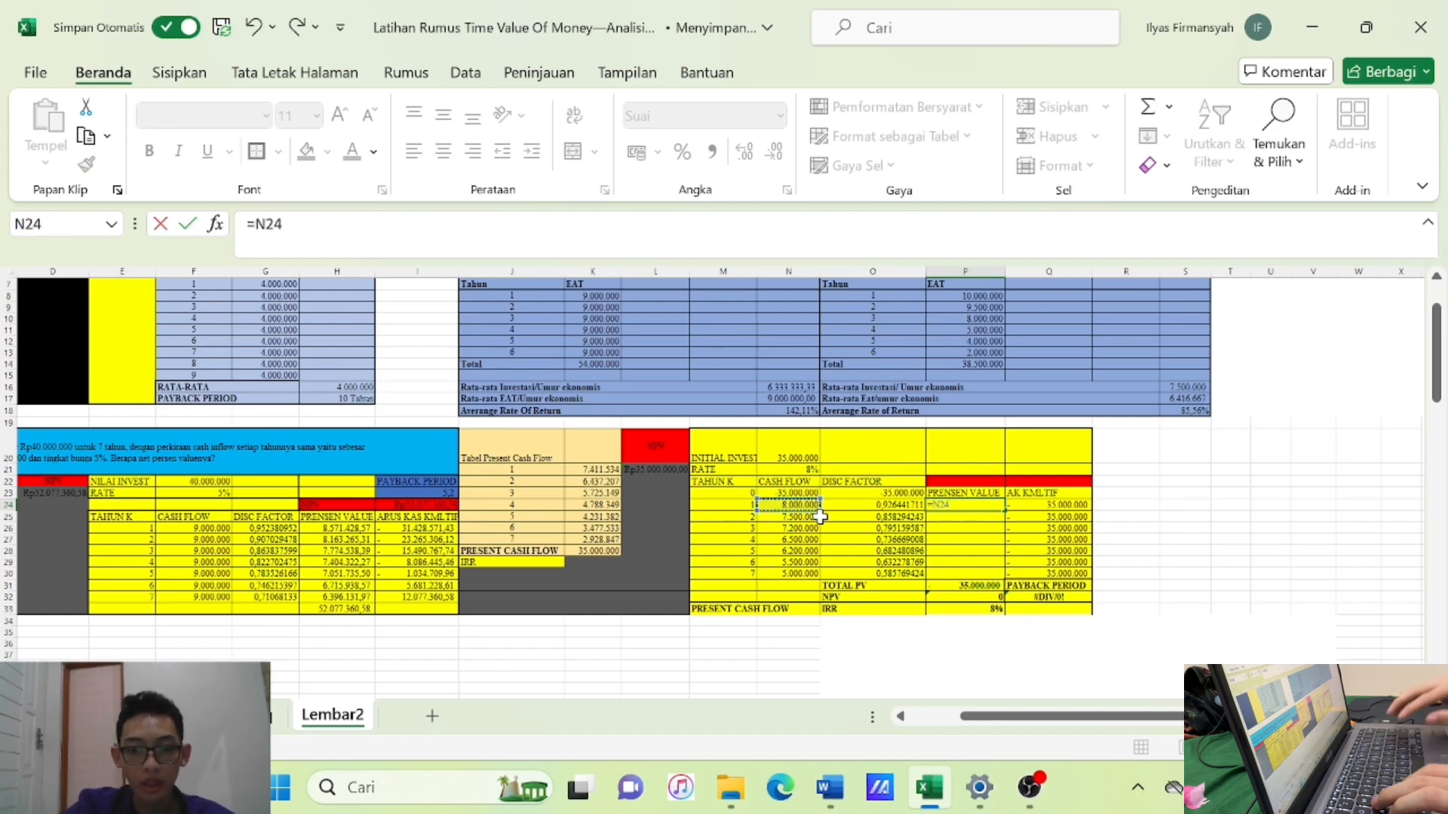
type("*")
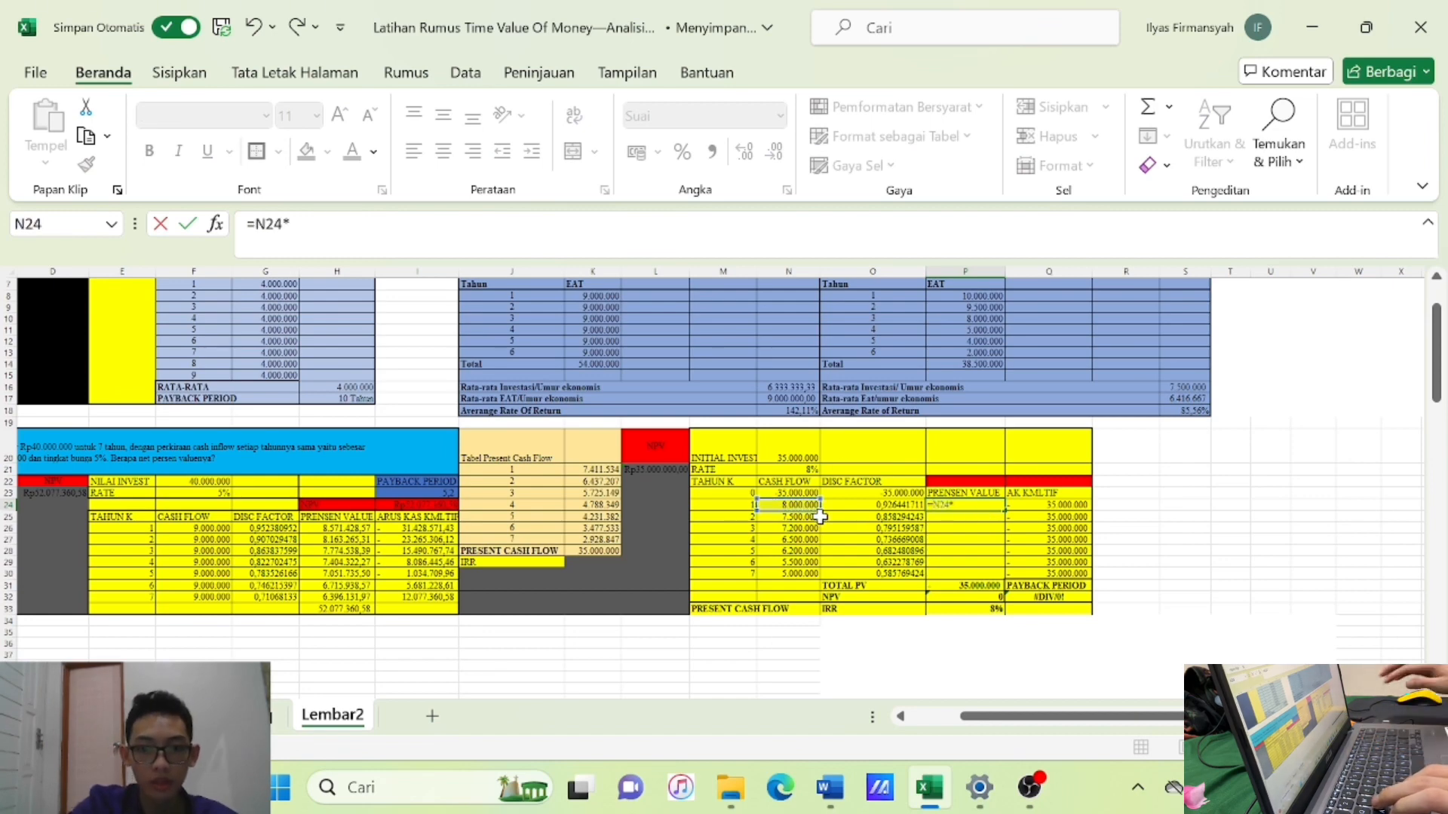
left_click(907, 506)
key("Return")
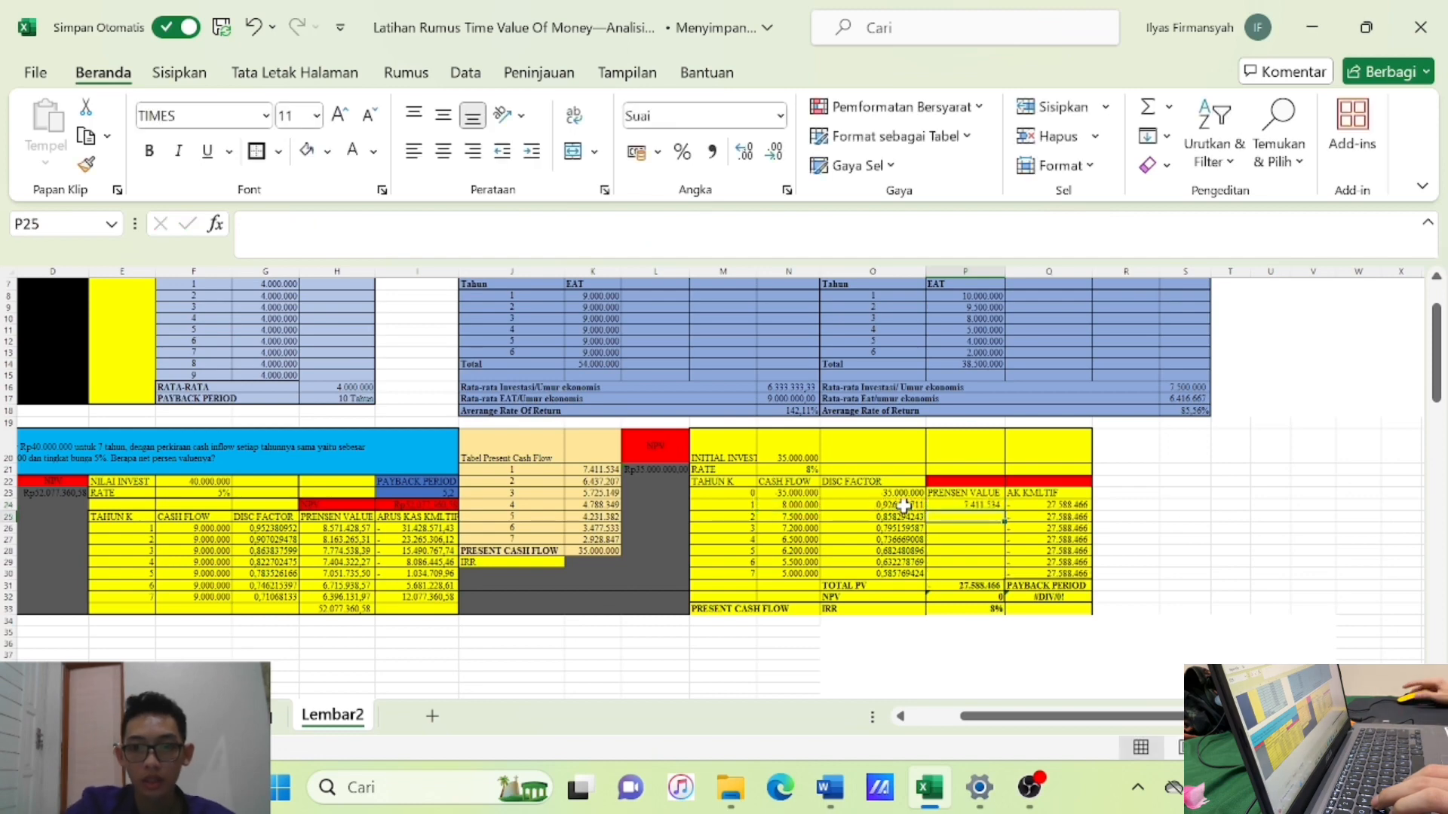
Copy the present value formula from P24 down to year 7 in P30.
left_click(987, 495)
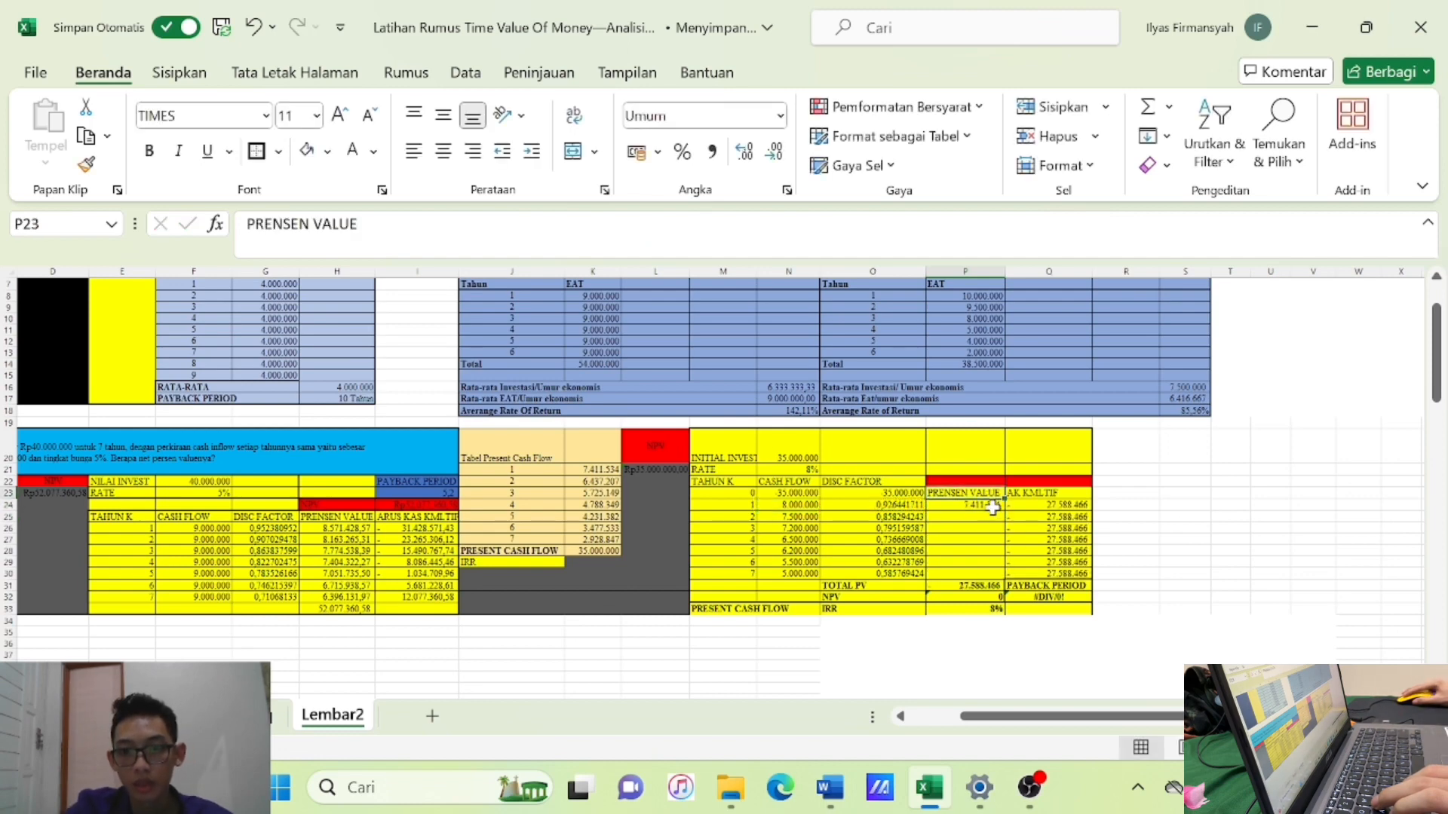
left_click(999, 505)
left_click_drag(1006, 515, 998, 575)
left_click(1137, 587)
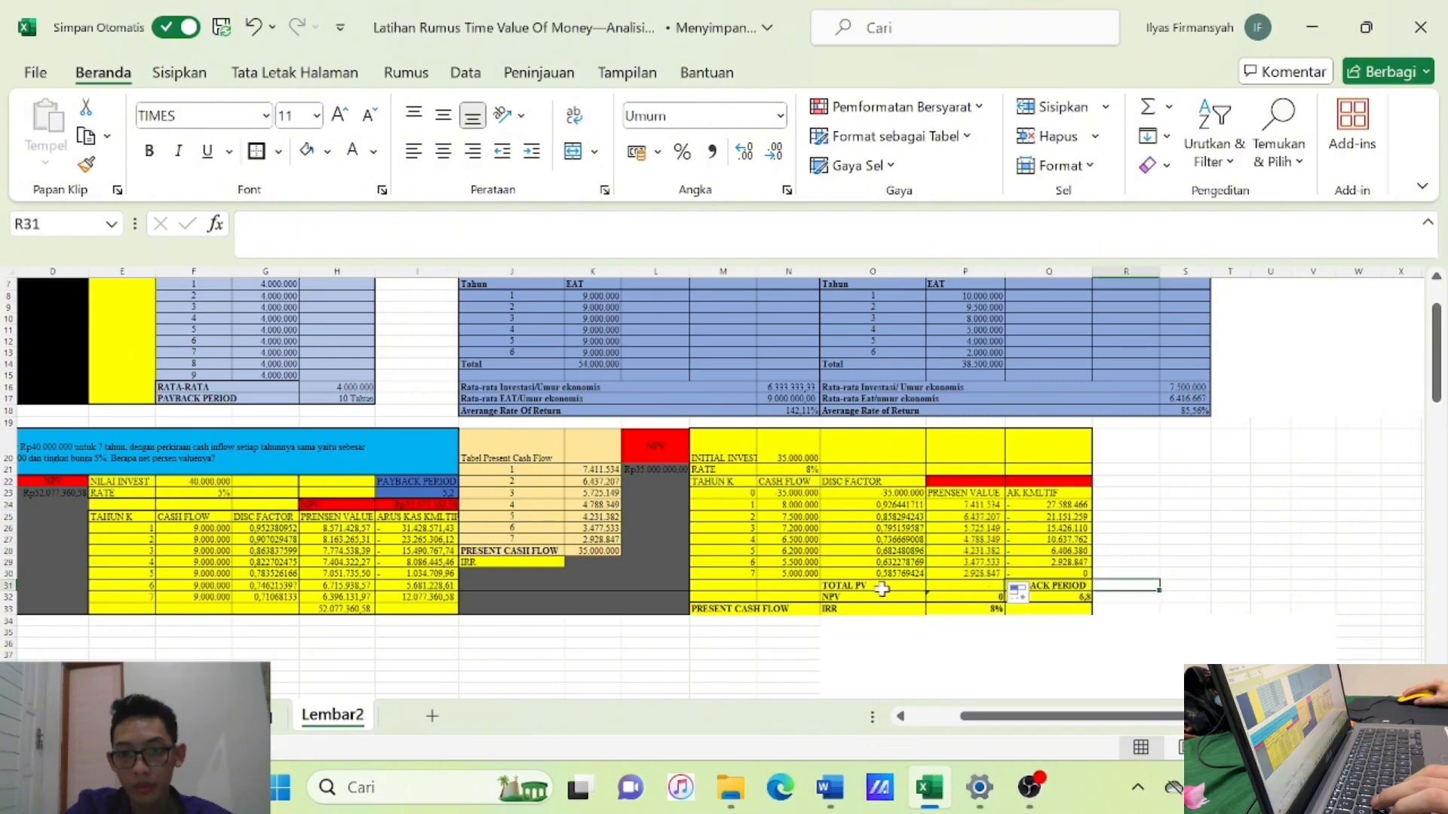
Clear the cumulative cash flow cells Q24:Q30 under AK KMLTIF.
left_click(1062, 510)
key("ctrl+Down")
left_click(1042, 508)
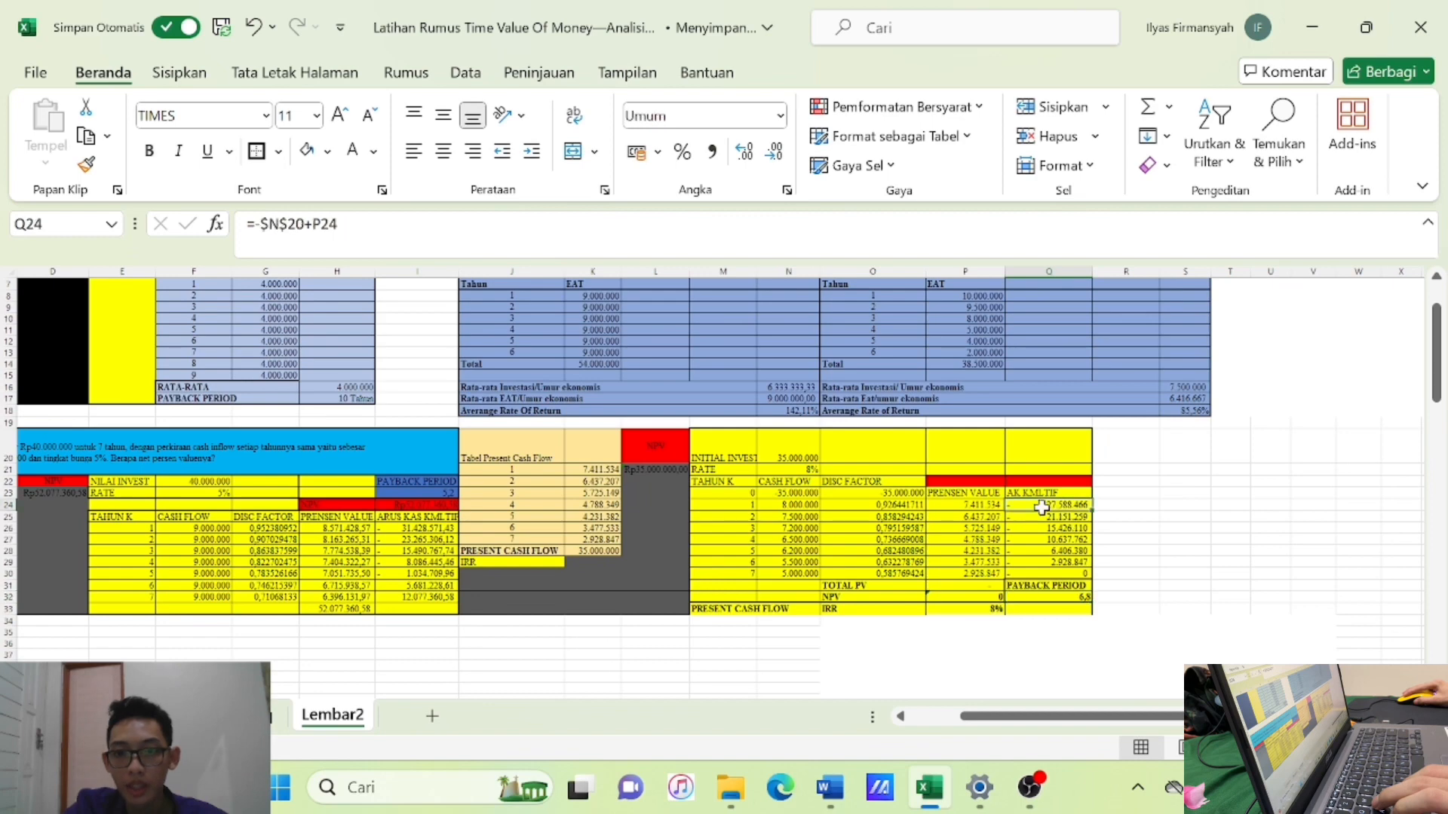
left_click_drag(1044, 513, 1060, 567)
key("Delete")
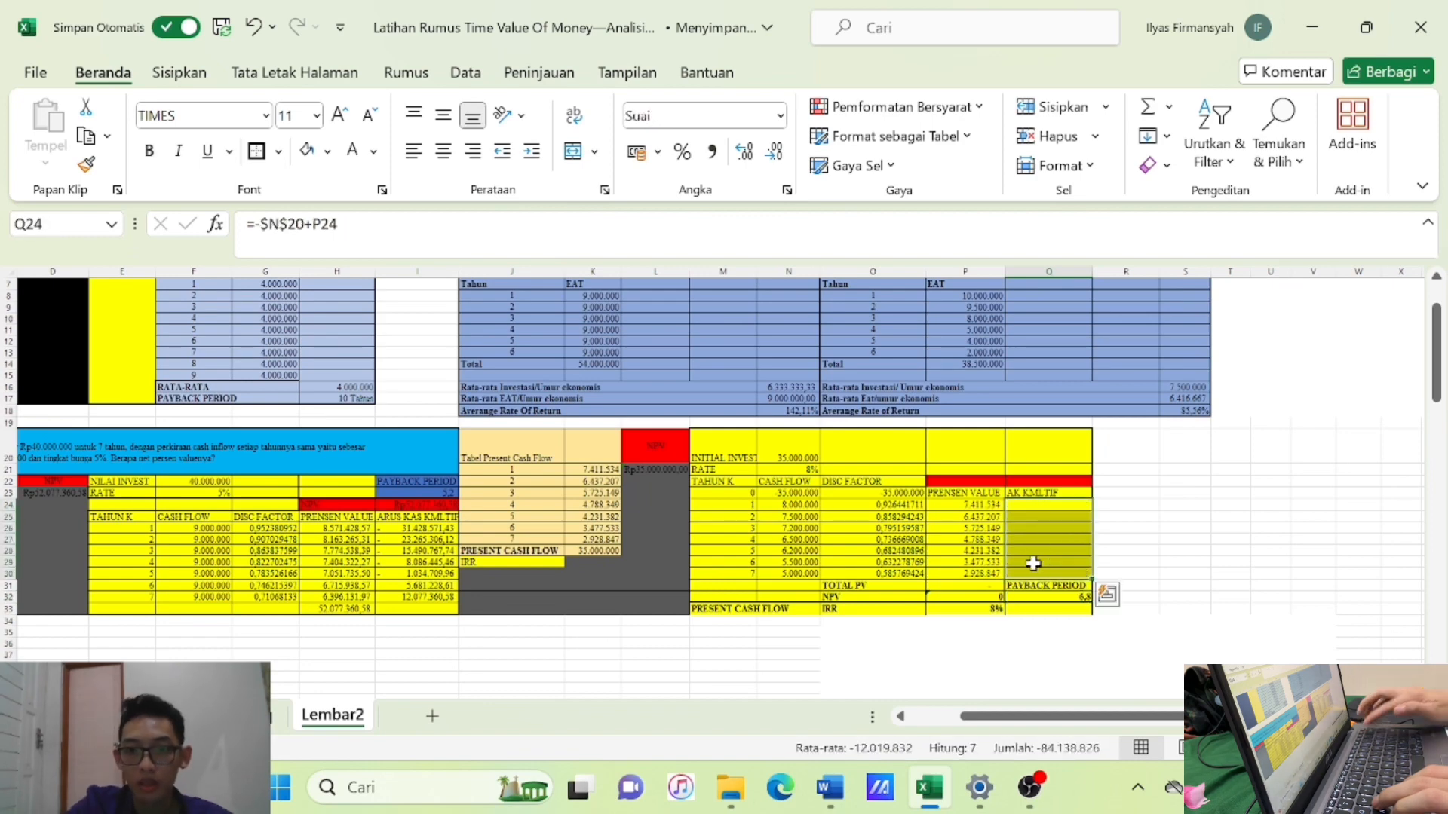
Enter the year-1 cumulative cash flow formula =-N20+P24 in Q24.
type("=")
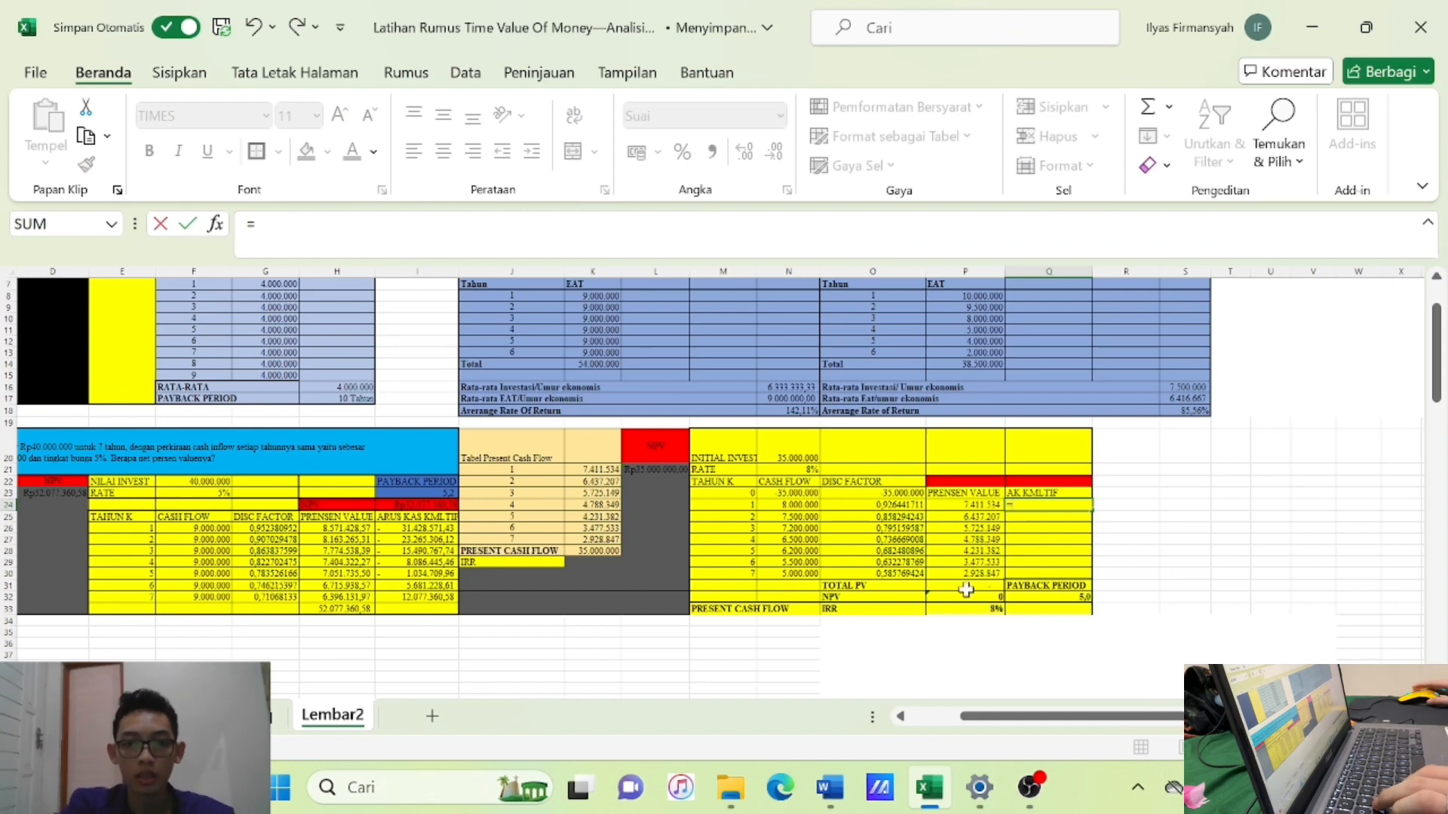
type("-")
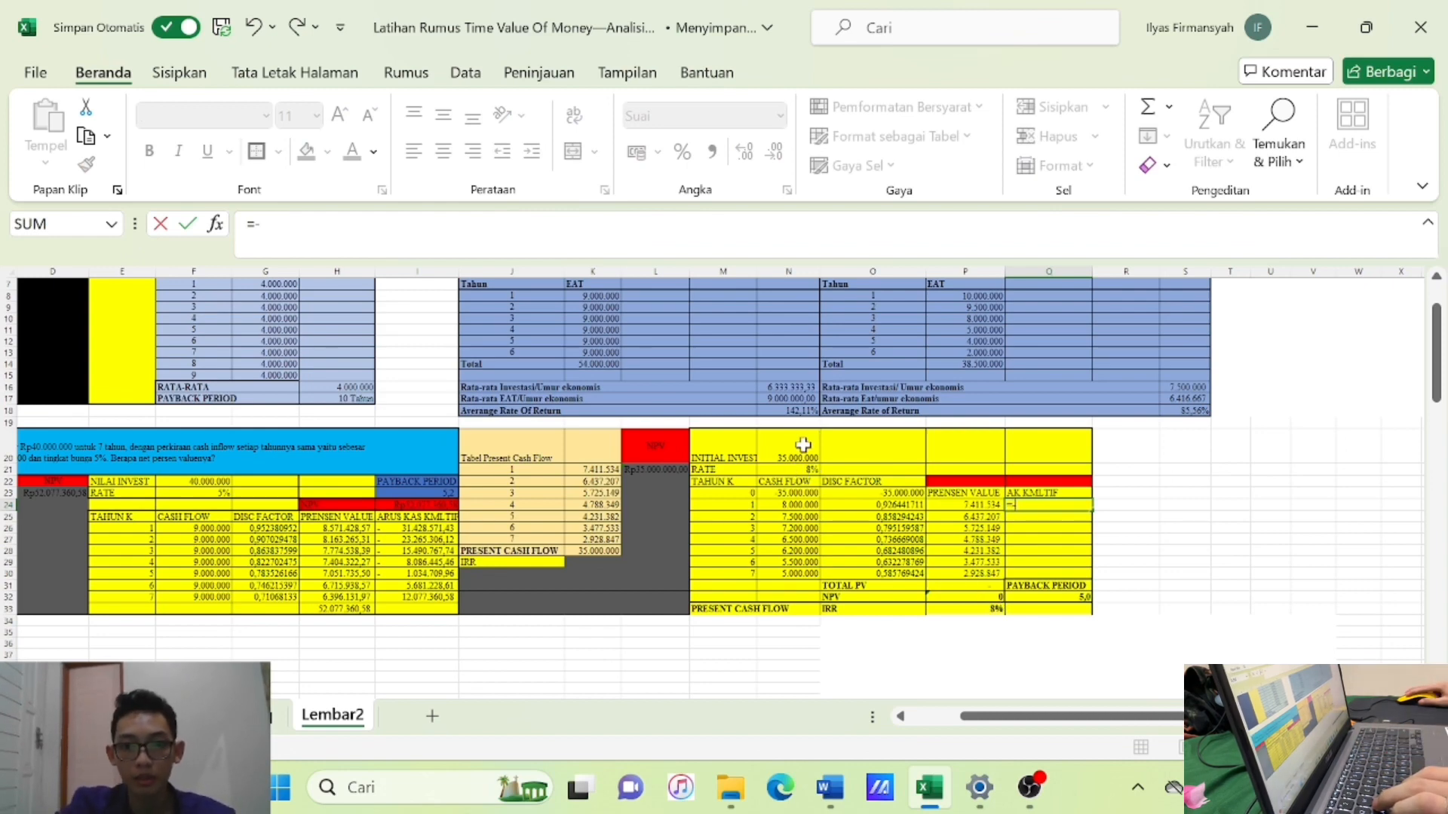
left_click(803, 446)
type("+")
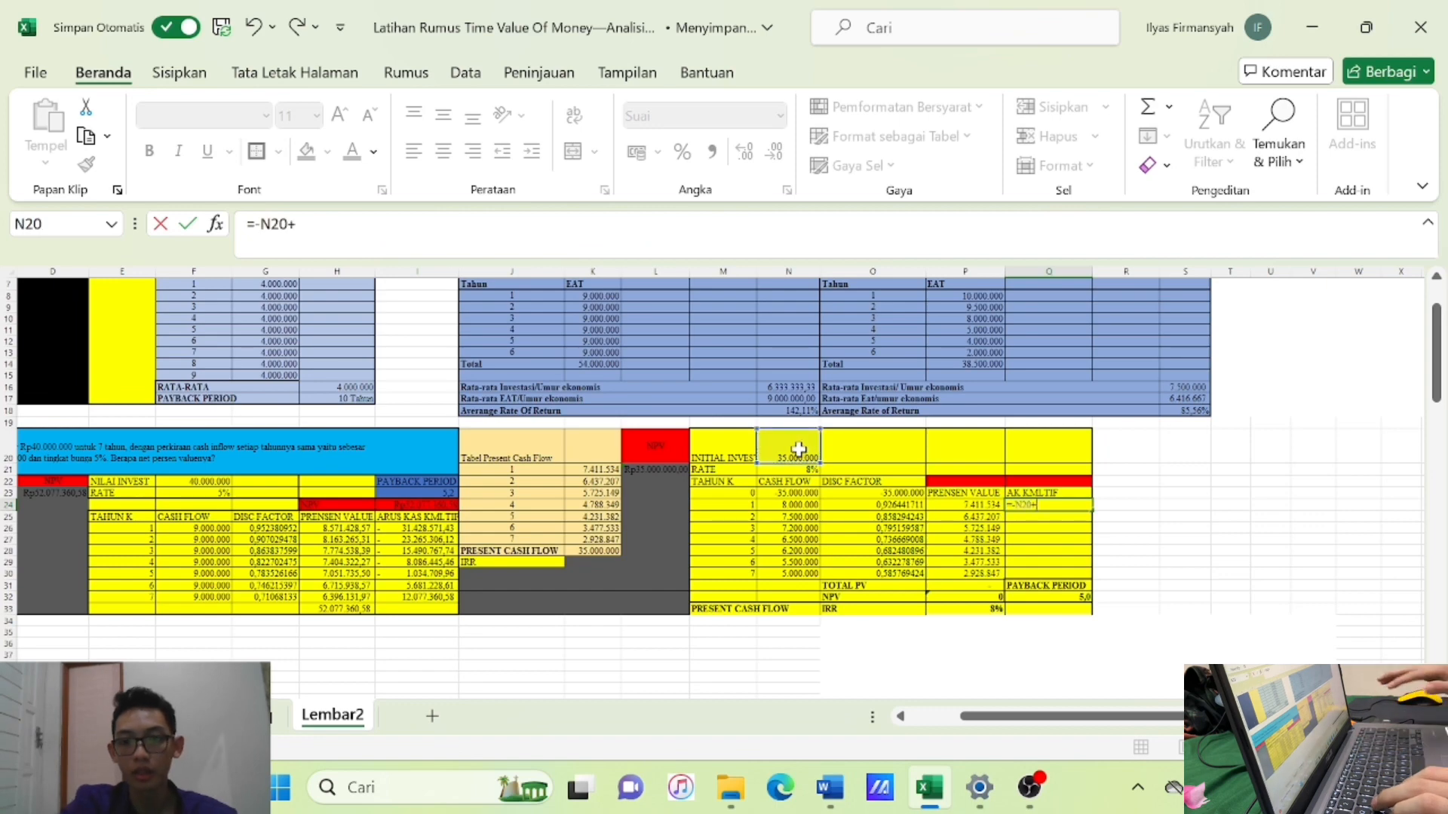
left_click(977, 507)
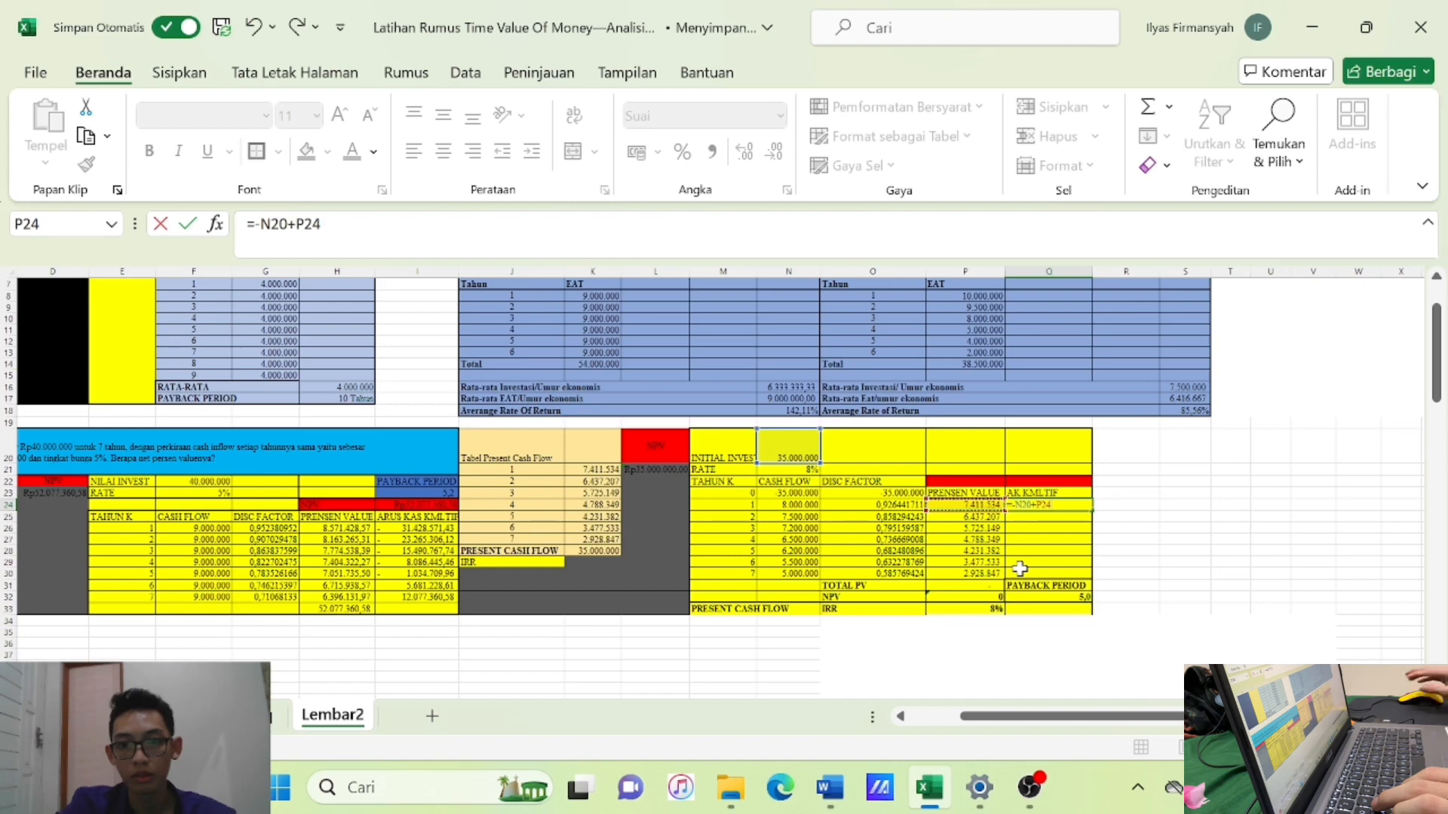
key("Return")
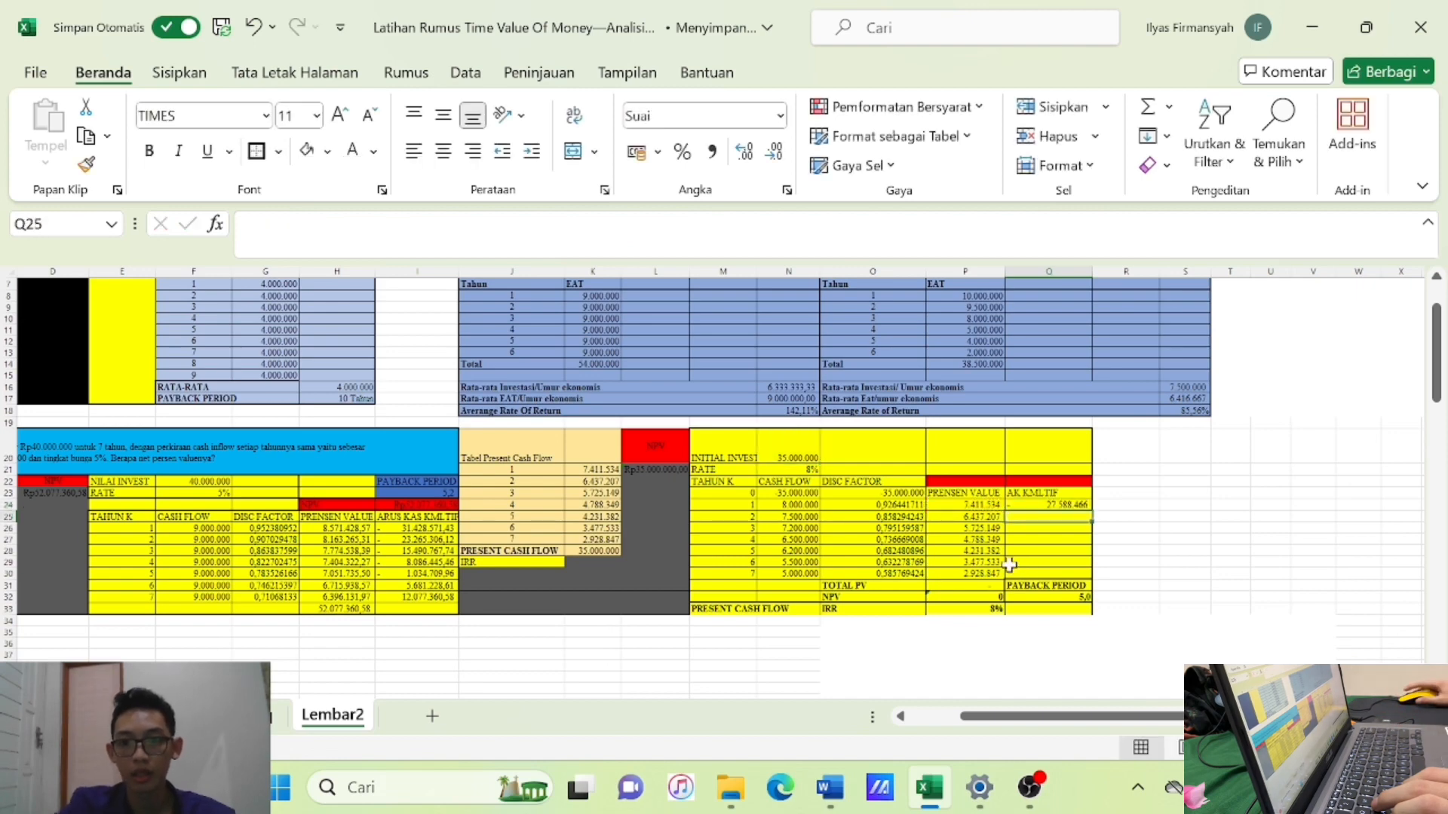
Try copying the relative formula from Q24 down to Q27, and undo the fill.
left_click(1054, 506)
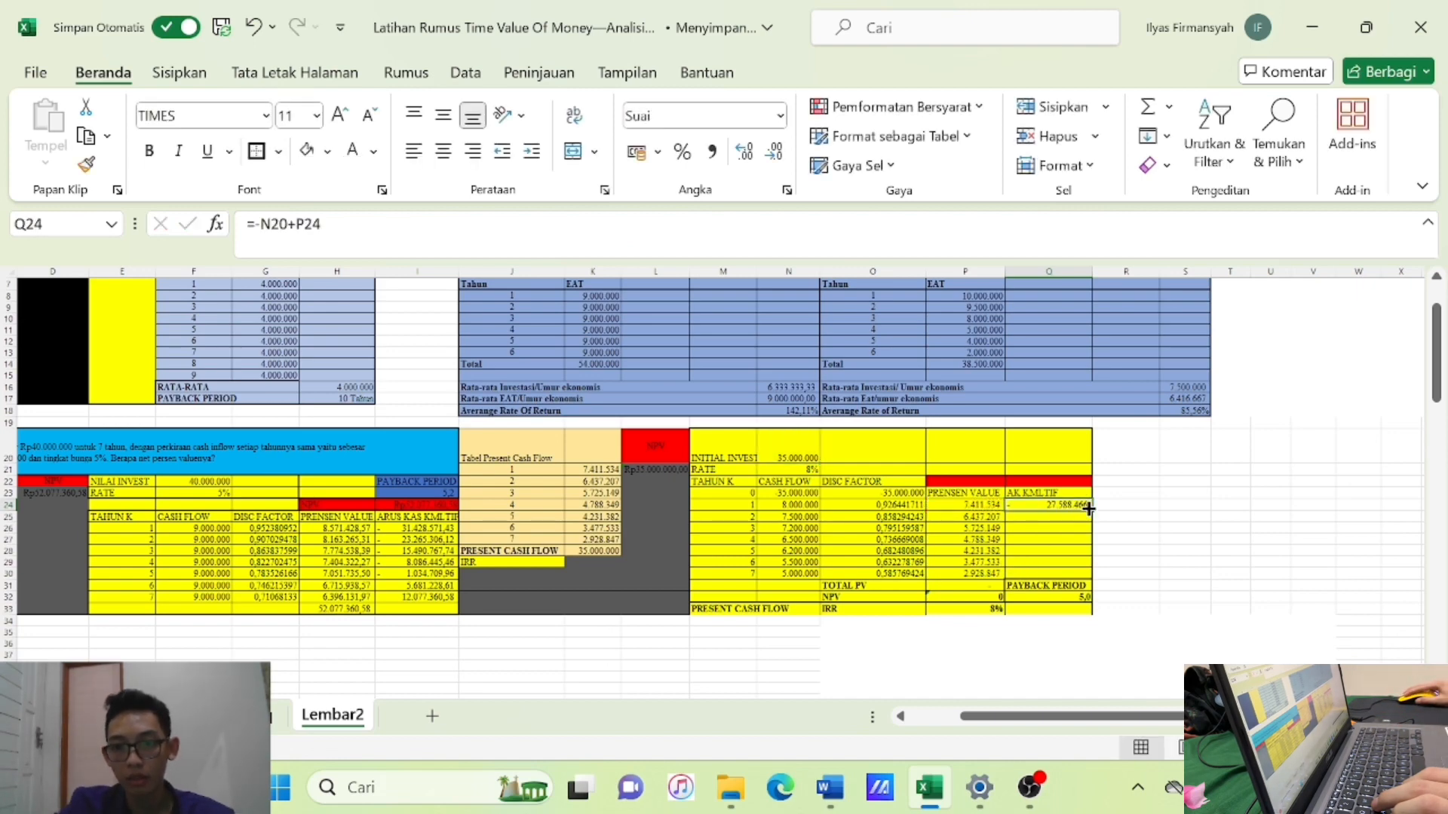
left_click_drag(1088, 509, 1089, 541)
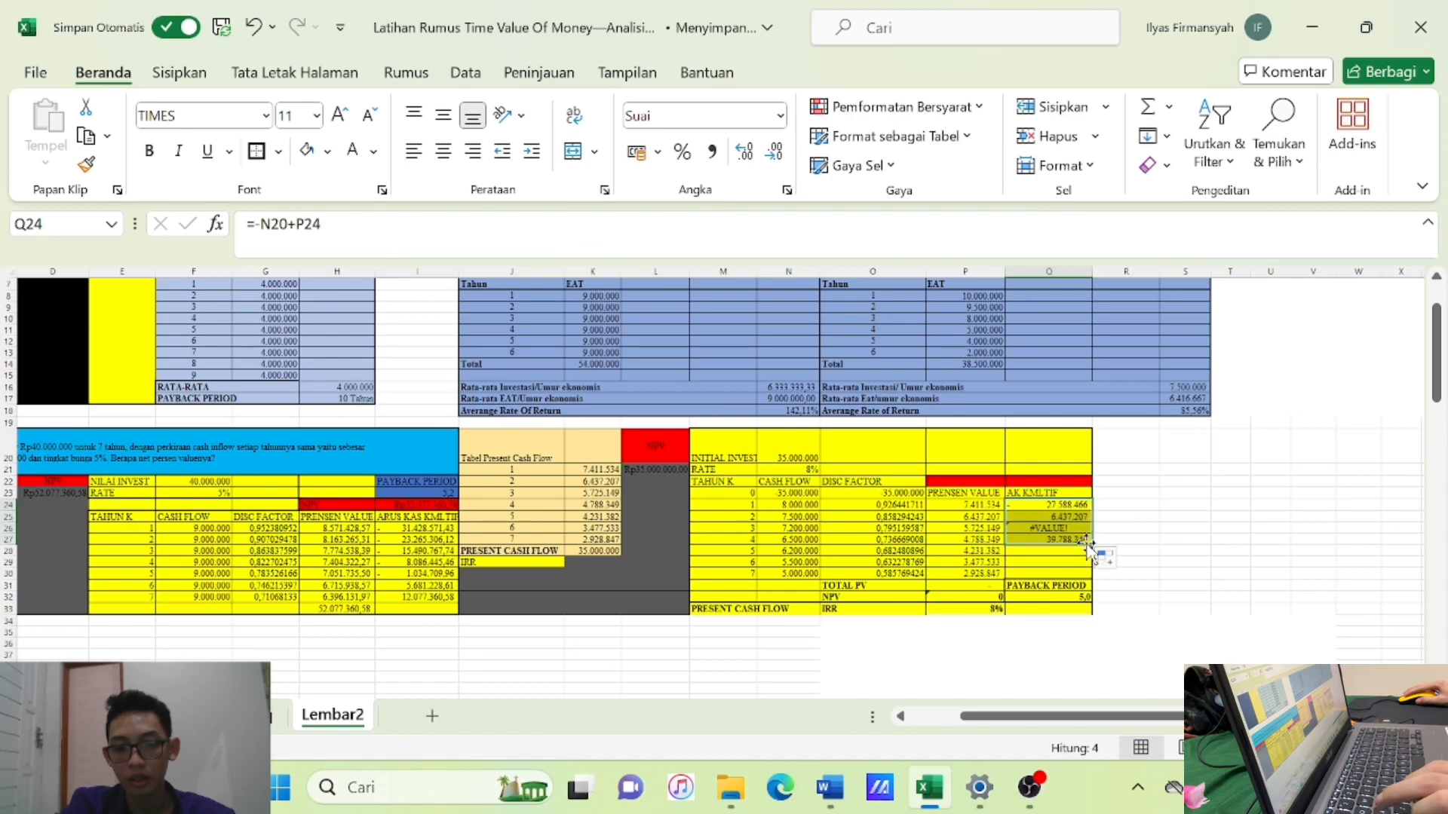
key("ctrl+z")
Make the initial investment reference absolute in Q24 so the formula reads =-$N$20+P24.
double_click(1071, 506)
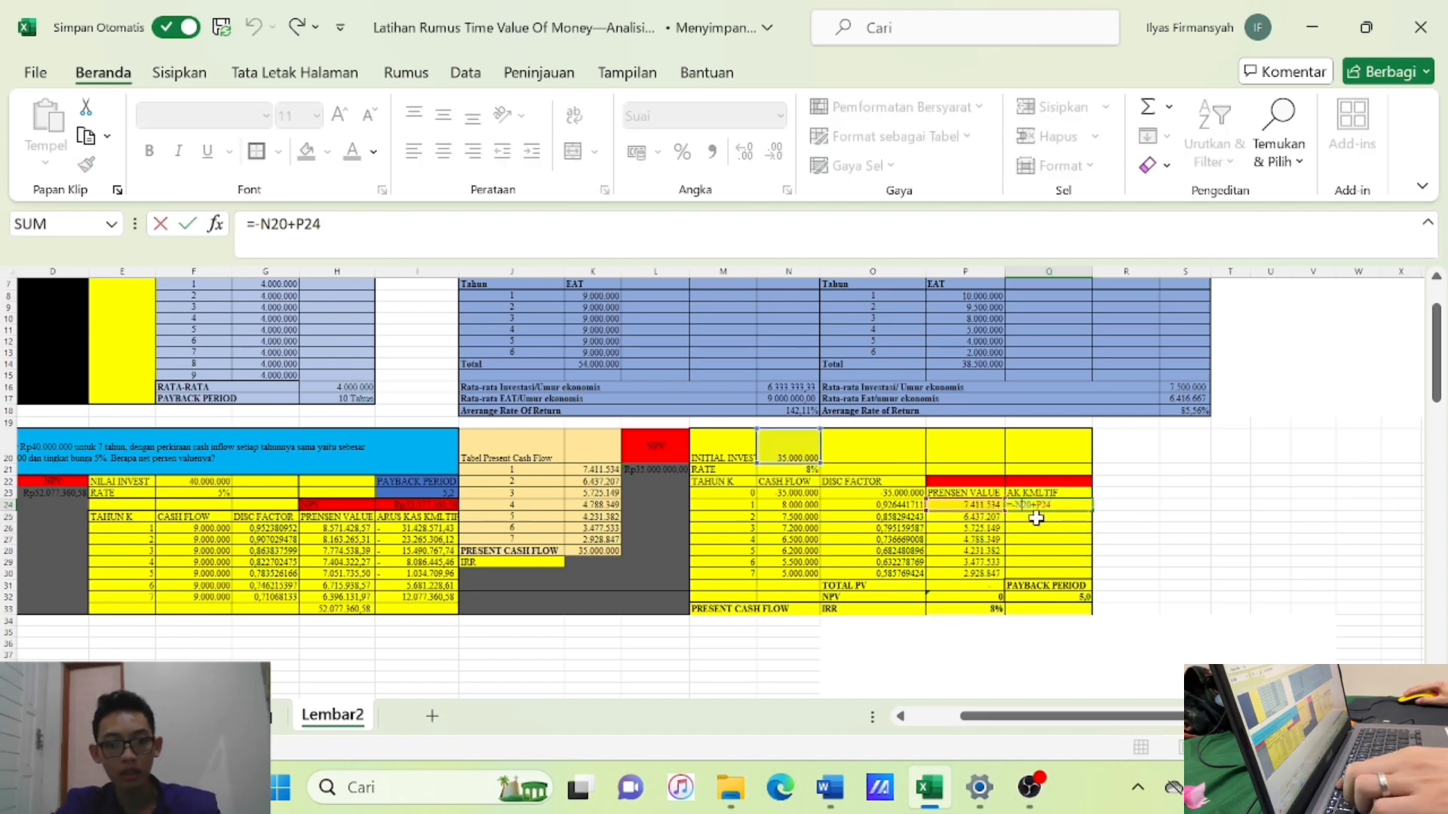
key("F4")
key("Return")
Try copying the absolute-reference formula from Q24 down to Q28, and undo the fill.
left_click(1071, 504)
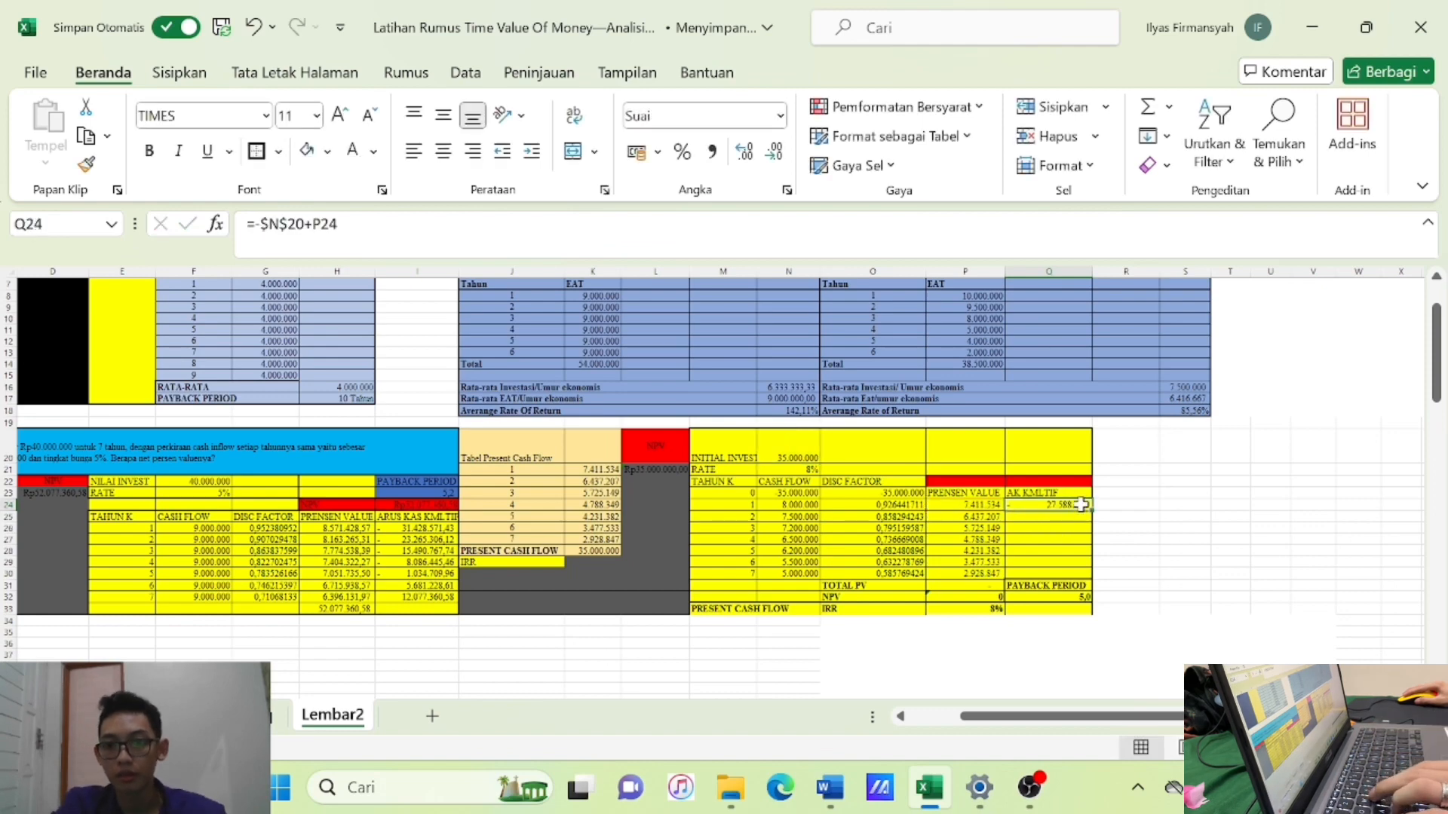
left_click_drag(1092, 513, 1086, 555)
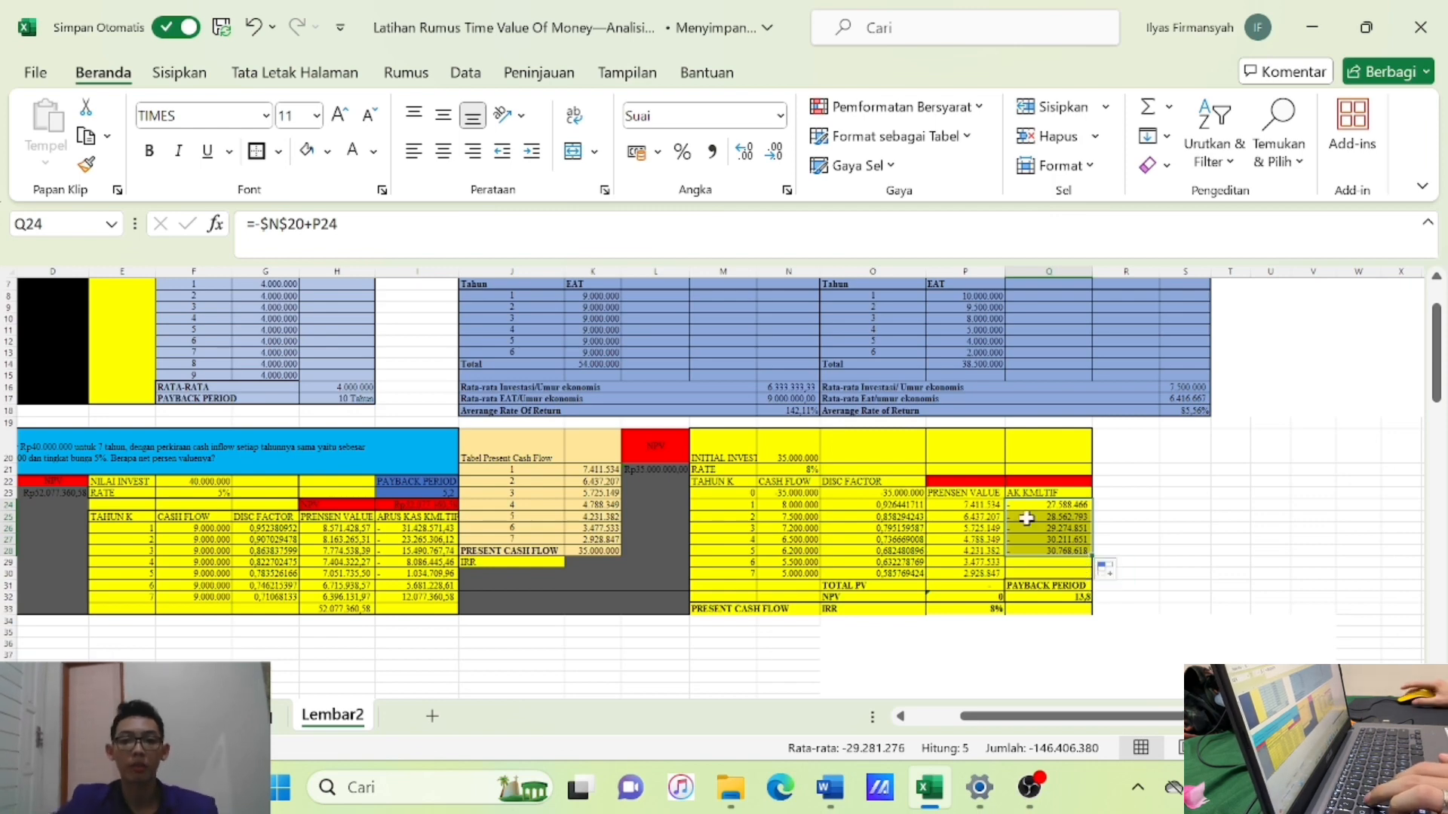
scroll(958, 526, "down", 1)
scroll(959, 525, "up", 1)
key("ctrl+z")
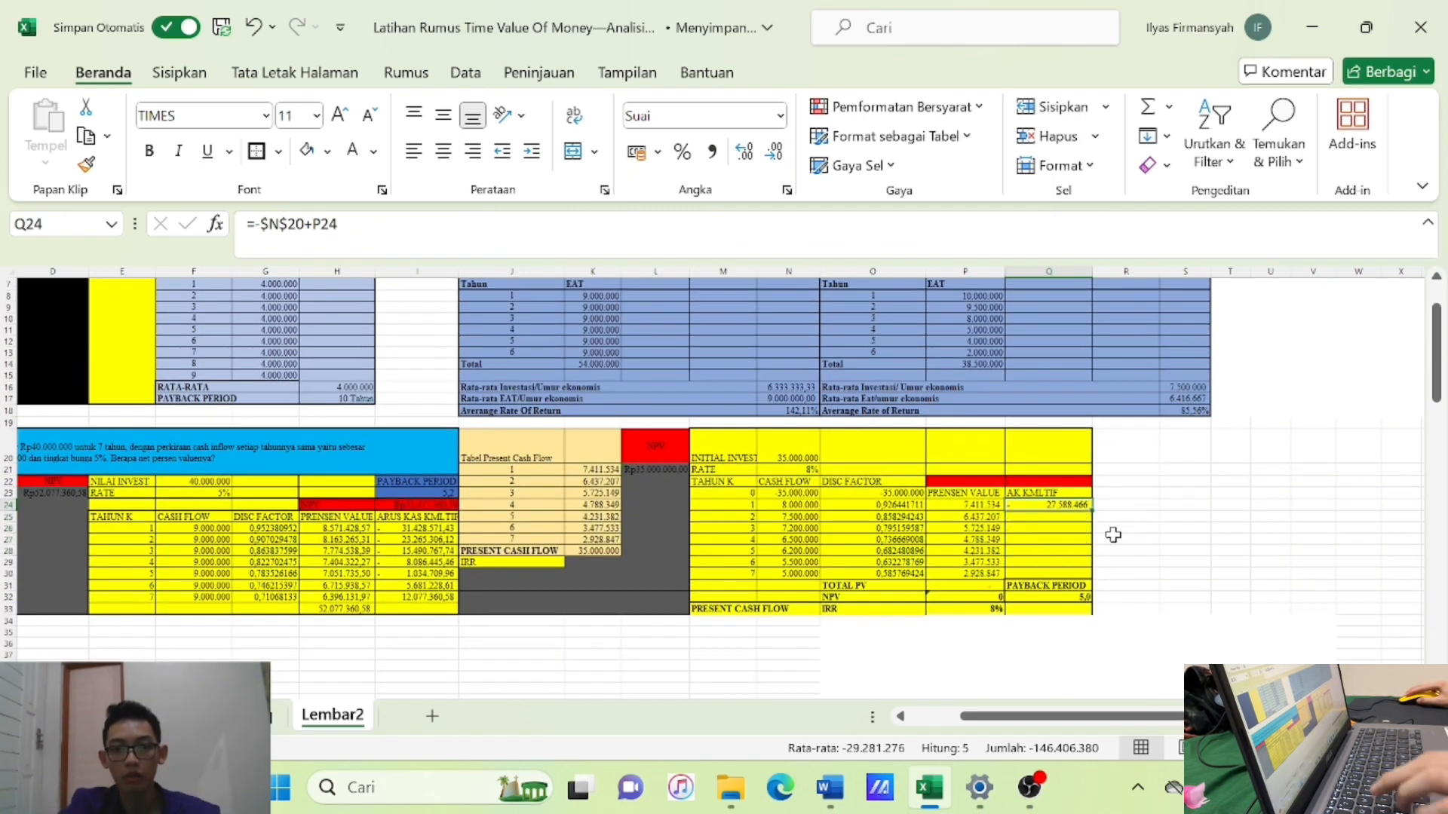
Enter the year-2 cumulative cash flow formula =Q24+P25 in Q25.
left_click(1072, 517)
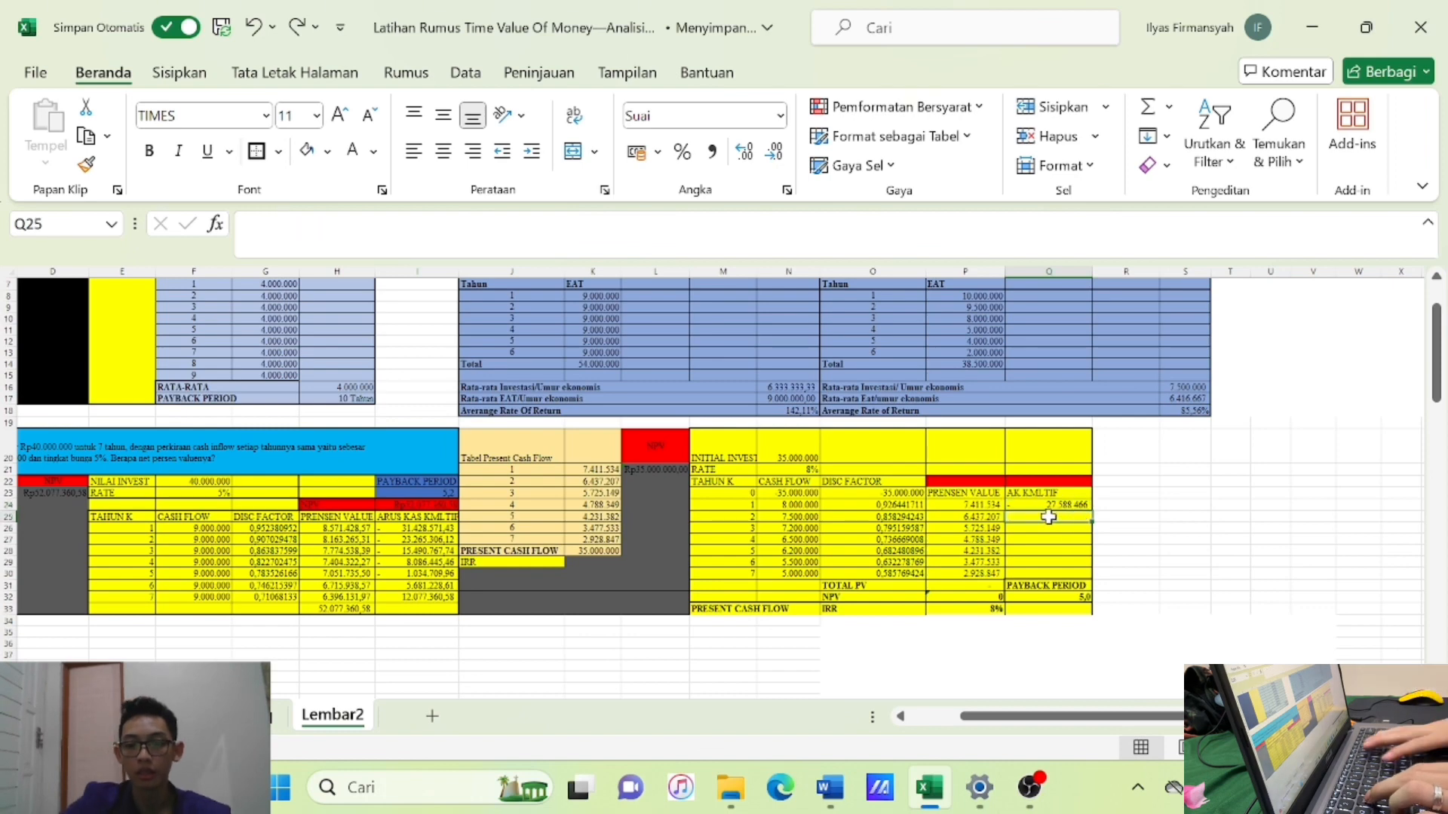
type("=")
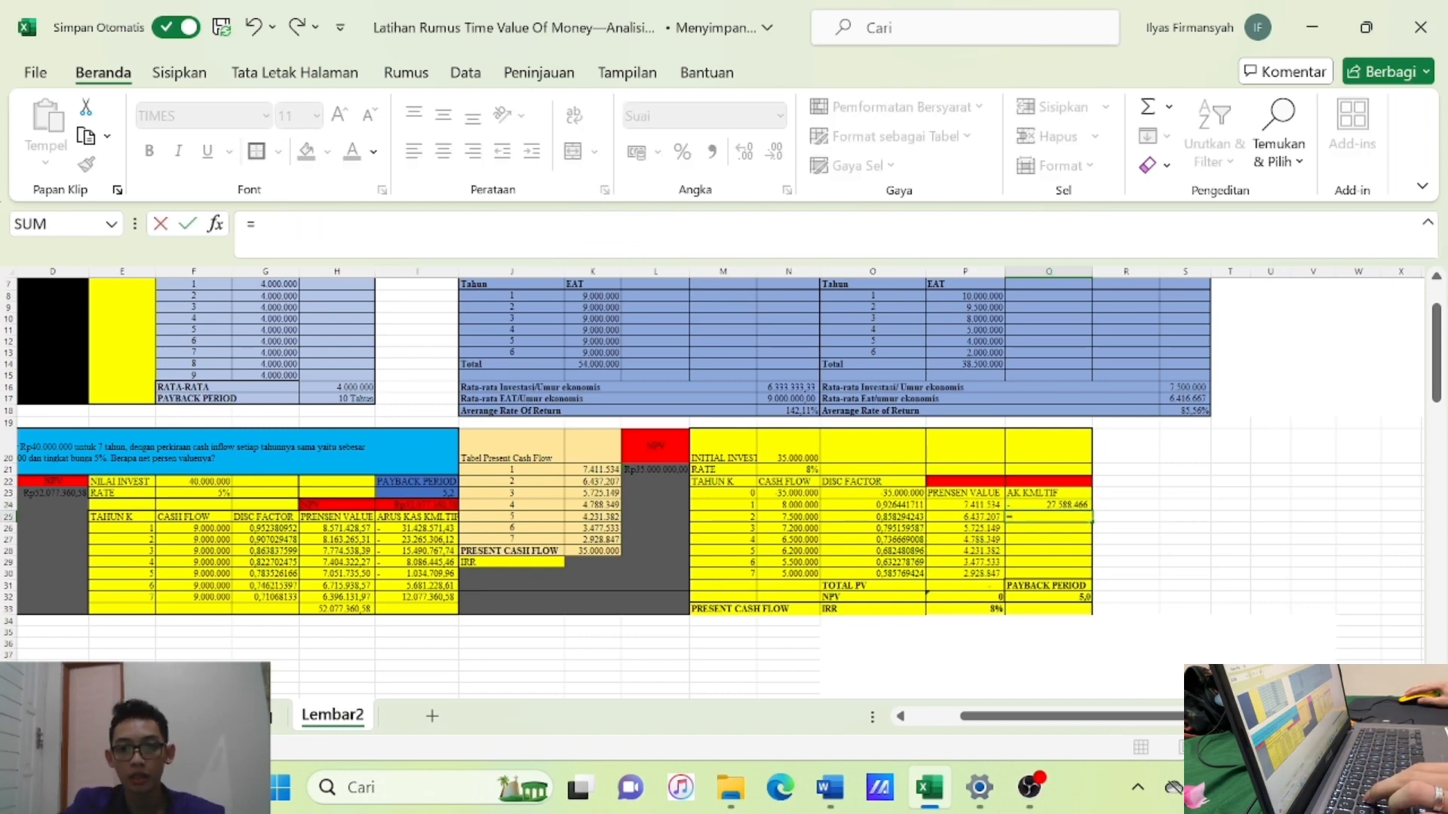
left_click(1047, 505)
type("+")
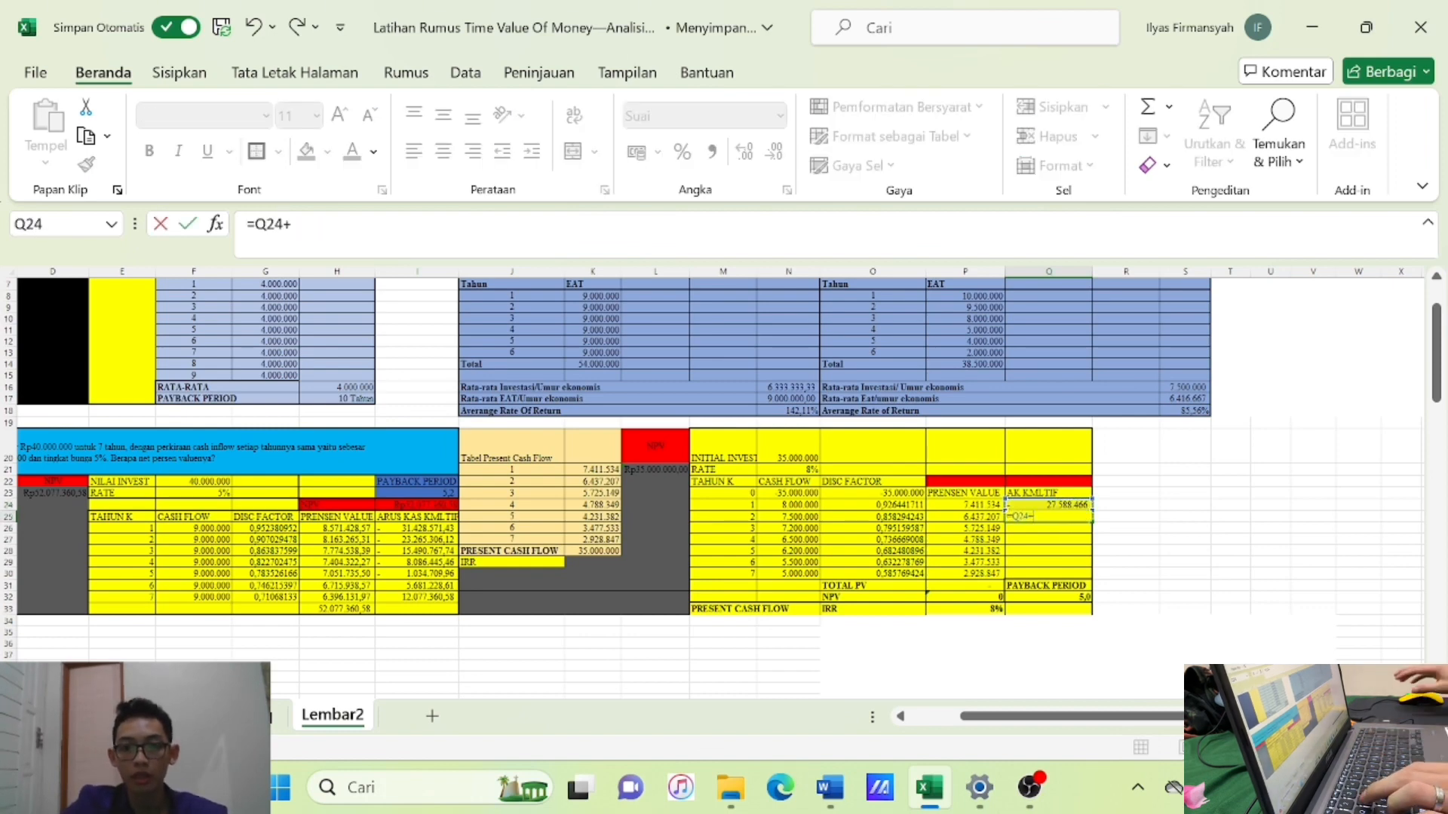
left_click(988, 517)
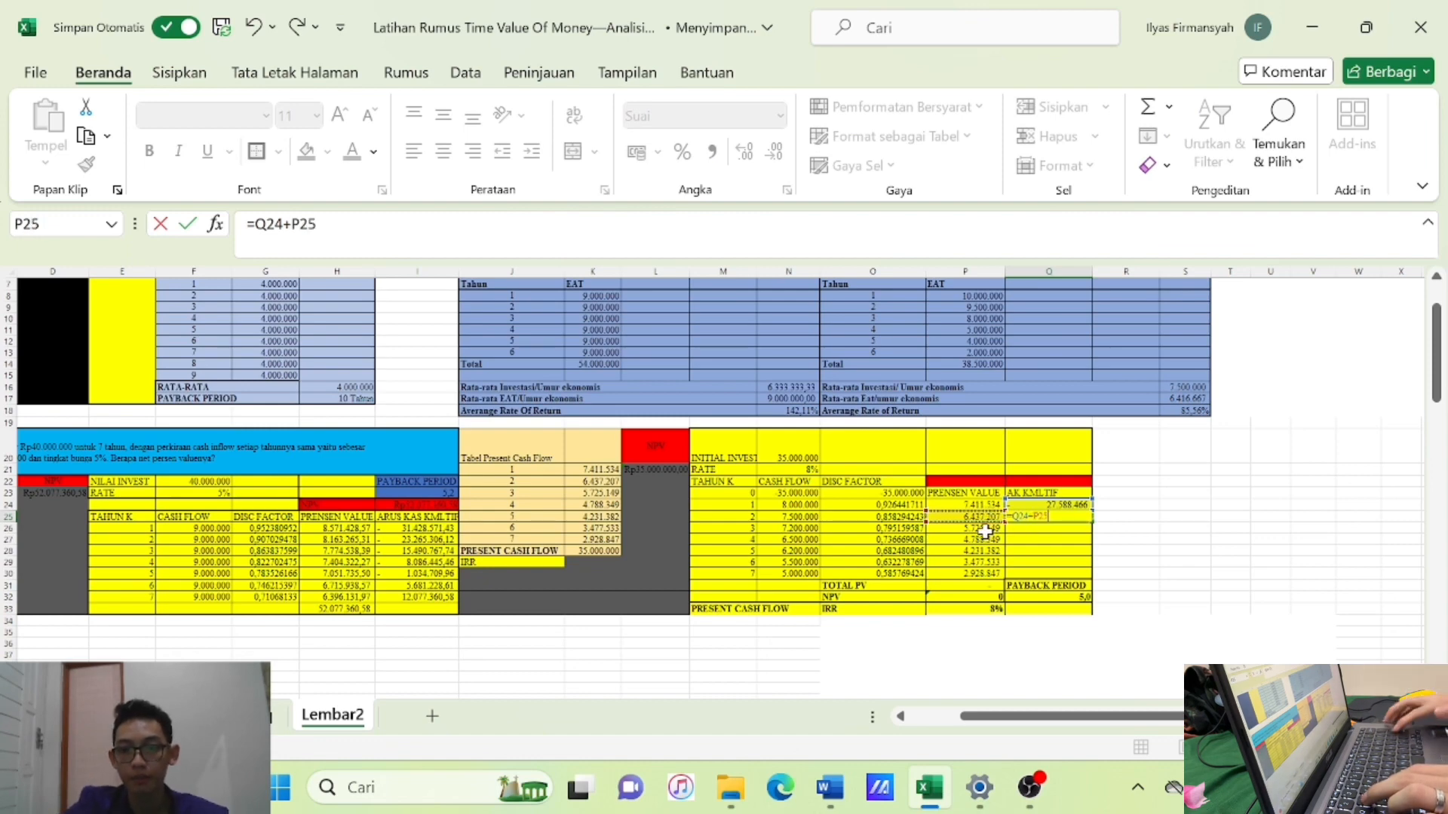
key("Return")
Copy the cumulative cash flow formula from Q25 down through Q30.
left_click(1059, 516)
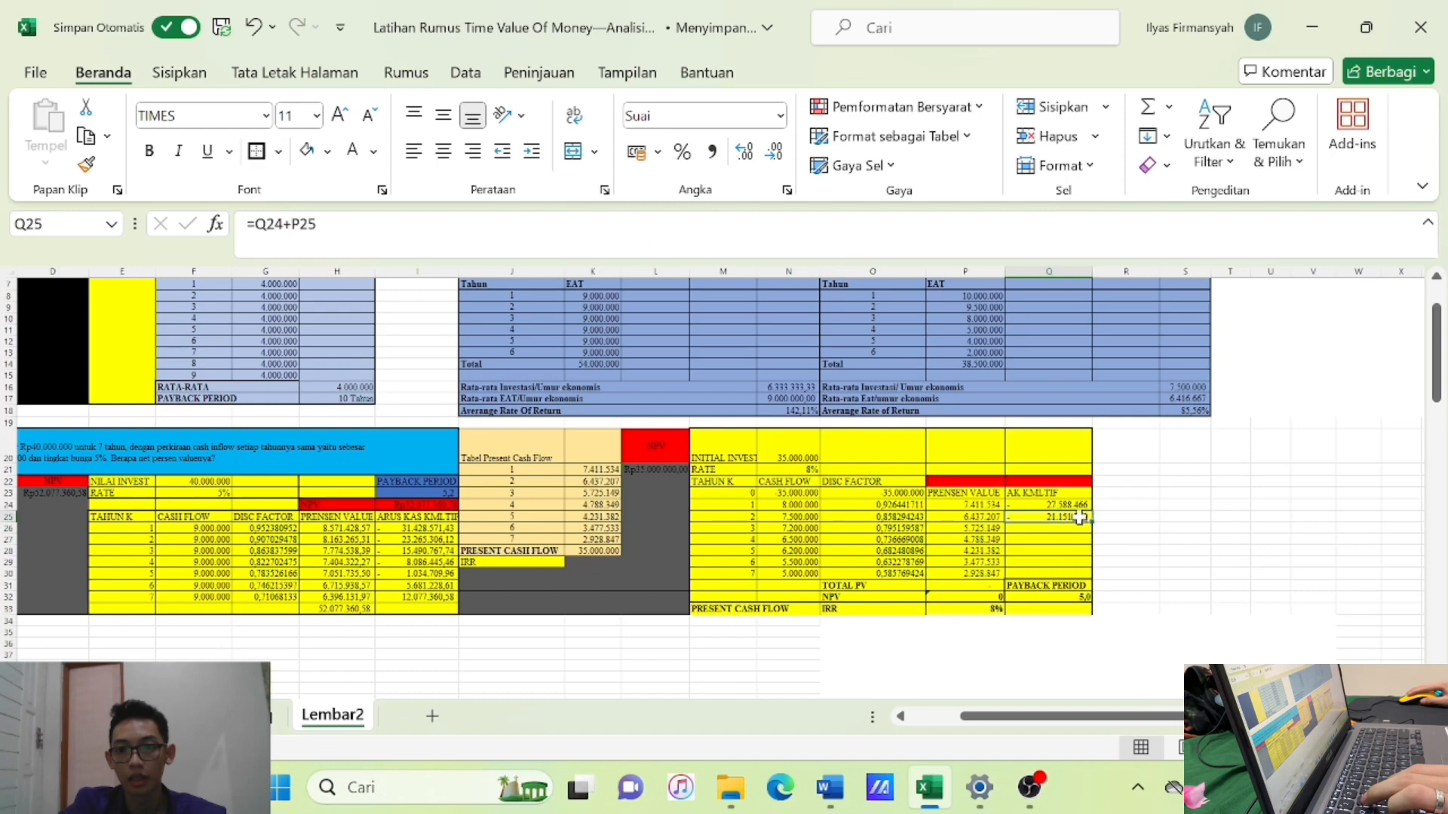
left_click_drag(1092, 526, 1088, 571)
left_click(1184, 574)
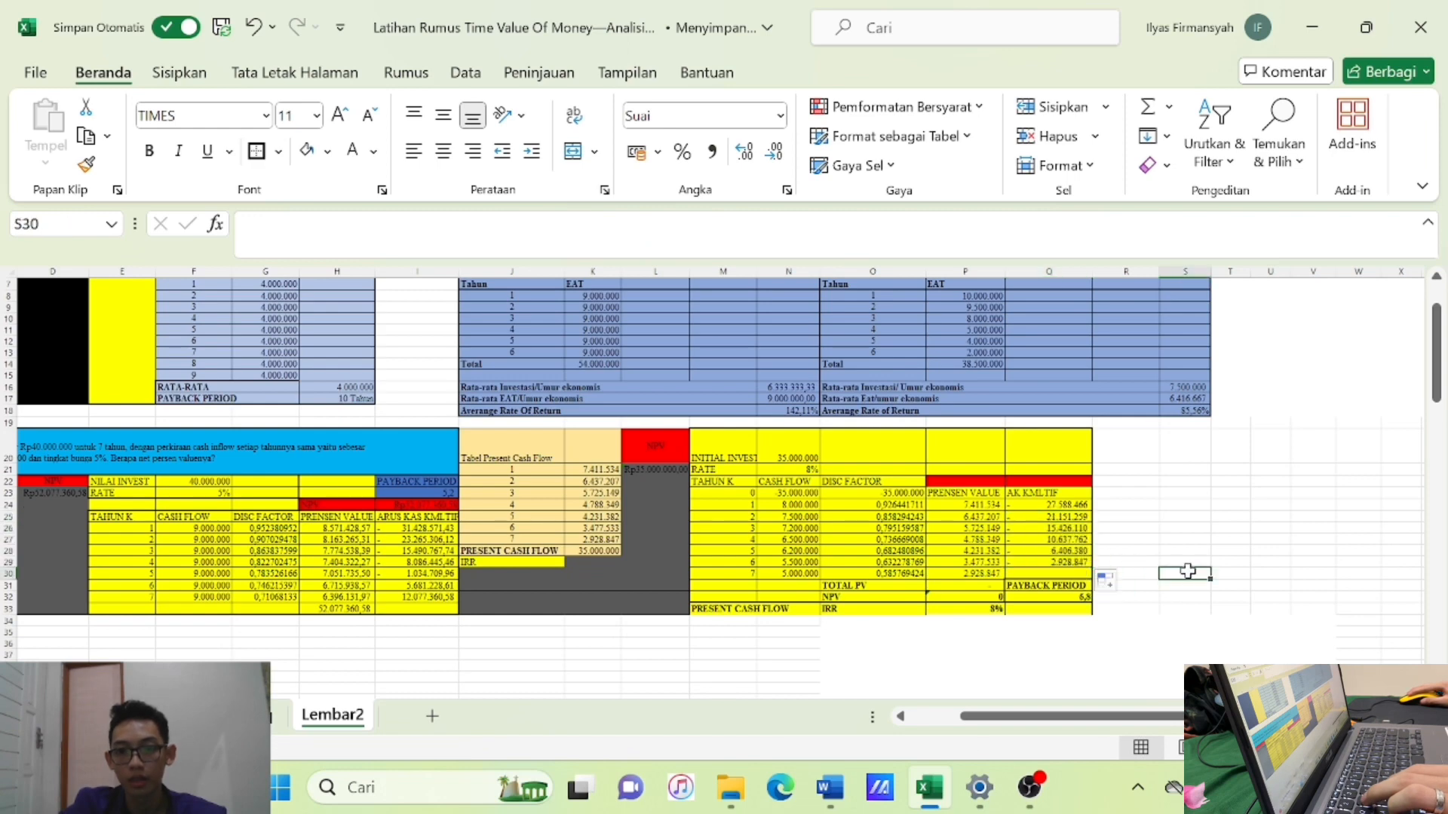
left_click(1080, 565)
left_click_drag(1090, 568, 1090, 582)
left_click(1184, 586)
Enter the total present value formula =SUM(P24:P30)-N20 in P31.
scroll(1070, 592, "down", 1)
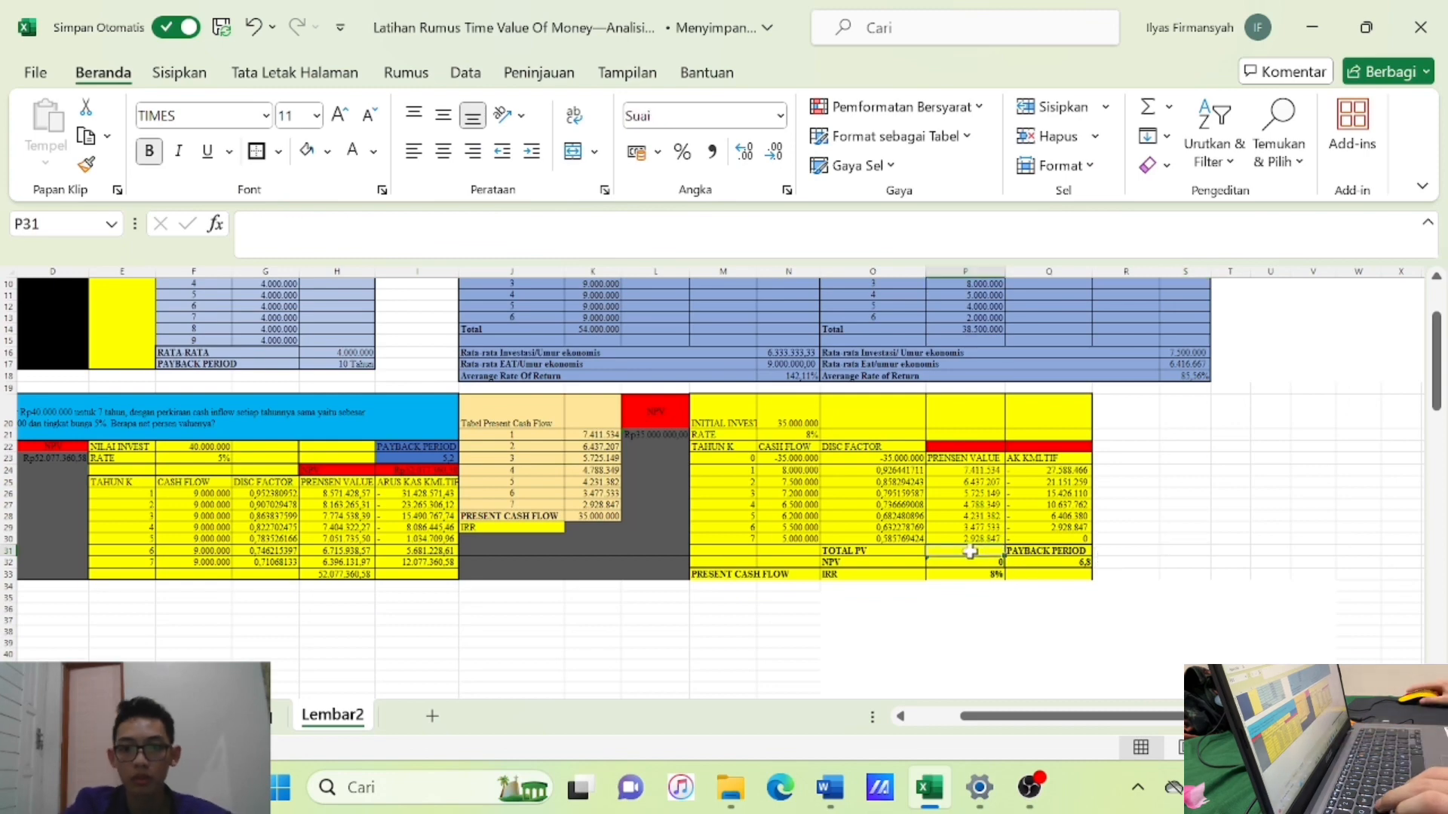
left_click(1225, 562)
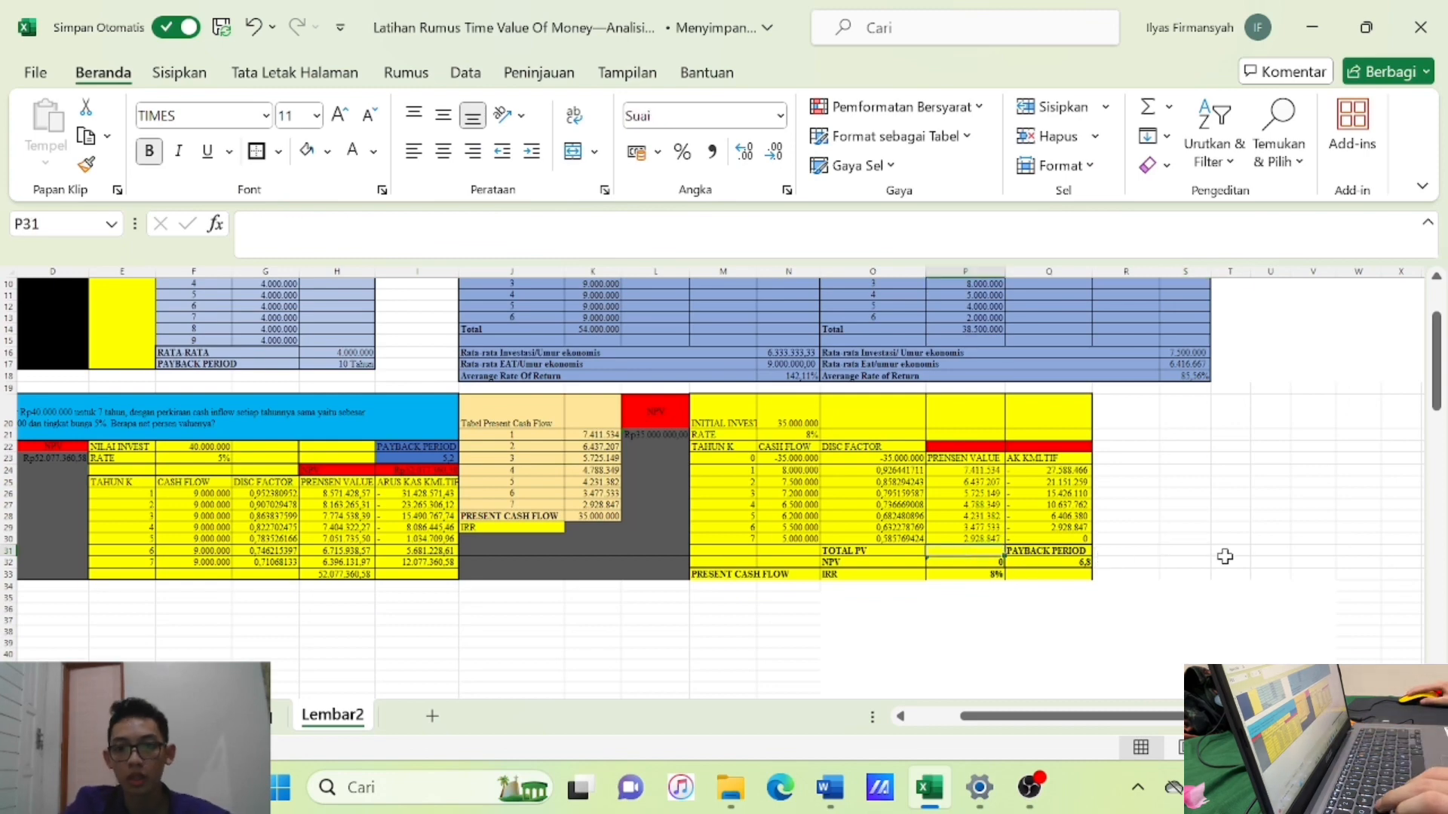
left_click(966, 555)
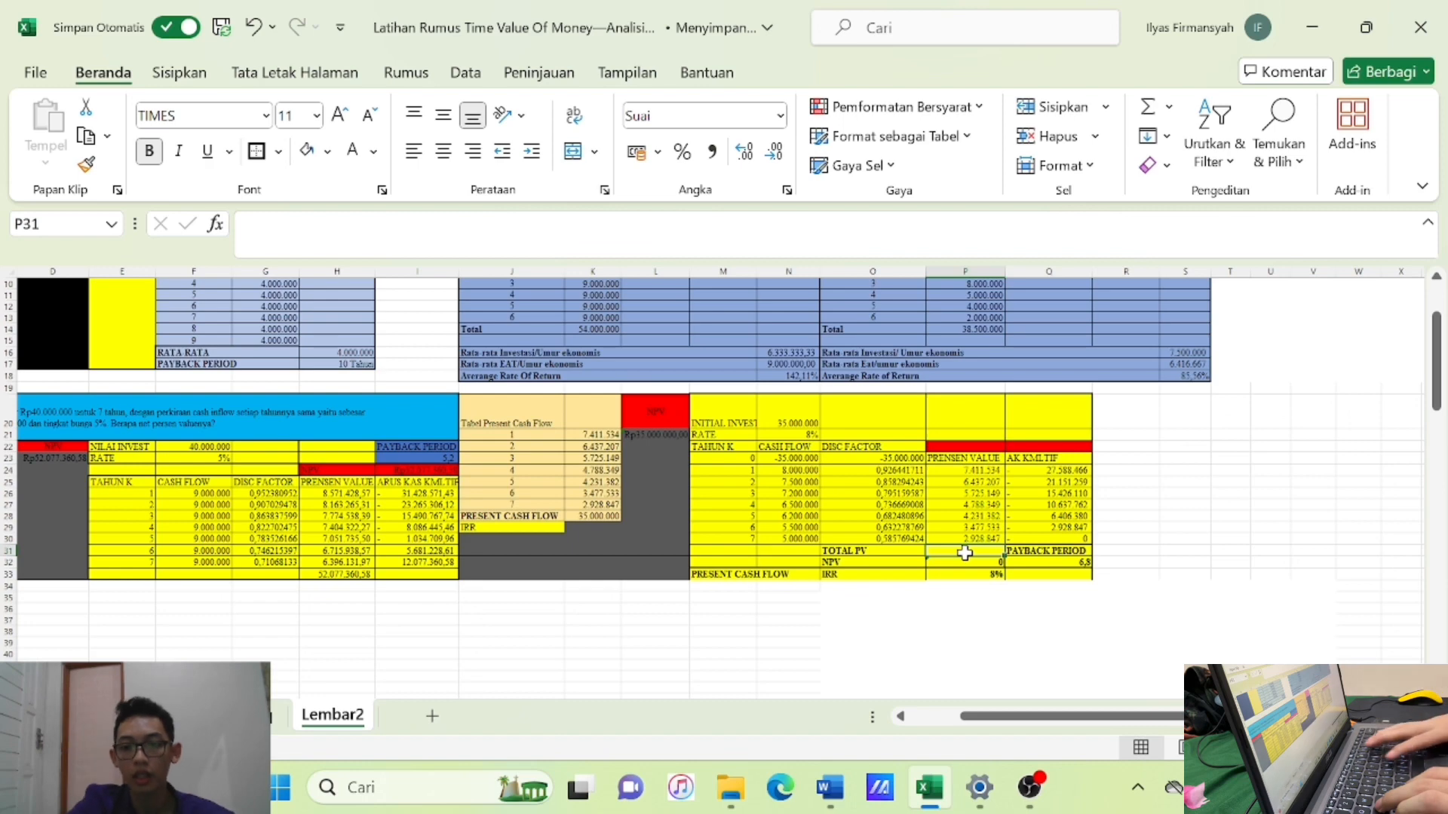
type("=")
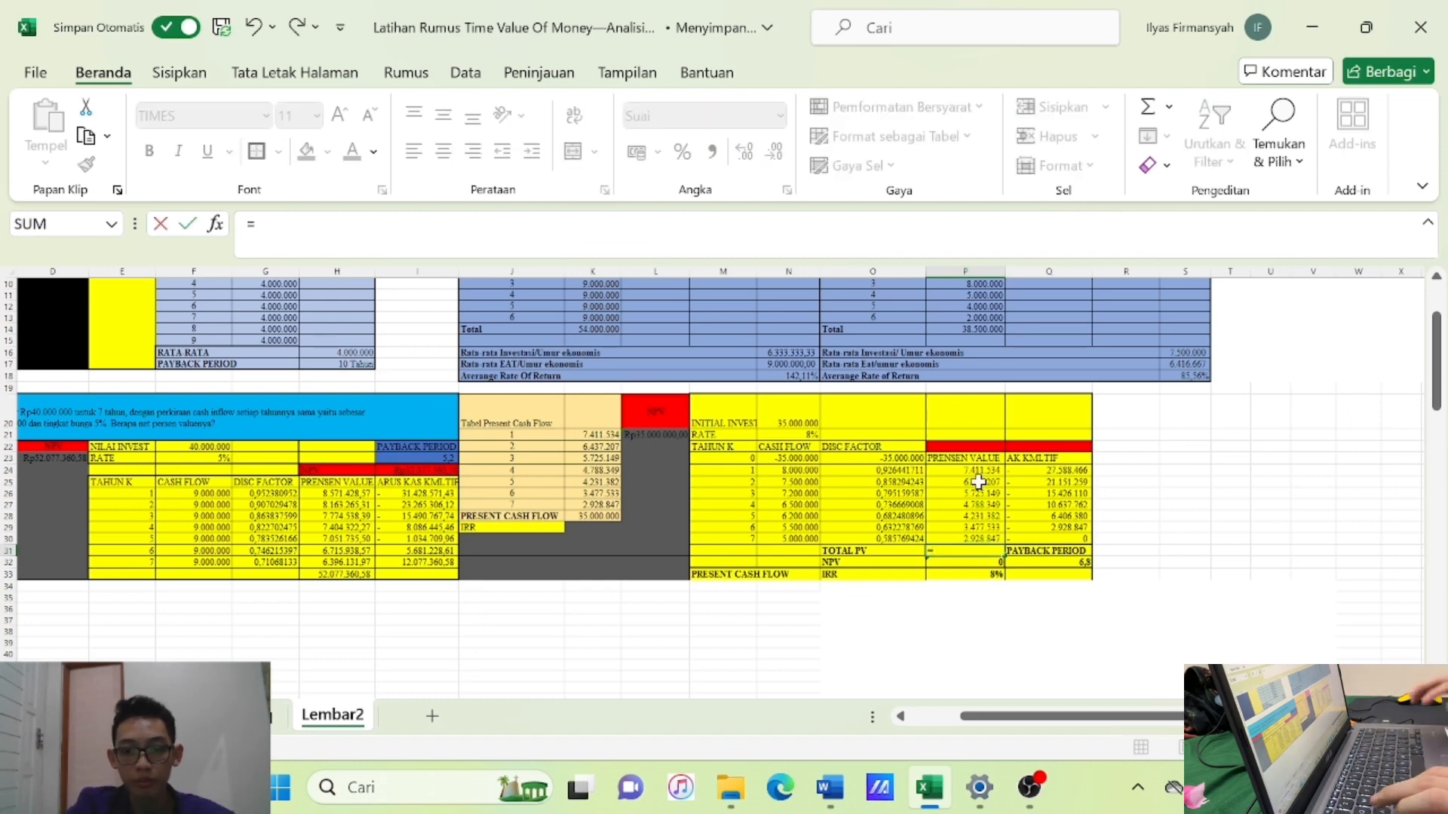
type("Sum(")
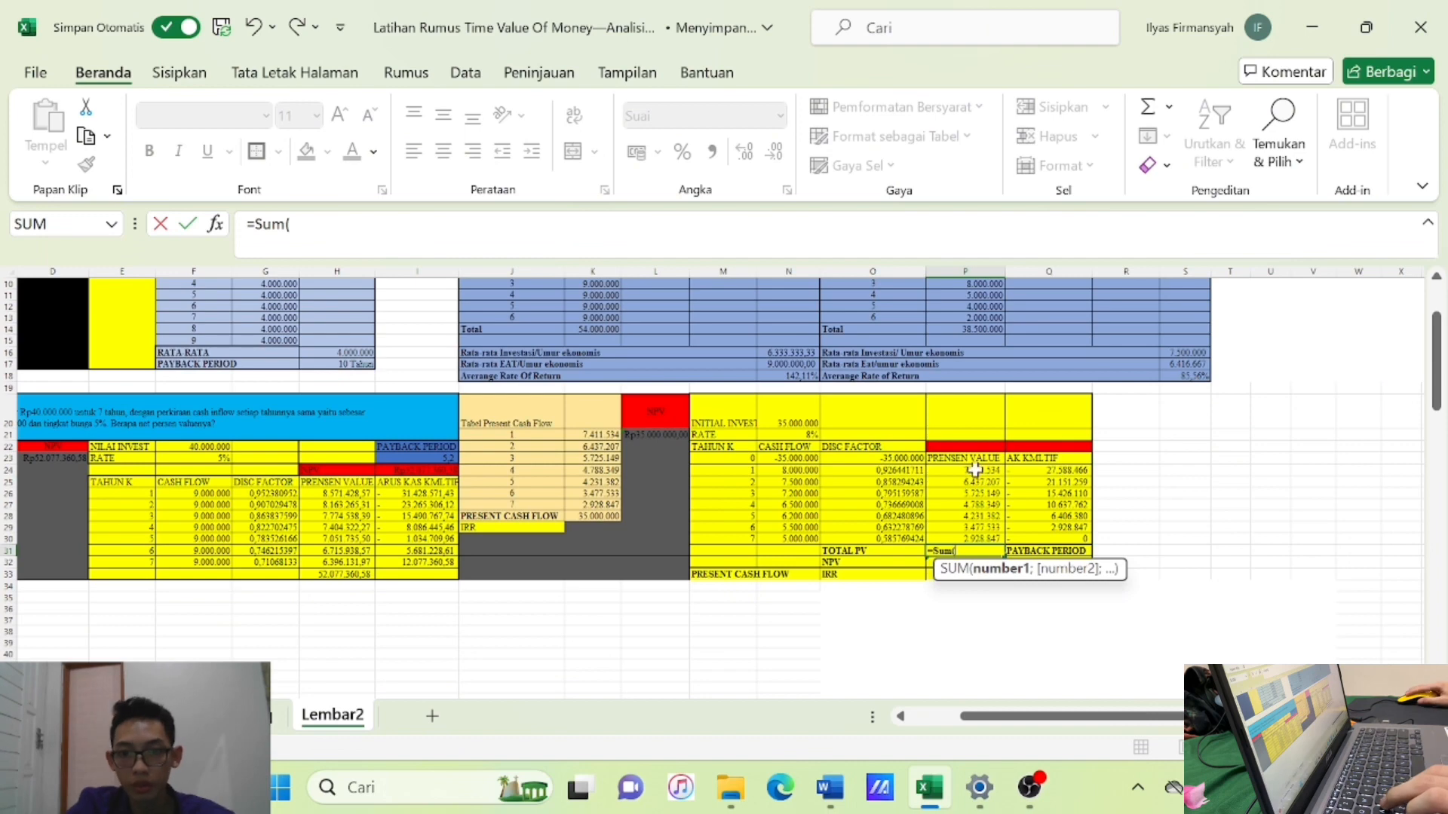
left_click_drag(973, 469, 990, 539)
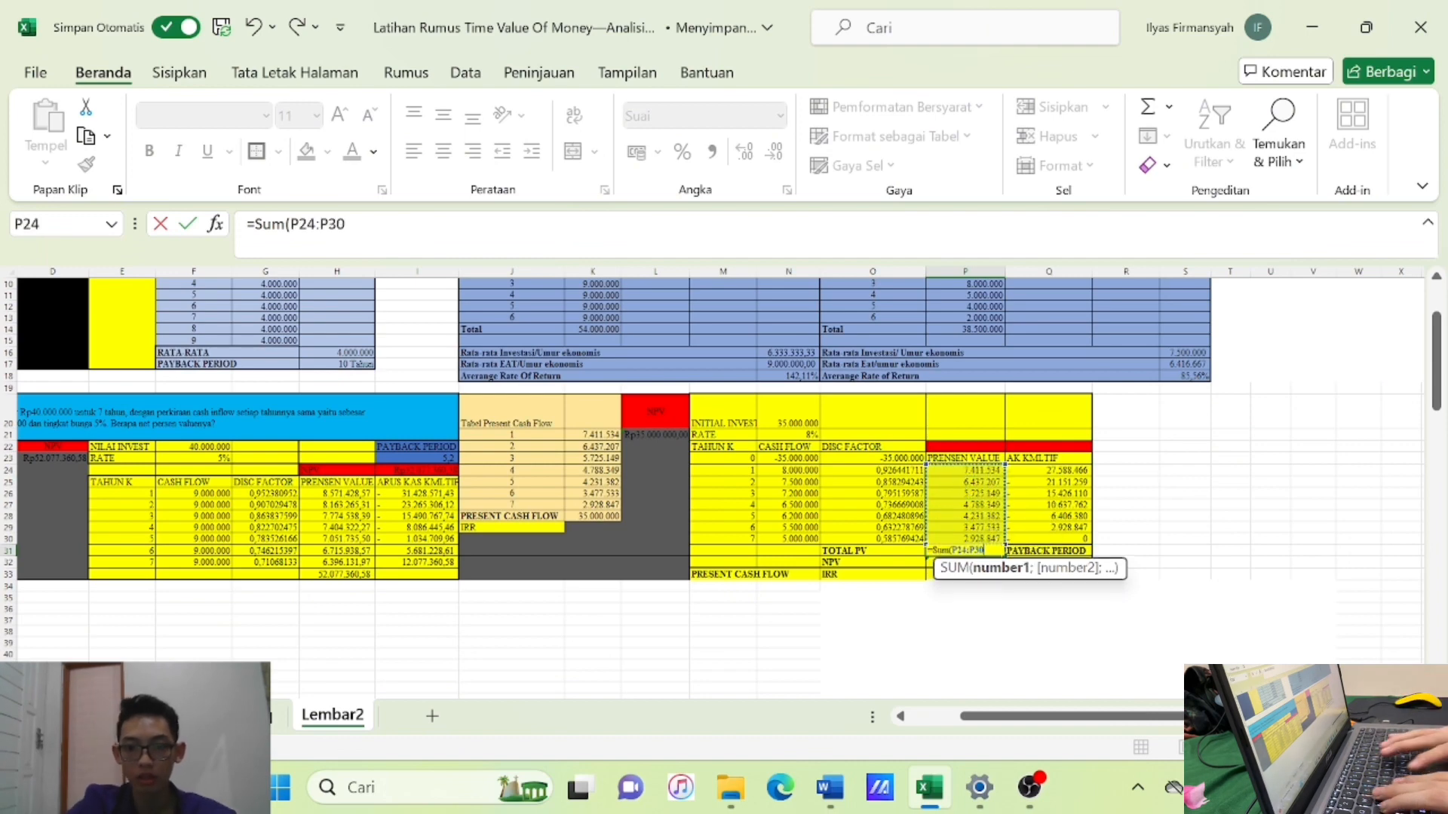
type(")")
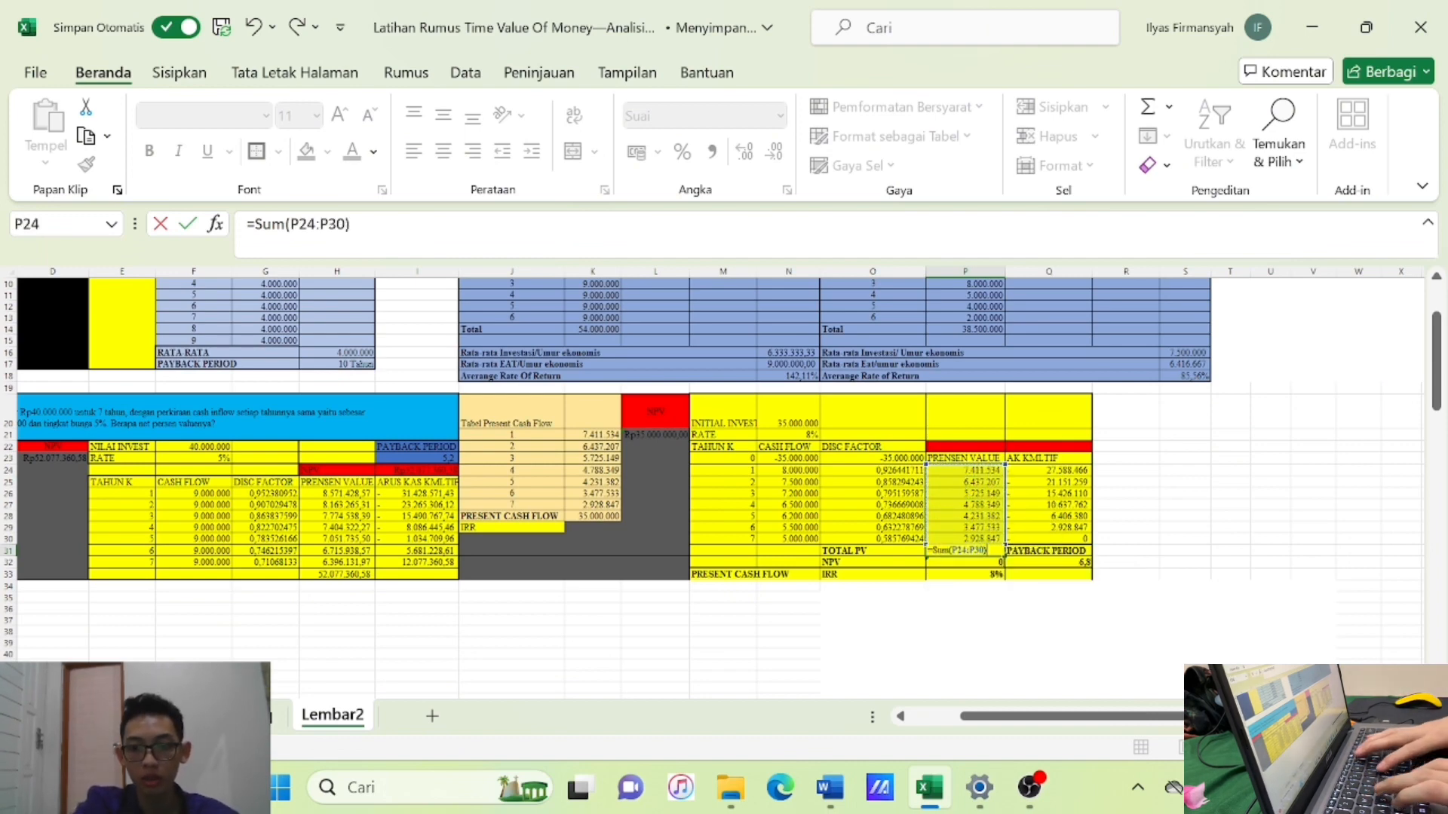
type("-")
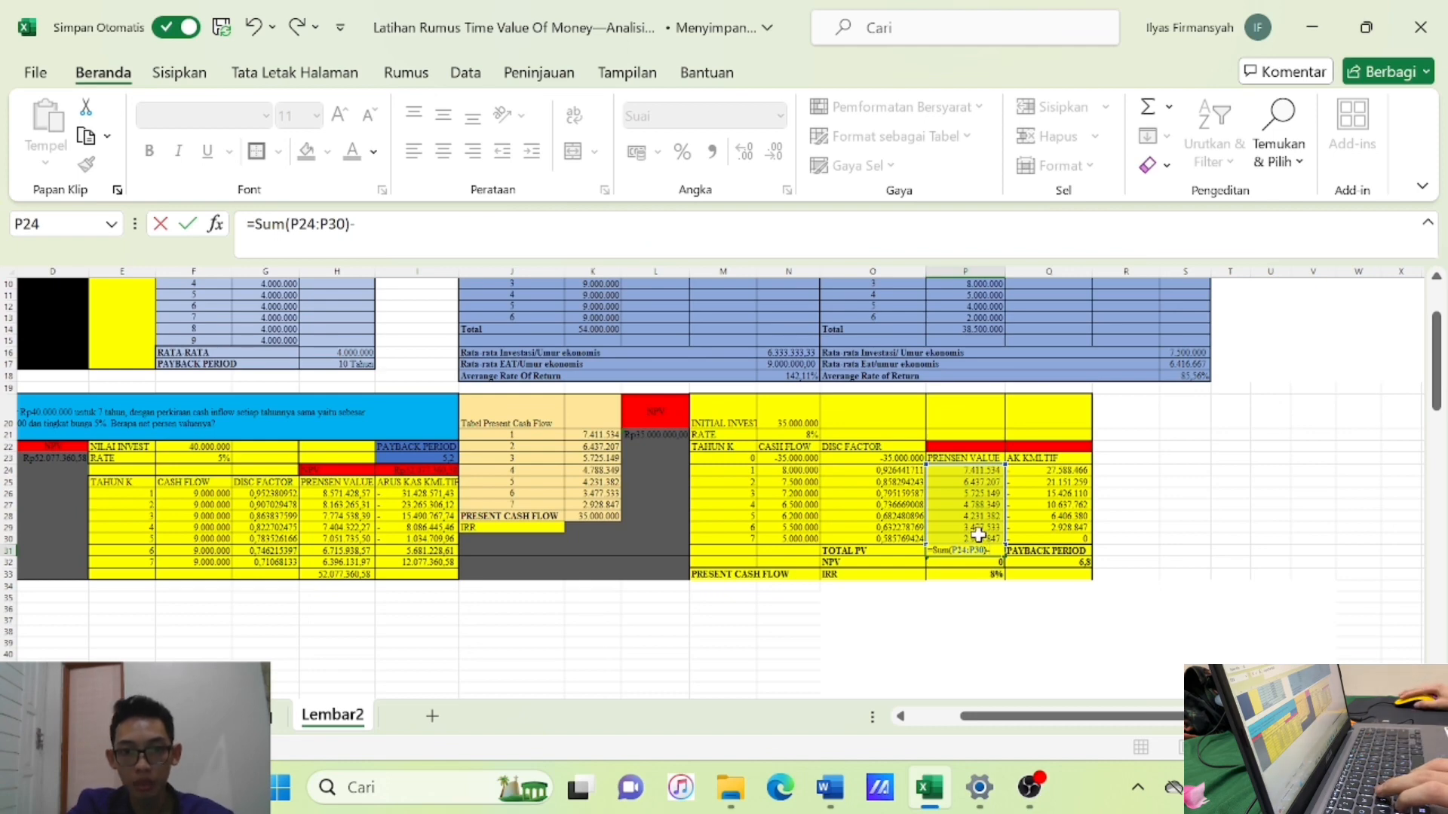
left_click(795, 416)
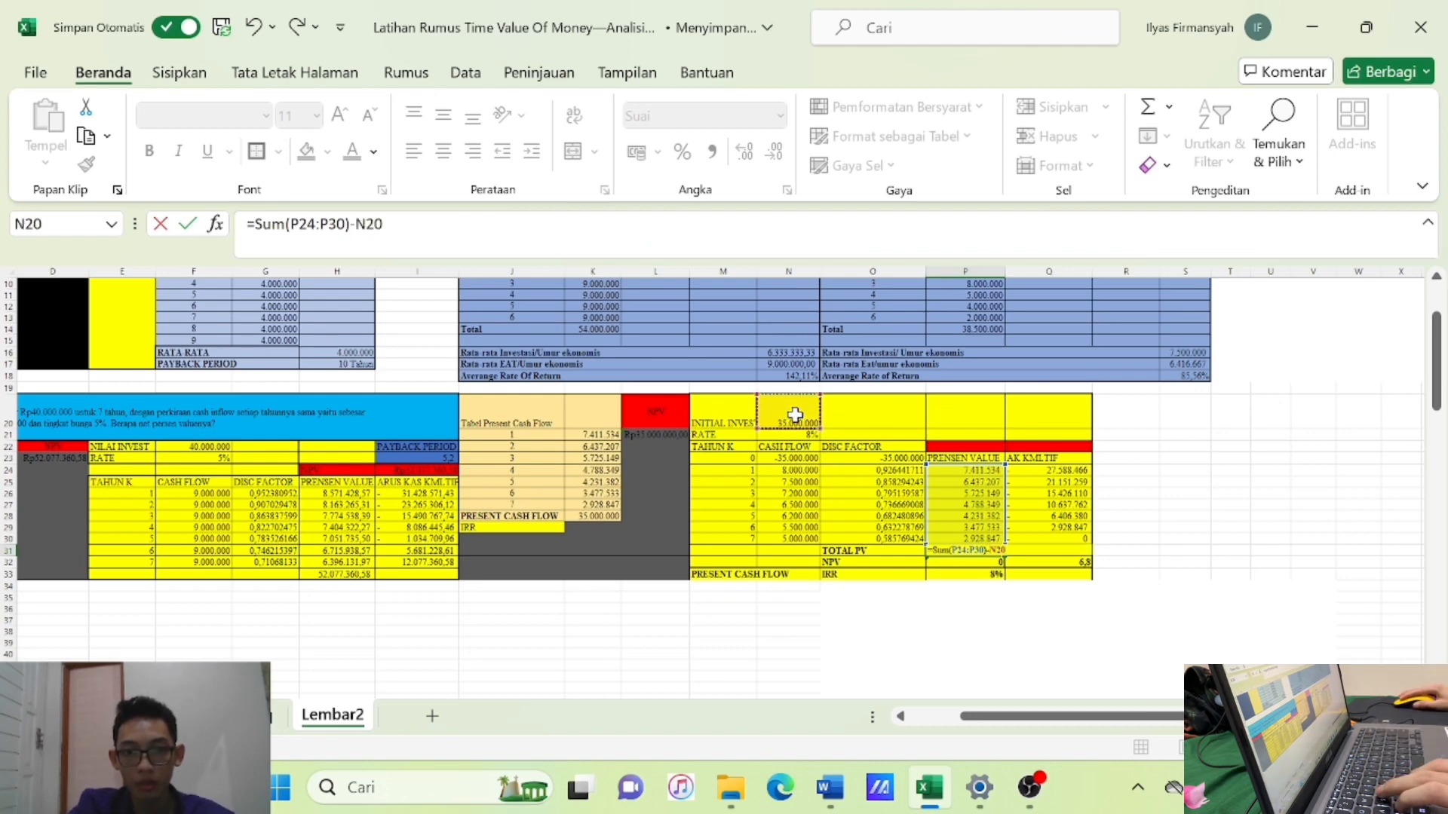
key("Return")
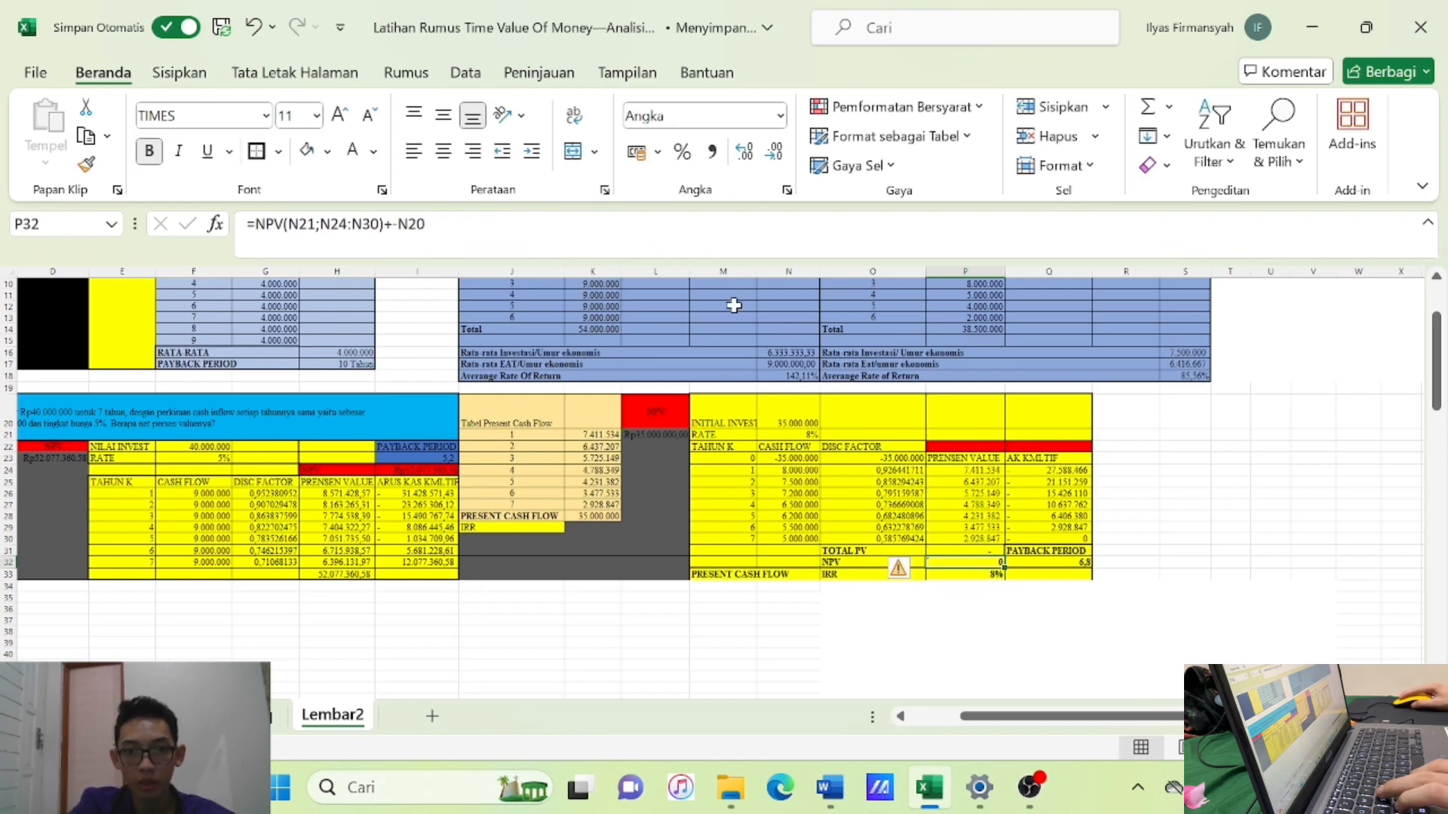
Fit column M's width to its contents and replace the rate formula in N21 with 5%.
double_click(756, 269)
left_click(1038, 540)
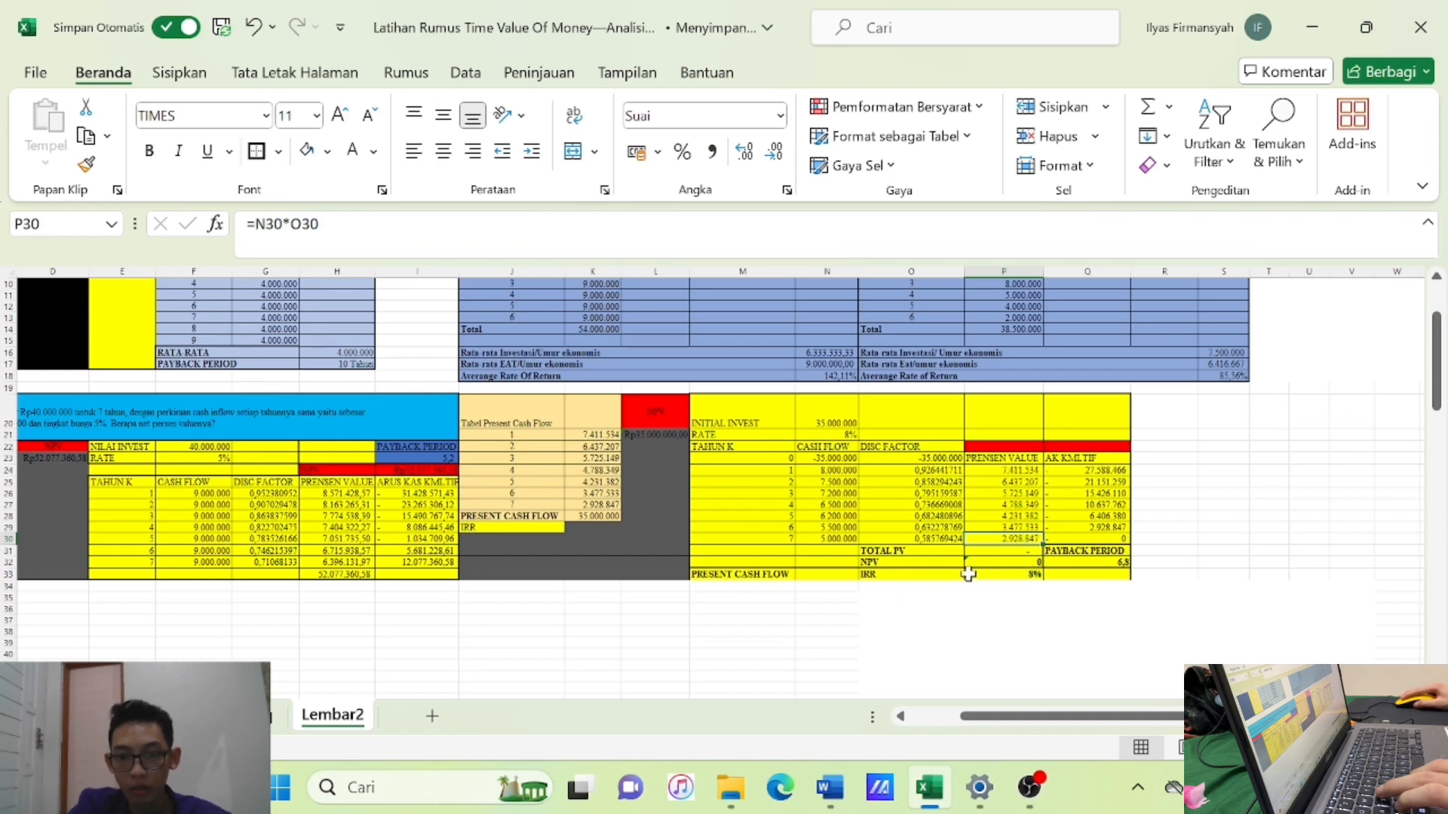
double_click(830, 435)
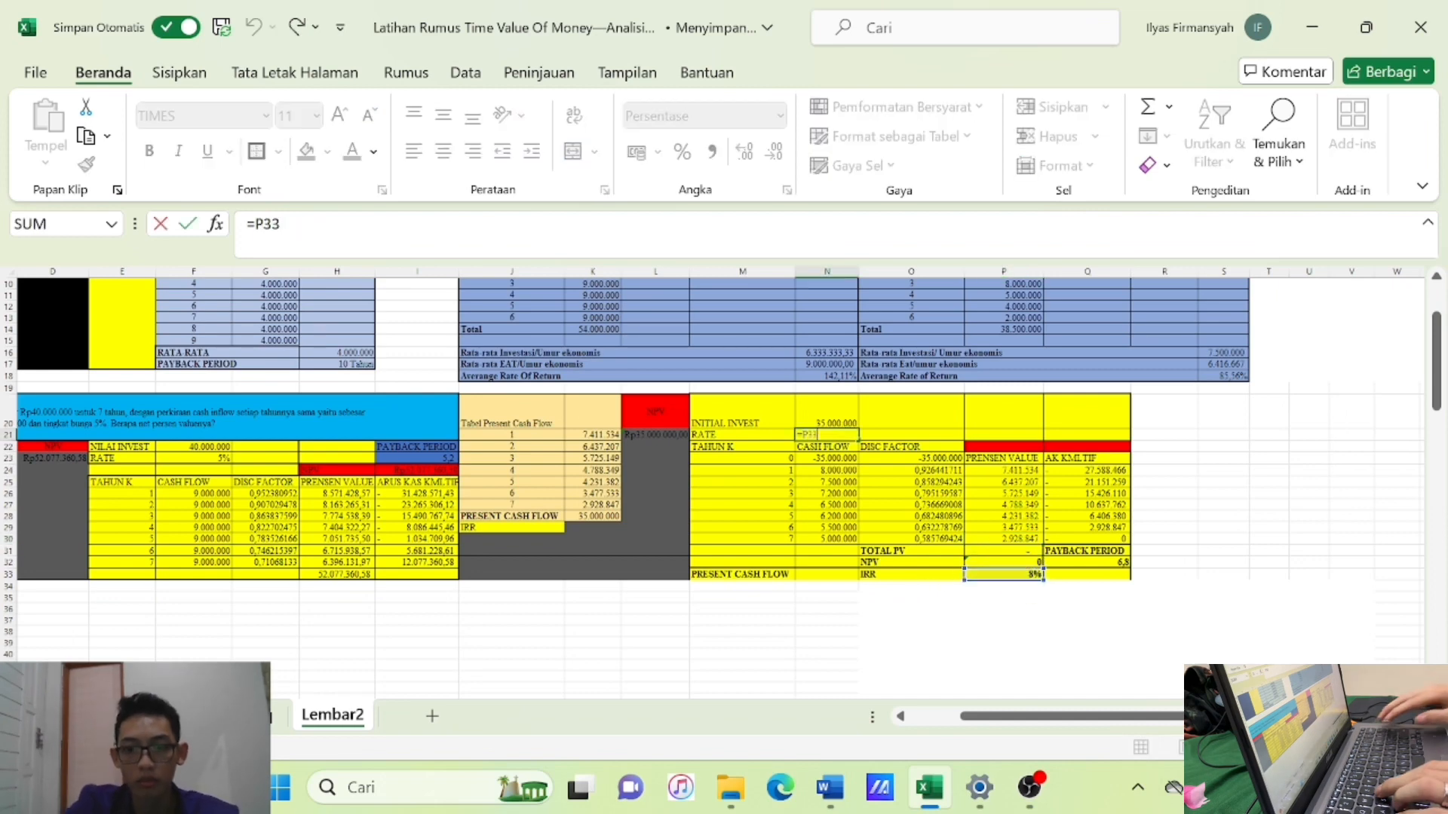
key("BackSpace")
key("BackSpace")
key("BackSpace")
key("BackSpace")
type("5")
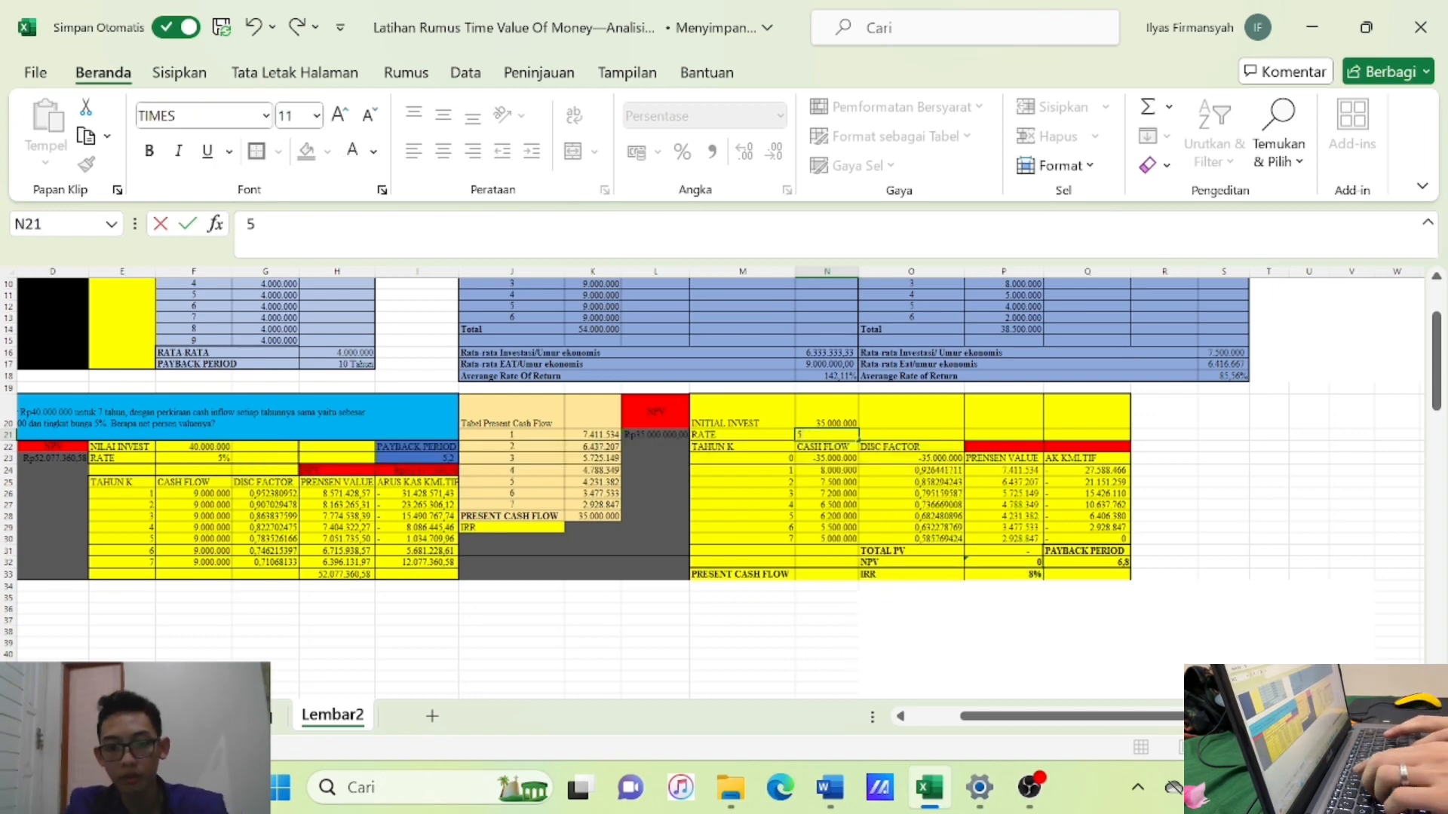
type("%")
key("Return")
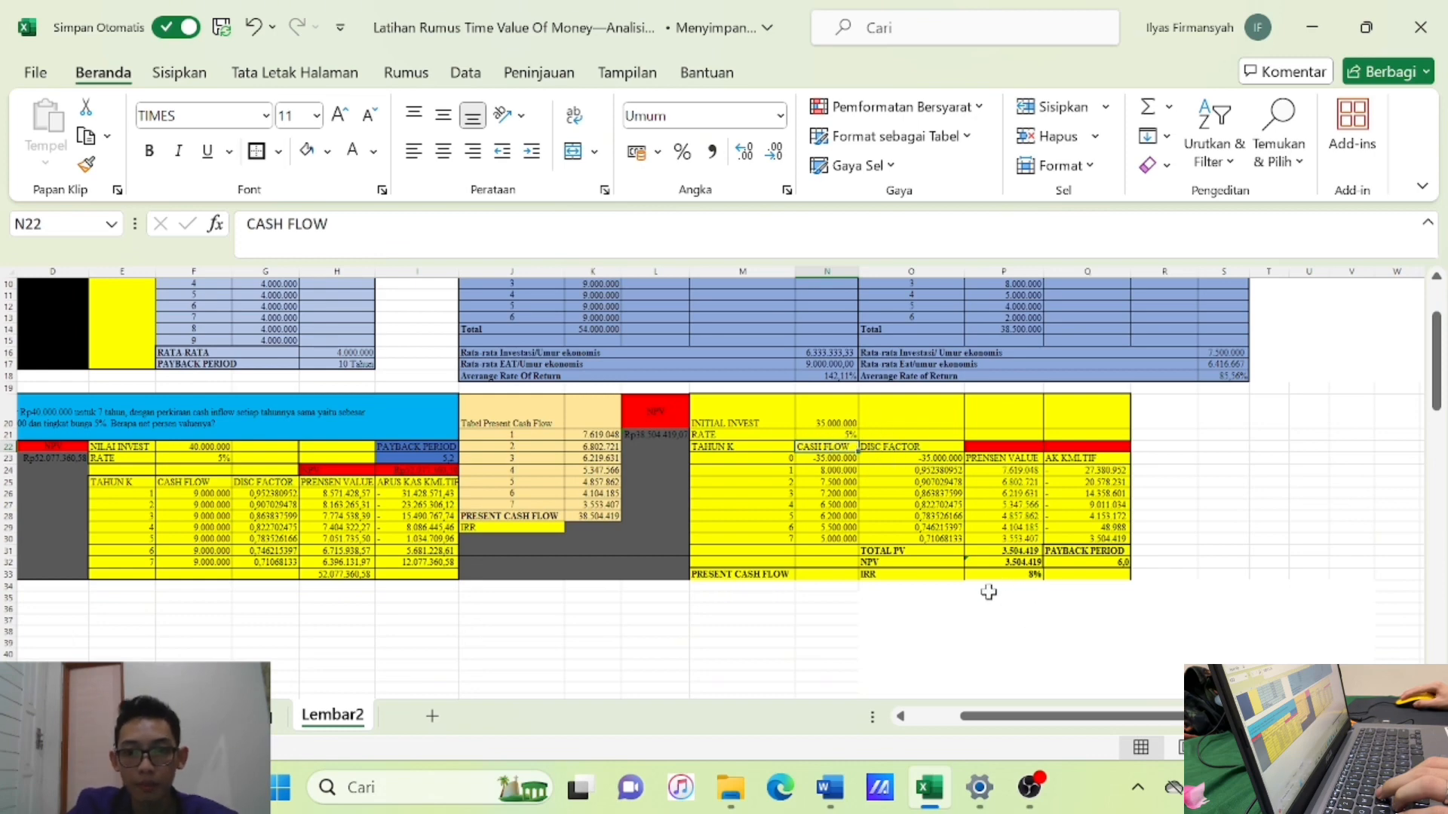
Clear the NPV cell P32 and re-enter its formula as =NPV(N21;N24:N30)+-N20.
left_click(1034, 564)
key("Delete")
left_click(1377, 603)
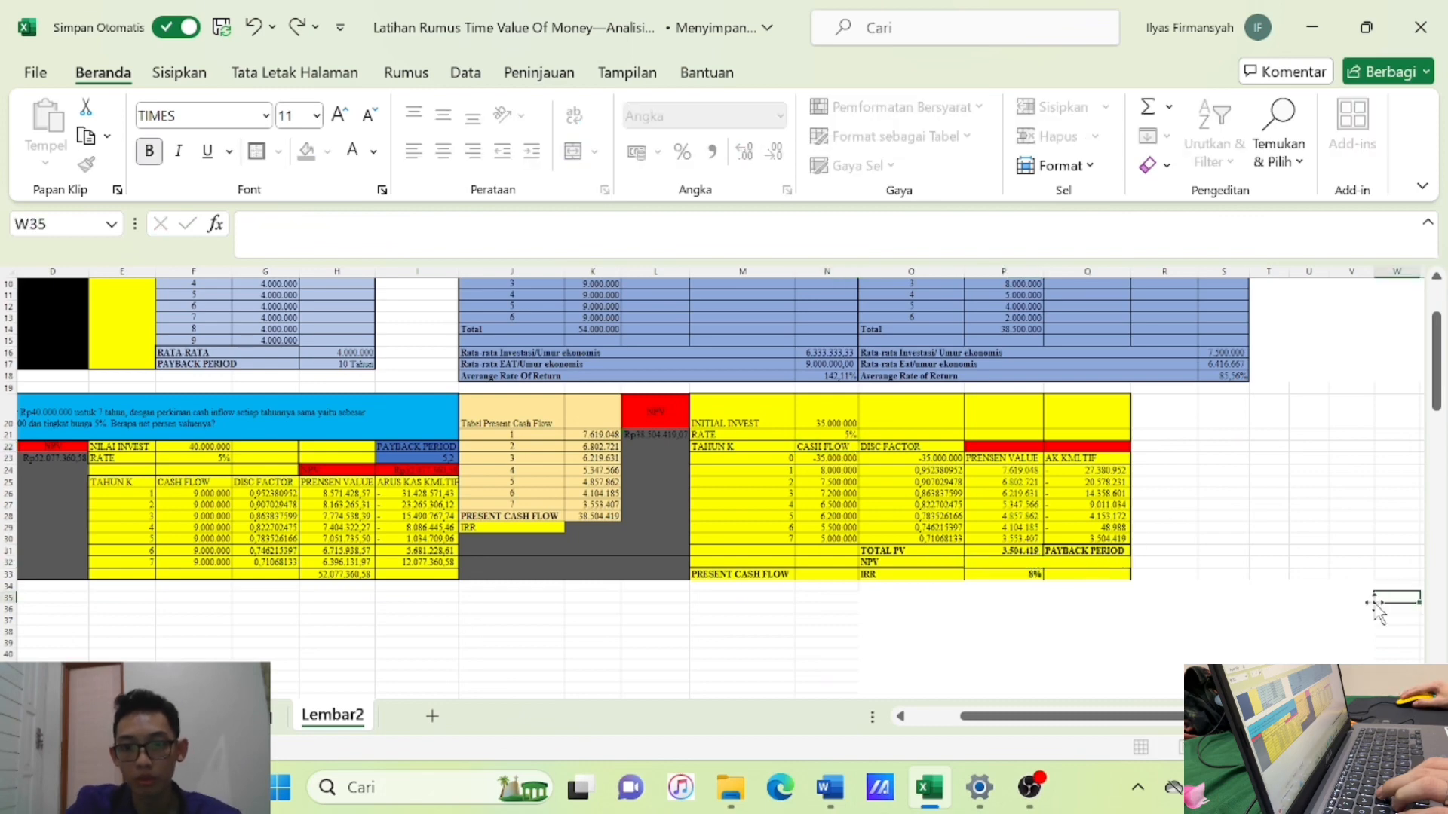
left_click(1026, 564)
type("=")
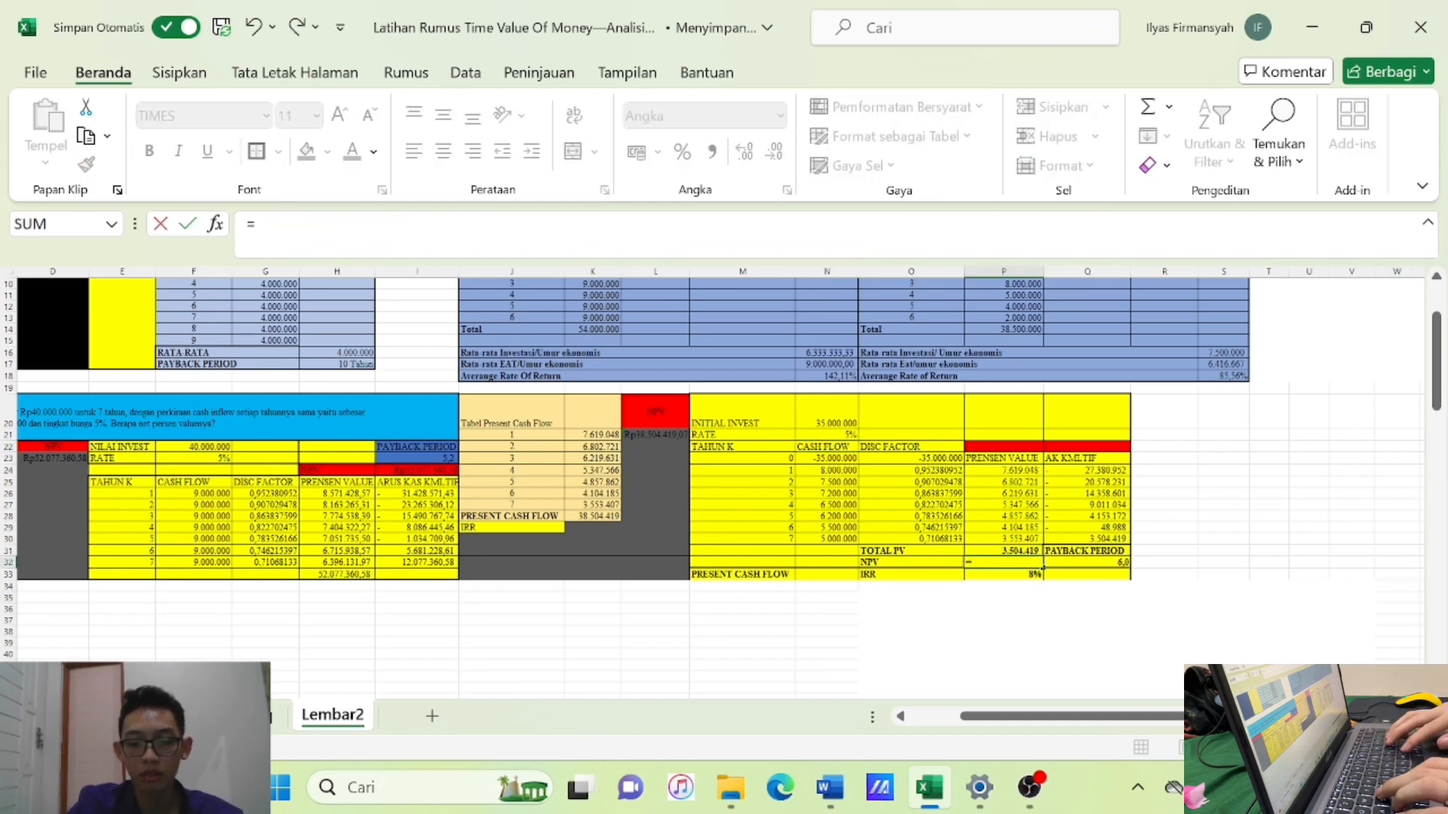
type("npv(")
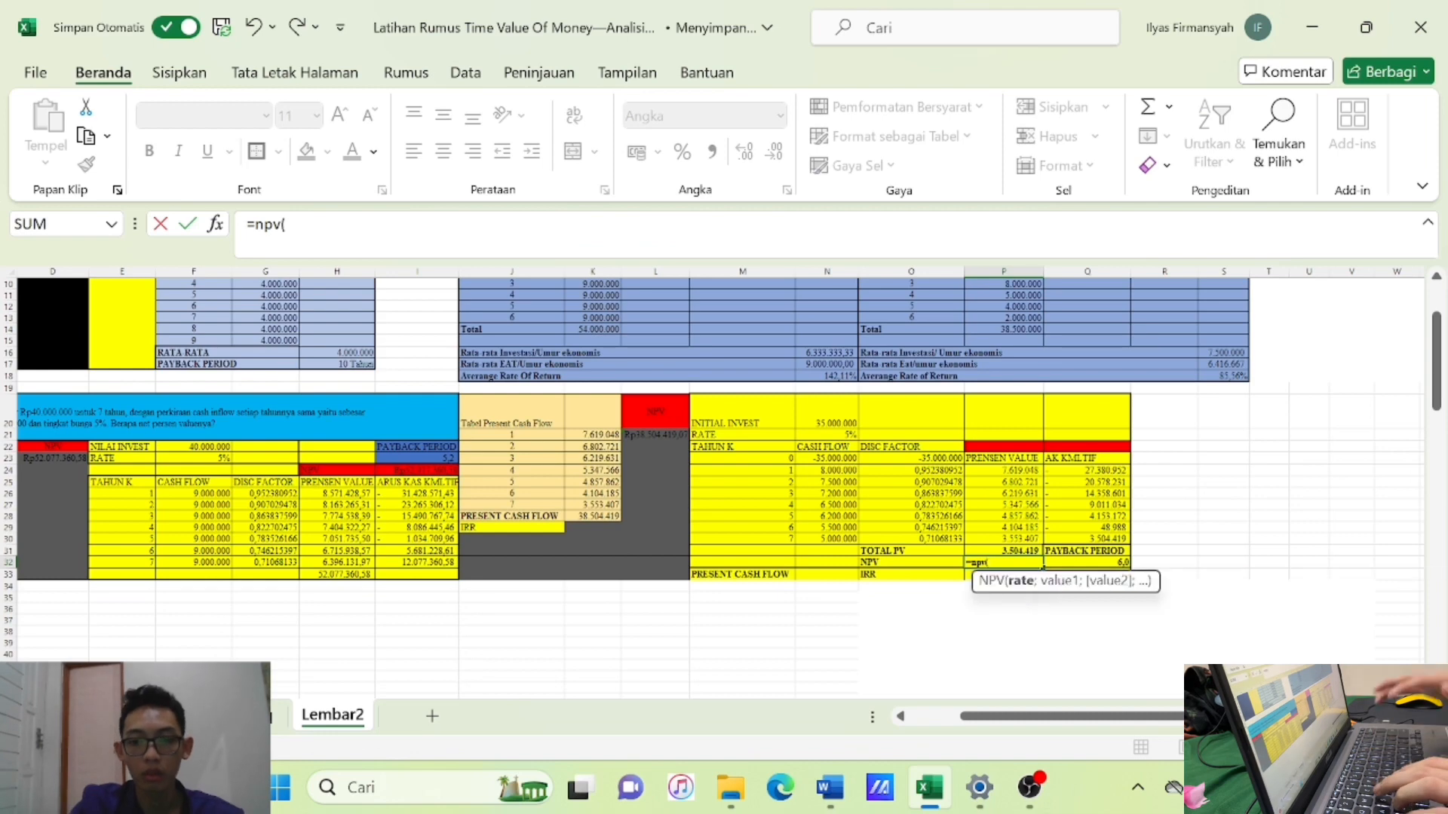
left_click(842, 435)
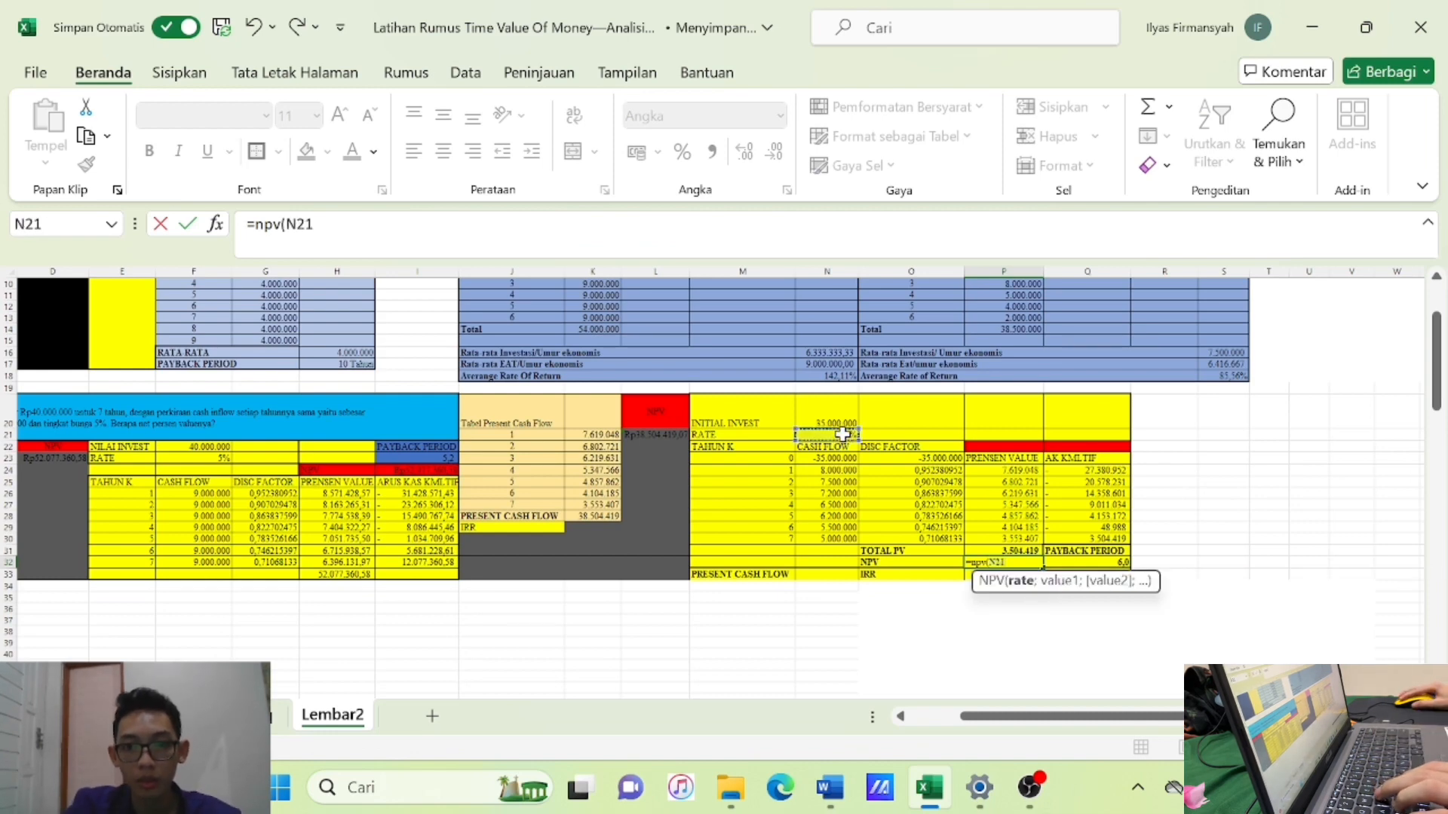
type(";")
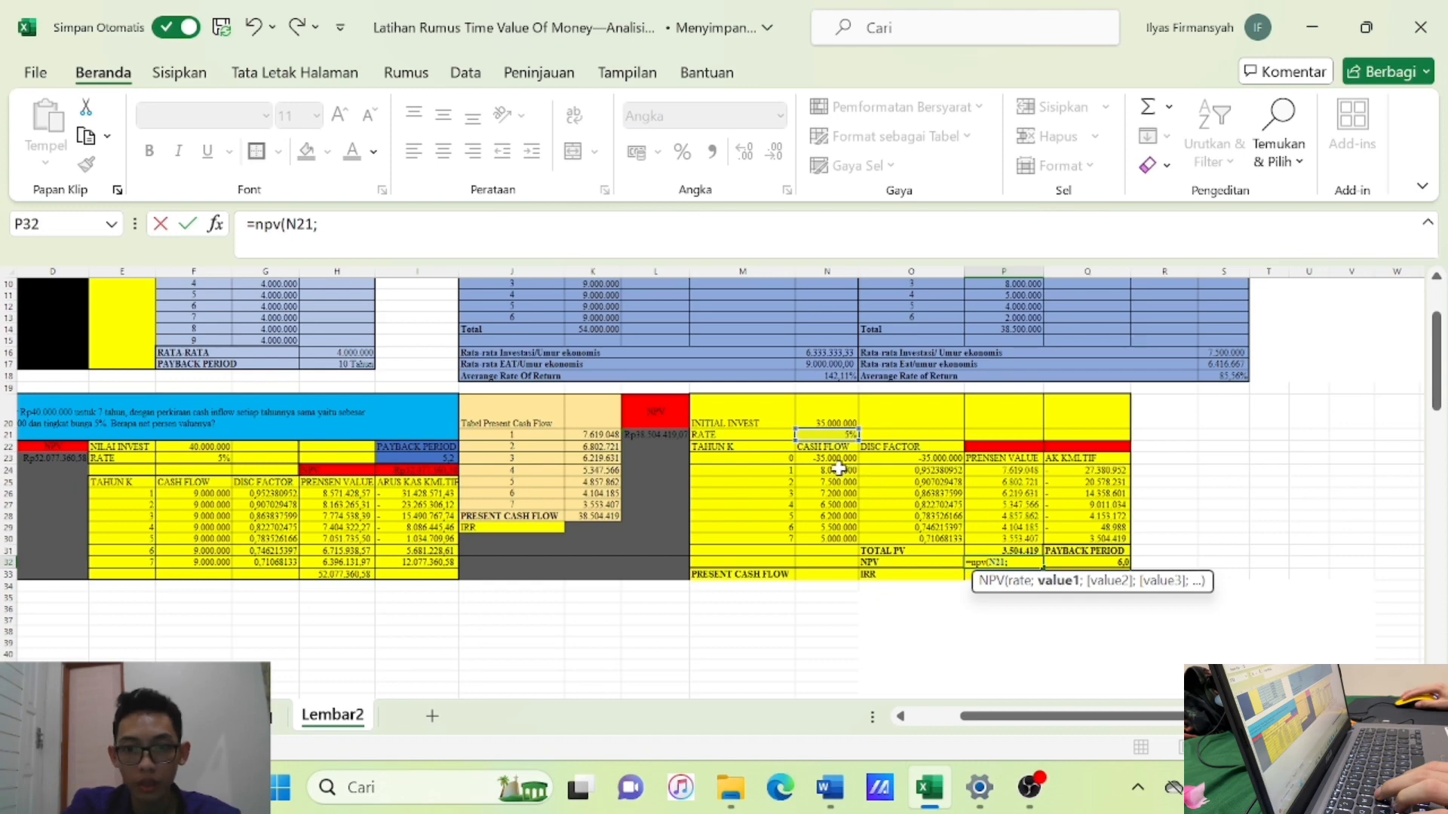
left_click_drag(839, 470, 847, 536)
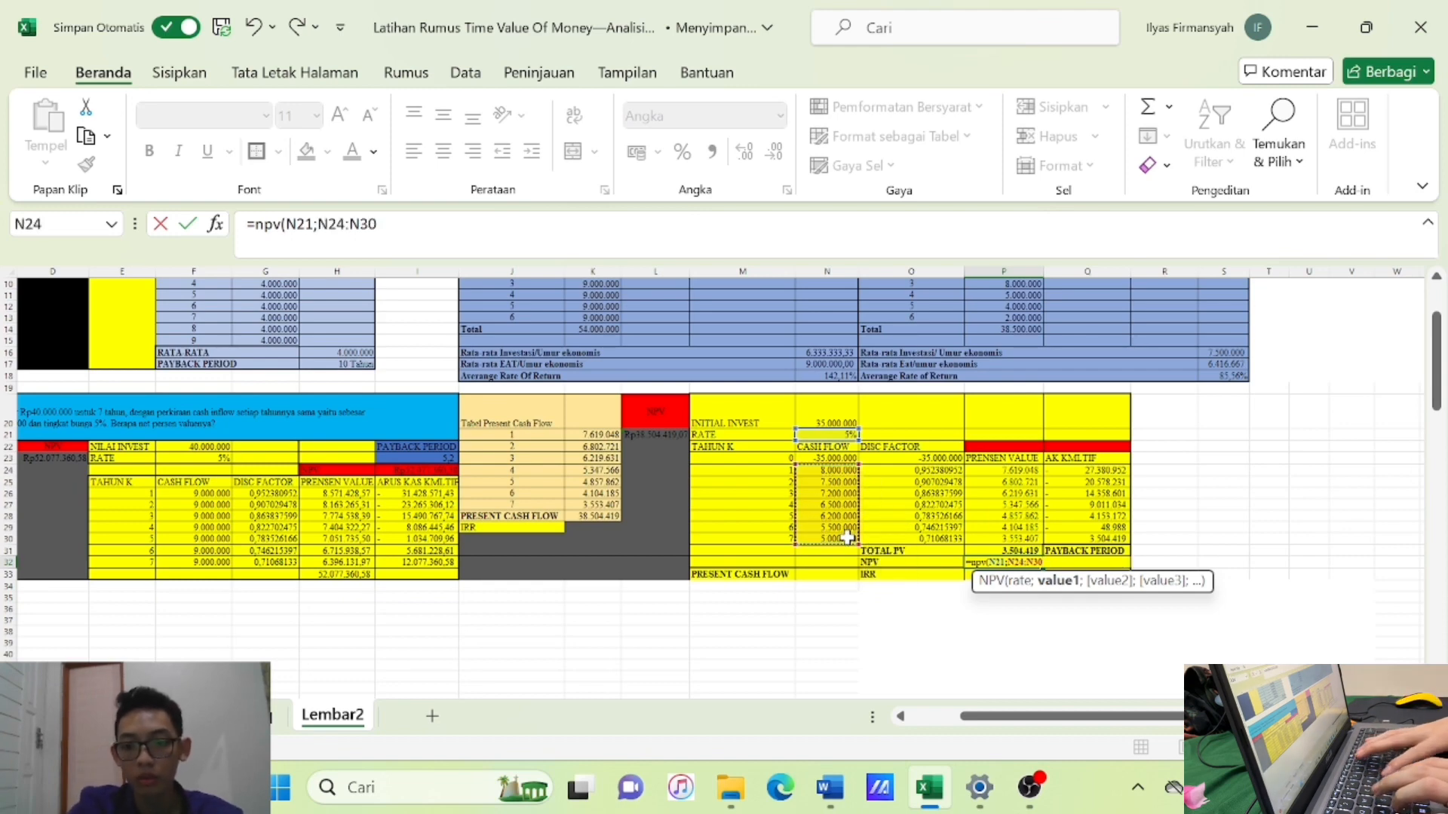
type(")")
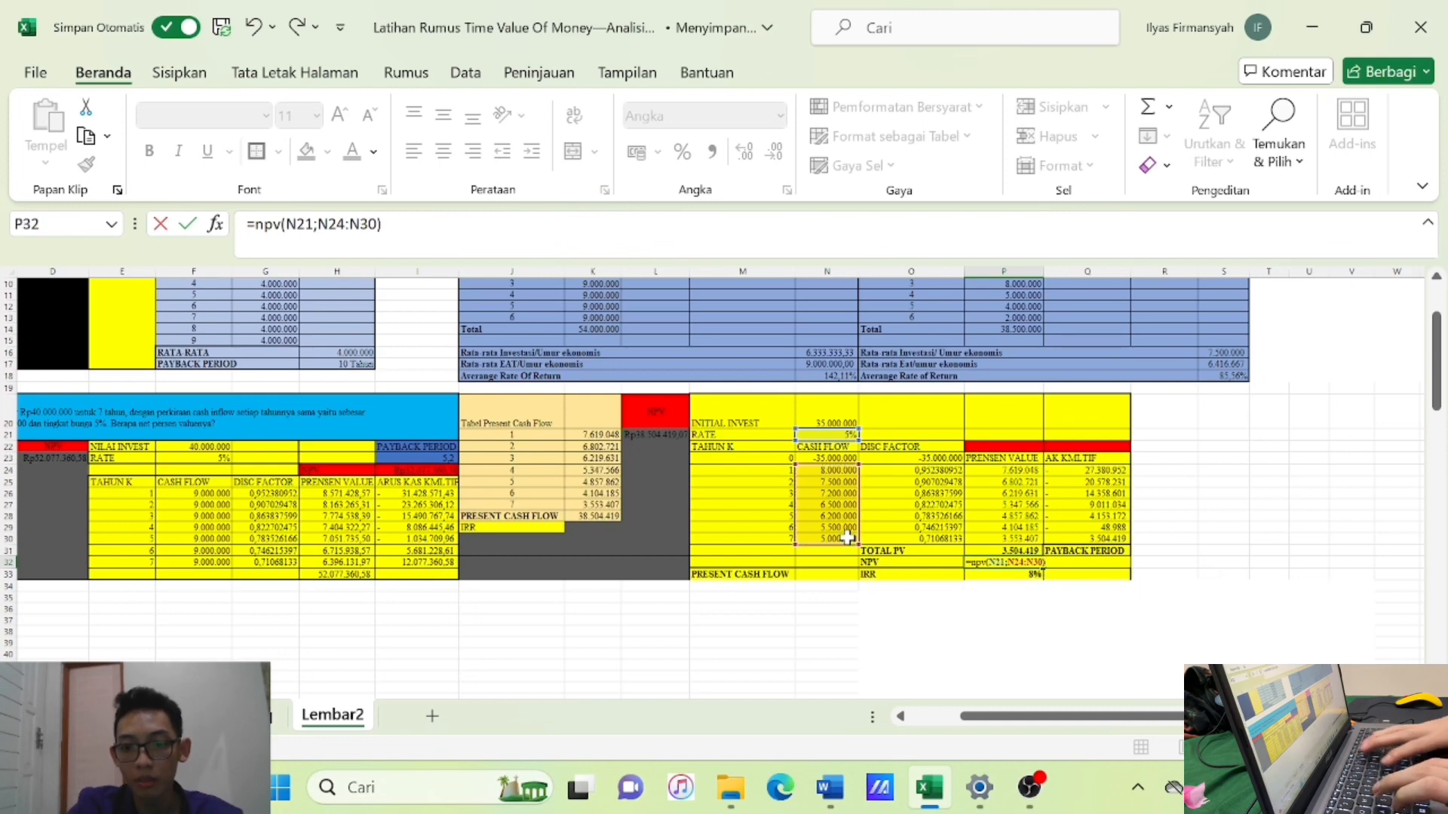
type("+-")
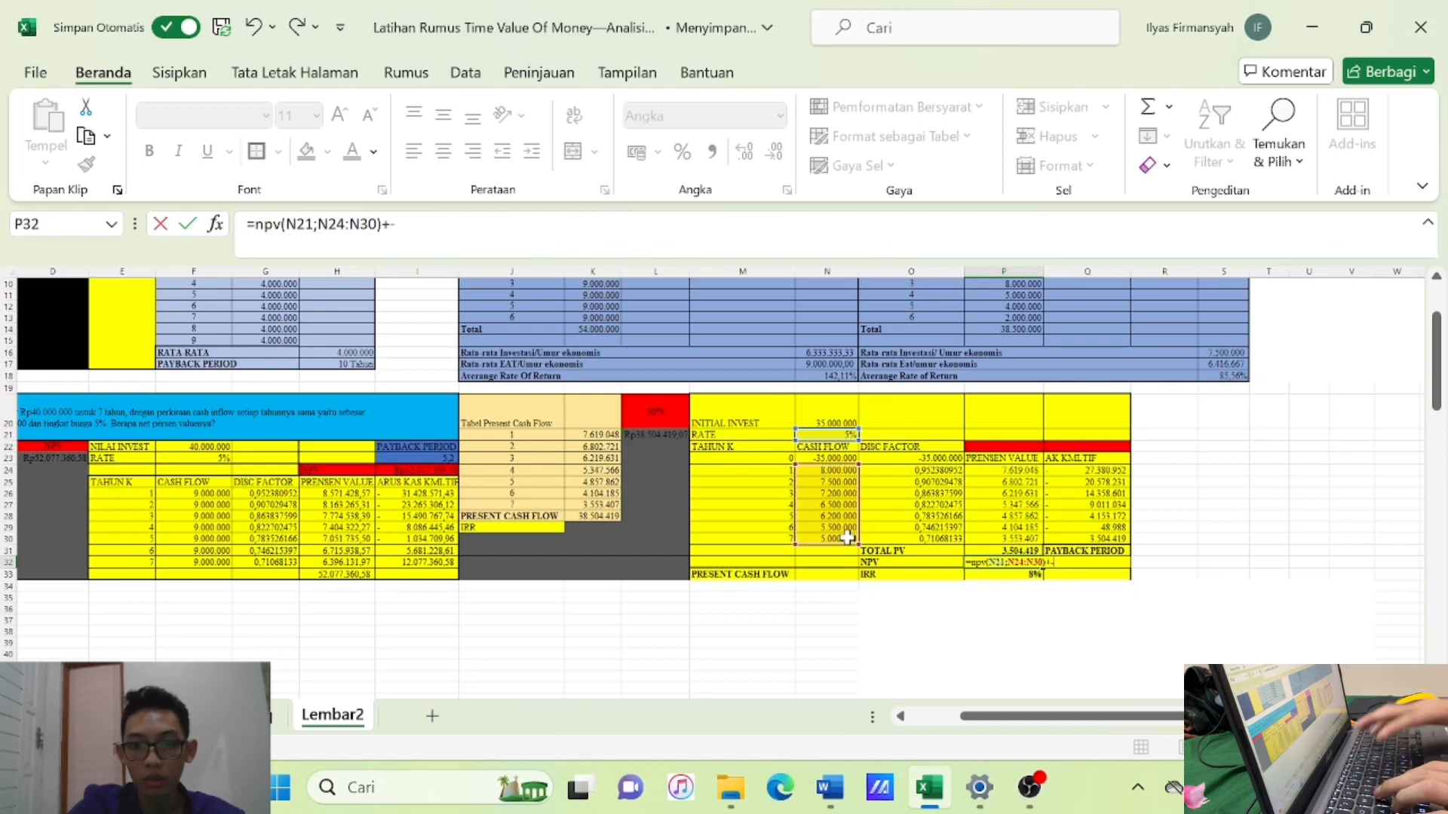
left_click(827, 417)
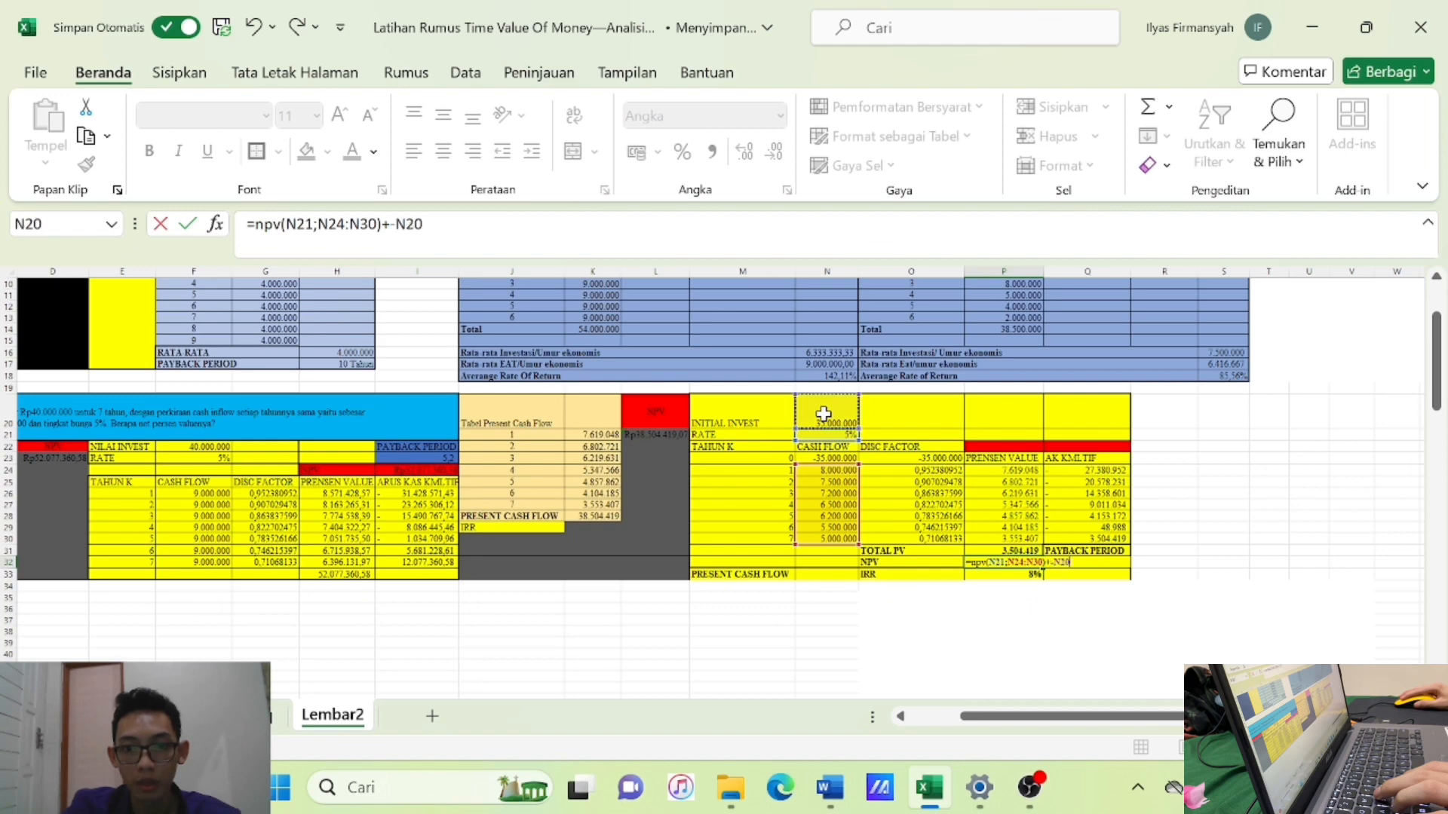
key("Return")
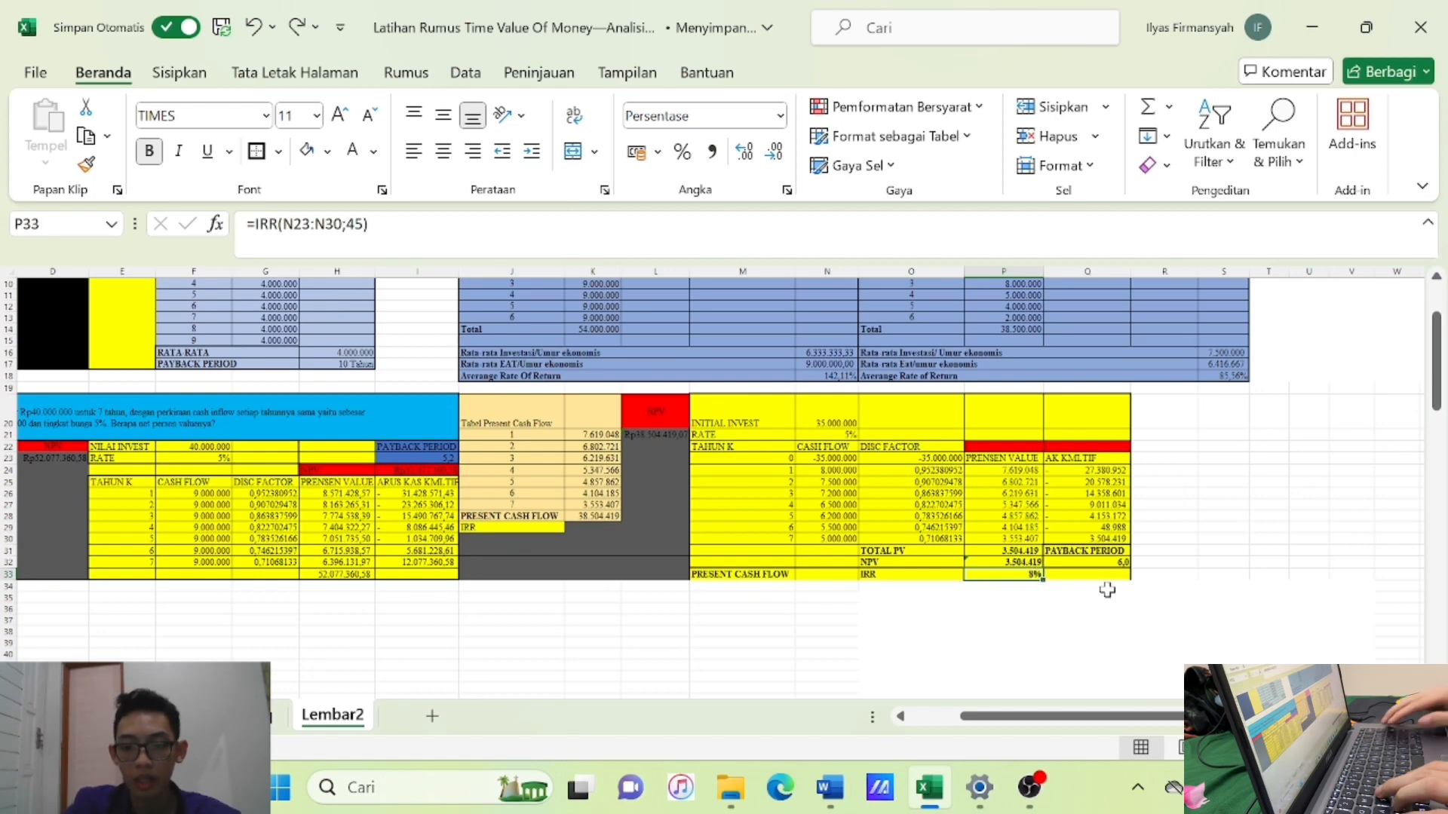
Clear the IRR cell P33 and re-enter its formula as =IRR(N23:N30;67).
key("Delete")
type("=")
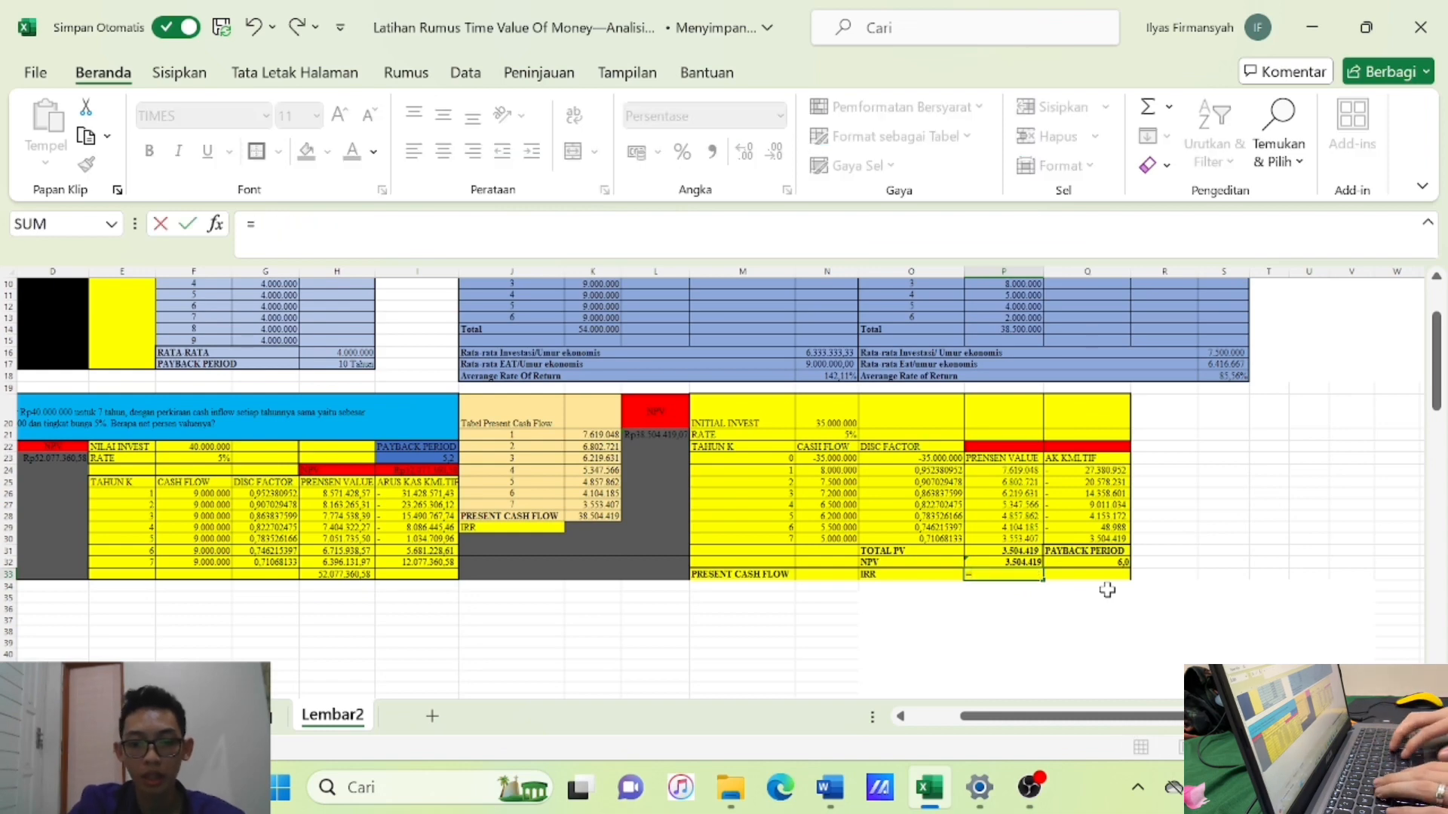
type("irr(")
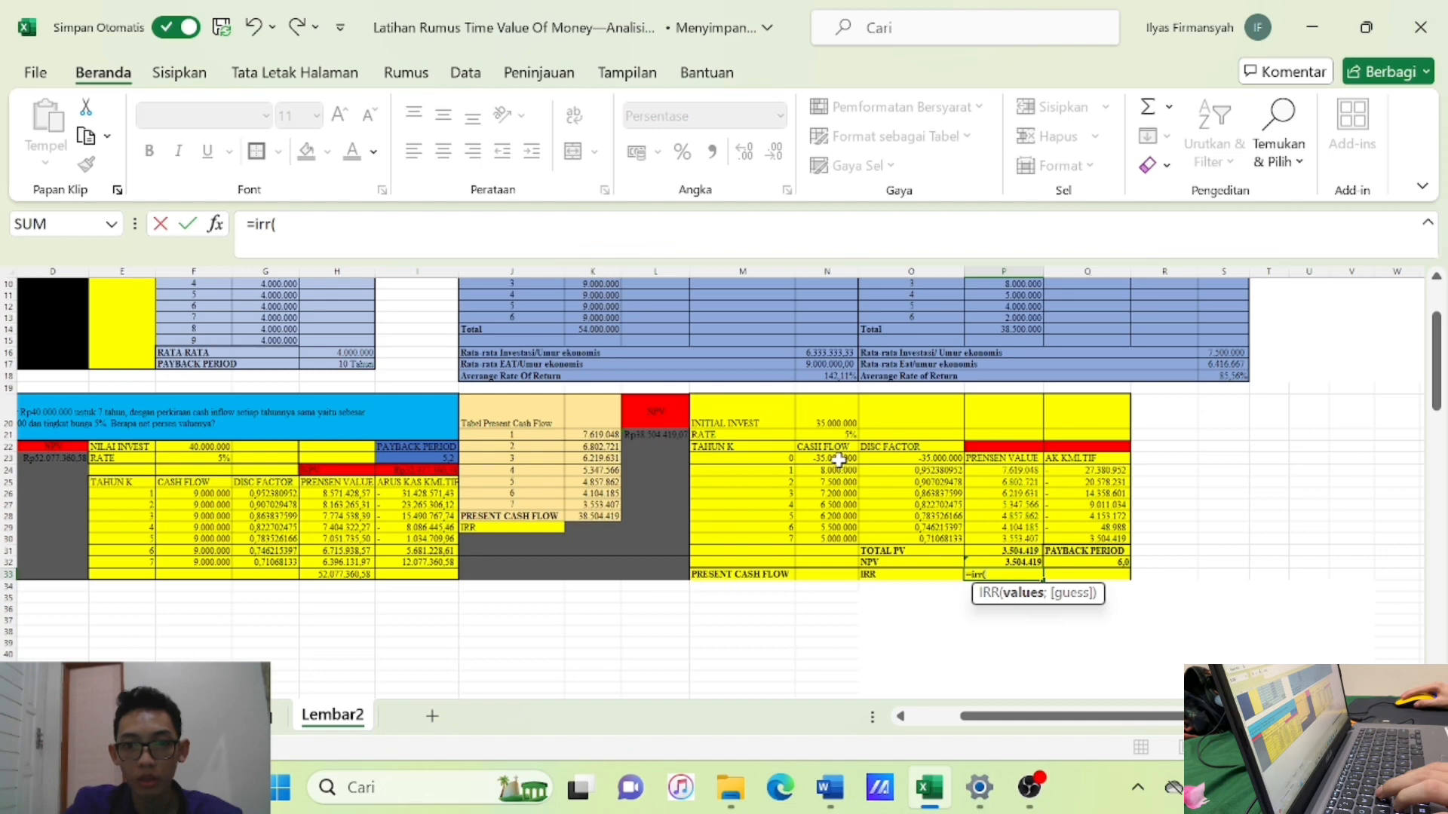
left_click_drag(839, 460, 856, 540)
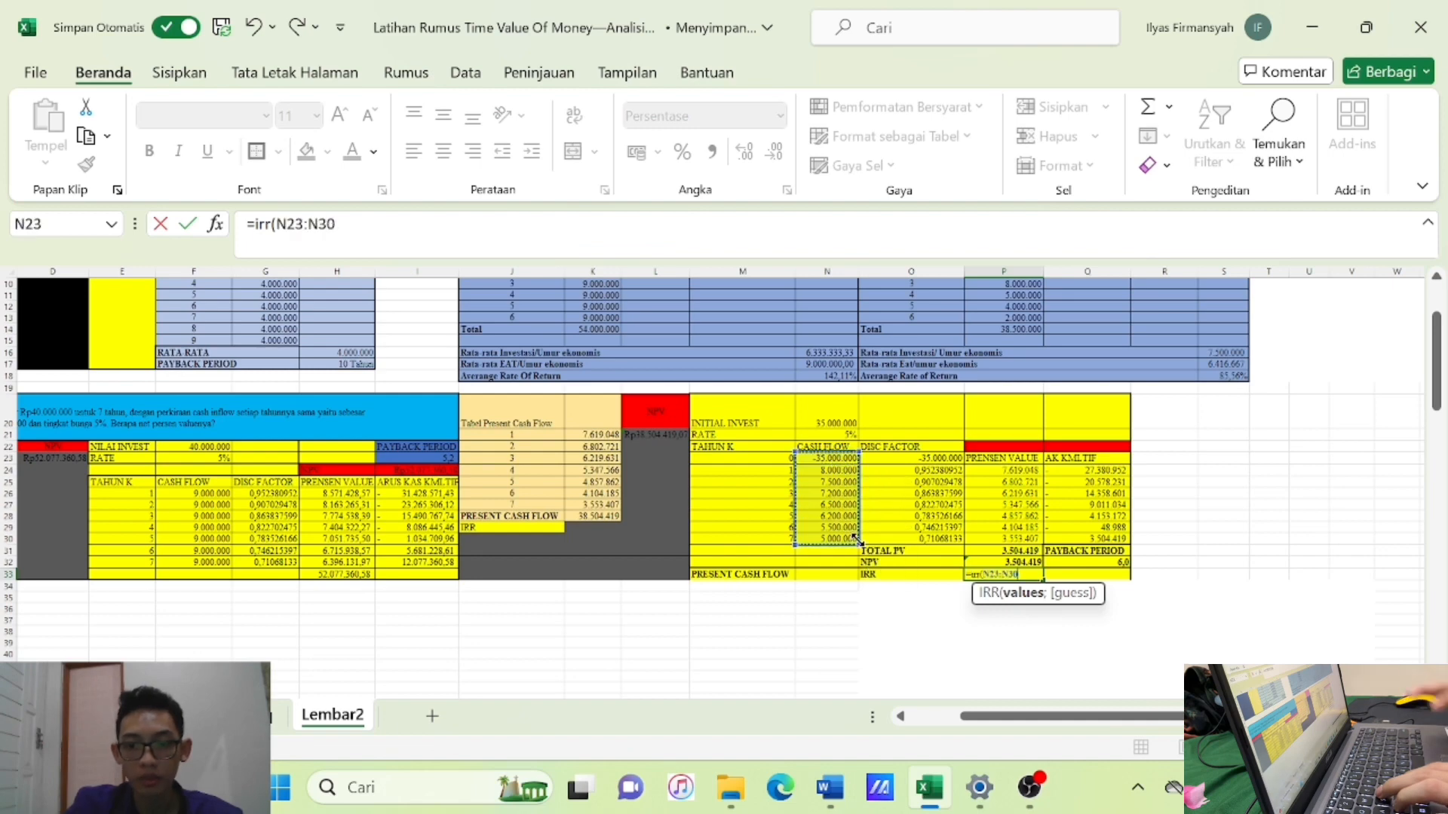
type(";")
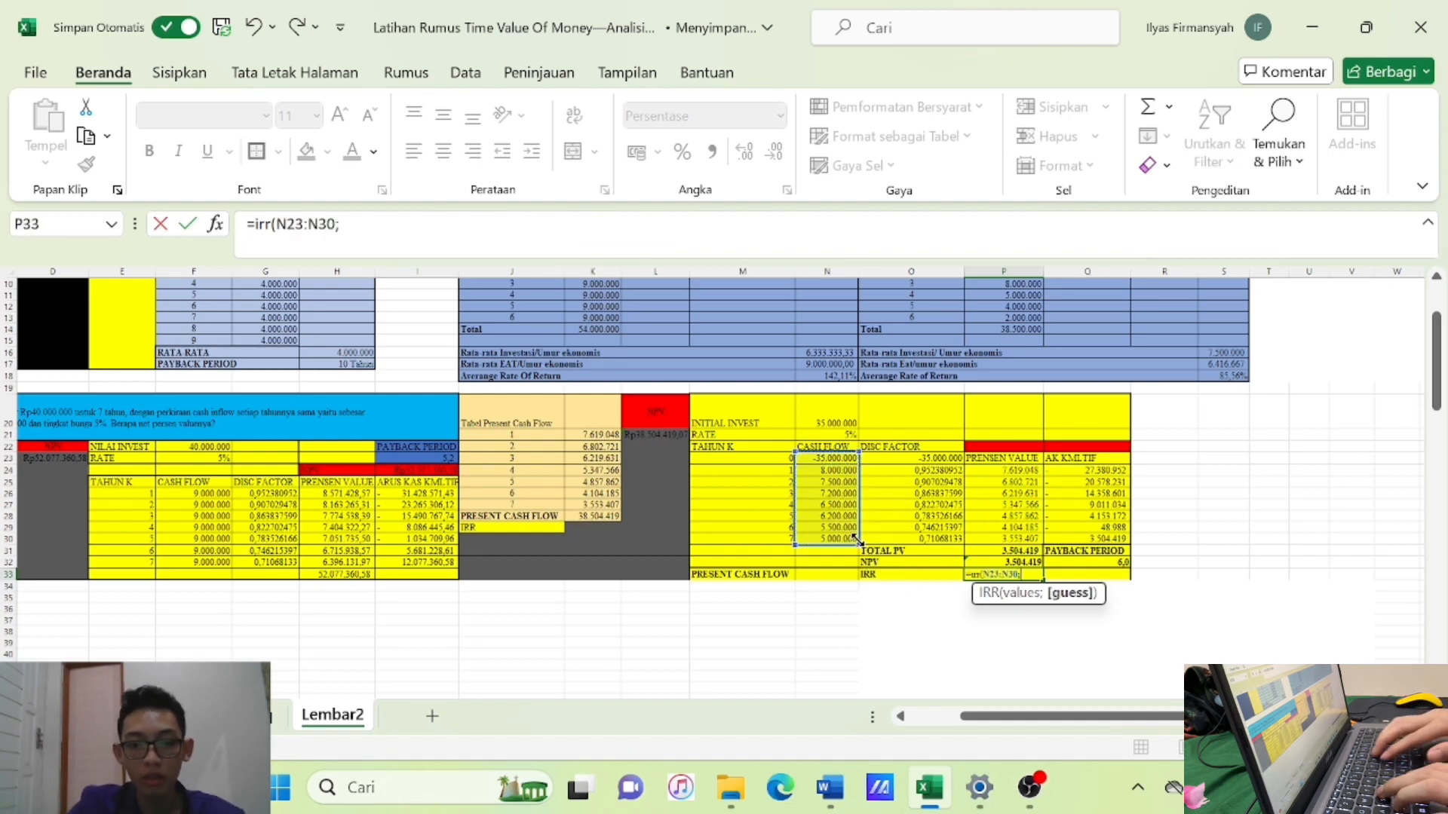
type("67")
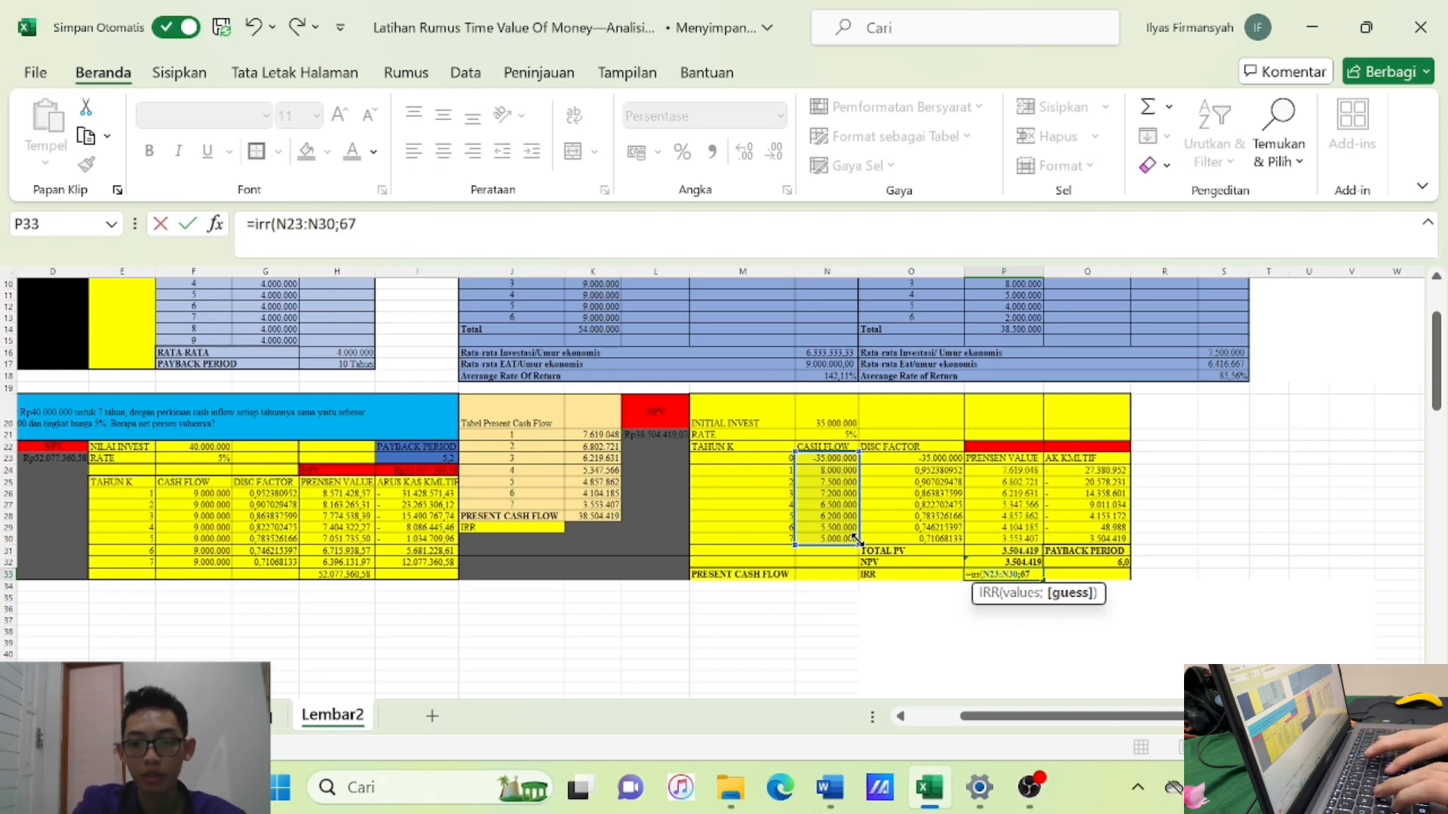
type(")")
key("Return")
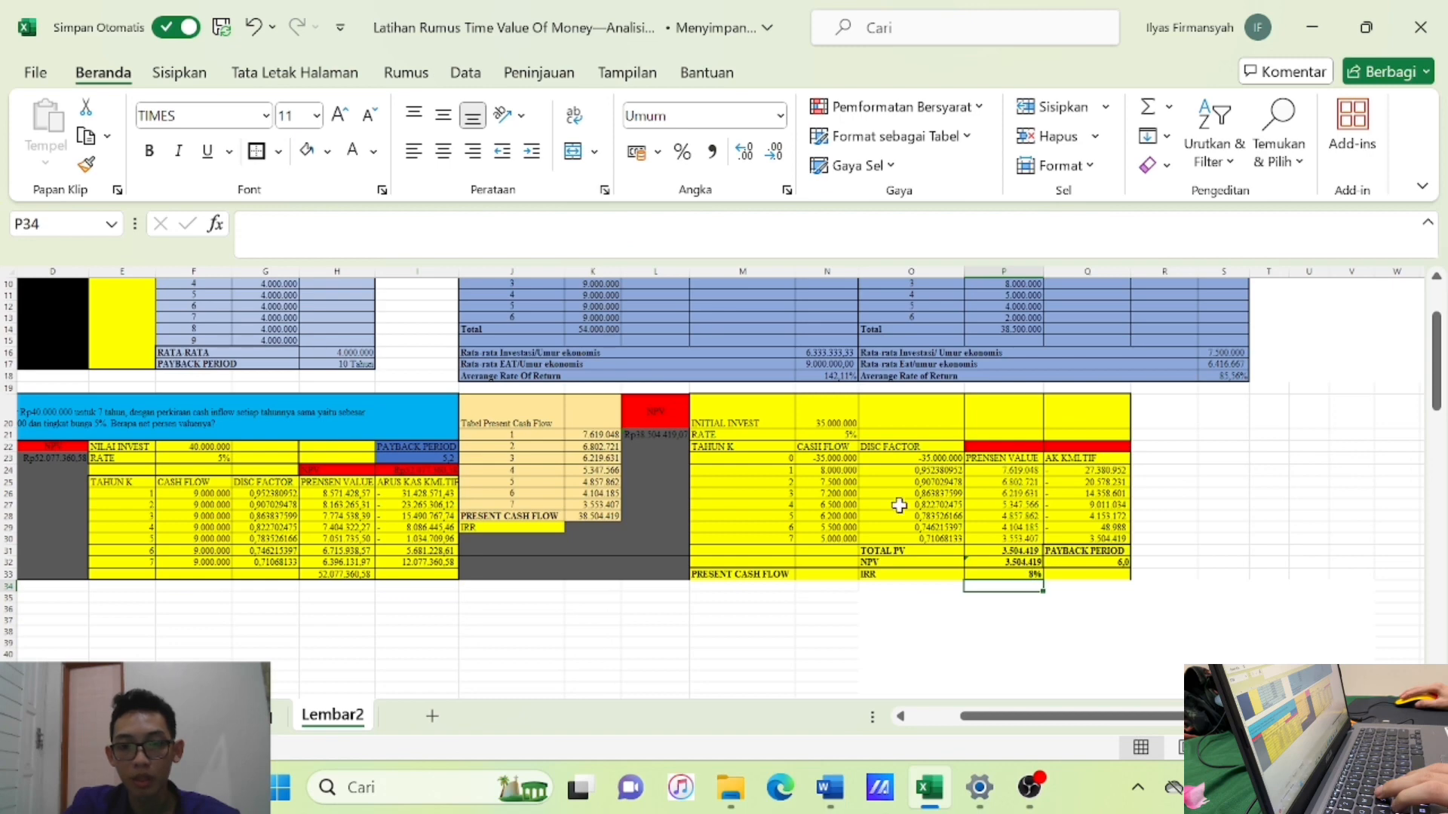
Replace the rate in N21 with the formula =P33 so it links to the IRR cell.
left_click(1102, 527)
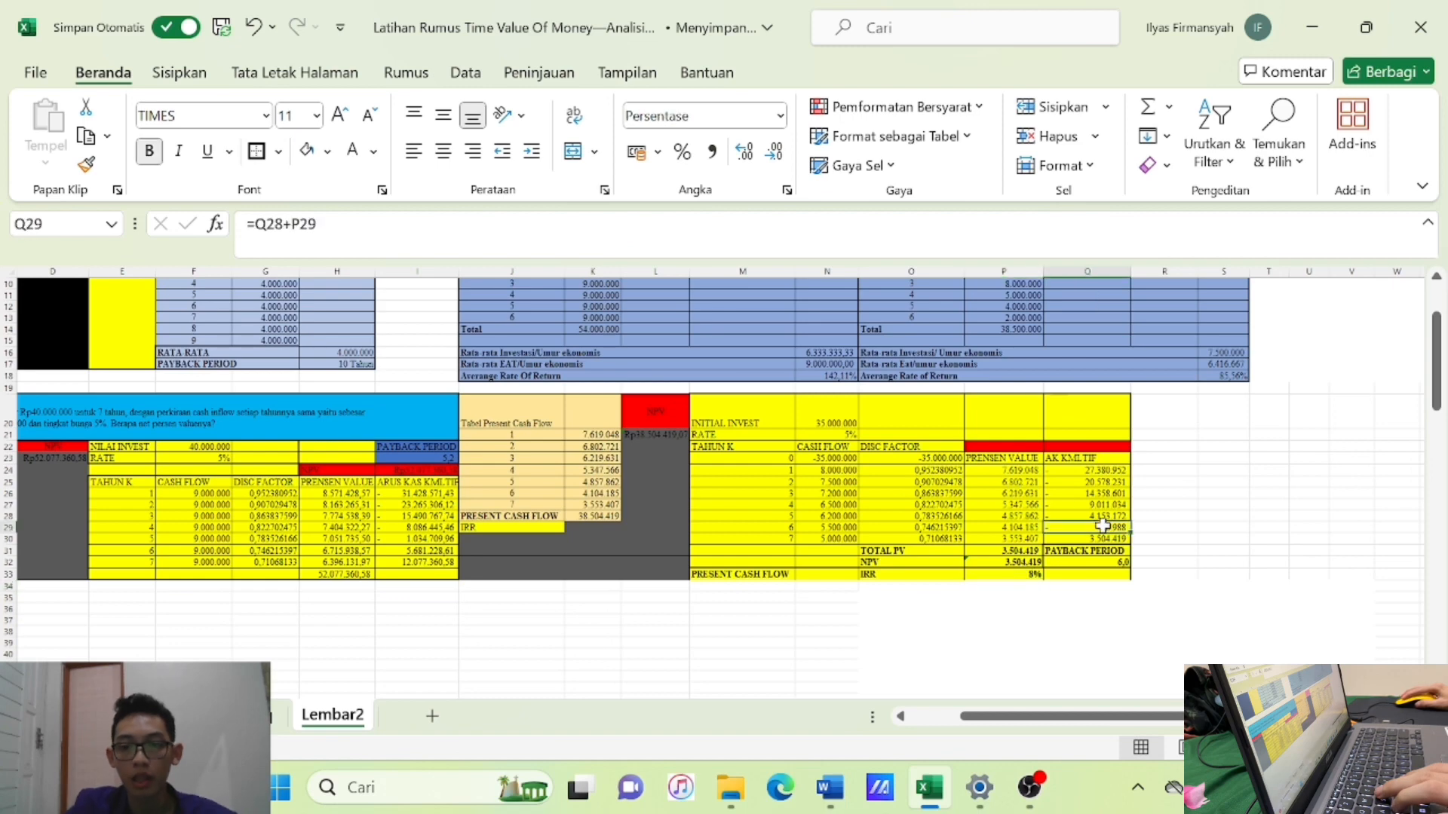
left_click(1027, 575)
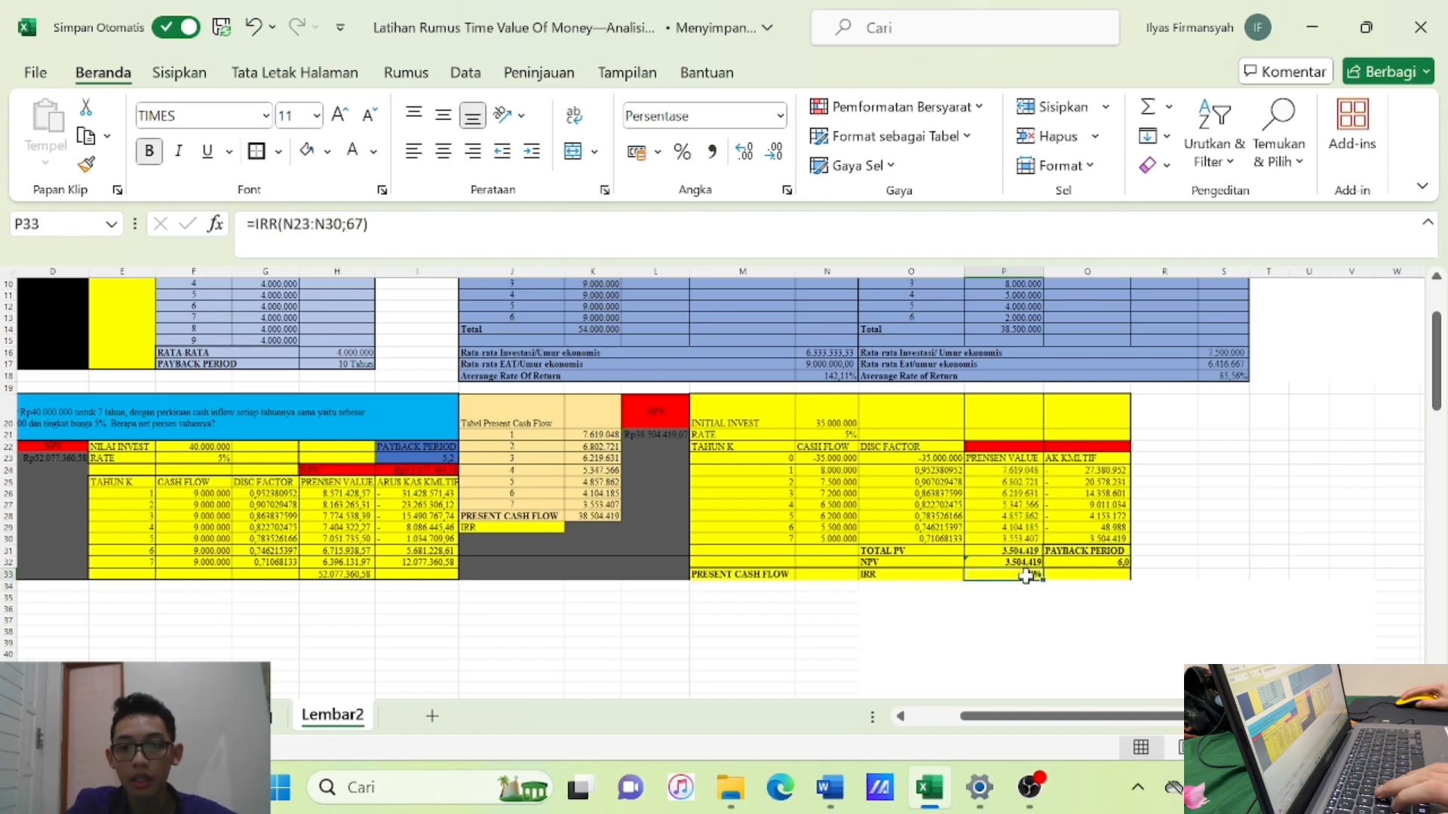
double_click(851, 435)
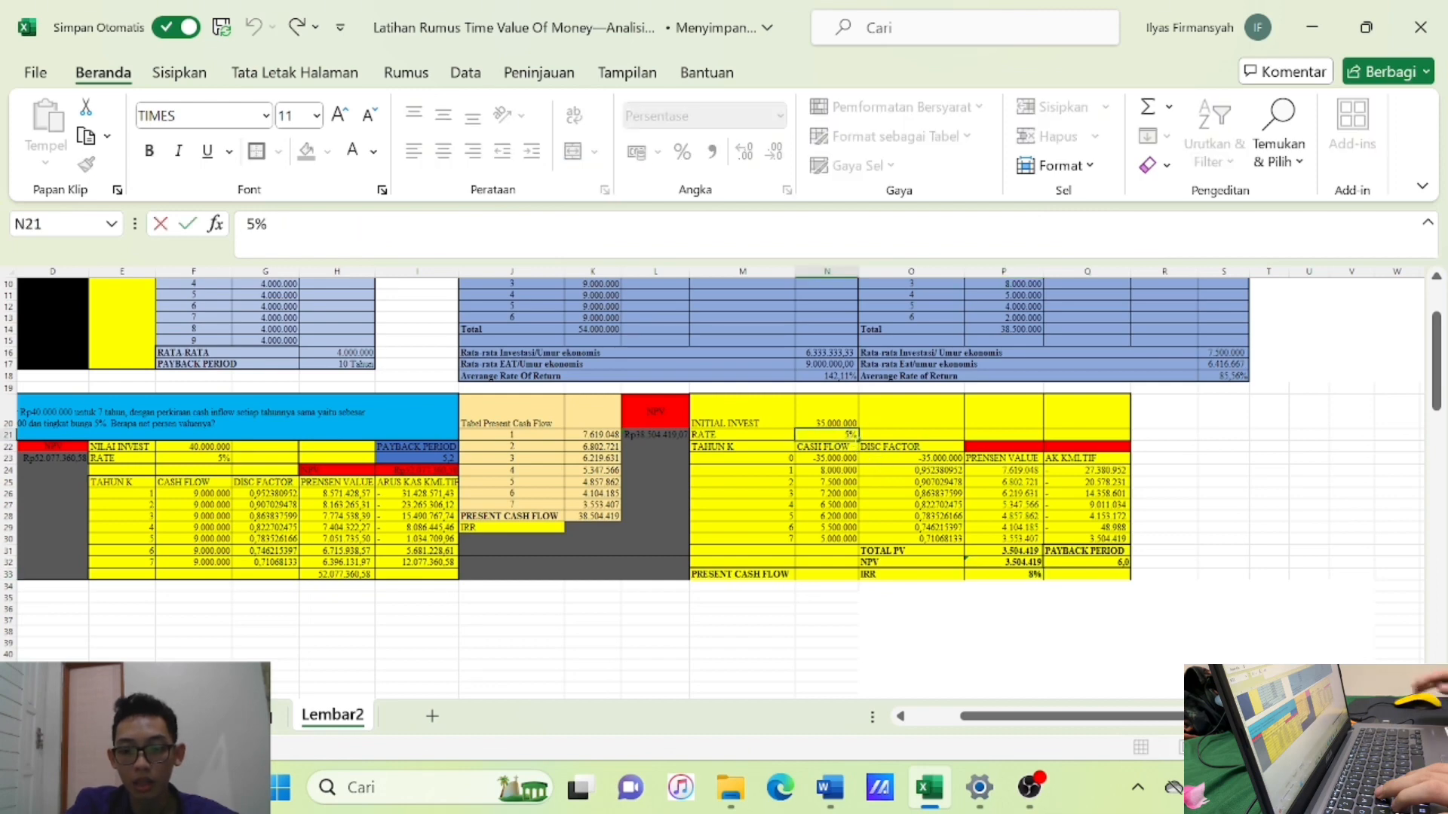
key("Delete")
type("=")
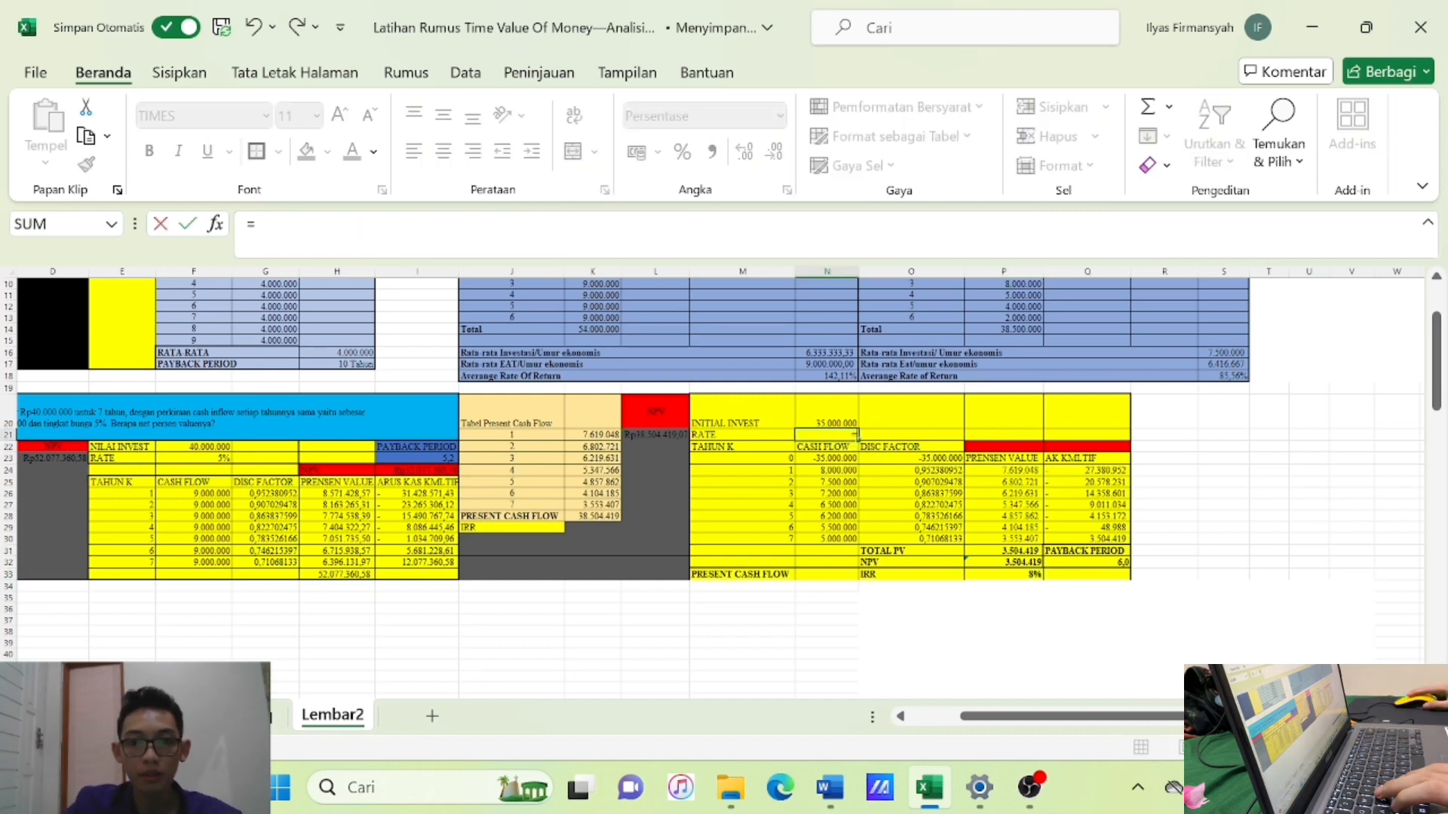
left_click(1015, 574)
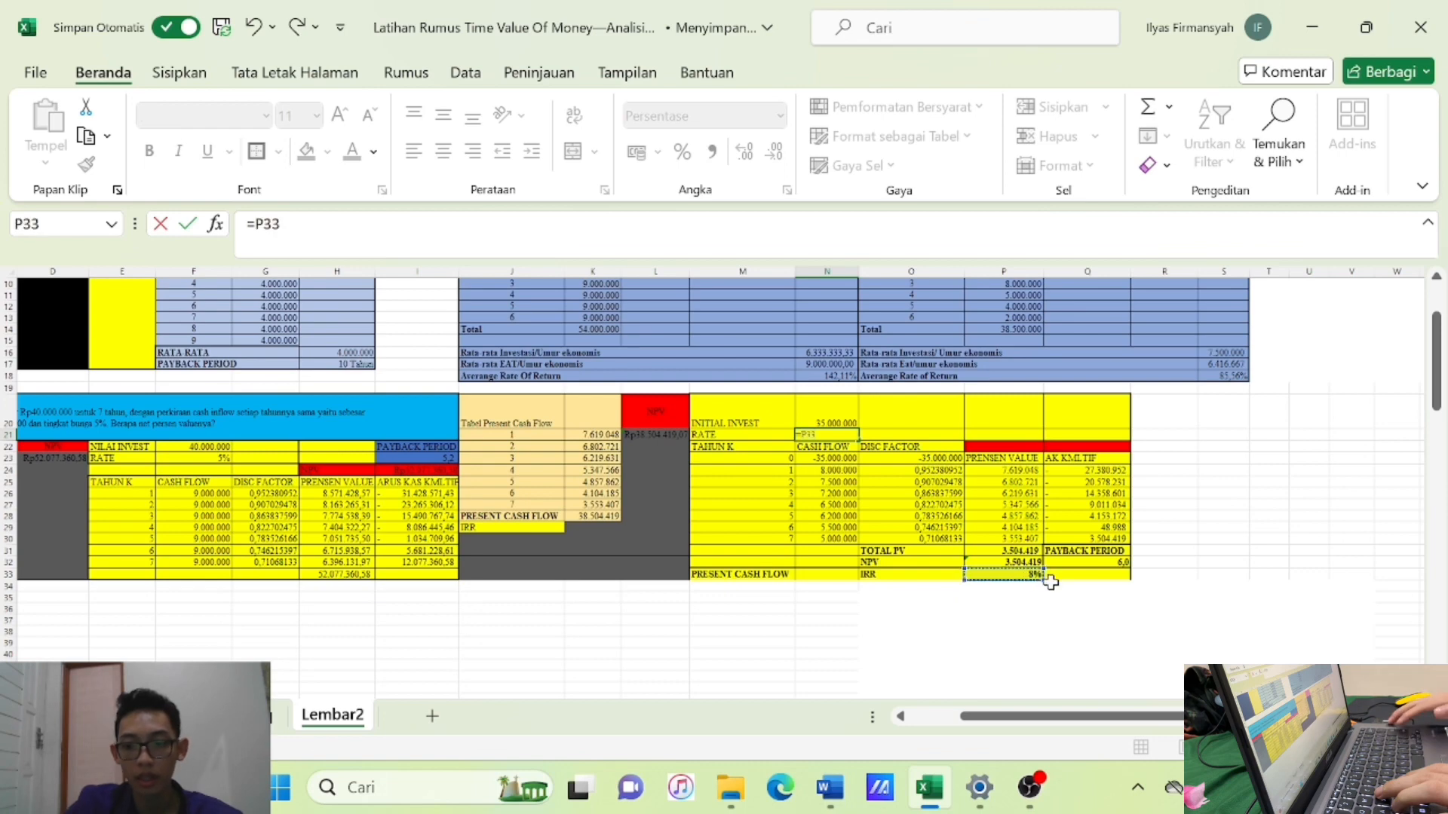
key("Return")
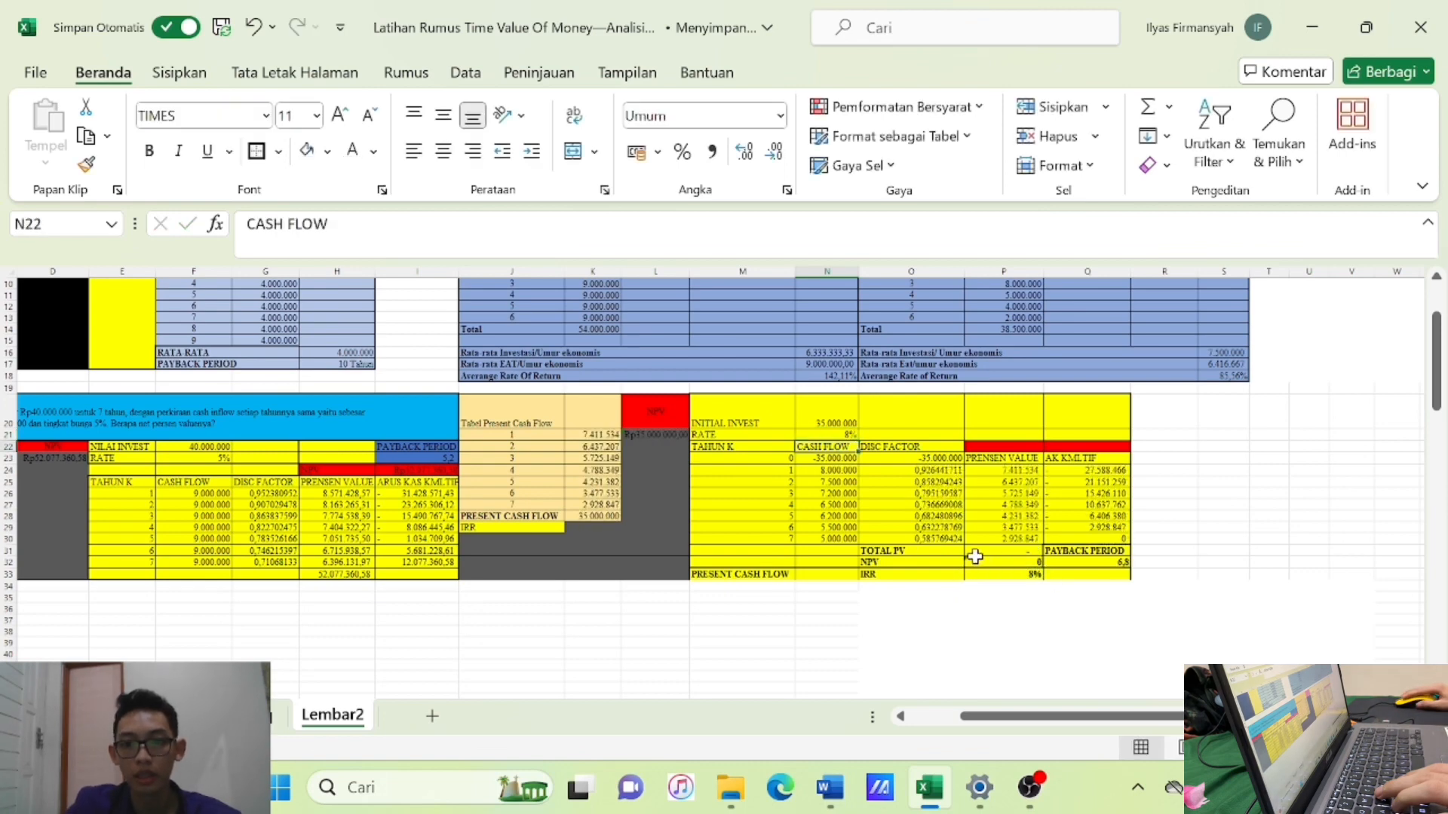
Examine the cumulative cash flow in Q30, the total PV, NPV and IRR cells P31:P33, and the surrounding investment table.
left_click(1086, 539)
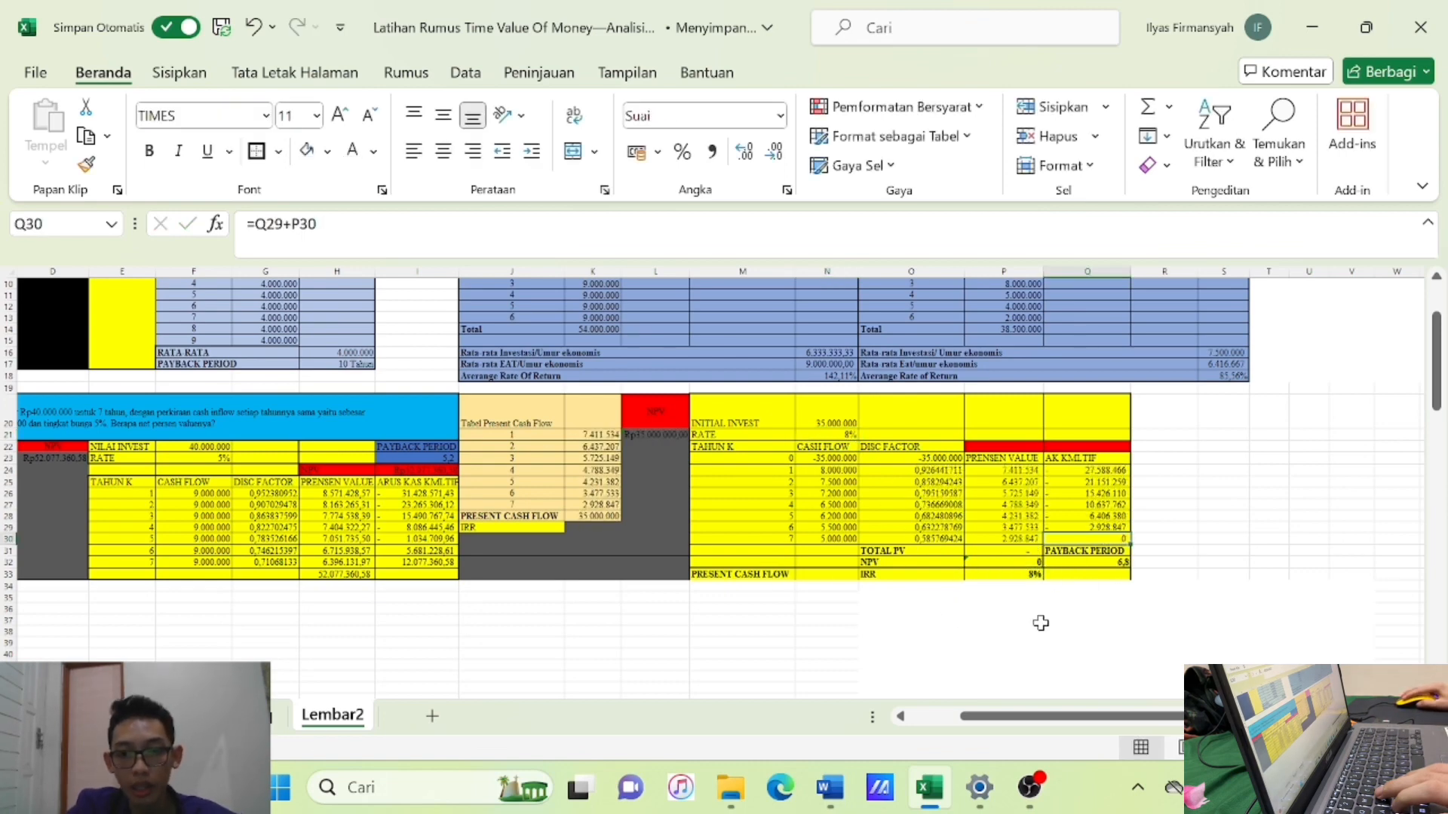
left_click(981, 621)
left_click(1027, 564)
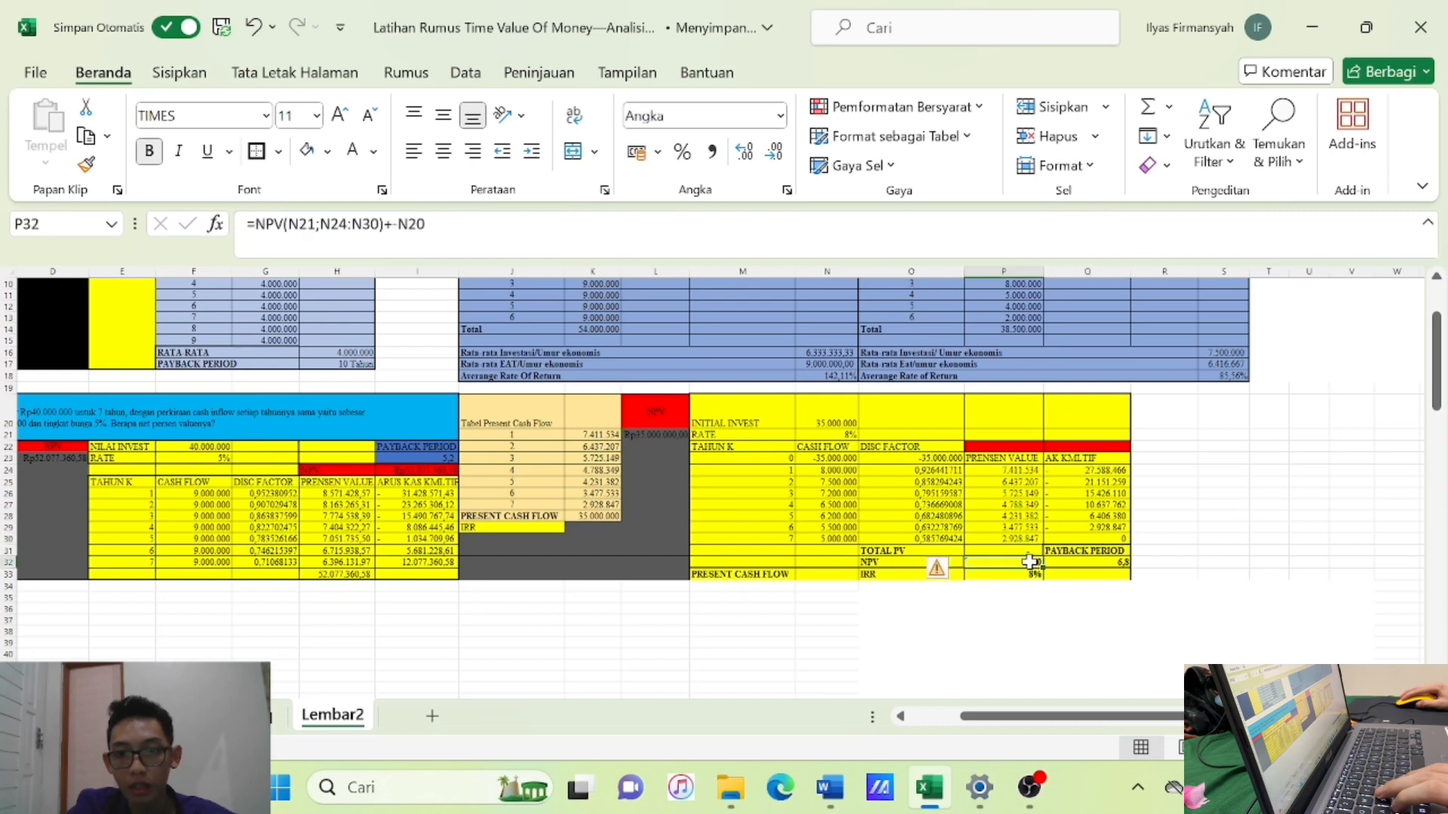
left_click(1031, 551)
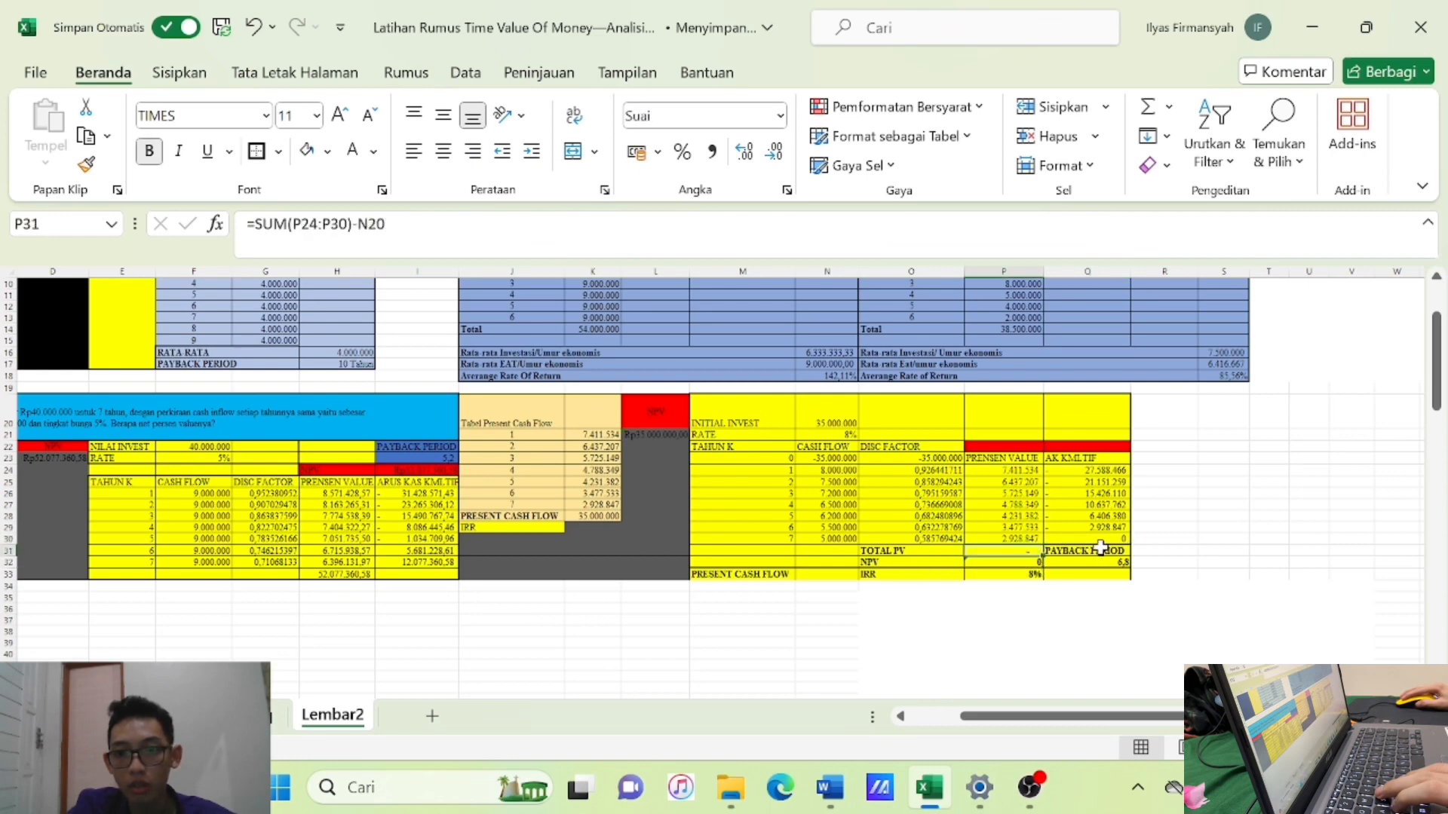
left_click(1106, 538)
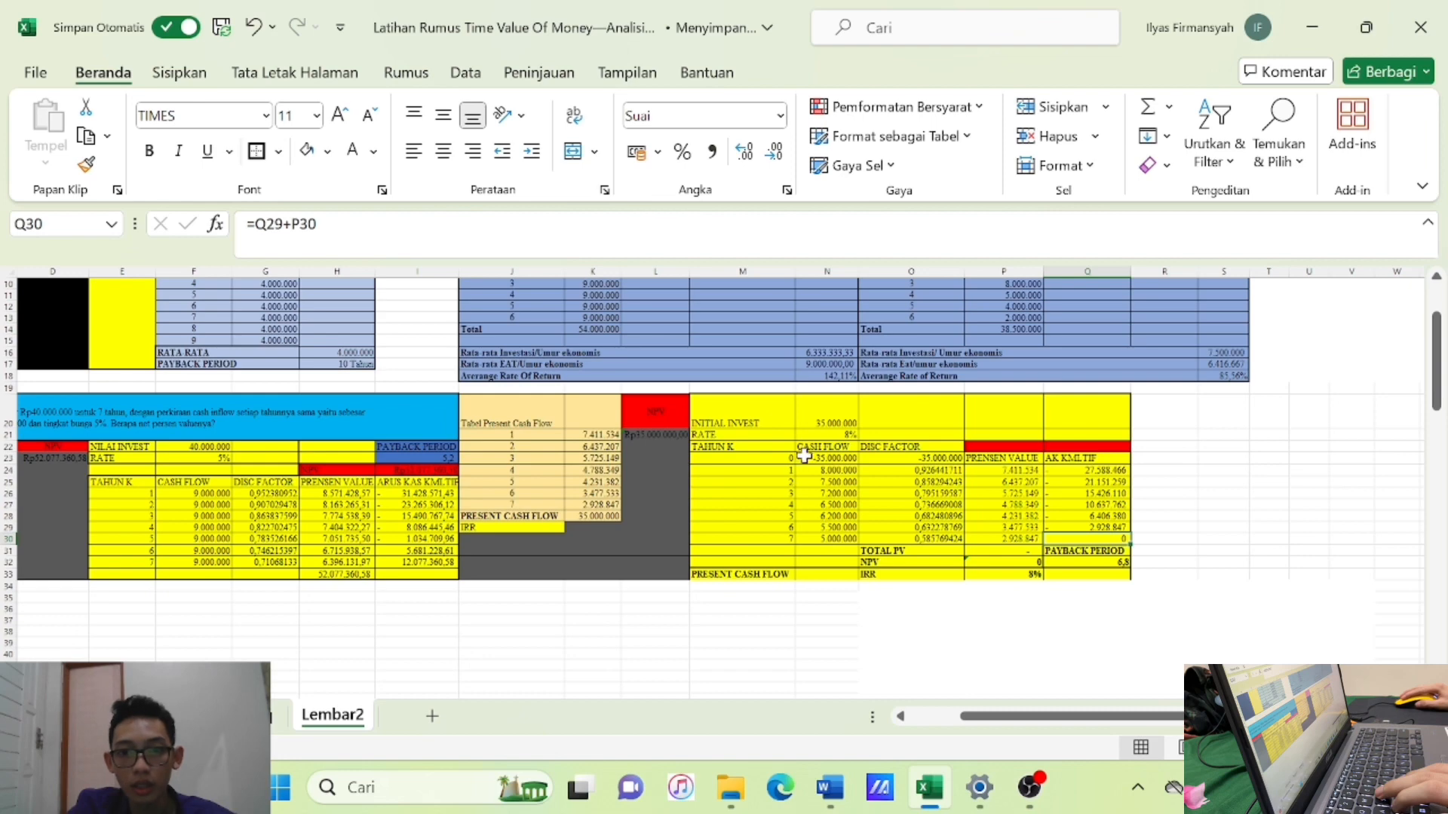
left_click(1027, 575)
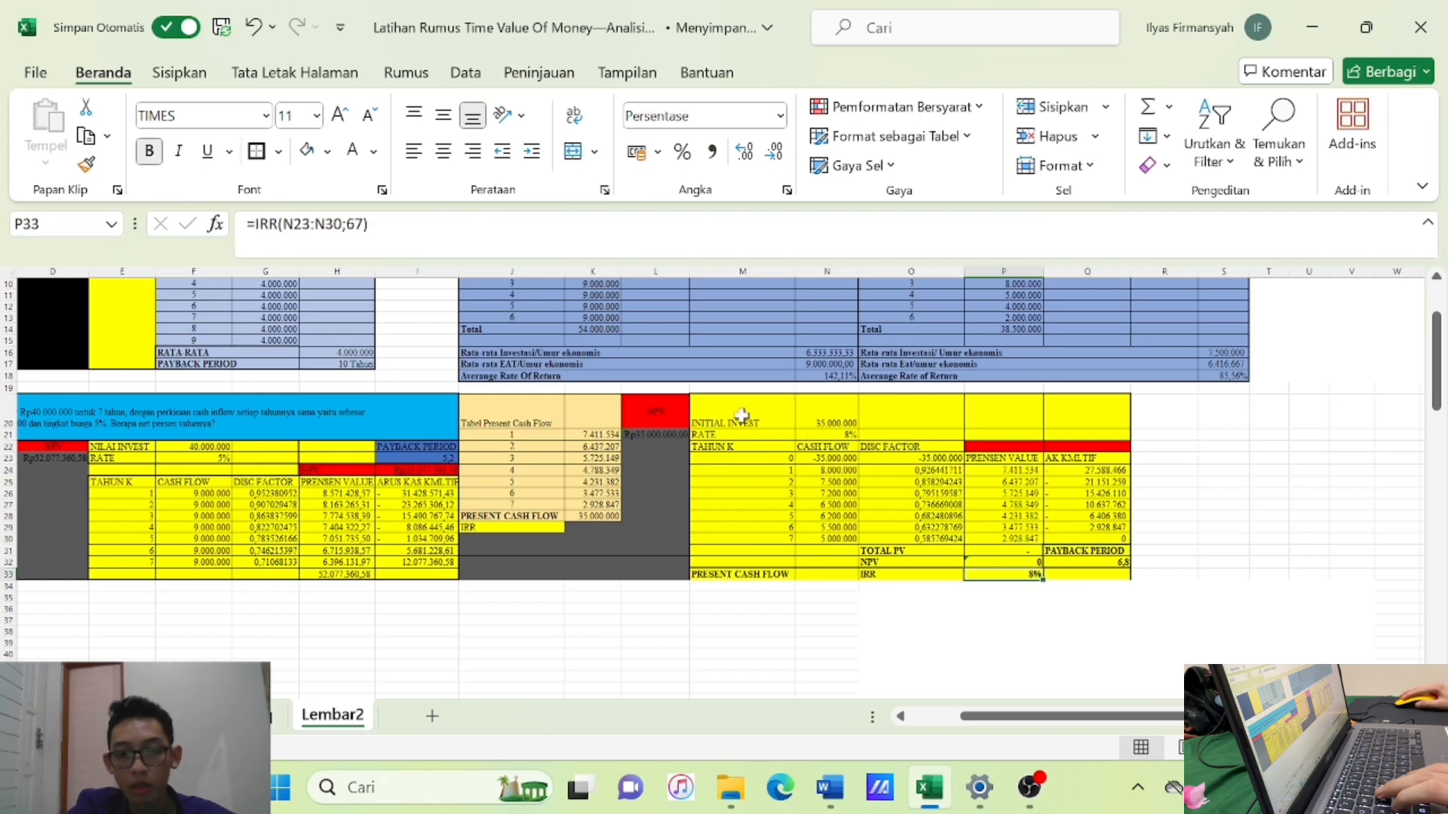
left_click_drag(737, 415, 985, 553)
Enter the heading BEP in I51 of the break-even table under the Ali Motor problem.
left_click_drag(1105, 716, 1055, 719)
left_click_drag(1436, 377, 1436, 434)
left_click(654, 535)
type("B")
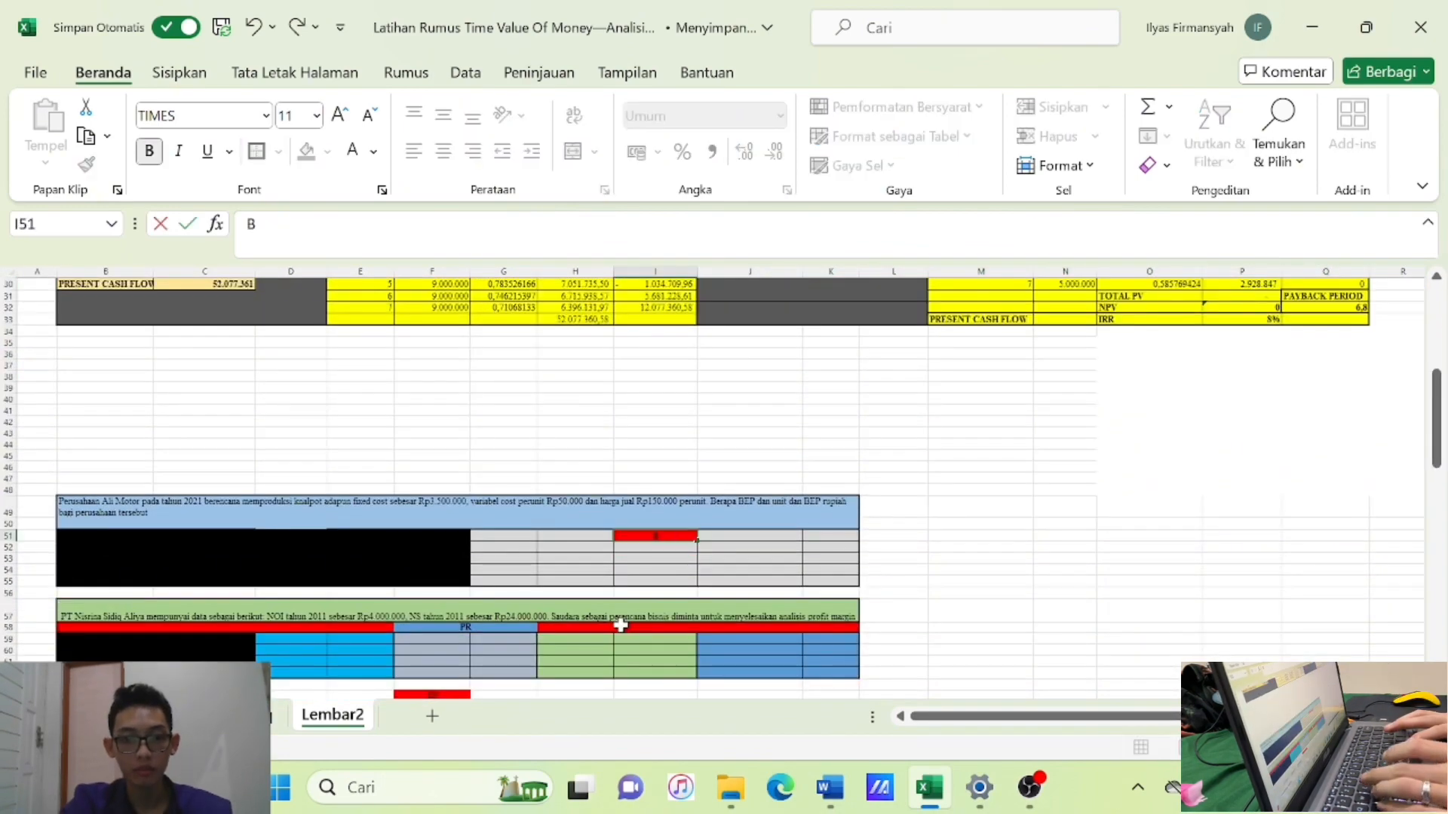
type("EP")
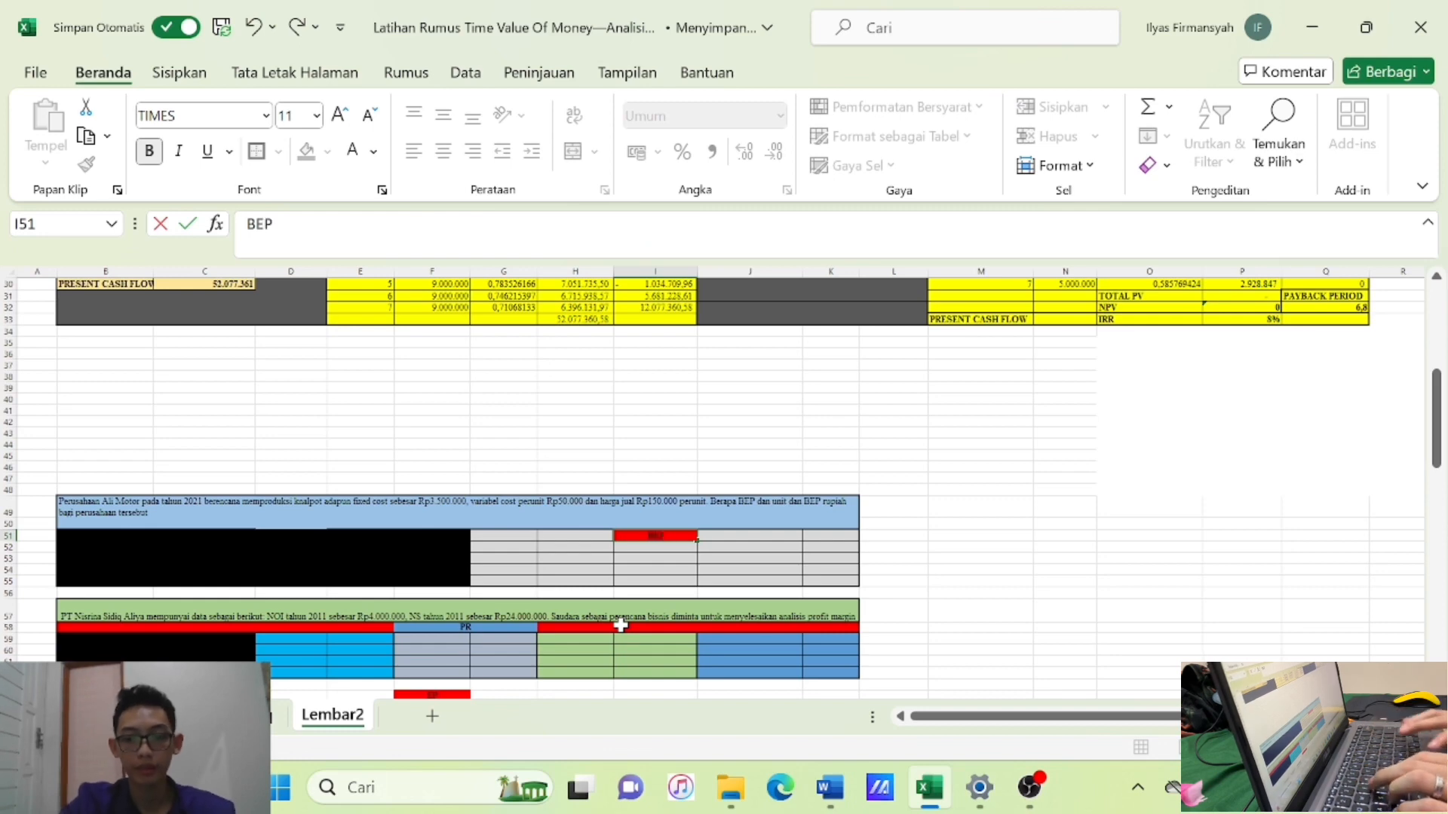
key("Return")
Enter the row label FIXED COST in G52 of the break-even table.
left_click(504, 547)
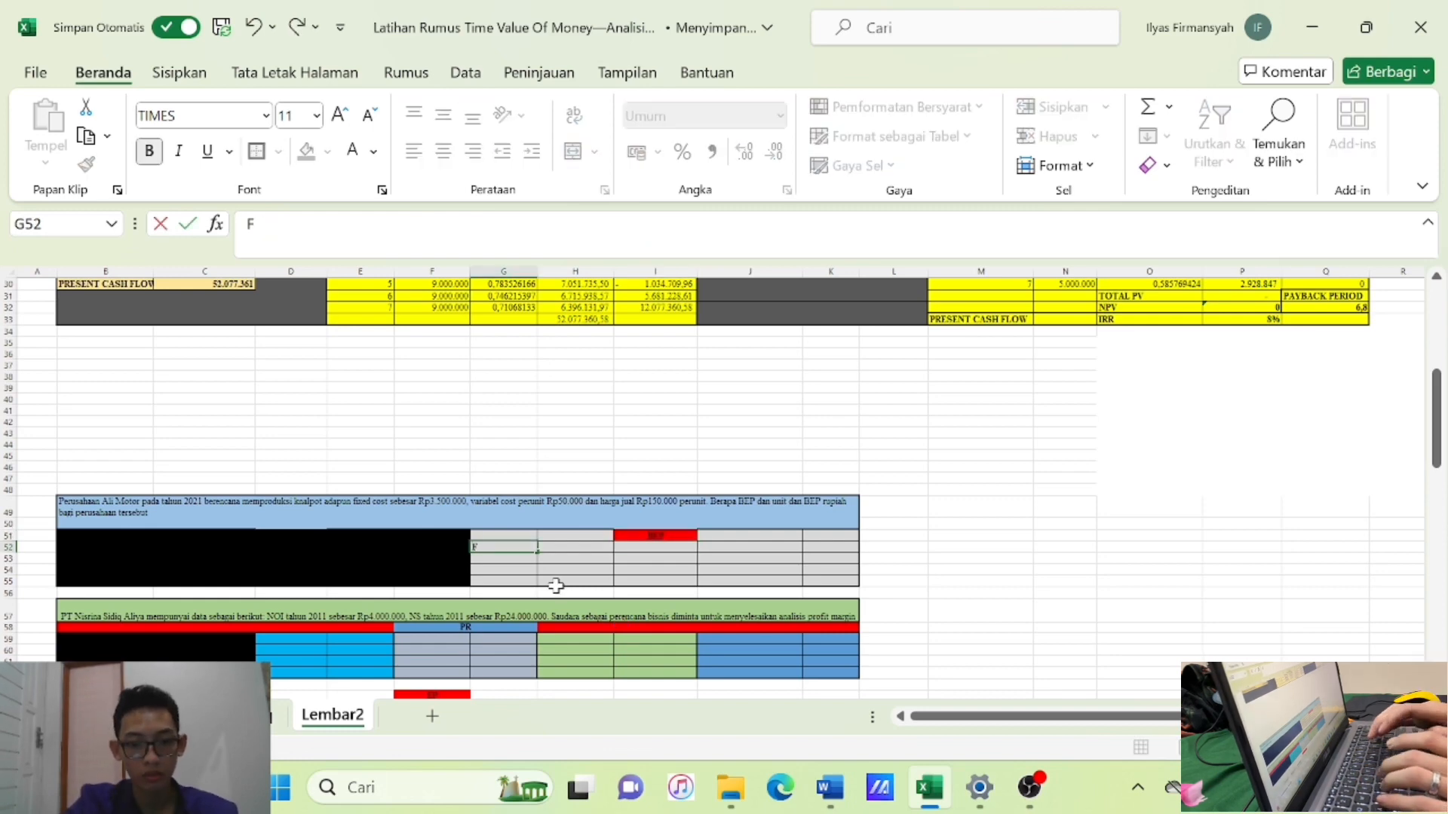
type("FIC")
key("BackSpace")
type("XE")
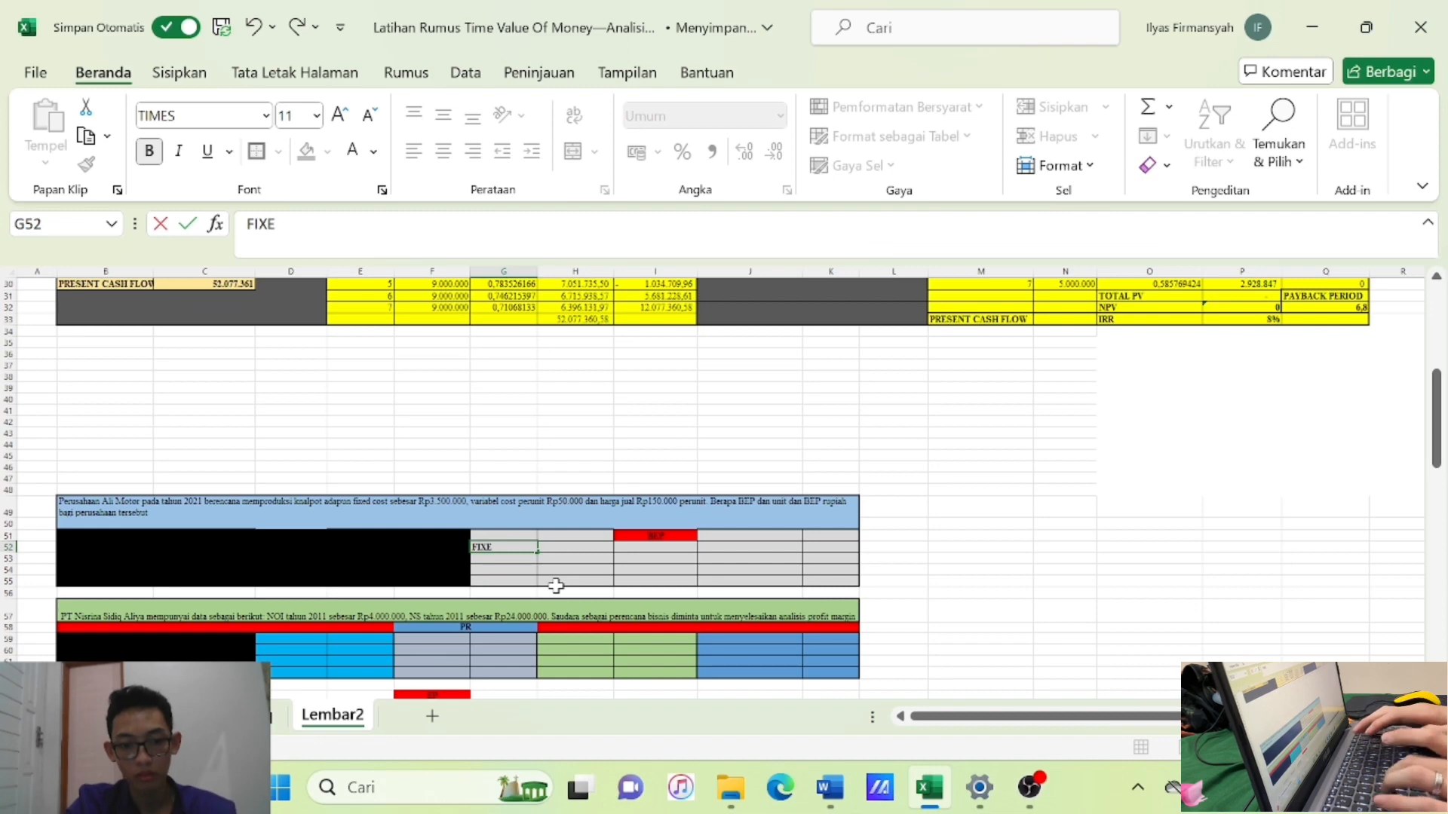
type("D COST")
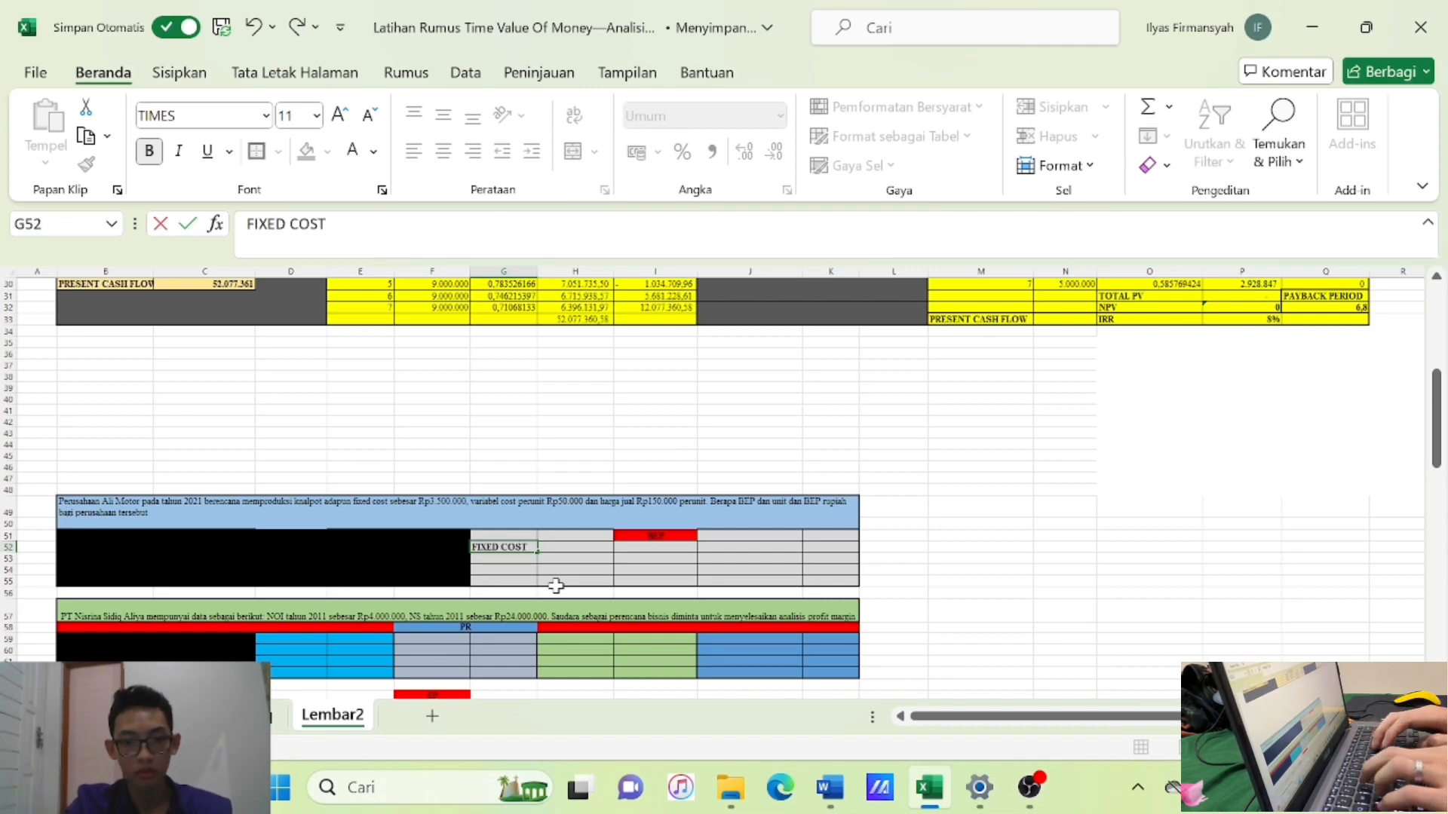
key("Return")
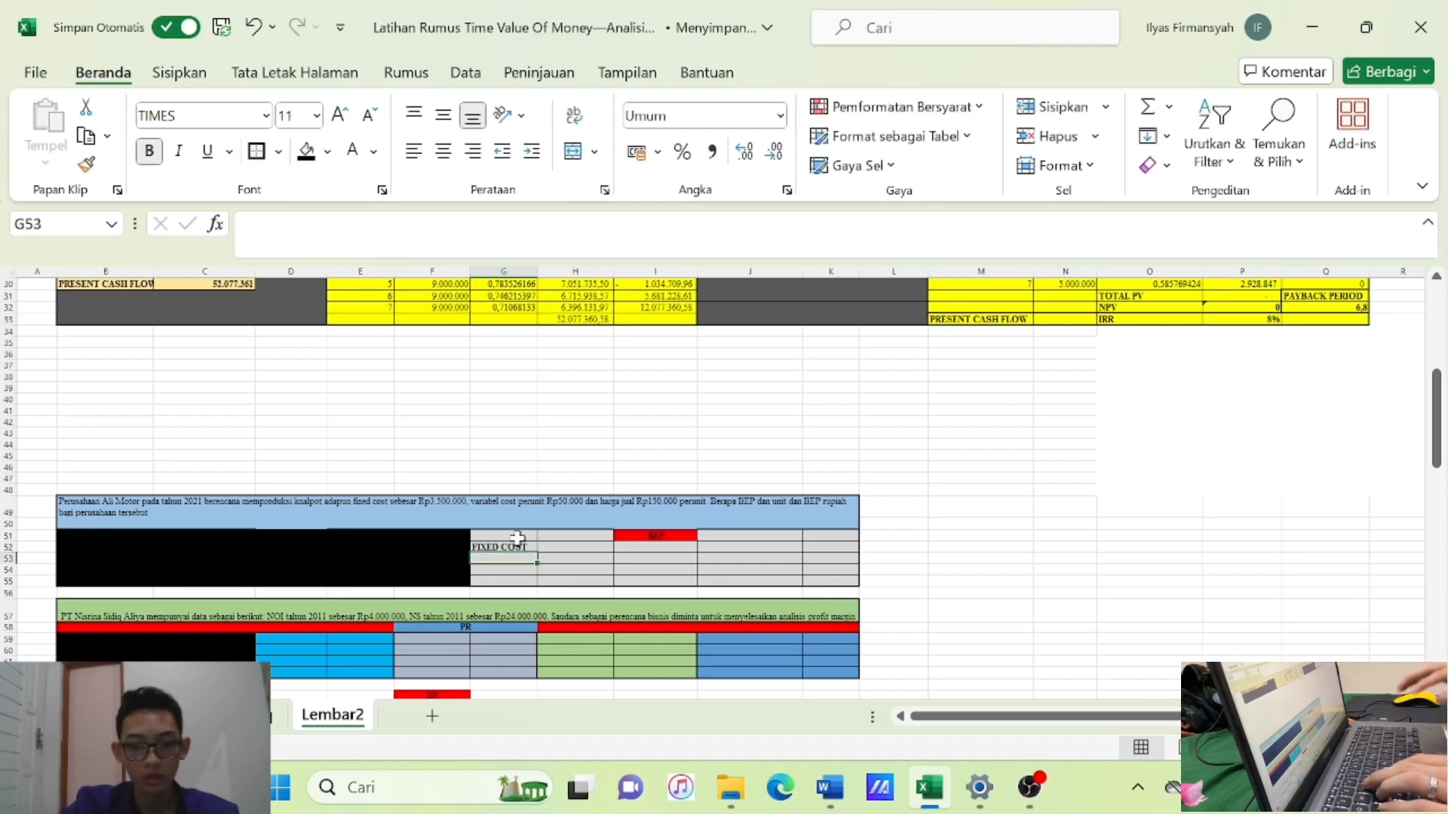
Add the row labels COST/UNIT in G53 and HARGA JUAL in G54.
type("COS")
type("T")
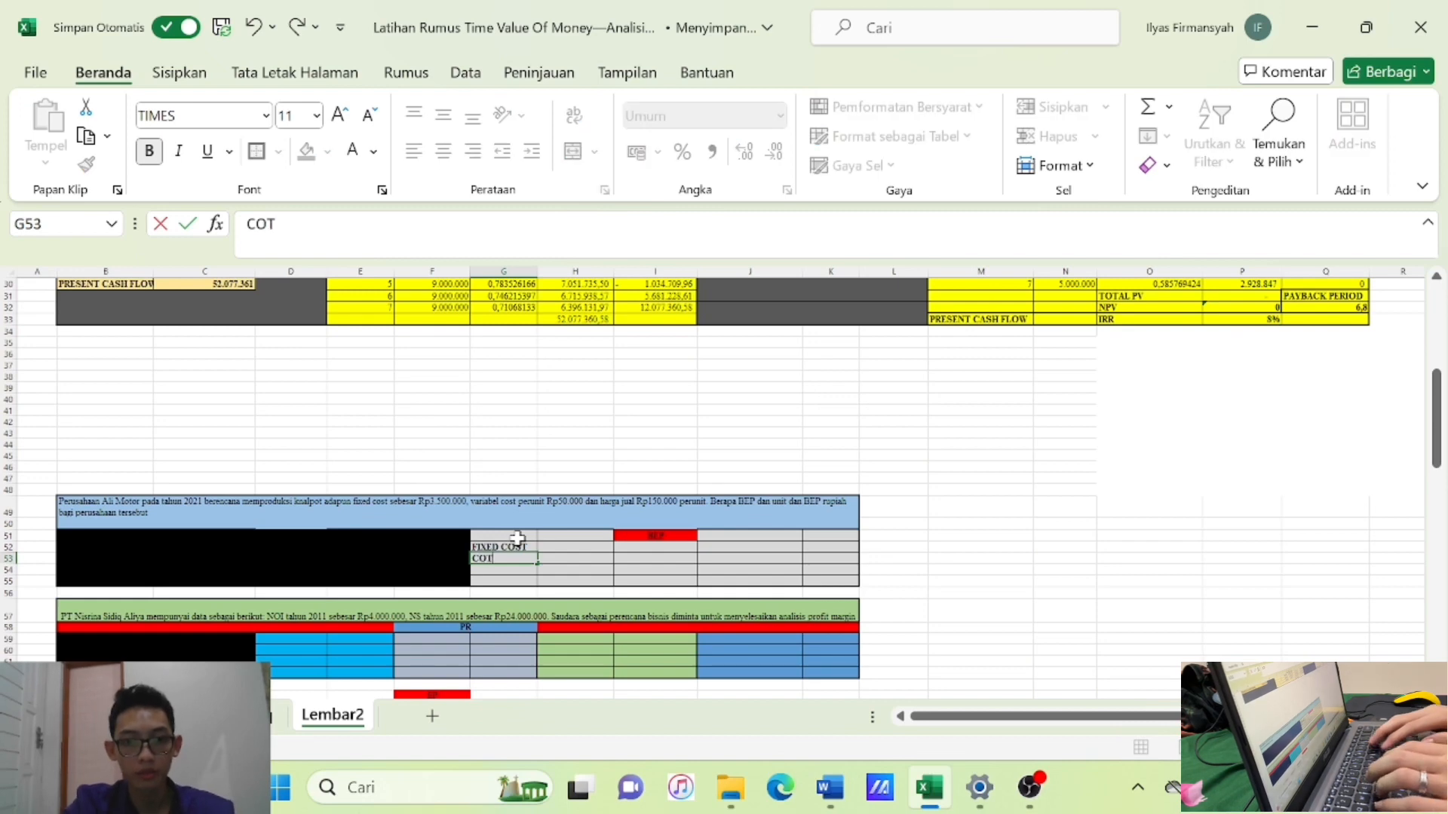
key("BackSpace")
type("ST/UNIT")
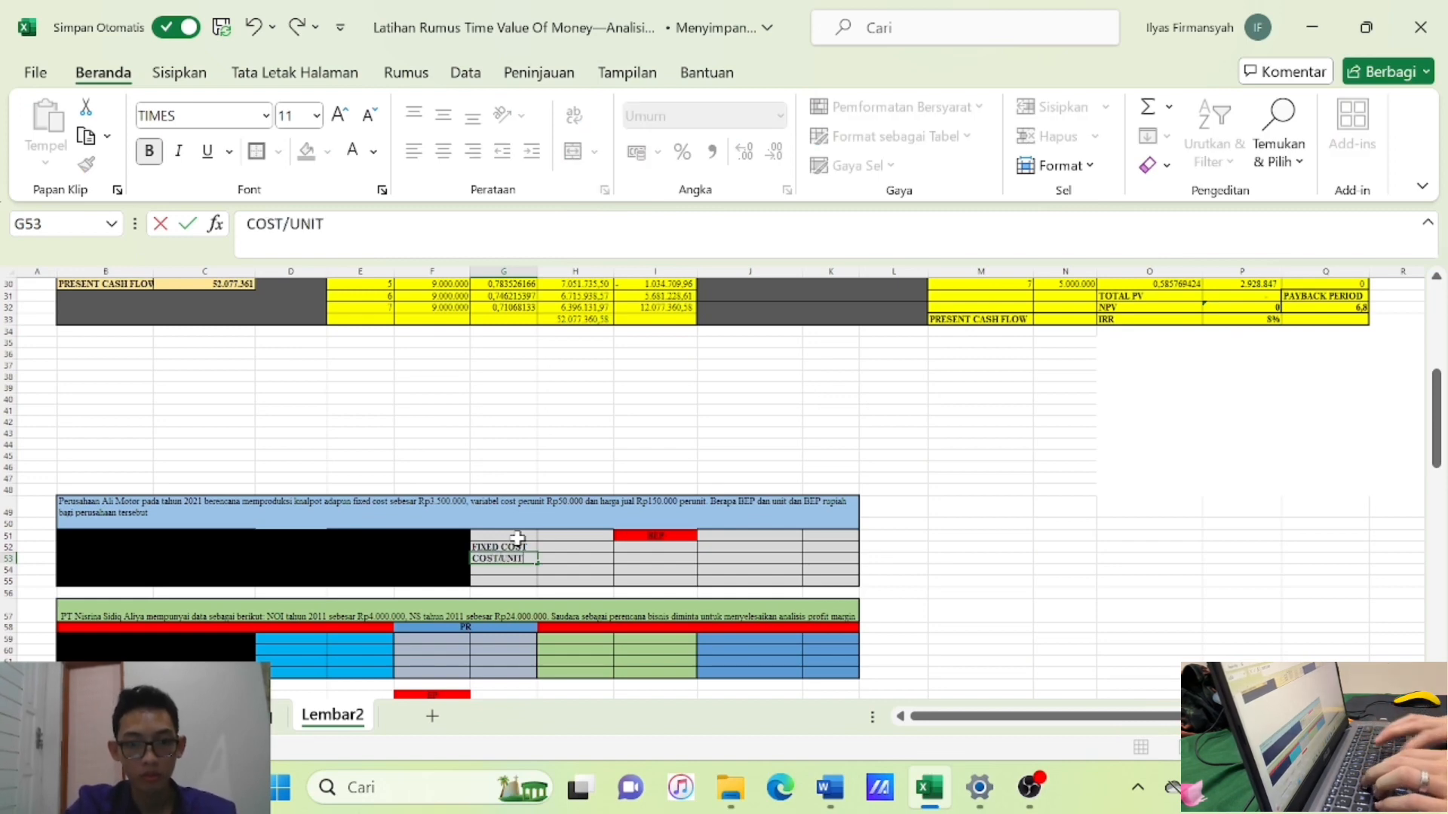
key("Return")
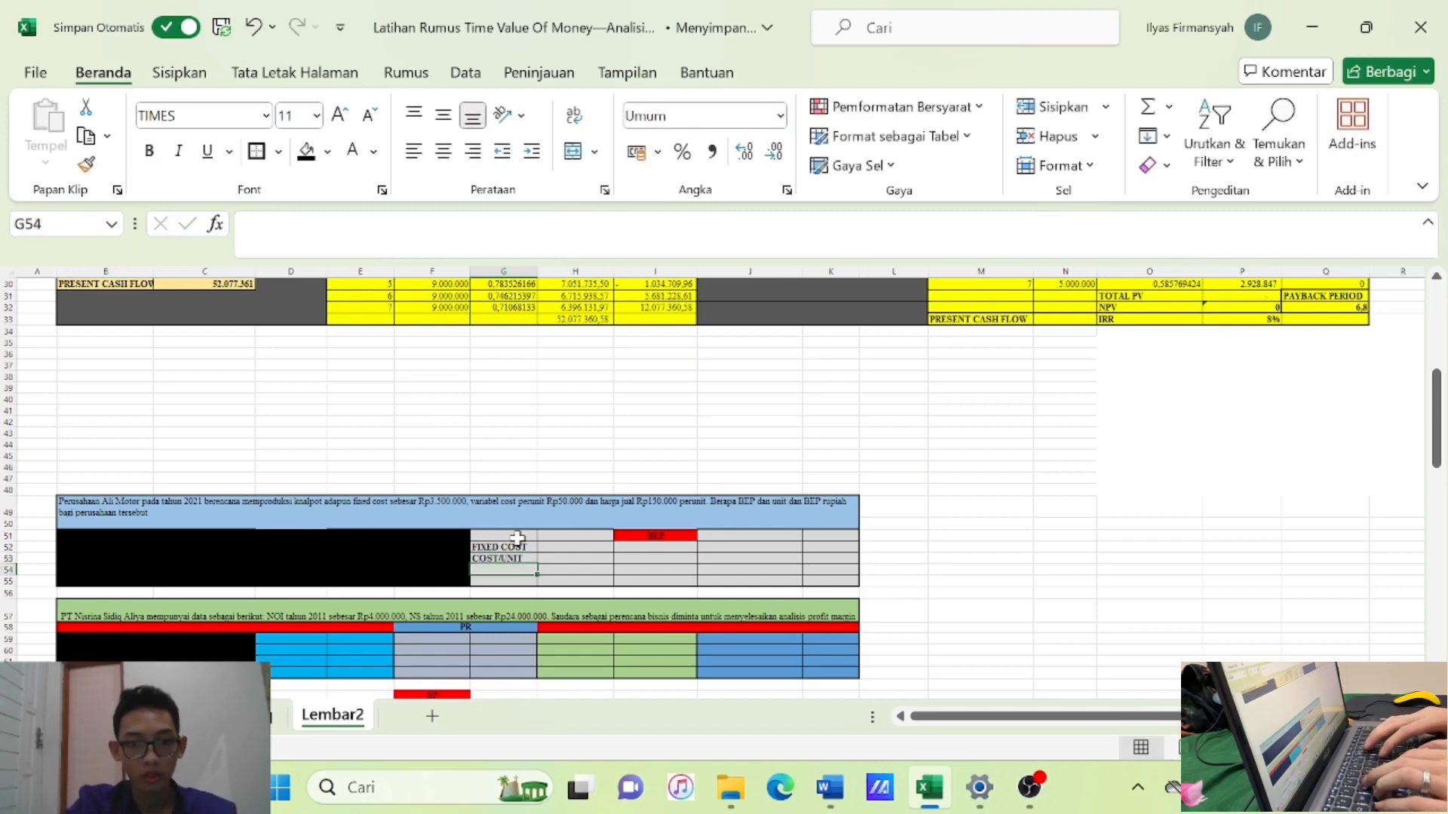
type("HARGA J")
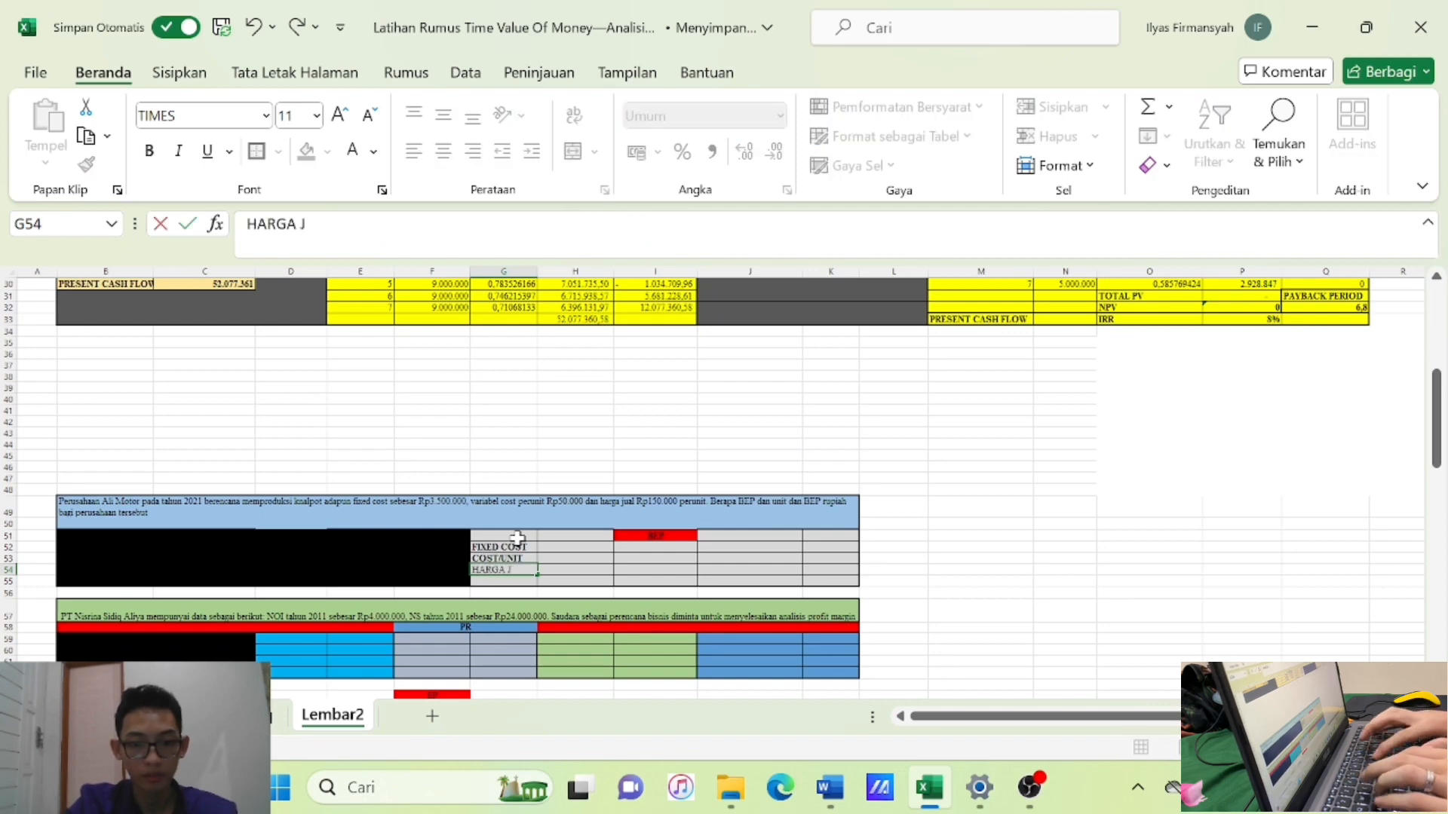
type("UAL")
key("Return")
Enter the fixed cost 3.500.000 in H52 beside the FIXED COST label.
key("Right")
key("Up")
key("Up")
key("Up")
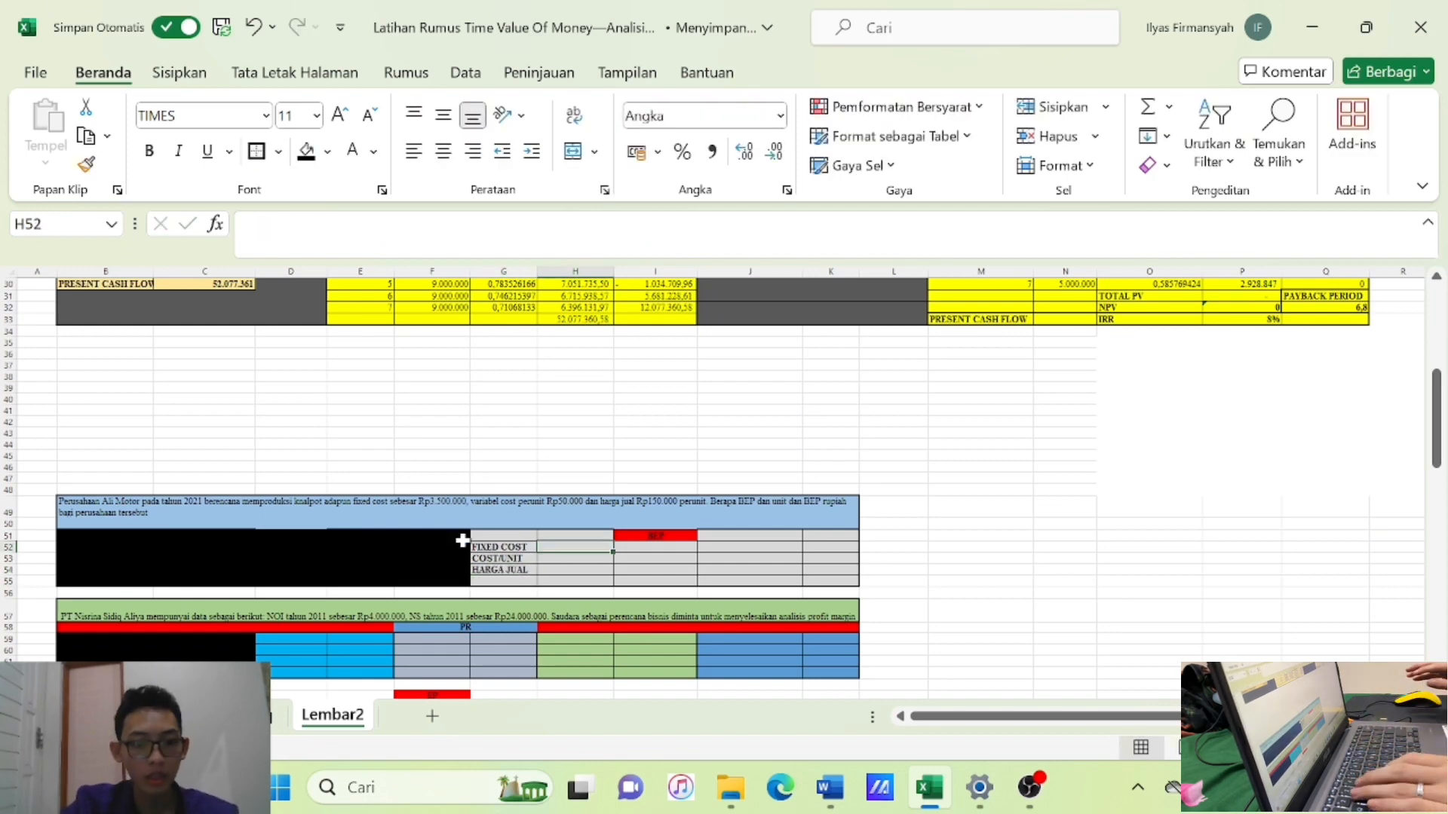
type("3.500")
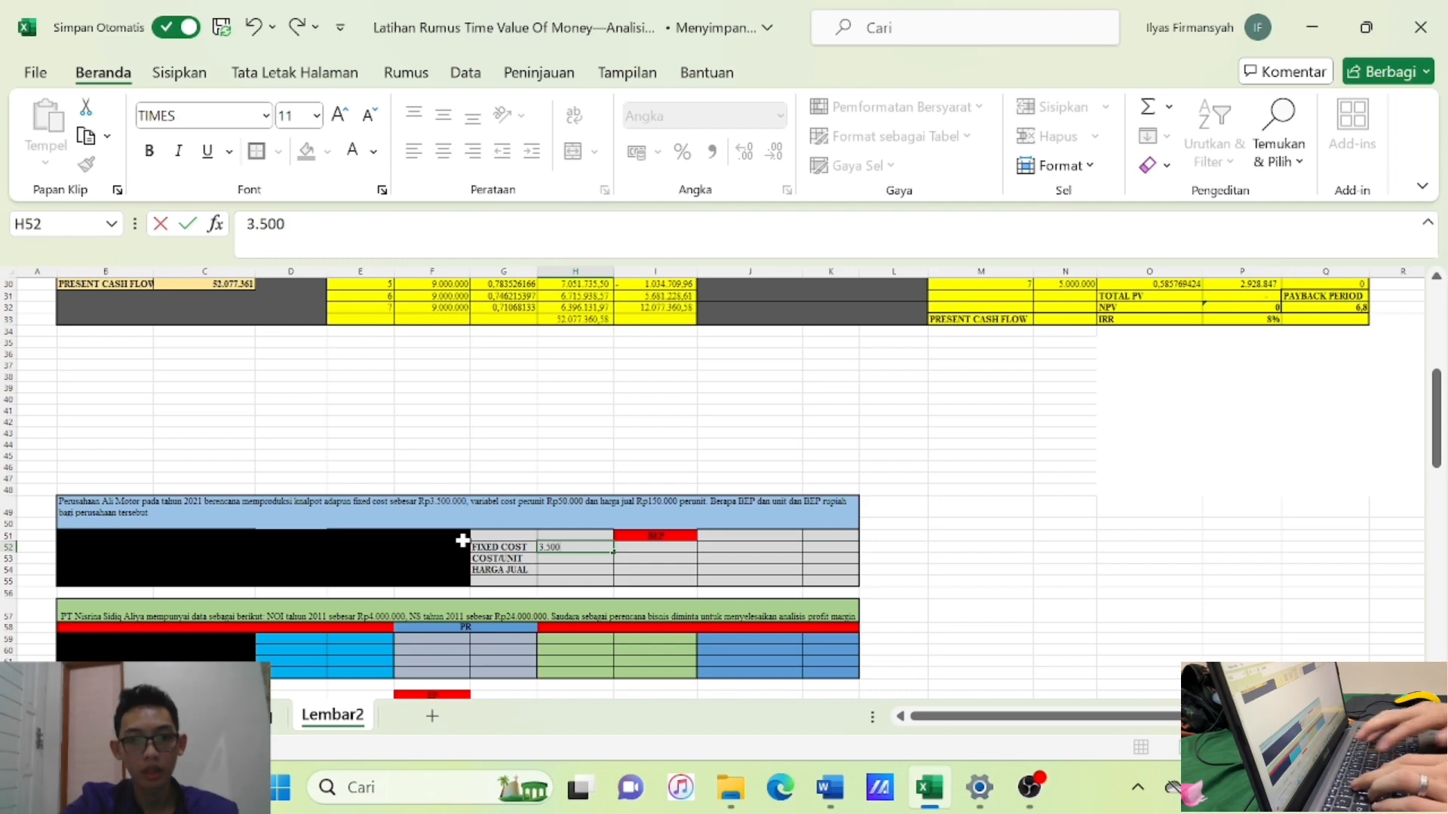
type(".000")
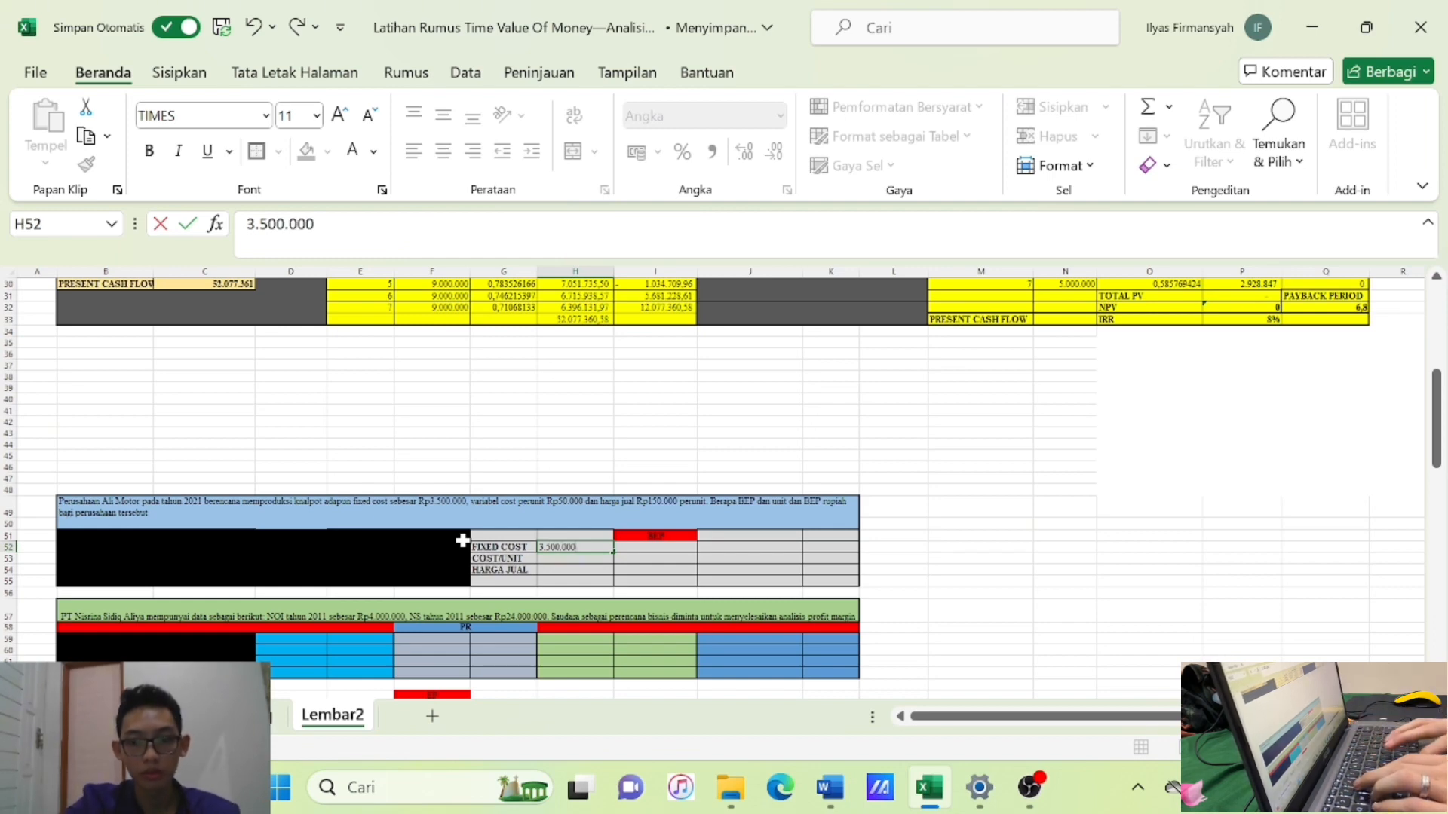
key("Return")
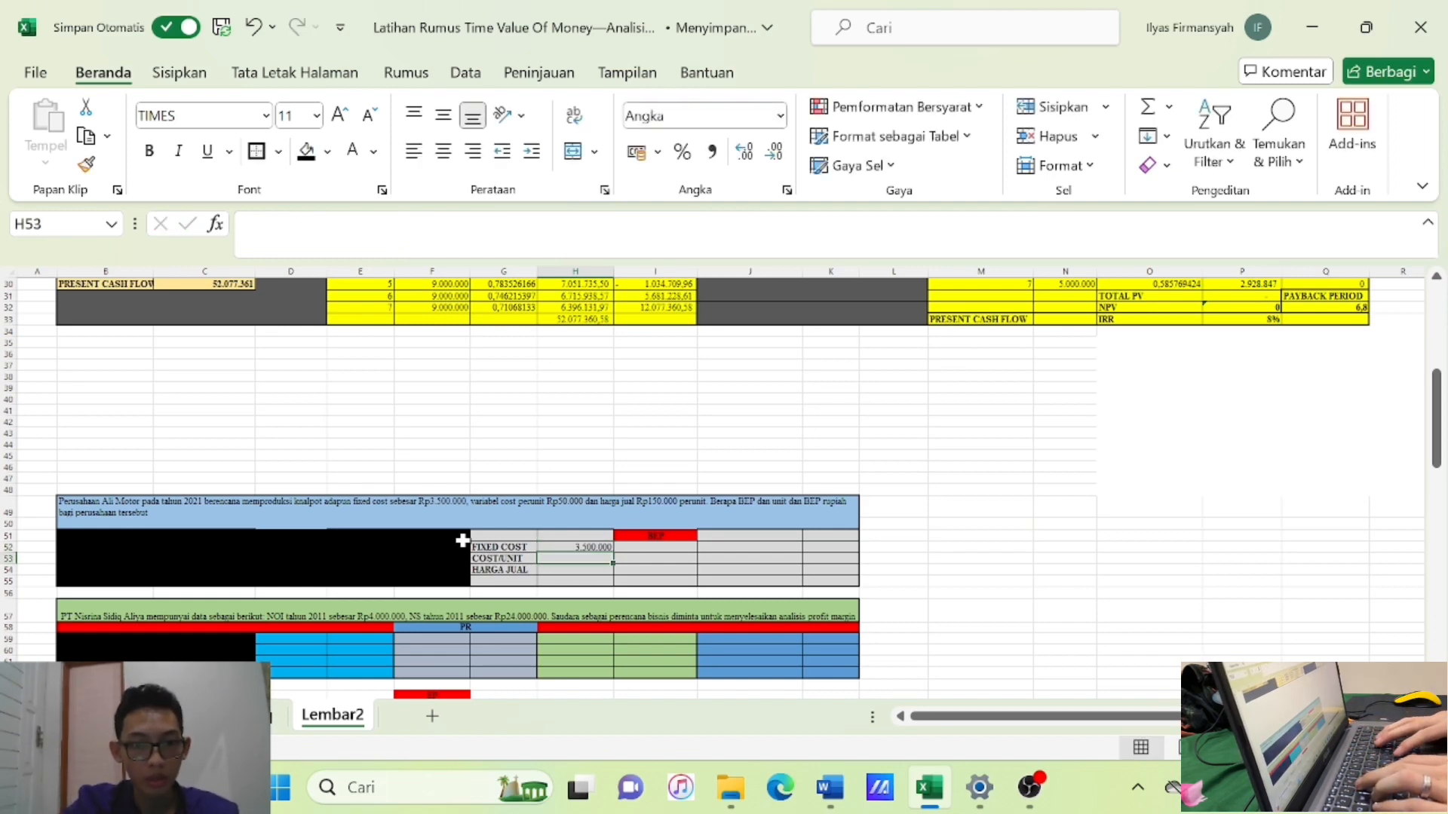
Enter 50.000 in H53 for COST/UNIT and 150.000 in H54 for HARGA JUAL.
type("50")
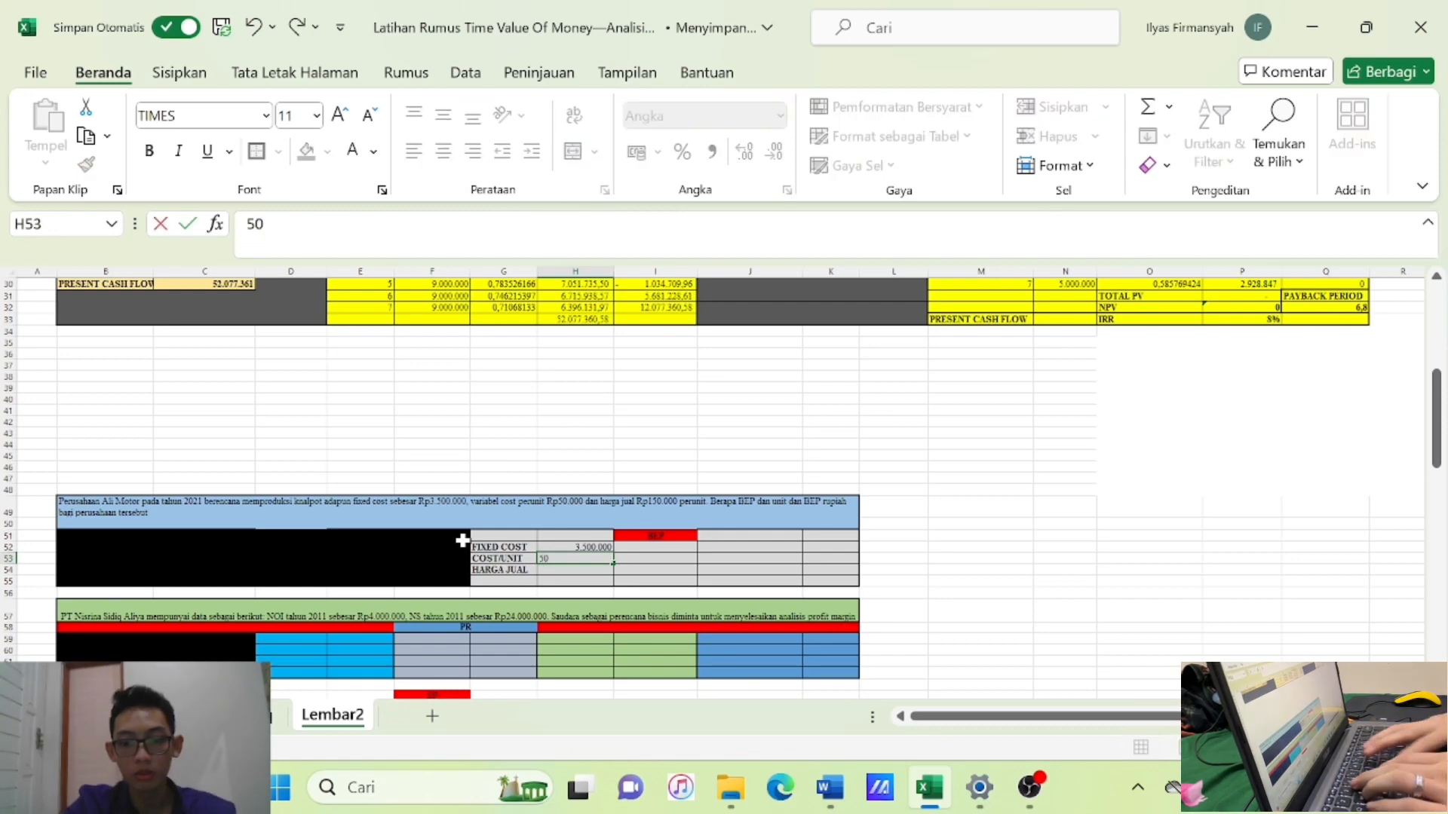
type(".000")
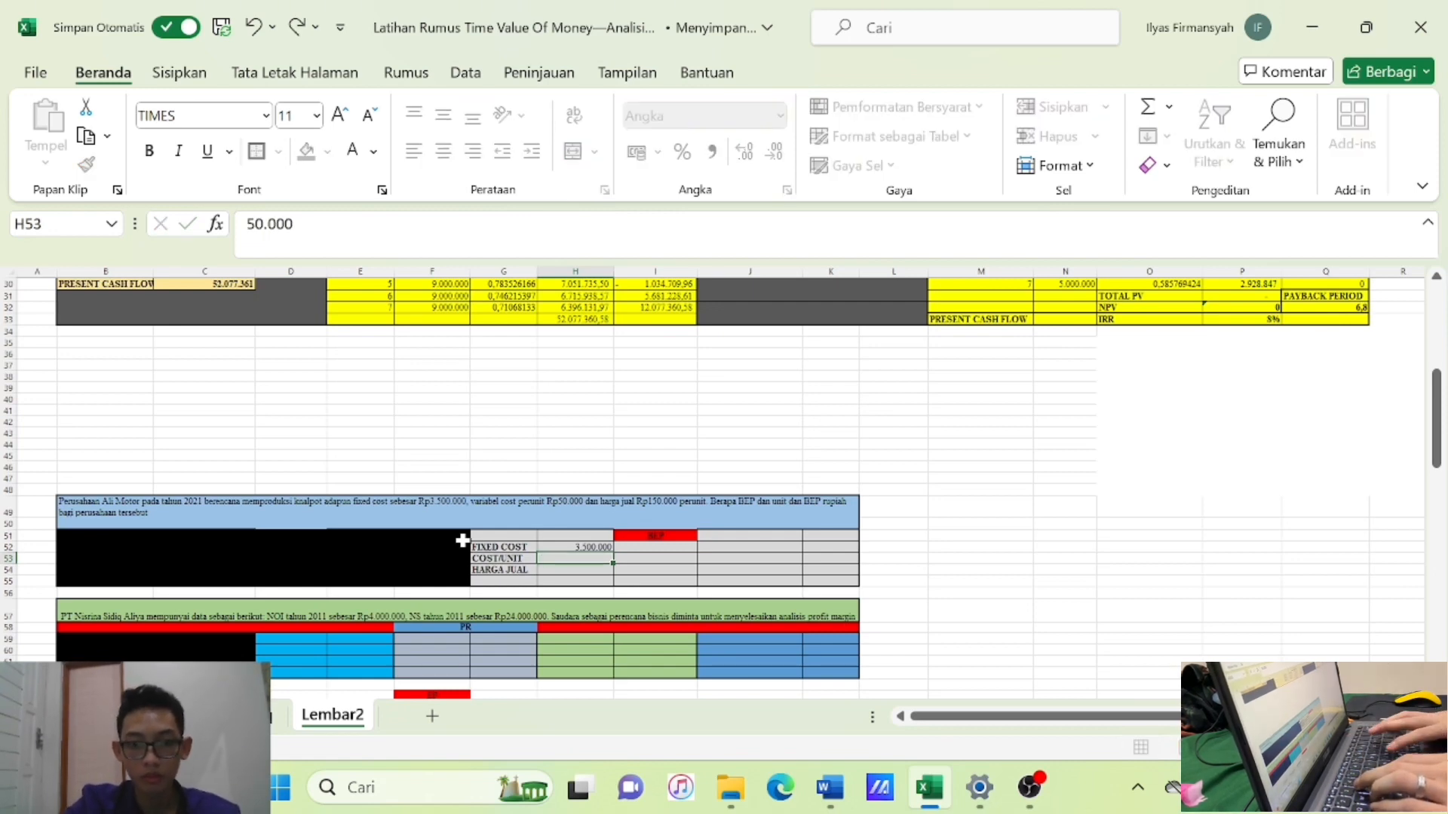
key("Return")
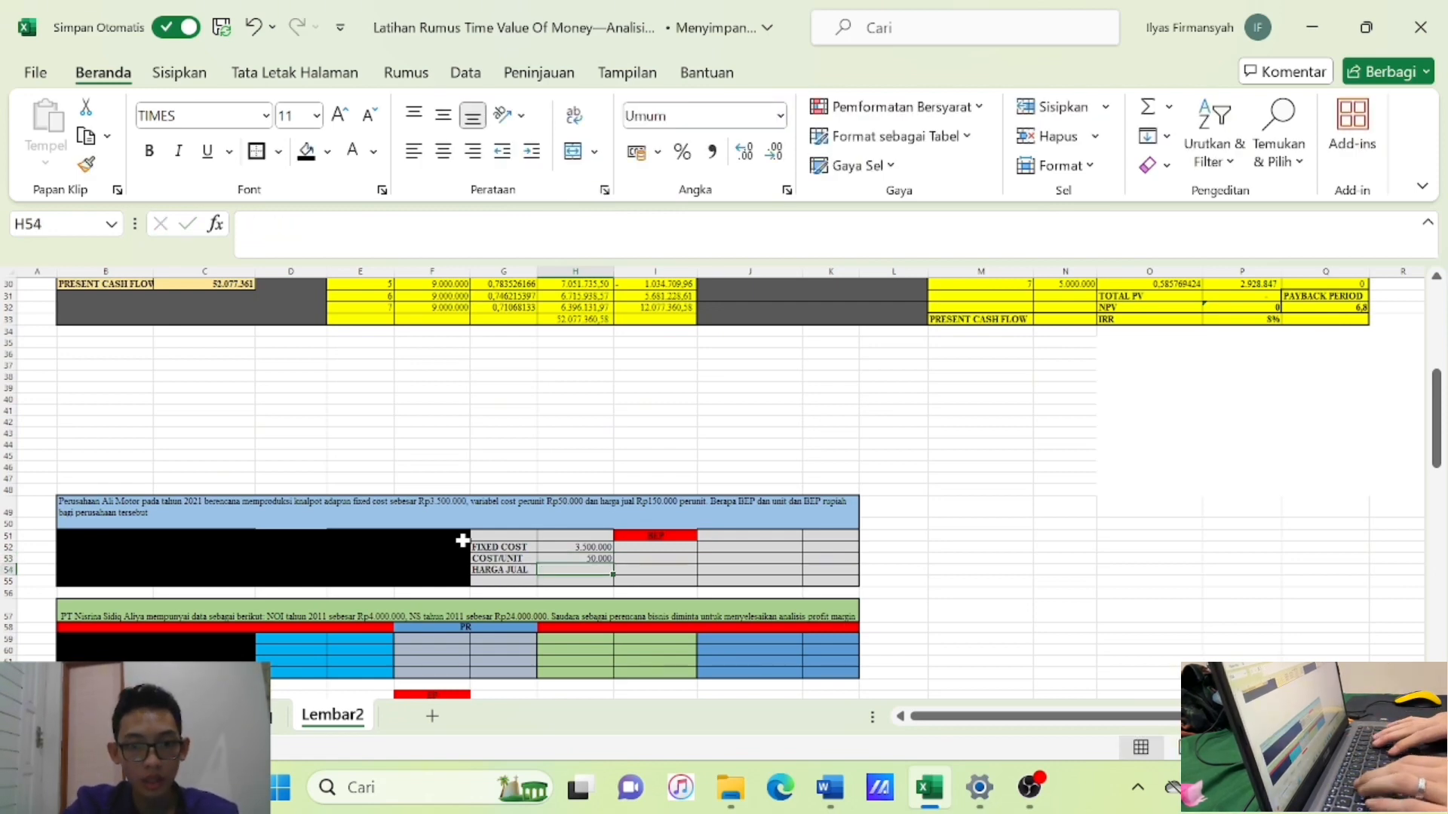
type("150.")
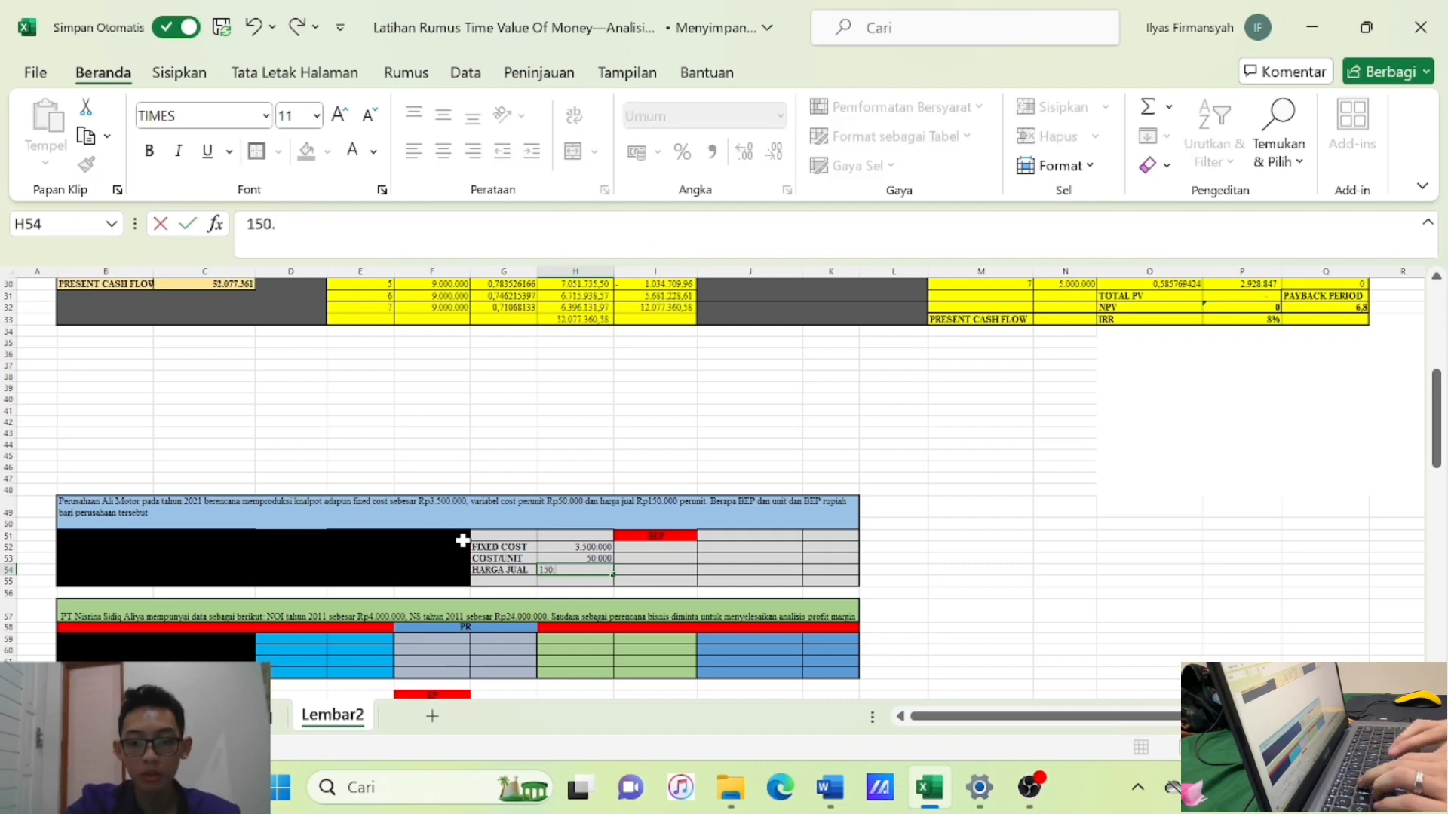
type("000")
left_click(463, 541)
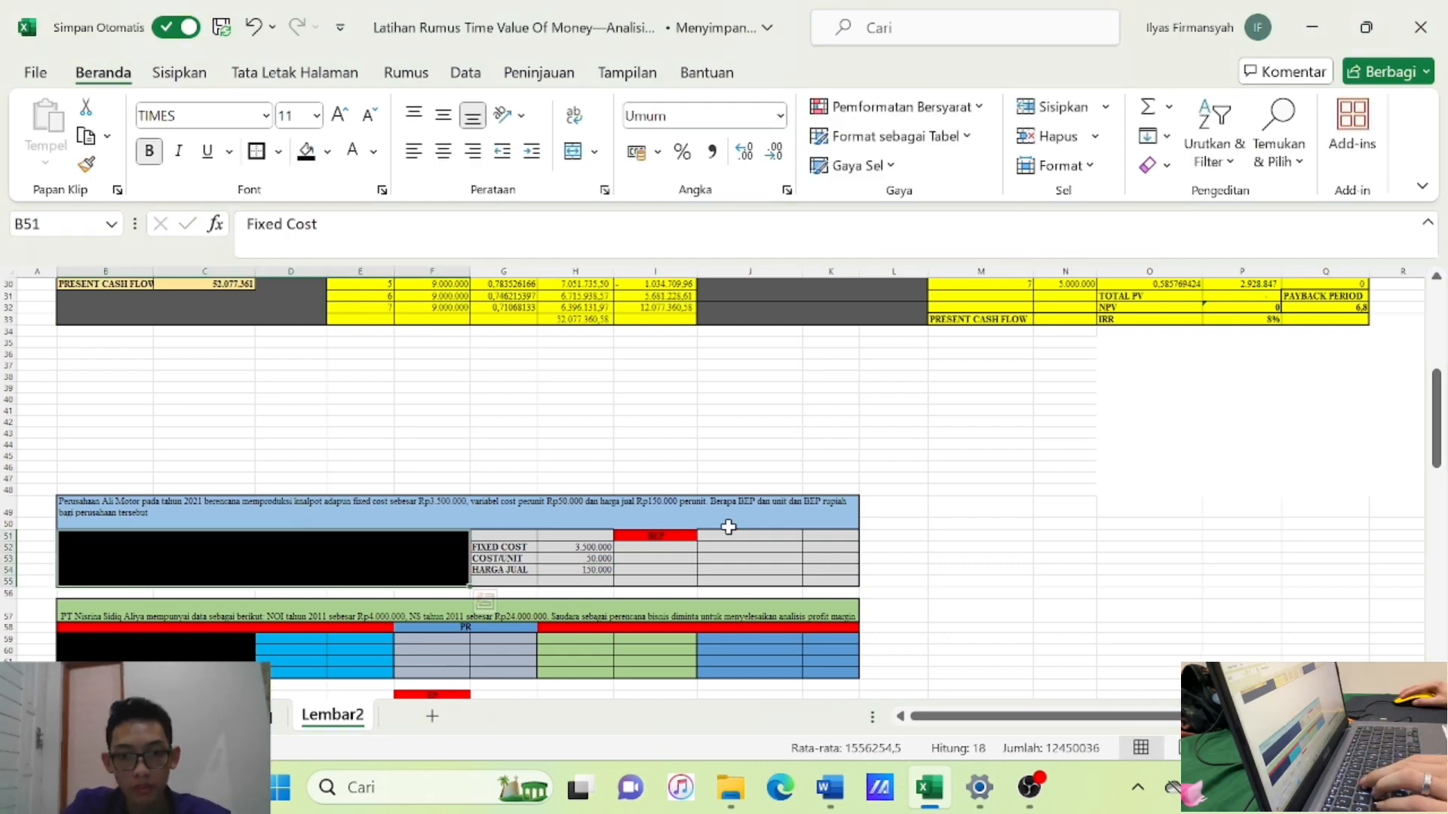
Add the headings BEP/UNIT in J51 and BEP/RUPIAH in K51 of the break-even table.
left_click(750, 535)
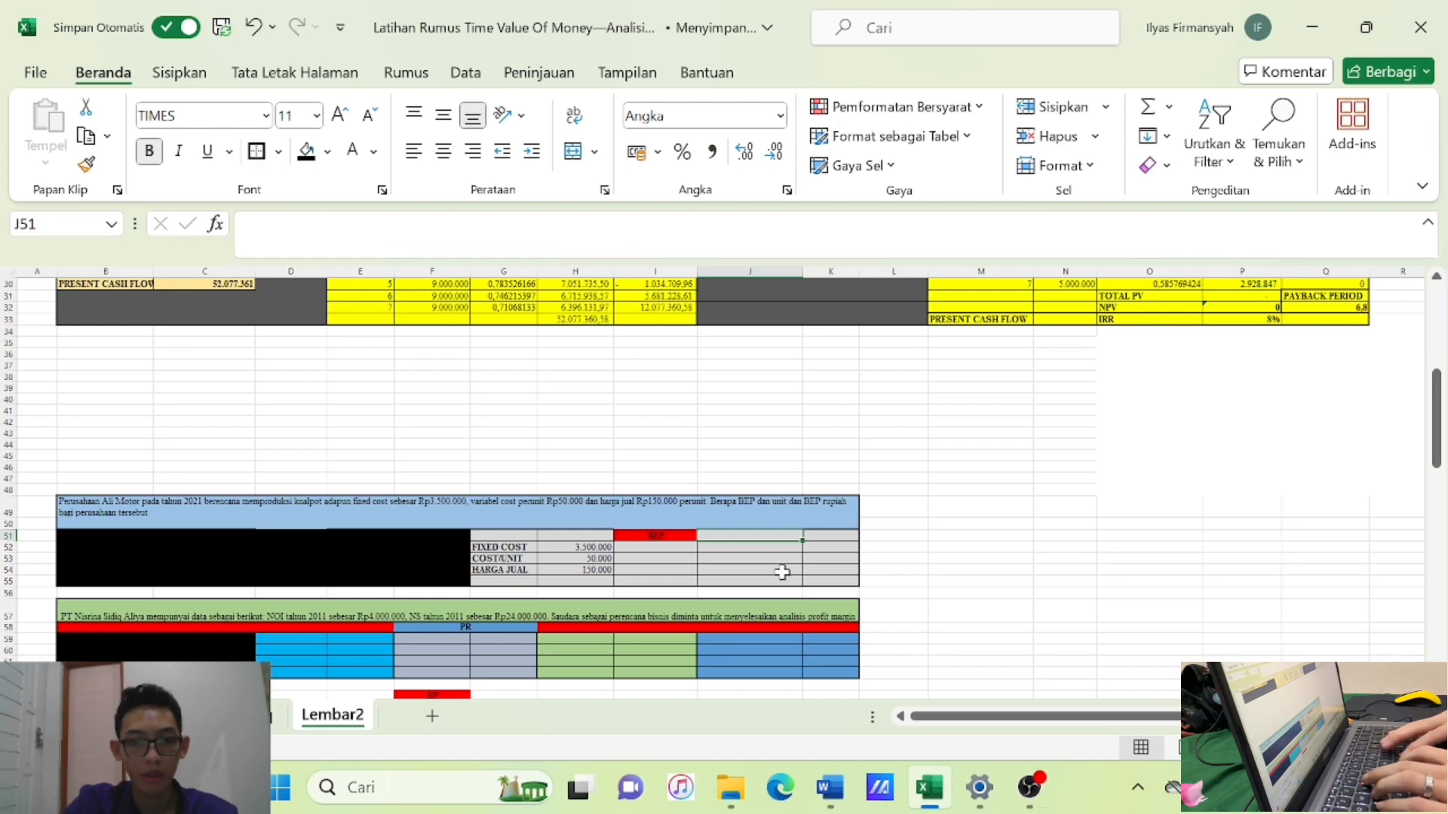
type("BE")
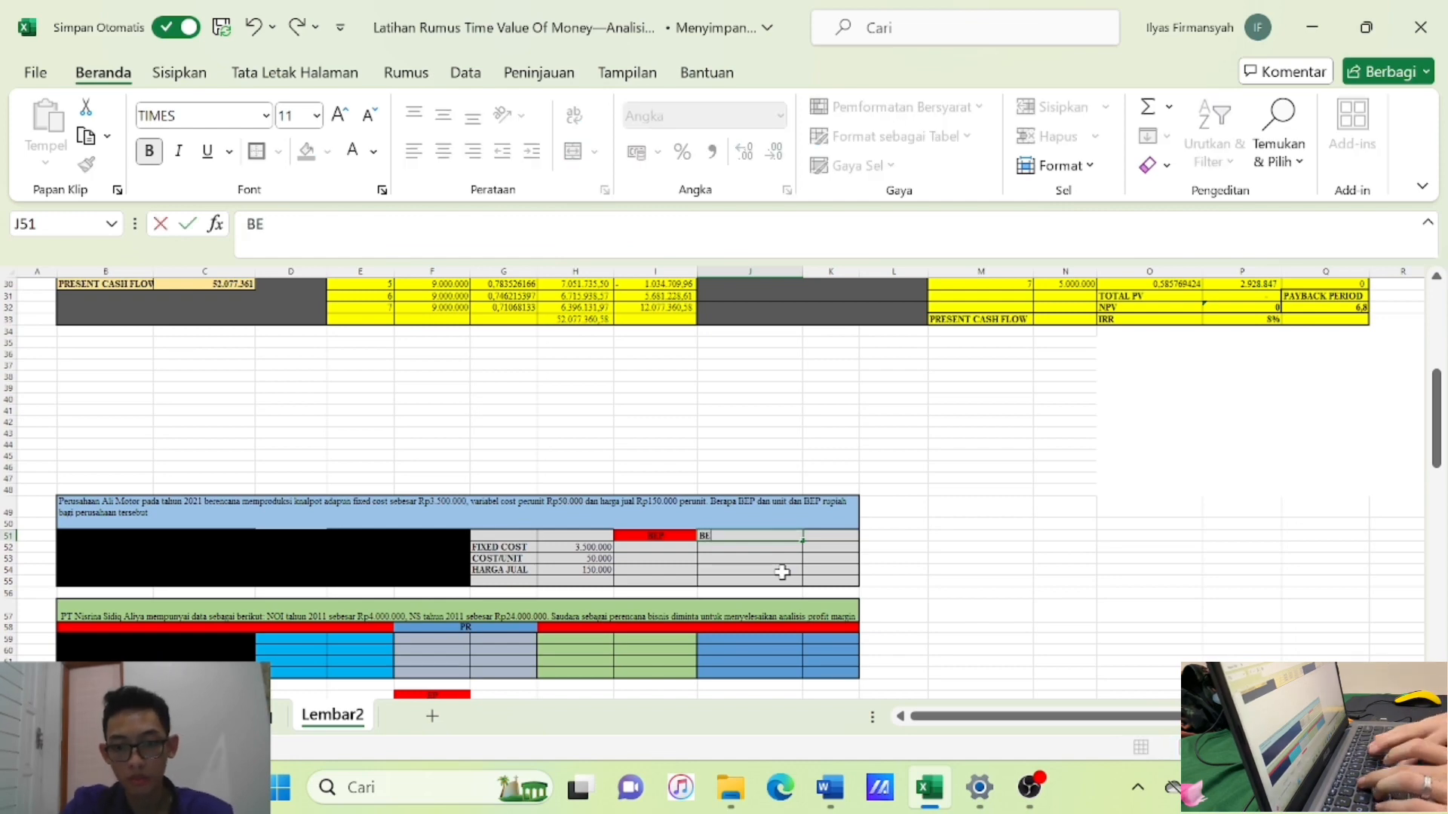
type("P/UNIT")
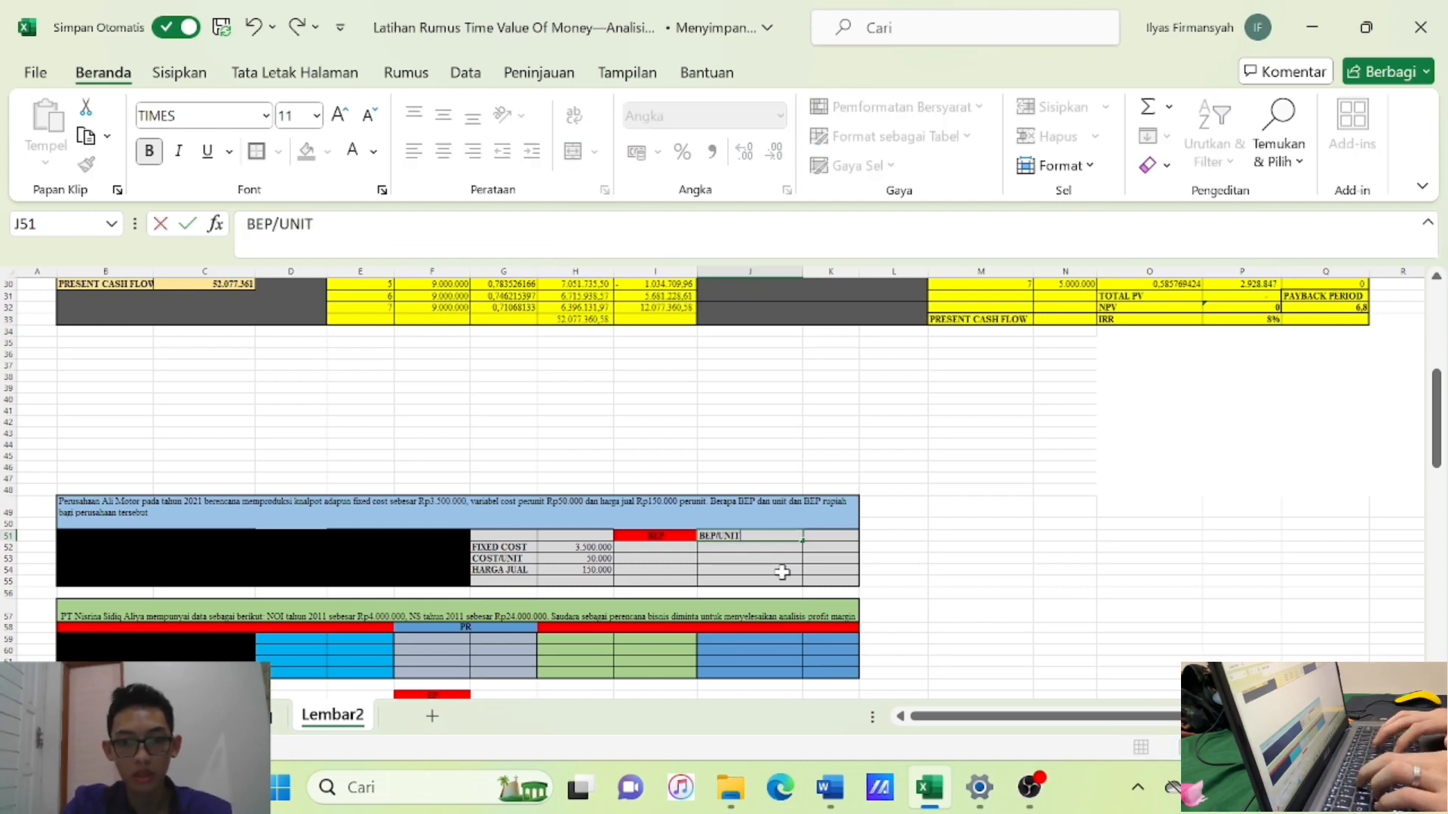
key("Return")
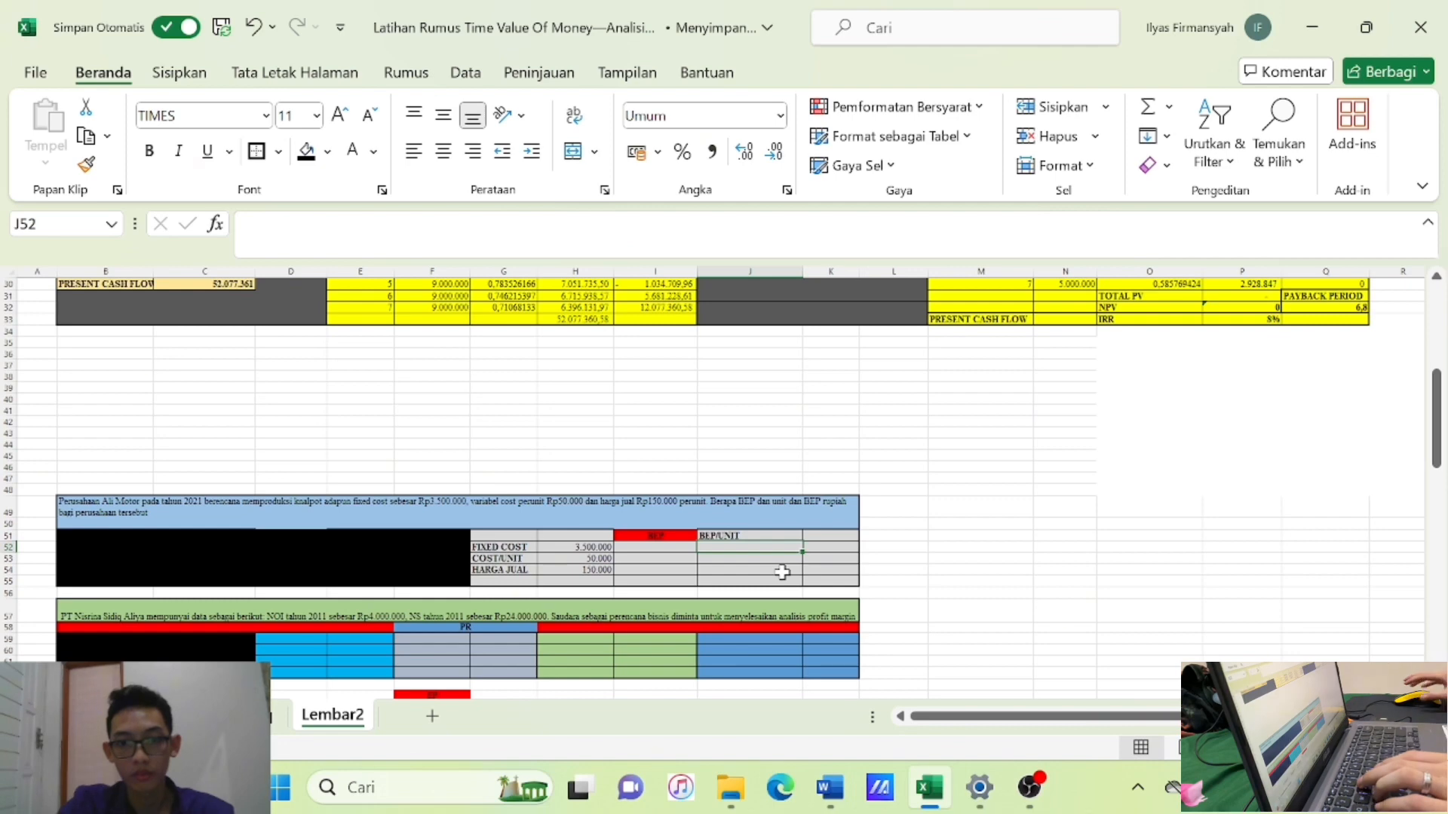
left_click(835, 541)
type("BEP")
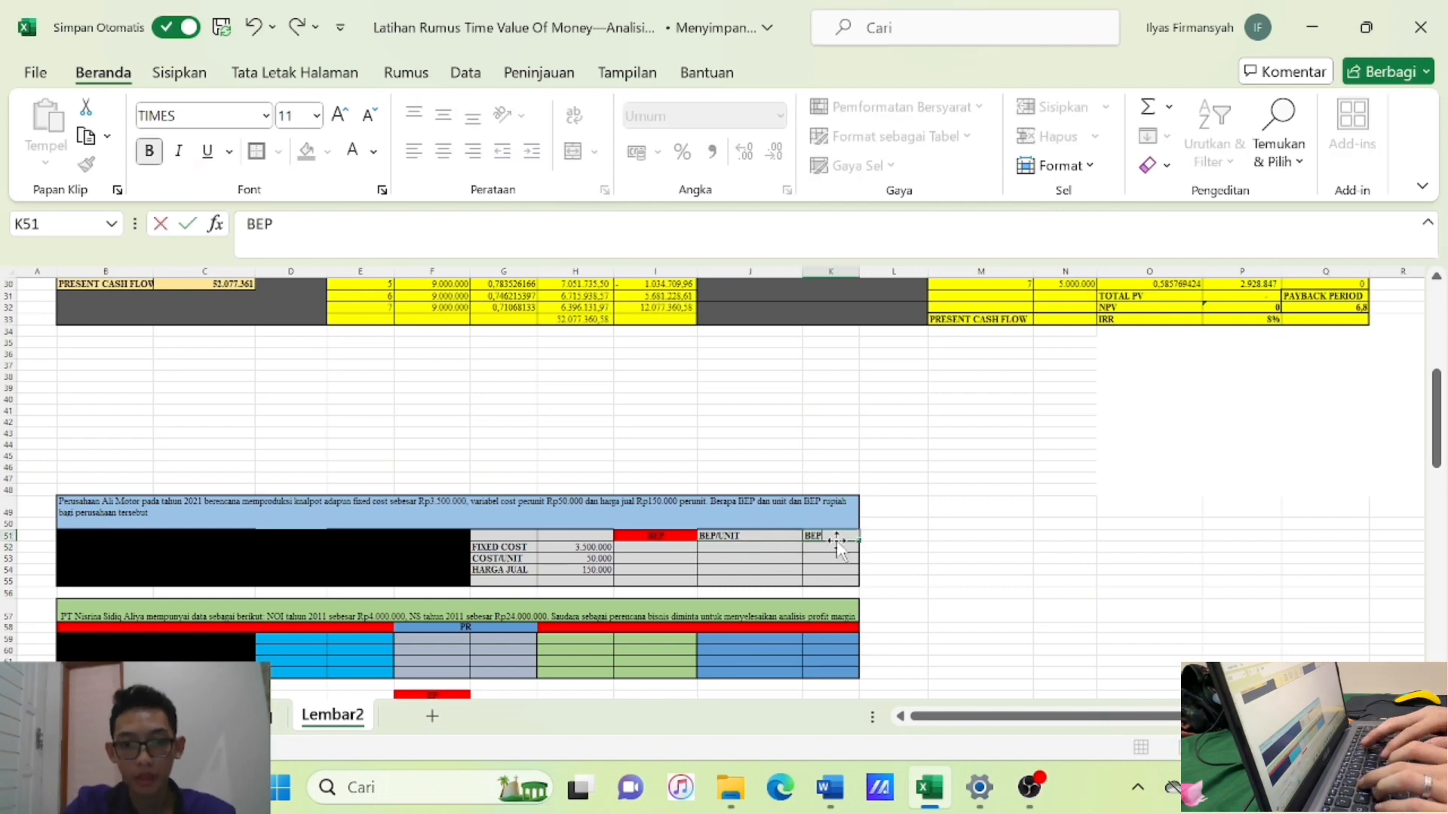
type("/RUPIAHJ")
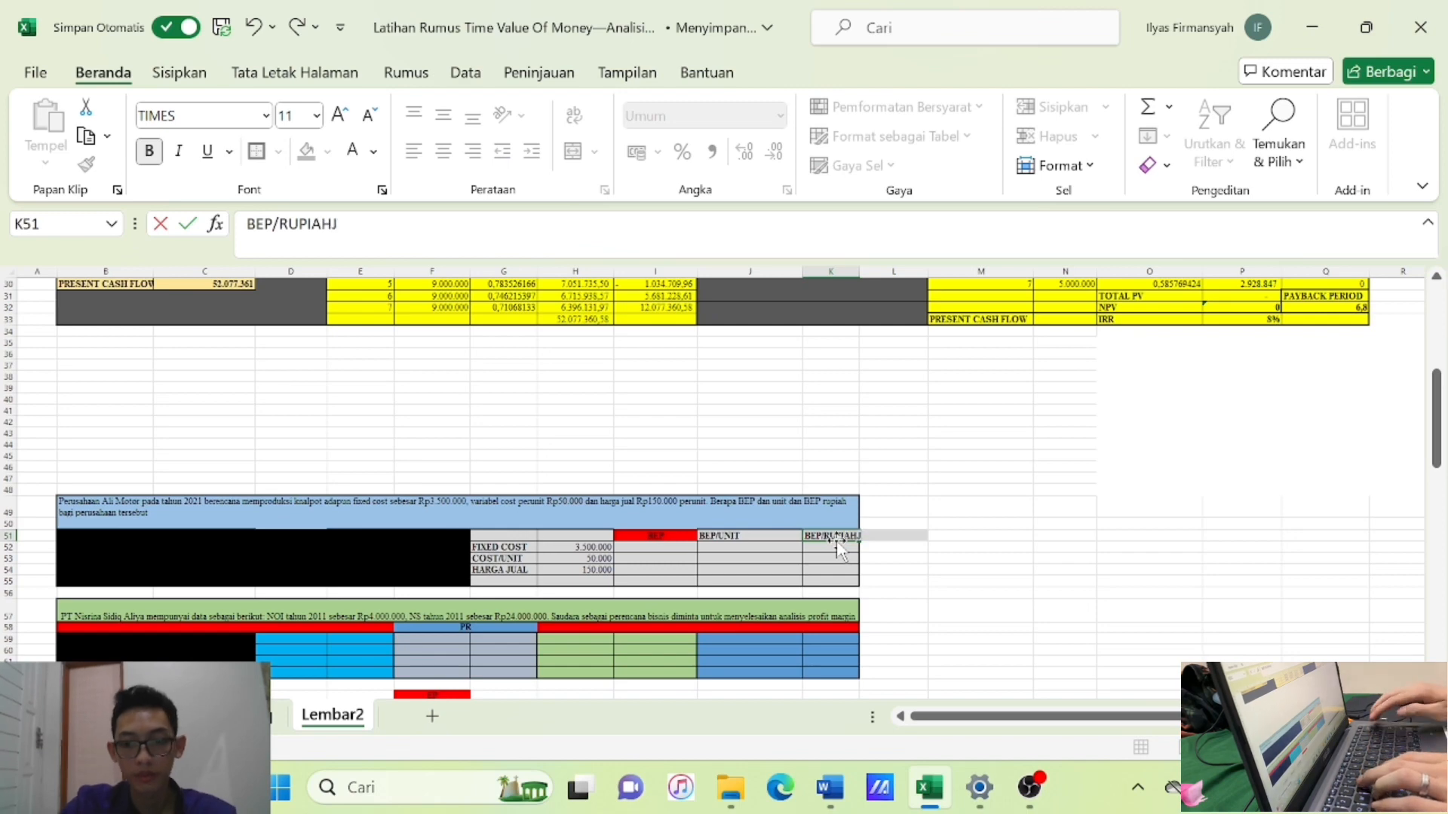
key("Return")
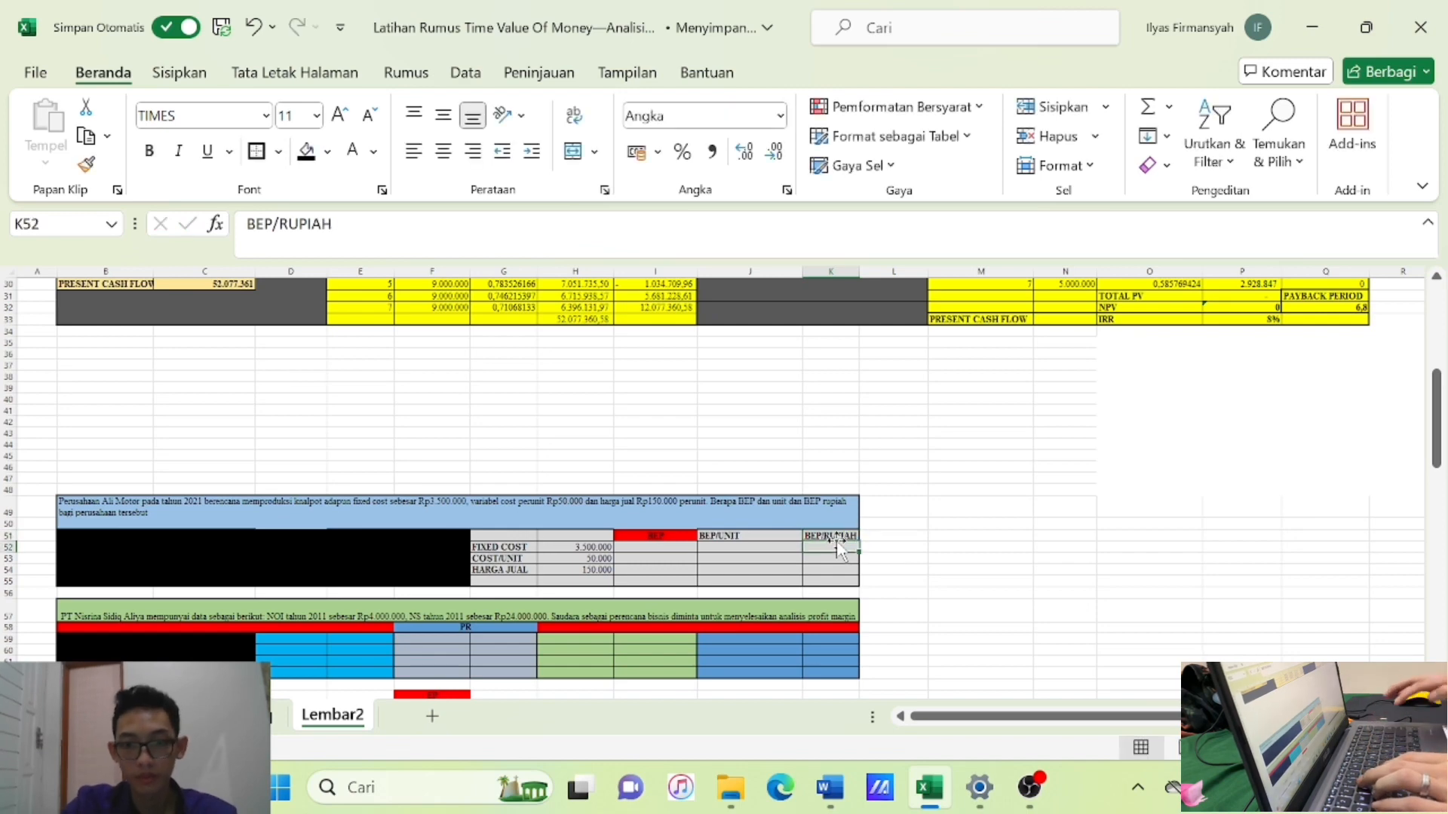
Enter the row label VPC/HJ in J52 under the BEP/UNIT heading.
key("Left")
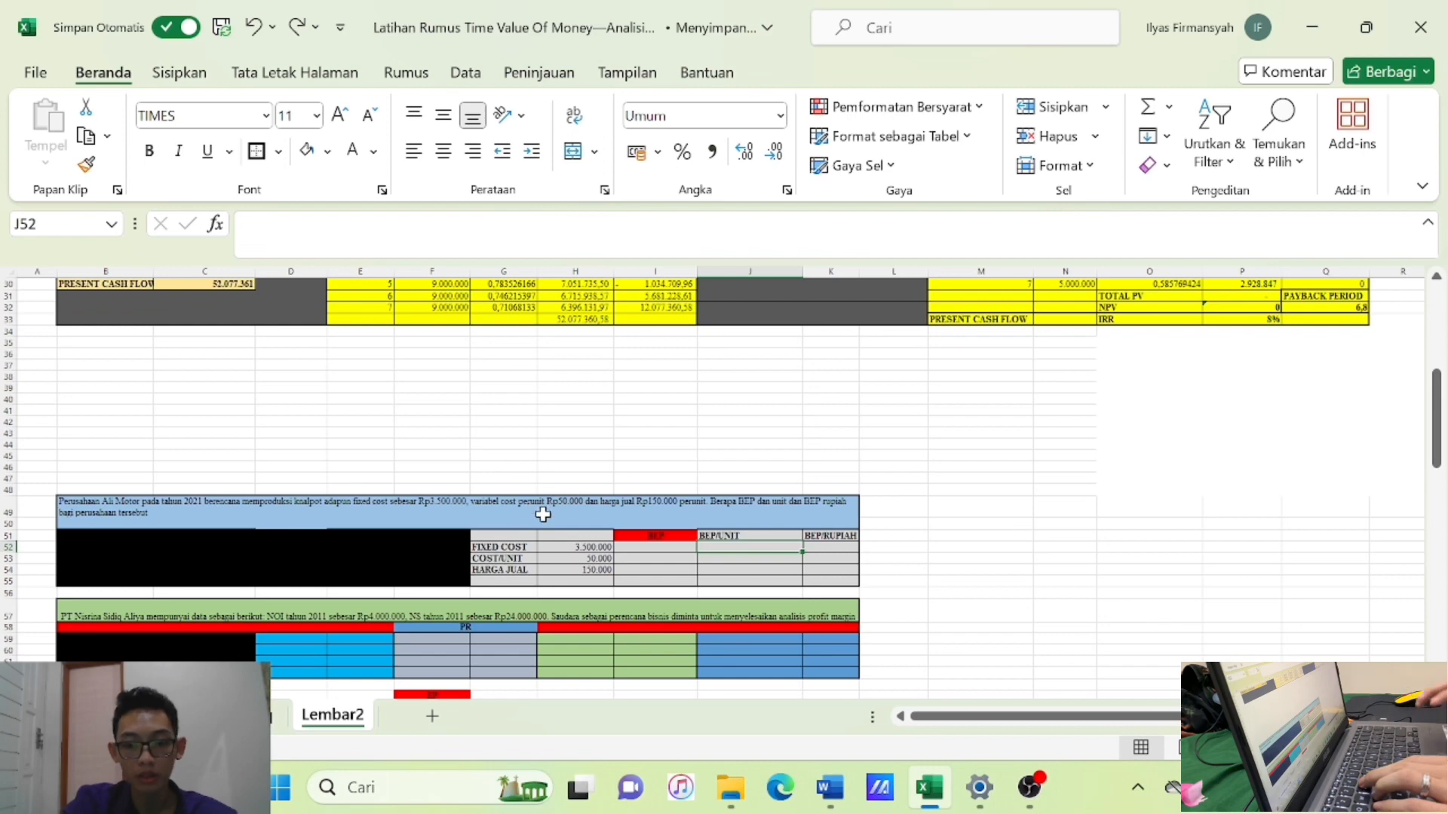
type("V")
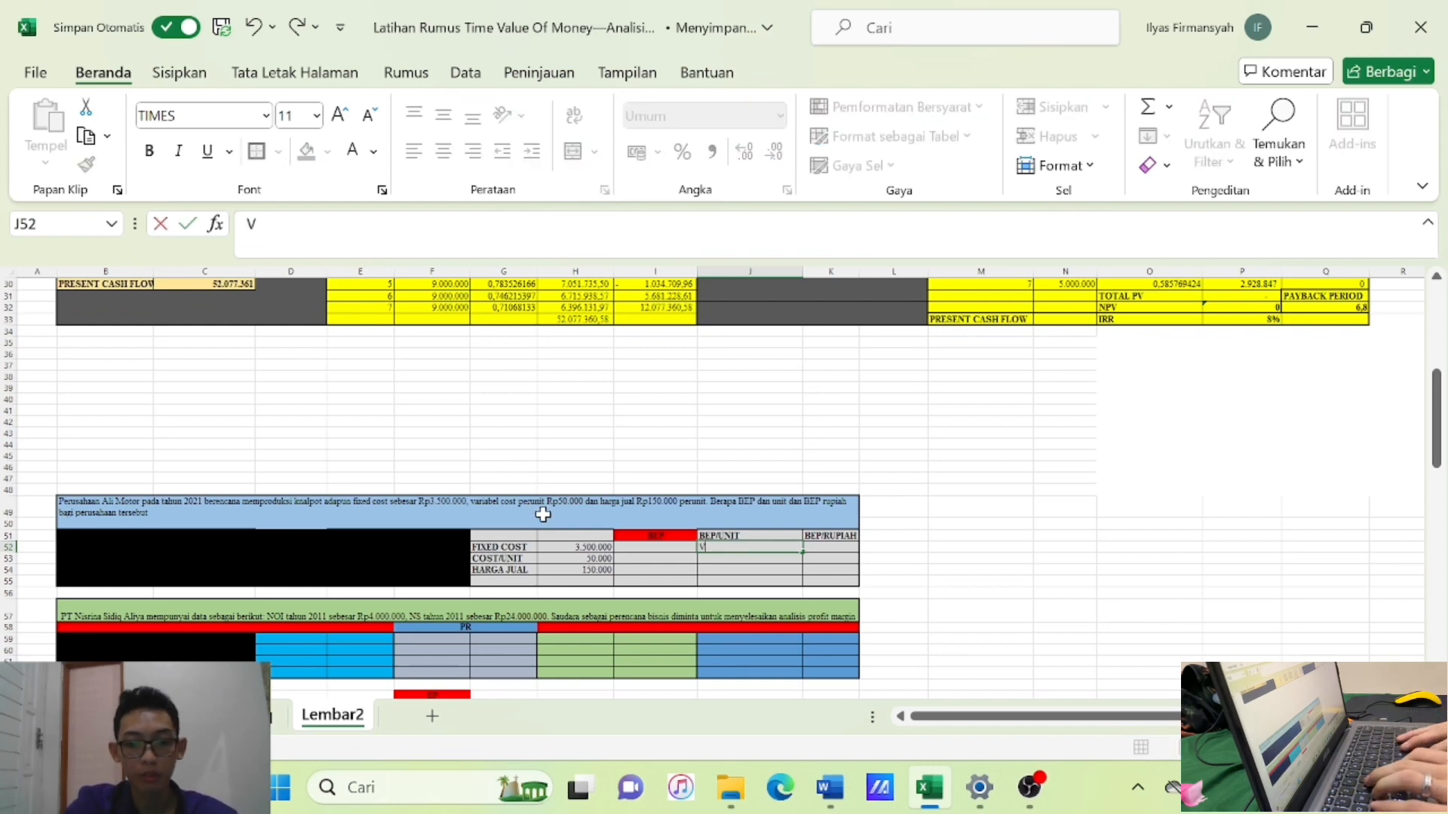
type("PC")
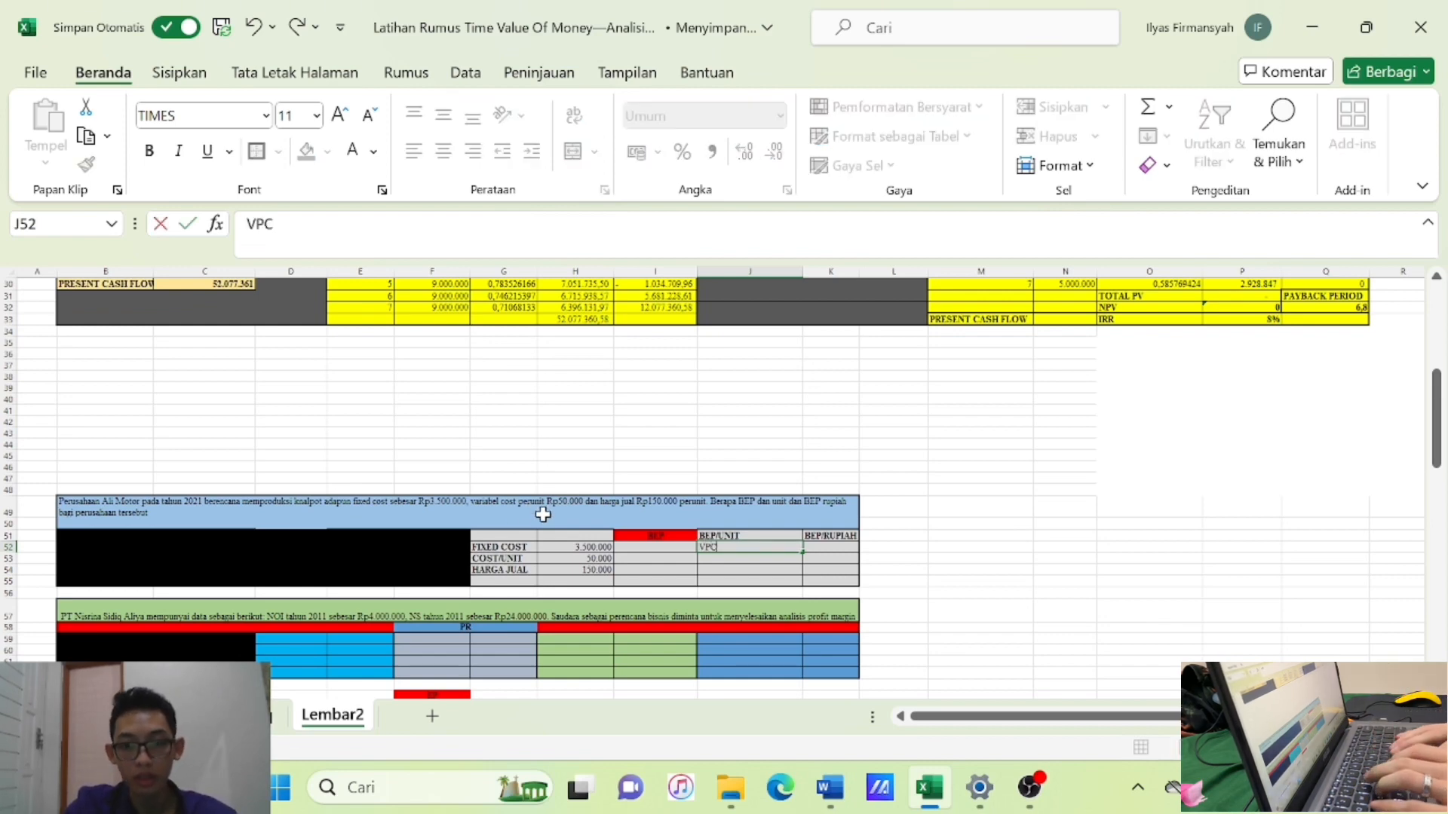
type("/")
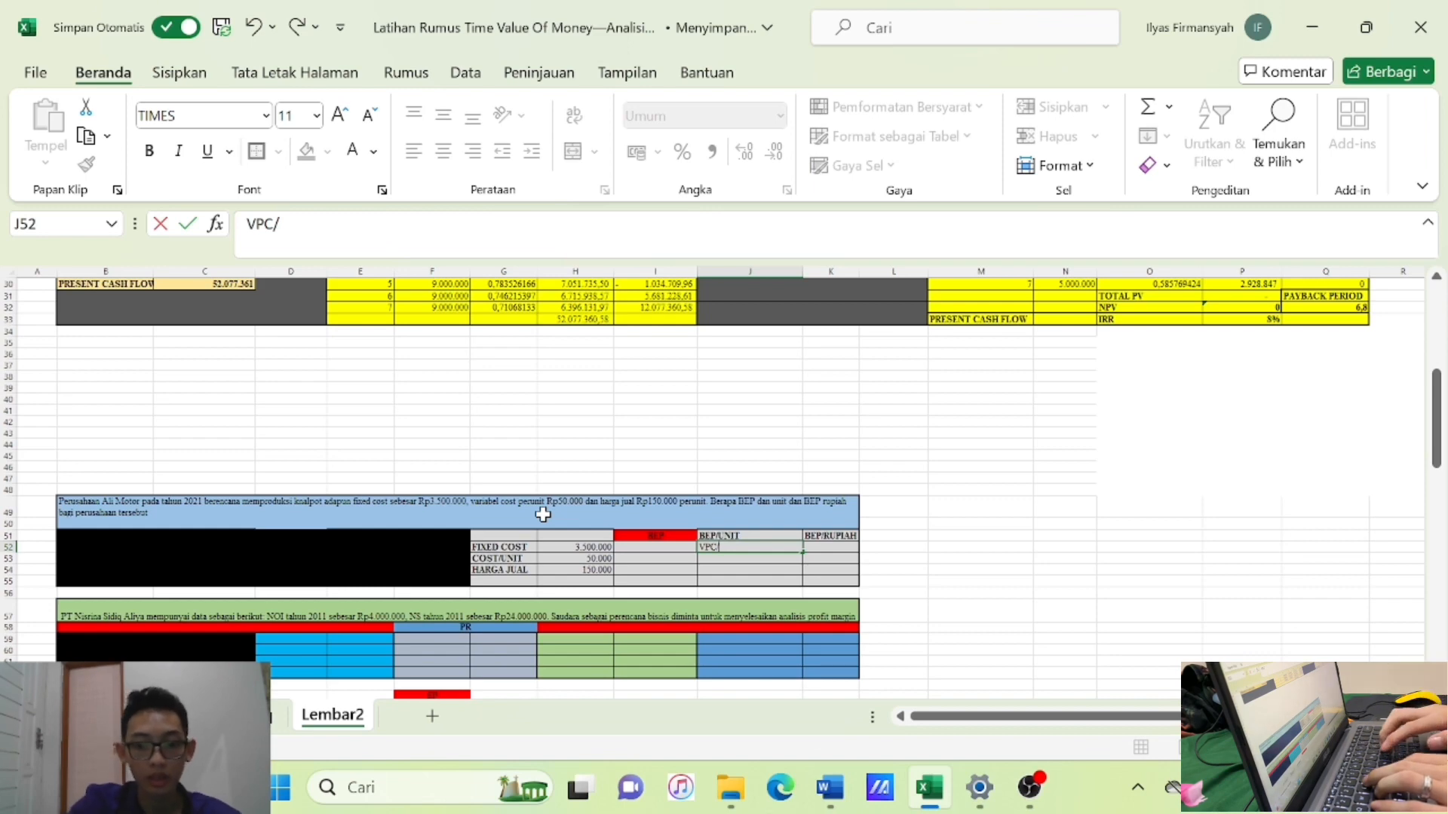
type("HJ")
key("Return")
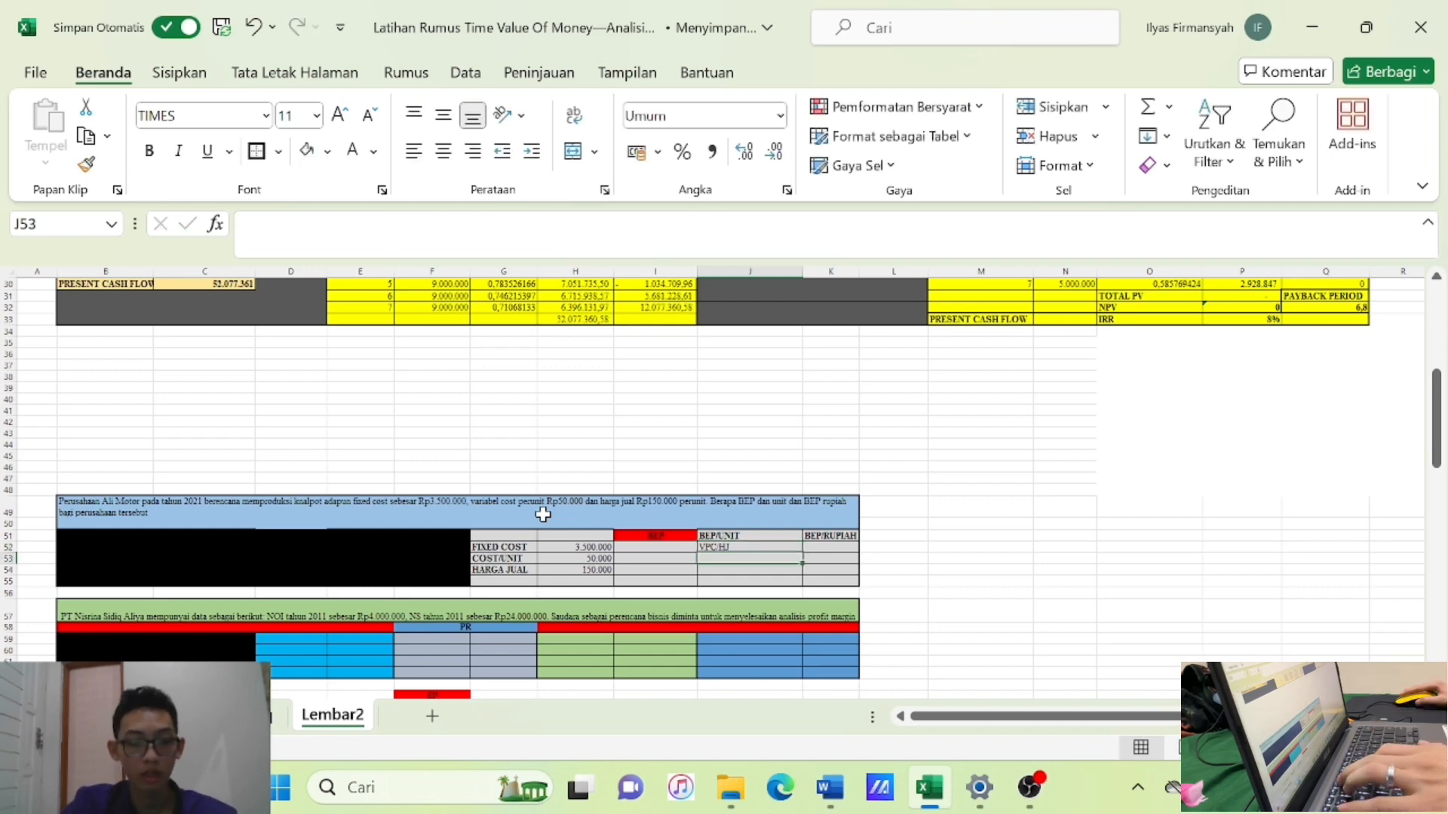
Enter the row label 1-T. VPC/HJ in J53 of the break-even table.
type("1-")
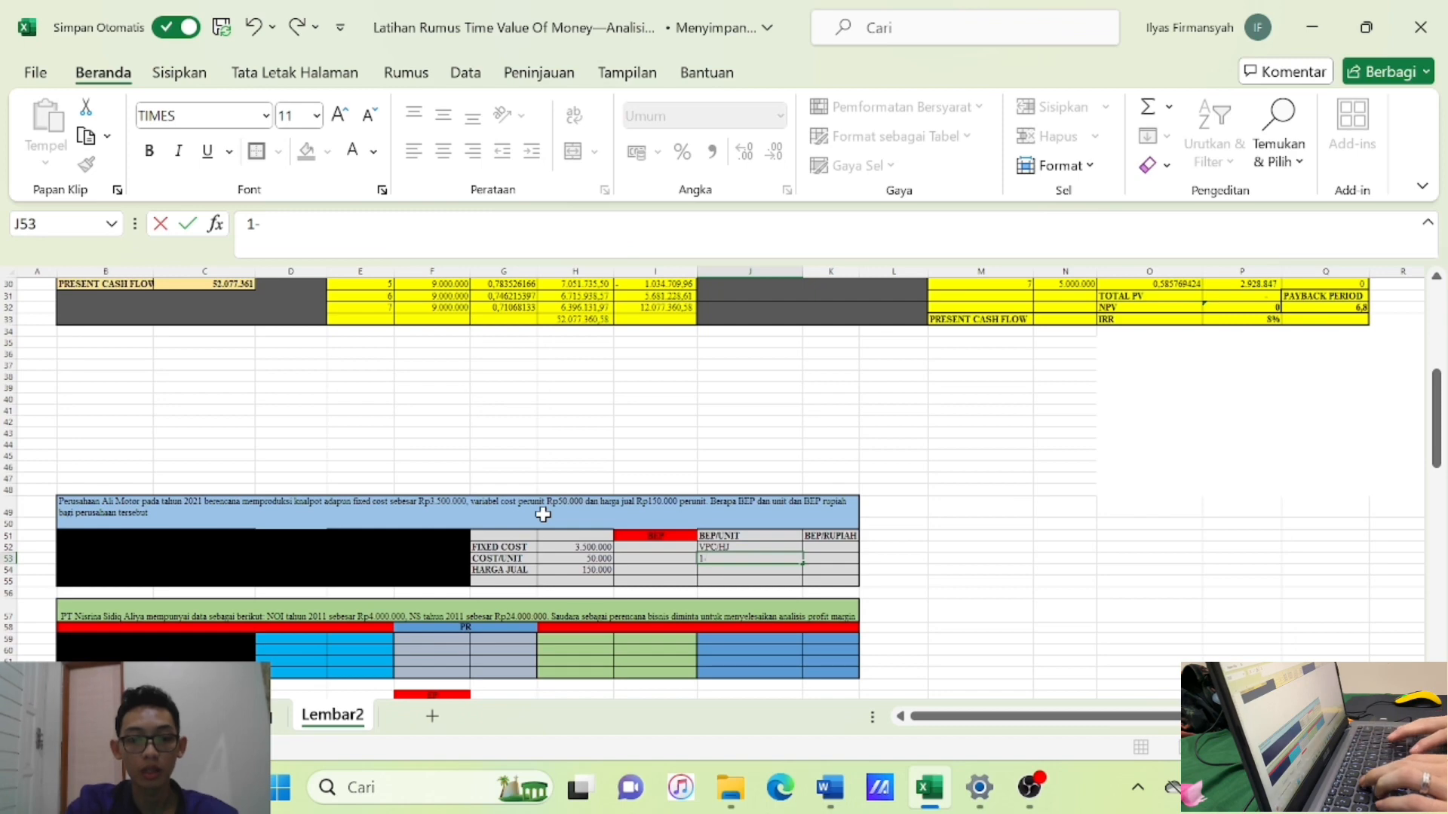
type("t")
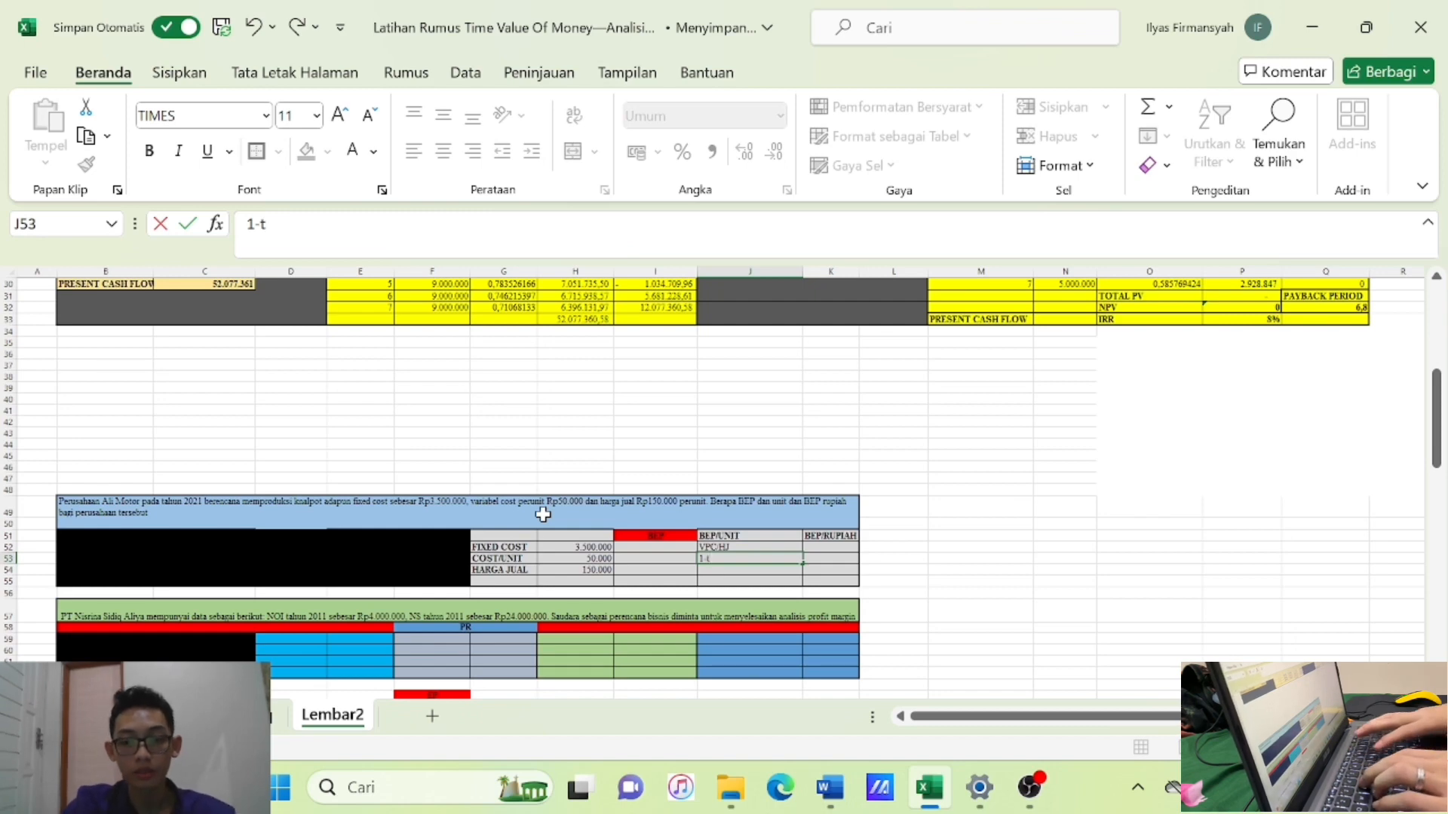
key("BackSpace")
type("T")
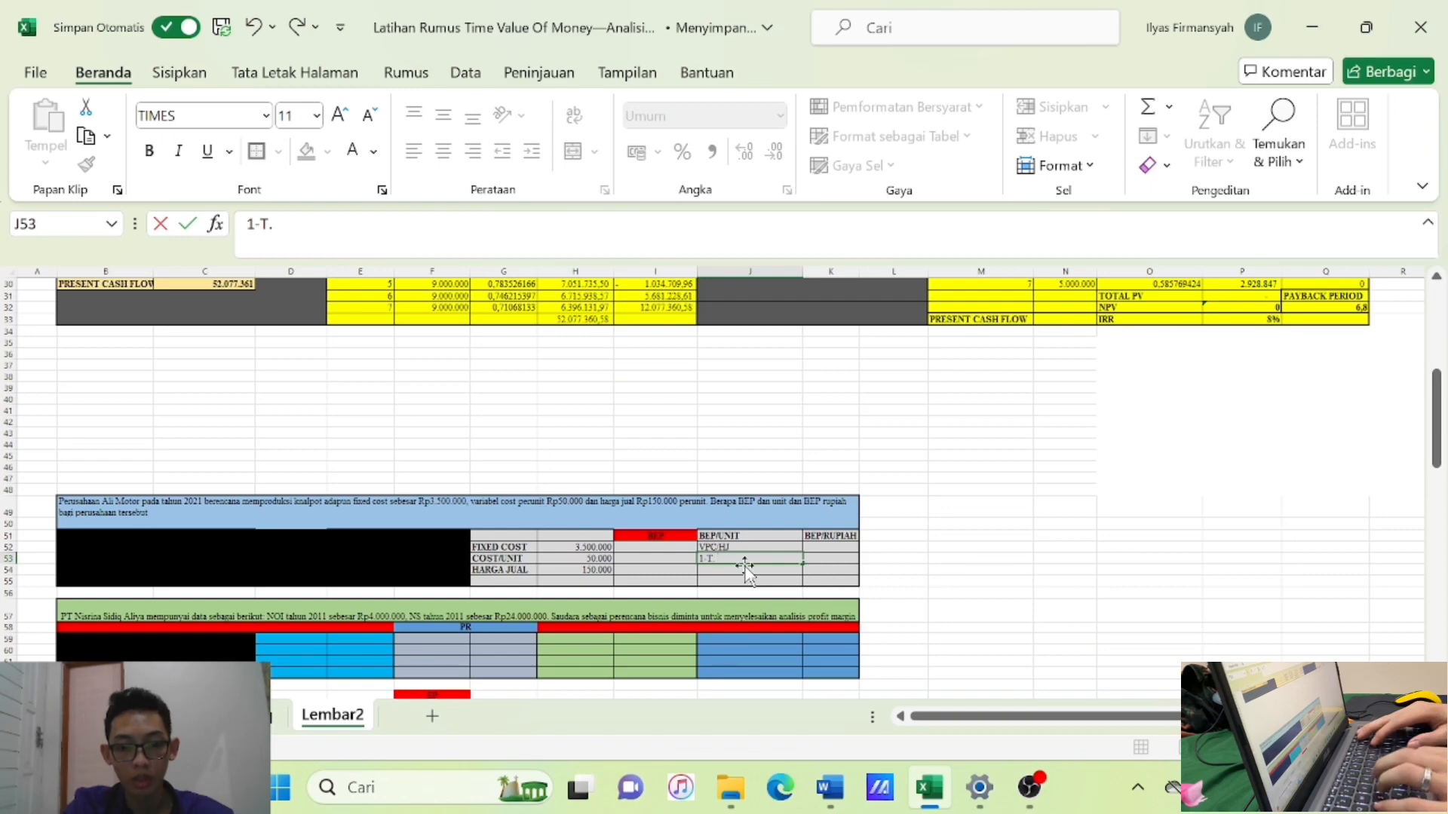
type(". VPC/HJ")
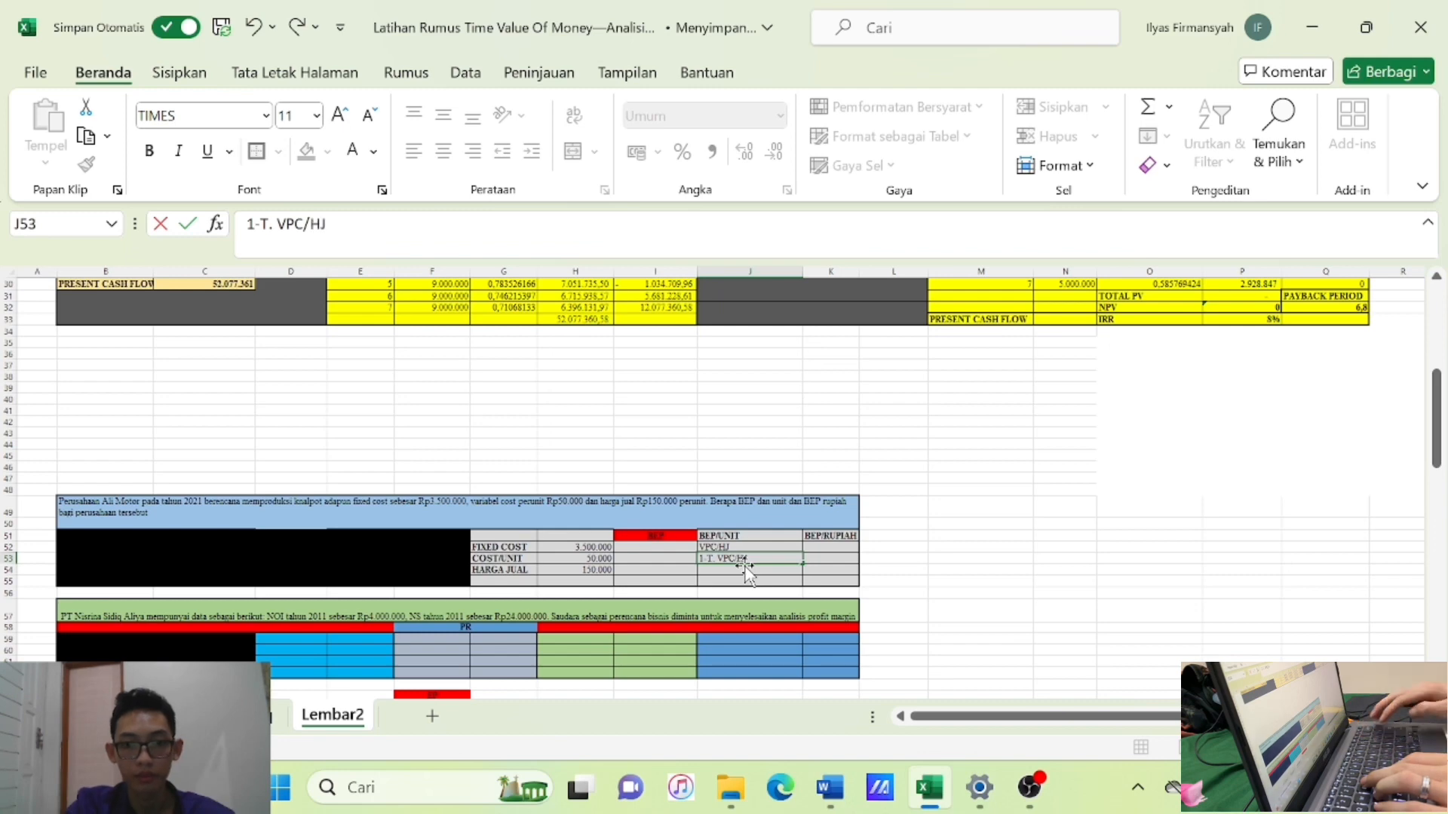
key("Return")
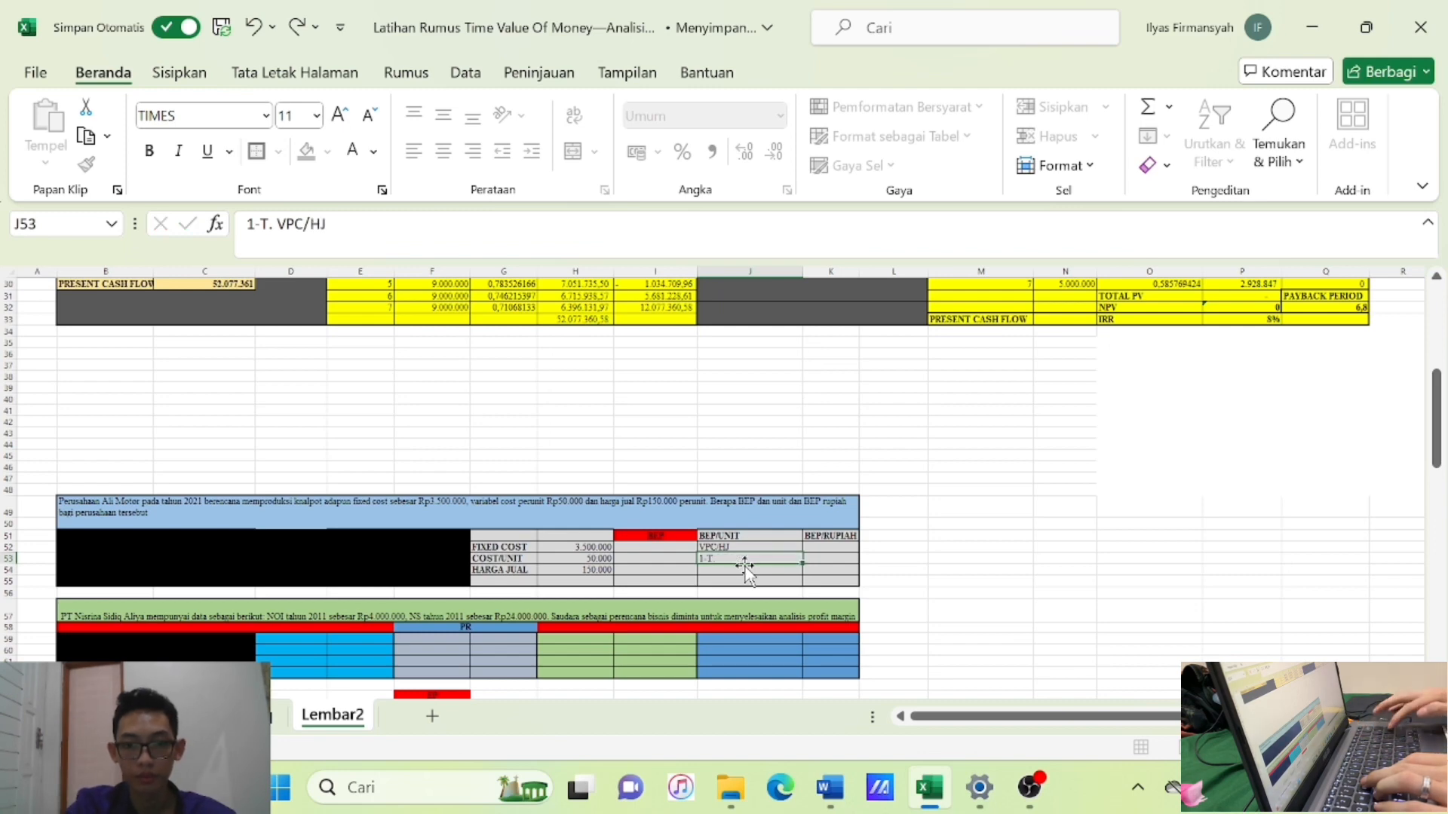
Enter the row label FIXED COST in J54 of the break-even table.
type("FI")
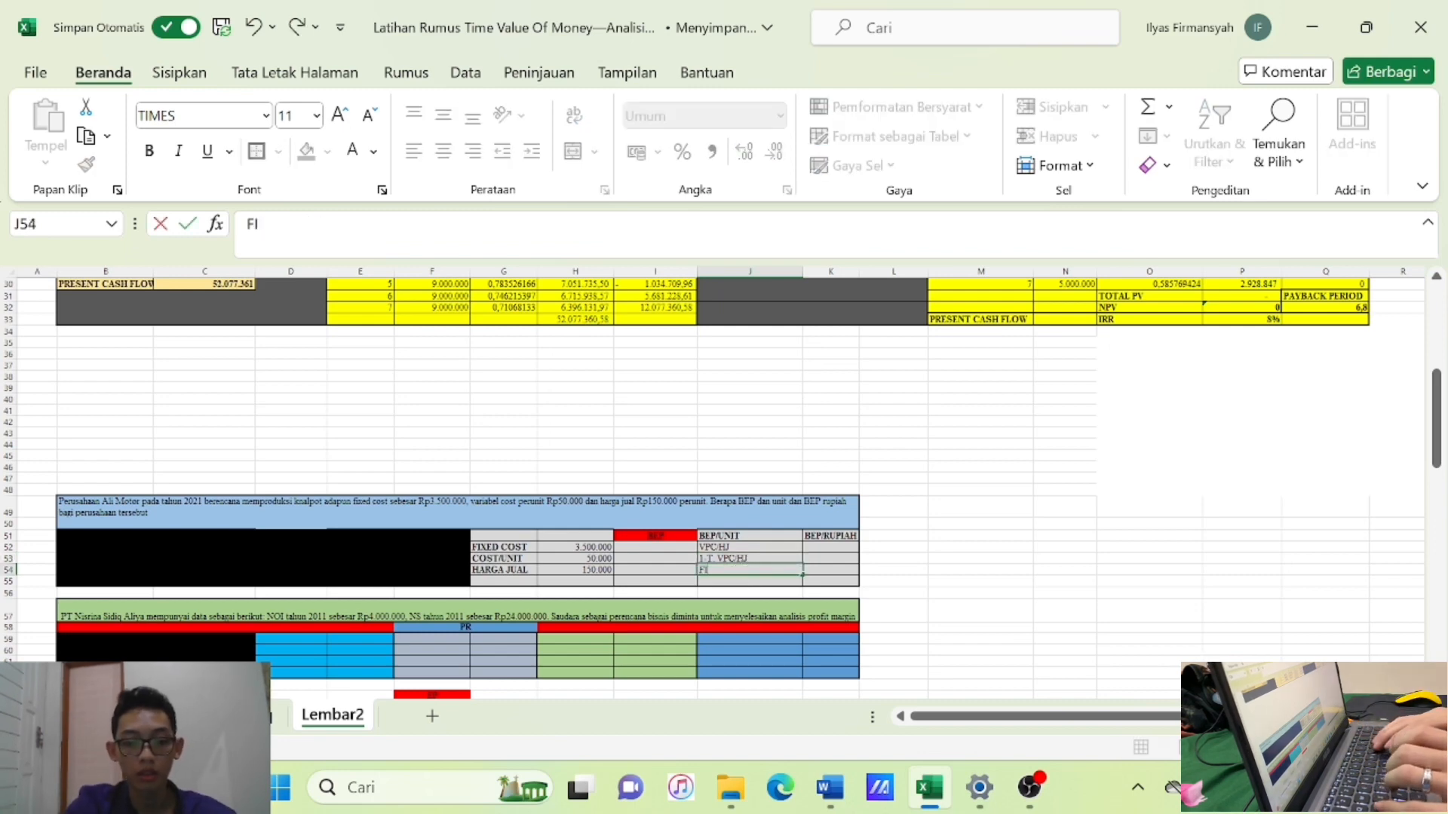
type("XED C")
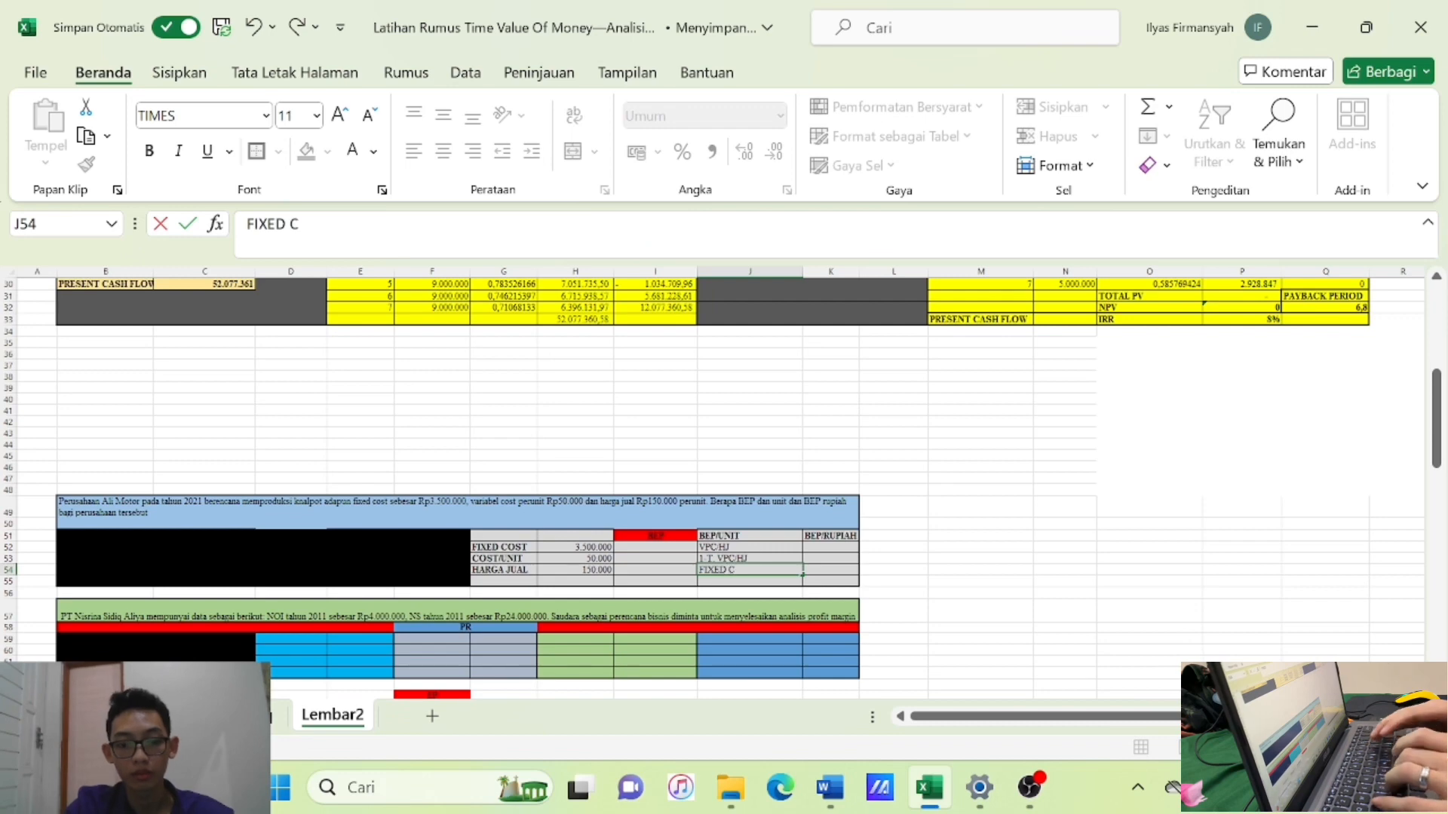
type("OST")
key("Return")
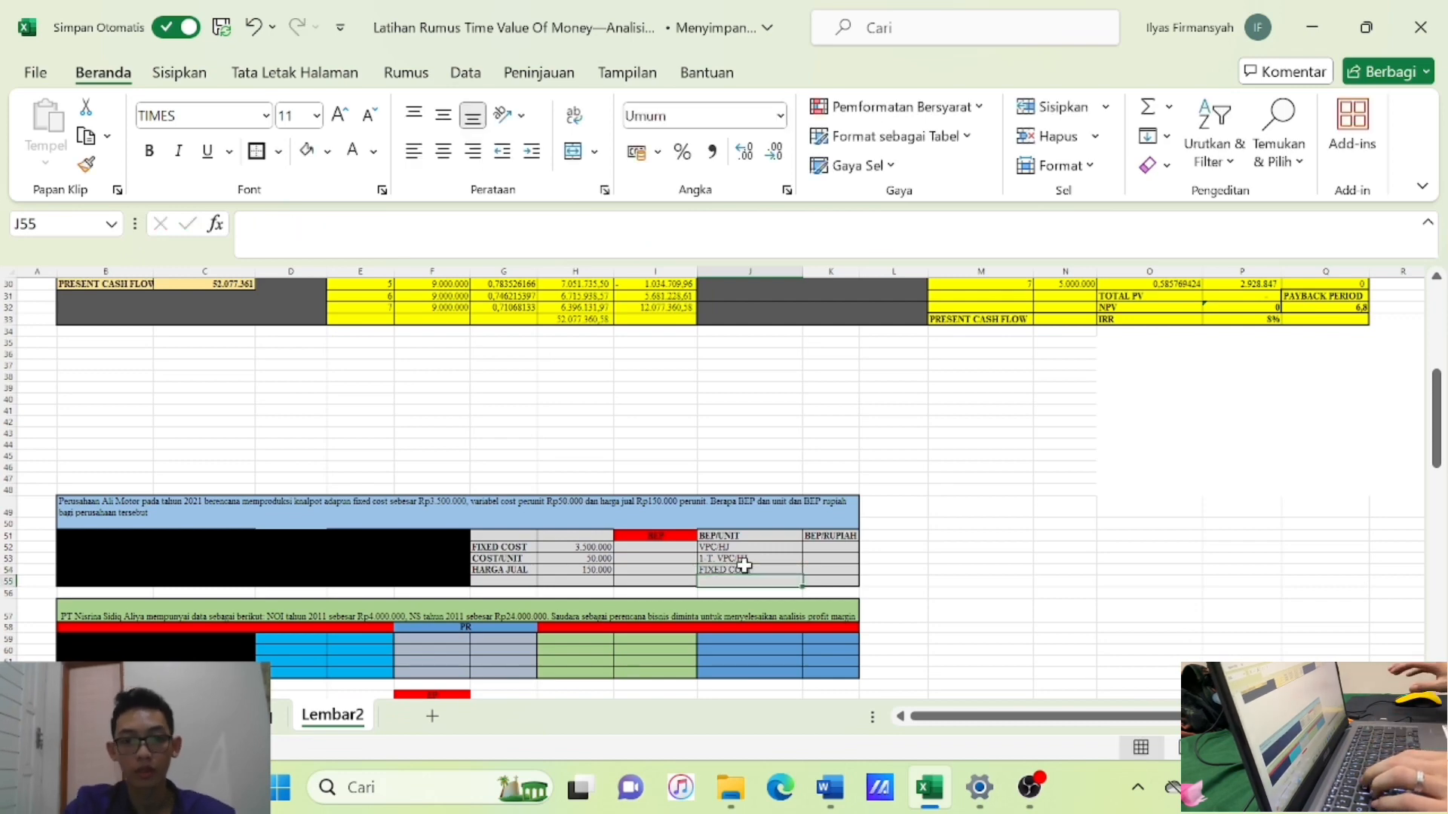
Calculate the VPC/HJ ratio in K52 with =50.000/150.000 and accept the suggested correction to =50000/150000.
left_click(830, 548)
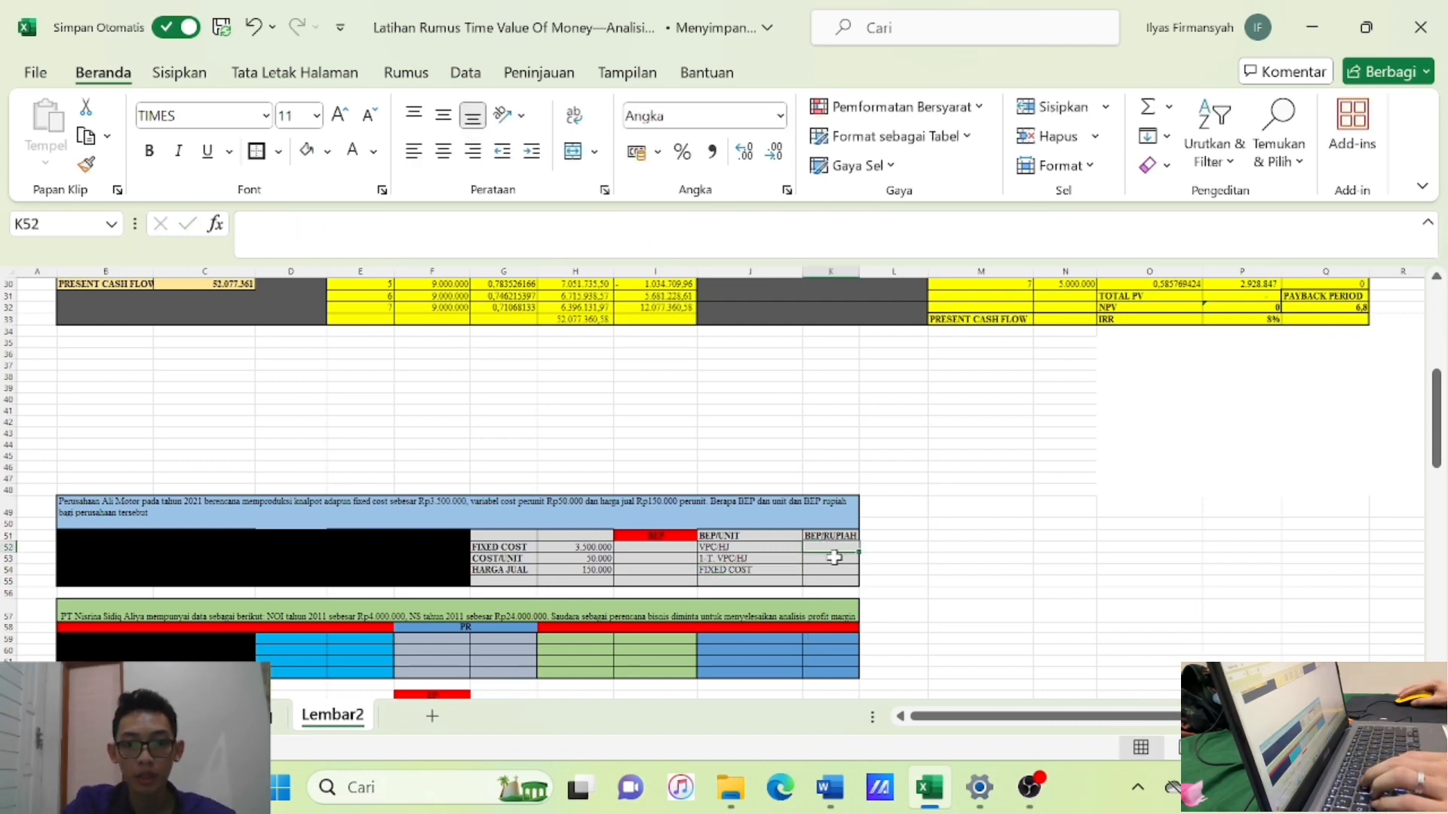
type("=")
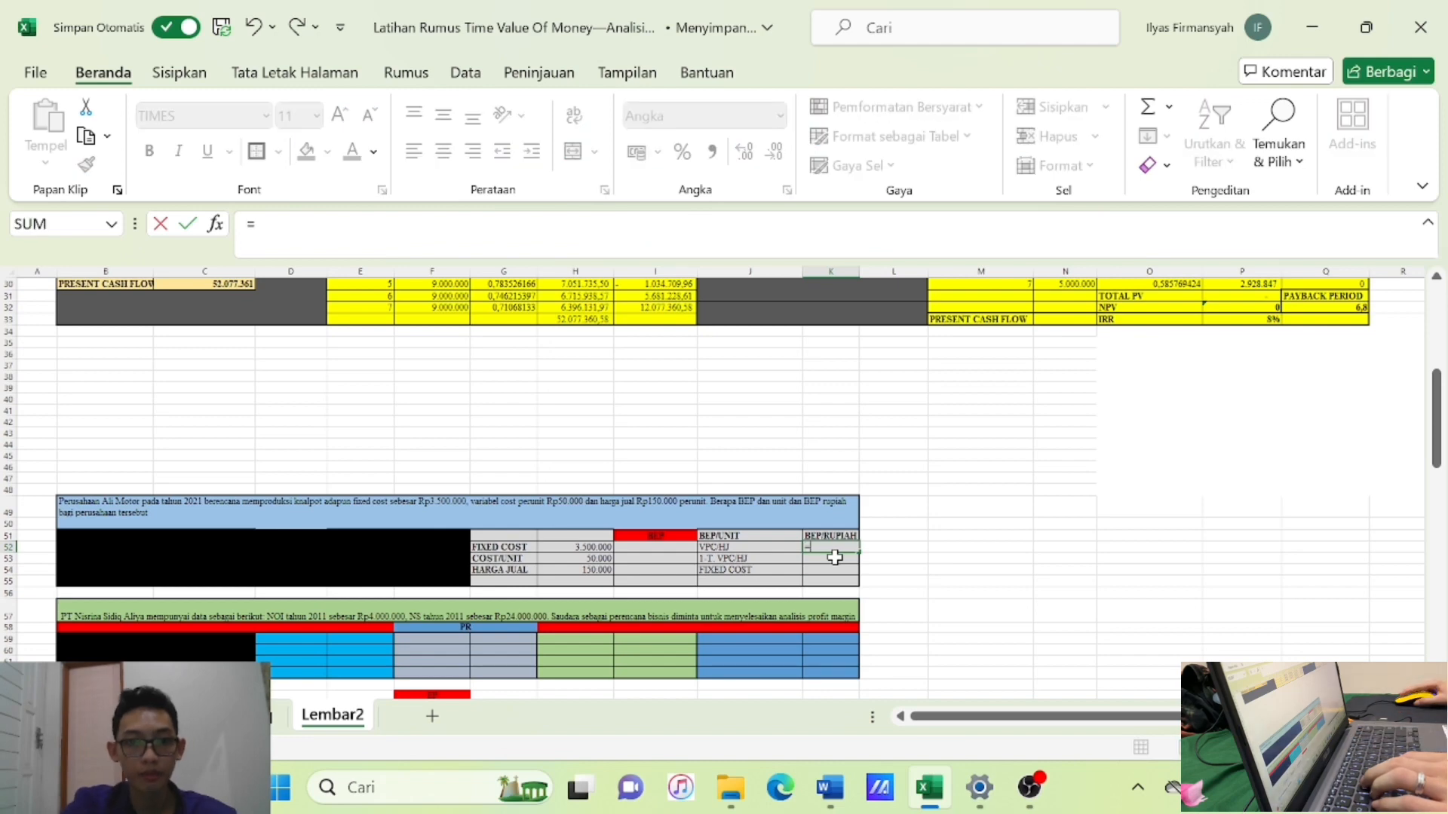
type("5")
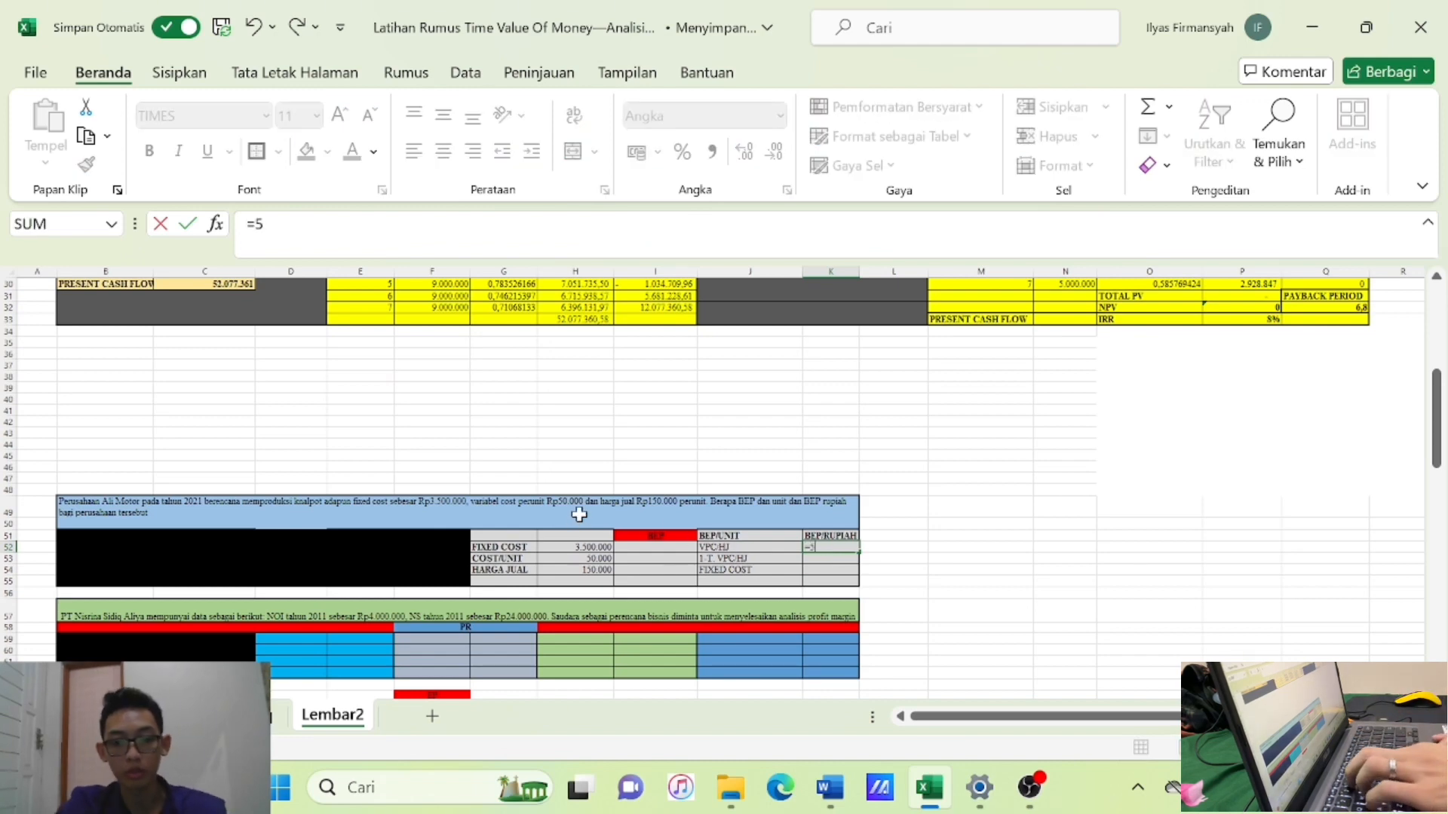
type("0.000")
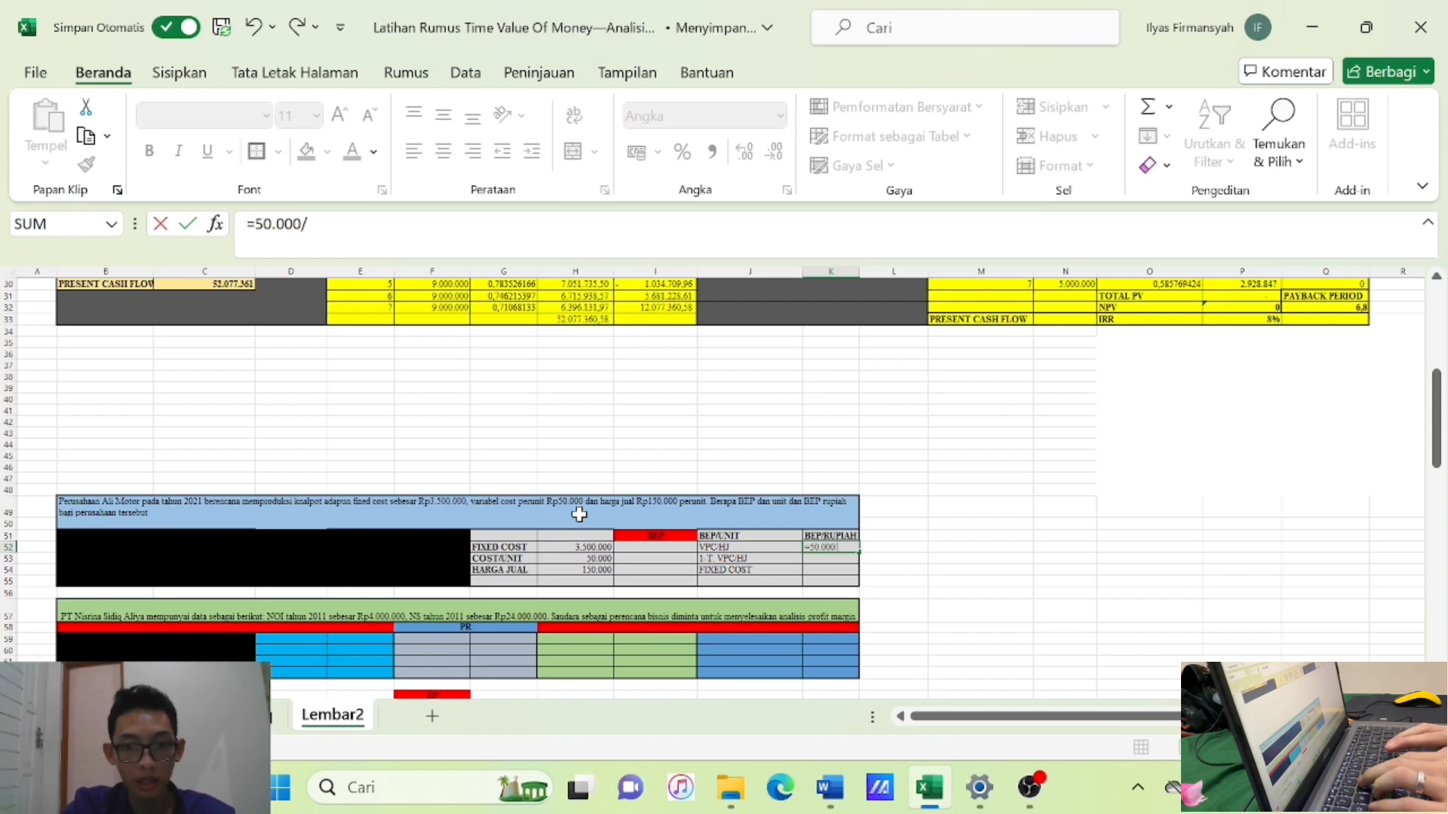
type("/150")
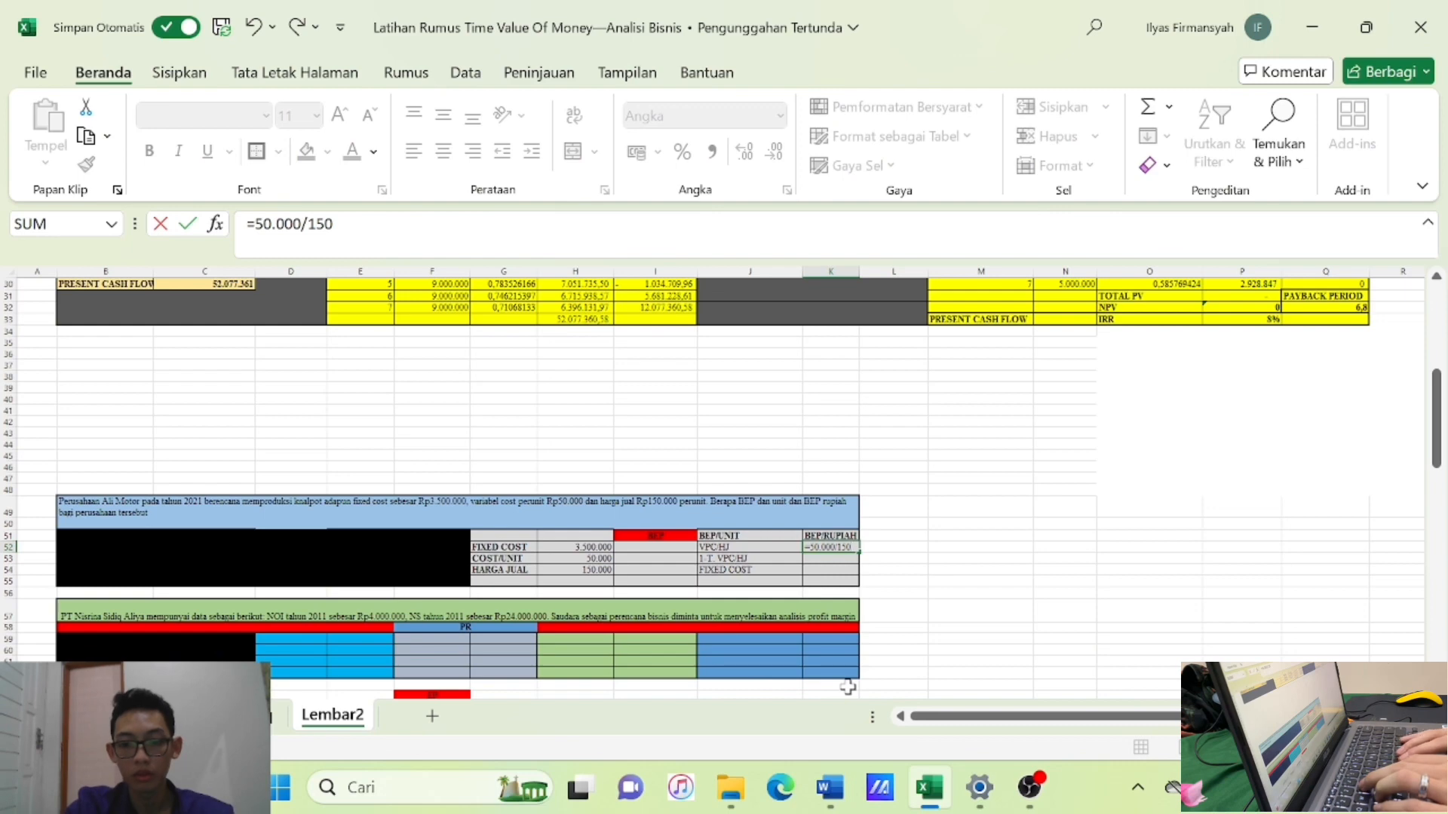
type(".000")
key("Return")
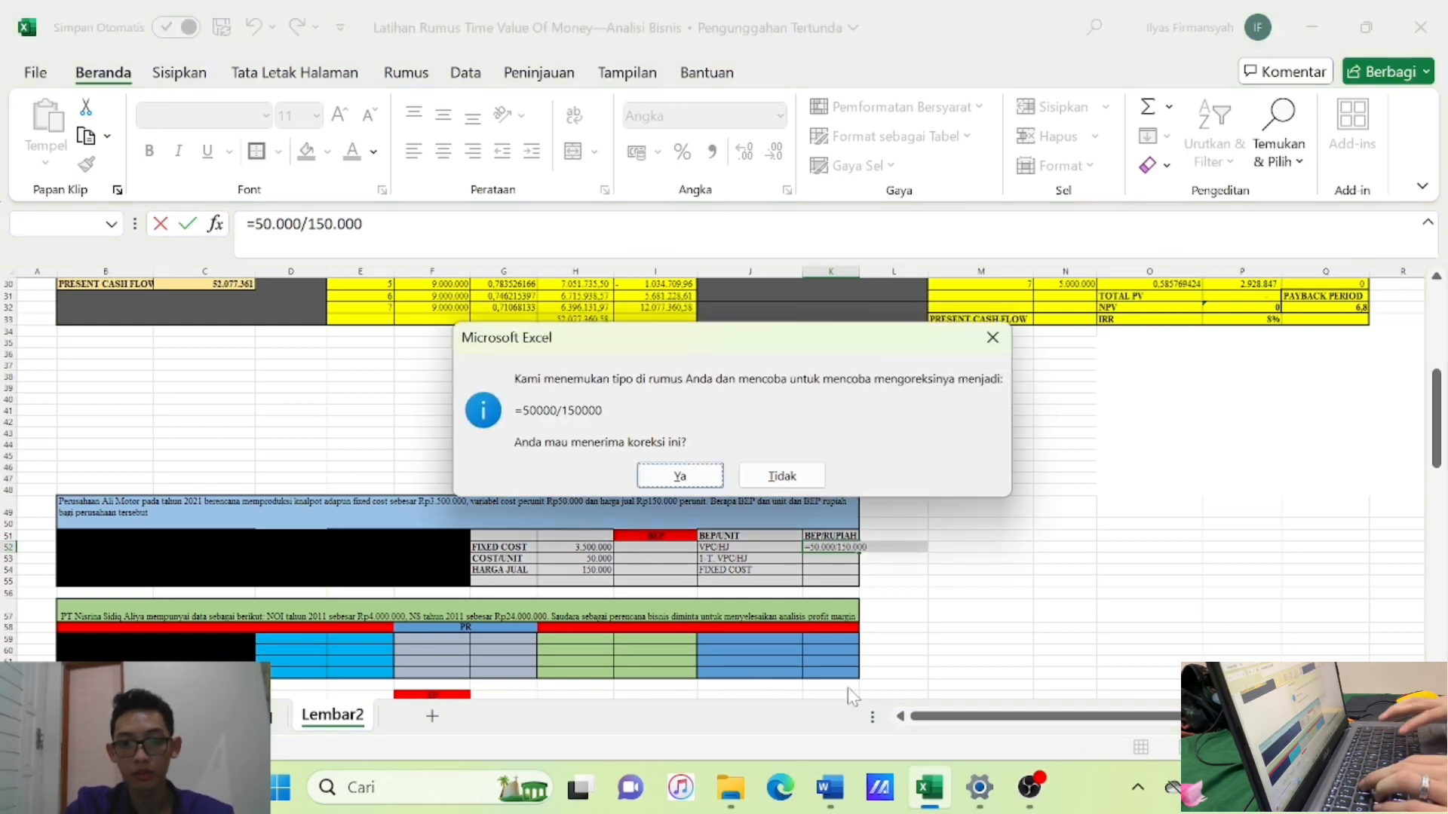
key("Return")
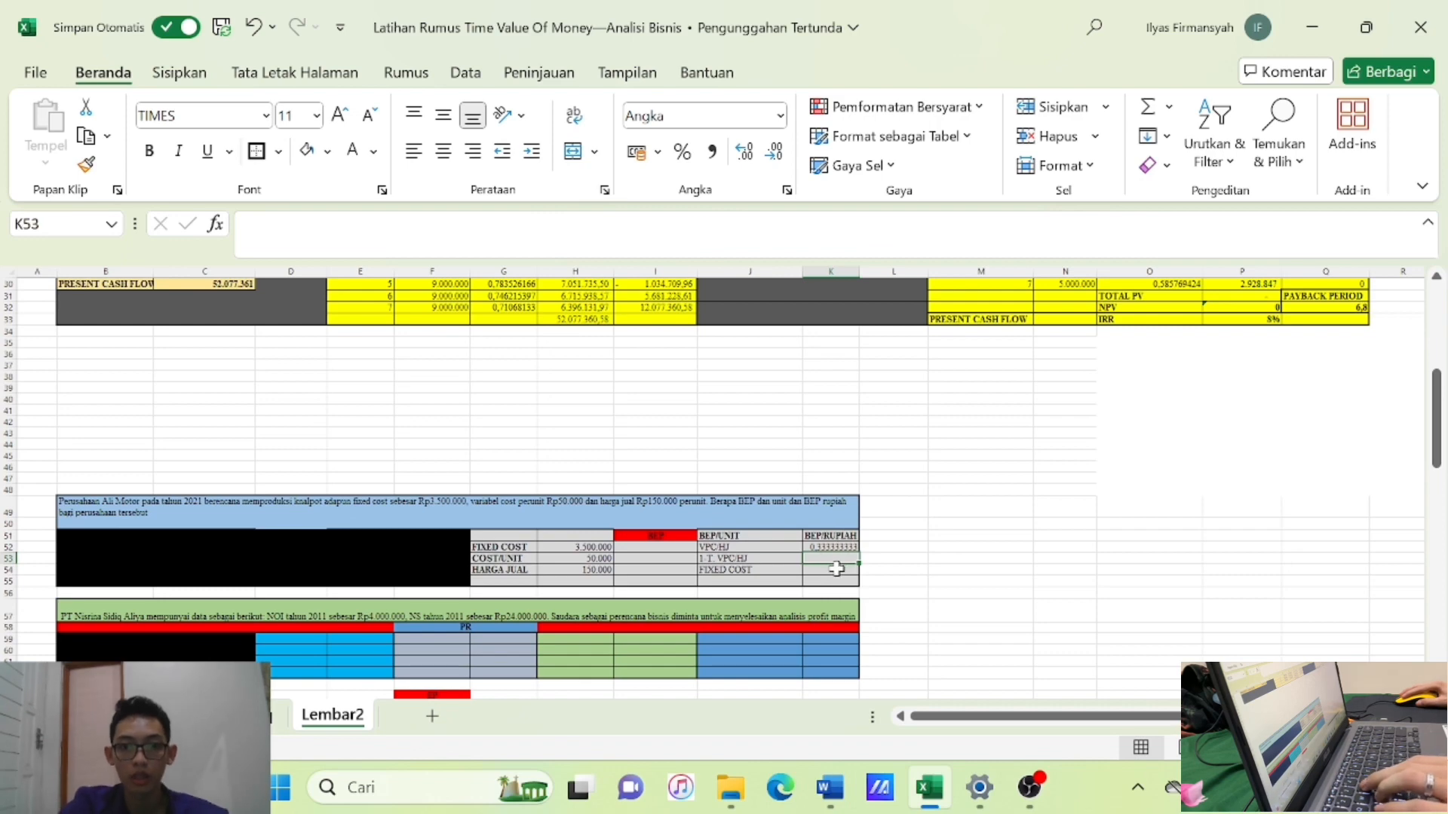
Calculate the 1-T. VPC/HJ value in K53 with the formula =1-(K52).
type("=1")
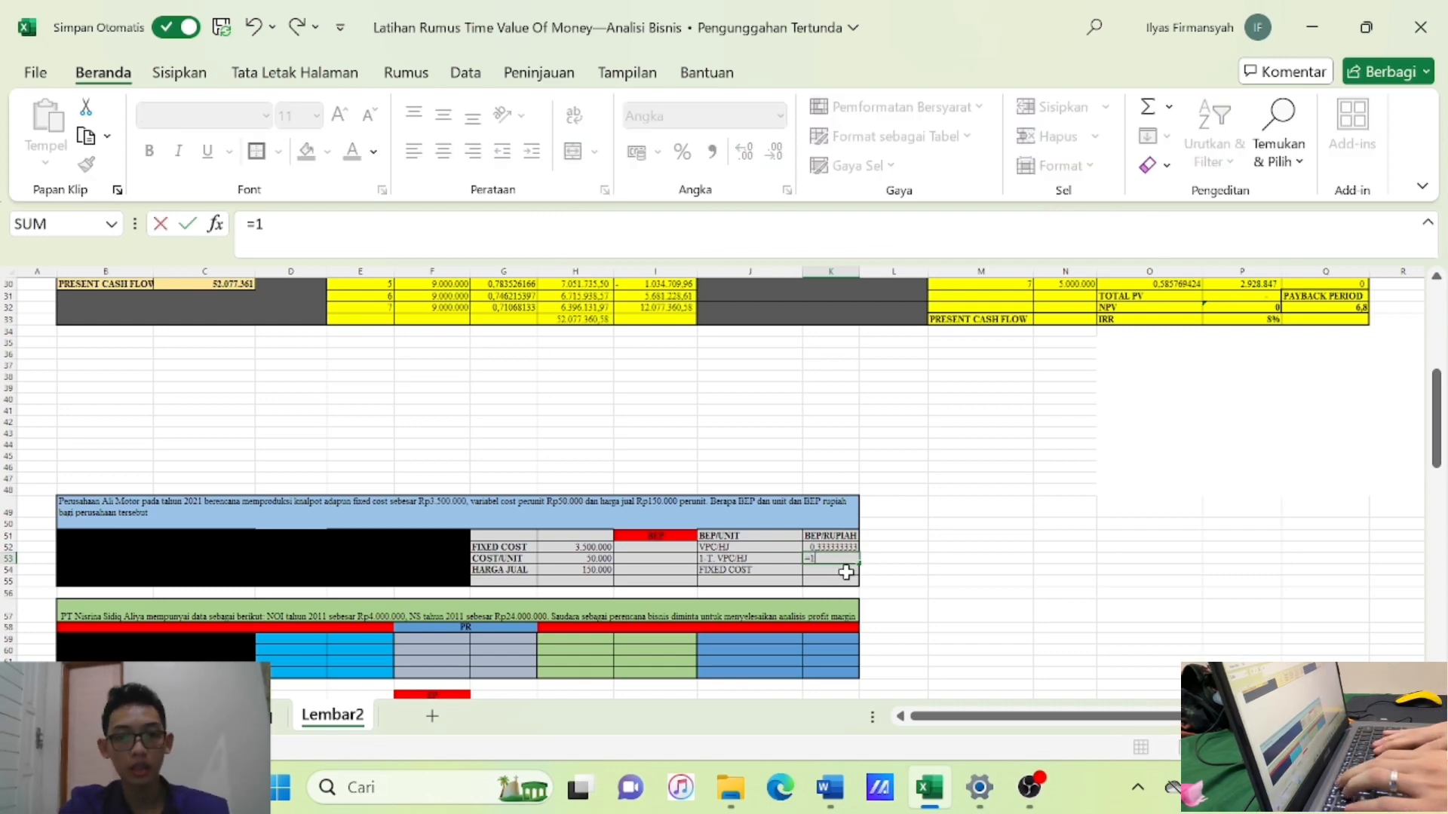
type("-")
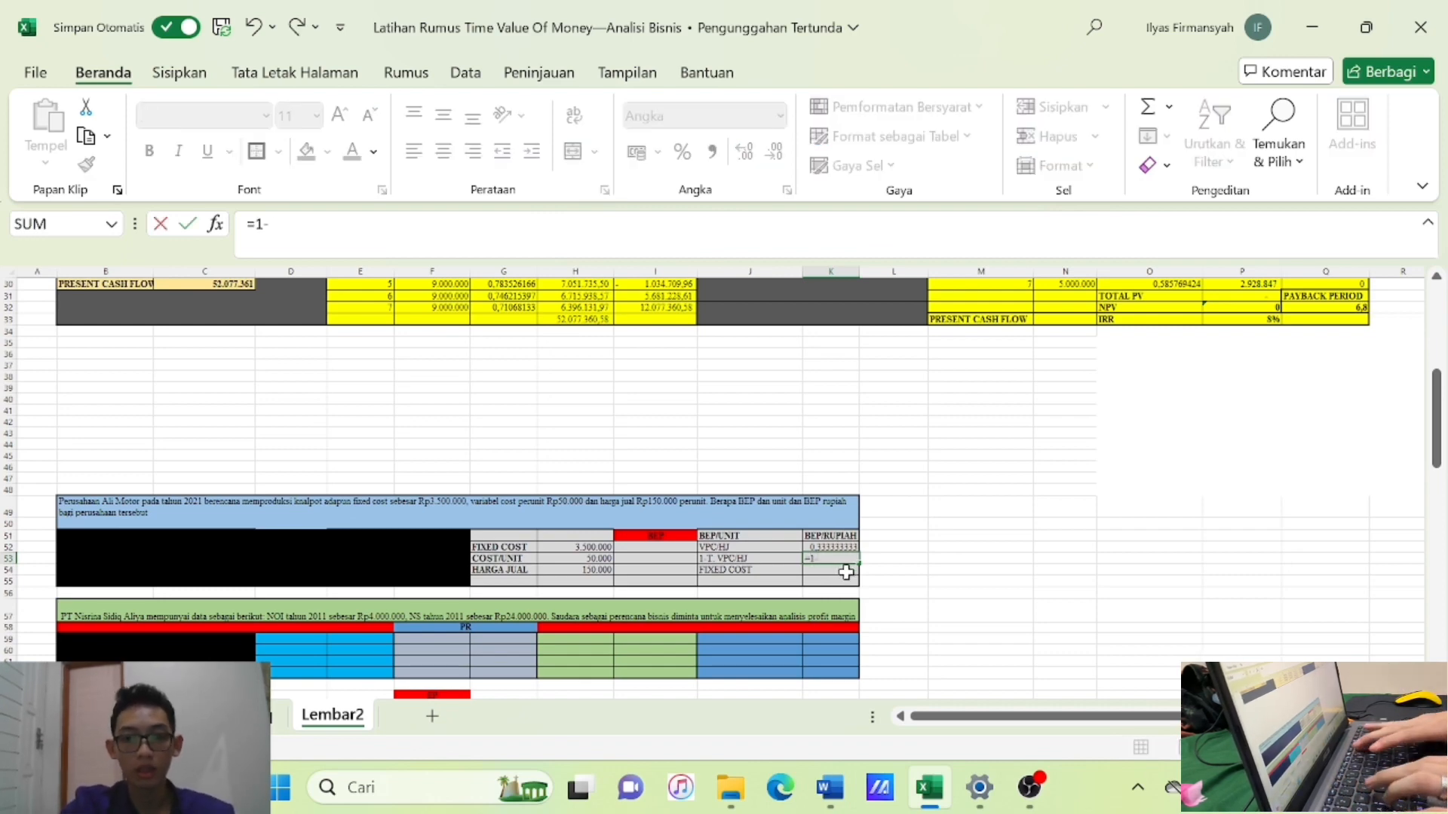
type("(")
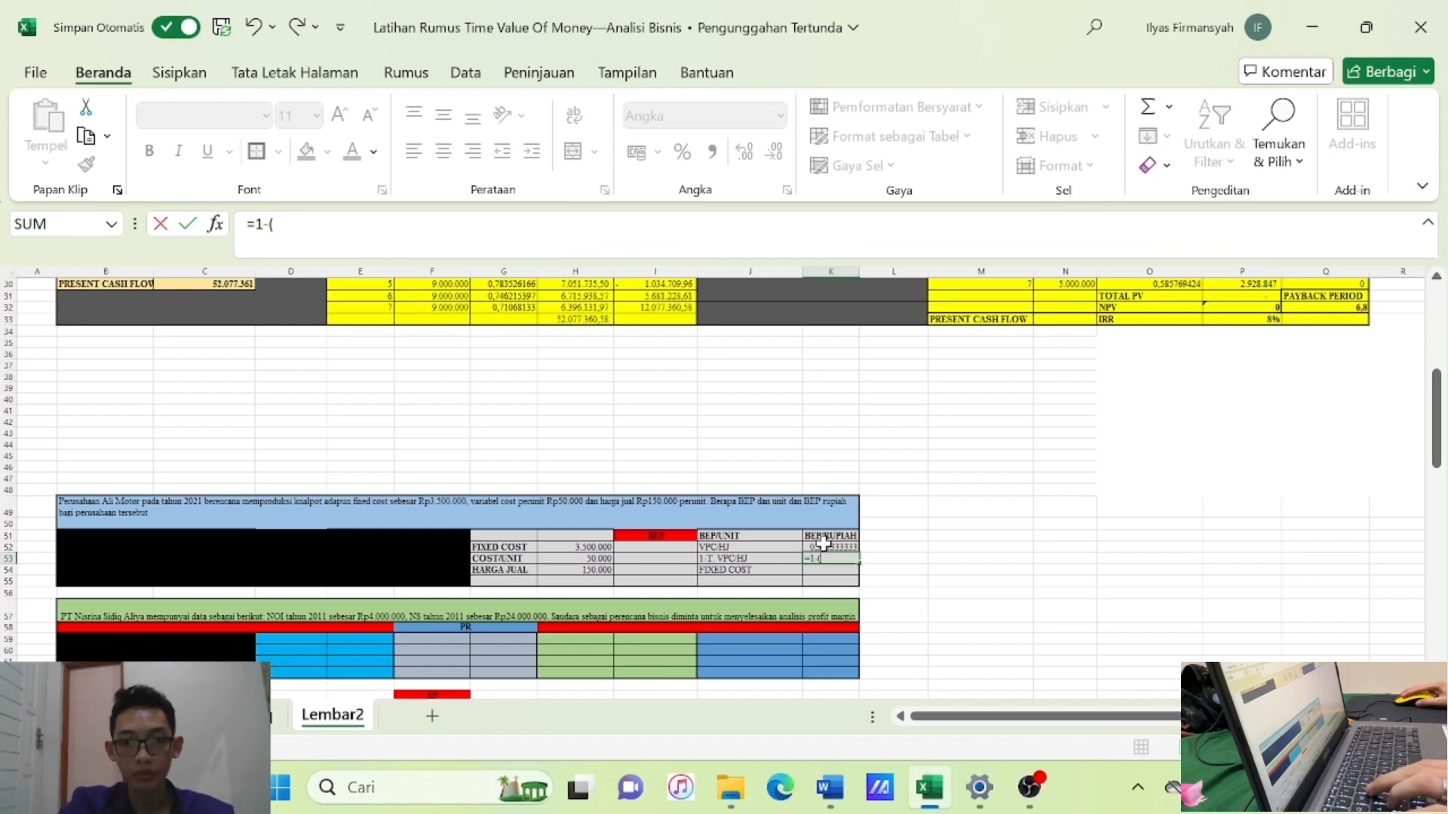
left_click(825, 547)
type(")")
key("Return")
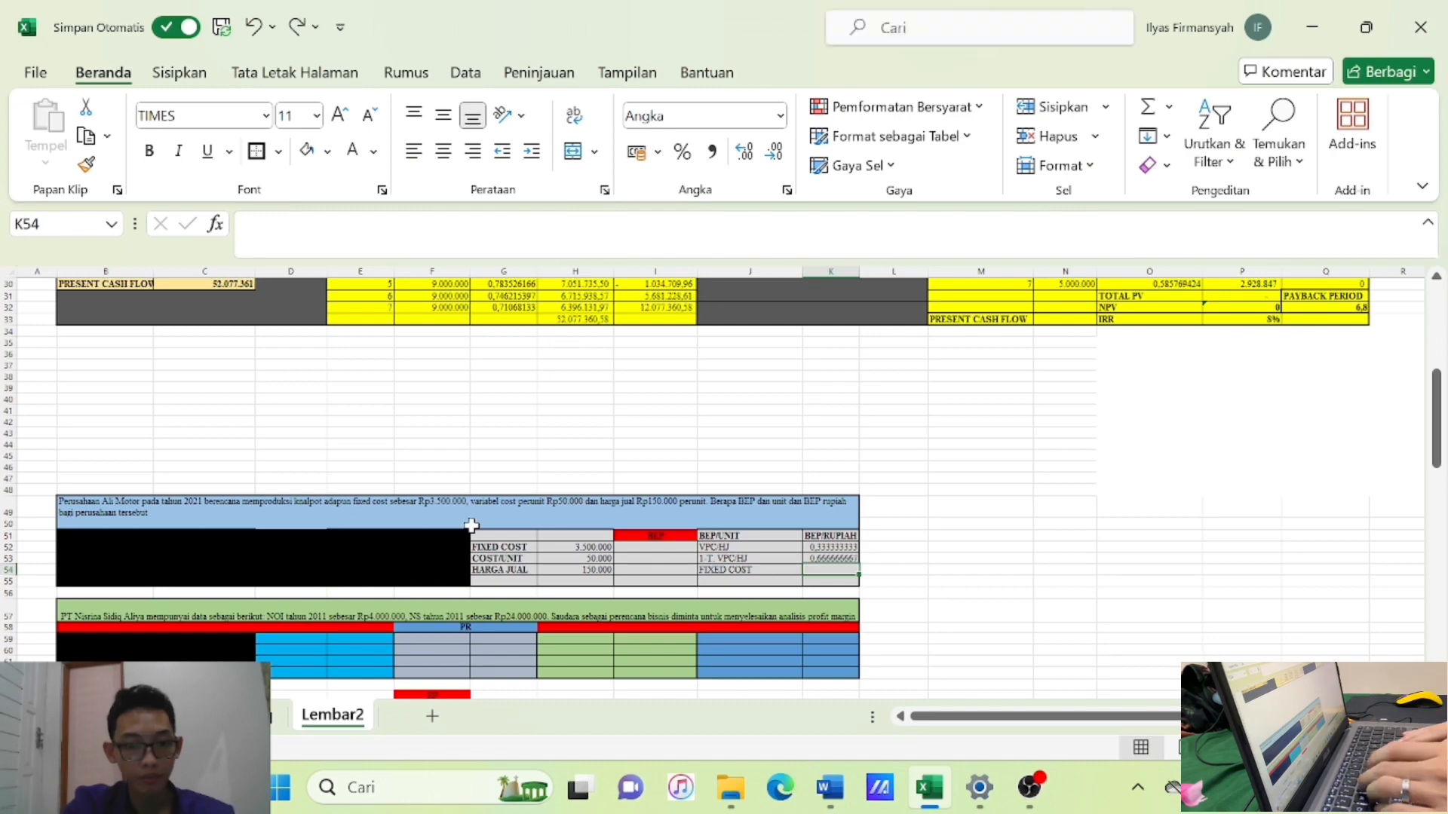
Enter the fixed cost of 3.500.000 in K54 beneath the BEP/RUPIAH heading.
type("3.5")
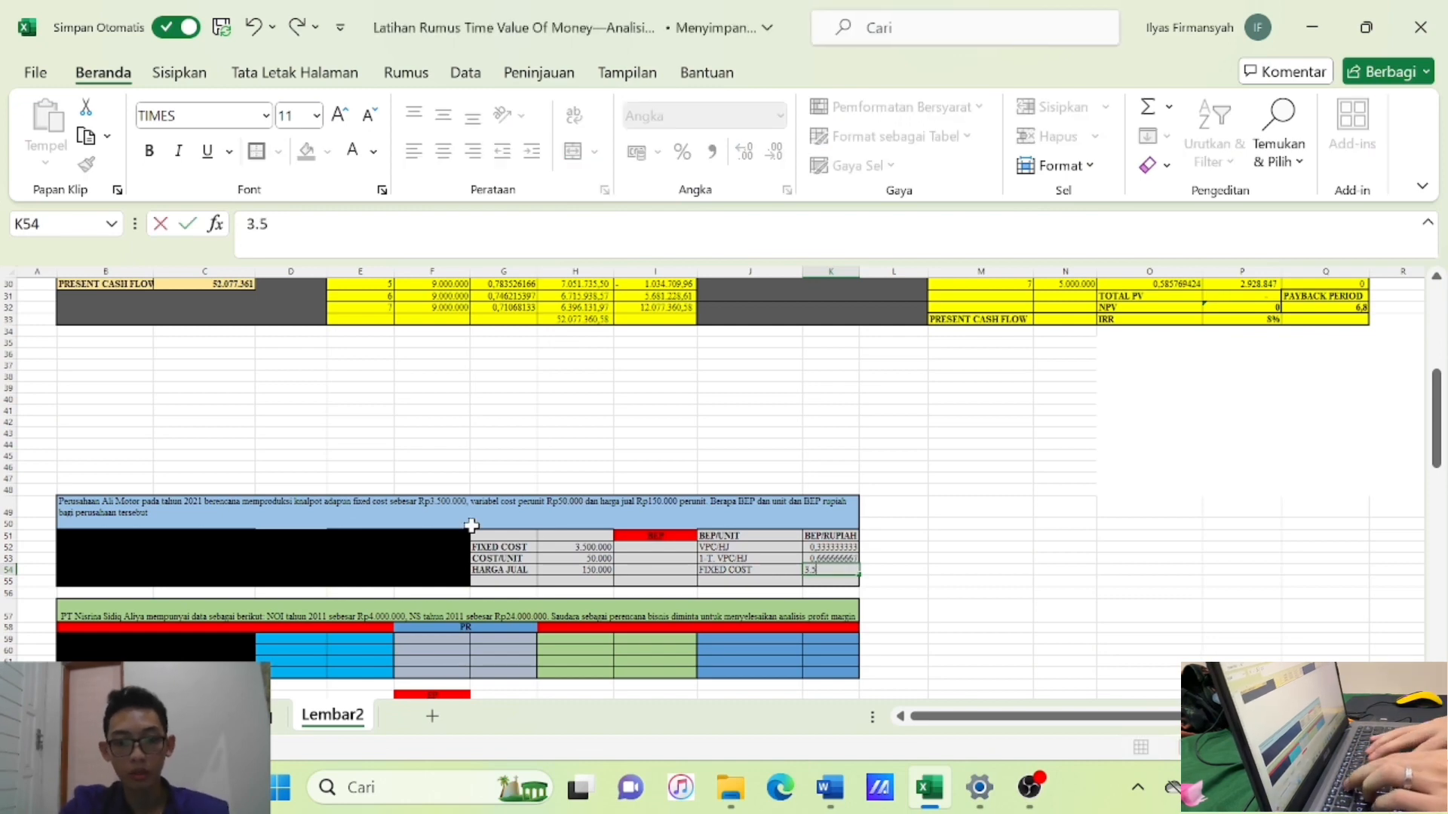
type("00.000")
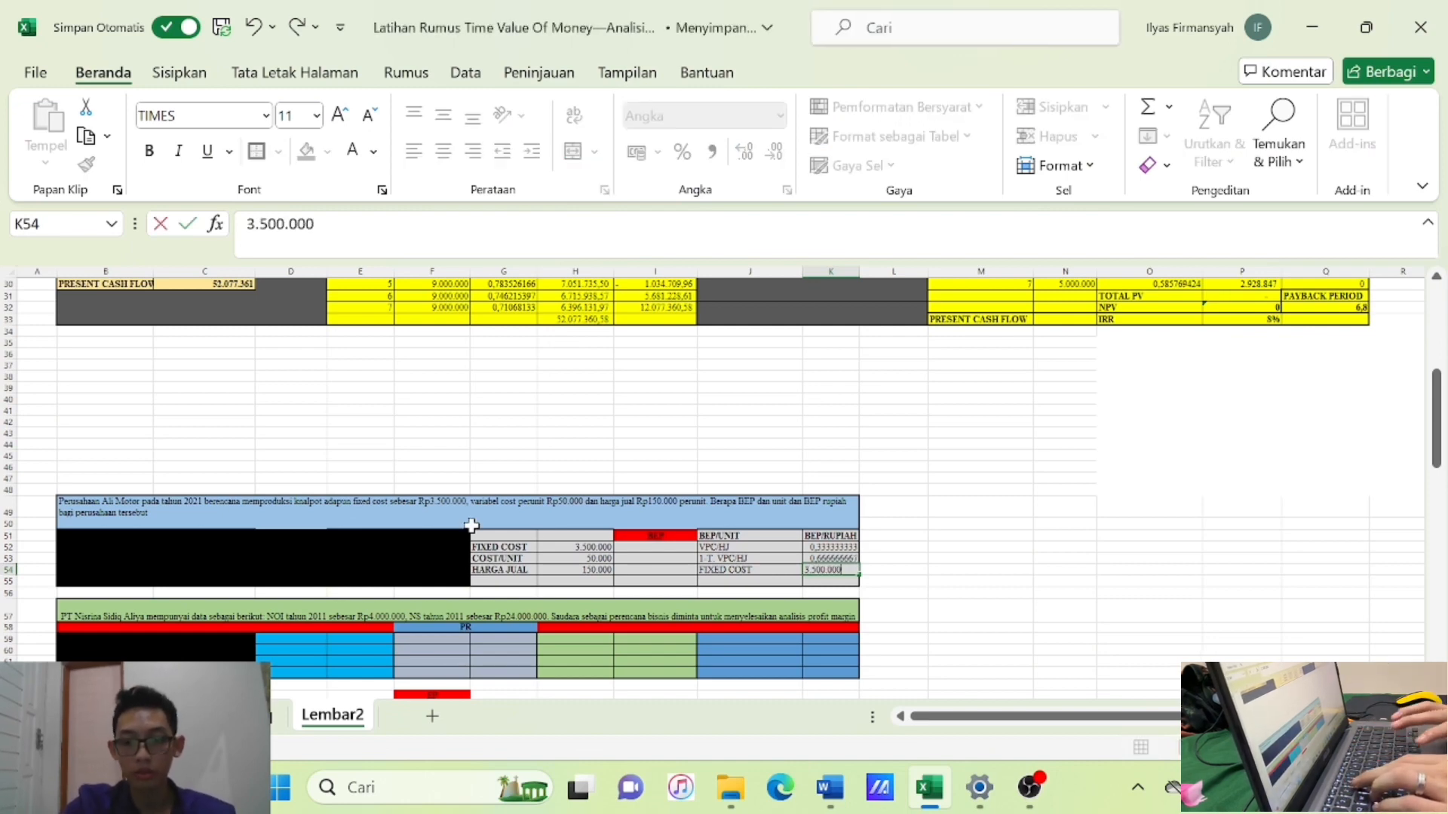
key("Return")
Enter the row label JAWABAN in I55 of the break-even table.
key("Left")
key("Left")
type("J")
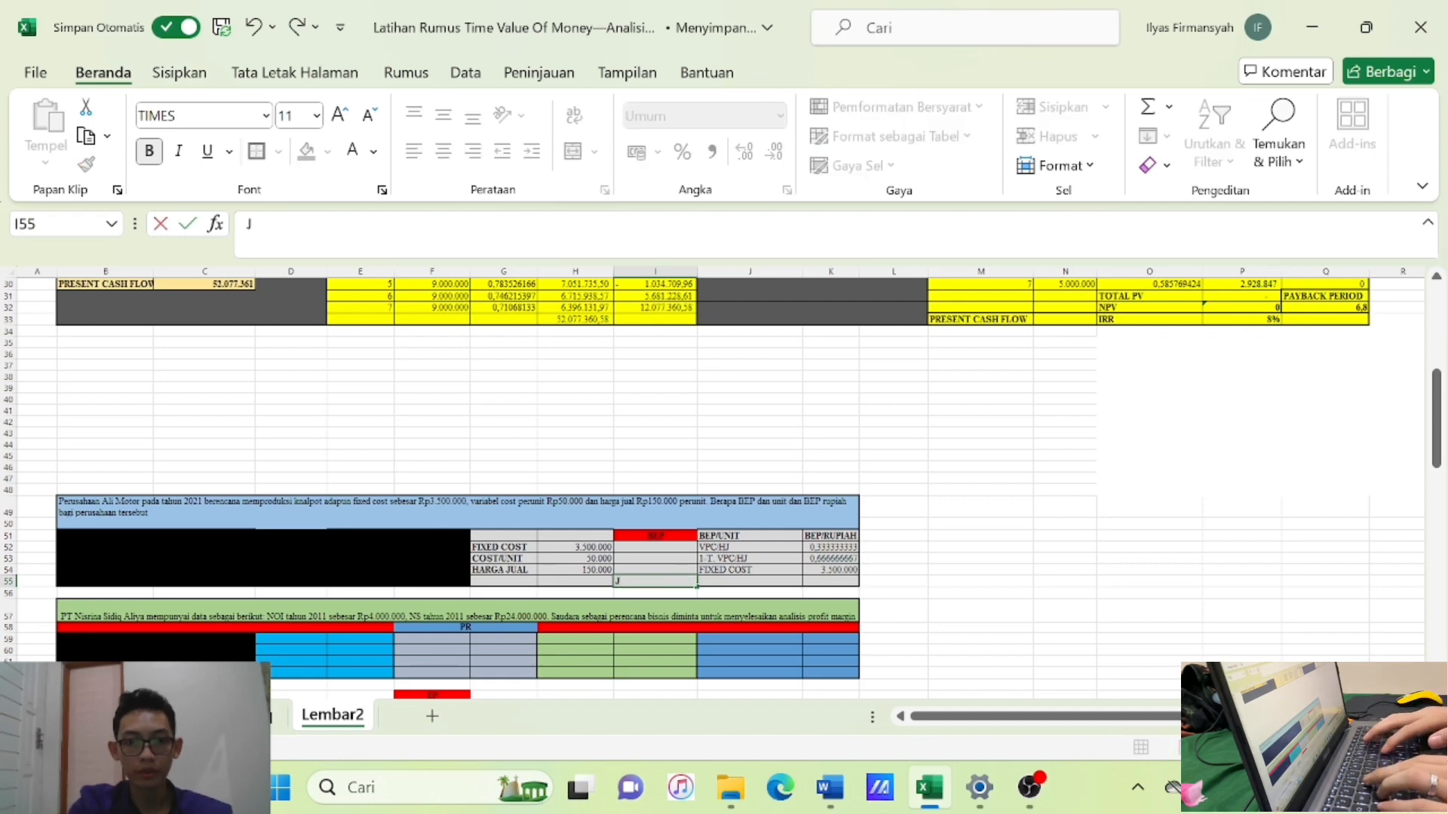
type("AWABAN")
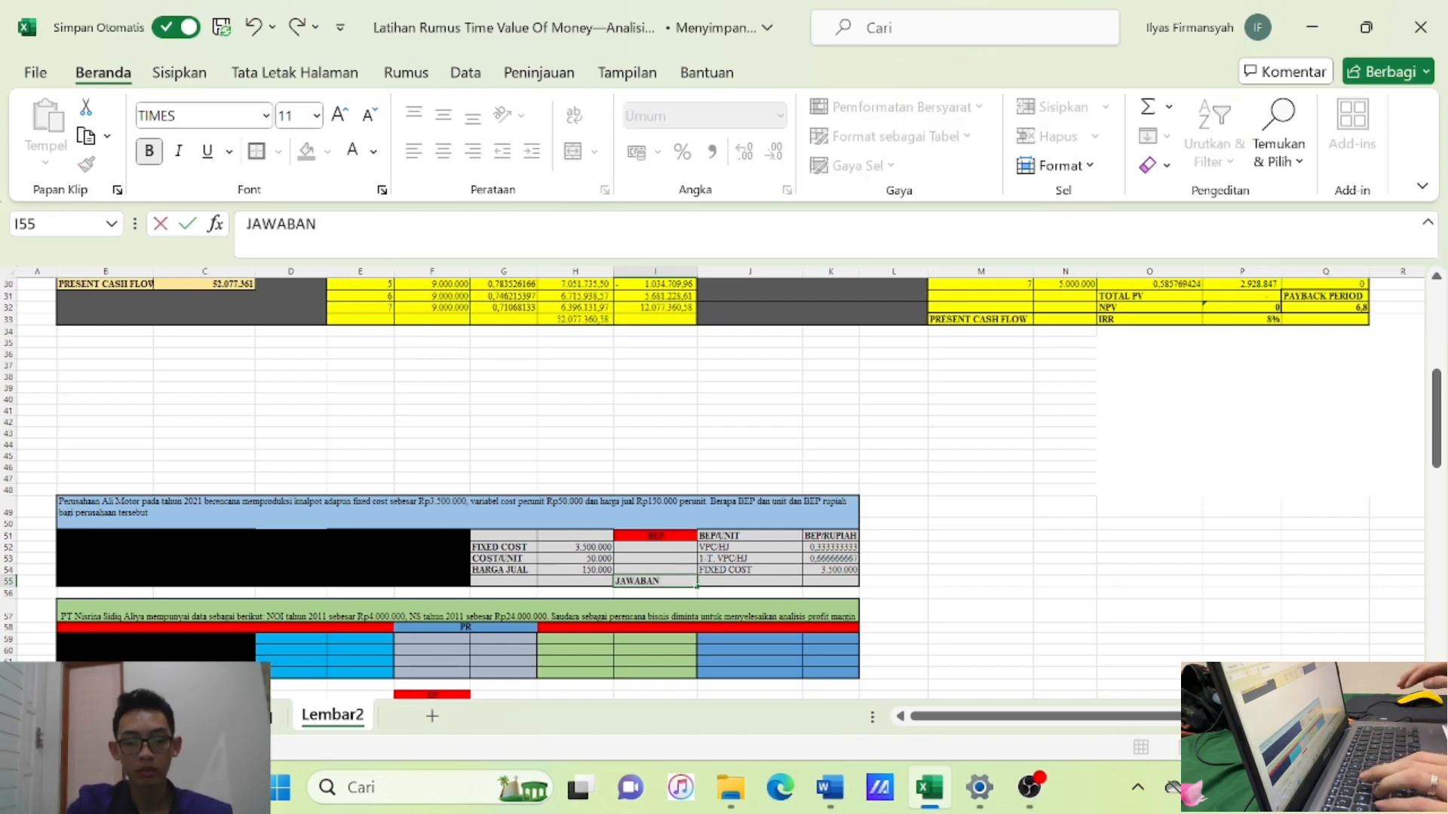
key("Return")
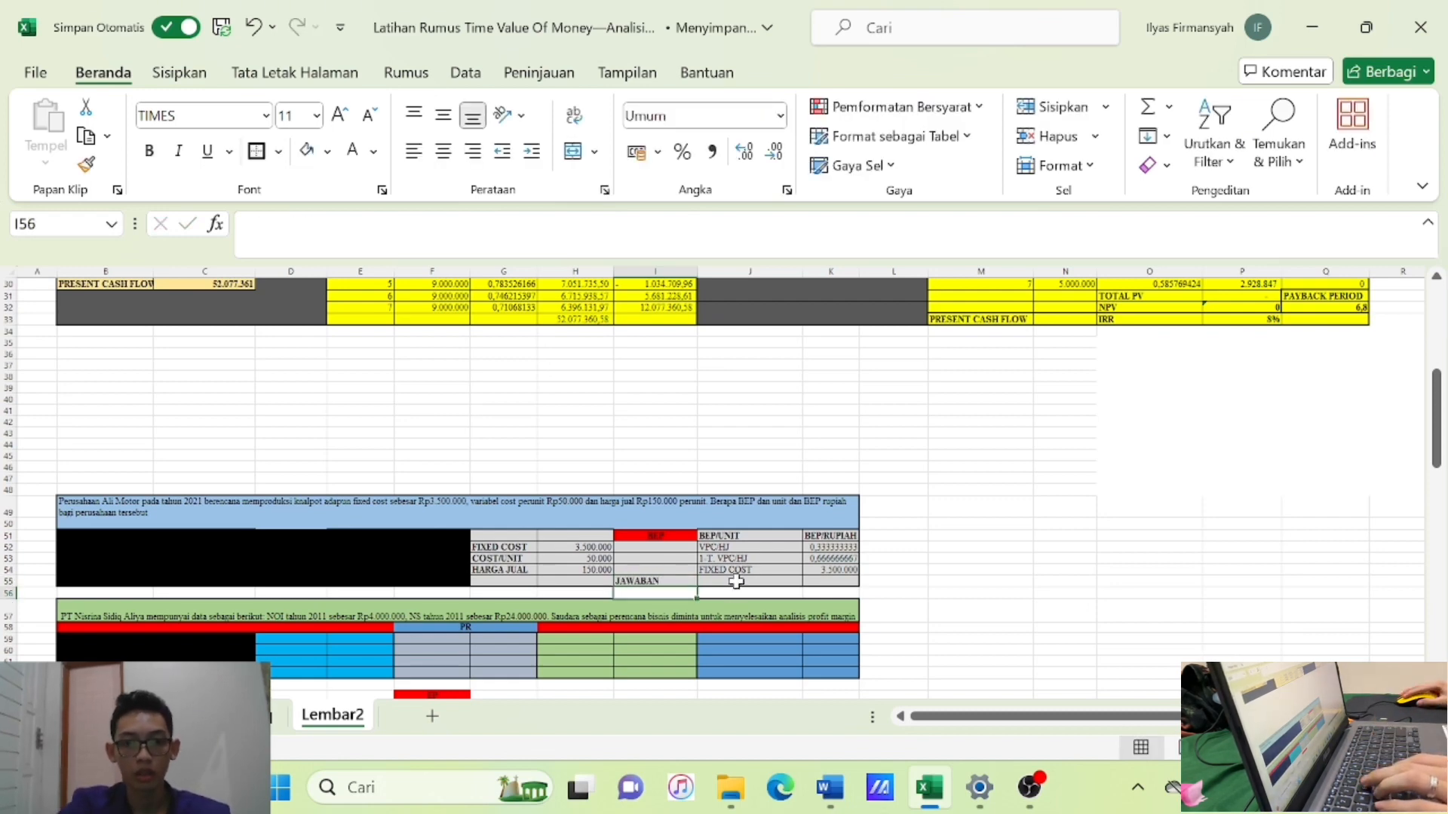
Enter =H52/(H53-H54) in J55 as the BEP/UNIT answer and negate it to =-H52/(H53-H54).
left_click(736, 582)
type("=")
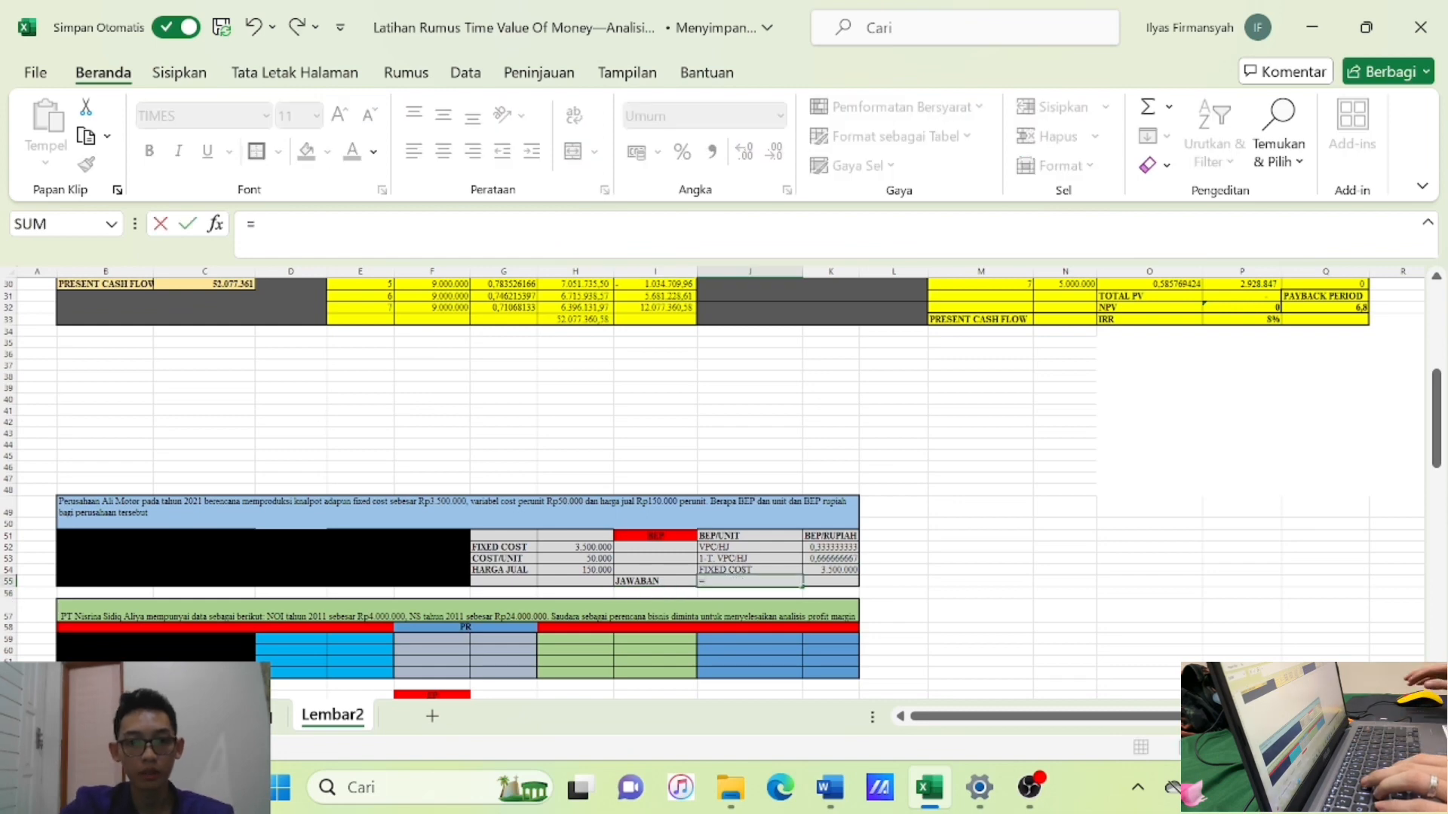
left_click(592, 549)
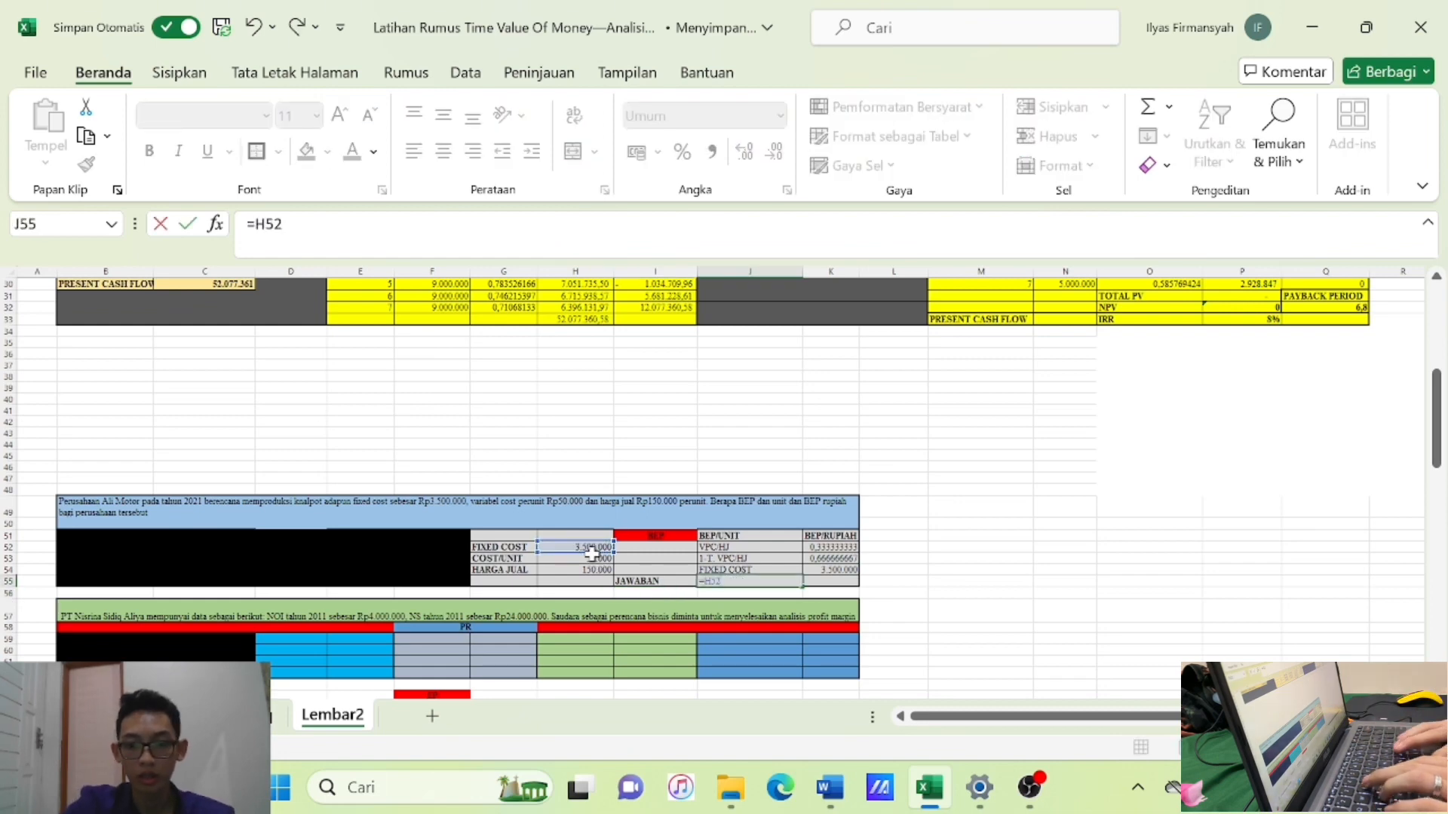
type("/(")
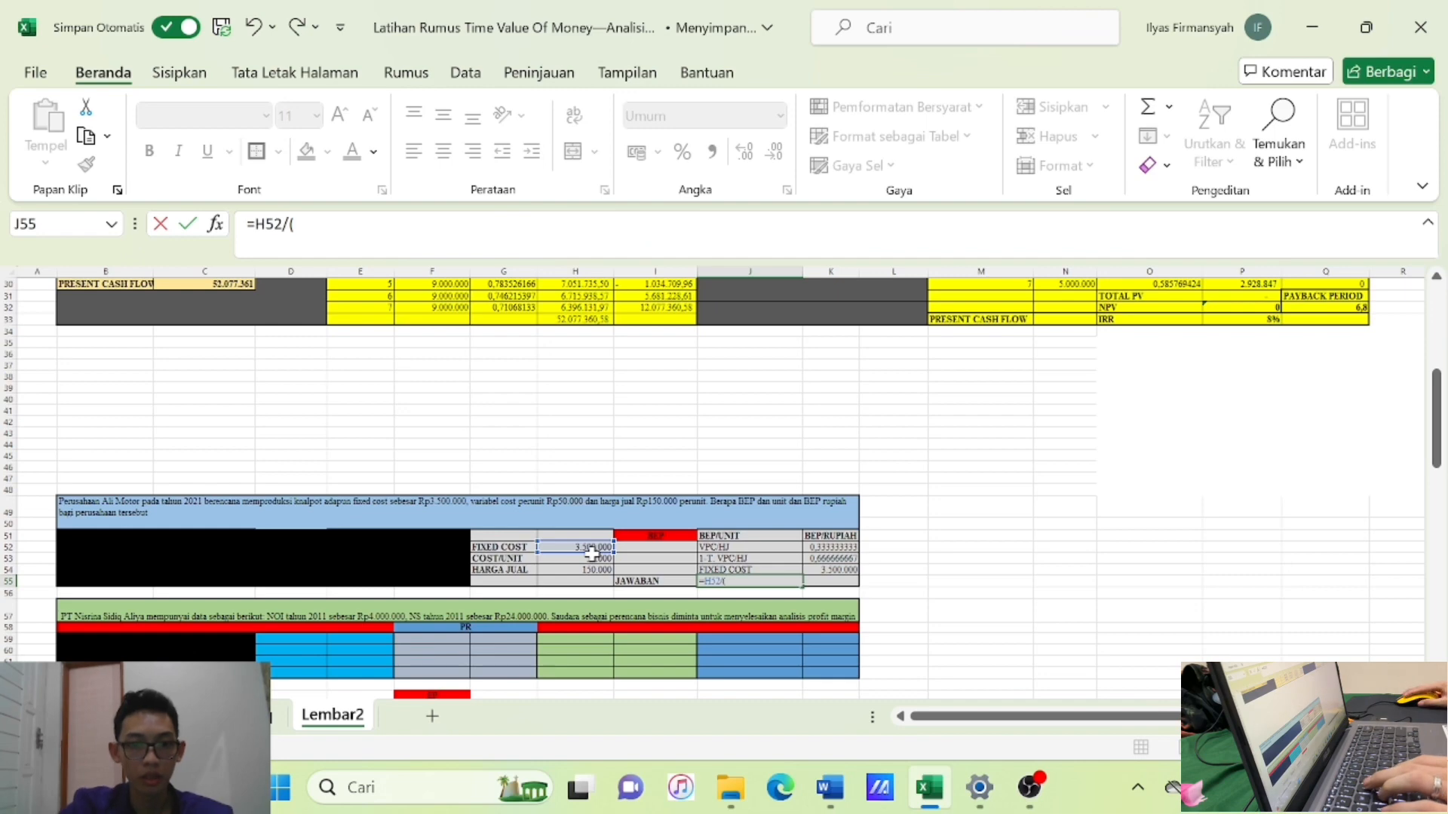
left_click(594, 560)
type("-")
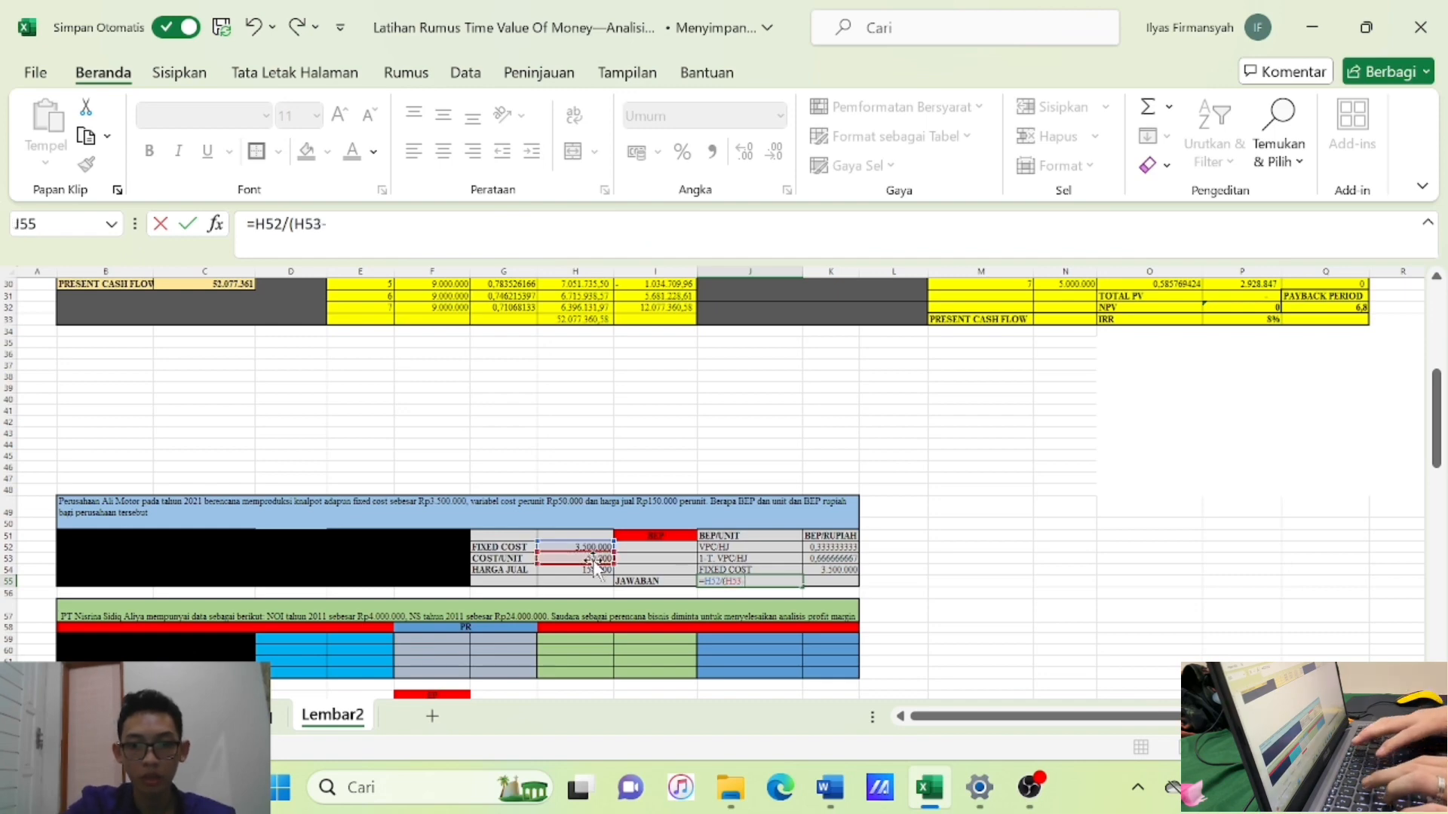
left_click(595, 569)
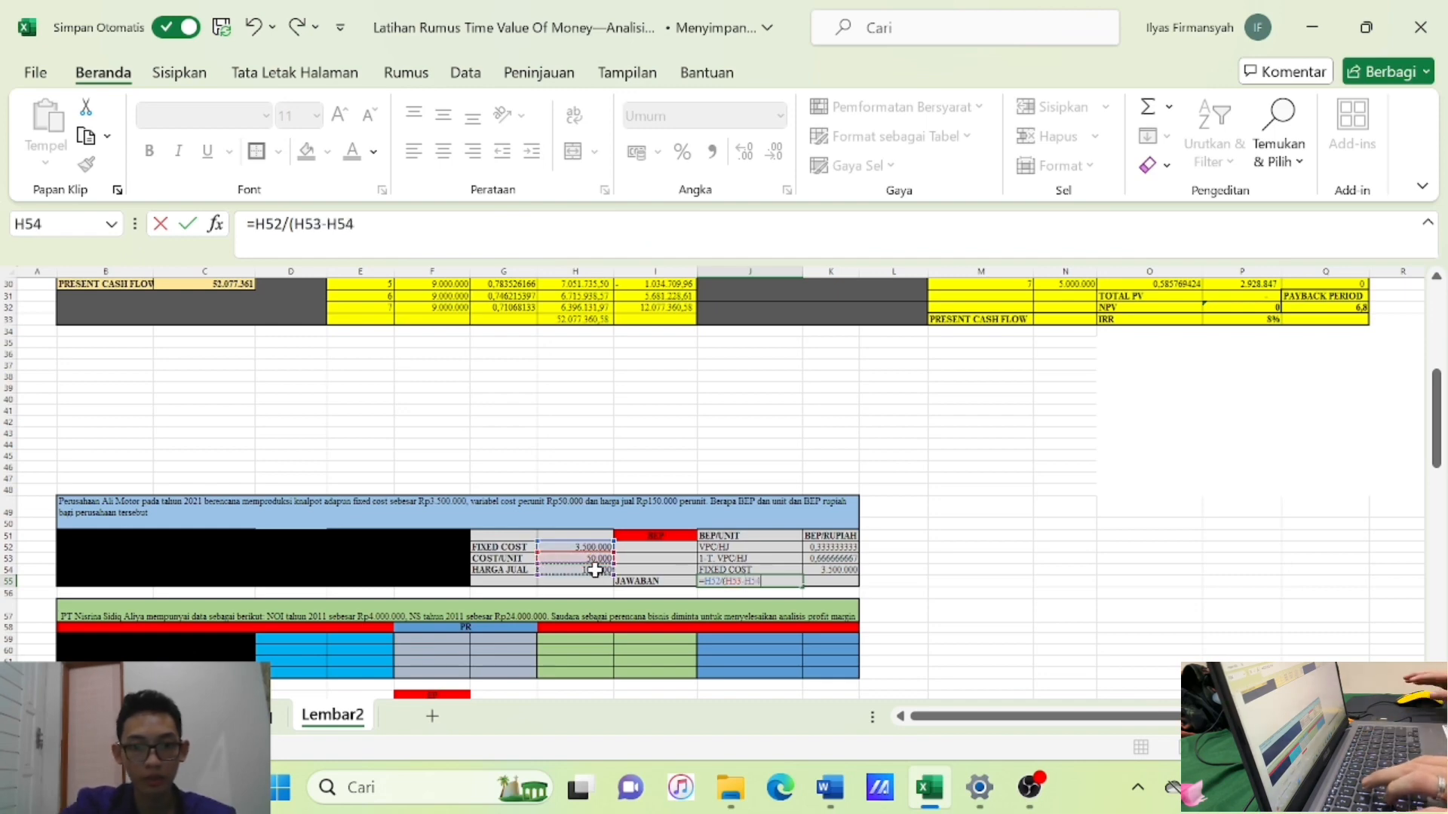
type(")")
key("ctrl+Return")
key("Return")
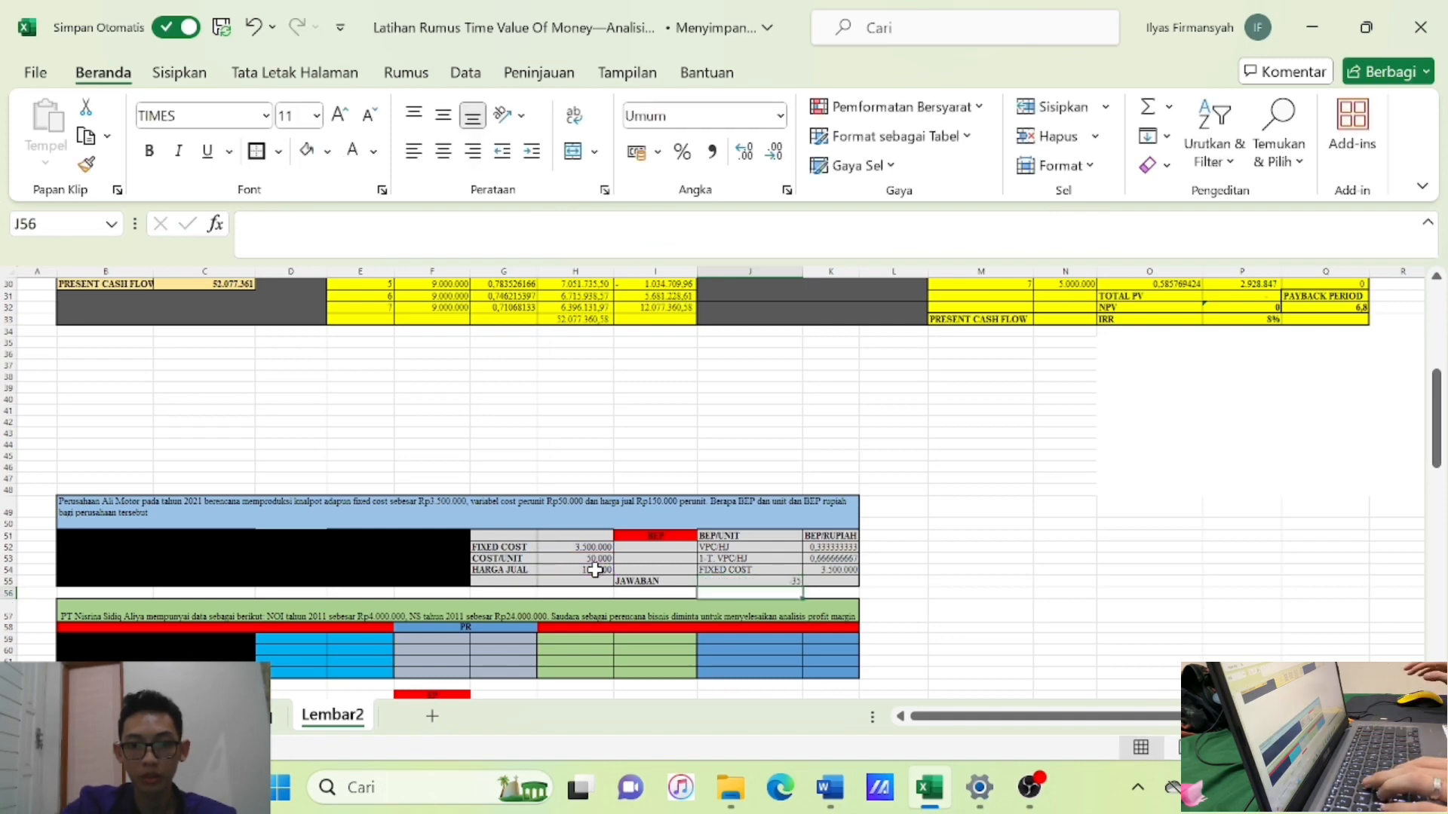
double_click(760, 580)
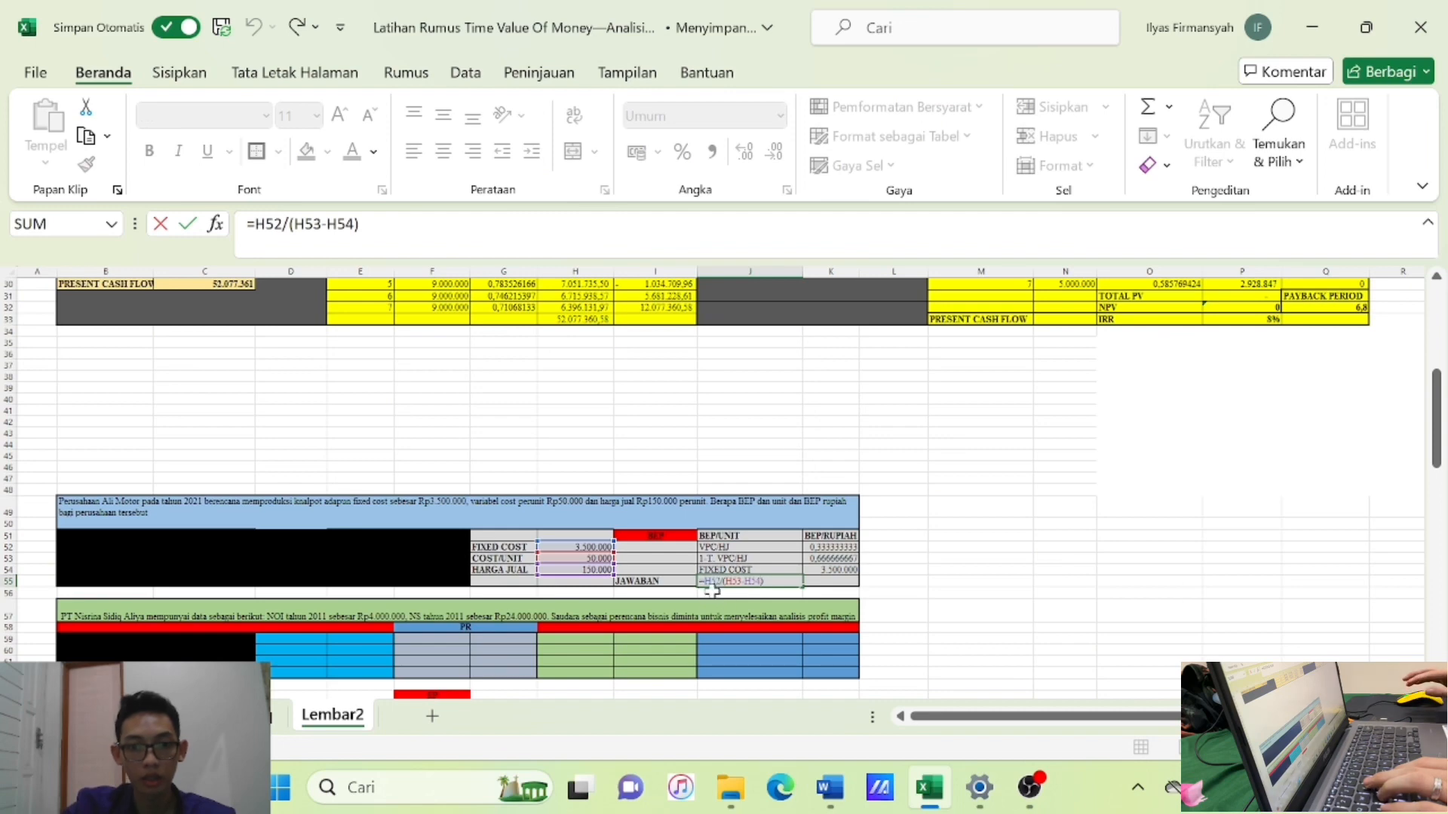
key("Return")
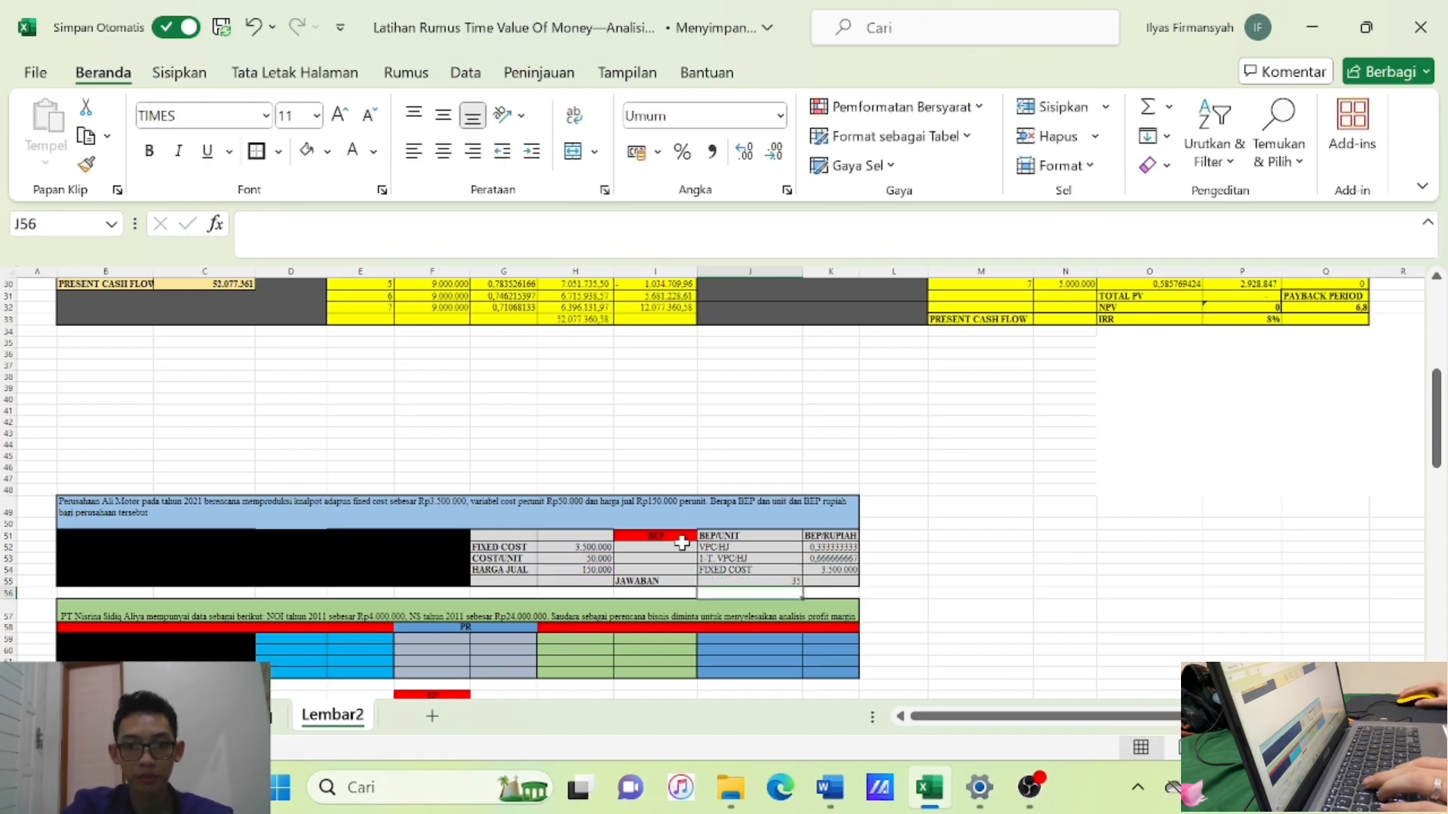
Calculate the BEP/RUPIAH answer in K55 with the formula =K54/K53 and review both answer formulas.
left_click(834, 580)
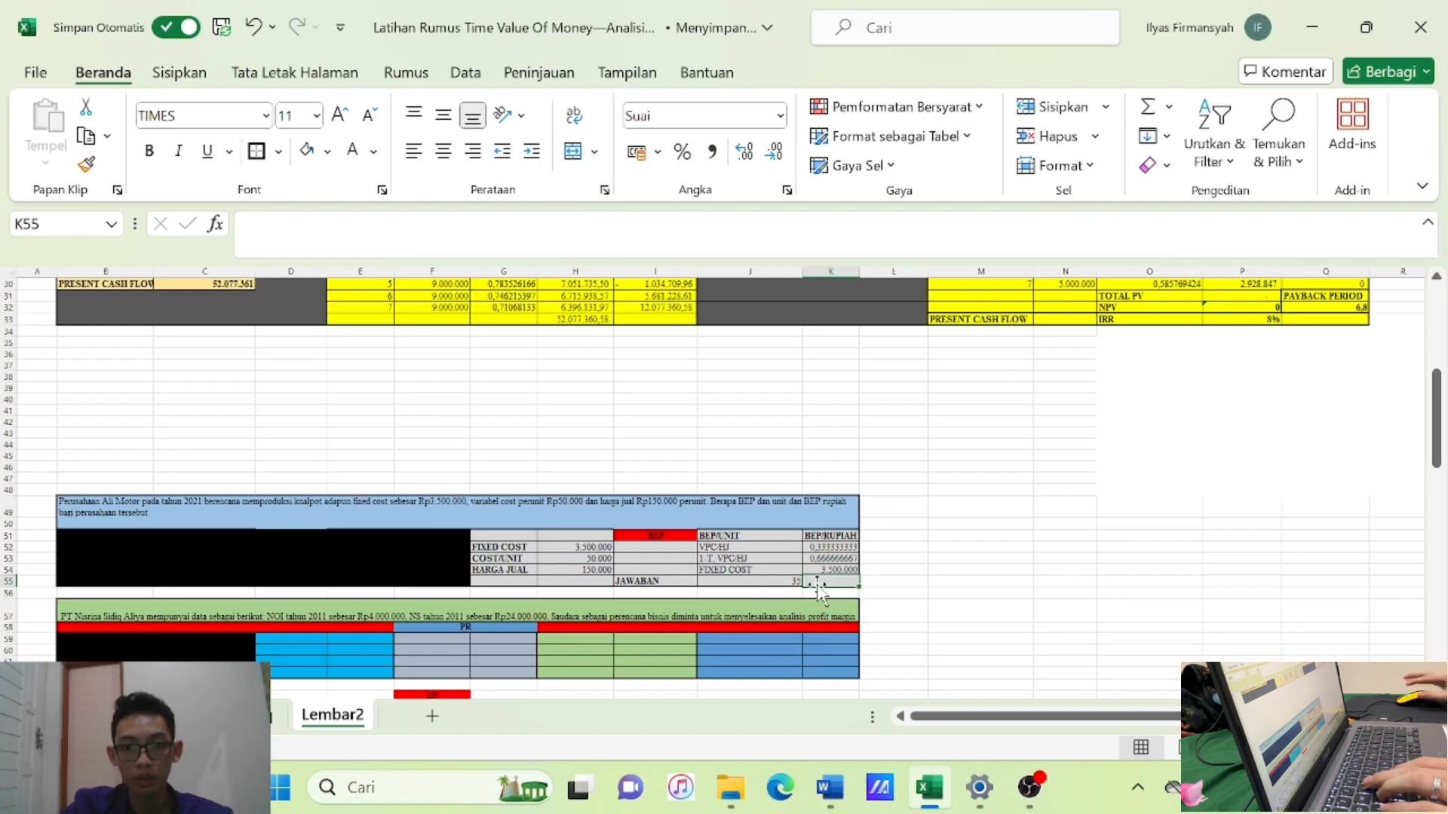
type("=")
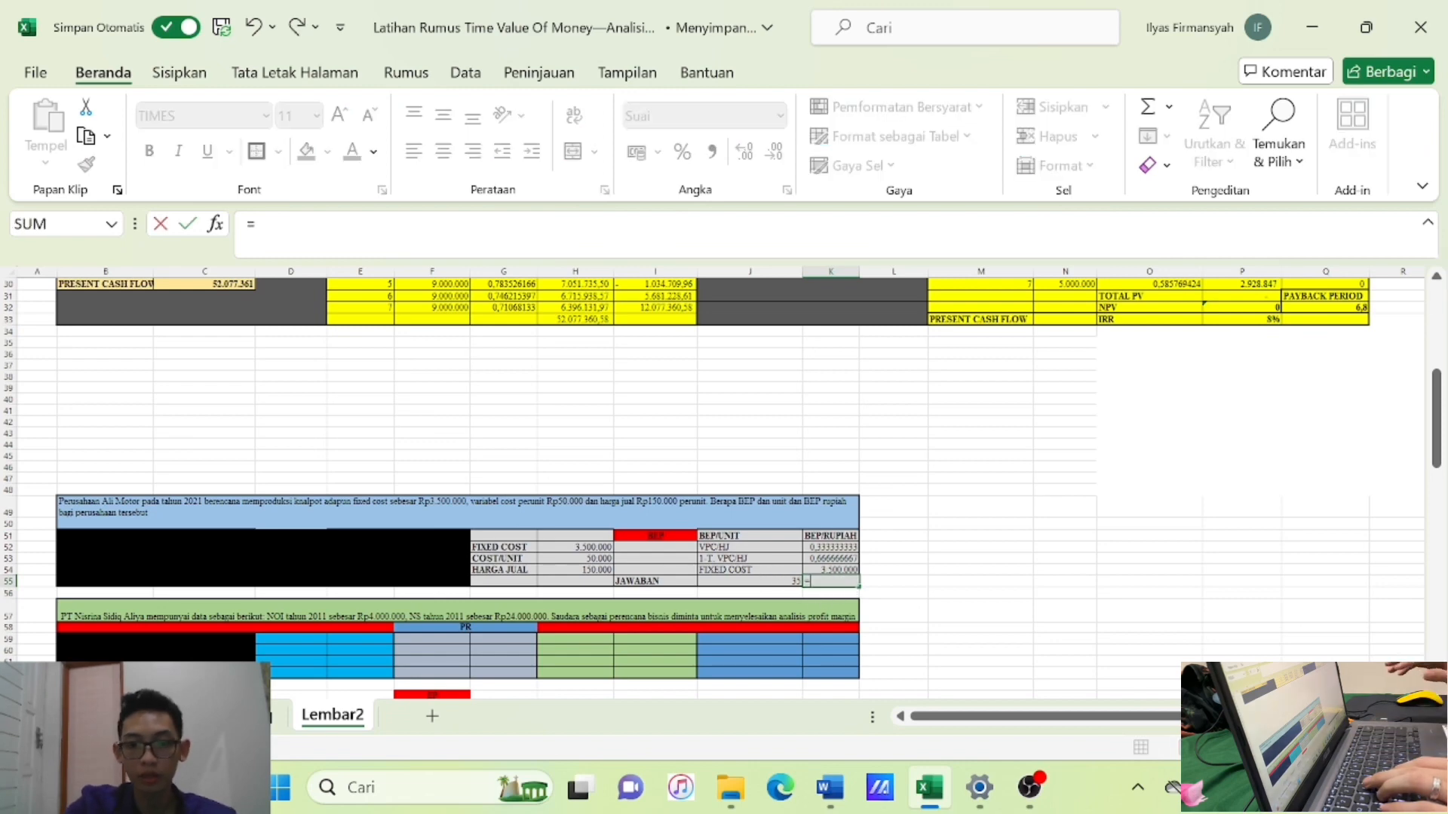
left_click(841, 567)
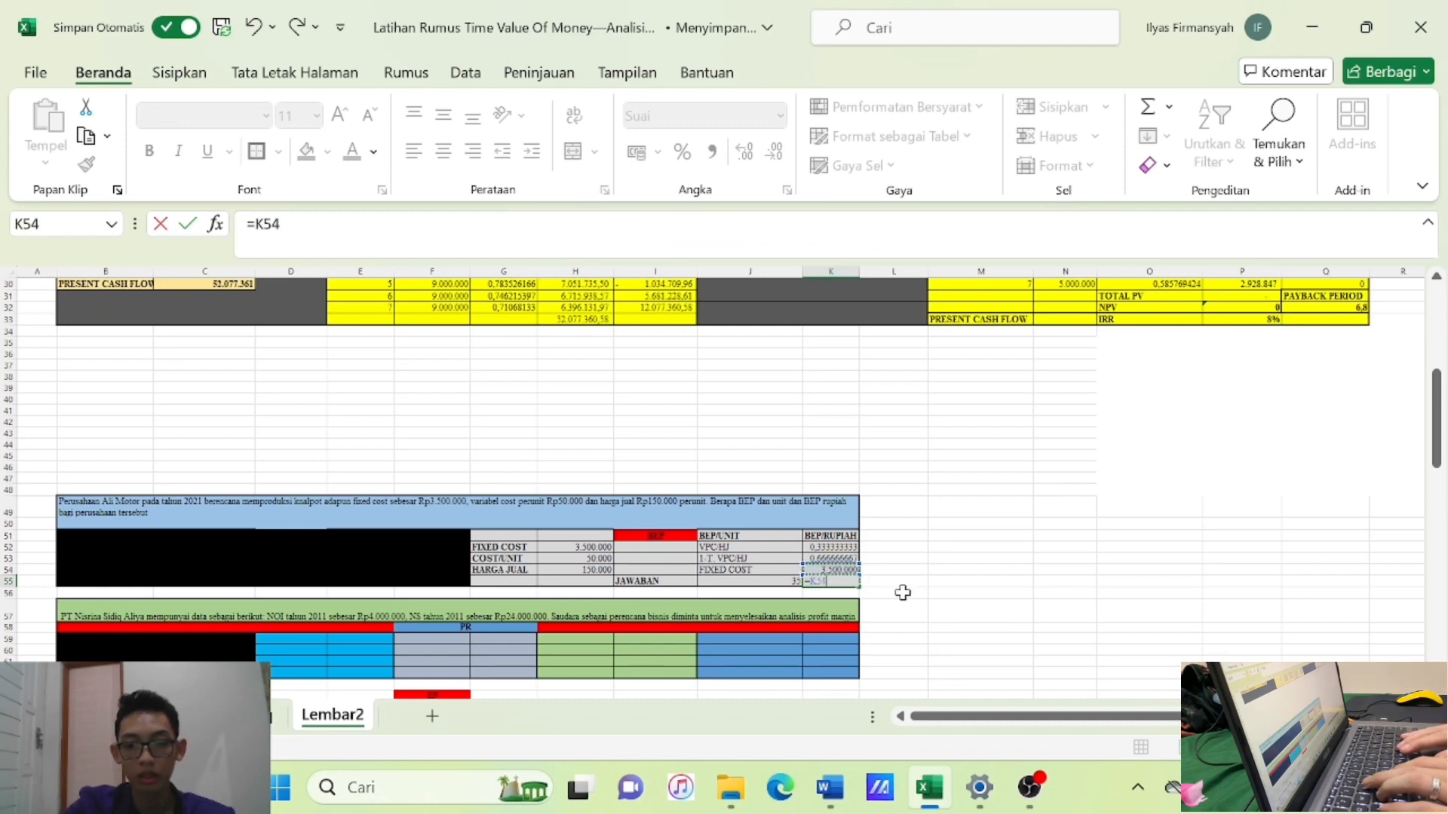
type("/")
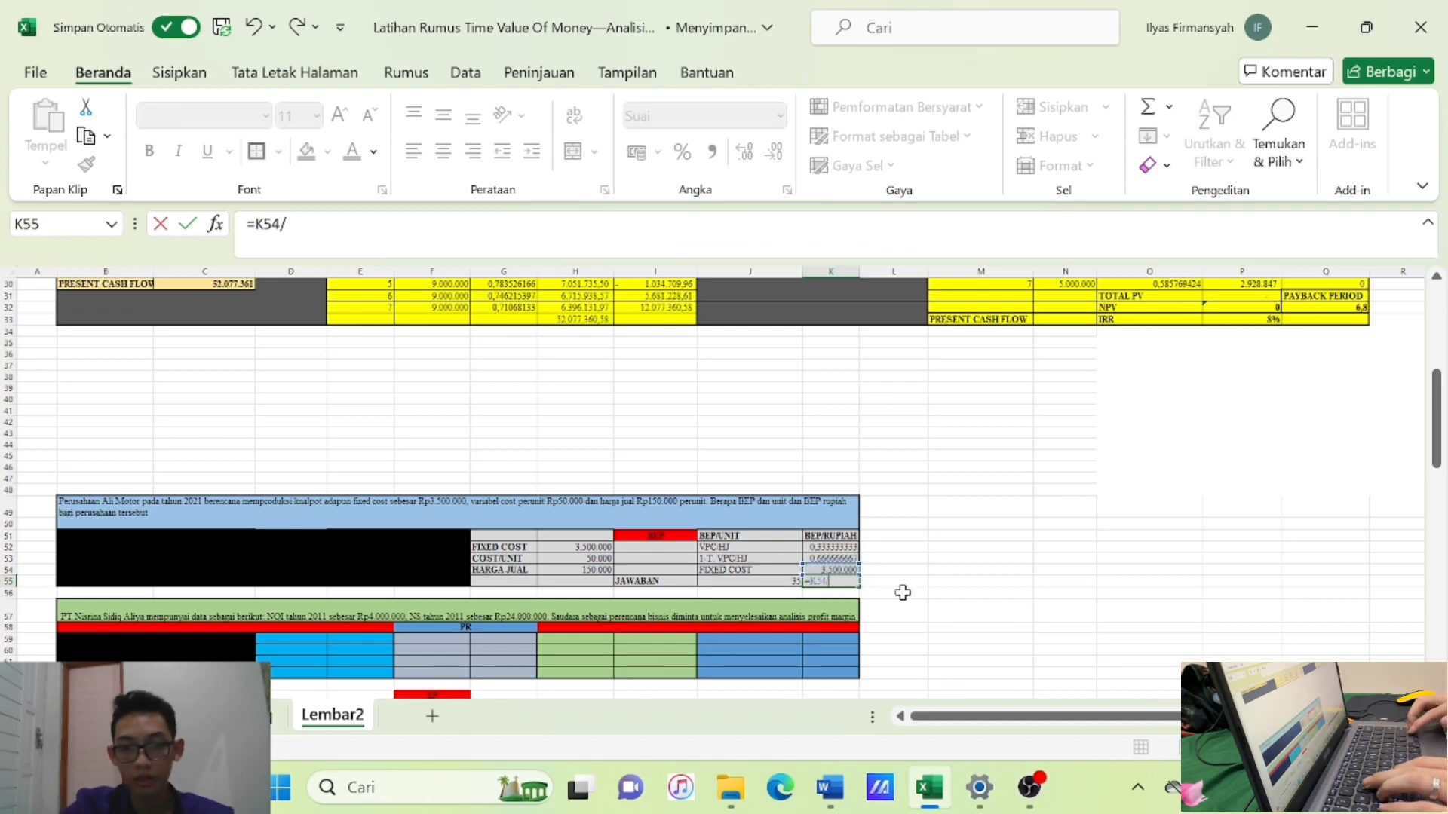
key("Up")
key("Up")
key("Return")
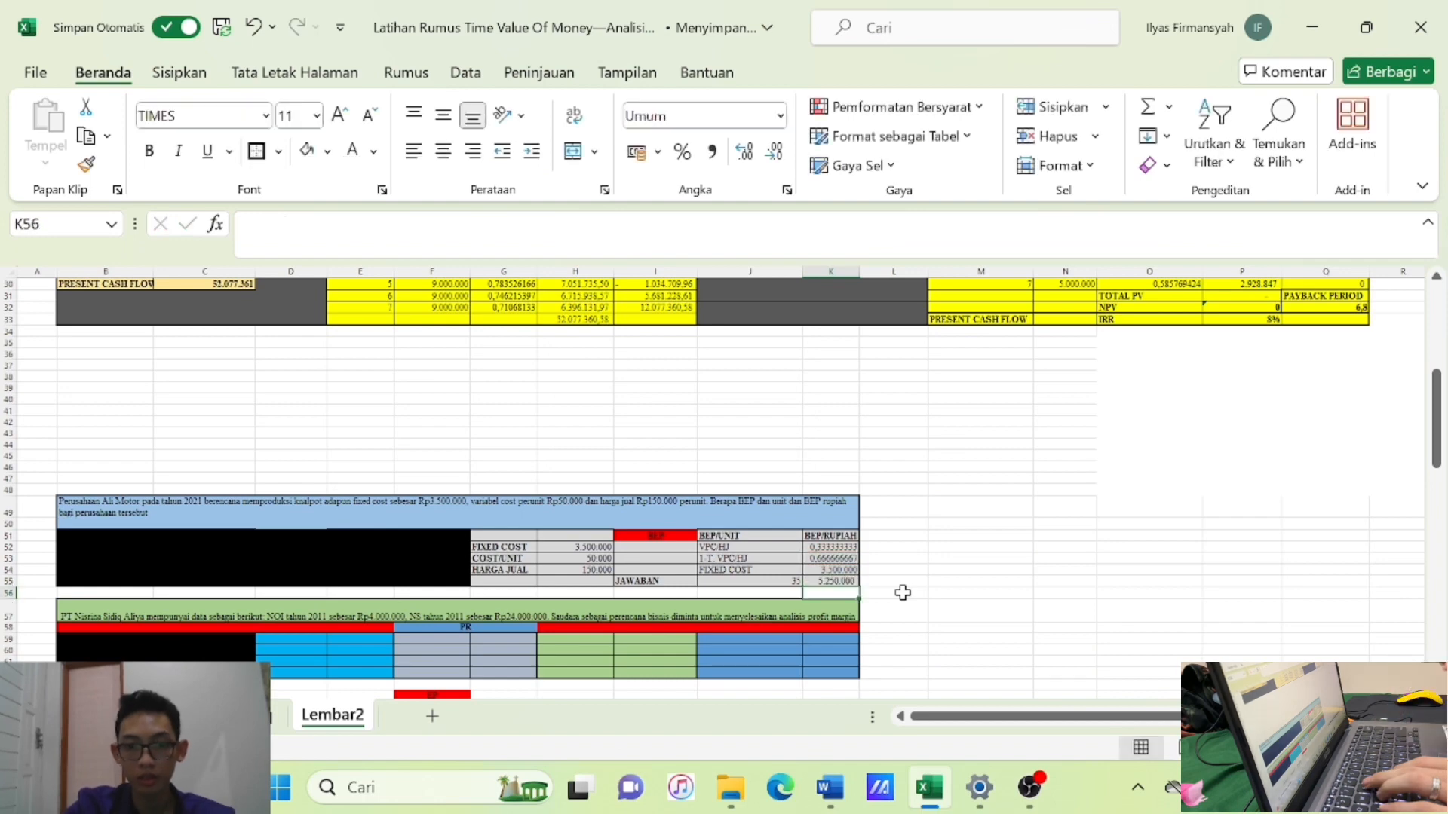
left_click(770, 581)
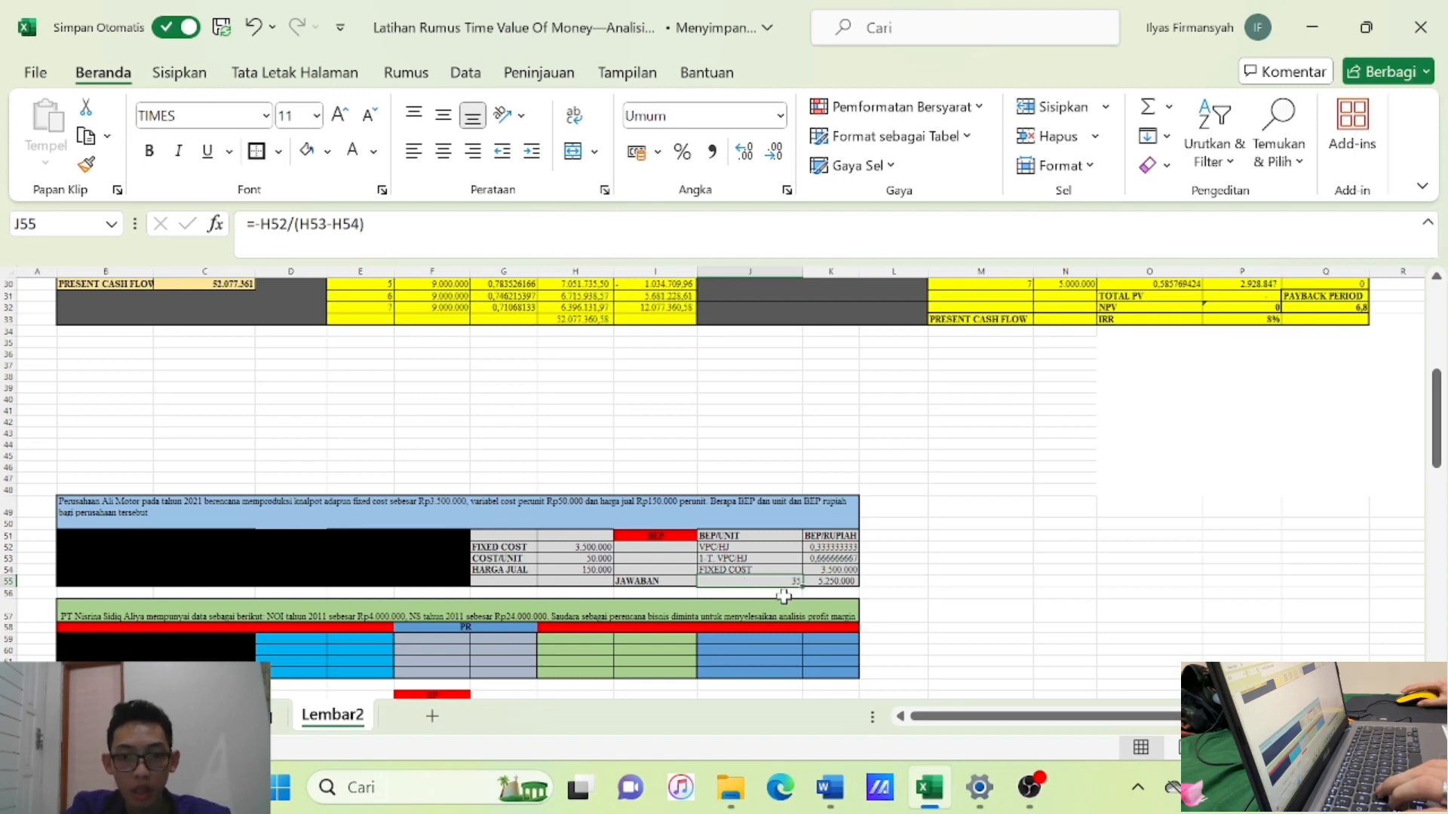
left_click(825, 583)
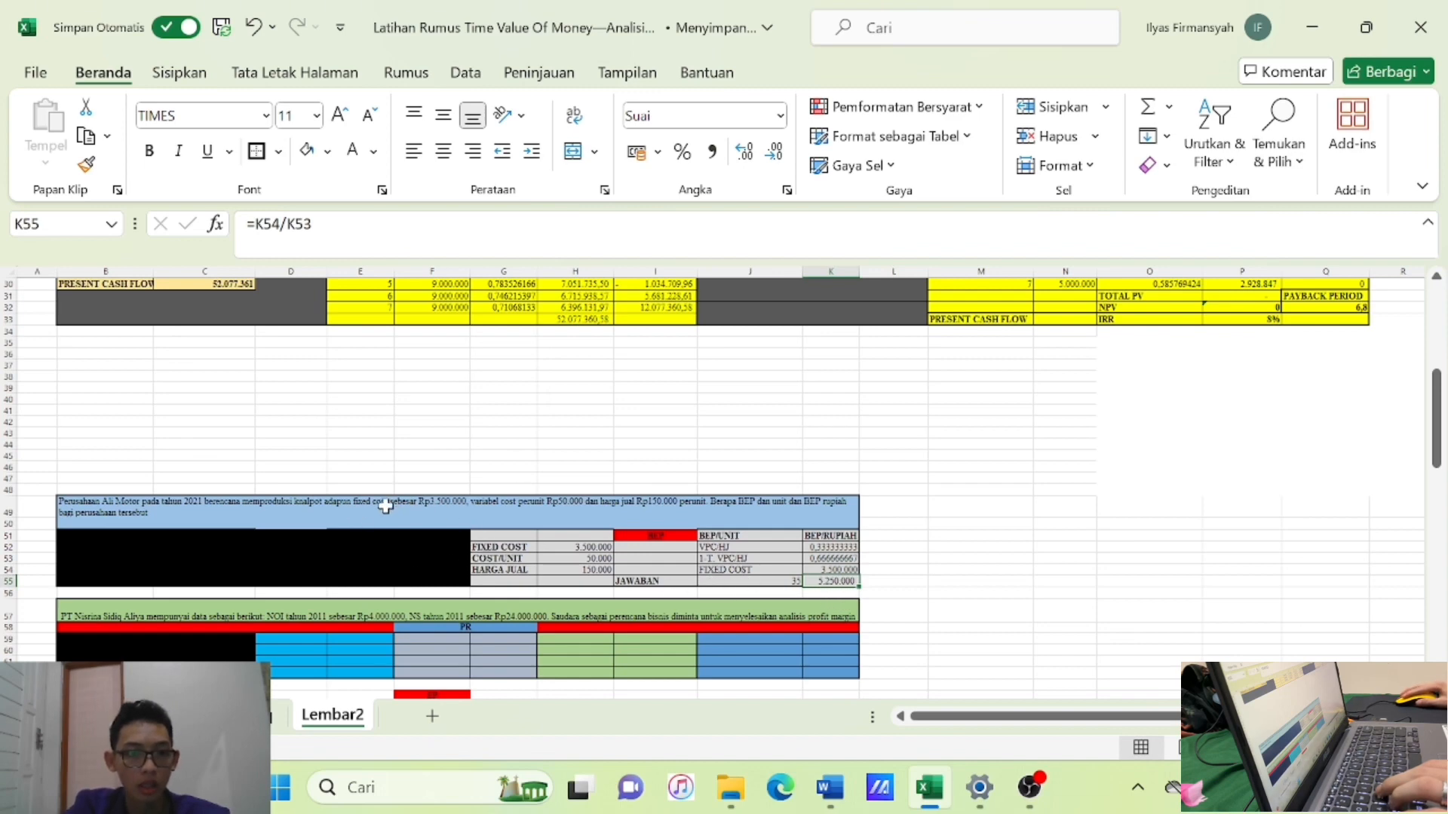
Change the company name in the B49 problem statement to Erik Motor.
double_click(113, 503)
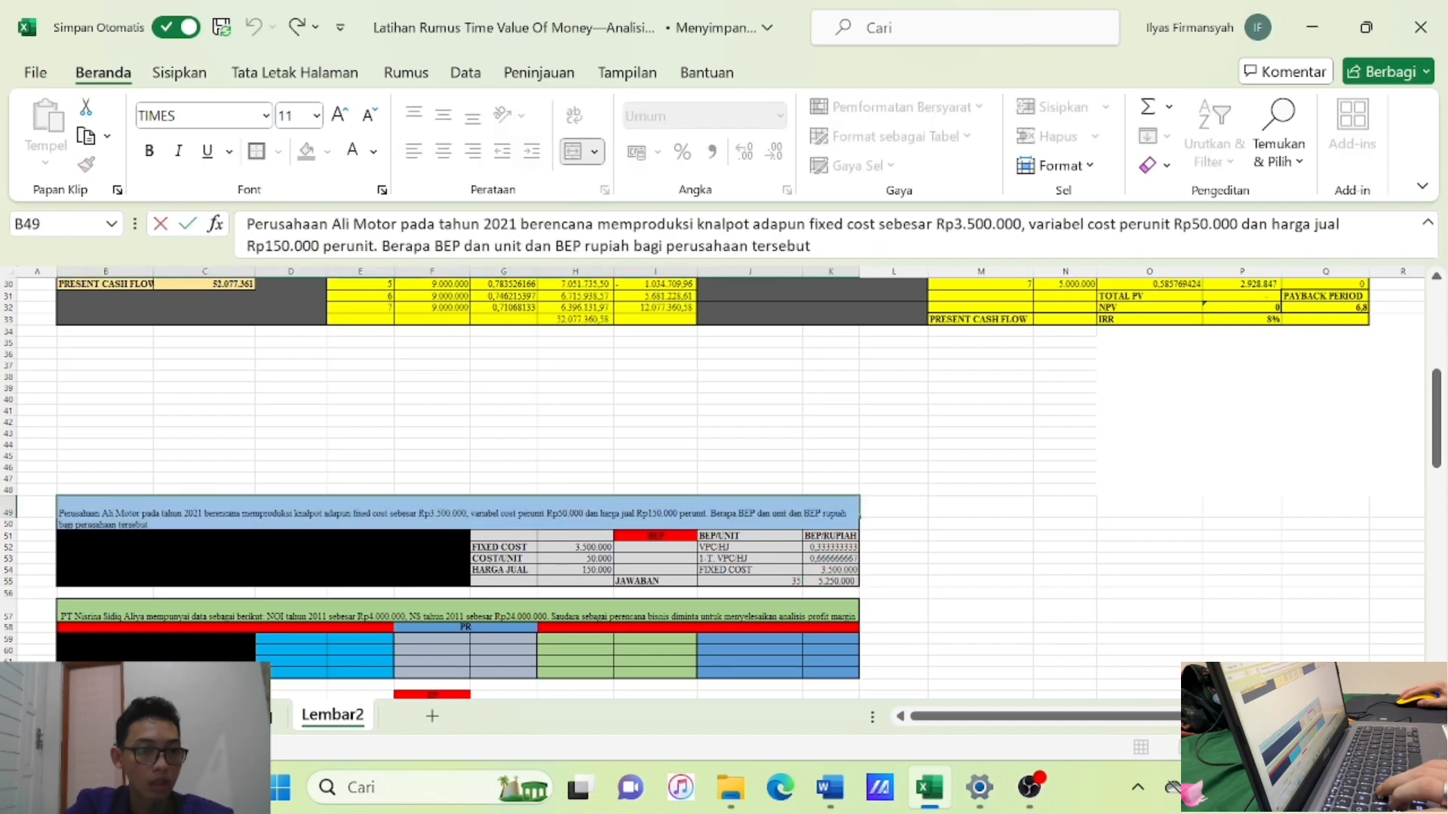
key("BackSpace")
key("BackSpace")
key("BackSpace")
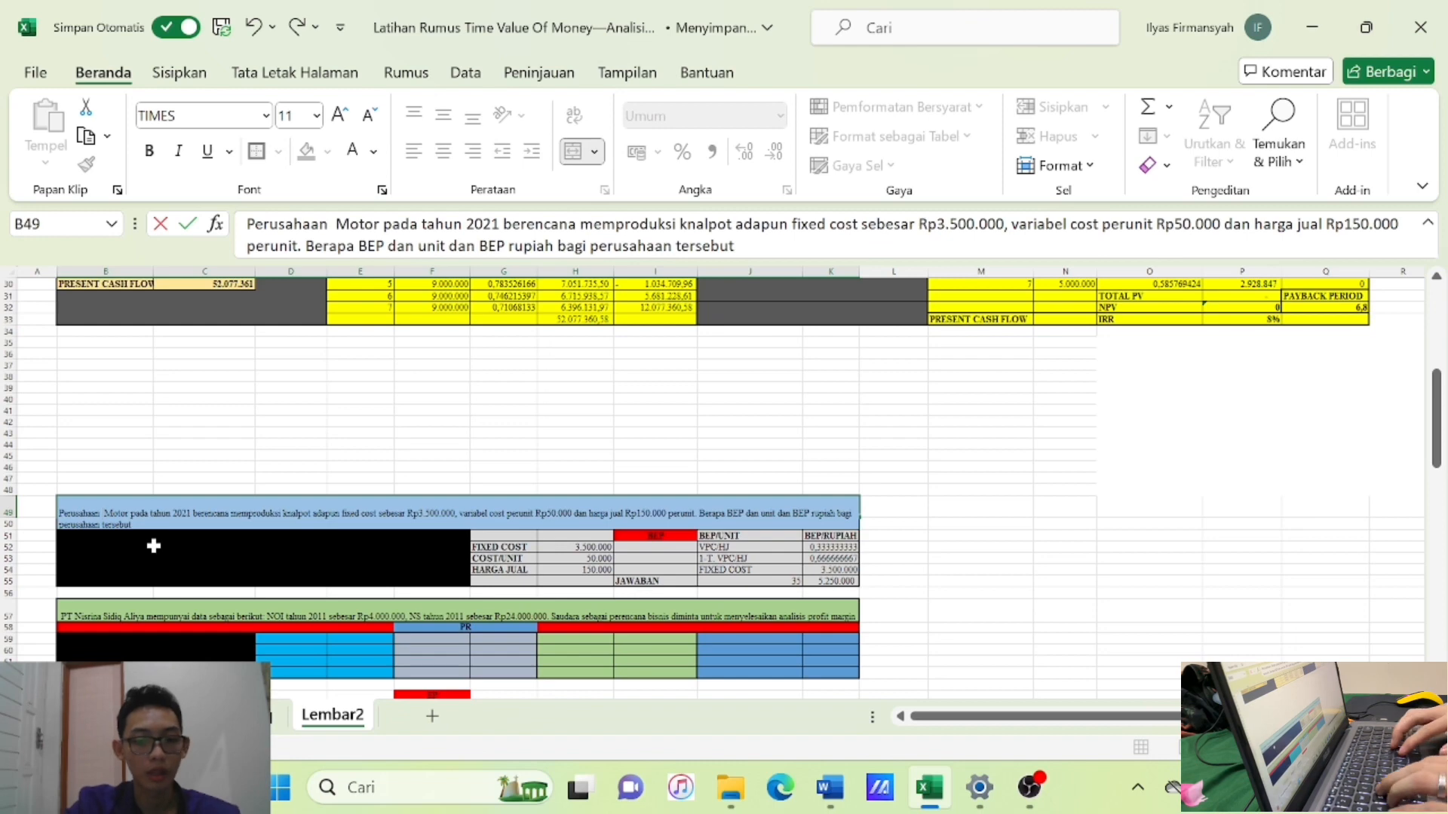
type("Erik")
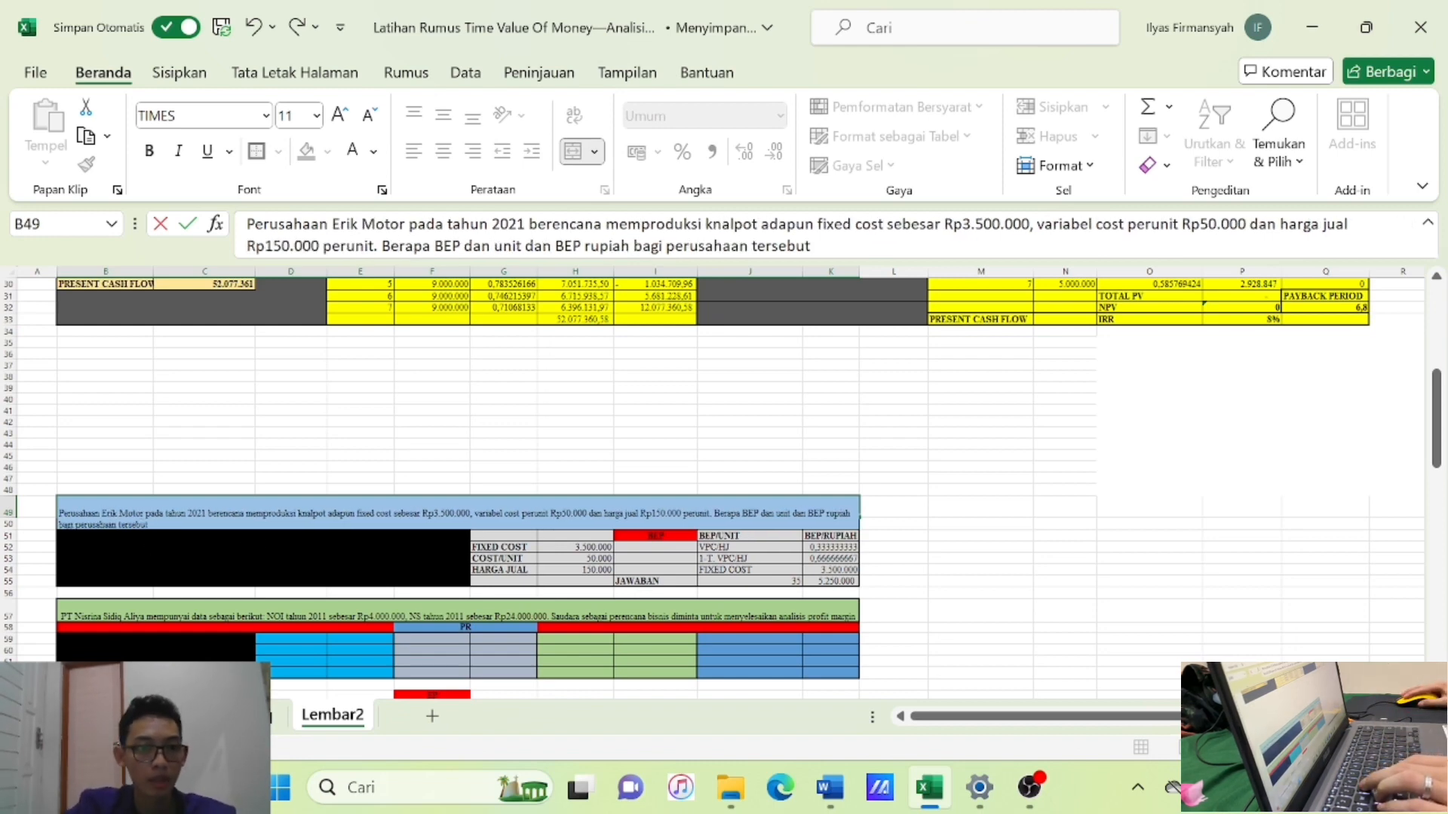
Replace the product knalpot with spakbor in the B49 problem statement.
key("BackSpace")
key("BackSpace")
key("BackSpace")
key("BackSpace")
key("BackSpace")
key("BackSpace")
key("BackSpace")
type("spakbor")
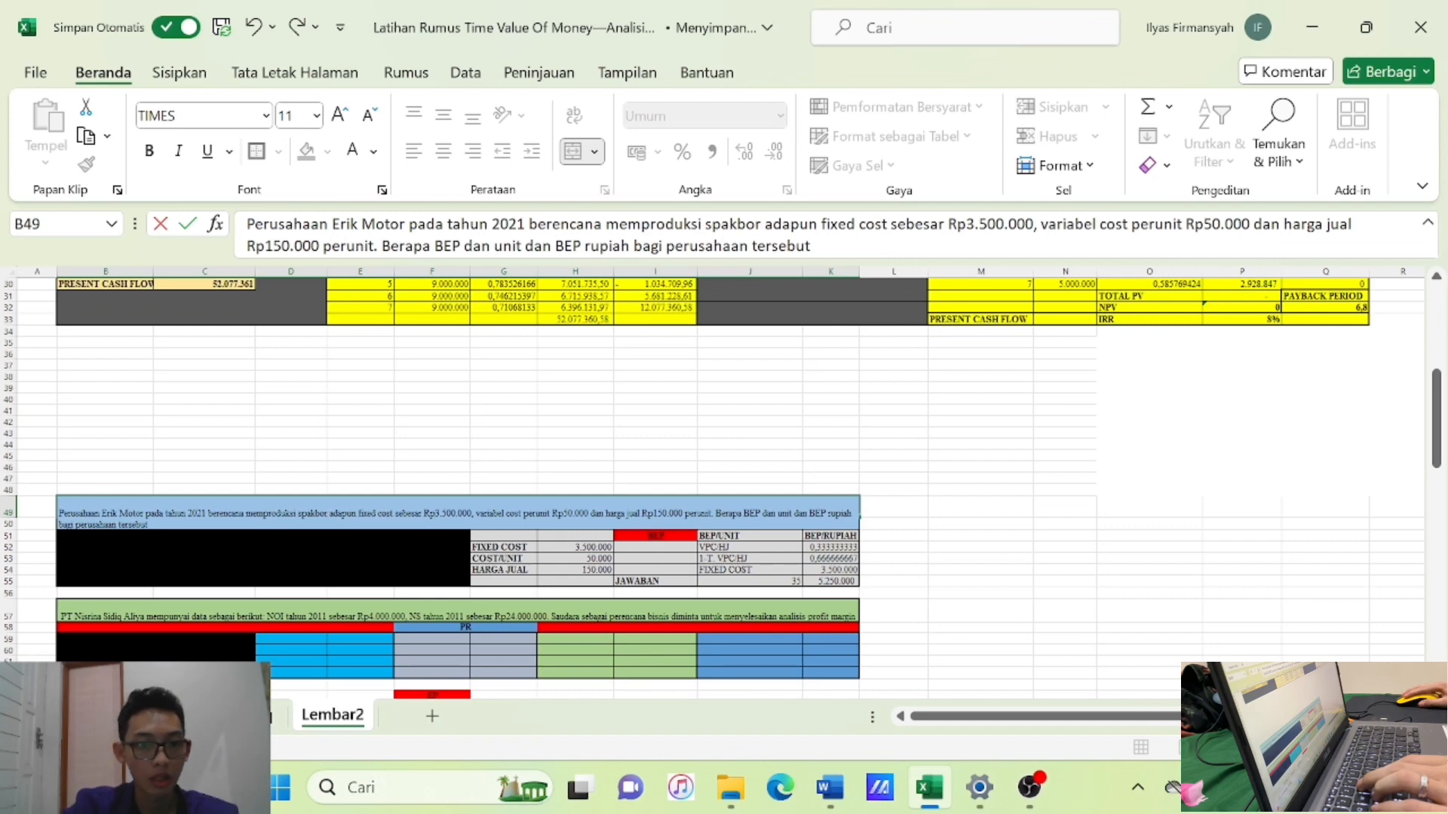
Change the fixed cost in the B49 problem statement to Rp4.500.000.
key("BackSpace")
type("4")
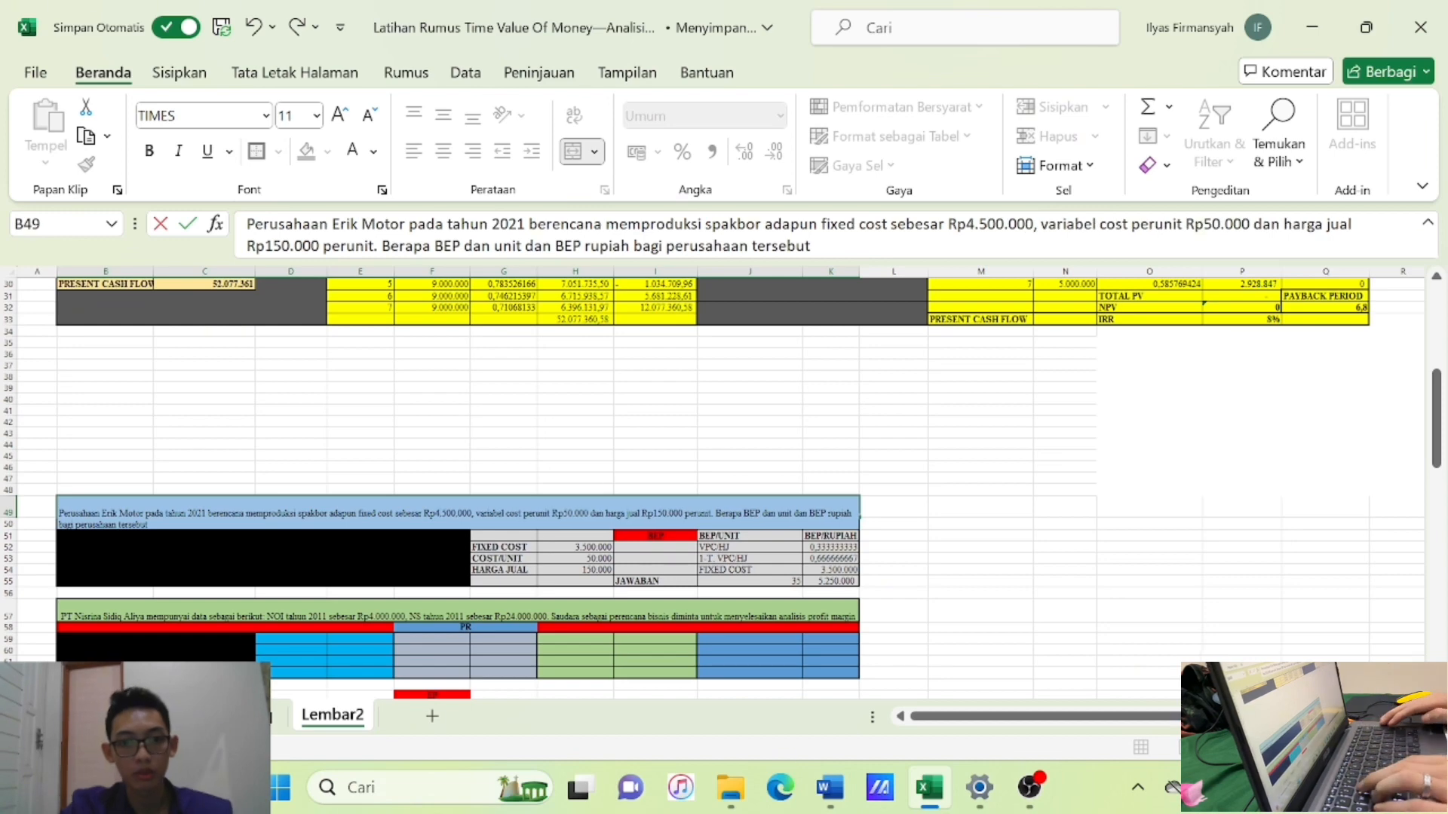
key("Return")
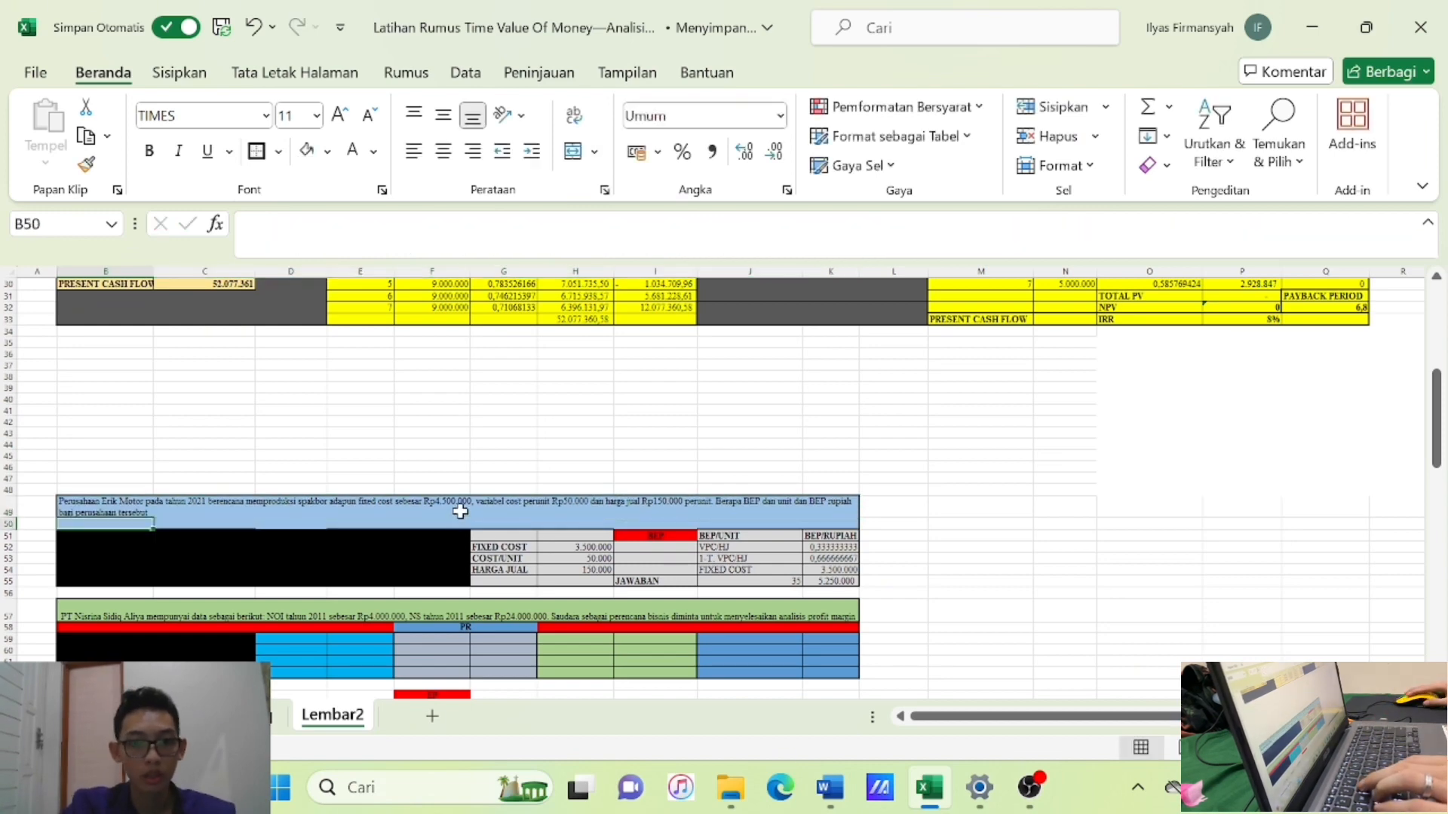
Change the variable cost per unit to Rp60.000 and the selling price to Rp200.000 in the B49 problem statement.
left_click(566, 507)
double_click(570, 504)
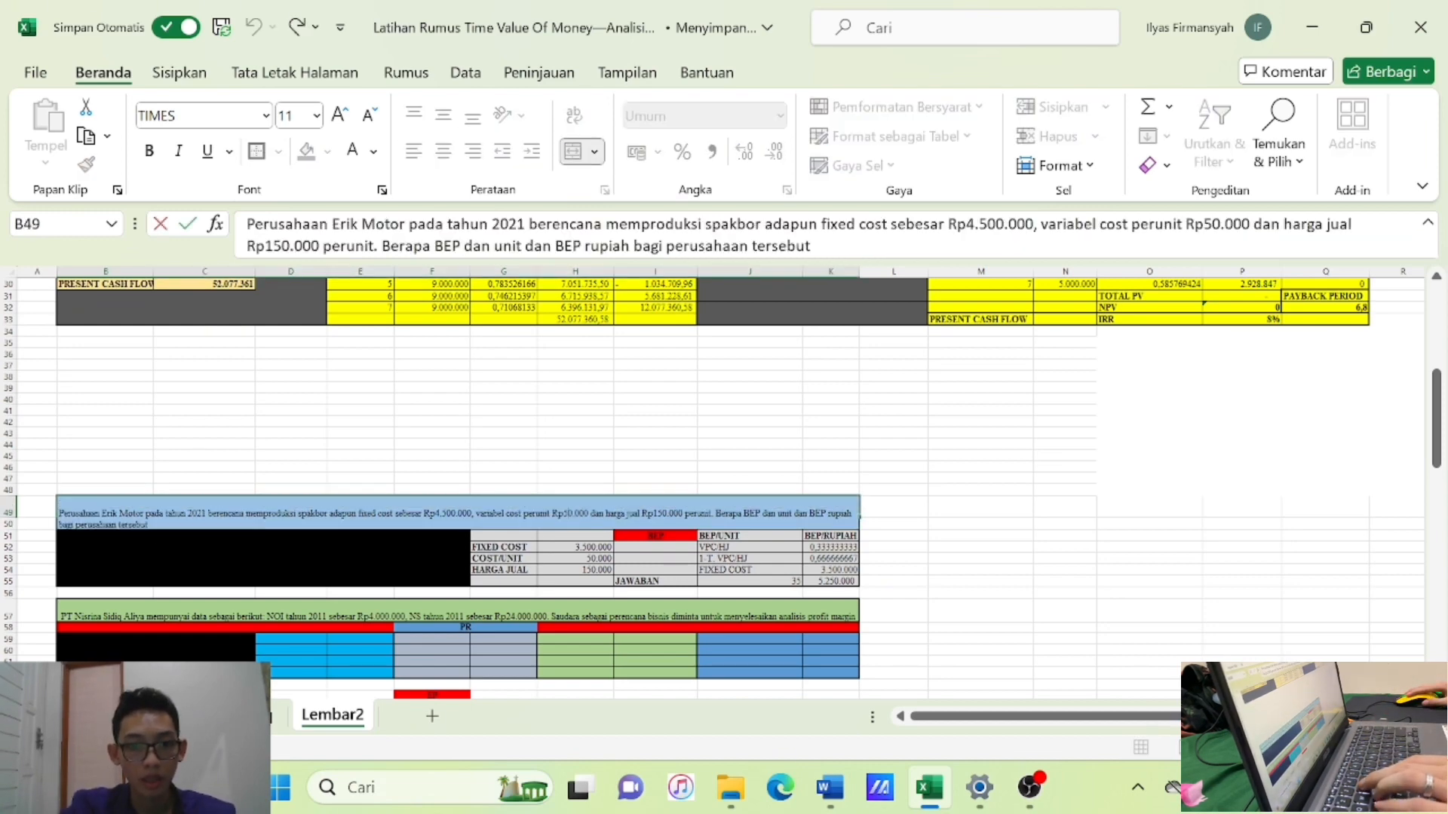
key("BackSpace")
type("6")
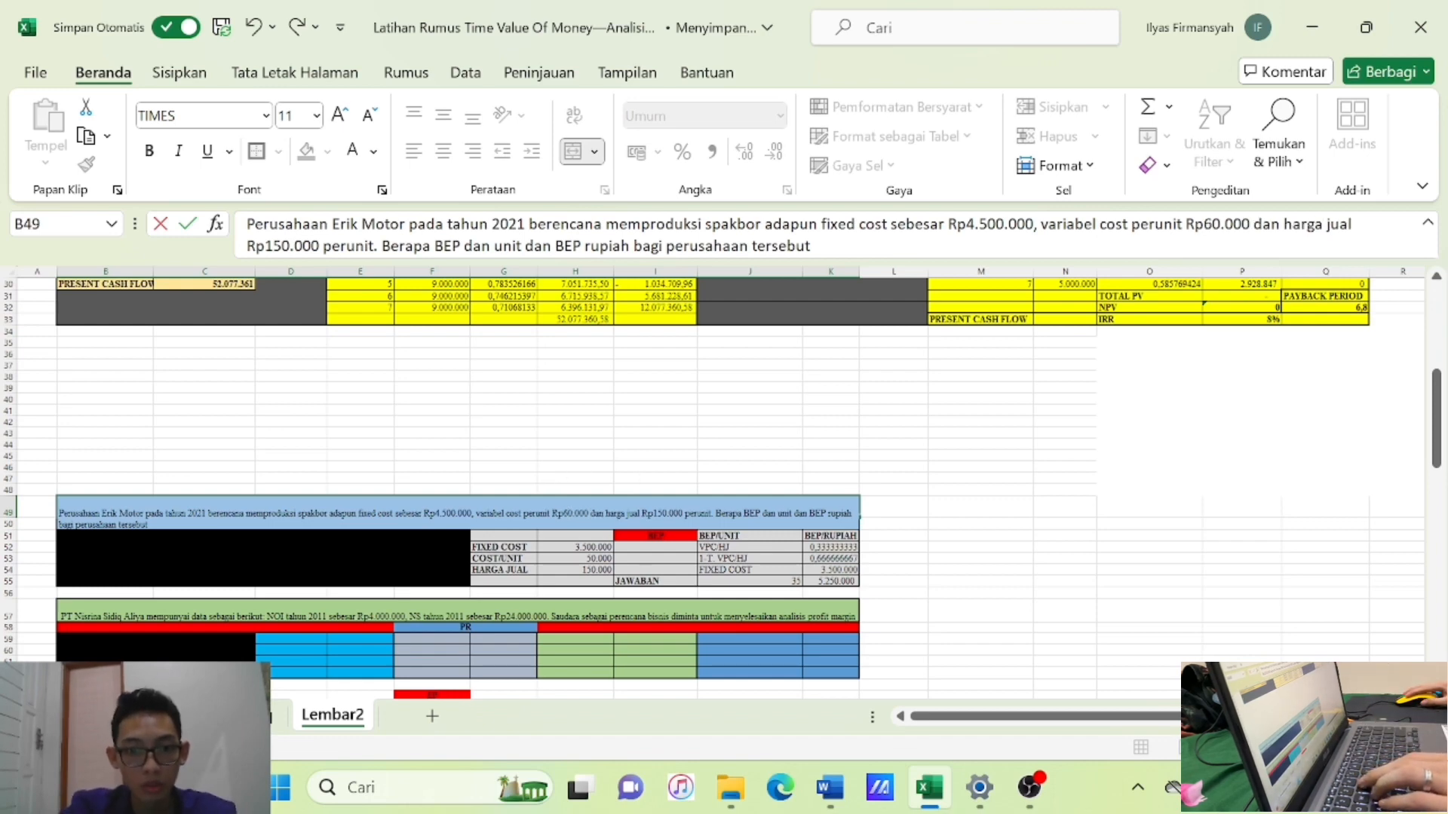
key("BackSpace")
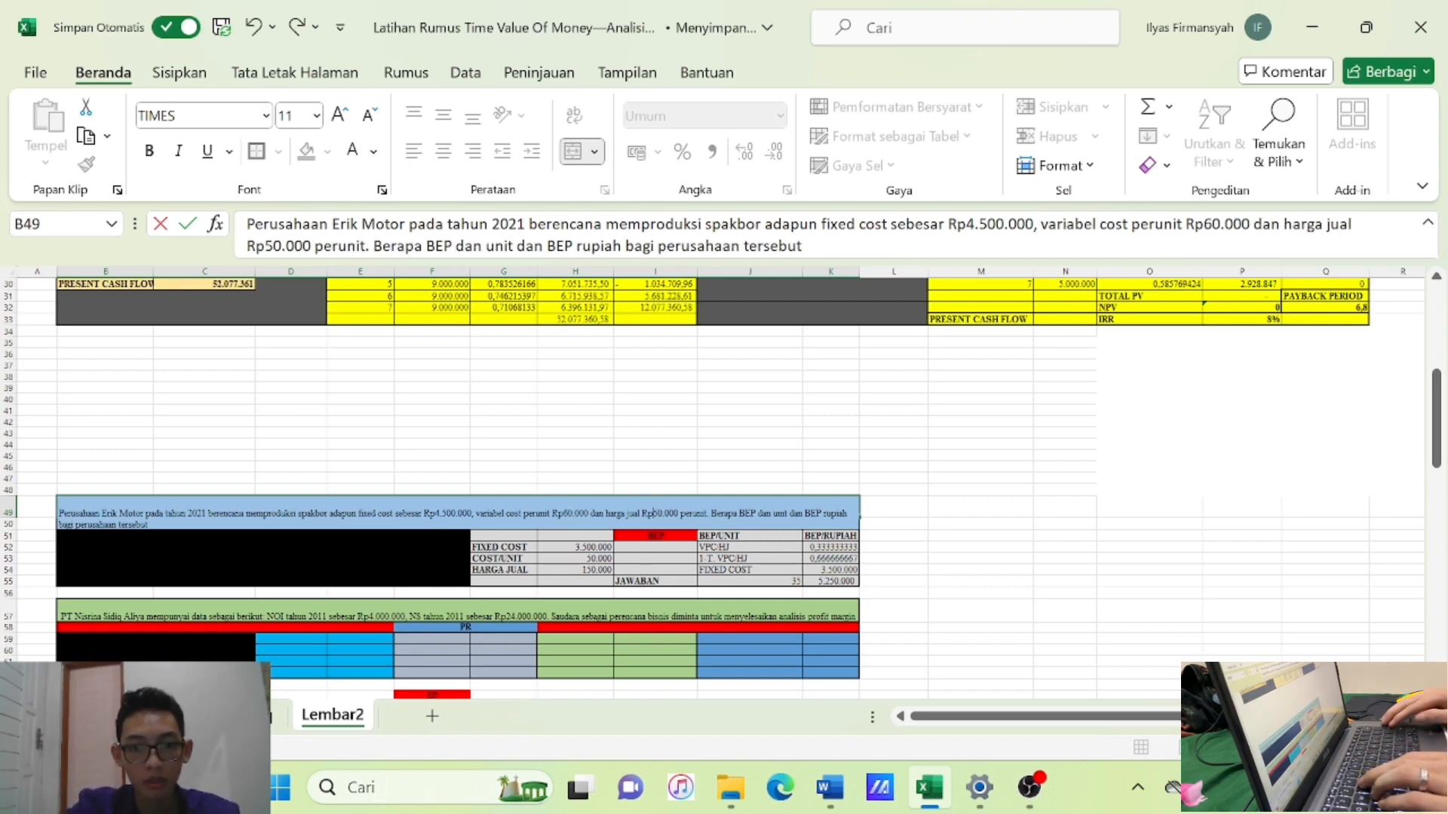
key("BackSpace")
type("20")
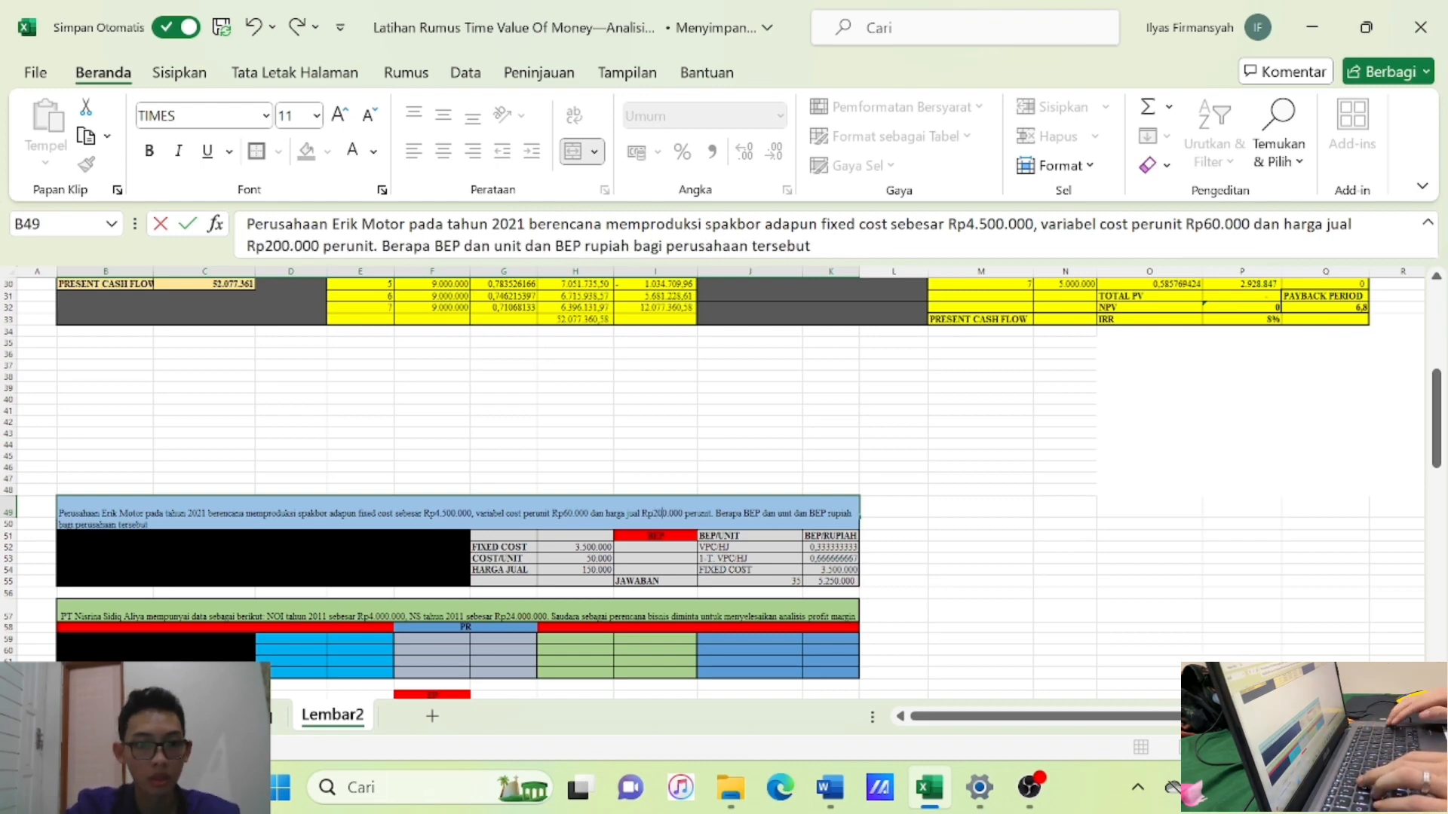
key("Return")
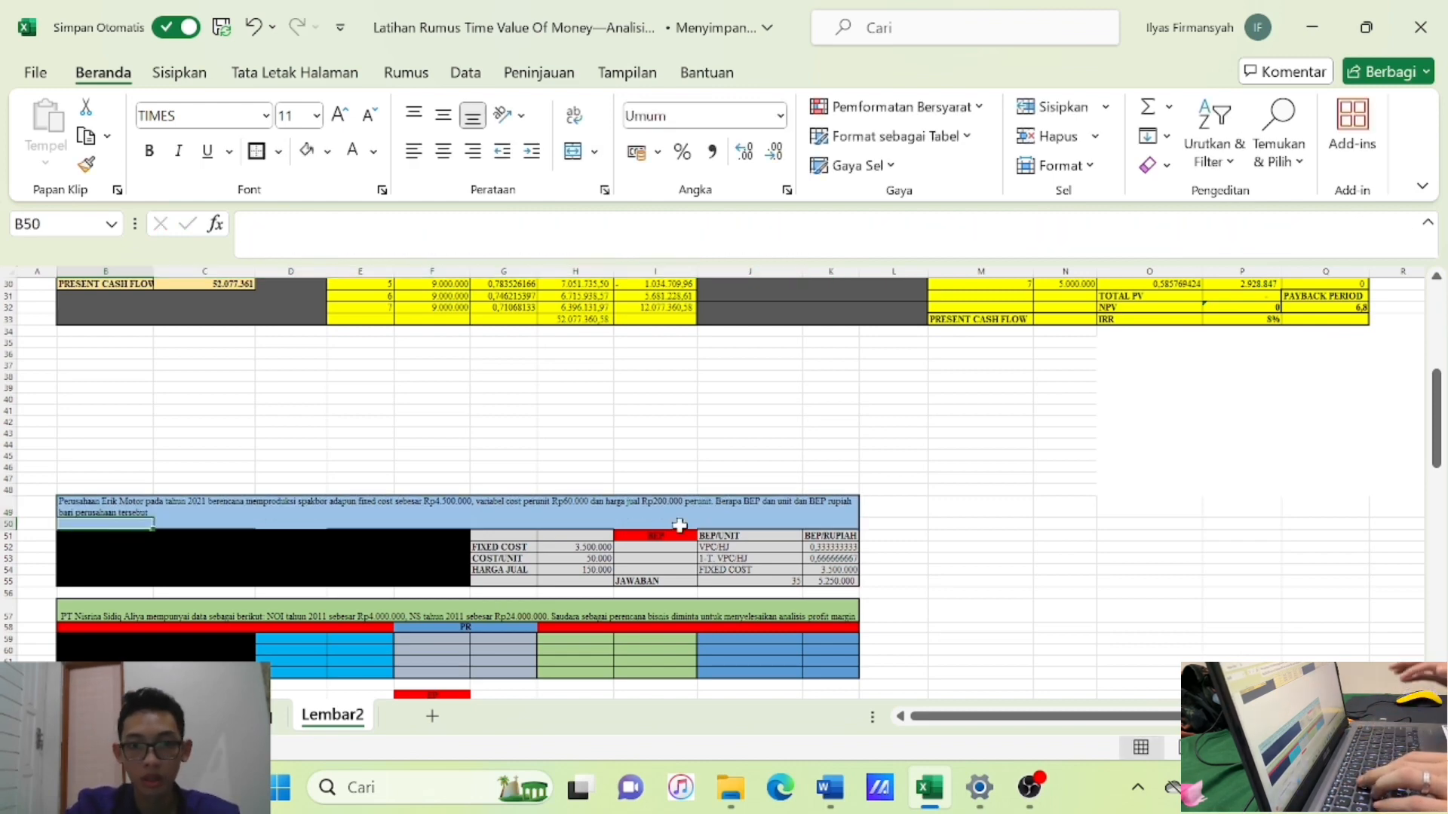
Set FIXED COST in H52 to 4500000 and COST/UNIT in H53 to 60000 in the BEP table.
left_click(588, 548)
key("F2")
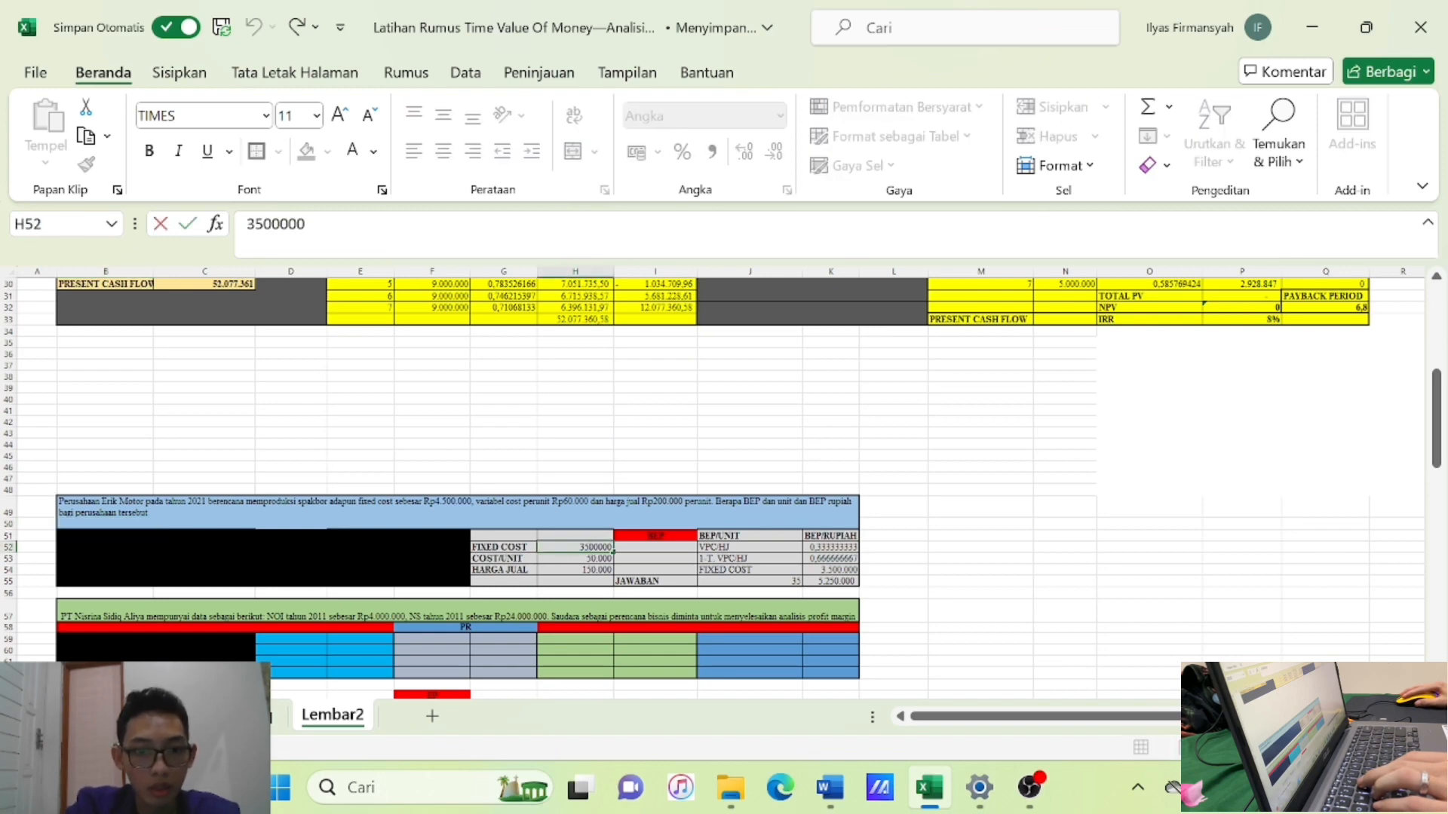
key("BackSpace")
type("4")
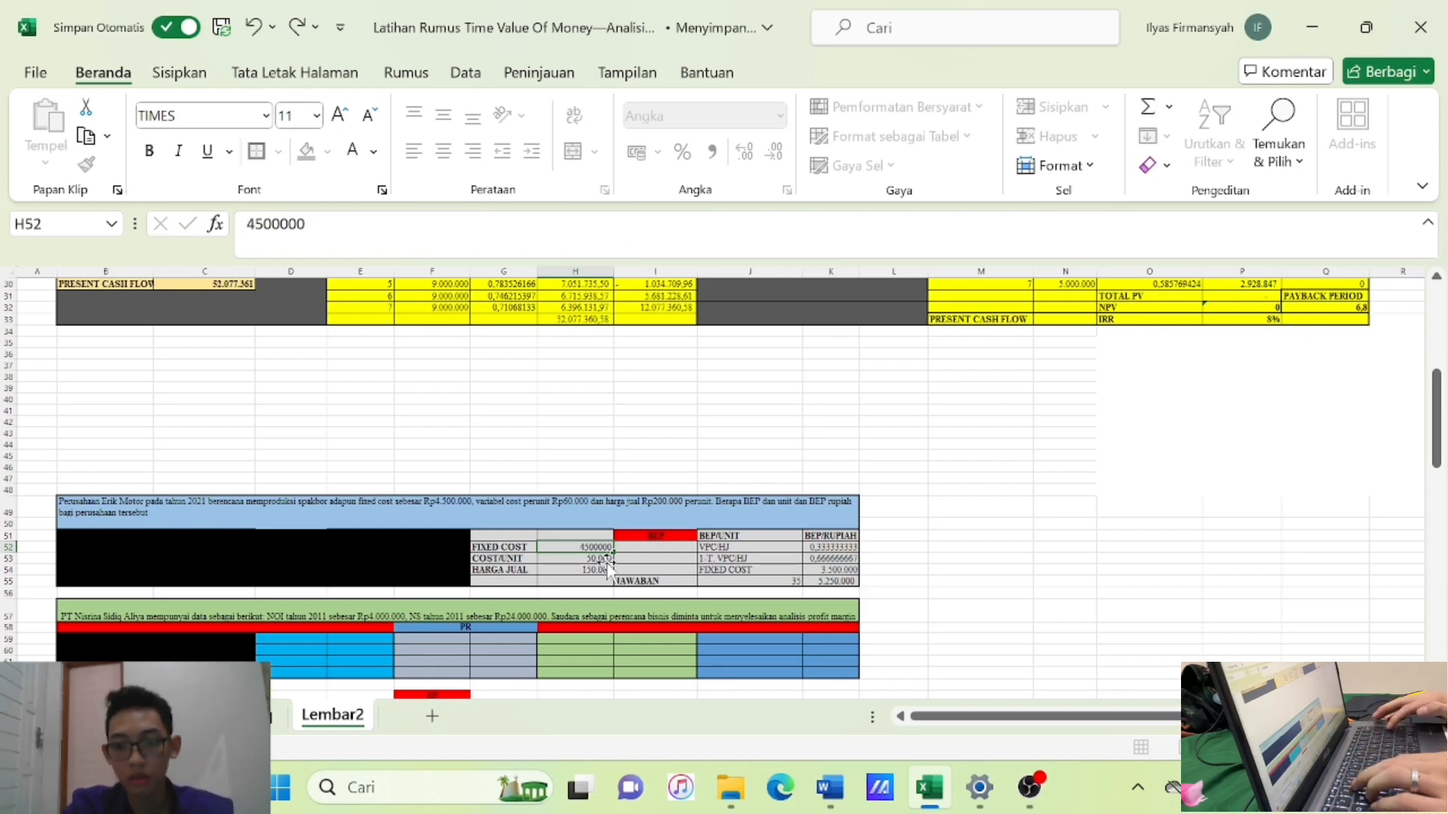
key("Return")
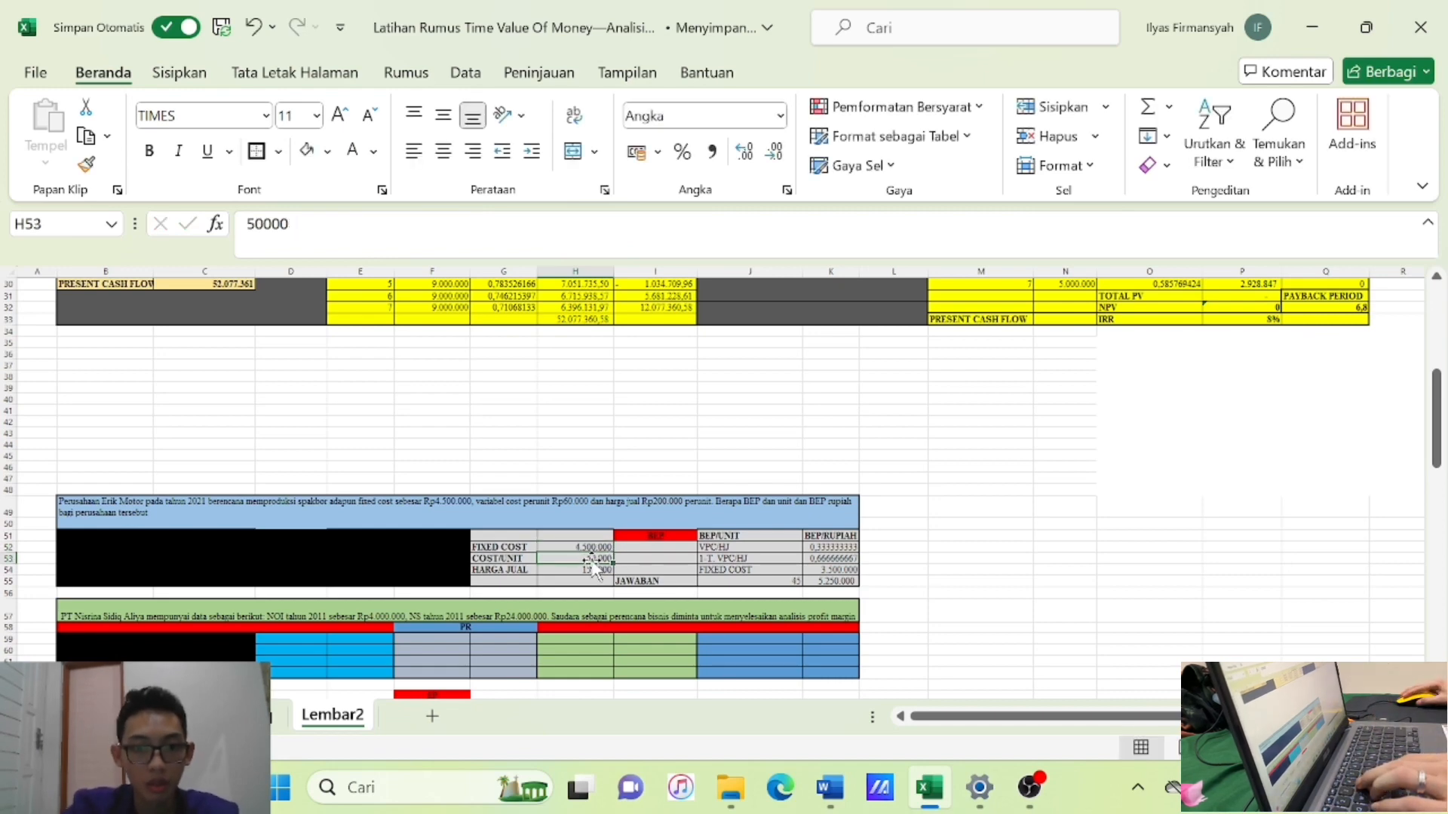
key("F2")
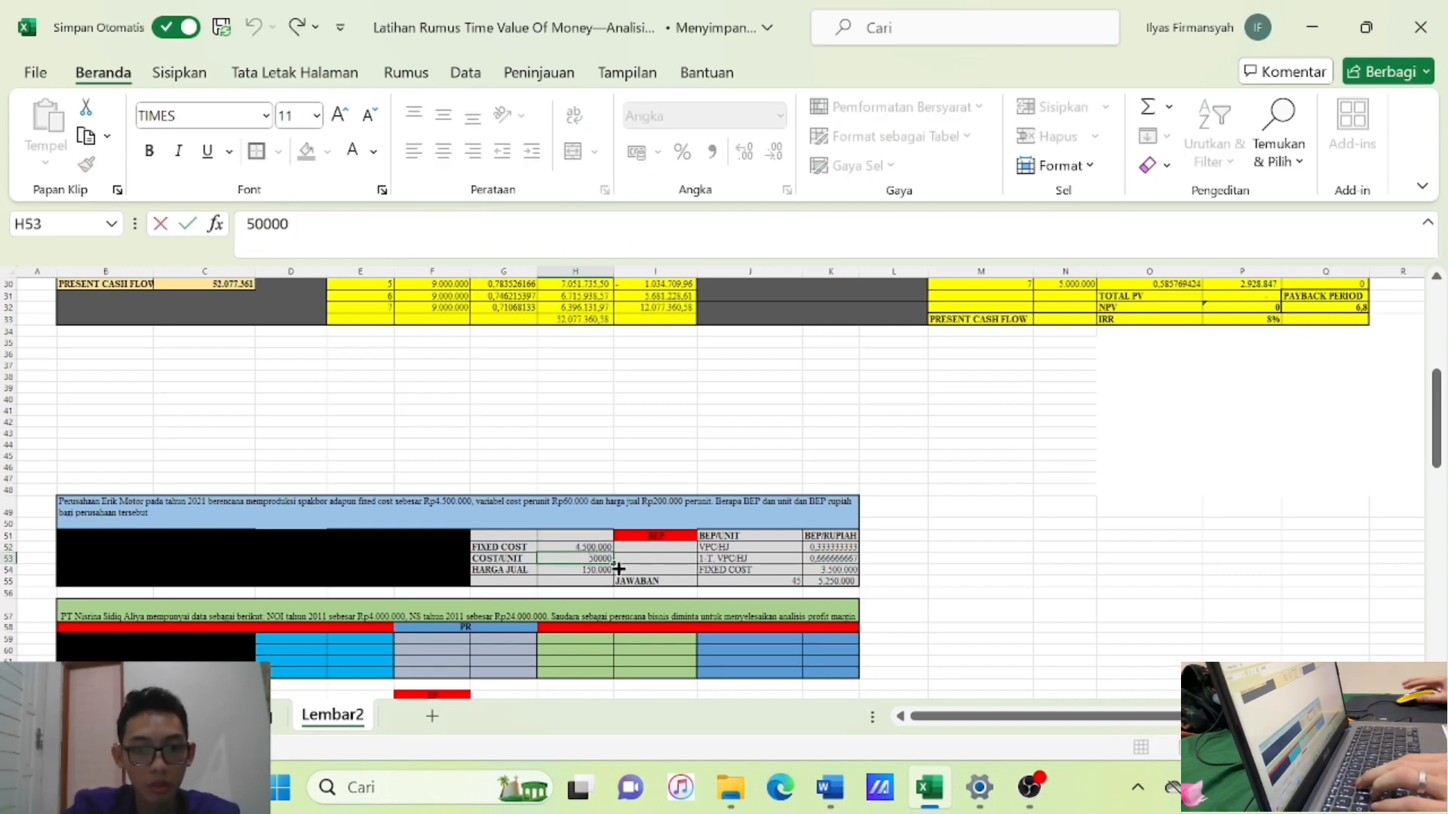
key("BackSpace")
type("6")
key("Return")
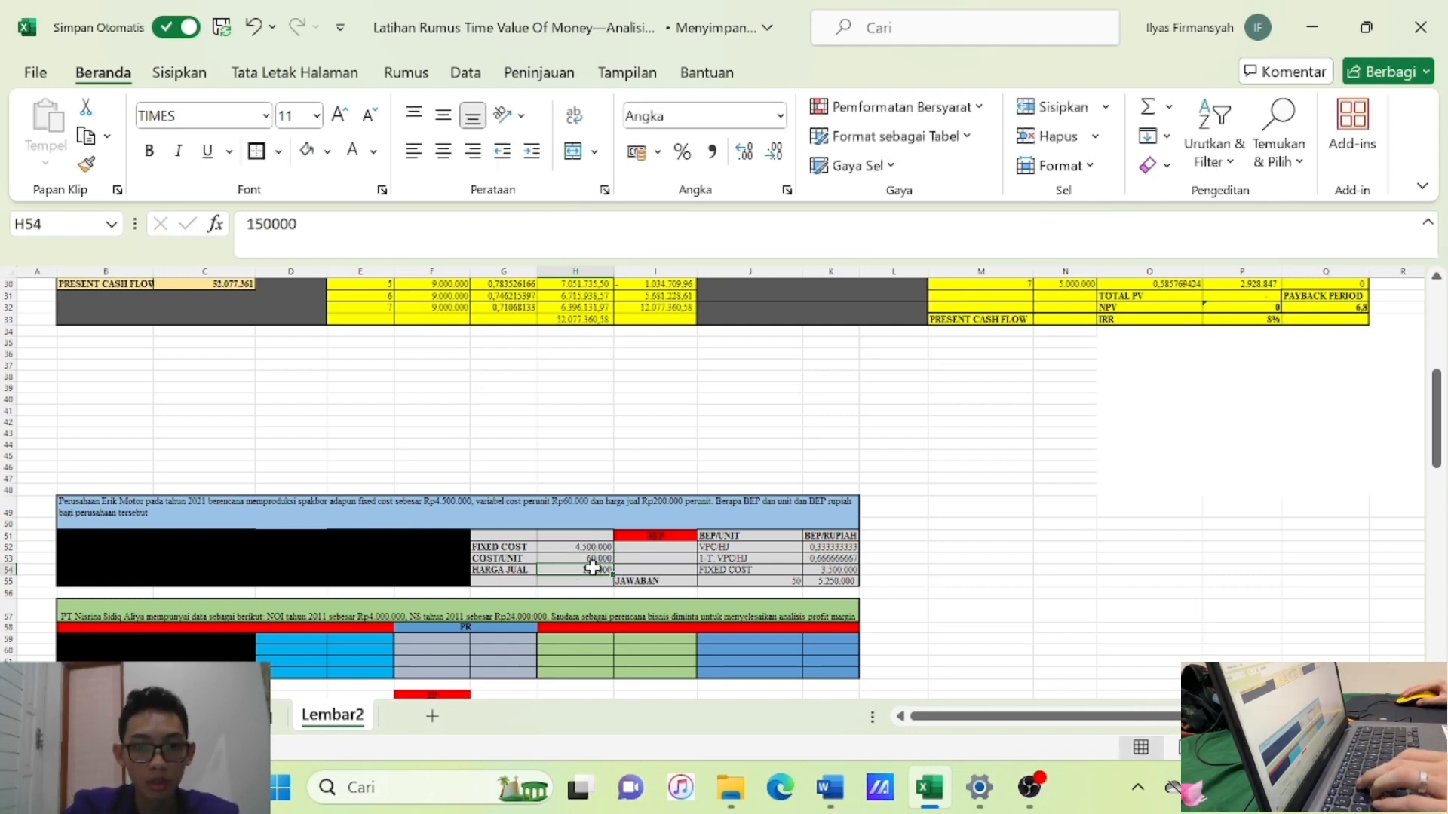
Set HARGA JUAL in H54 of the BEP table to 200000.
key("F2")
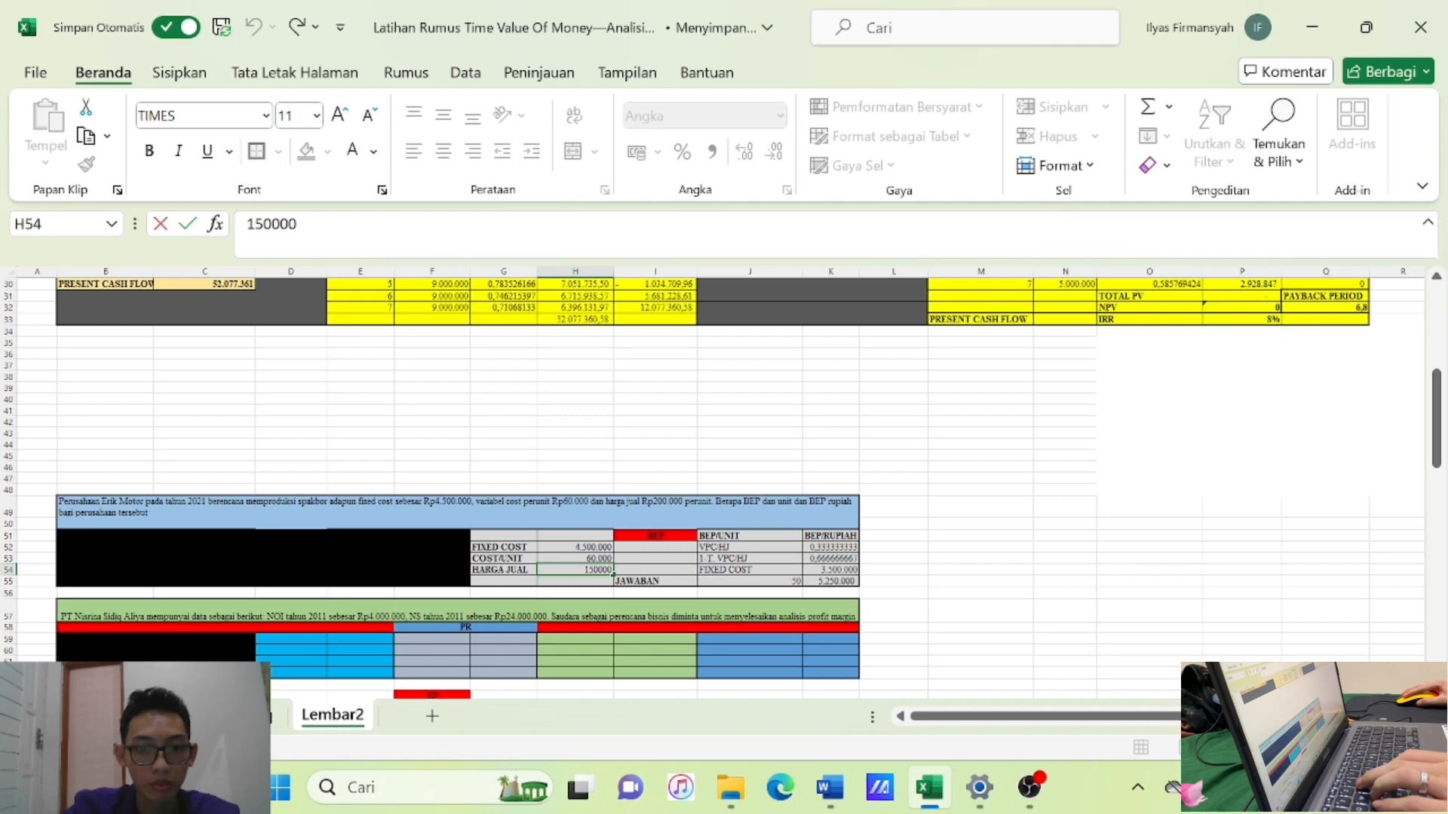
key("Home")
key("Delete")
key("Delete")
type("20")
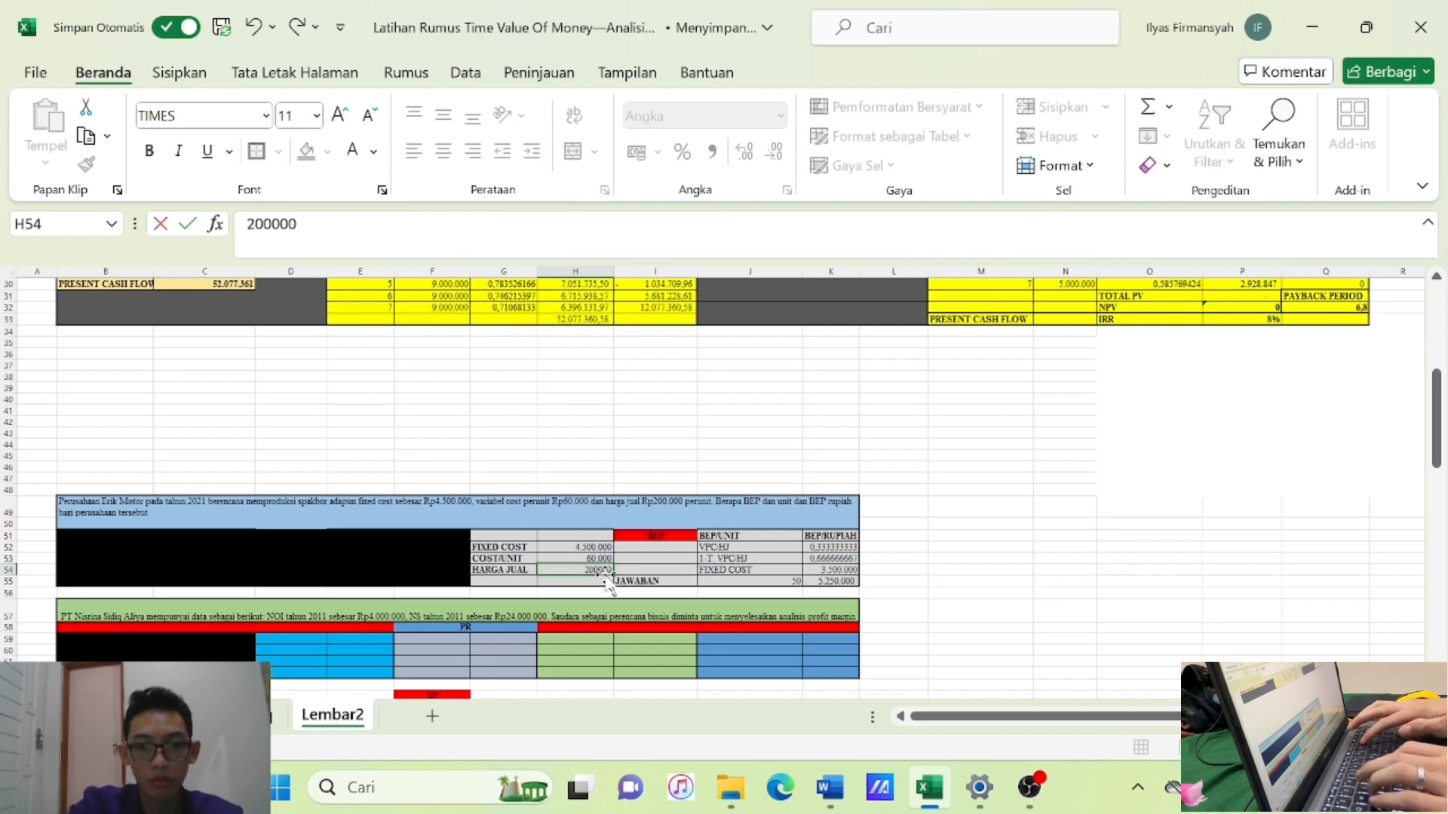
key("Return")
Change the VPC/HJ formula in K52 to =60.000/2000000 and check the fixed cost and BEP/RUPIAH answer cells below it.
left_click(769, 580)
double_click(834, 548)
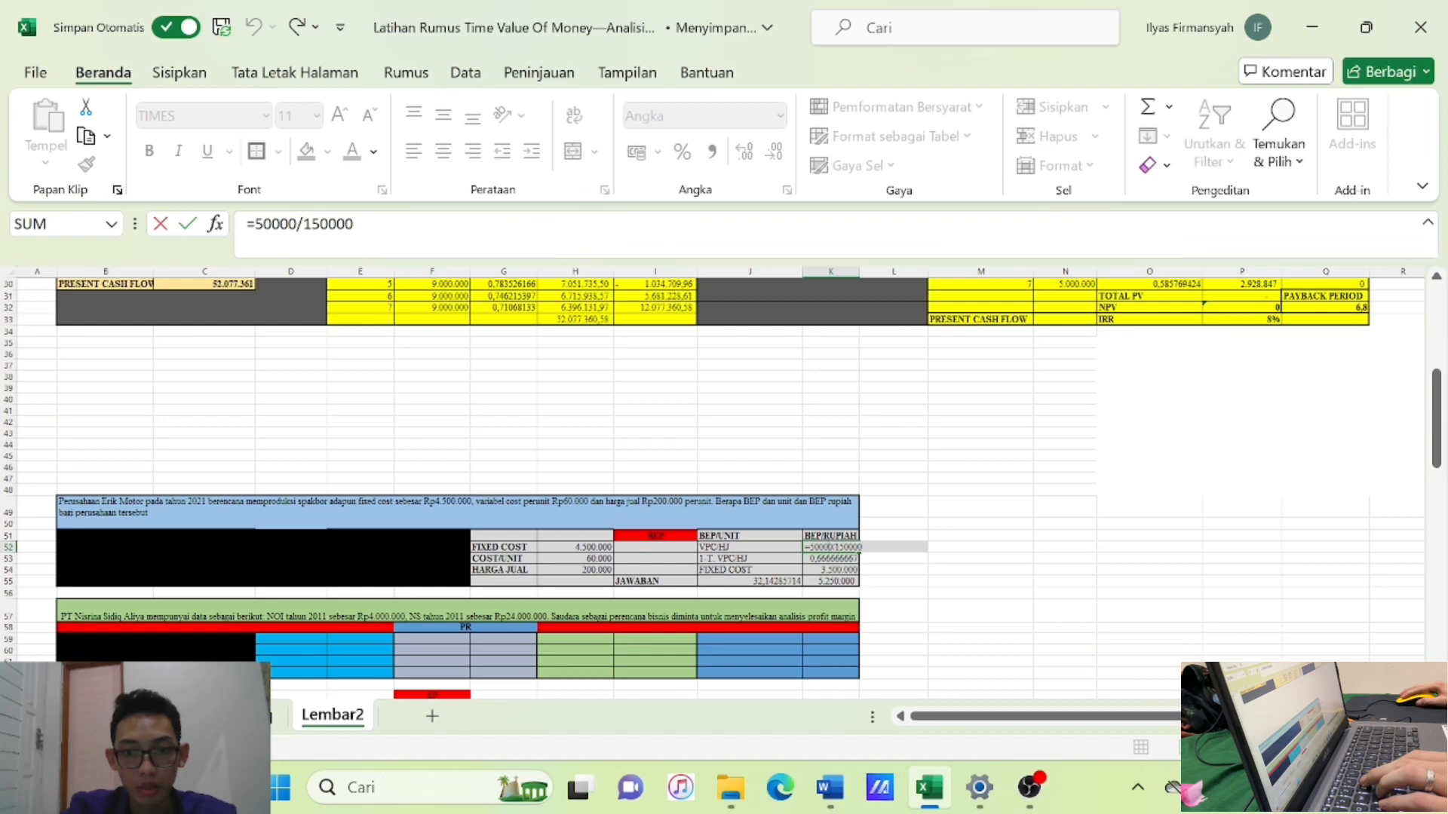
key("BackSpace")
key("BackSpace")
key("BackSpace")
key("BackSpace")
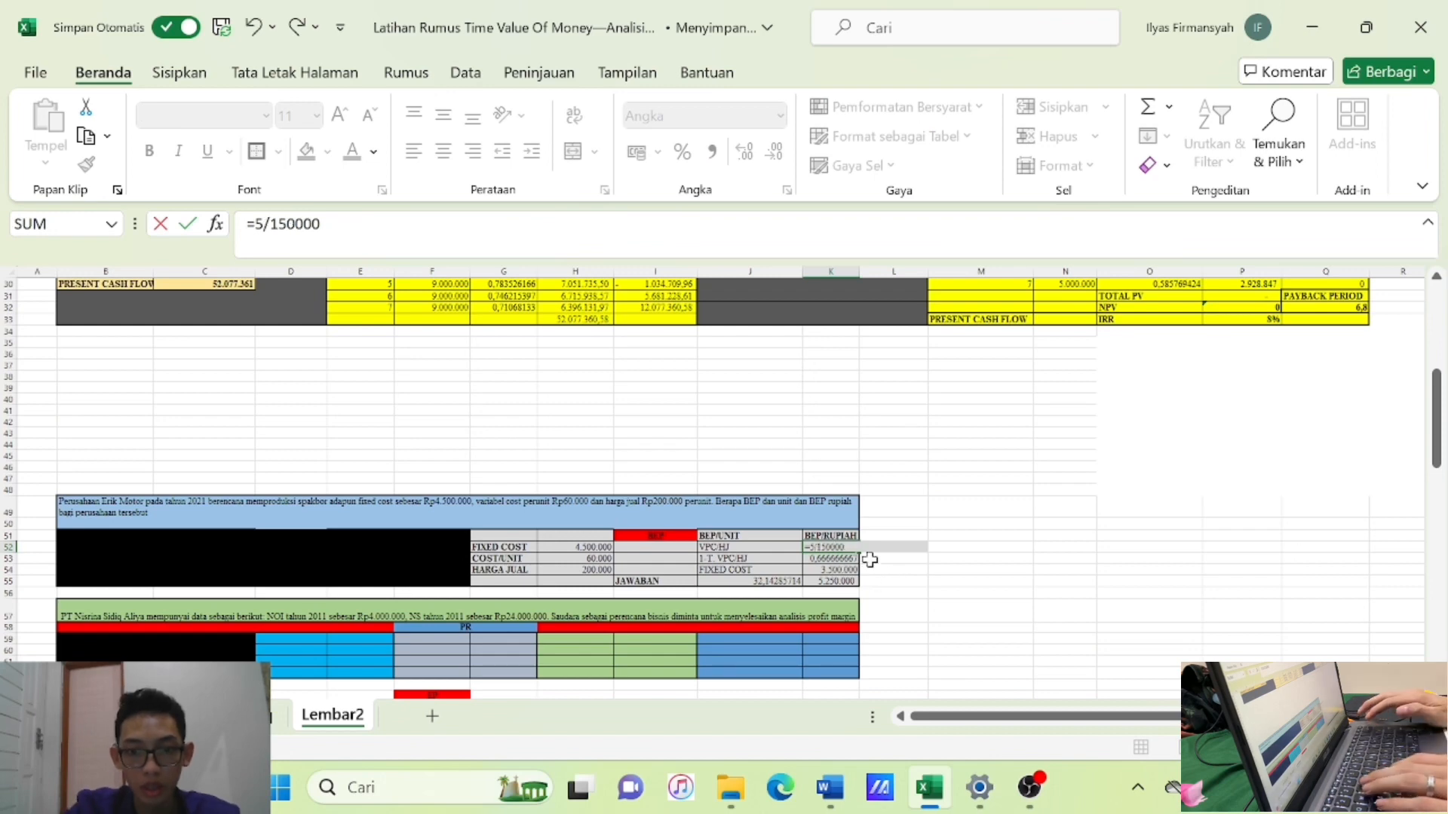
key("BackSpace")
type("60")
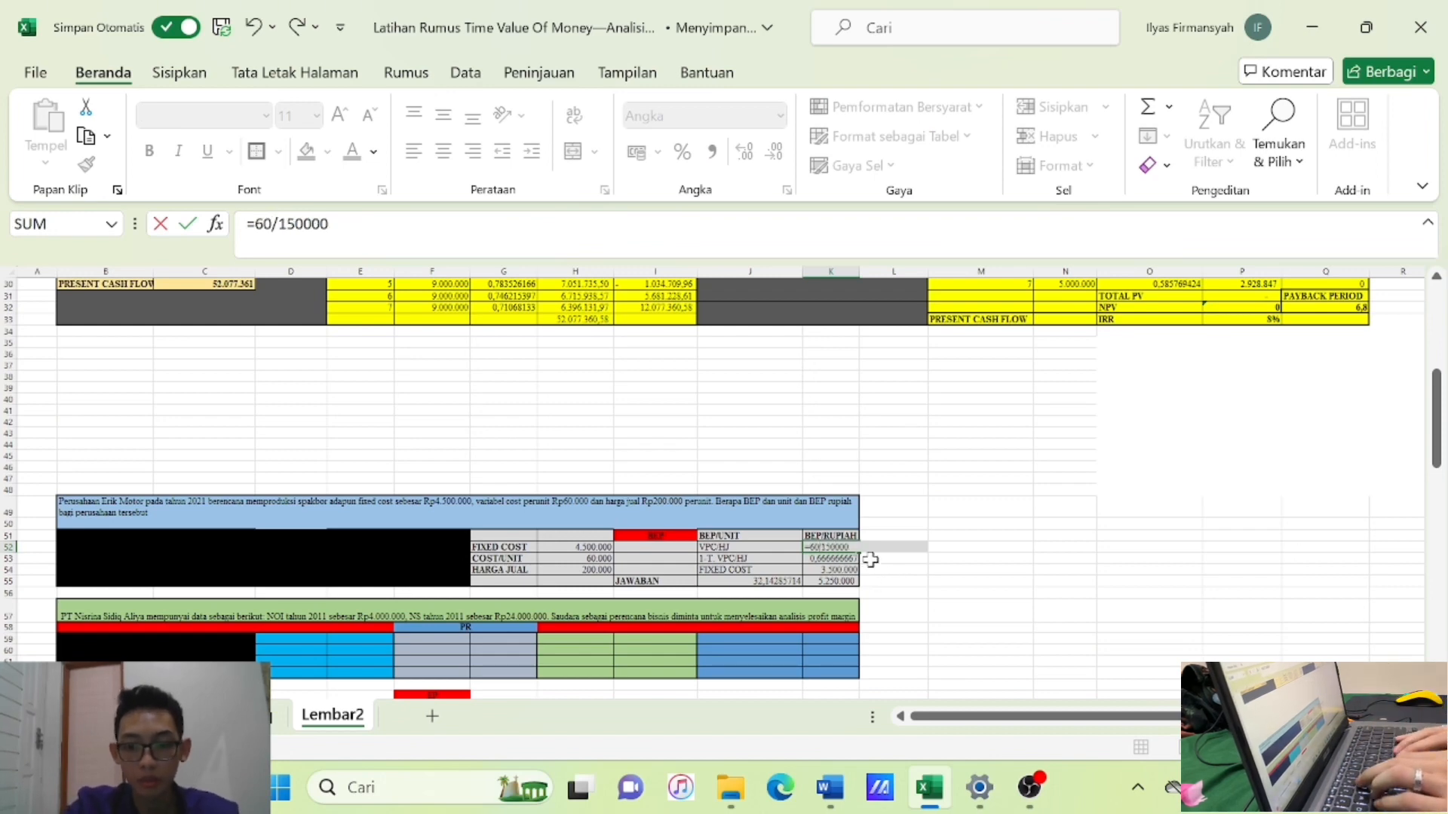
type(".000")
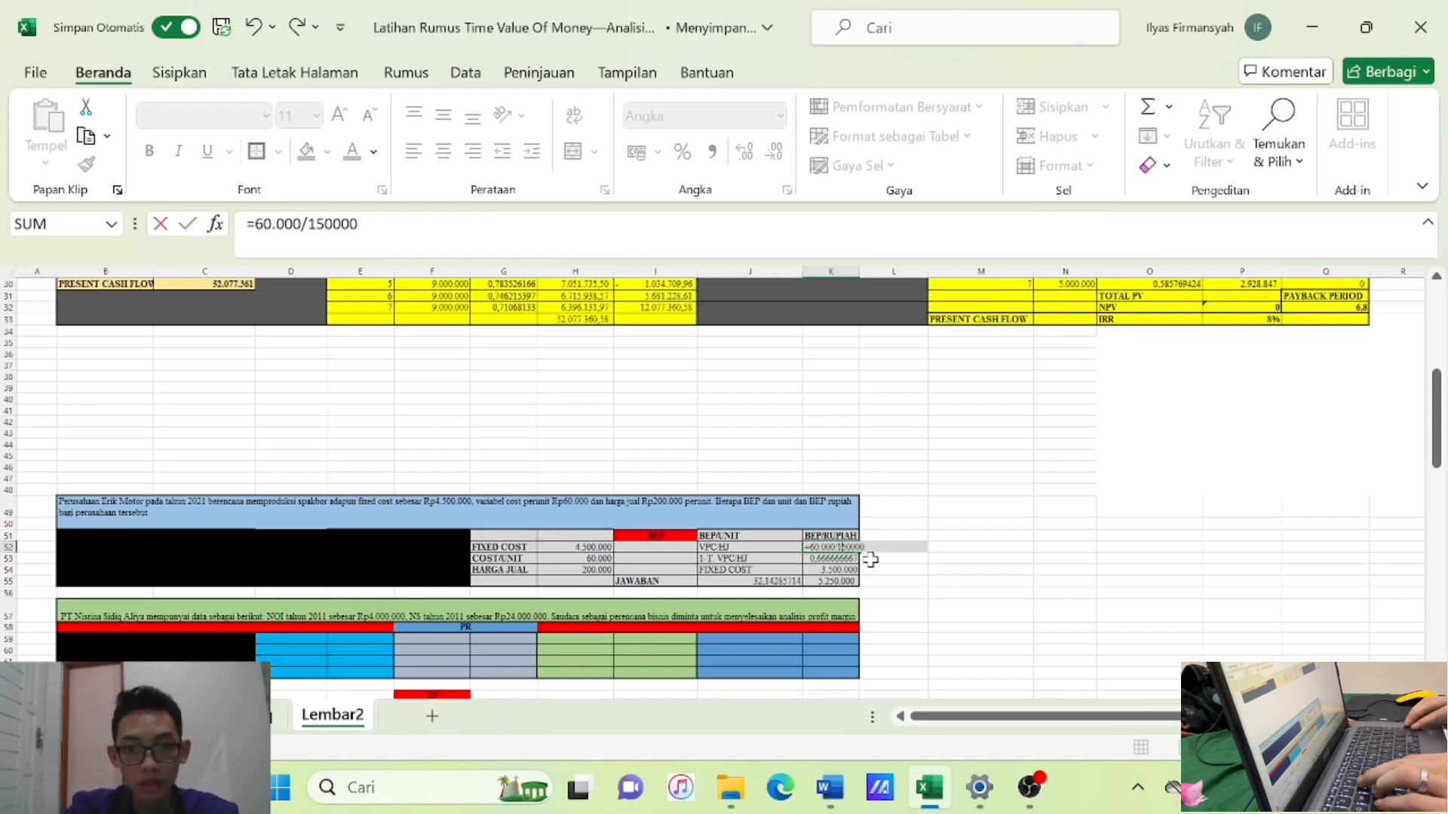
key("BackSpace")
key("BackSpace")
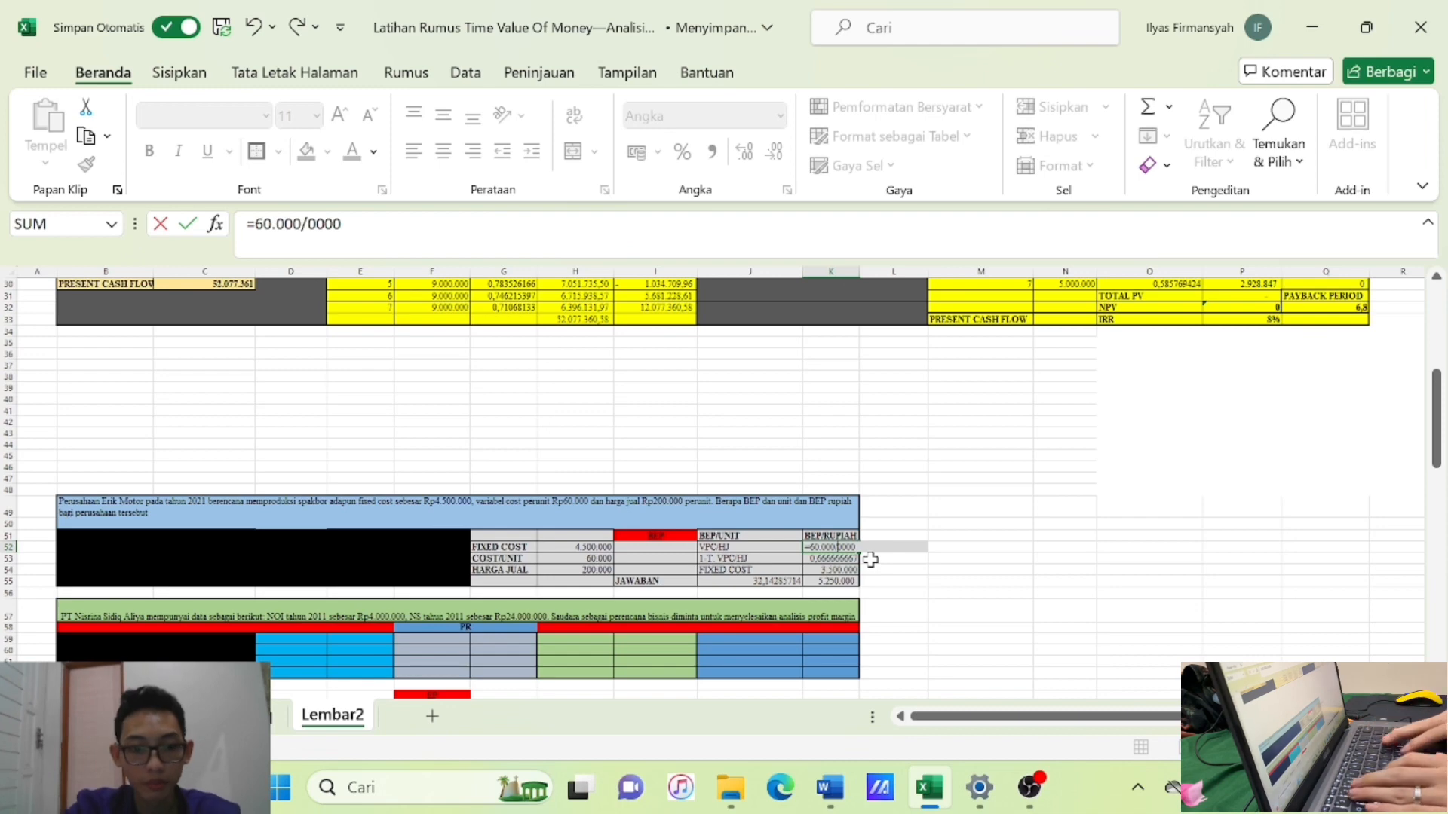
type("200")
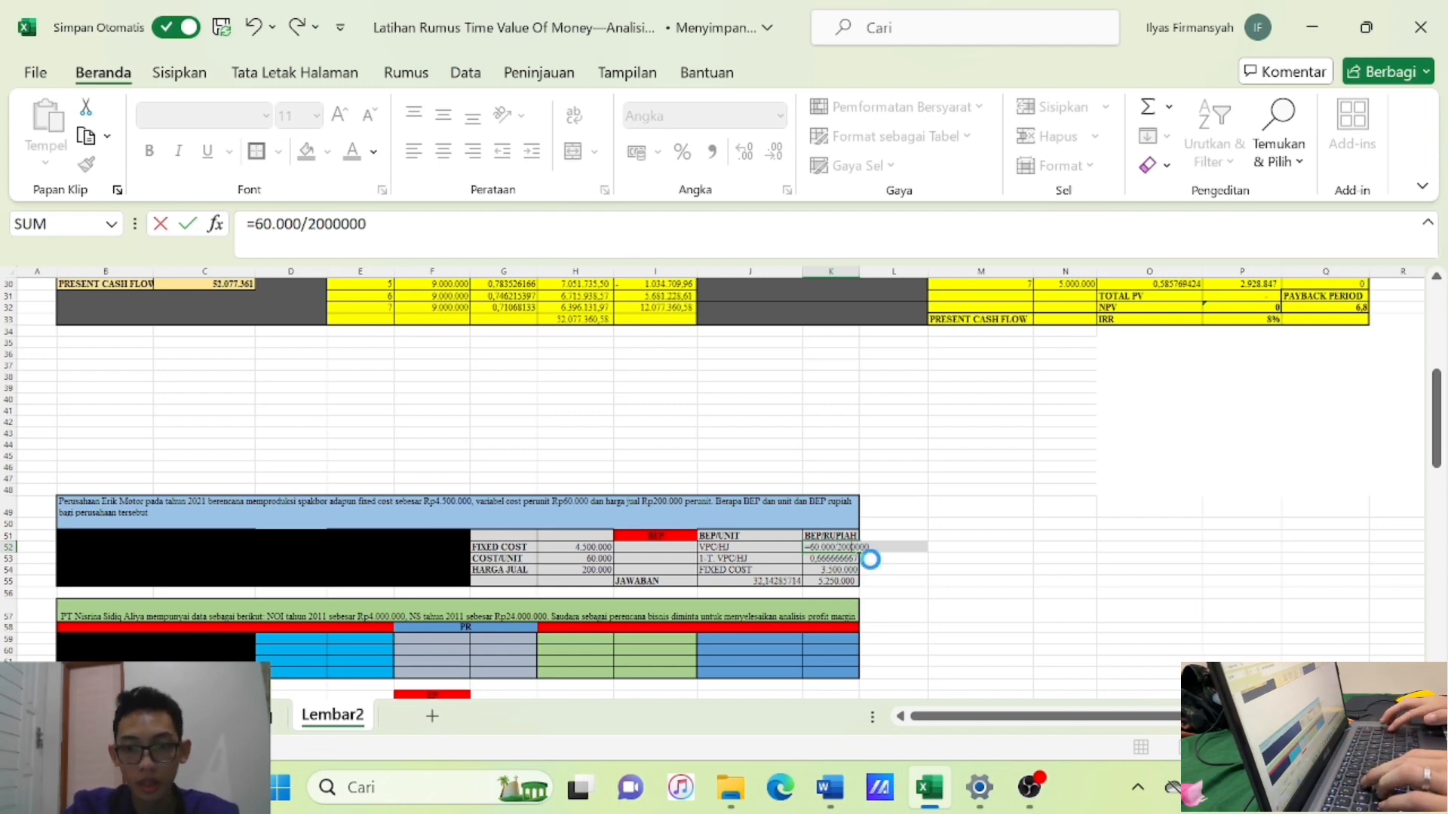
key("Return")
key("Return")
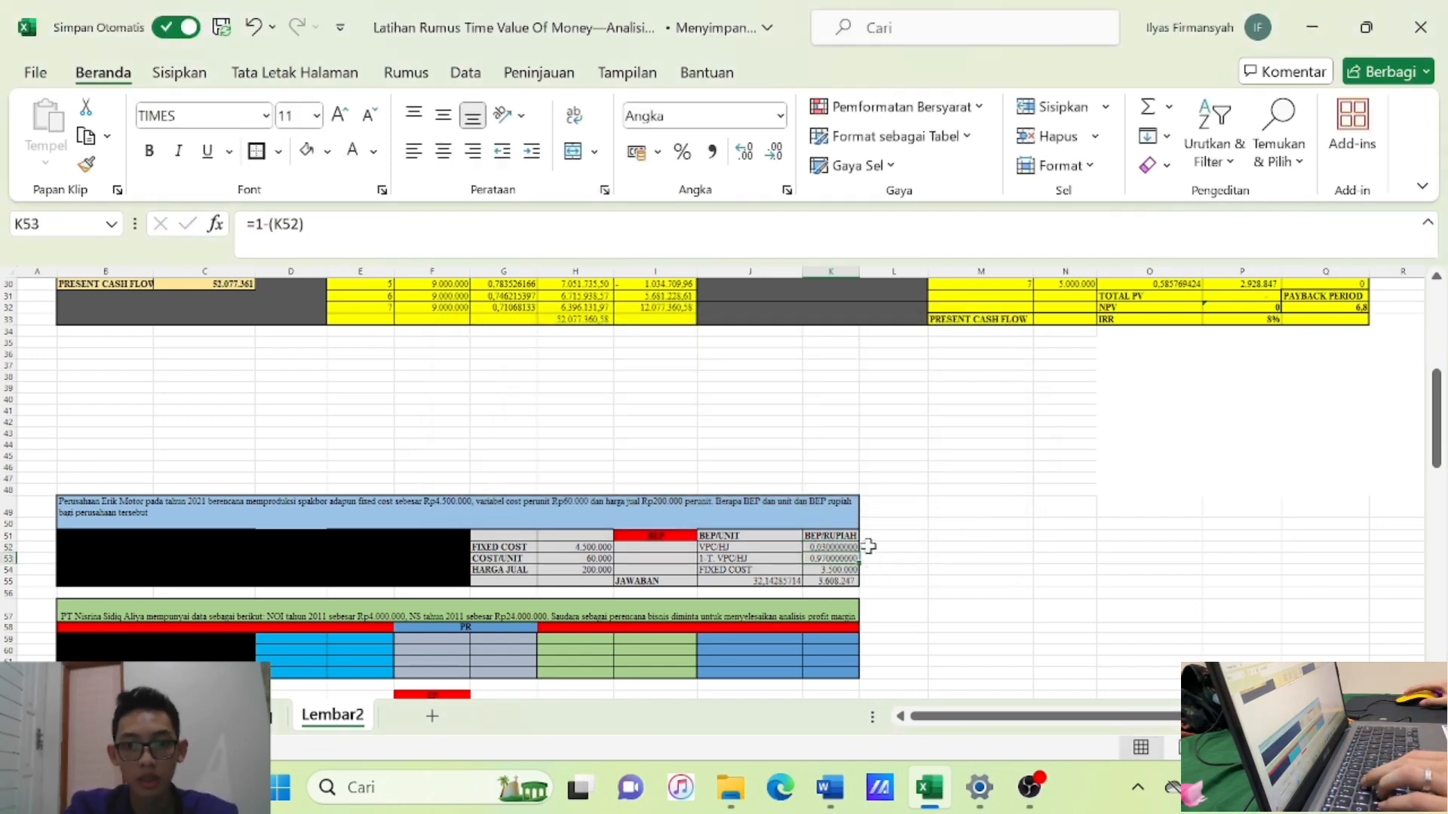
left_click(837, 570)
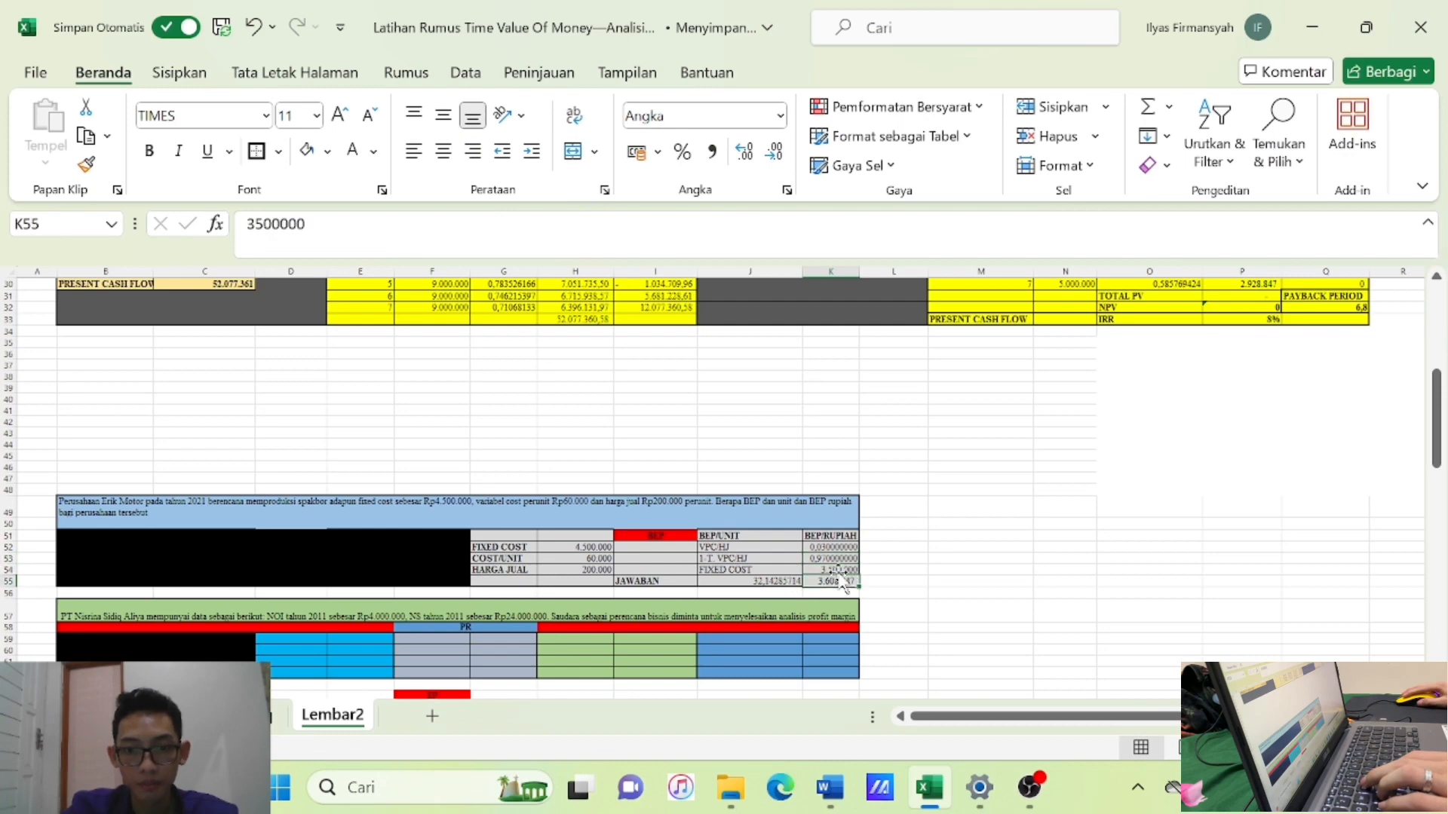
left_click(848, 581)
double_click(843, 582)
left_click(932, 593)
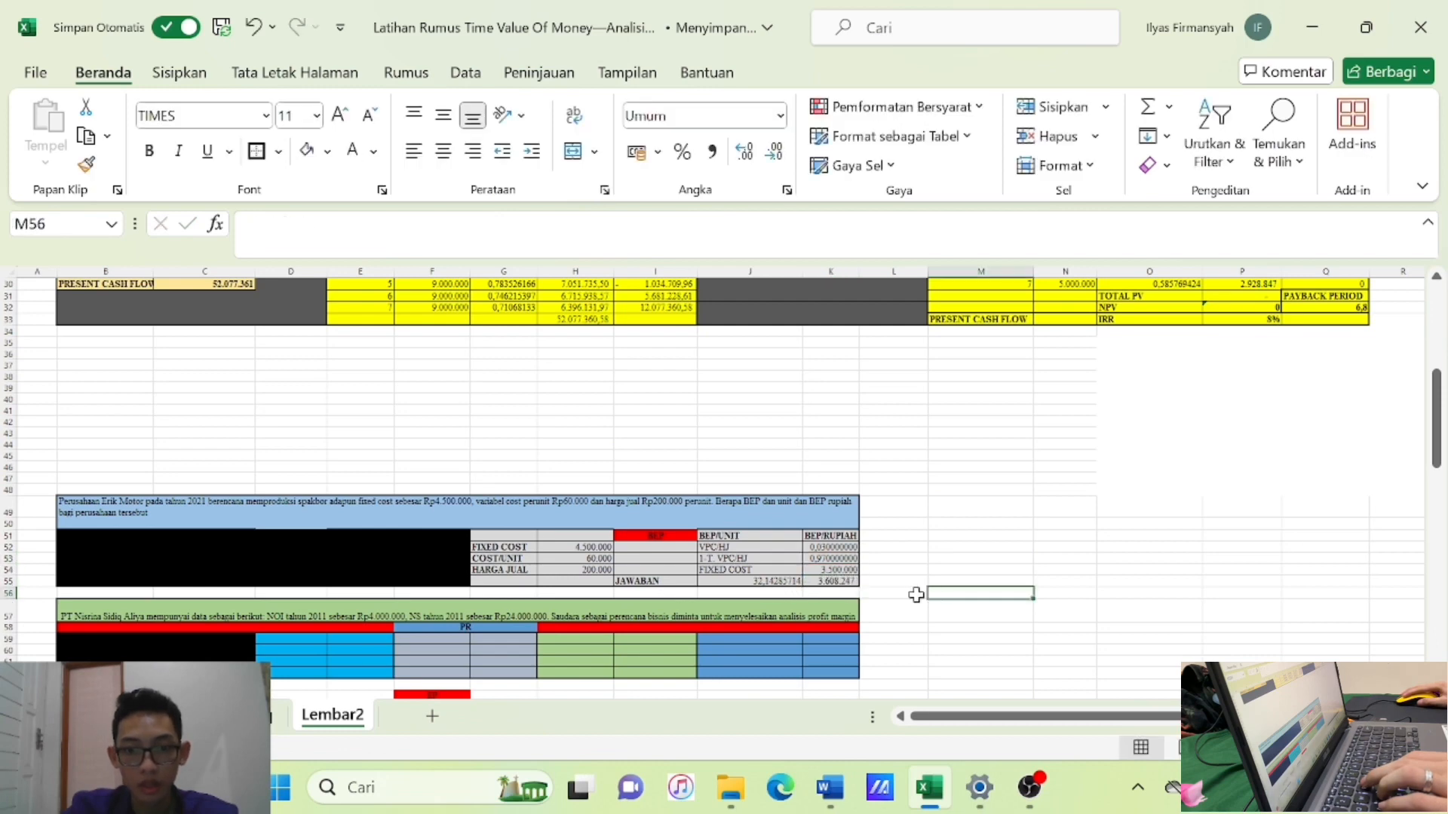
Reduce the decimals of the BEP/UNIT answer in J55 until it displays as a whole number.
left_click(792, 582)
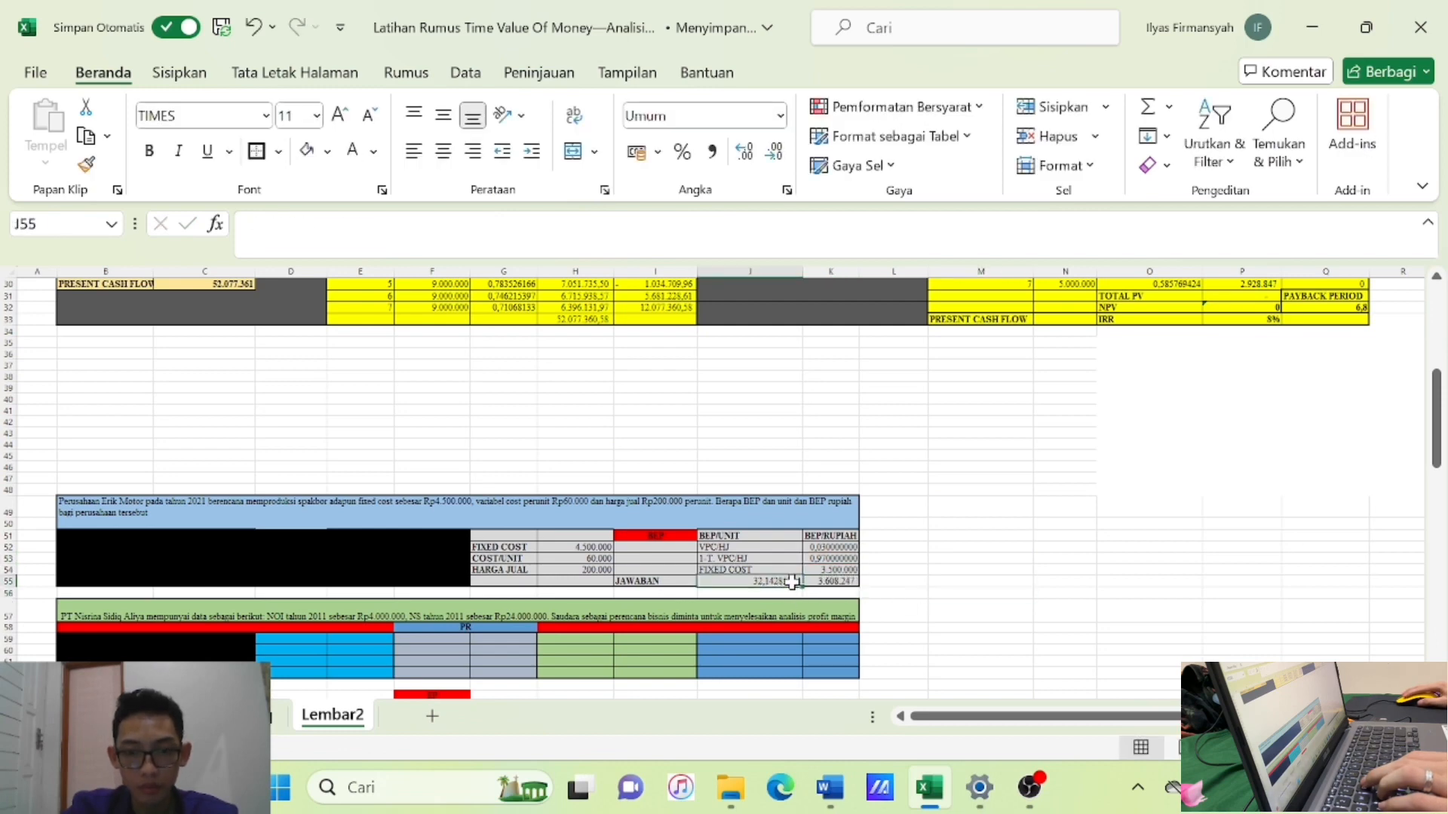
left_click(773, 155)
left_click(773, 155)
left_click(773, 154)
left_click(773, 154)
left_click(773, 154)
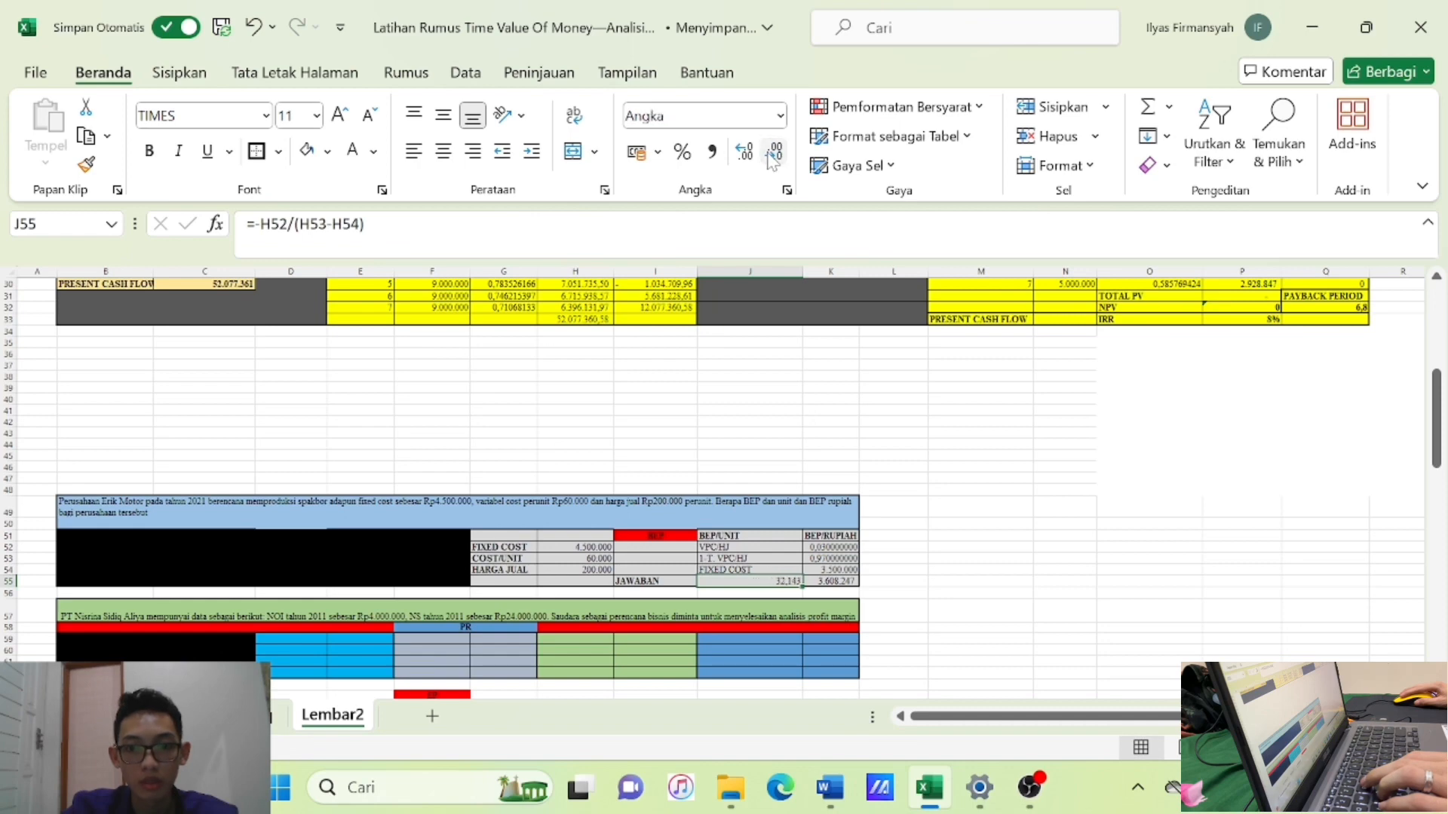
left_click(771, 154)
left_click(771, 153)
left_click(770, 153)
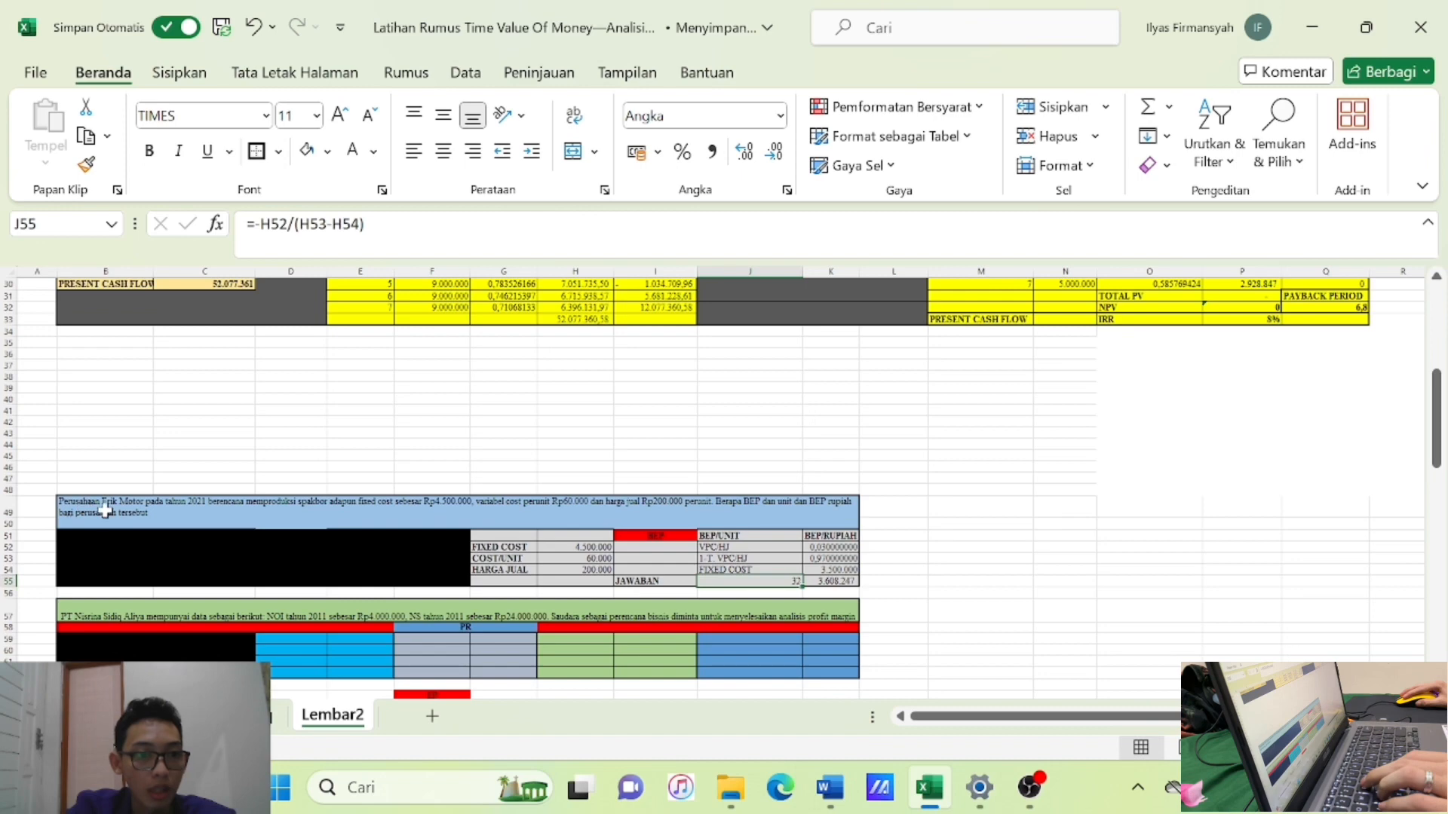
Change the year in the B49 problem statement to 2024 and review the J55 and K55 answer formulas.
double_click(200, 502)
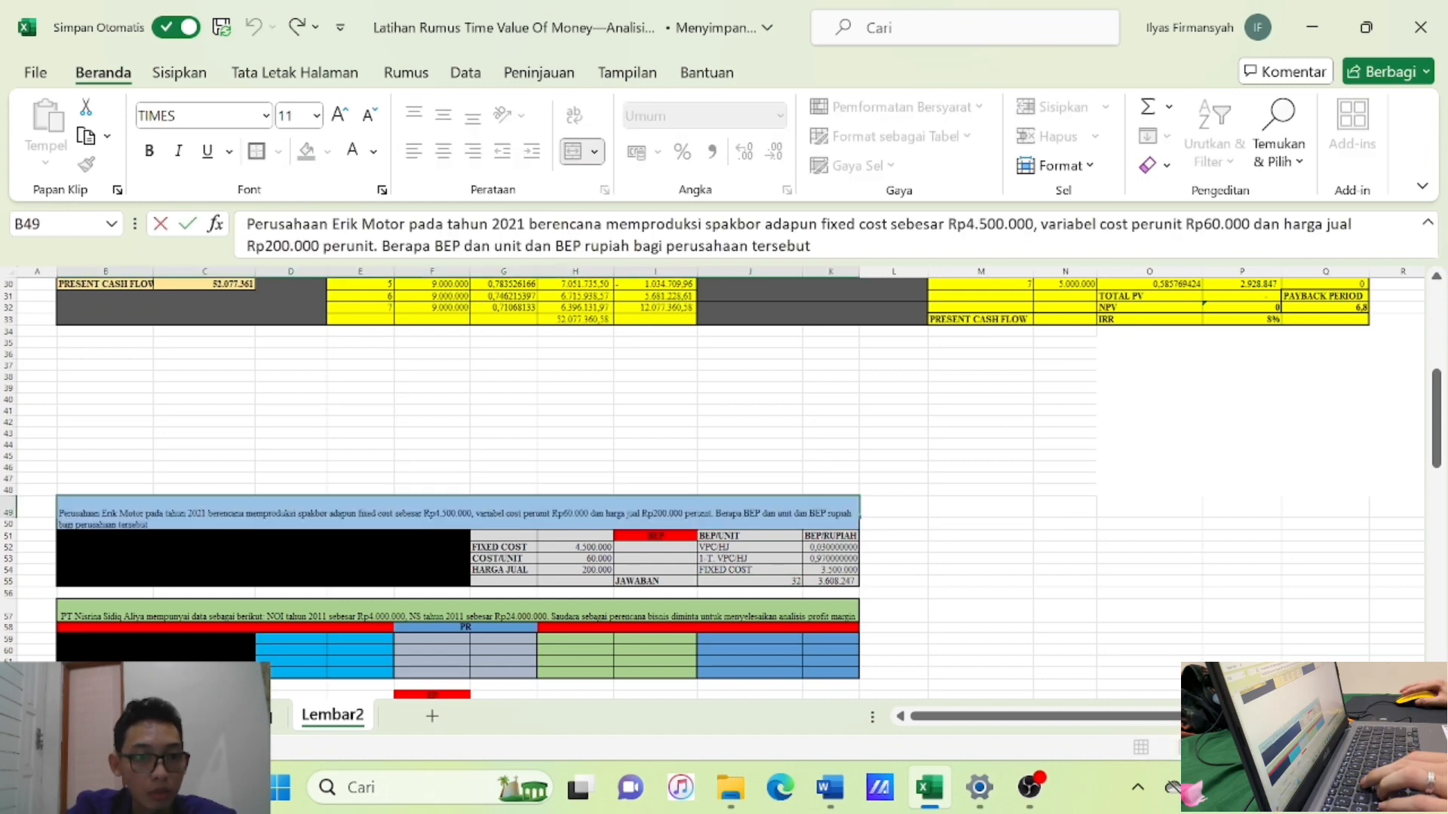
key("BackSpace")
type("4")
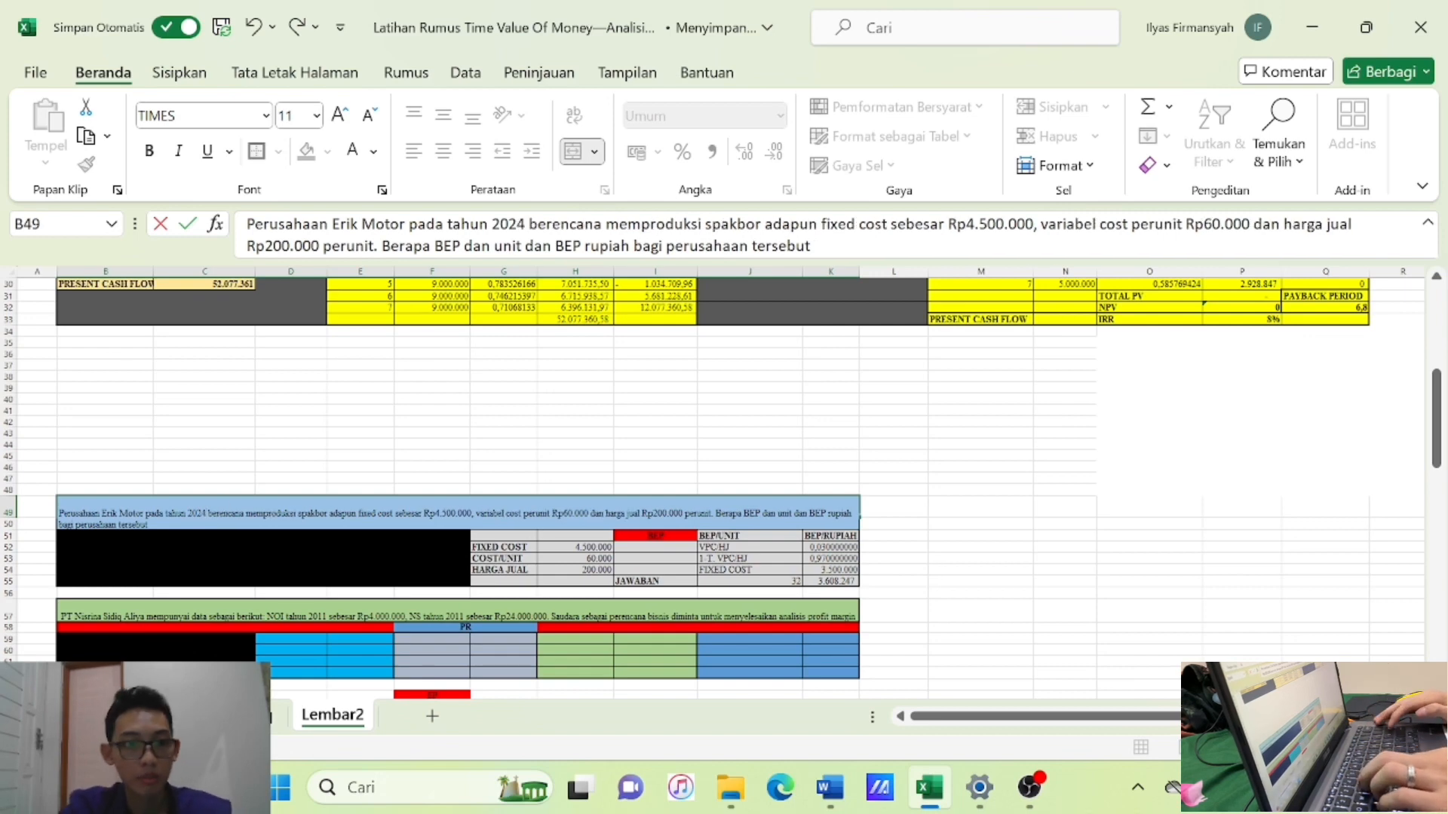
key("Return")
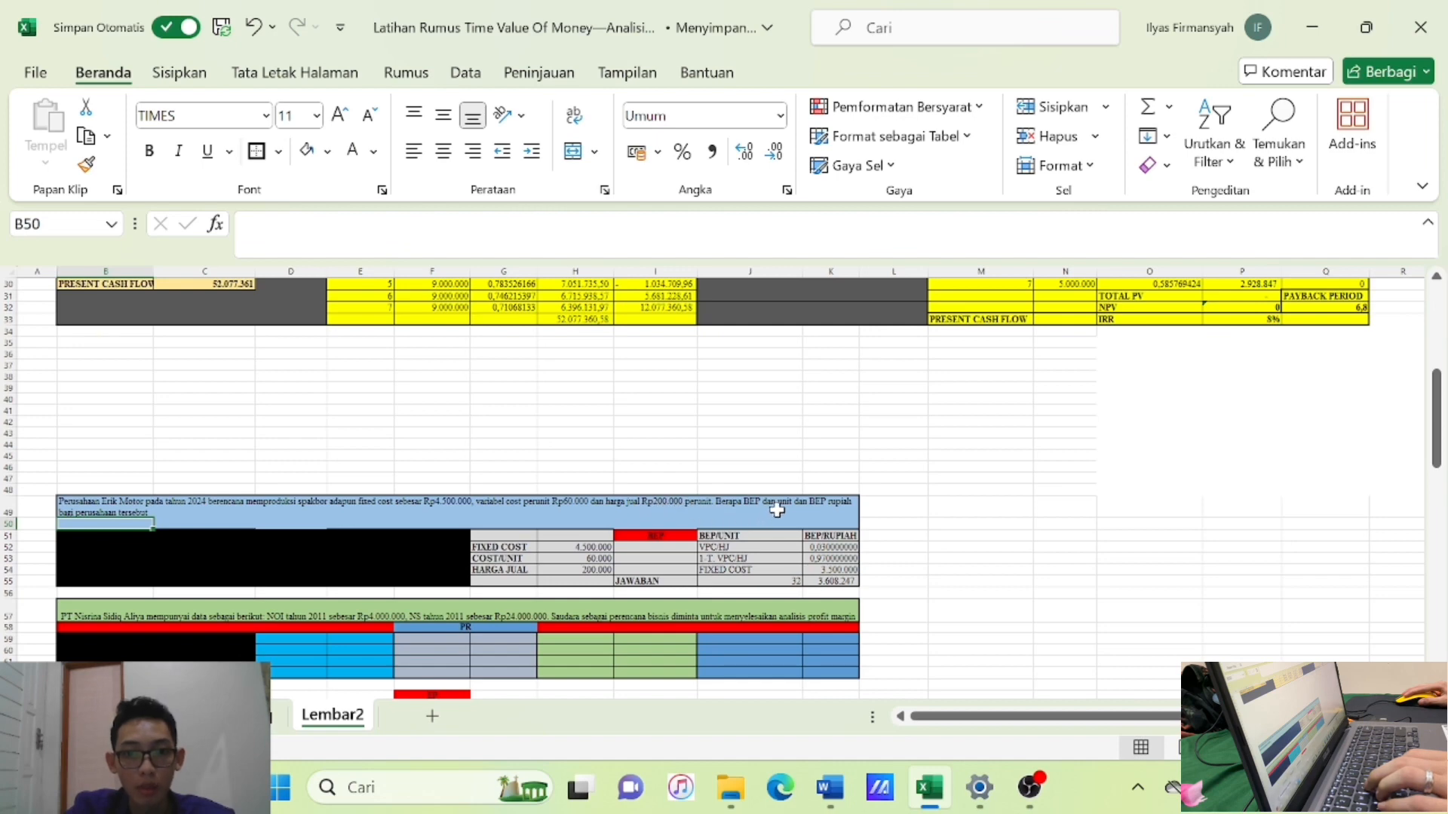
left_click(741, 581)
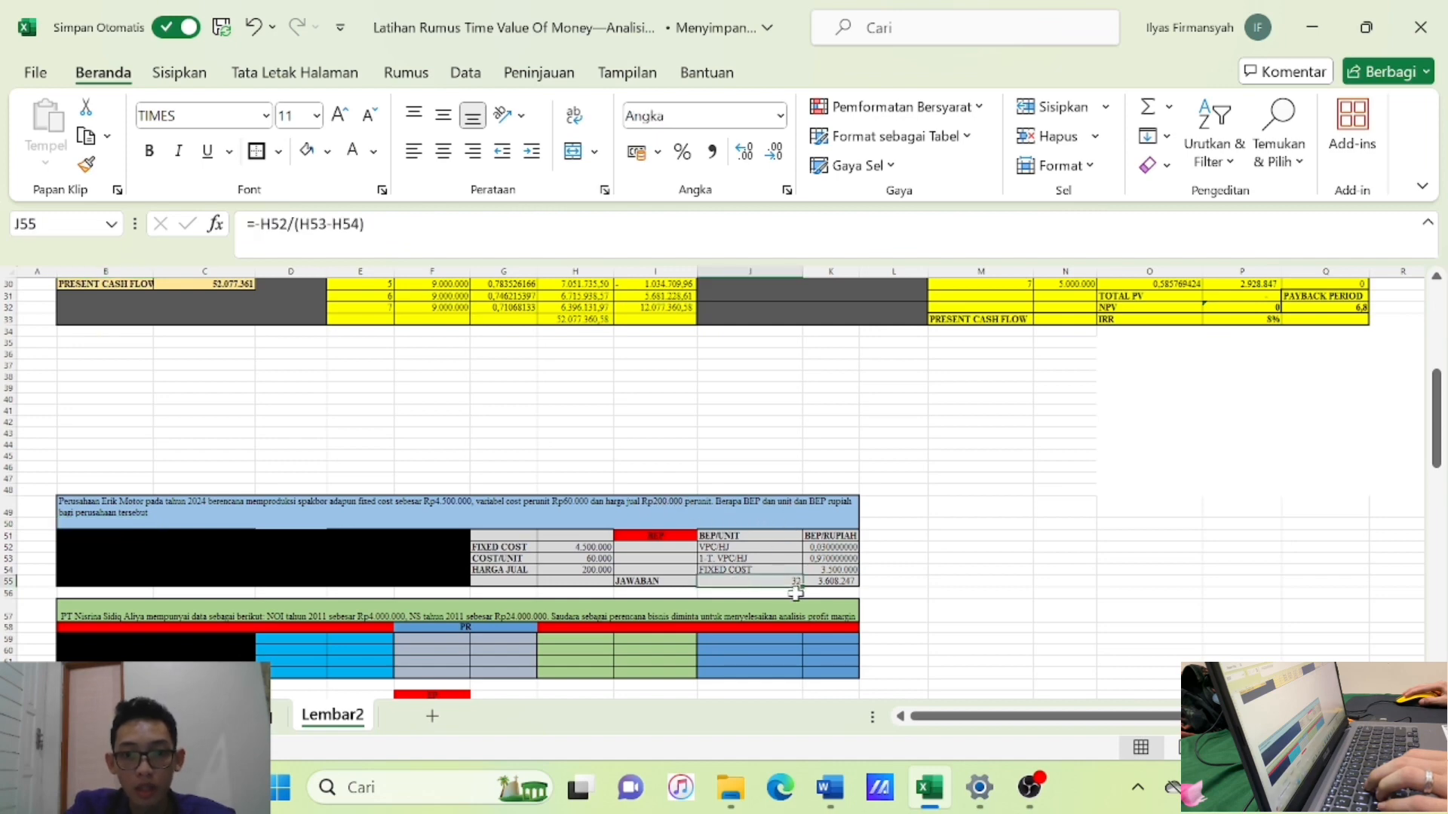
left_click(852, 581)
left_click(784, 586)
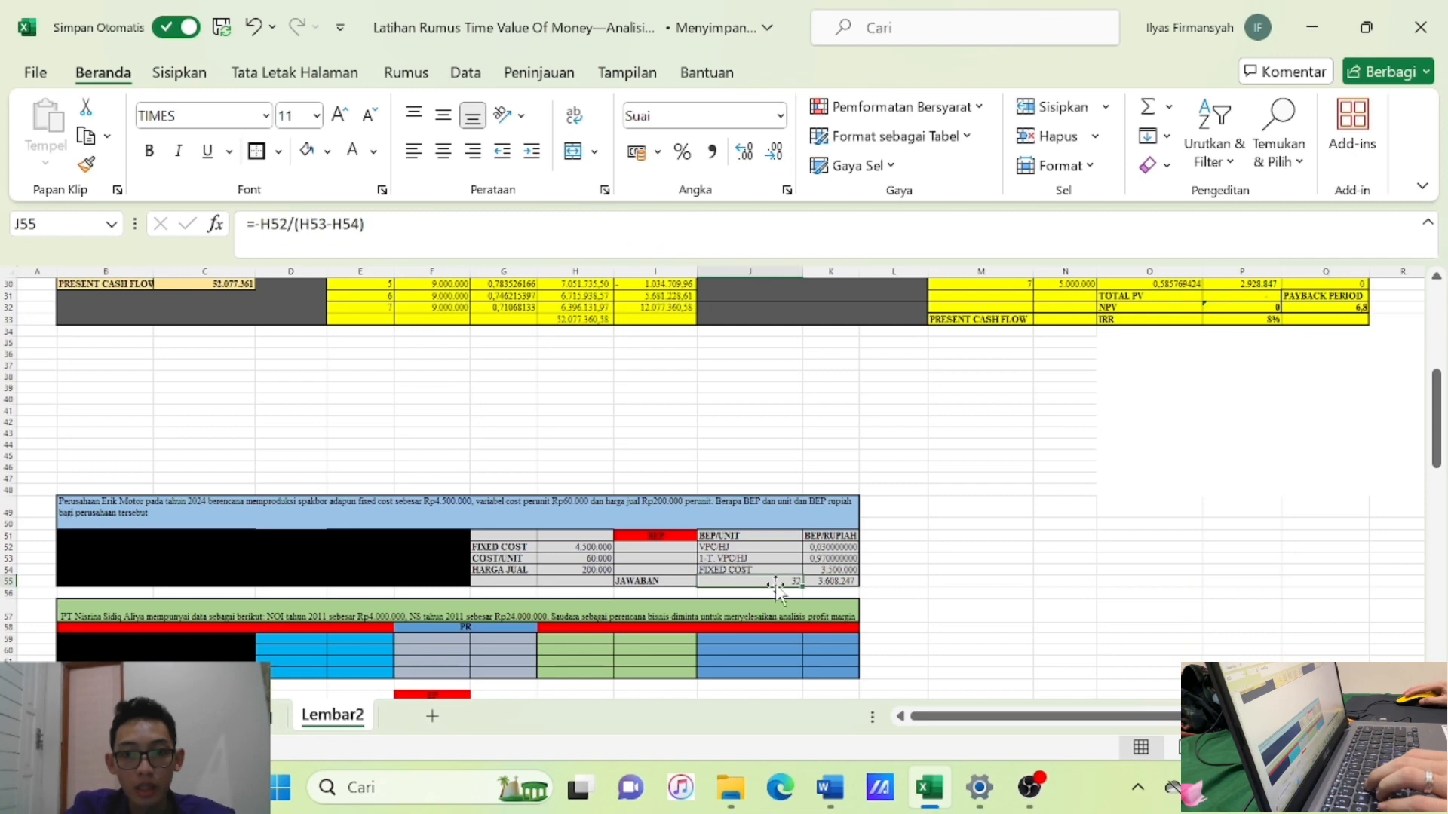
left_click(834, 579)
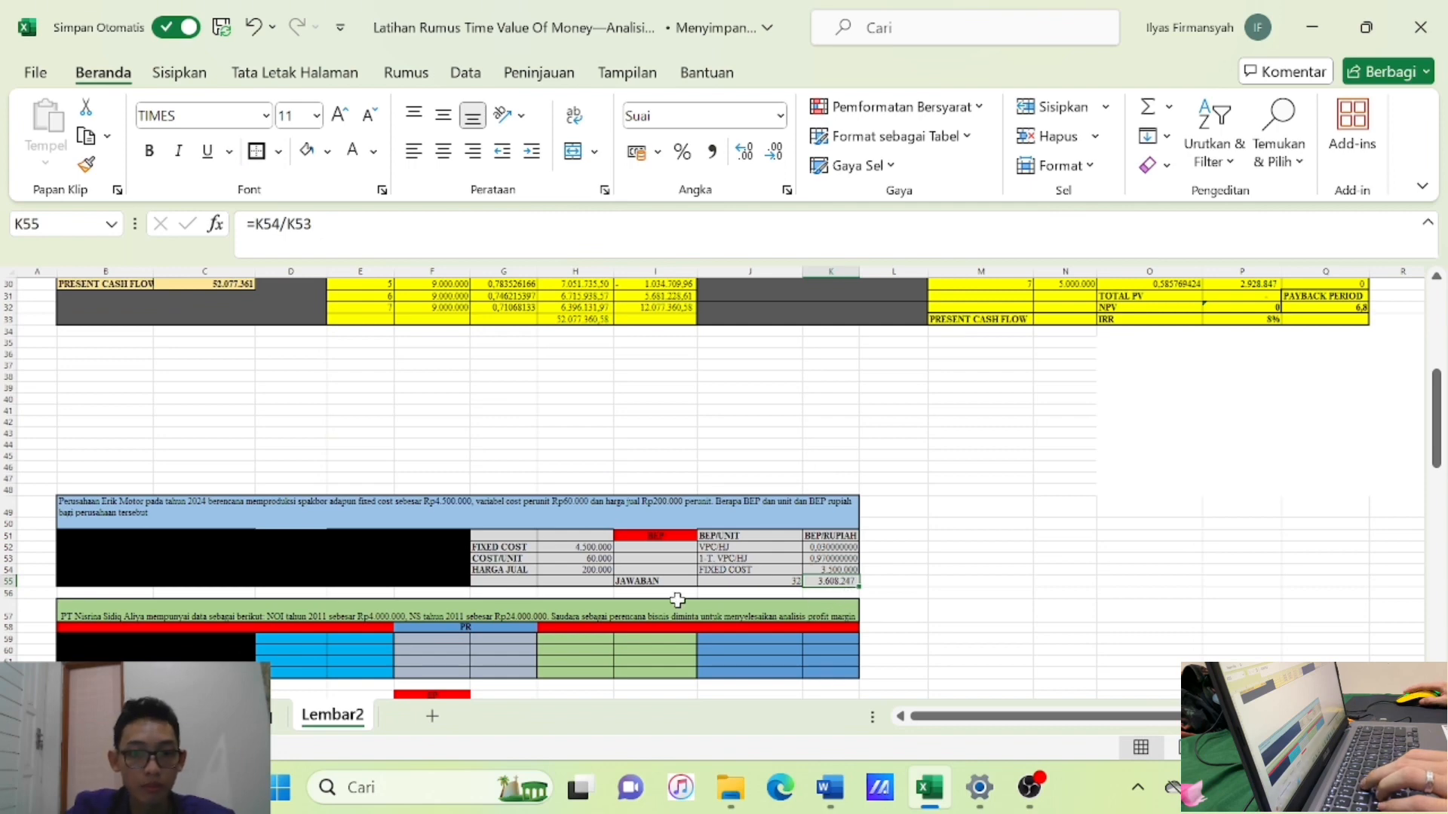
Enter the label NOI in D59 of the profit margin table.
scroll(672, 588, "down", 2)
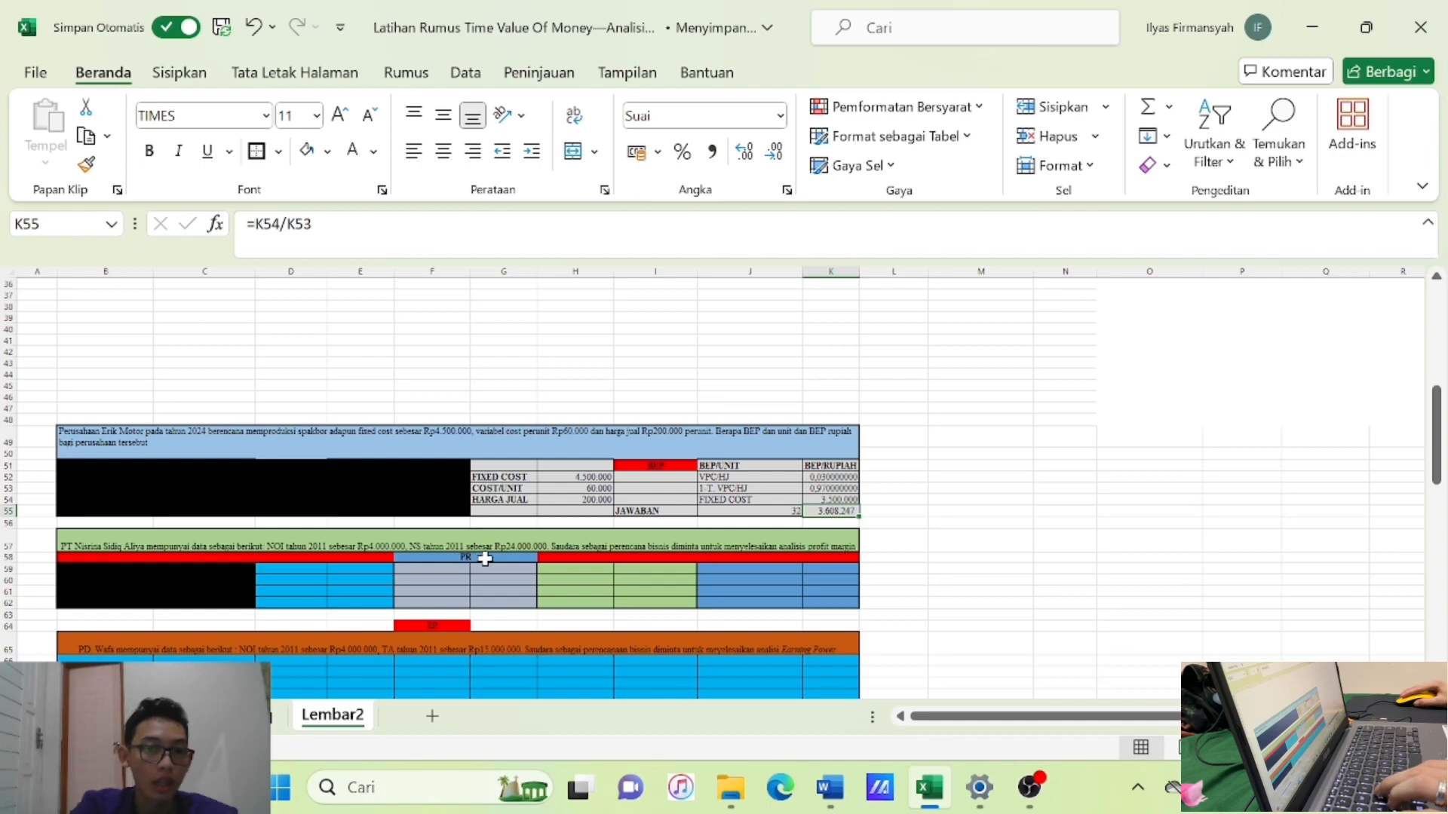
left_click(329, 573)
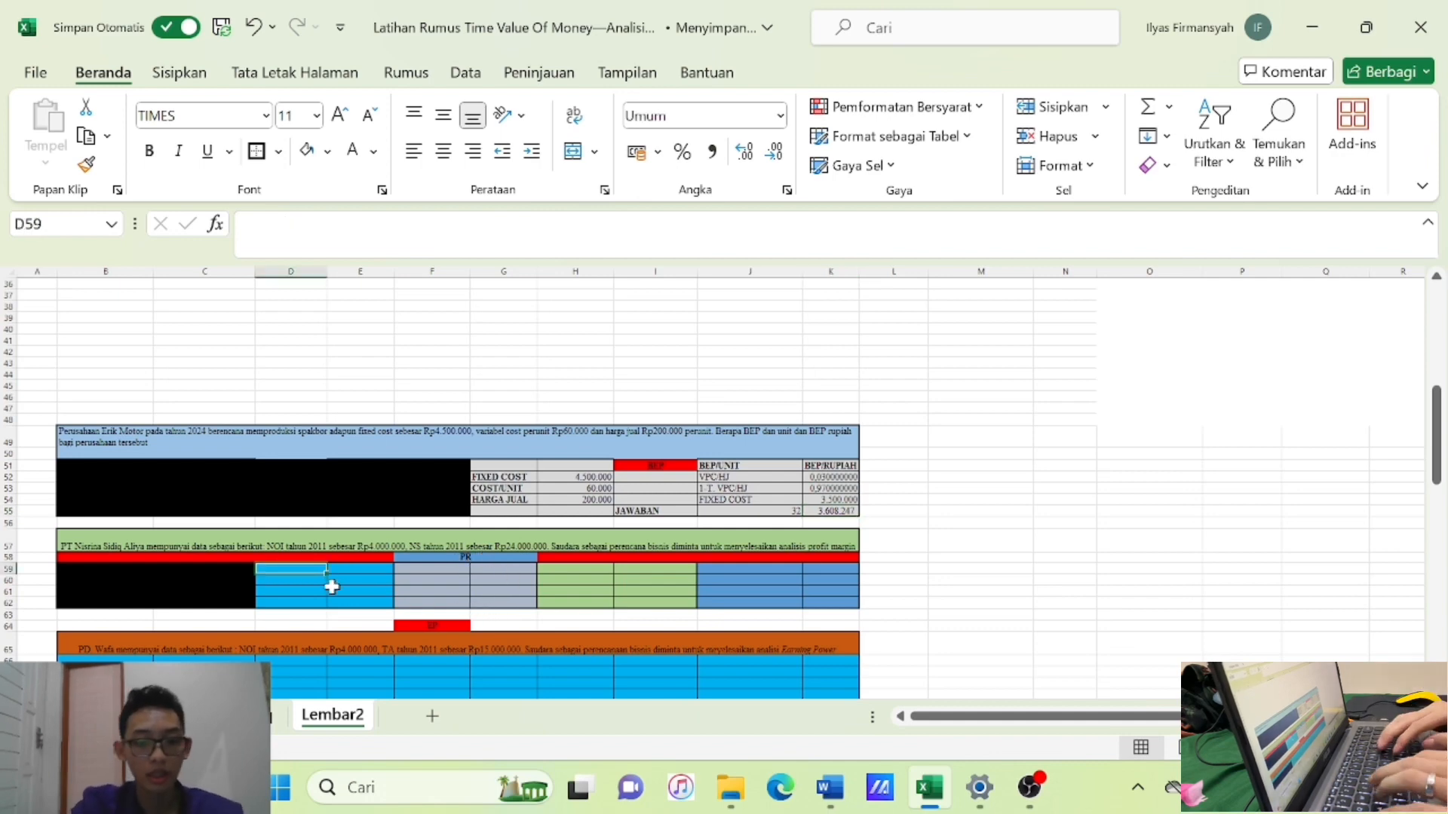
type("NOI")
key("Return")
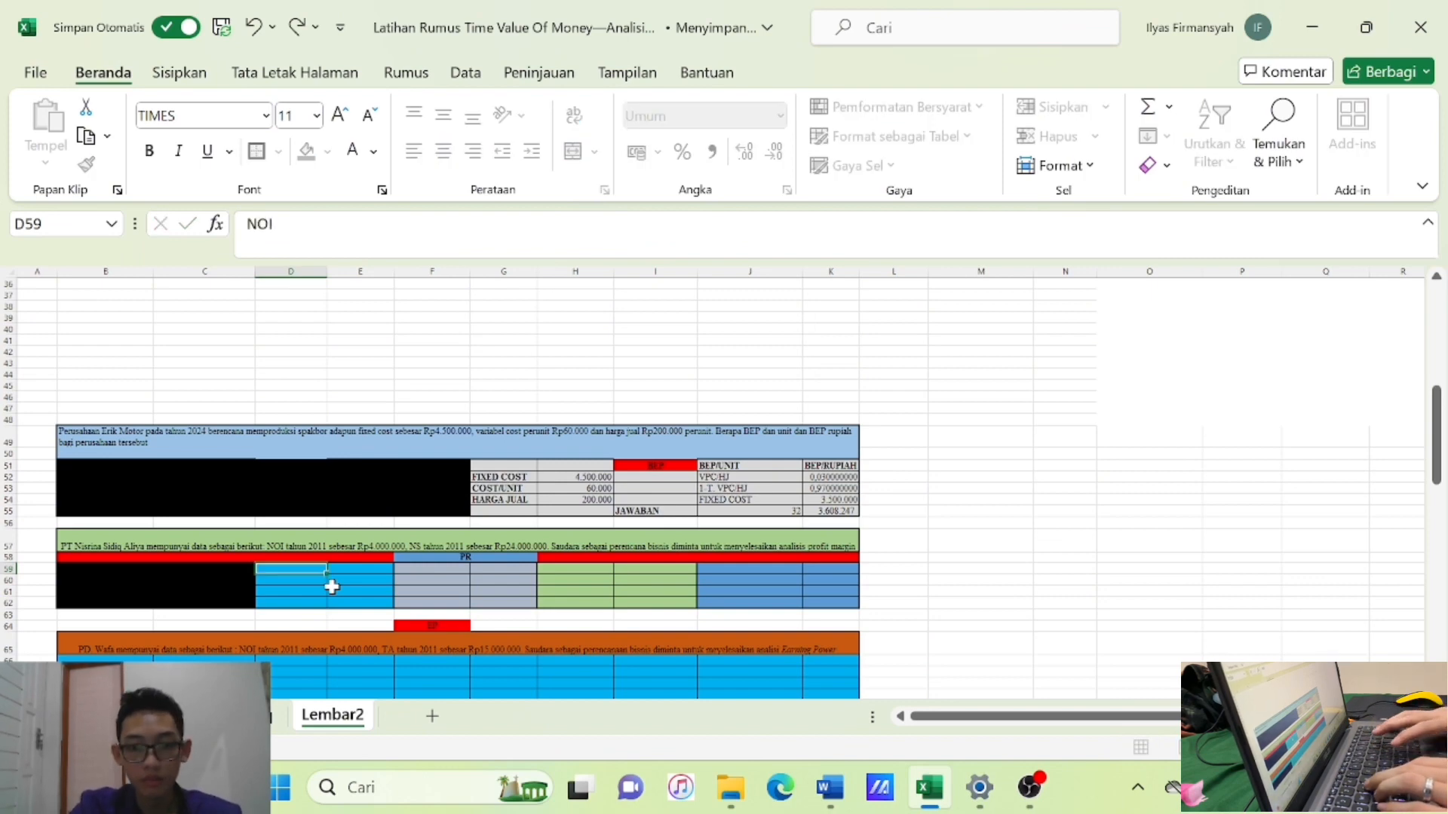
Enter the labels NS, 100% and PM in D60:D62 of the profit margin table.
type("NS")
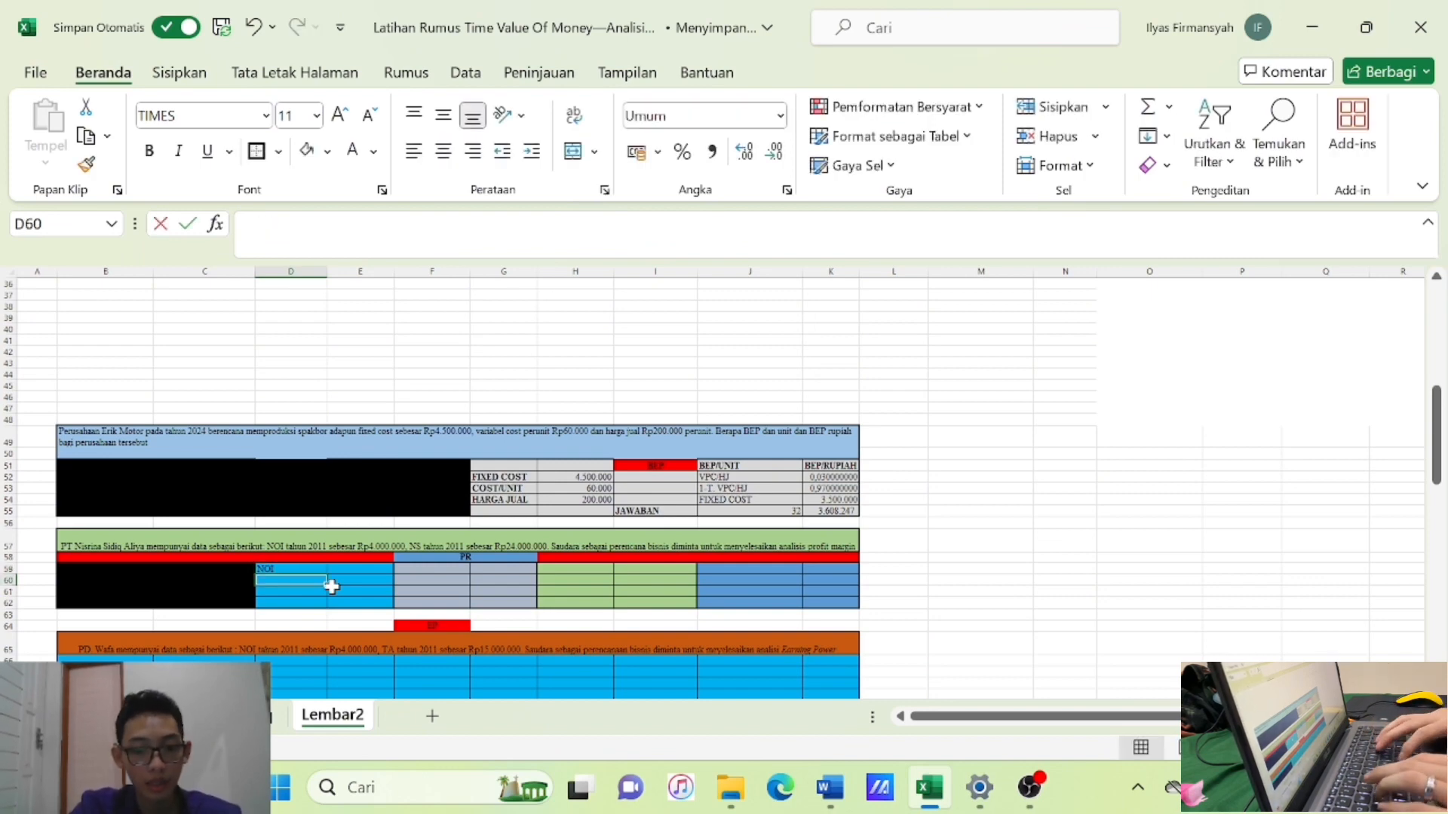
key("Return")
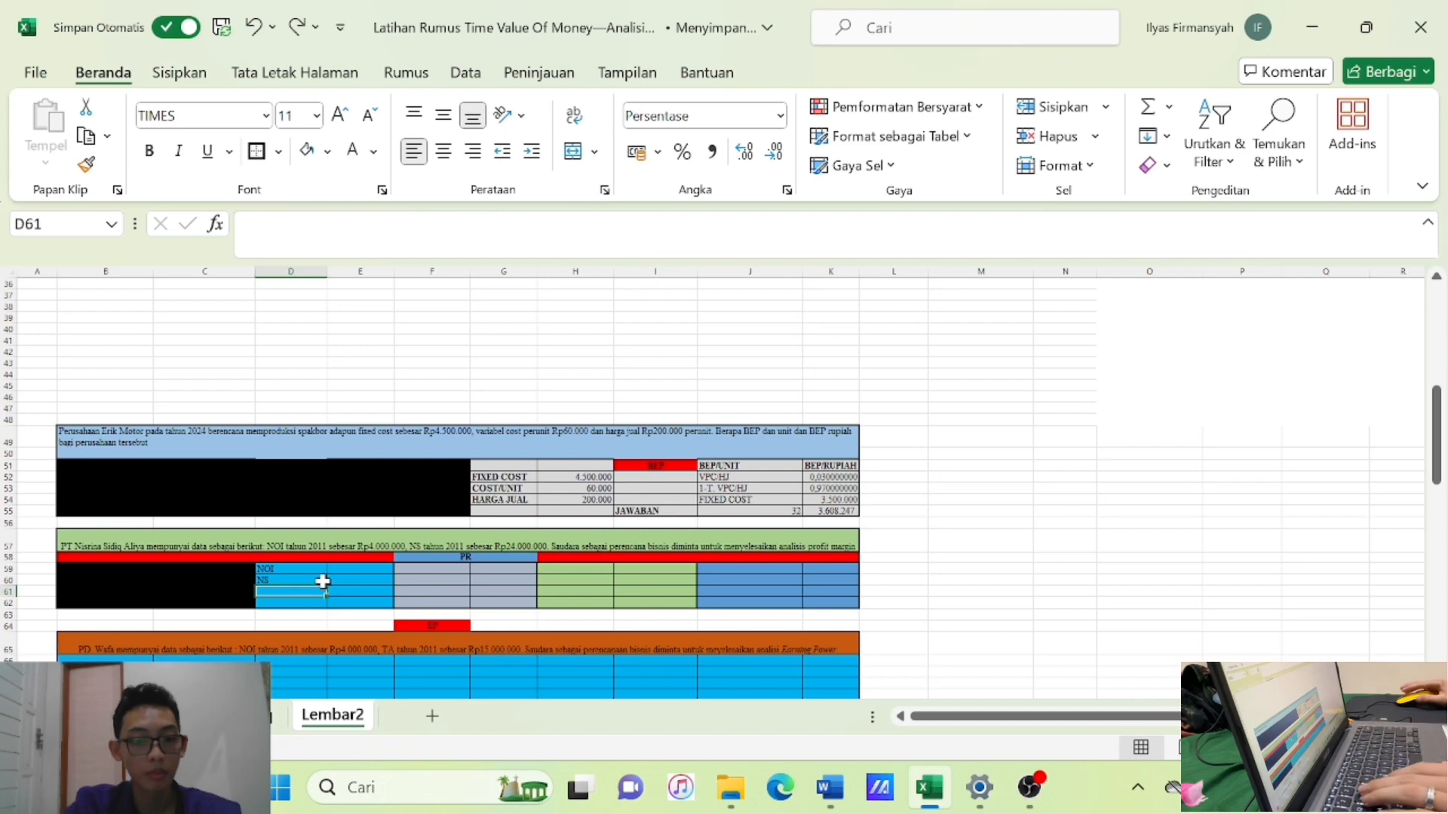
type("10%")
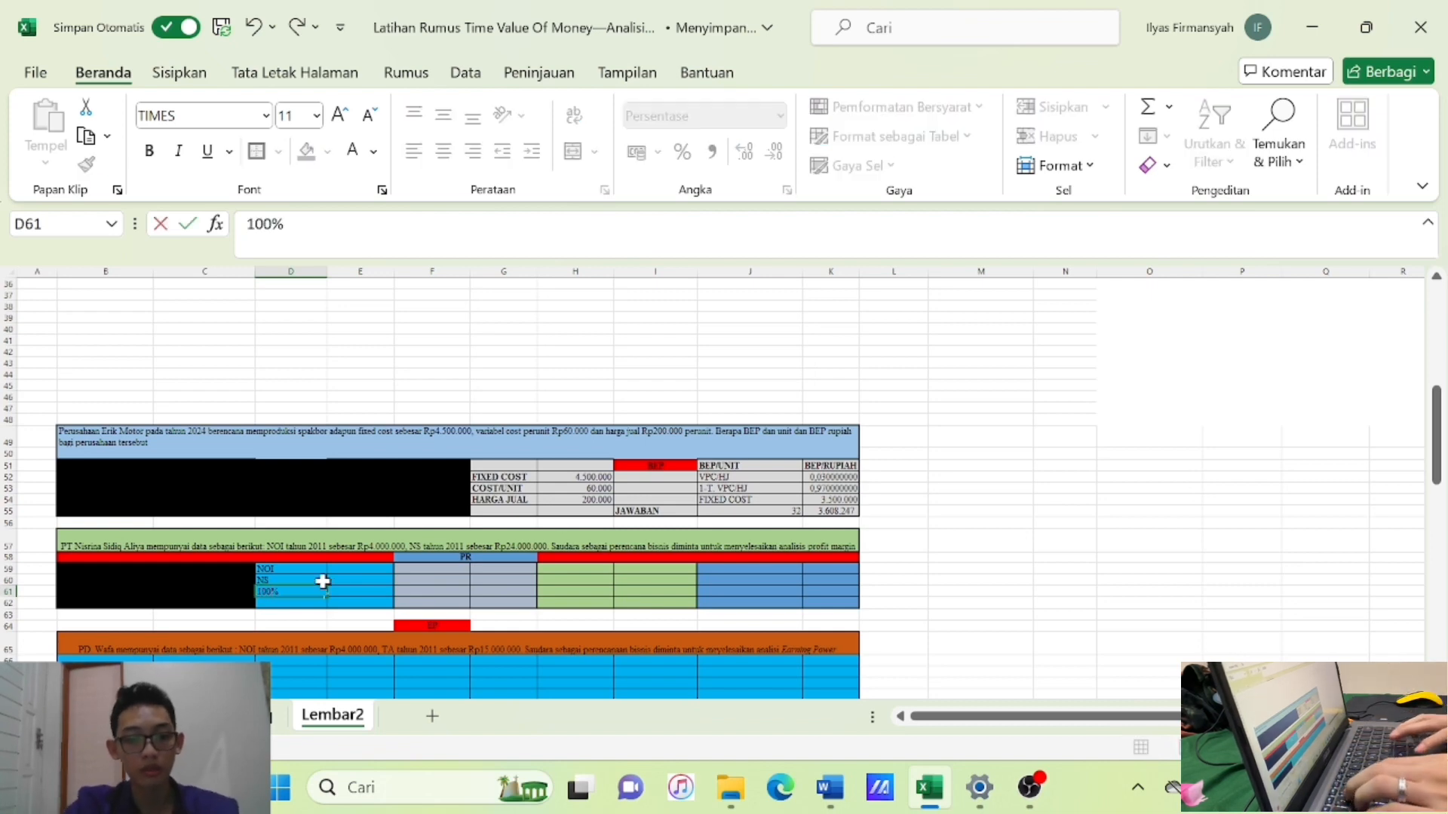
key("Return")
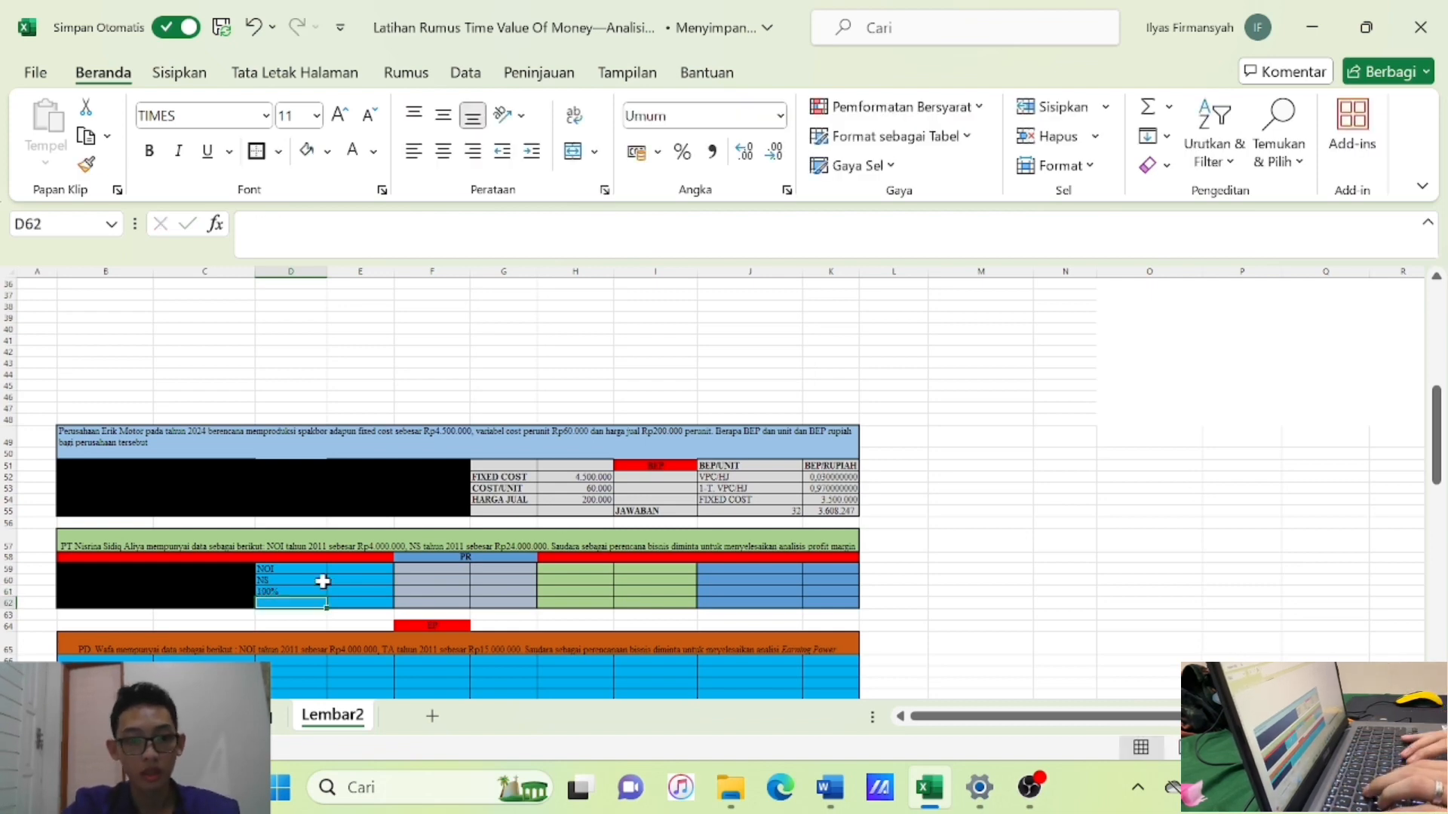
type("PM")
key("Return")
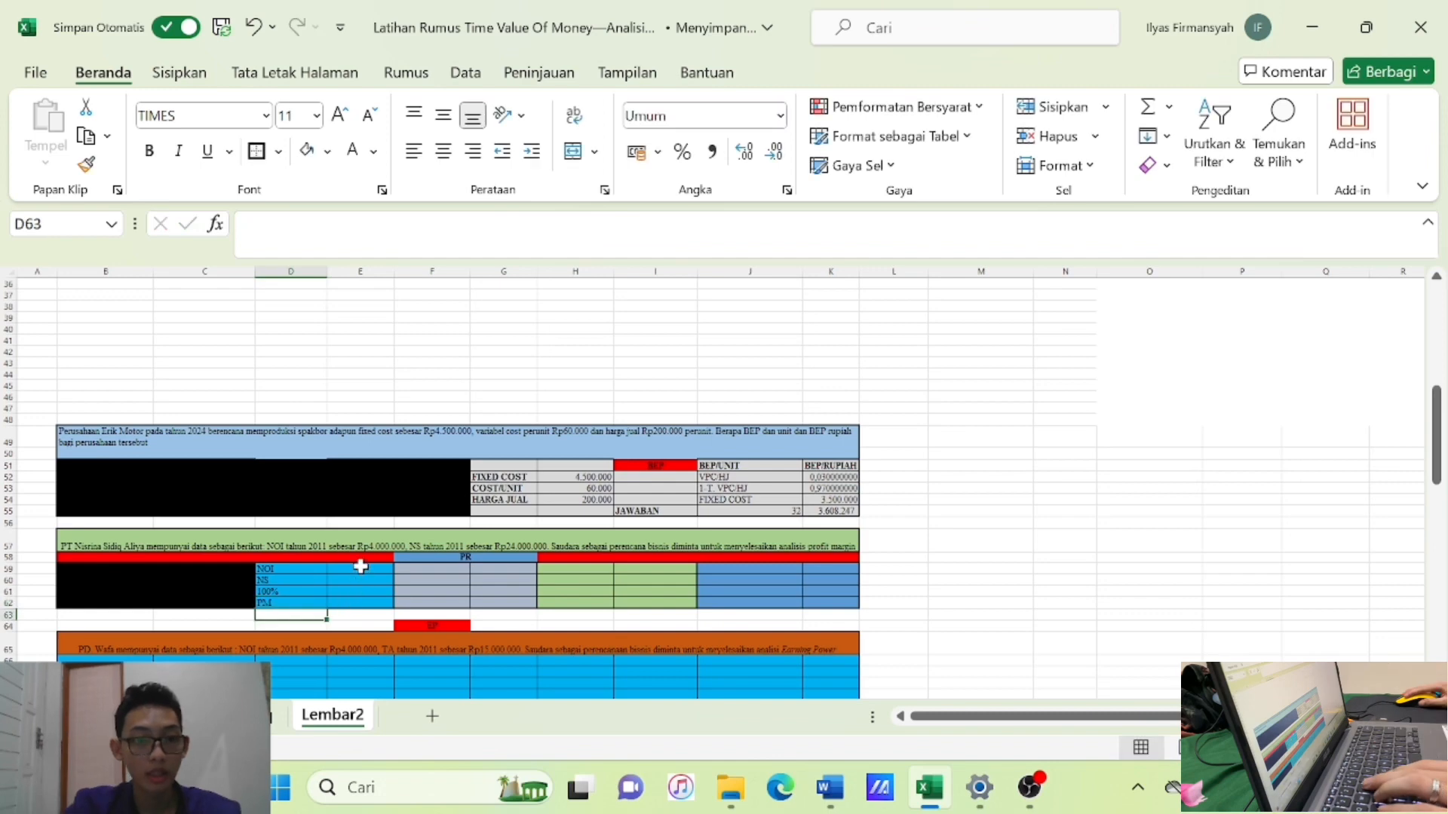
Fill in the profit margin inputs: NOI 4.000.000 in E59, NS 24.000.000 in E60 and 100% in E61.
left_click(375, 571)
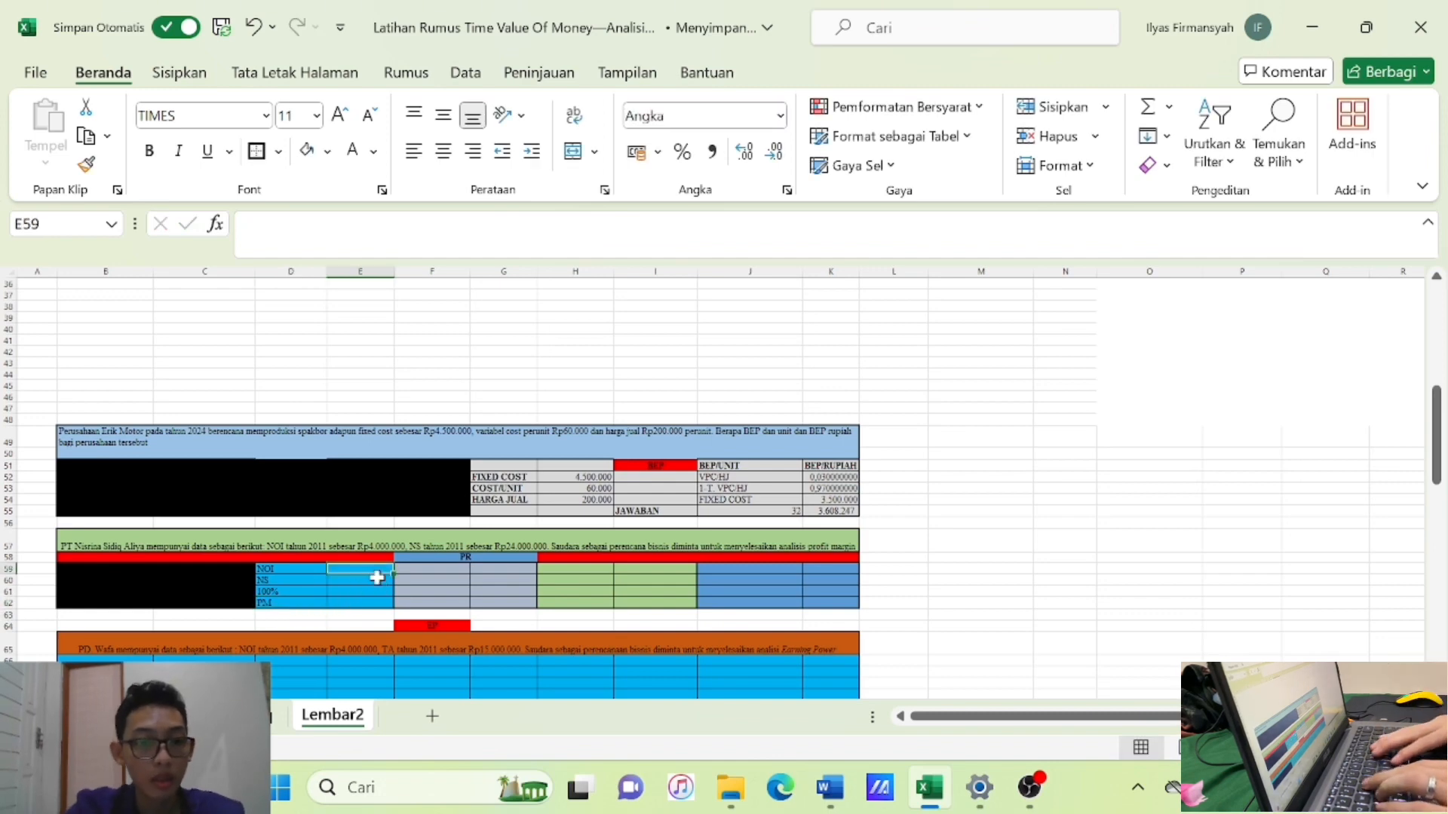
type("4.")
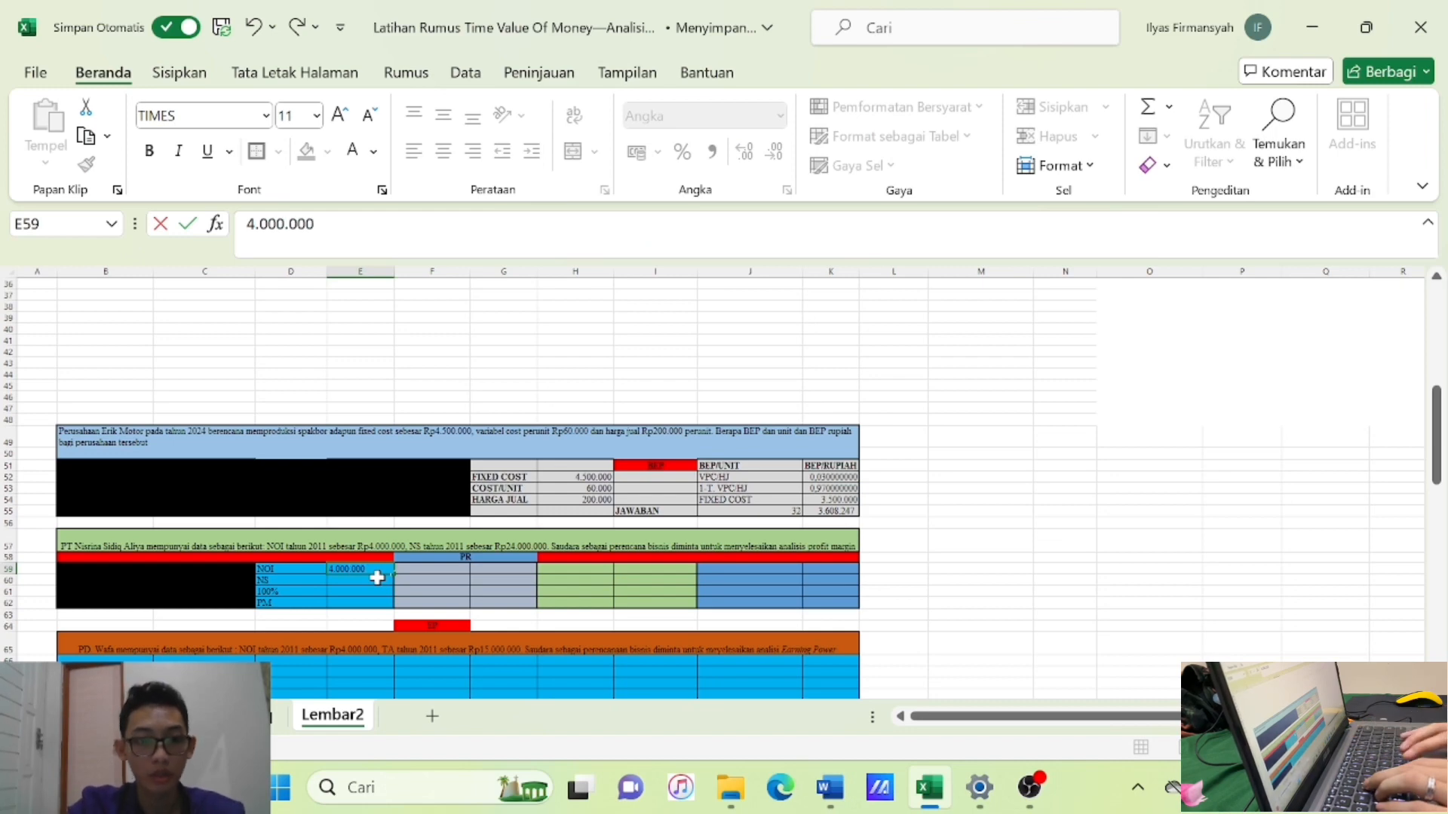
type("000.000")
key("Return")
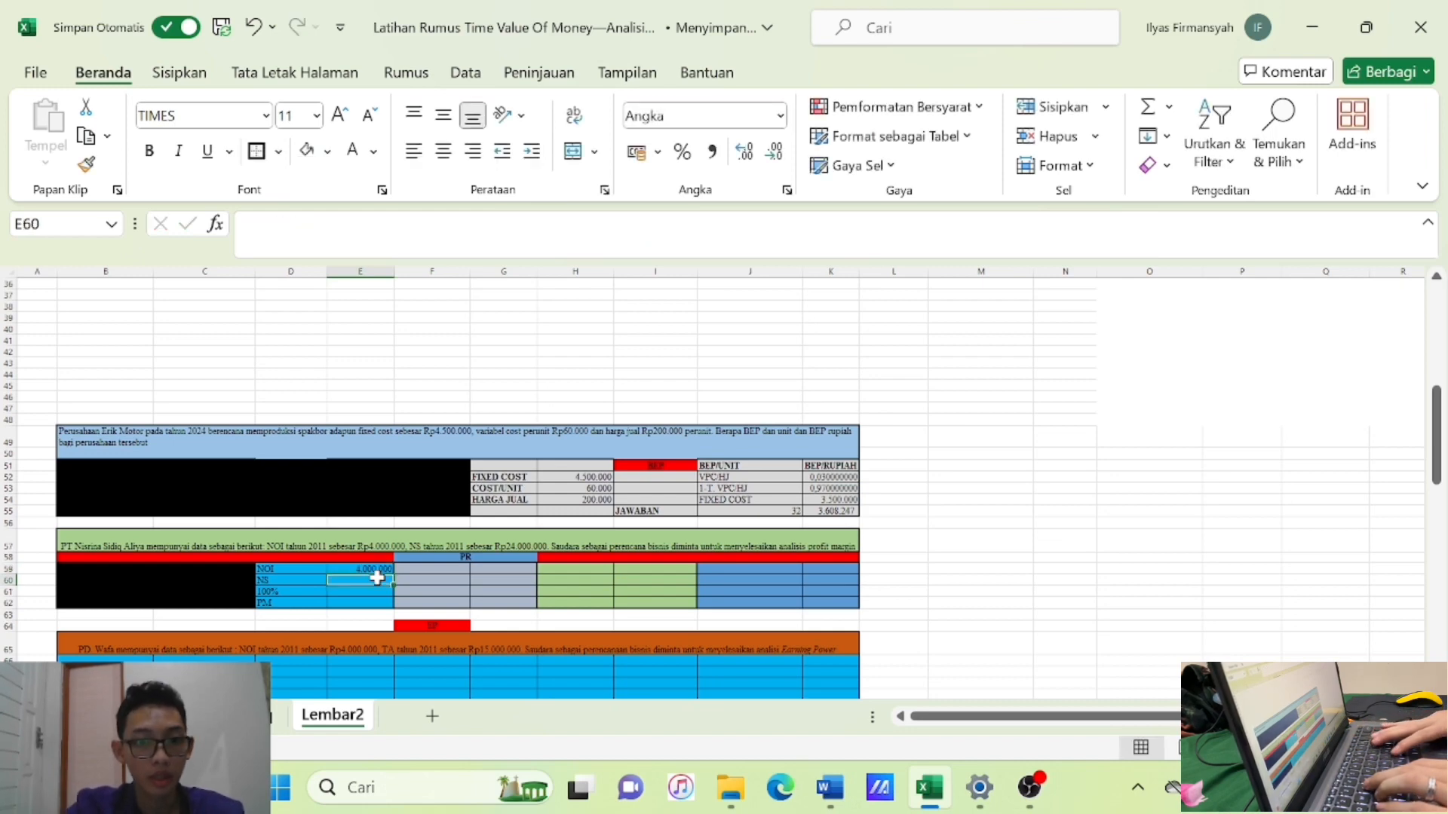
type("24.000.000")
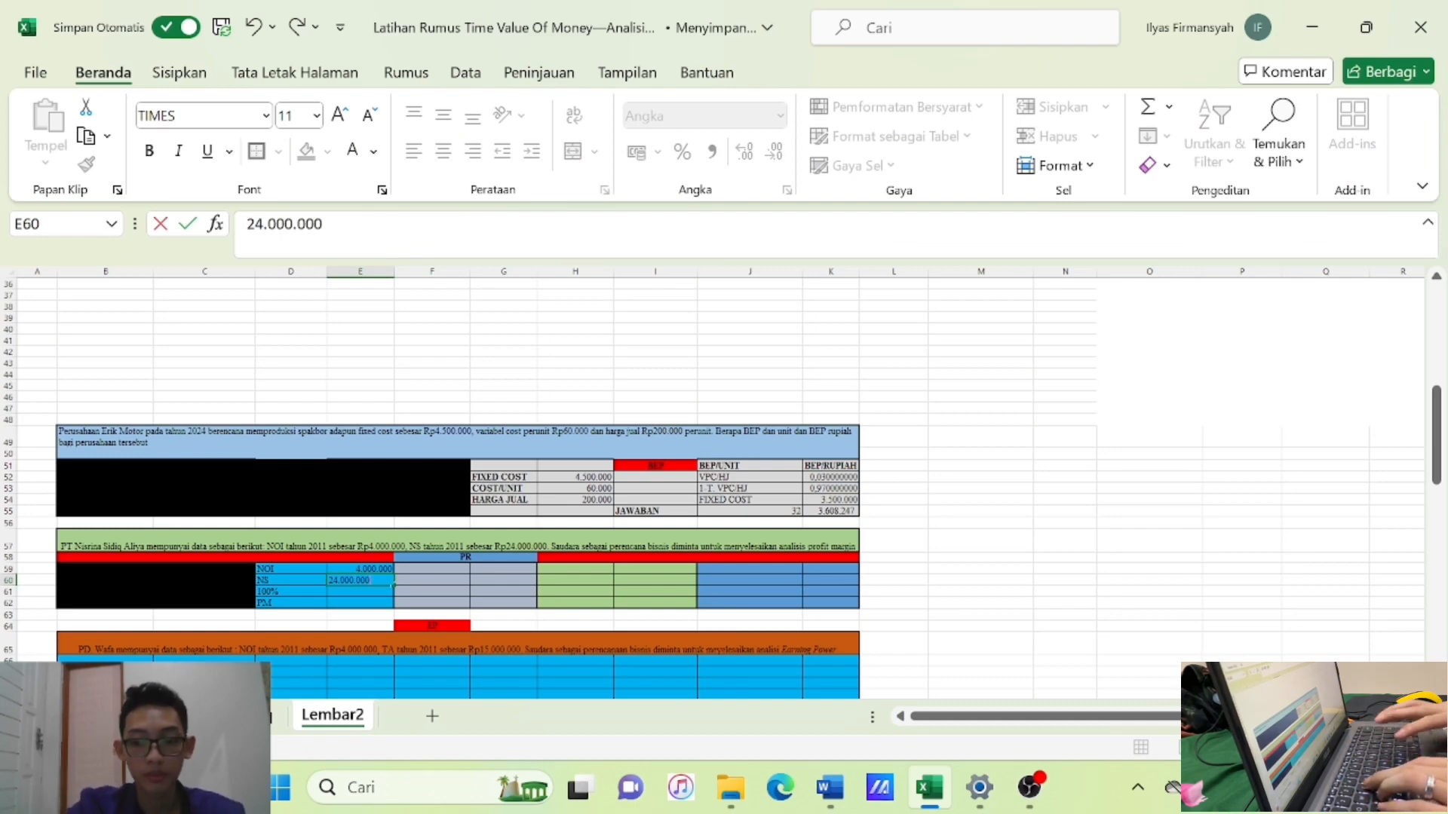
key("Return")
type("100")
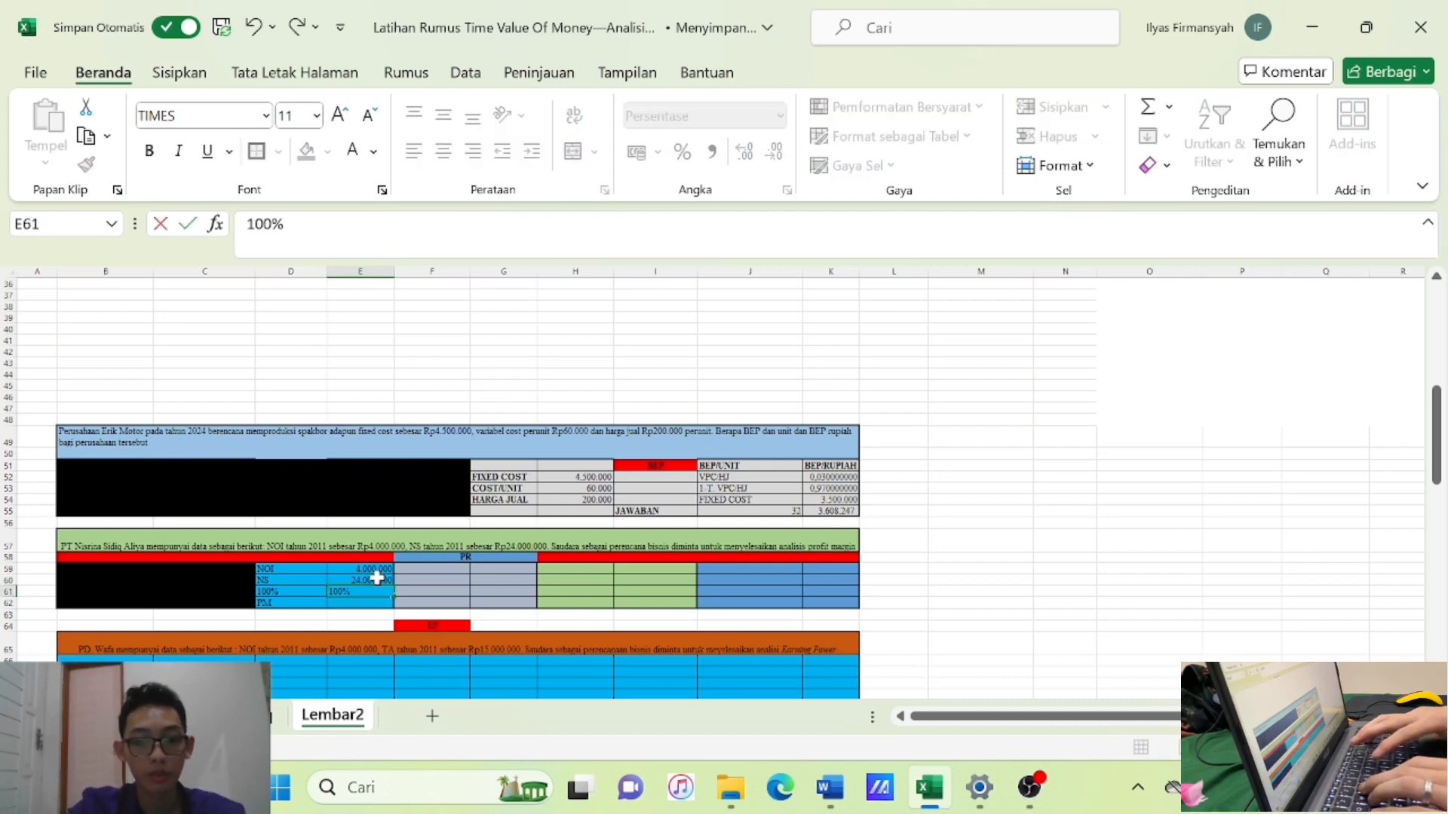
key("Return")
Calculate the profit margin in E62 with the formula =(E59/E60)*E61.
type("=")
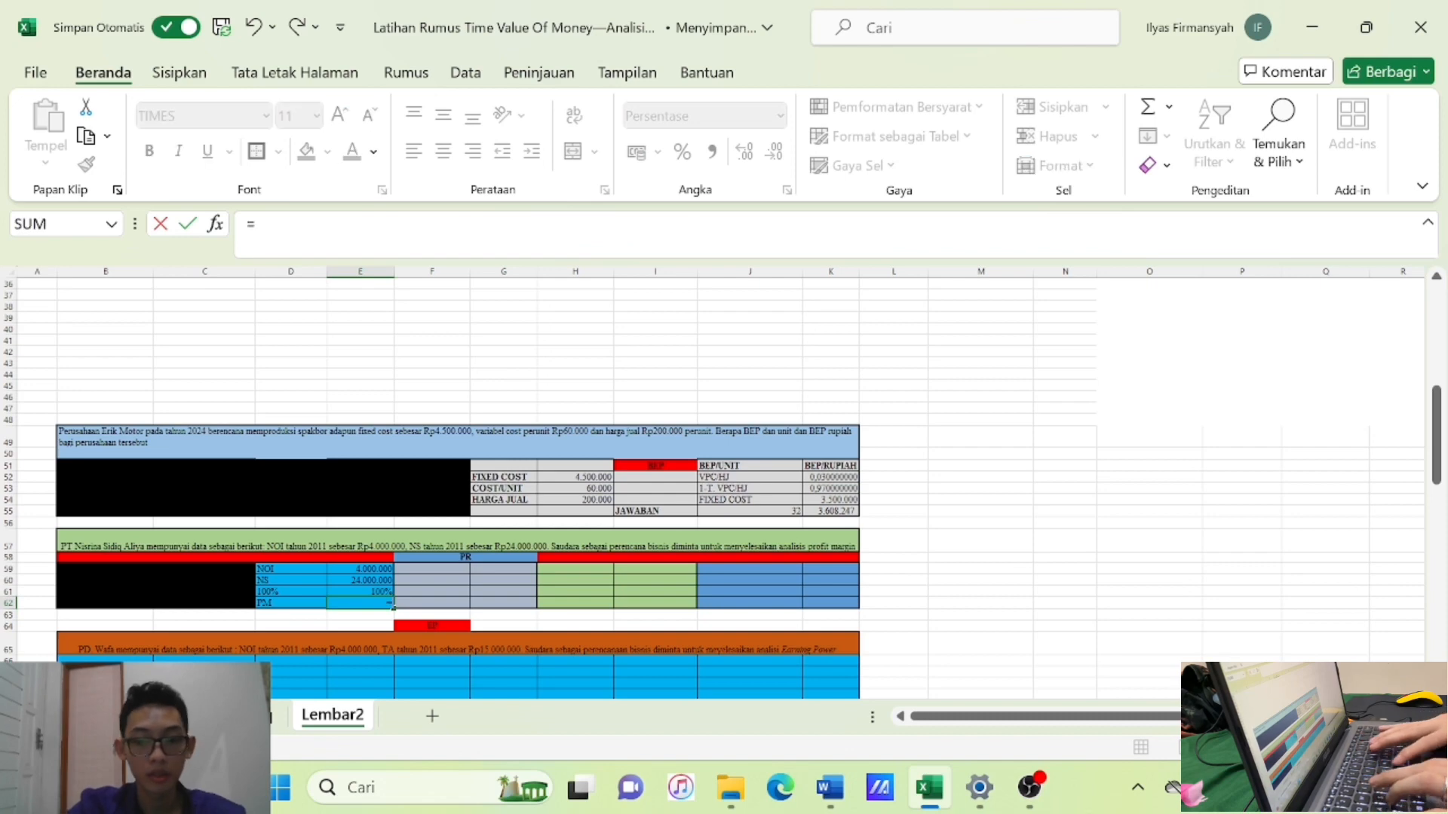
type("(")
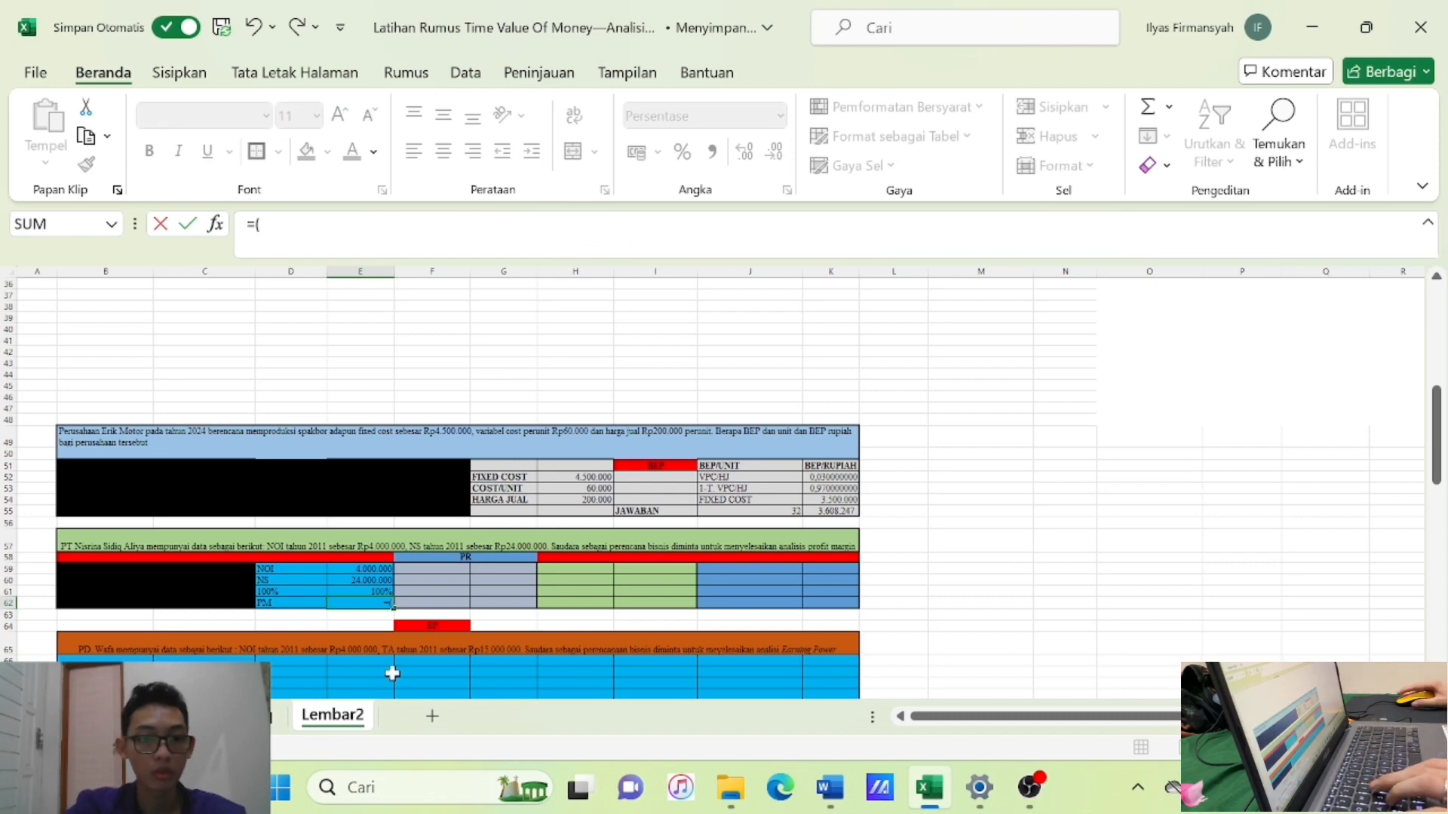
left_click(365, 568)
type("/")
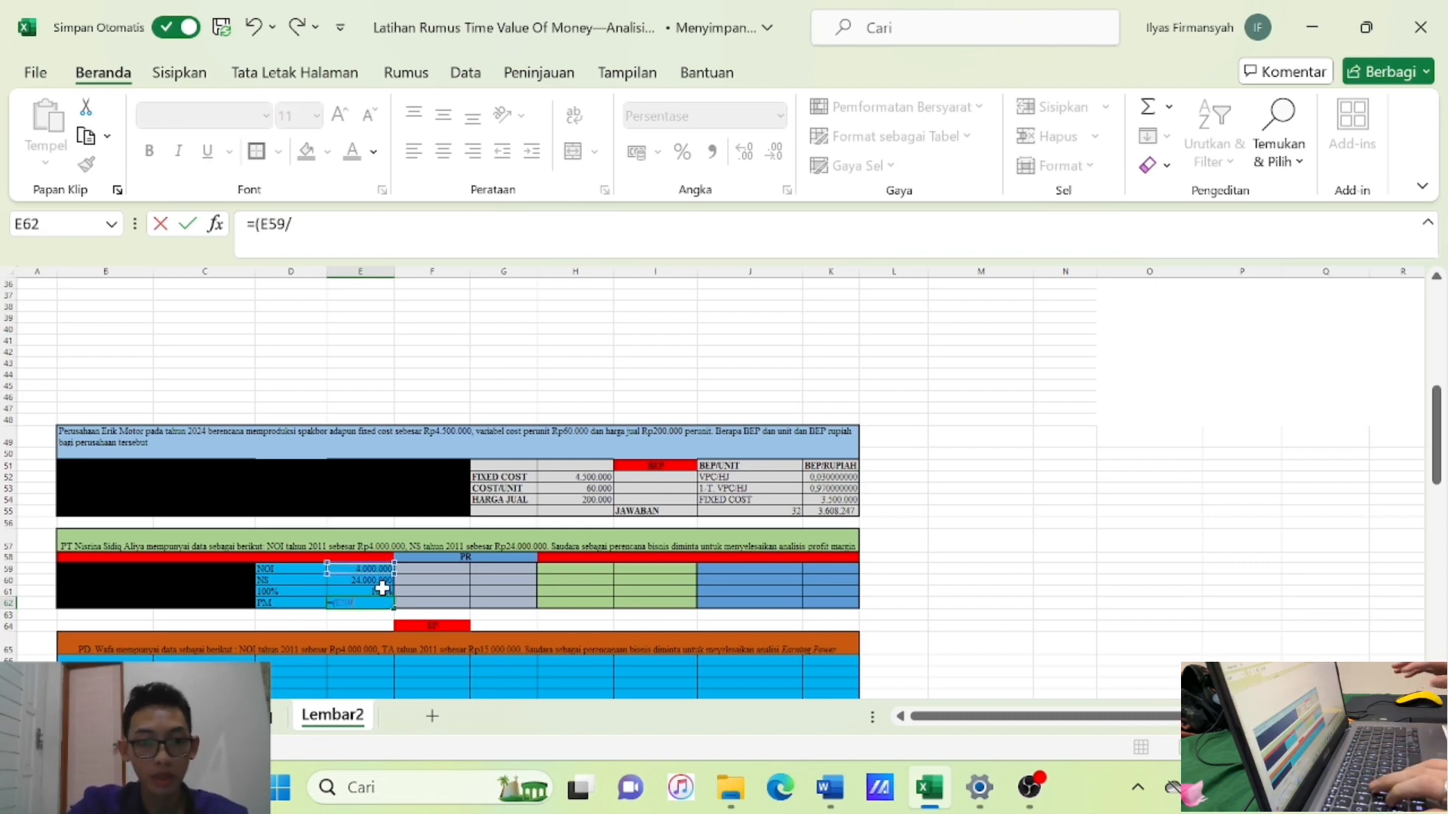
left_click(382, 582)
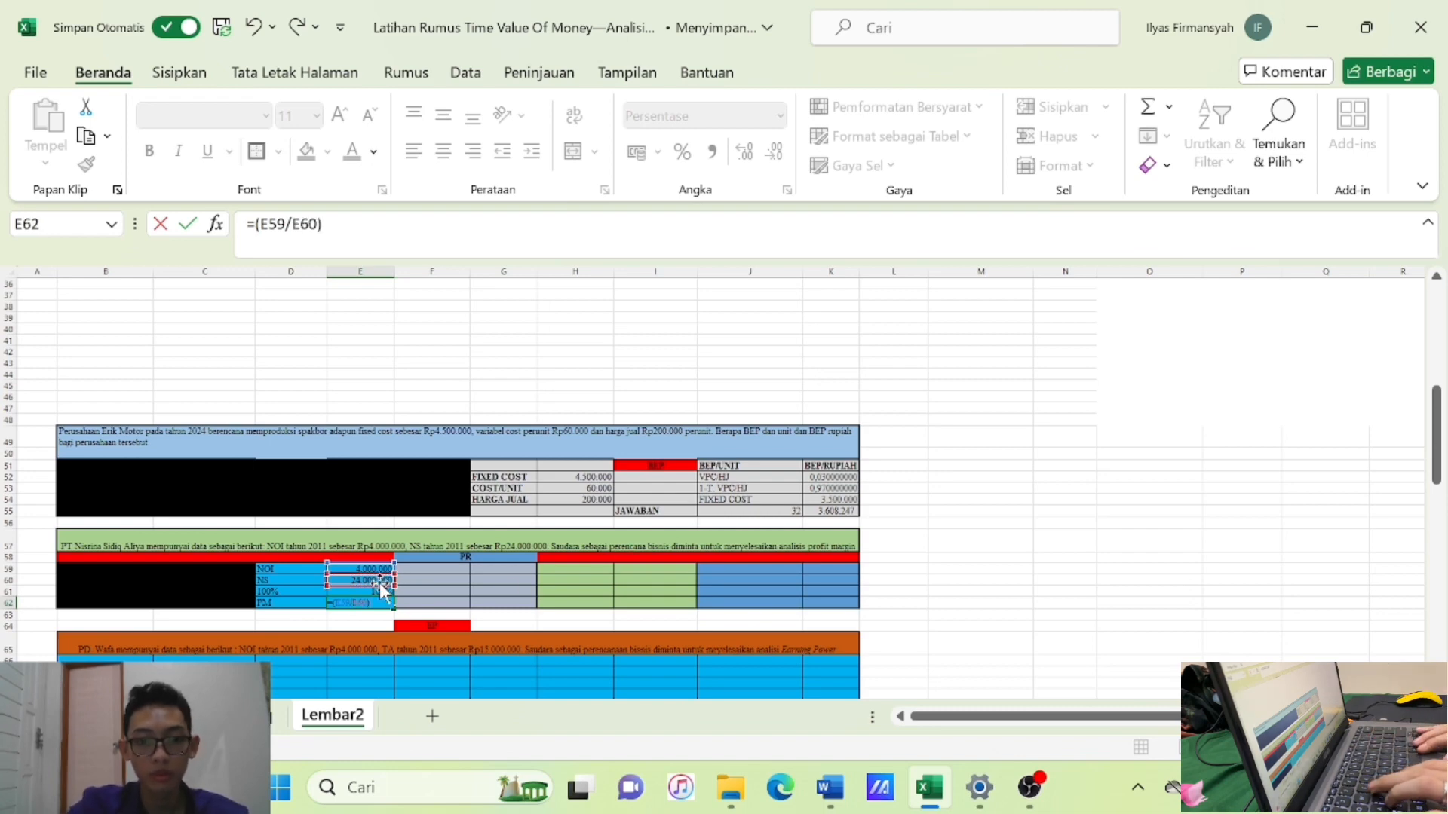
type(")*")
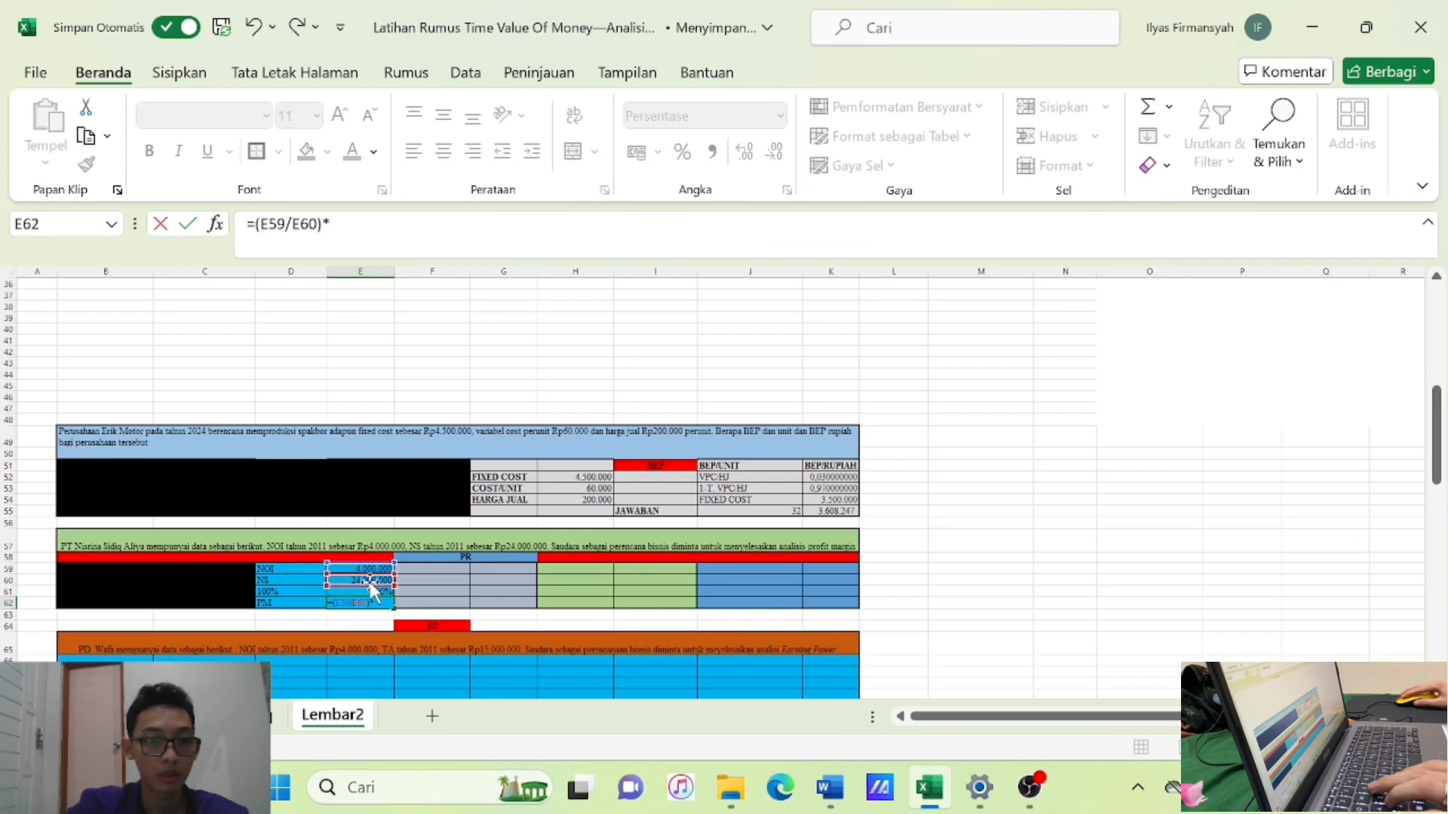
left_click(383, 592)
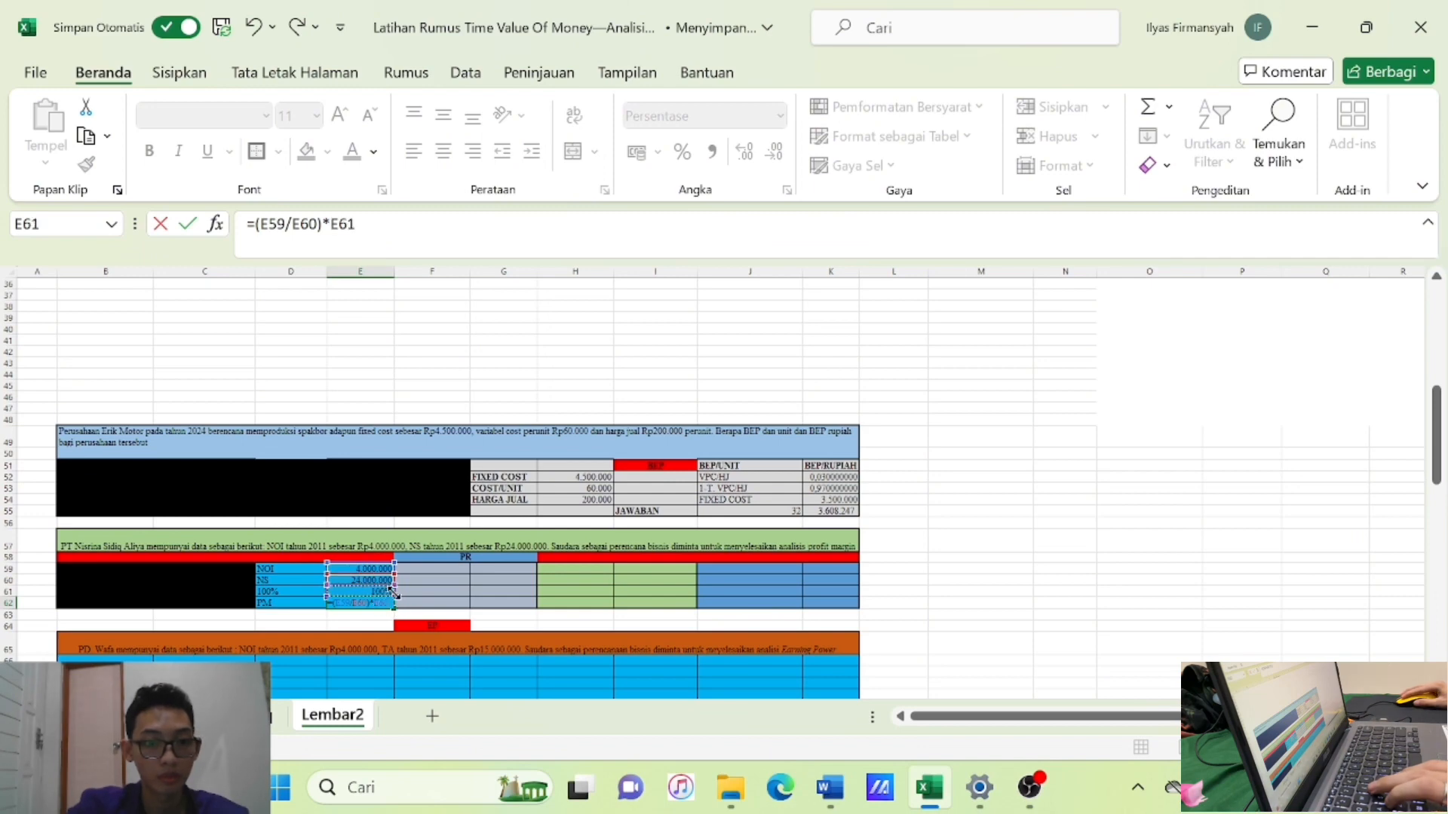
key("Return")
Replace the company name after PT in the B57 problem statement with Gitar.
left_click(575, 580)
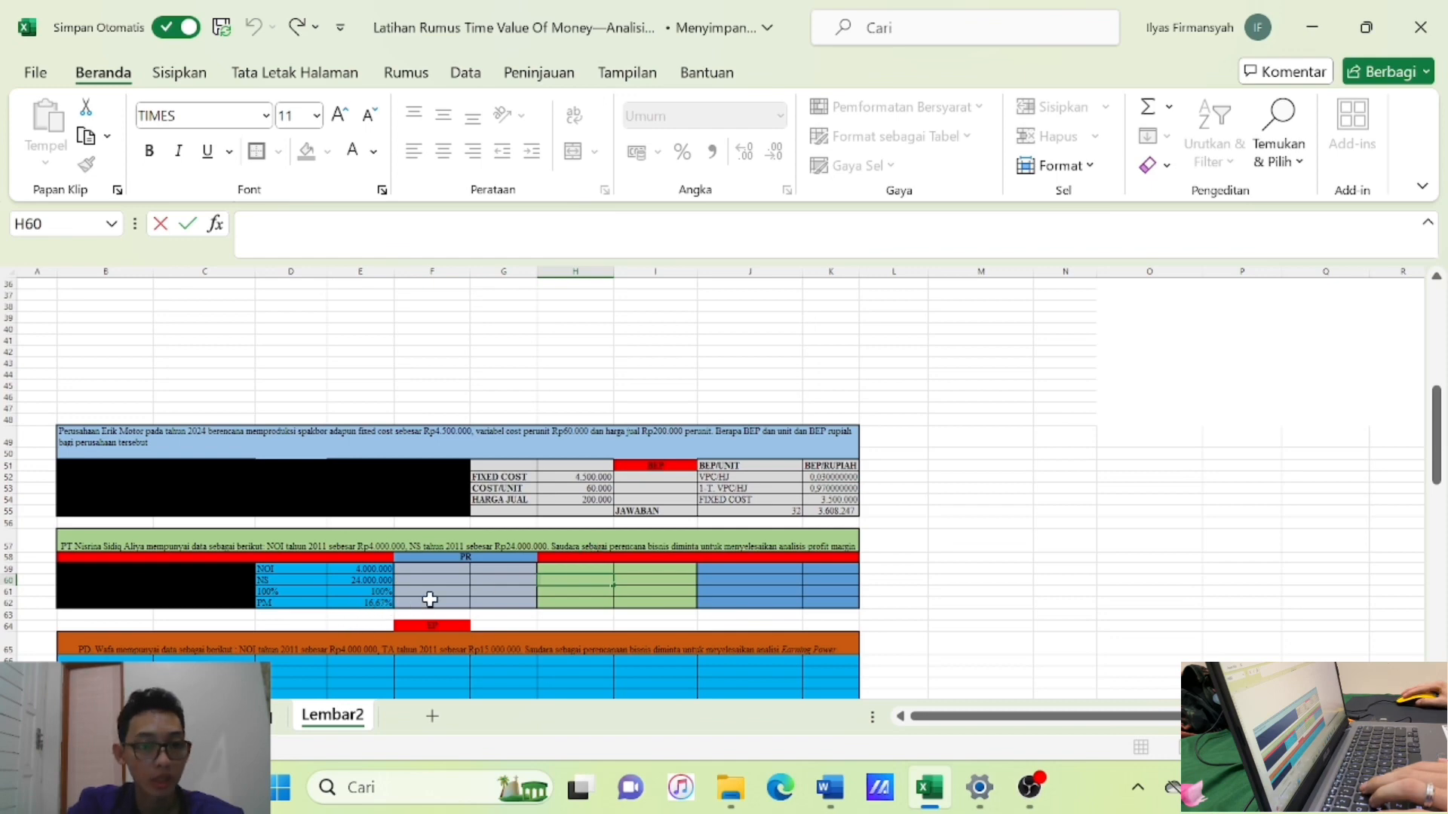
left_click(290, 591)
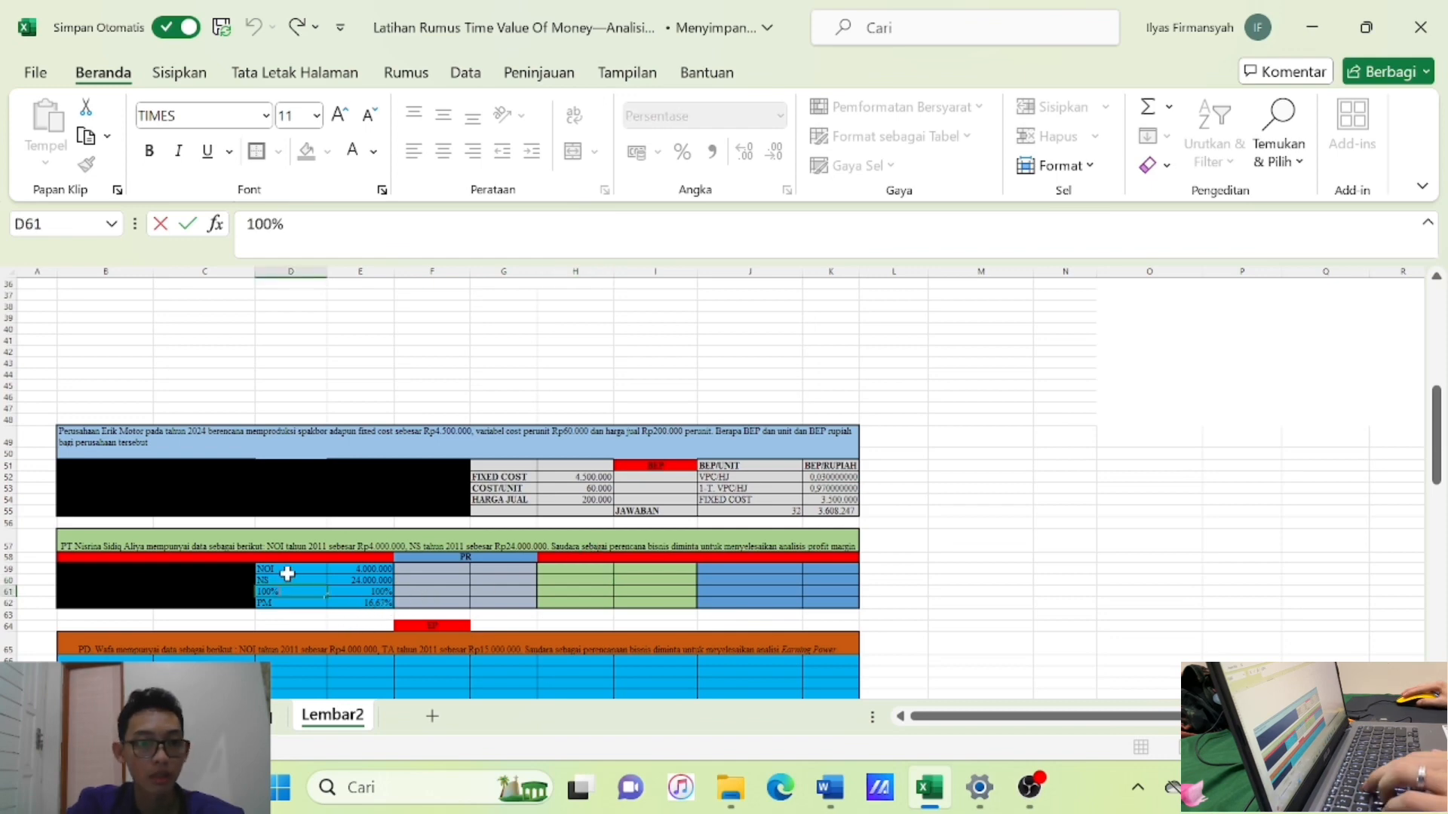
double_click(123, 546)
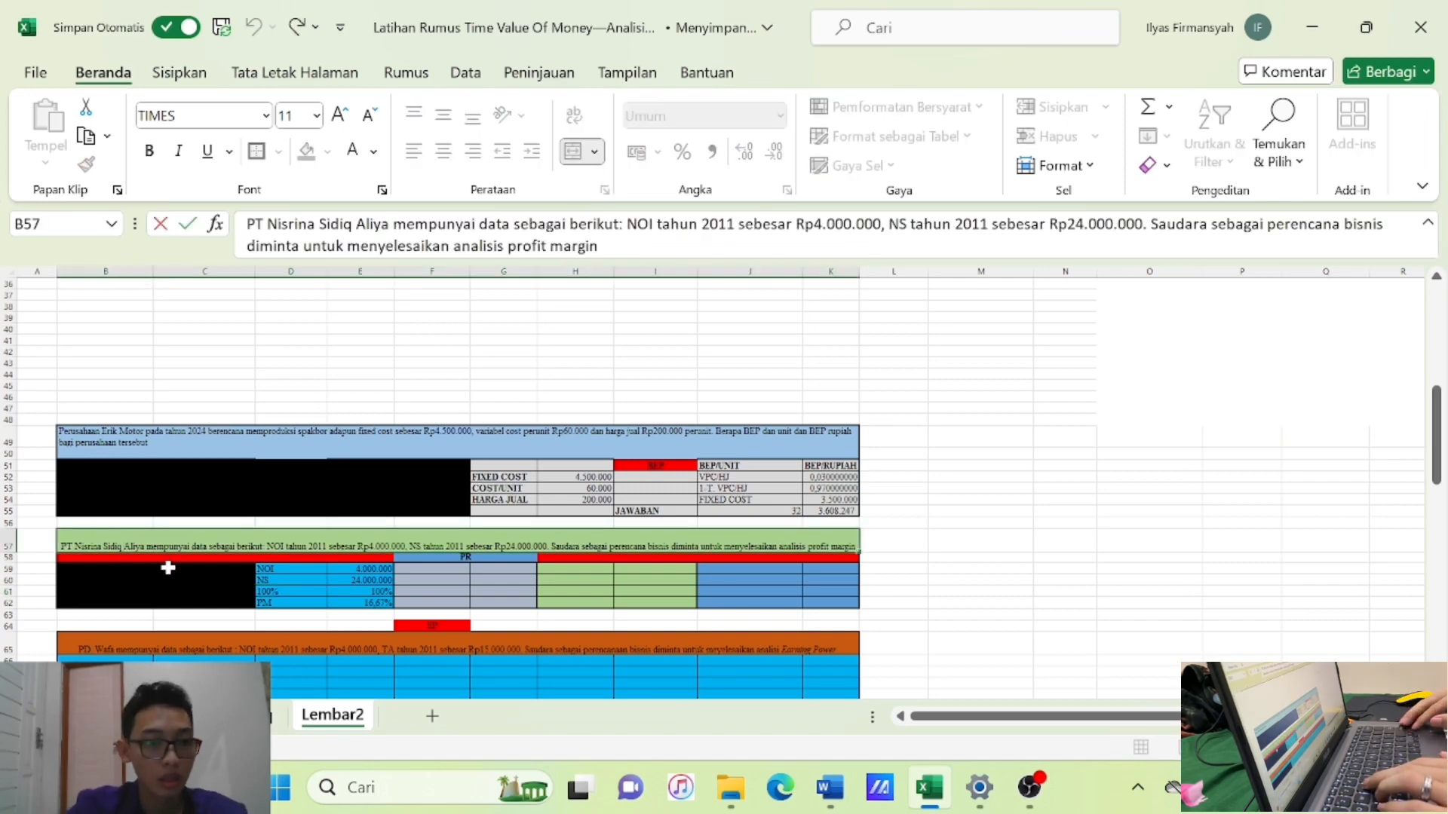
key("BackSpace")
key("BackSpace")
key("BackSpace")
key("BackSpace")
key("BackSpace")
key("BackSpace")
key("BackSpace")
key("BackSpace")
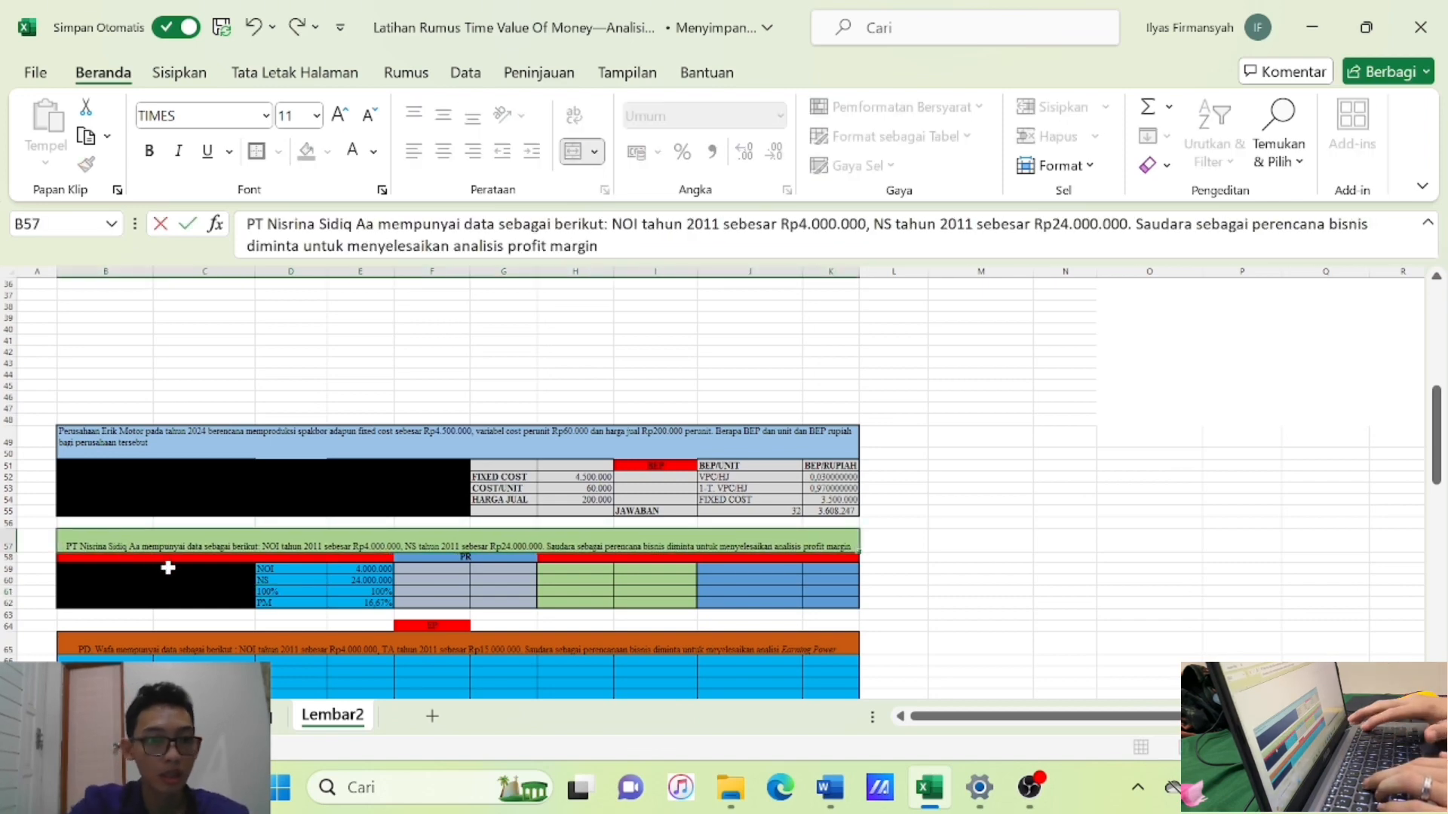
key("BackSpace")
key("BackSpace")
key("BackSpace")
key("BackSpace")
key("BackSpace")
key("BackSpace")
key("BackSpace")
key("BackSpace")
key("BackSpace")
key("BackSpace")
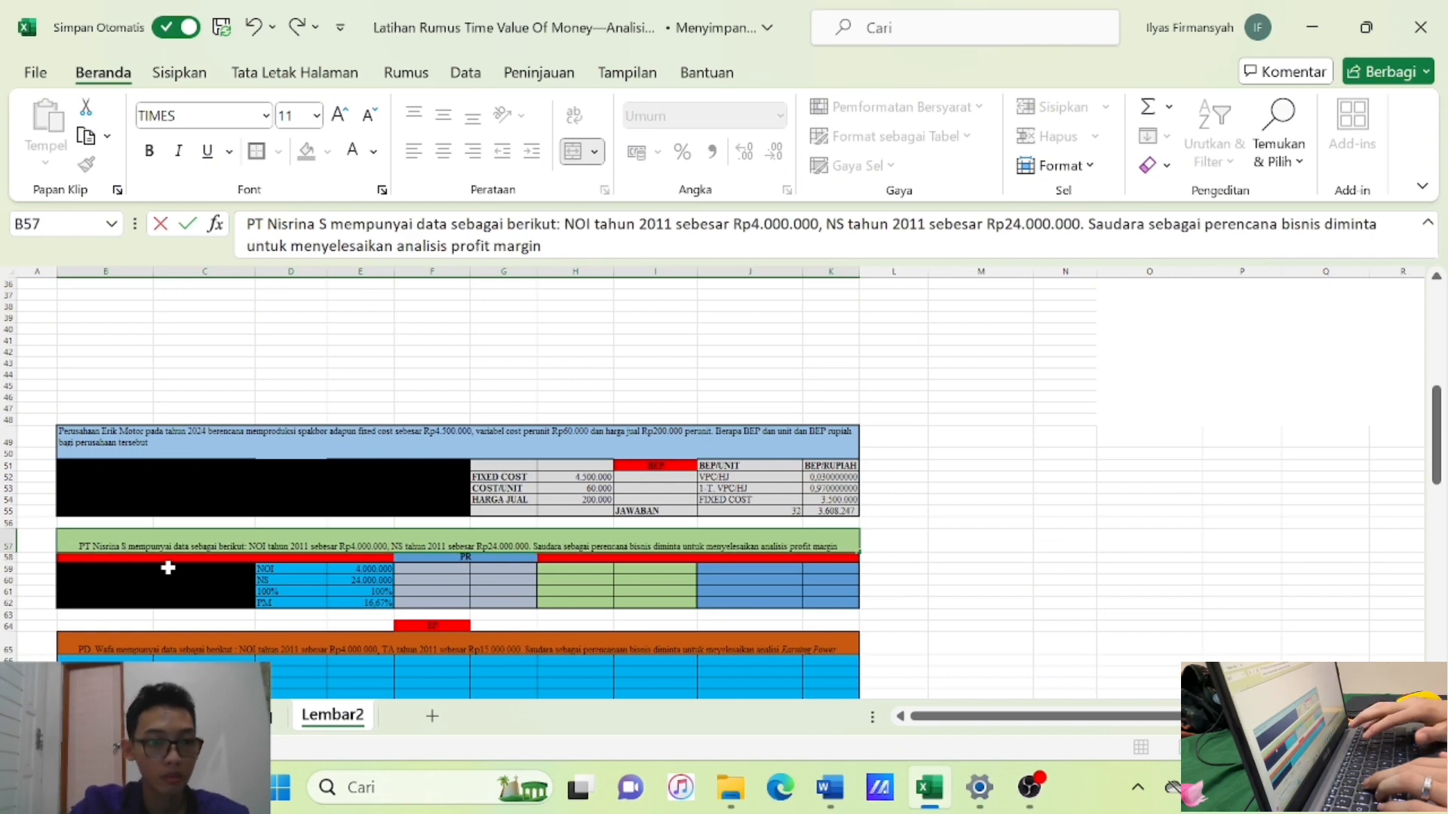
key("BackSpace")
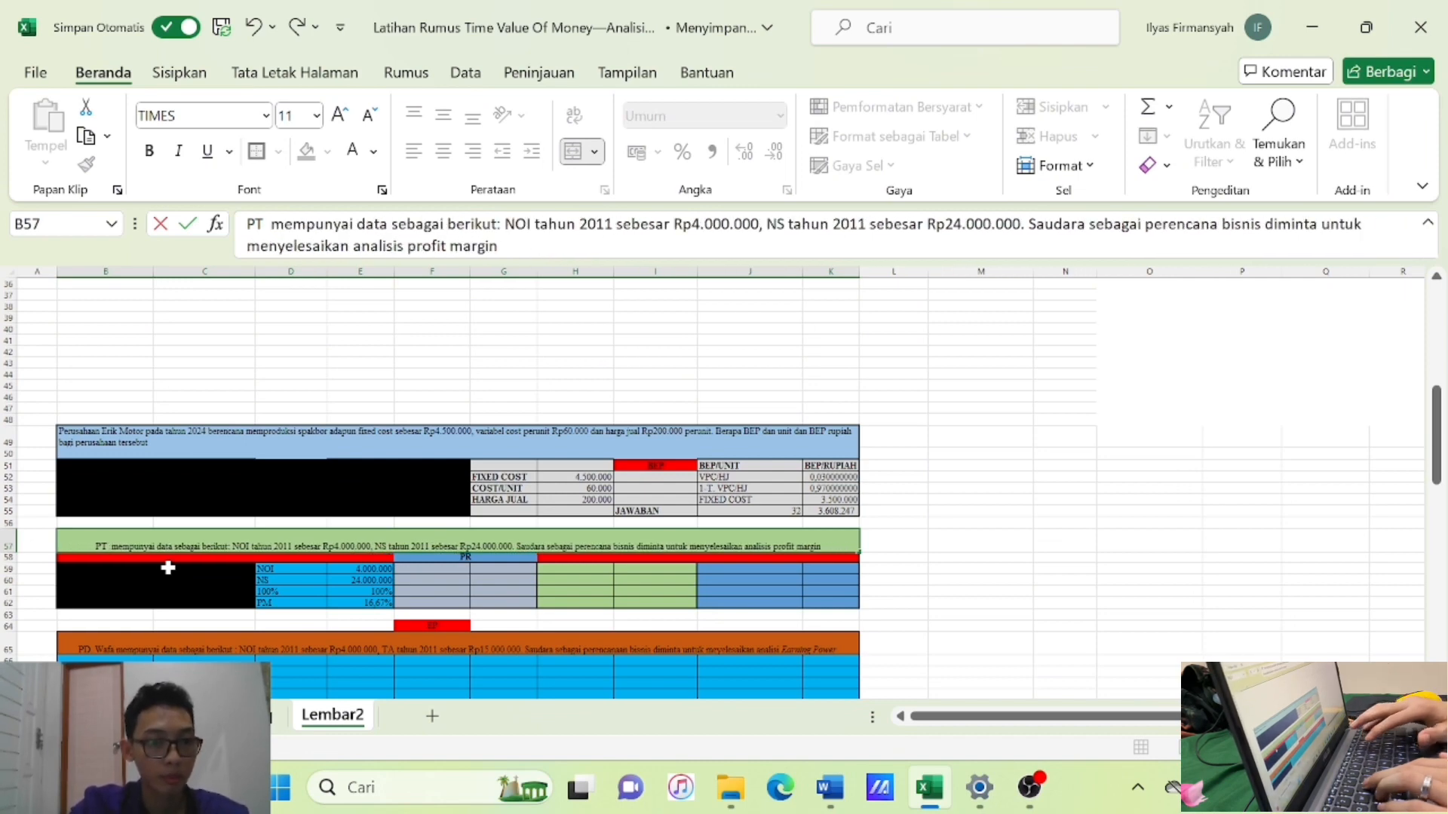
type("Gitar")
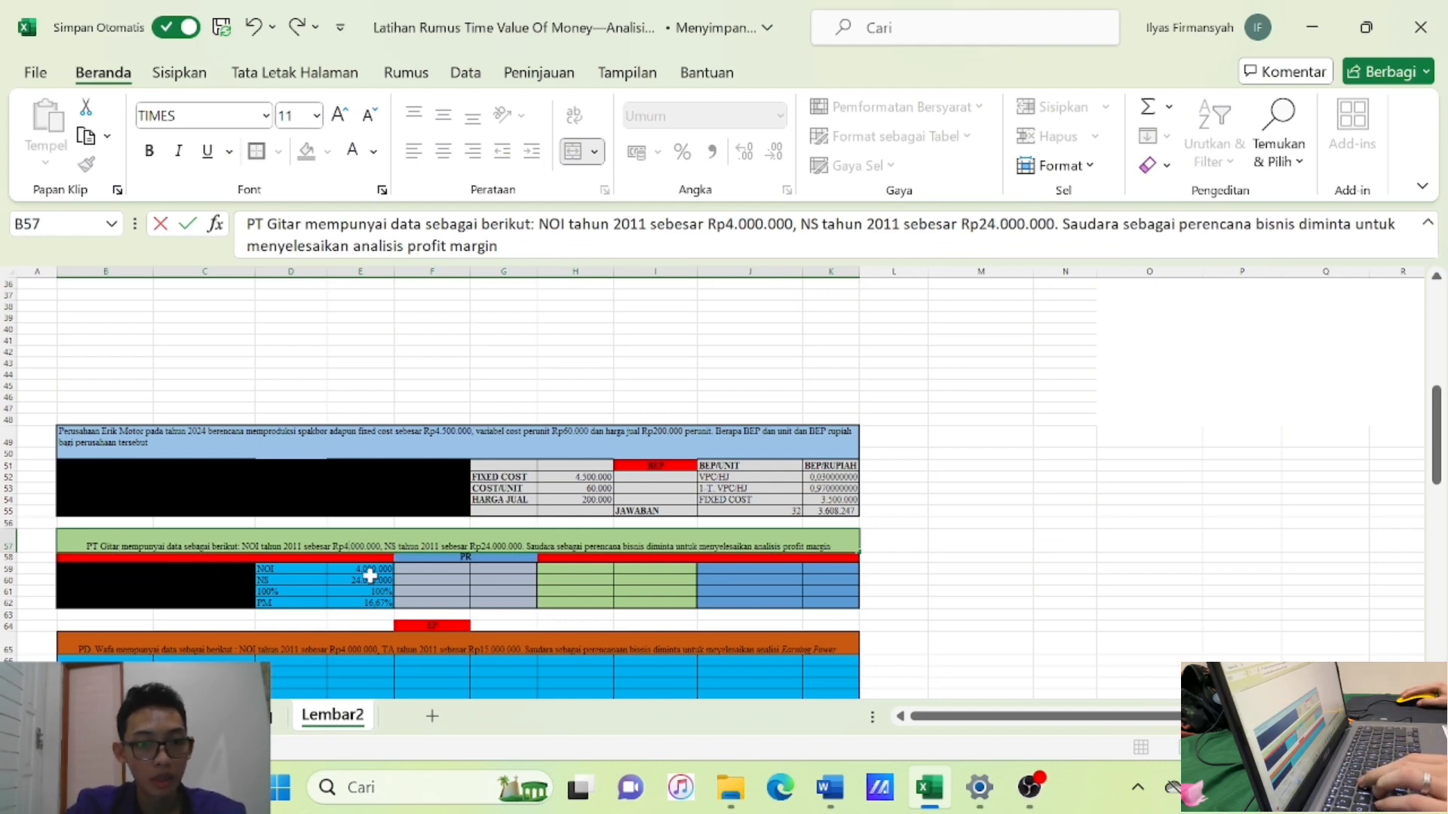
Change the amounts in the B57 problem statement to Rp5.000.000 for NOI and Rp30.000.000 for NS.
key("BackSpace")
type("5")
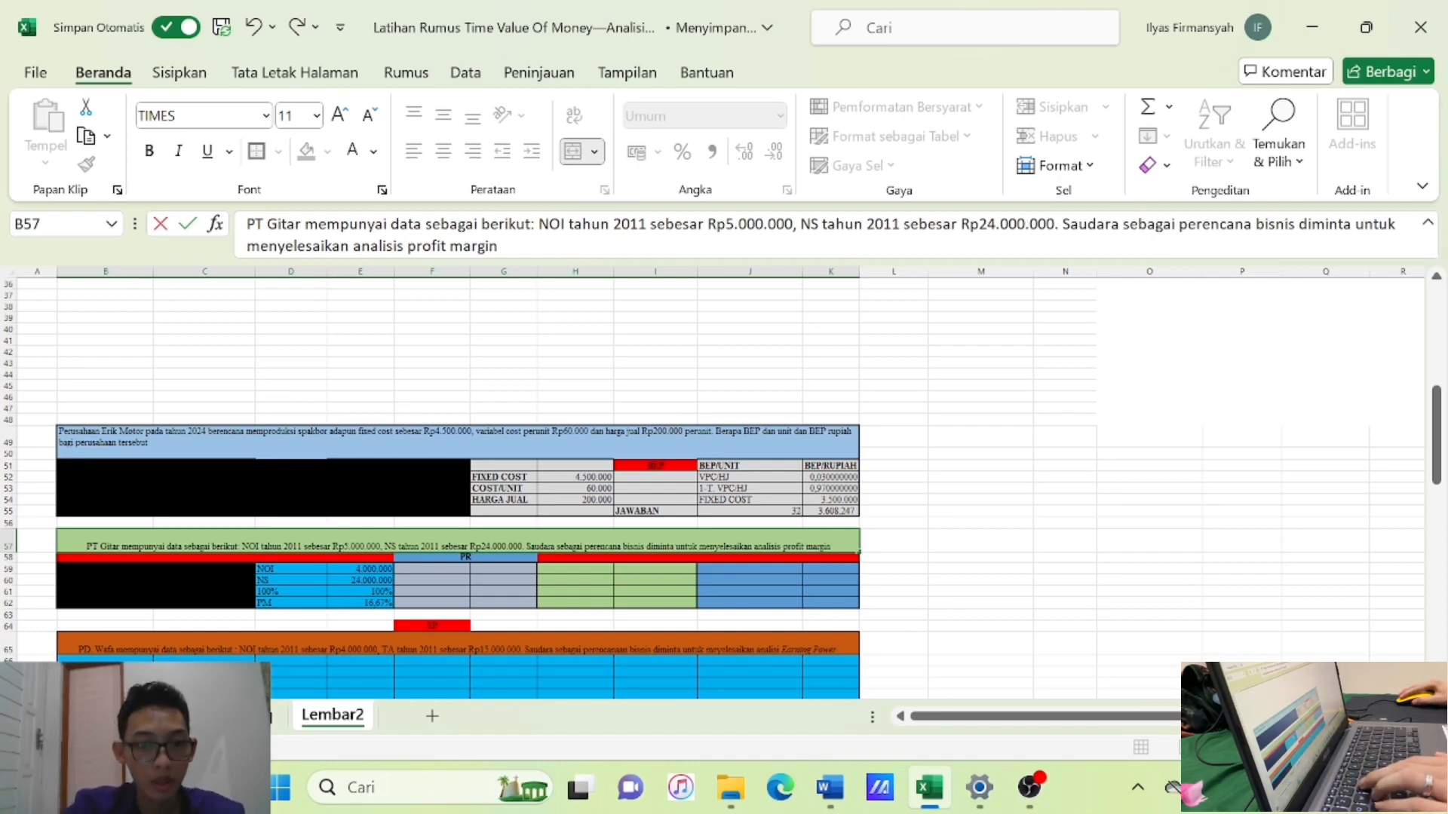
key("BackSpace")
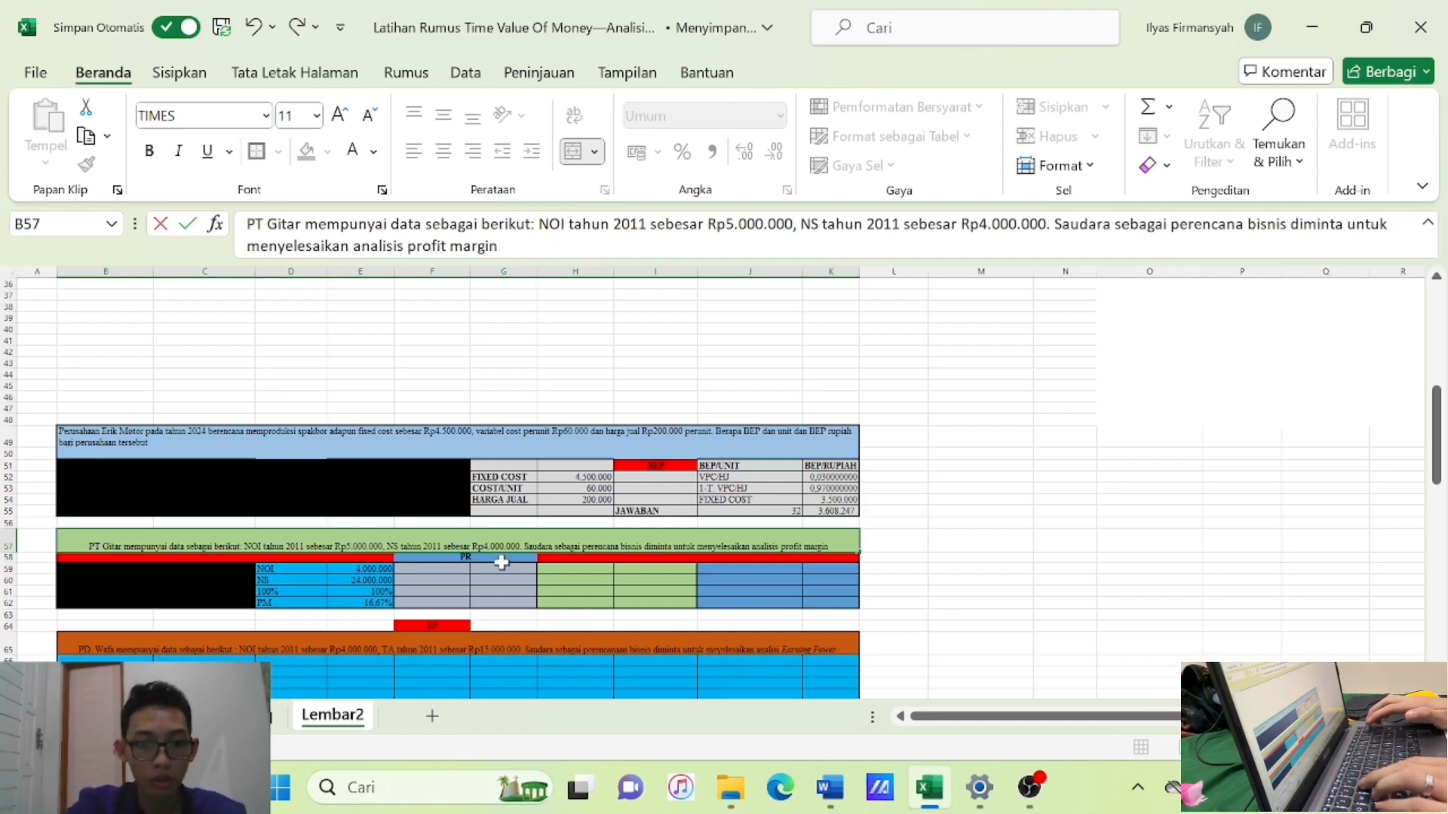
key("Delete")
type("30")
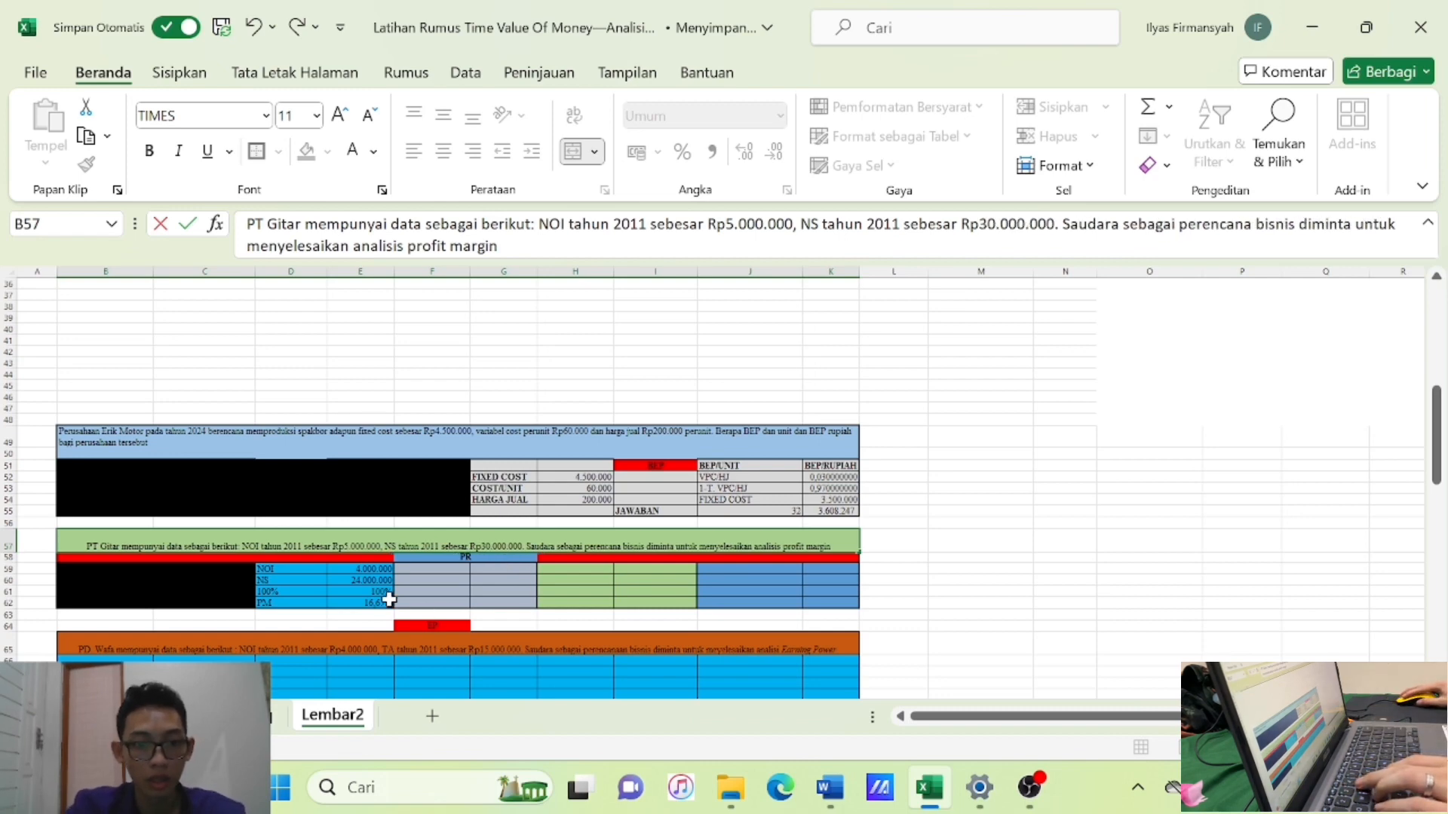
Try to update the profit margin table by setting NOI in E59 to 5000000 and editing the NS amount in E60.
double_click(368, 567)
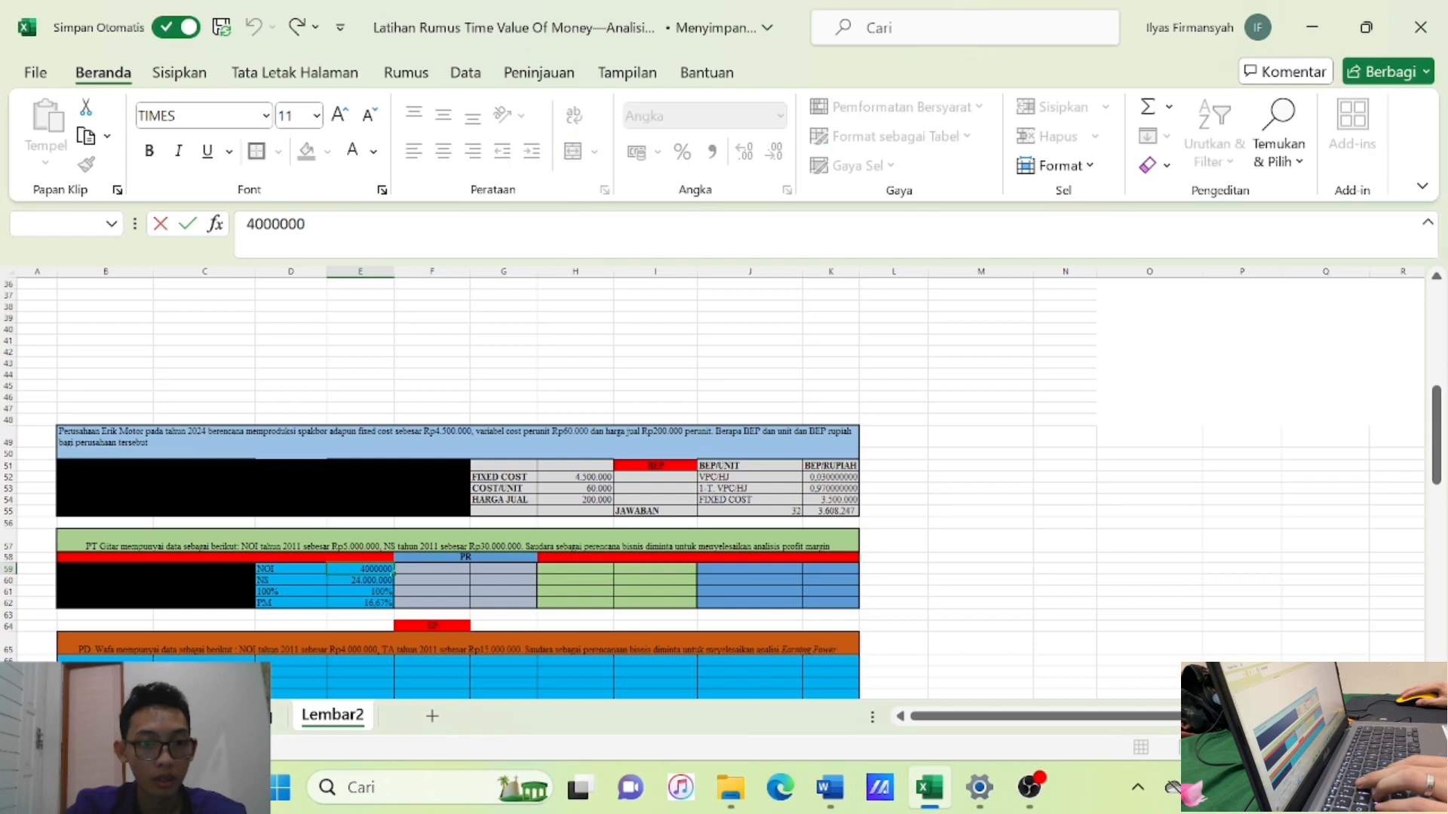
key("Delete")
type("5")
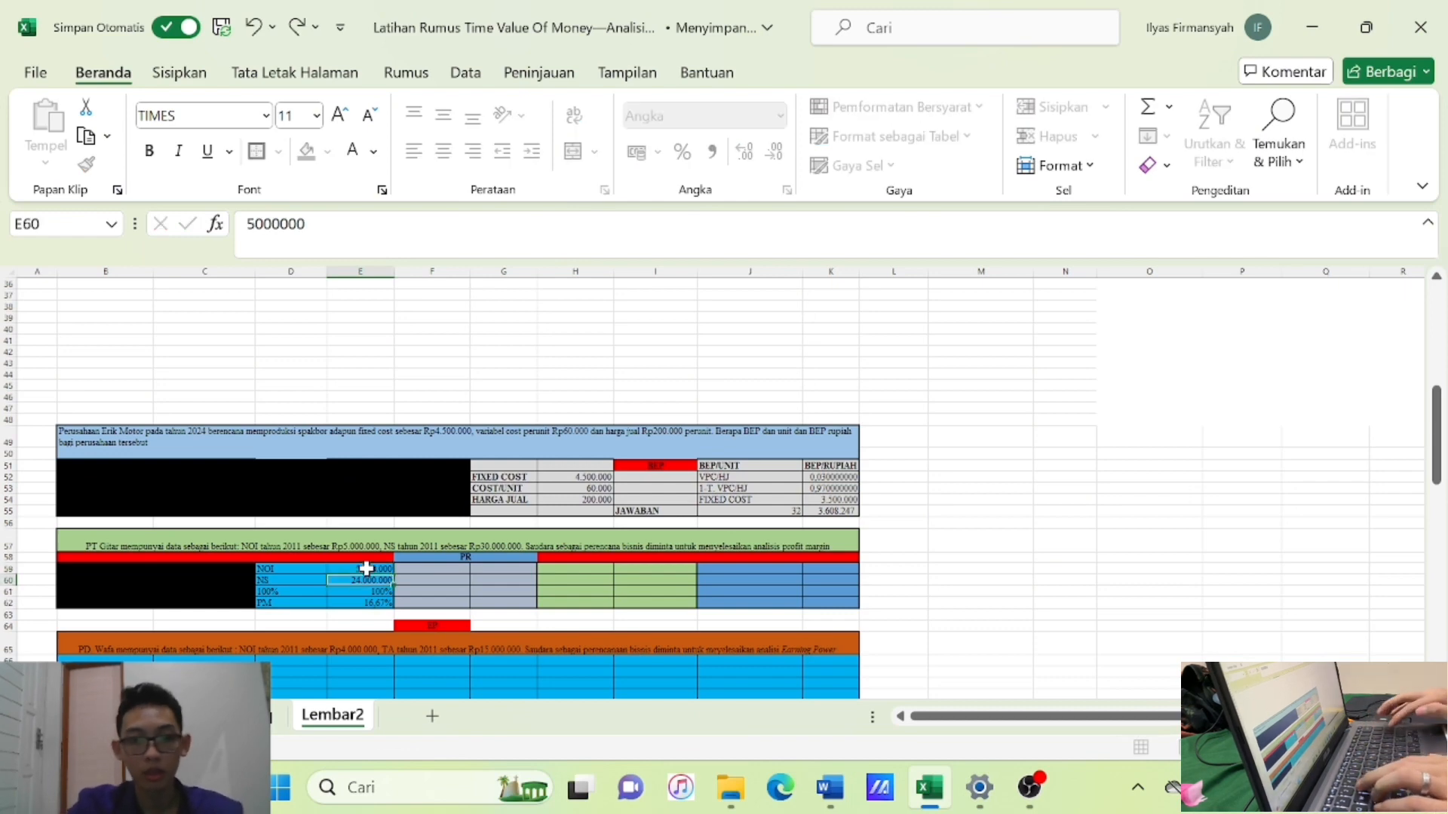
key("Return")
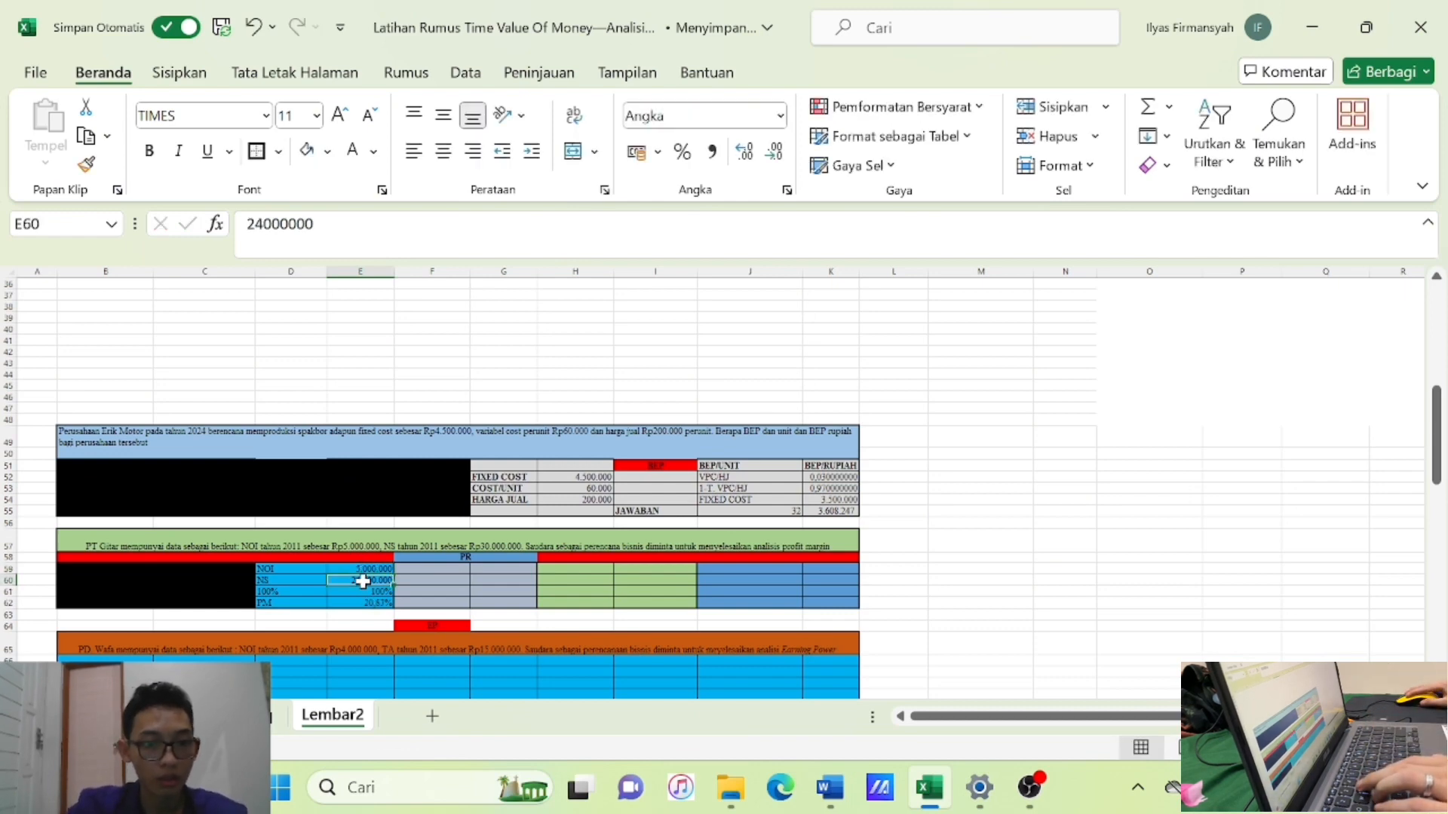
double_click(363, 582)
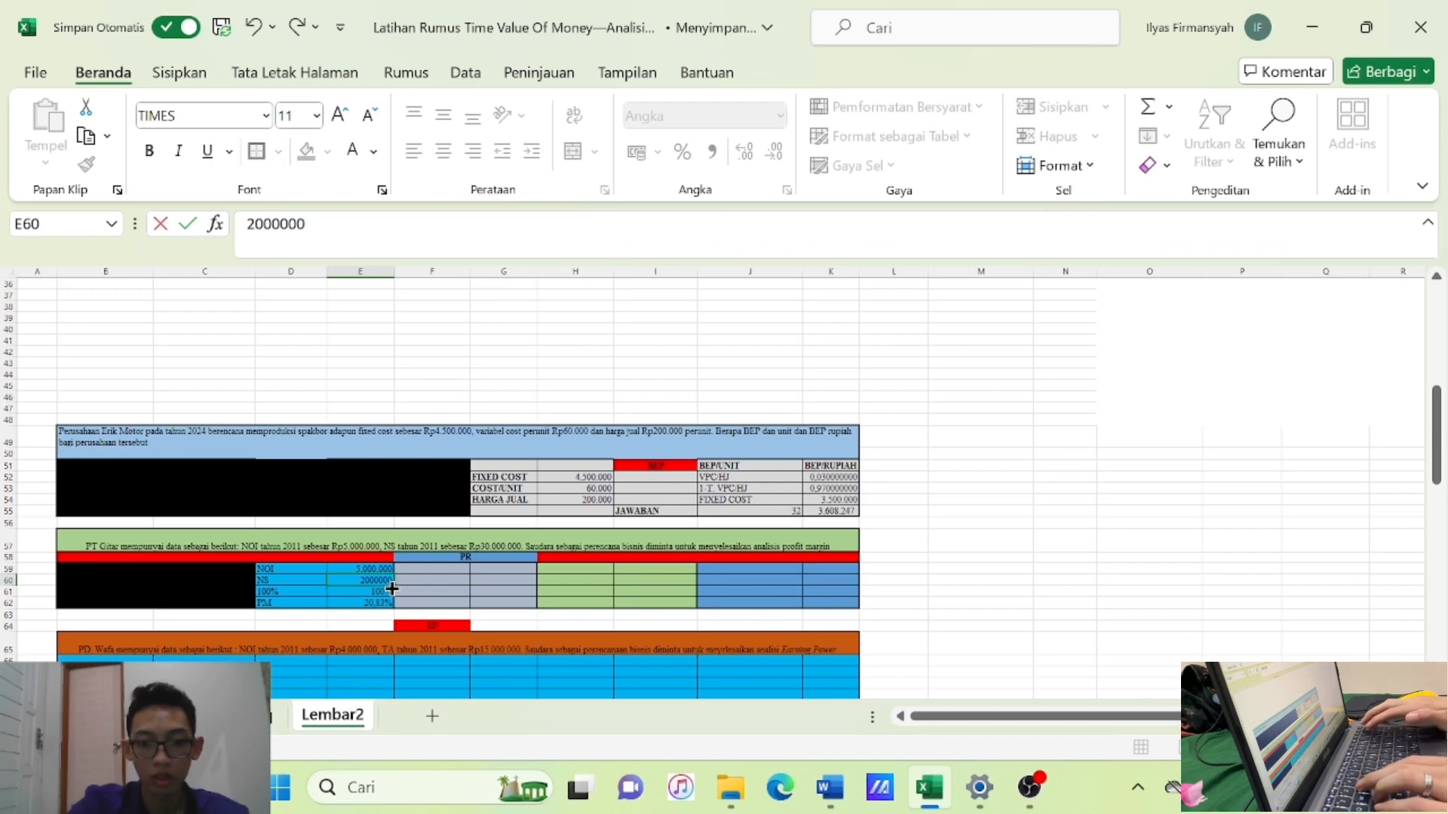
type("30")
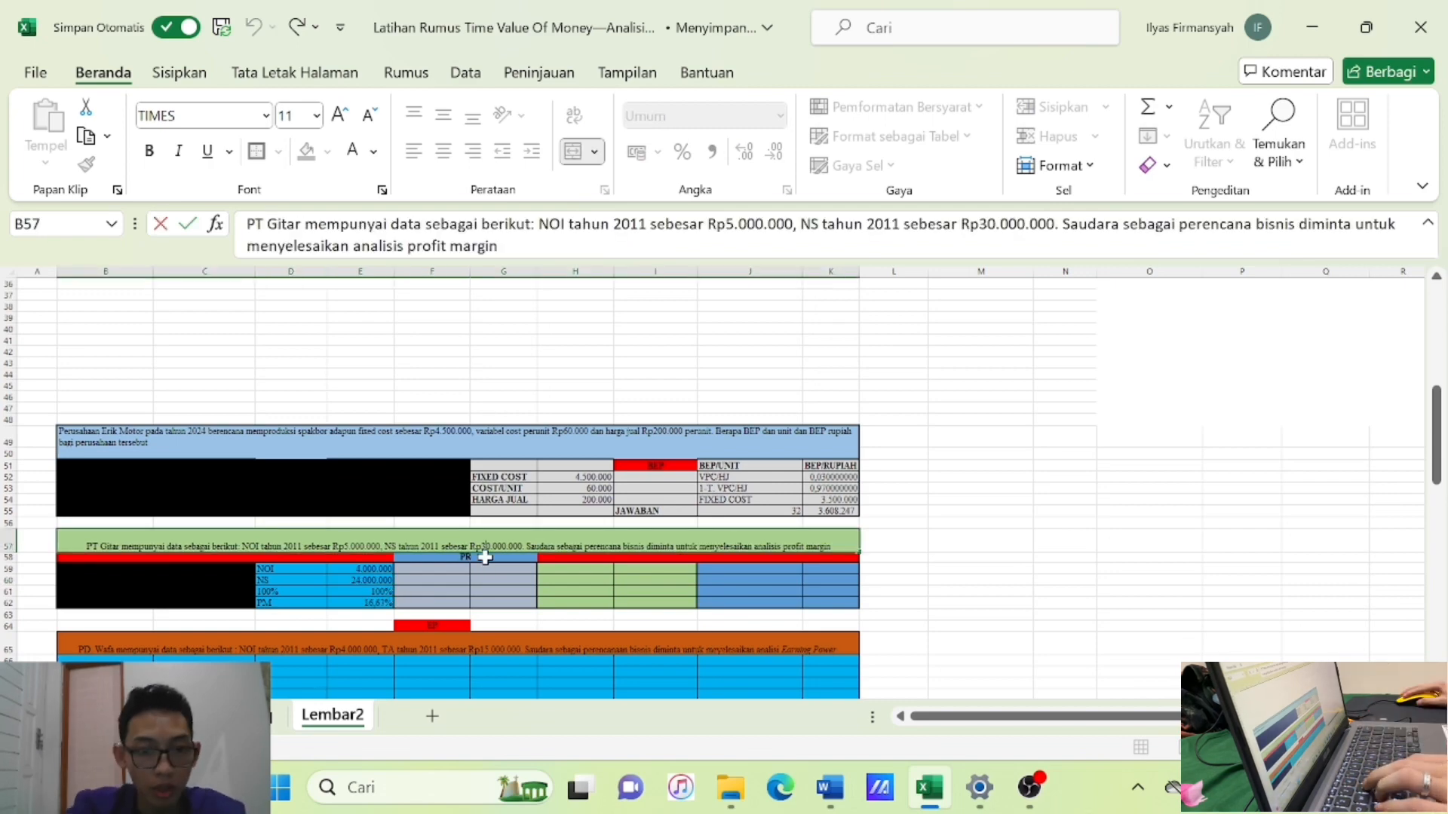
Change the NS amount in the B57 problem statement to Rp32.000.000.
key("BackSpace")
type("2")
key("Return")
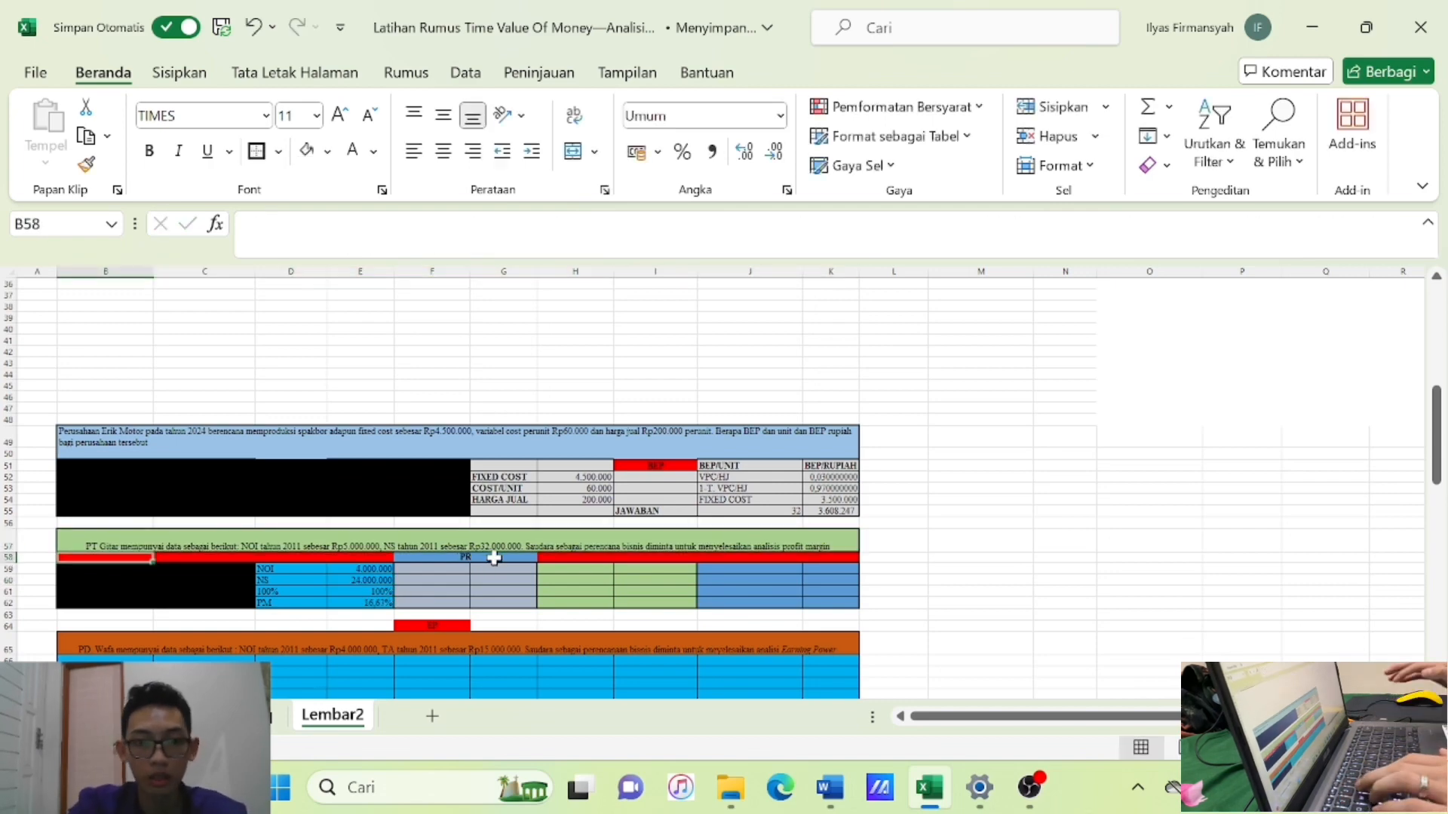
Set the NOI value in E59 of the profit margin table to 5000000.
double_click(364, 581)
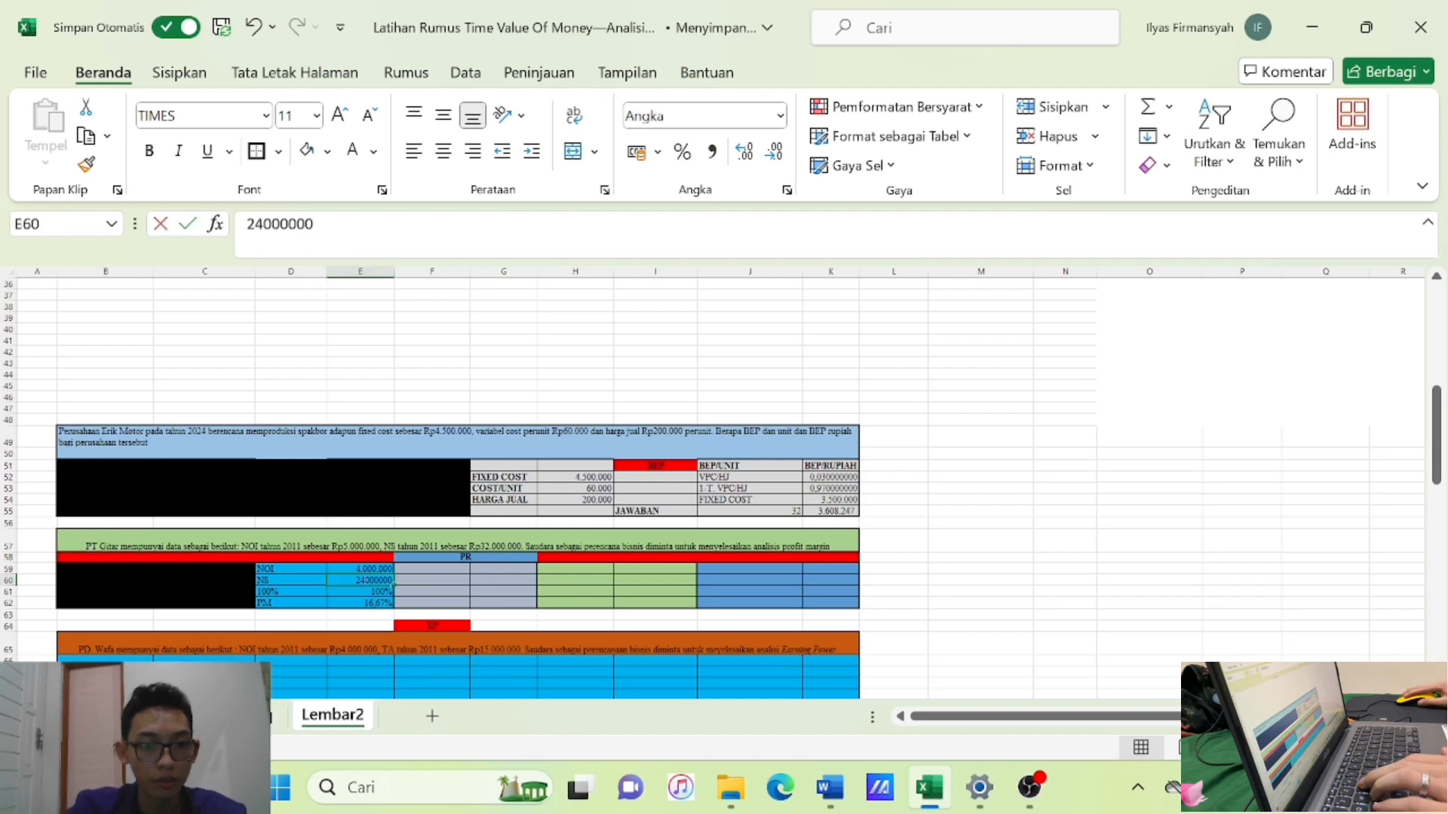
double_click(361, 568)
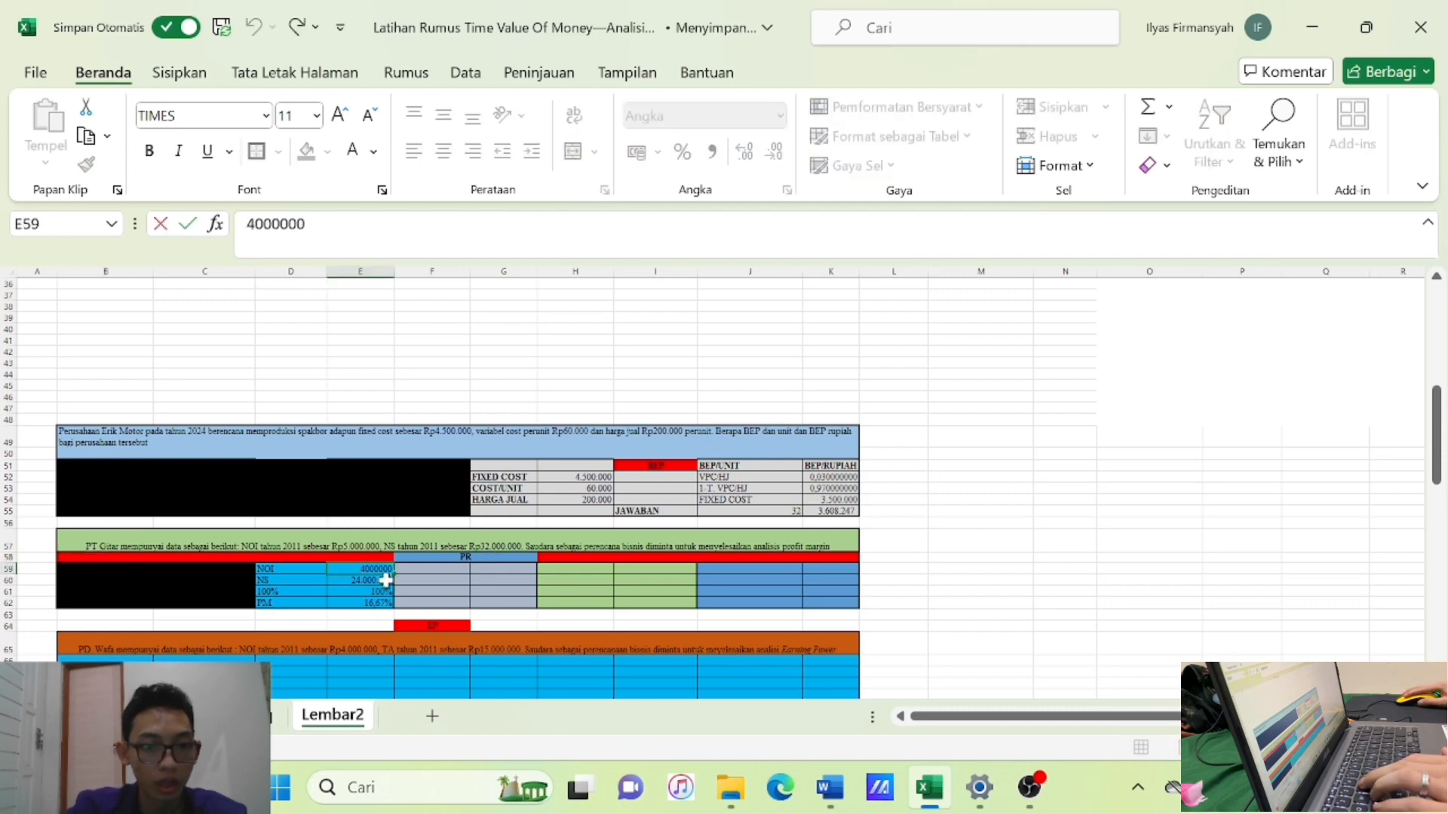
key("BackSpace")
type("5")
key("Return")
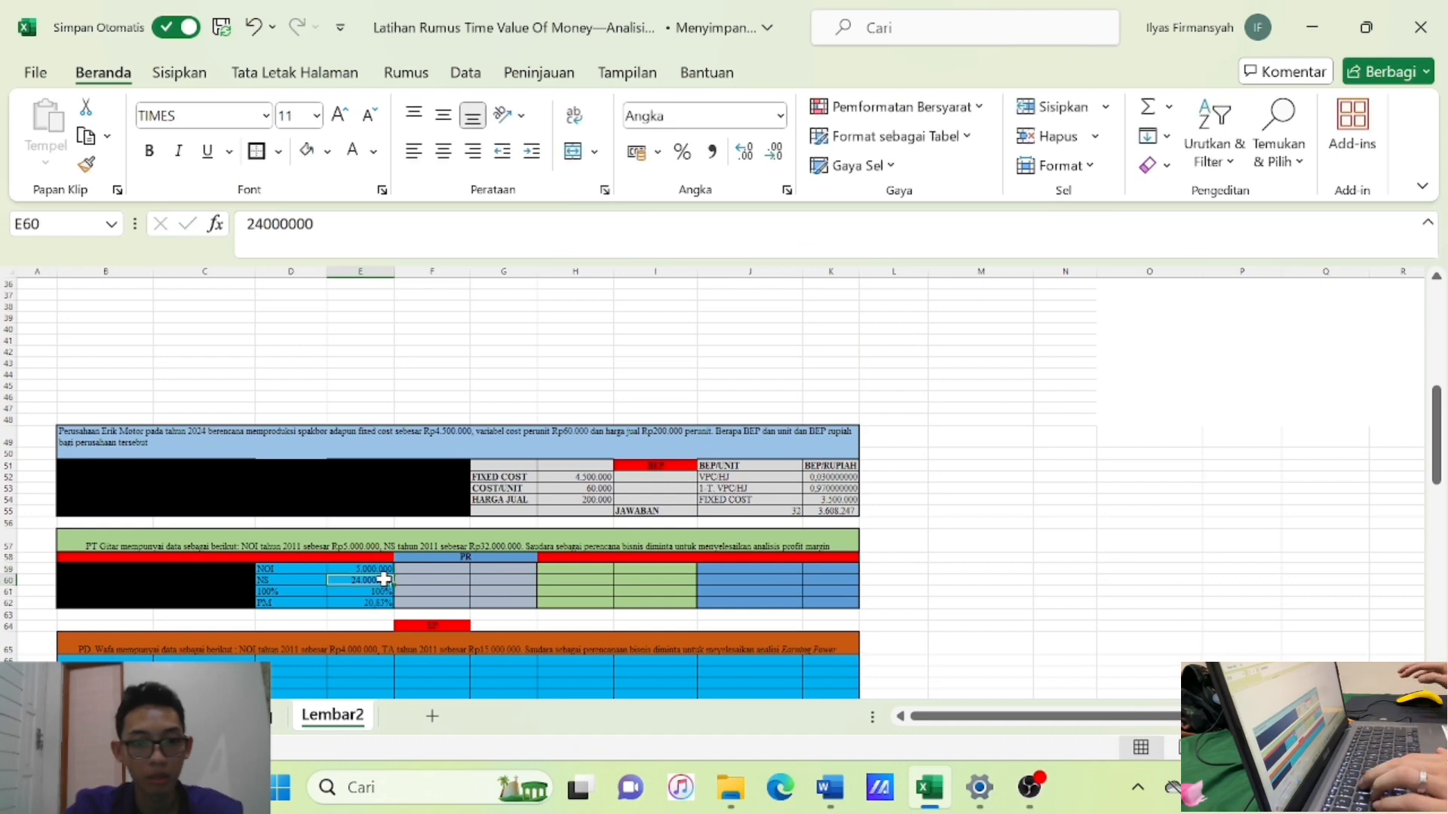
Set the NS value in E60 of the profit margin table to 32000000.
double_click(357, 579)
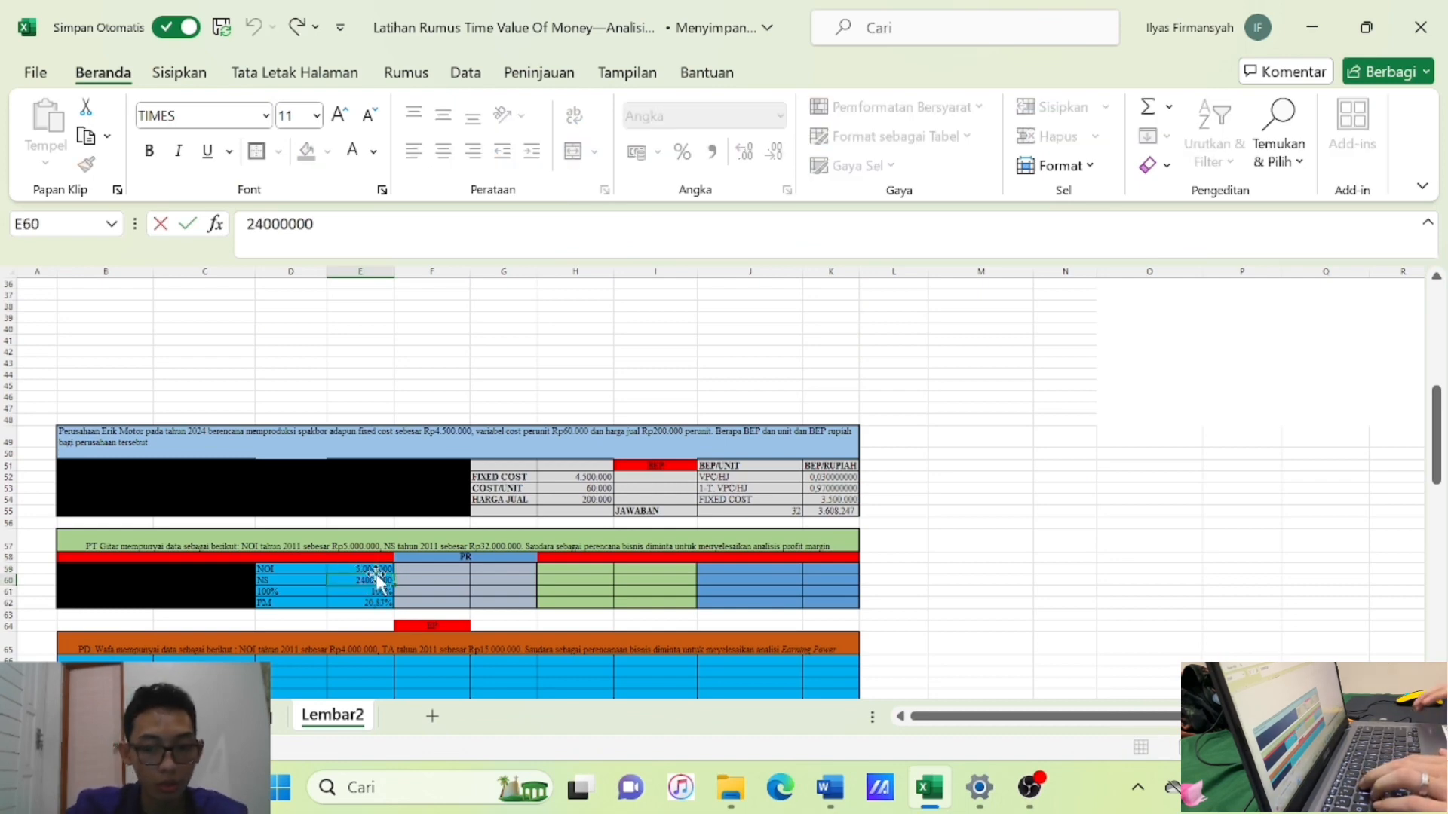
key("BackSpace")
key("BackSpace")
type("32.")
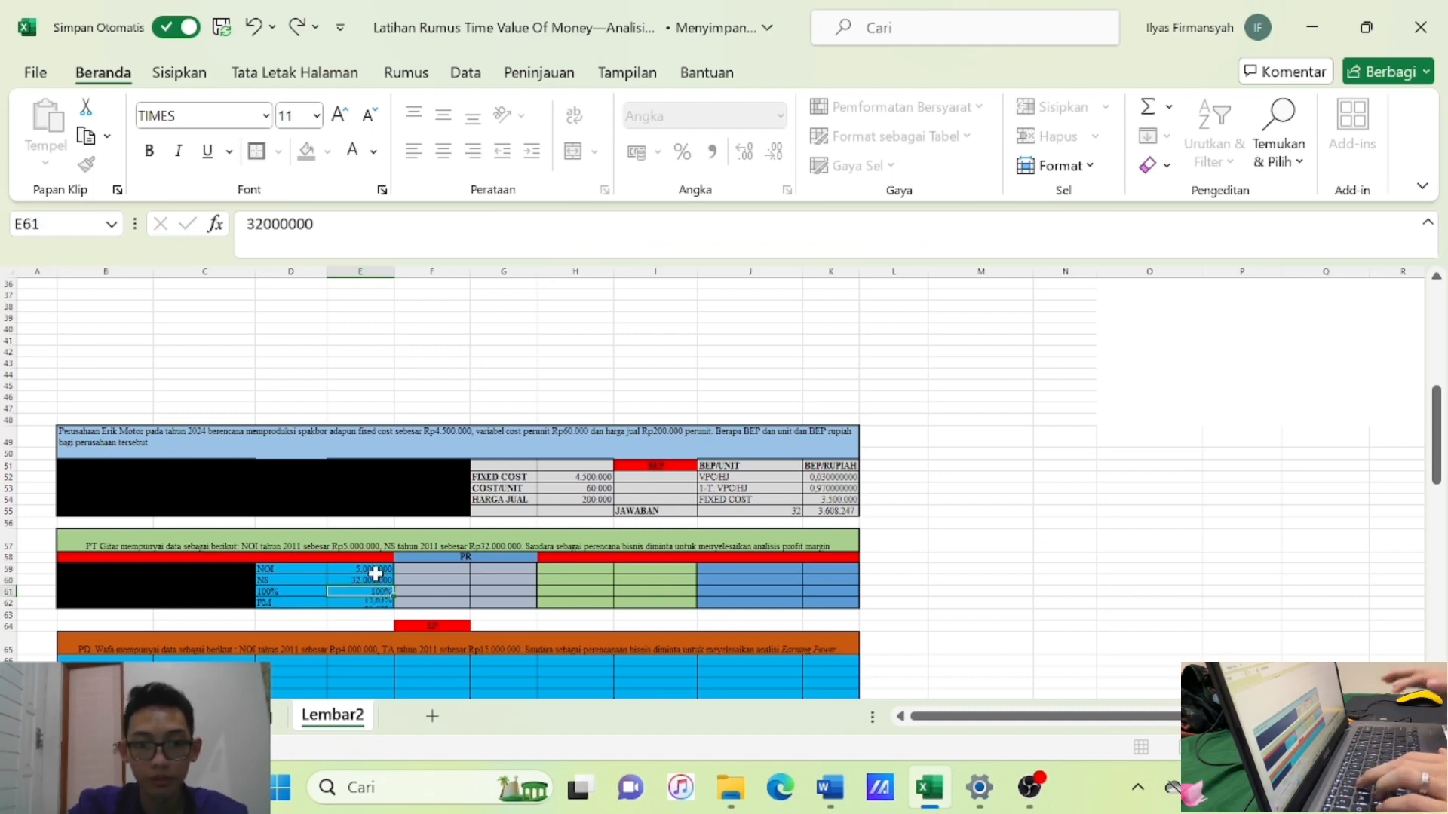
key("Return")
key("Down")
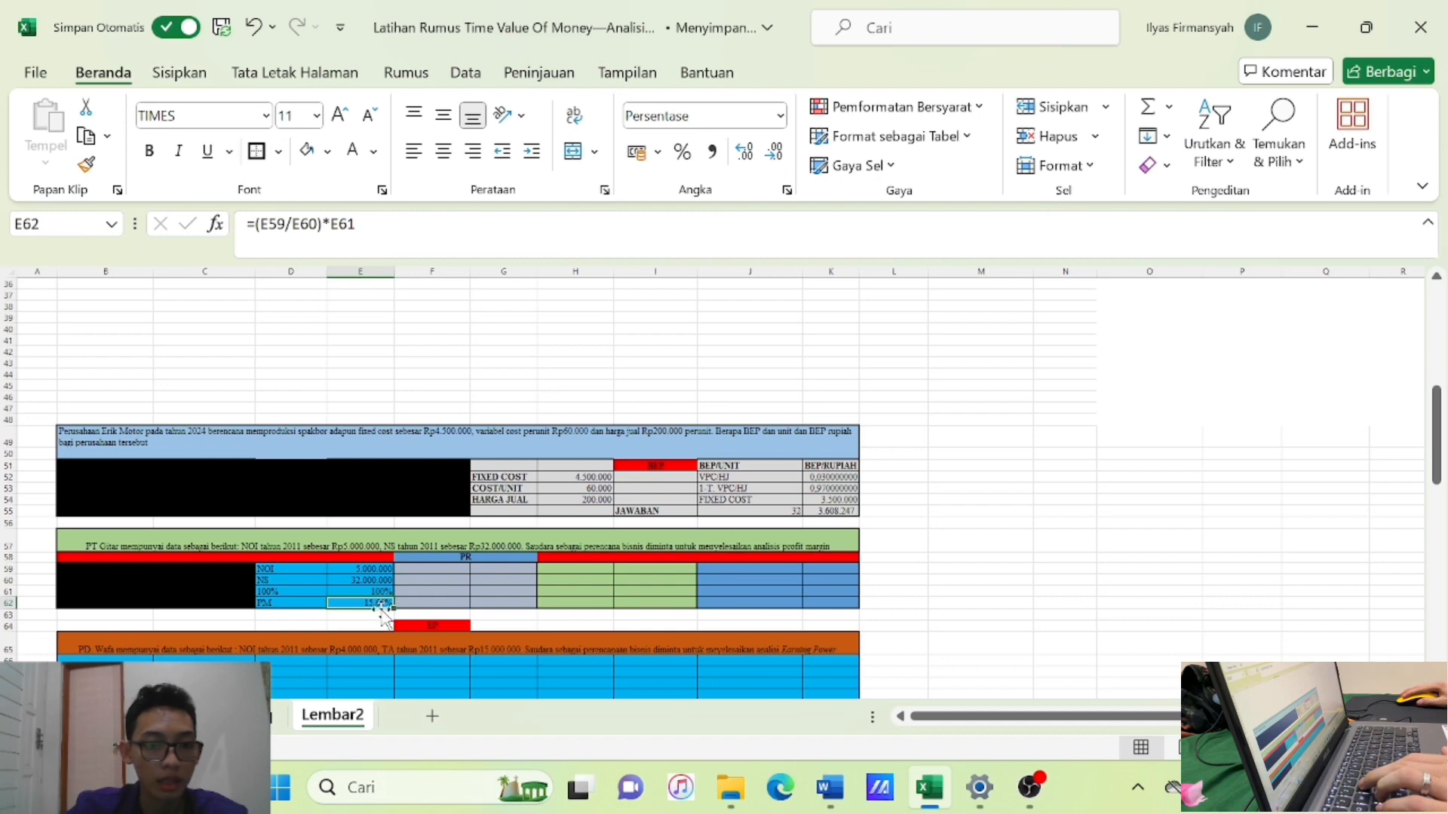
Copy the profit margin block D59:E62 into F59:G62, H59:I62 and J59:K62.
left_click(442, 588)
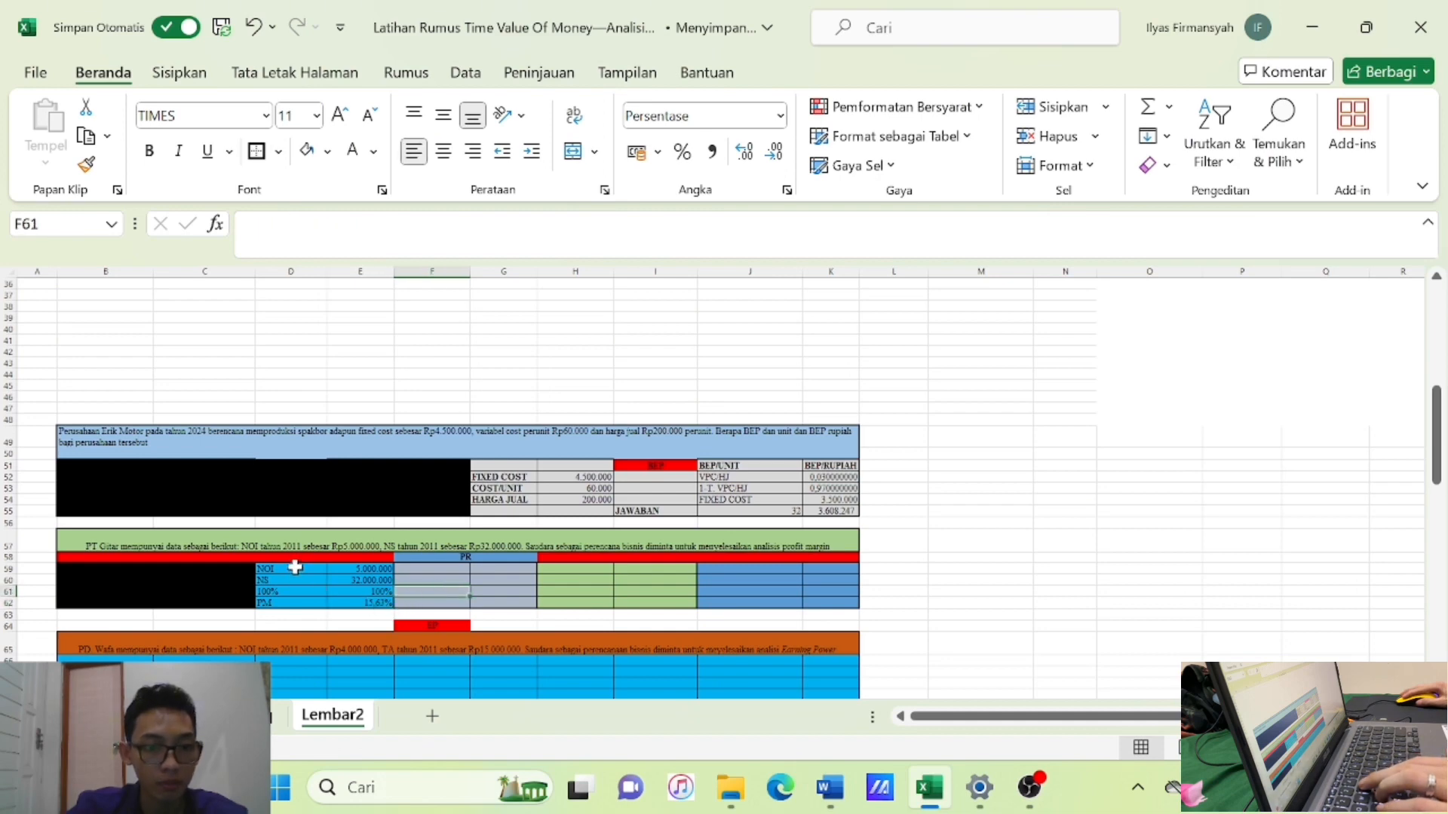
left_click_drag(291, 568, 627, 603)
key("ctrl+c")
key("ctrl+v")
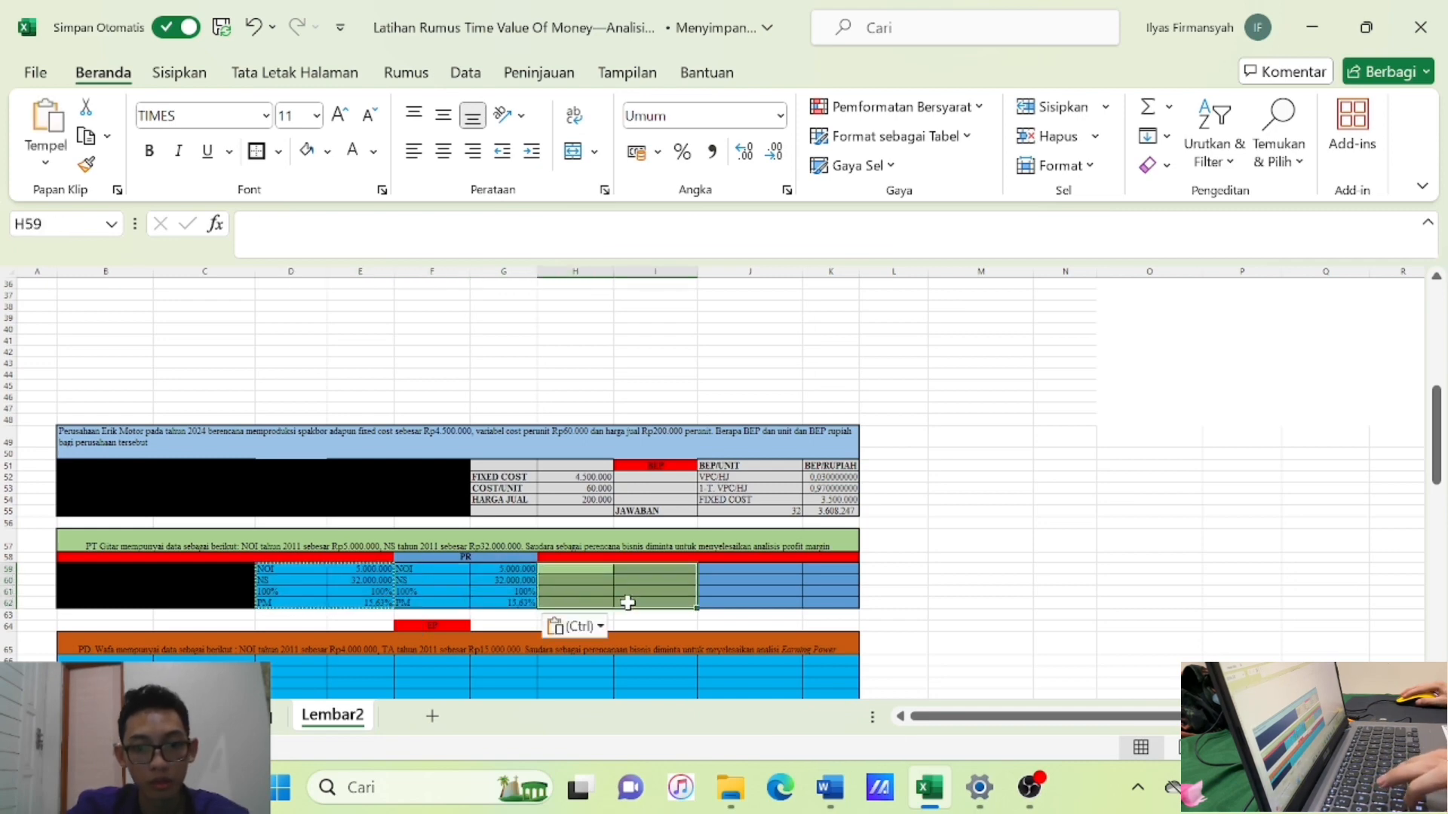
key("ctrl+v")
left_click_drag(712, 571, 818, 601)
key("ctrl+v")
left_click(980, 569)
Change the company name to Gitar and the NOI year to 2024 in the B65 earning power statement.
scroll(325, 596, "down", 1)
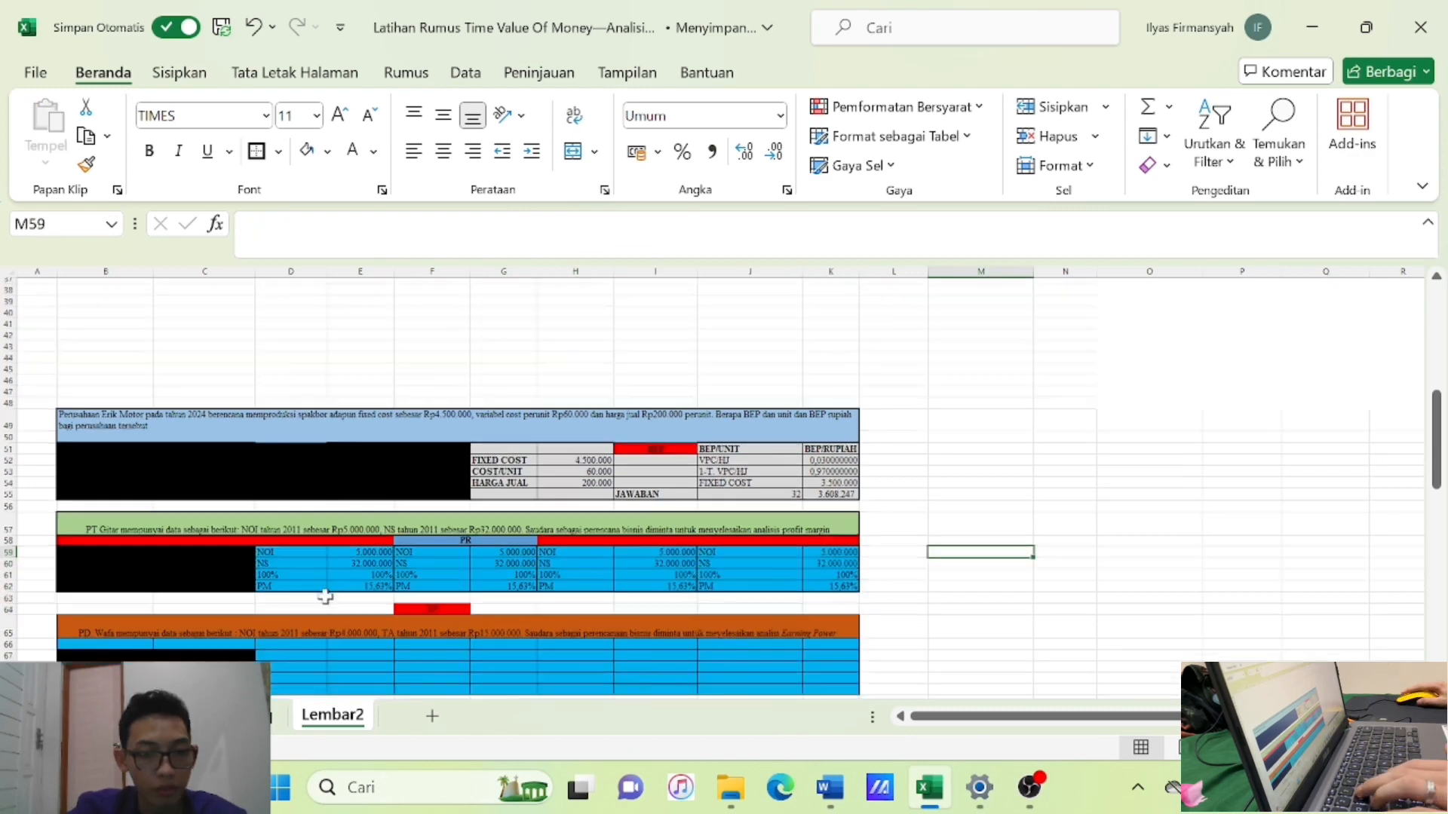
scroll(325, 597, "down", 1)
scroll(319, 593, "down", 1)
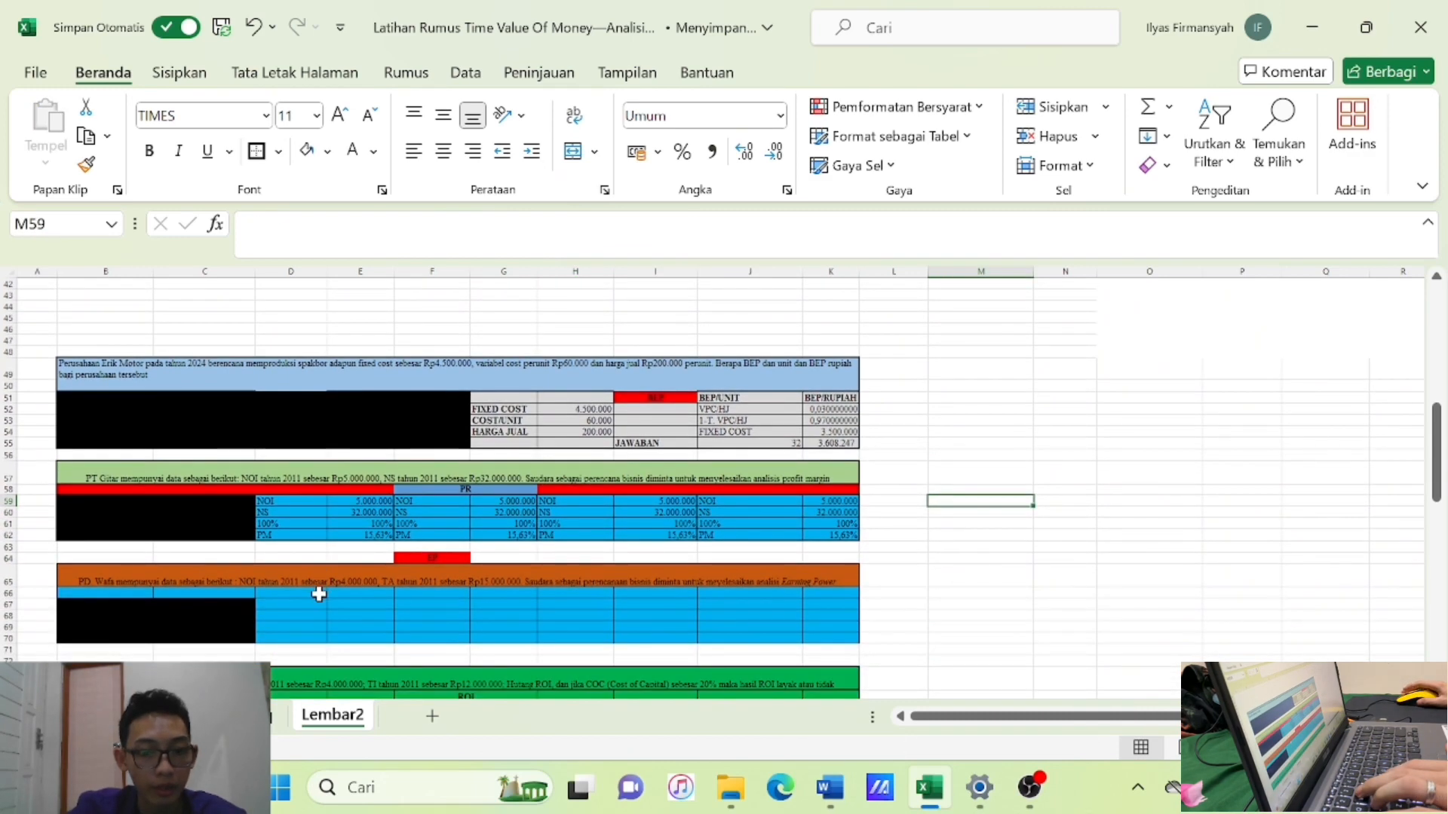
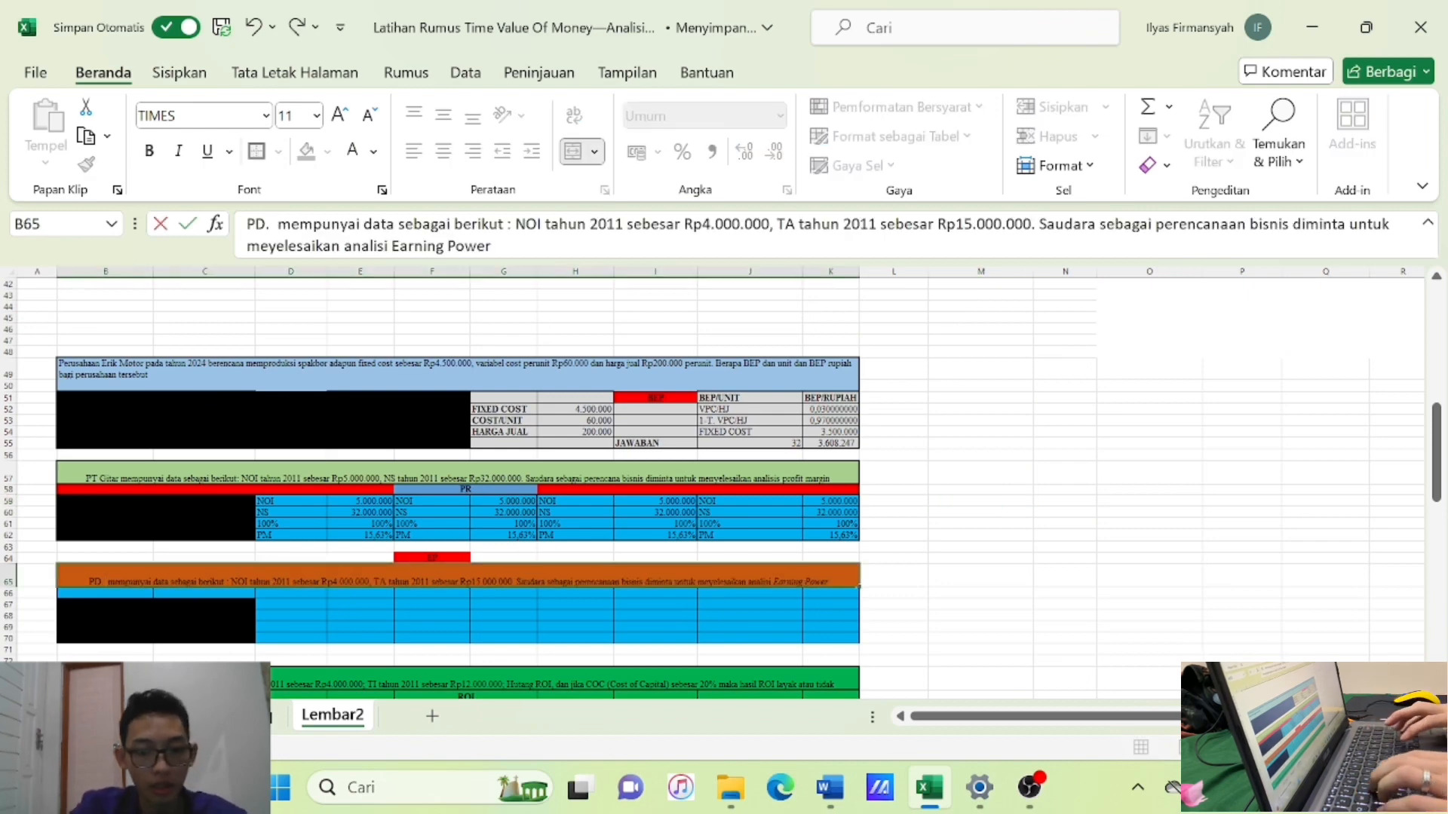
type("Gitar")
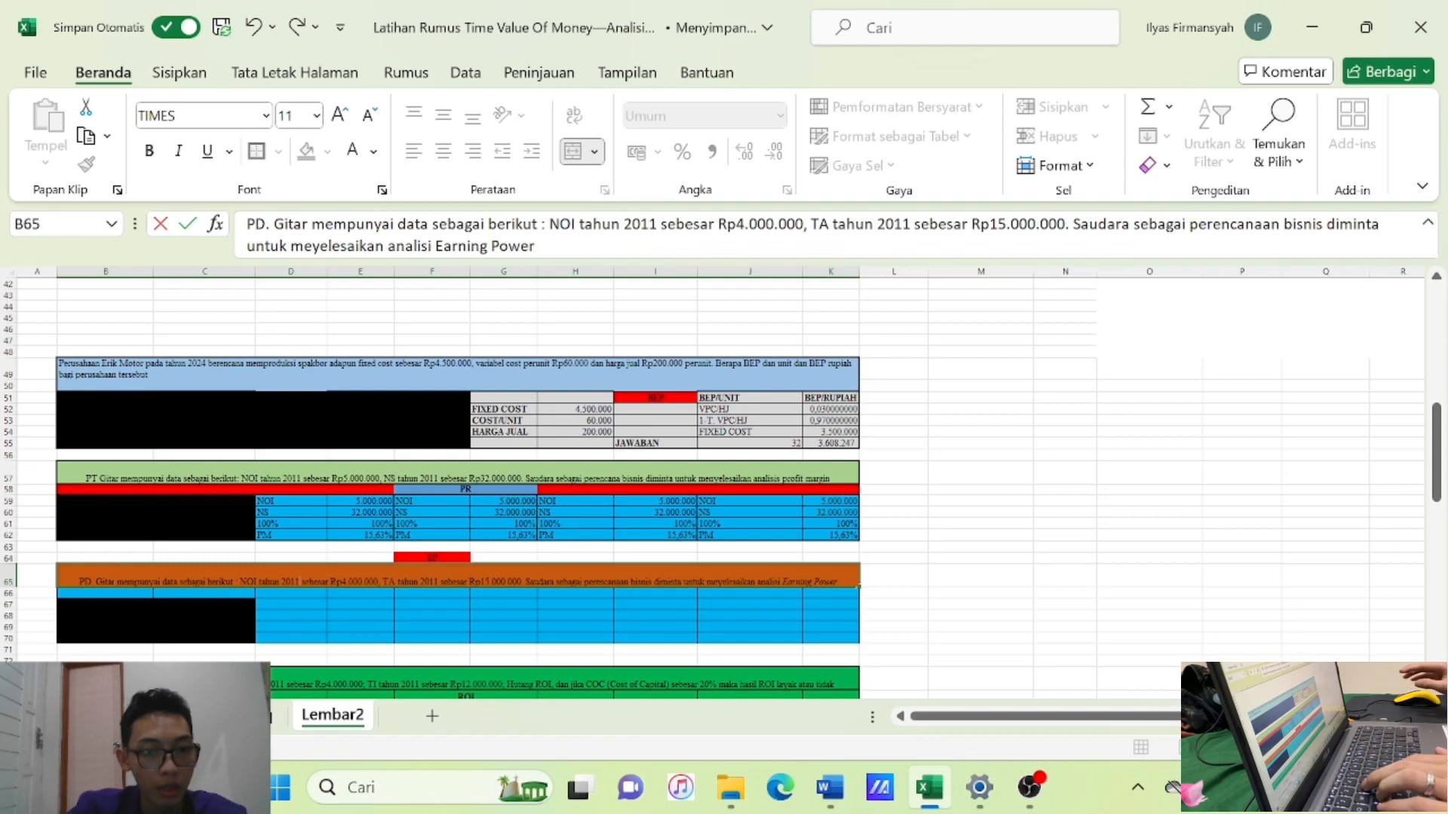
key("BackSpace")
key("BackSpace")
key("BackSpace")
key("BackSpace")
type("2024")
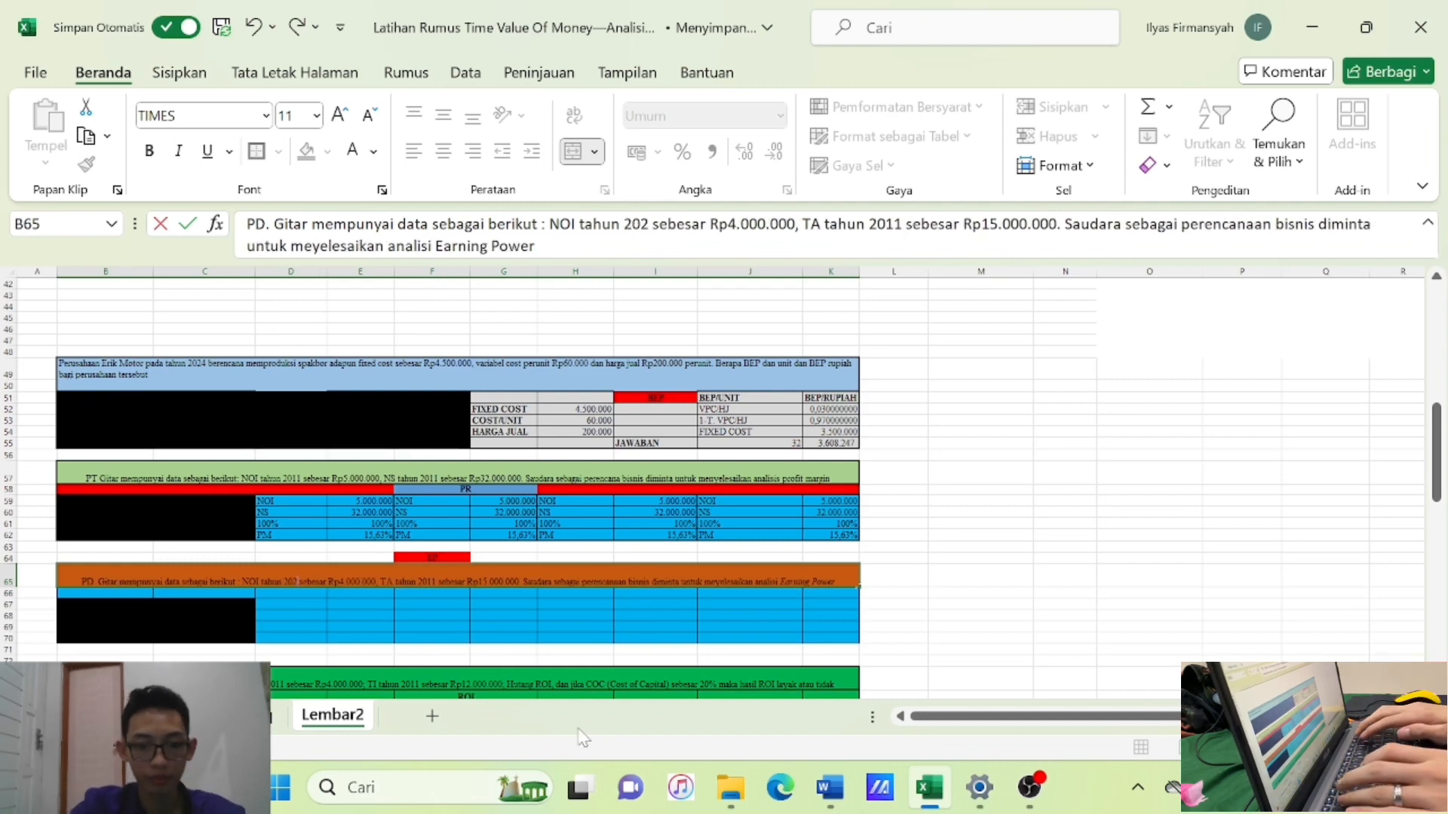
Change the NOI year in the B57 profit margin statement to 2024.
left_click(302, 483)
double_click(303, 486)
key("BackSpace")
key("BackSpace")
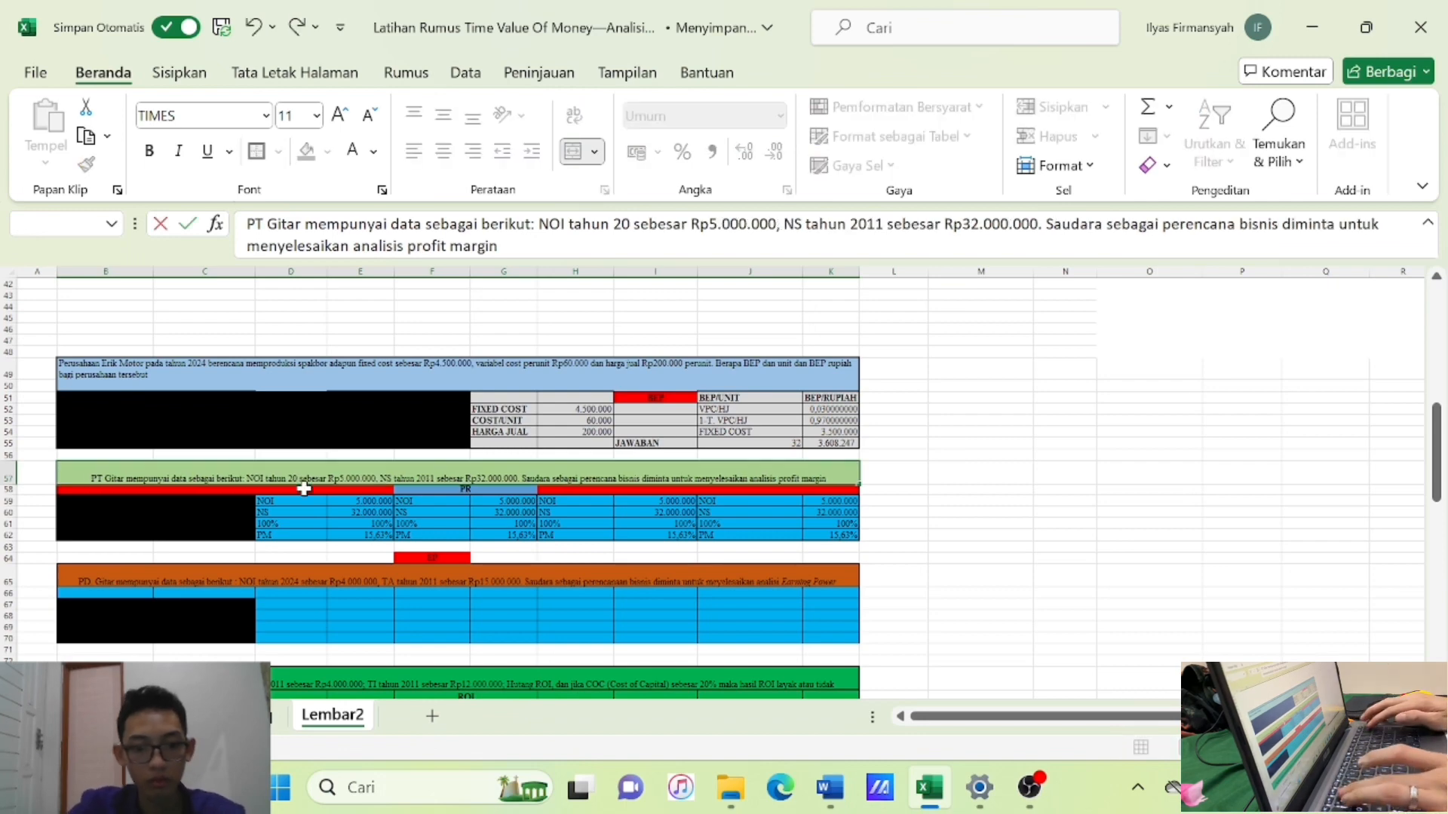
type("24")
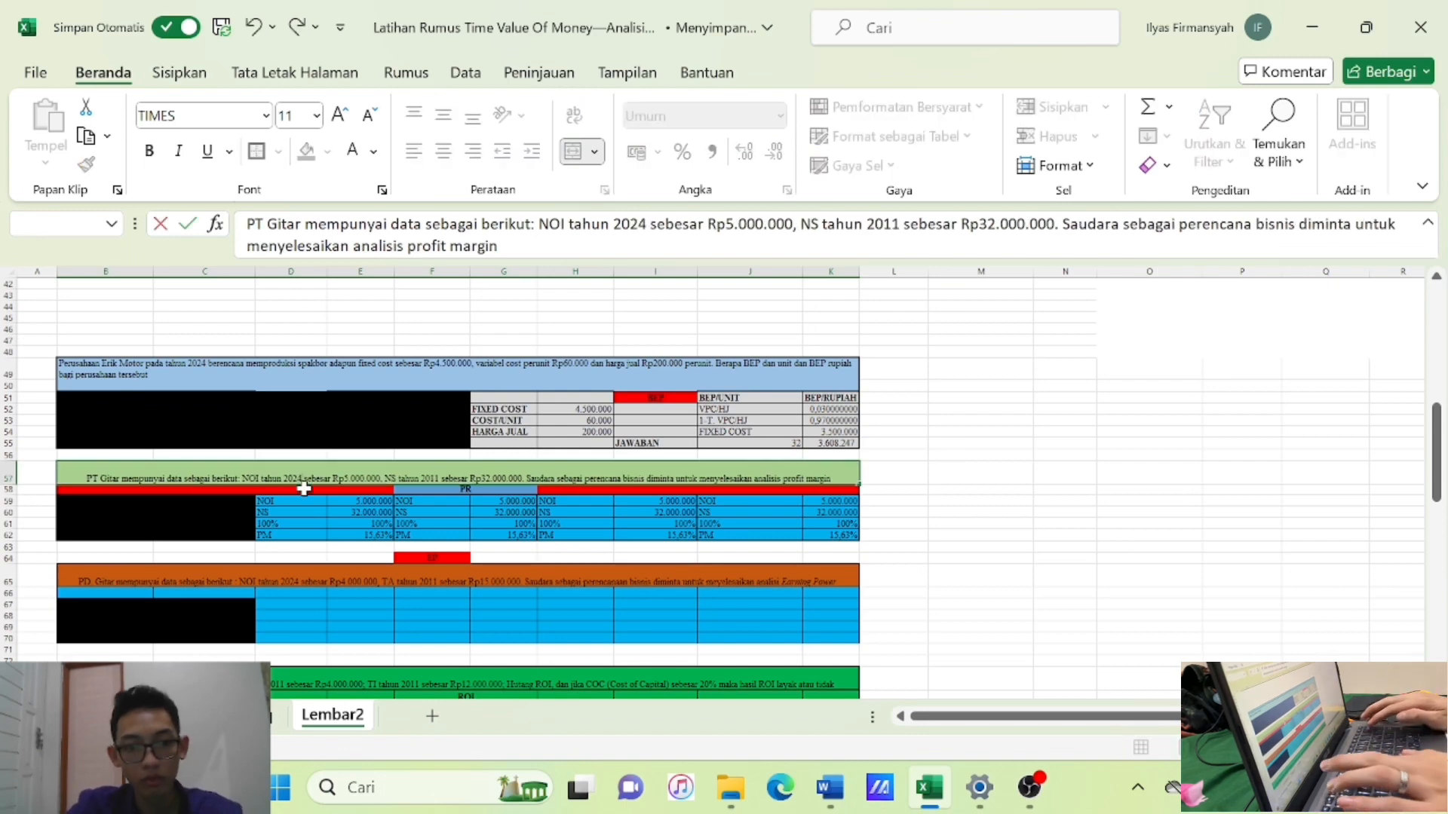
Change the amounts in the B65 earning power statement to Rp5.000.000 for NOI and Rp23.000.000 for TA.
left_click(370, 583)
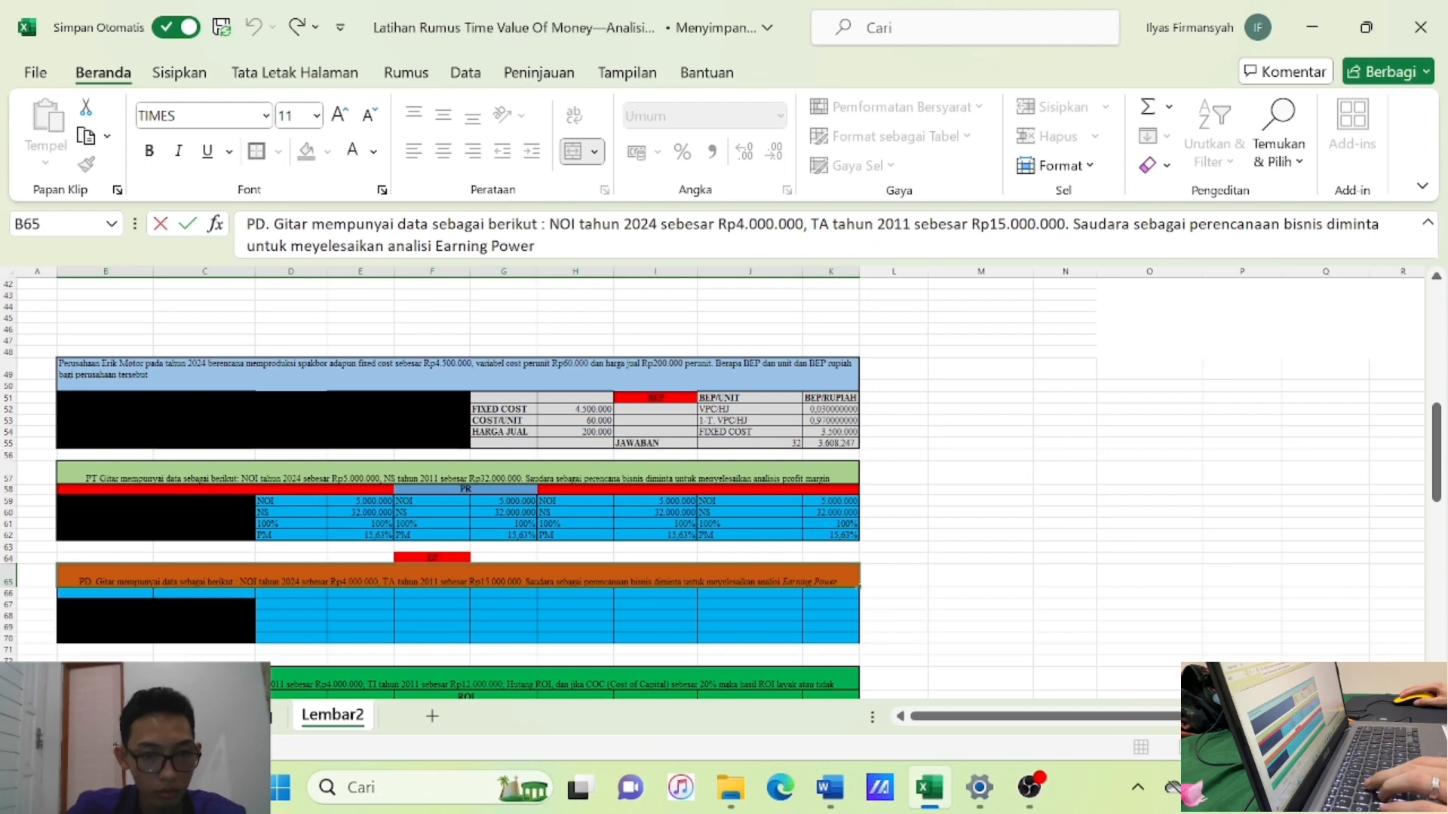
key("BackSpace")
type("5")
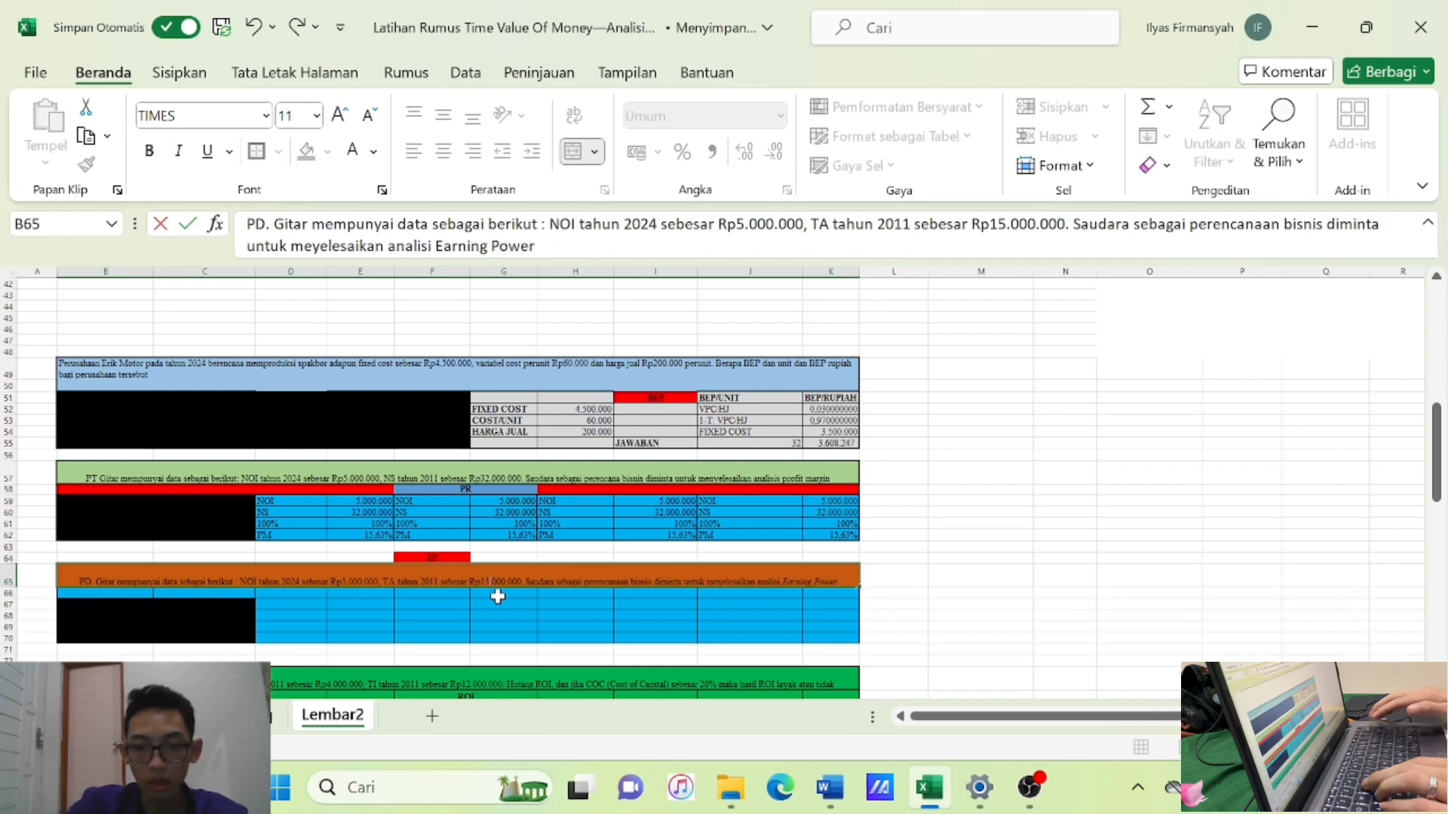
key("BackSpace")
key("BackSpace")
type("23")
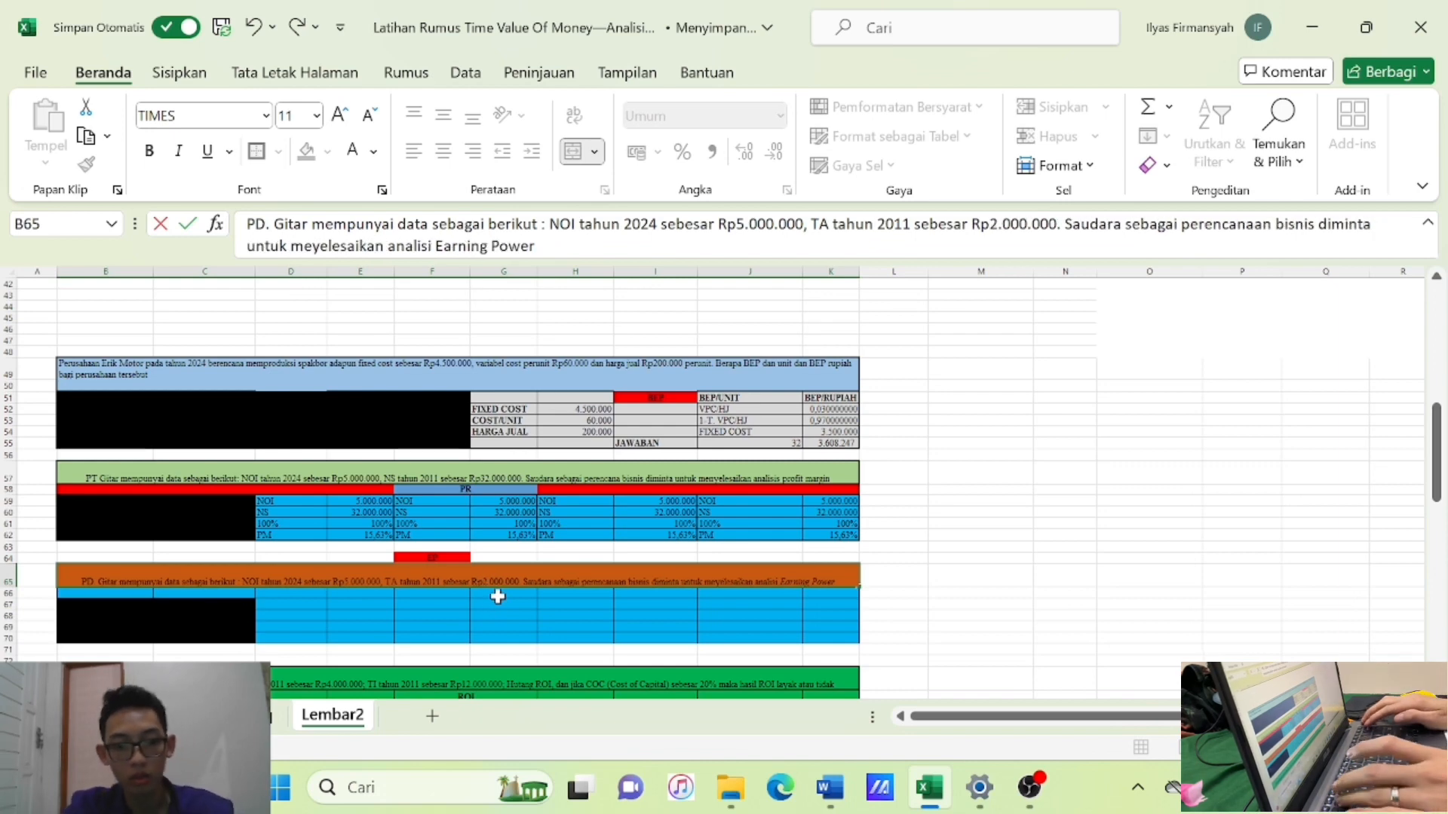
Enter the row labels NOI, TA, 100% and PM in D67:D70 of the earning power table.
left_click(320, 606)
type("NOI")
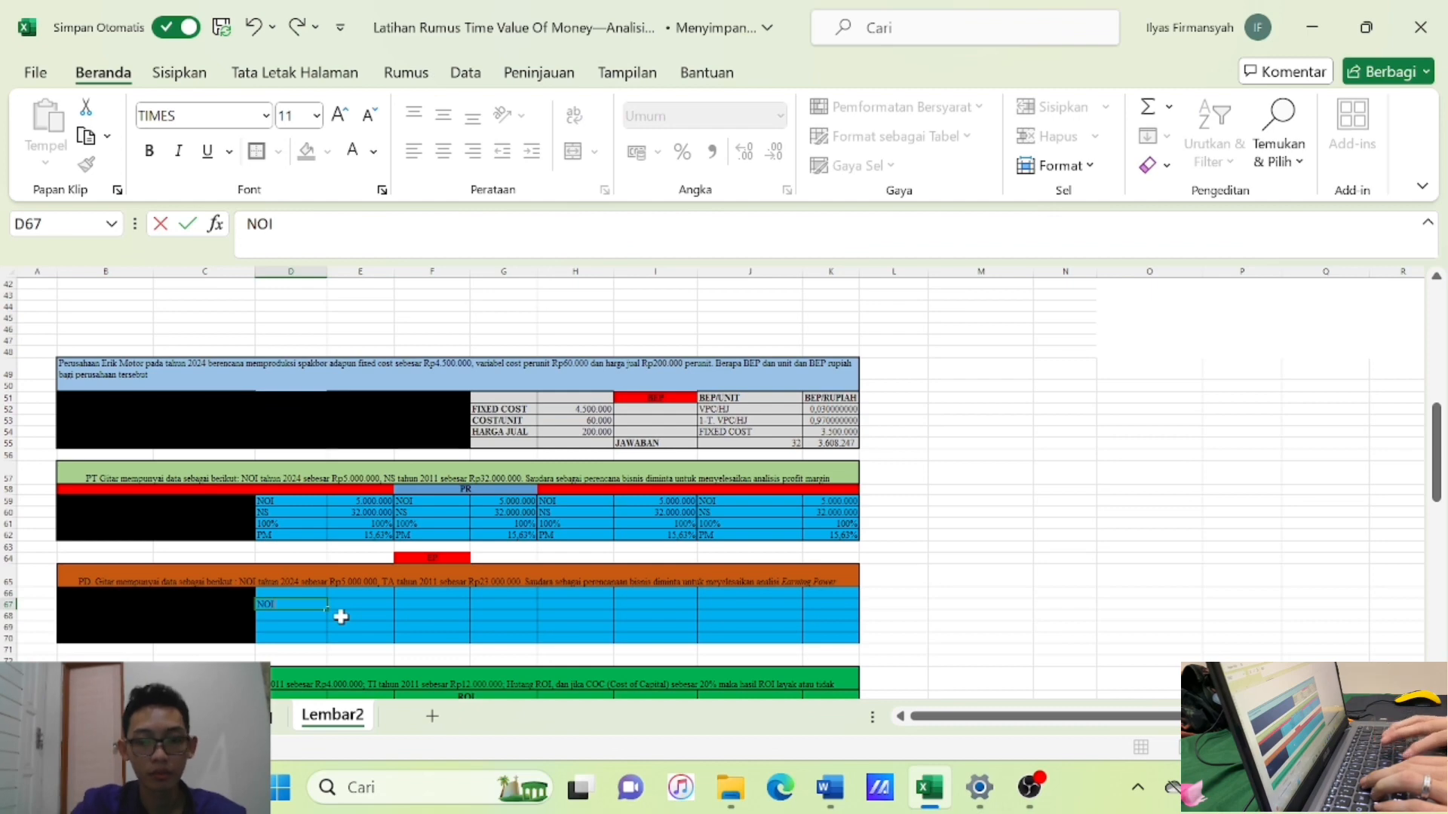
key("Return")
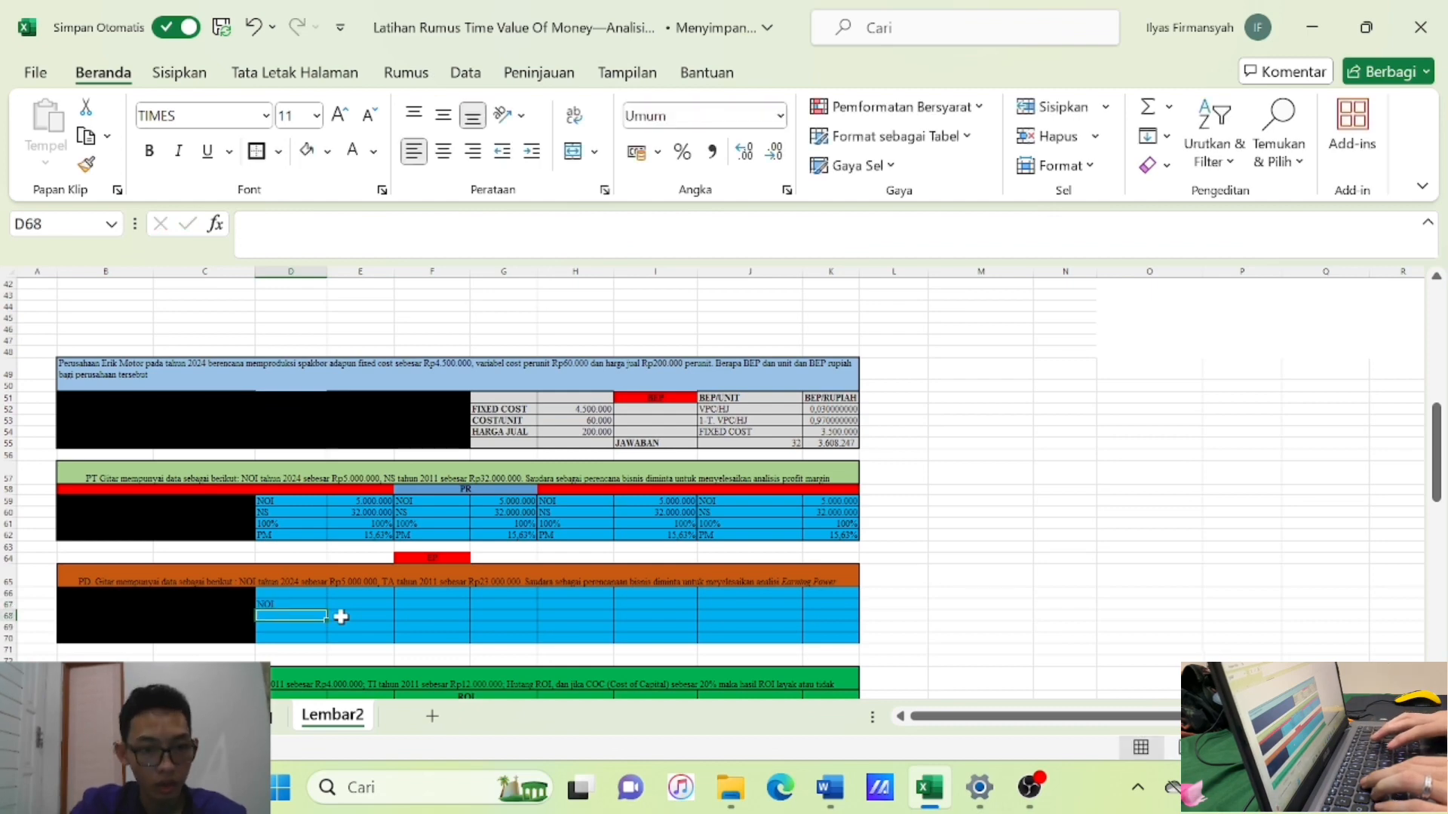
type("TA")
key("Return")
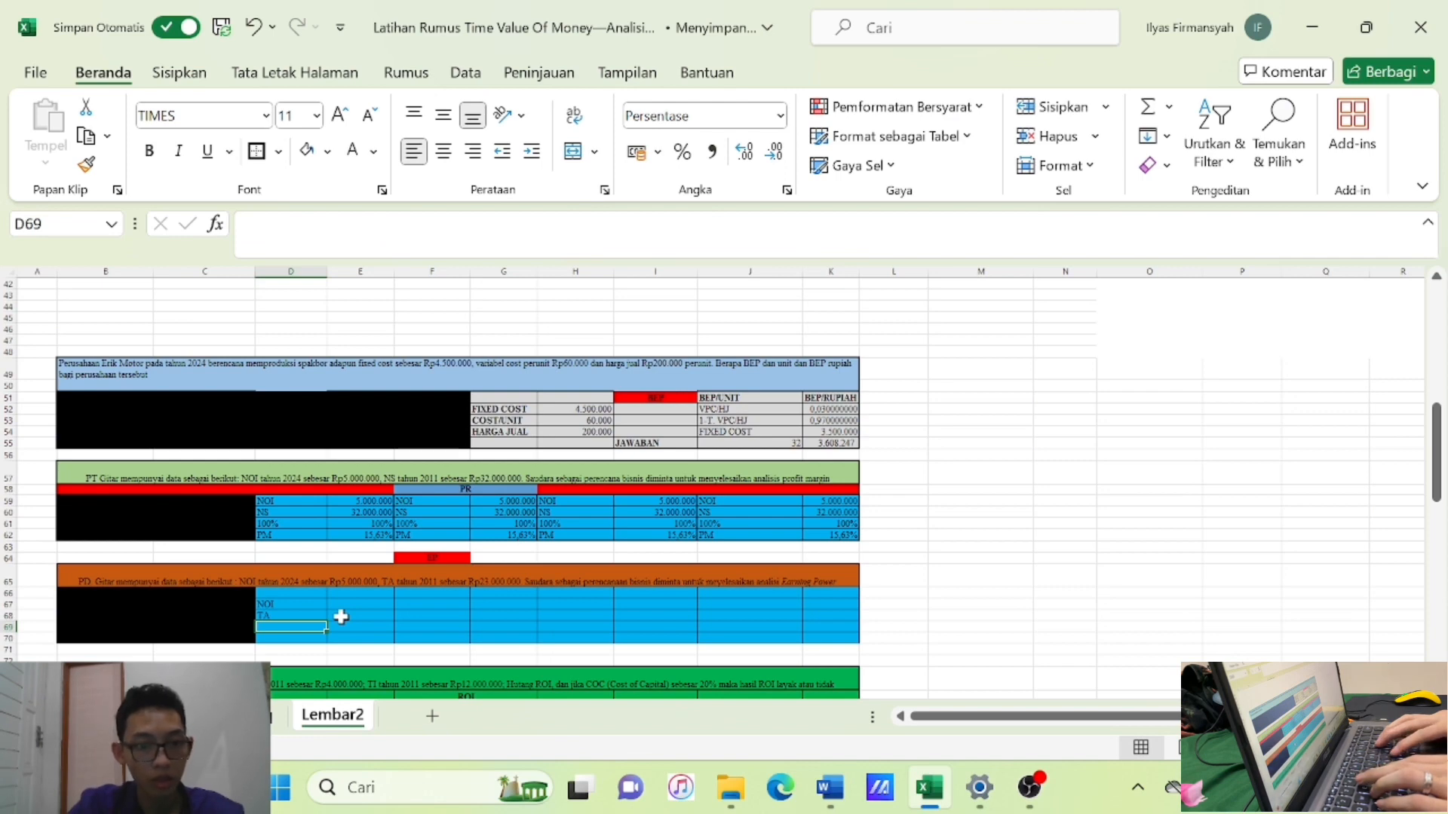
type("100")
key("Return")
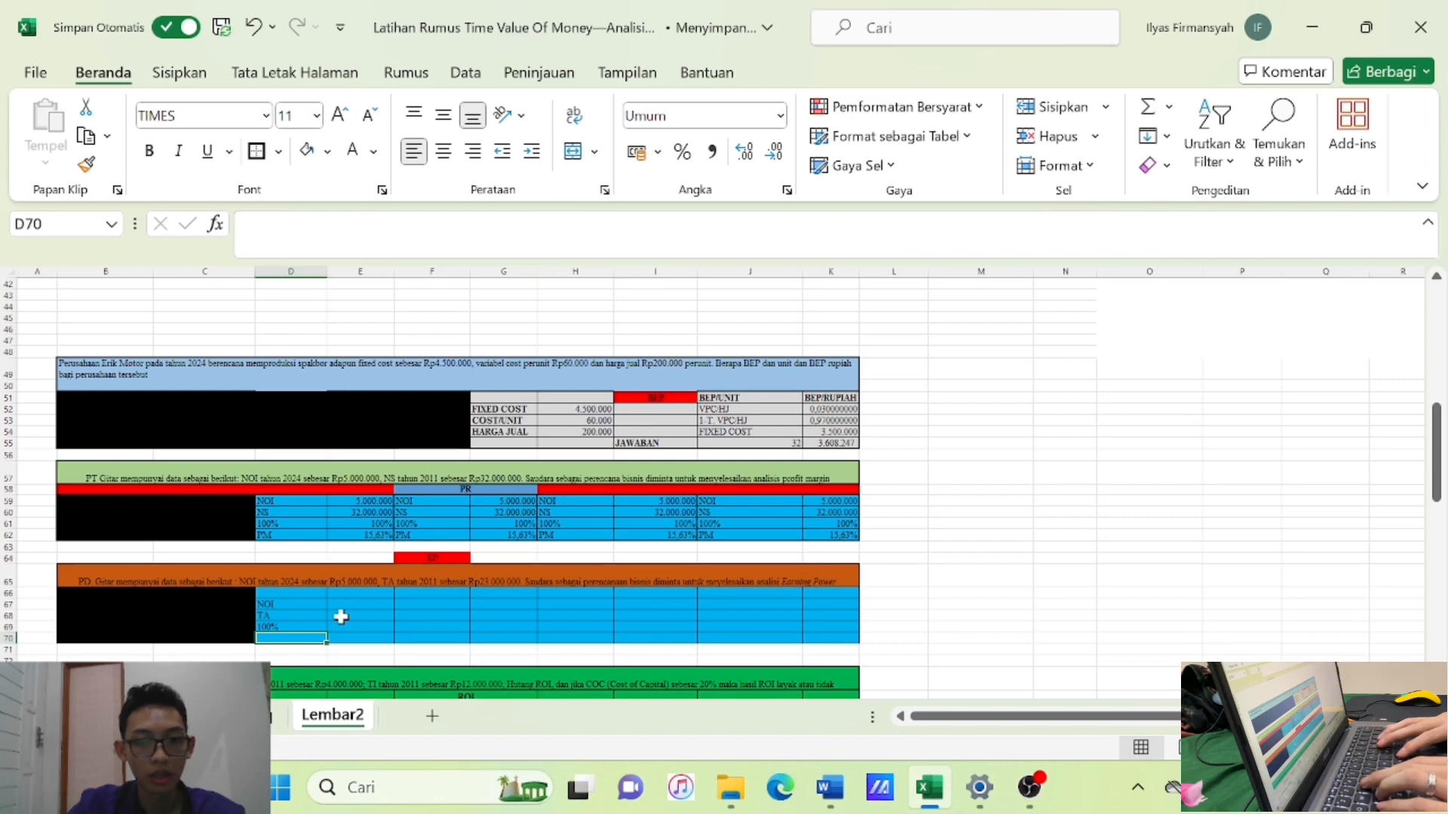
type("PM")
key("Return")
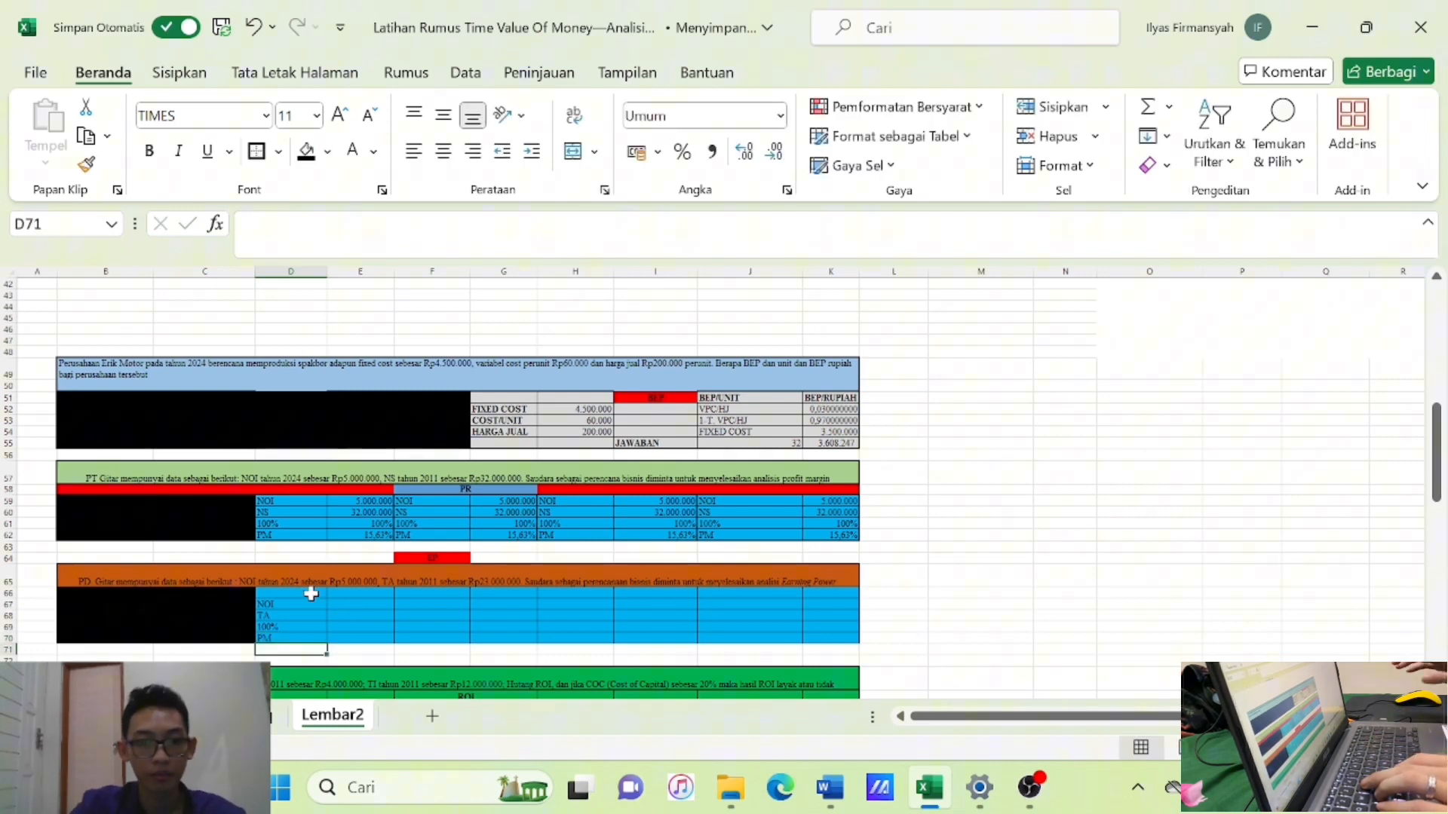
Fill E67:E69 of the earning power table with 5.000.000 for NOI, 23.000.000 for TA and 100%.
left_click(379, 606)
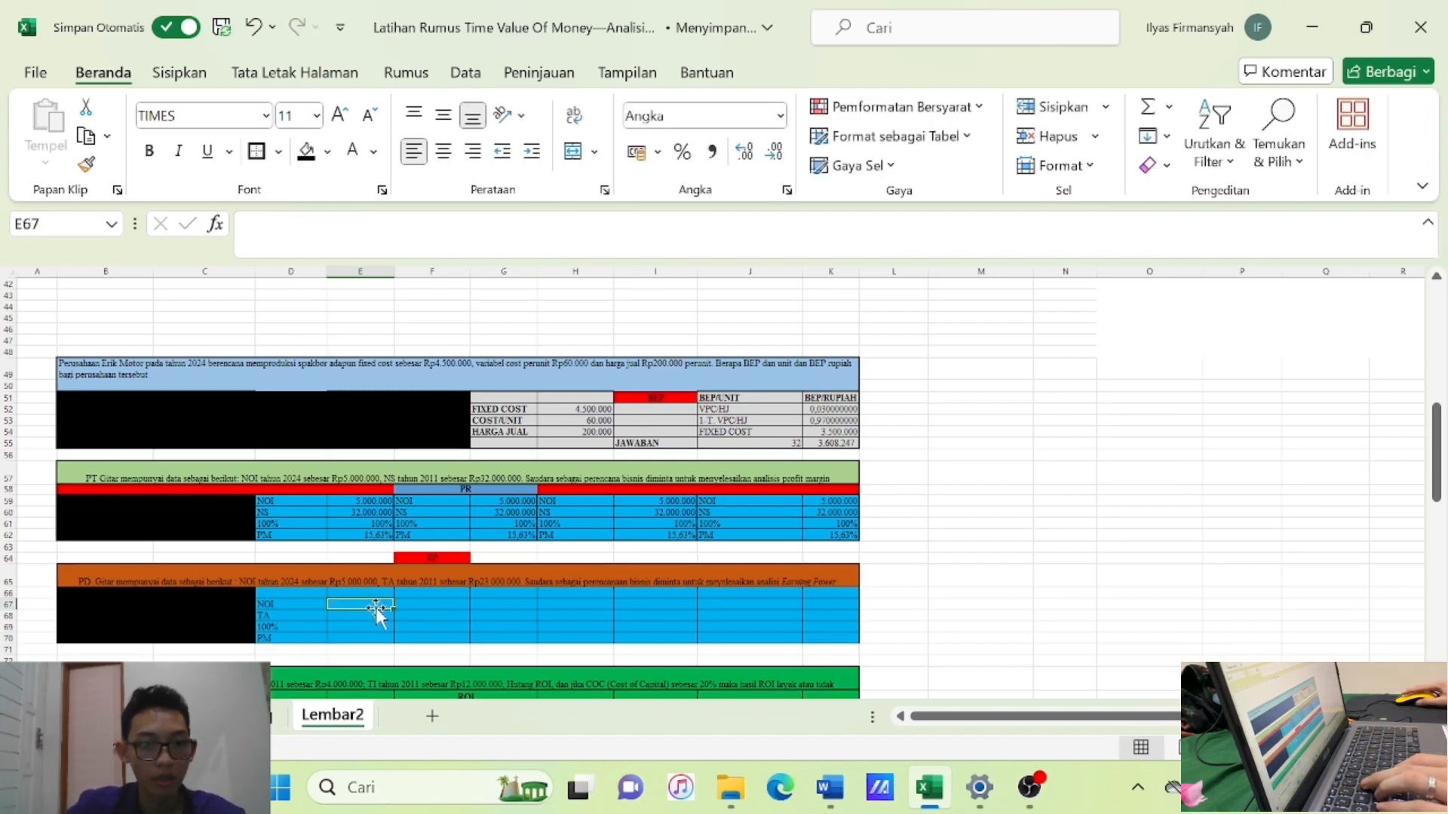
type("5.")
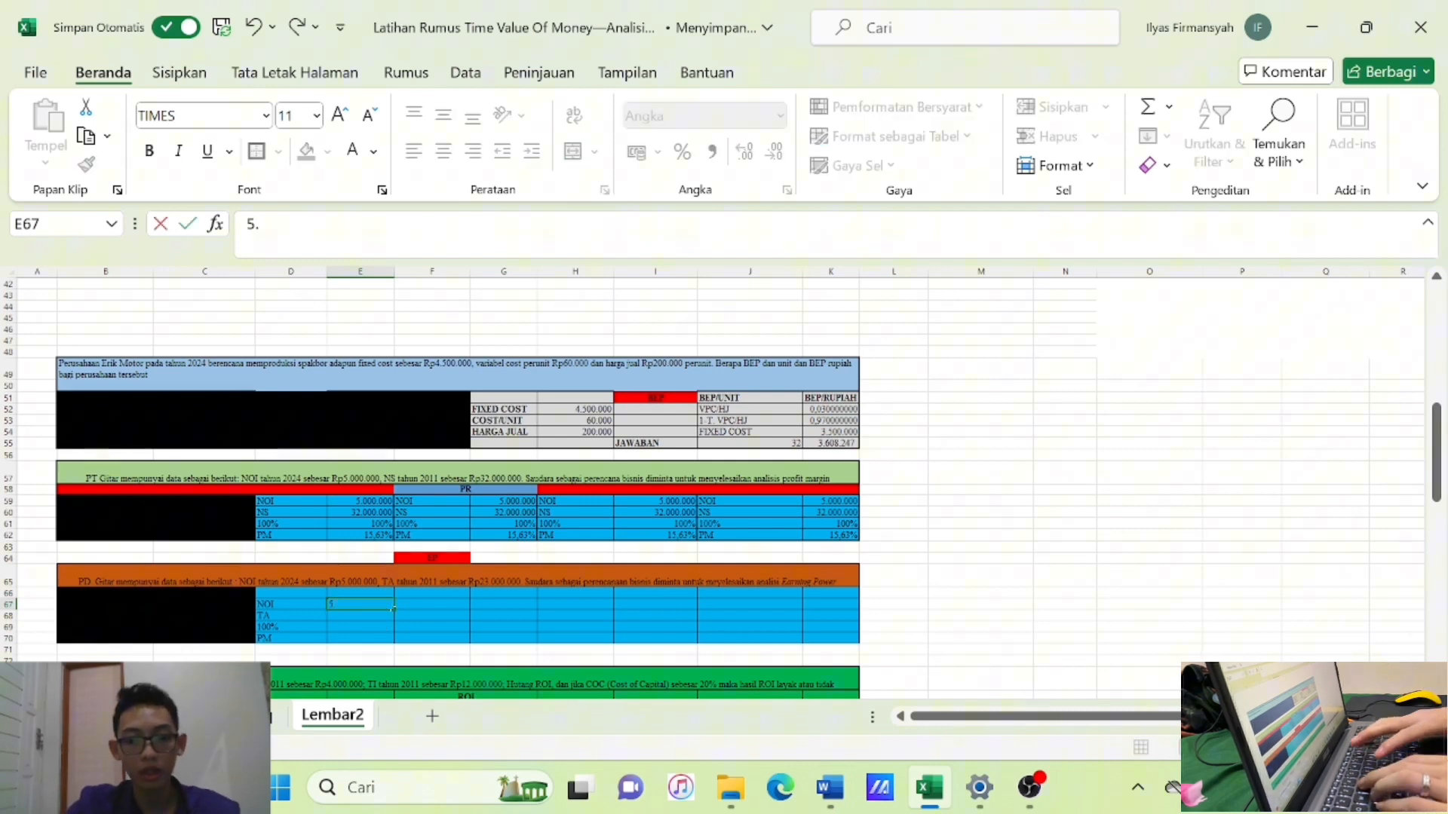
type("000.000")
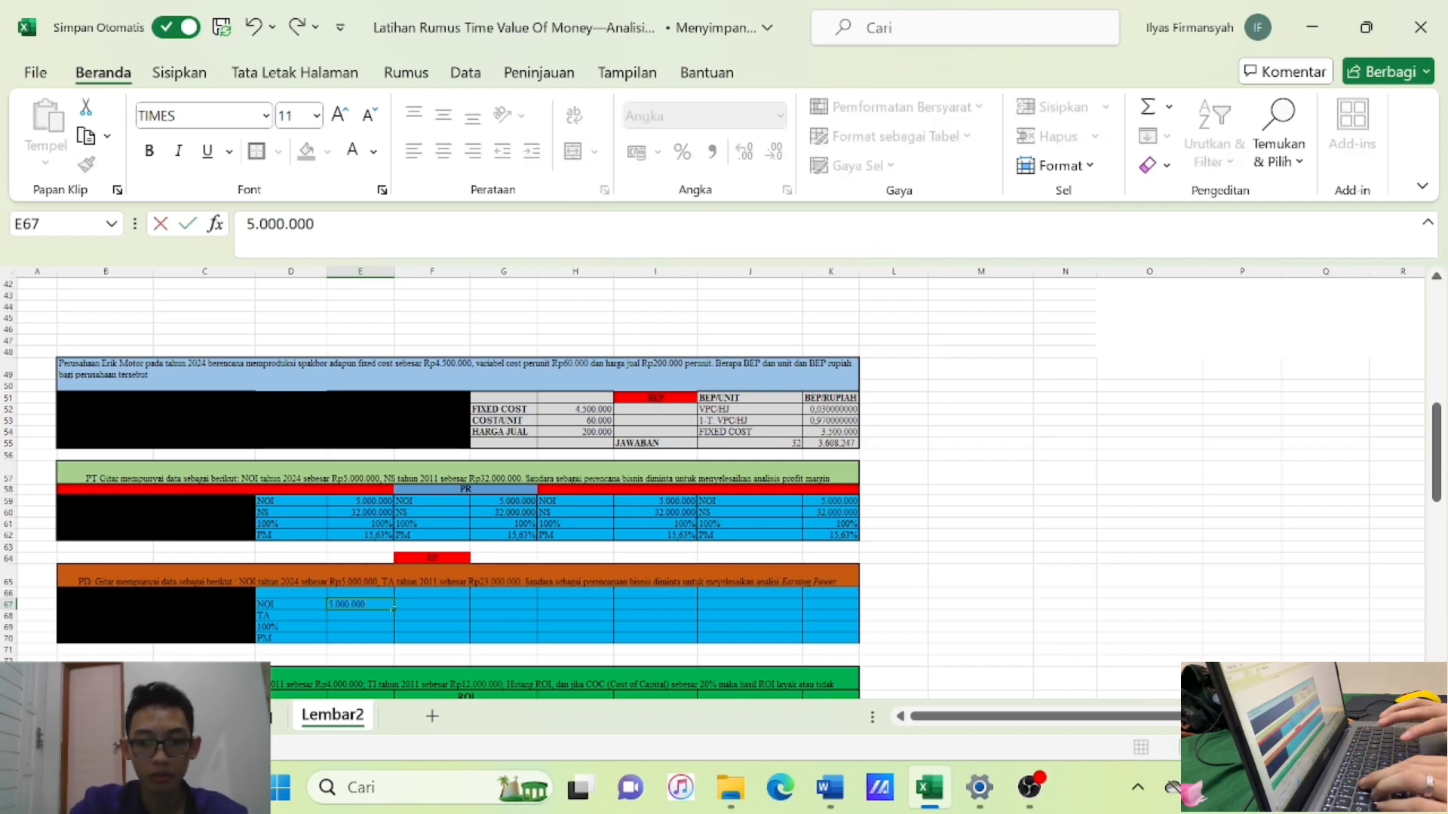
key("Return")
type("23.000")
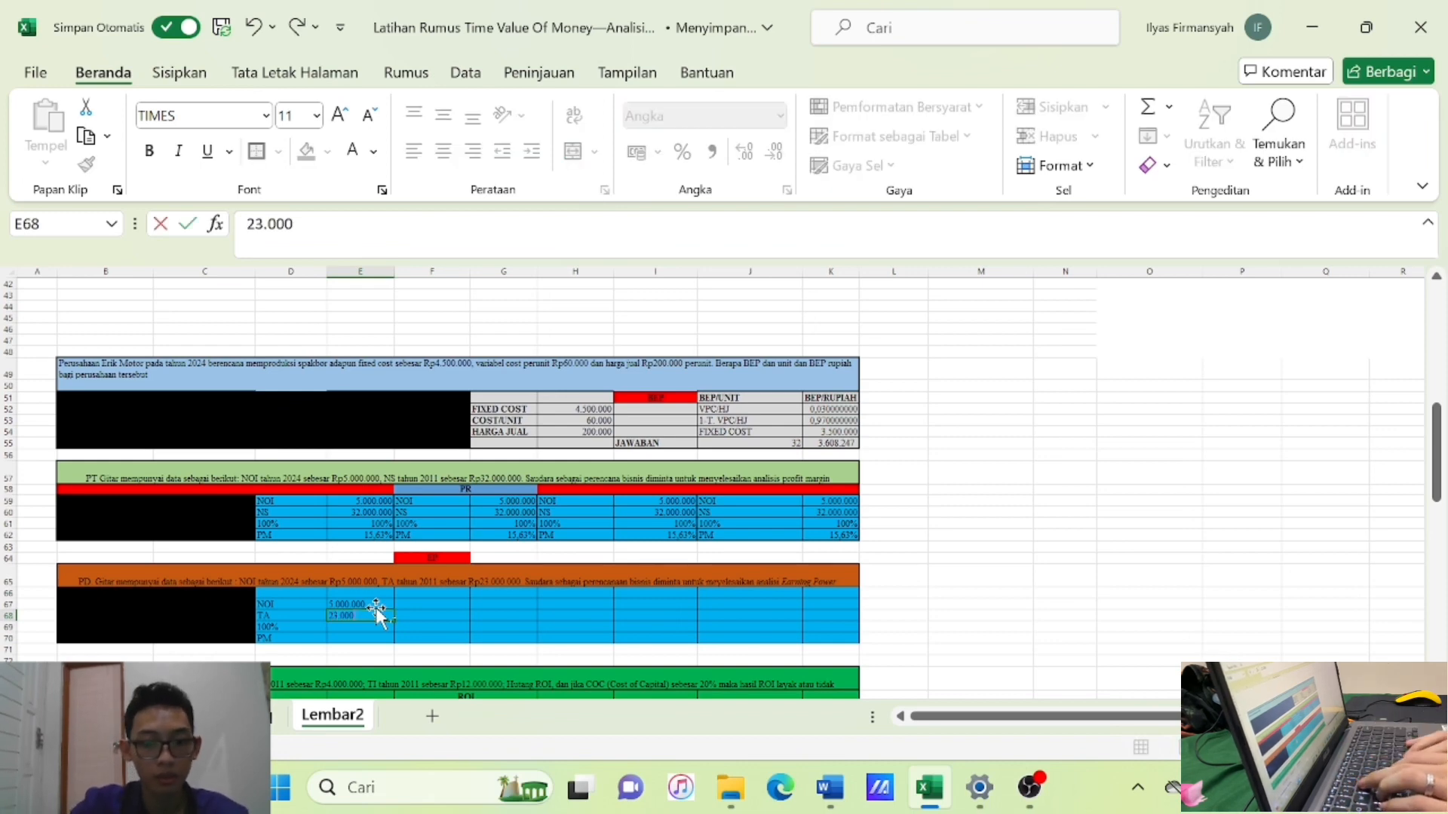
type(".000")
key("Return")
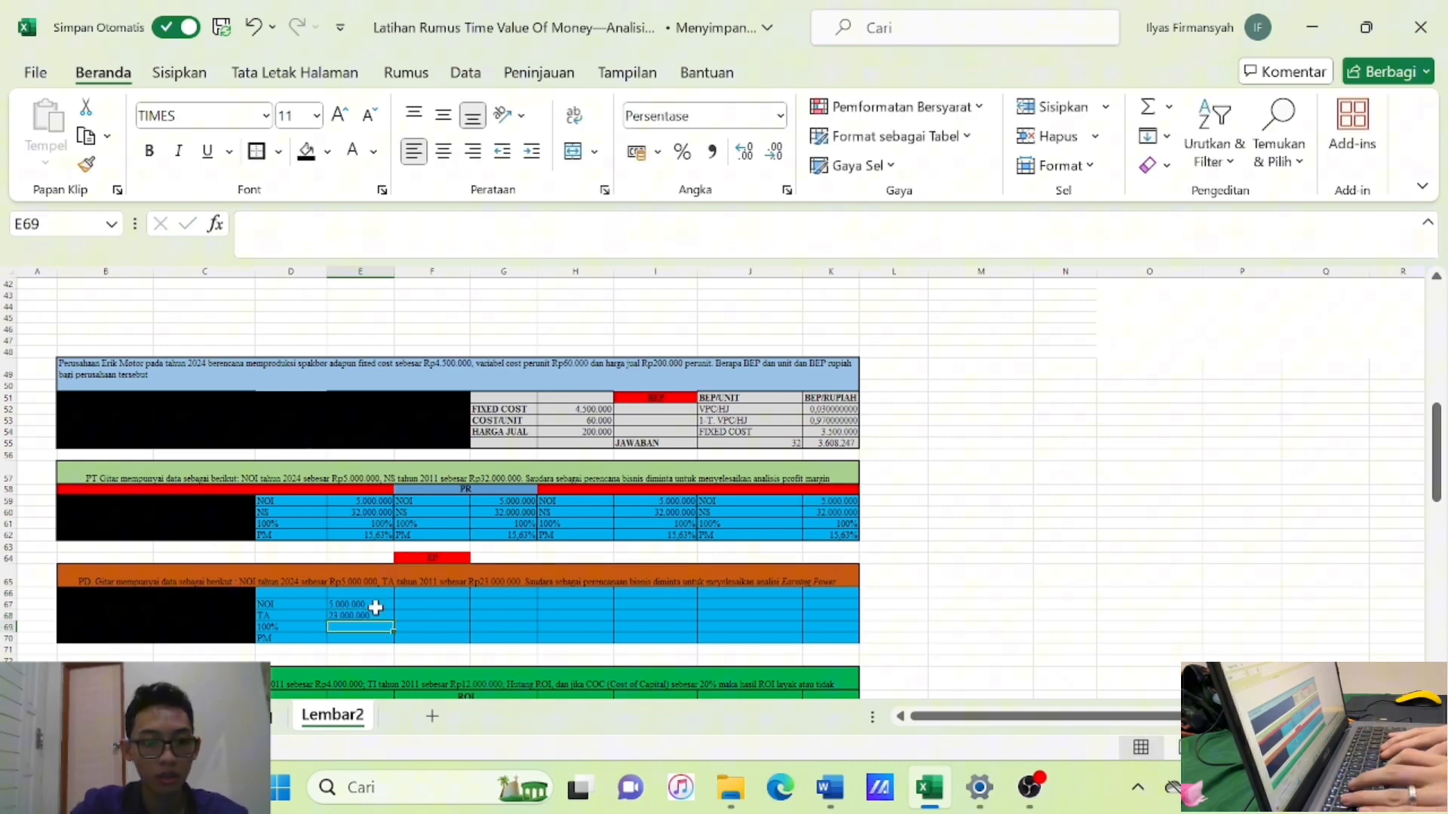
type("1")
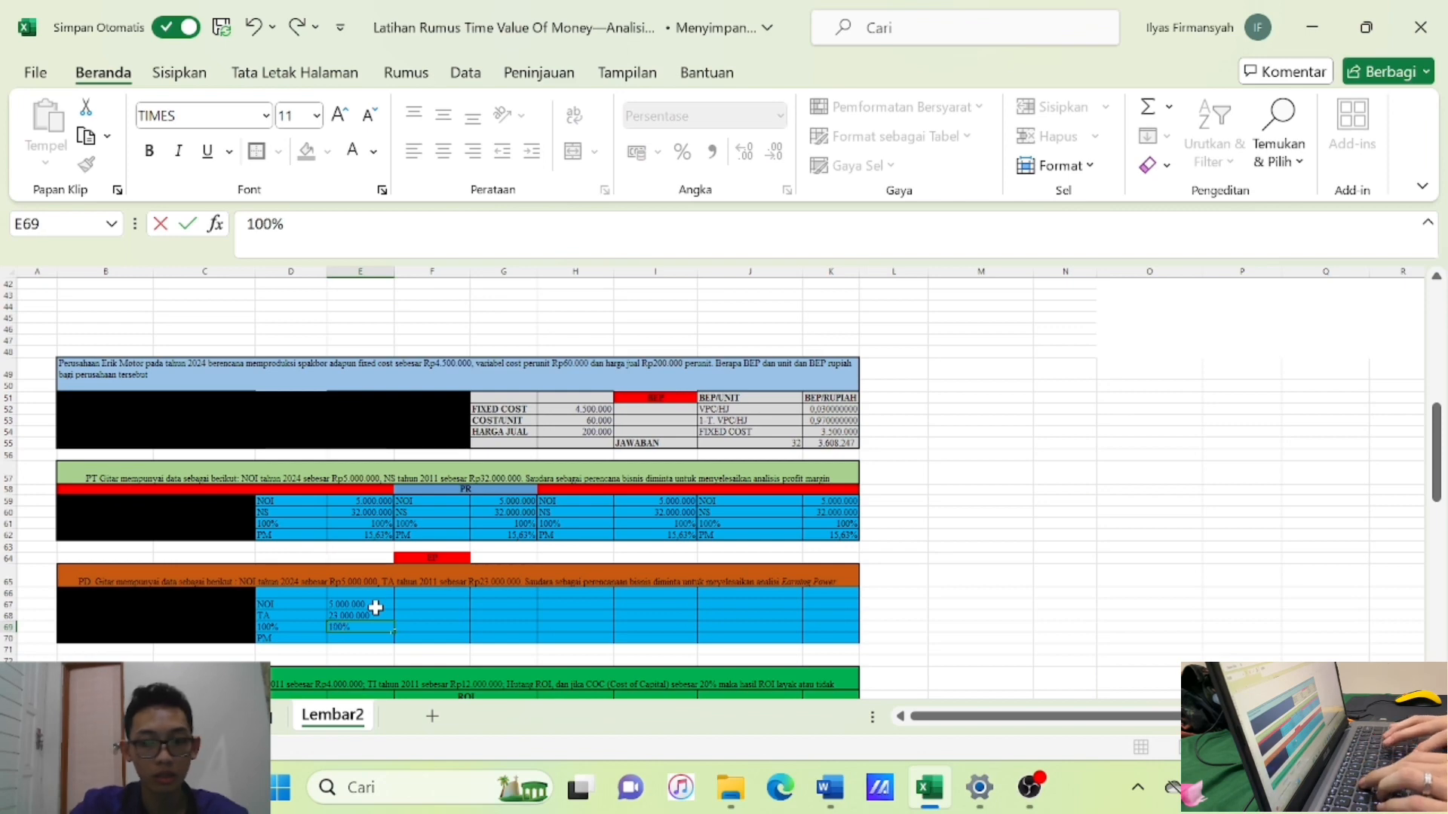
type("00")
key("Return")
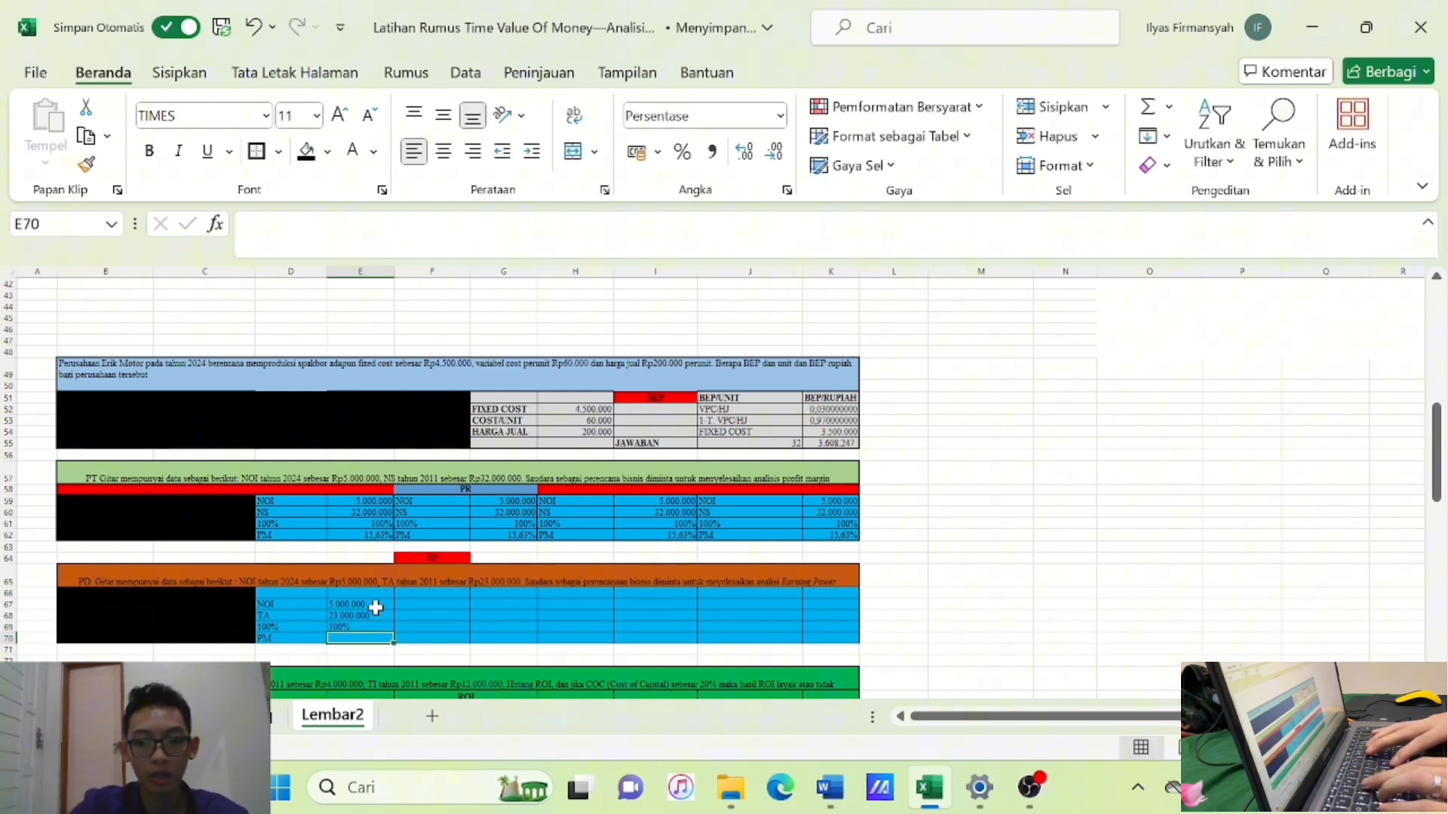
Calculate the earning power in E70 with the formula =(E67/E68)*E69.
type("=(")
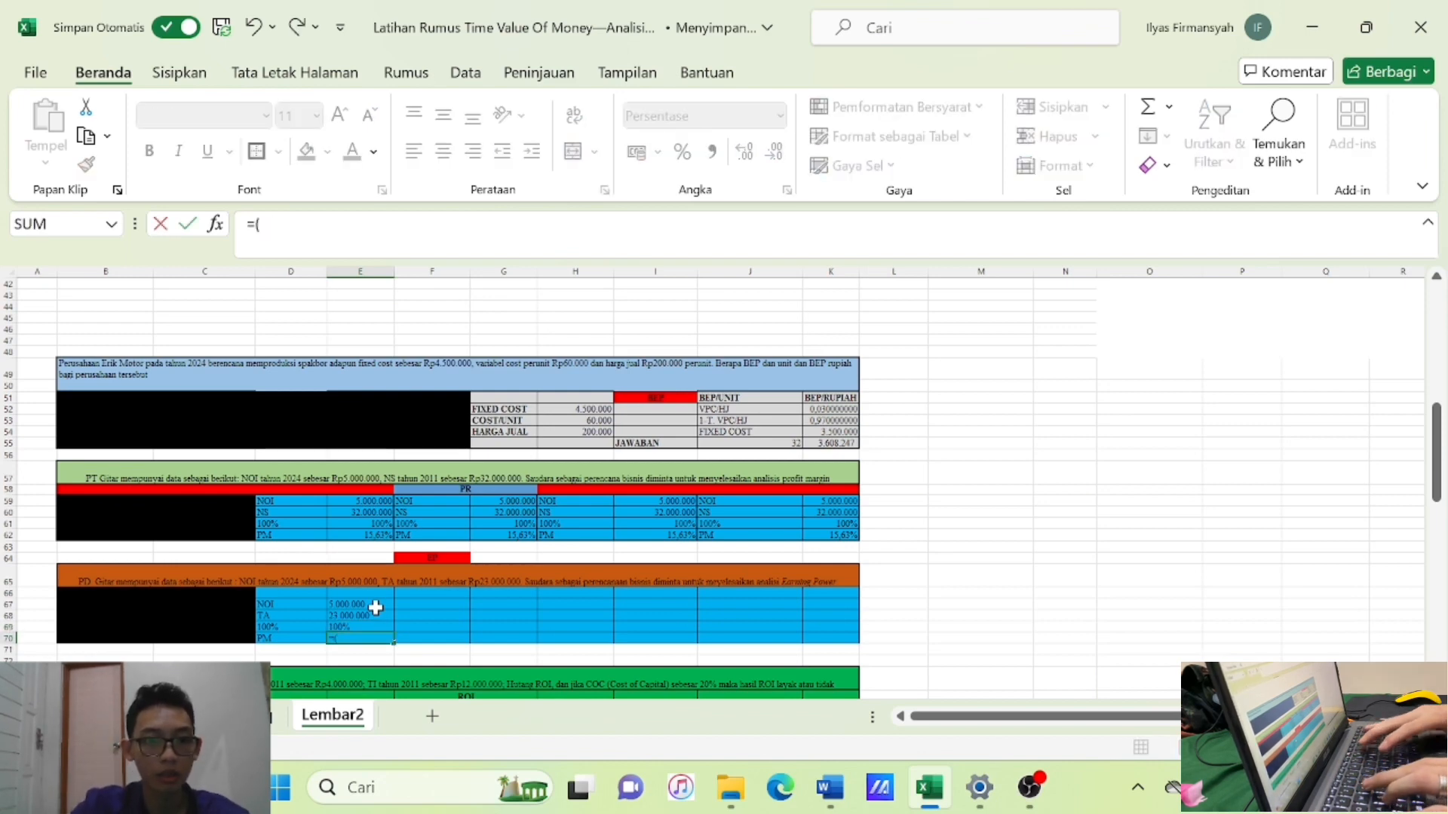
left_click(360, 602)
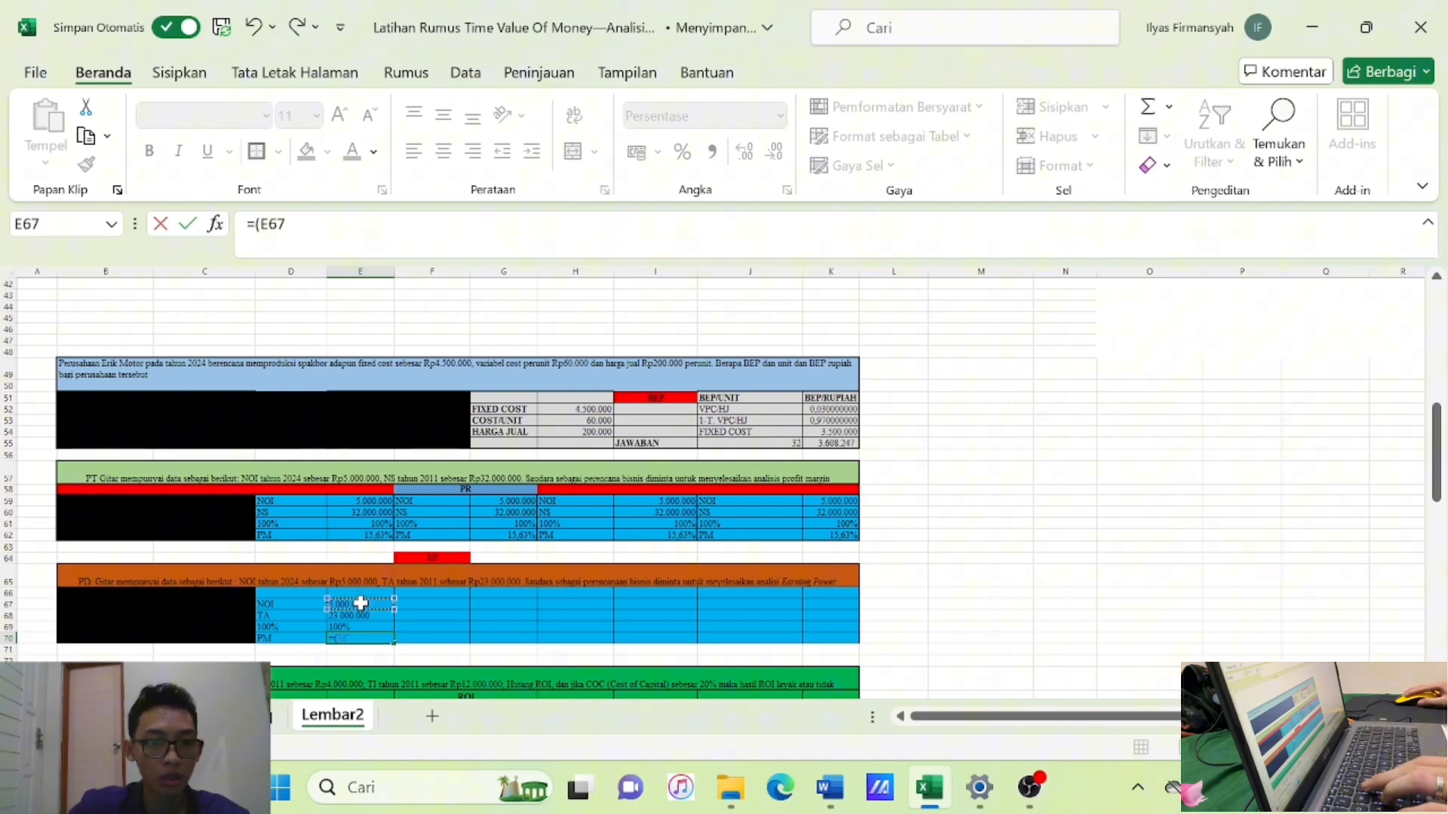
type("-")
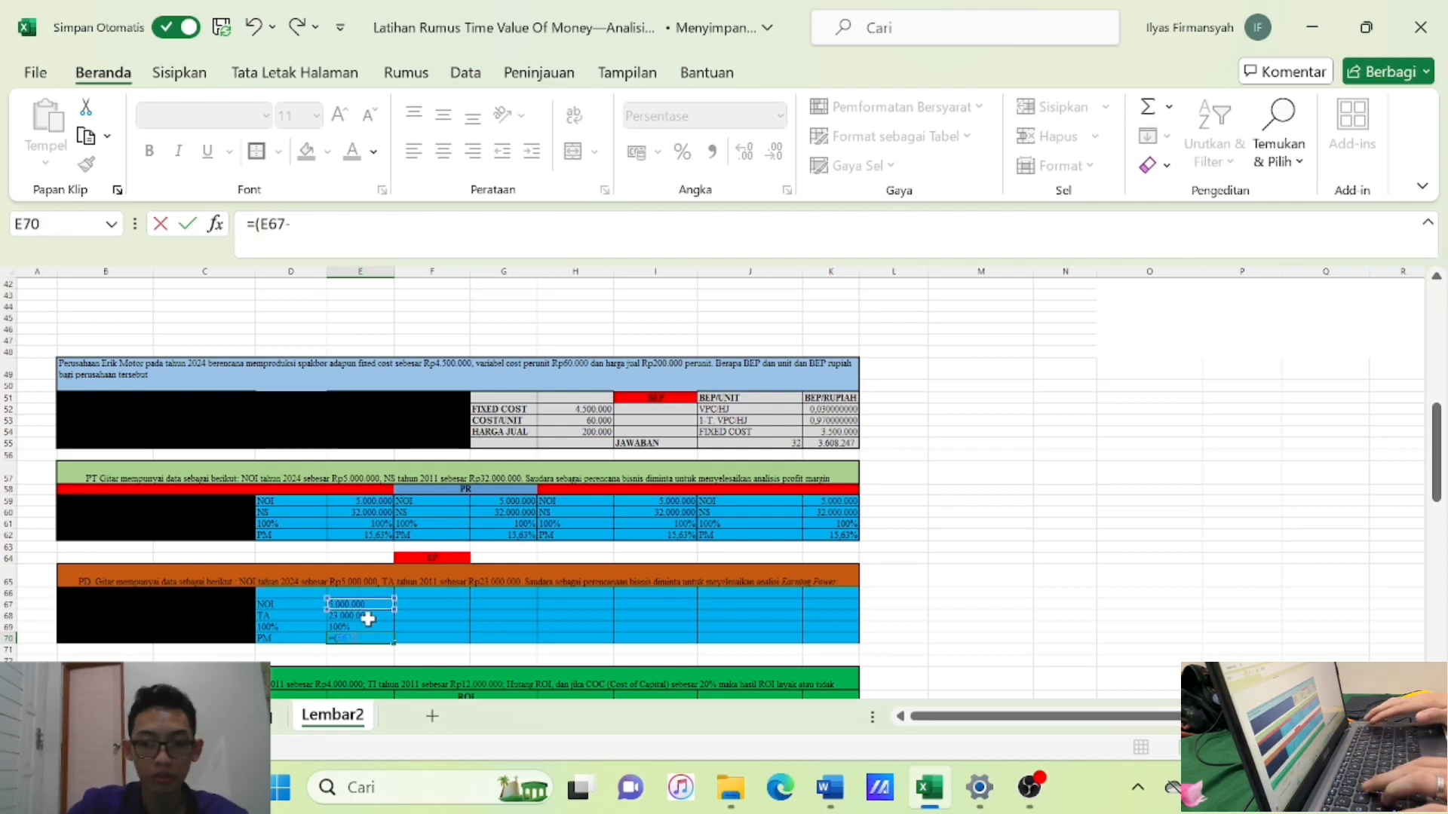
left_click(367, 617)
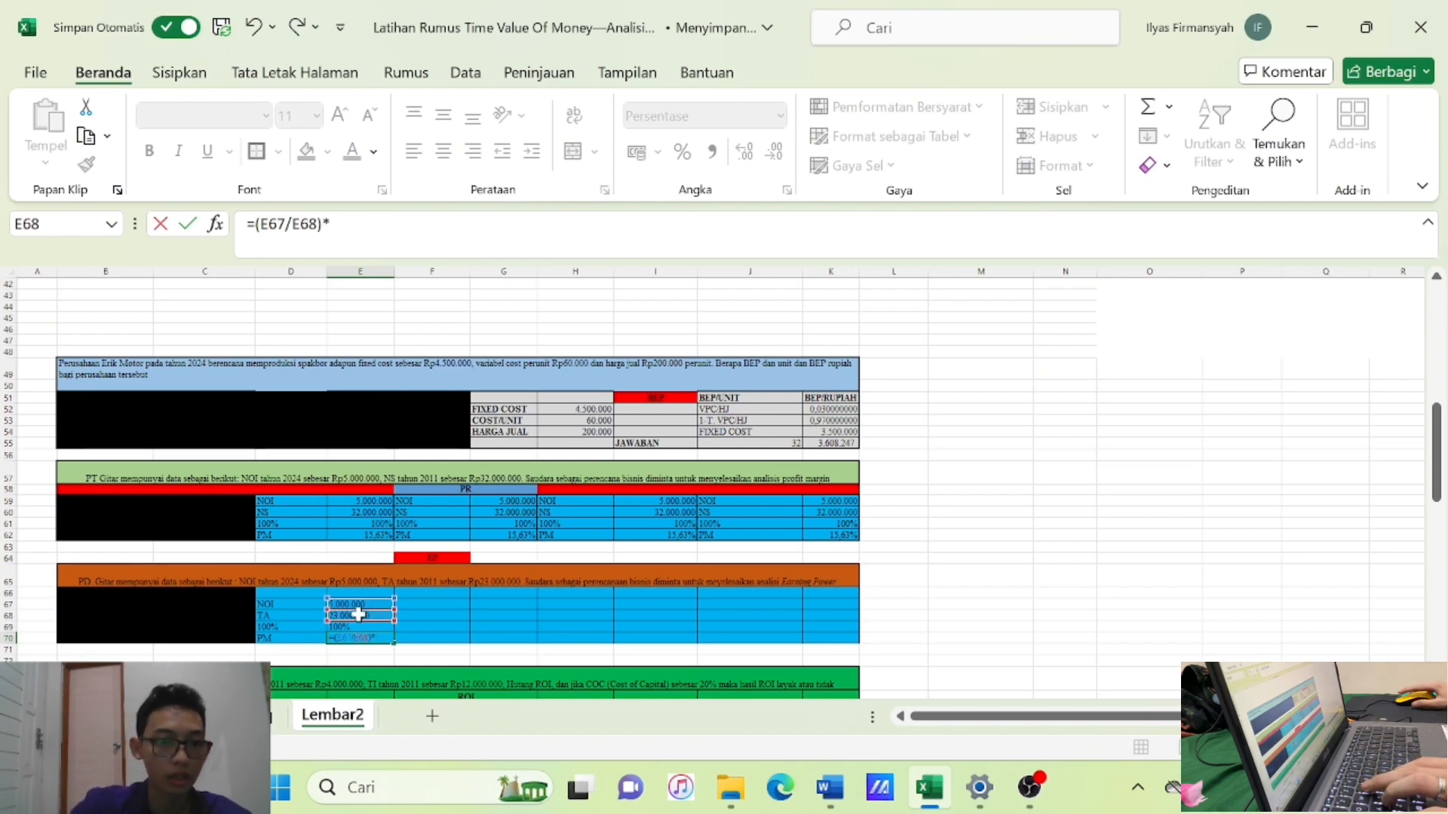
left_click(359, 625)
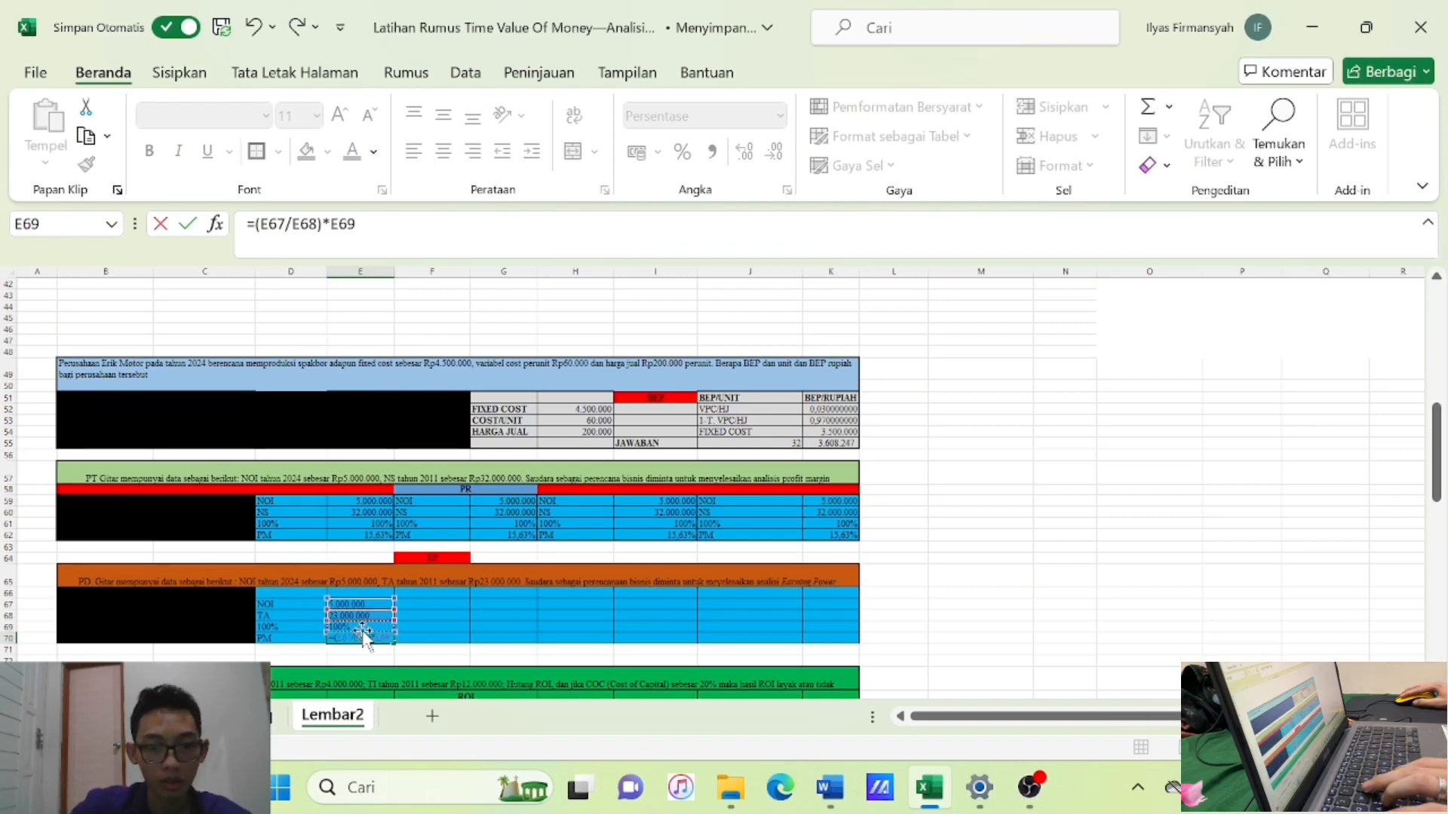
key("Return")
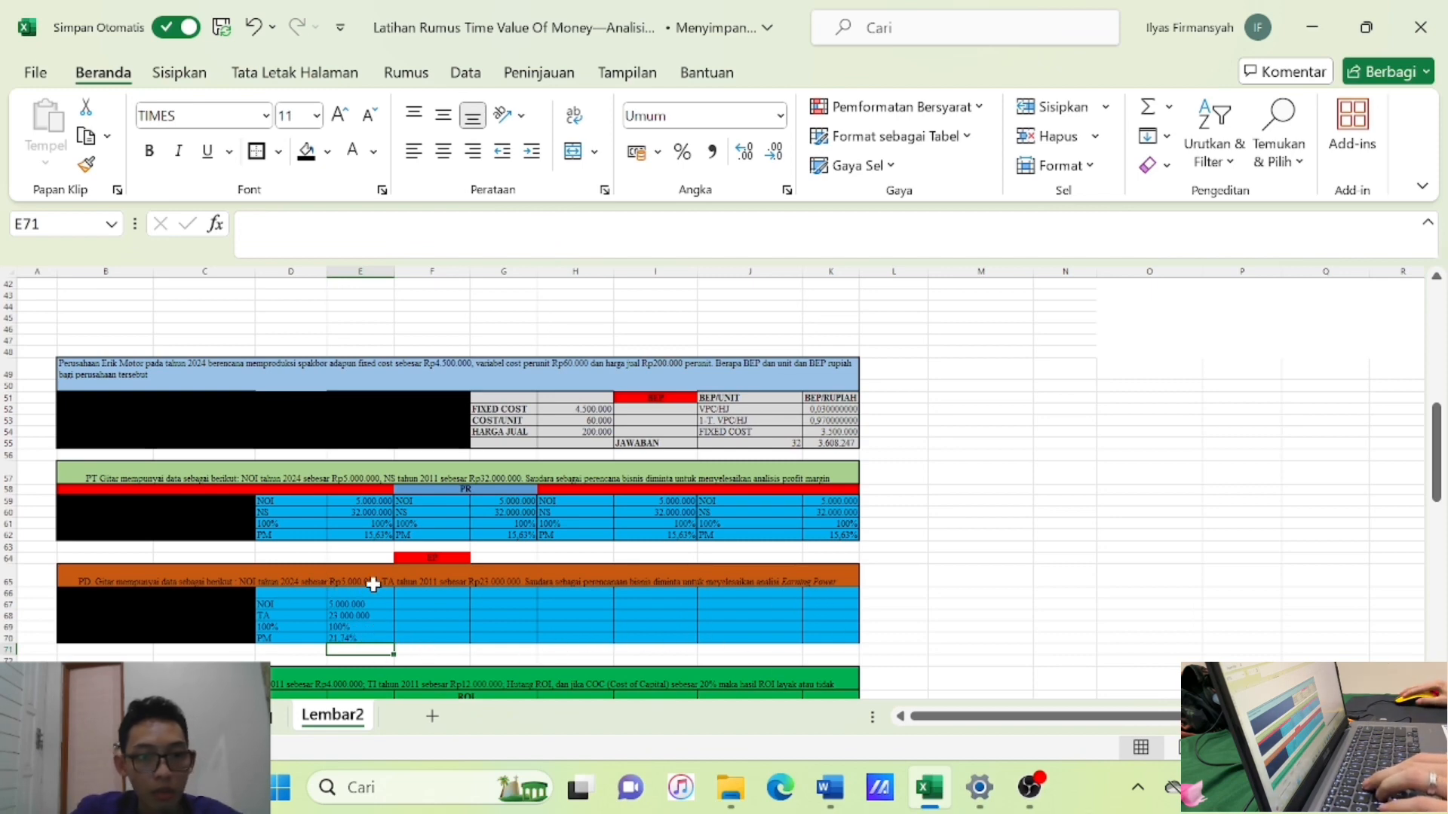
Change the TA year in the B65 earning power statement to 2024.
double_click(437, 581)
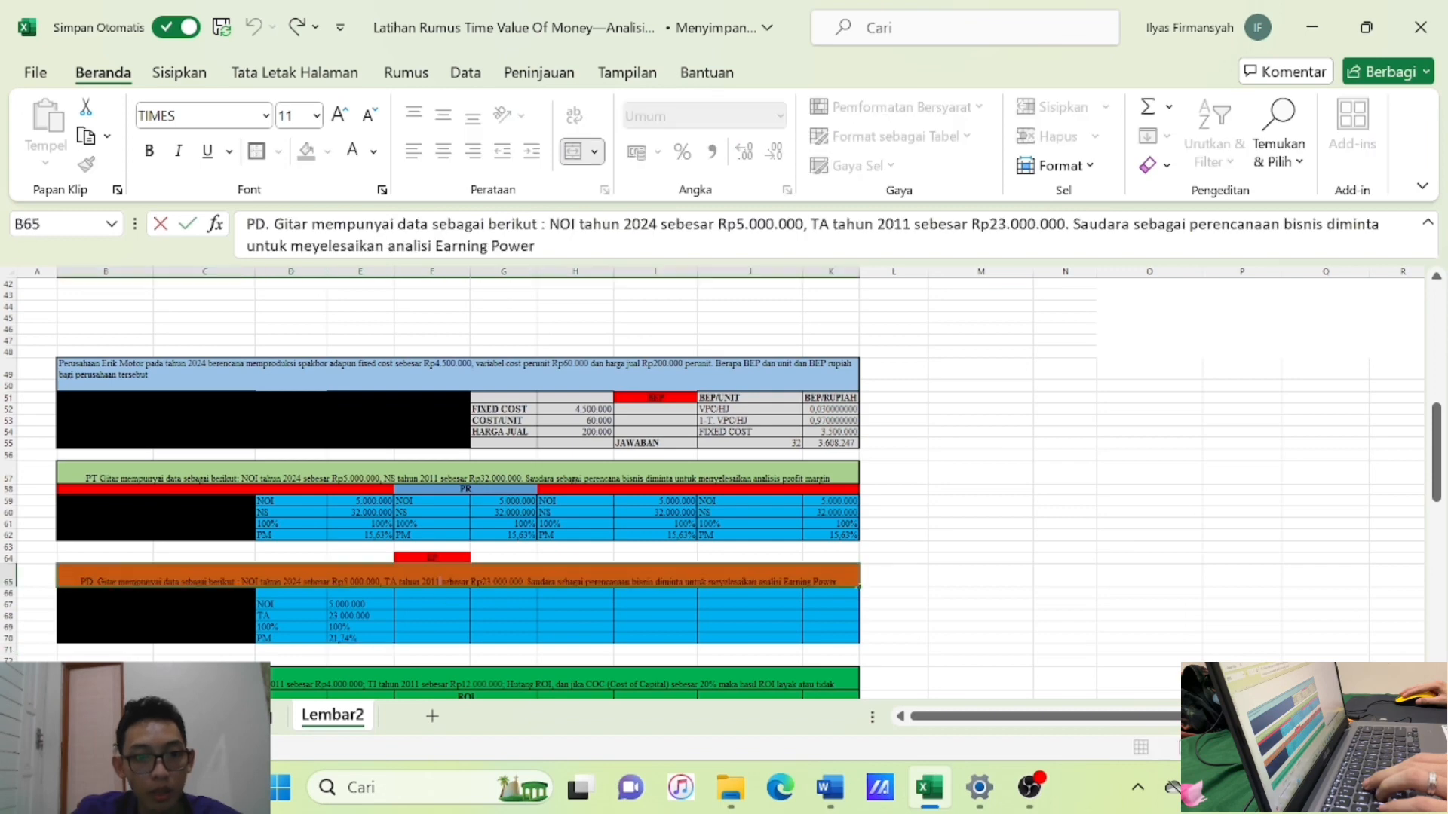
key("BackSpace")
key("BackSpace")
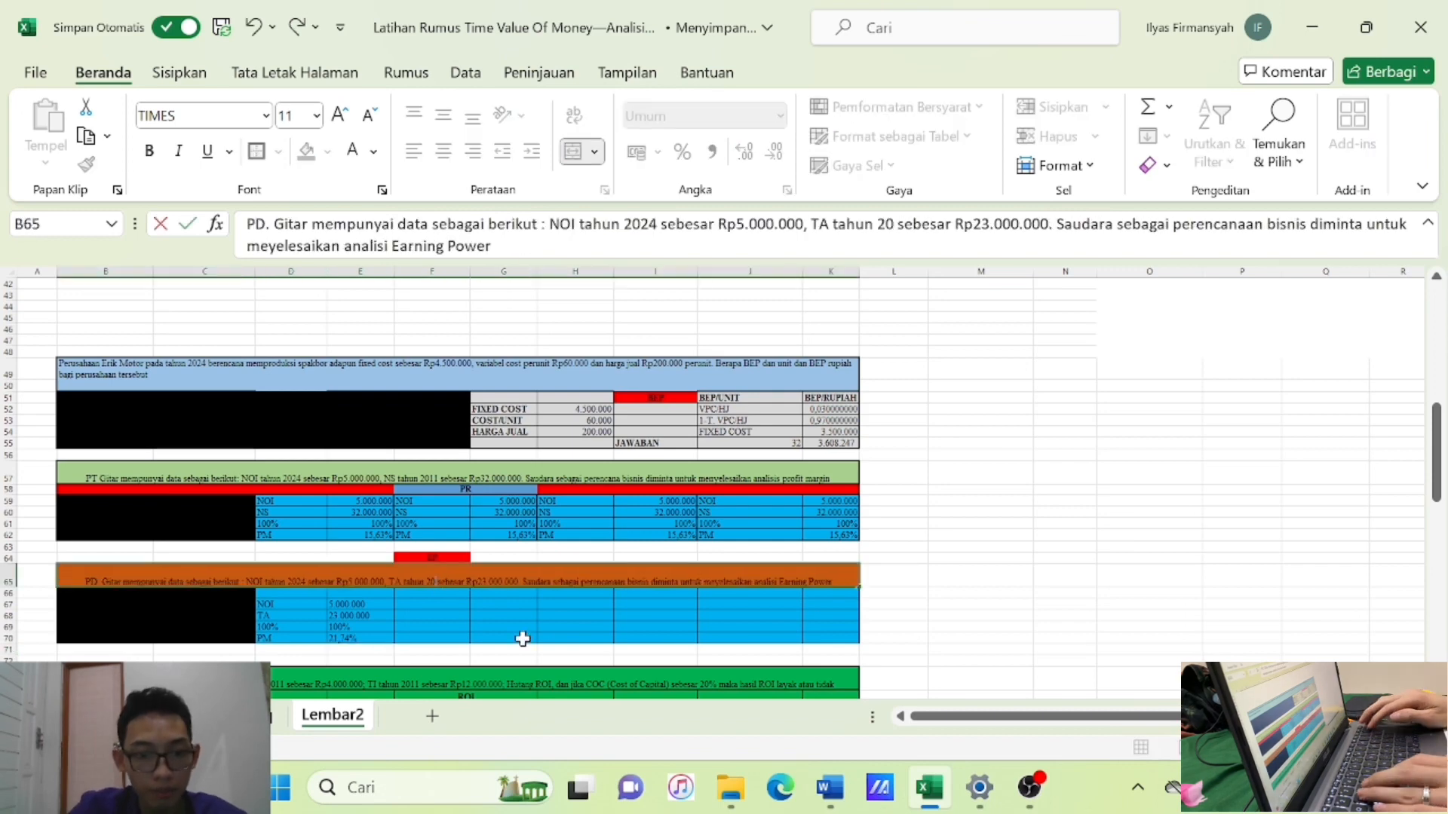
type("24")
key("Return")
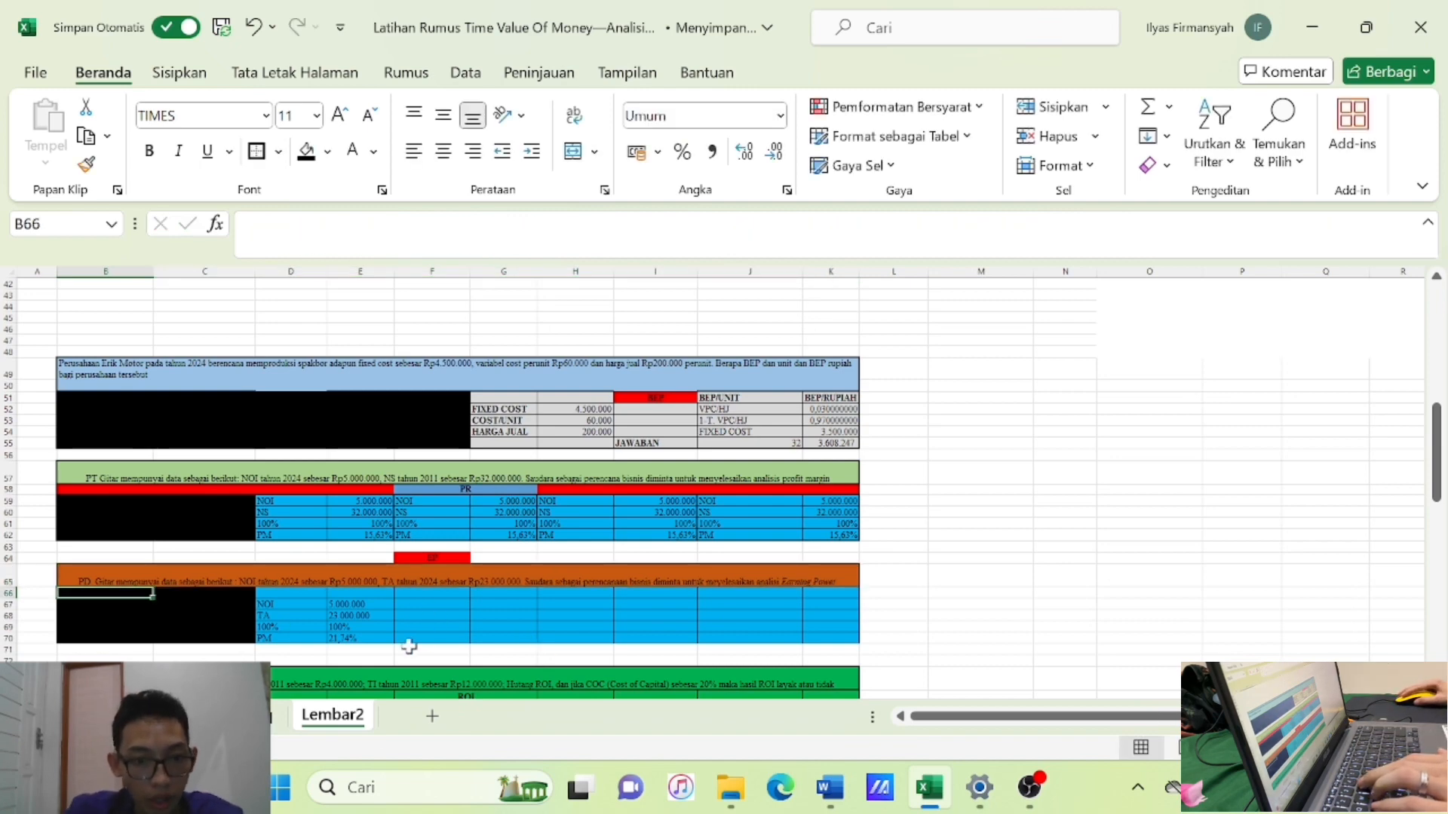
Change the NS year in the B57 profit margin statement to 2024.
left_click(351, 639)
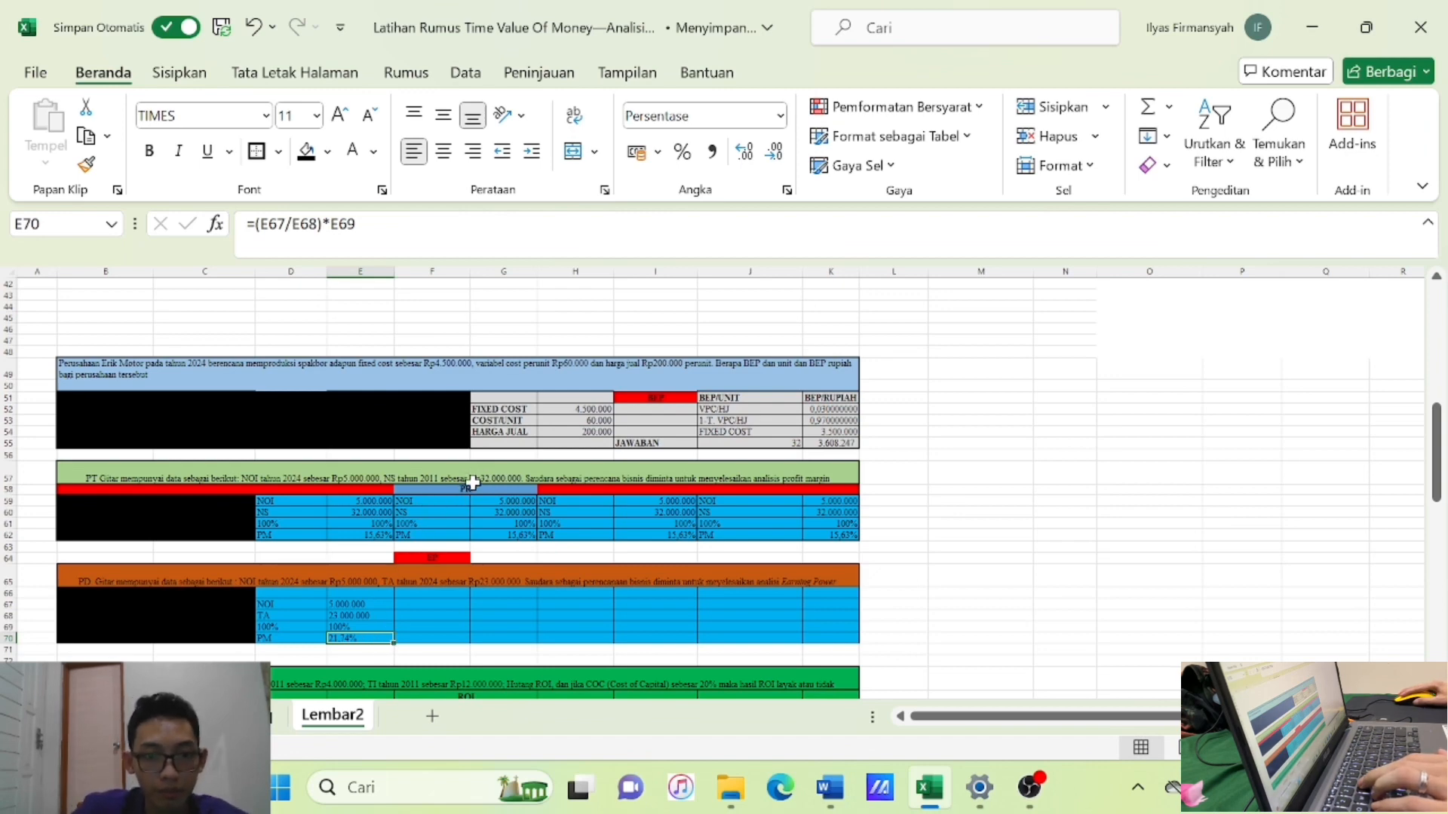
double_click(438, 477)
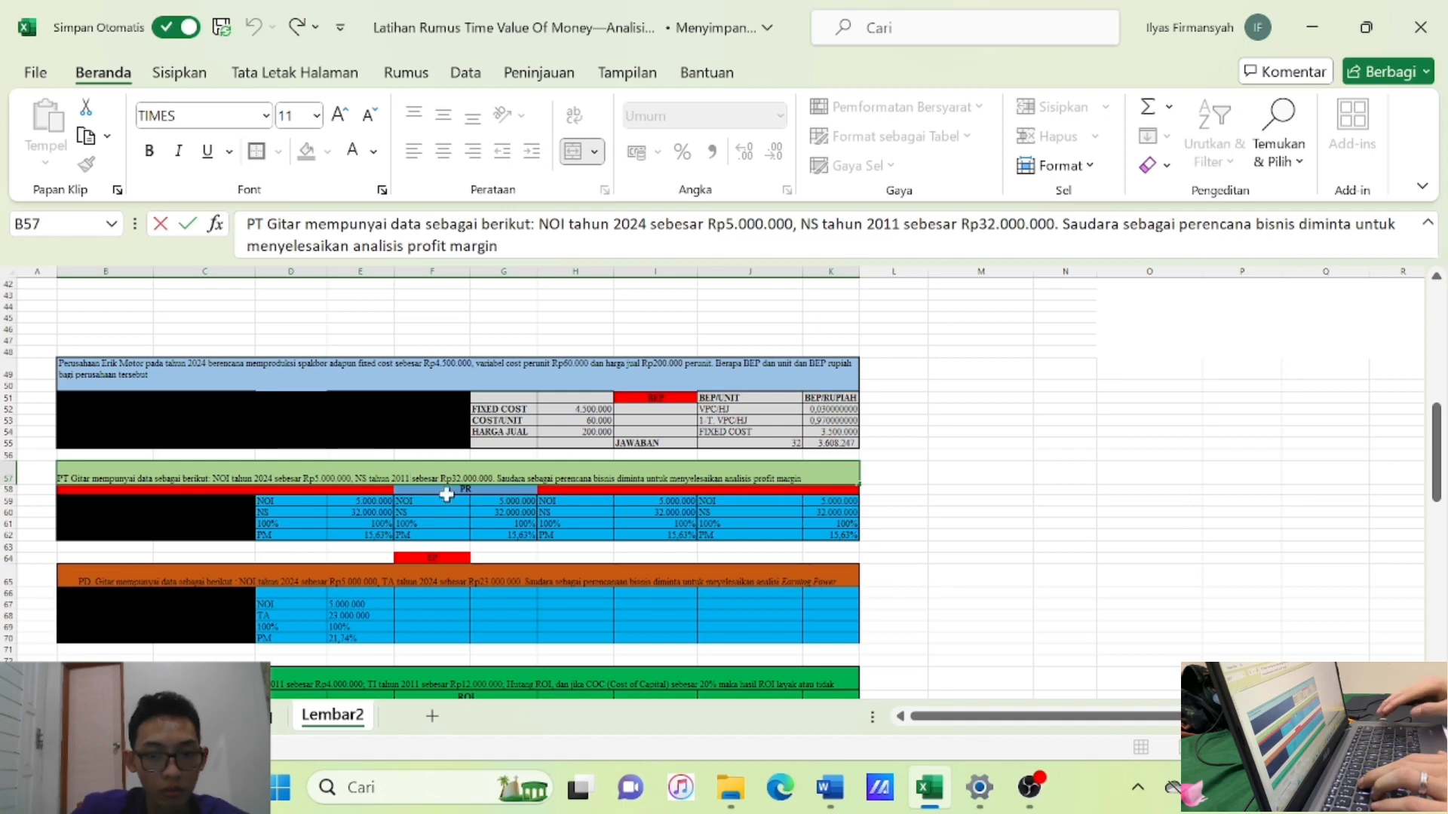
key("BackSpace")
key("BackSpace")
type("24")
key("Return")
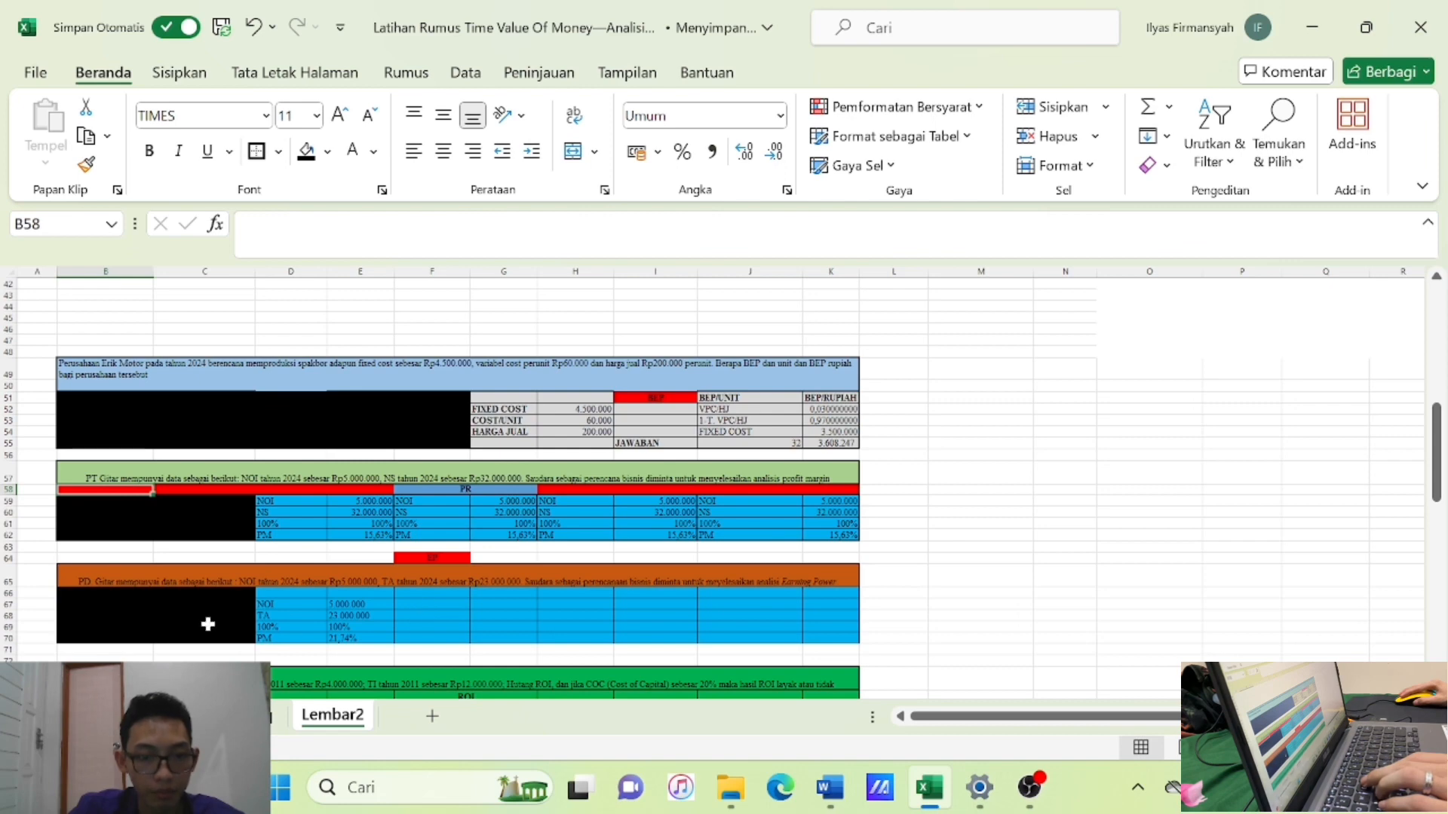
Copy the solved earning power block D67:E70 into the three neighbouring column pairs starting at F67, H67 and J67.
left_click_drag(274, 604, 494, 630)
key("ctrl+c")
key("ctrl+v")
left_click_drag(571, 605, 820, 640)
key("ctrl+v")
left_click(981, 626)
key("ctrl+v")
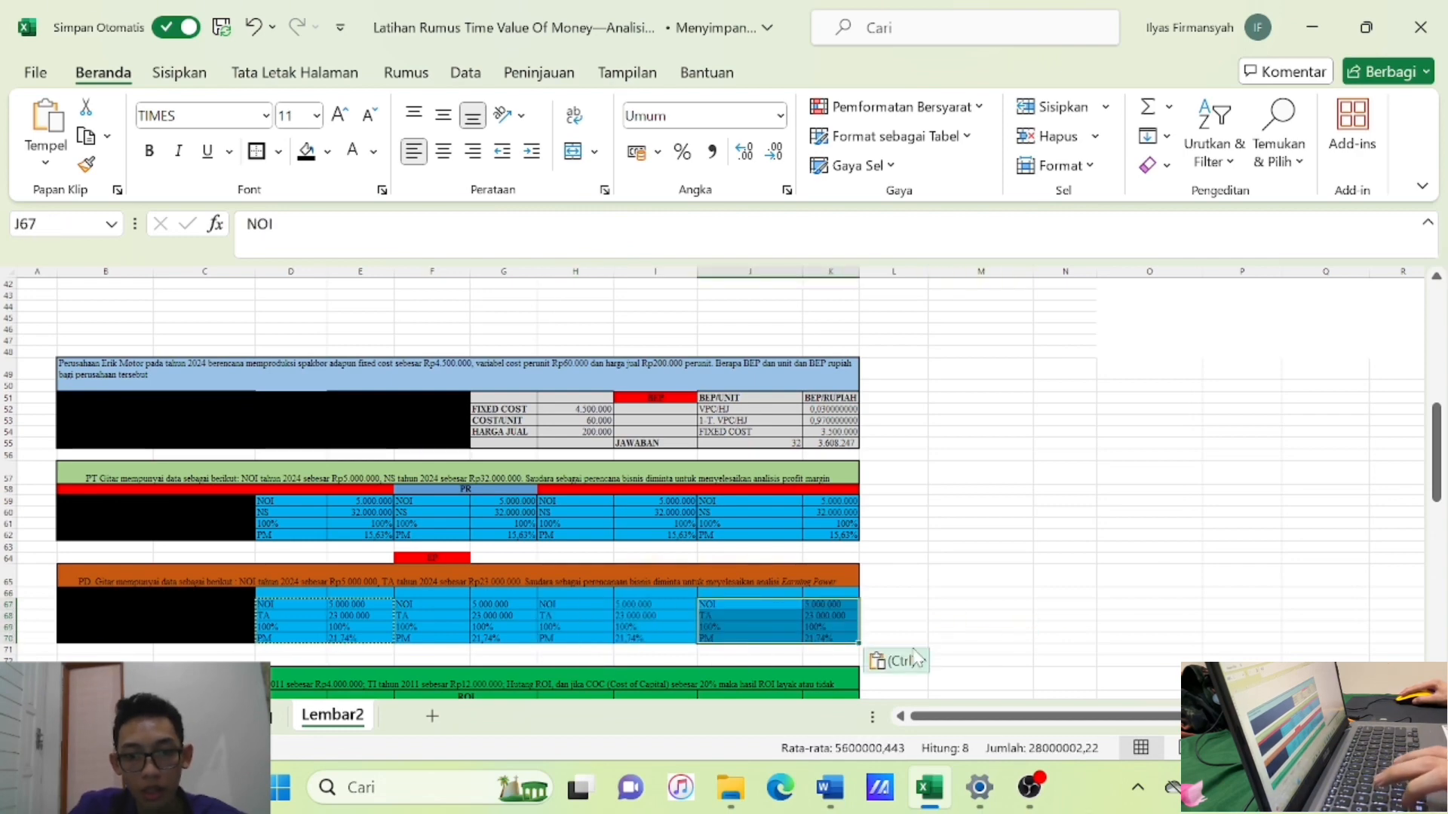
left_click(943, 639)
Replace the person's name at the start of the B73 ROI statement with another first name.
scroll(569, 549, "down", 3)
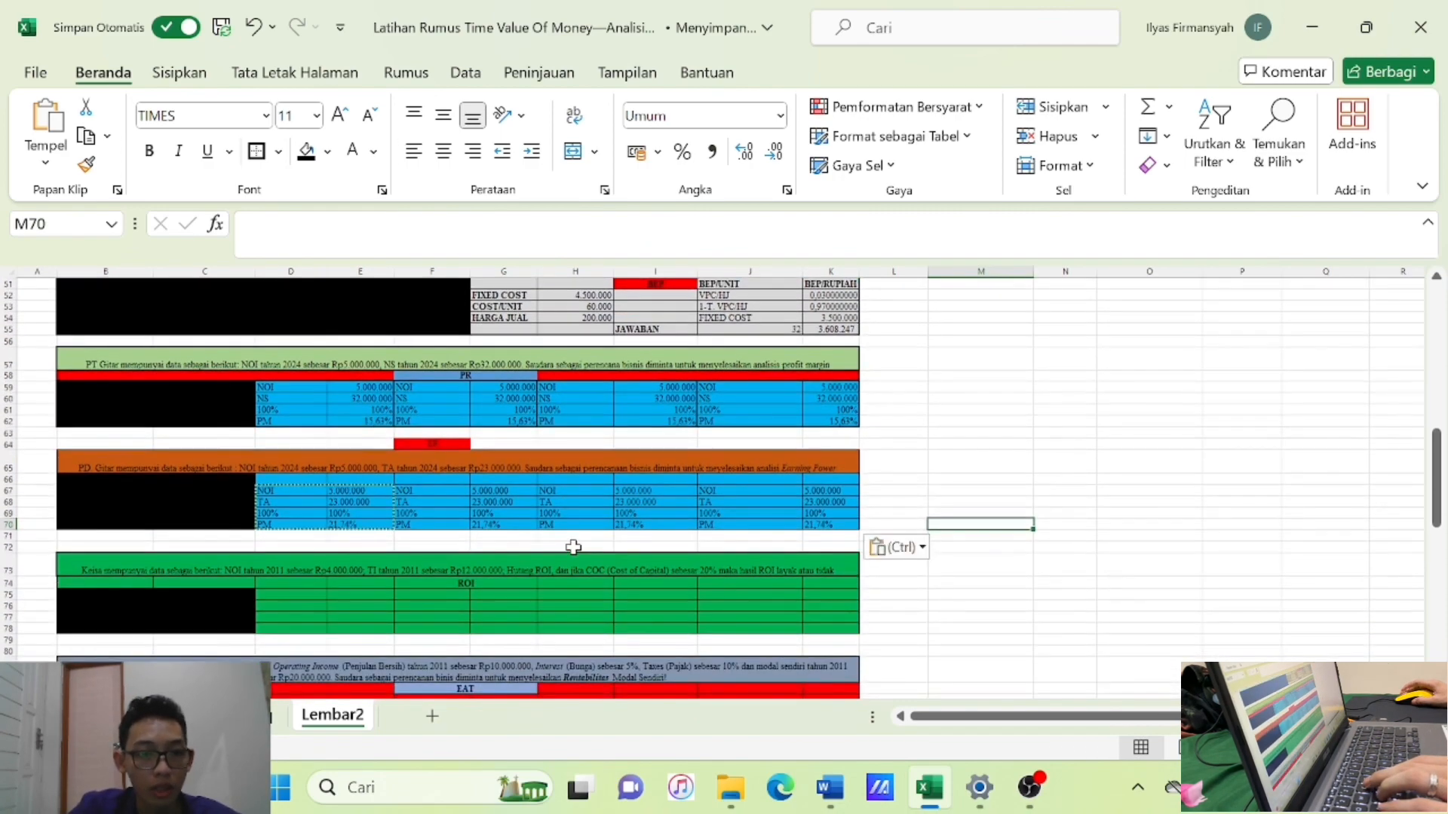
double_click(103, 563)
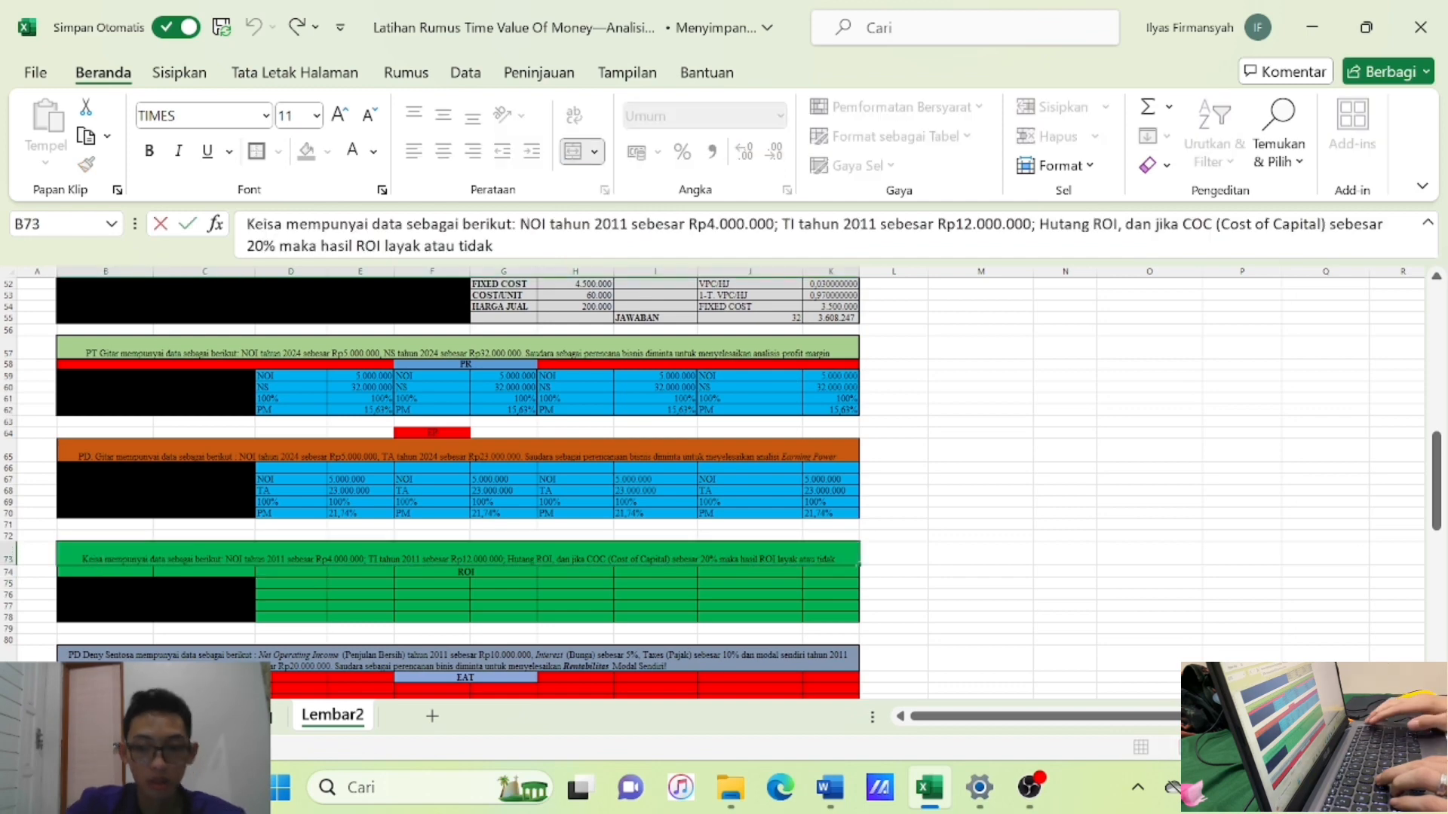
key("BackSpace")
key("BackSpace")
key("BackSpace")
key("BackSpace")
key("BackSpace")
type("Ilyas")
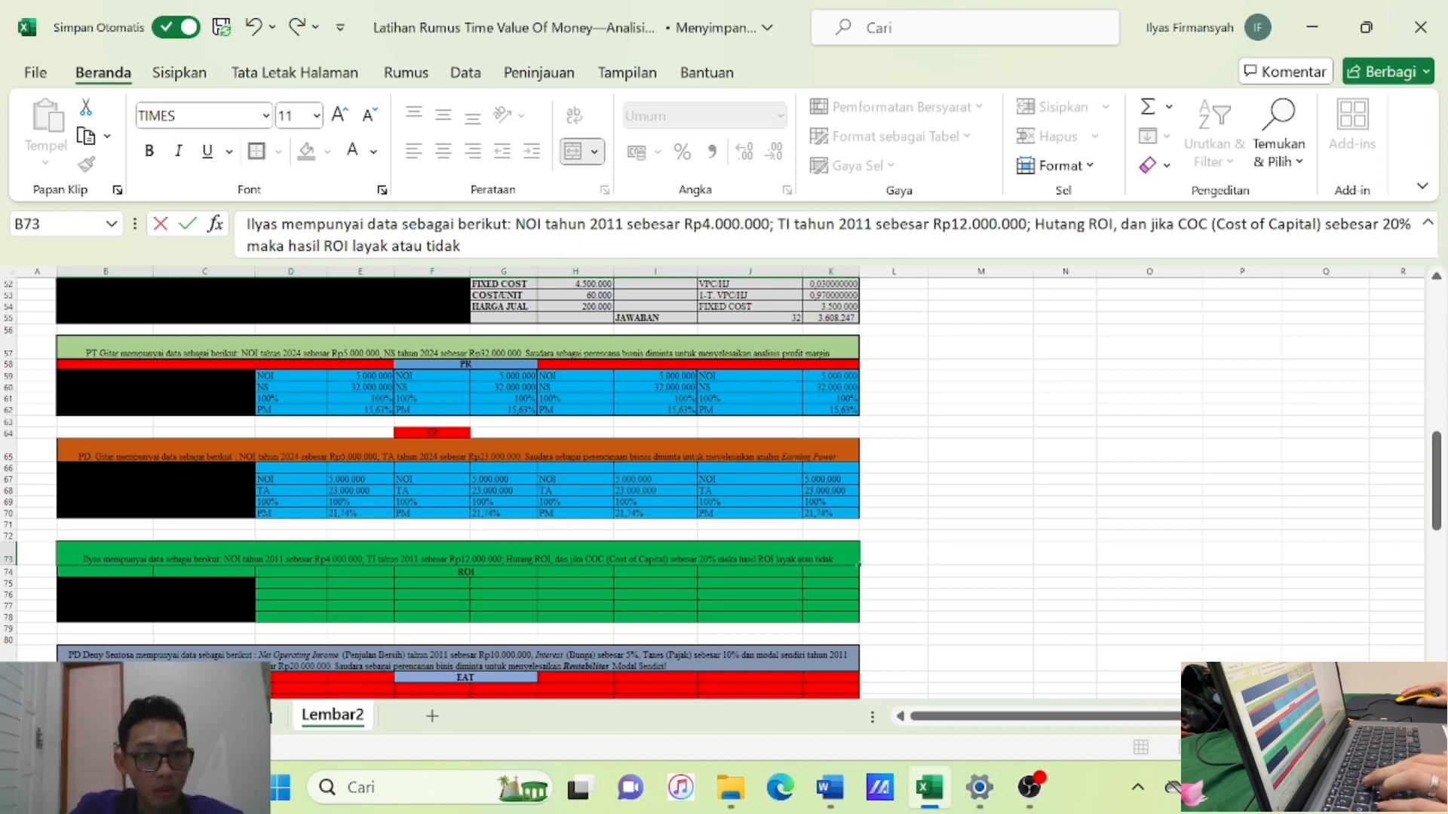
Set the NOI year to 2024 and the NOI amount to Rp8.000.000 in the B73 ROI statement.
key("BackSpace")
key("BackSpace")
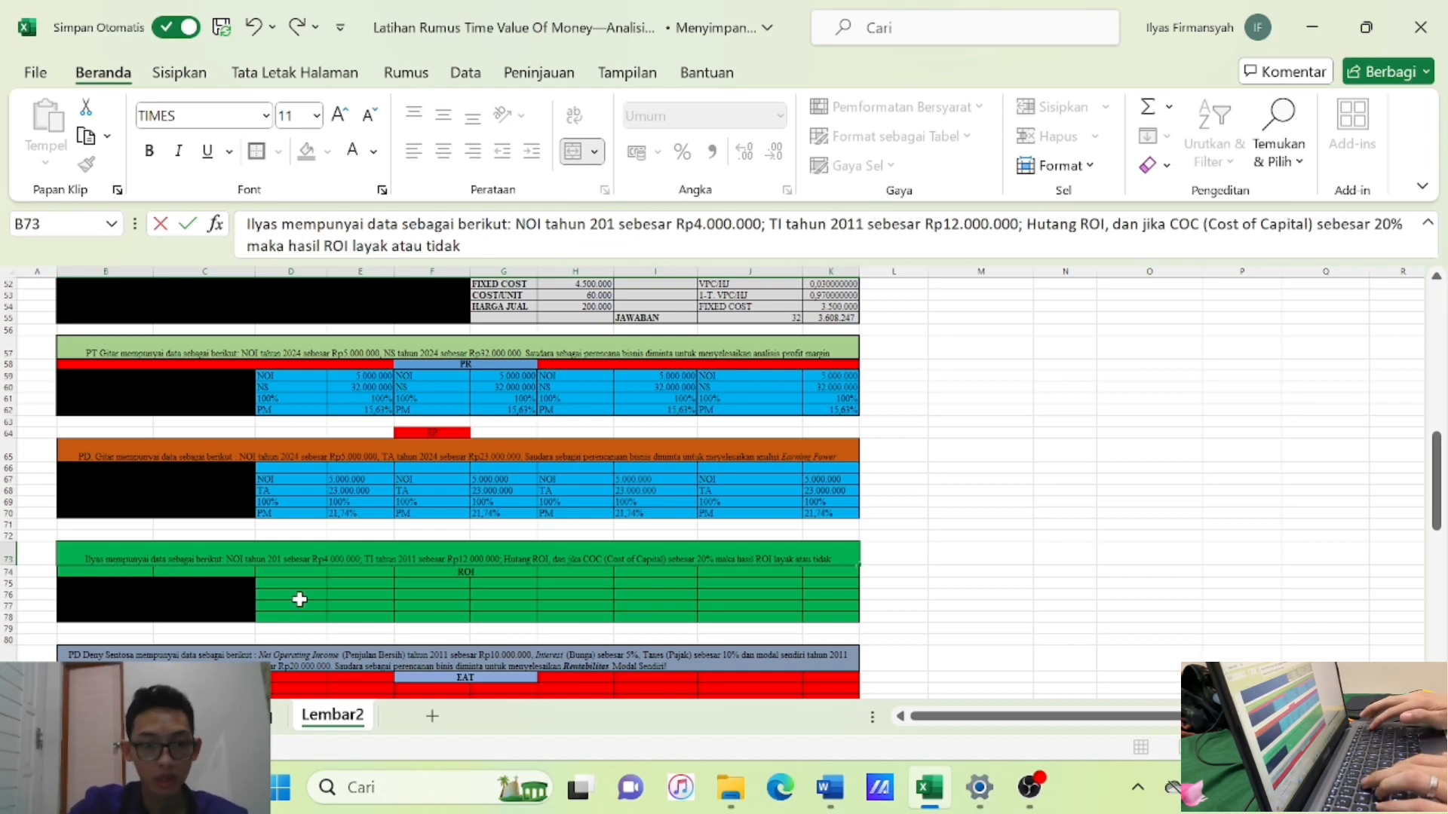
type("24")
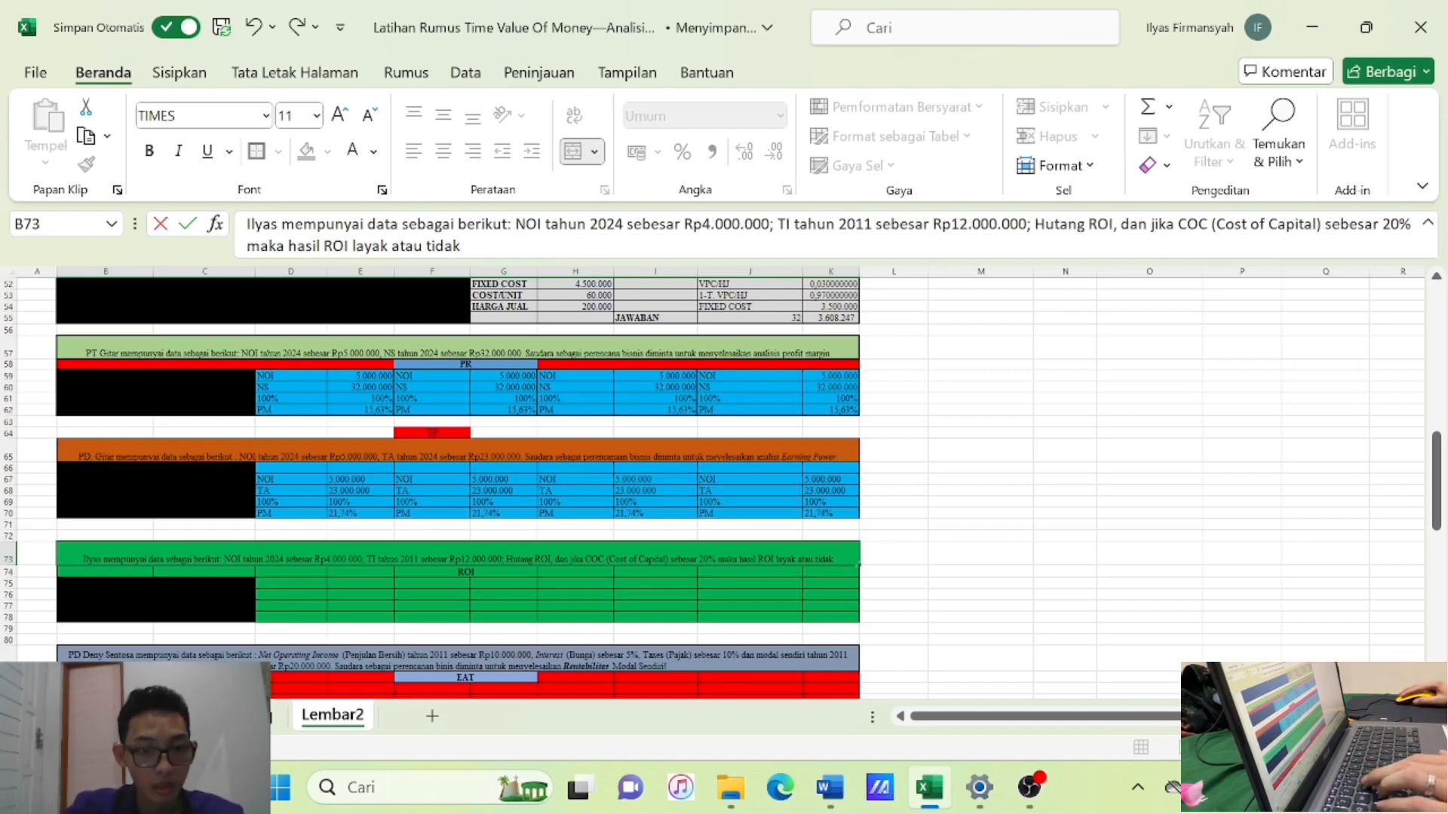
key("BackSpace")
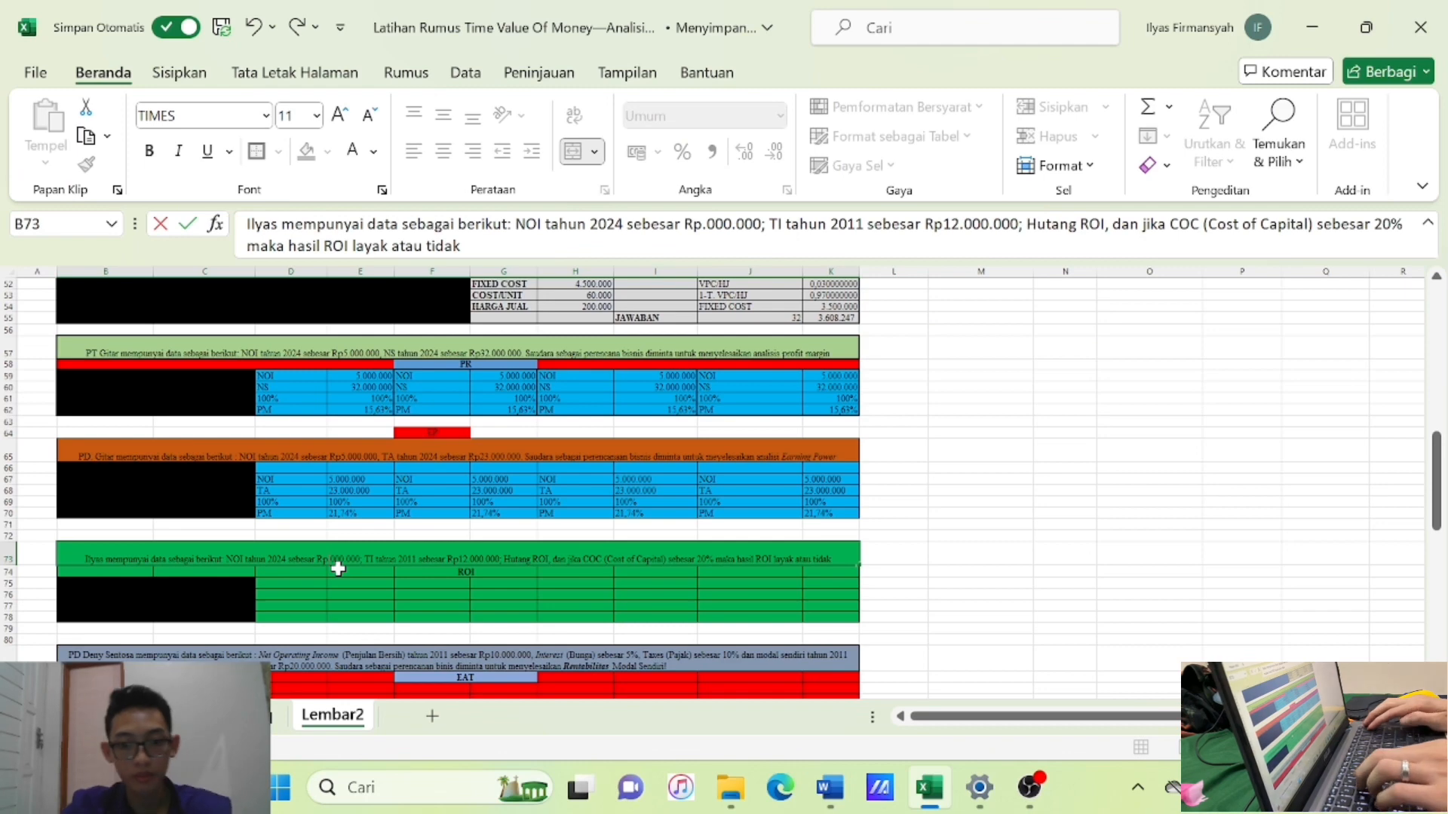
type("8")
key("Return")
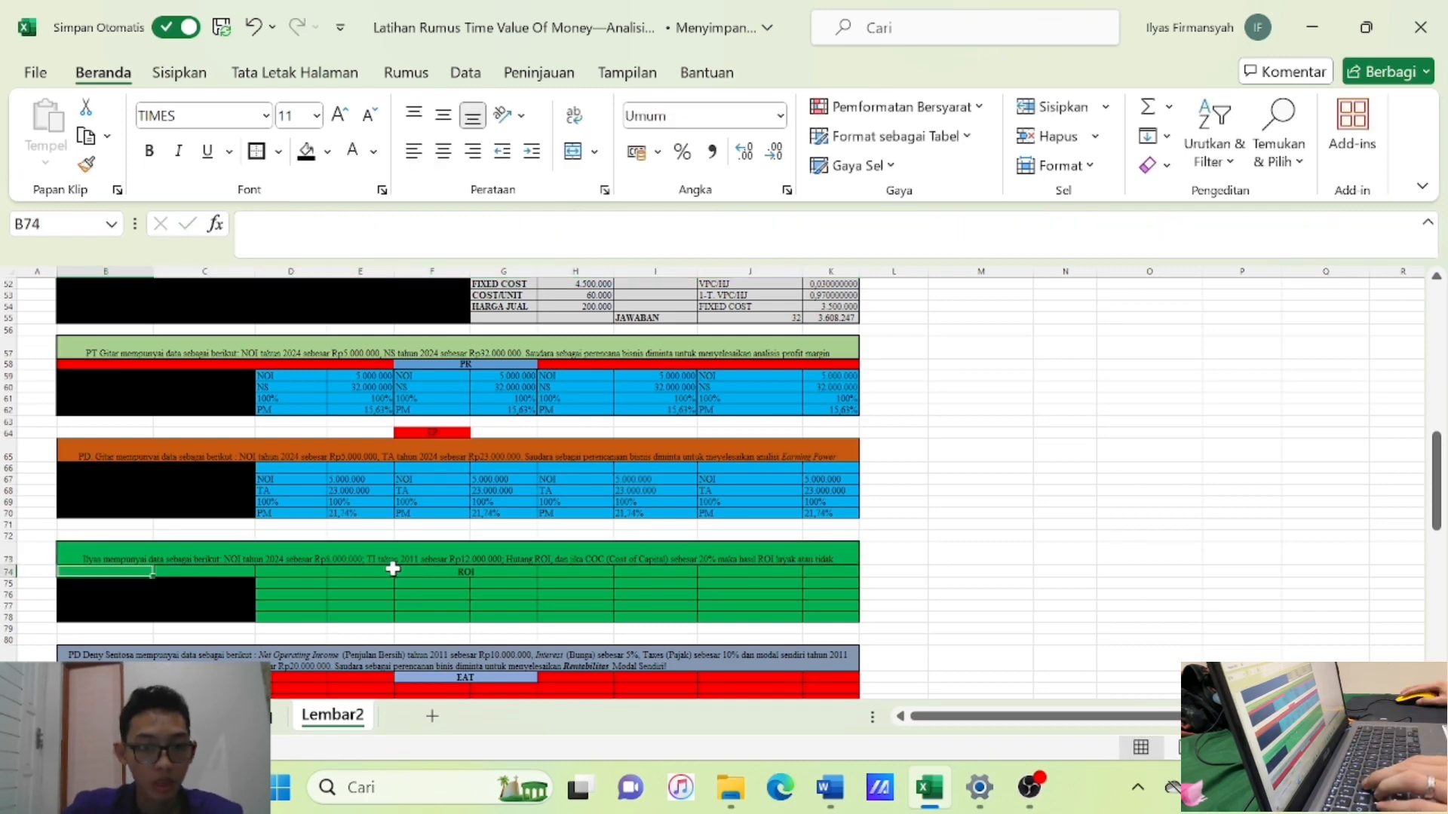
Set the TI year to 2024 and the TI amount to Rp20.000.000 in the B73 ROI statement.
double_click(390, 560)
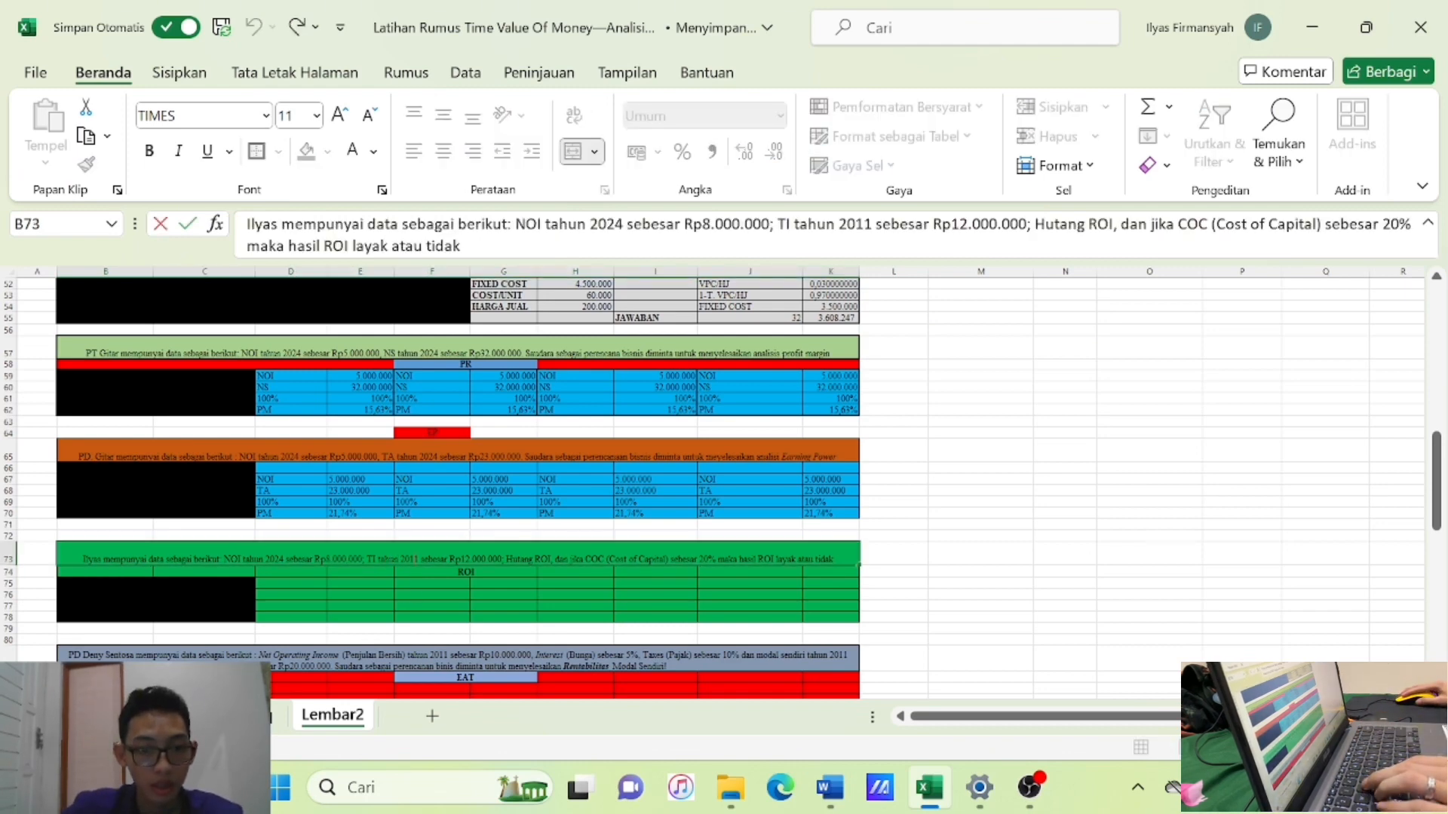
key("BackSpace")
key("BackSpace")
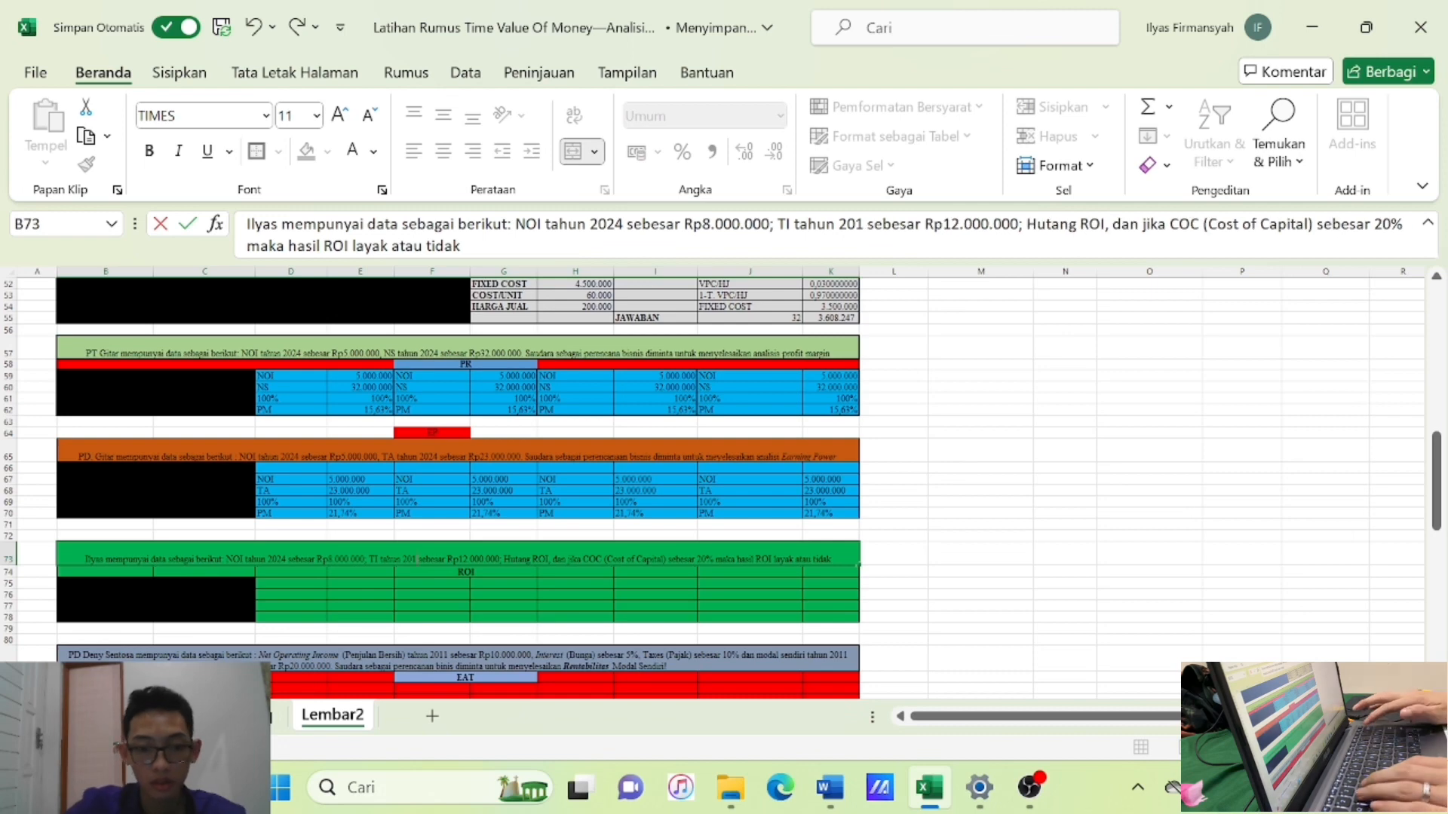
type("24")
key("Return")
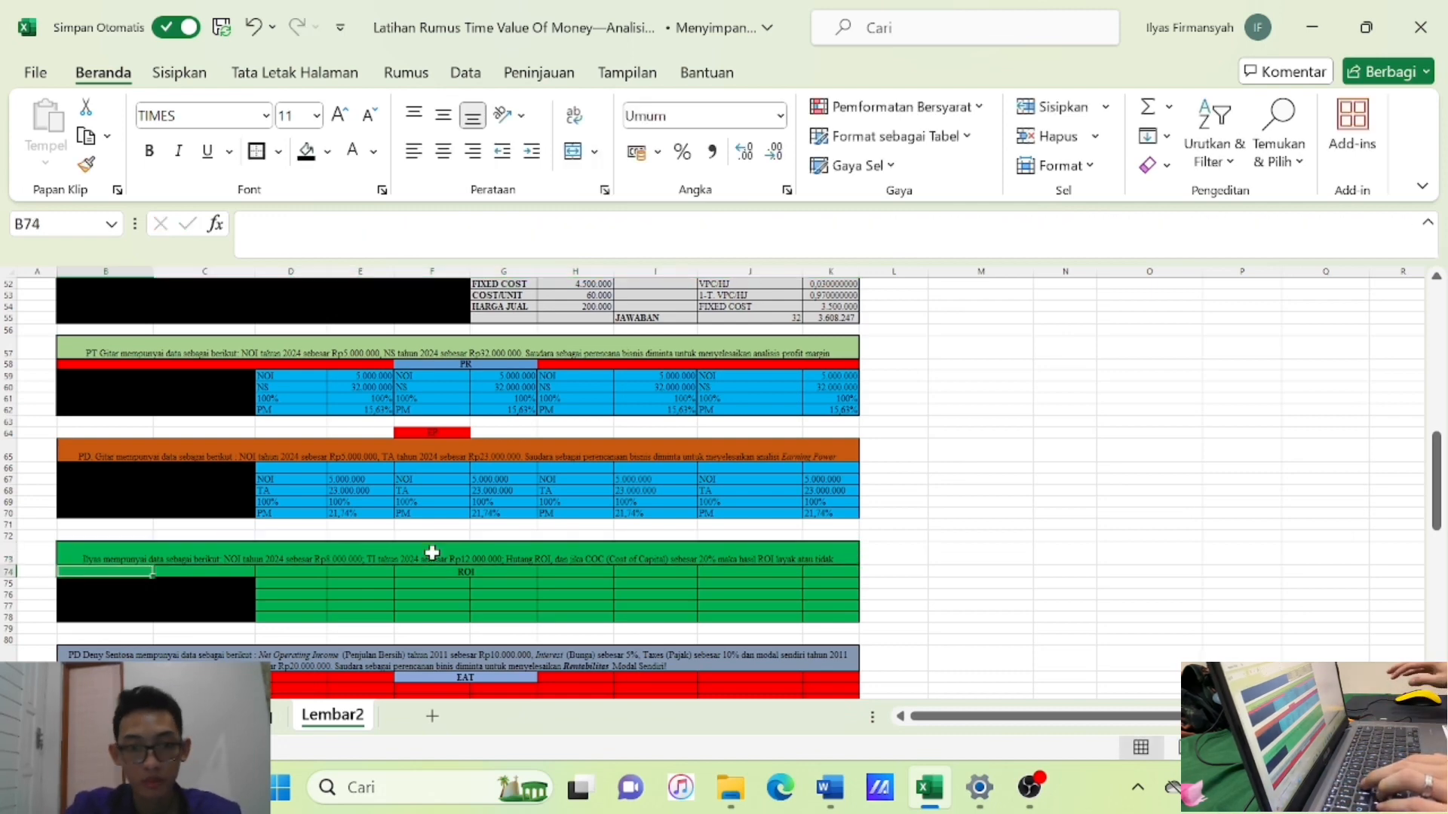
double_click(473, 563)
key("BackSpace")
key("BackSpace")
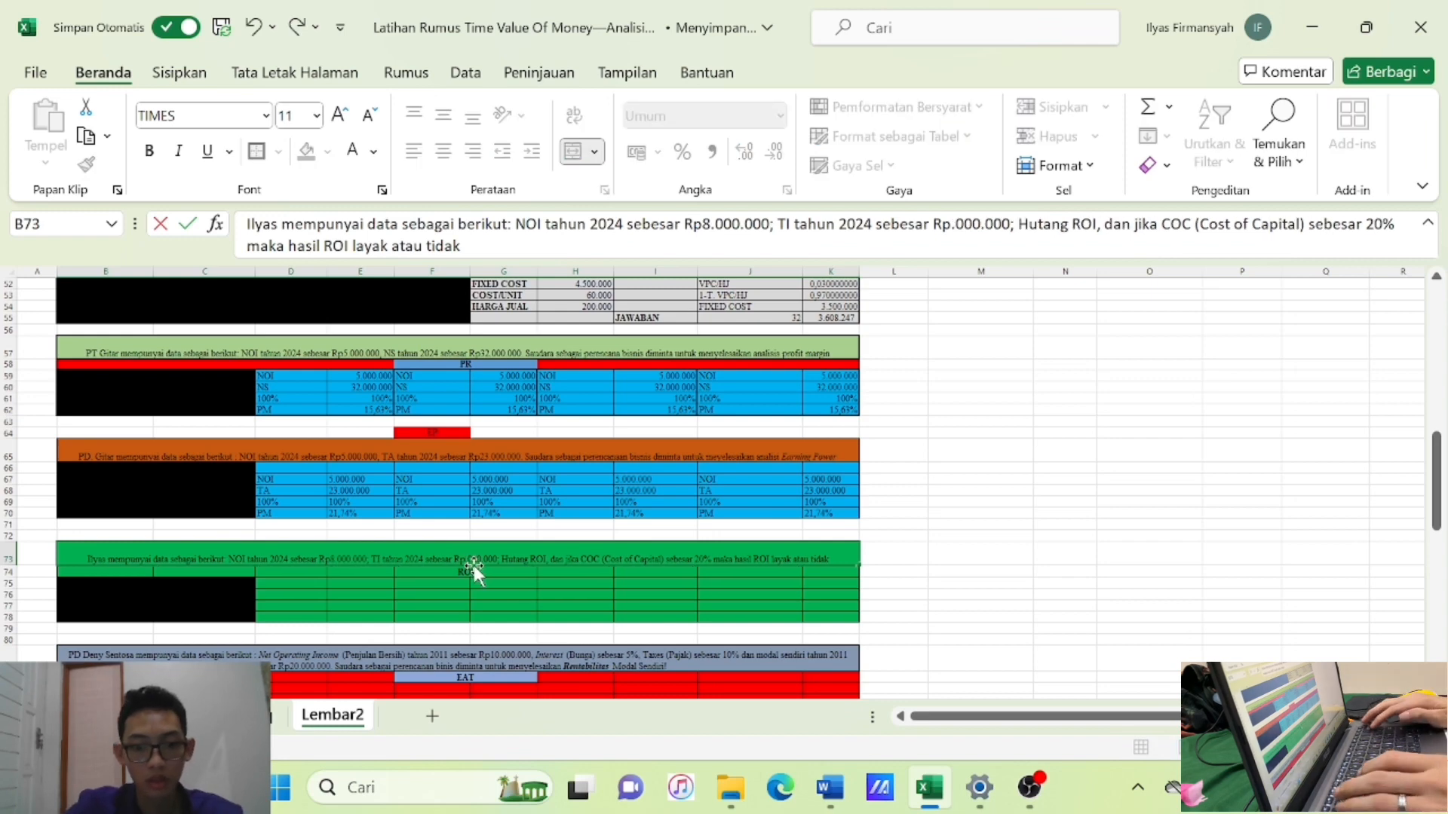
type("20")
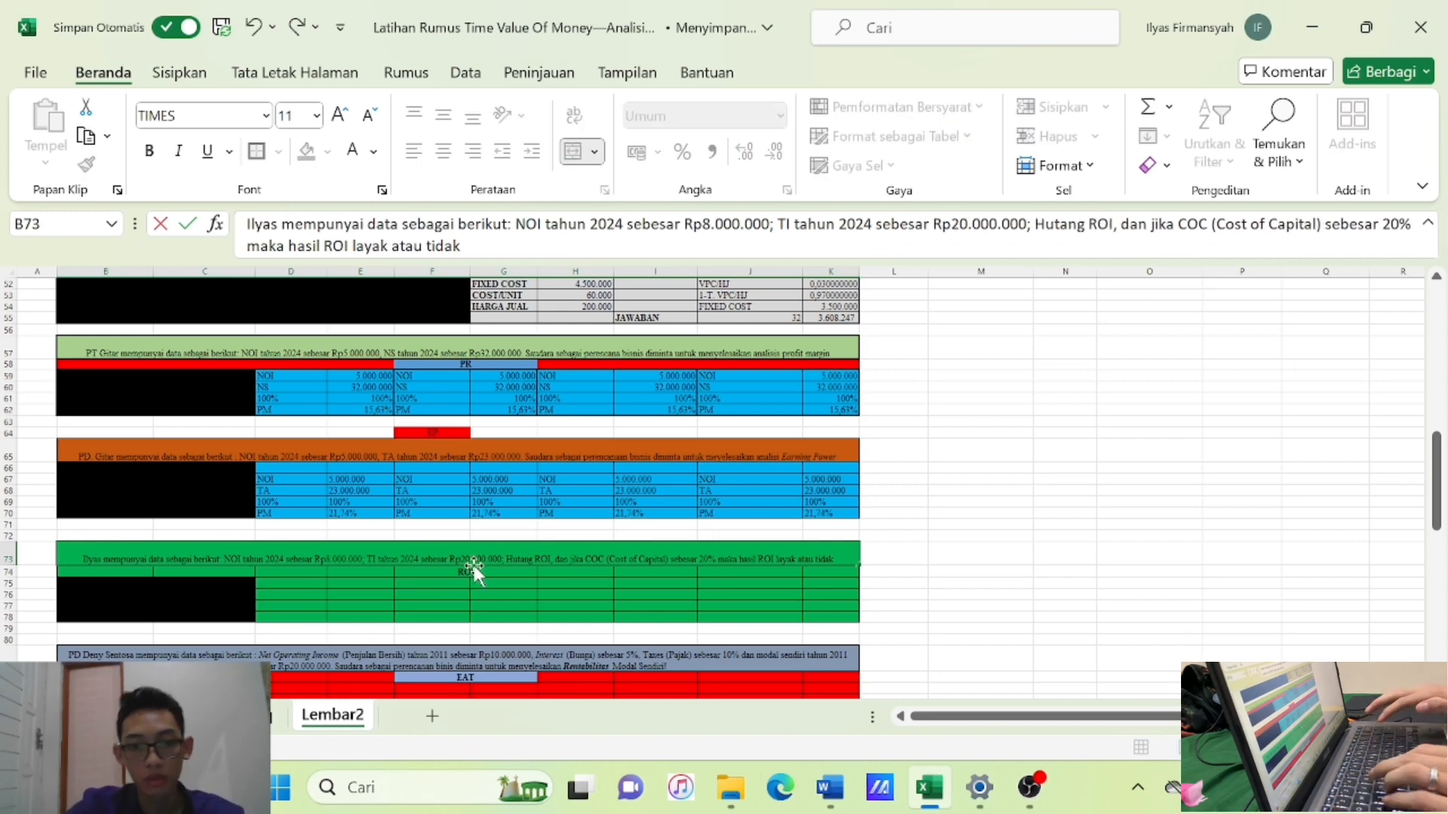
key("Return")
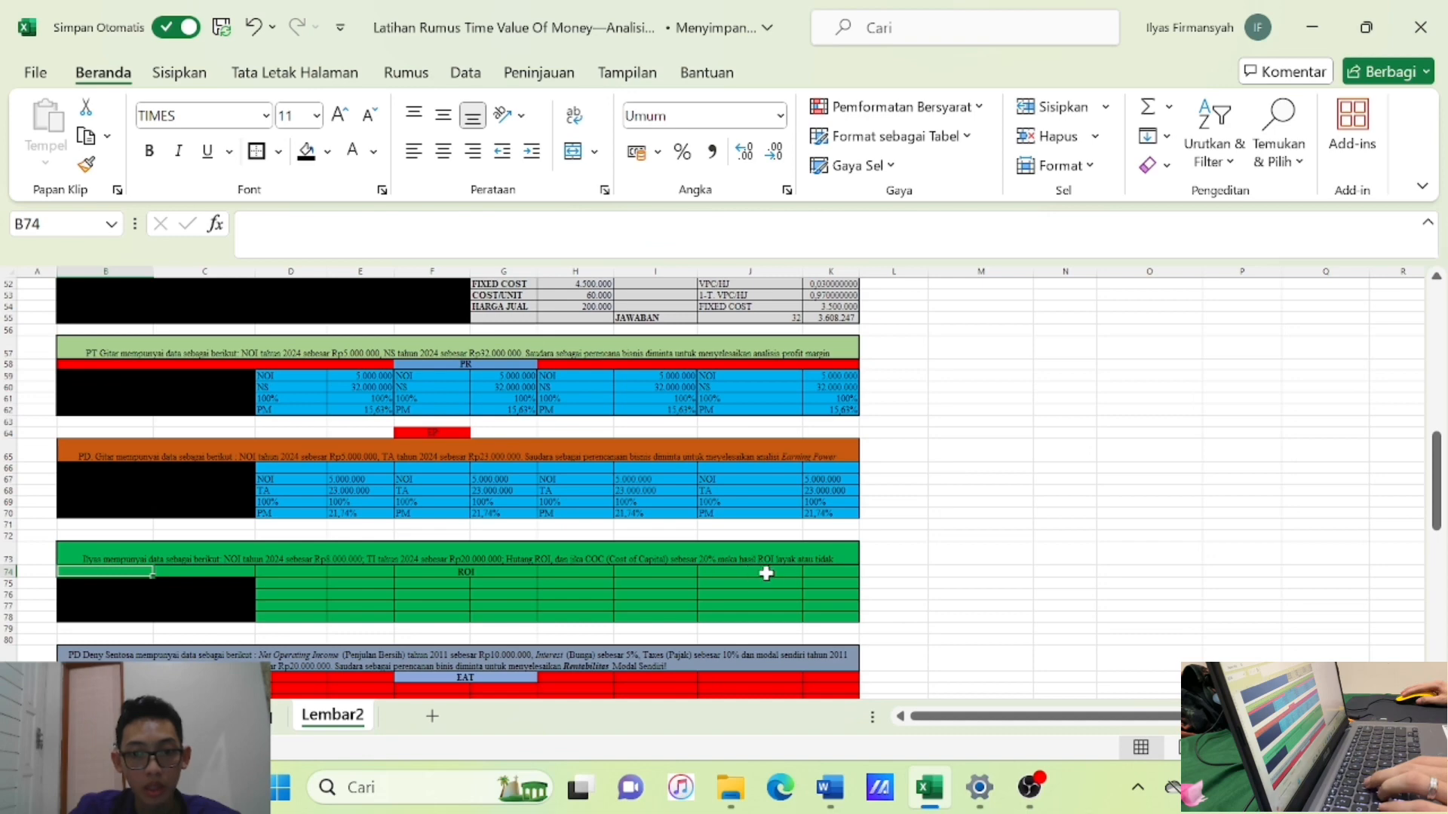
Enter the row labels NOI, TI, 100% and ROI in D75:D78 of the ROI table.
left_click(324, 585)
type("N")
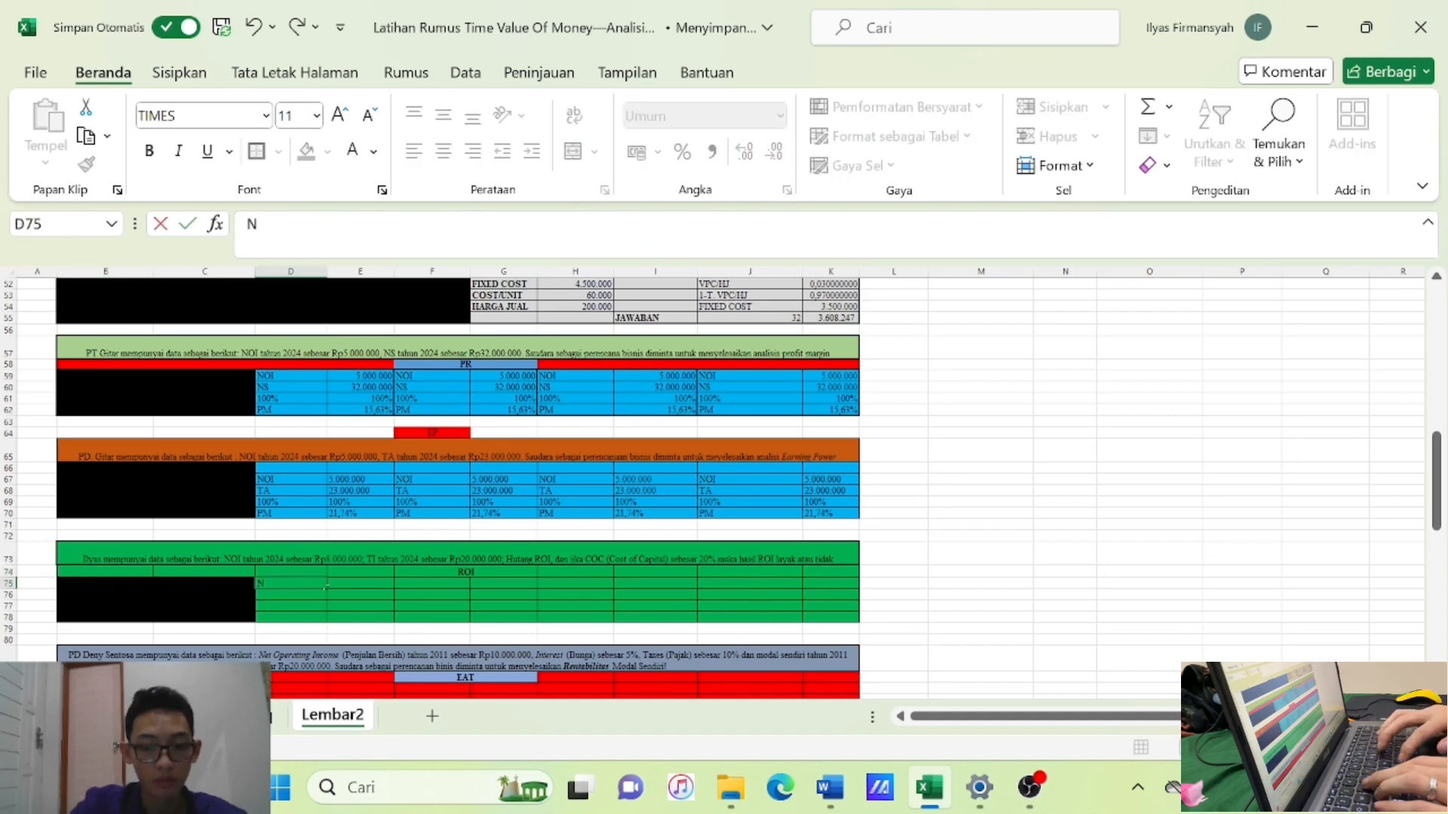
type("OI")
key("Return")
type("TI")
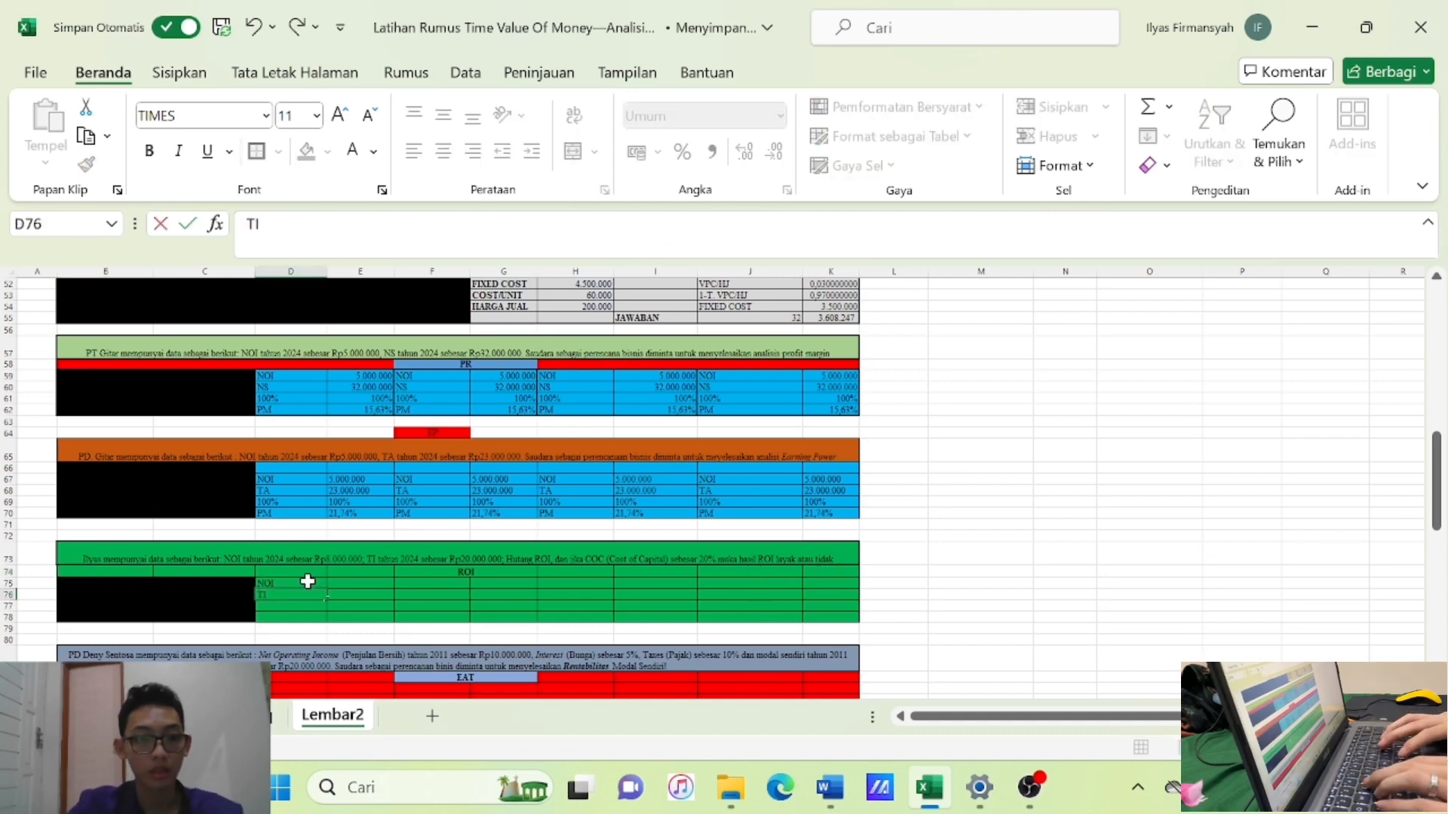
key("Return")
type("100%")
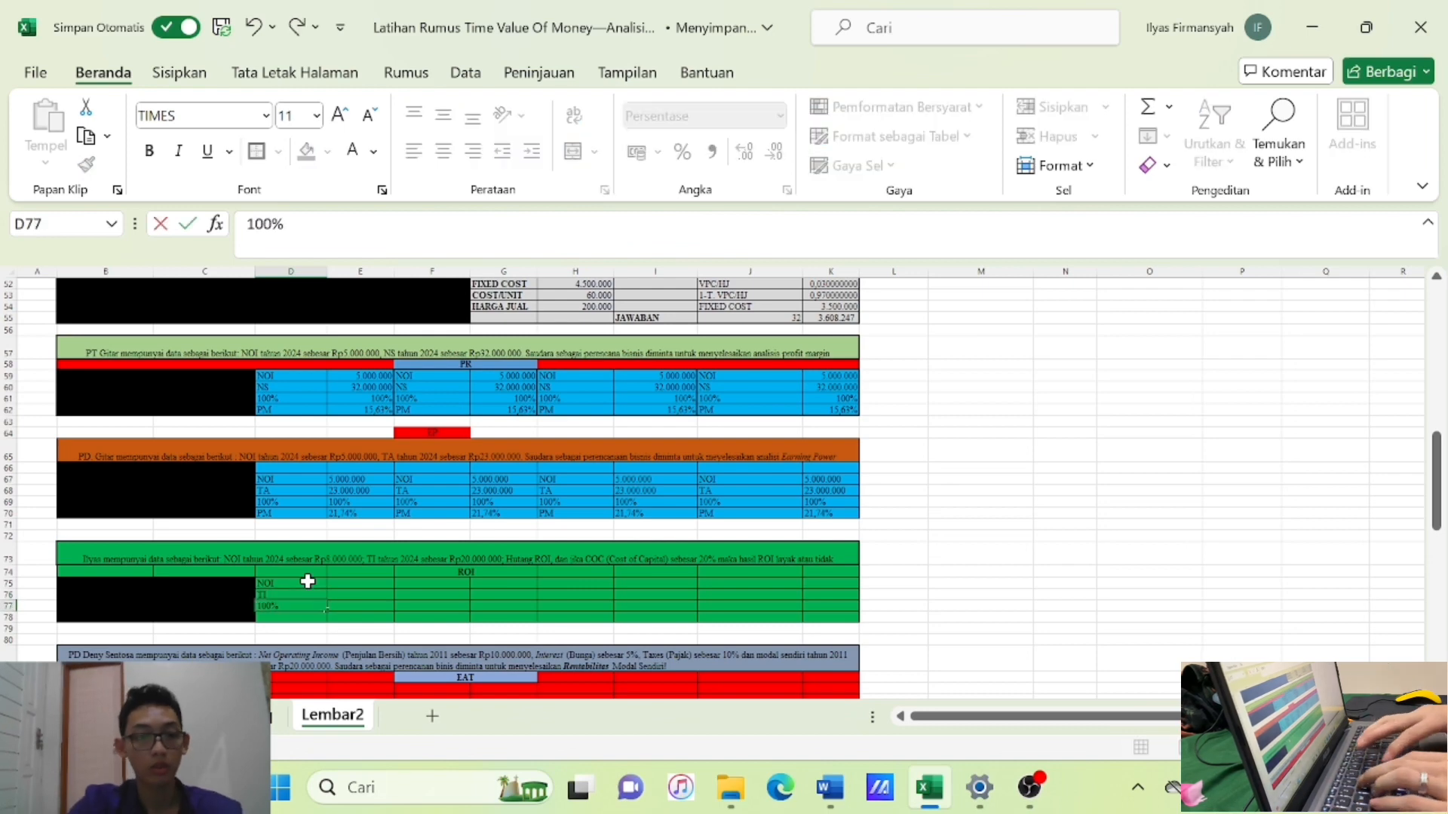
key("Return")
type("RO")
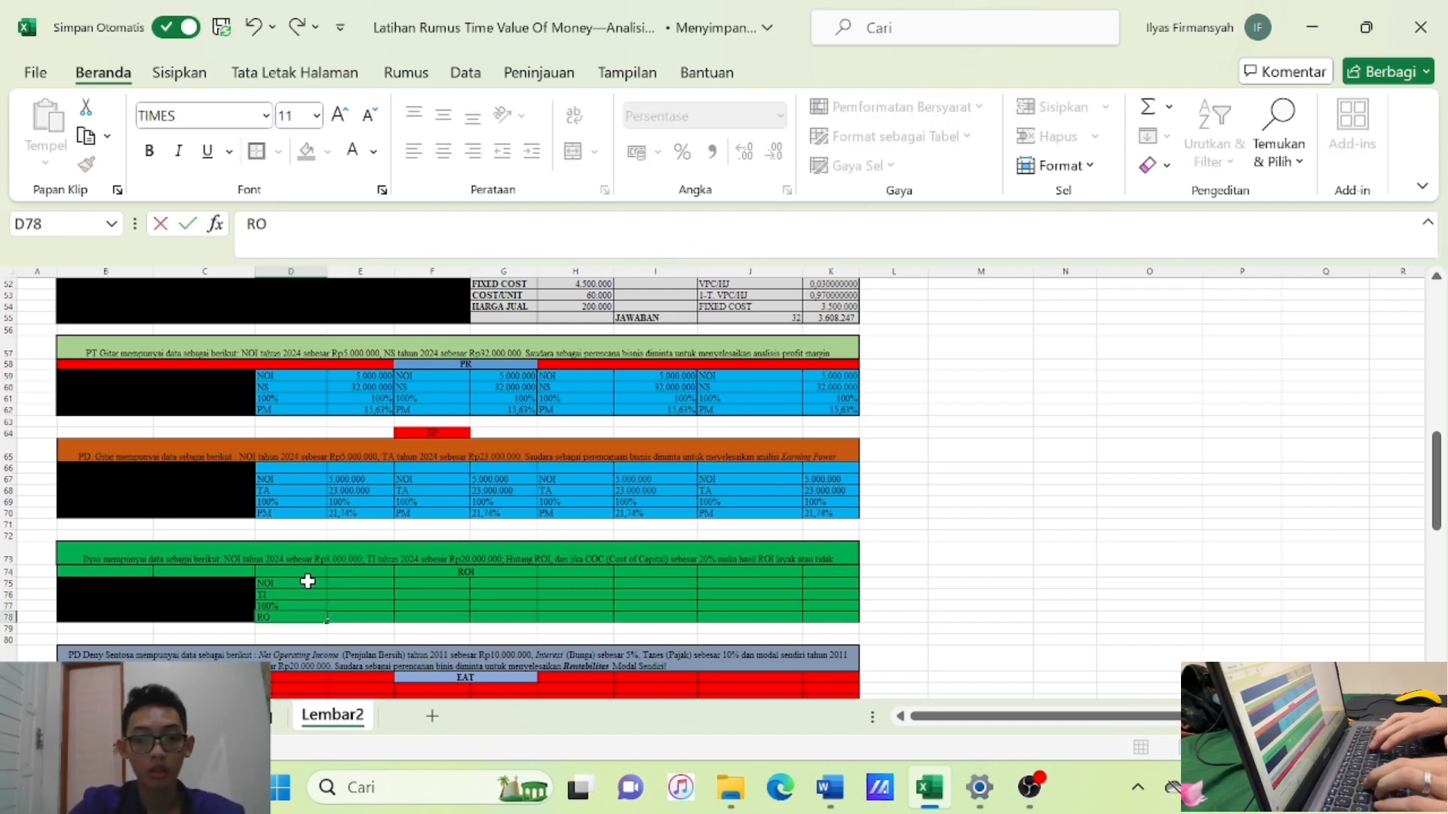
type("I")
key("Return")
Fill E75:E76 of the ROI table with 8.000.000 for NOI and 20.000.000 for TI.
left_click(360, 585)
type("8")
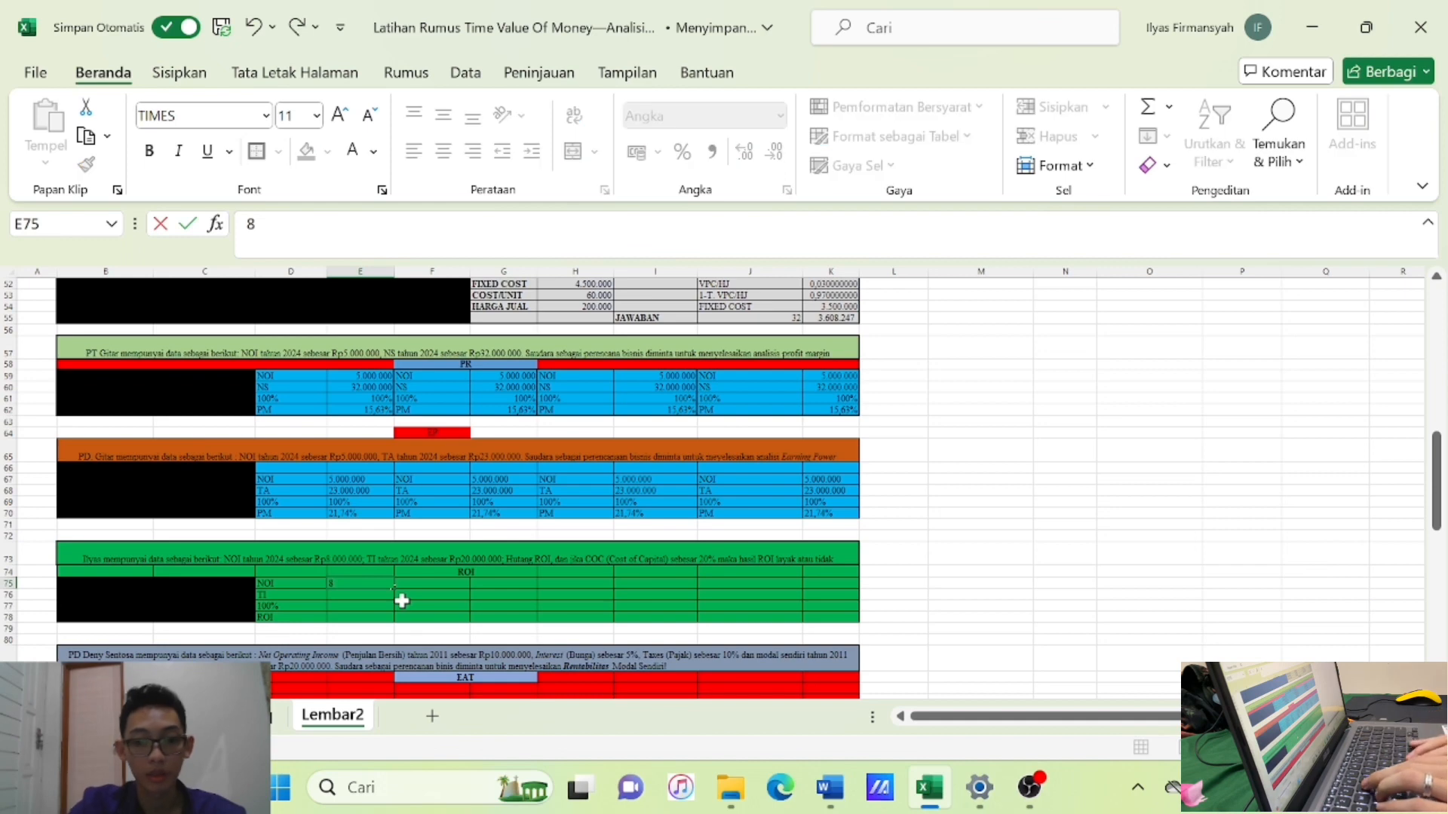
type(".000.000")
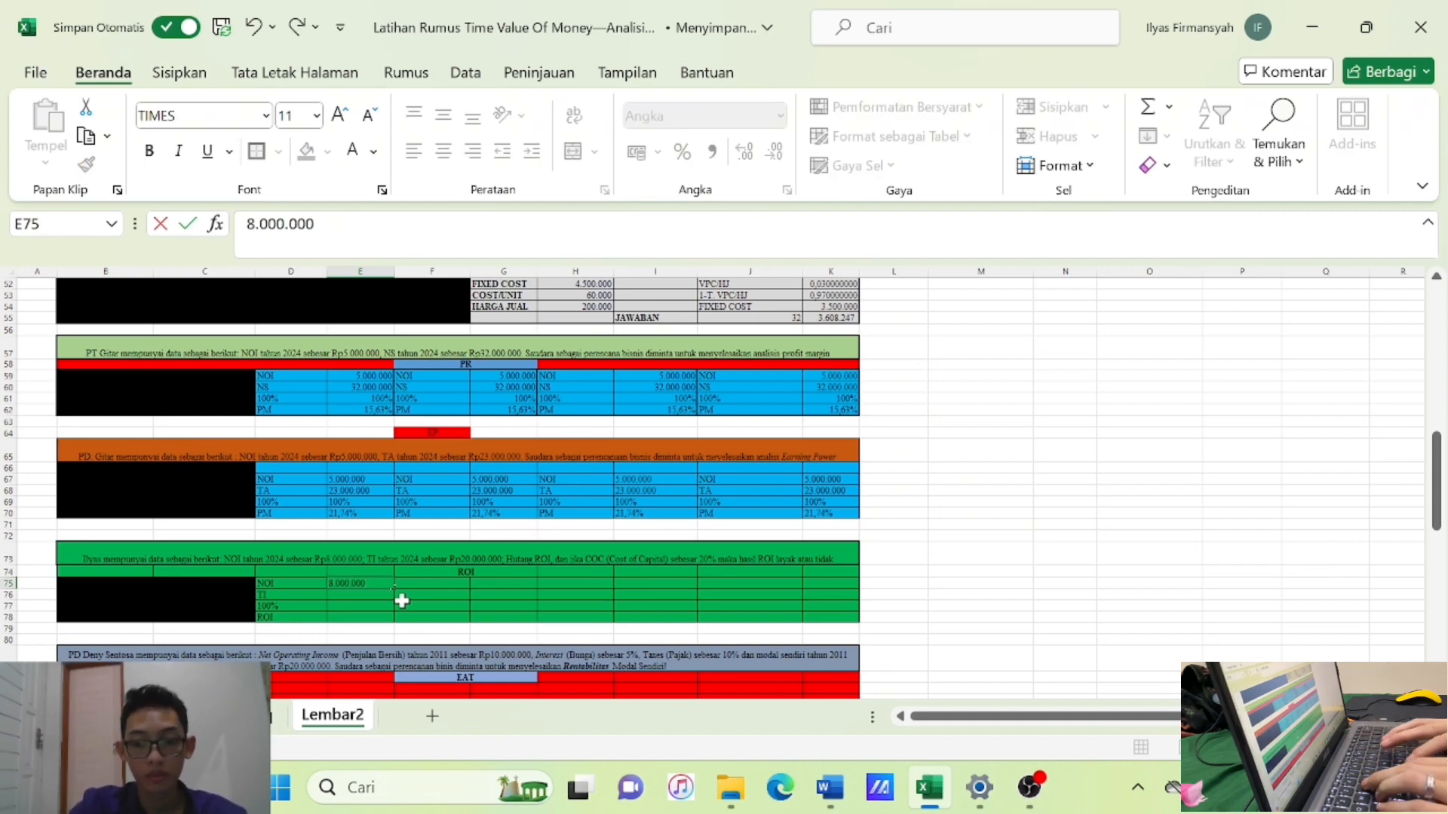
key("Return")
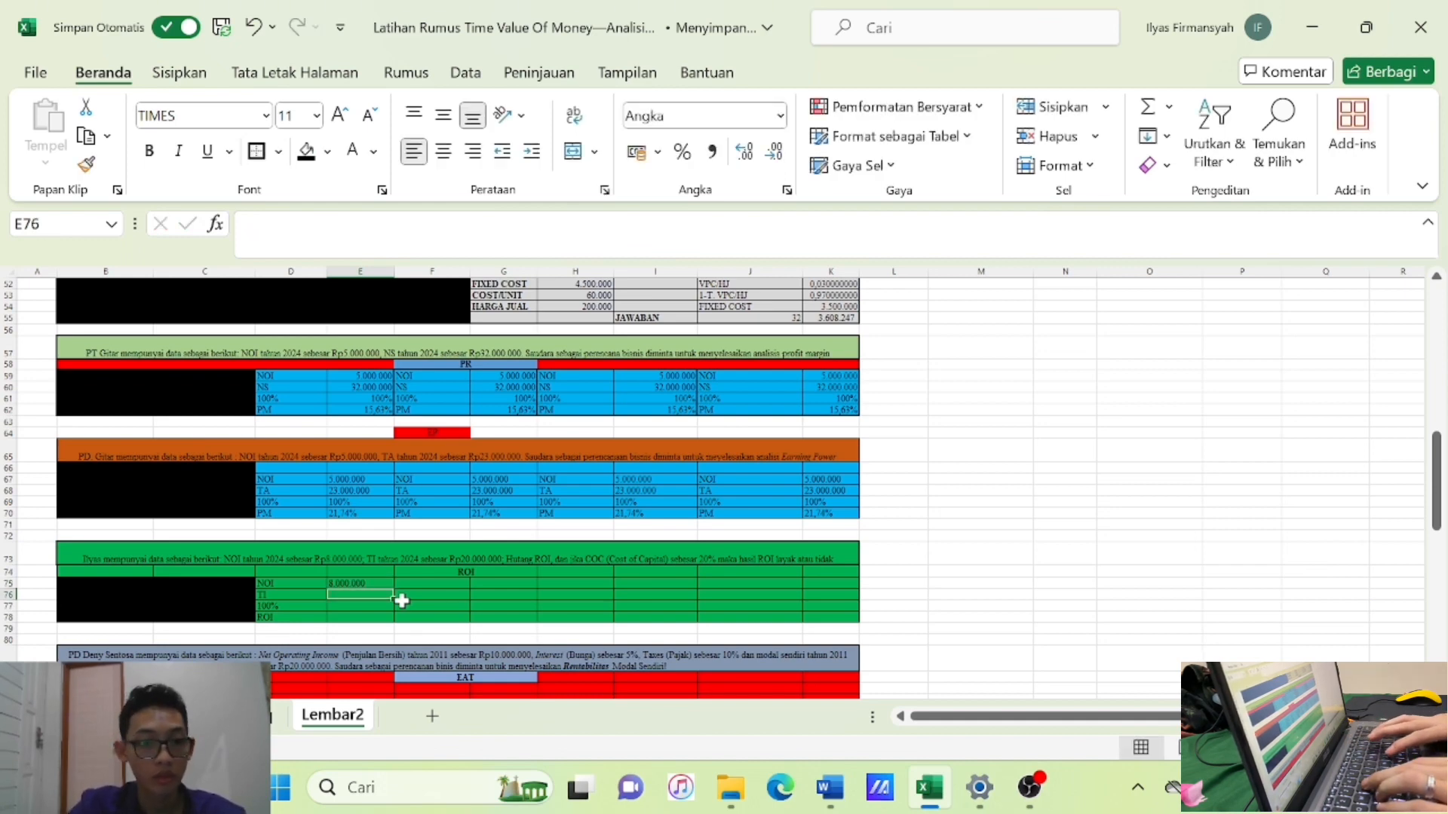
type("20.000.000")
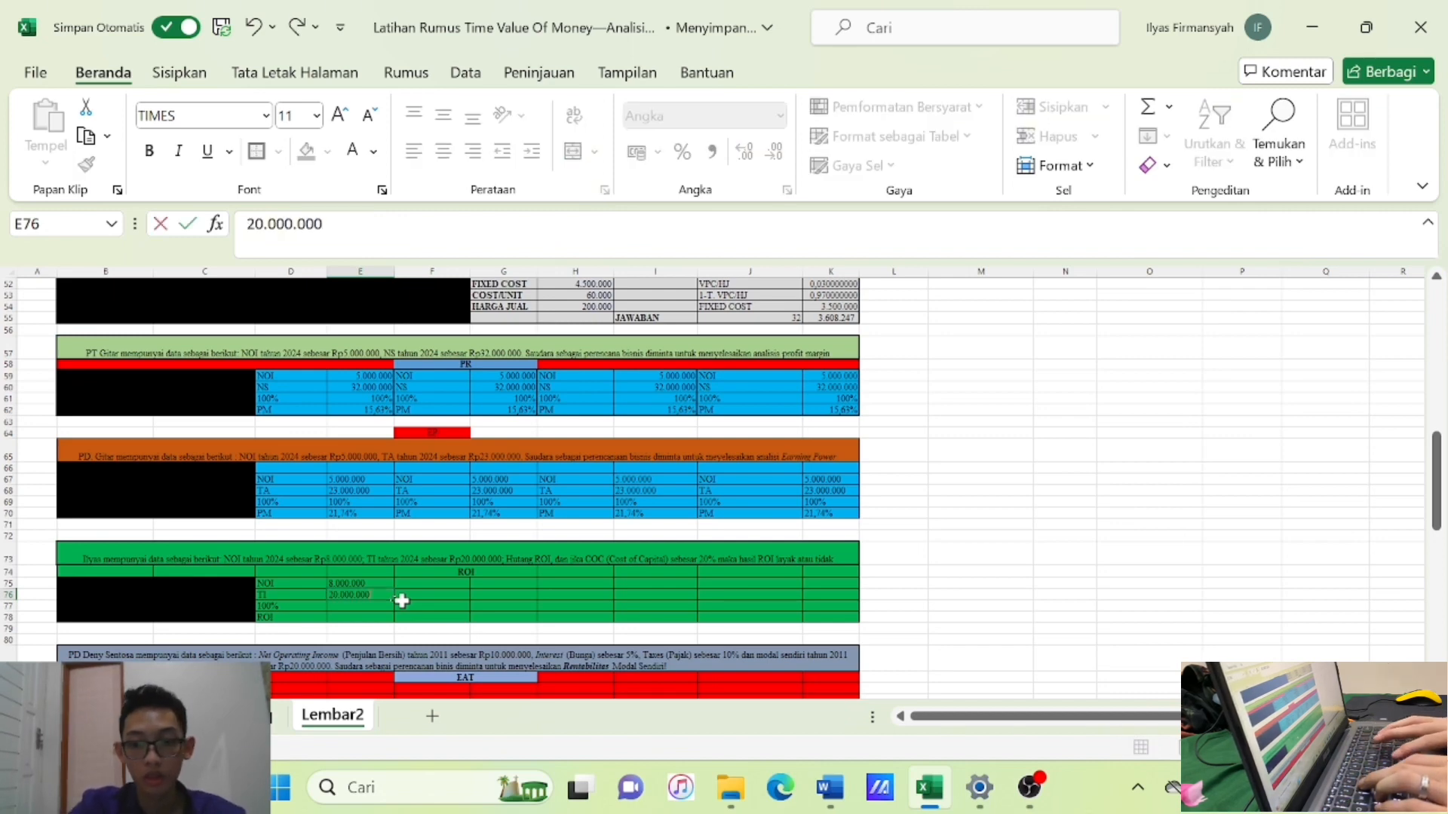
Commit the TI value of 20.000.000 in E76 and enter 100% in E77 of the ROI table.
key("Return")
type("100")
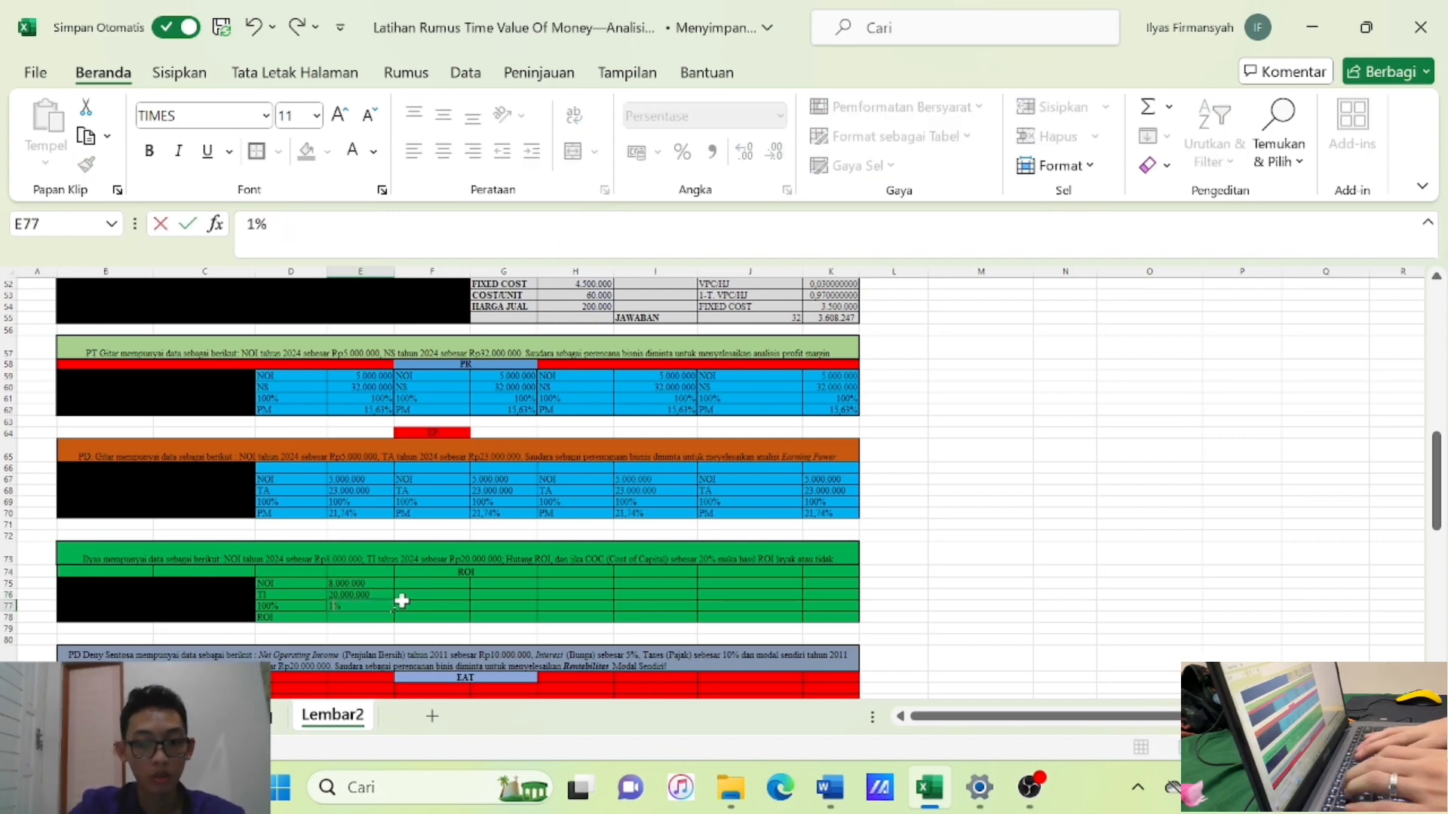
key("ctrl+Return")
key("Return")
Calculate ROI in E78 with the formula =(E75/E76)*E77.
type("=")
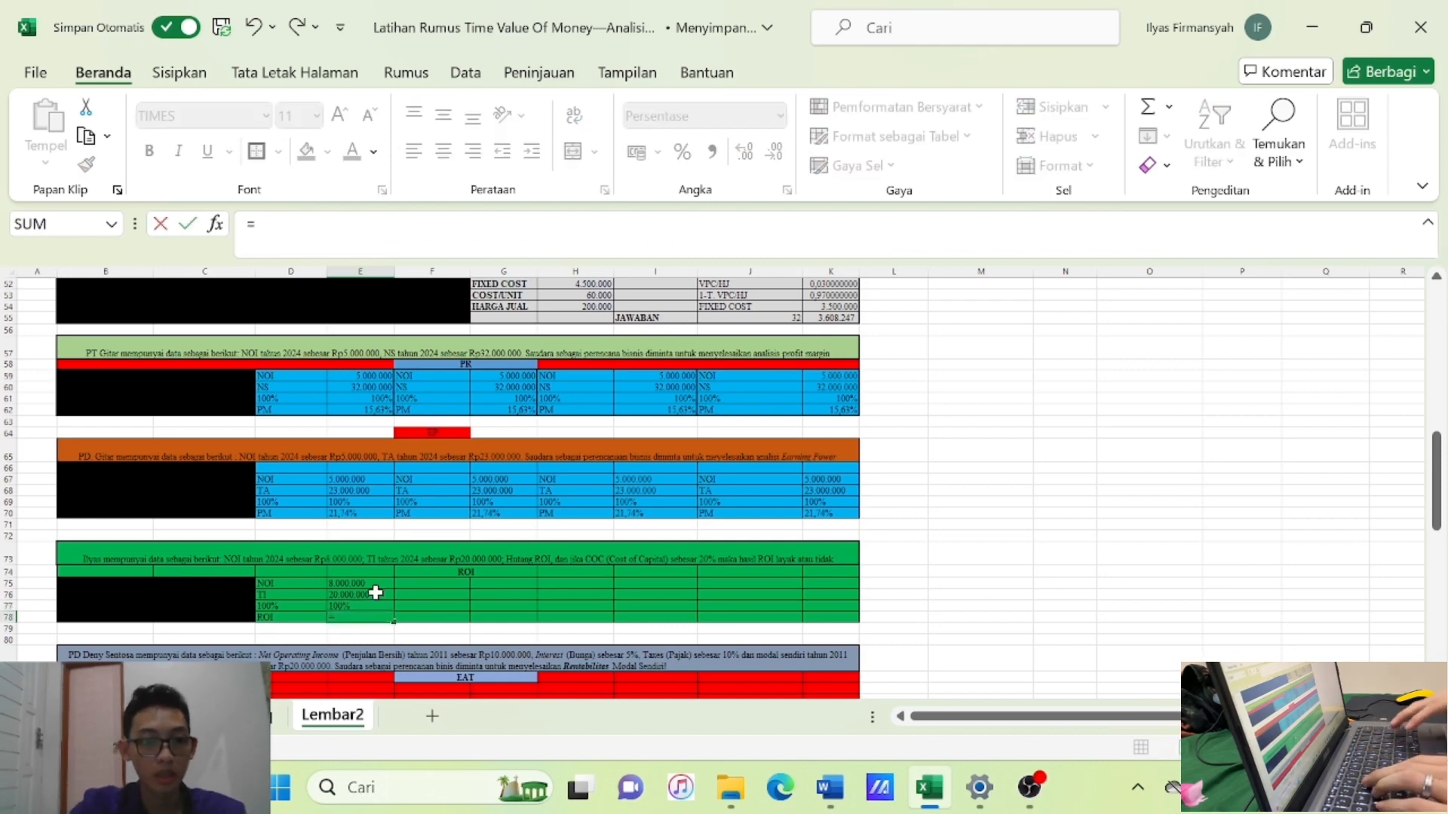
type("(")
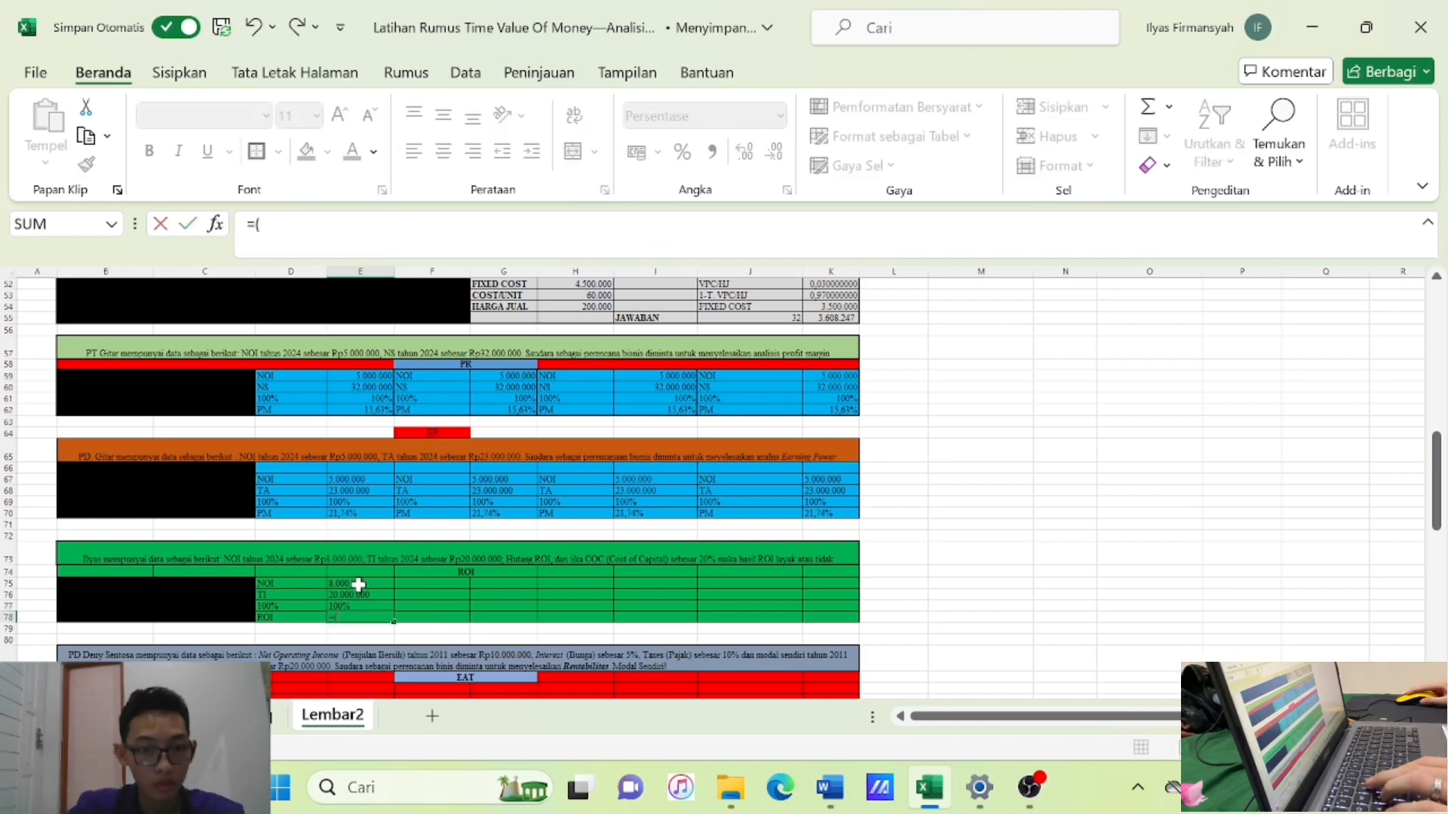
left_click(358, 585)
type("/")
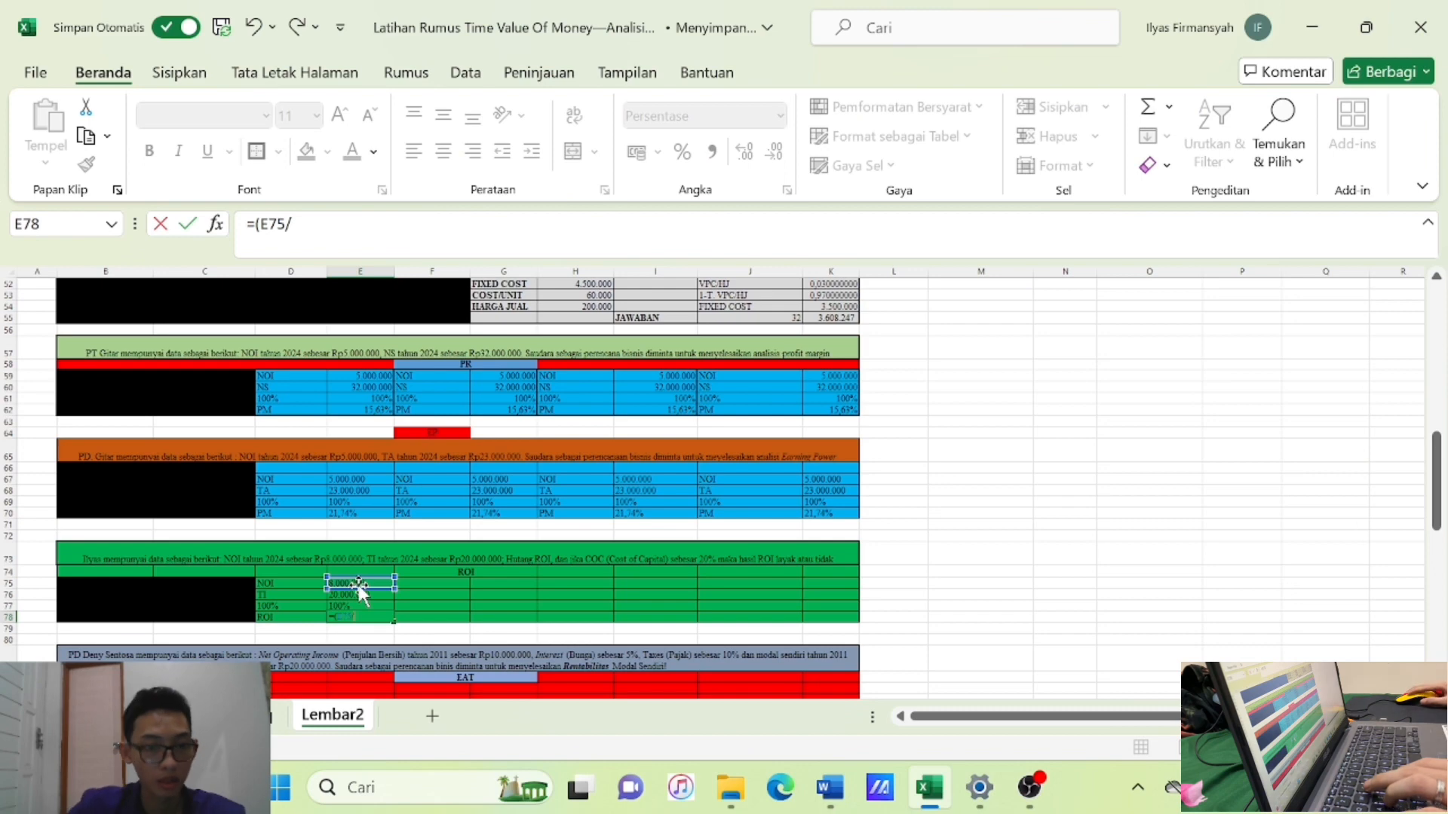
left_click(358, 597)
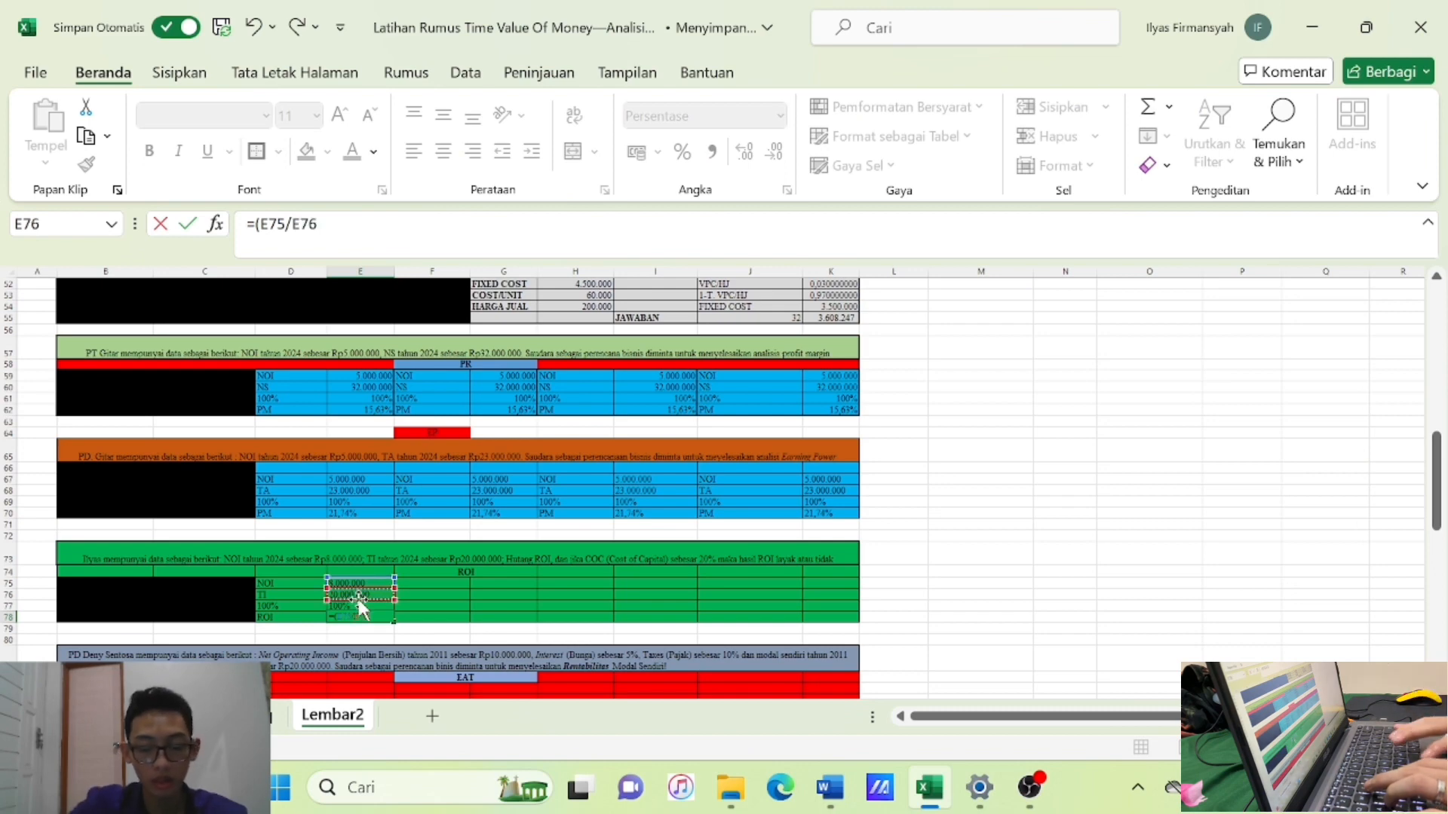
type(")")
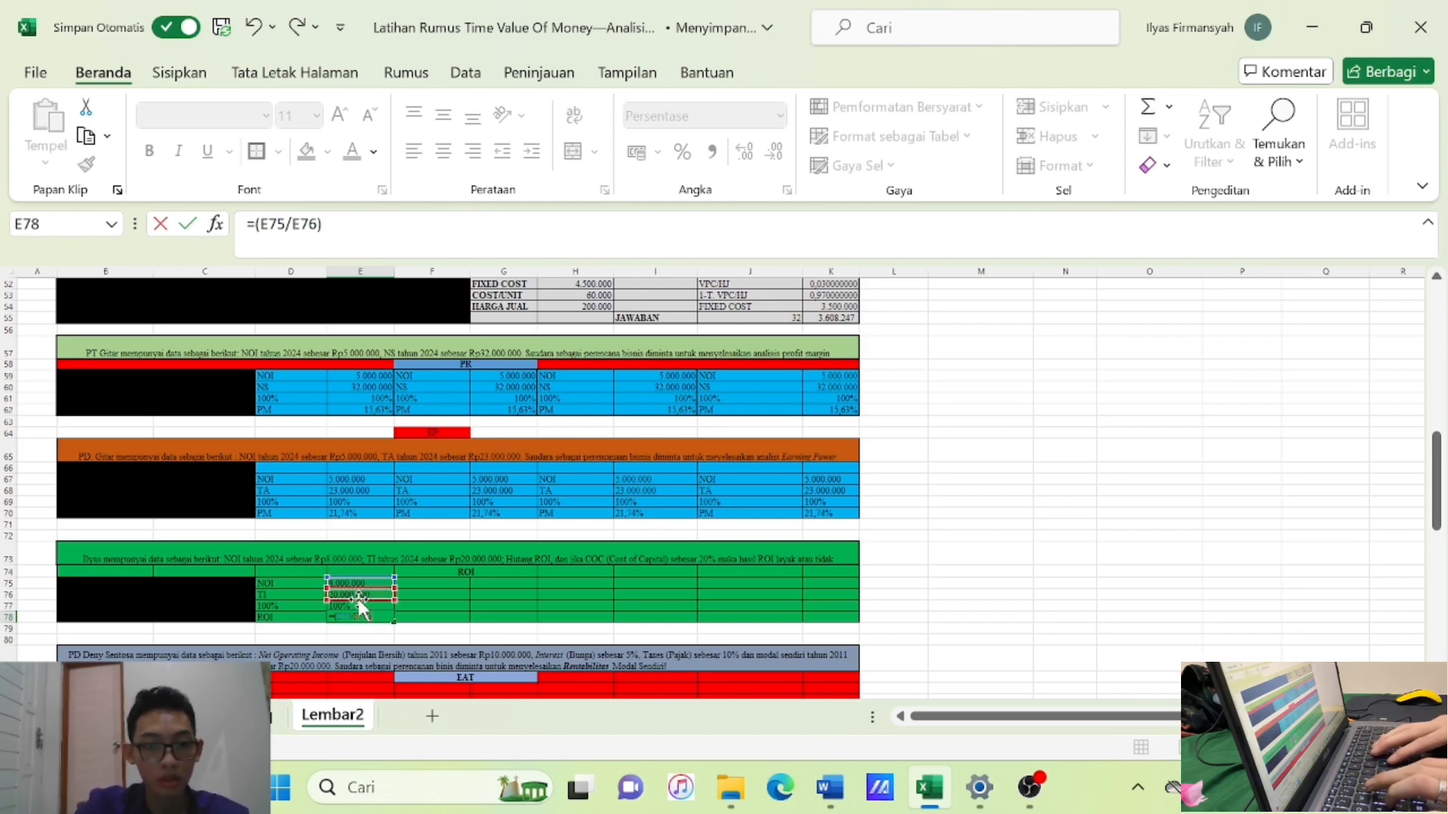
type("*")
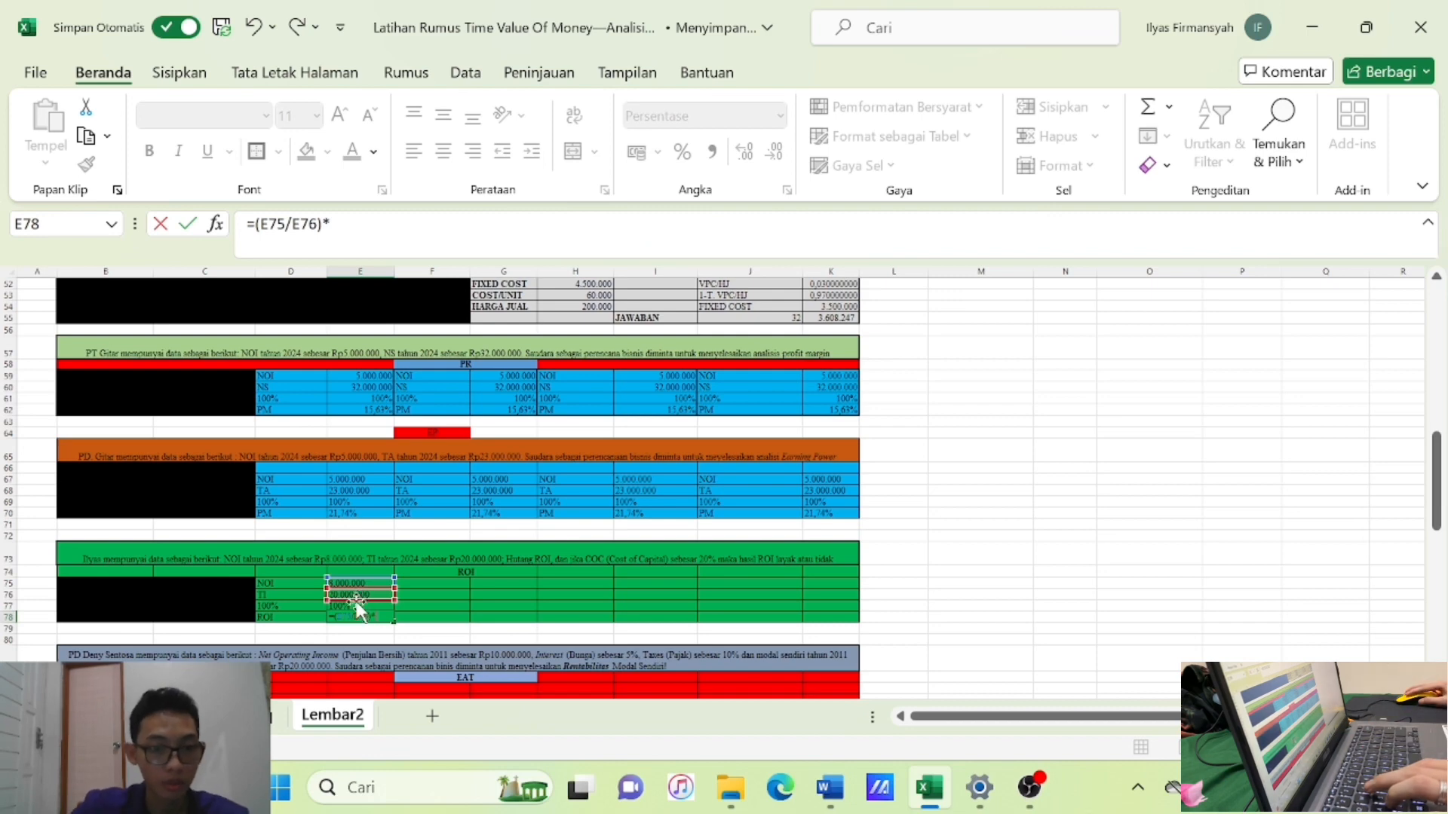
left_click(354, 605)
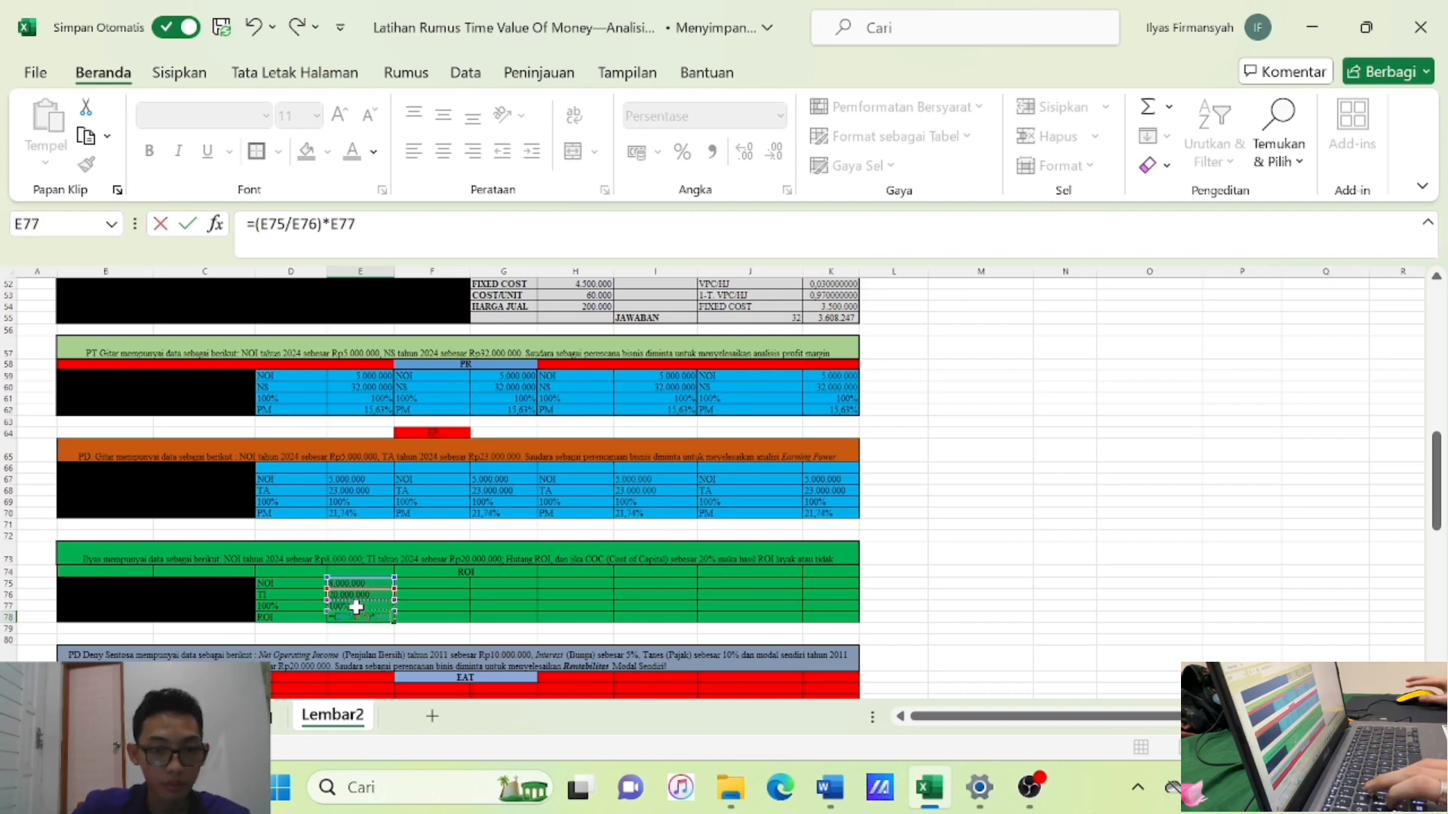
key("Return")
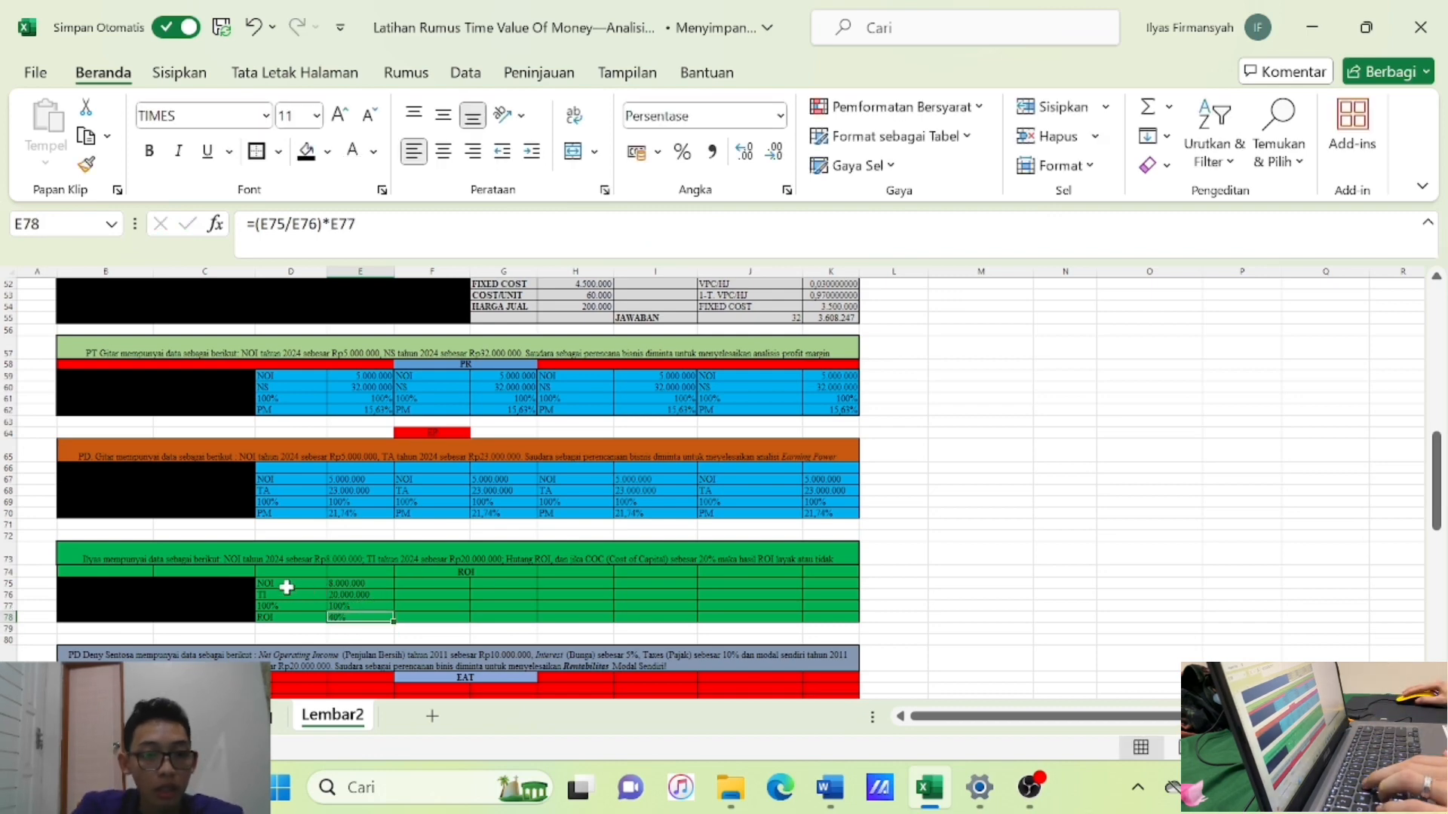
Copy the completed ROI block D75:E78 into the three empty column pairs beside it, starting at F75, H75 and J75.
left_click_drag(288, 589, 829, 629)
key("ctrl+c")
key("ctrl+v")
key("ctrl+v")
key("ctrl+v")
key("ctrl")
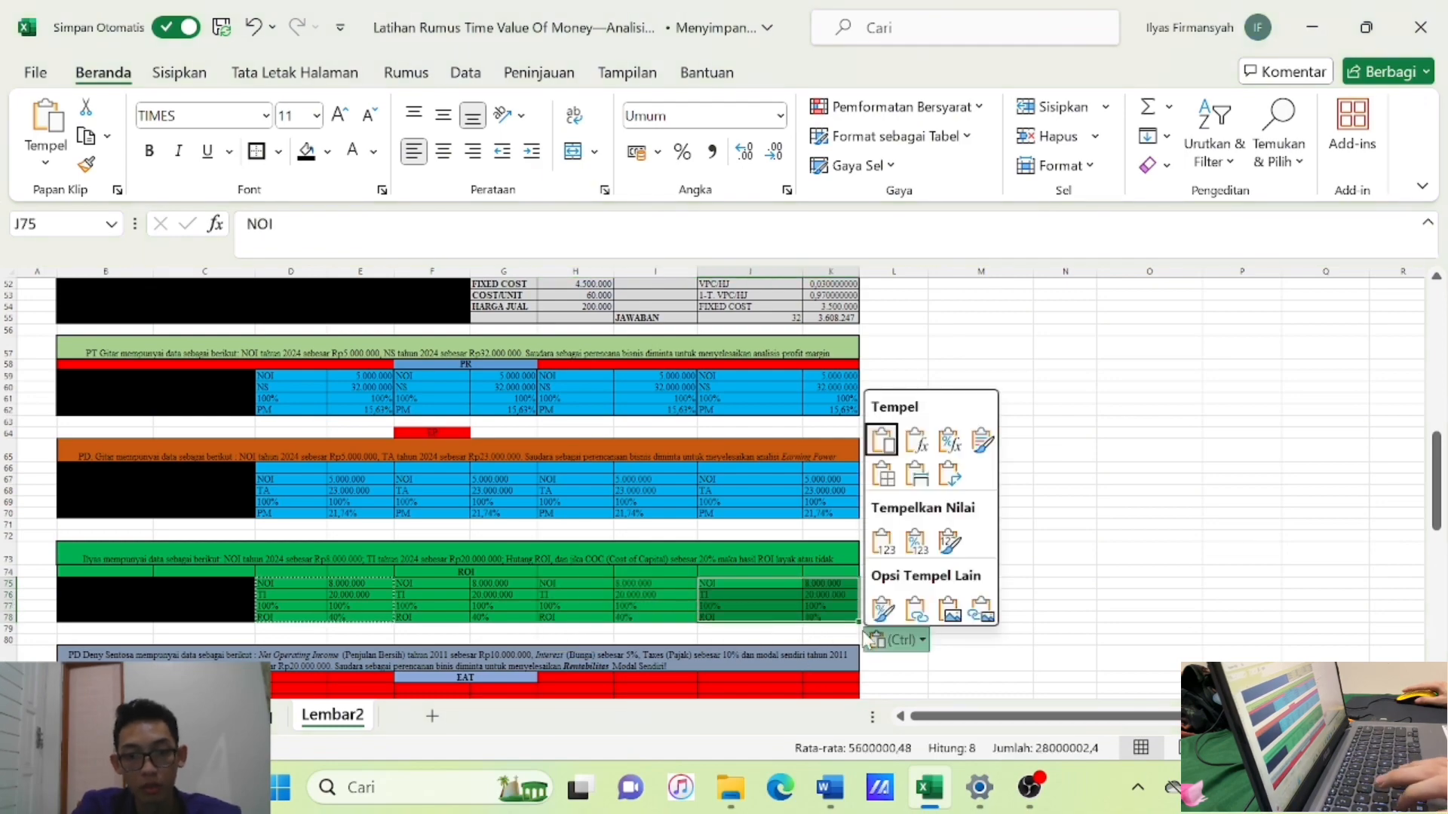
key("Escape")
Black out the whole label block B82:C87 beside the EAT table.
scroll(601, 473, "down", 2)
scroll(600, 473, "down", 5)
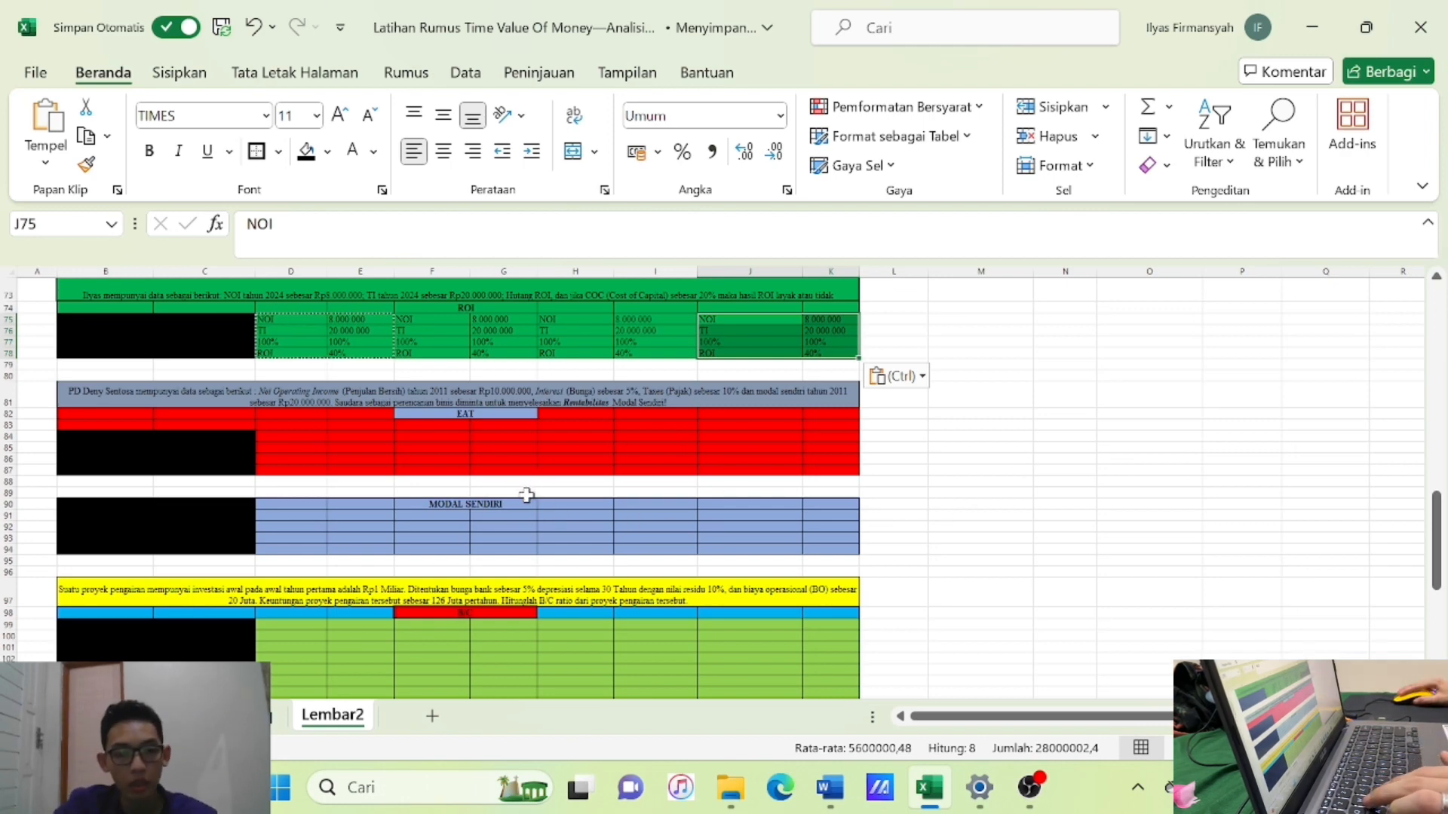
left_click(414, 443)
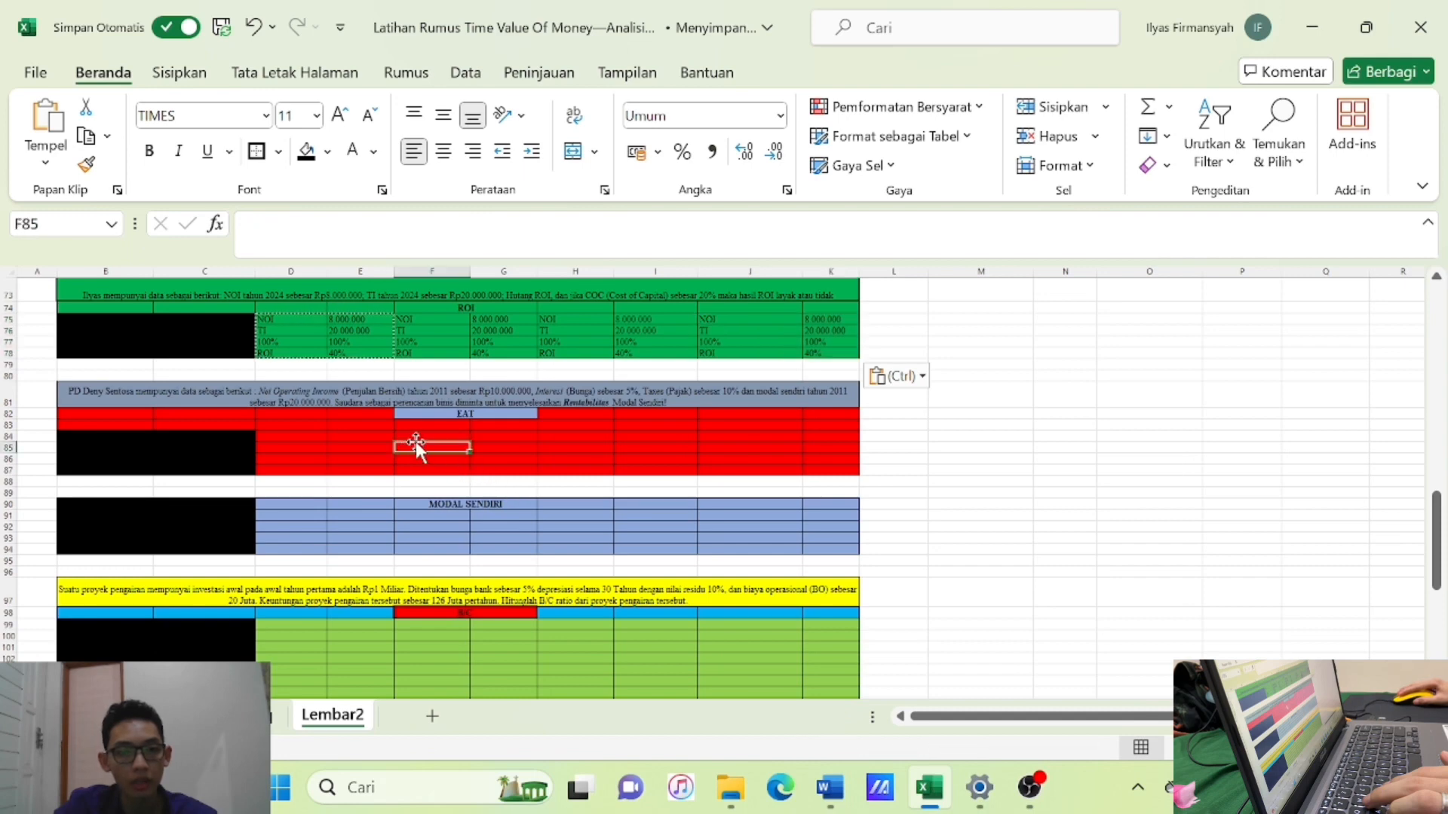
left_click_drag(417, 445, 577, 452)
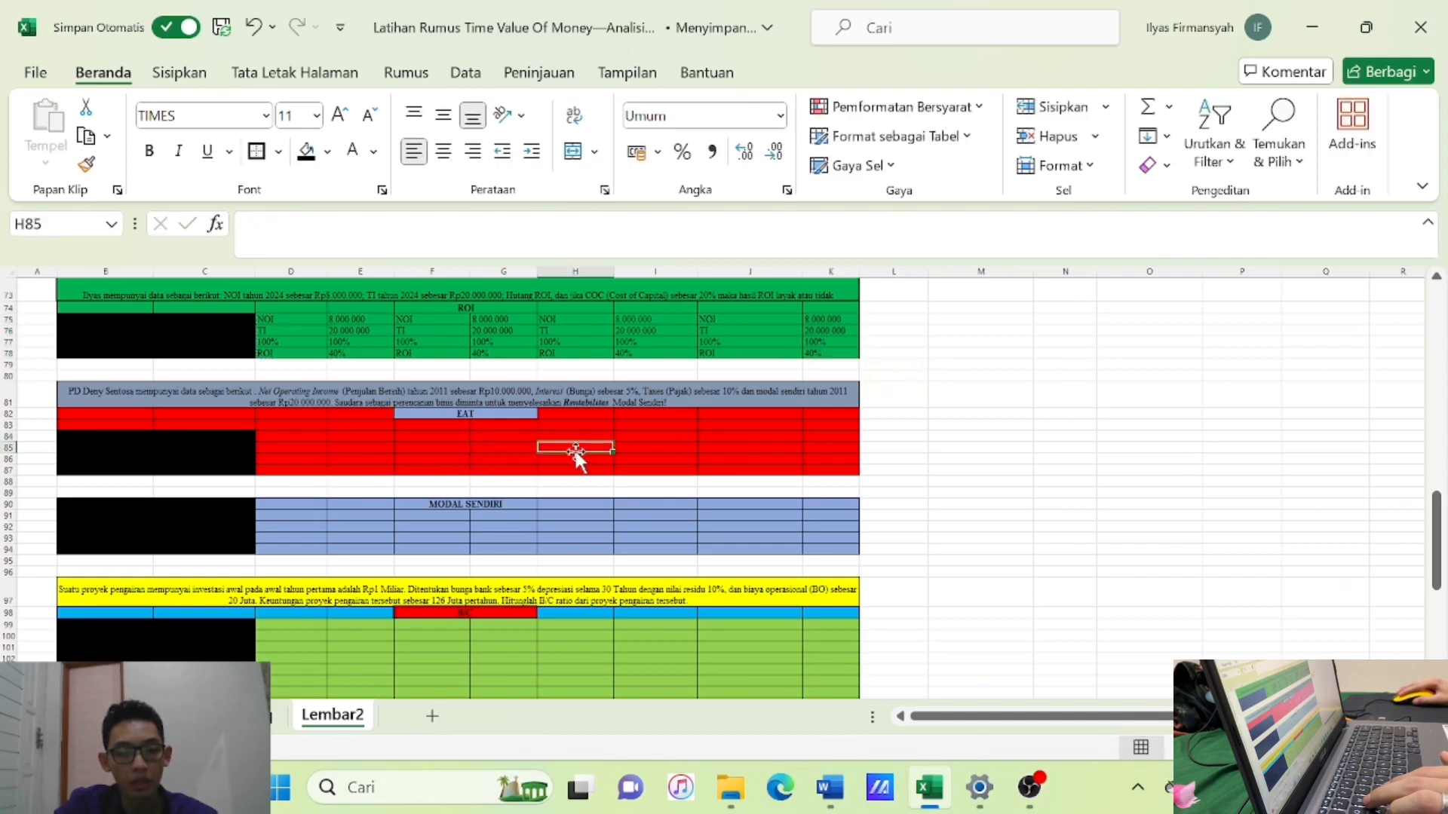
left_click(286, 435)
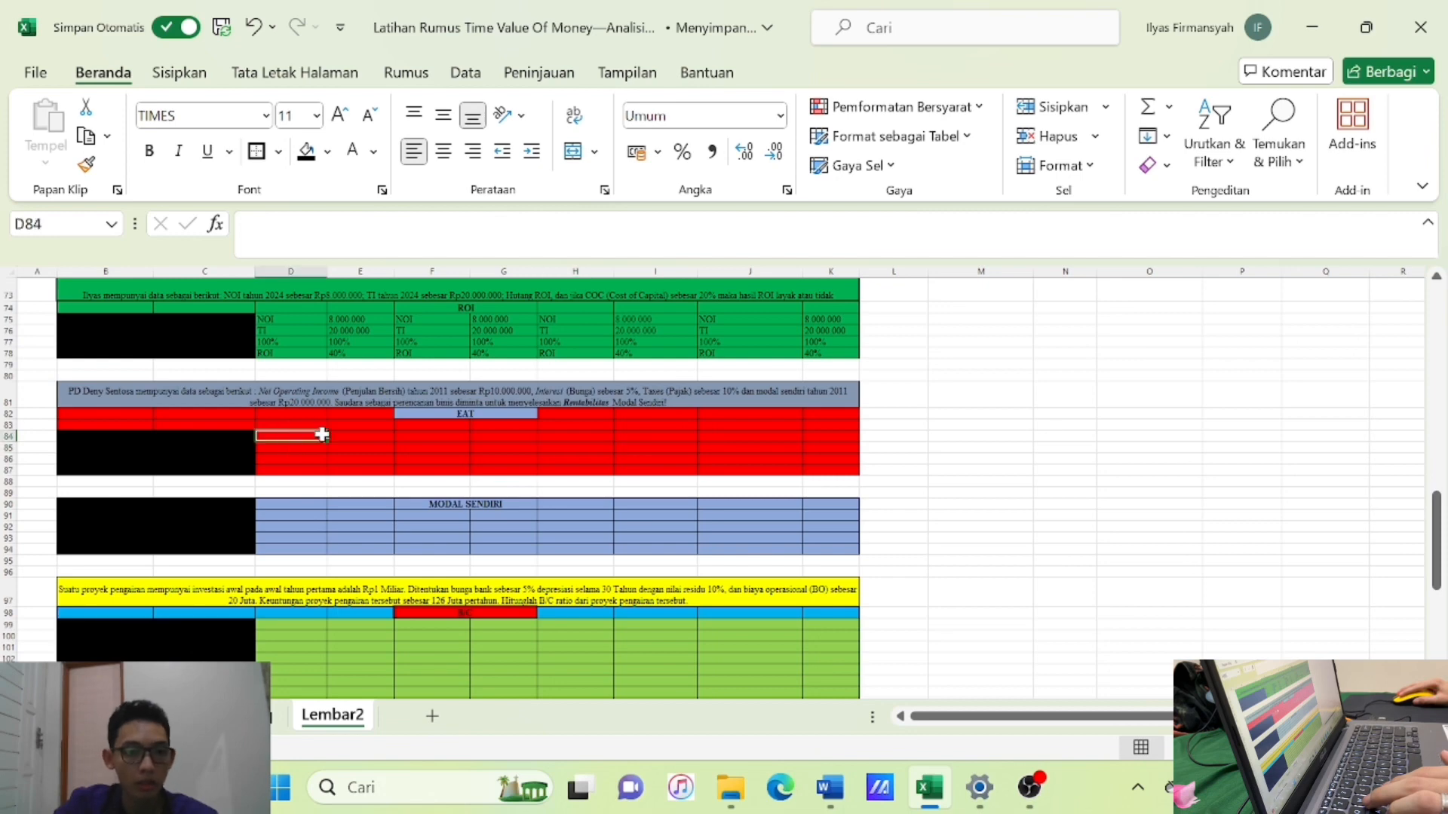
left_click_drag(97, 412, 230, 469)
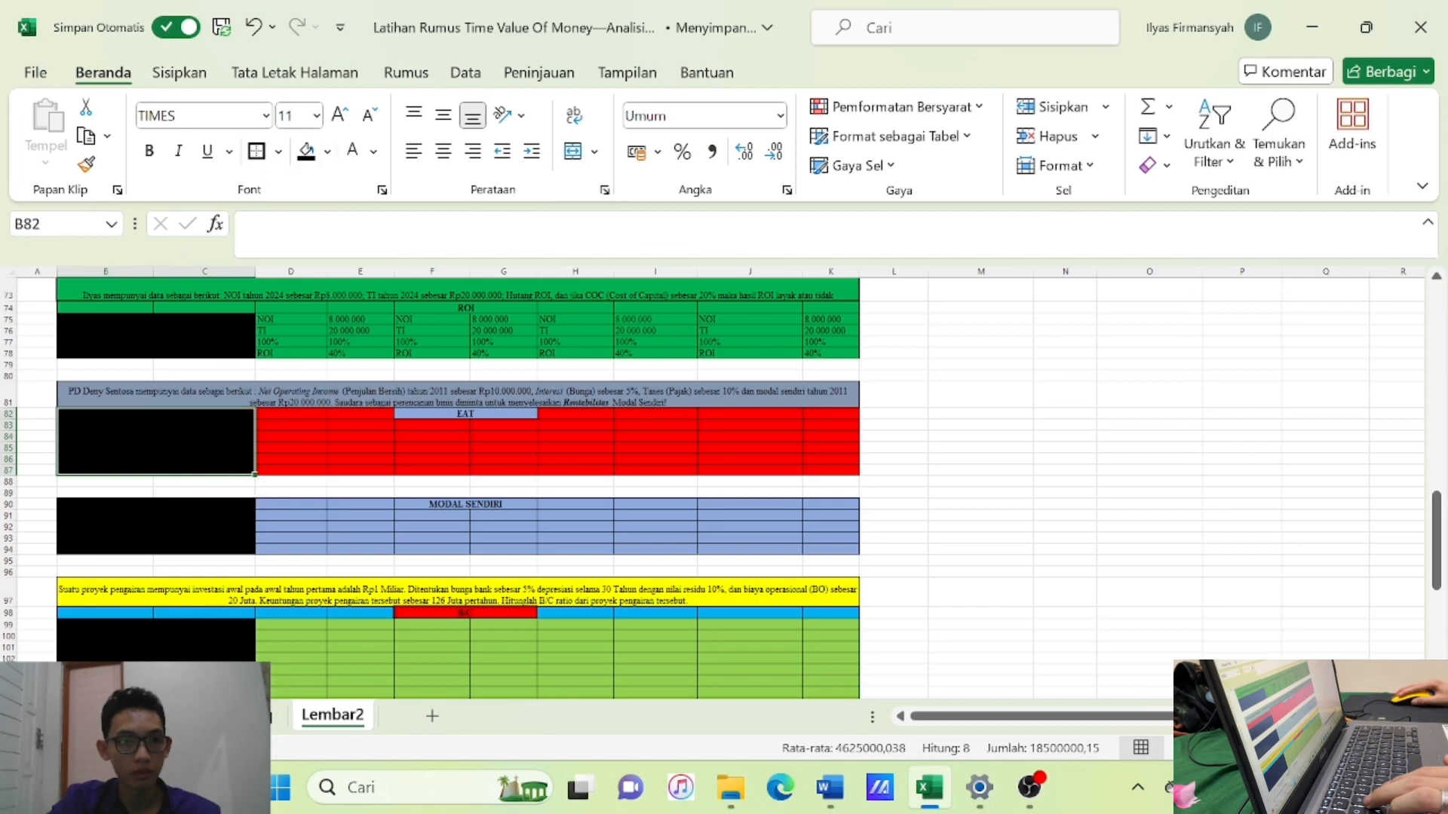
Enter the row labels NOP, INTEREST, TAXES and EAT in cells D84 to D87 of the EAT table.
left_click(299, 437)
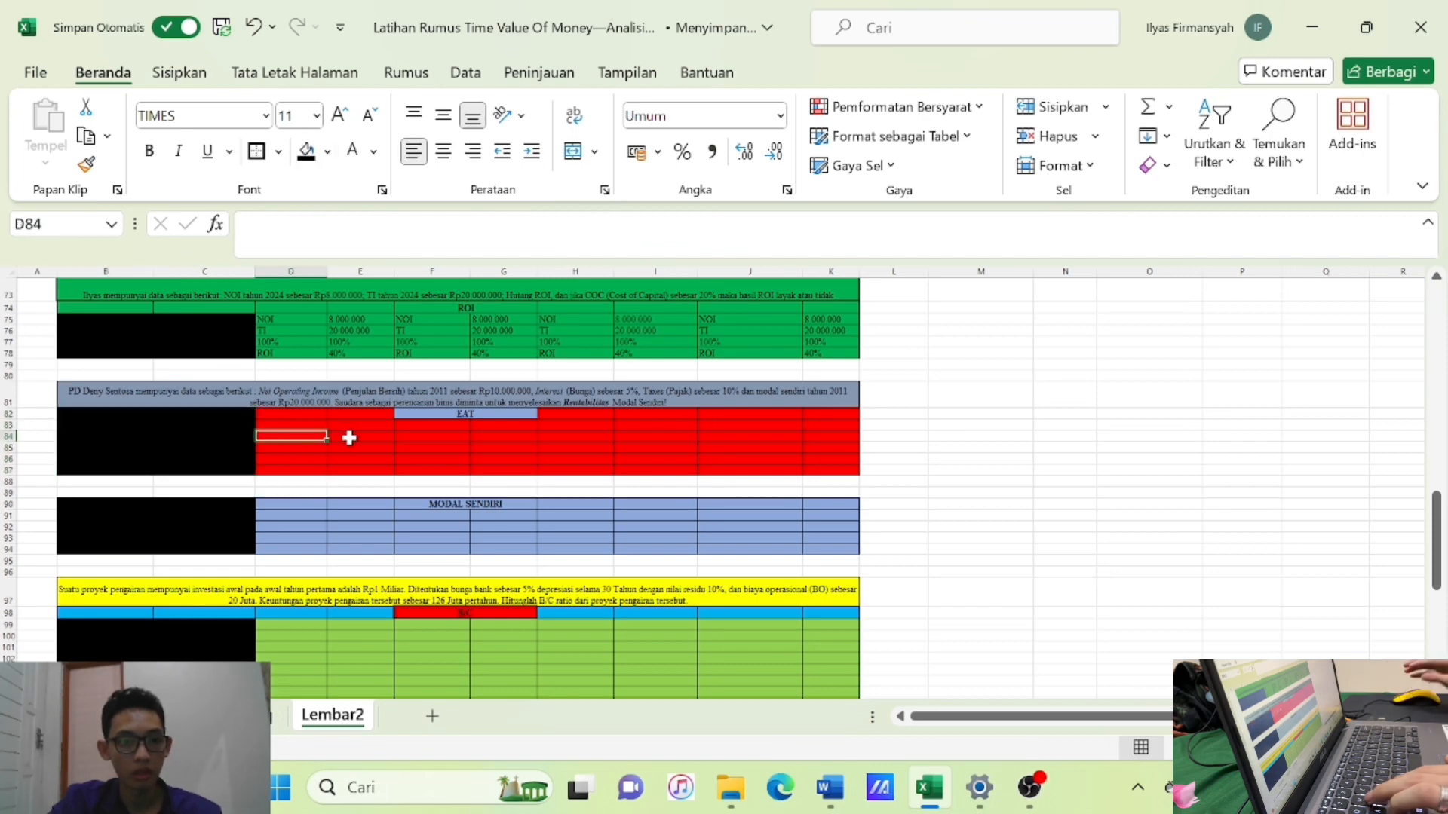
type("NO")
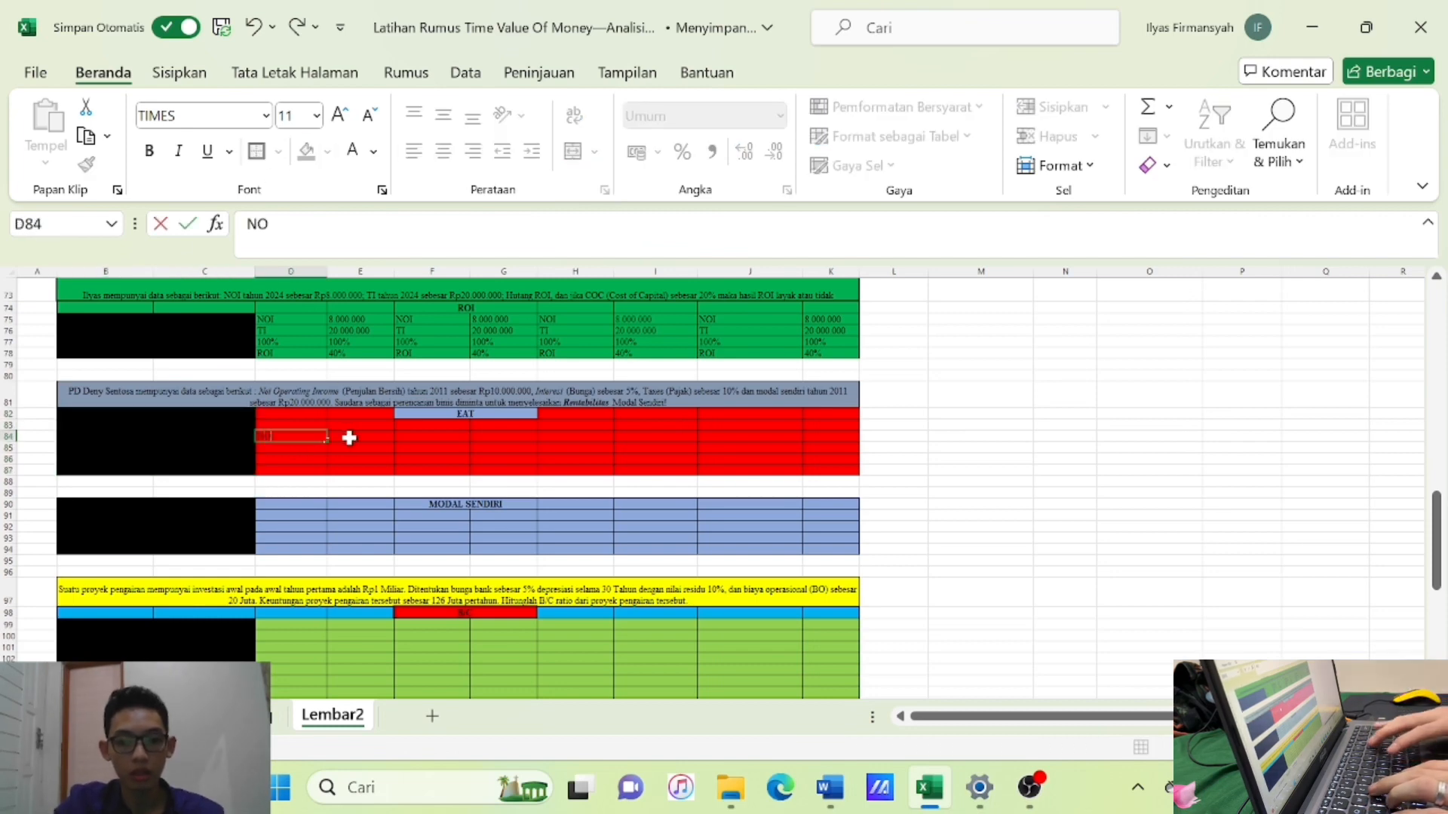
type("P")
key("Return")
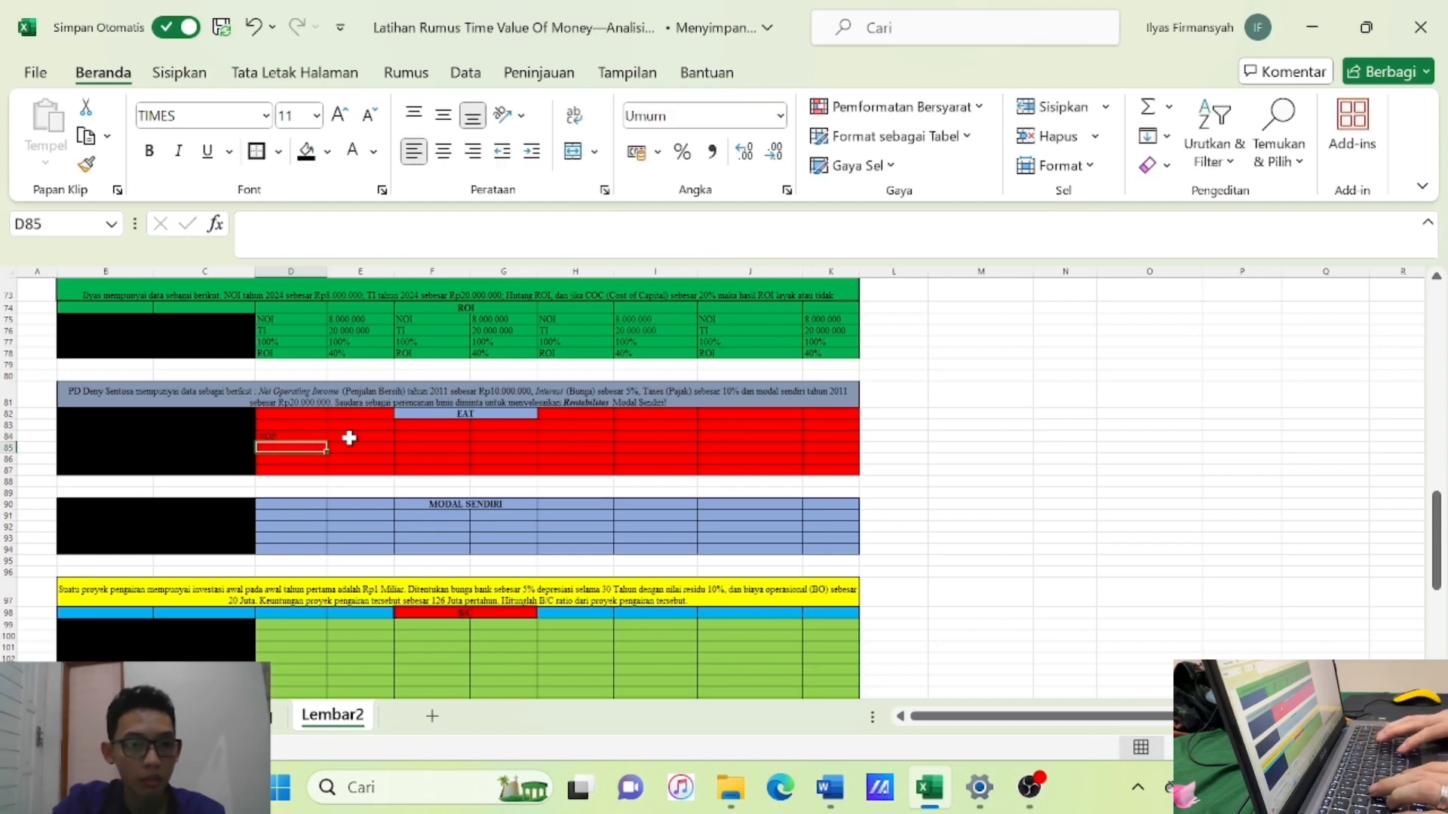
type("INT")
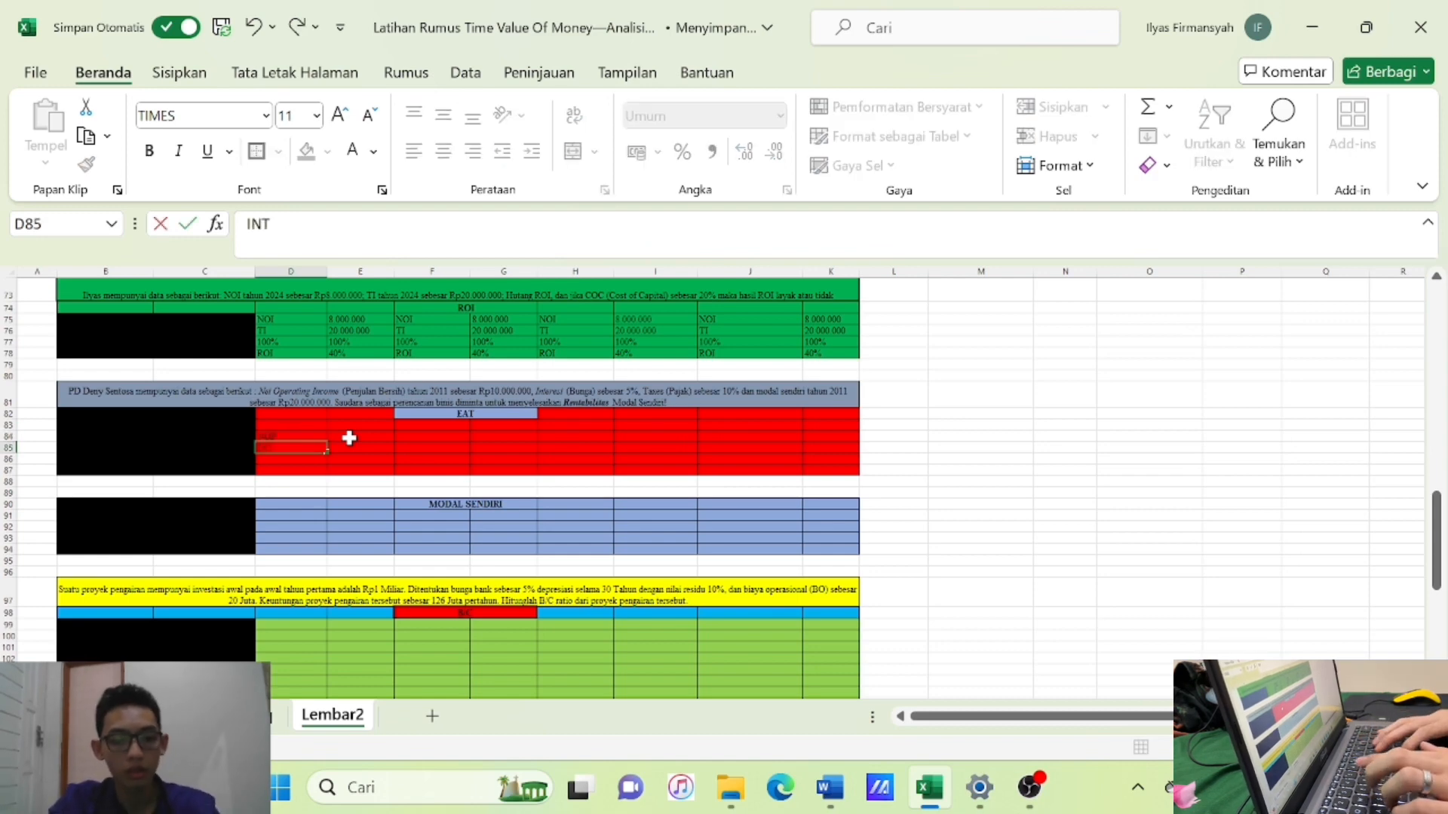
type("EREST")
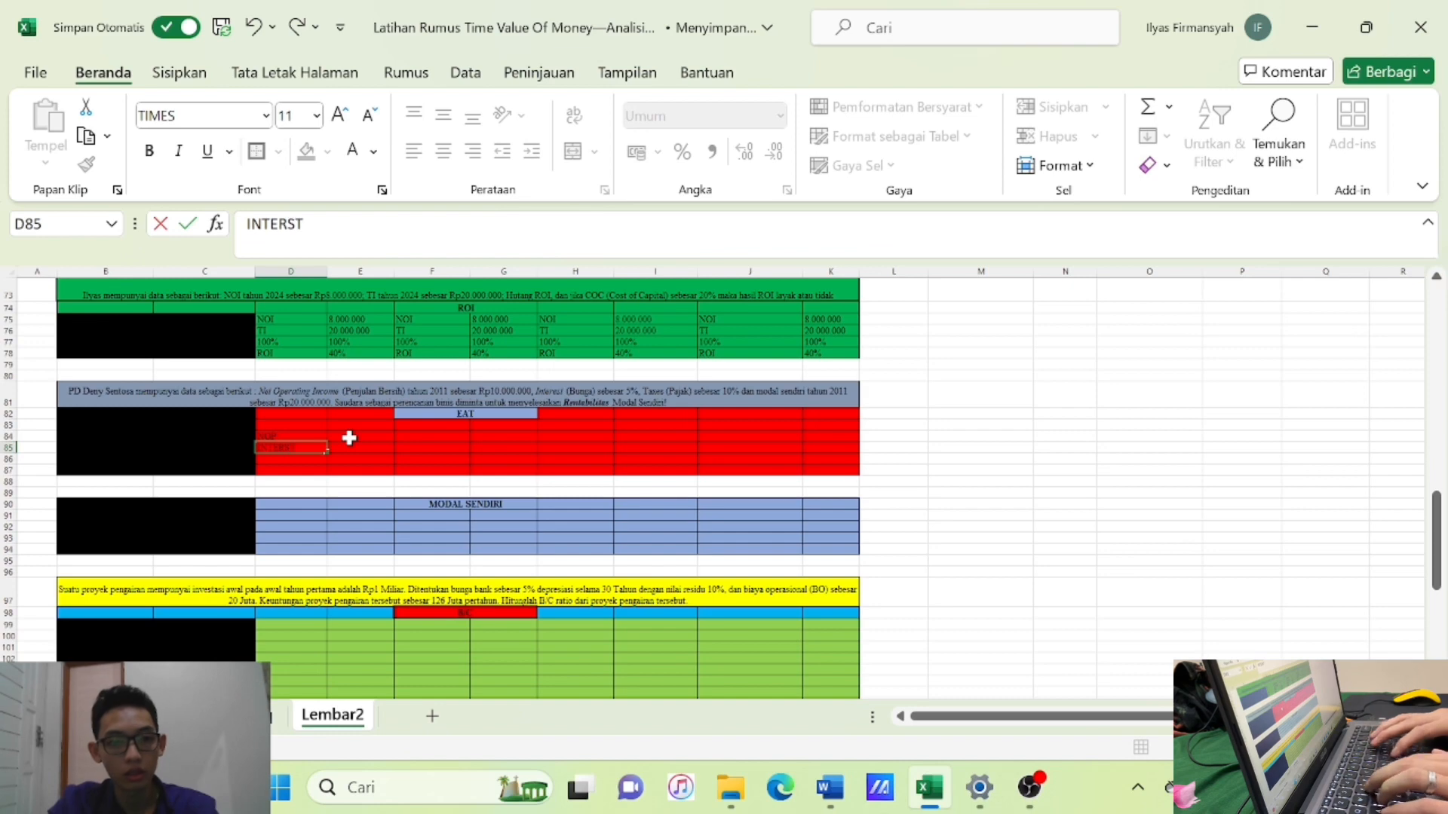
key("Return")
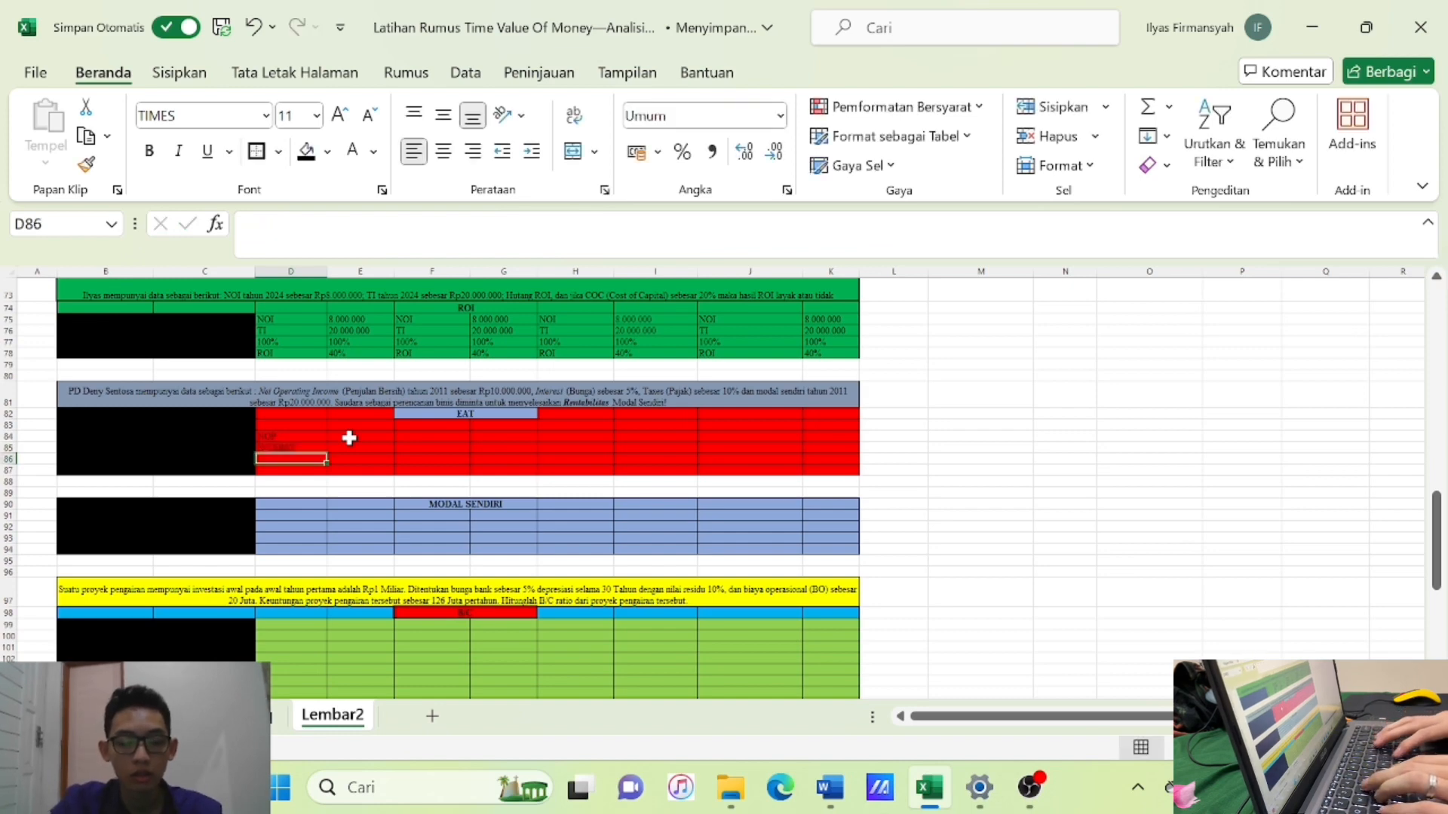
type("TAXES")
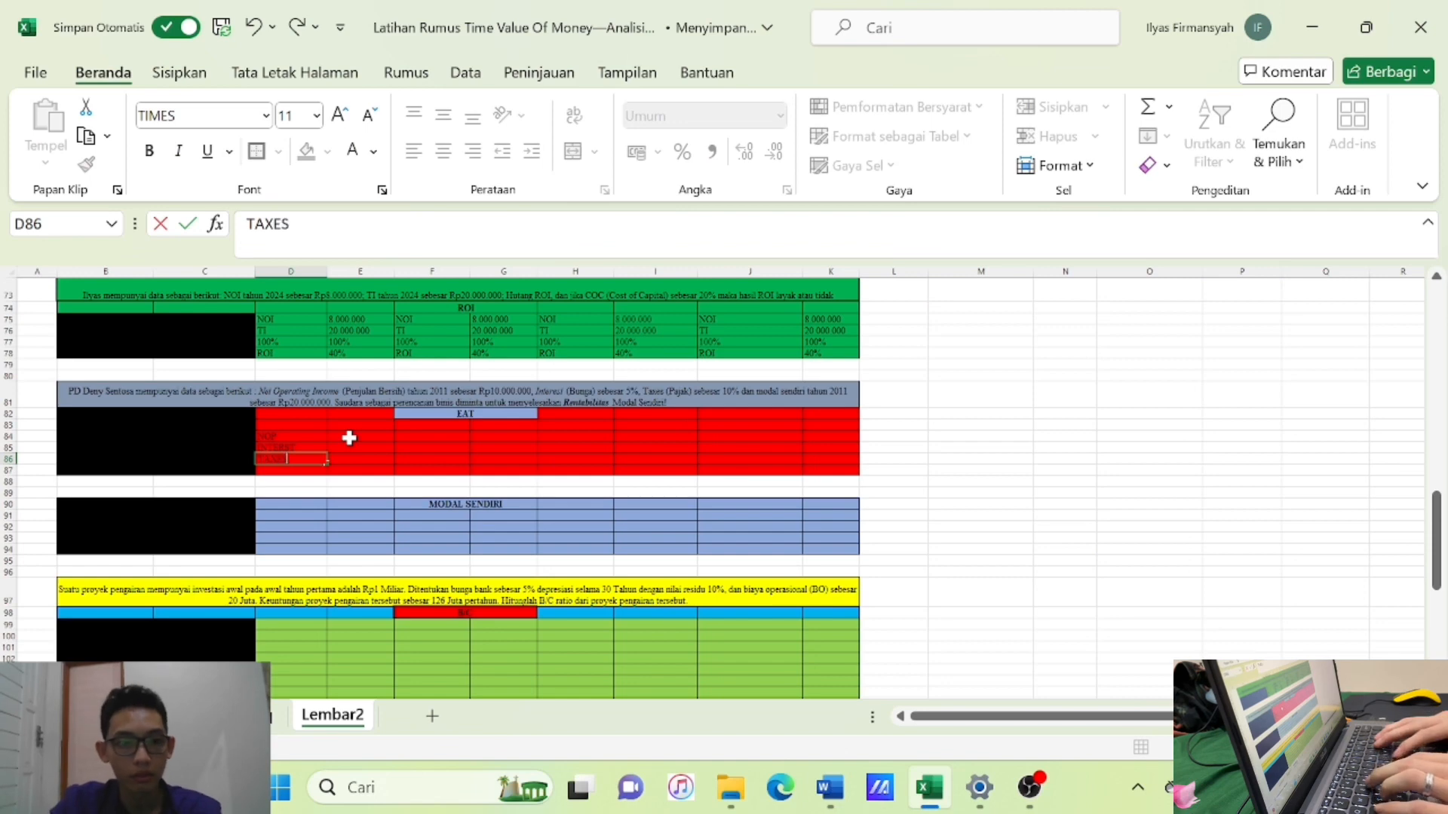
key("Return")
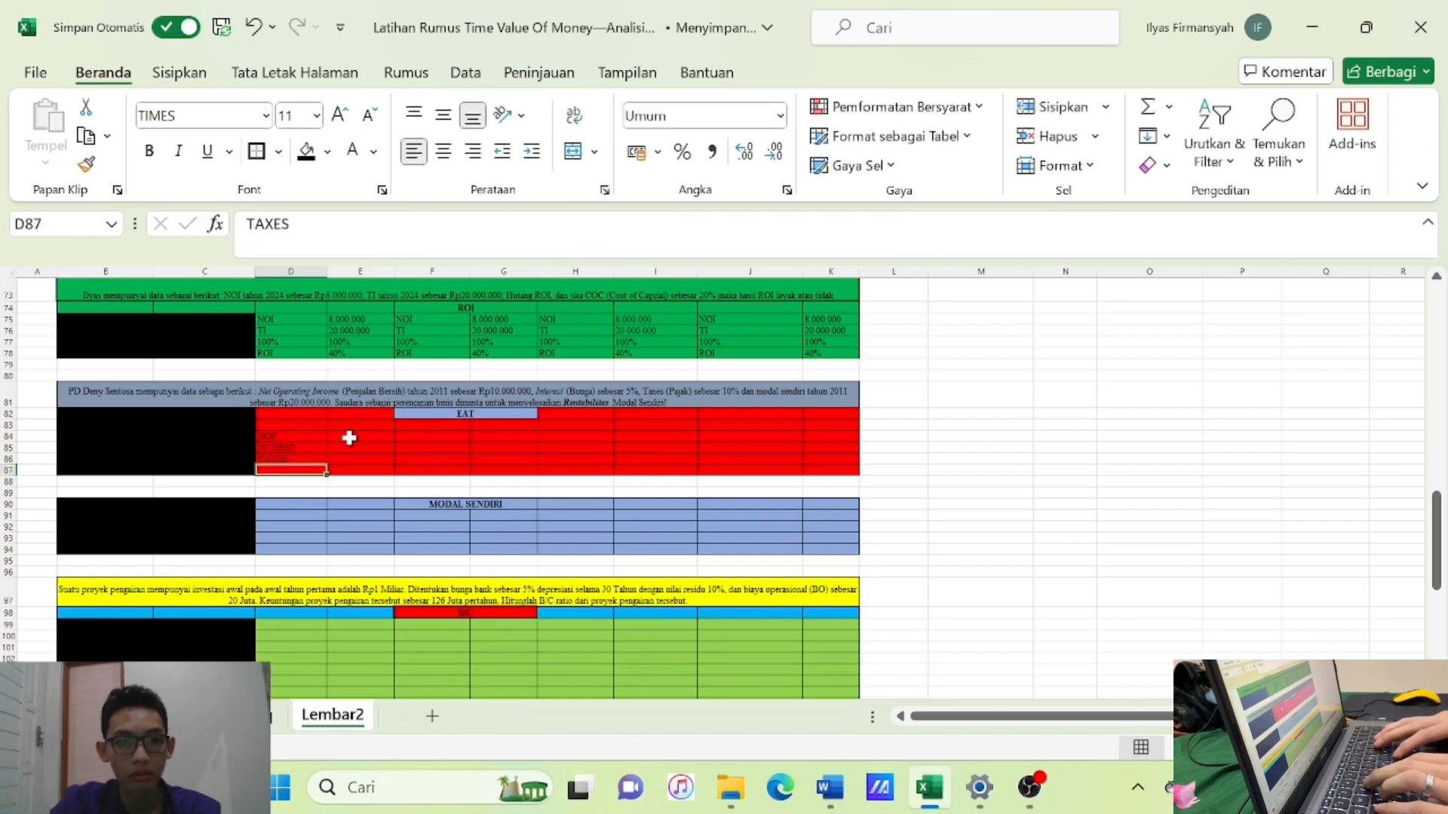
type("EAT")
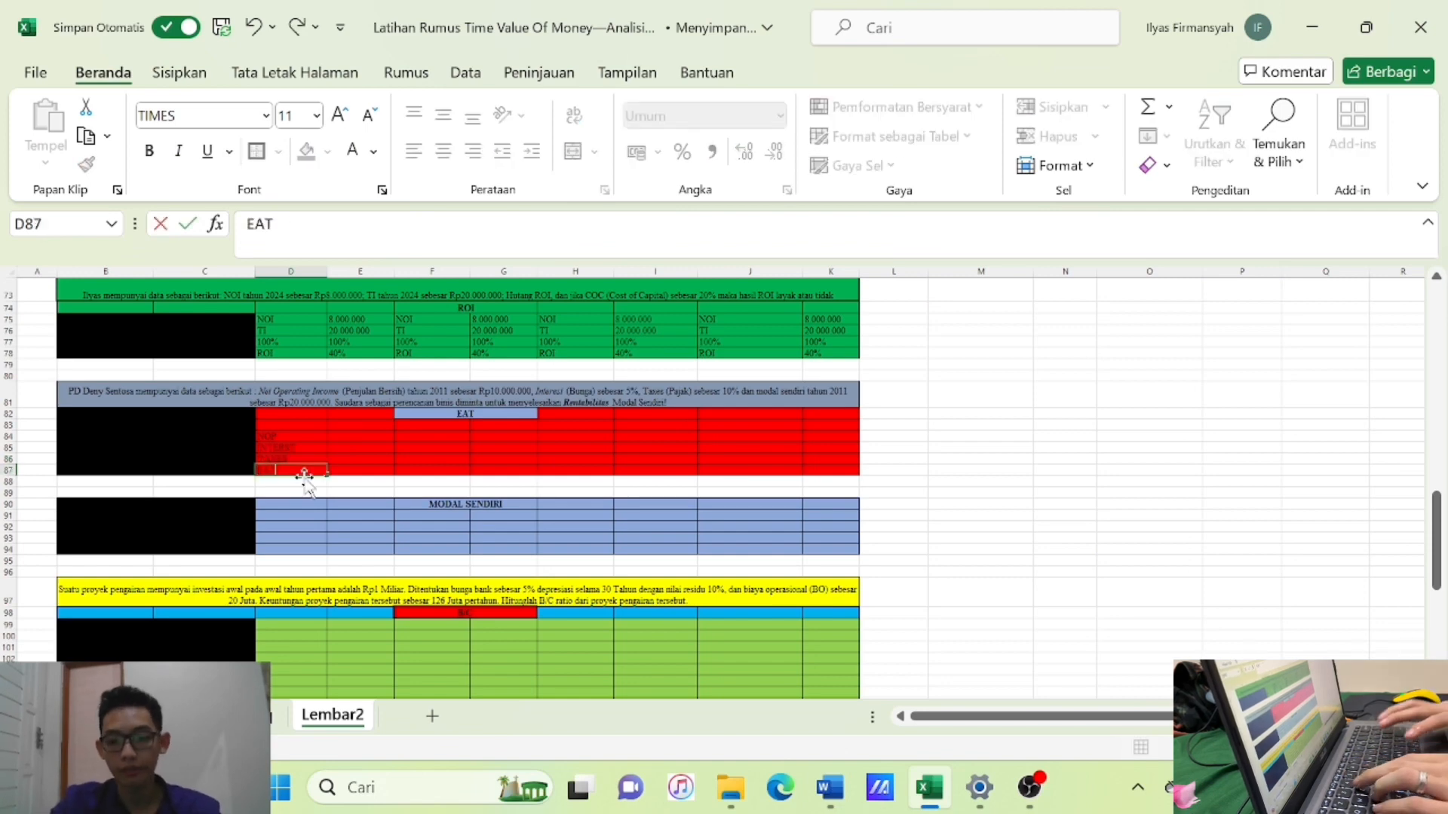
key("Return")
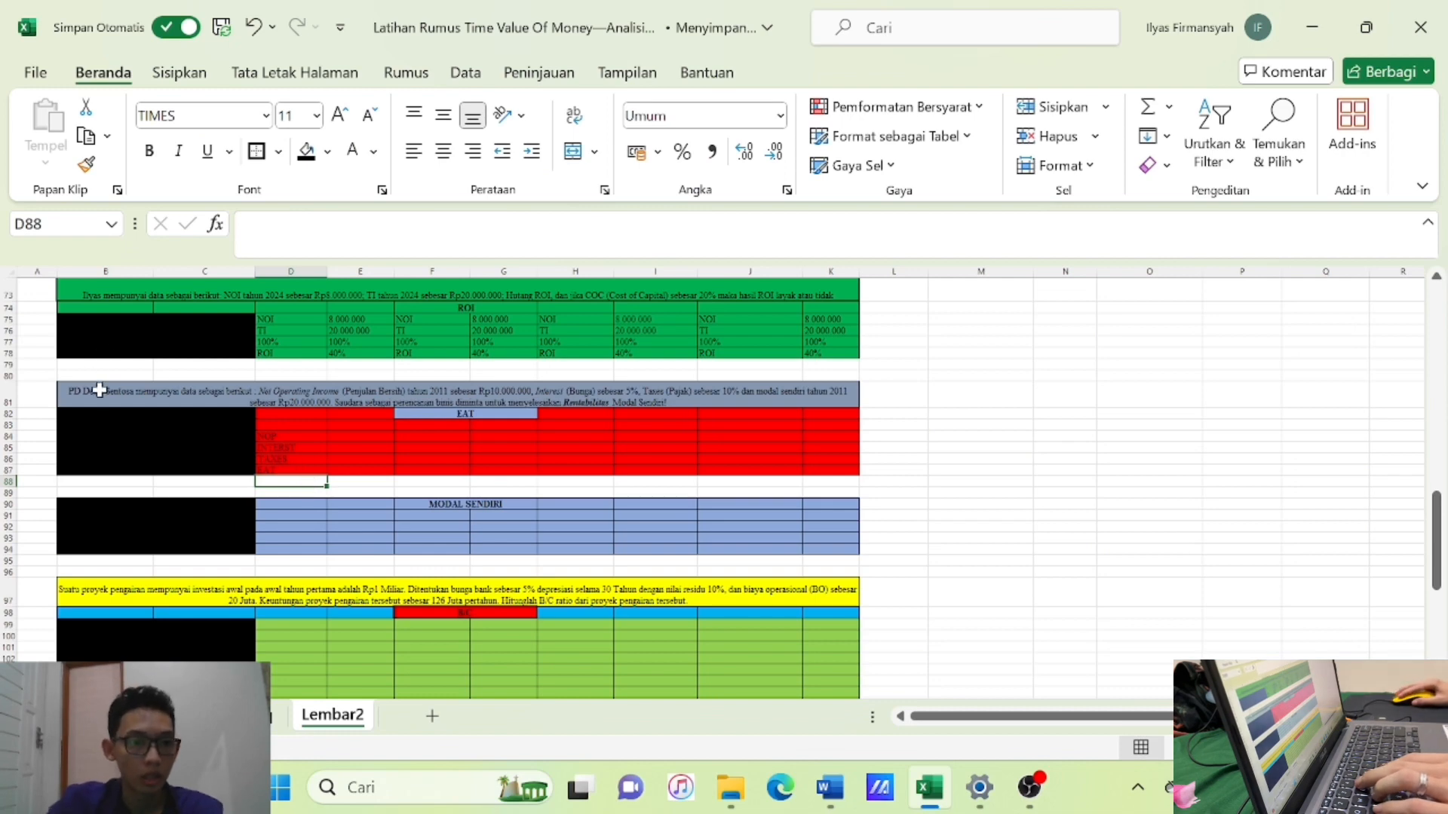
Rename the company in the B81 question text to PD DASAR MILIK.
double_click(144, 391)
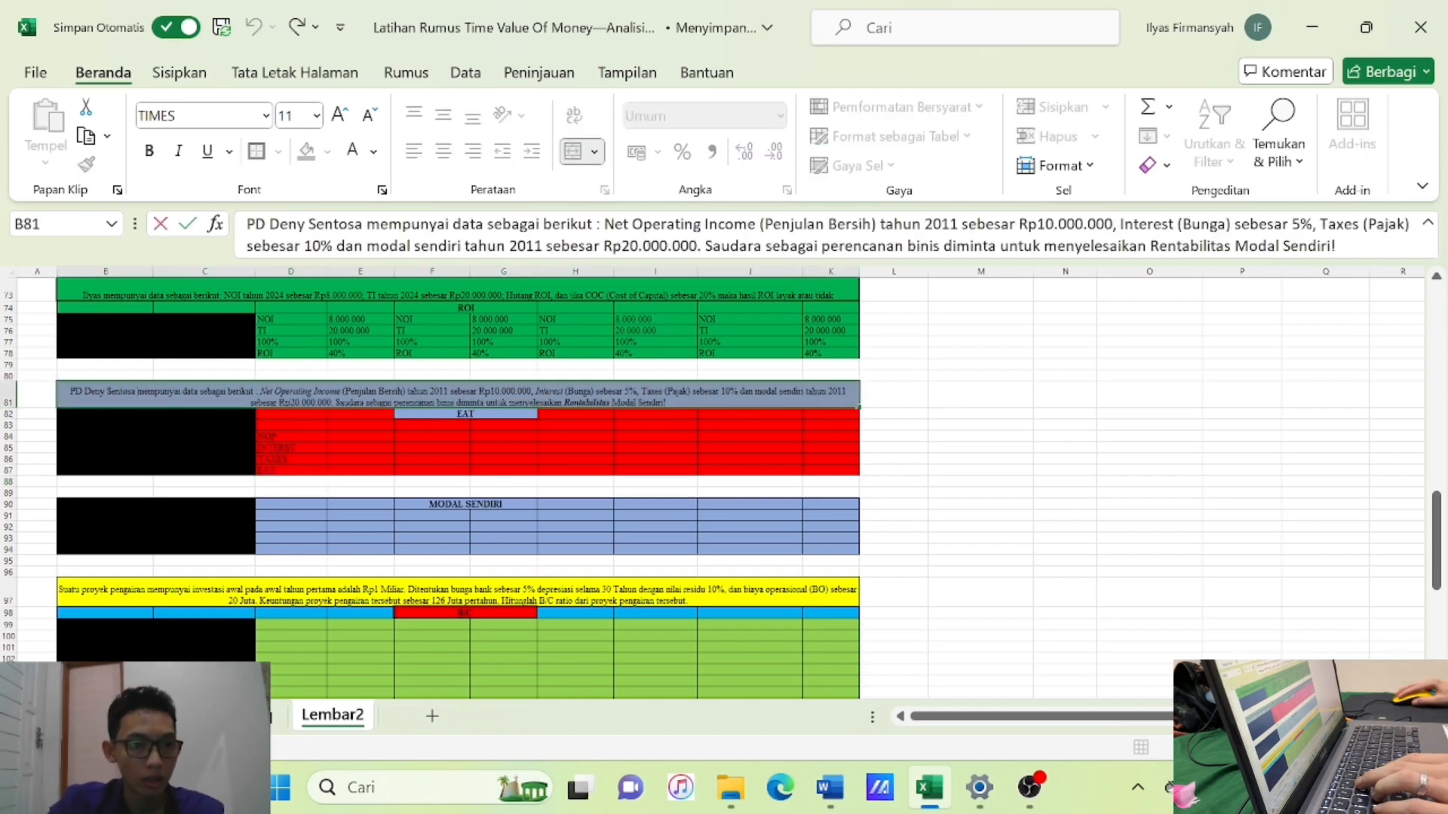
key("BackSpace")
key("BackSpace")
key("BackSpace")
key("BackSpace")
key("BackSpace")
key("BackSpace")
key("BackSpace")
key("BackSpace")
key("BackSpace")
key("BackSpace")
key("BackSpace")
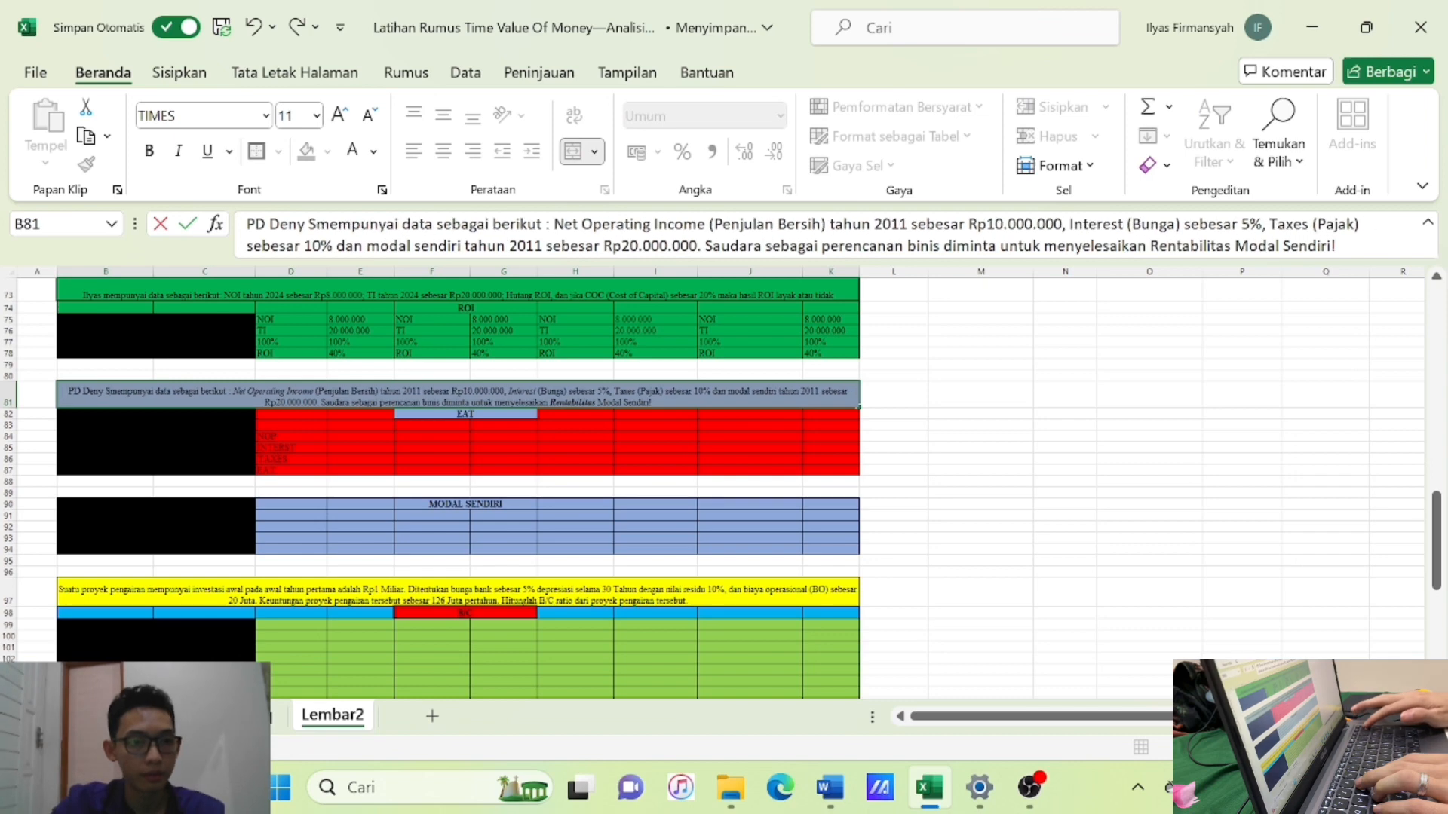
key("BackSpace")
type("ASAR ")
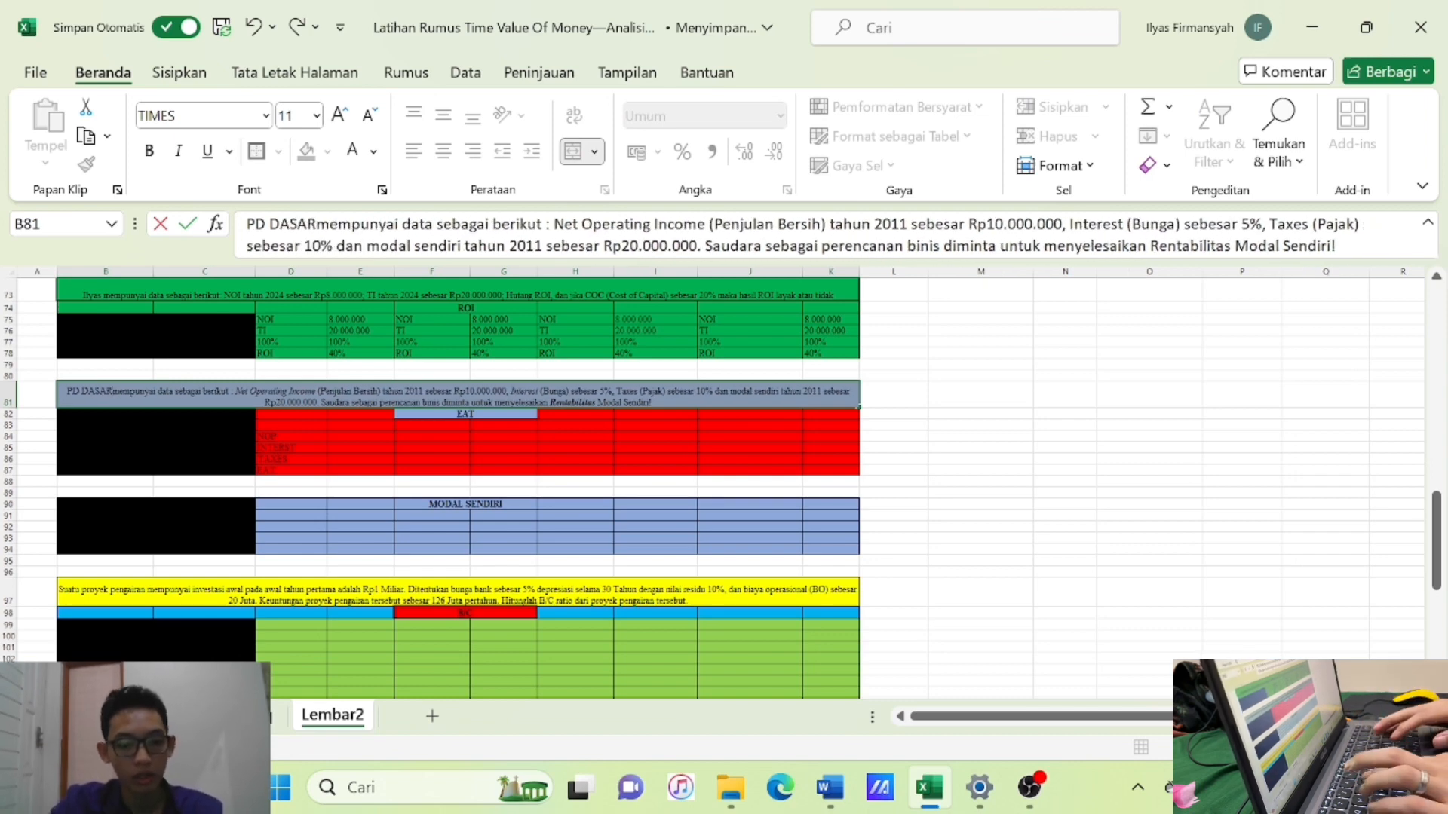
type("MILIK")
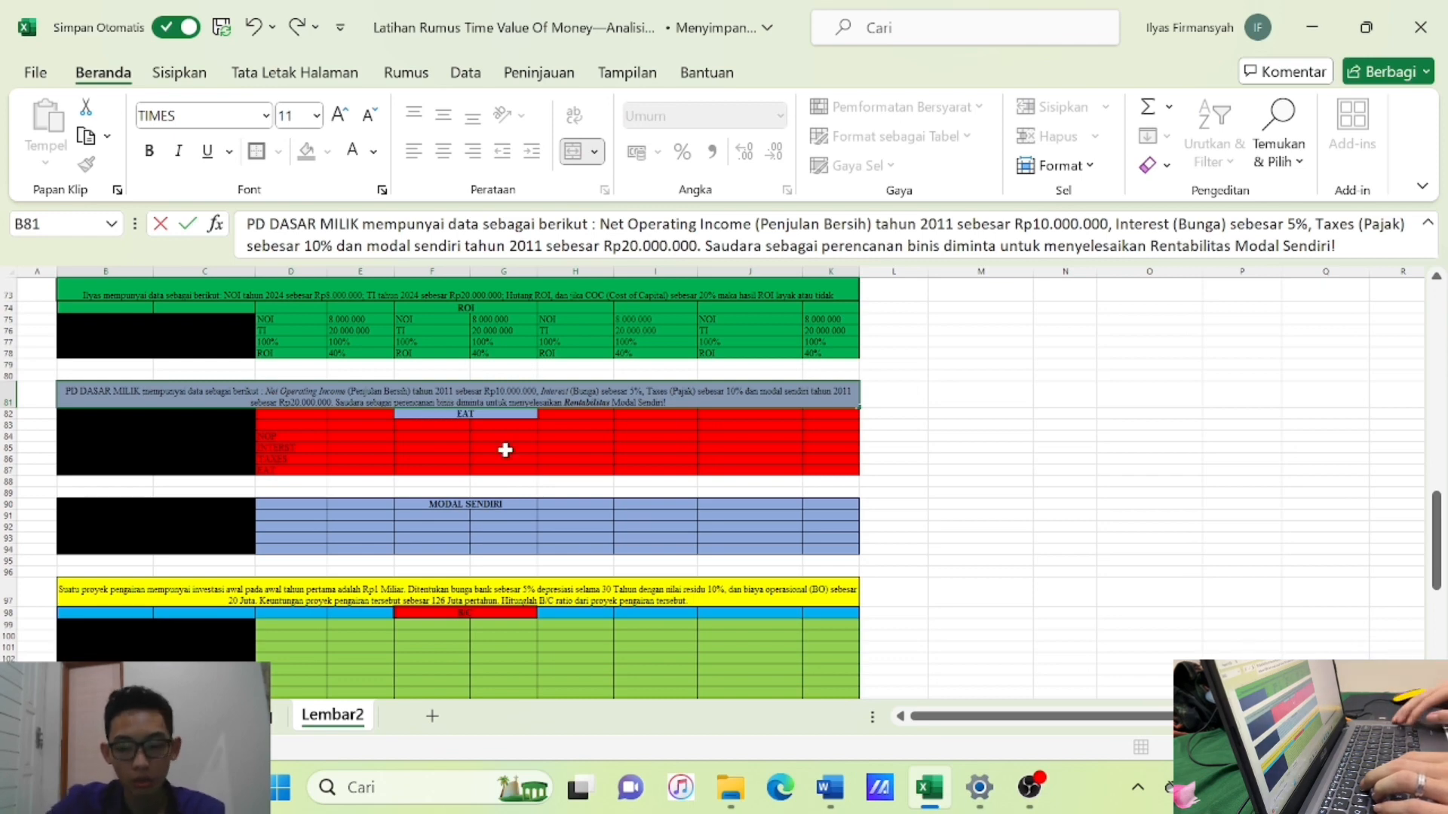
In the B81 question, set the Net Operating Income year to 2024 and its amount to Rp15.000.000.
key("BackSpace")
key("BackSpace")
type("24")
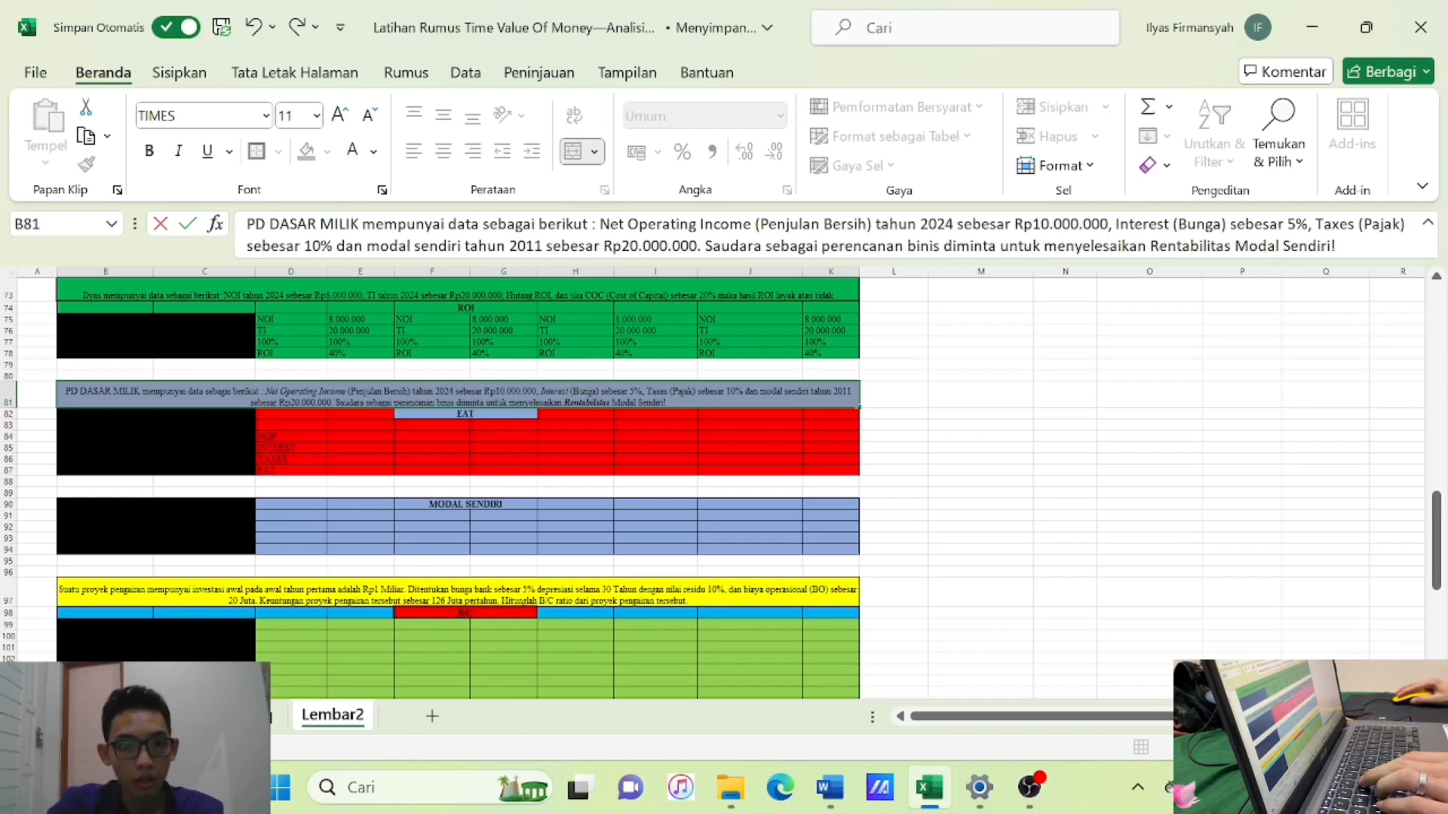
key("BackSpace")
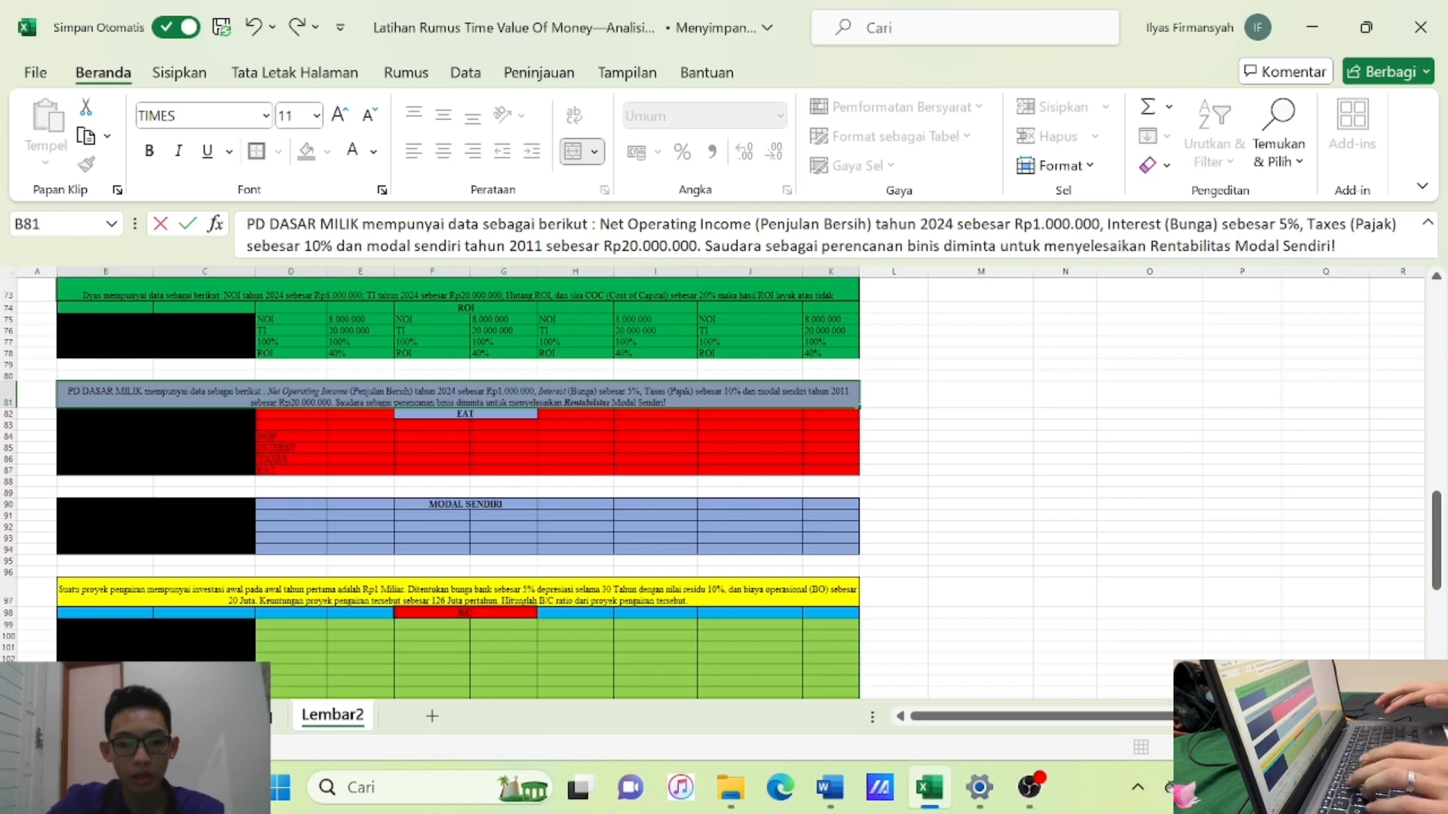
type("5")
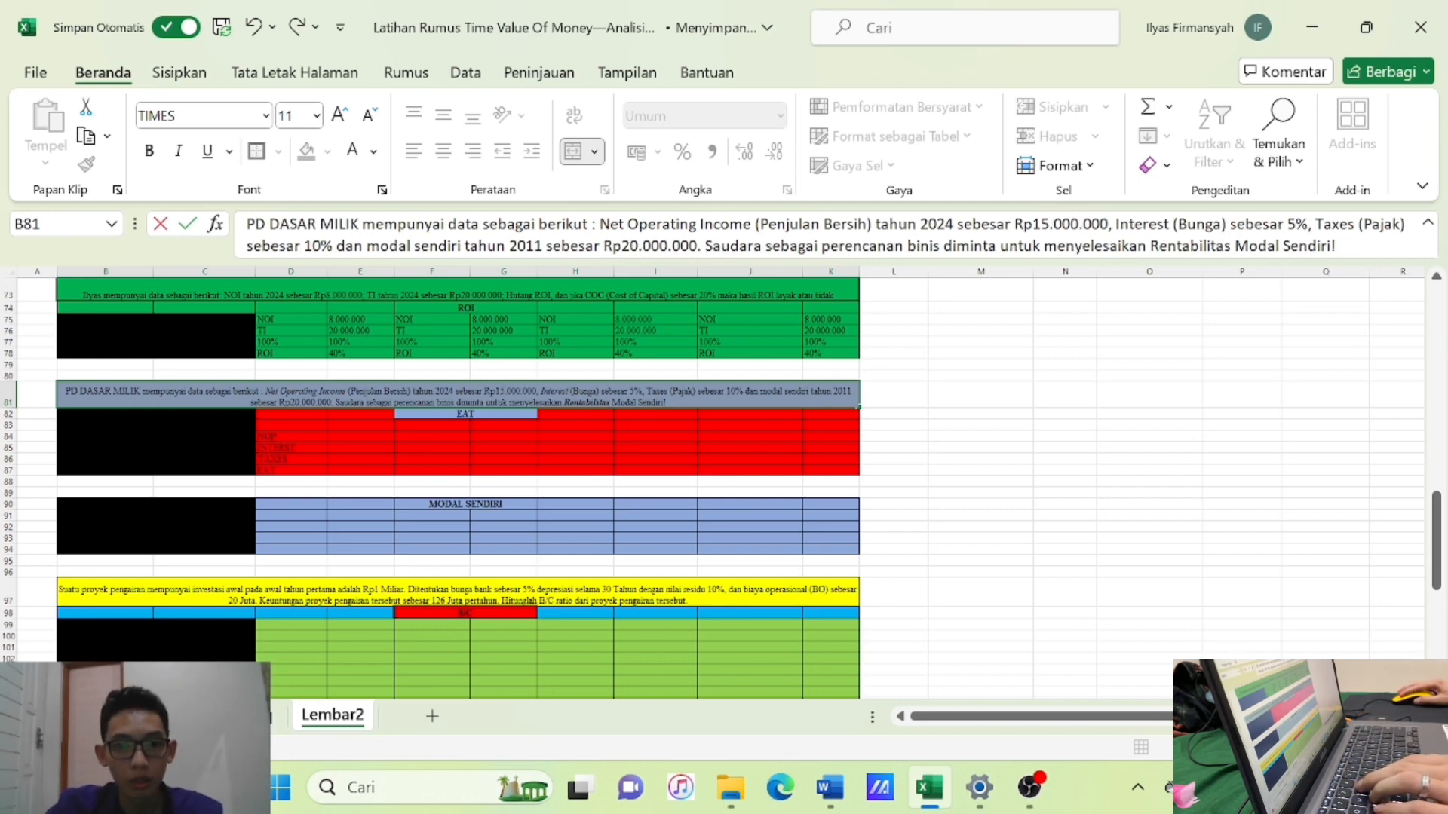
Set the interest rate to 6% and the tax rate to 12% in the B81 question text.
key("BackSpace")
type("6")
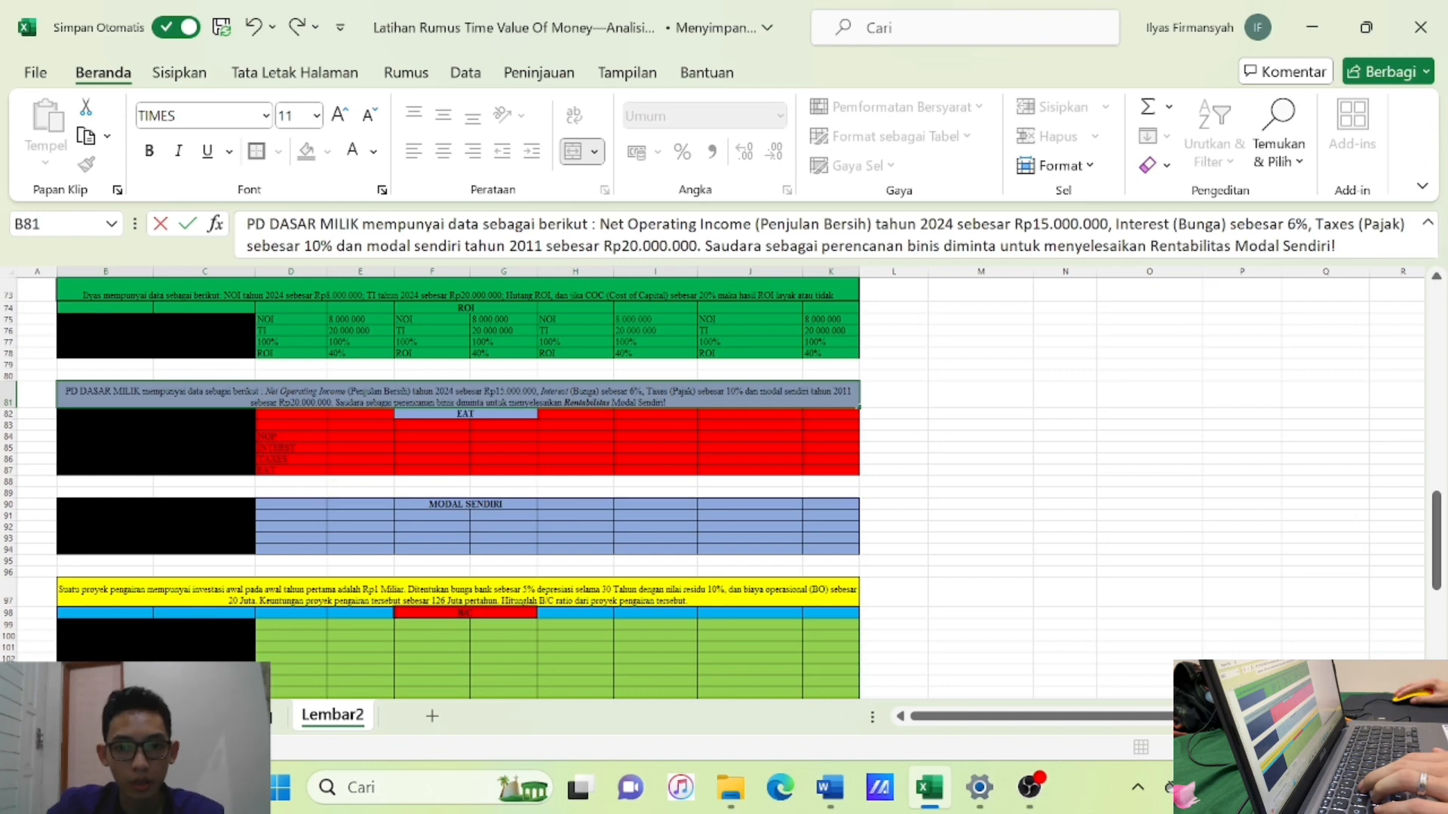
key("BackSpace")
type("2")
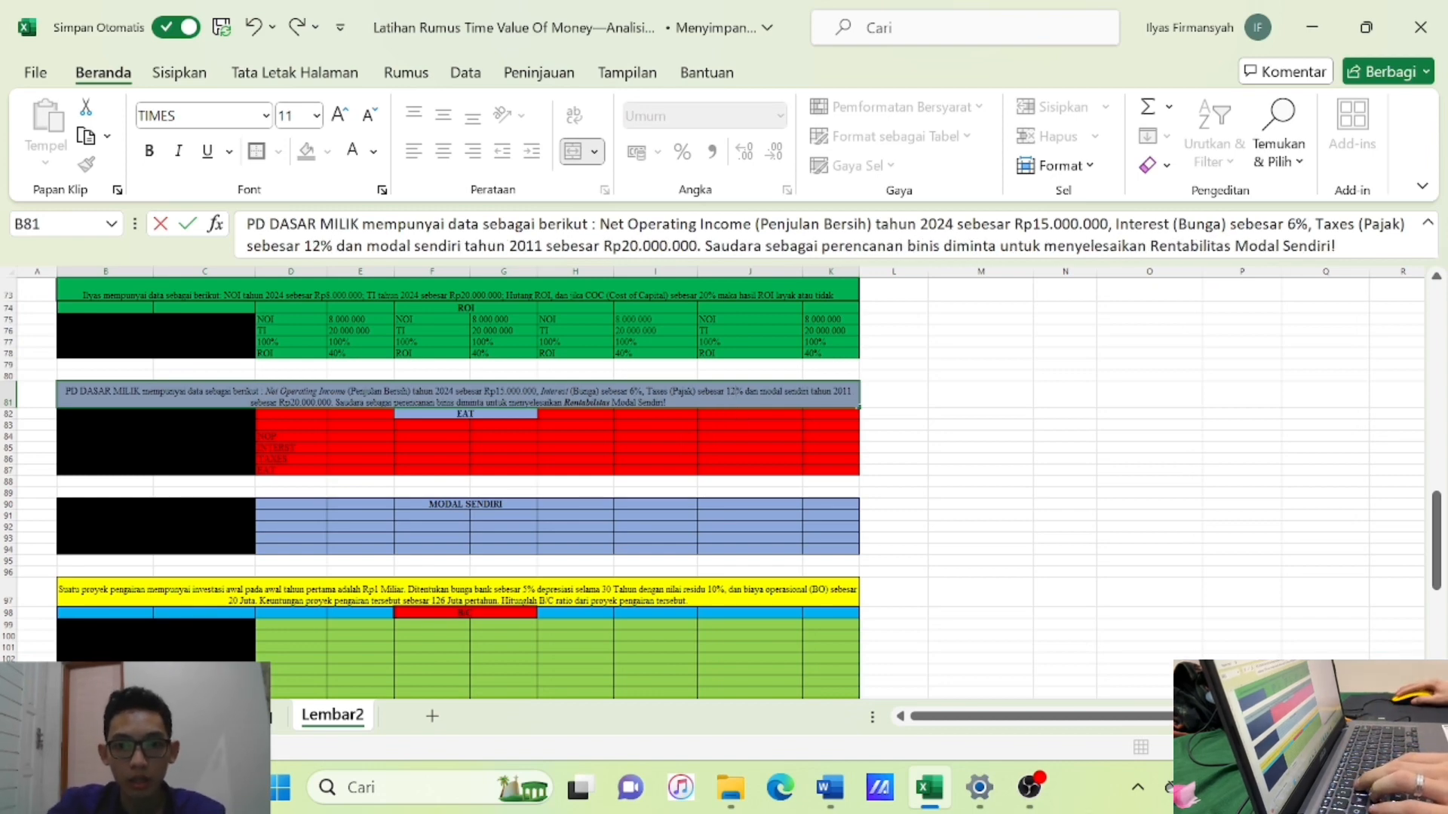
In the B81 question text, set the modal sendiri year to 2024 and its amount to Rp25.000.000.
key("BackSpace")
key("BackSpace")
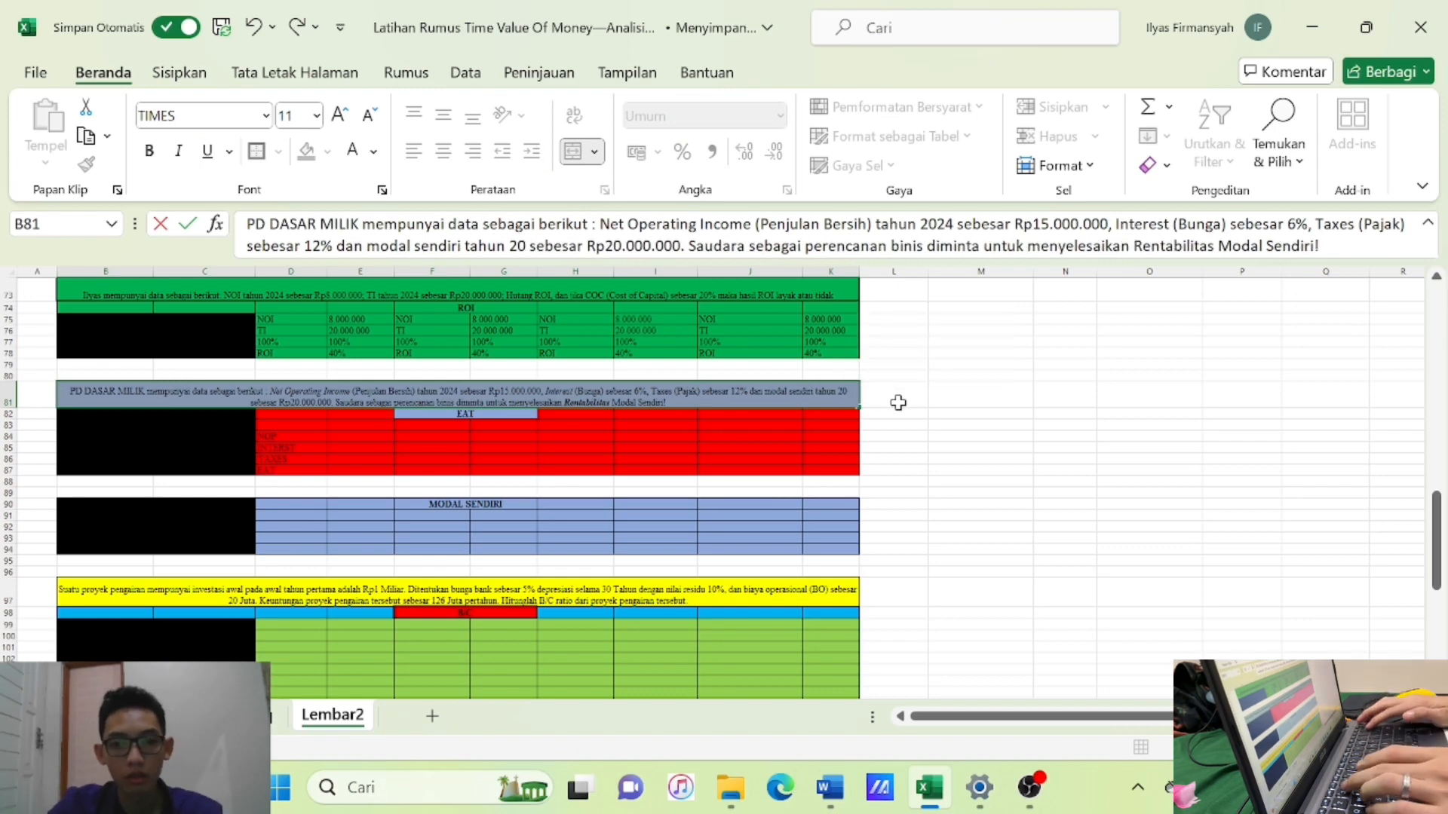
type("24")
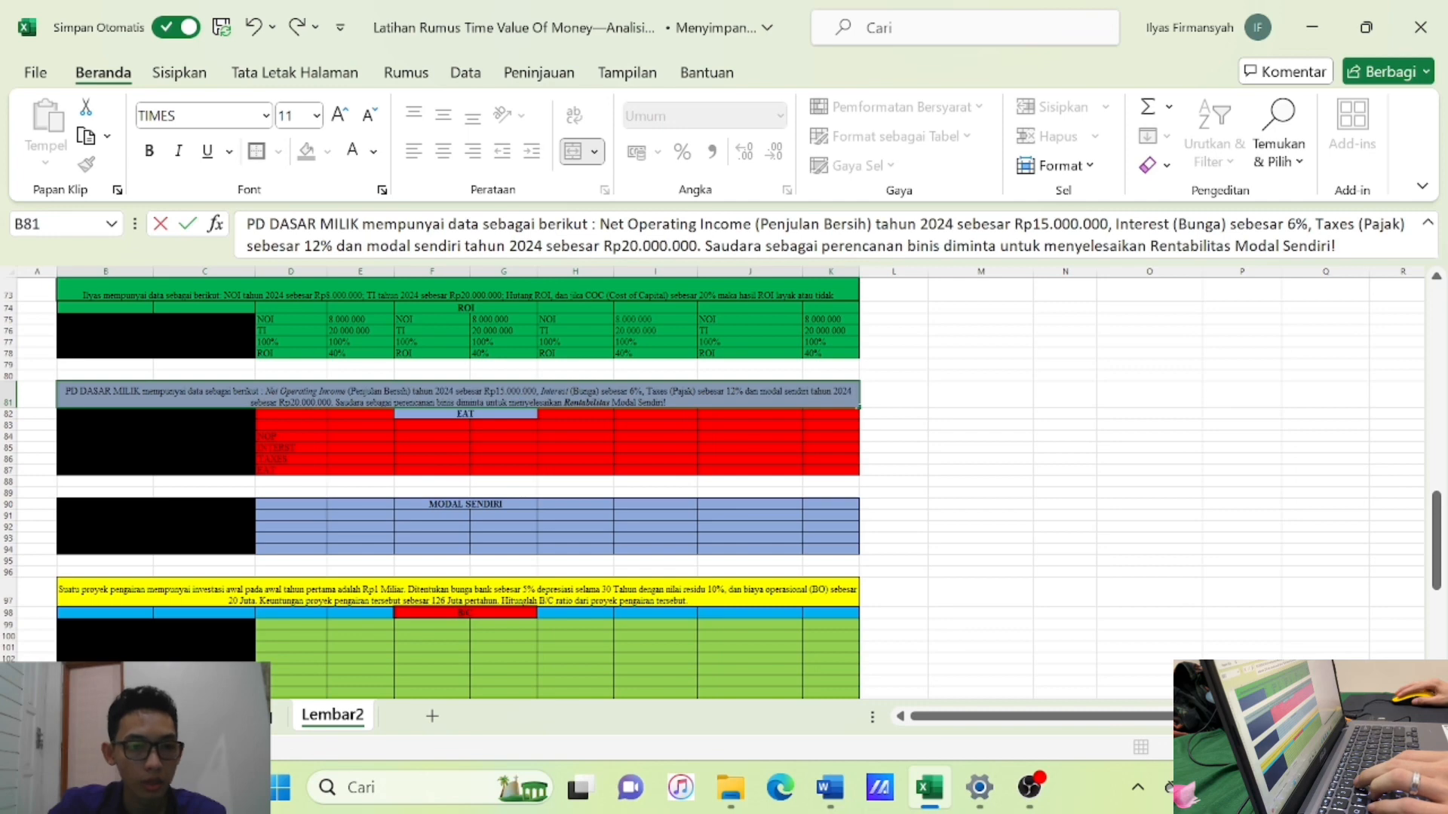
key("BackSpace")
type("5")
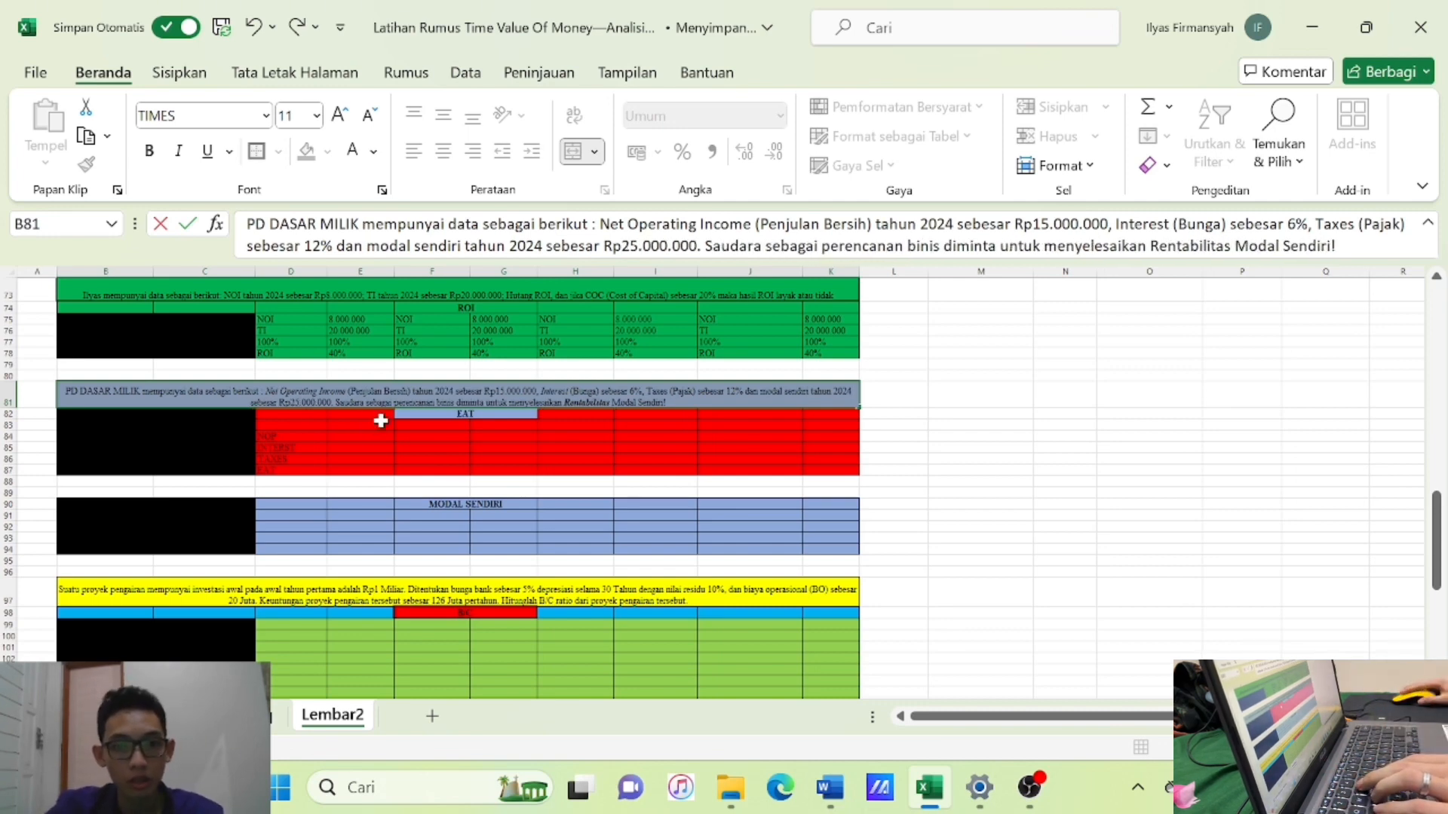
key("Return")
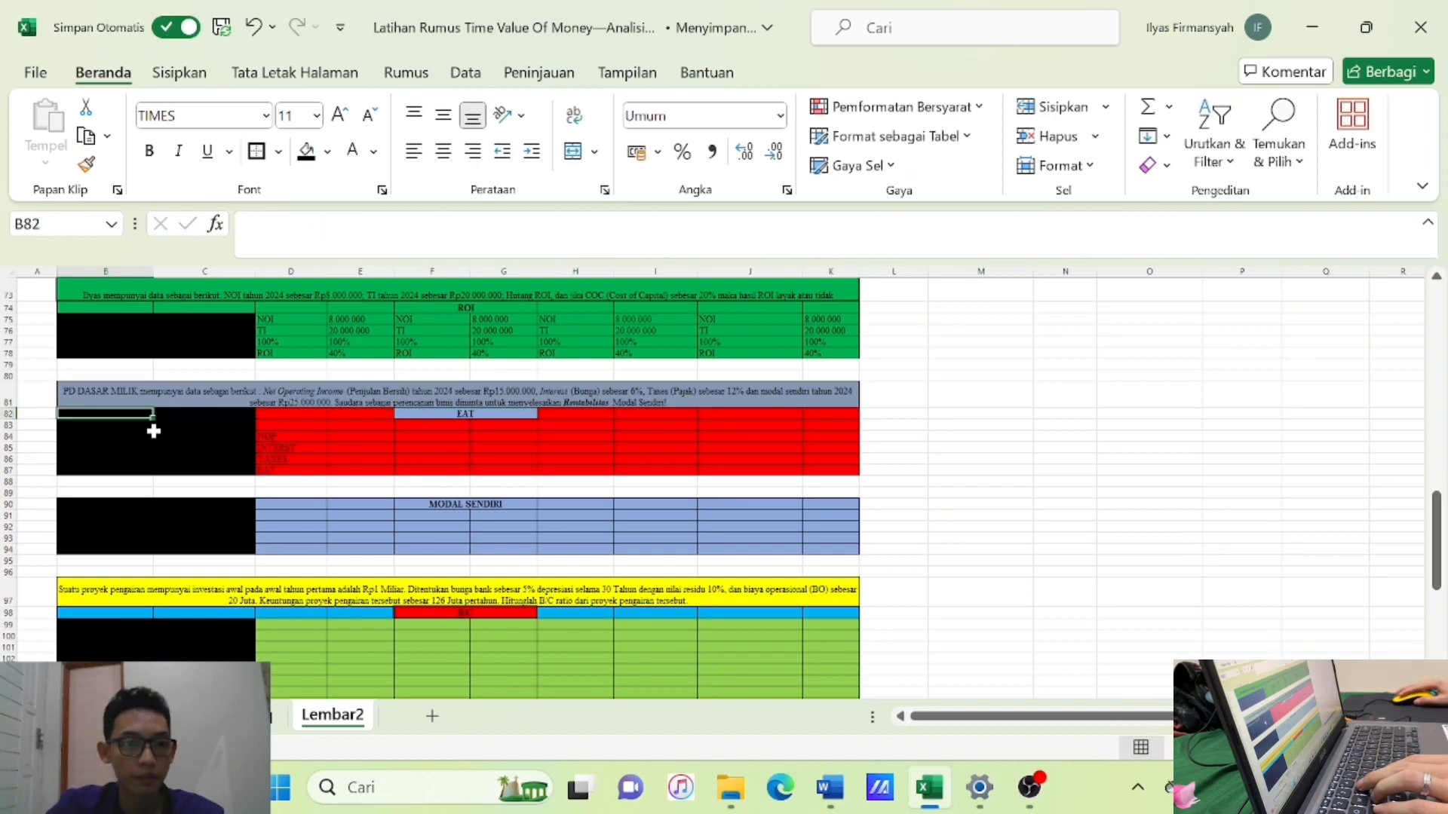
Enter 15.000.000 for NOP, 6% for INTEREST and 12% for TAXES in cells E84 to E86.
left_click(354, 437)
type("15.000.000")
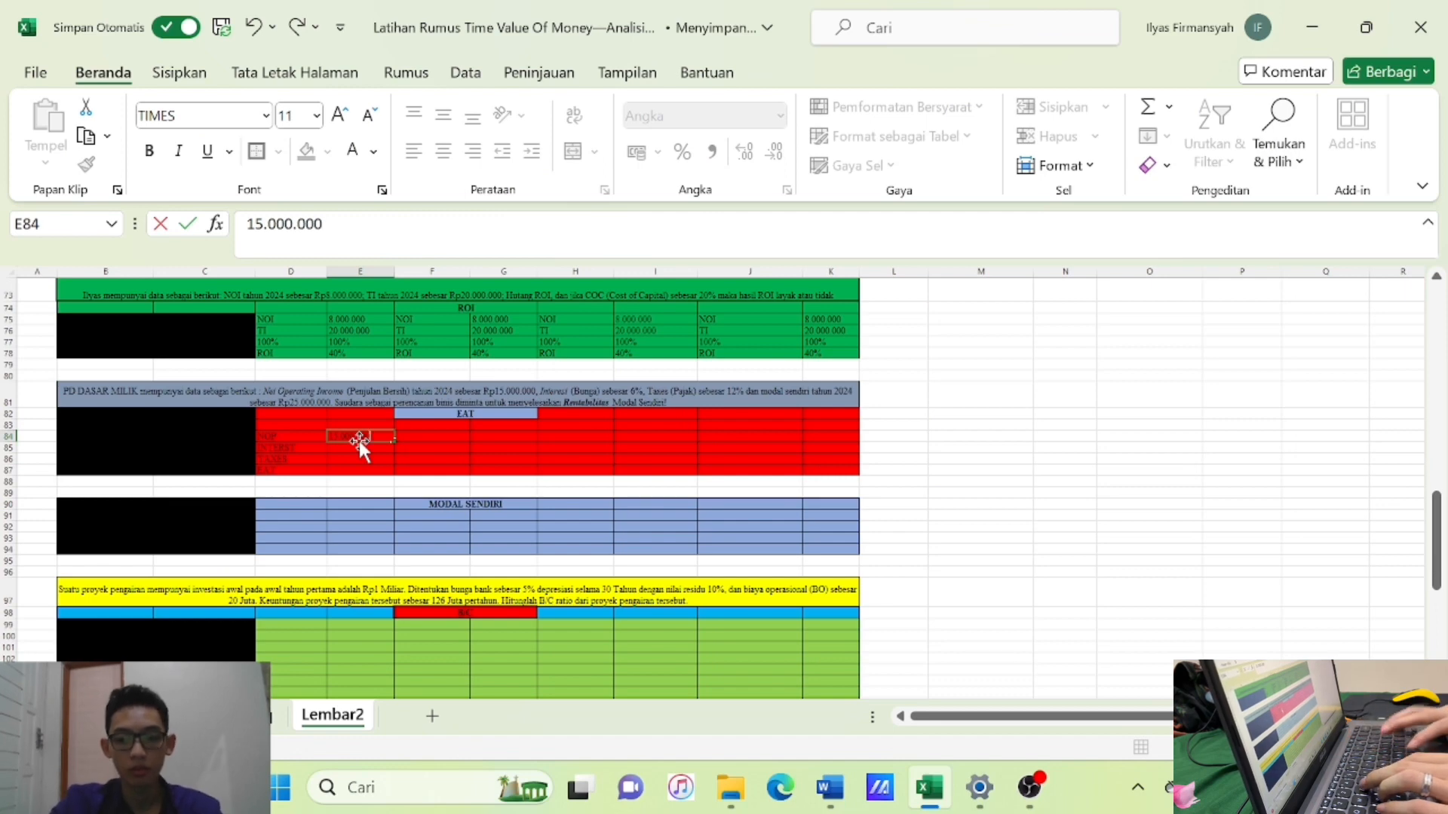
key("Return")
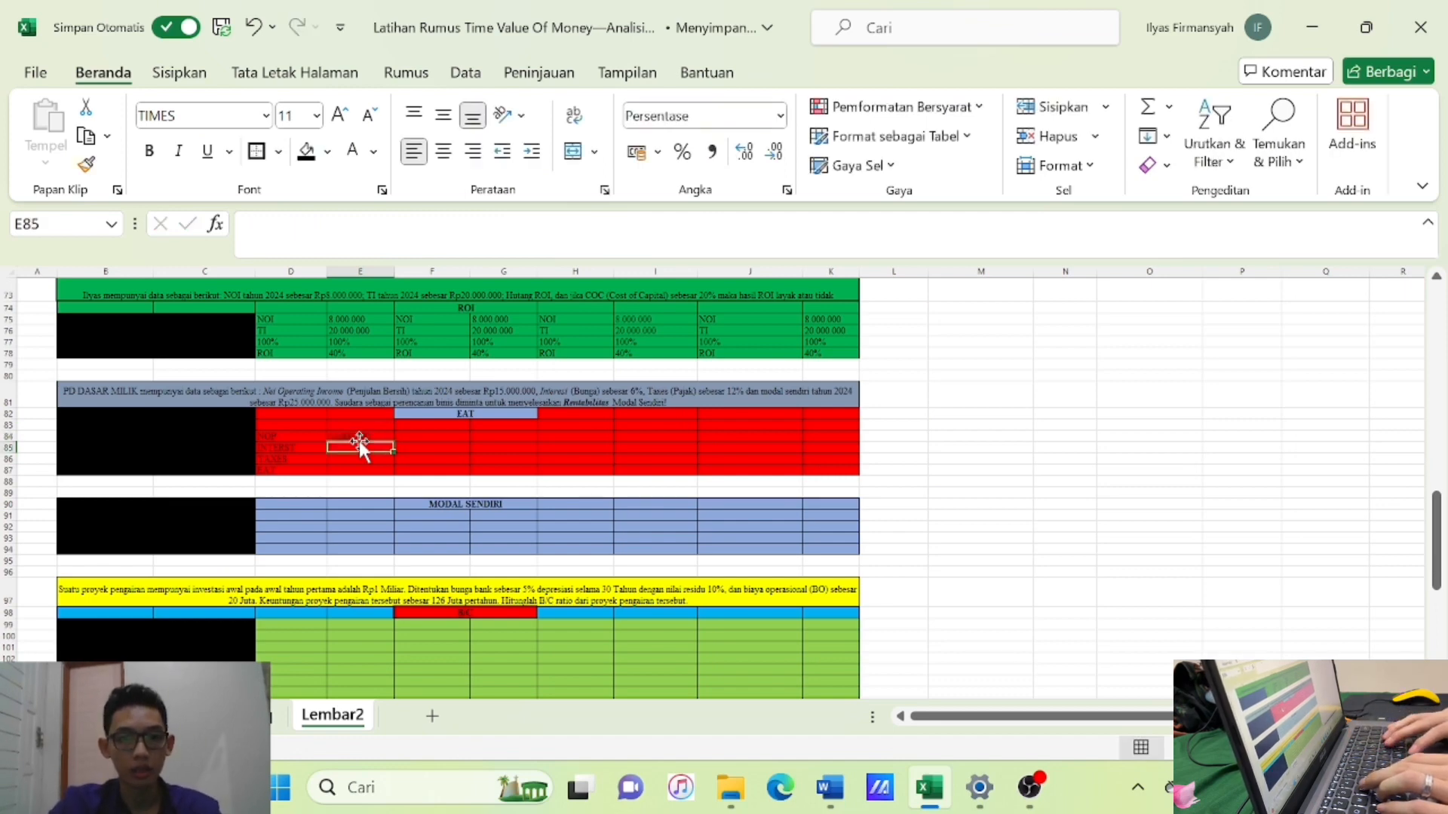
type("6")
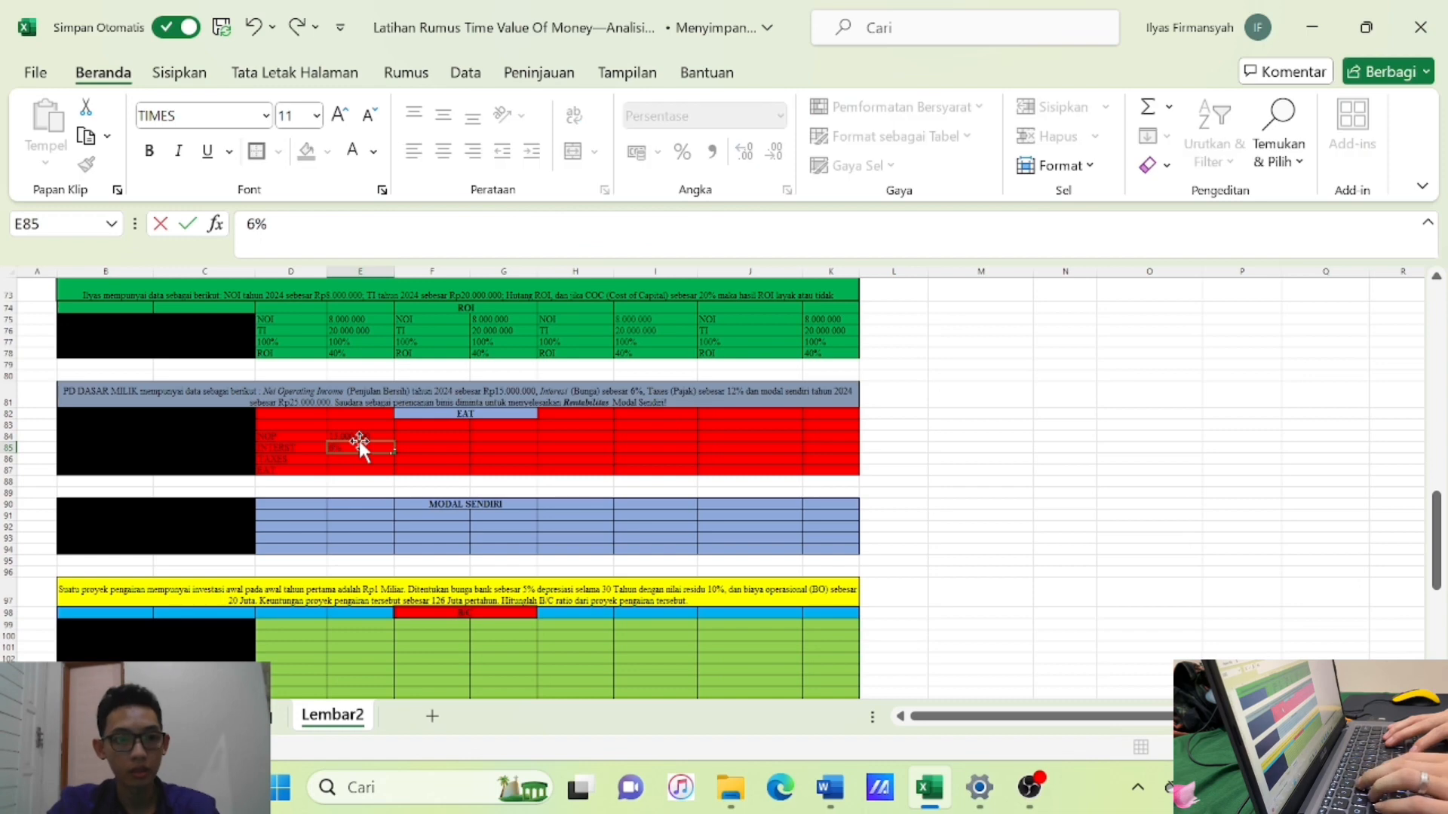
key("Return")
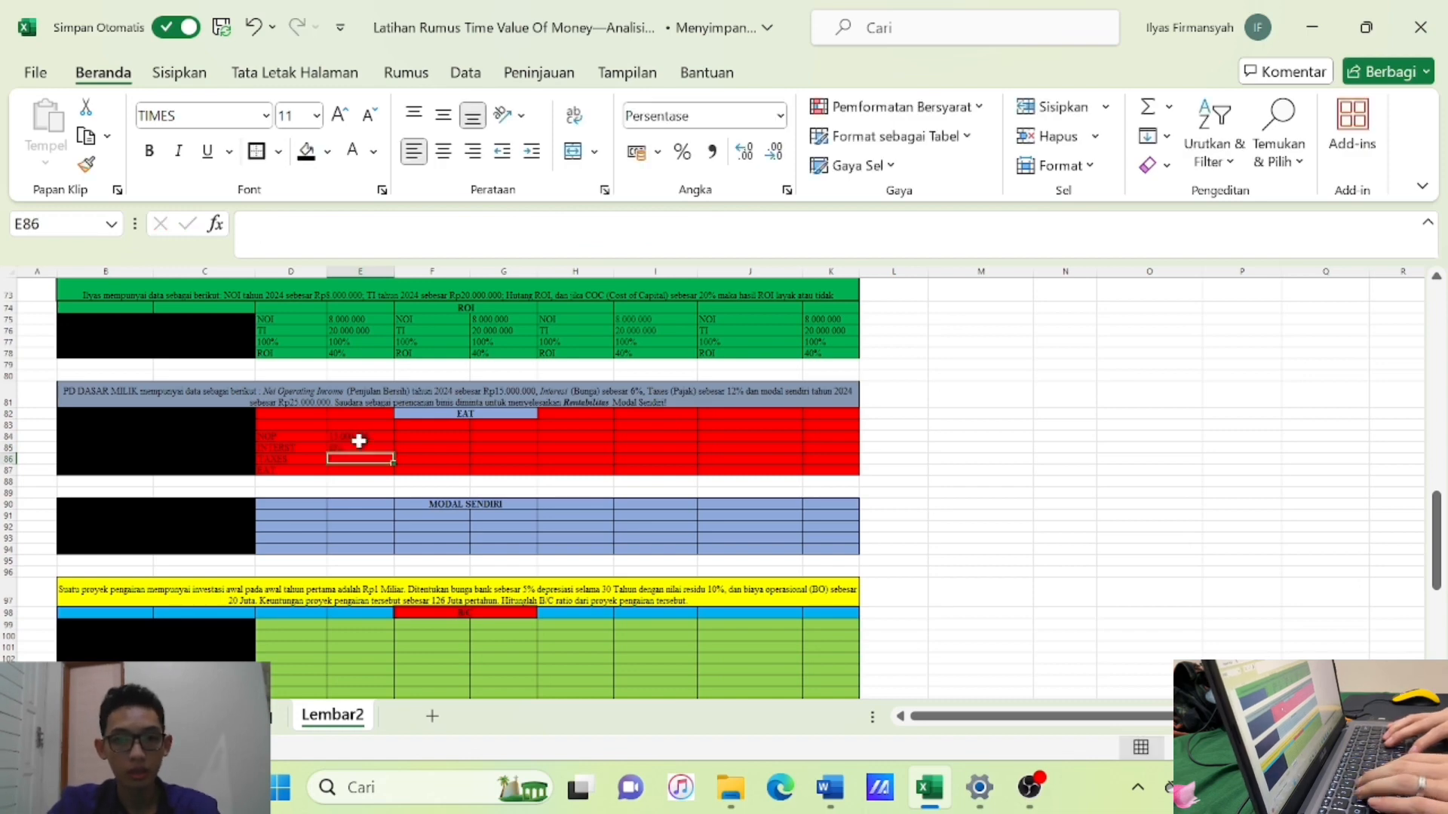
type("12")
key("Return")
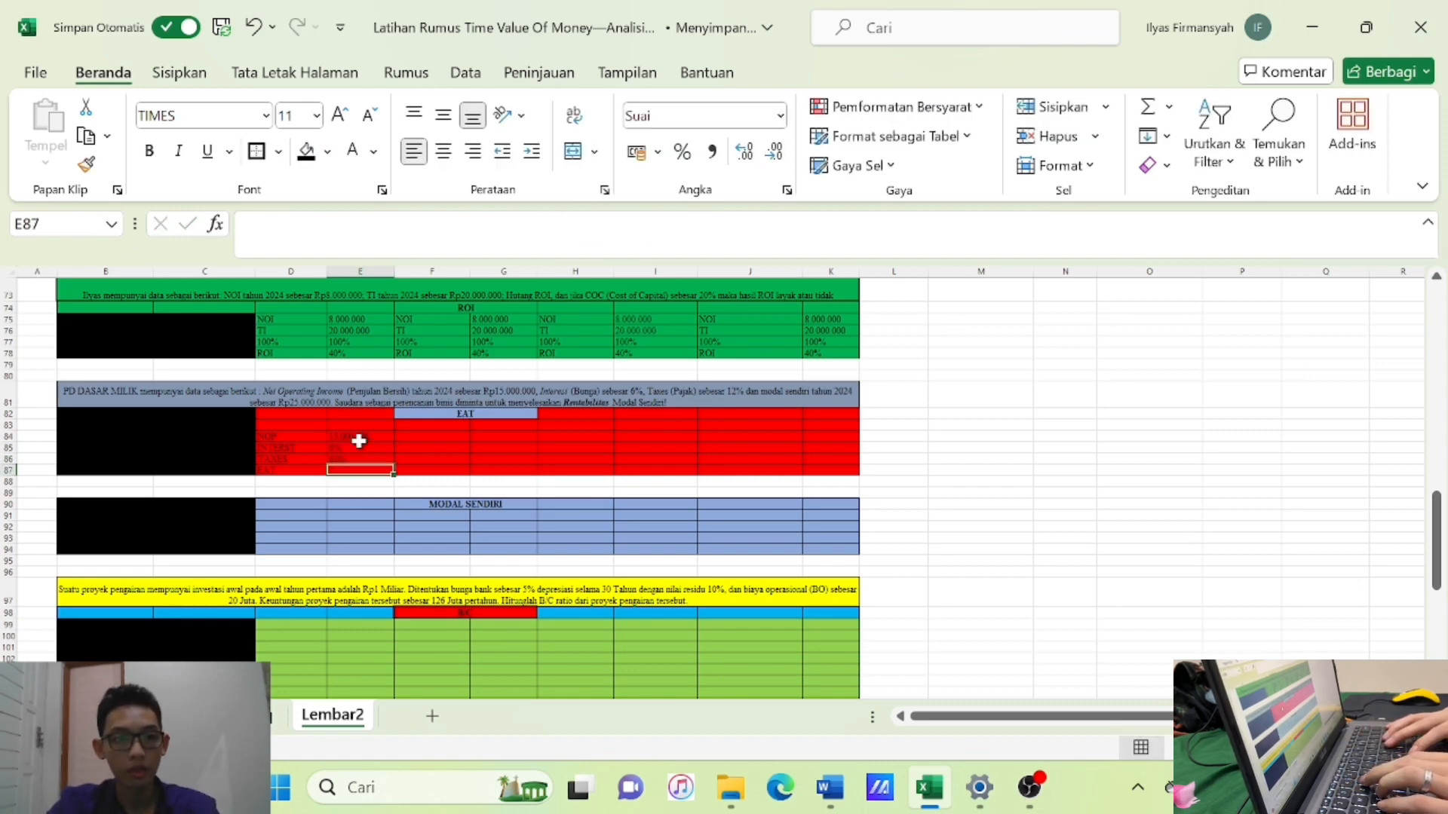
Calculate EAT in E87 with the formula =E84-(E84*E85+E84*E86).
type("=")
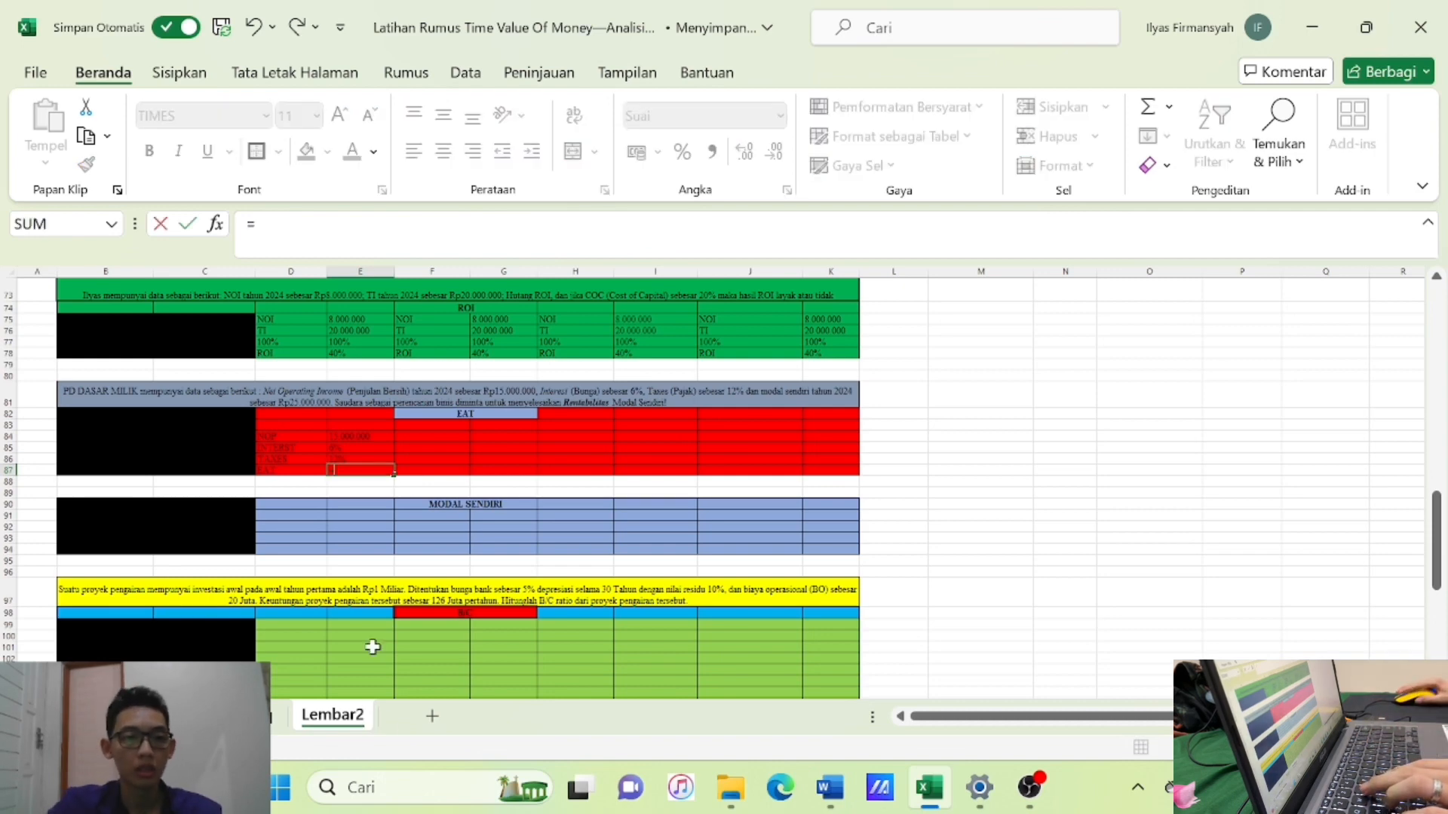
left_click(371, 437)
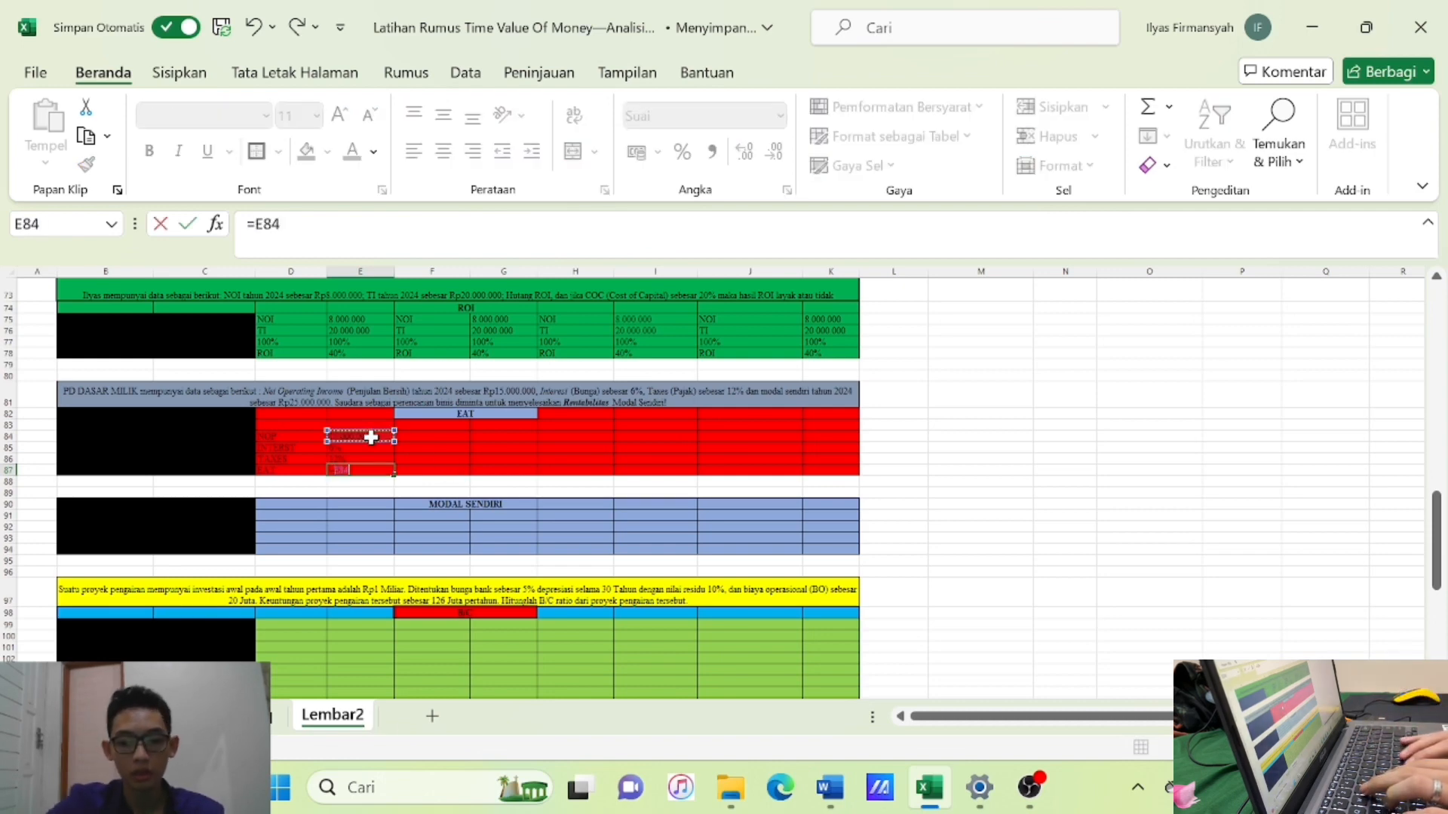
type("-(")
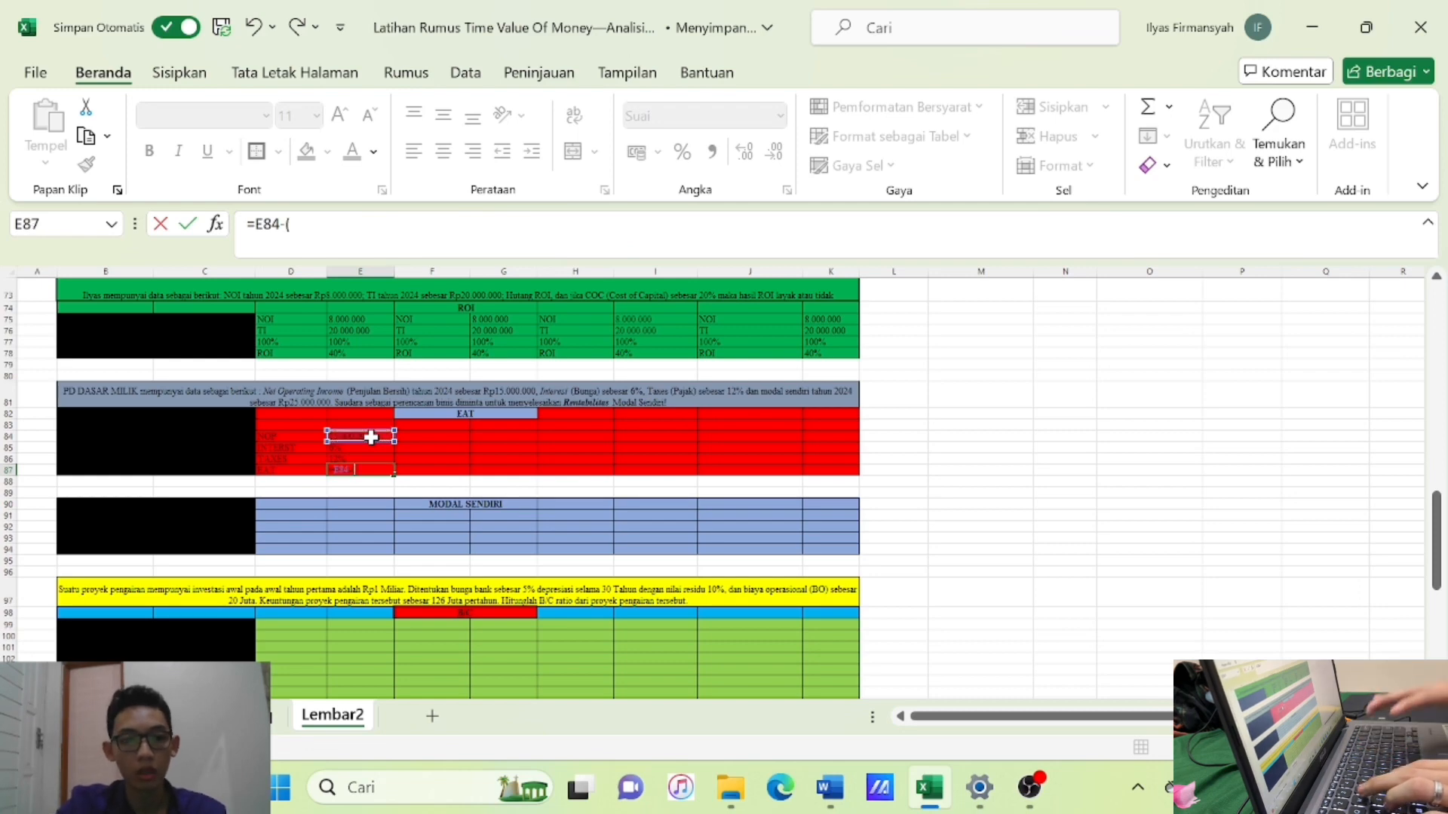
left_click(368, 435)
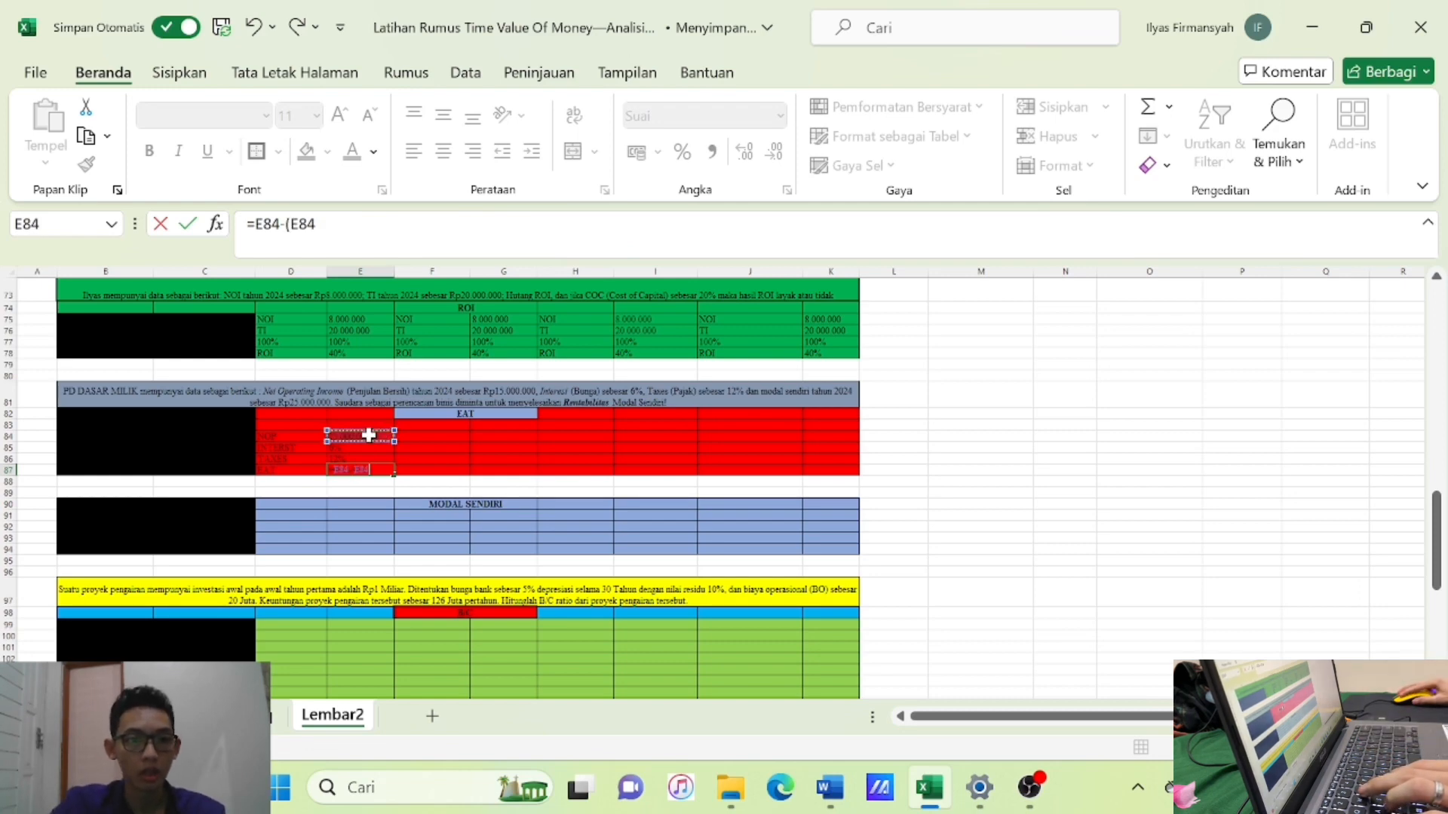
type("*")
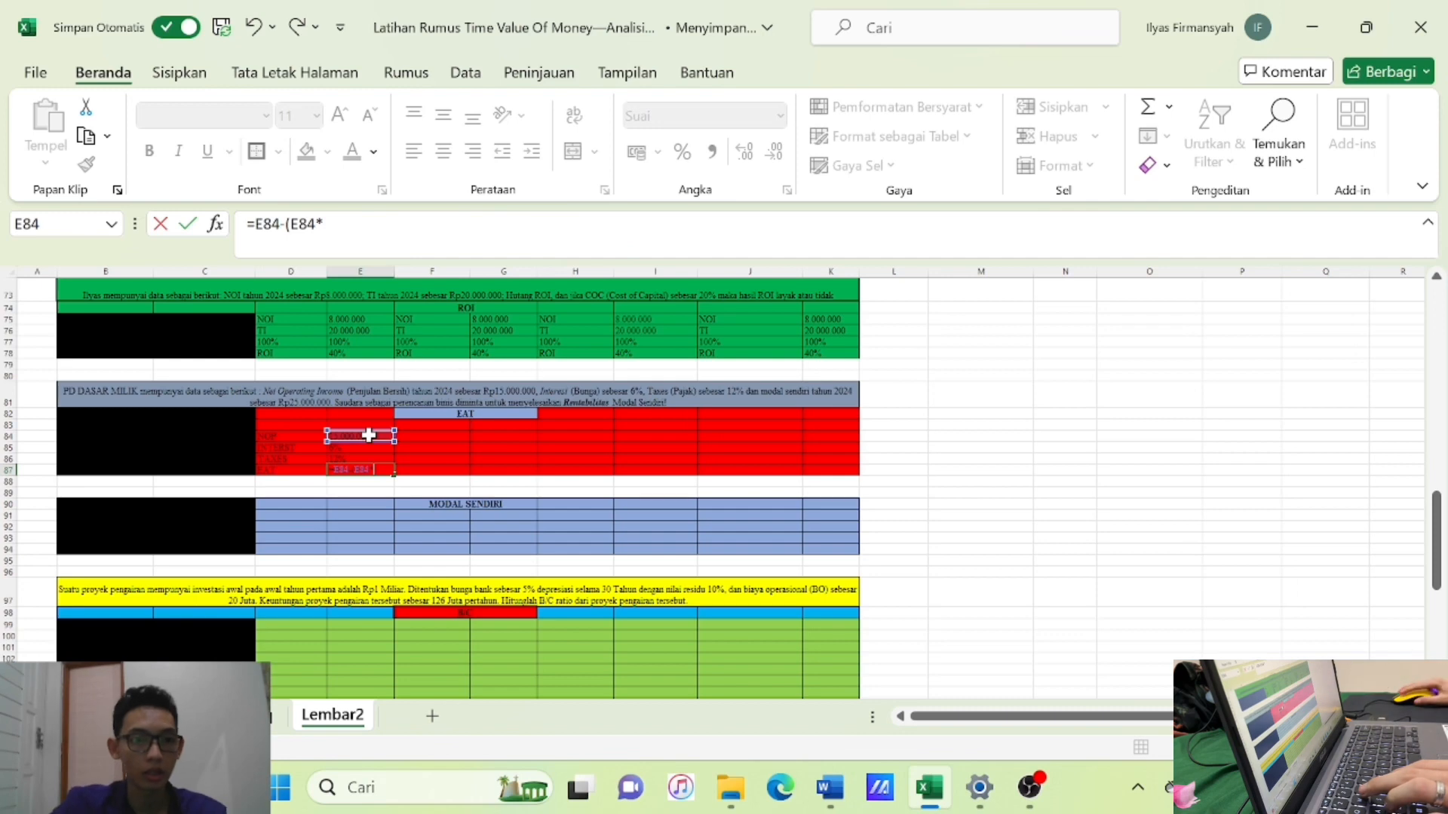
left_click(348, 448)
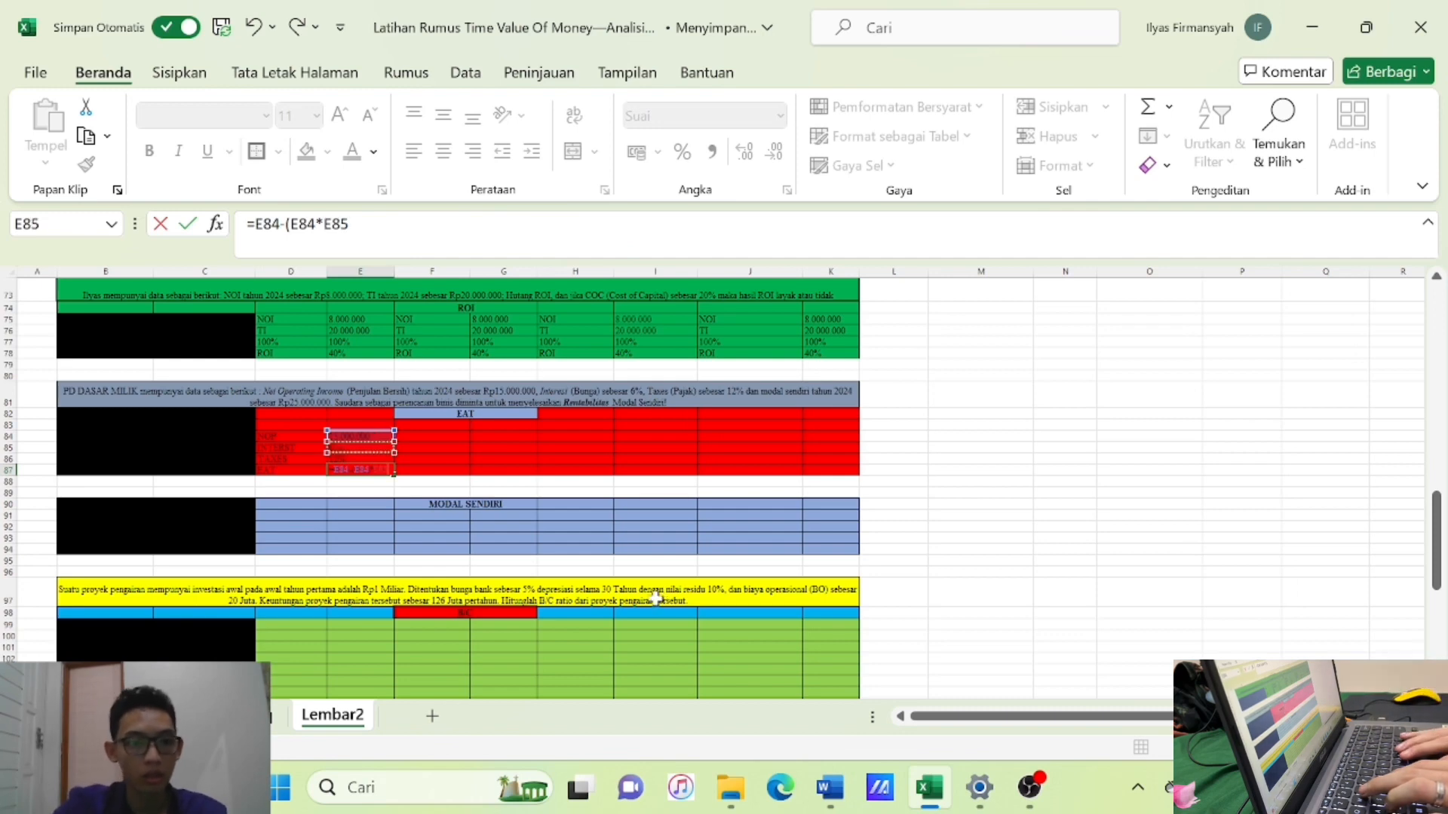
type("+")
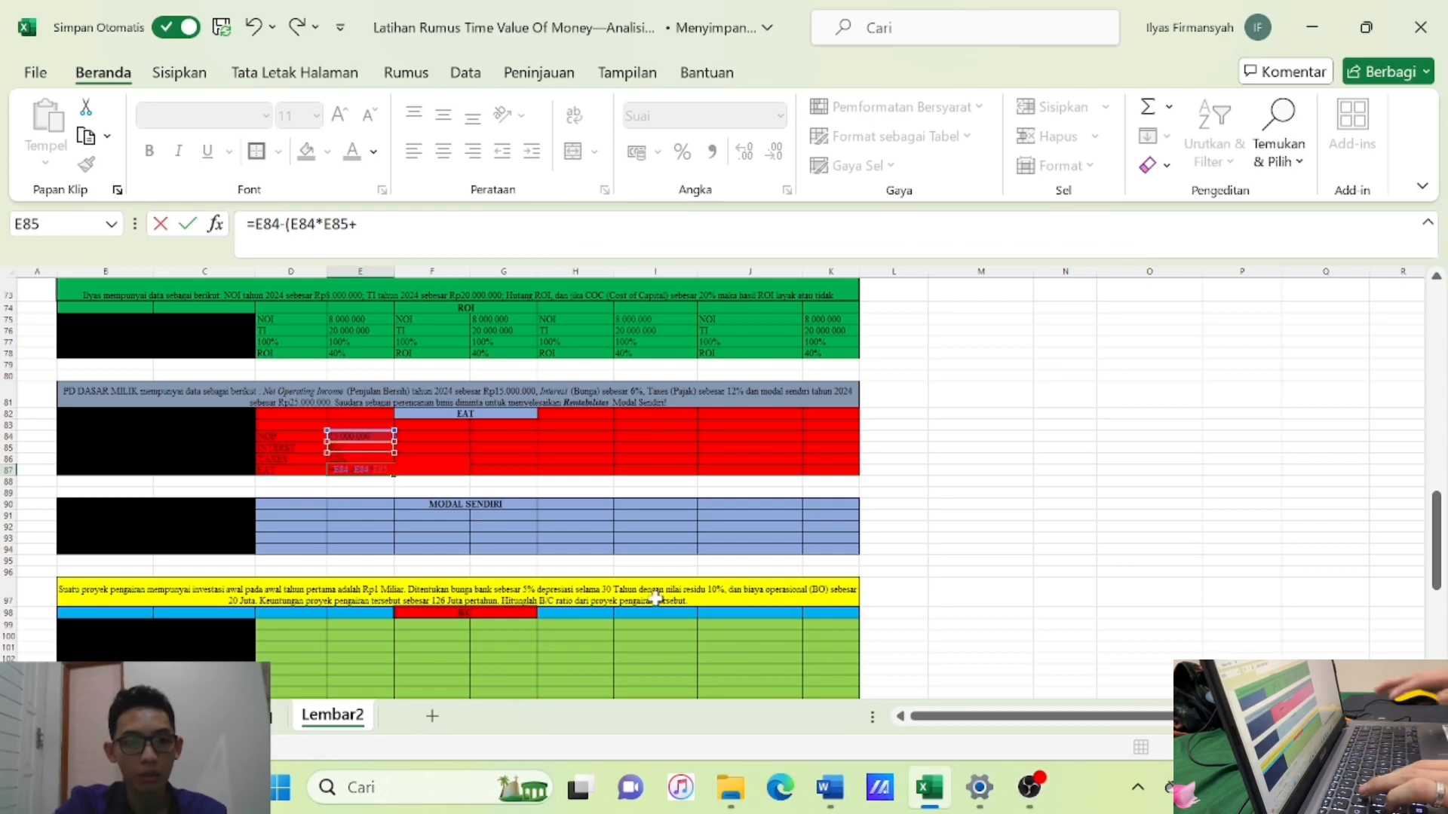
left_click(368, 436)
type("*")
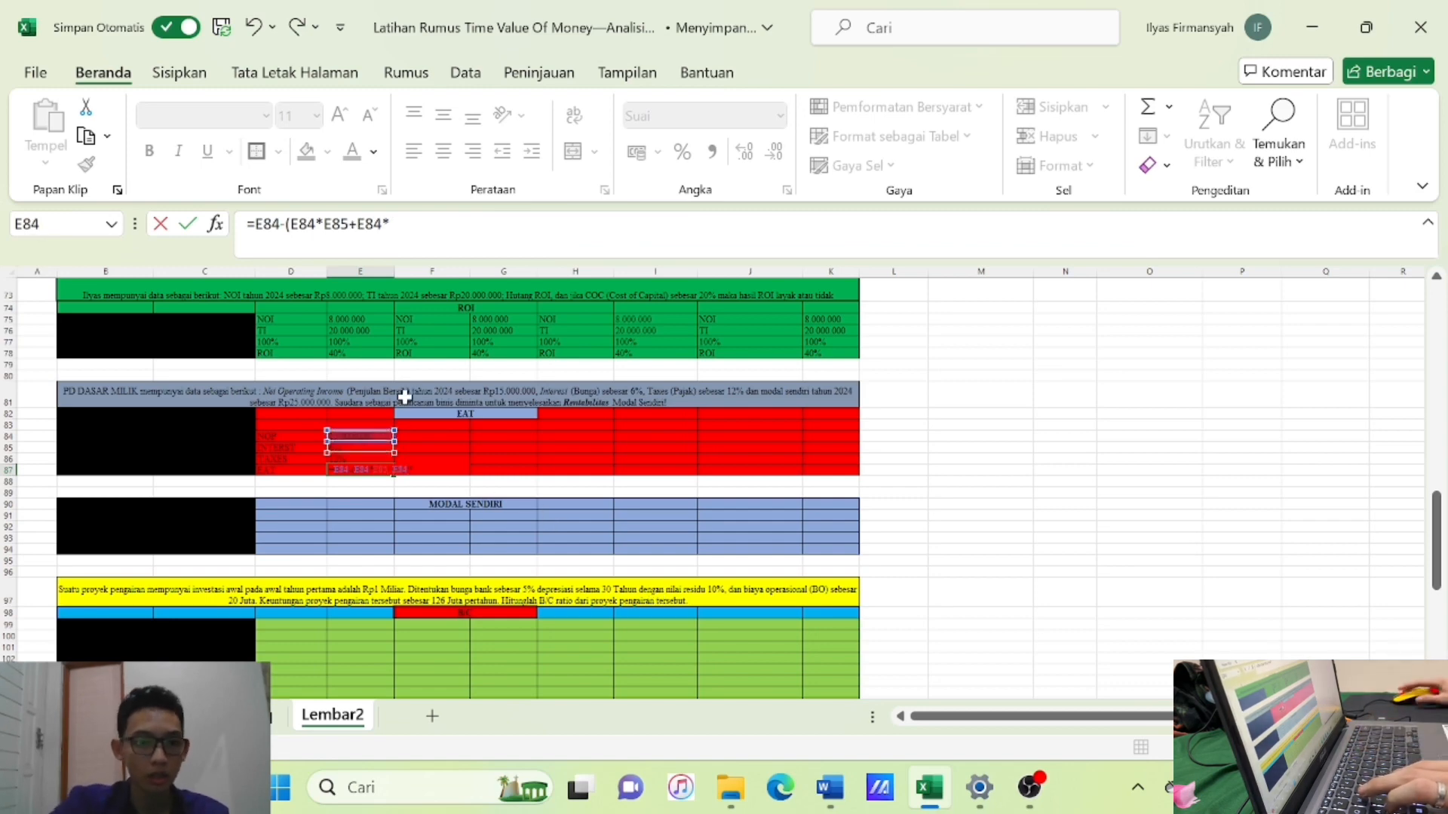
left_click(353, 458)
type(")")
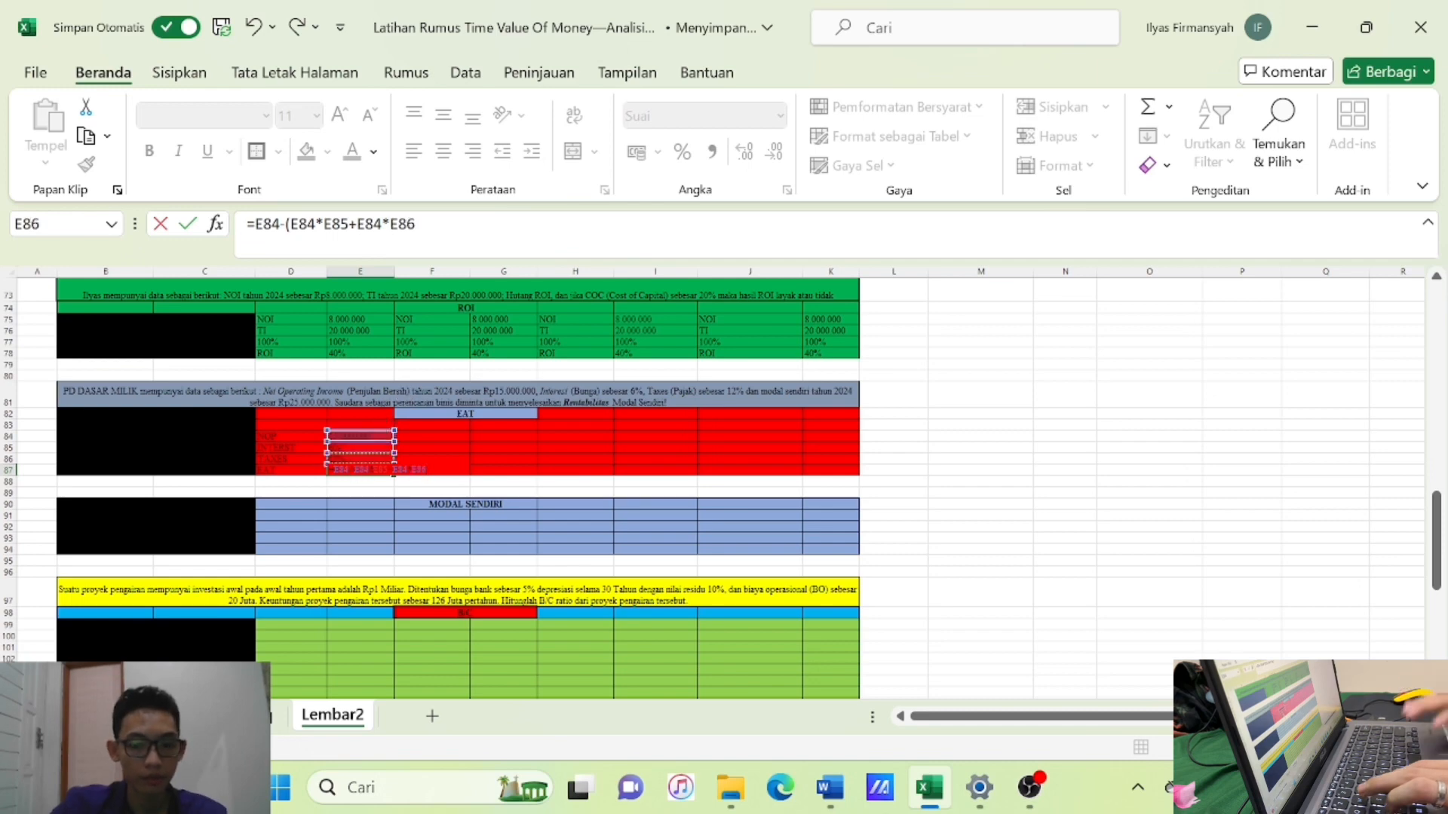
key("ctrl+Return")
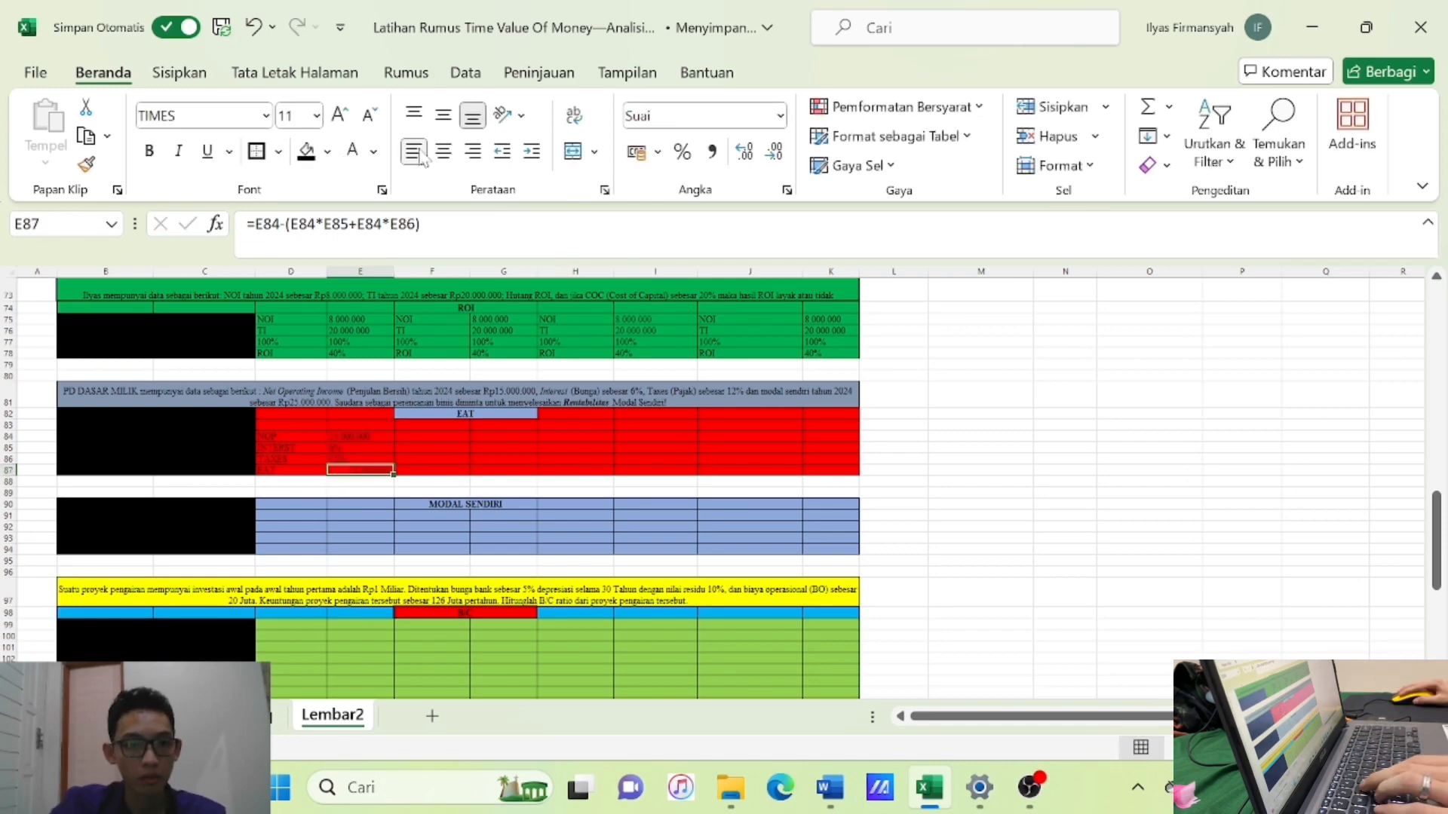
Align the EAT table values in cells E84 to E87 to the right edge of their cells.
left_click(419, 154)
left_click_drag(347, 440, 358, 458)
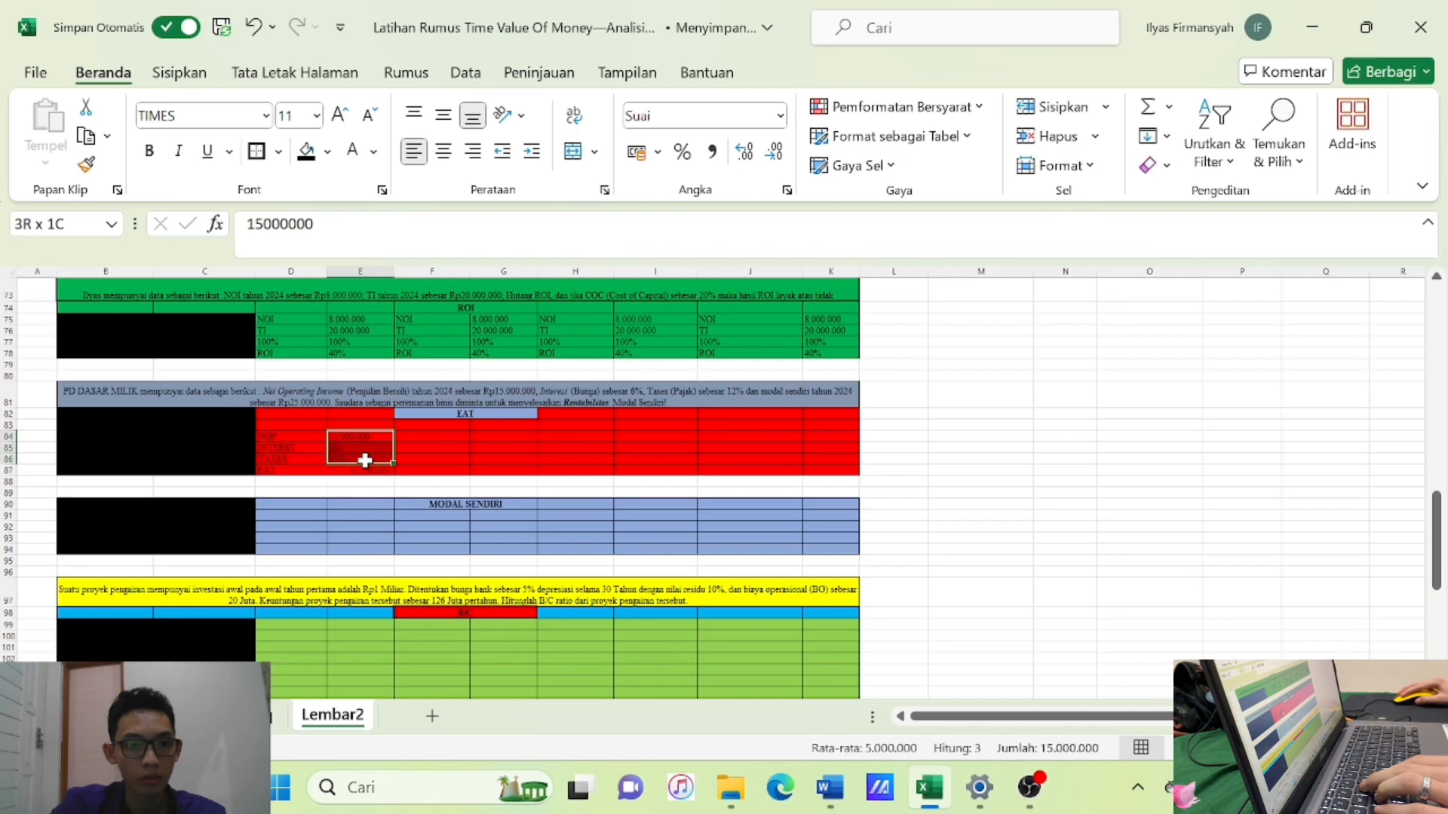
left_click(444, 152)
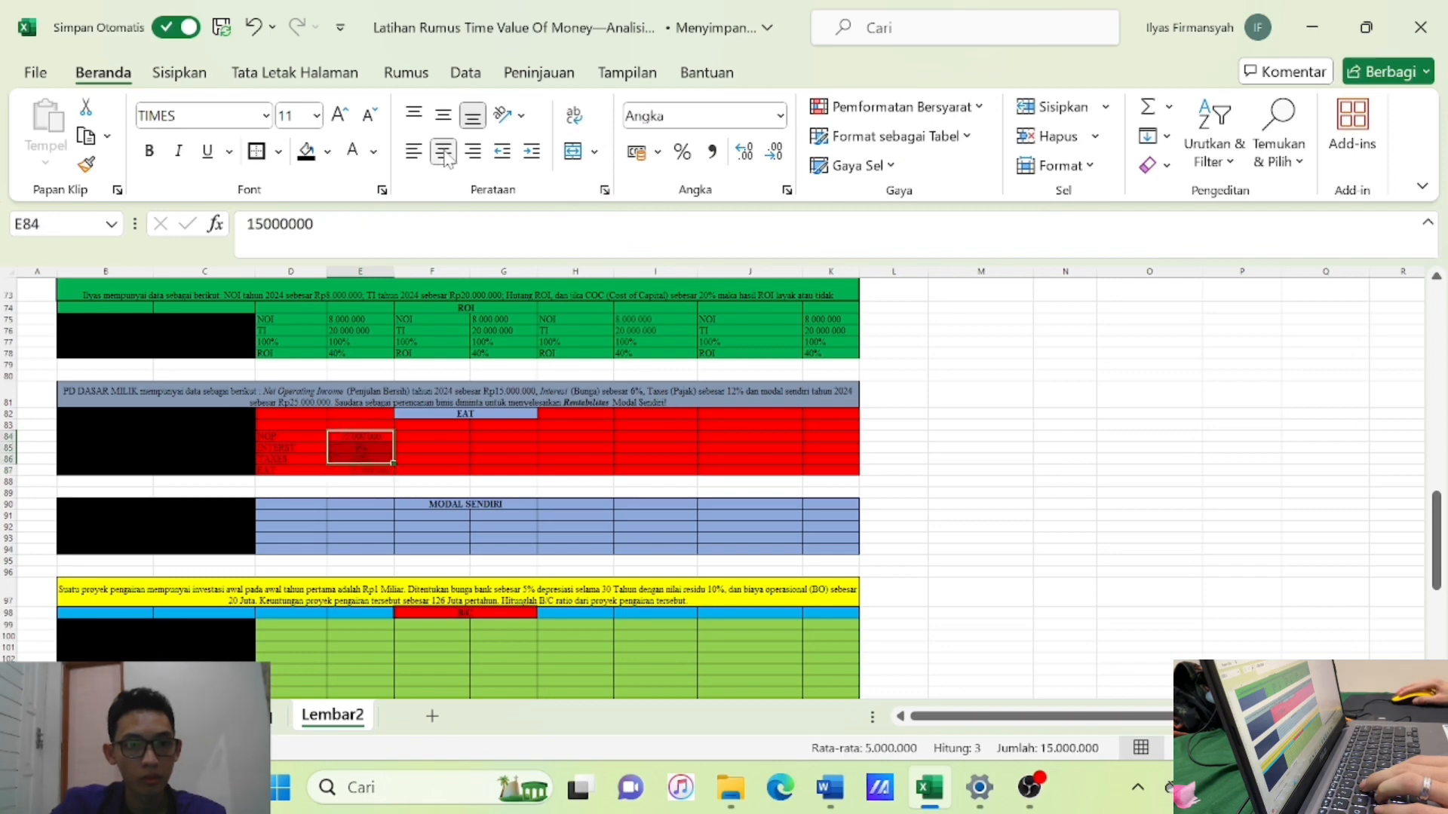
left_click(473, 152)
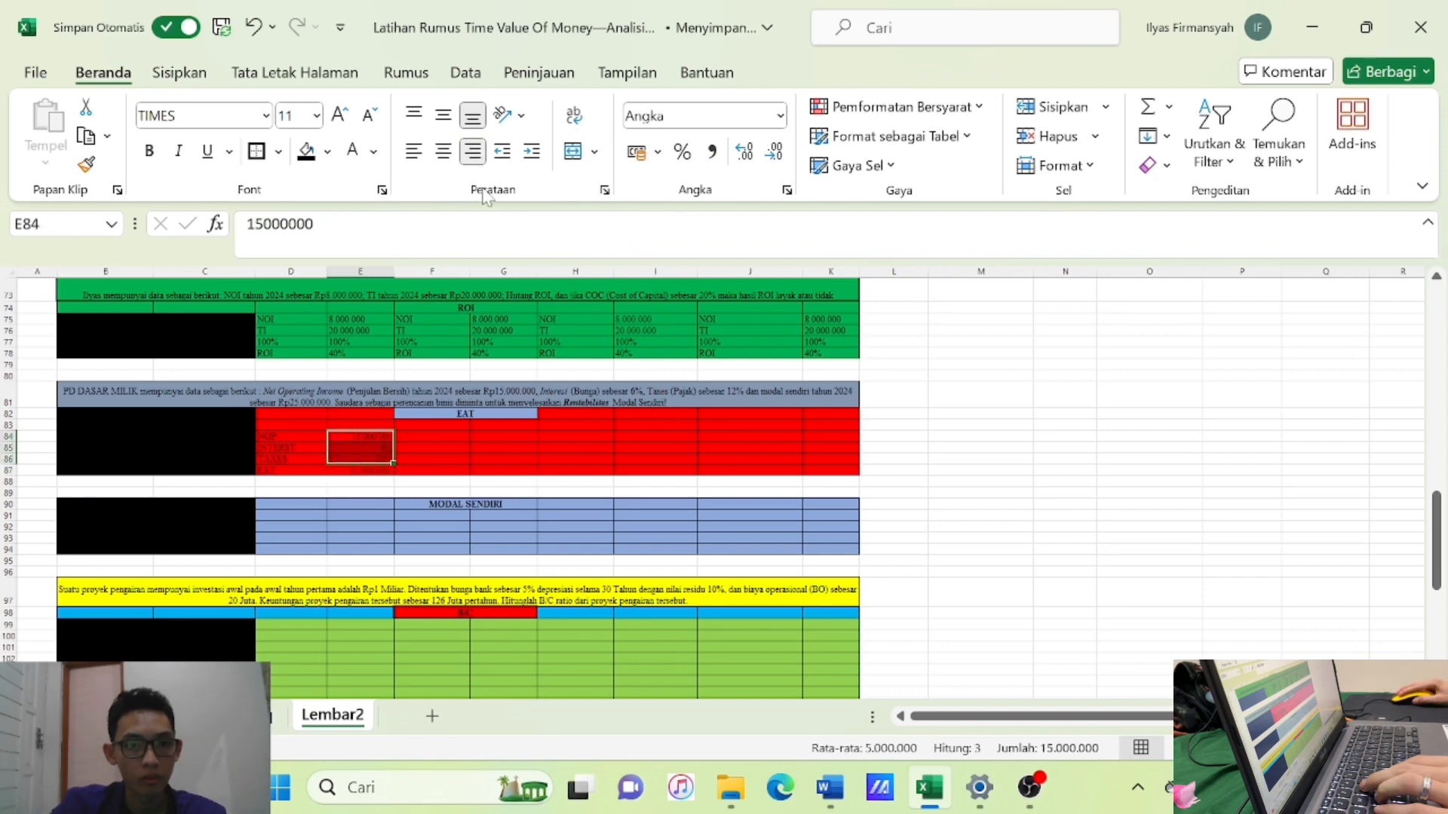
left_click(411, 472)
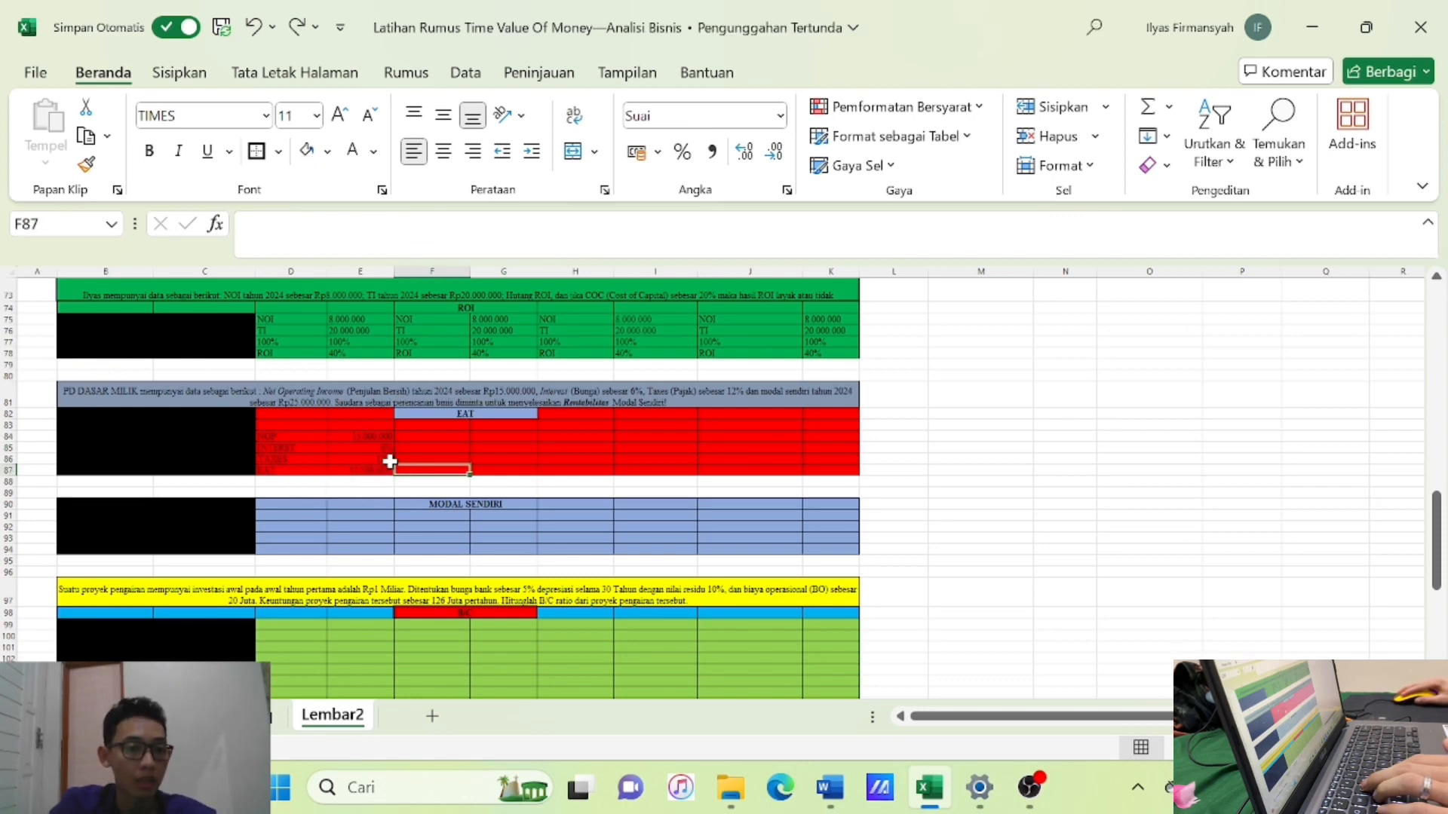
Copy the EAT block D84:E87 into F84:G87, H84:I87 and J84:K87.
left_click_drag(284, 436, 637, 468)
key("ctrl+c")
key("ctrl+v")
left_click(587, 439)
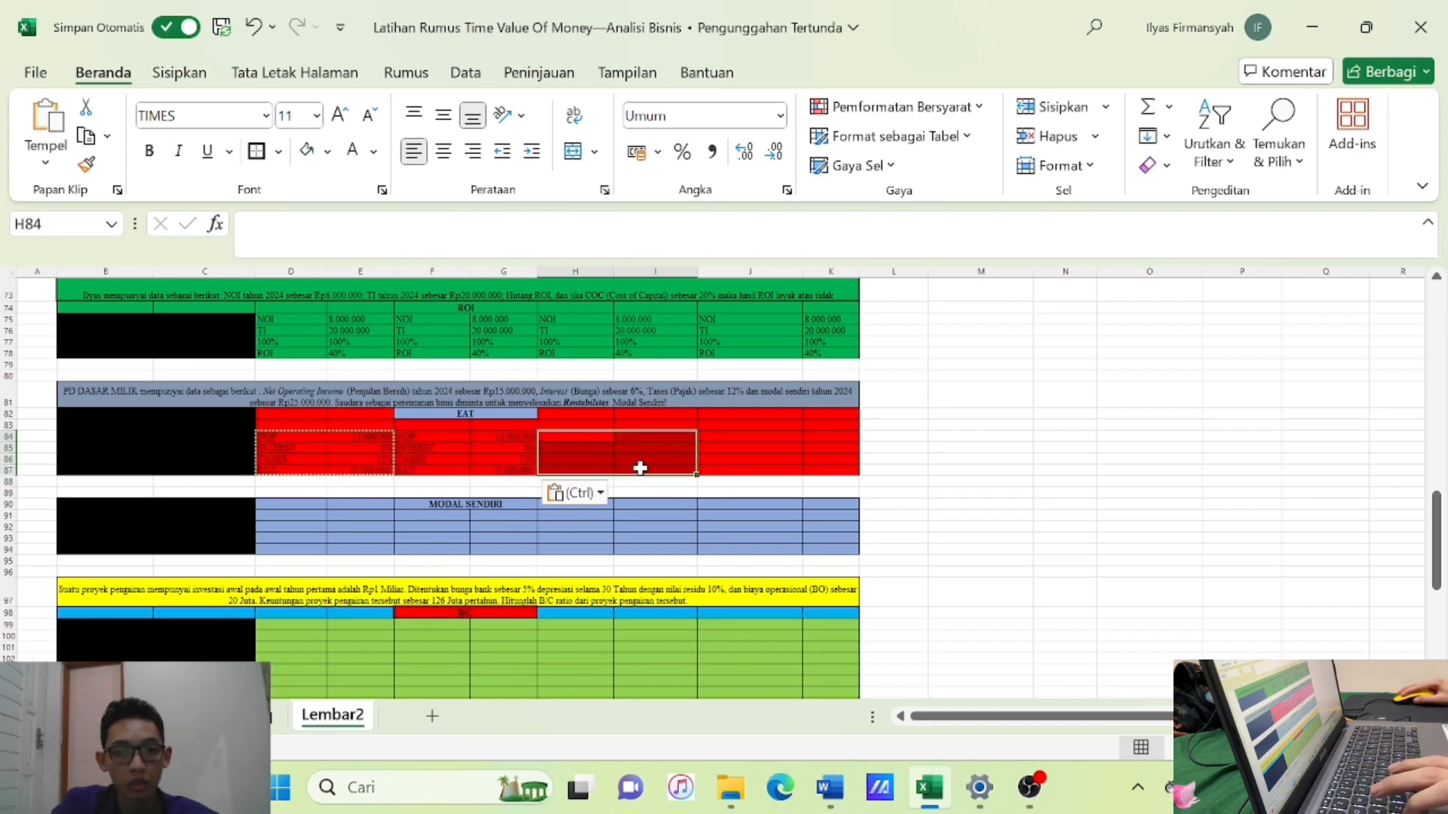
key("ctrl+v")
left_click_drag(737, 440, 823, 466)
key("ctrl+v")
Enter the row labels EAT, MS, 100% and R. MS in cells D91 to D94 of the MODAL SENDIRI table.
double_click(304, 515)
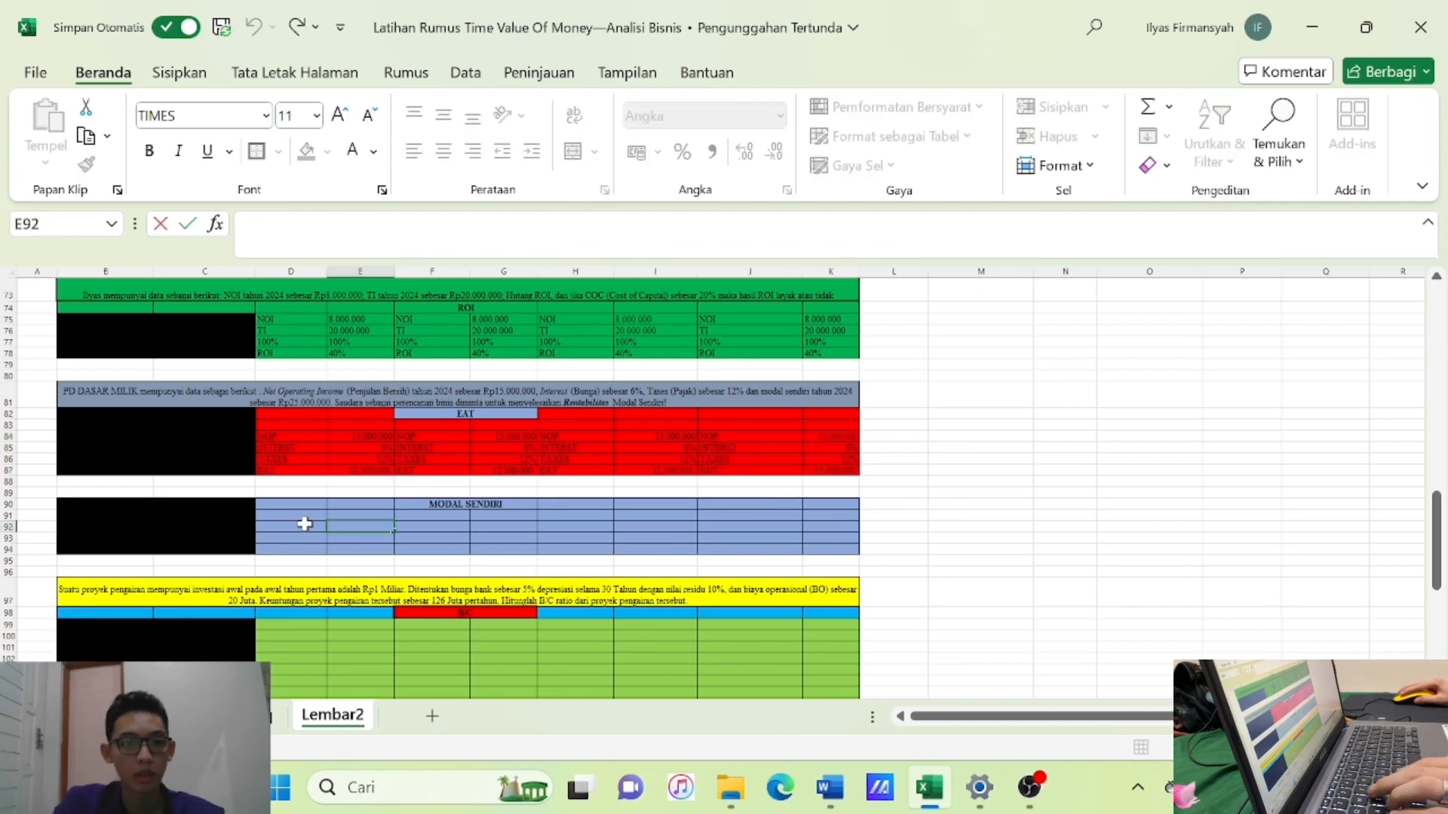
type("EAT")
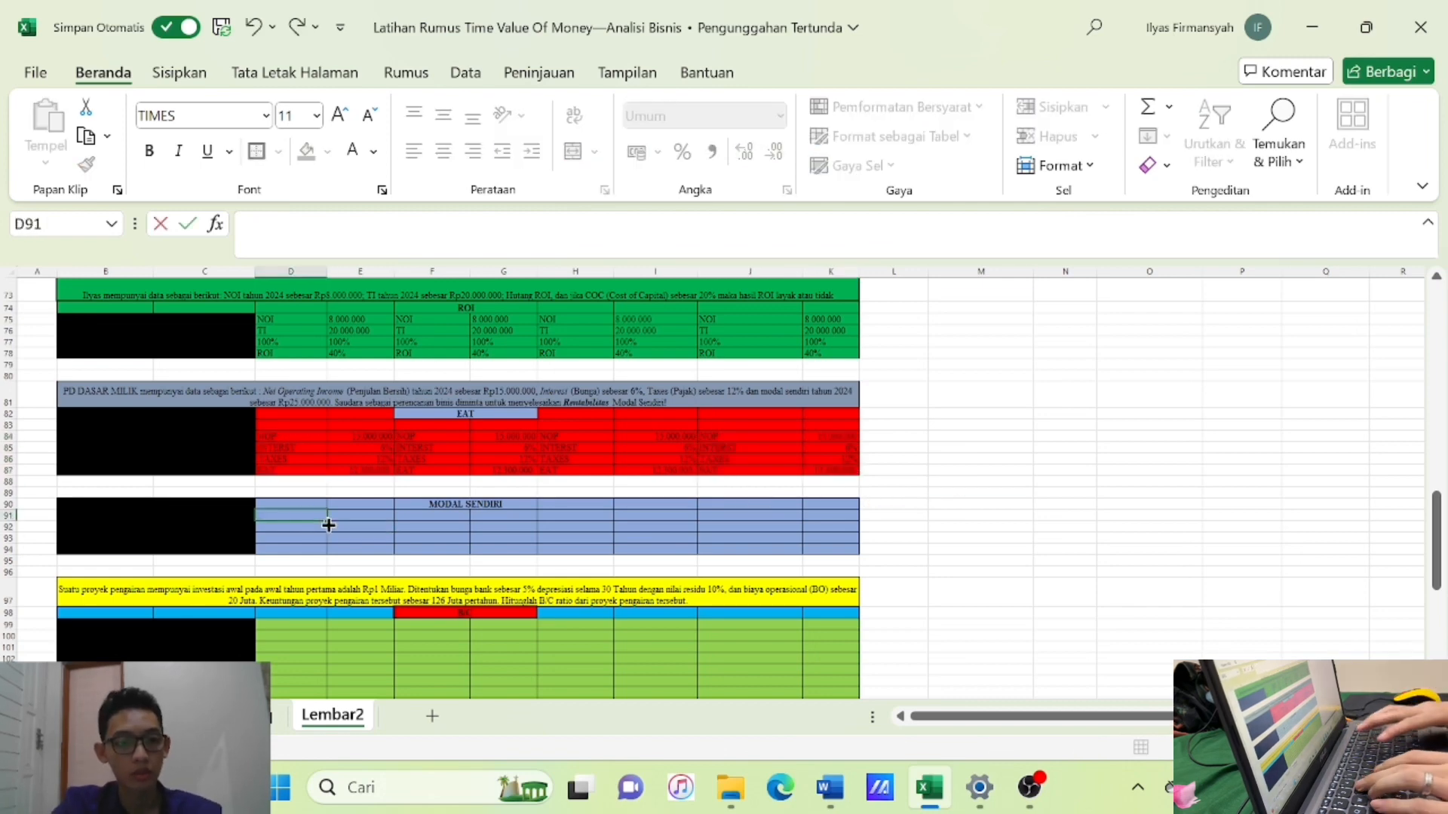
key("Return")
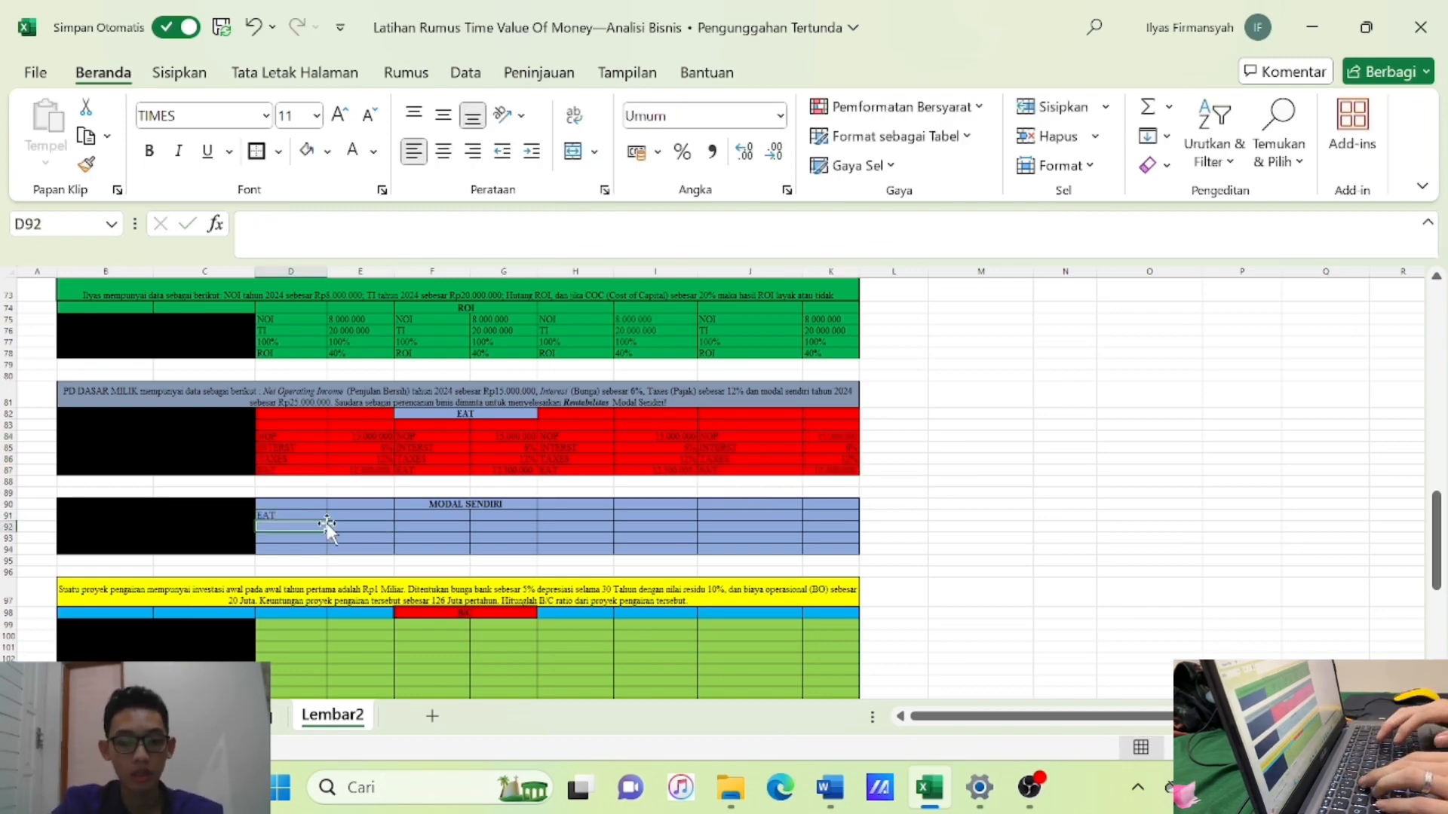
type("MODA")
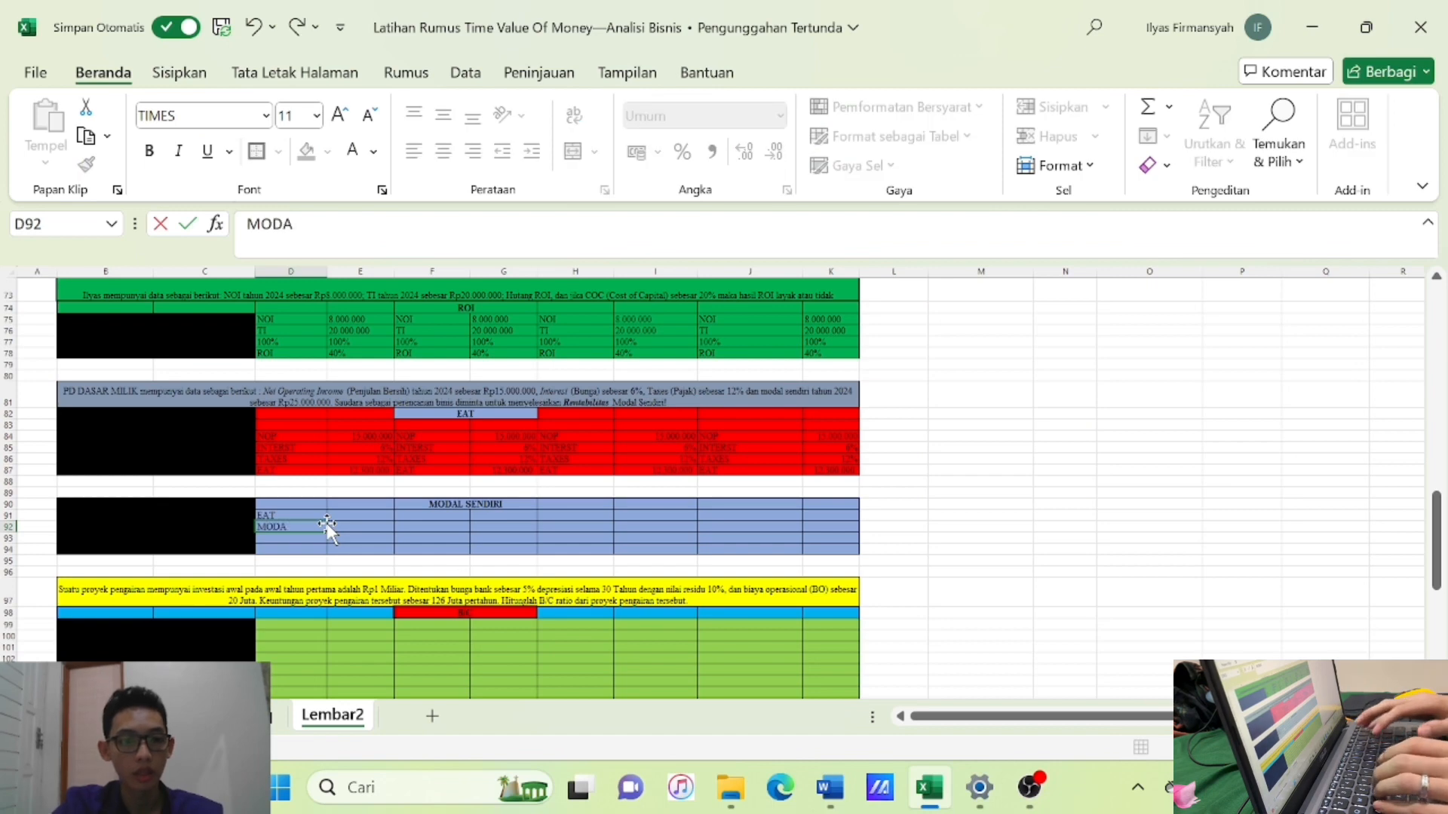
type("L")
key("BackSpace")
key("BackSpace")
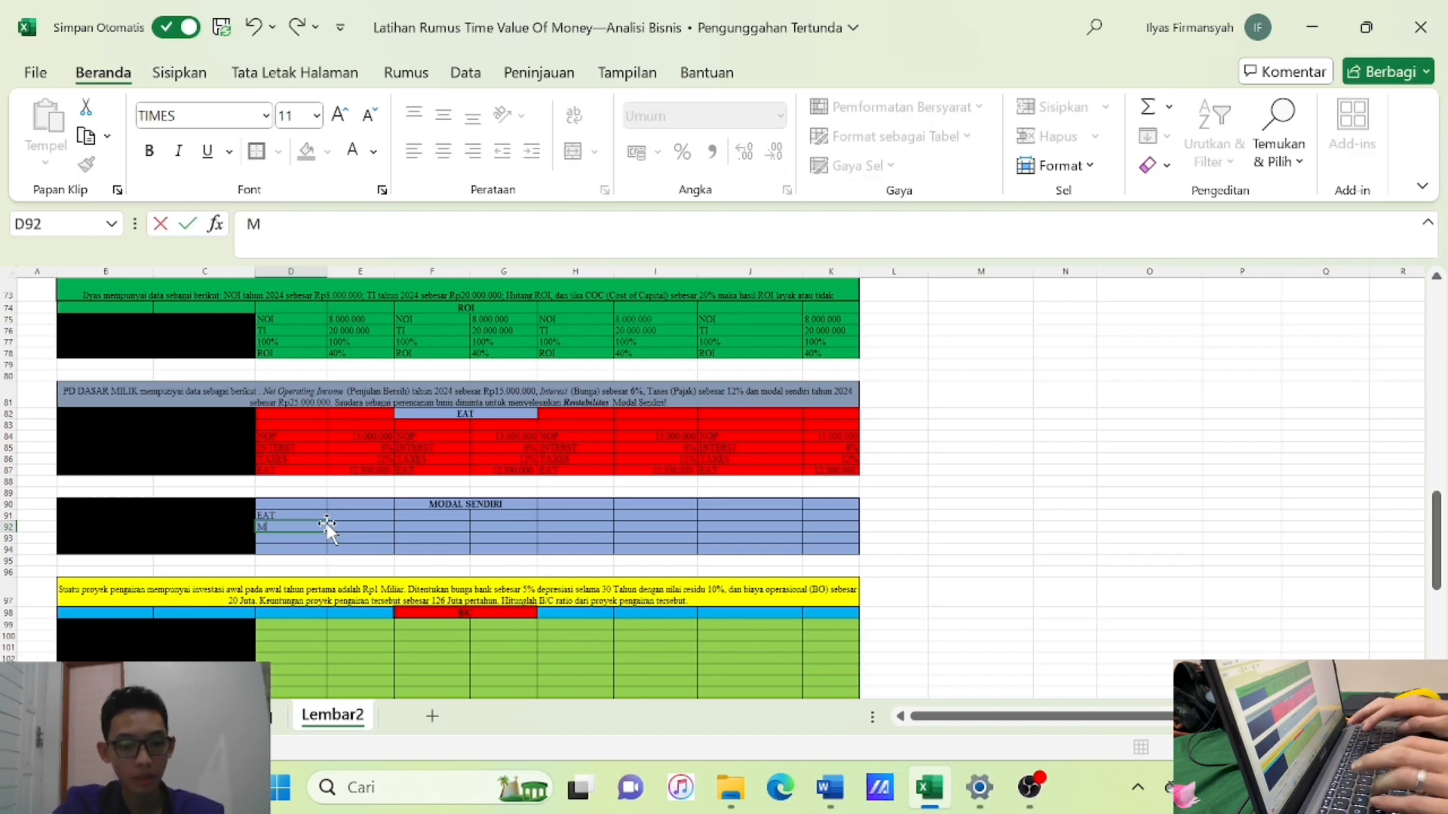
type("S")
key("Return")
type("1")
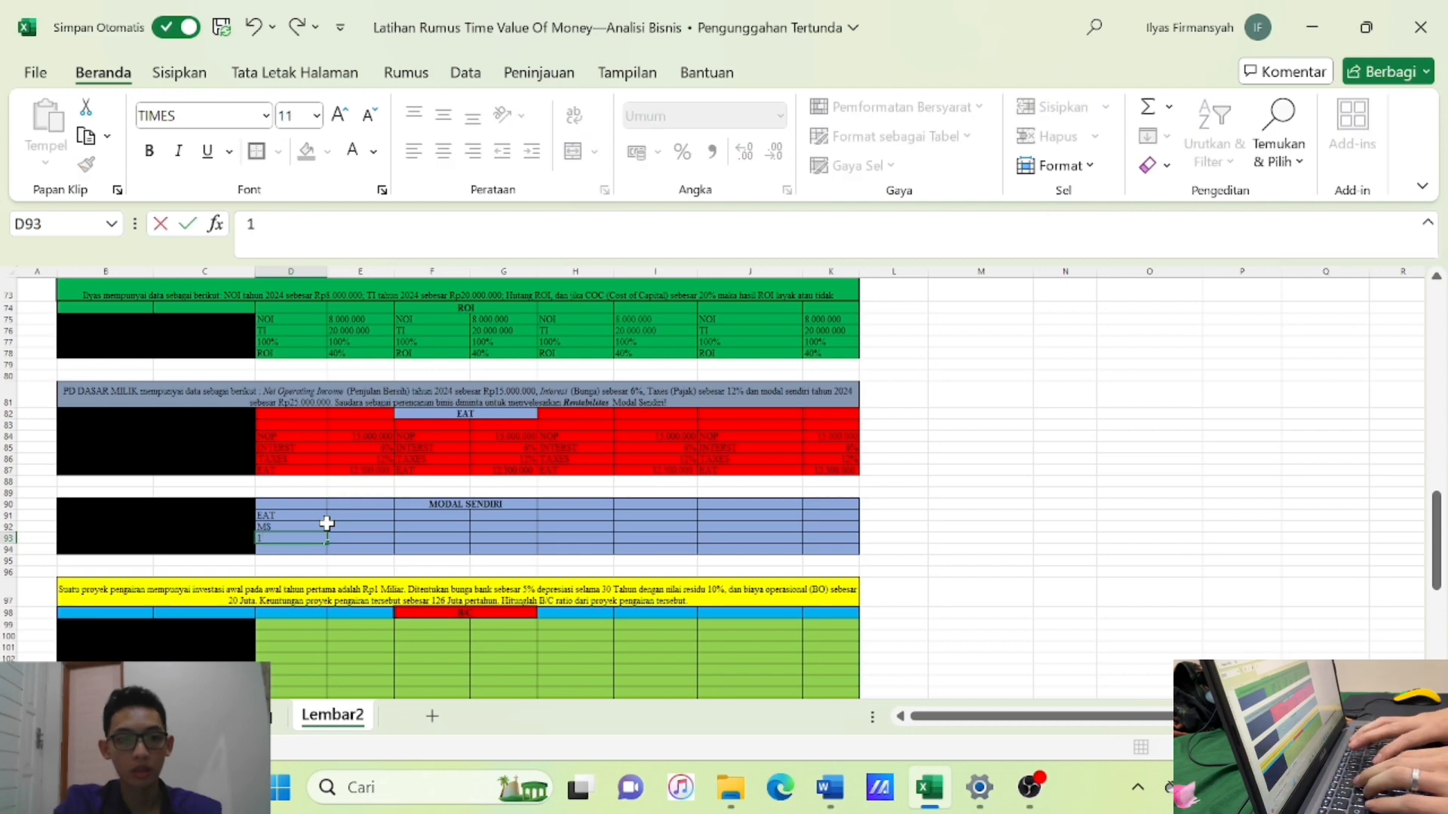
type("00")
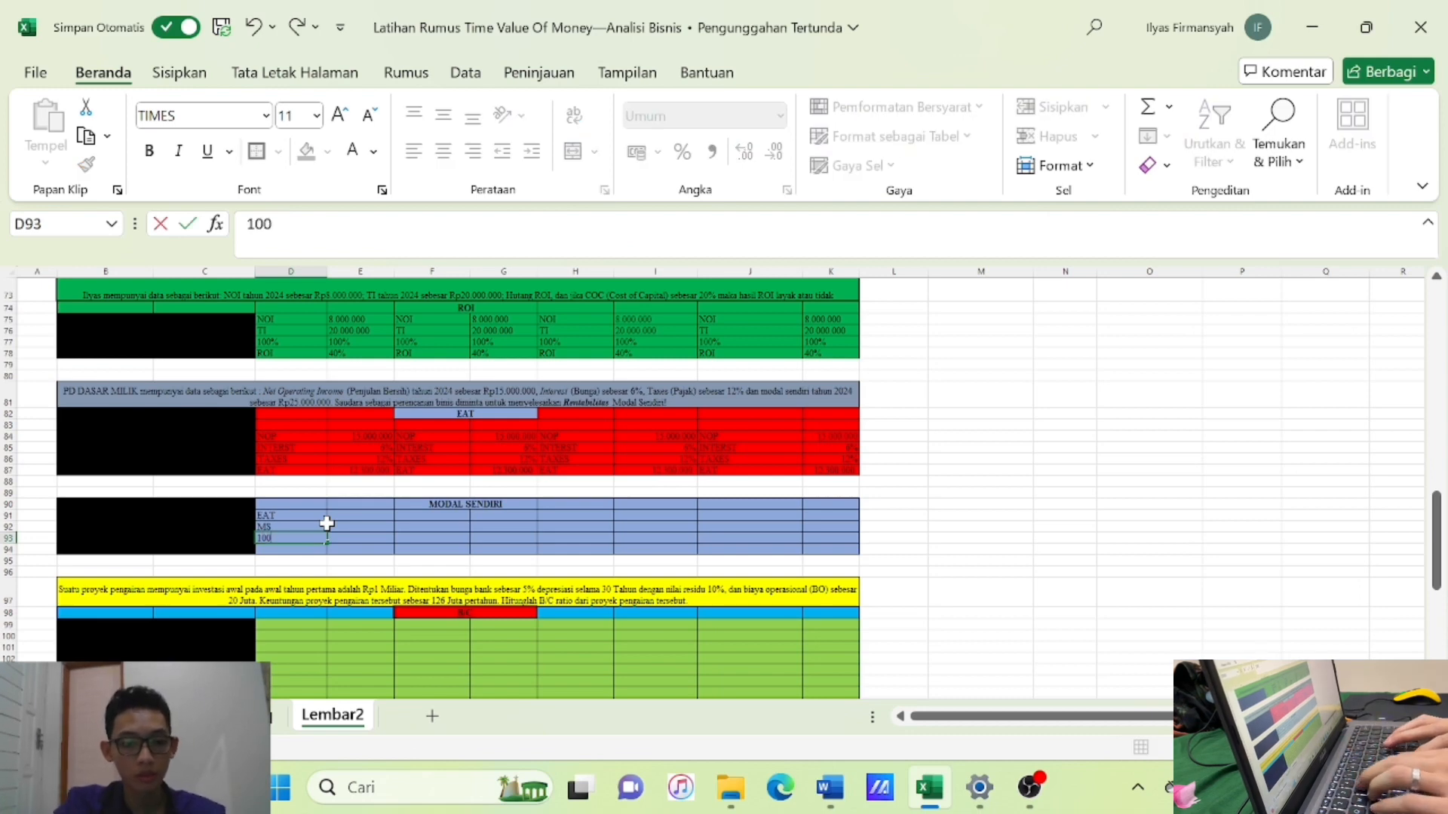
key("Return")
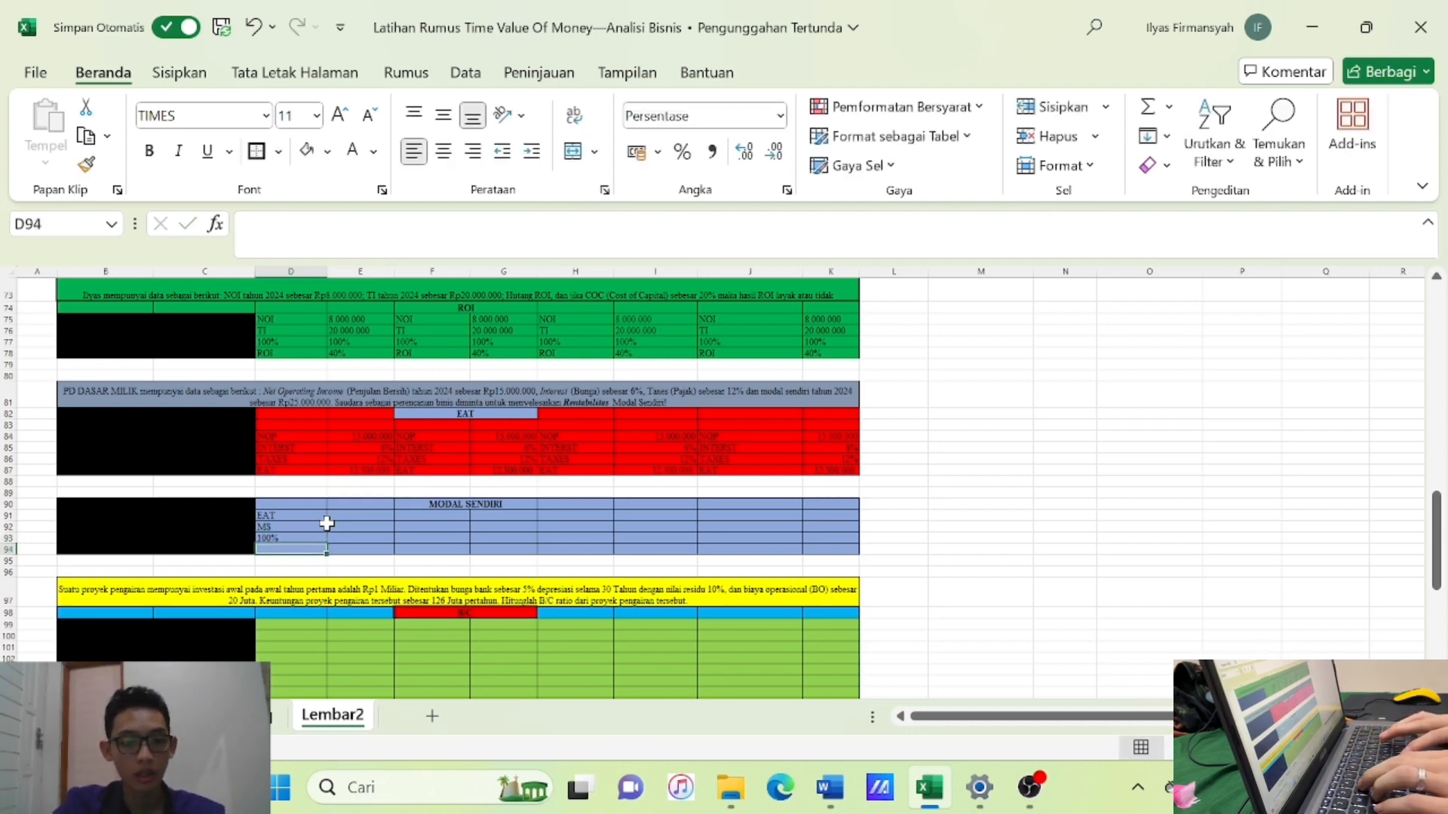
type("R. MS")
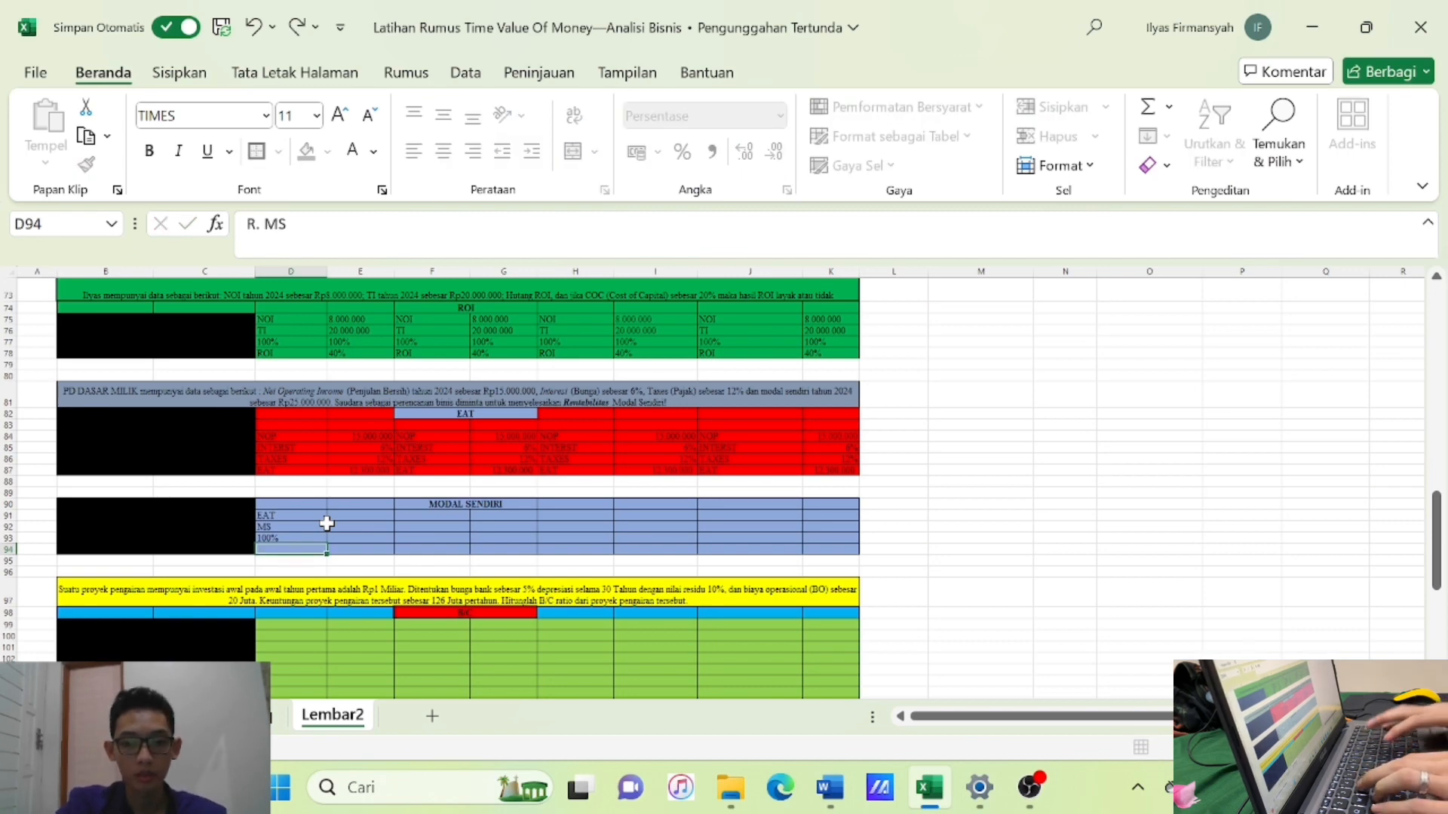
key("Return")
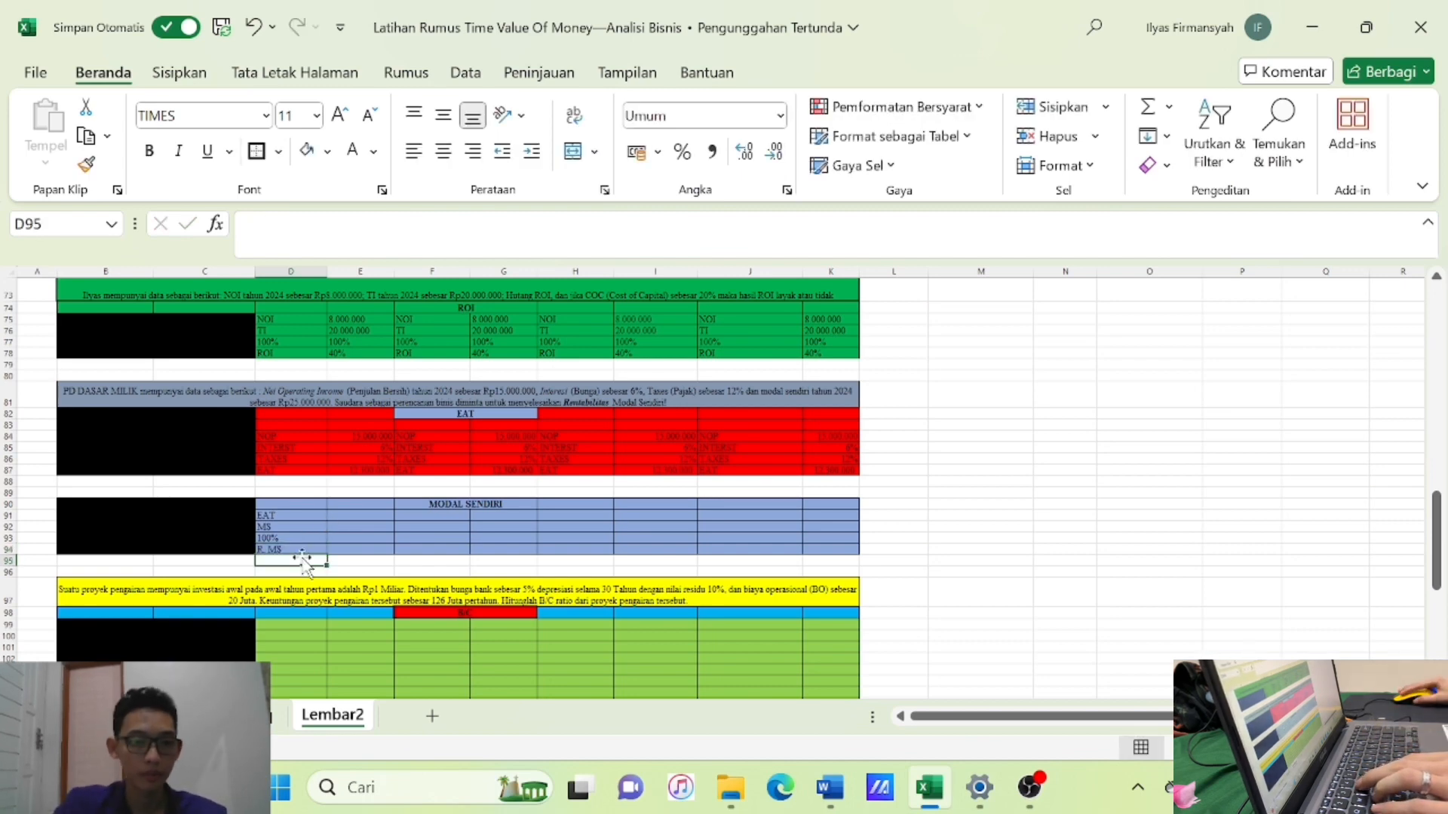
left_click(281, 515)
left_click(290, 527)
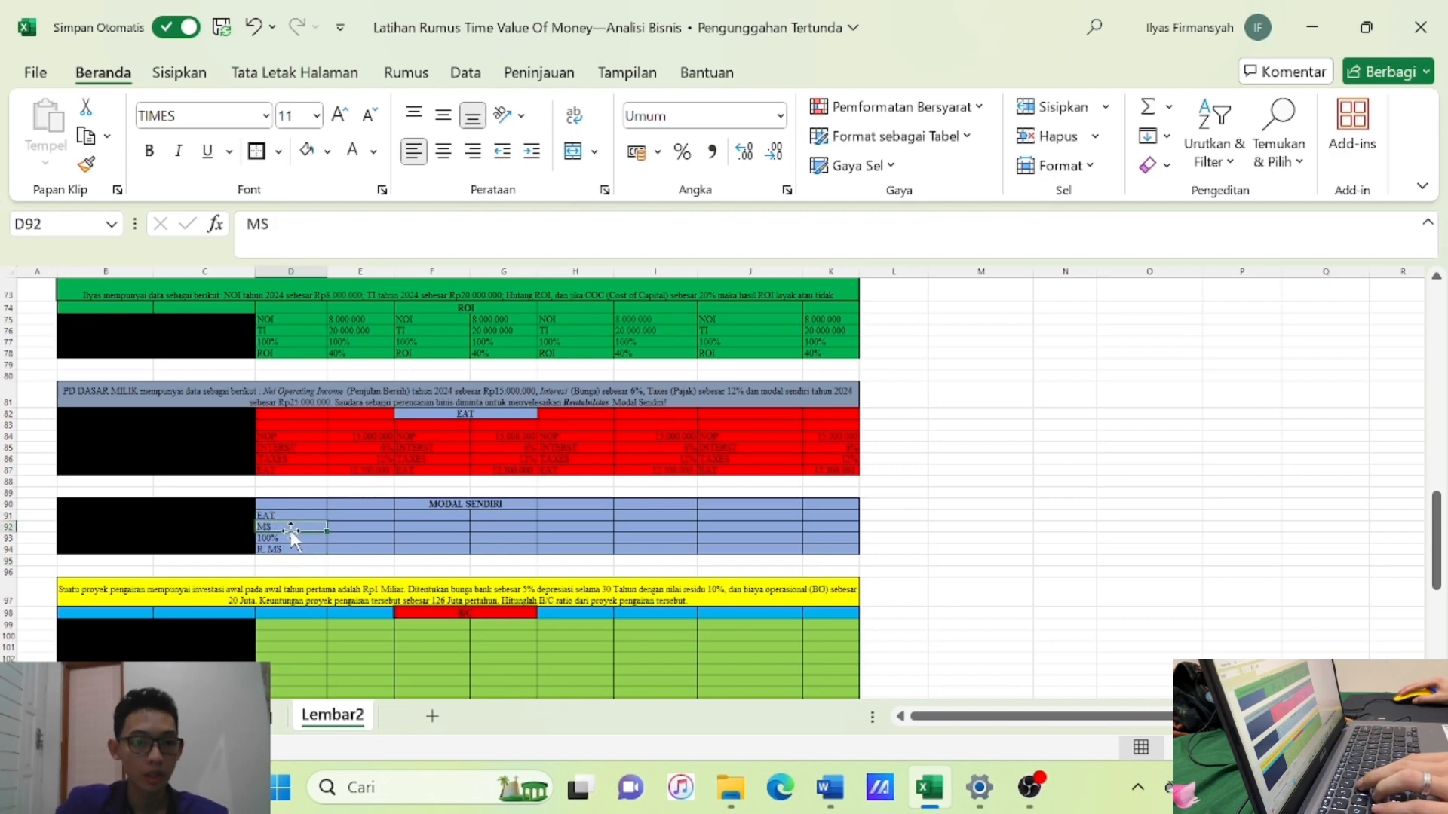
left_click(290, 539)
left_click(285, 550)
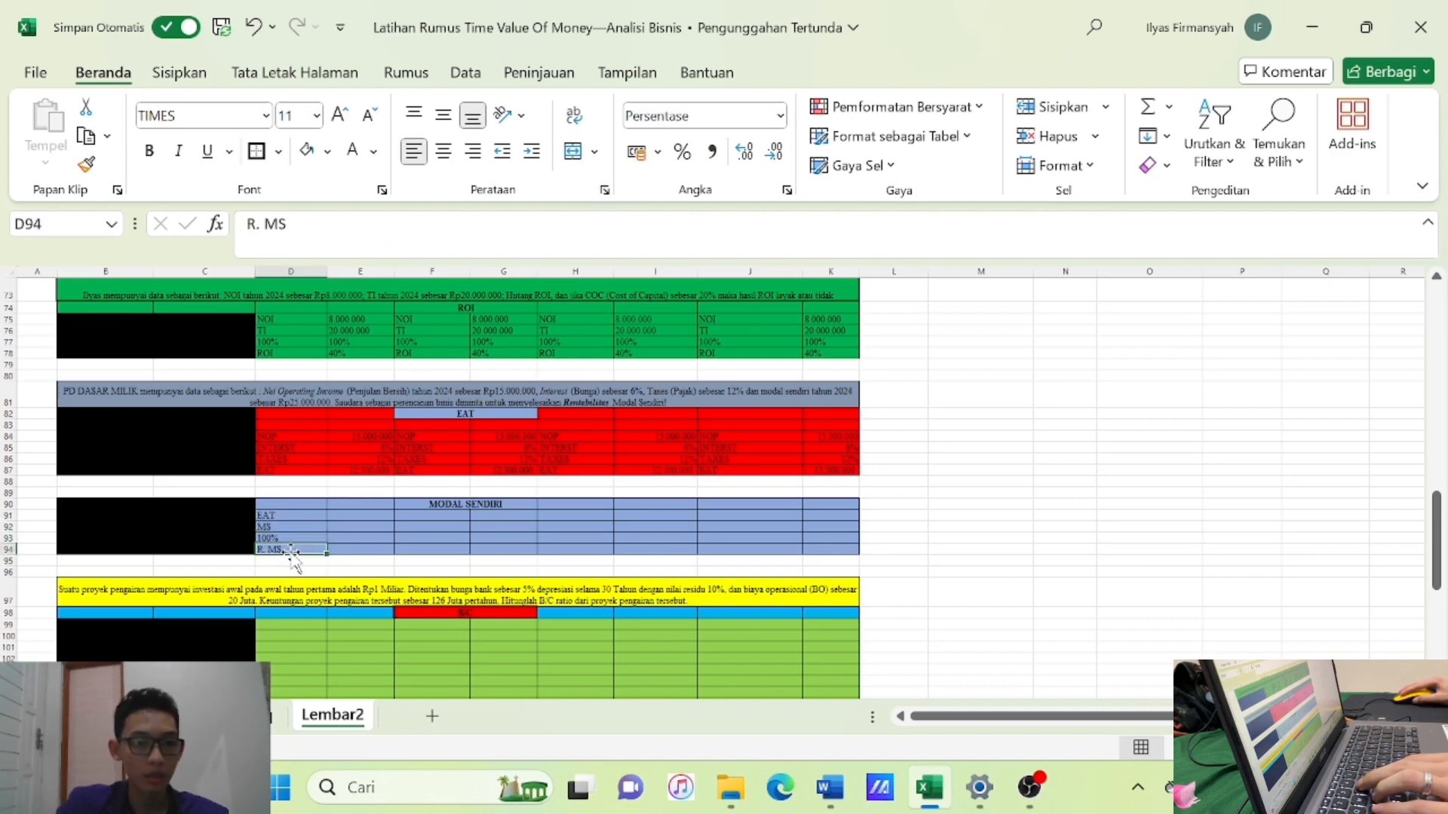
left_click(191, 523)
left_click(380, 516)
double_click(379, 521)
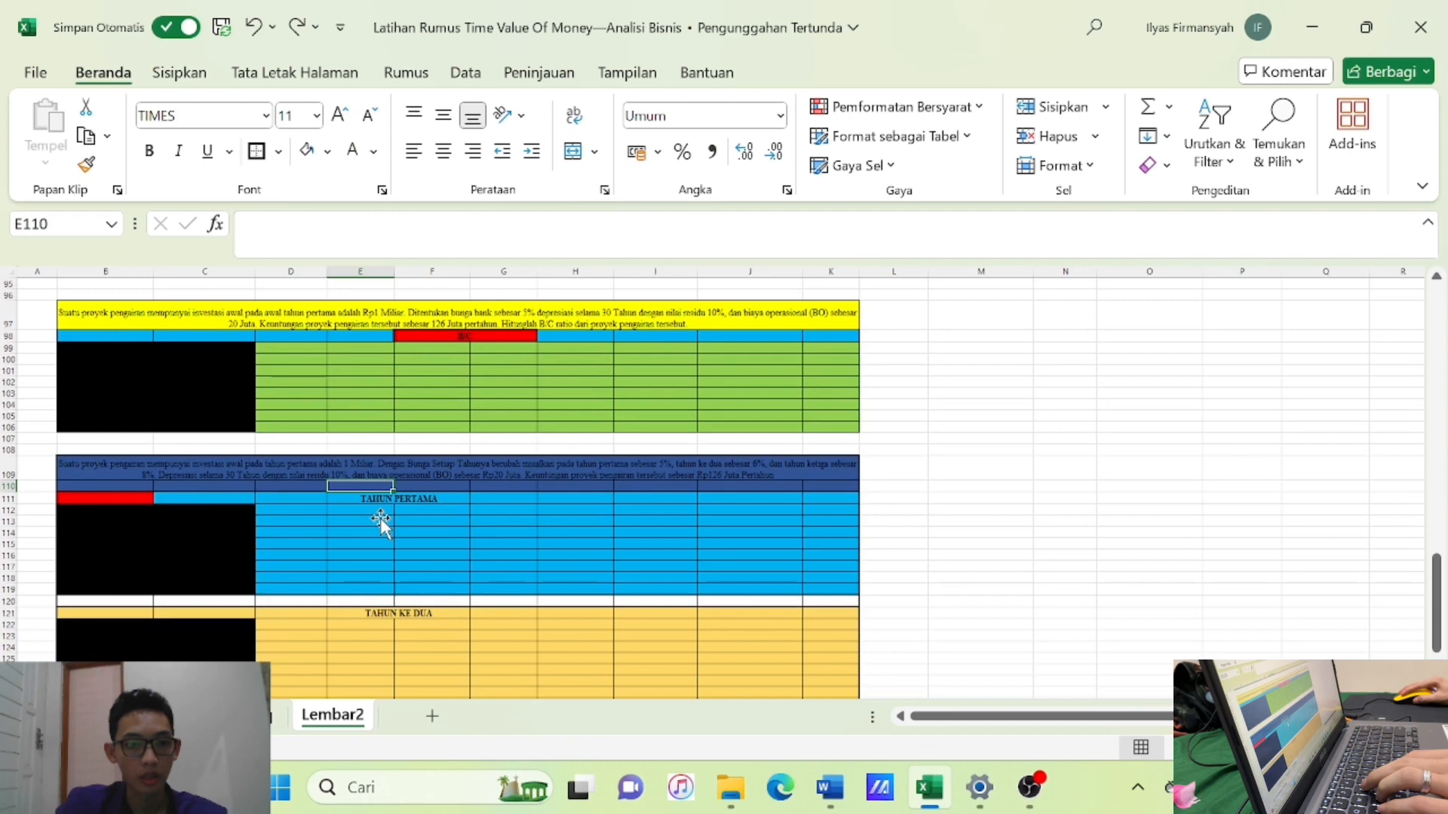
Link the EAT value in E91 of the MODAL SENDIRI table to the calculated result with =E87.
scroll(367, 485, "up", 1)
scroll(368, 486, "up", 5)
left_click(369, 457)
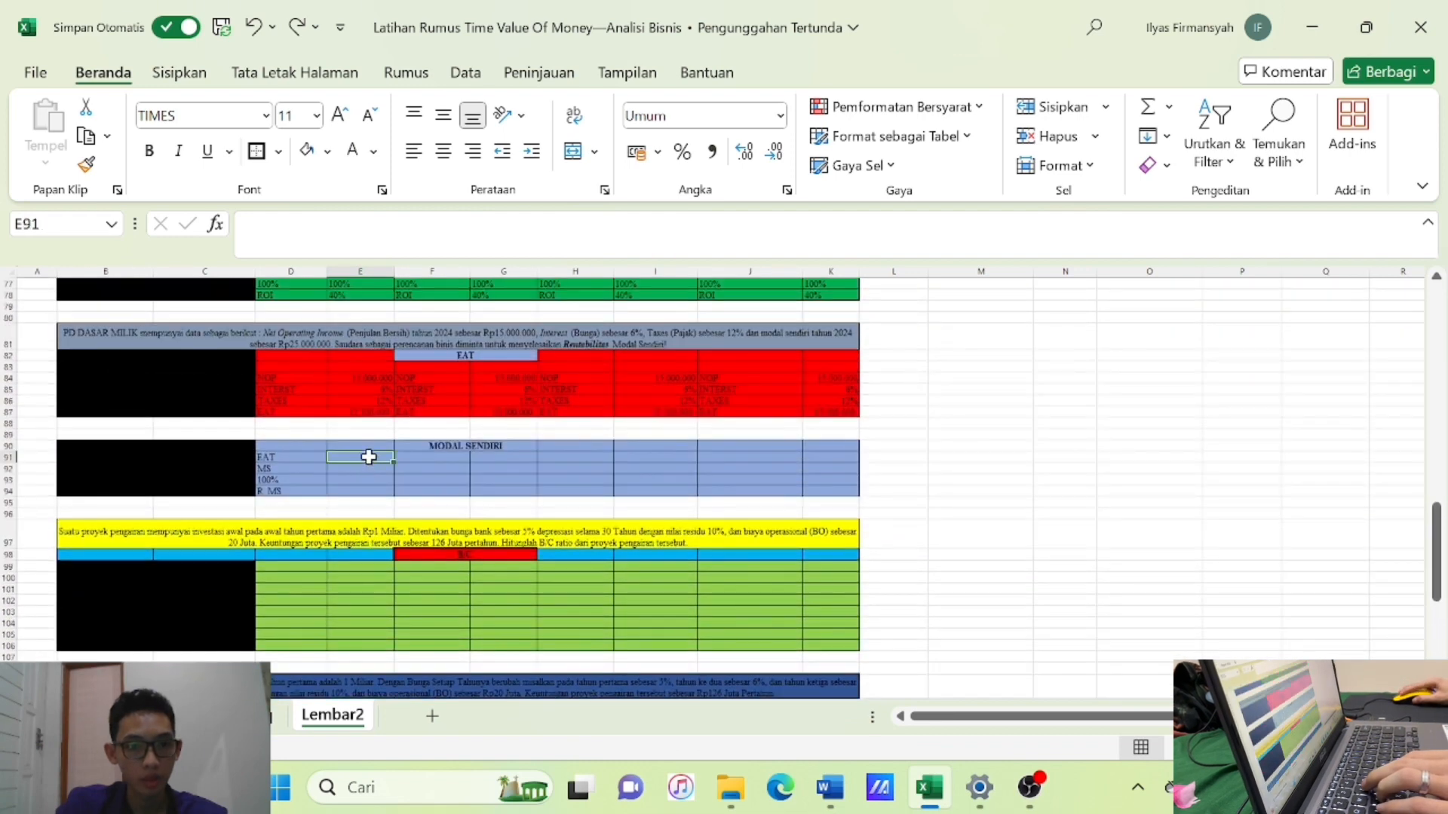
scroll(369, 457, "up", 1)
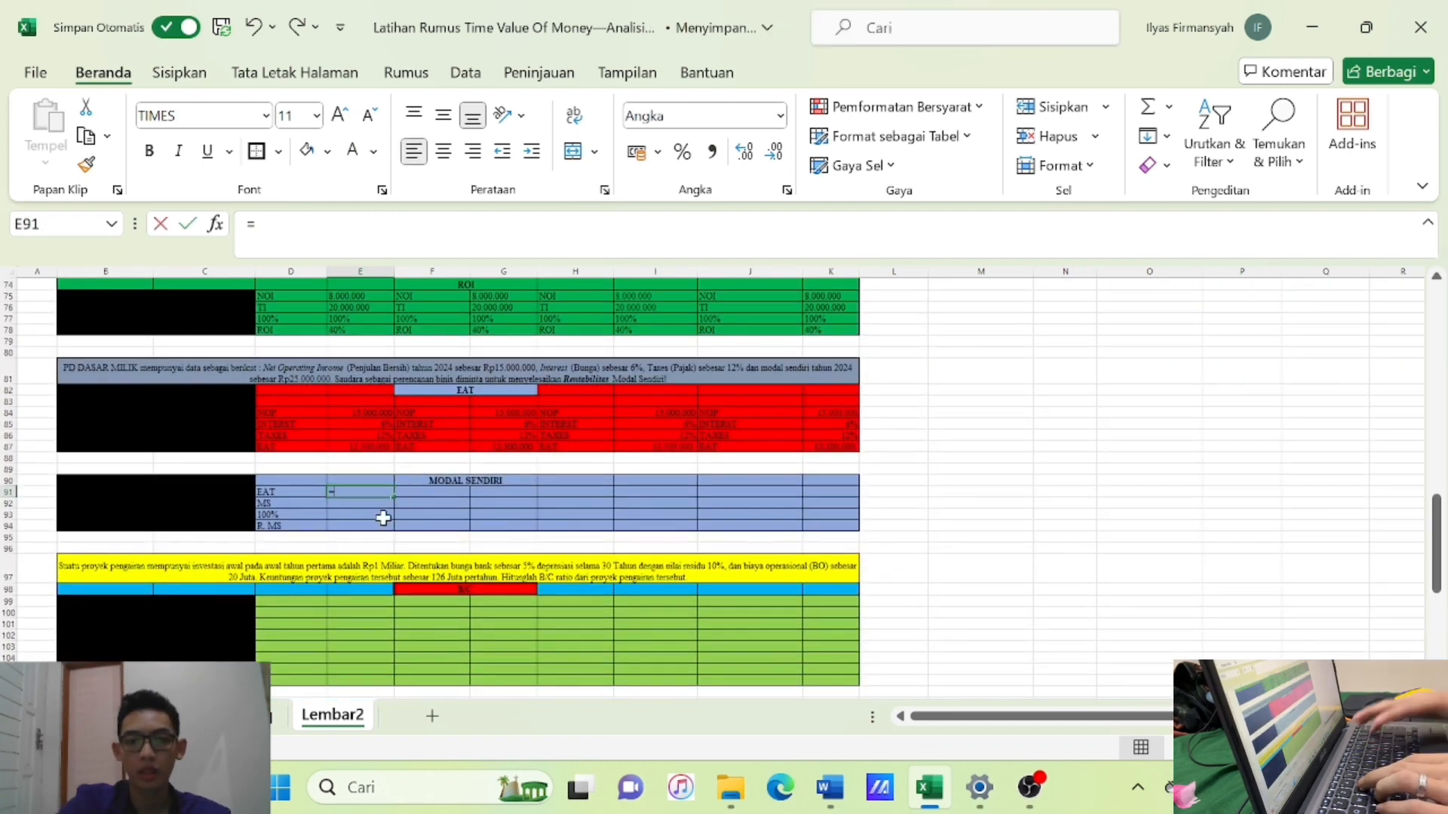
type("=")
left_click(375, 448)
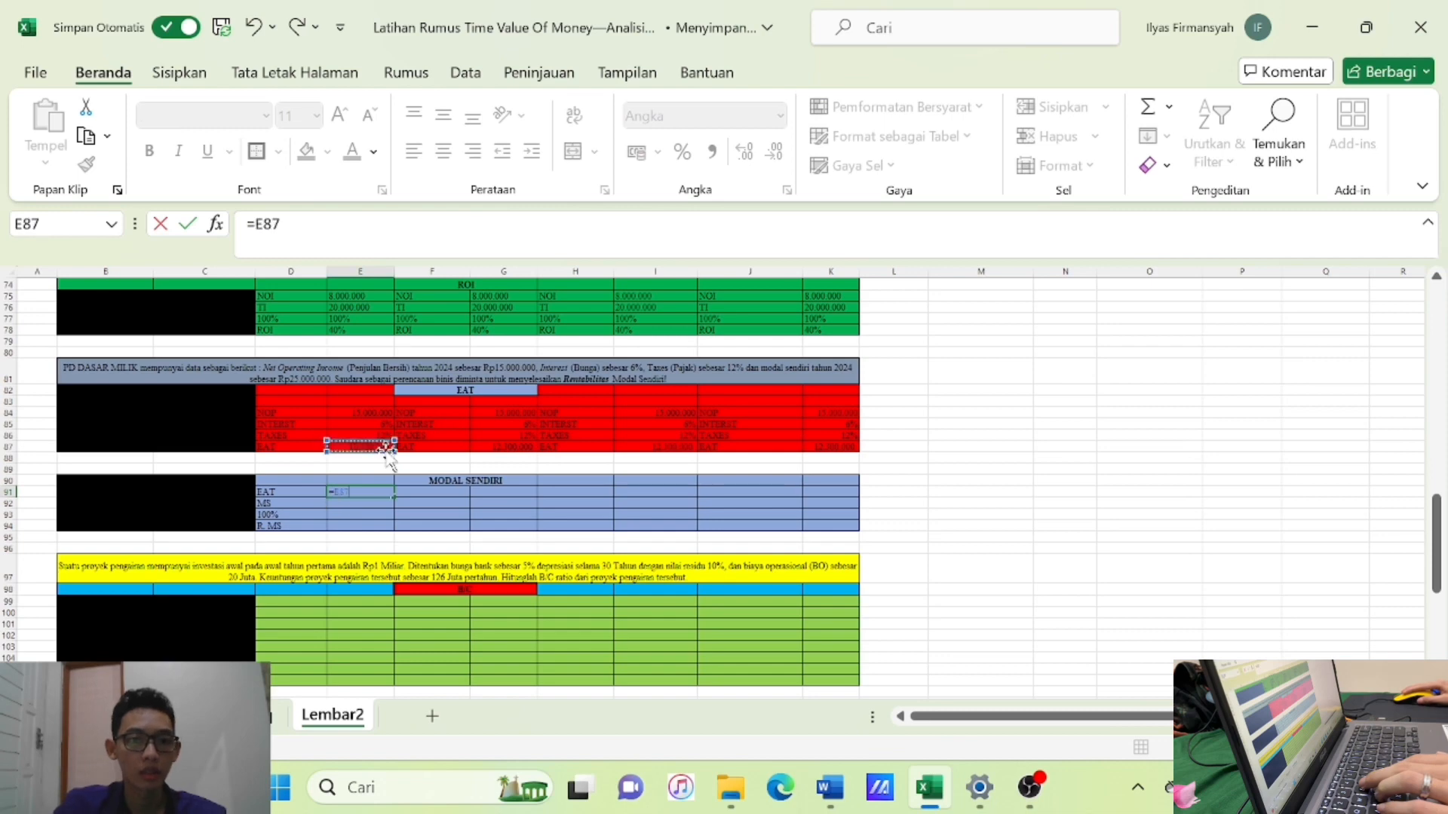
key("Return")
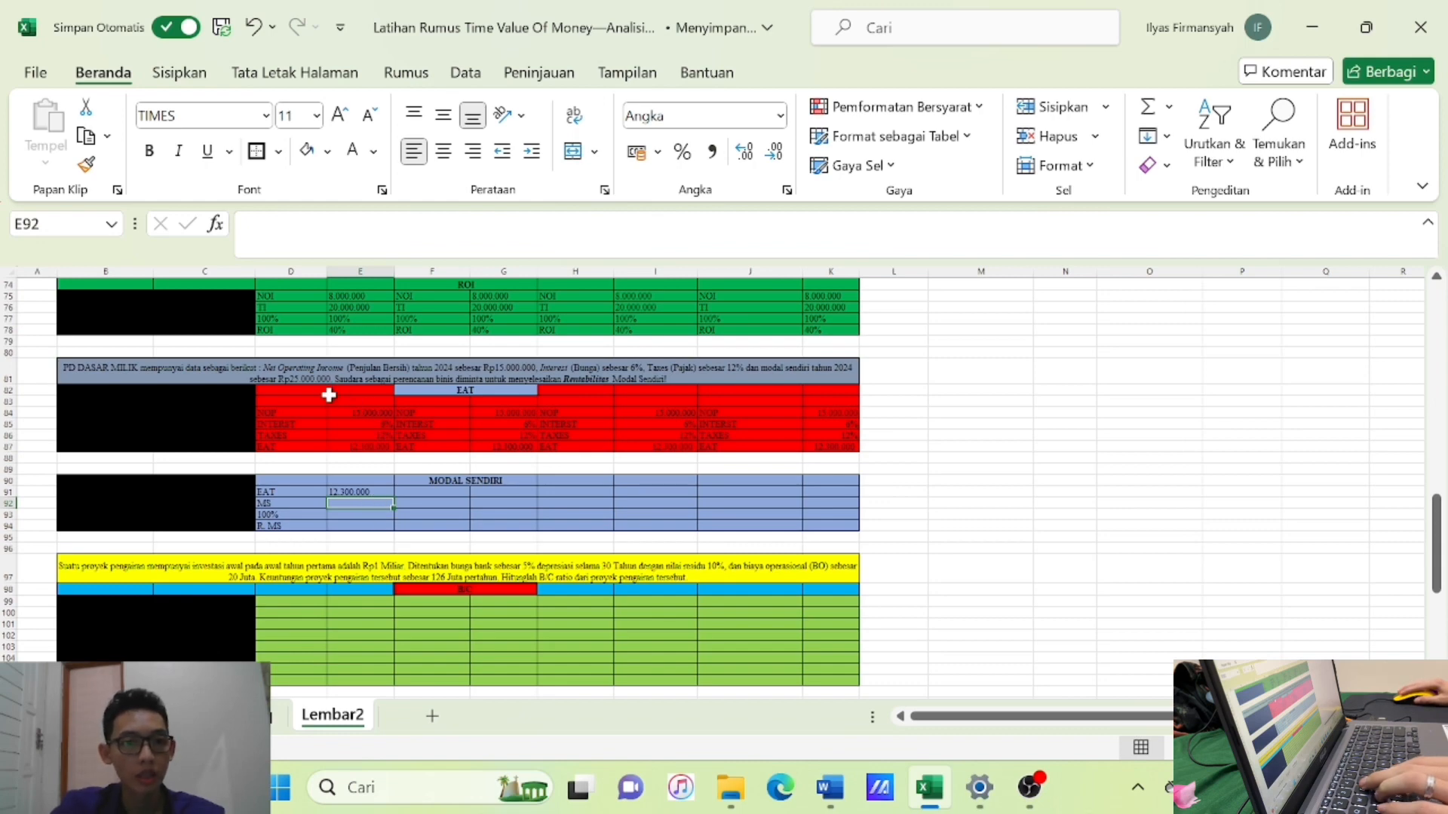
Enter 25.000.000 as the MS value in E92 and 100% in E93.
type("25")
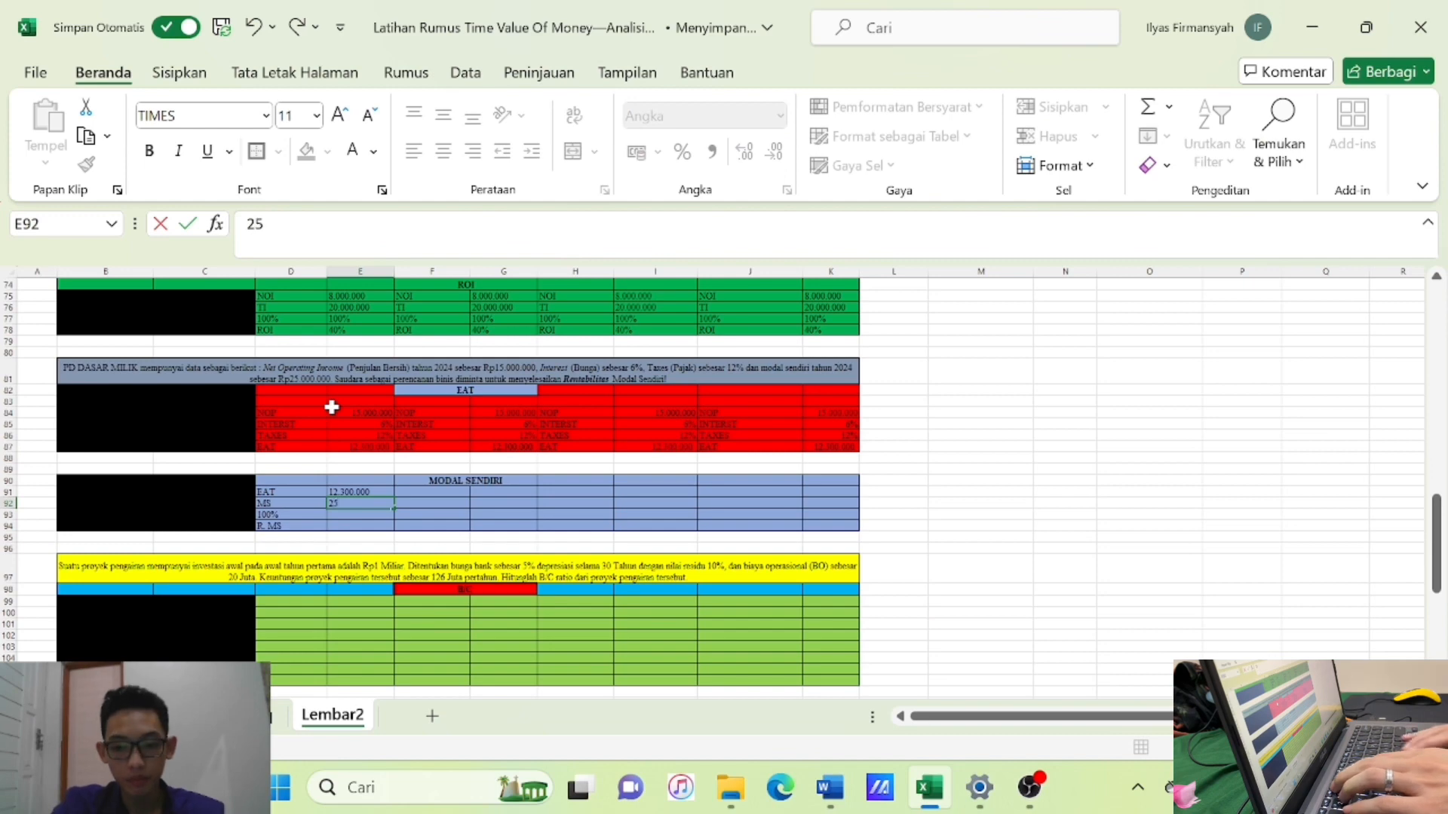
type(".000.000")
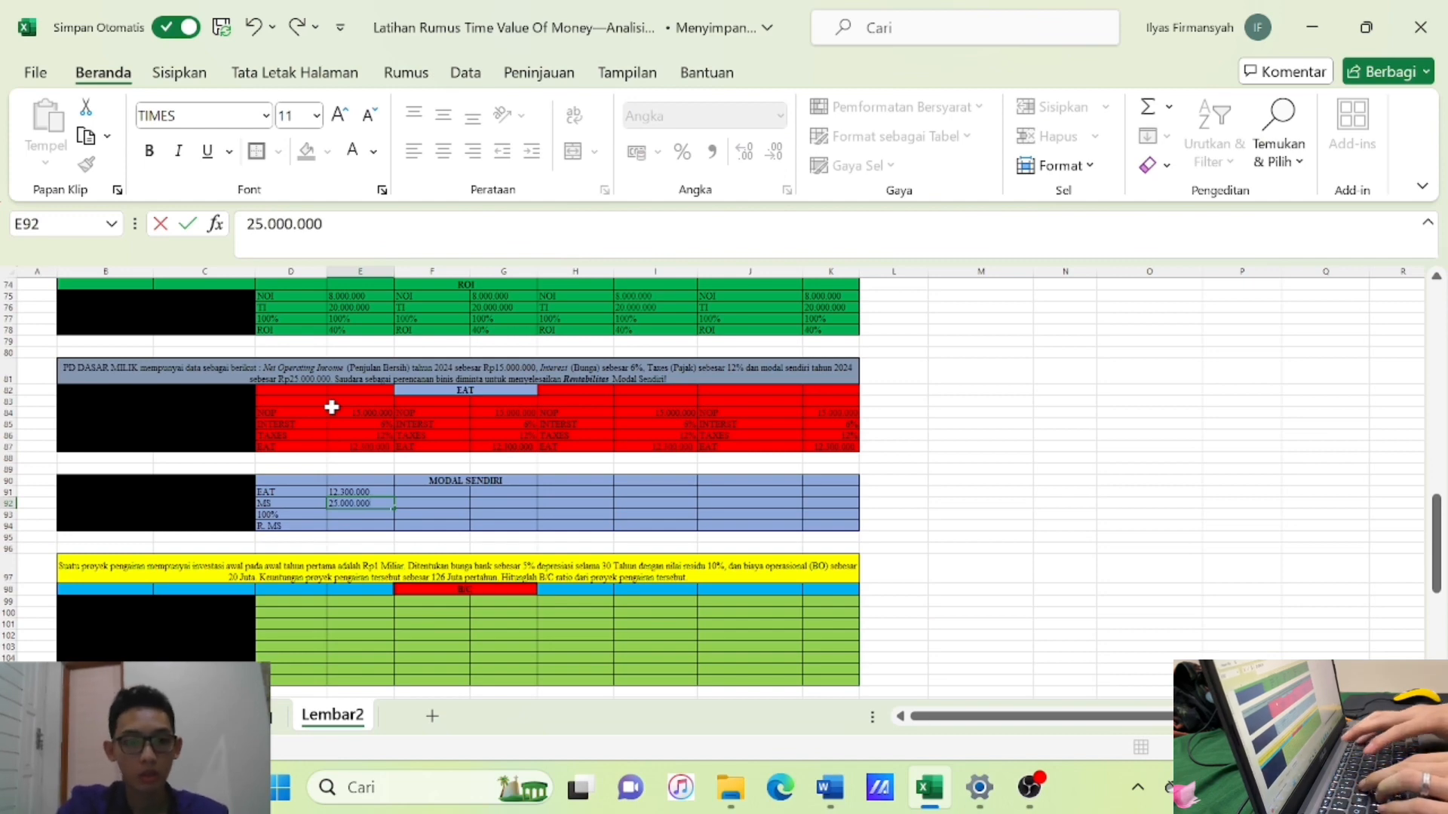
key("Return")
type("100")
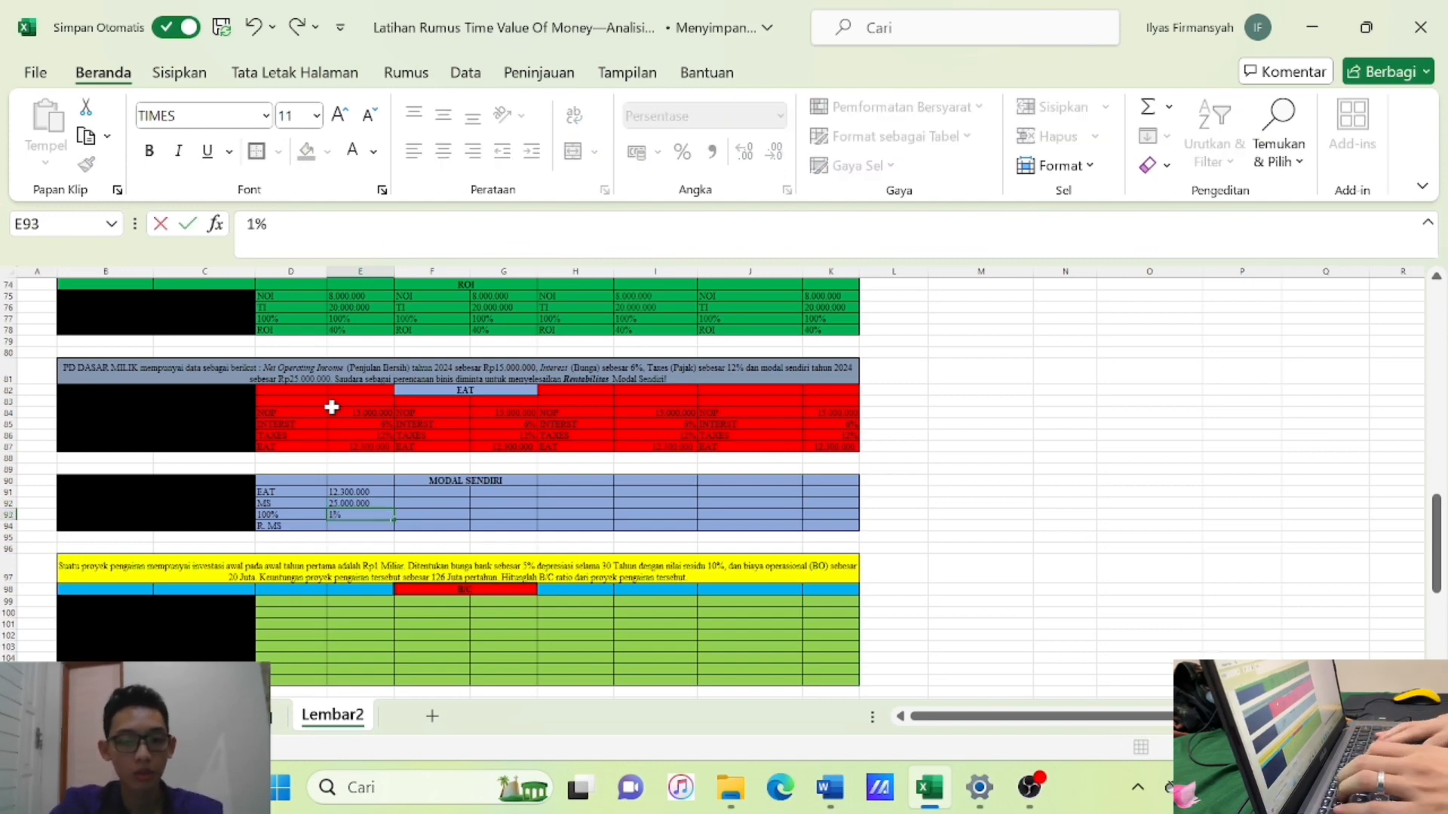
key("Return")
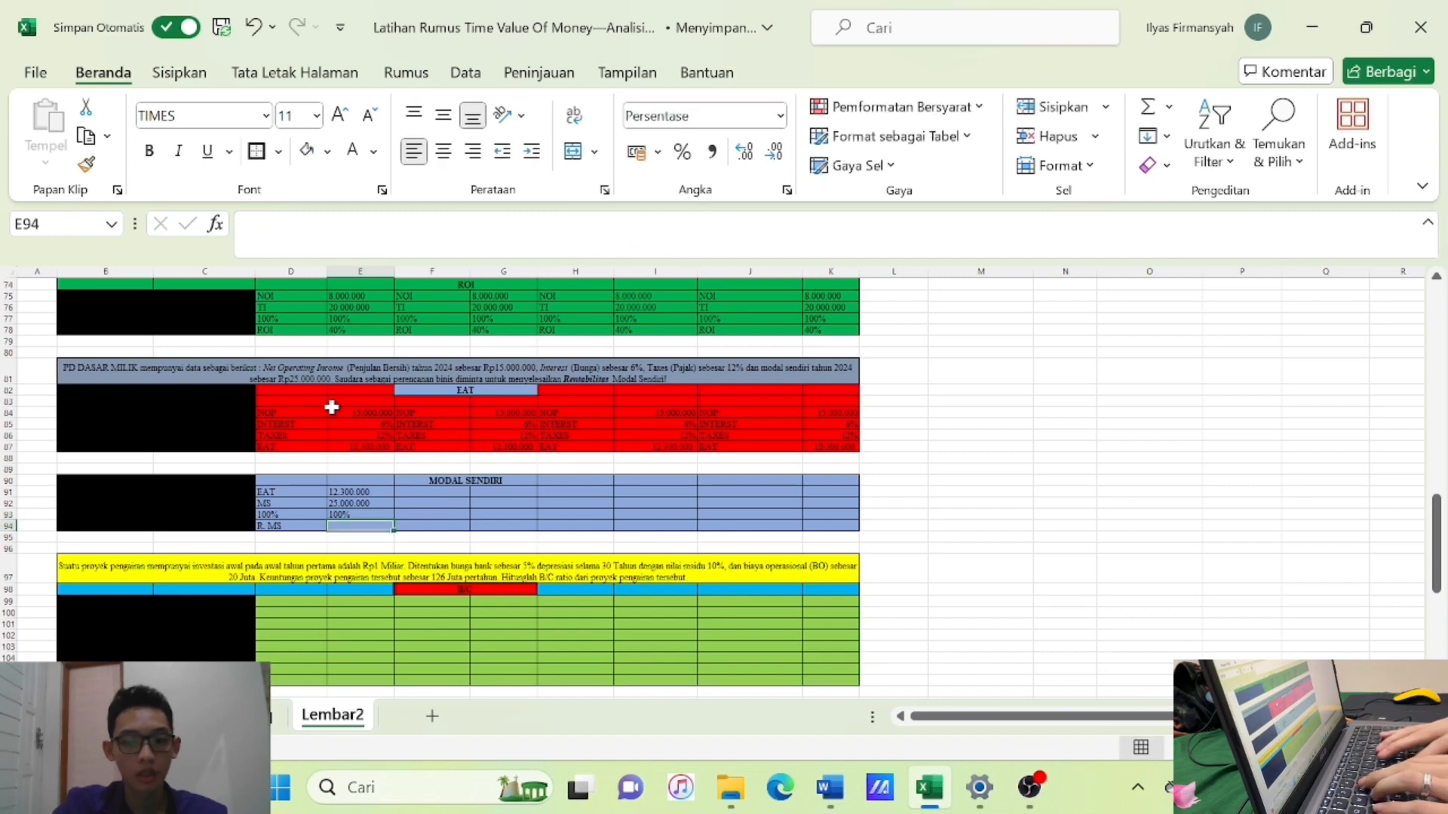
Calculate R. MS in E94 with the formula =(E91/E92)*E93.
type("=(")
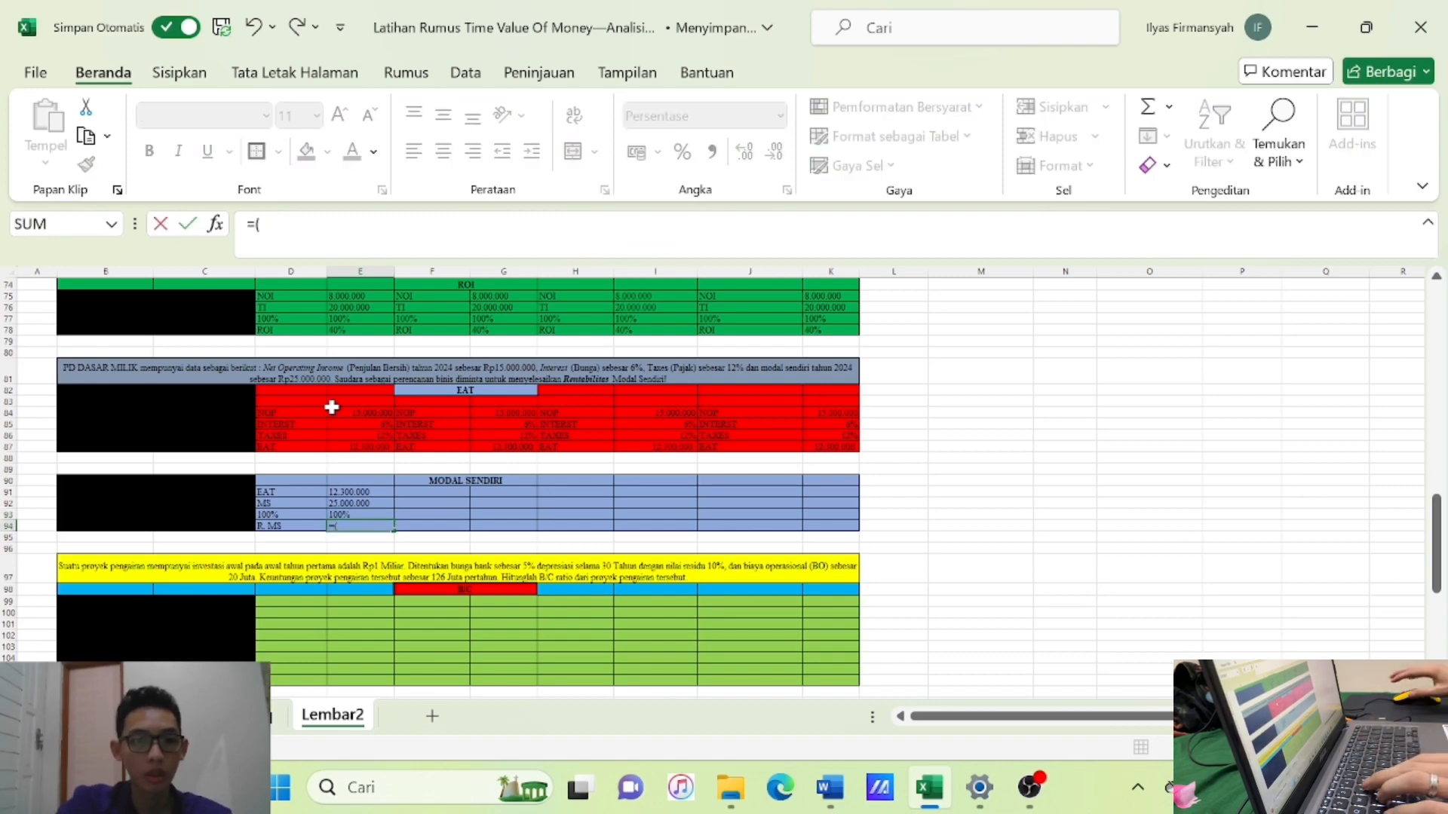
left_click(357, 491)
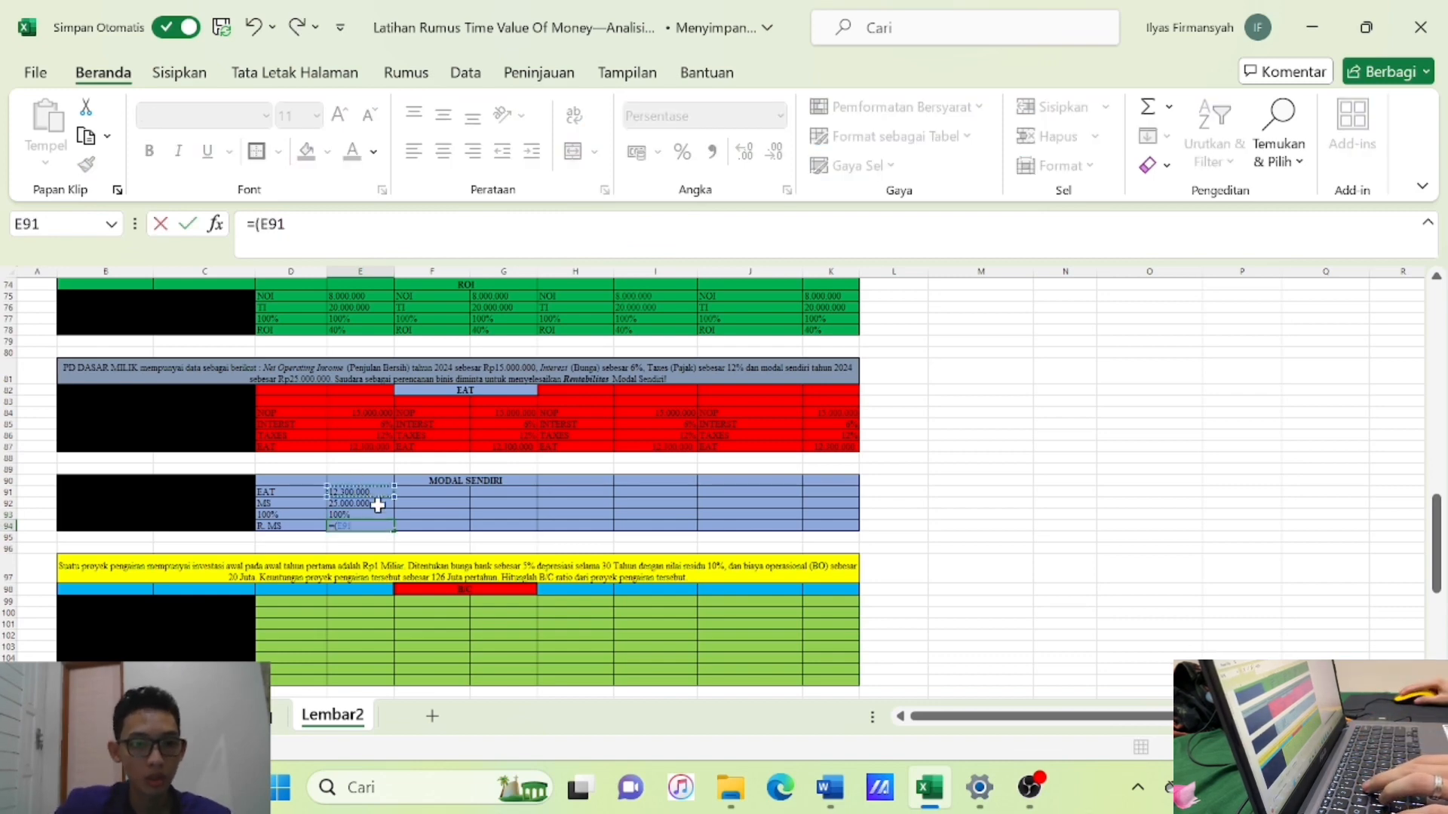
type("/")
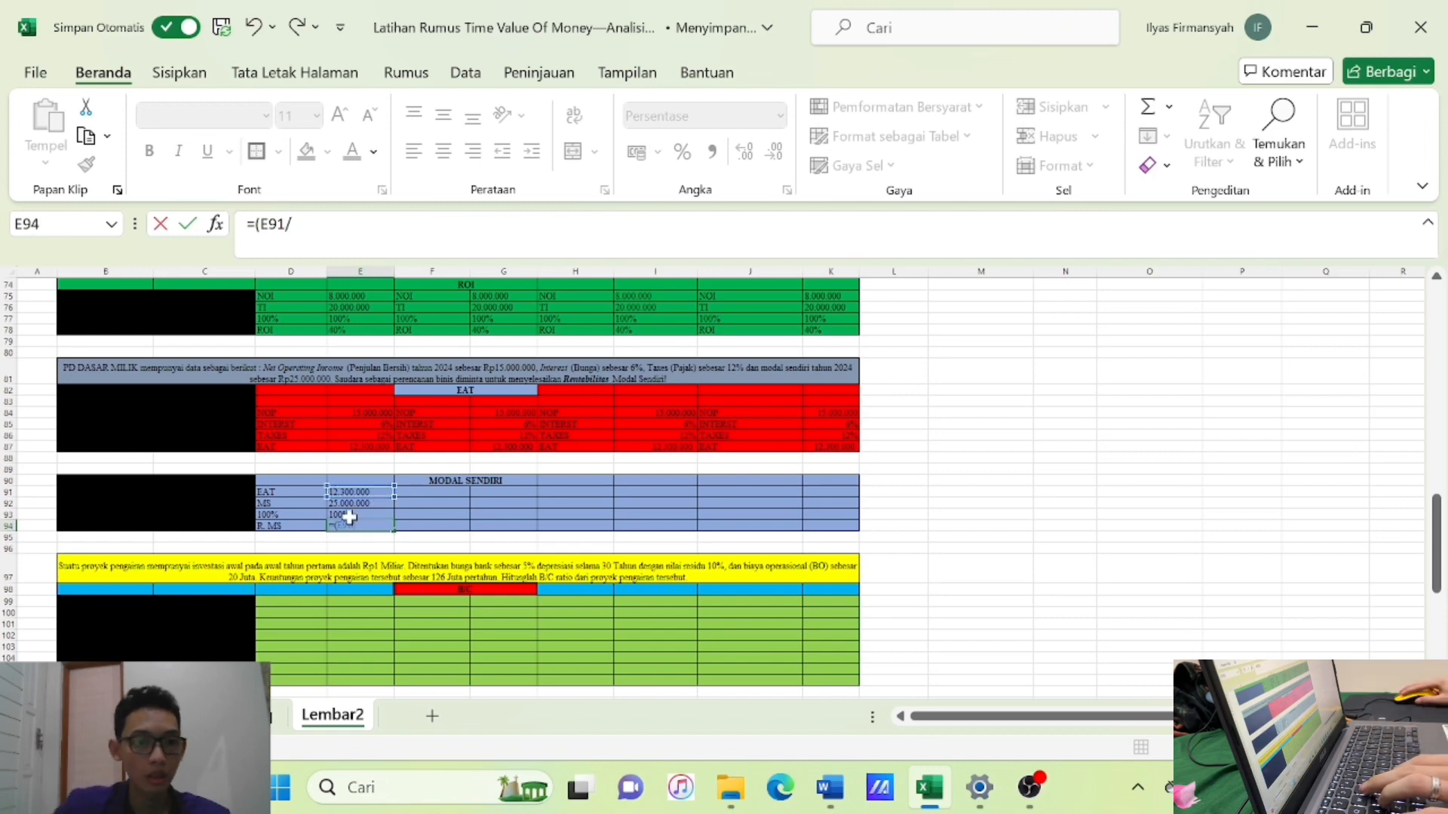
left_click(362, 503)
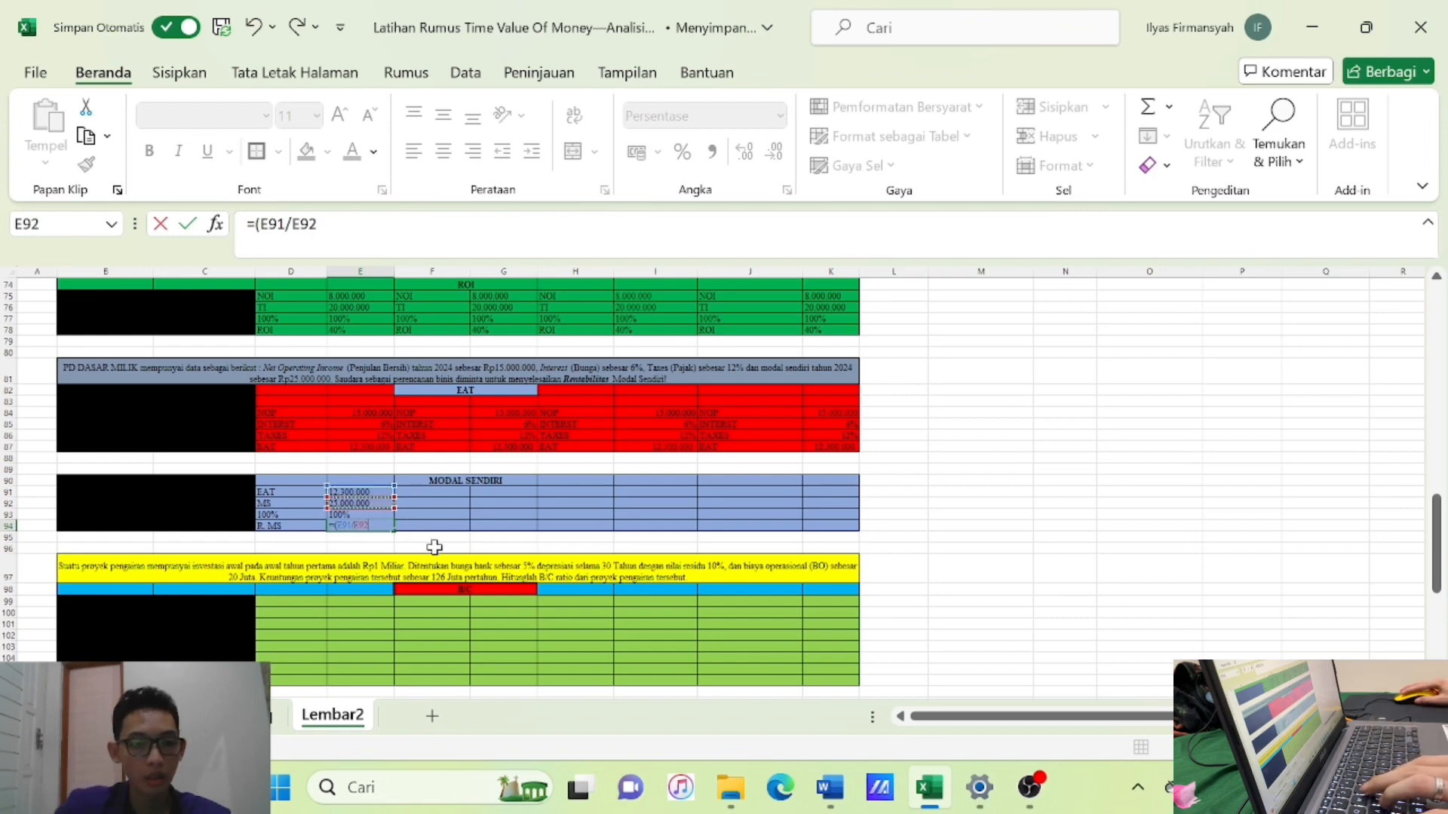
type(")")
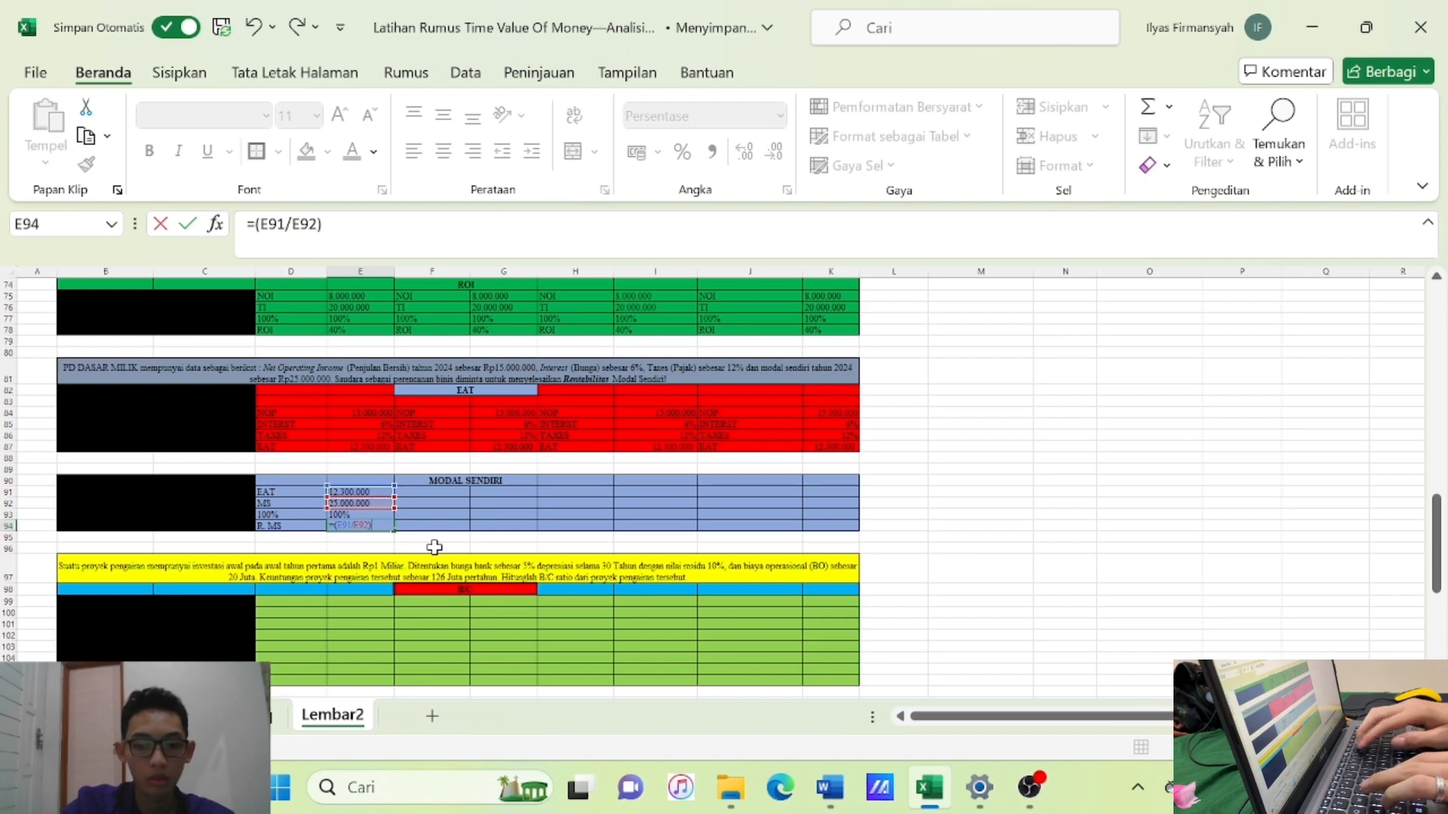
type("*")
key("Up")
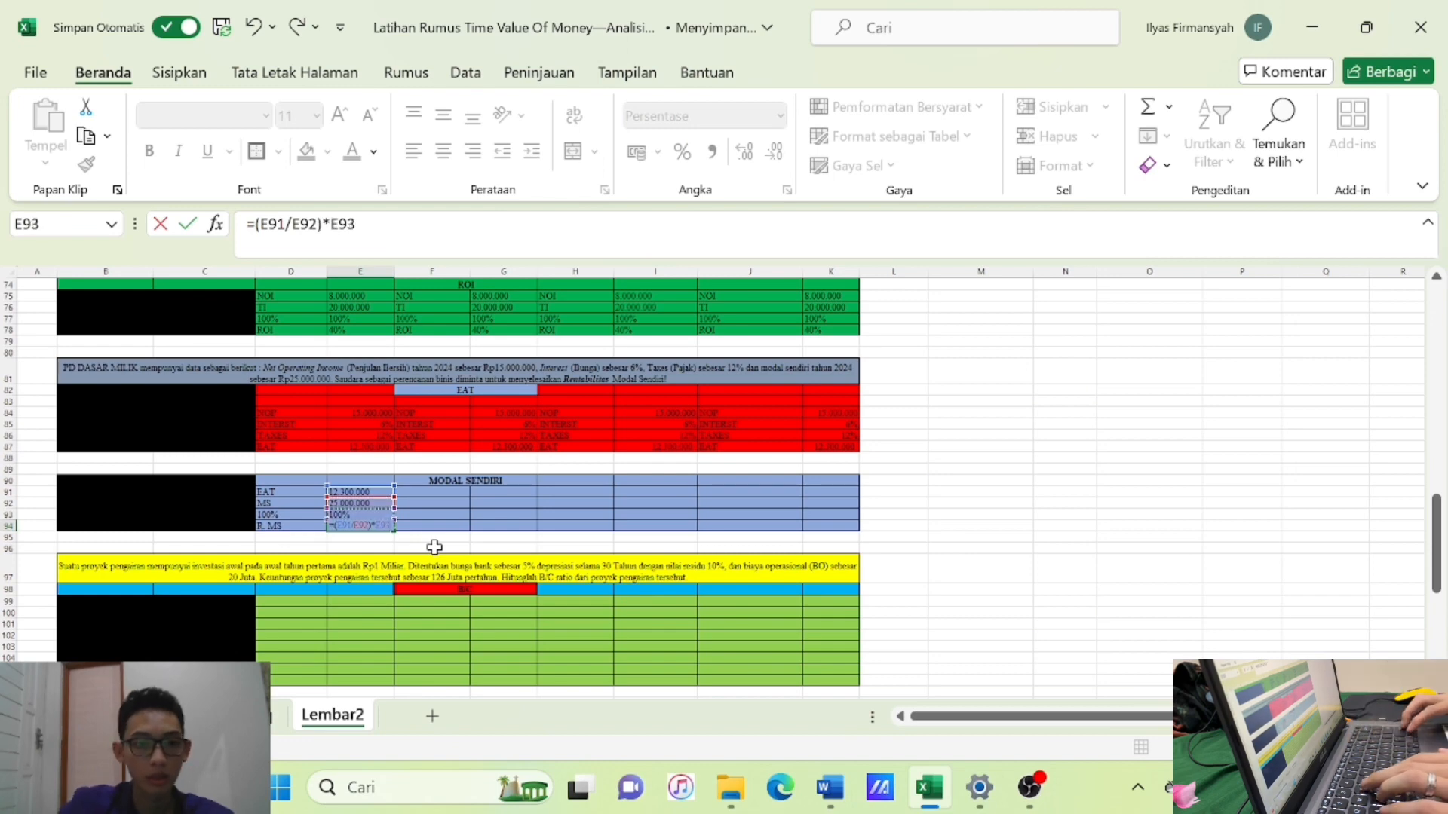
key("Return")
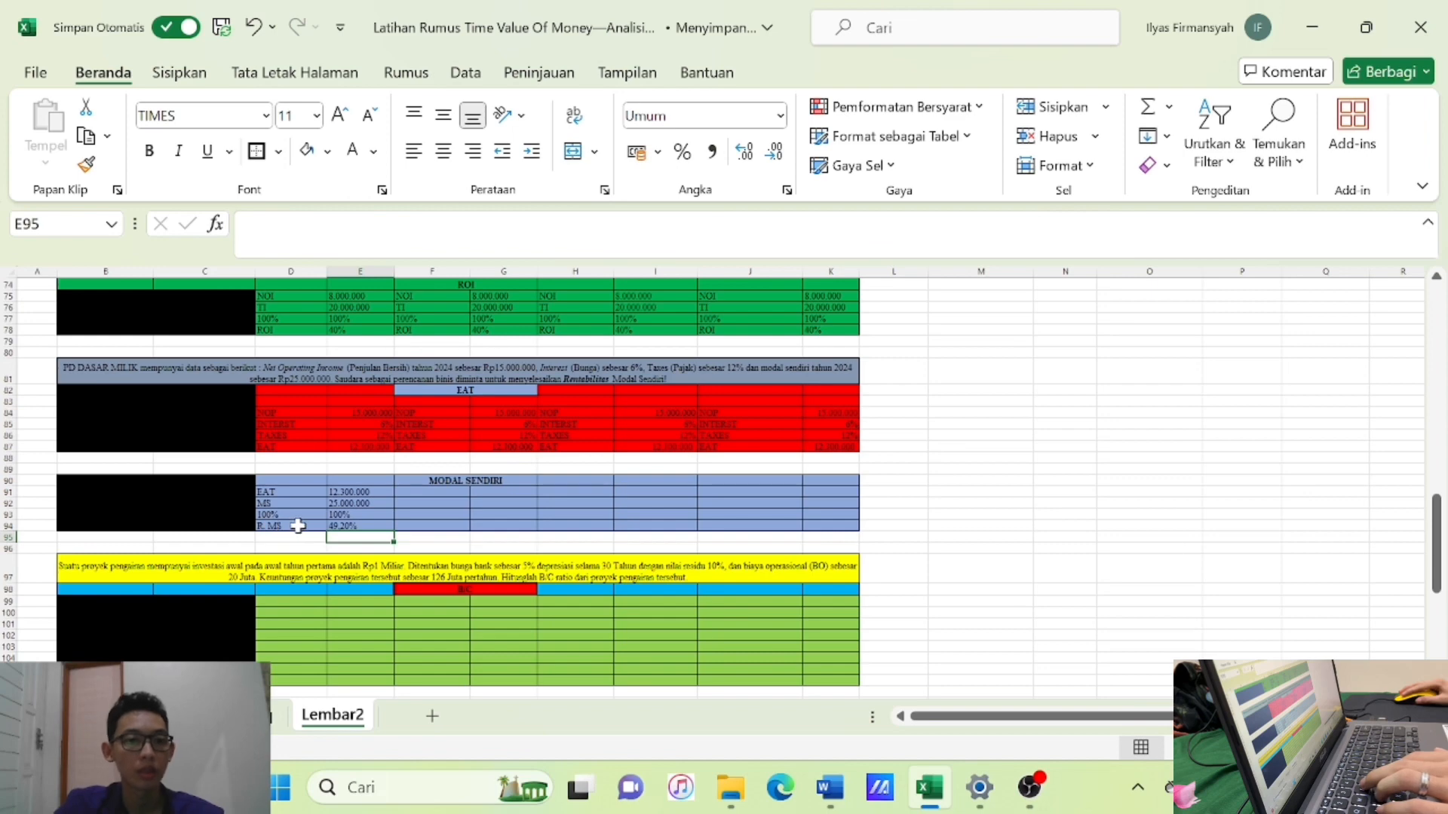
left_click(339, 526)
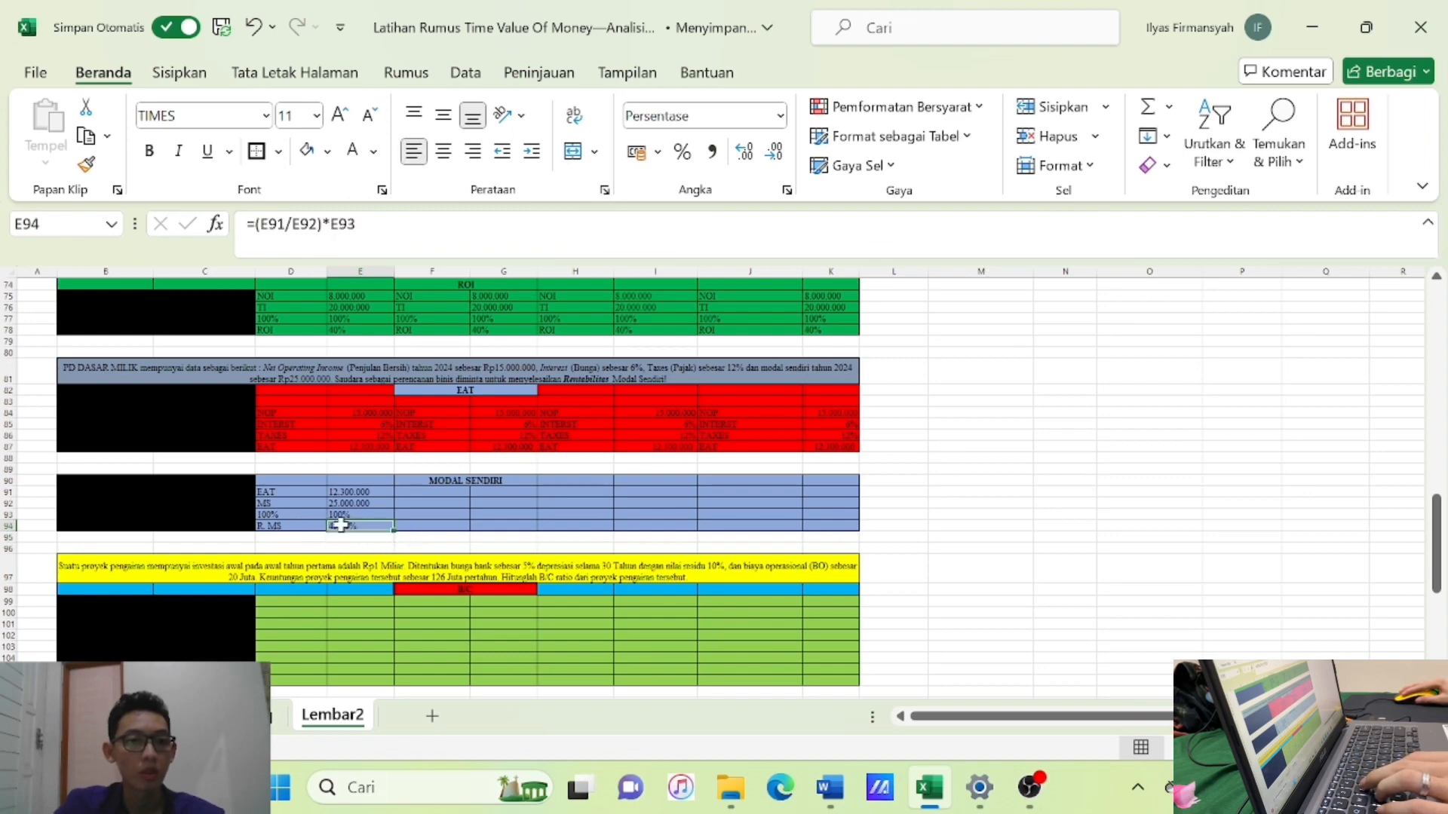
left_click(98, 372)
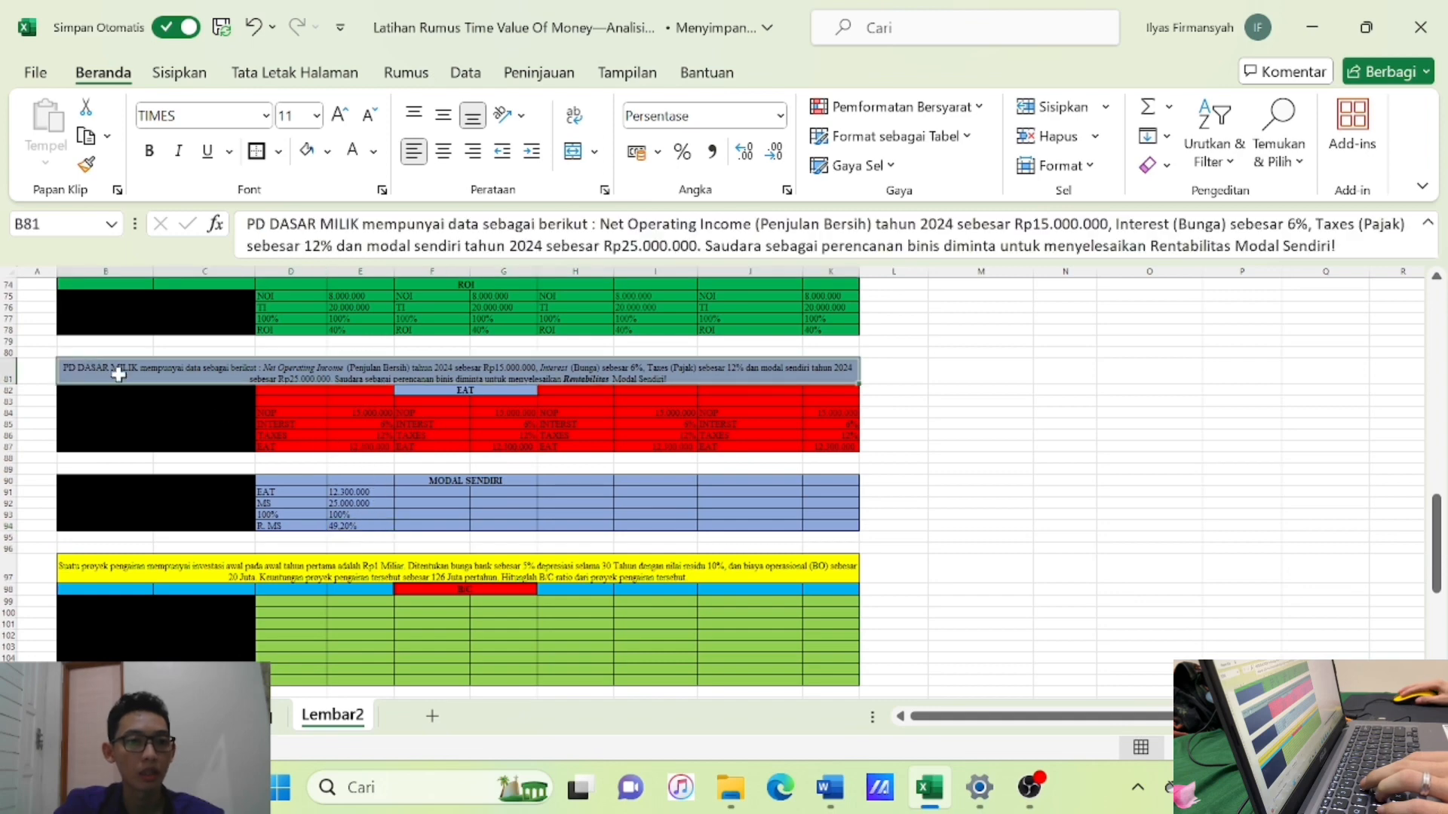
Copy the MODAL SENDIRI block D91:E94 into F91:G94, H91:I94 and J91:K94.
left_click(600, 504)
left_click_drag(271, 491, 634, 528)
key("ctrl+c")
key("ctrl+v")
key("ctrl+v")
left_click_drag(705, 492, 813, 528)
key("ctrl+v")
left_click(1147, 561)
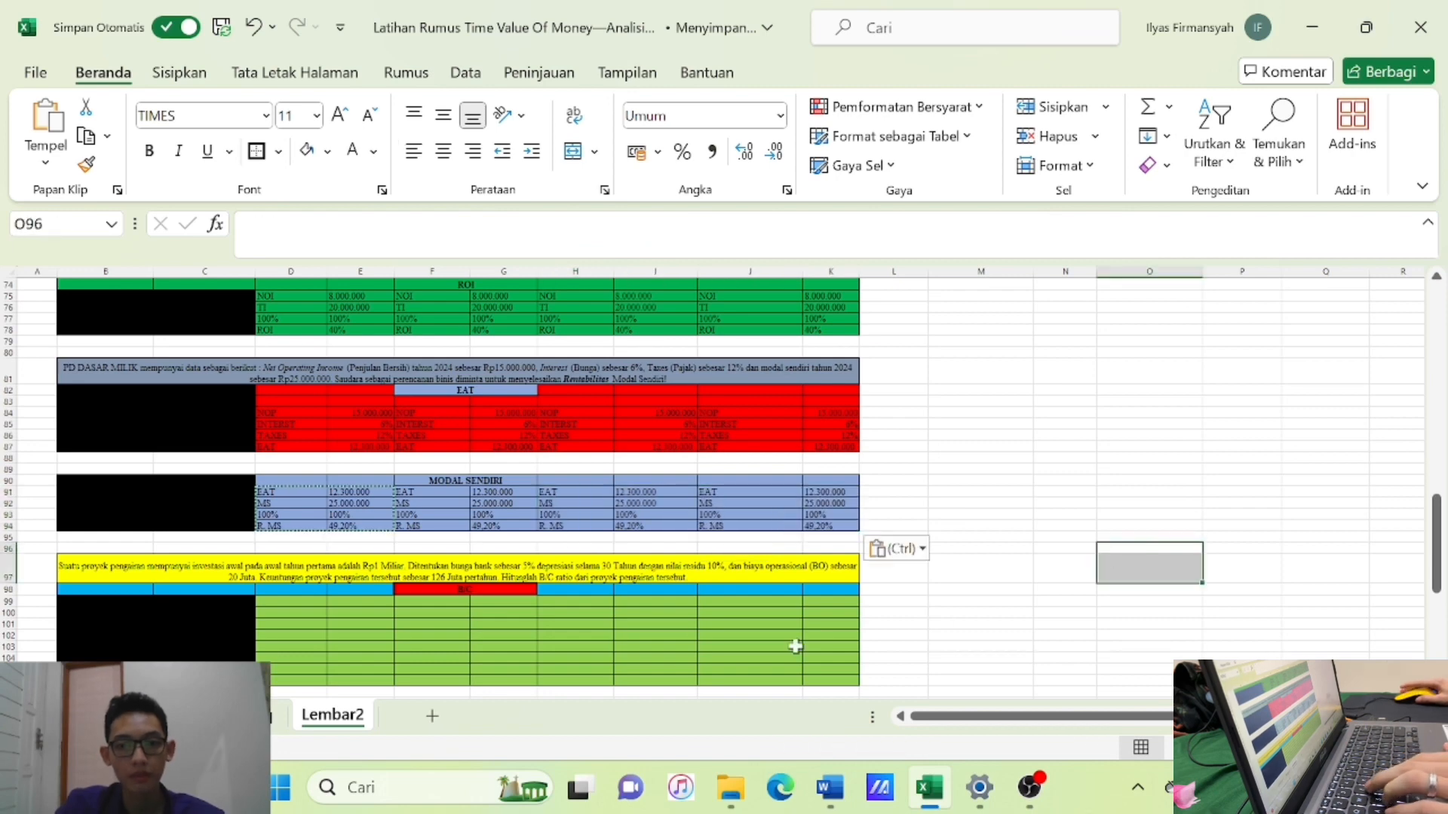
Enter the row labels Initial Investment, Rate and Nilai Residu in cells D99 to D101 of the B/C table.
scroll(551, 579, "down", 3)
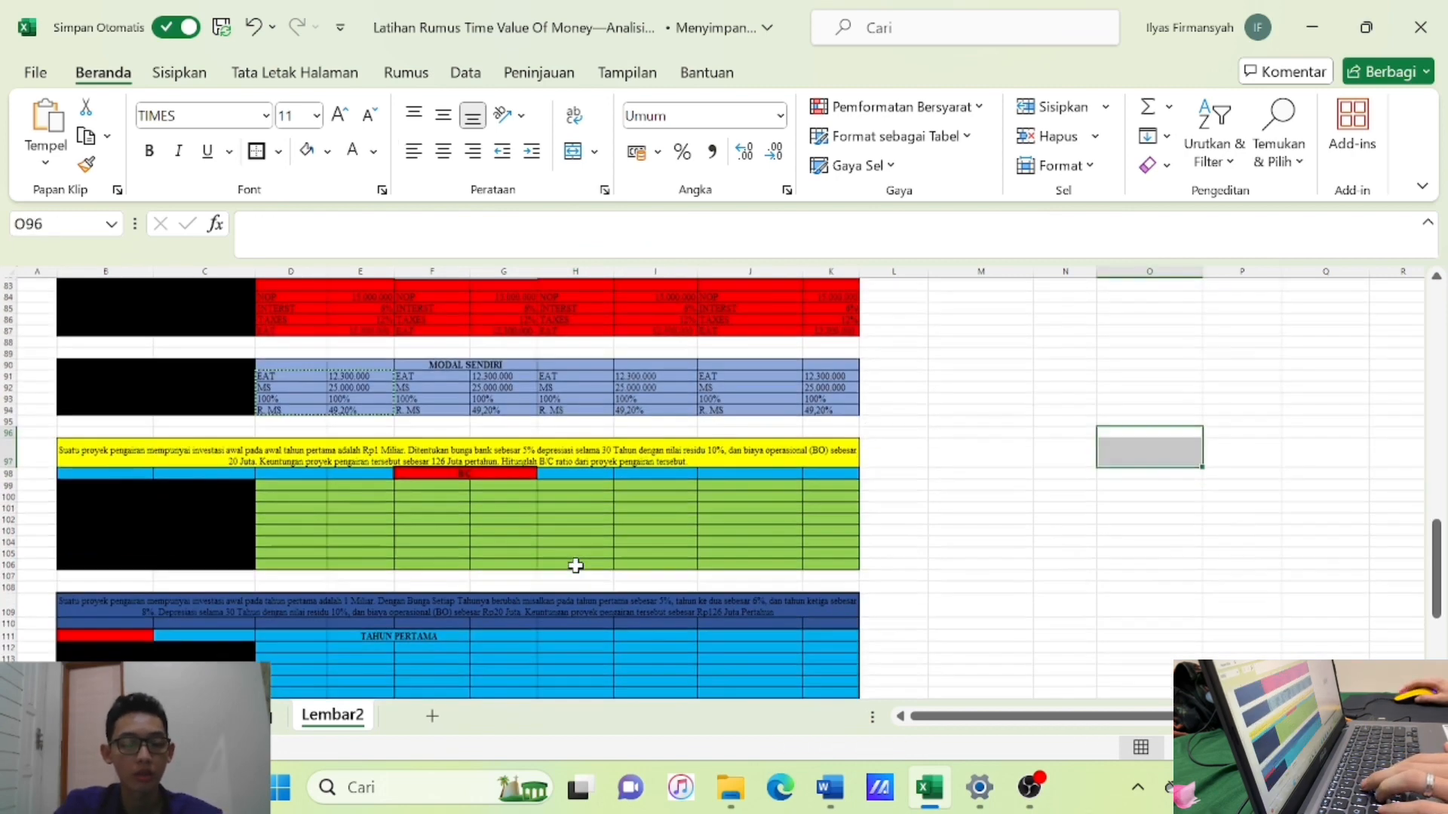
scroll(503, 521, "down", 1)
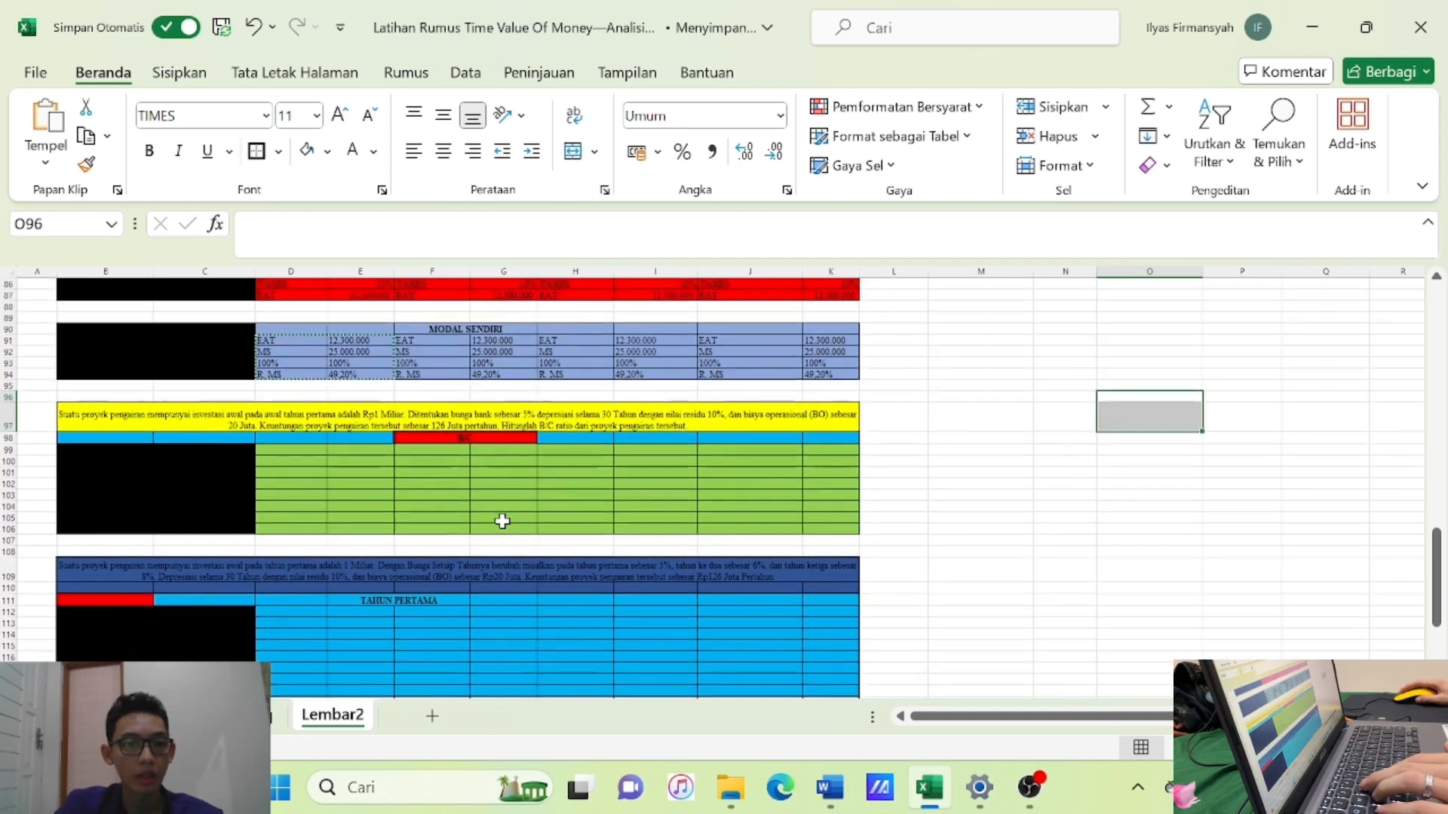
left_click(306, 473)
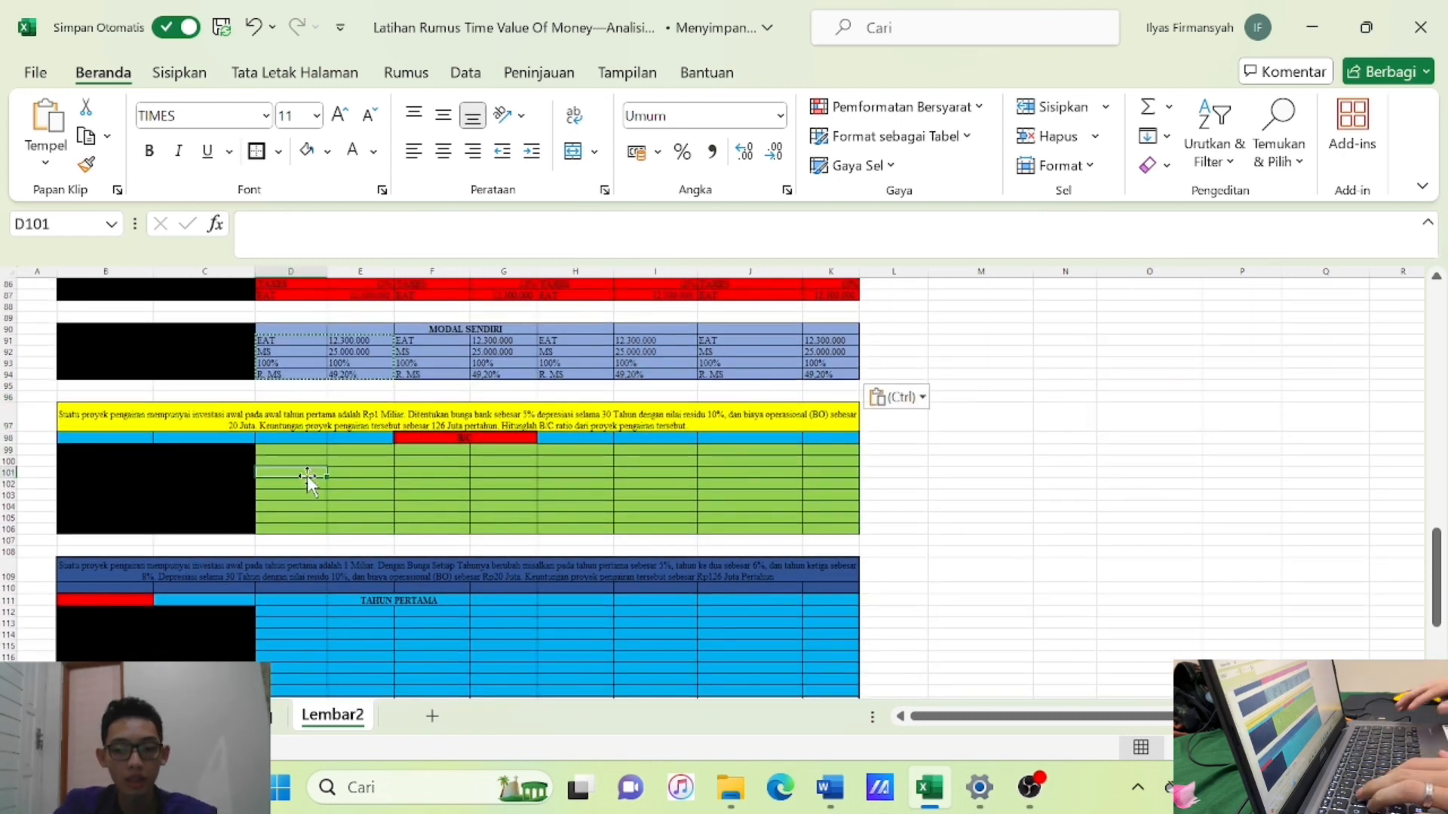
double_click(362, 458)
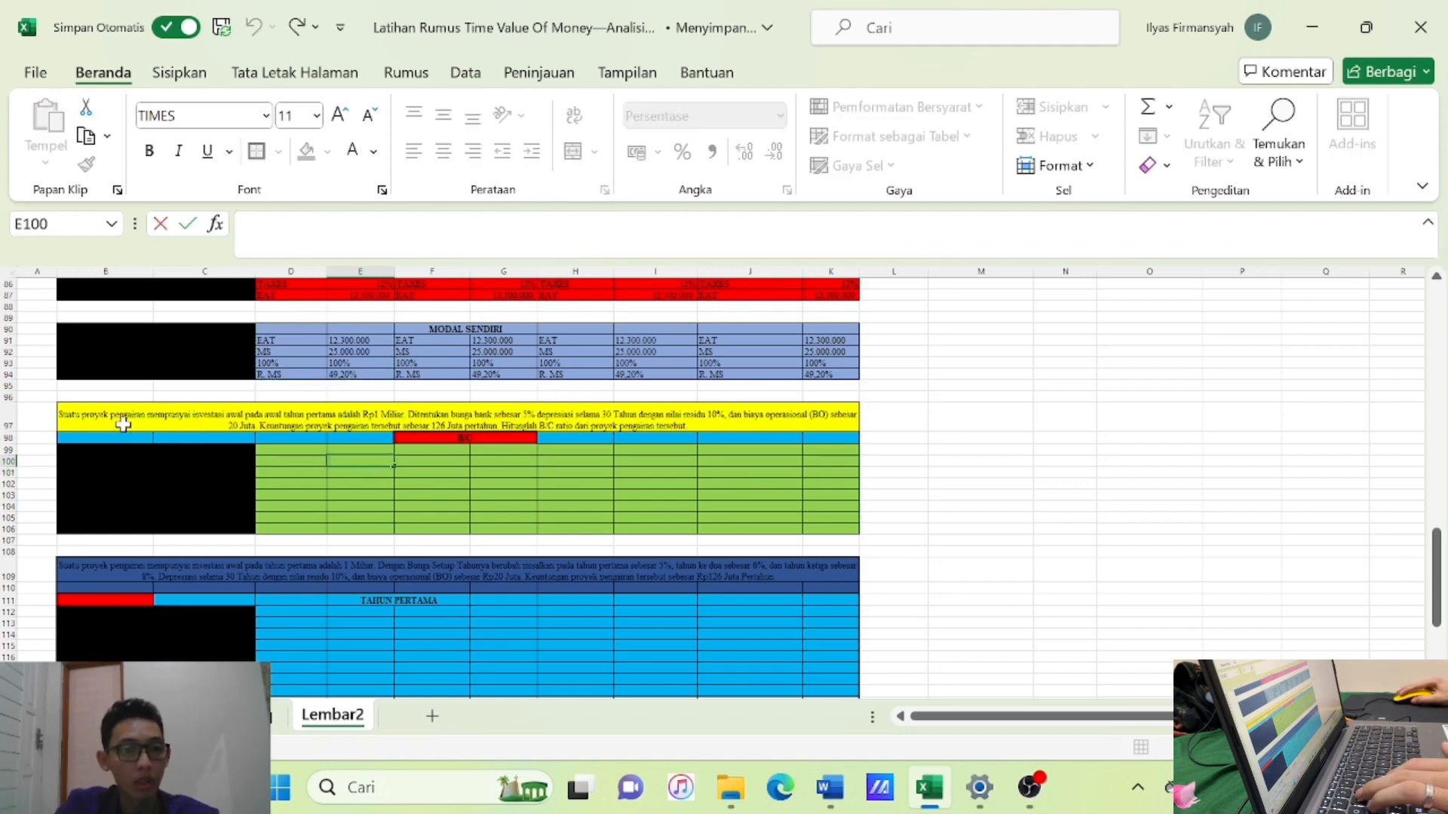
left_click(491, 439)
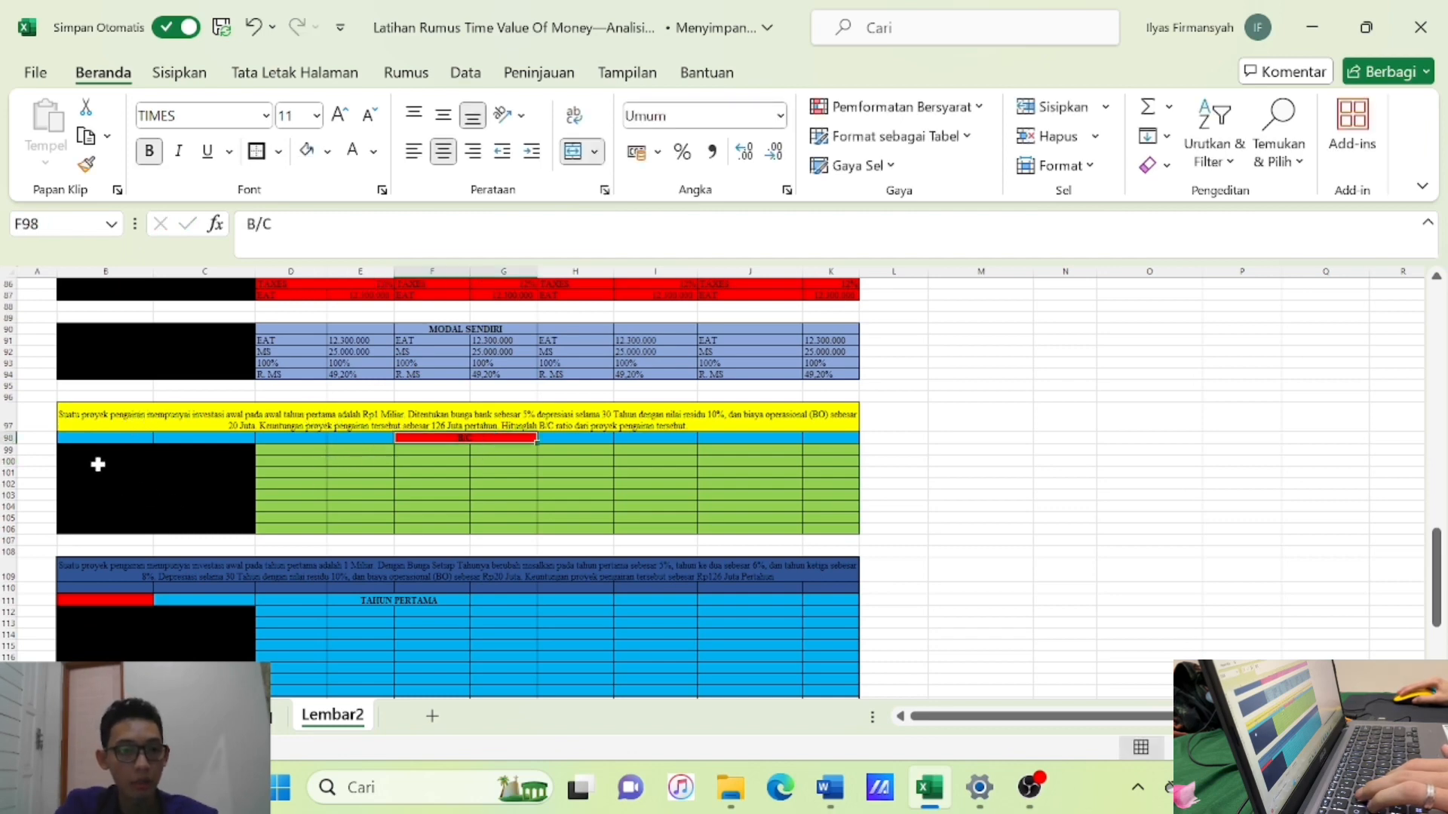
left_click(290, 450)
type("Initial In")
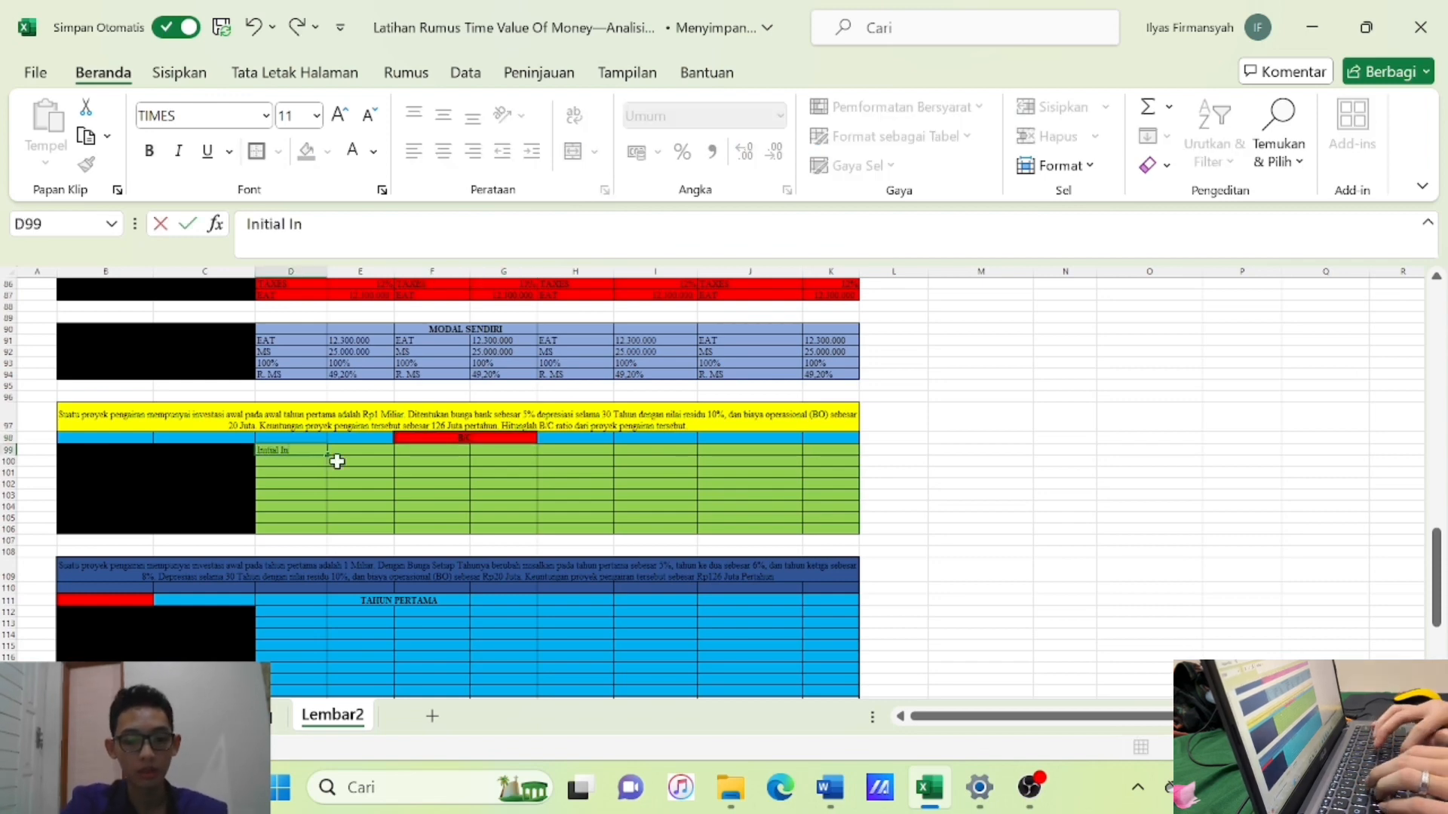
type("ves")
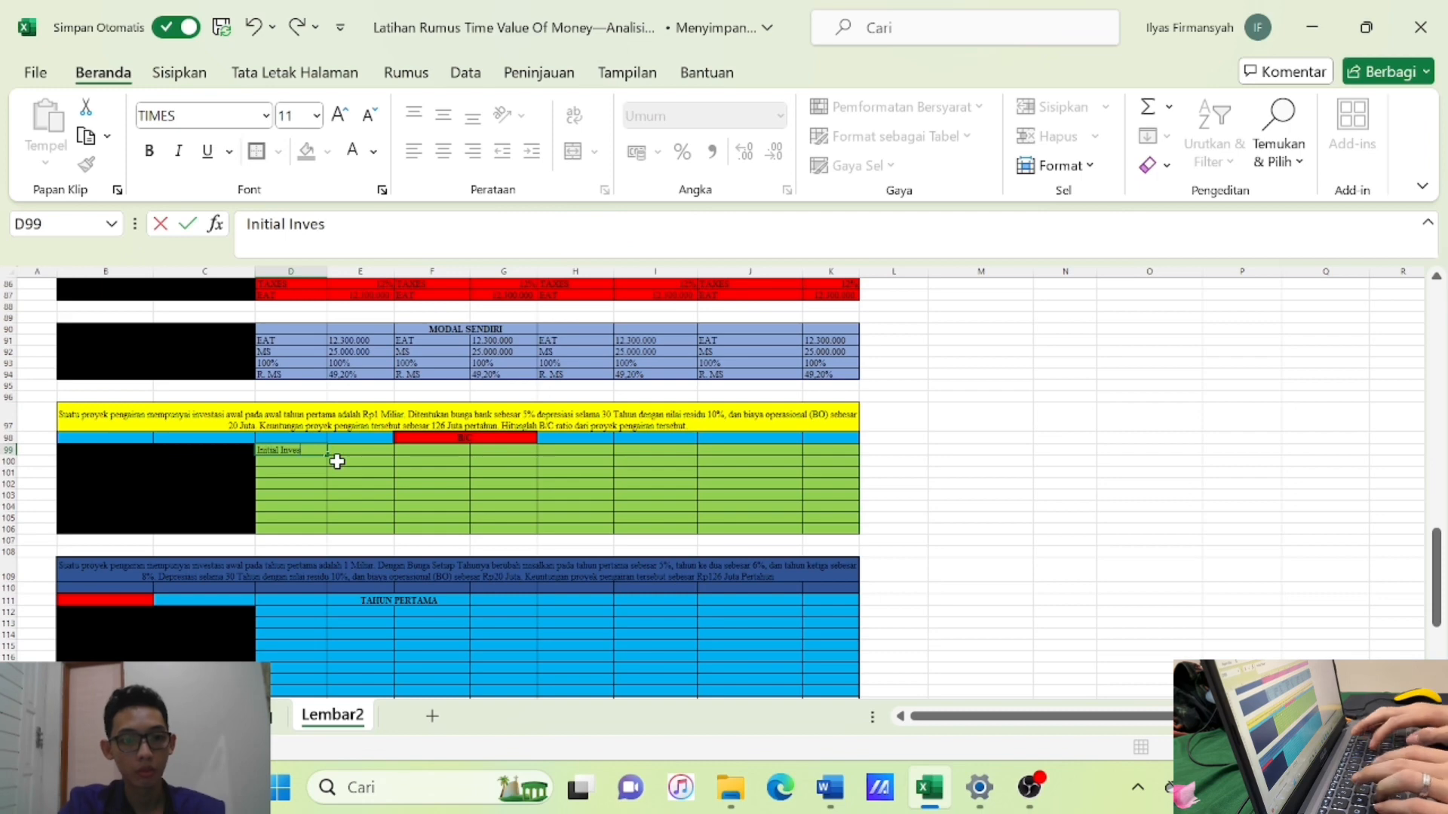
type("tment")
key("Return")
type("Rate")
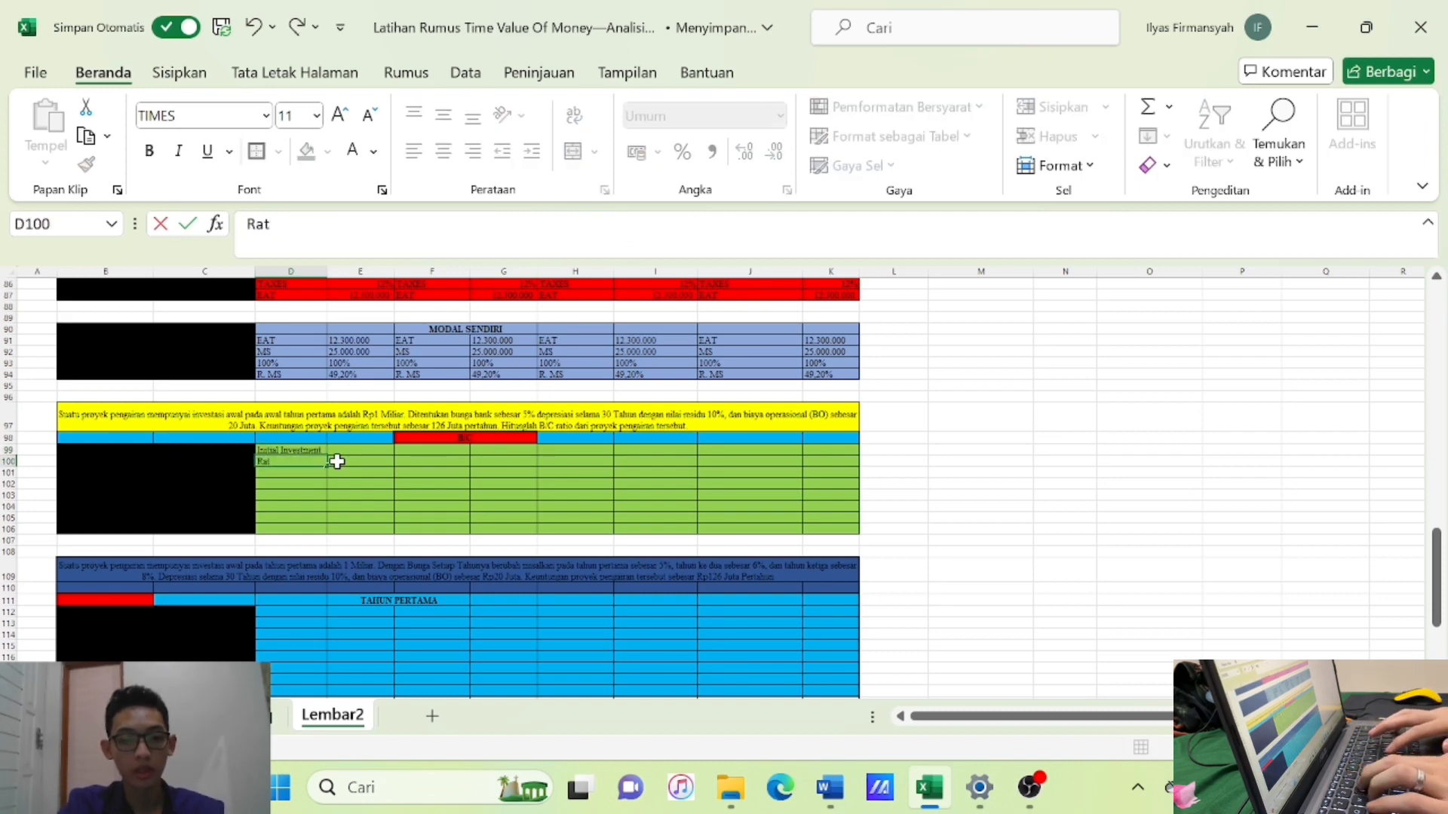
key("Return")
type("Nilai Residu")
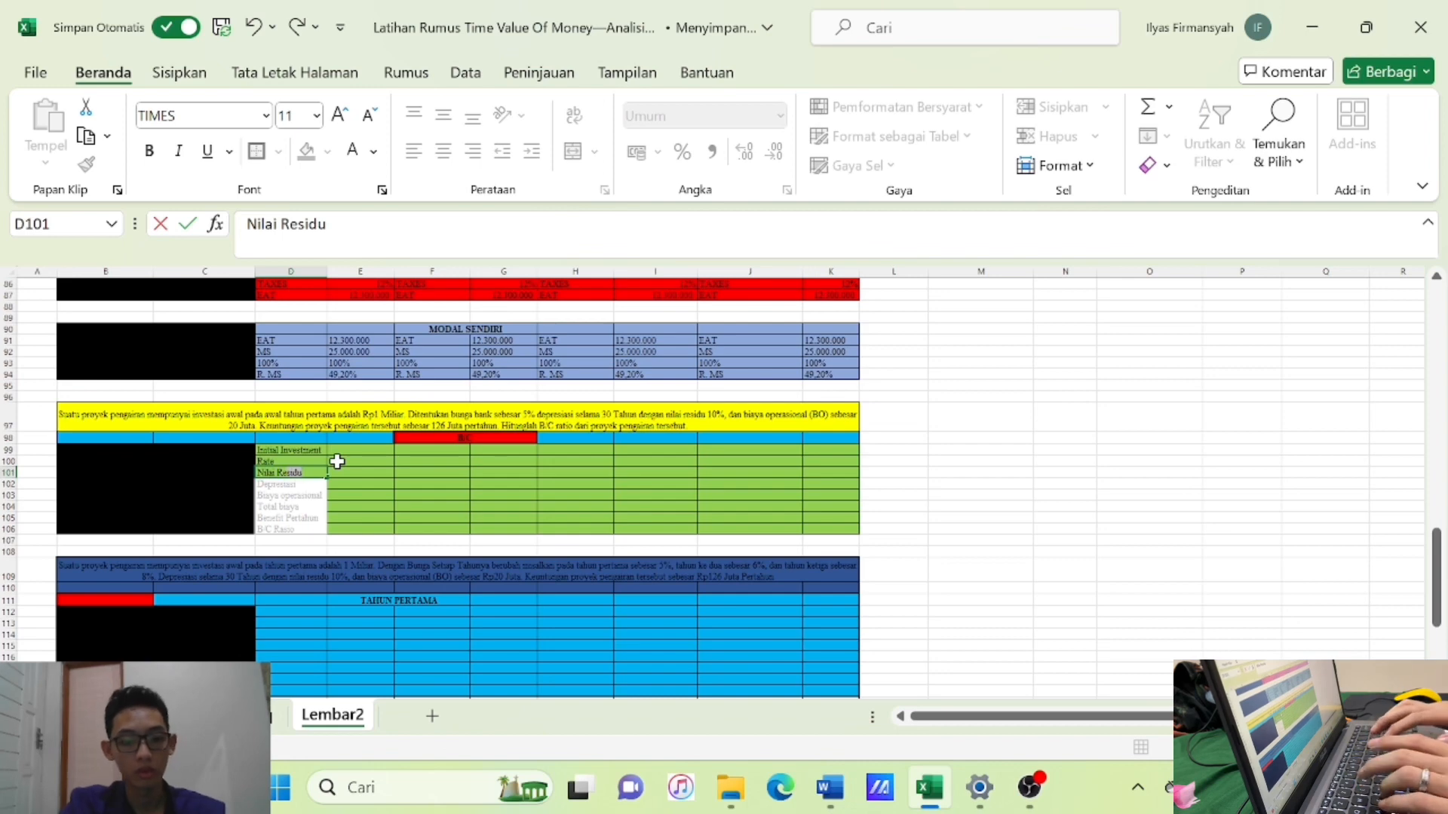
type("du")
key("Return")
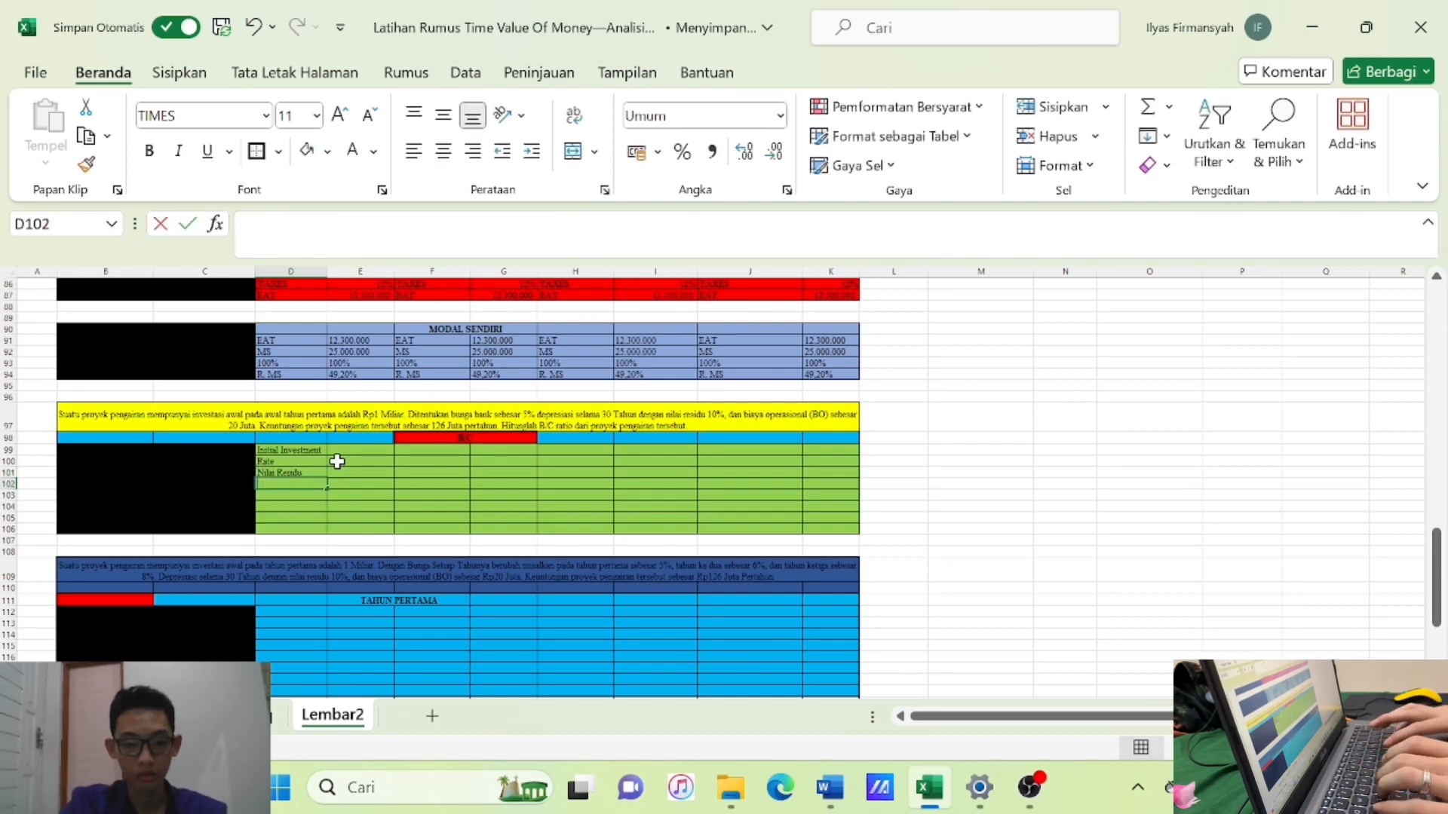
Add the row labels Depresiasi, Biaya Operasional and Total Biaya in cells D102 to D104 of the B/C table.
type("Depresiasi")
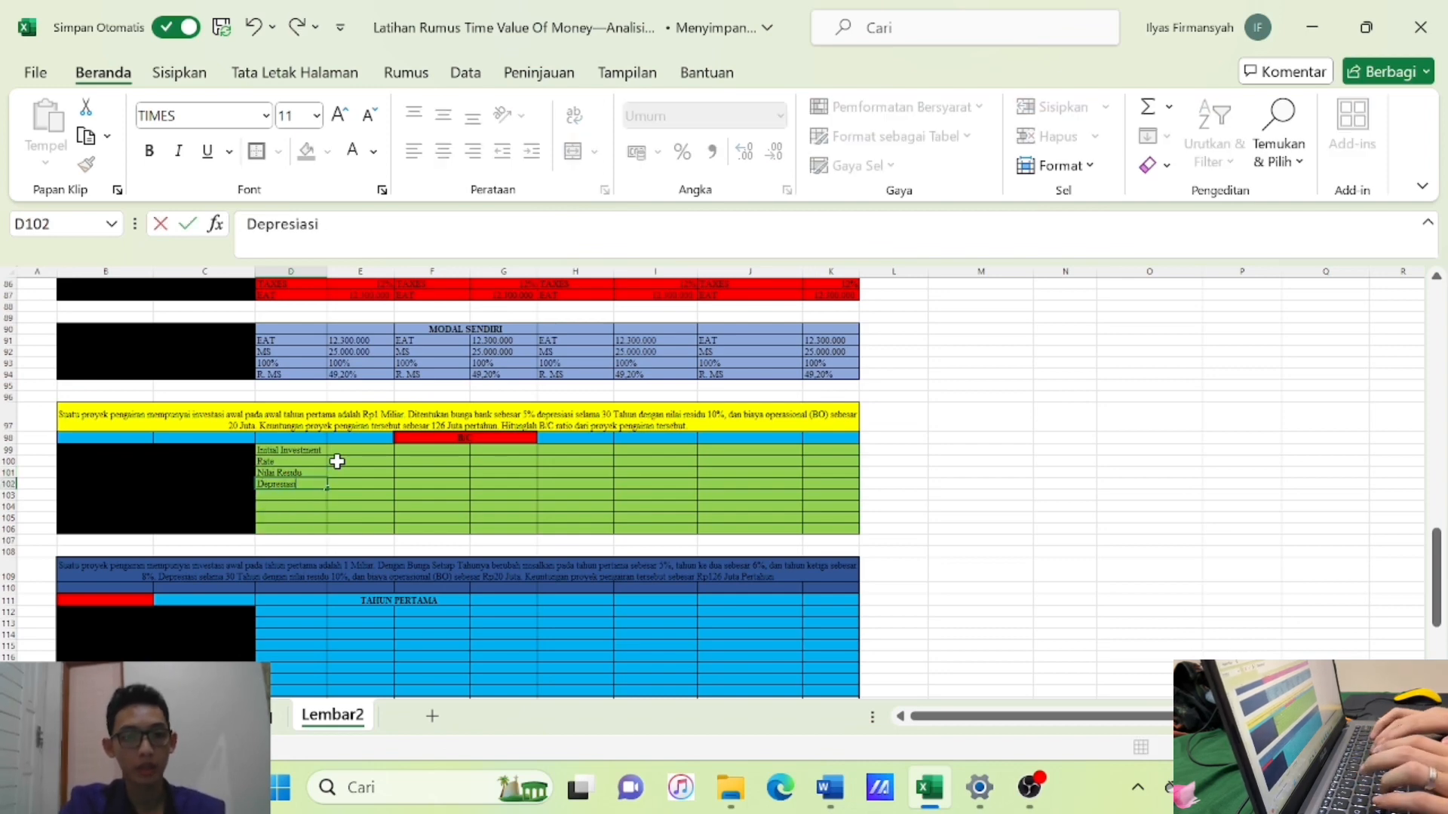
key("Return")
type("Biaya")
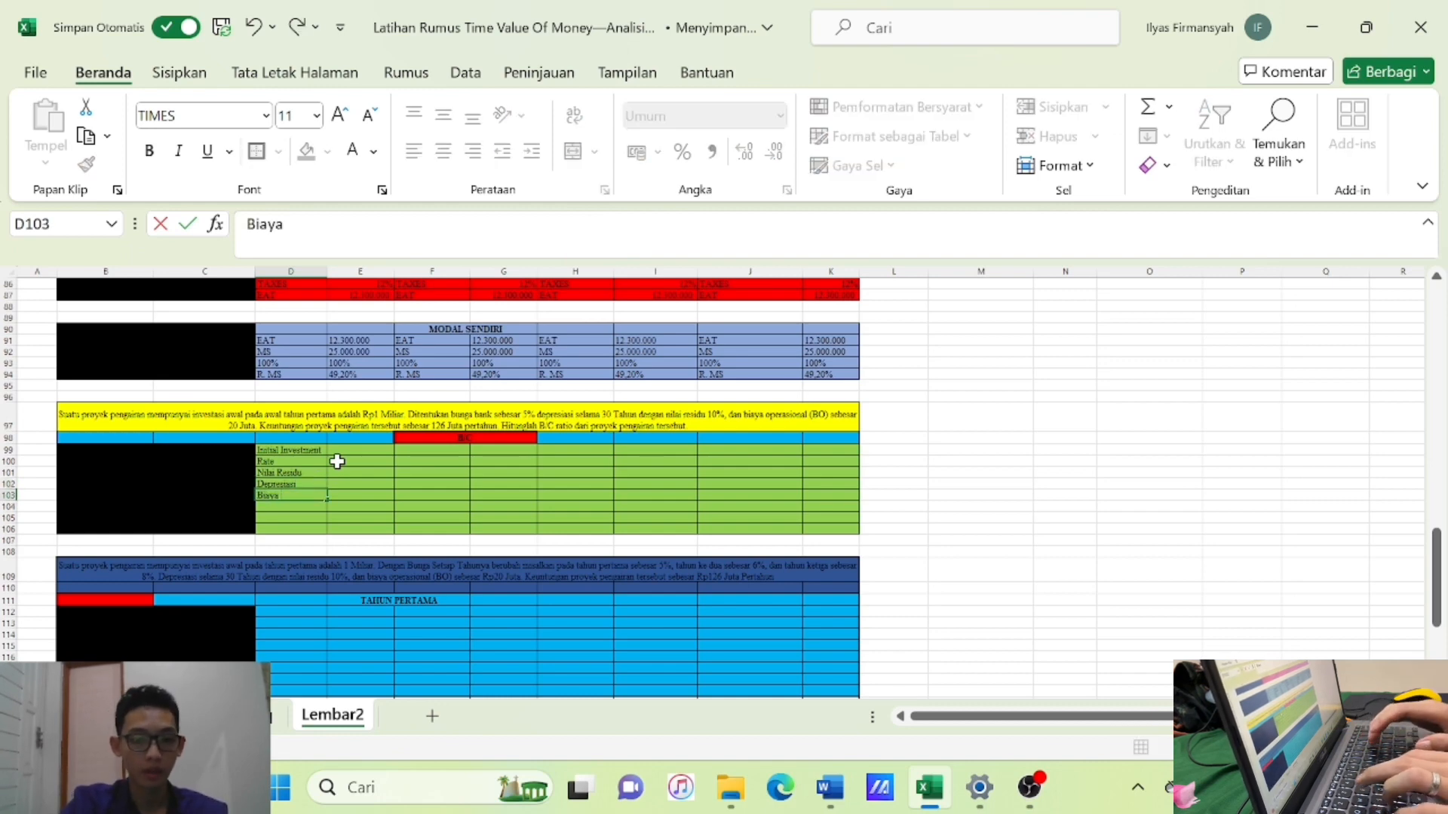
type(" Operasion")
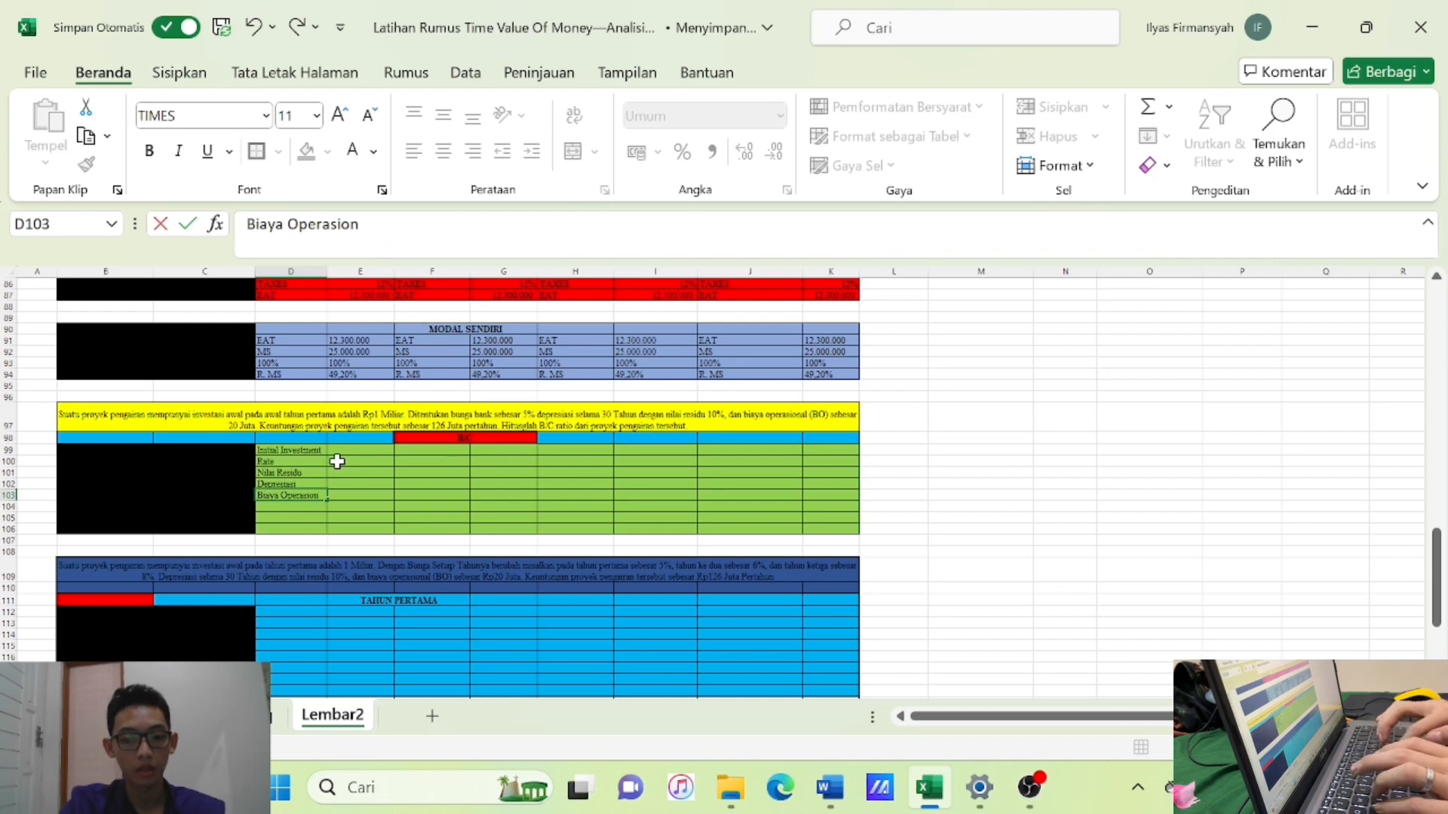
type("al")
key("Return")
type("Tot")
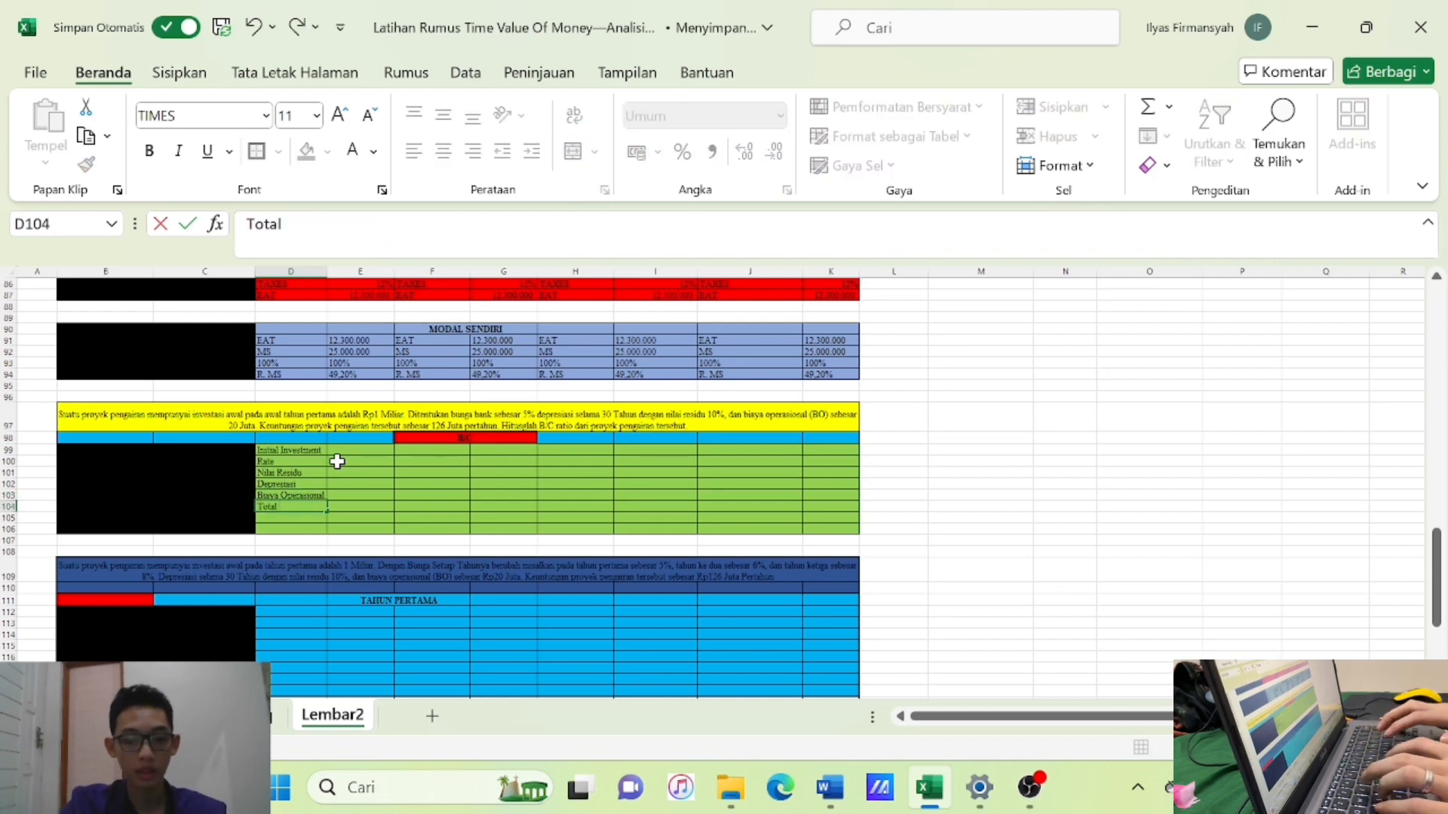
key("Return")
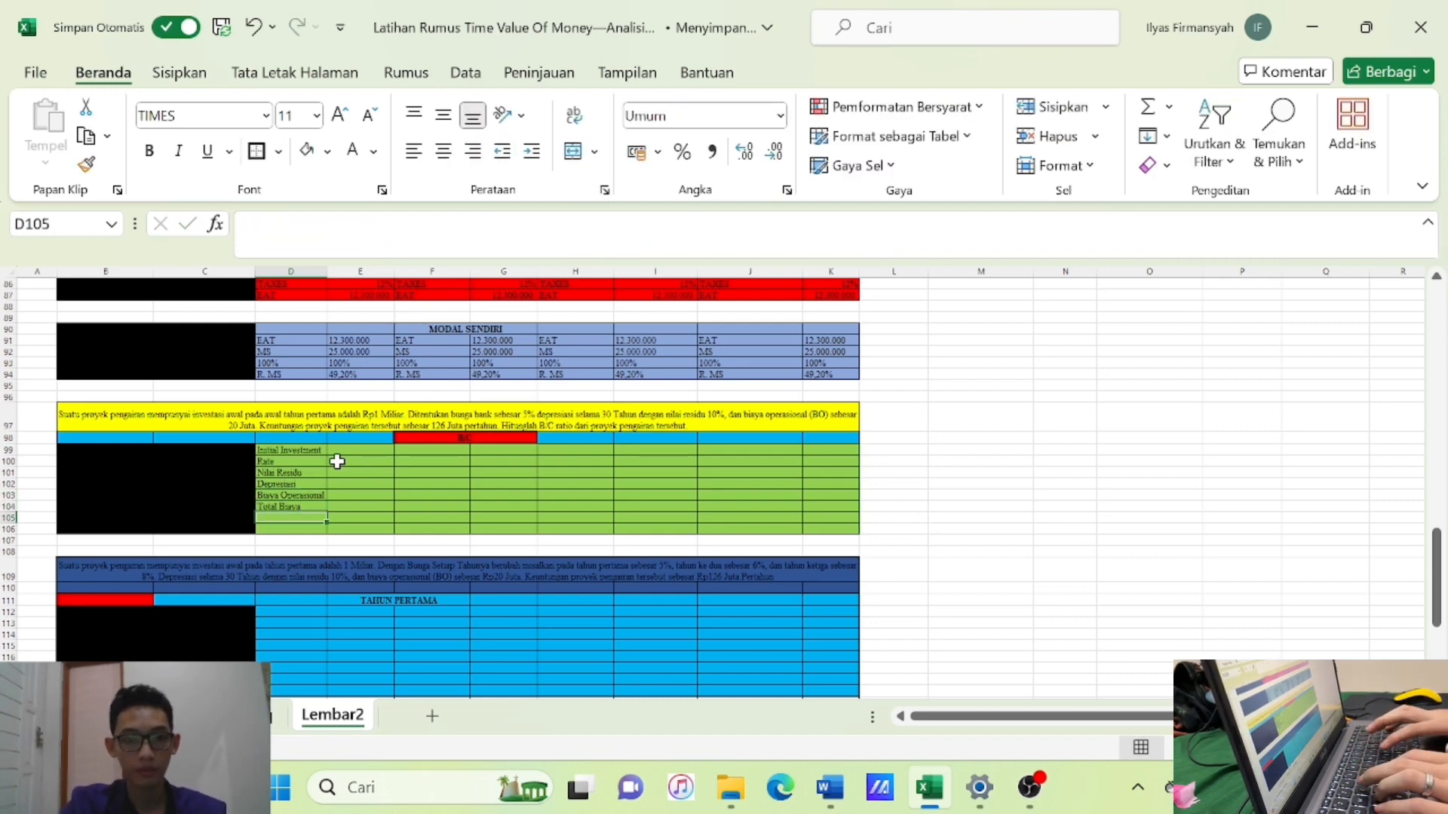
Add the row labels Benefit Pertahun and B/C Rasio in cells D105 and D106 of the B/C table.
type("Benefit")
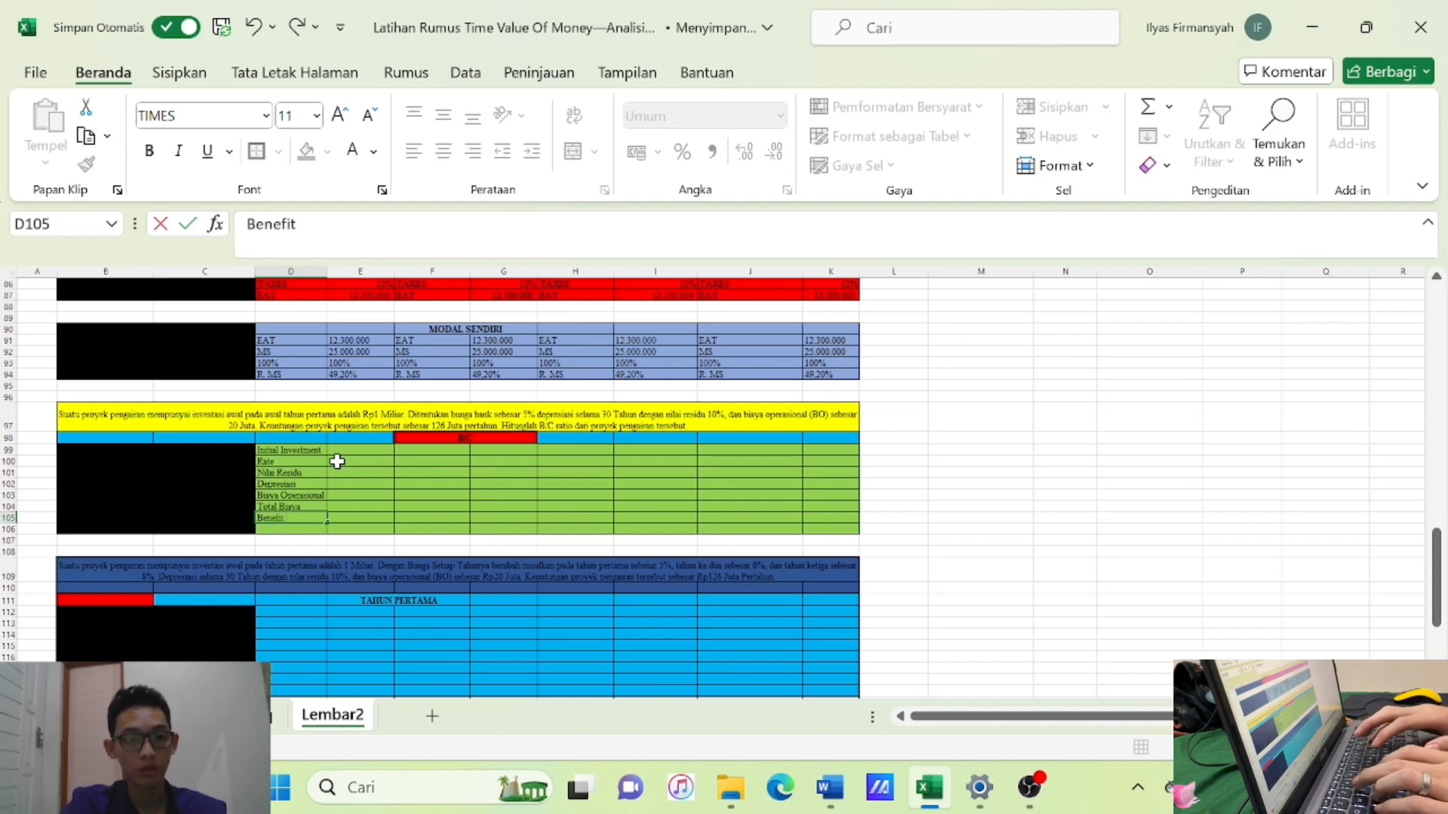
type(" Peer")
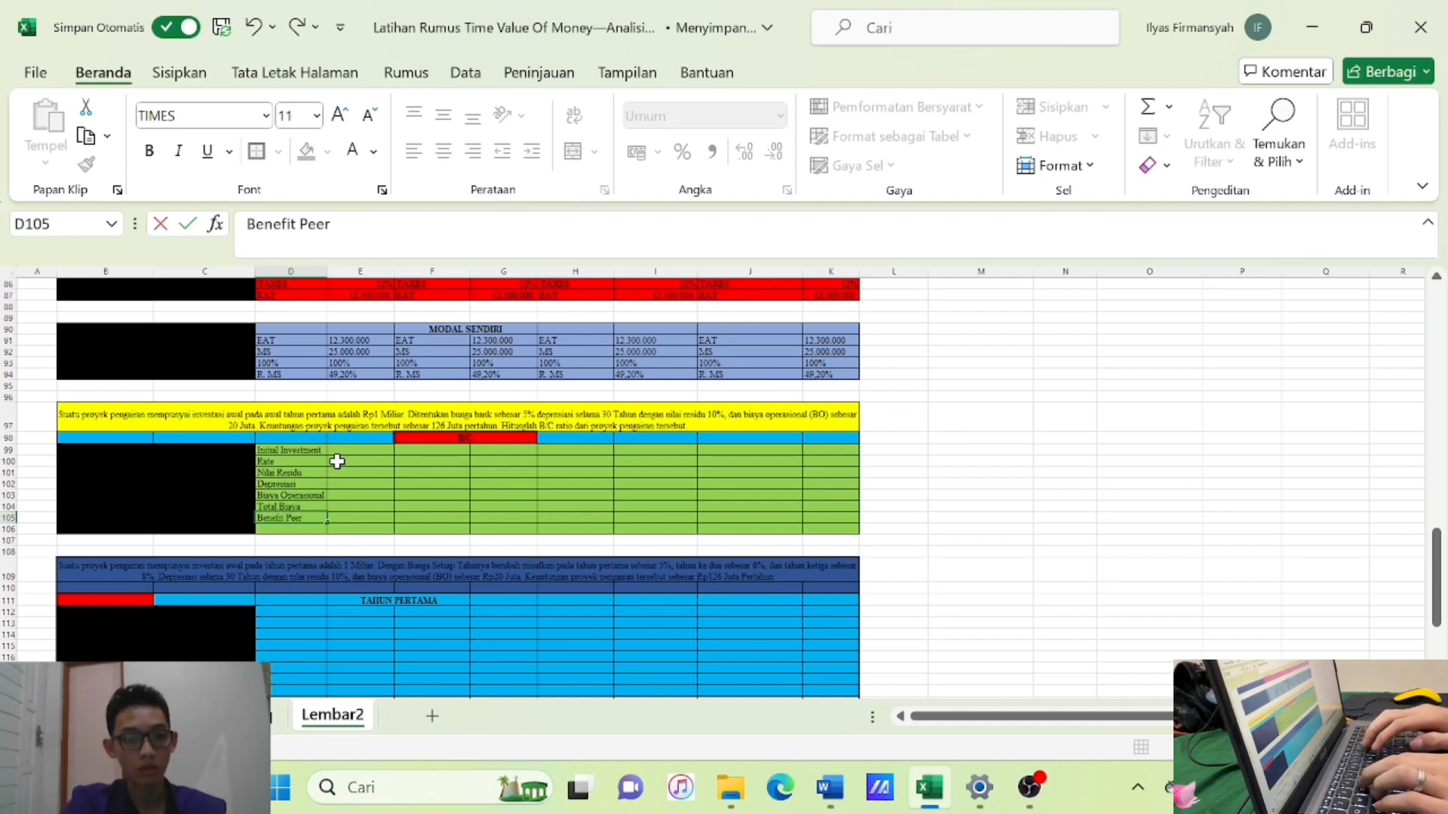
key("BackSpace")
key("BackSpace")
type("rtahun")
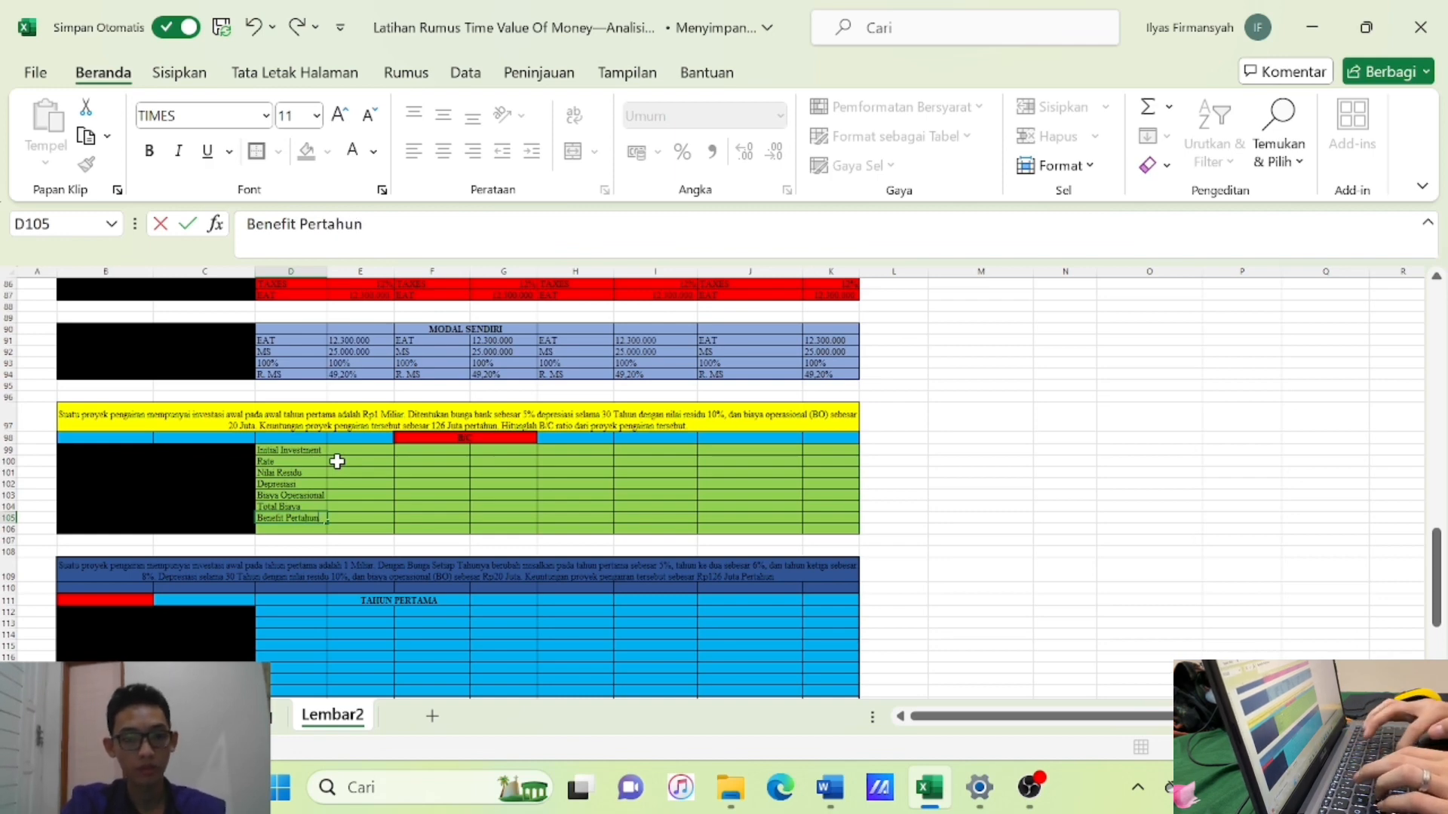
key("Return")
type("B")
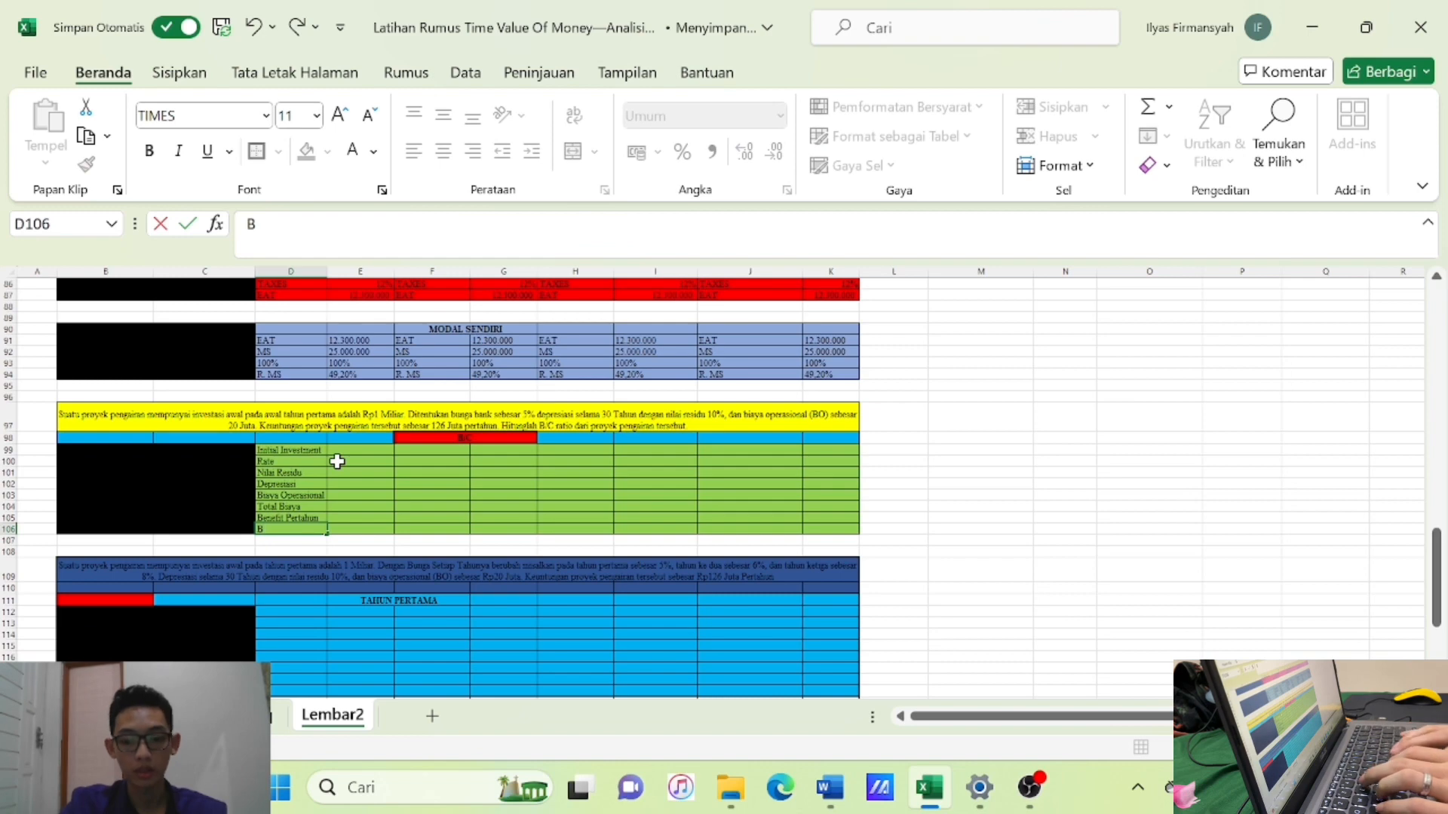
type("/C")
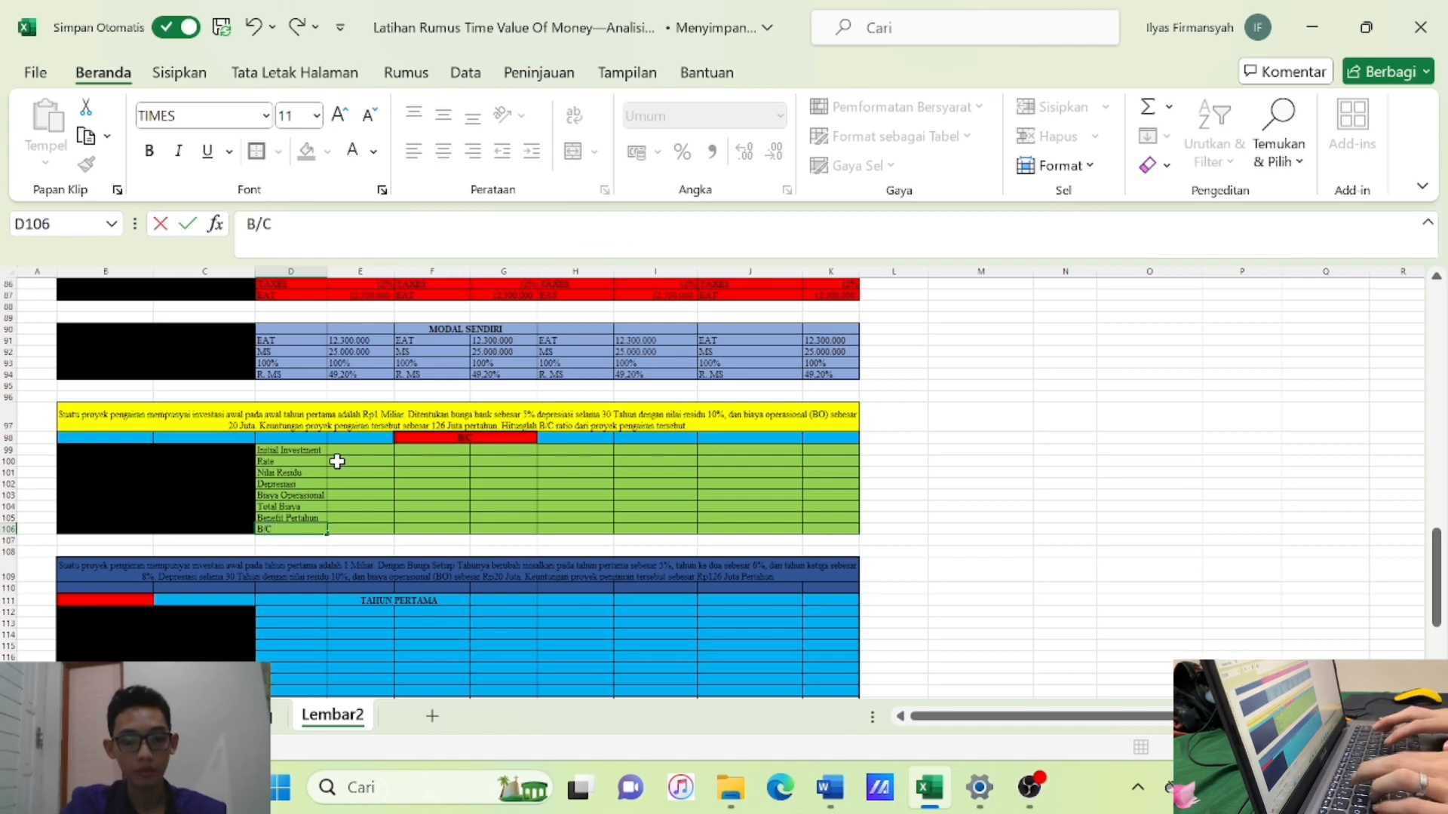
type(" RAsio")
key("Return")
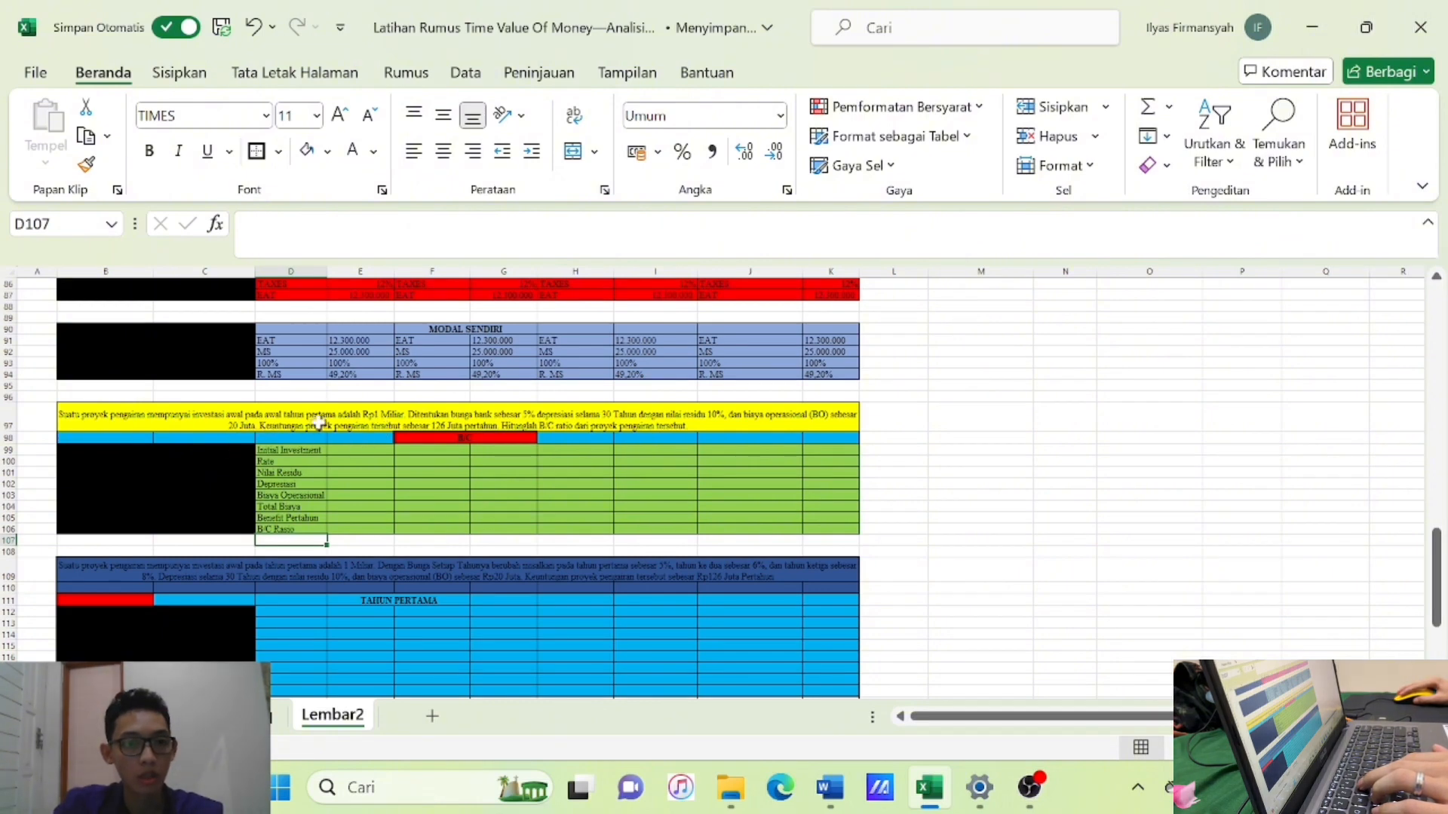
Change the initial investment to Rp2 Miliar and the bank interest to 6% in the B/C problem text in B97.
double_click(382, 414)
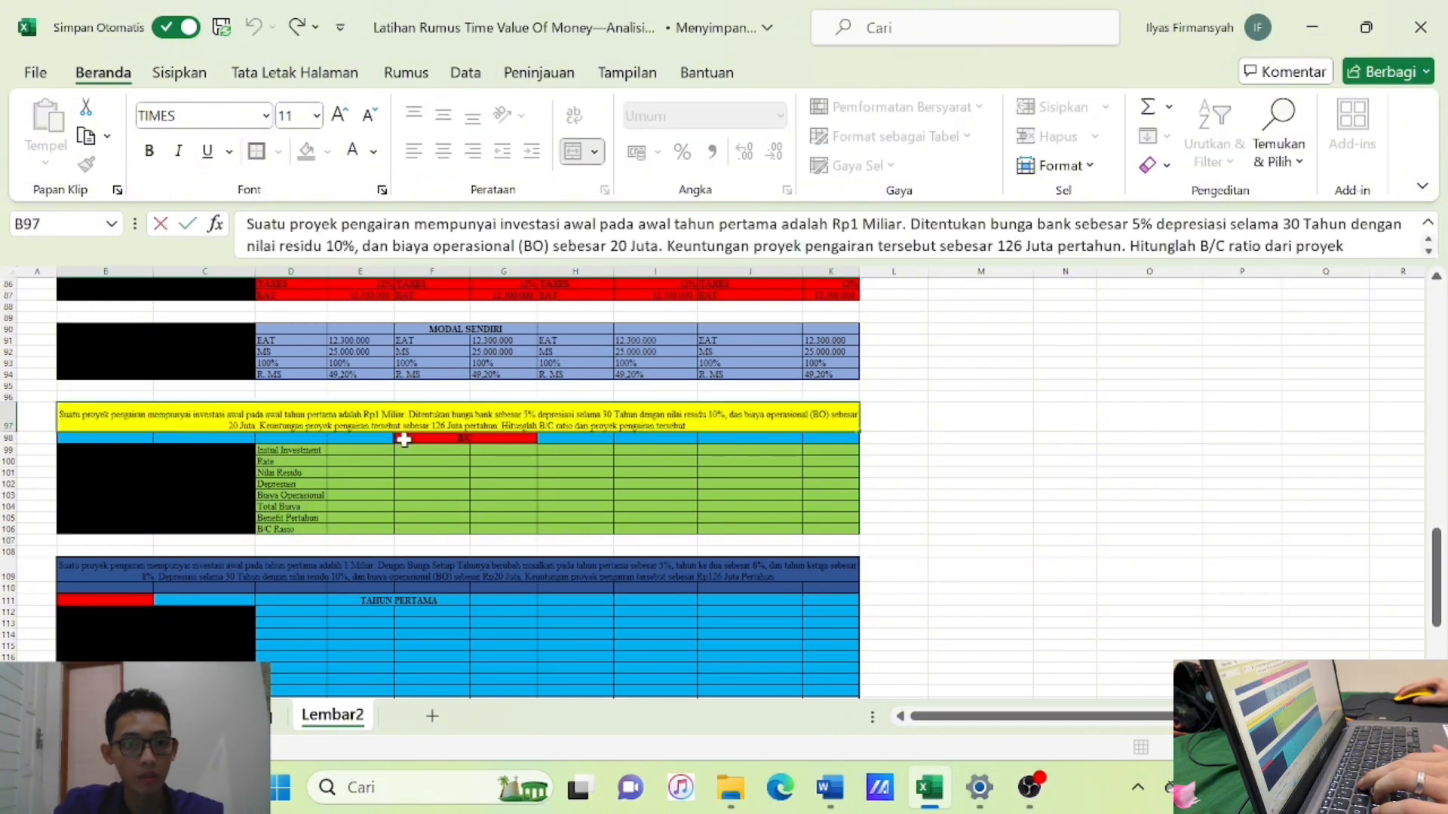
key("BackSpace")
key("BackSpace")
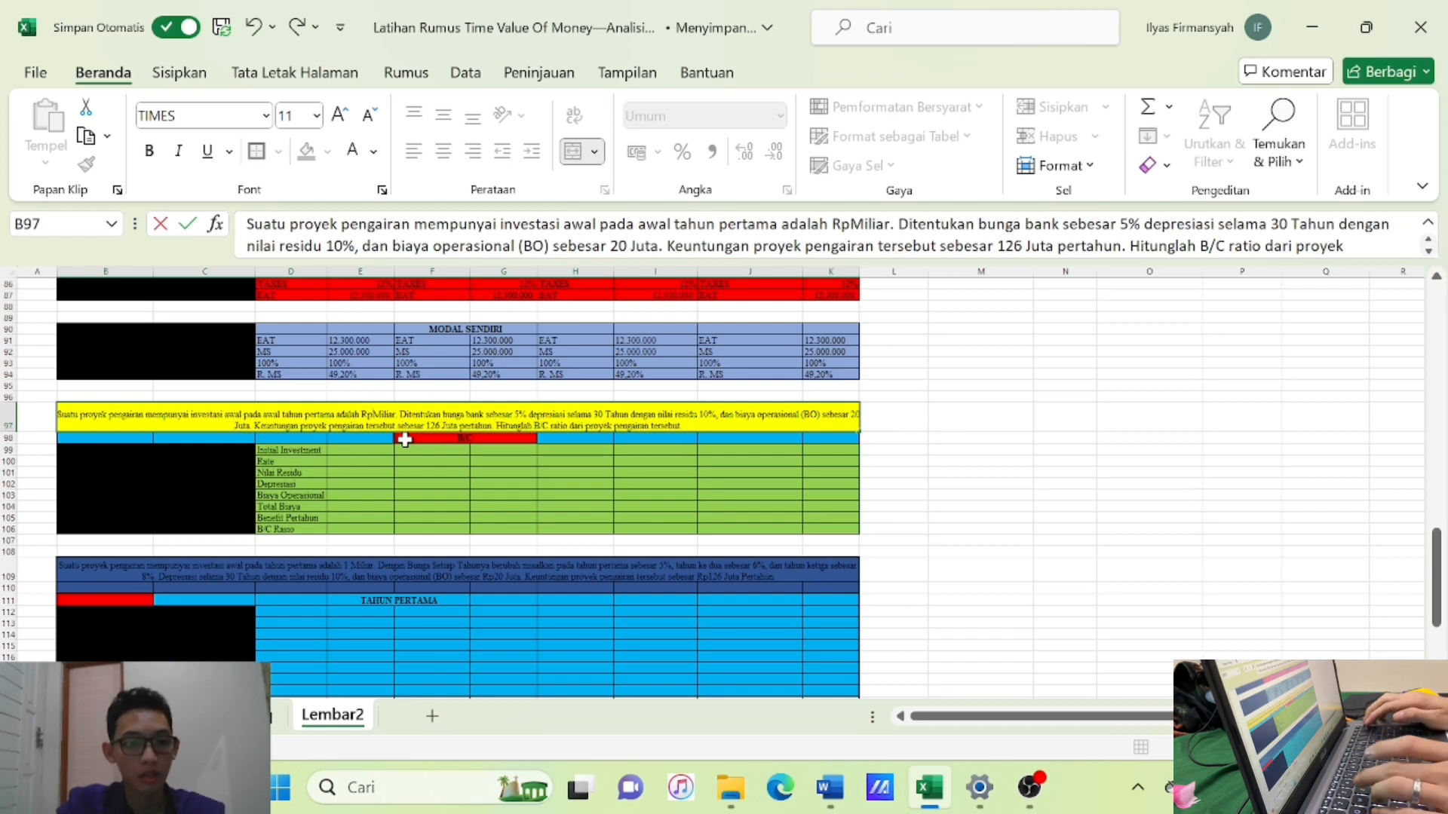
type("2")
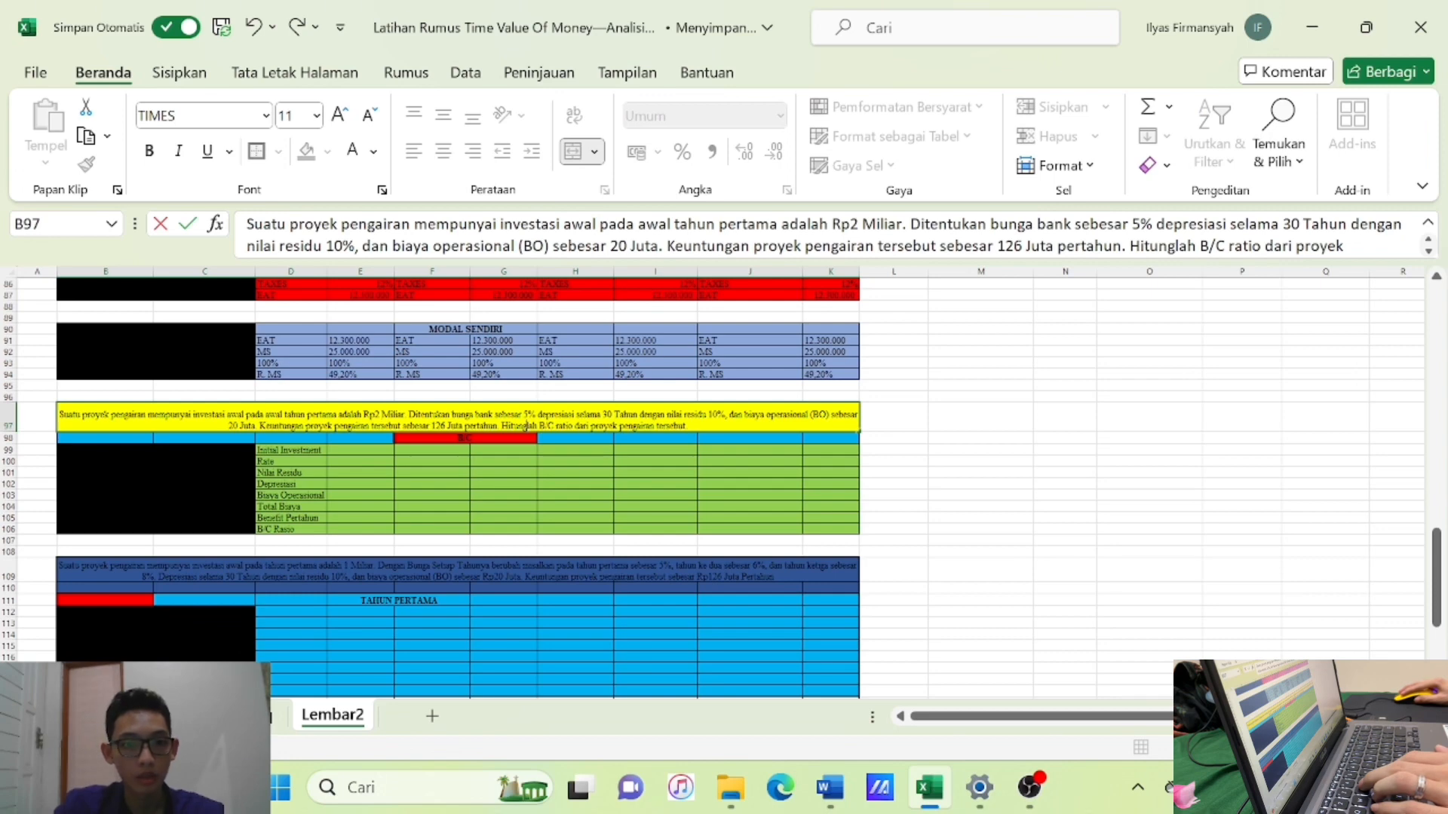
key("BackSpace")
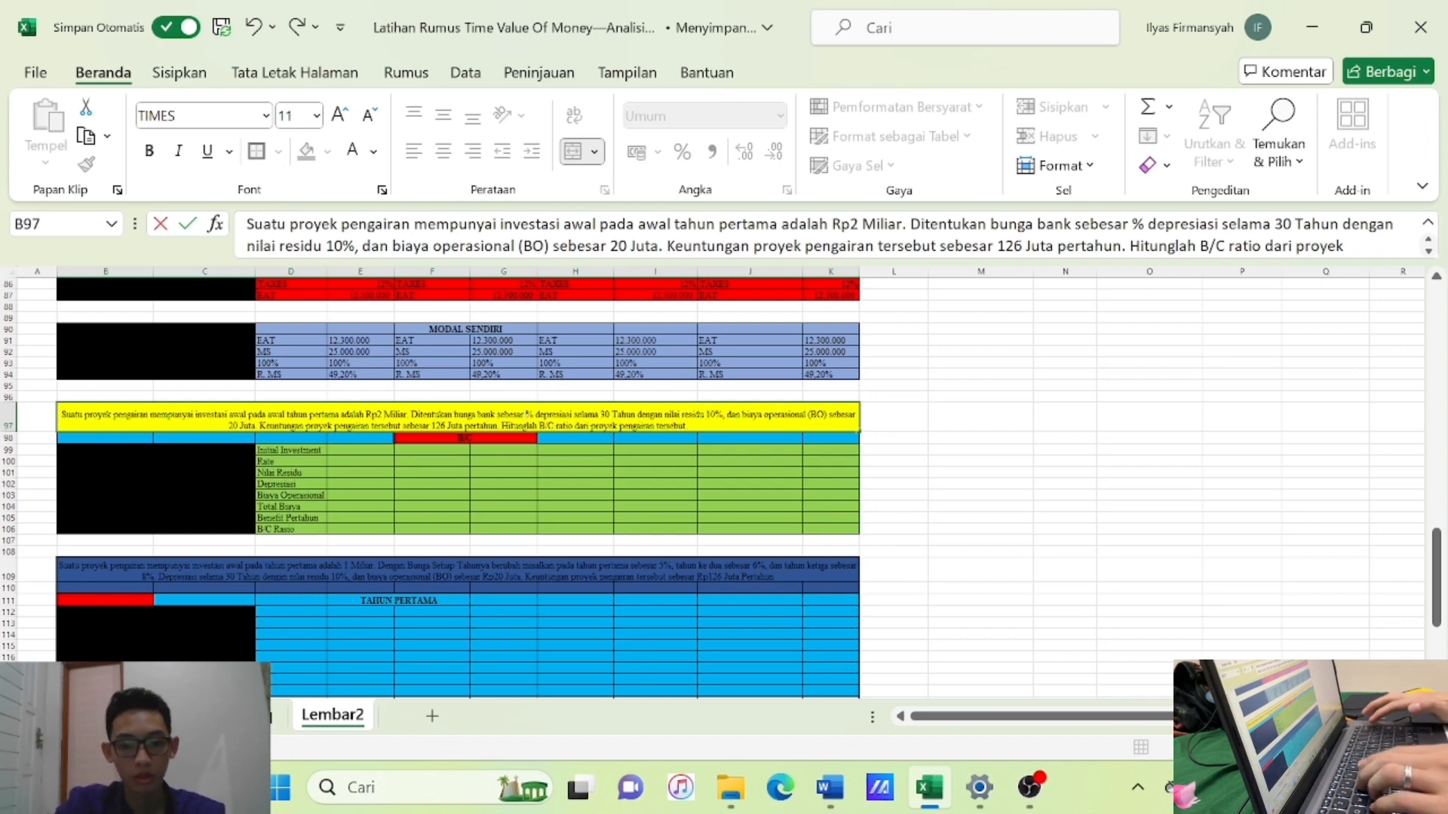
type("6")
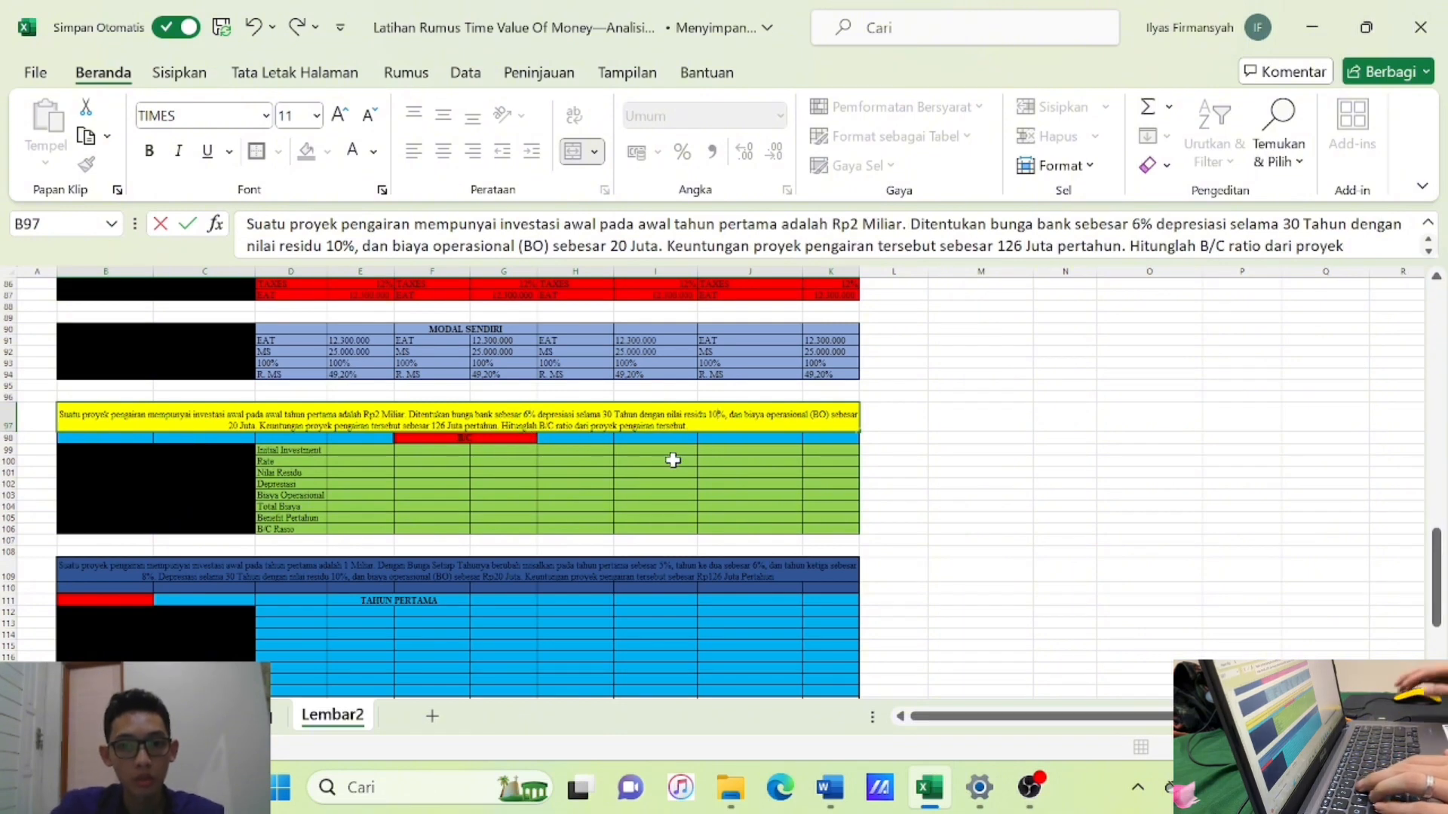
Set the residual value to 11%, operational cost to 25 Juta and annual profit to 140 Juta in the B97 problem text.
key("BackSpace")
type("1")
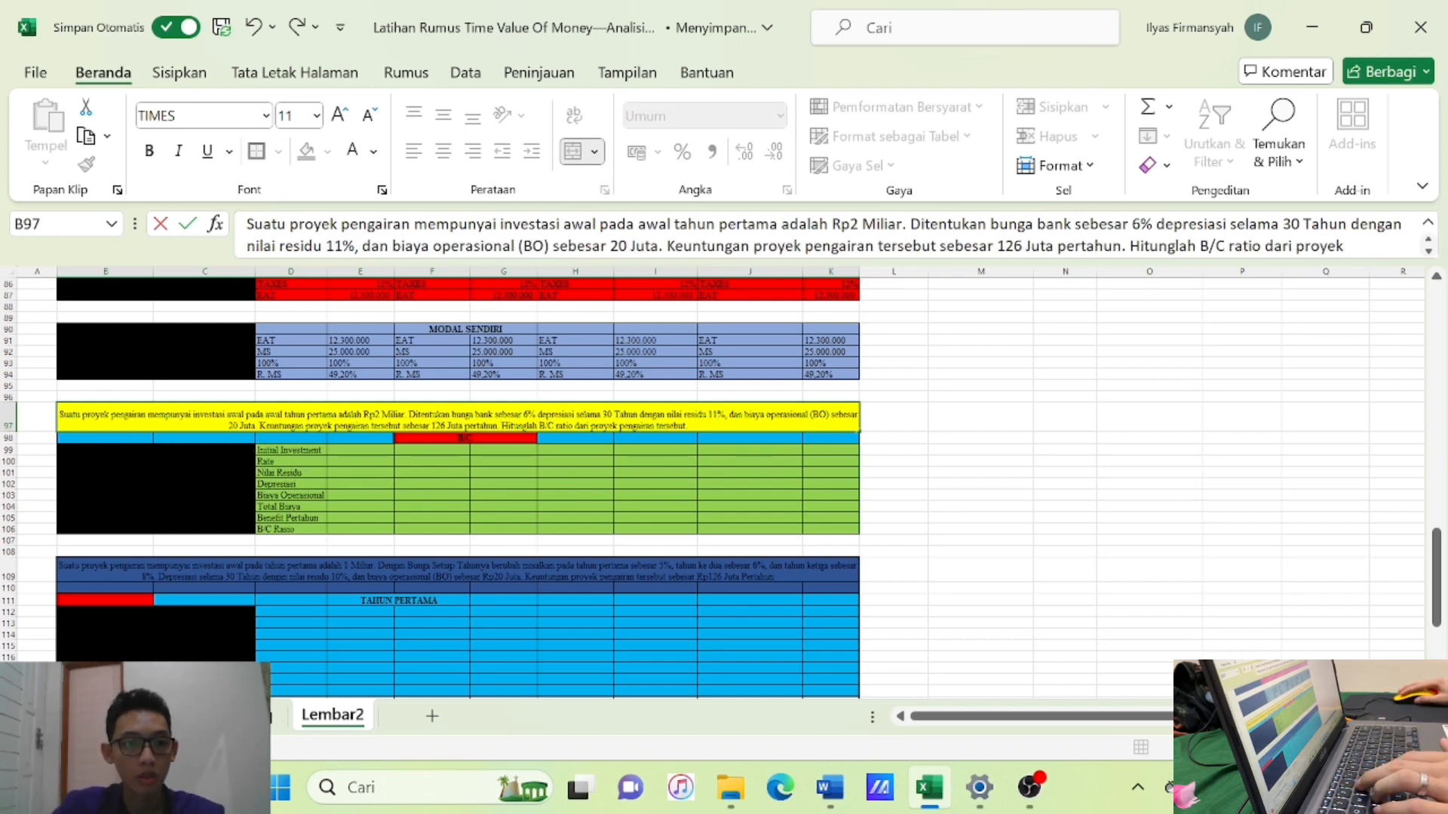
key("BackSpace")
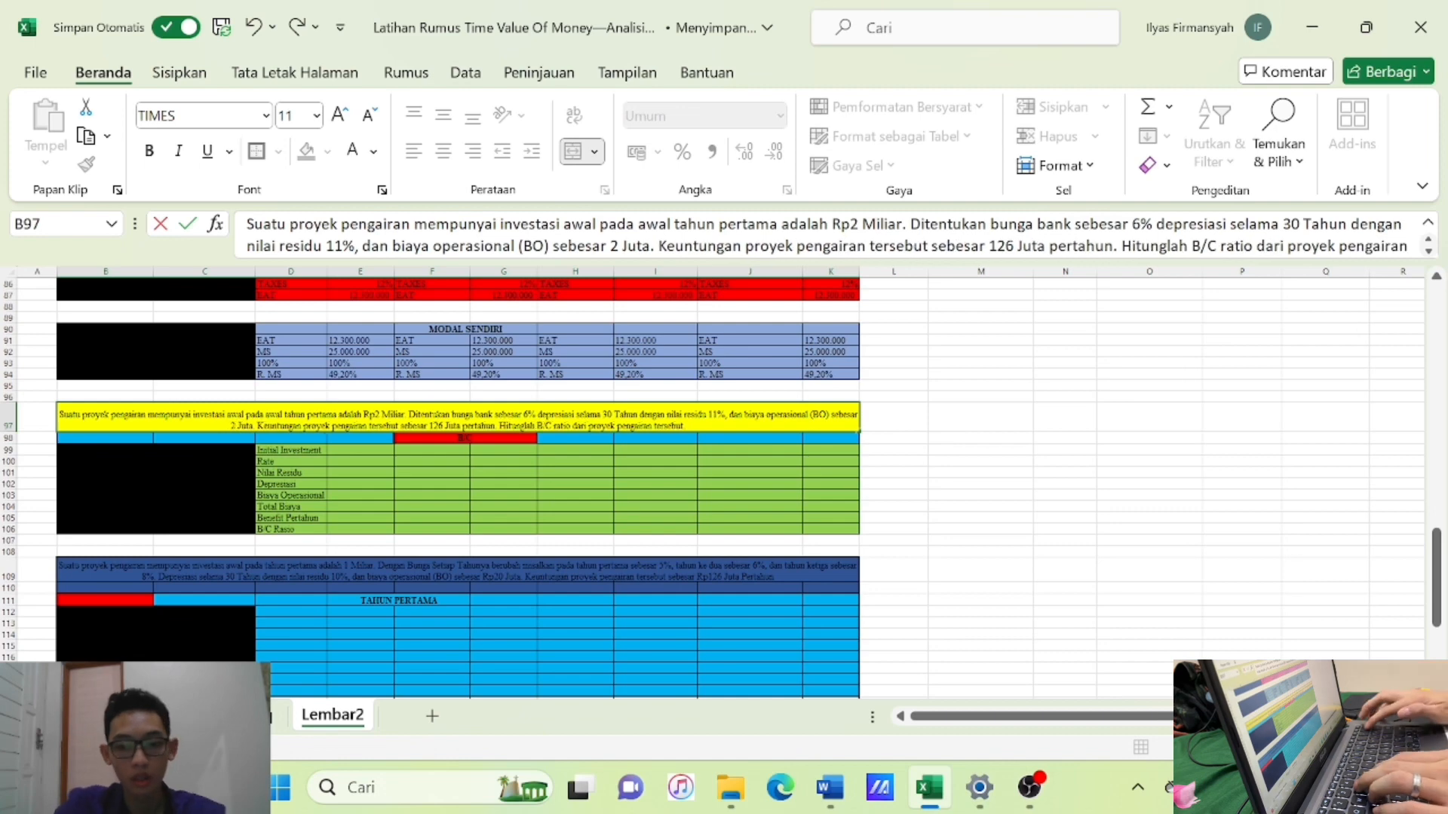
type("5")
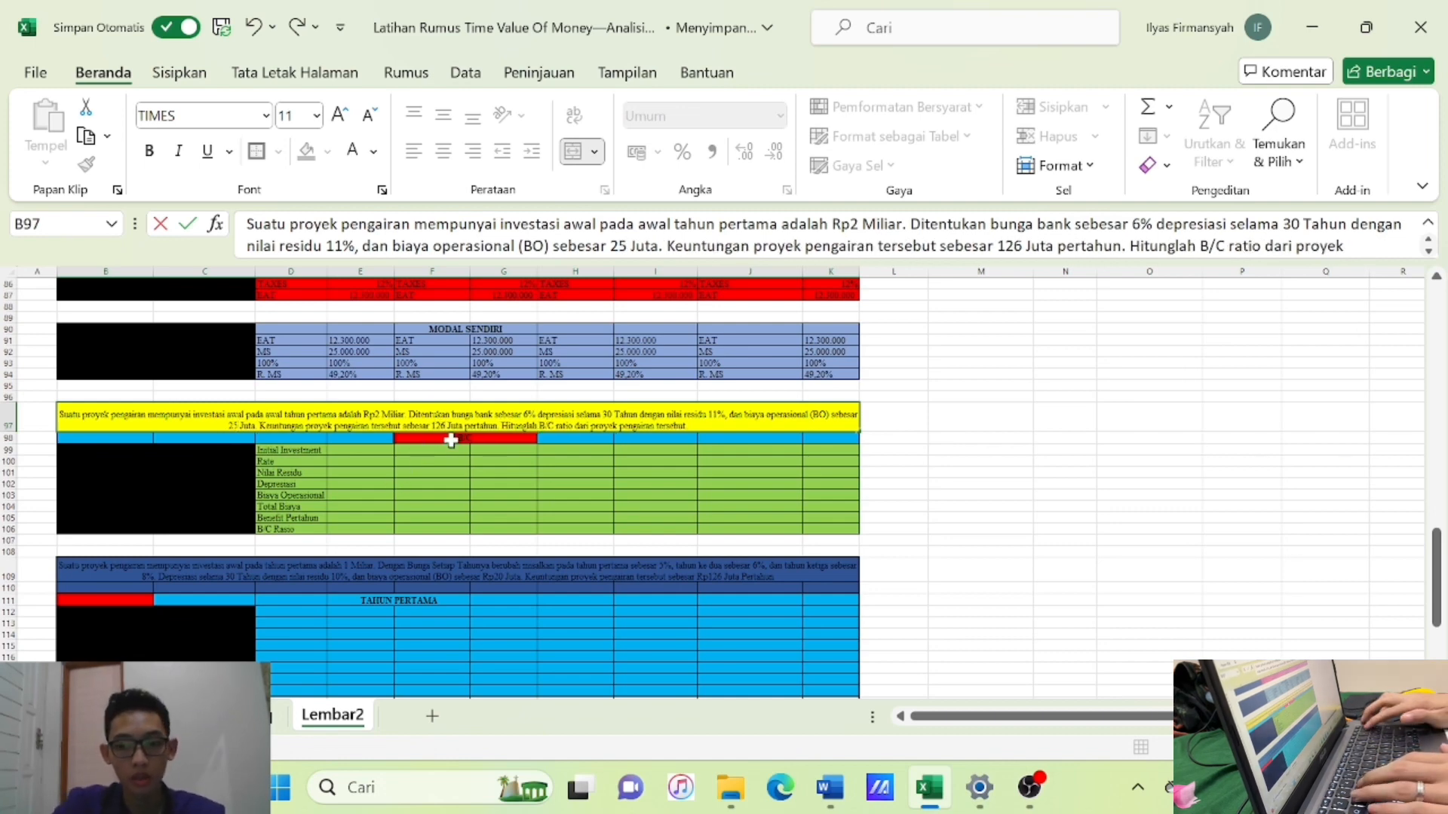
key("BackSpace")
key("BackSpace")
type("40")
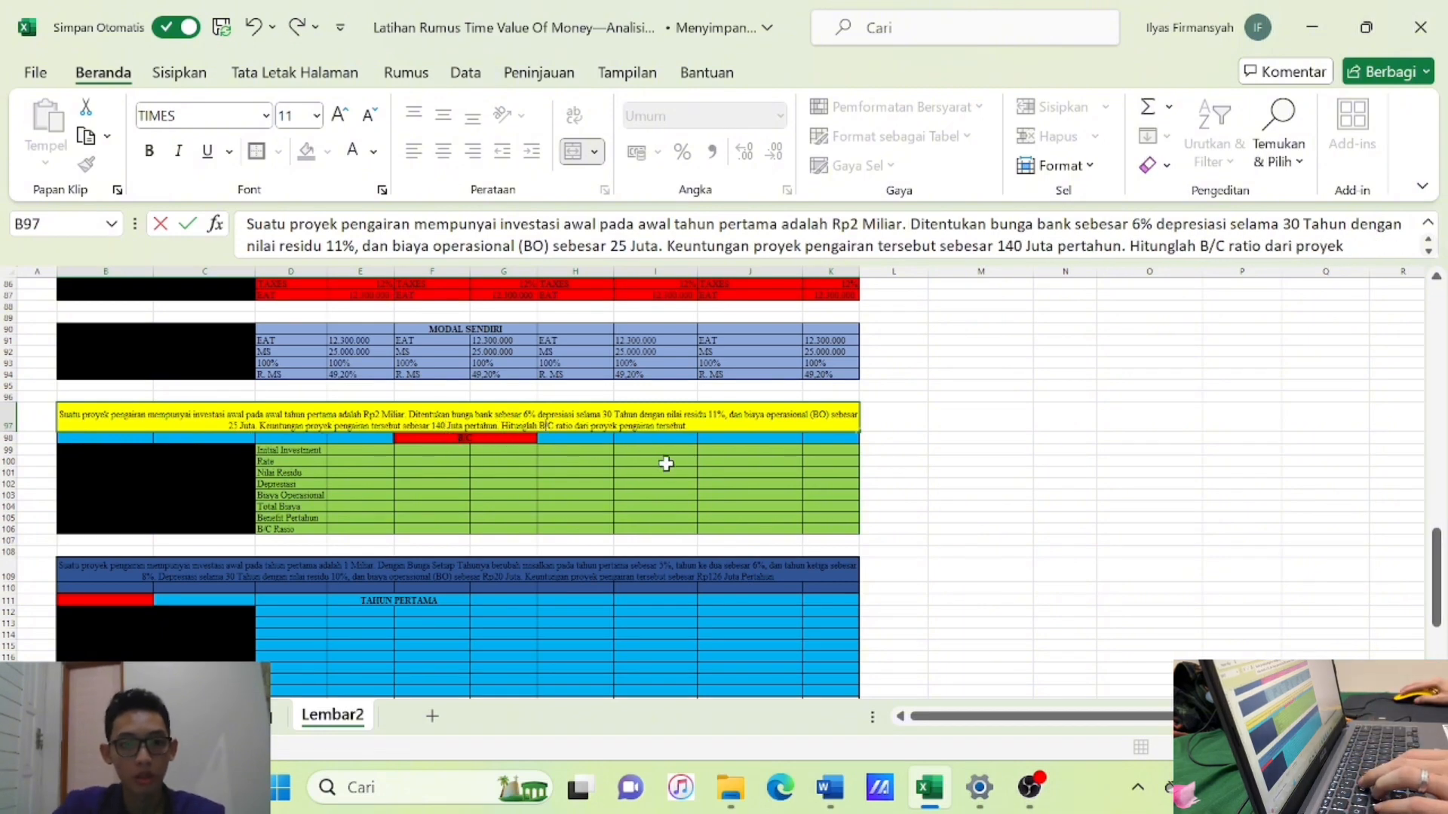
Enter the Initial Investment of 2.000.000.000 in E99 and the Rate of 6% in E100.
left_click(373, 451)
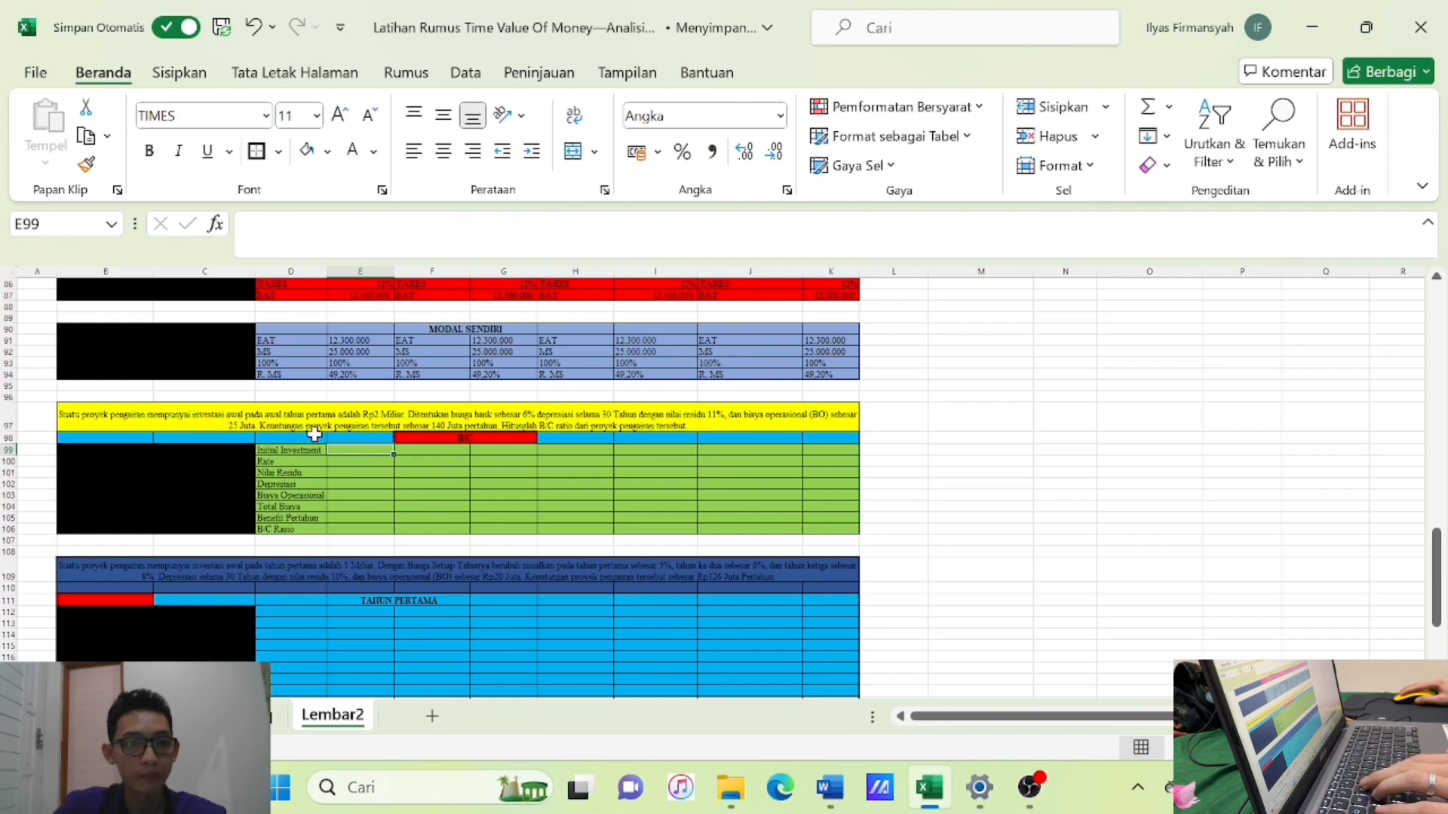
type("2")
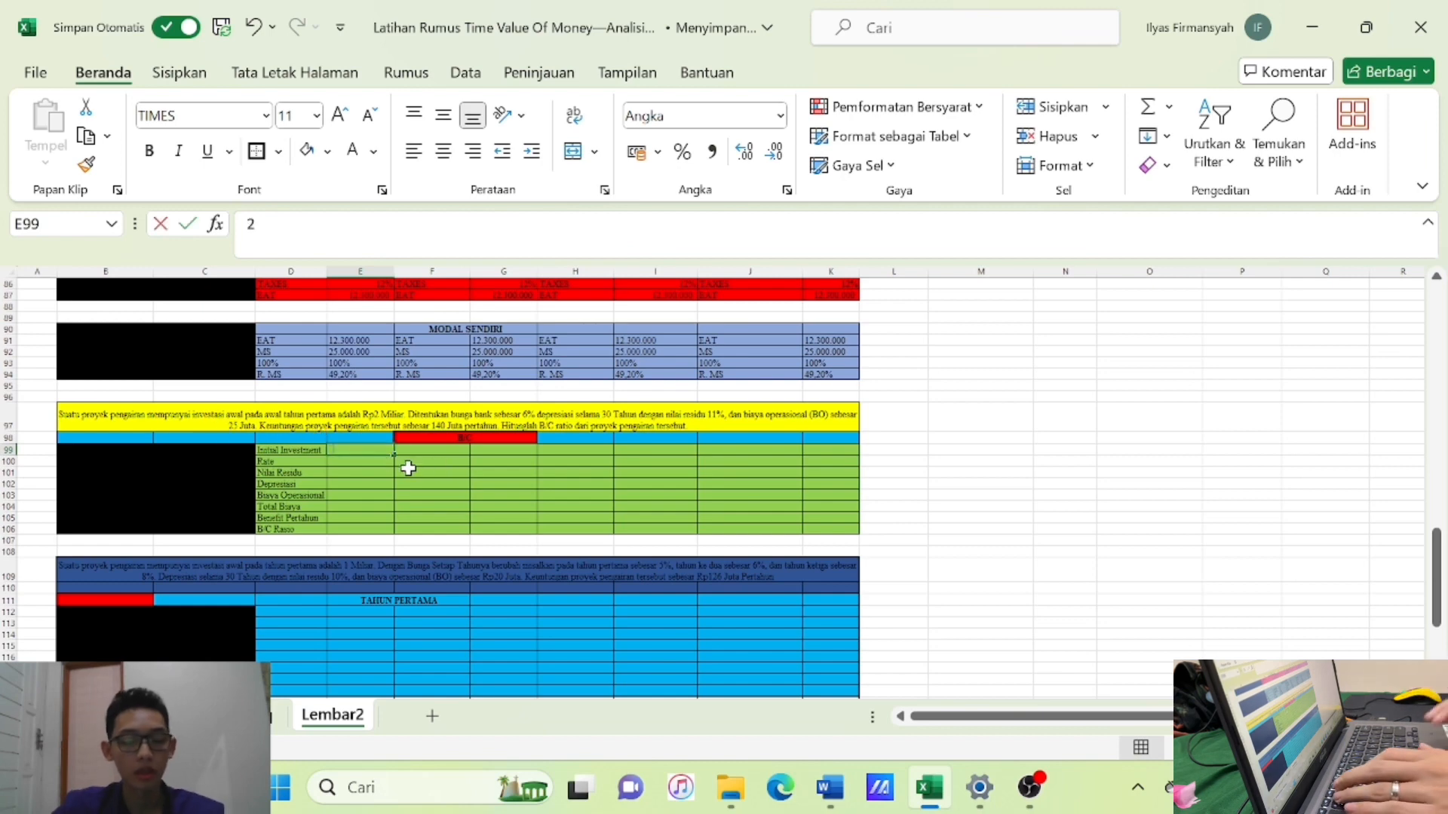
type(".000")
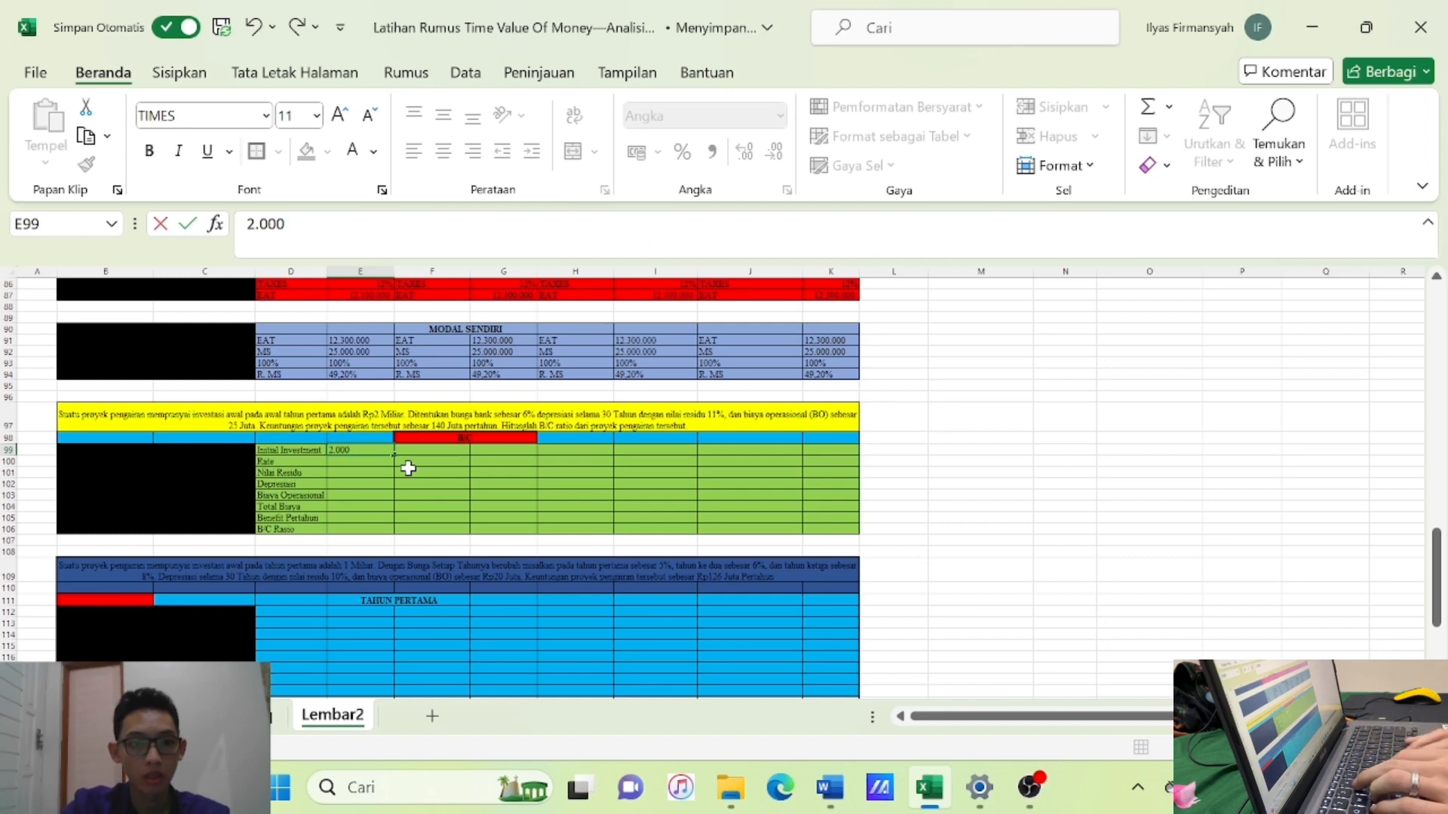
type(".000.")
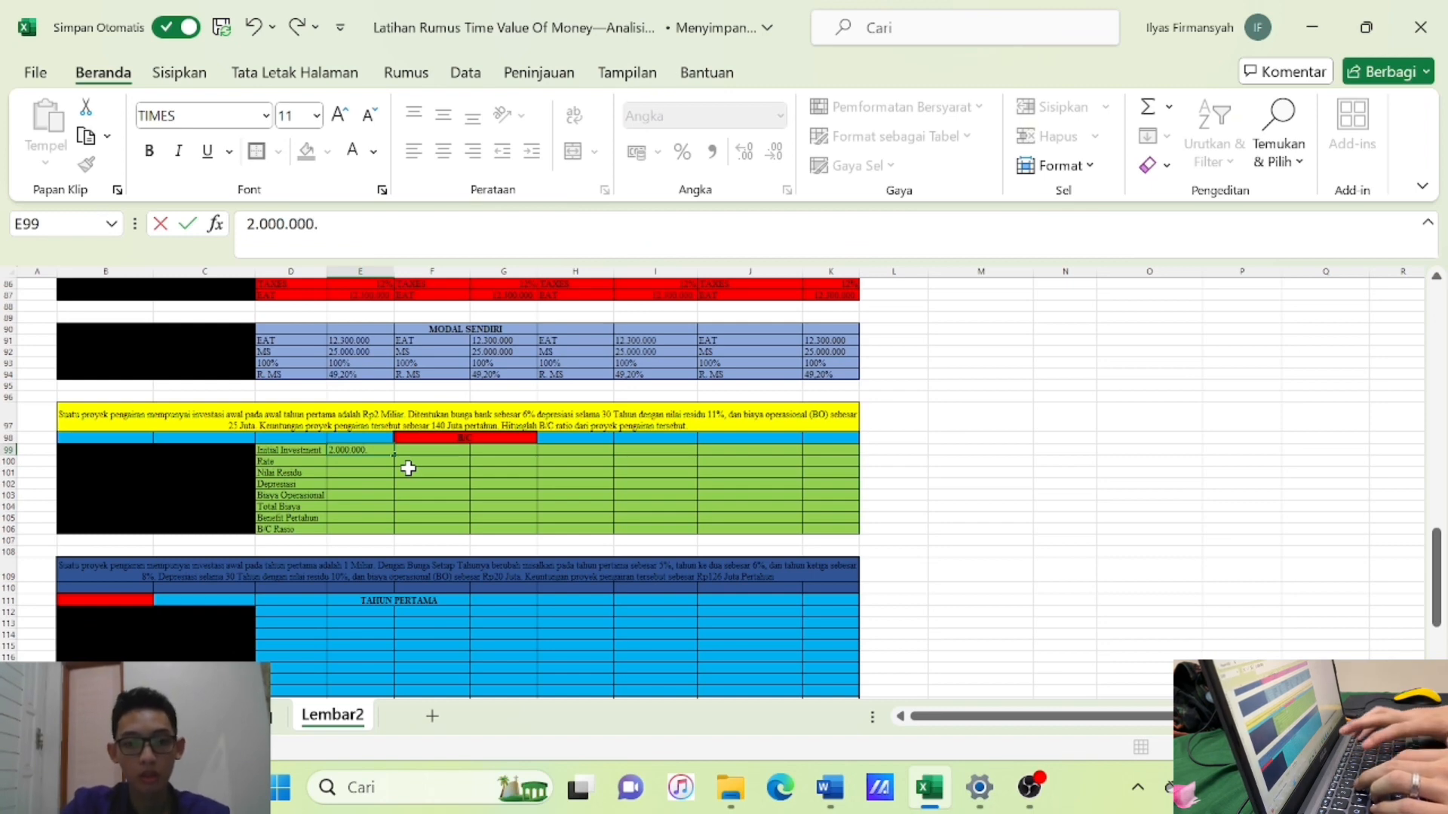
type("000")
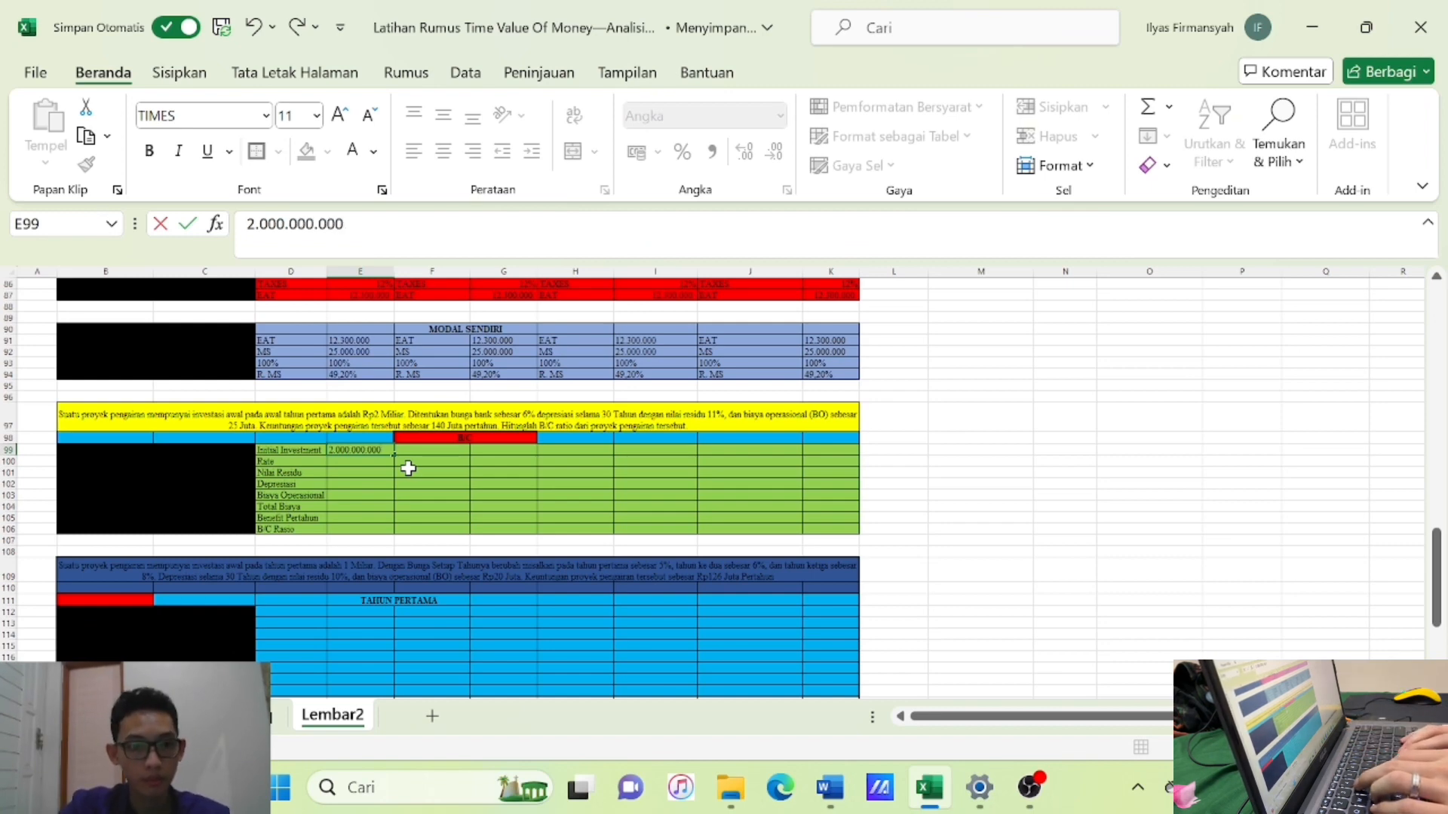
key("Return")
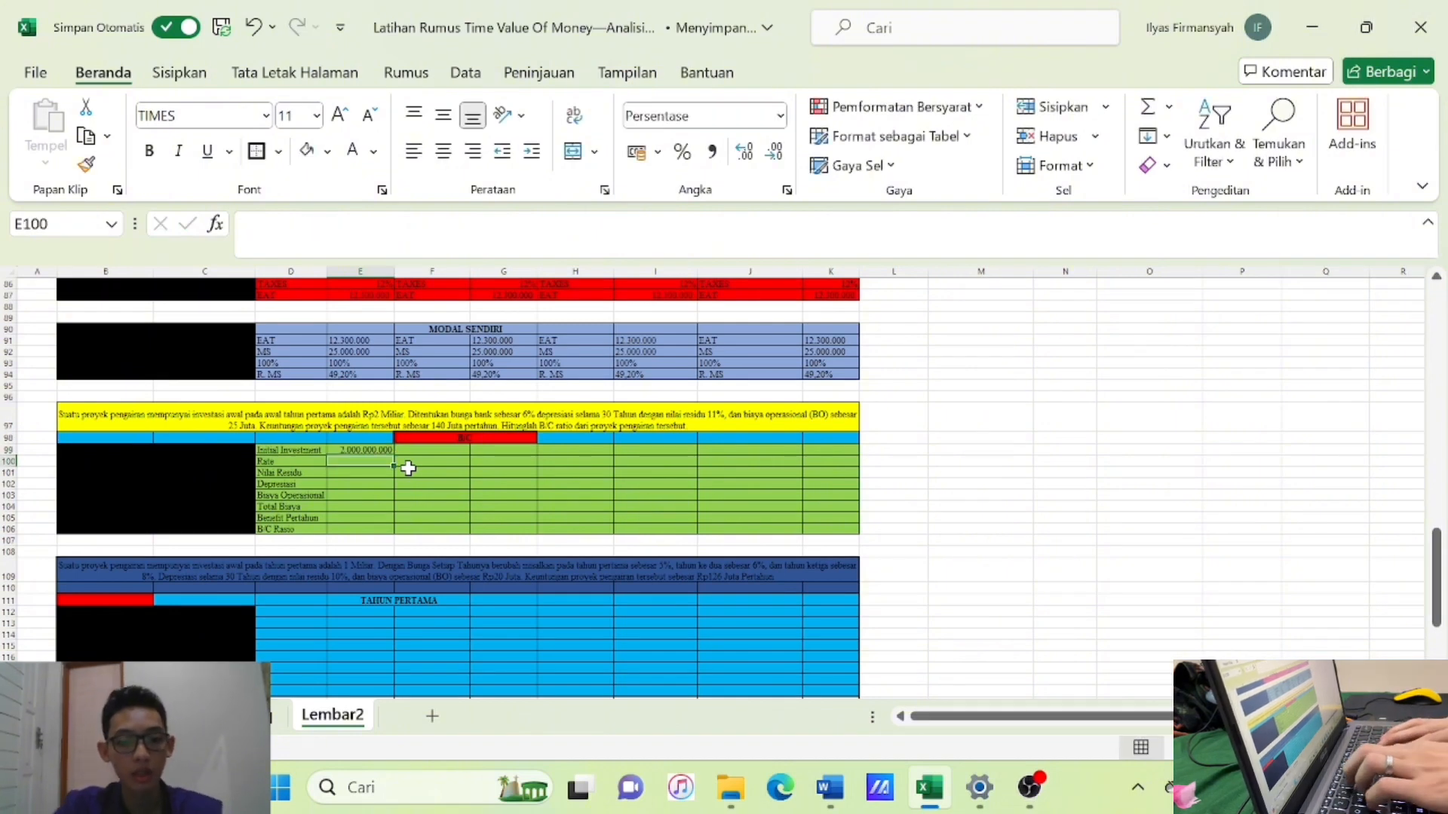
type("6")
key("Return")
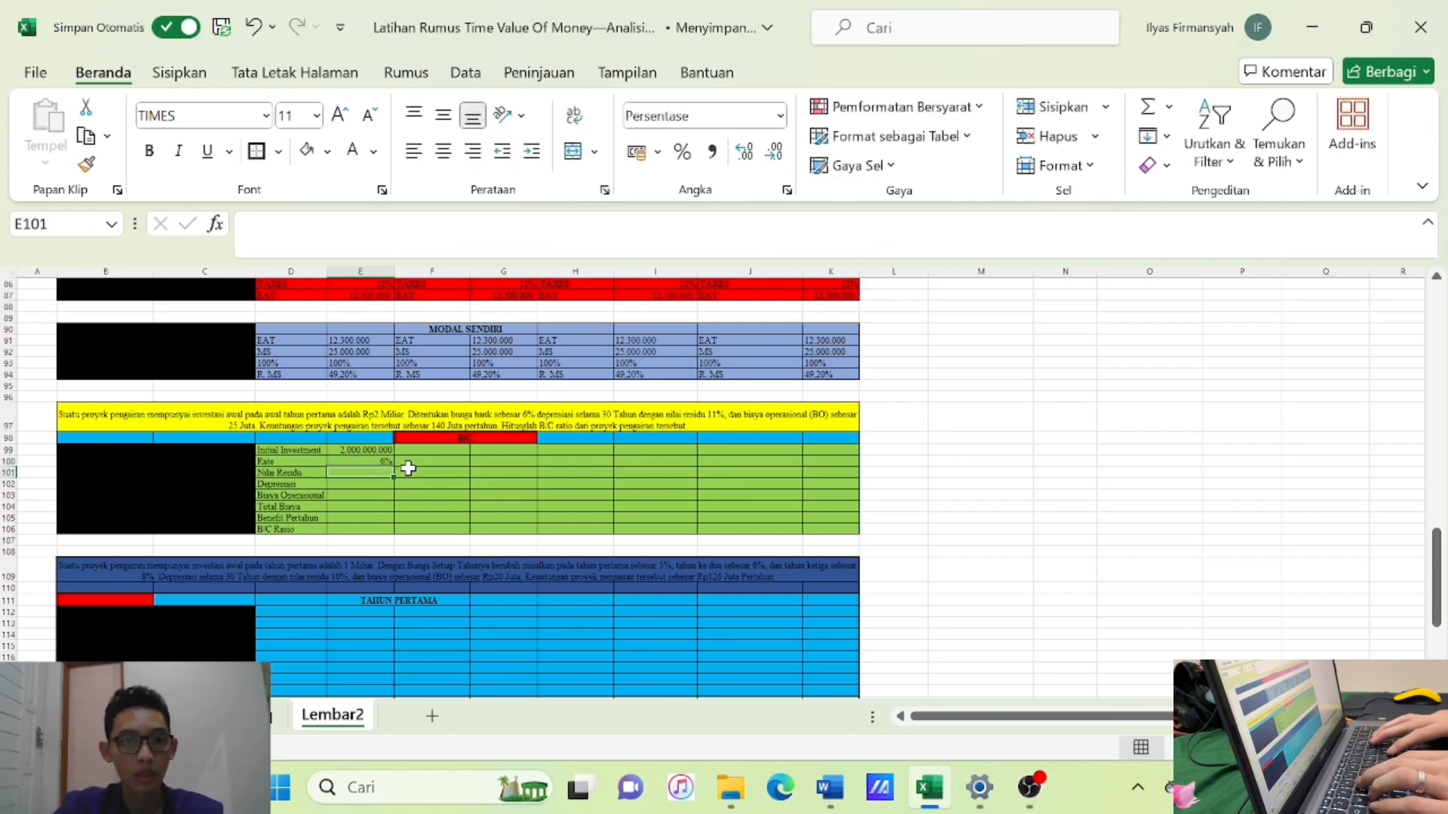
Fill in Nilai Residu 11%, Depresiasi 30 and Biaya Operasional 25.000.000 in cells E101 to E103.
type("11")
key("Return")
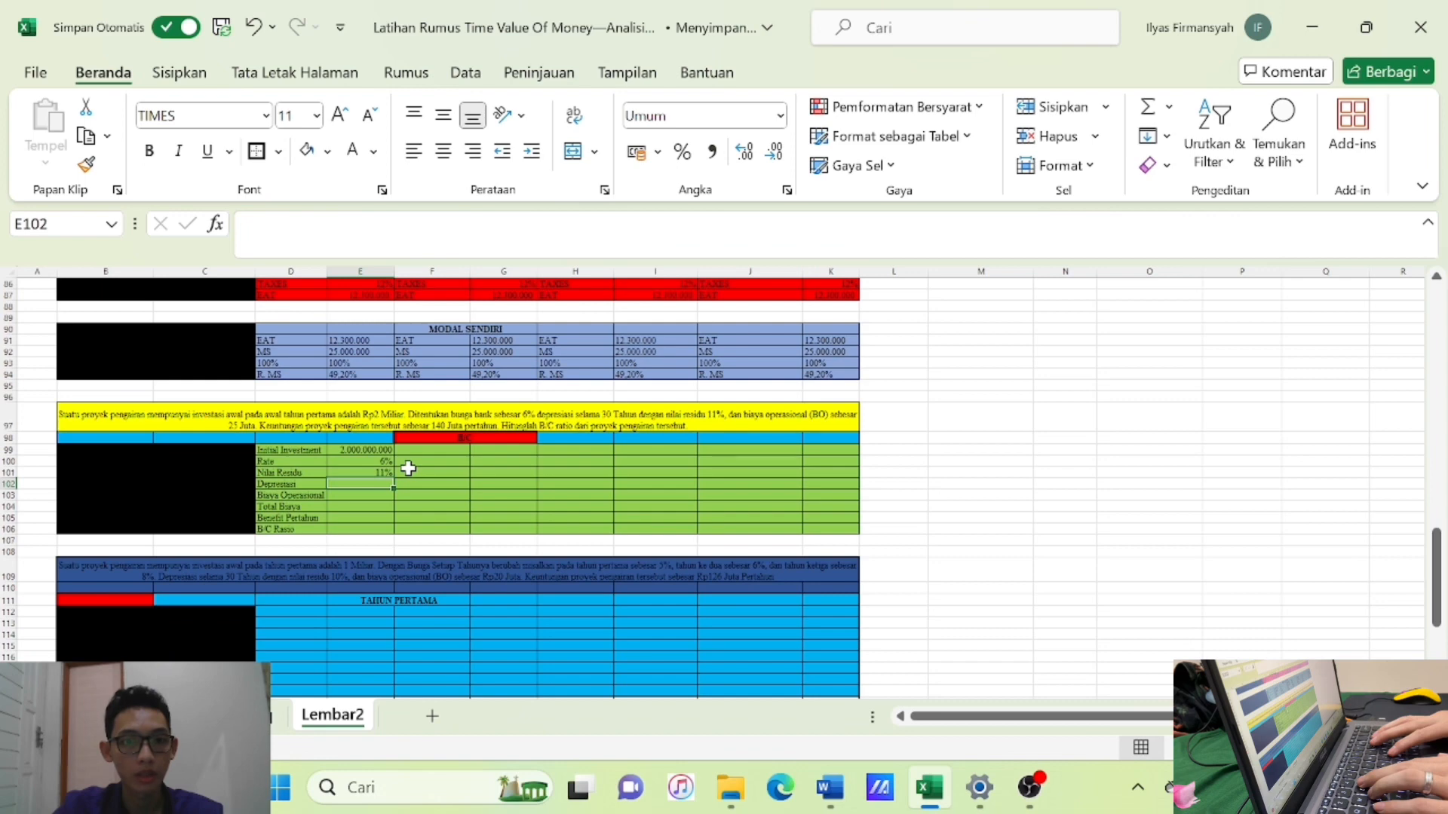
type("30")
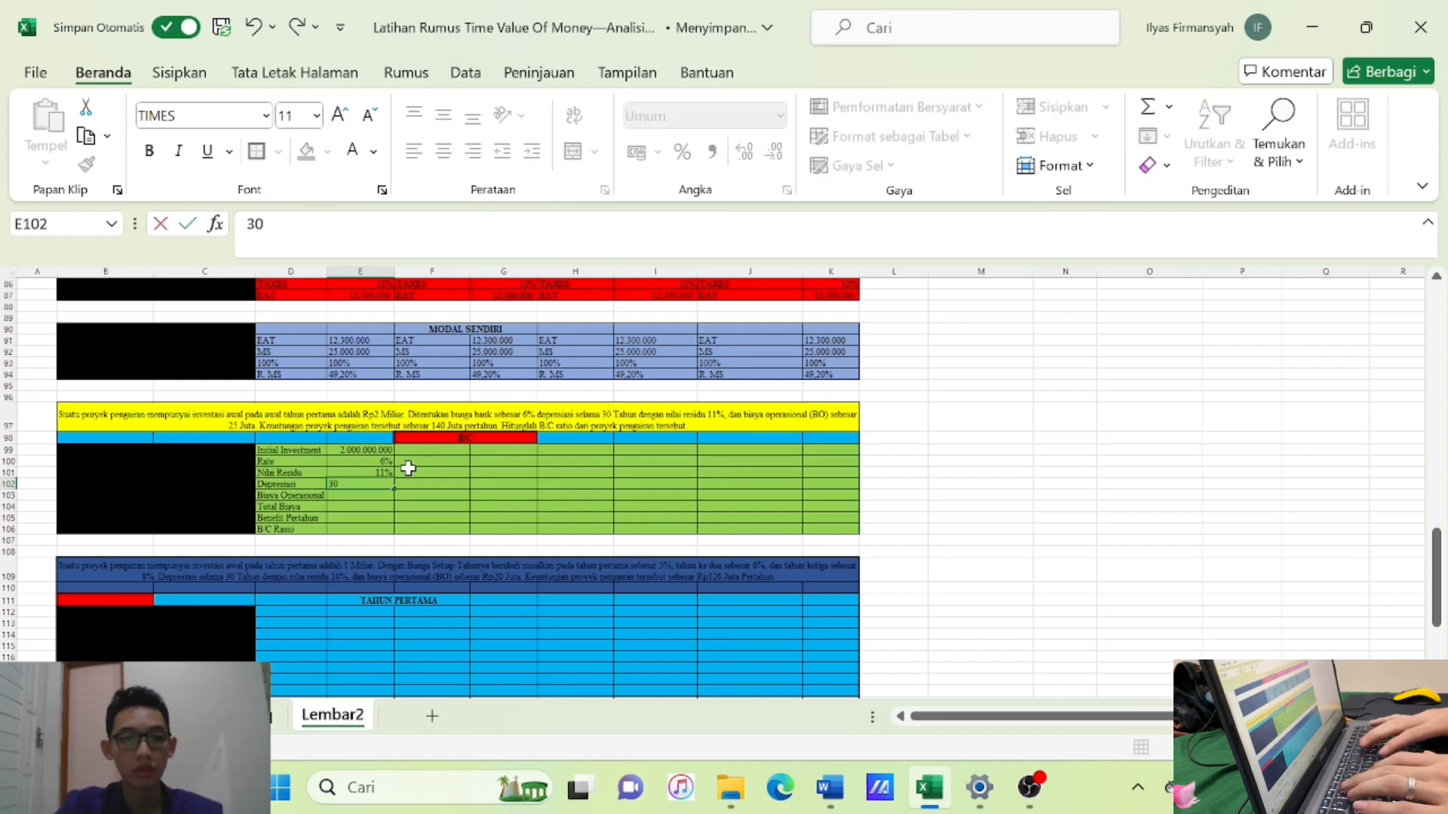
key("Return")
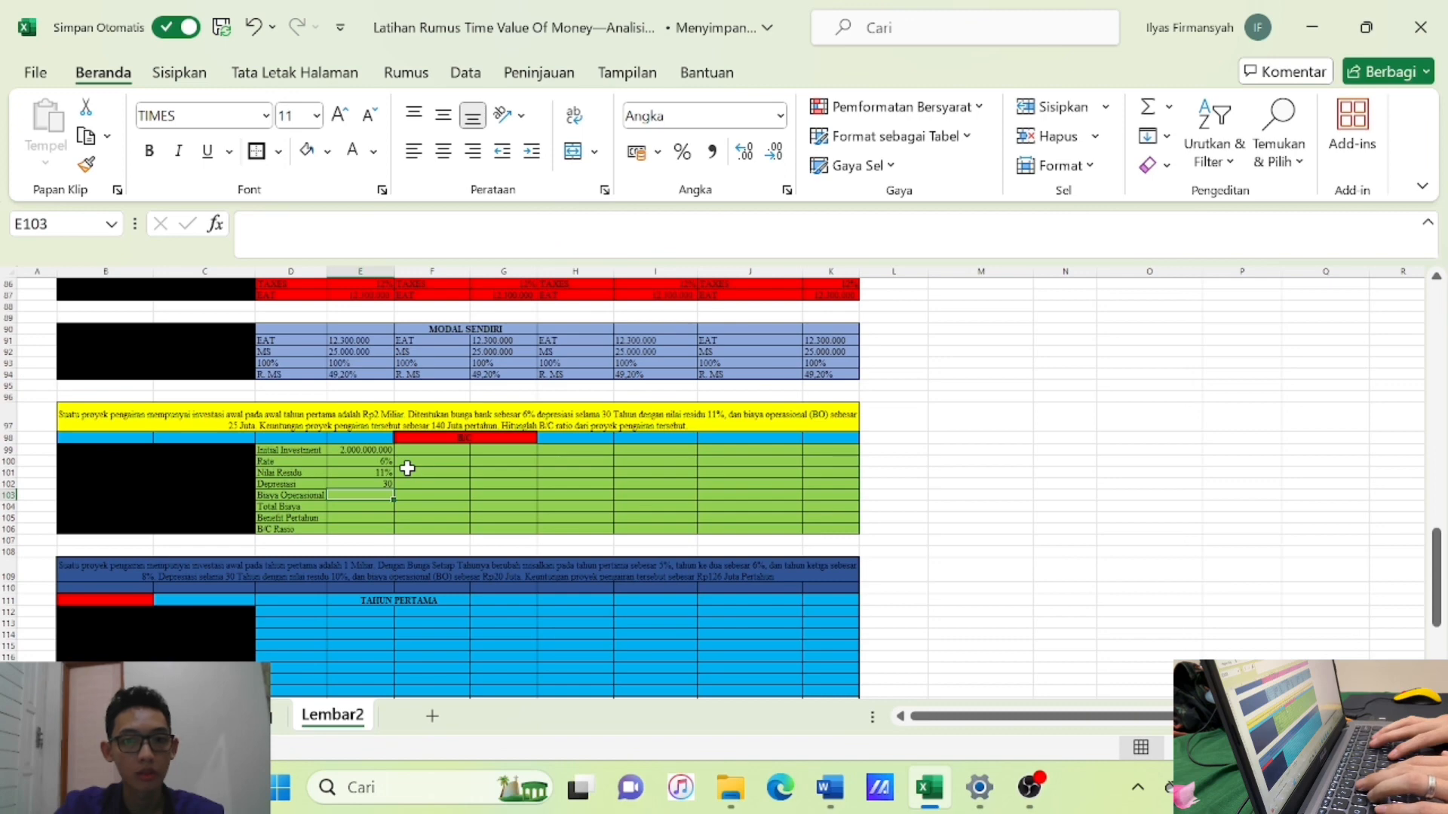
type("25.000")
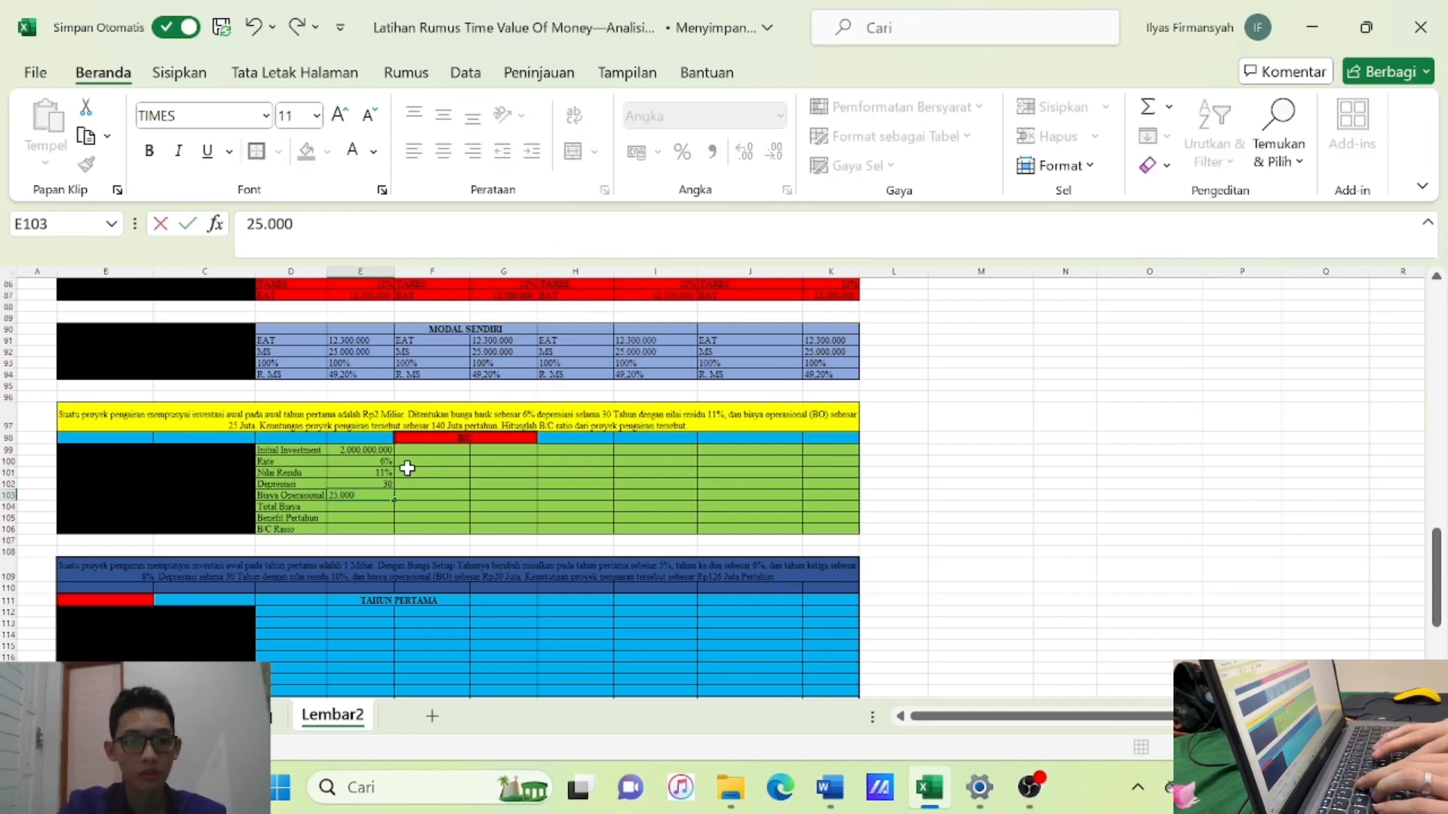
type(".000")
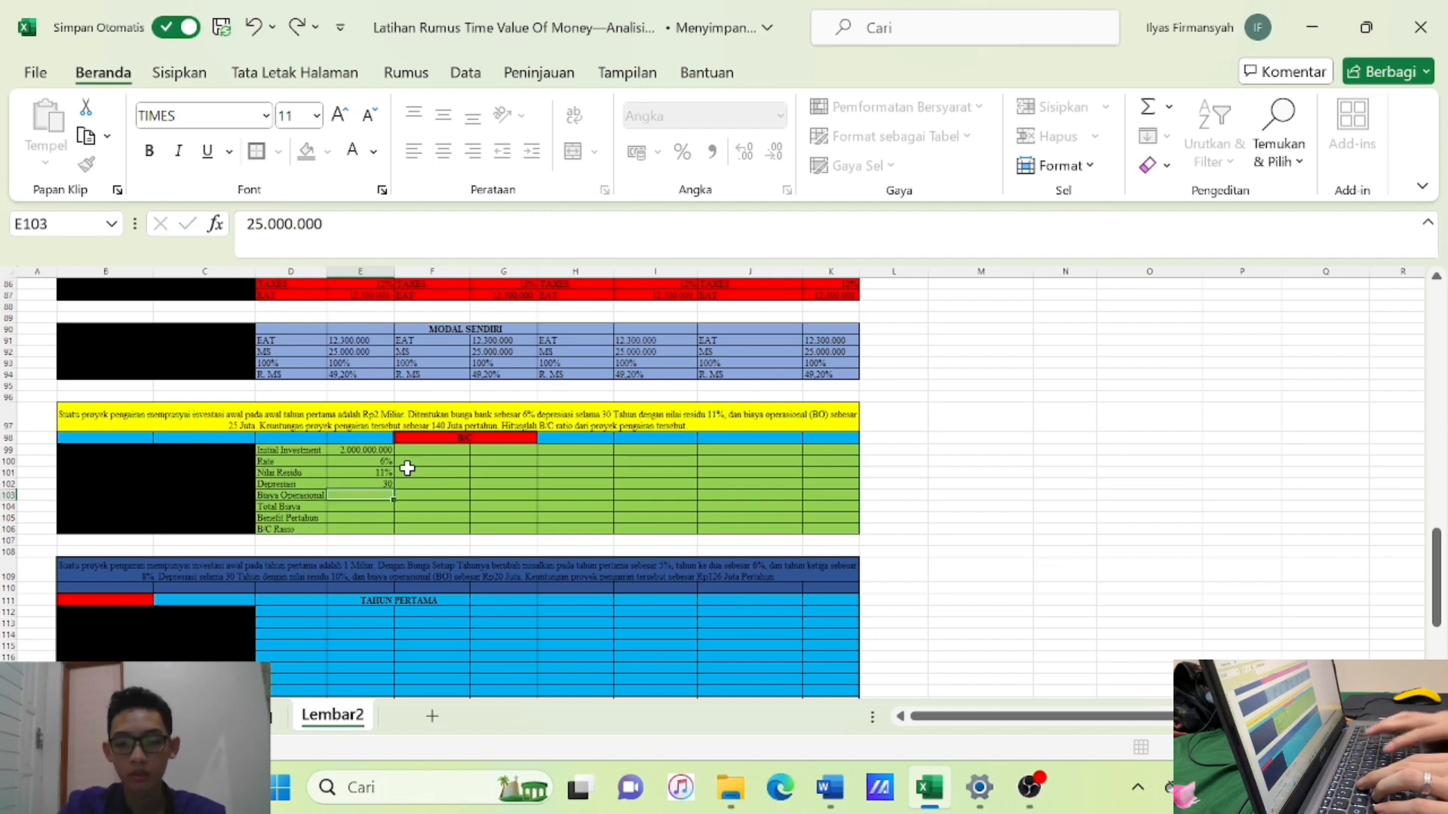
key("Return")
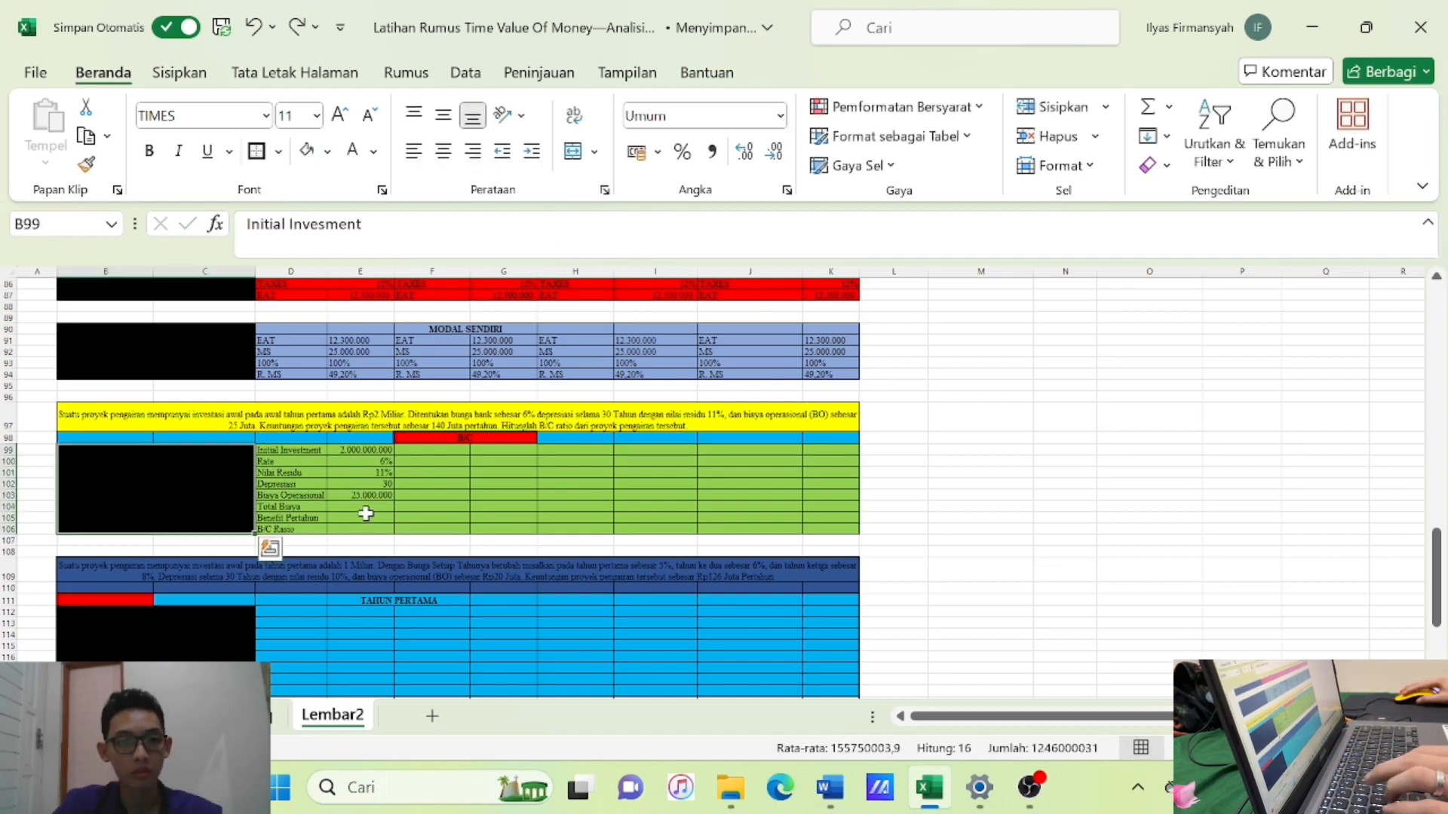
Build the Total Biaya formula in E104 from the investment, rate, residual value, depreciation and operating cost: =(E99*E100)+(E99-(E99*E101)/E102+E103.
left_click(364, 506)
type("=(")
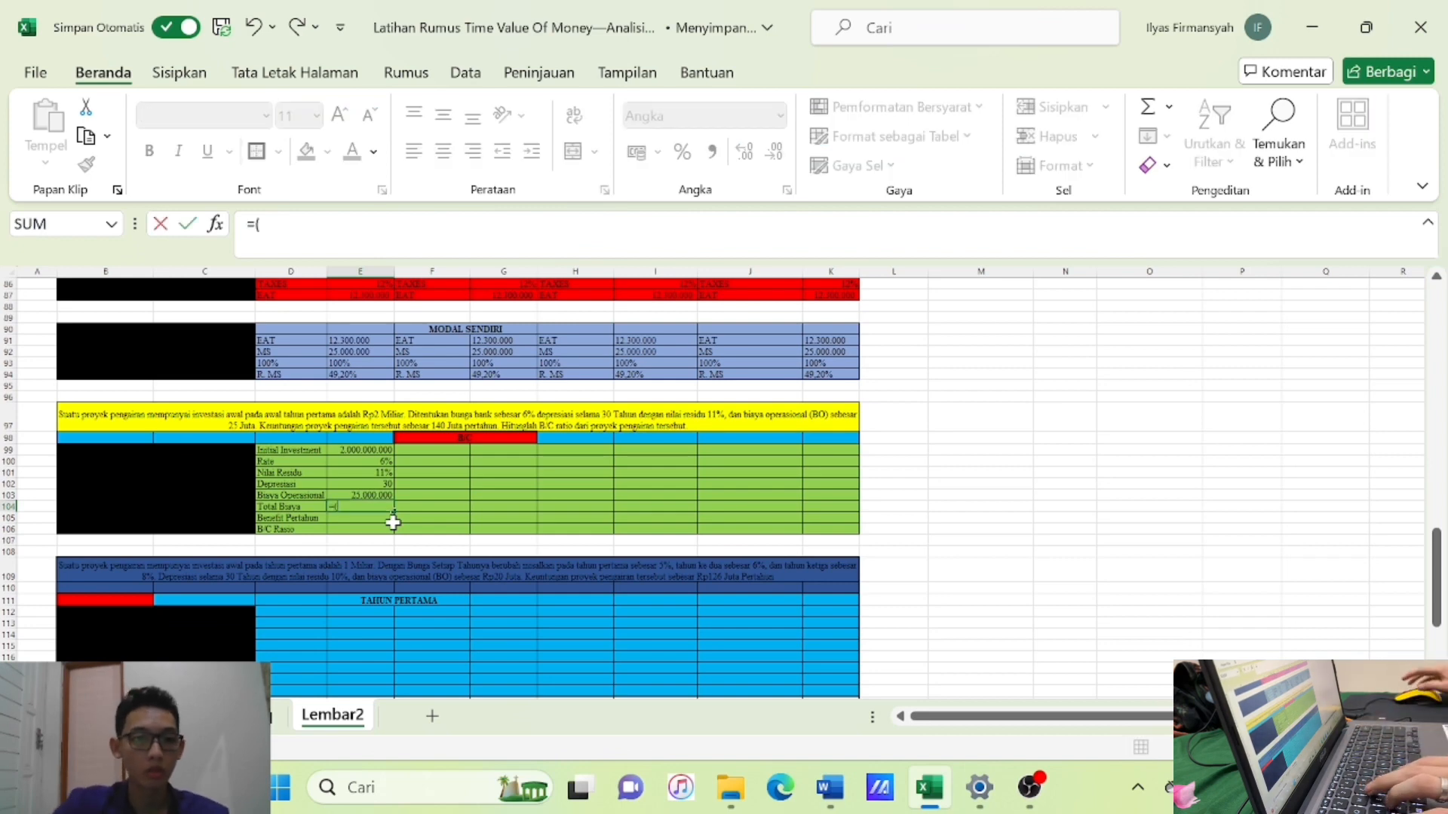
left_click(353, 449)
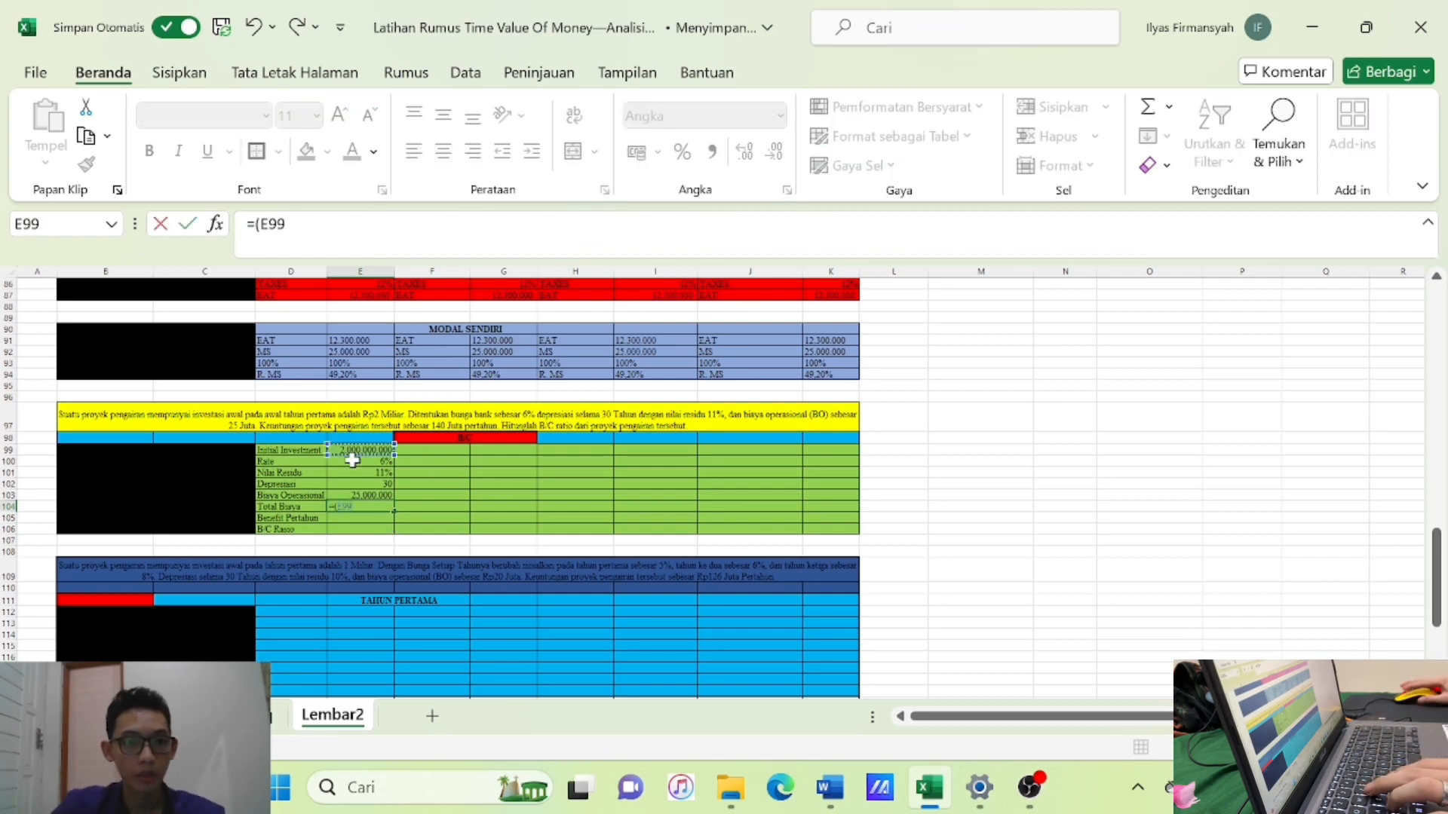
type("*")
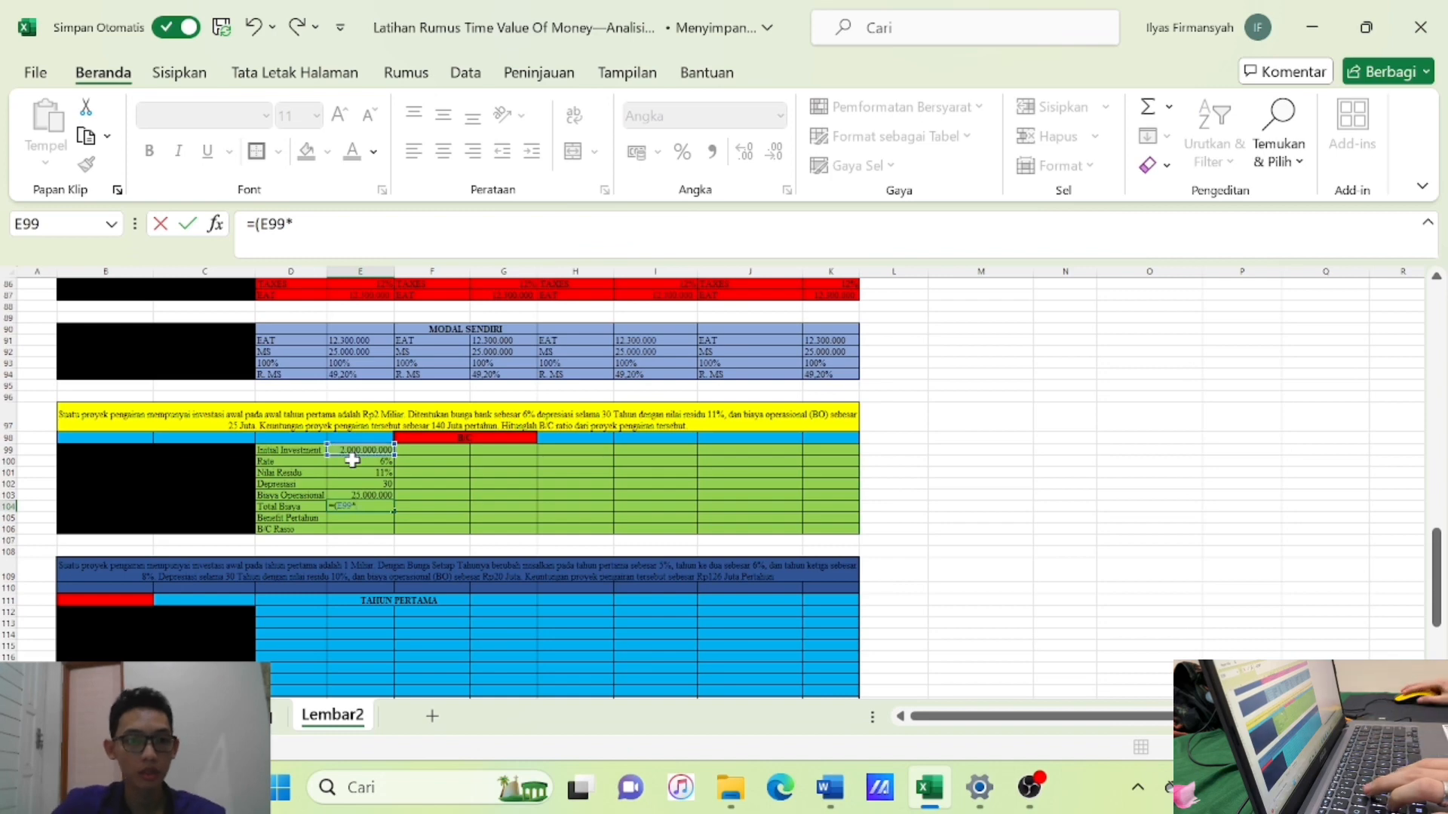
left_click(356, 462)
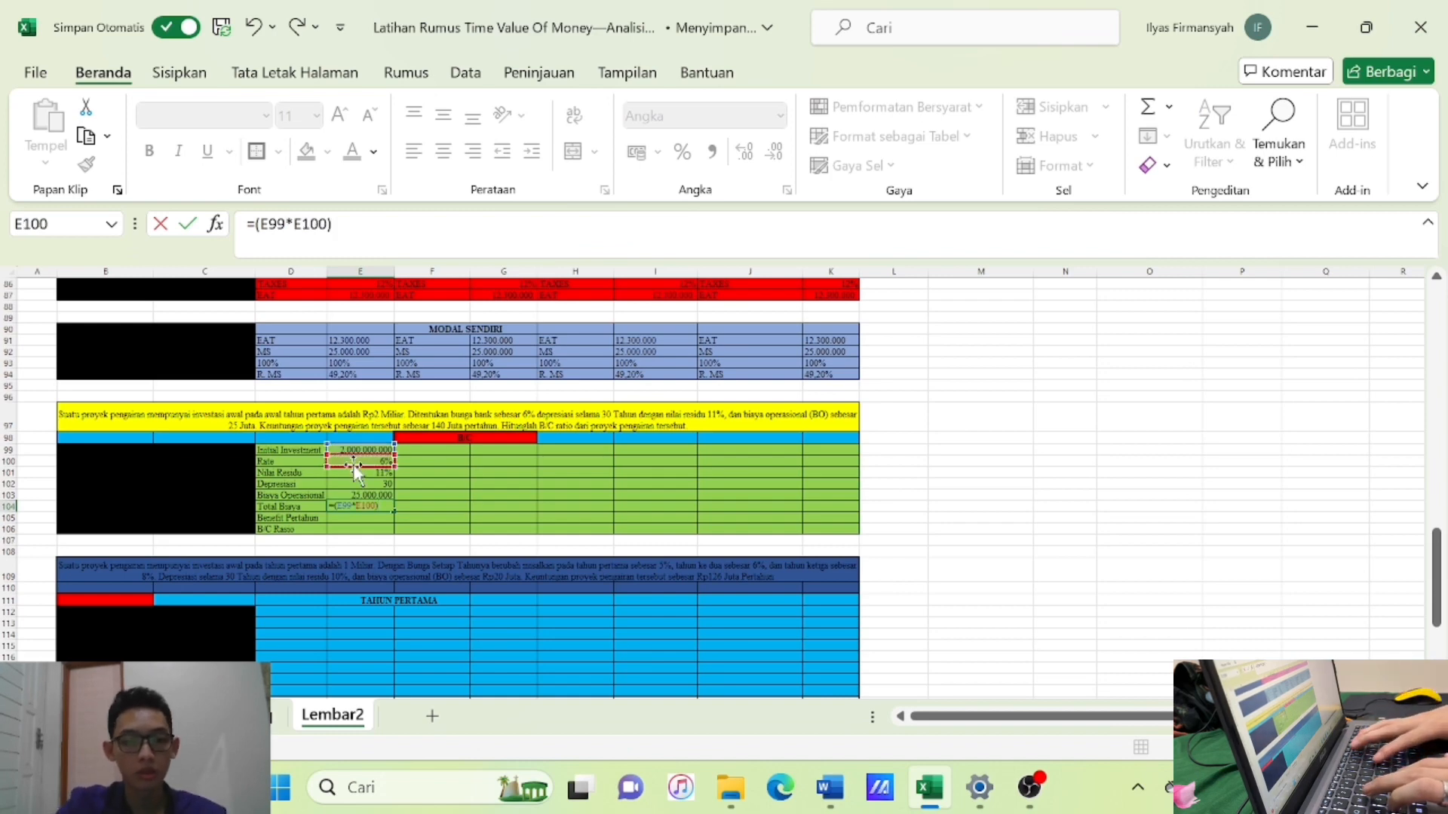
type(")+(")
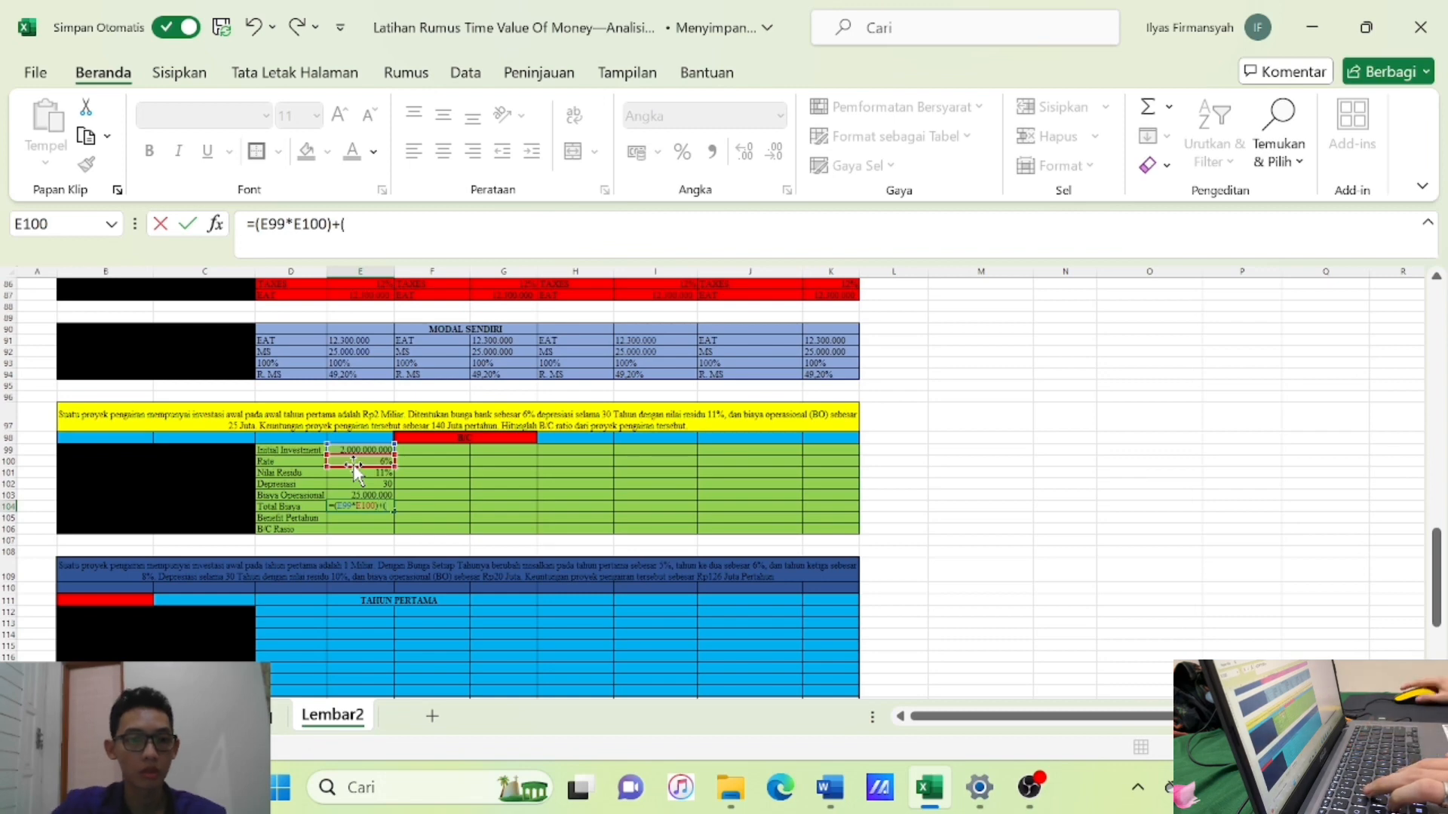
left_click(373, 451)
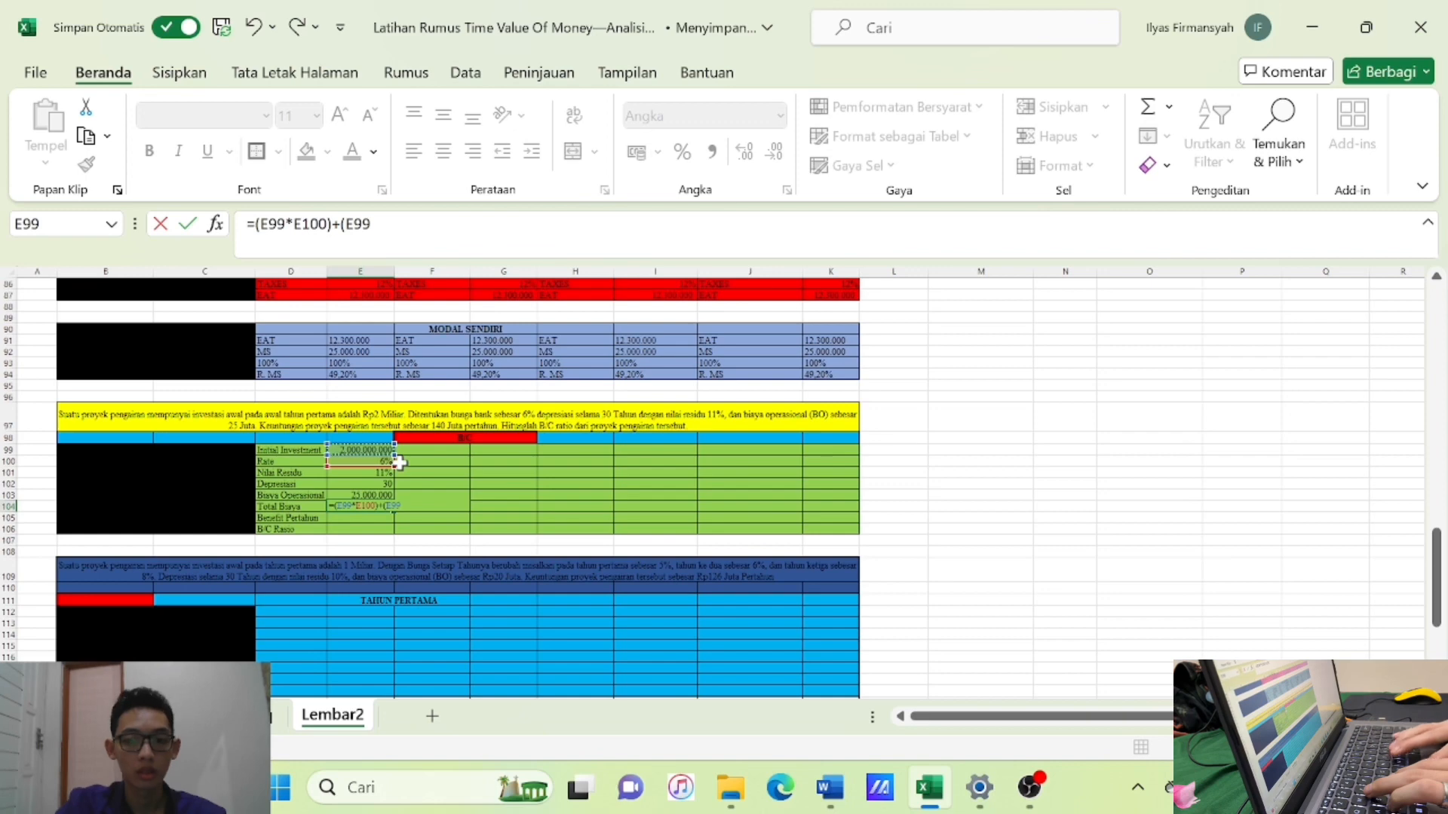
type("-(")
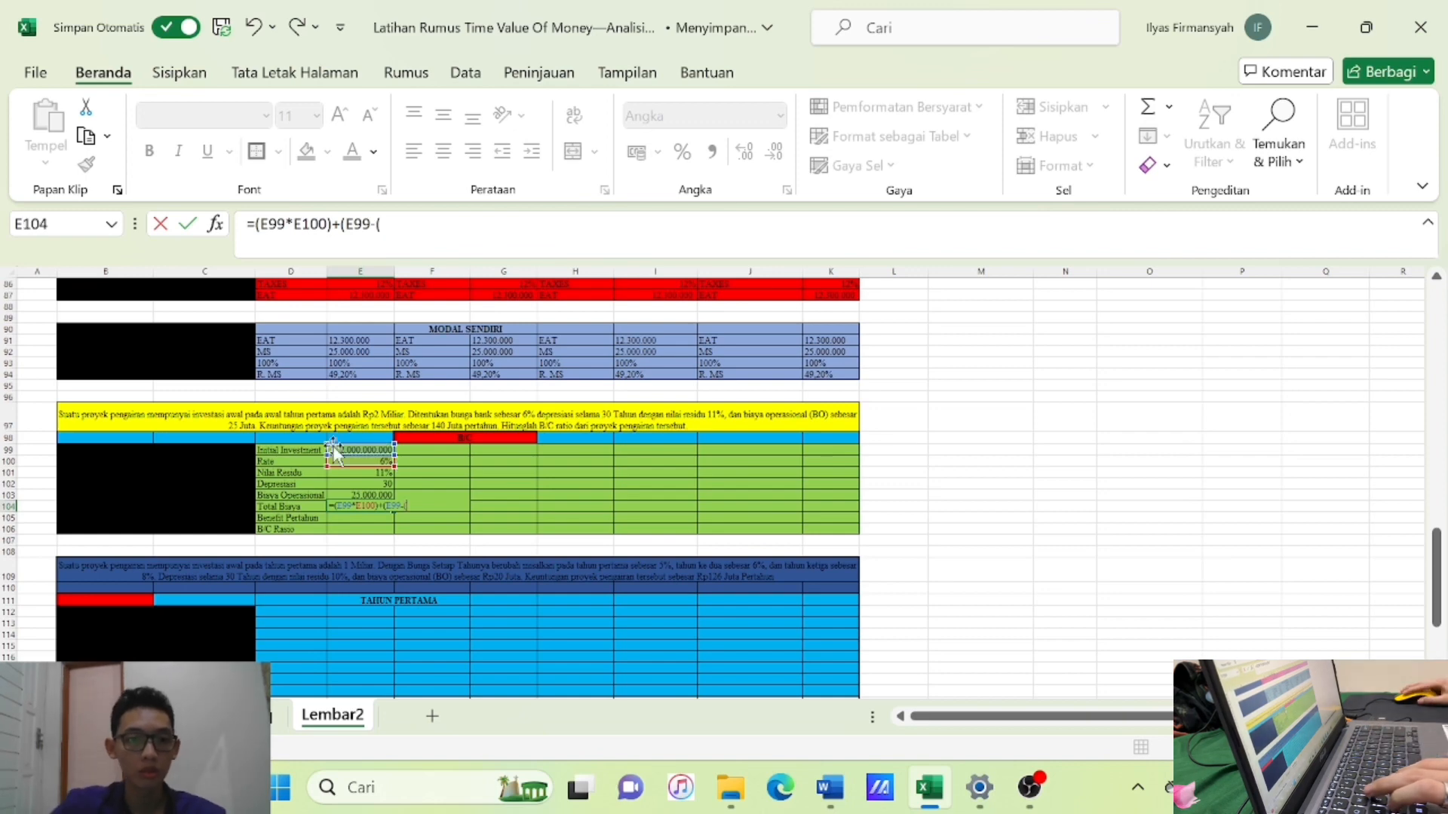
left_click(354, 451)
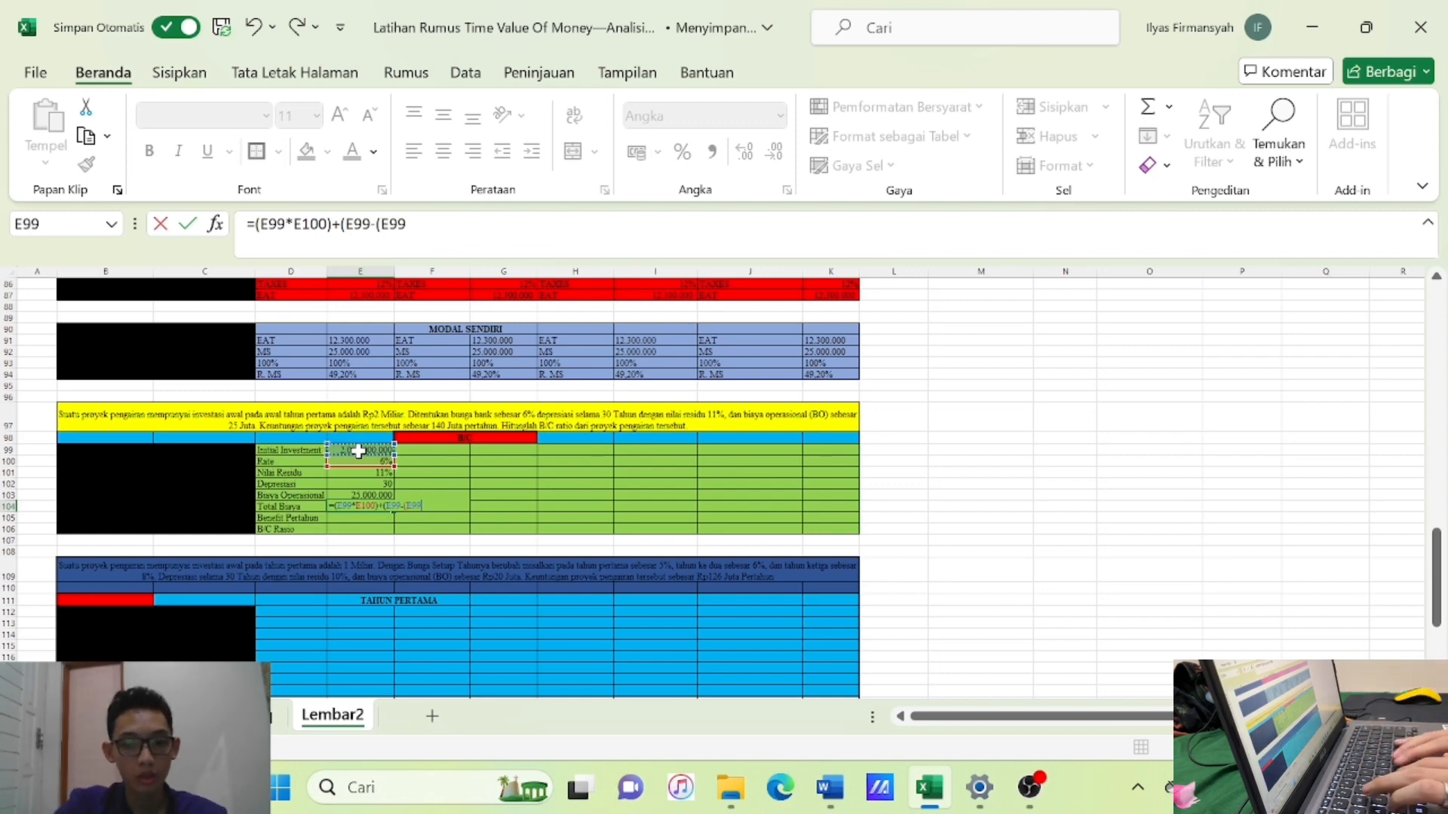
type("*")
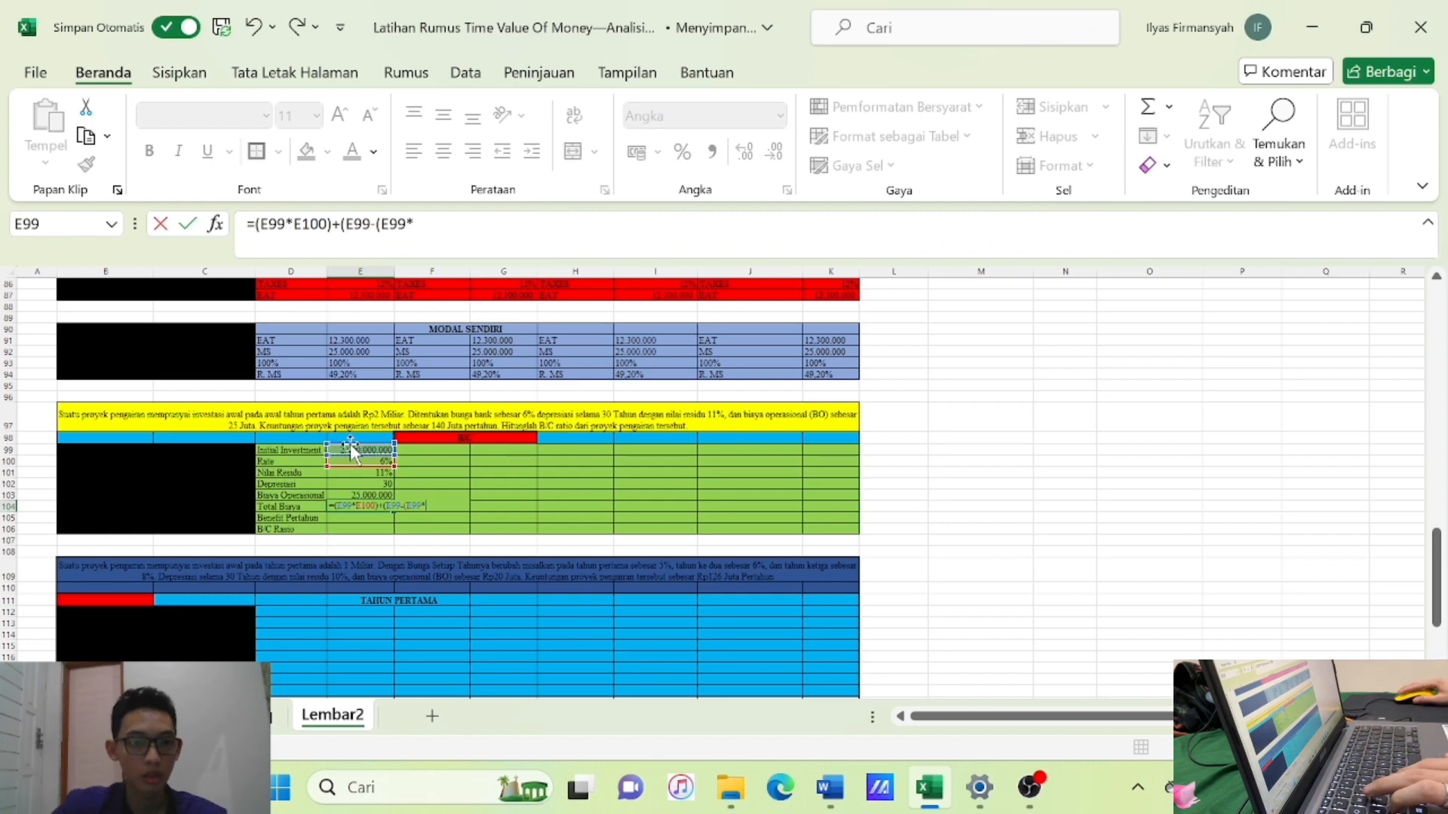
left_click(372, 473)
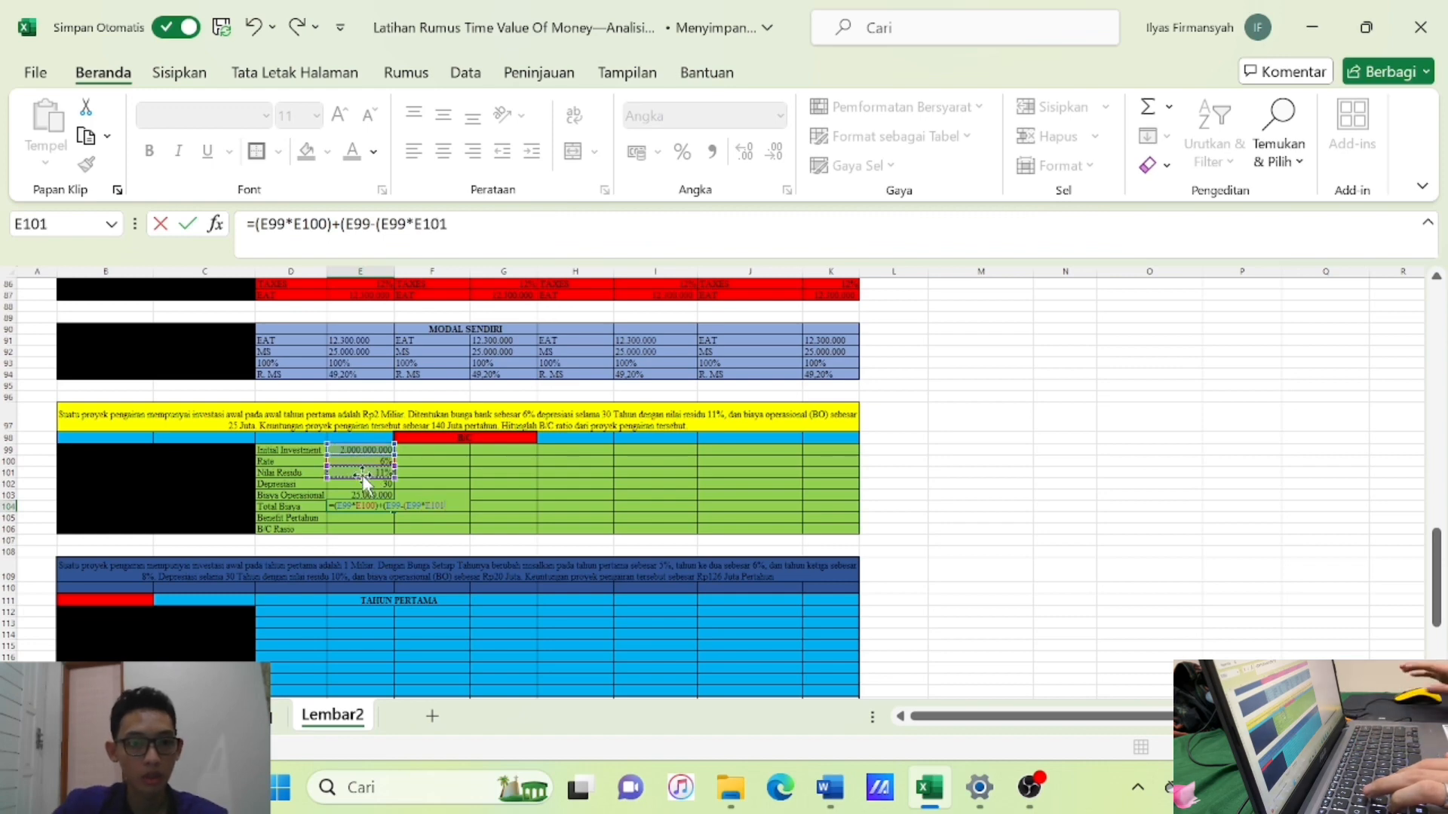
type(")")
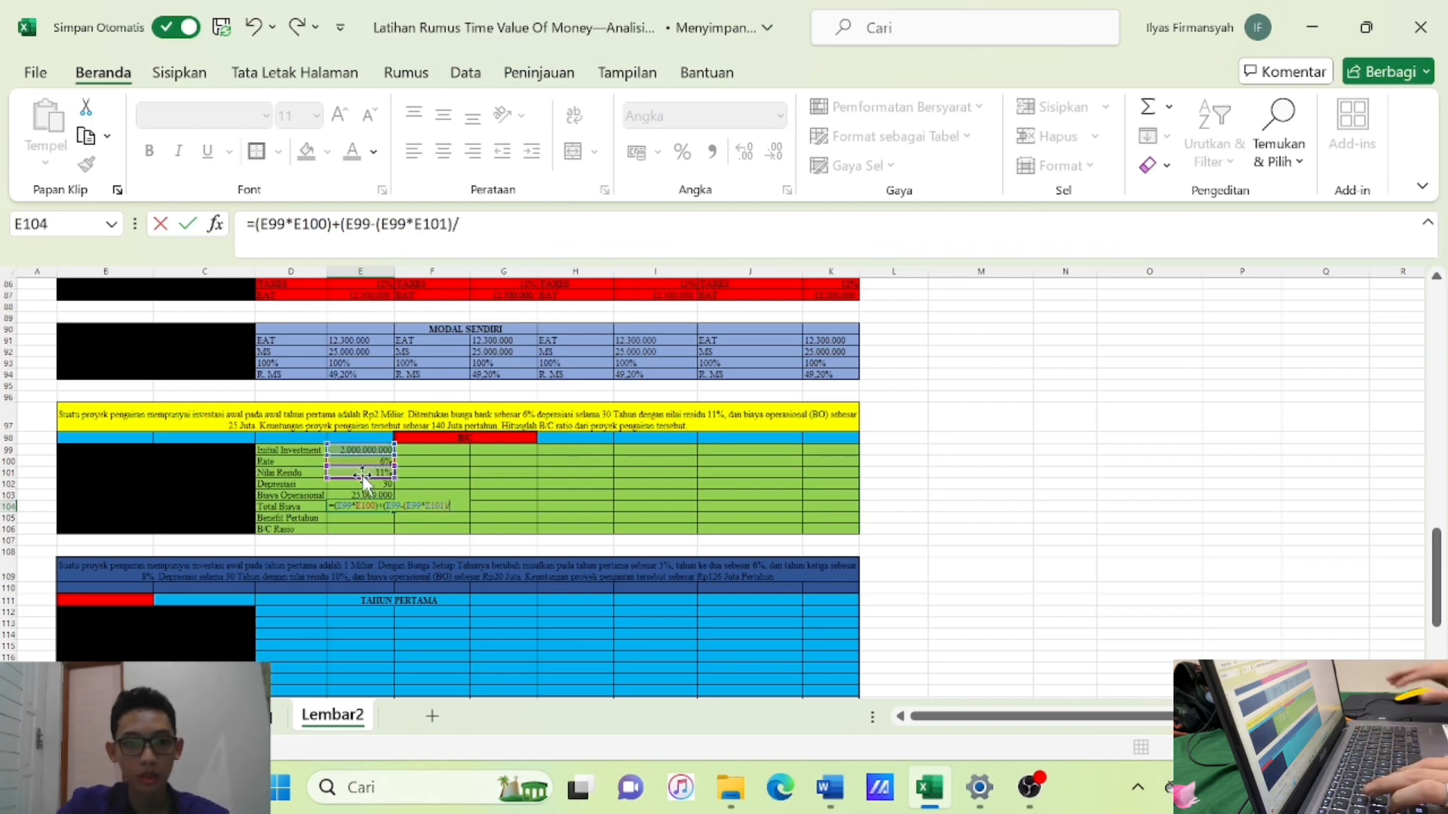
type("/")
left_click(377, 483)
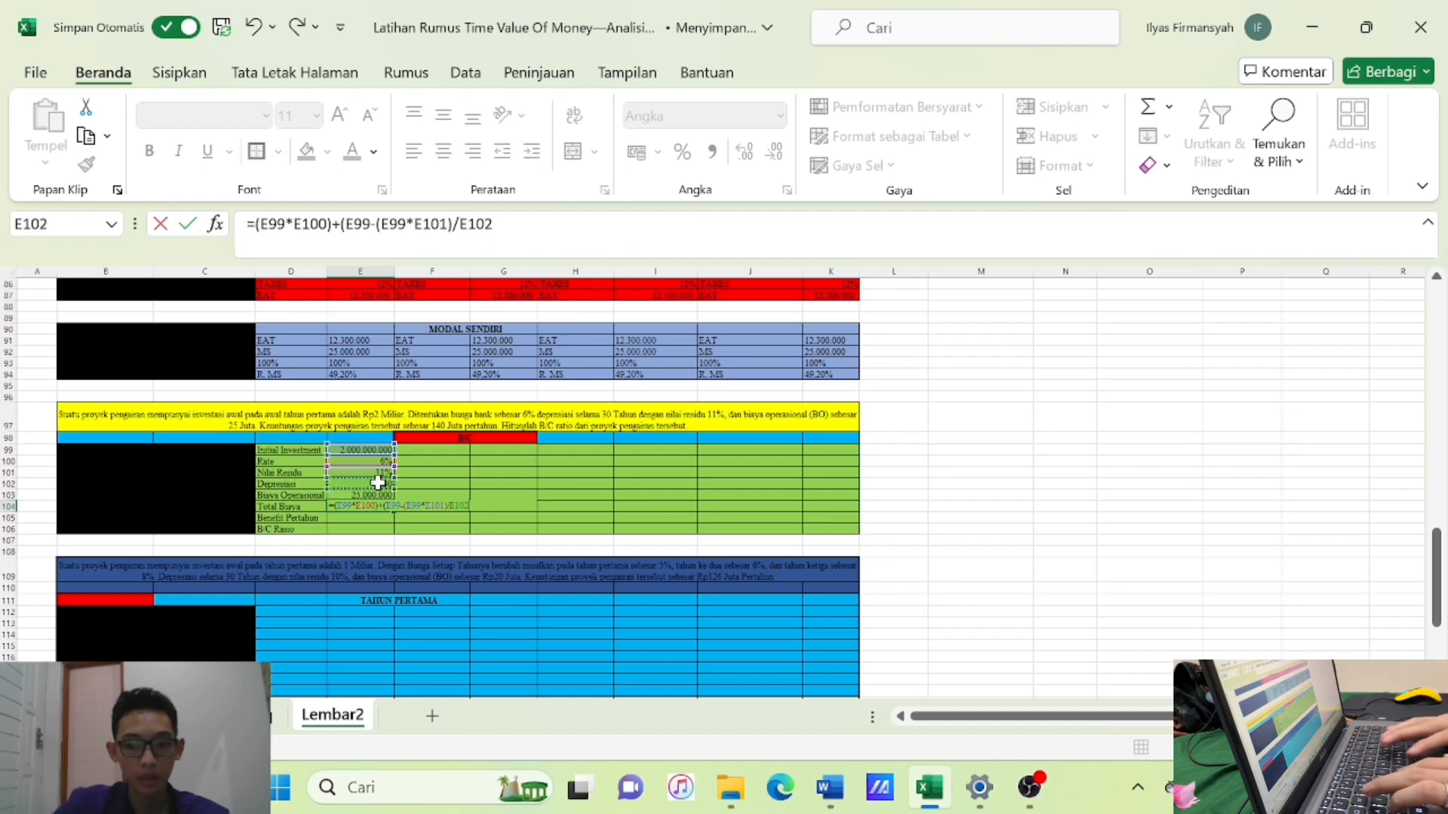
type("+")
left_click(382, 494)
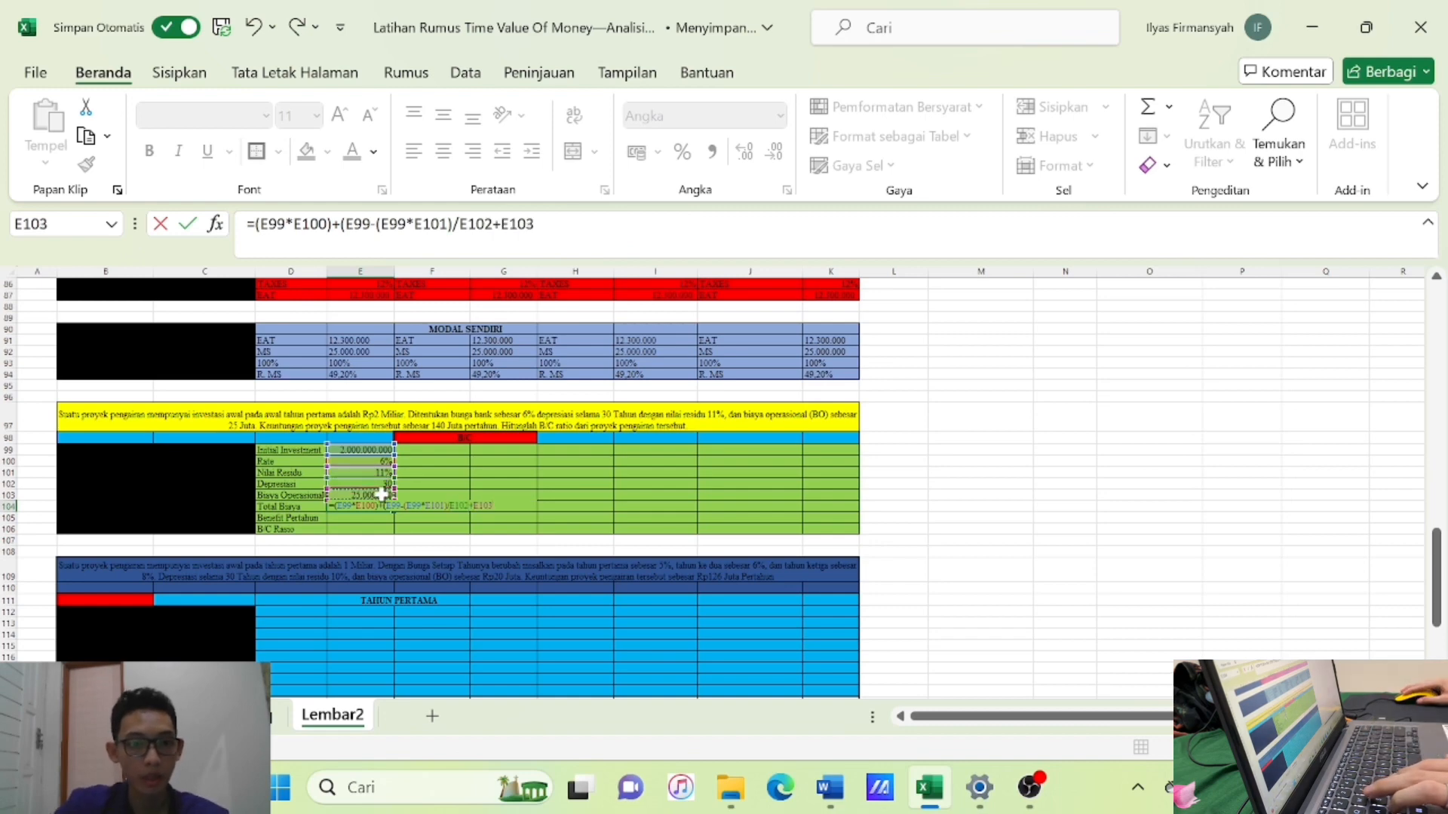
key("Return")
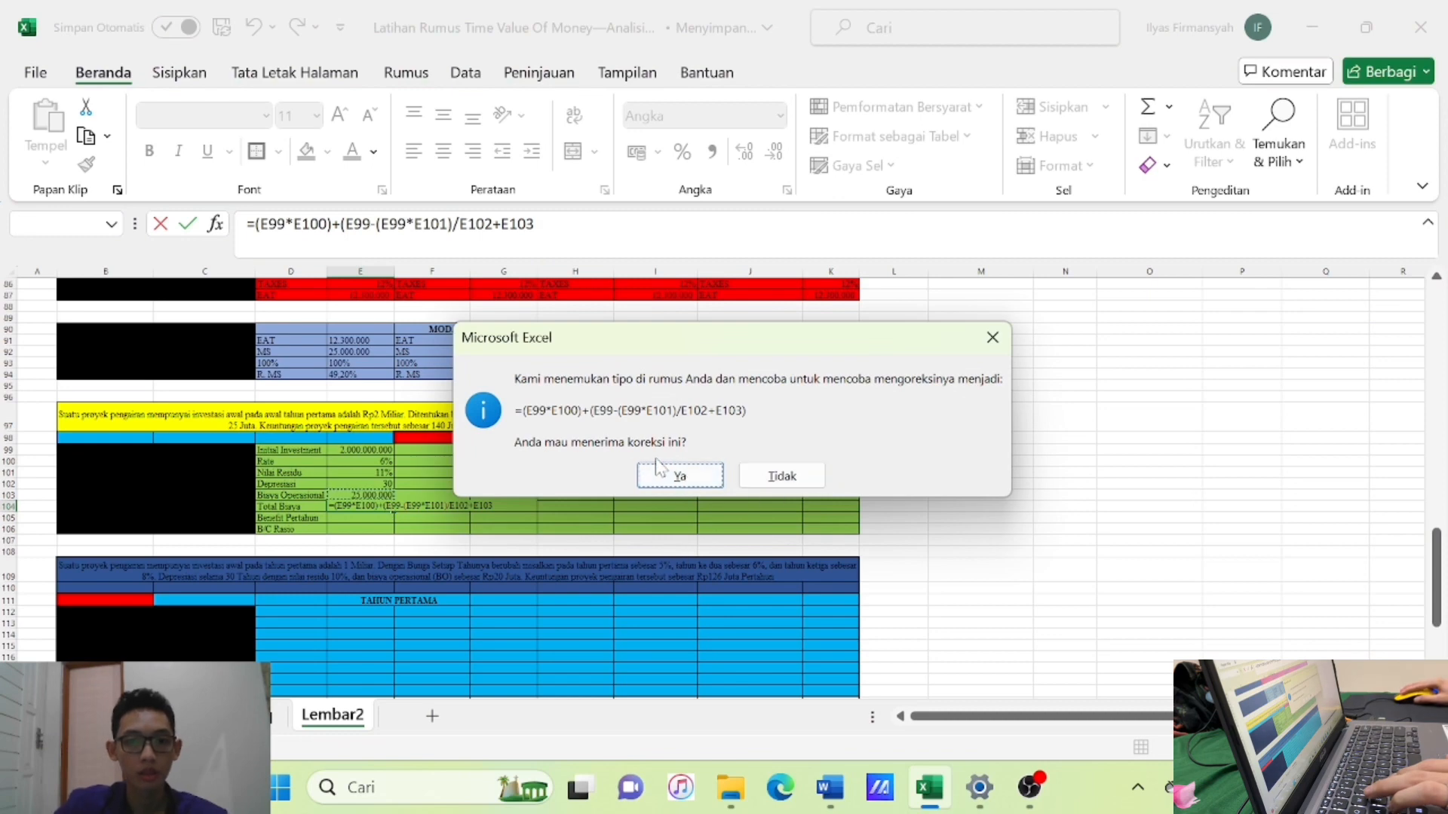
Reject the suggested correction and add the missing closing parenthesis after (E99*E101) in the Total Biaya formula in E104.
left_click(994, 339)
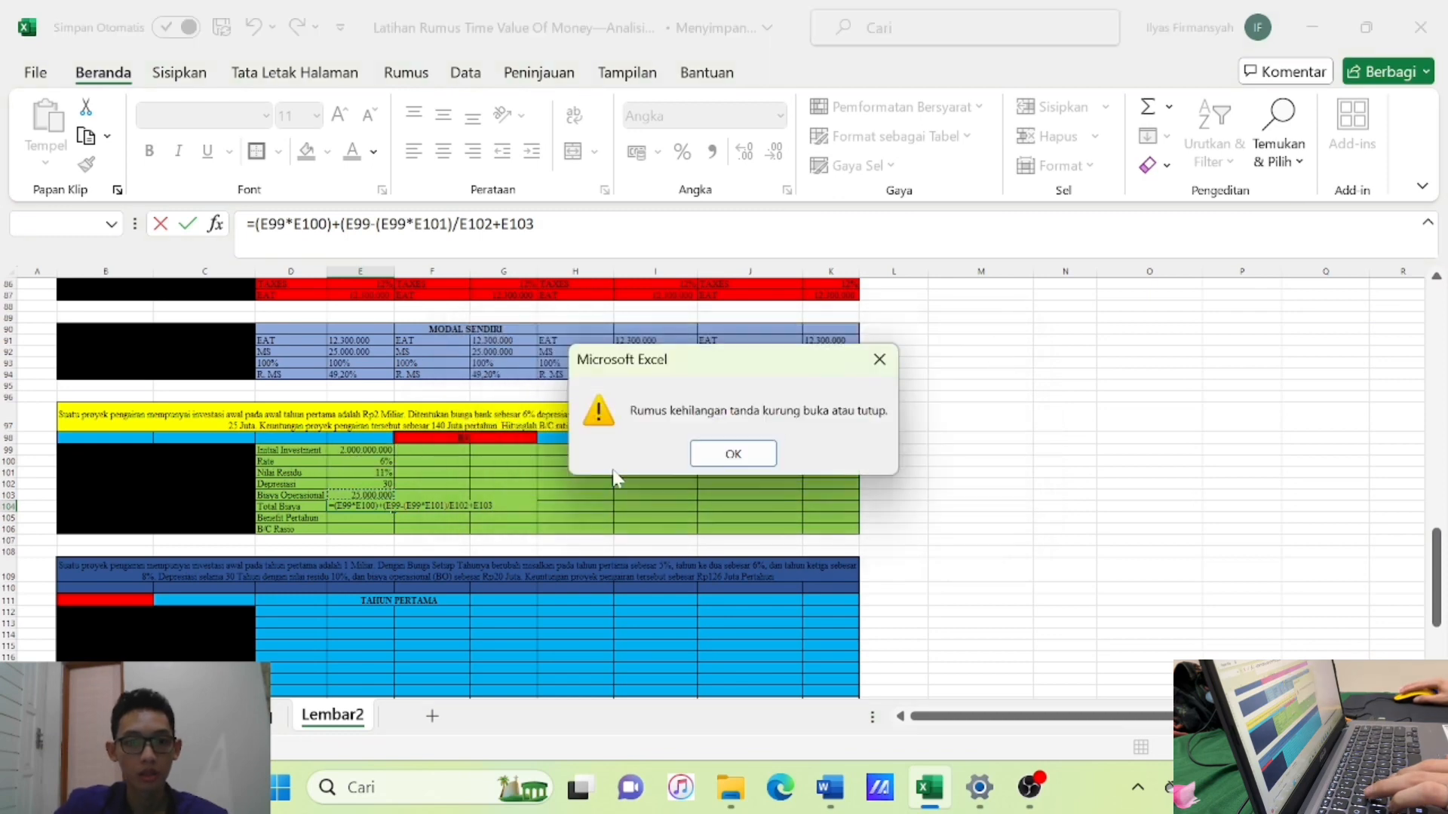
left_click(732, 457)
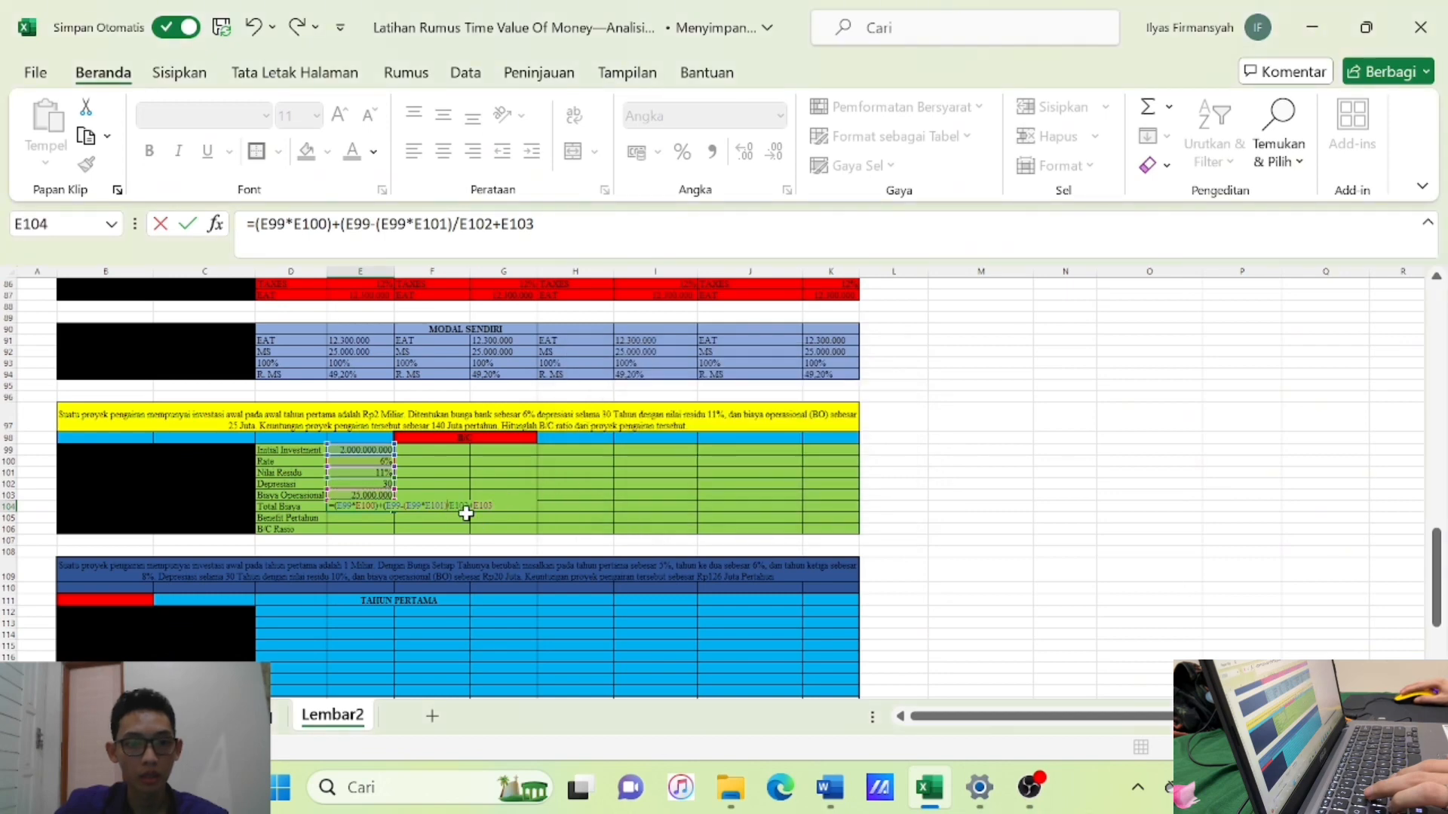
type(")")
key("Return")
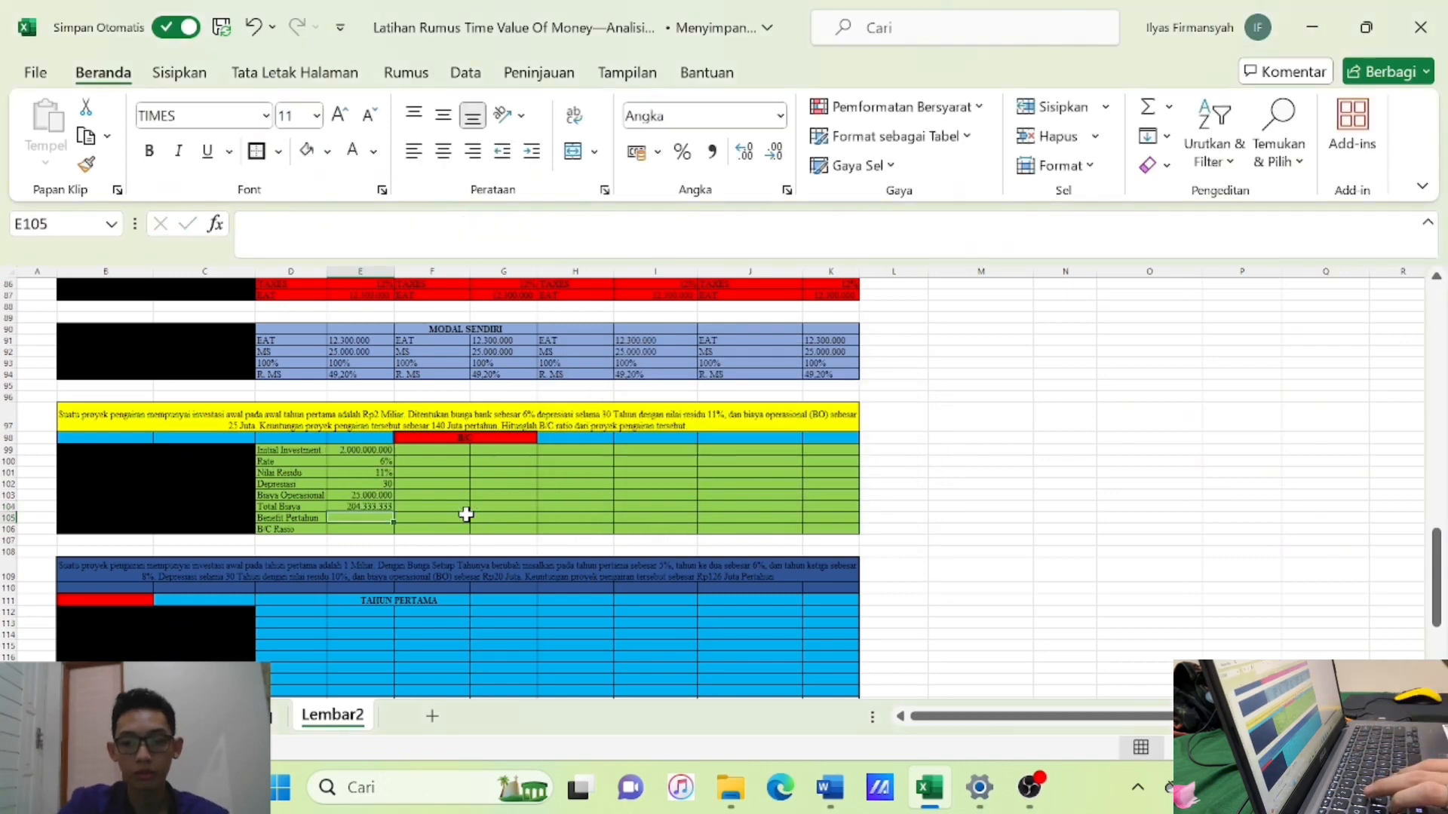
Enter a Benefit Pertahun of 140.000.000 in E105.
type("140")
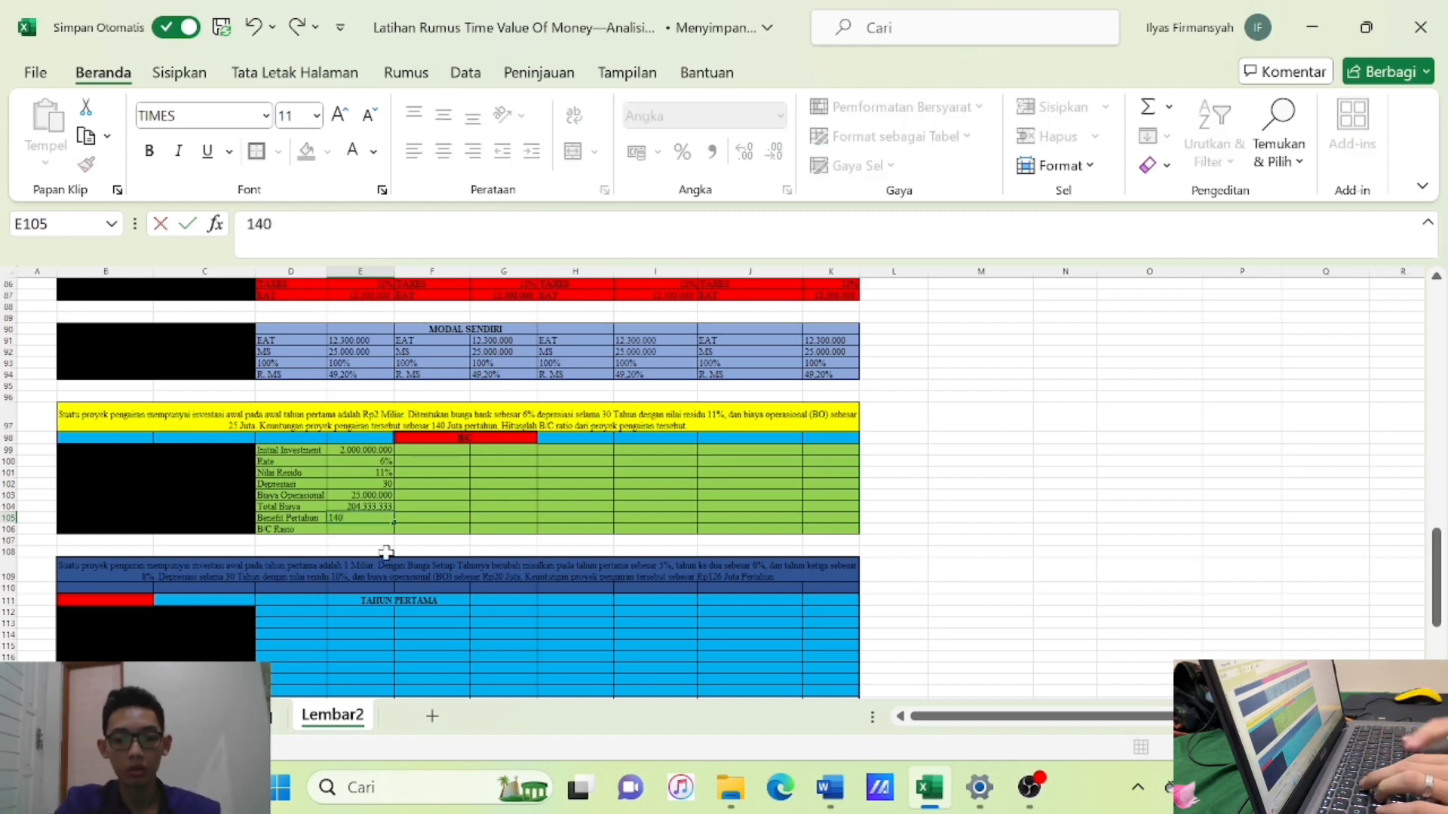
type(".000")
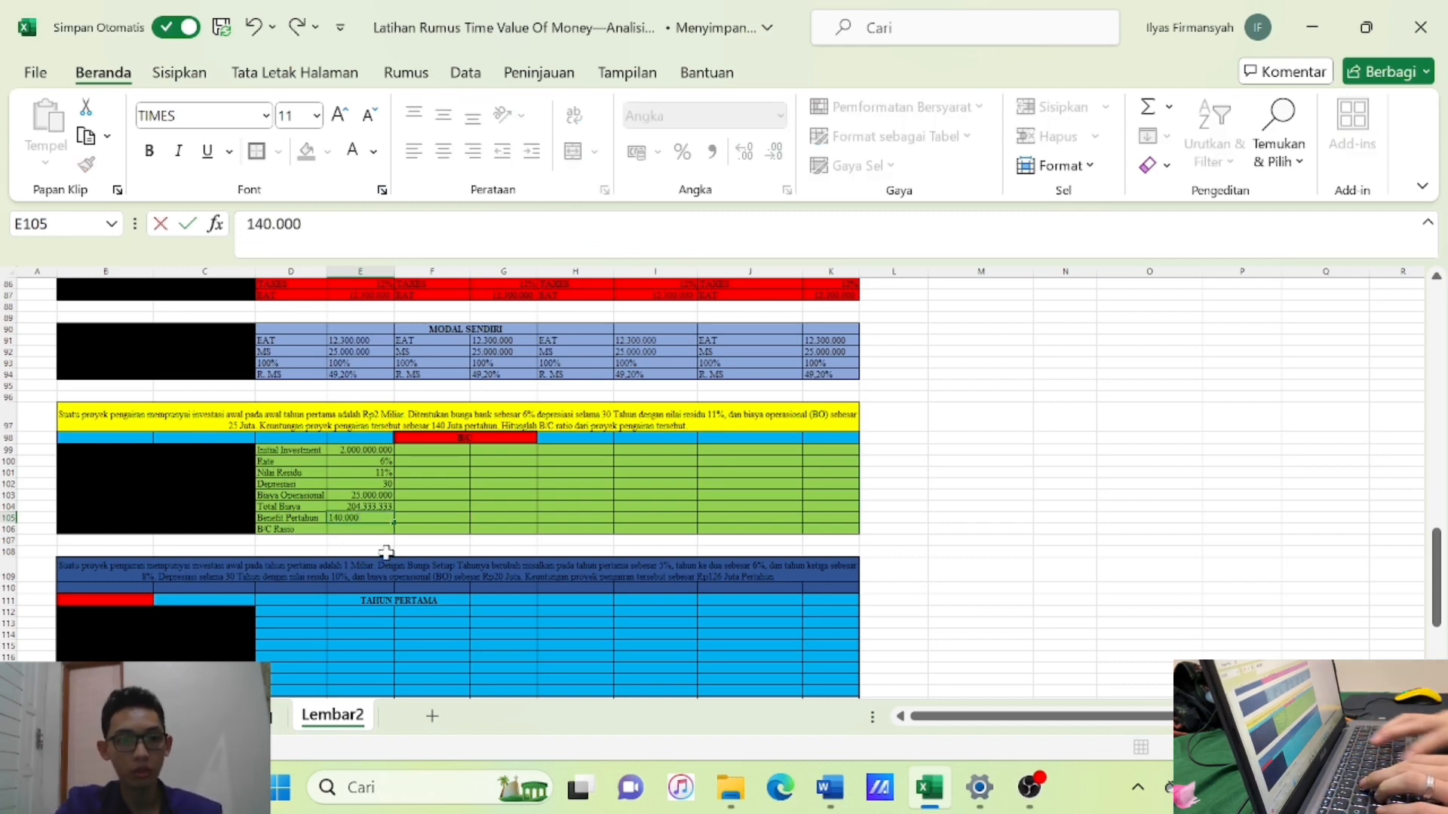
type(".000")
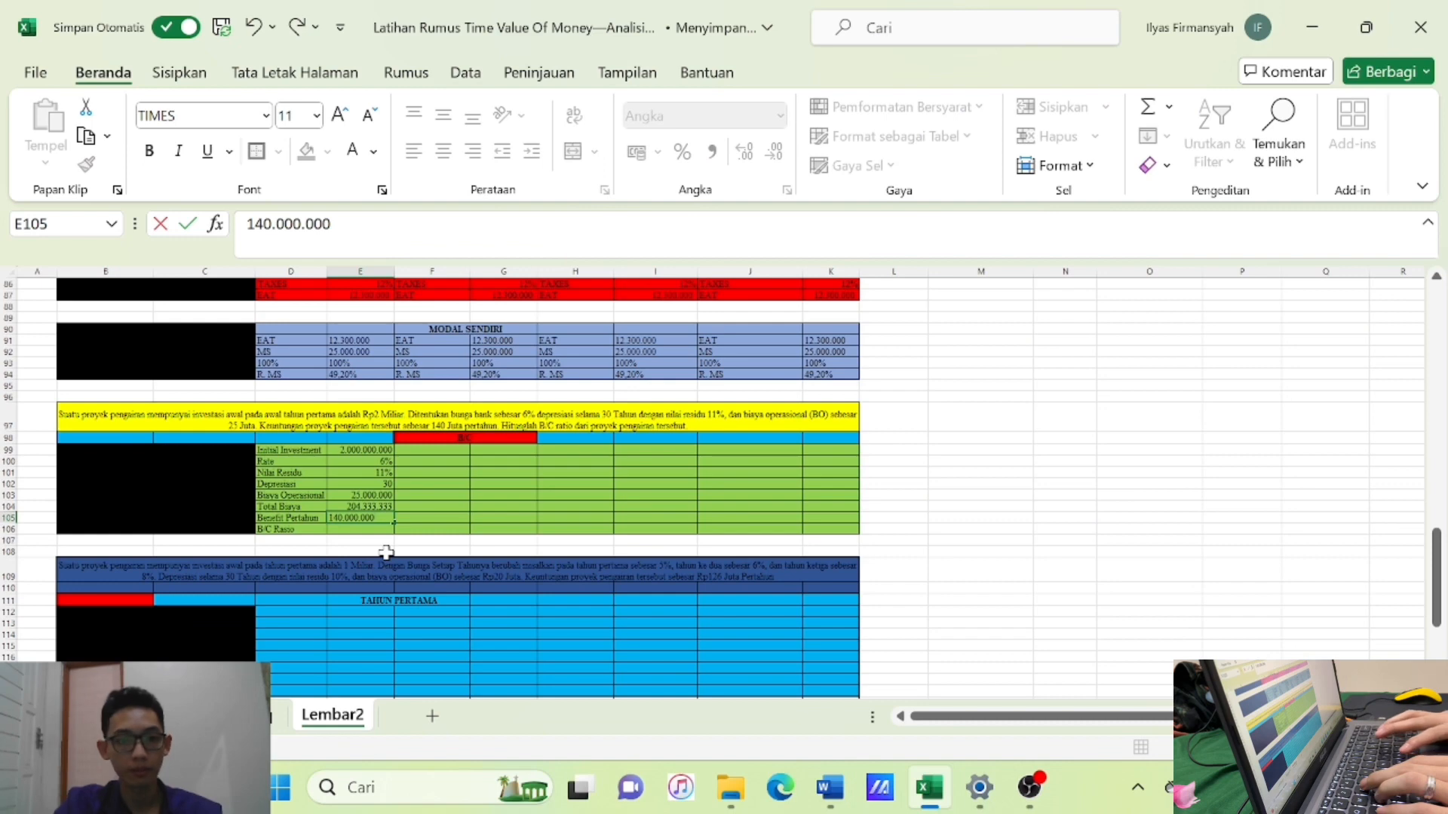
key("Return")
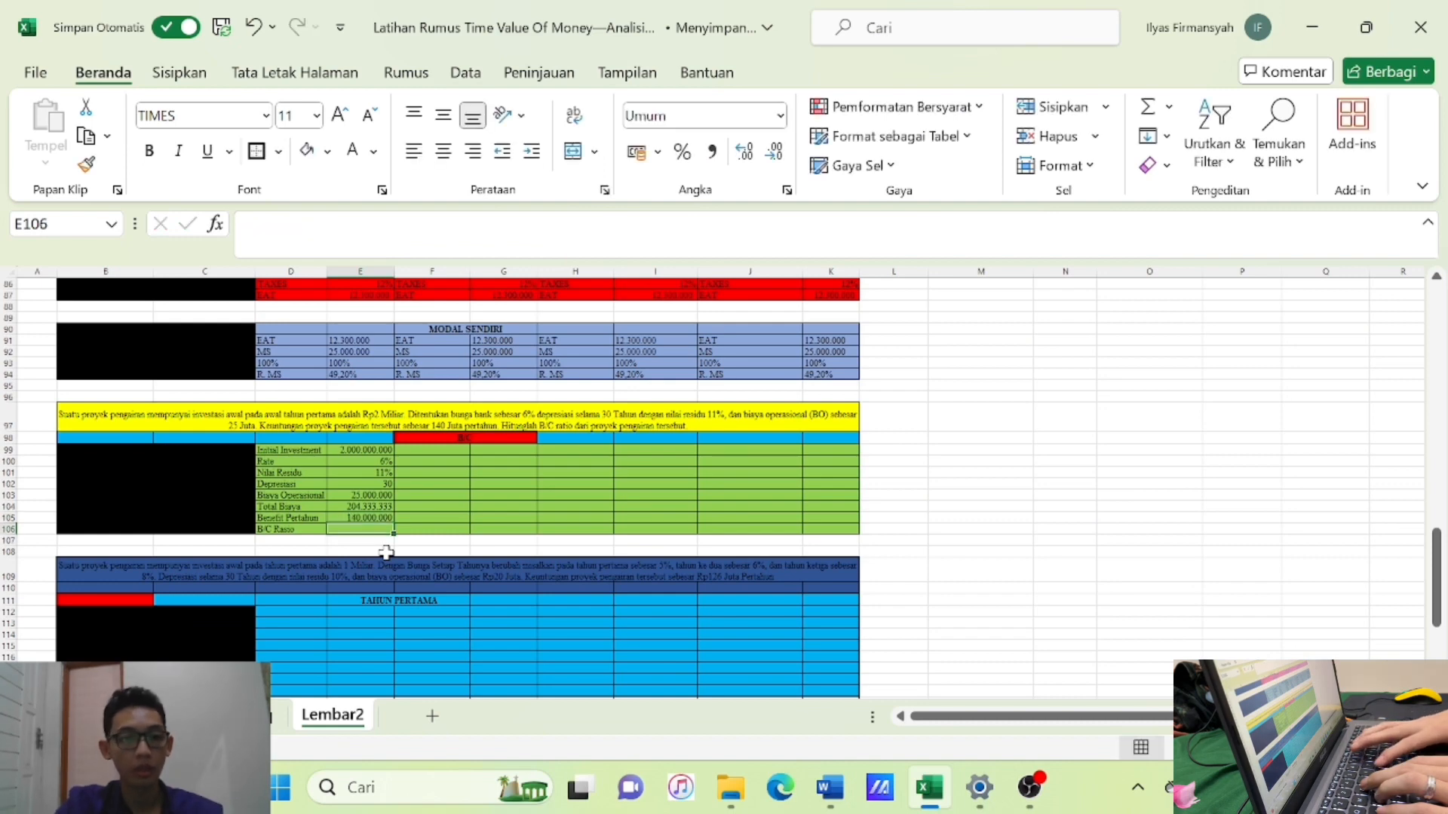
Calculate the B/C Ratio in E106 by dividing the annual benefit by the total cost with =E105/E104.
type("=")
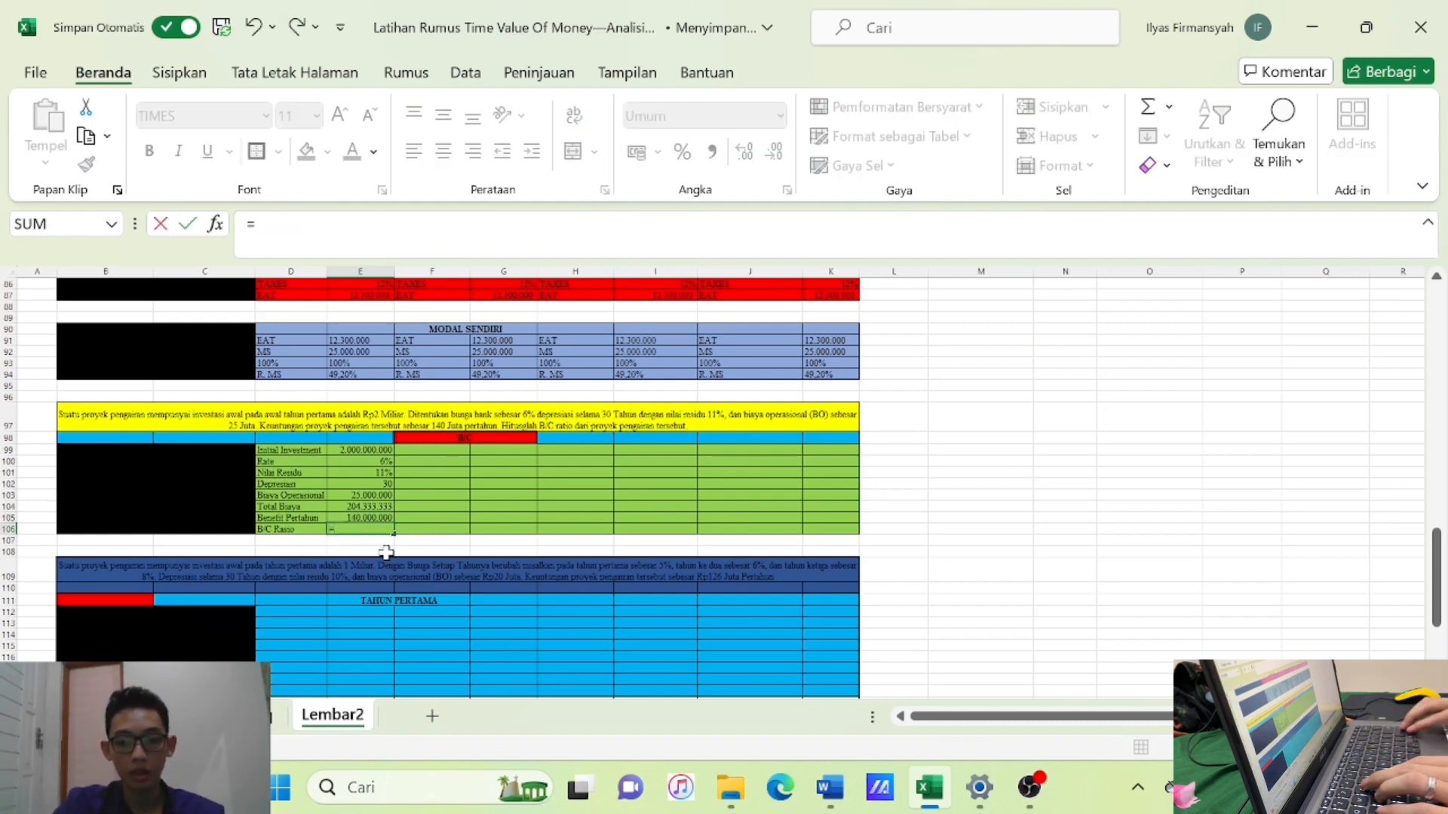
key("Up")
type("/")
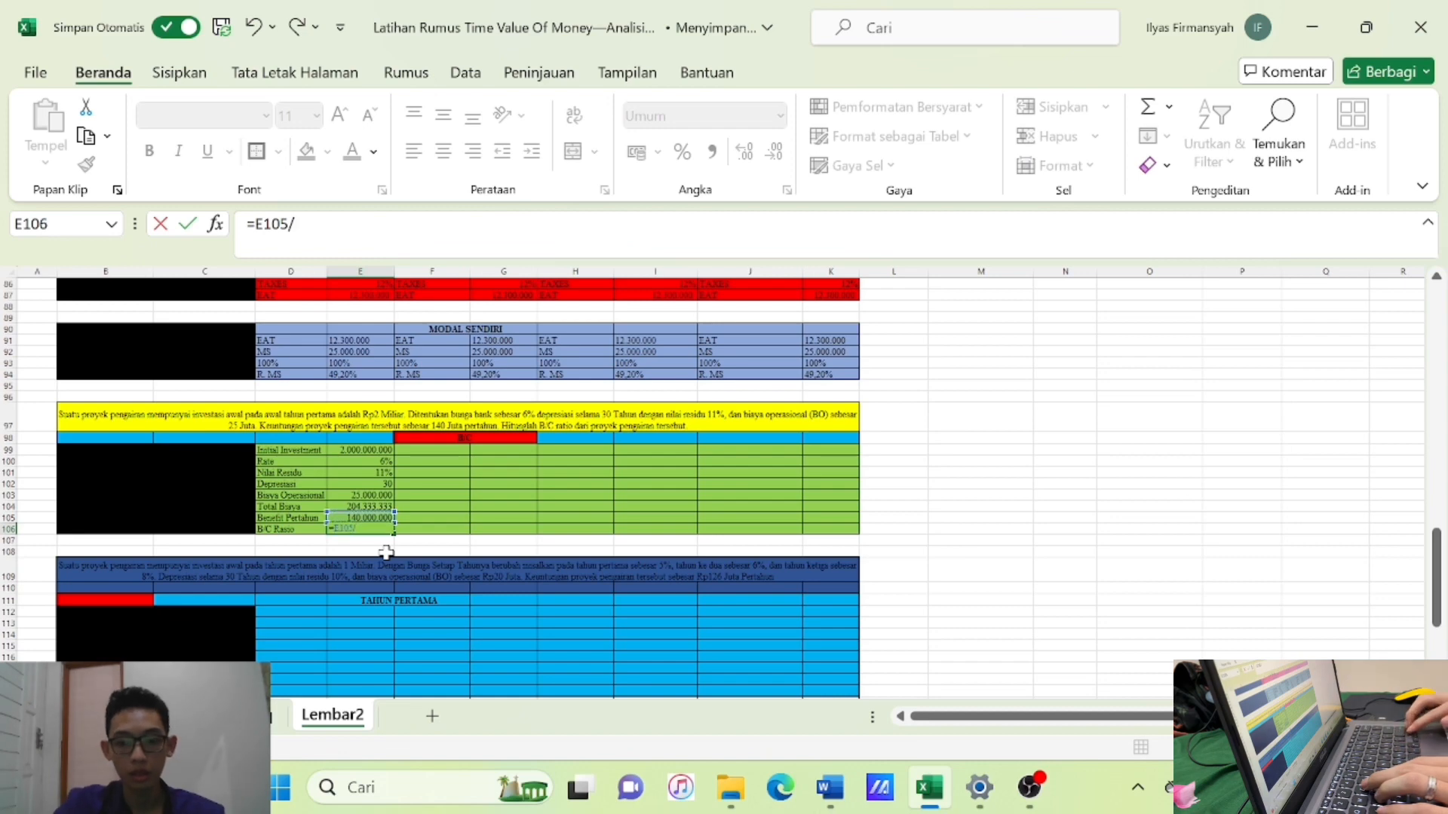
key("Up")
key("Up")
key("Tab")
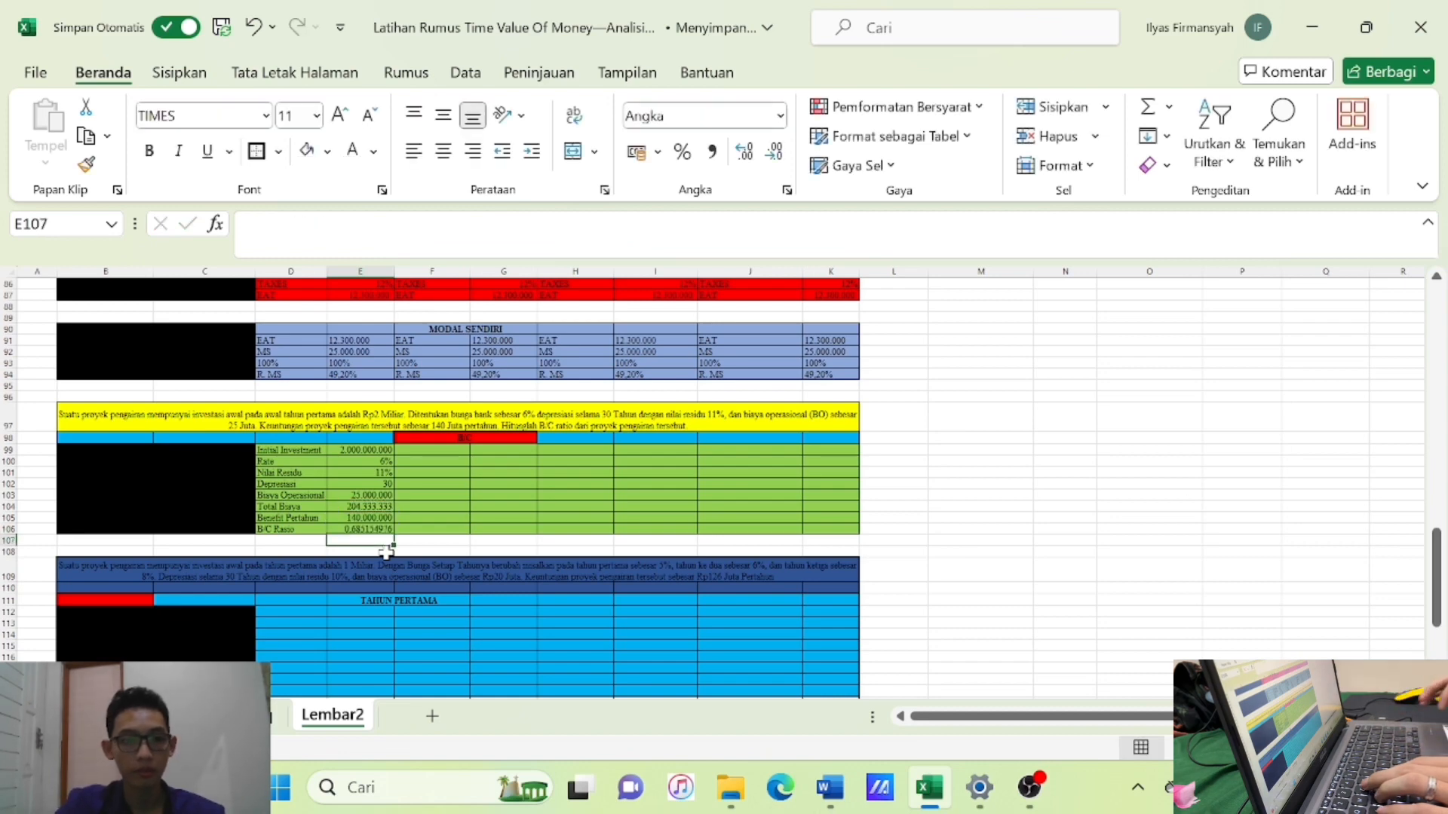
left_click(372, 530)
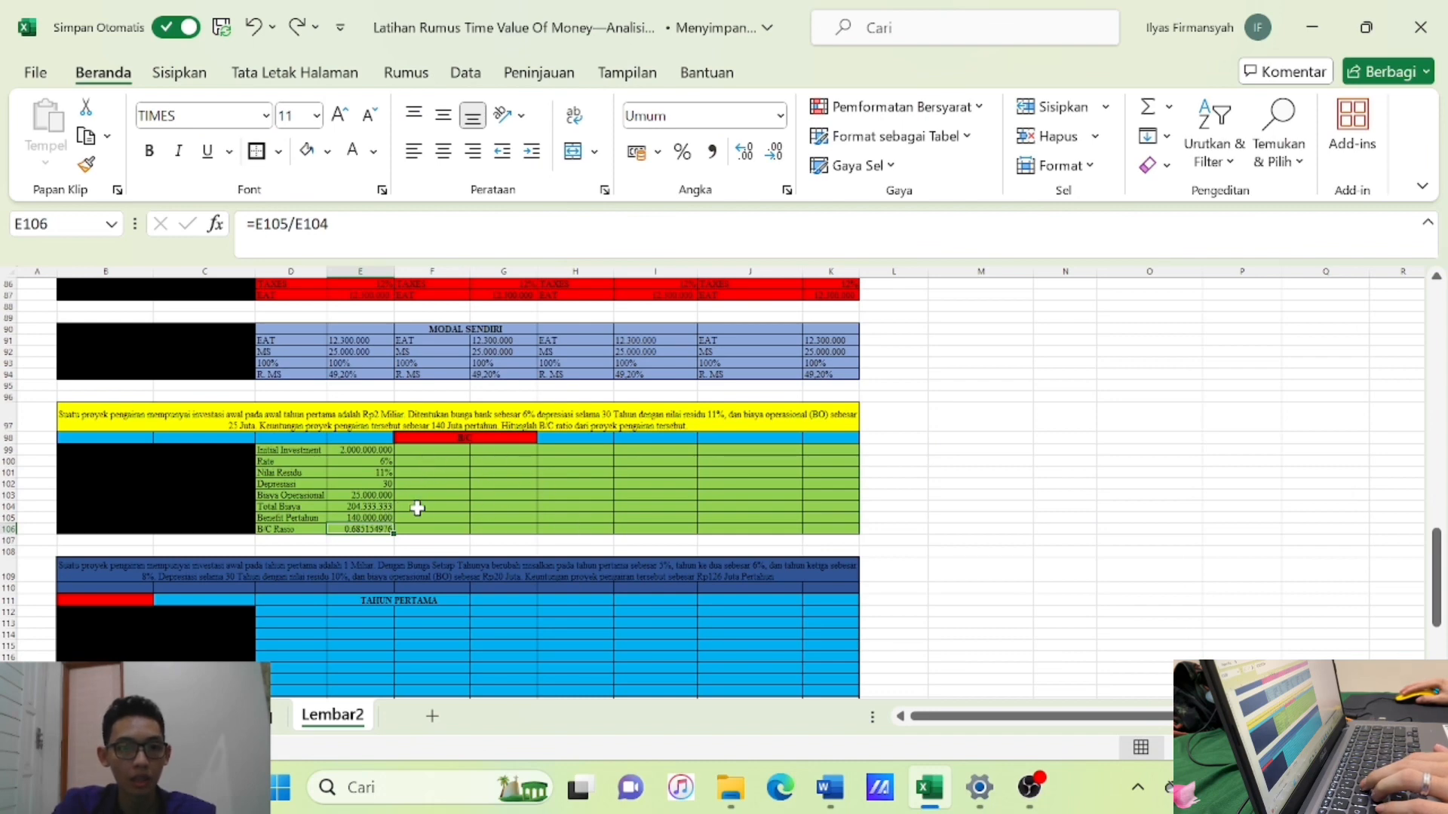
Change the annual profit to 240 Juta in the problem text in B97.
double_click(441, 424)
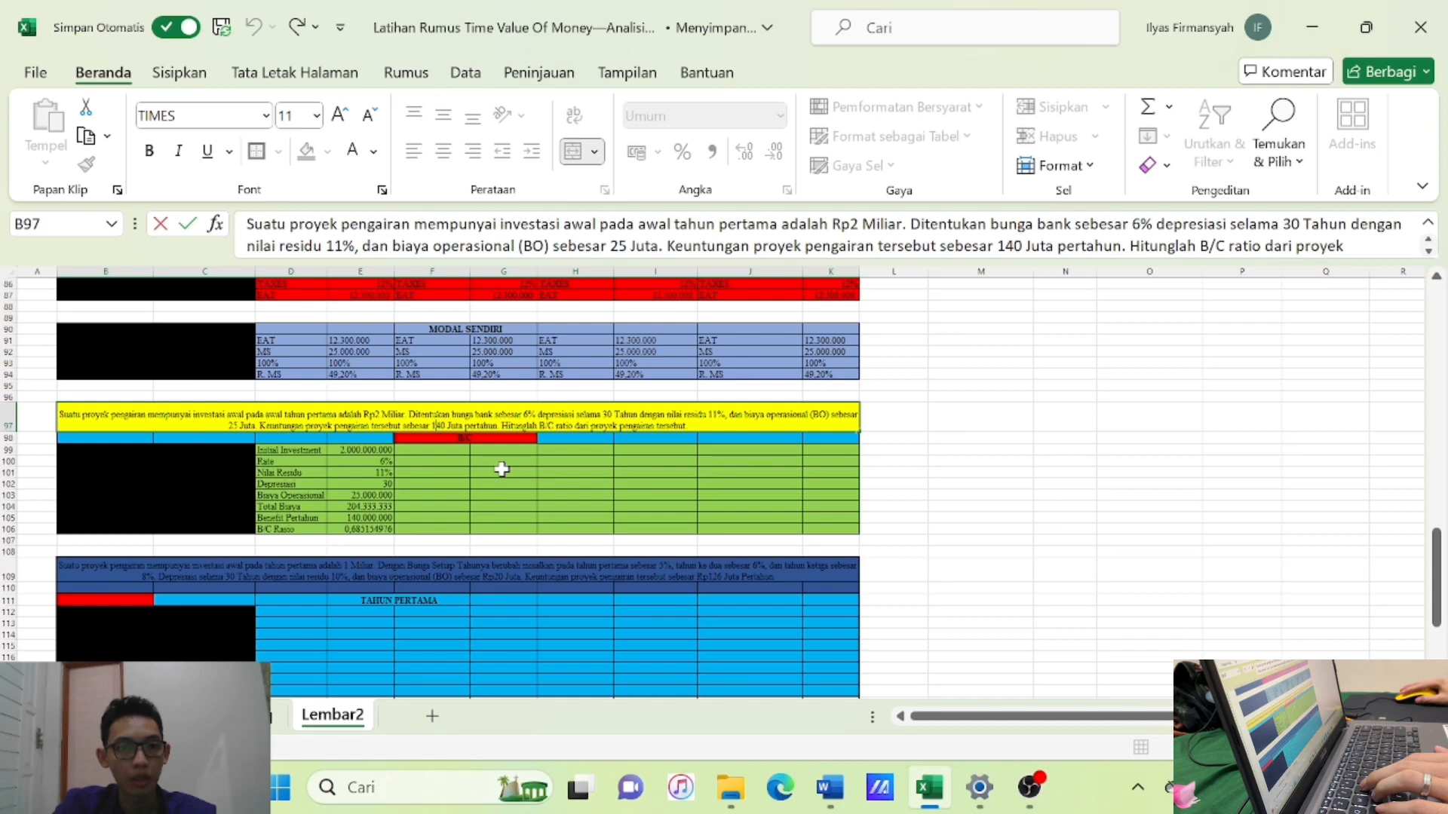
key("BackSpace")
type("2")
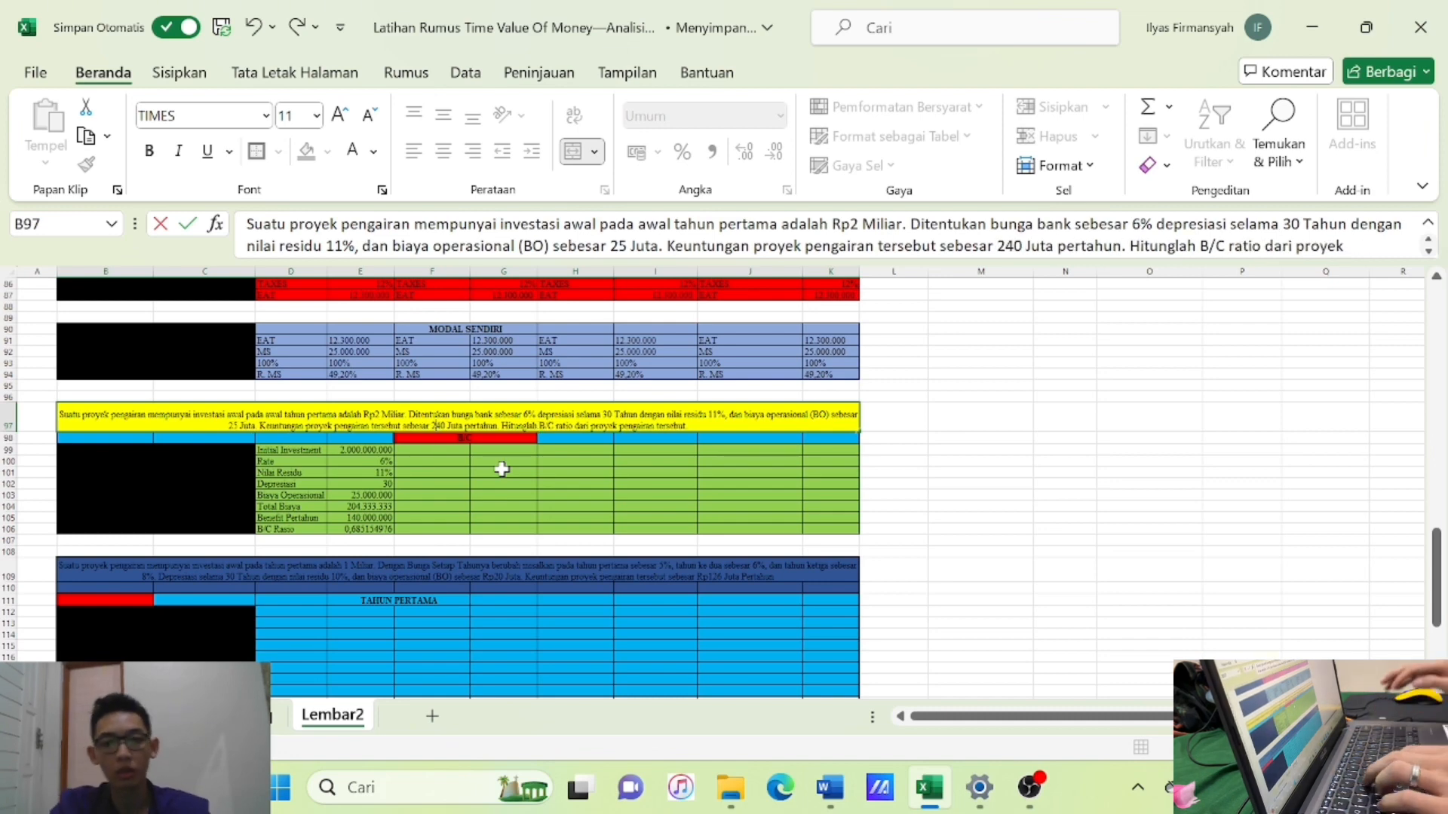
Set the Benefit Pertahun value in E105 to 240000000 to match the problem text.
left_click(352, 518)
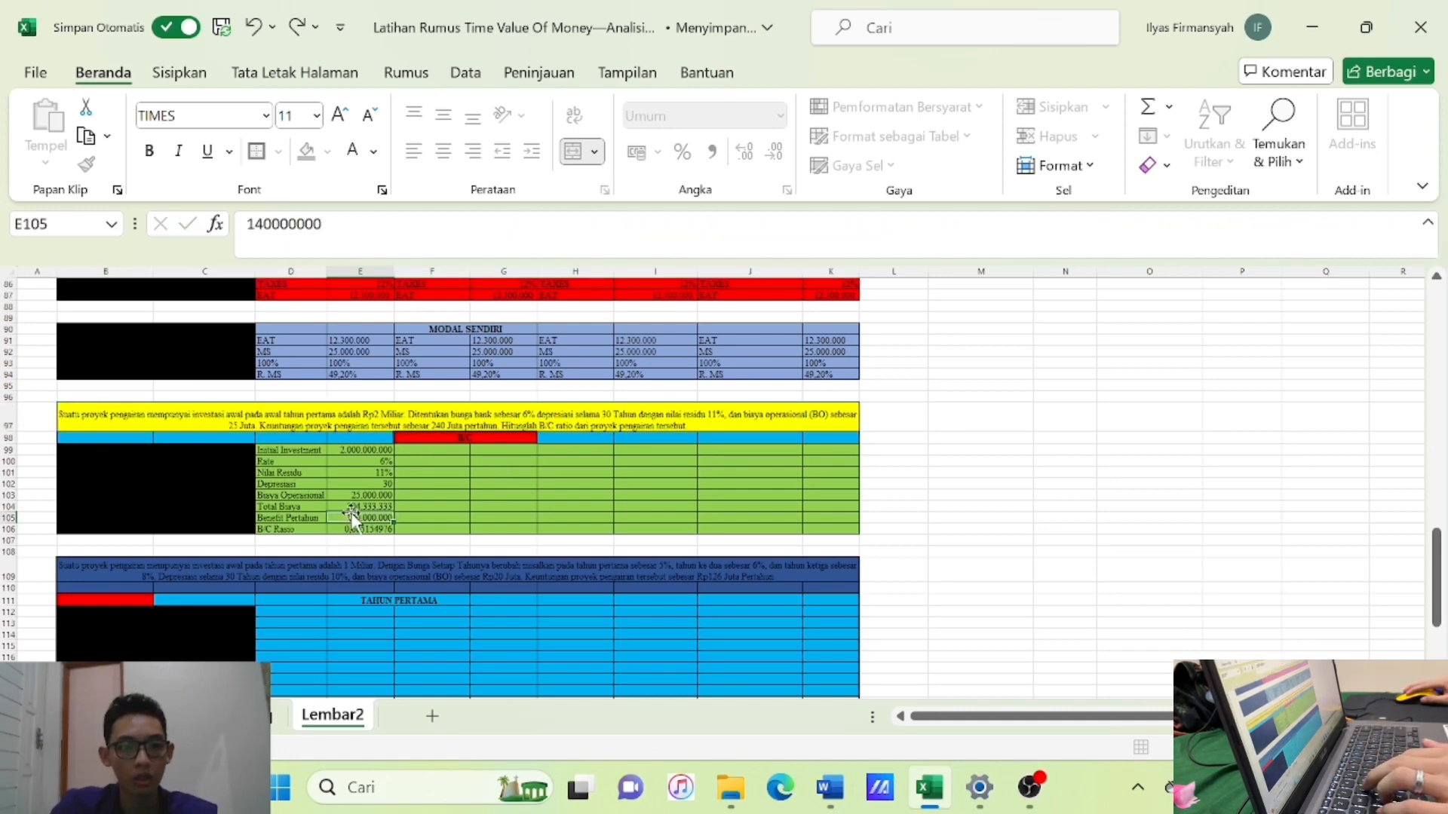
double_click(351, 512)
double_click(355, 517)
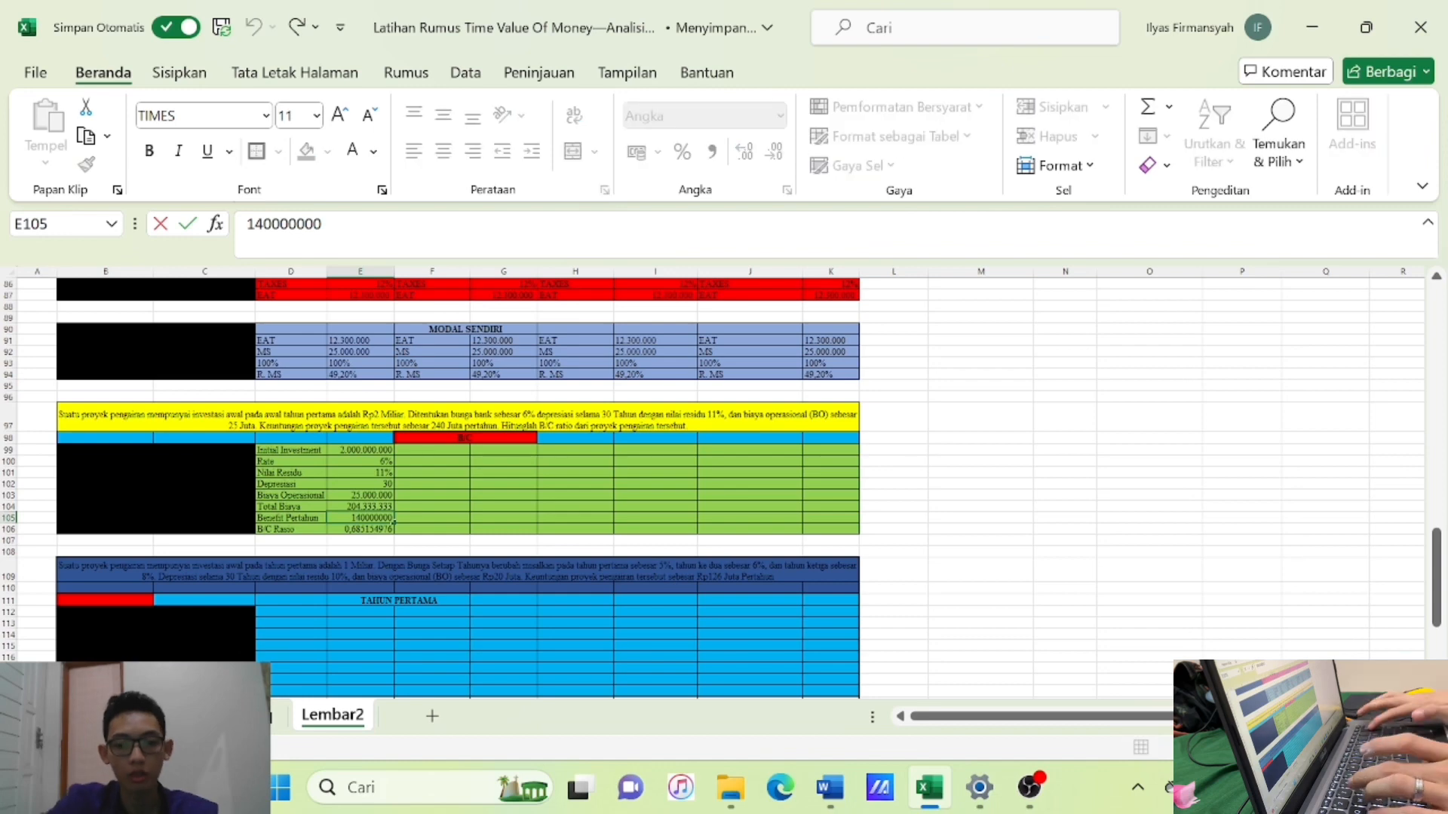
key("BackSpace")
type("2")
key("Return")
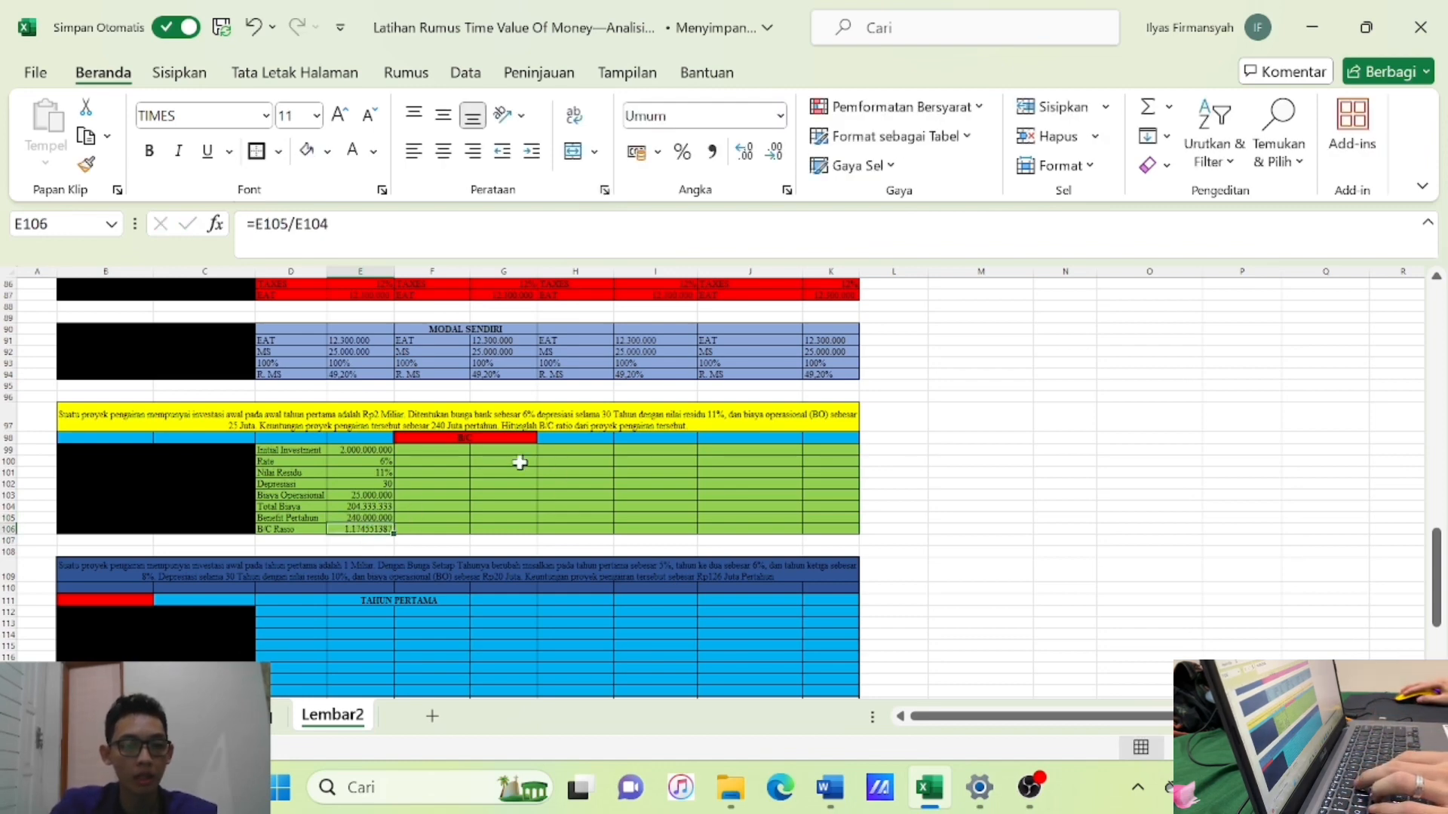
Copy the completed B/C calculation block D99:E106 into the three empty column pairs beside it, F:G, H:I and J:K.
left_click(376, 518)
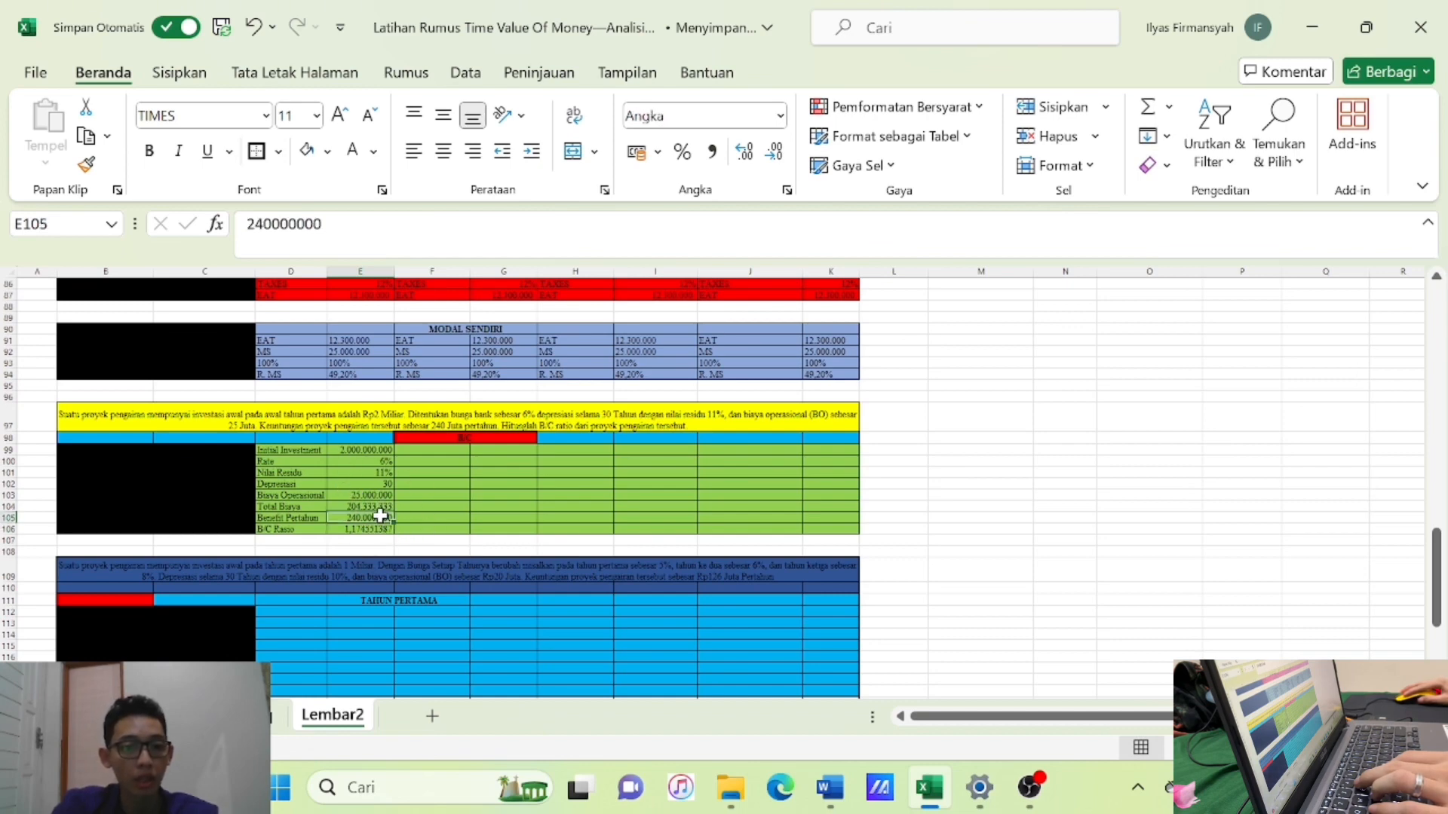
left_click(375, 528)
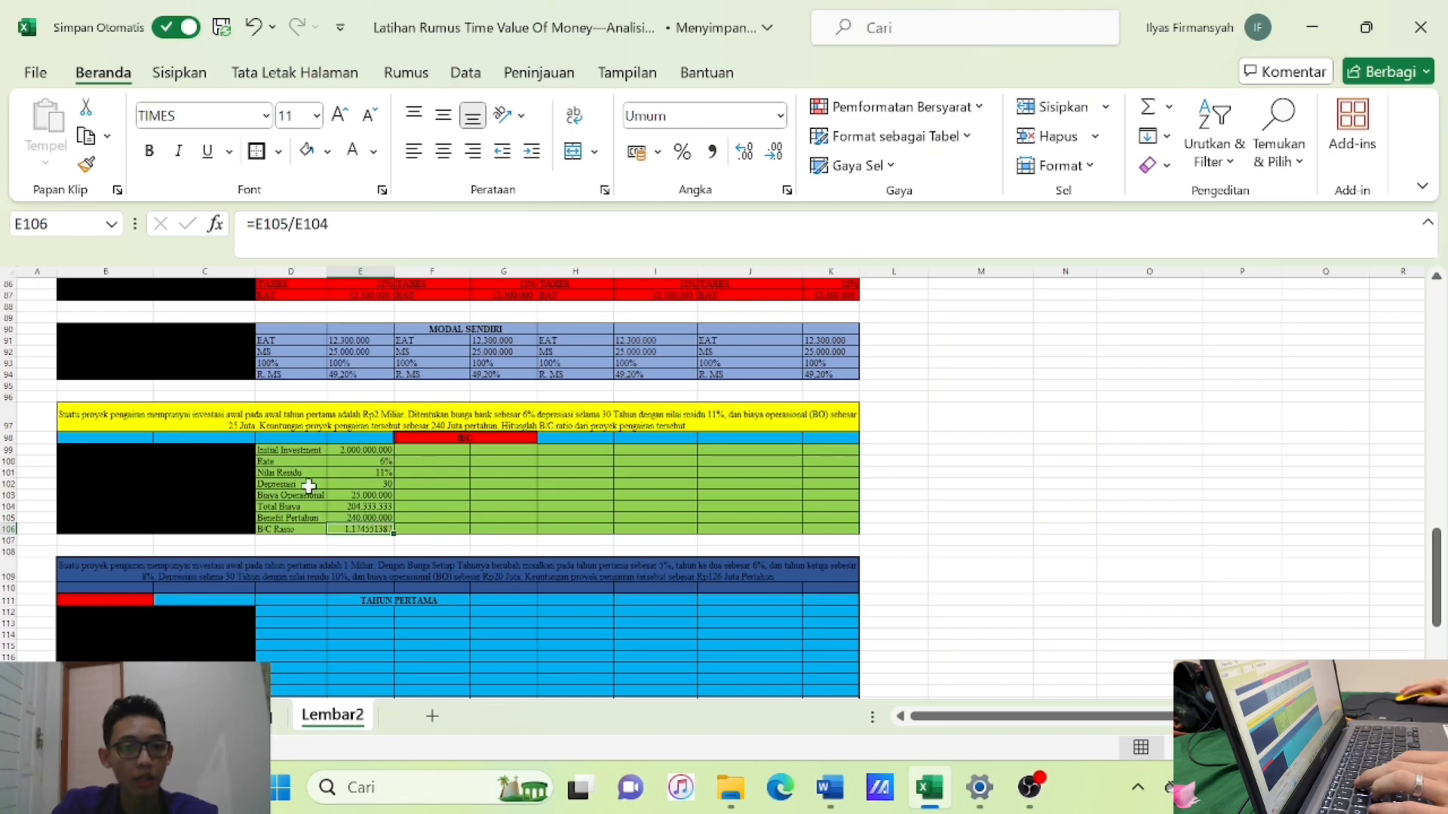
left_click_drag(280, 450, 377, 529)
key("ctrl+c")
left_click_drag(433, 451, 507, 528)
key("ctrl+v")
left_click_drag(575, 451, 651, 528)
key("ctrl+v")
left_click_drag(703, 455, 796, 530)
key("ctrl+v")
left_click(1041, 511)
scroll(724, 562, "down", 2)
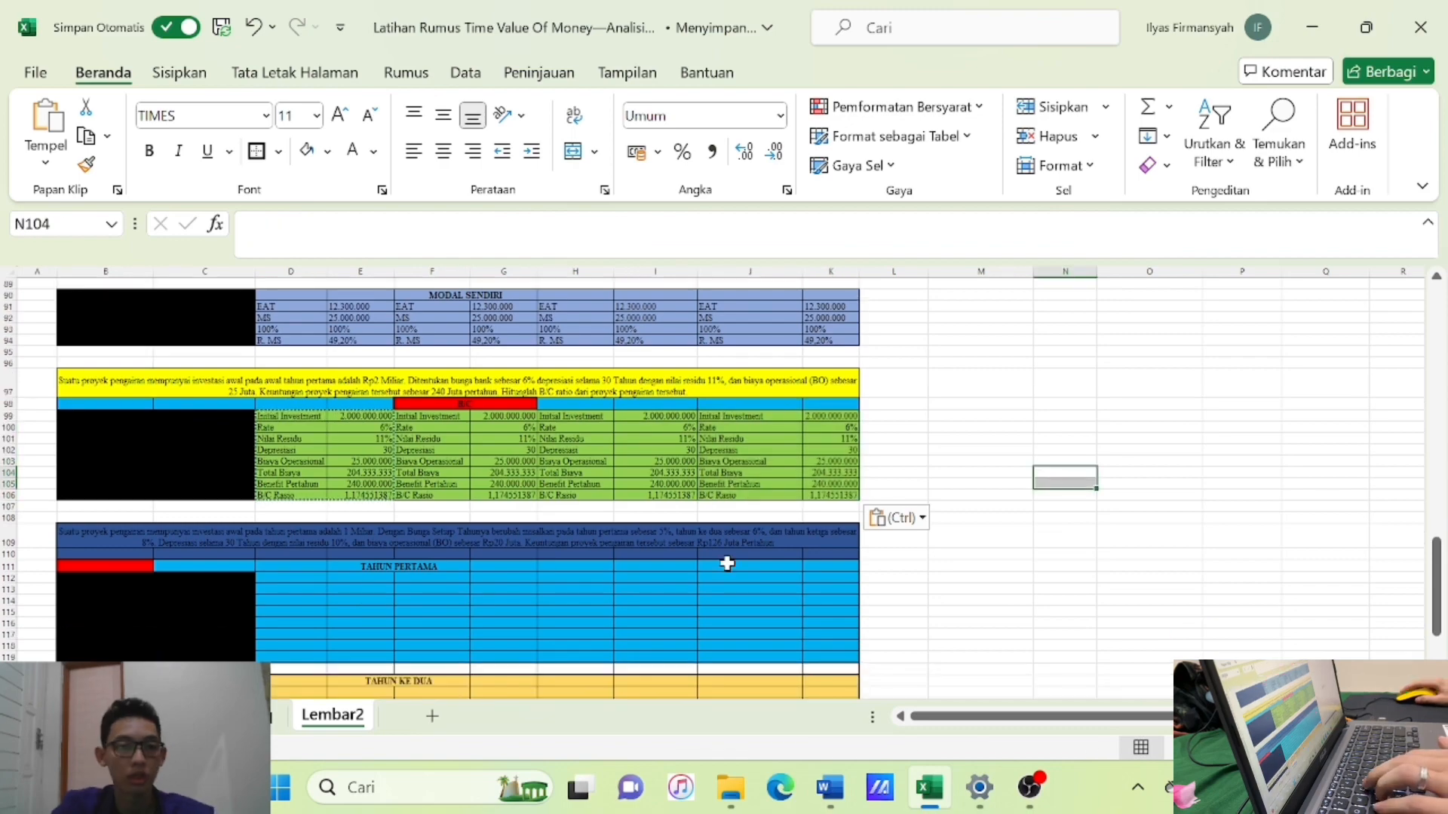
scroll(726, 563, "down", 1)
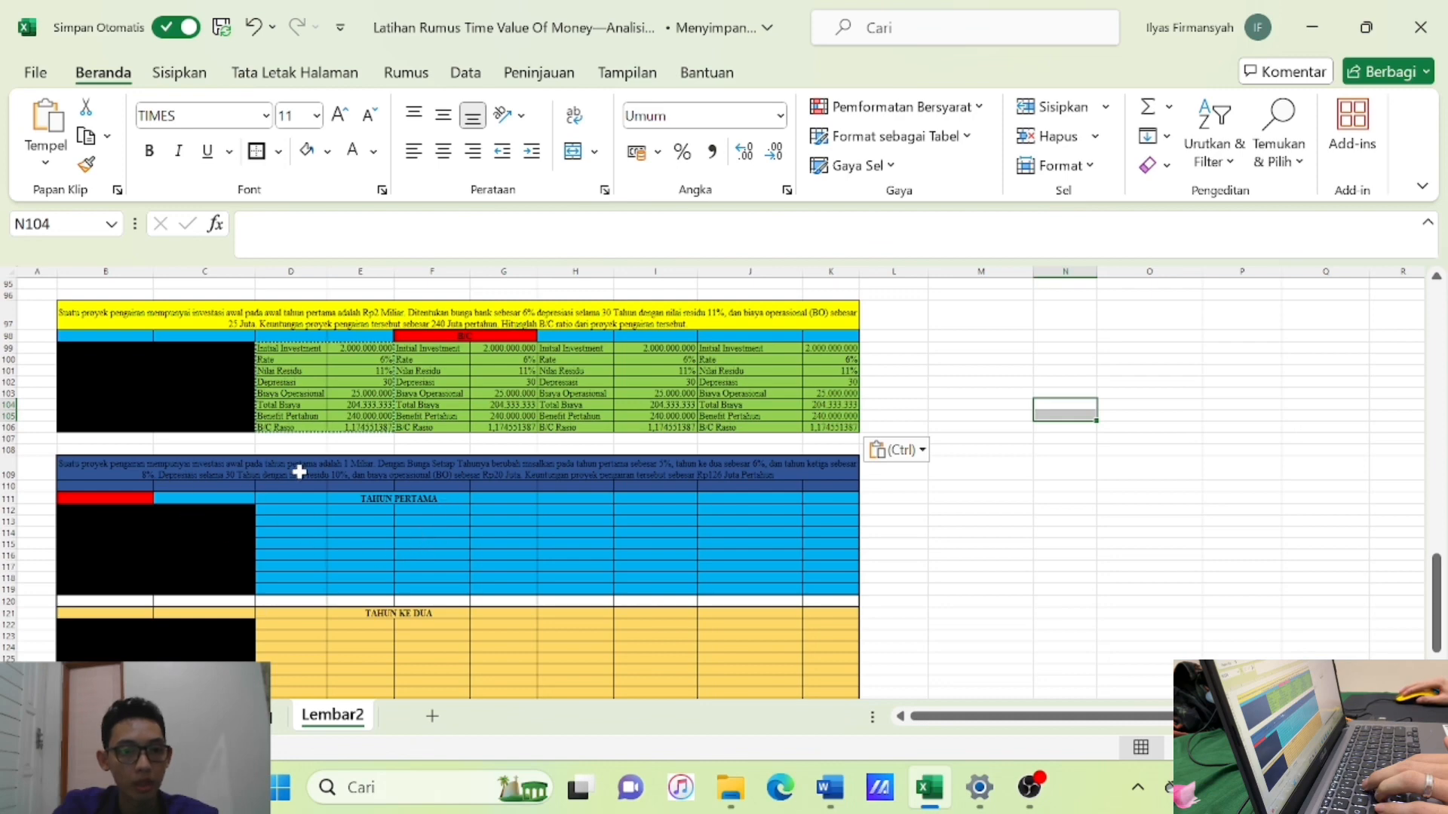
scroll(350, 618, "down", 4)
scroll(365, 636, "up", 4)
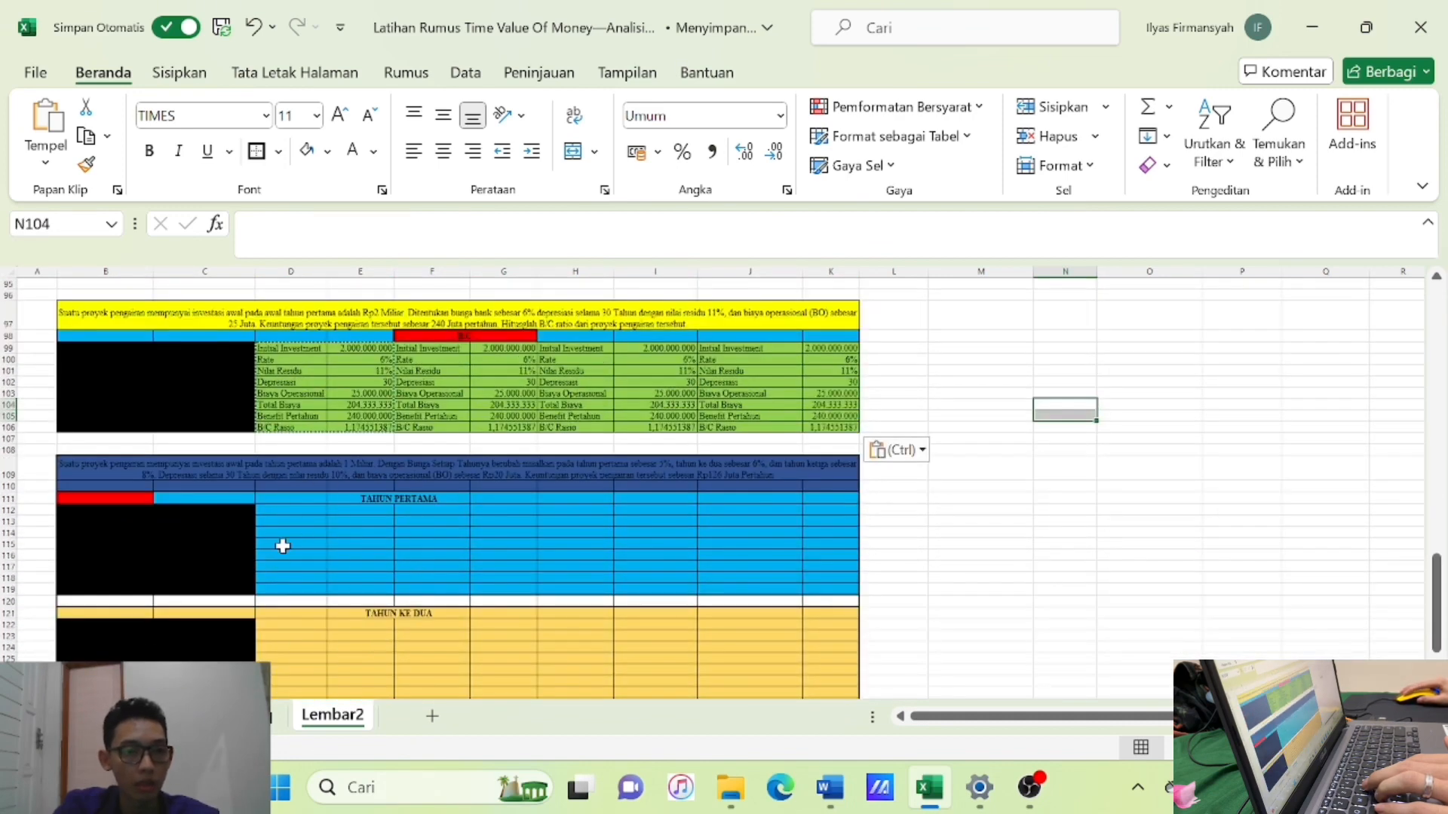
Copy the calculation labels D99:D106 into column D of the Tahun Pertama, Tahun Ke Dua and Tahun Ketiga tables, starting at D112, D122 and D132.
left_click(298, 512)
left_click(375, 436)
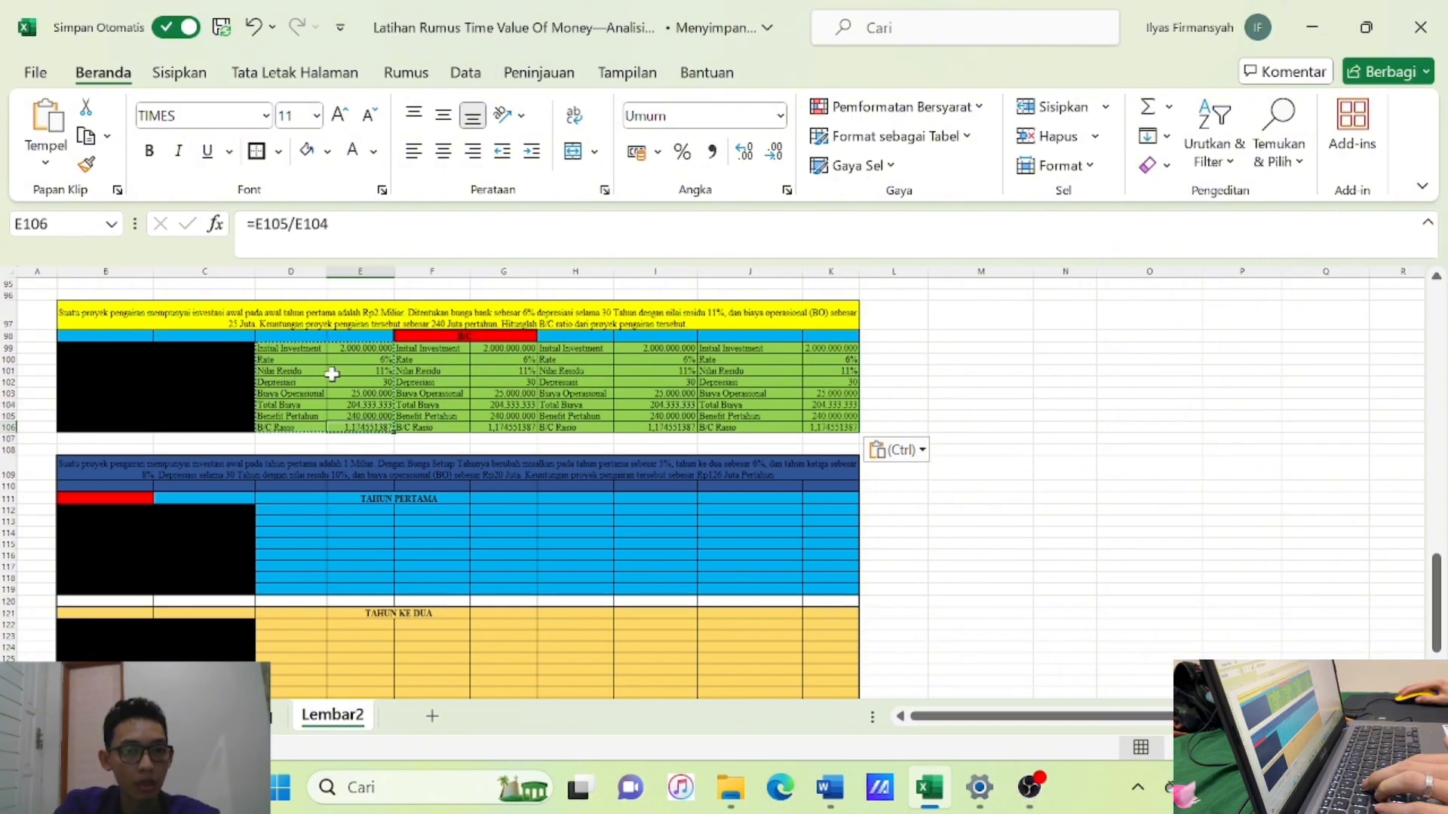
left_click_drag(302, 349, 309, 431)
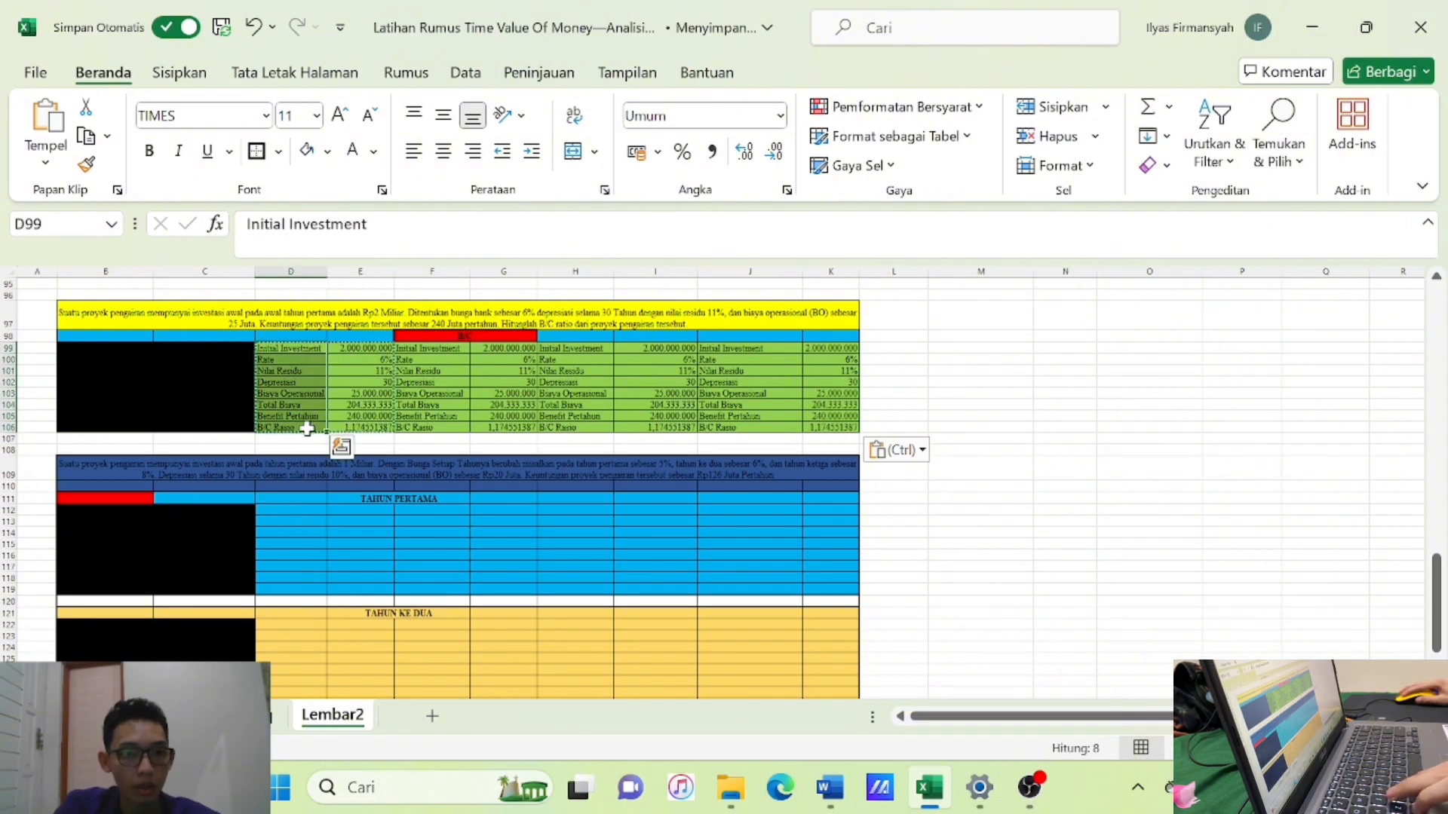
key("ctrl+c")
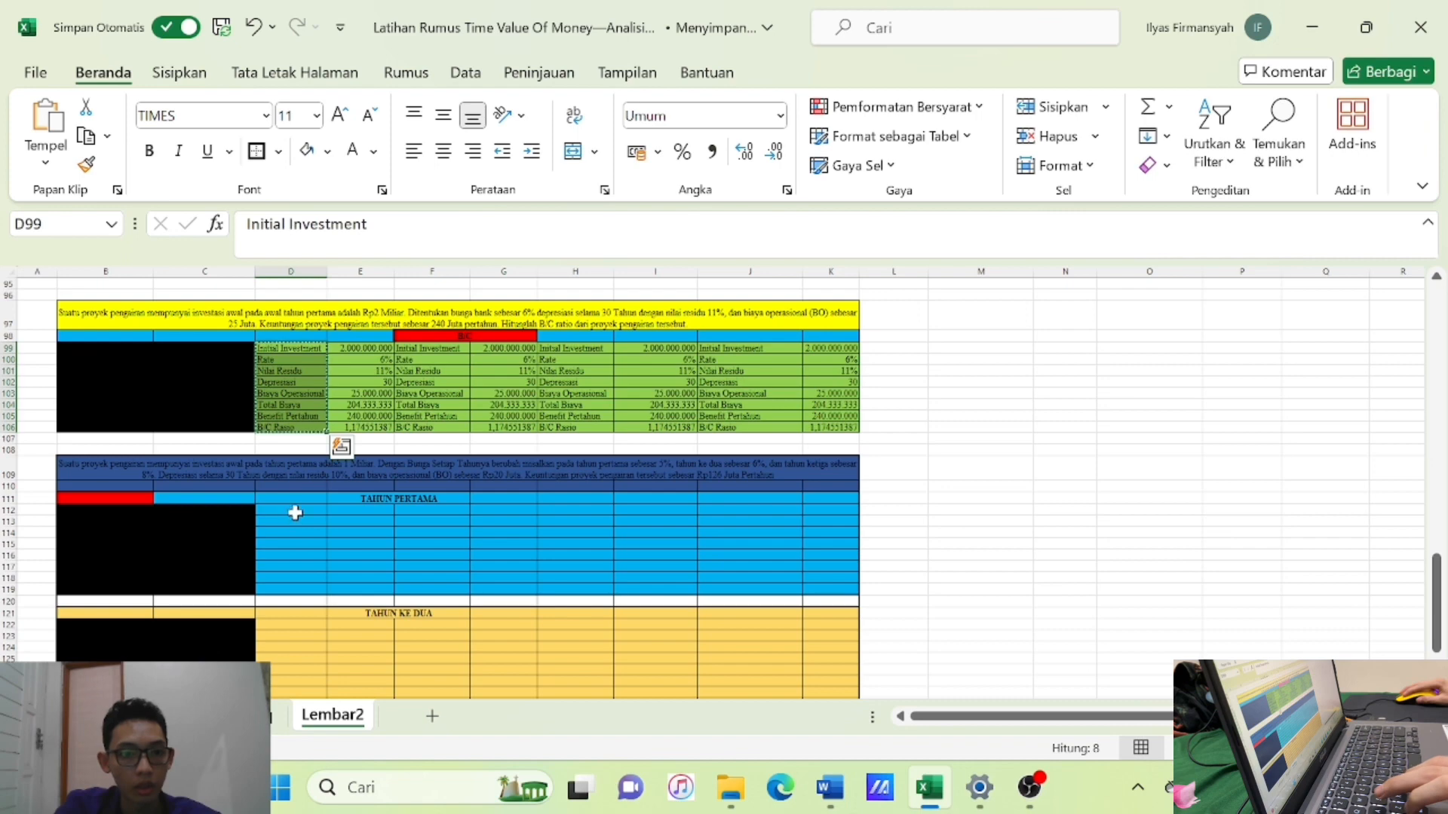
left_click_drag(295, 512, 295, 596)
key("ctrl+v")
scroll(351, 548, "down", 2)
left_click_drag(304, 538, 295, 666)
key("ctrl+v")
scroll(328, 614, "down", 2)
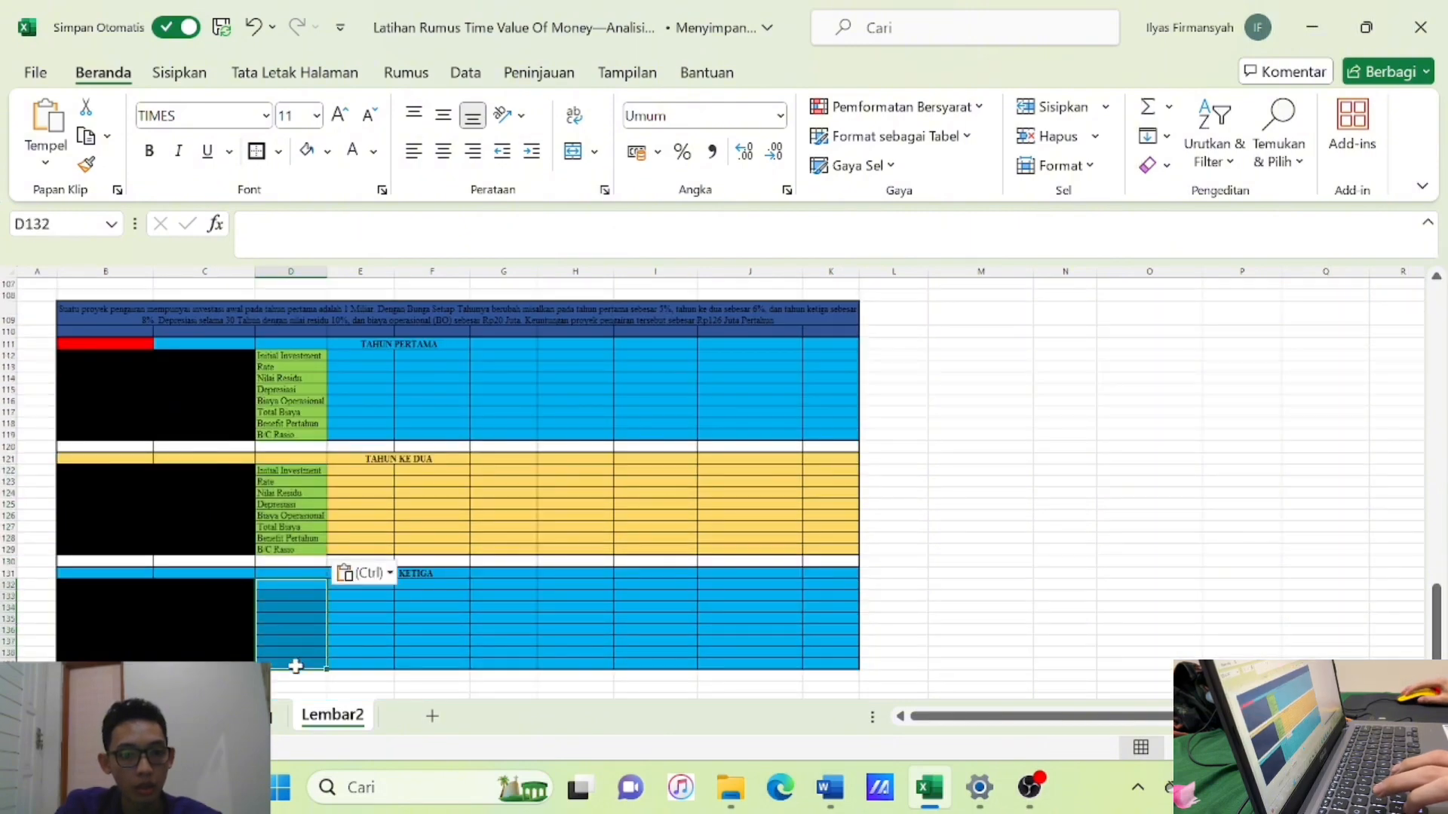
key("ctrl+v")
Fill the pasted labels to match their tables: blue for D112:D119, yellow for D122:D129 and blue for D132:D139.
scroll(335, 483, "up", 2)
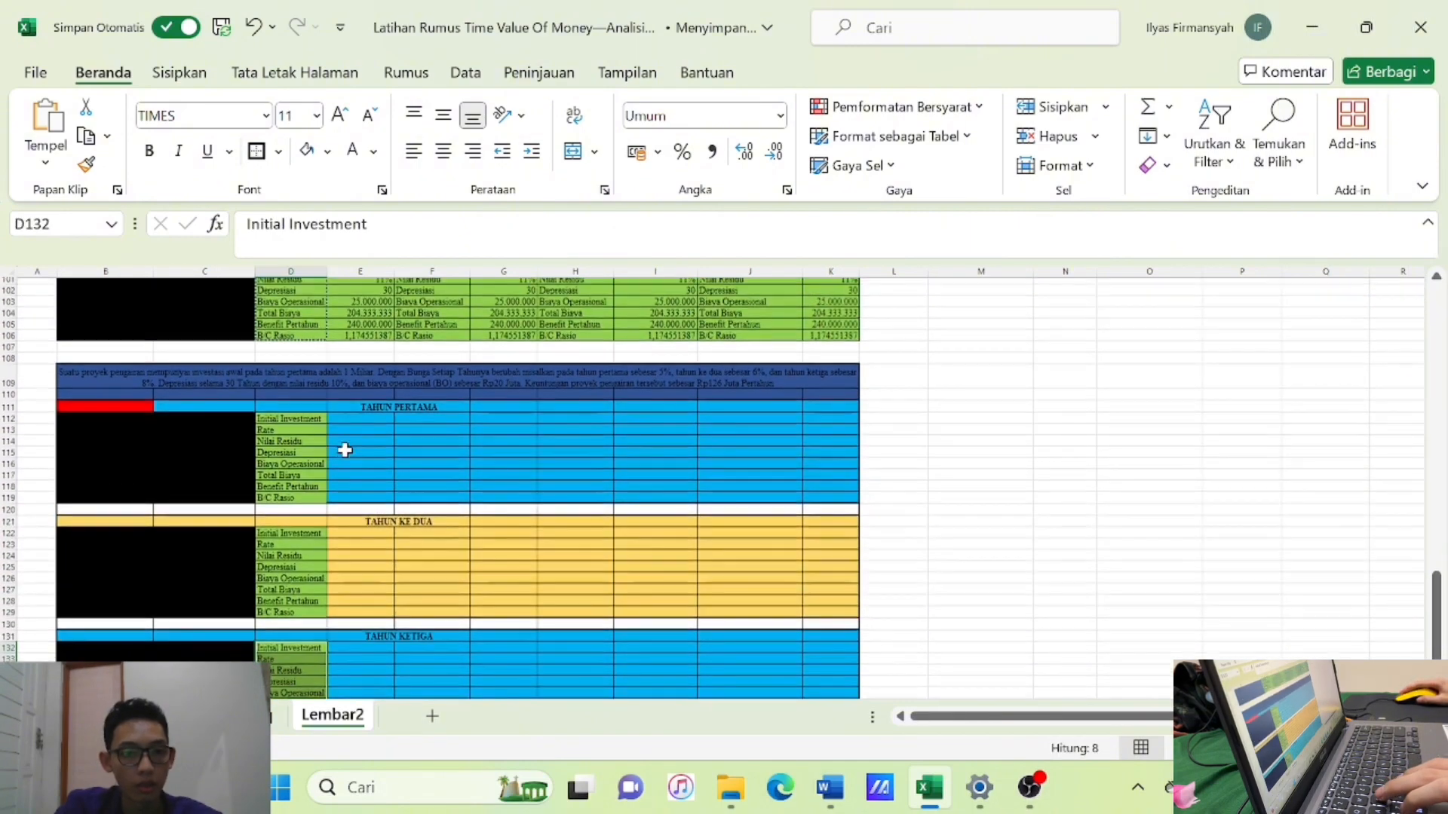
scroll(345, 450, "up", 1)
left_click_drag(293, 459, 297, 653)
left_click(306, 155)
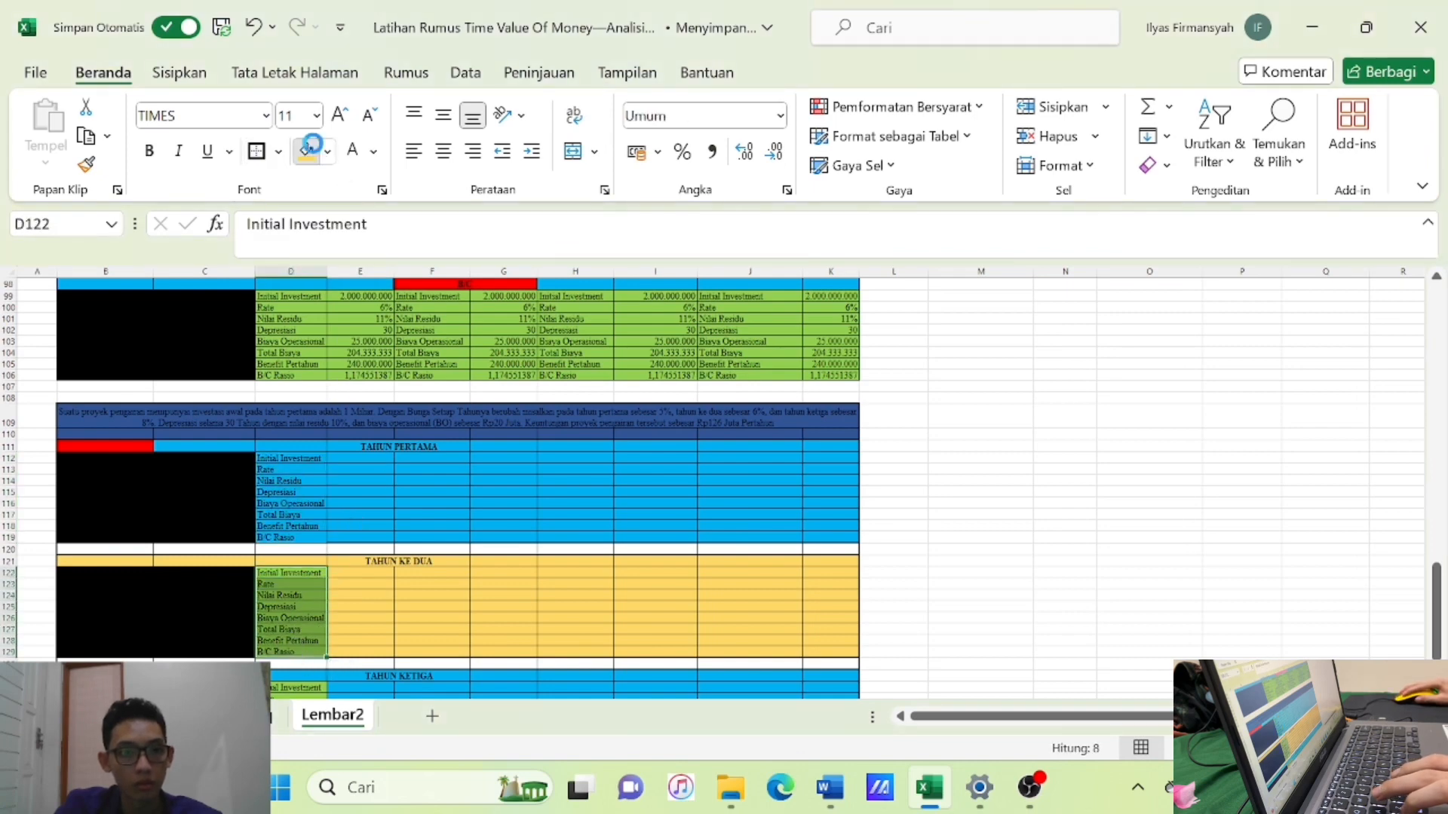
left_click(310, 147)
scroll(365, 450, "down", 2)
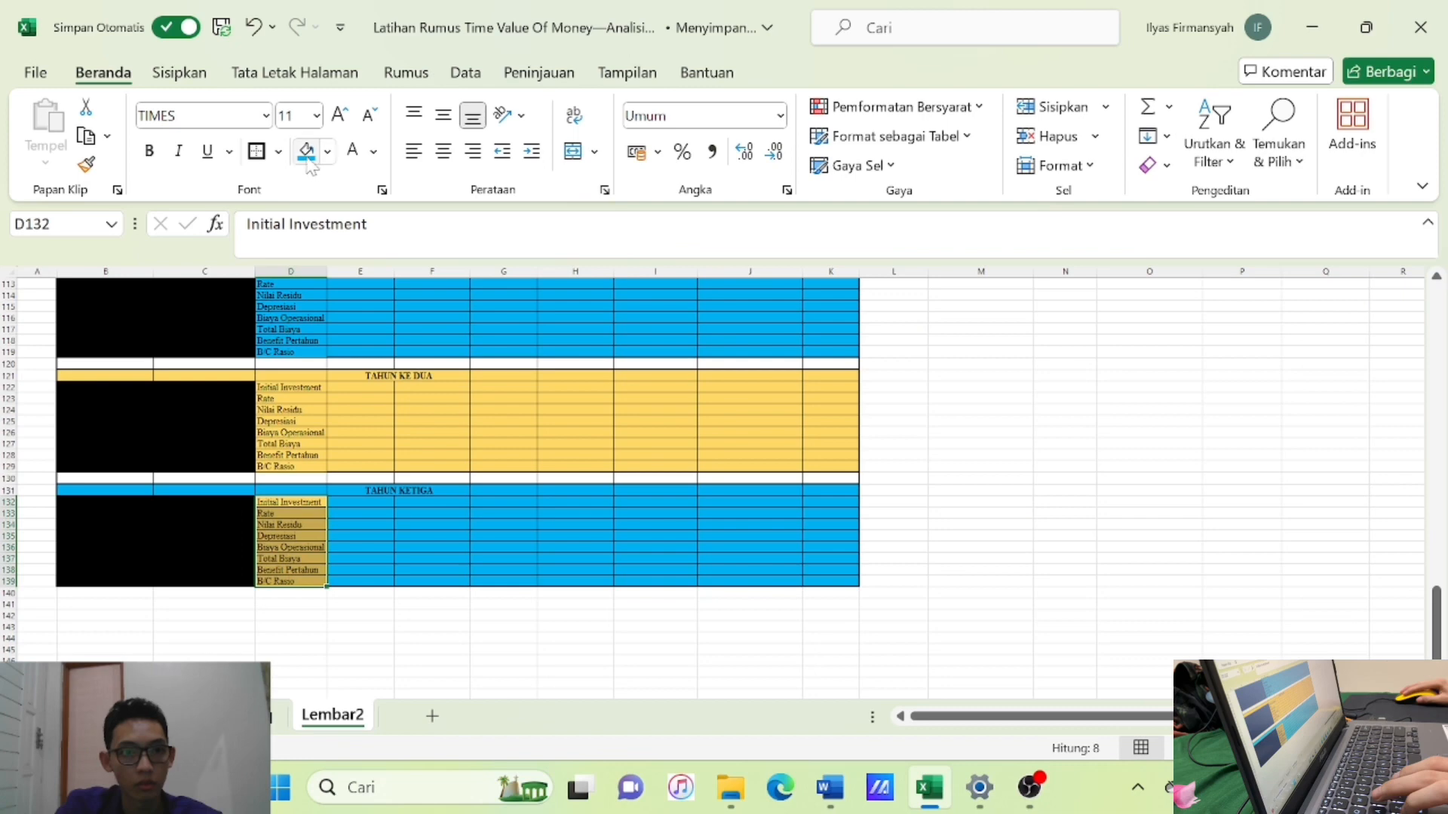
left_click(308, 153)
left_click(411, 525)
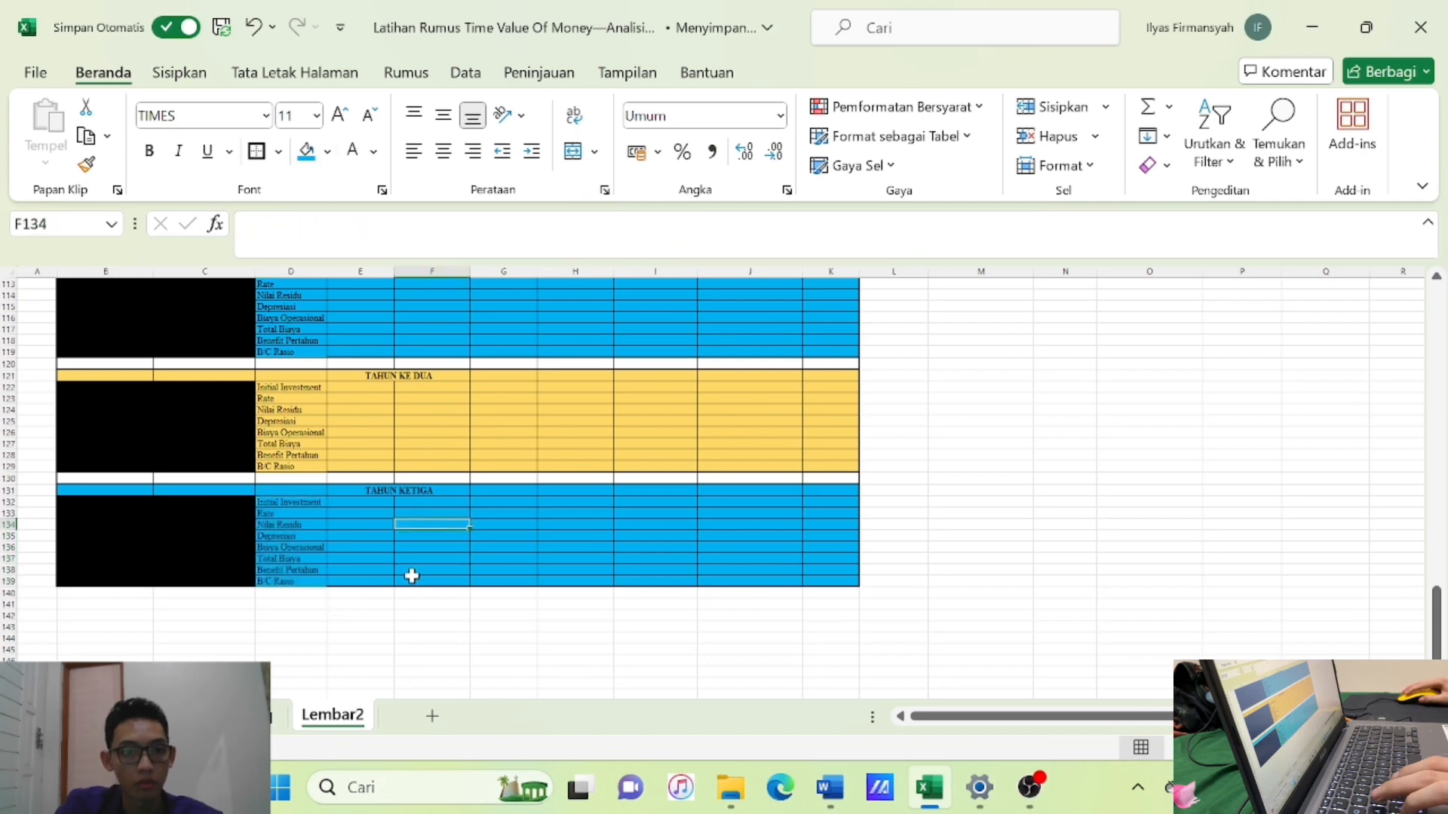
Change the initial investment to 2 Miliar in the multi-year problem text in B109.
scroll(411, 452, "up", 3)
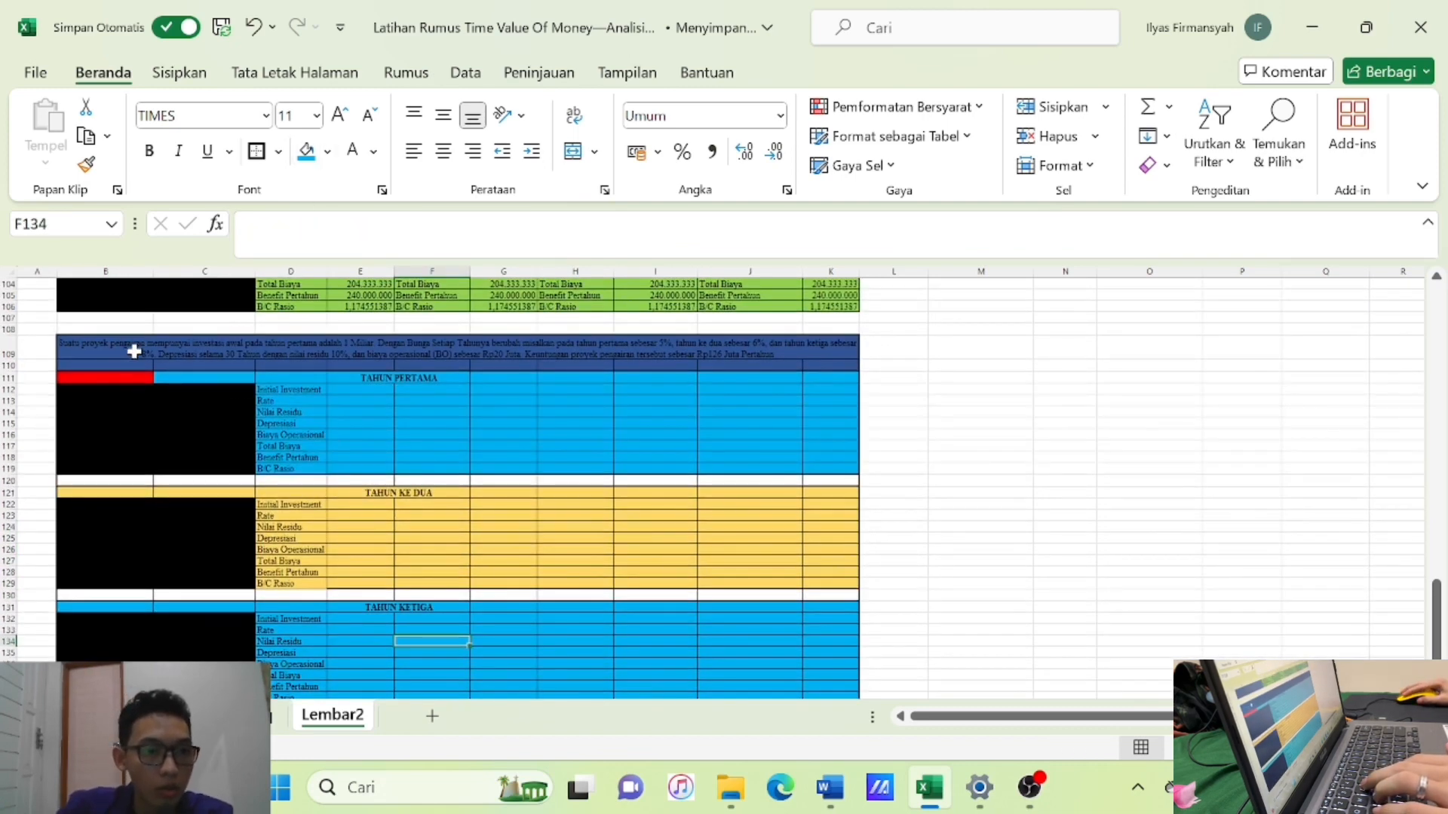
double_click(352, 342)
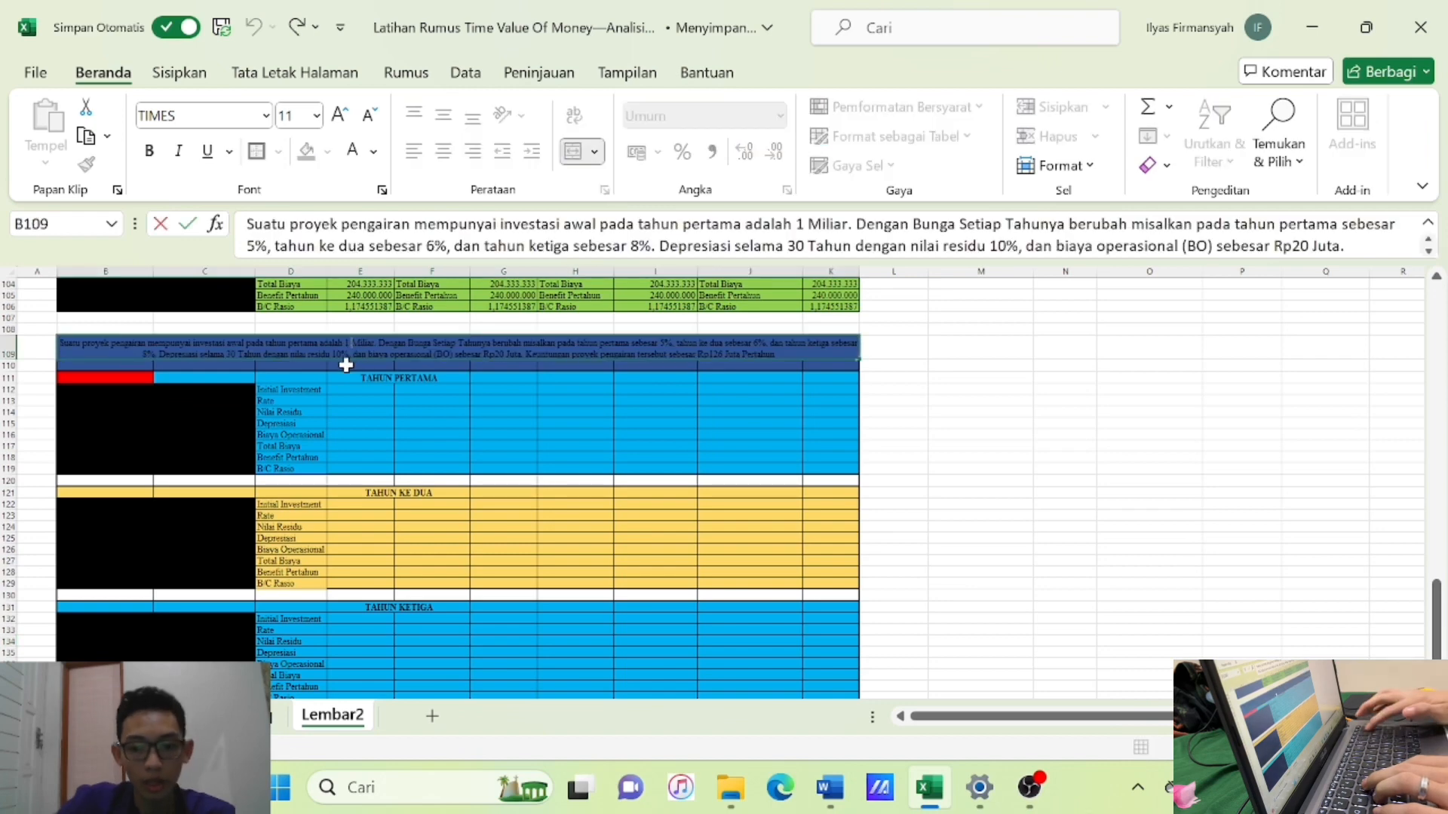
type("2")
key("BackSpace")
key("BackSpace")
type("2")
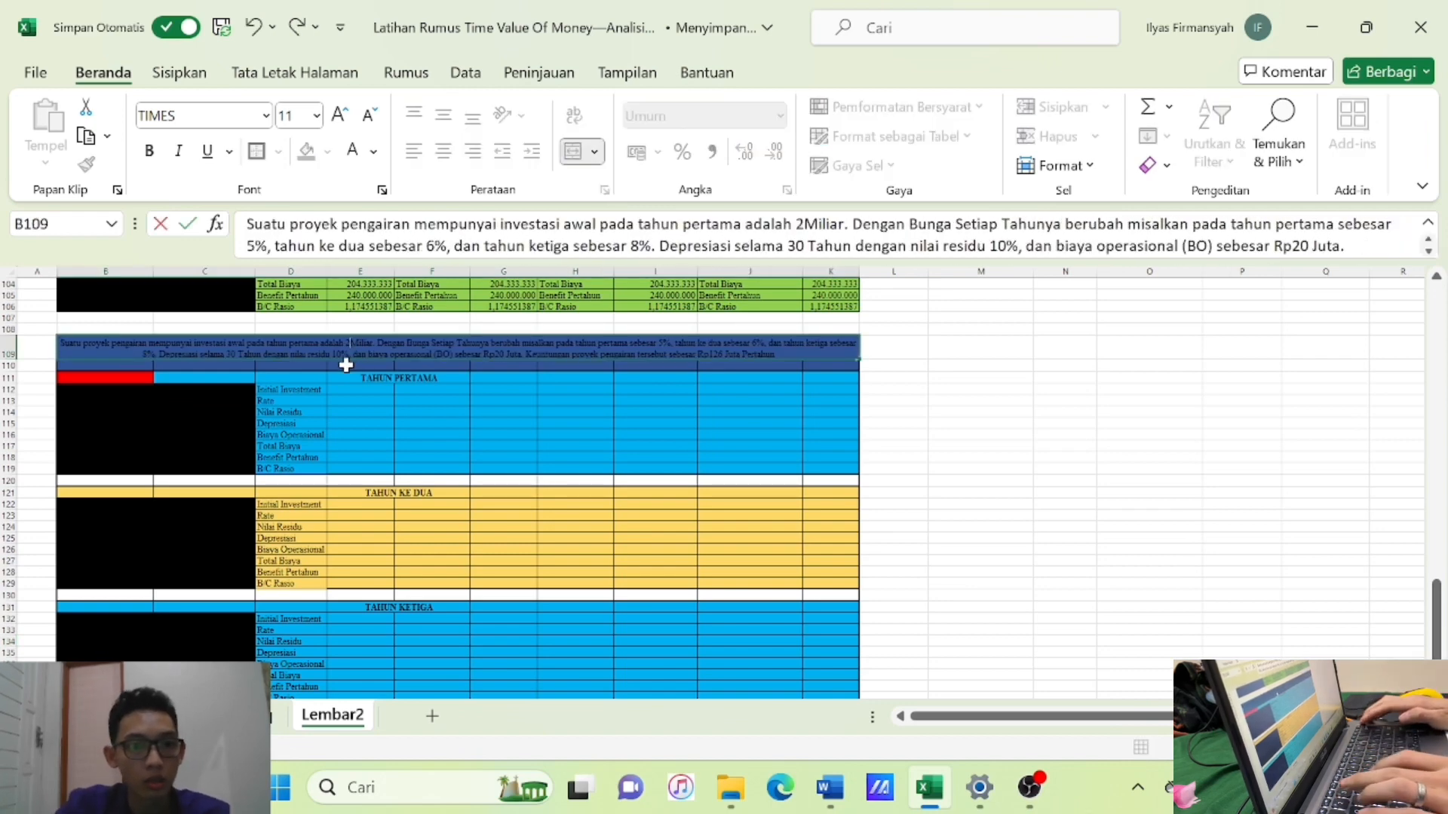
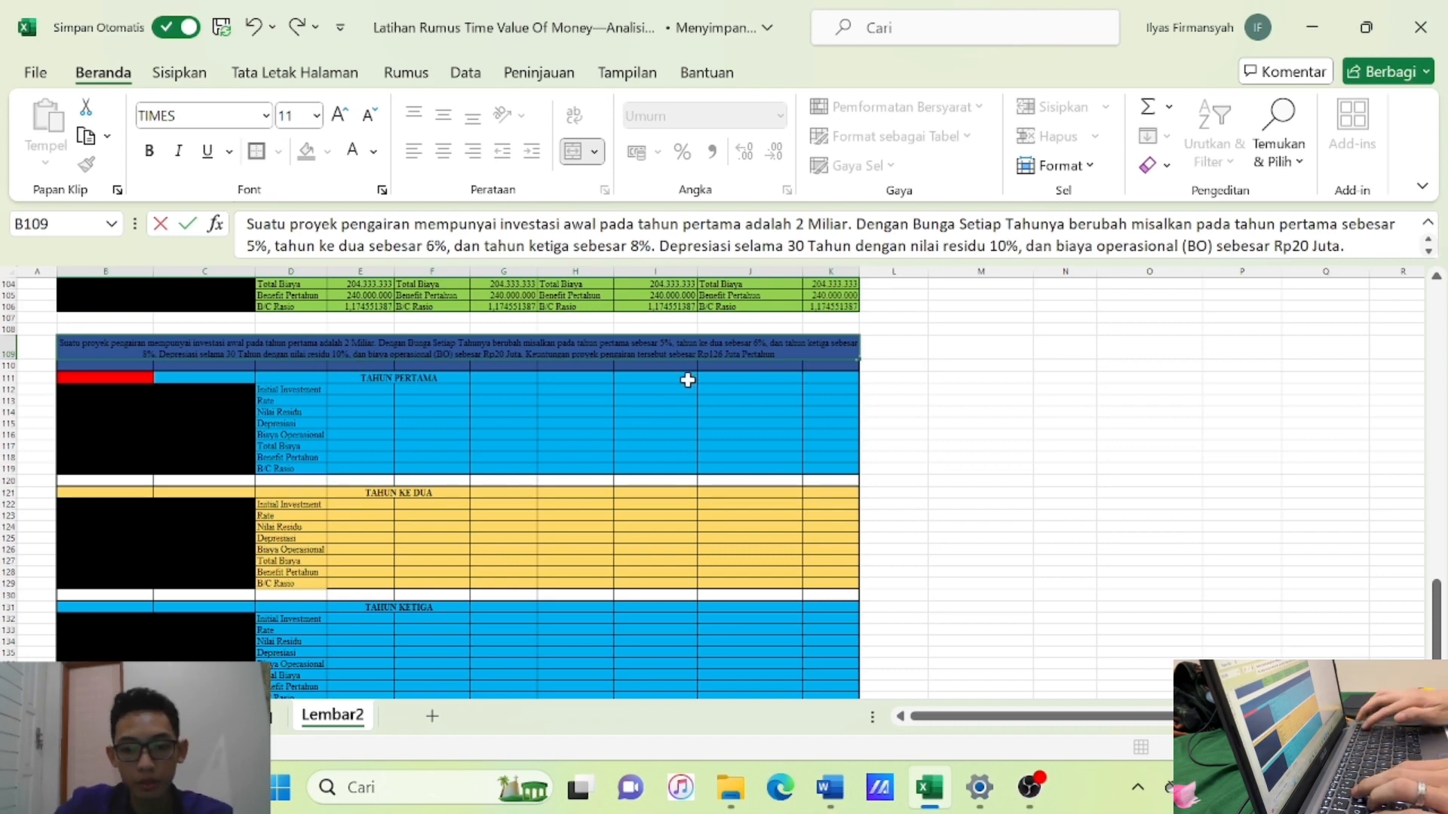
Change the yearly interest rates in the B109 problem text to 6% for the first year, 8% for the second and 10% for the third.
key("BackSpace")
type("6")
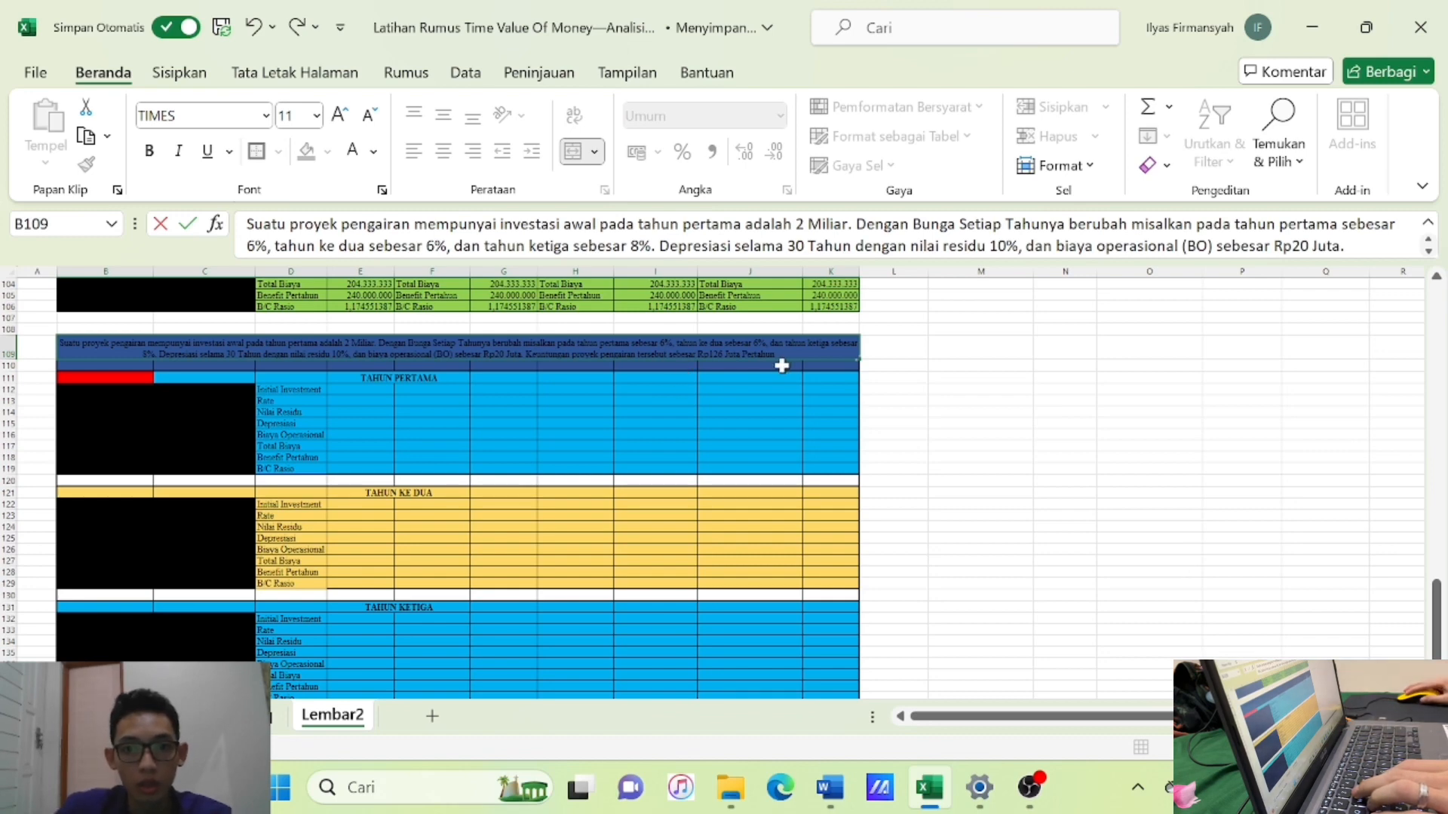
key("BackSpace")
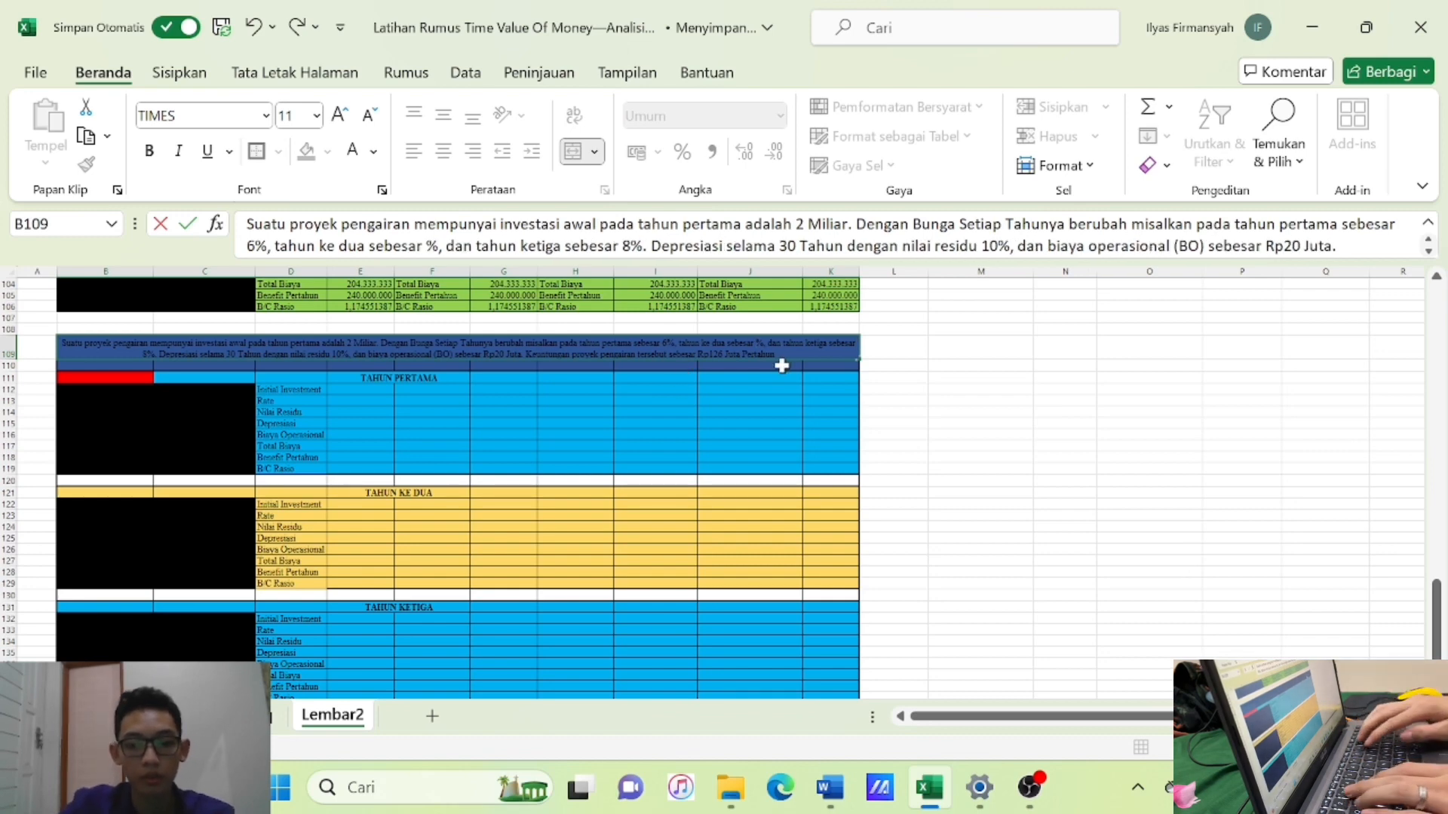
type("8")
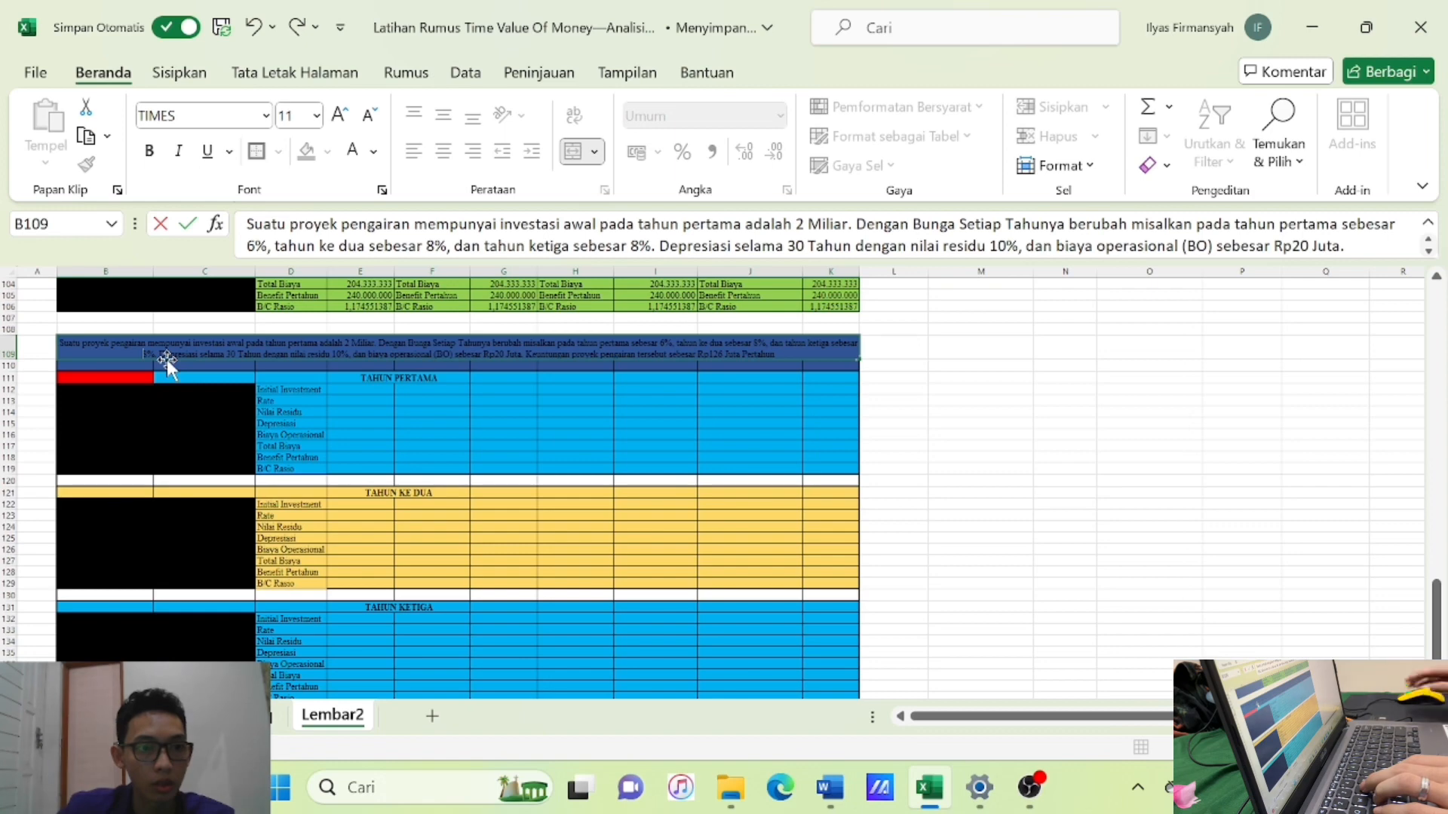
key("BackSpace")
type("9")
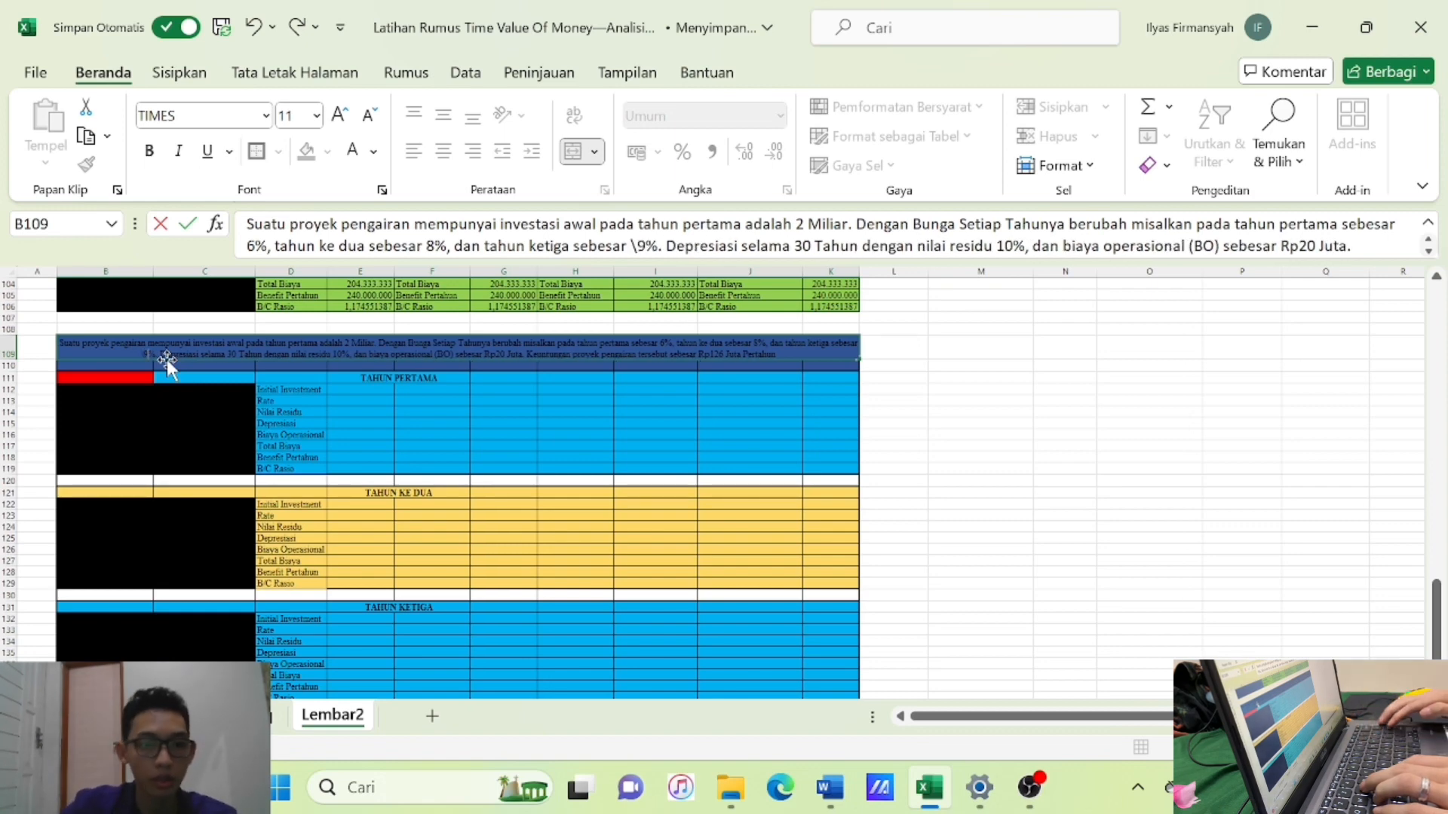
key("BackSpace")
type("1")
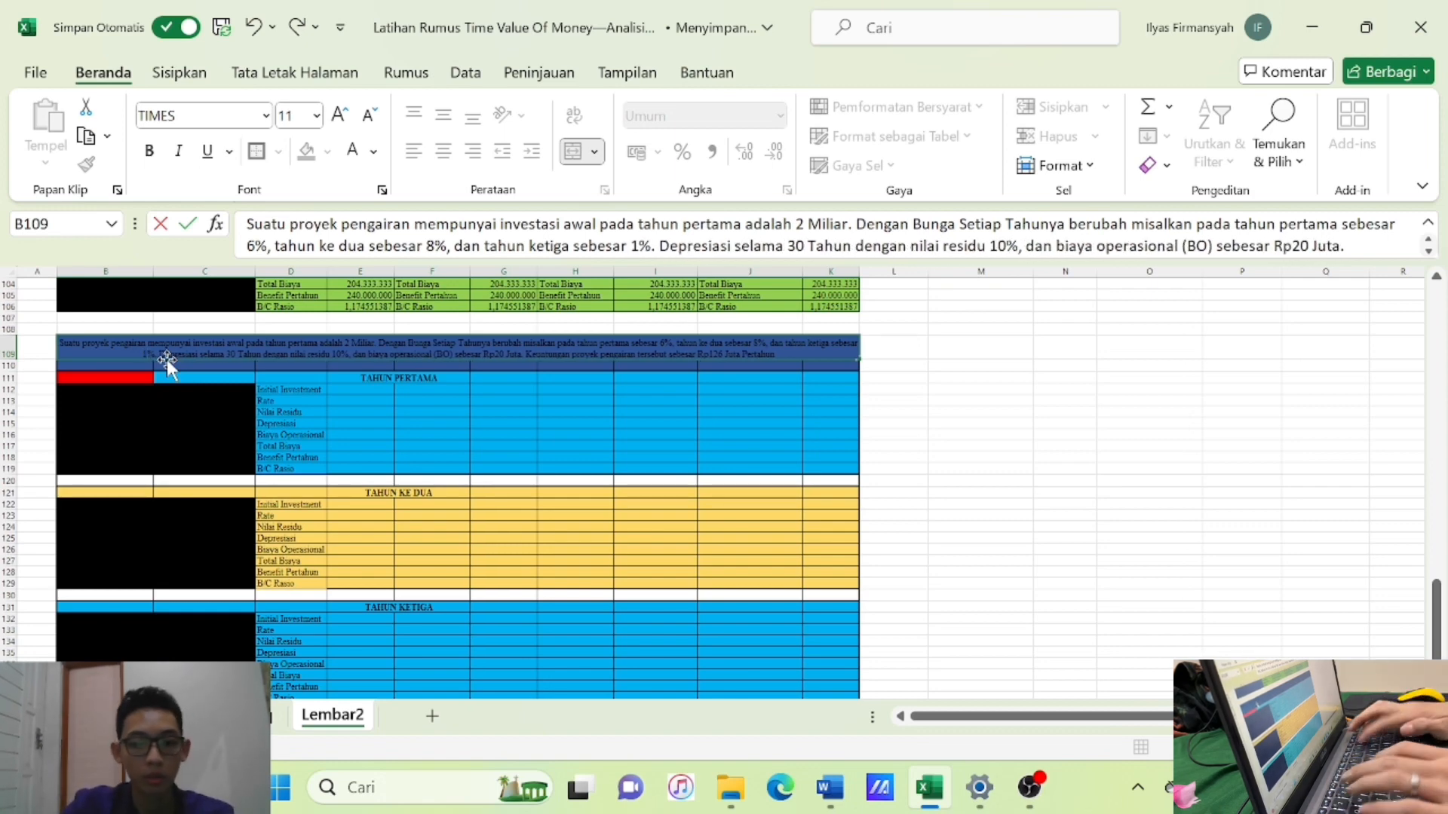
type("0")
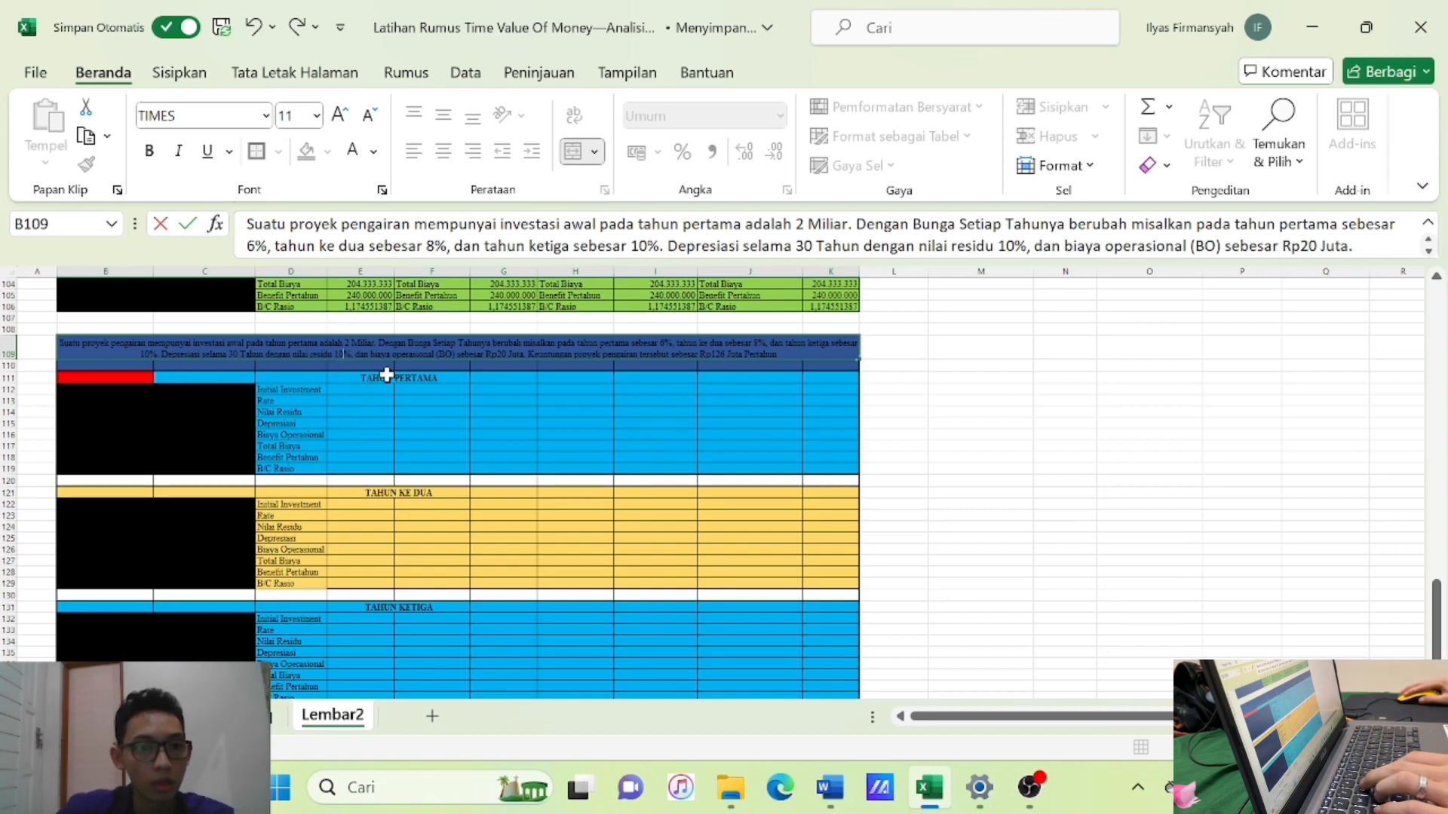
Change the nilai residu to 11% and the biaya operasional to Rp25 Juta in the B109 problem text.
key("BackSpace")
type("1")
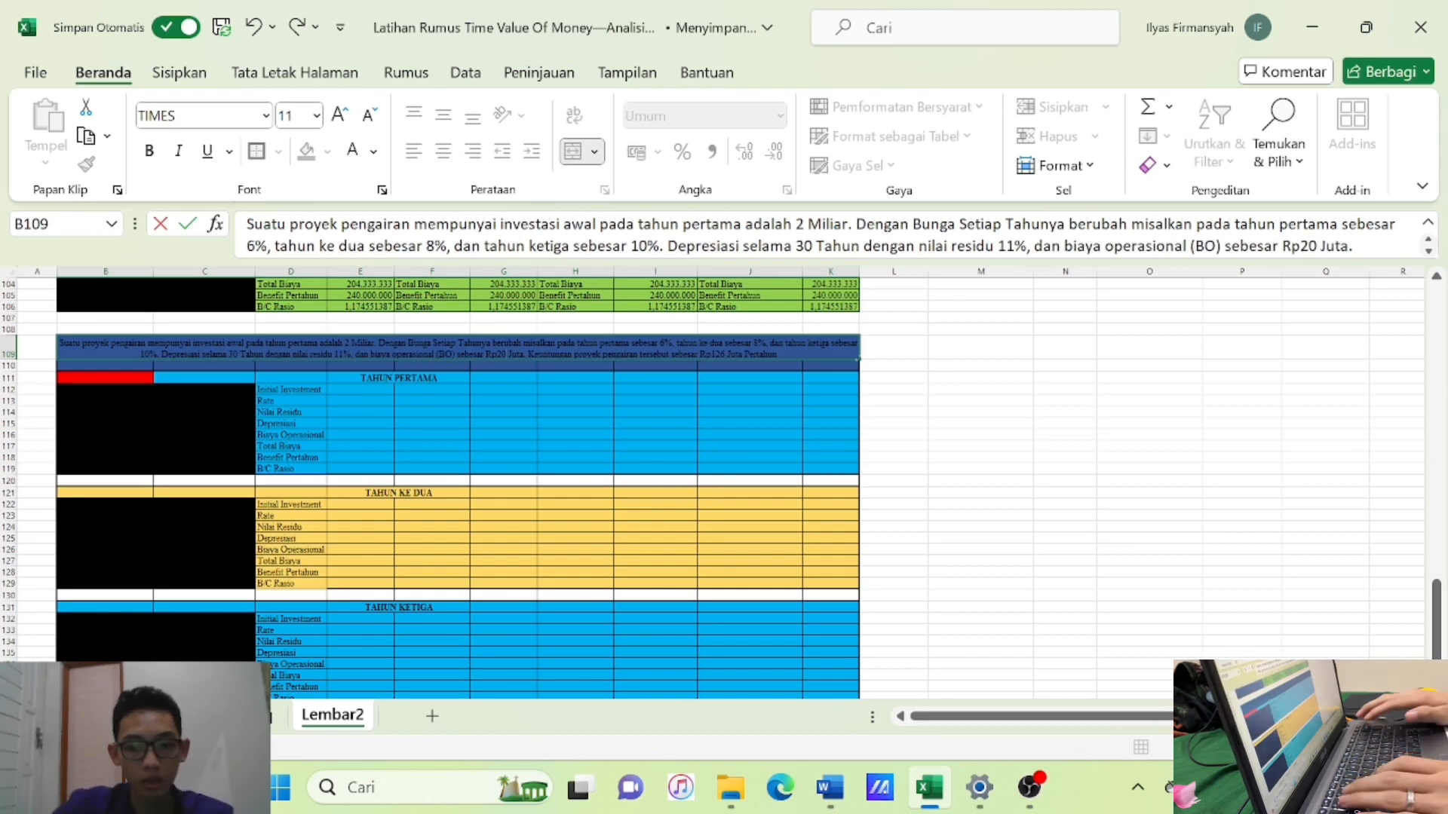
key("BackSpace")
type("5")
key("Return")
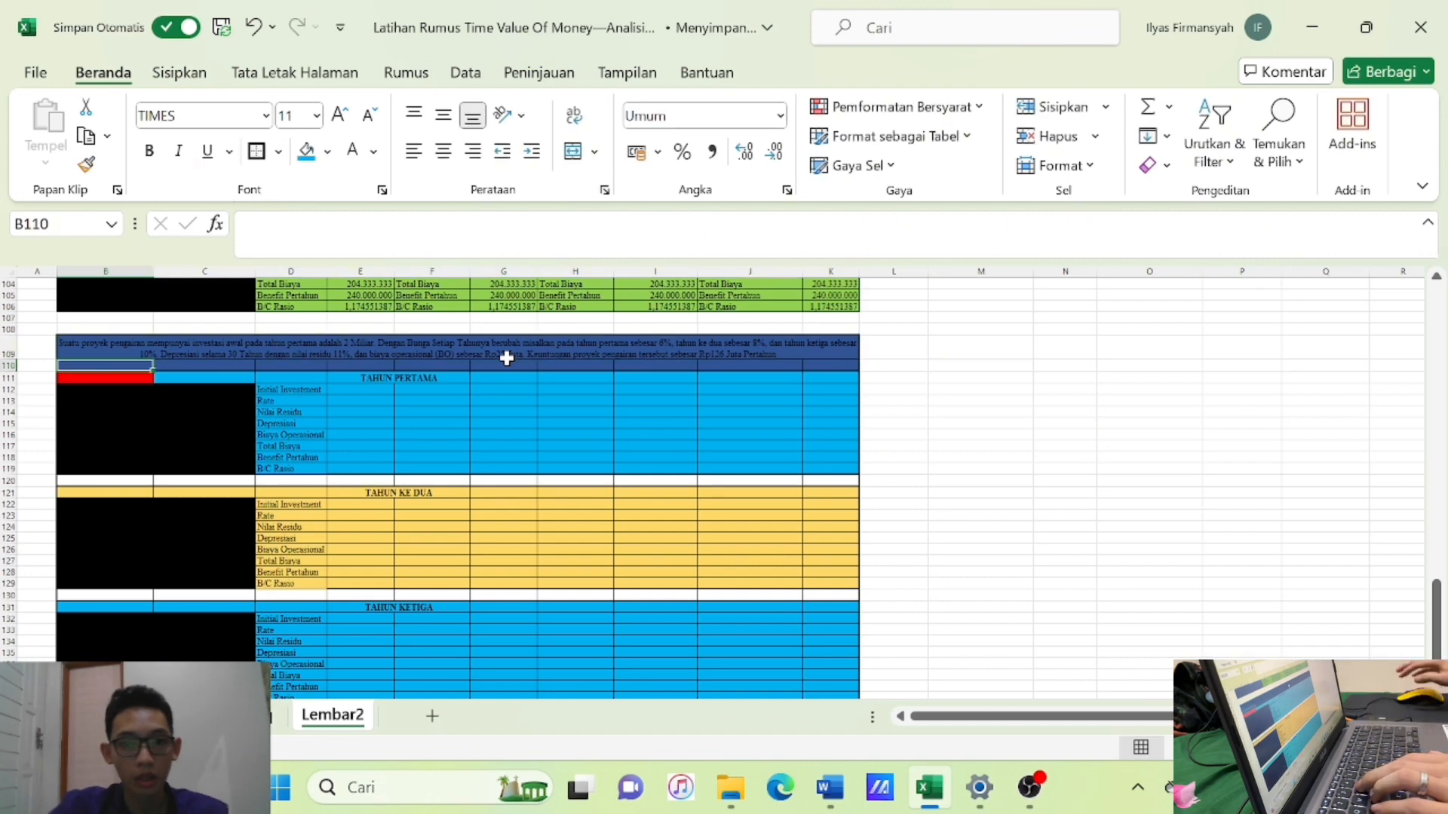
Change the annual profit to Rp200 Juta in the B109 problem text.
double_click(727, 357)
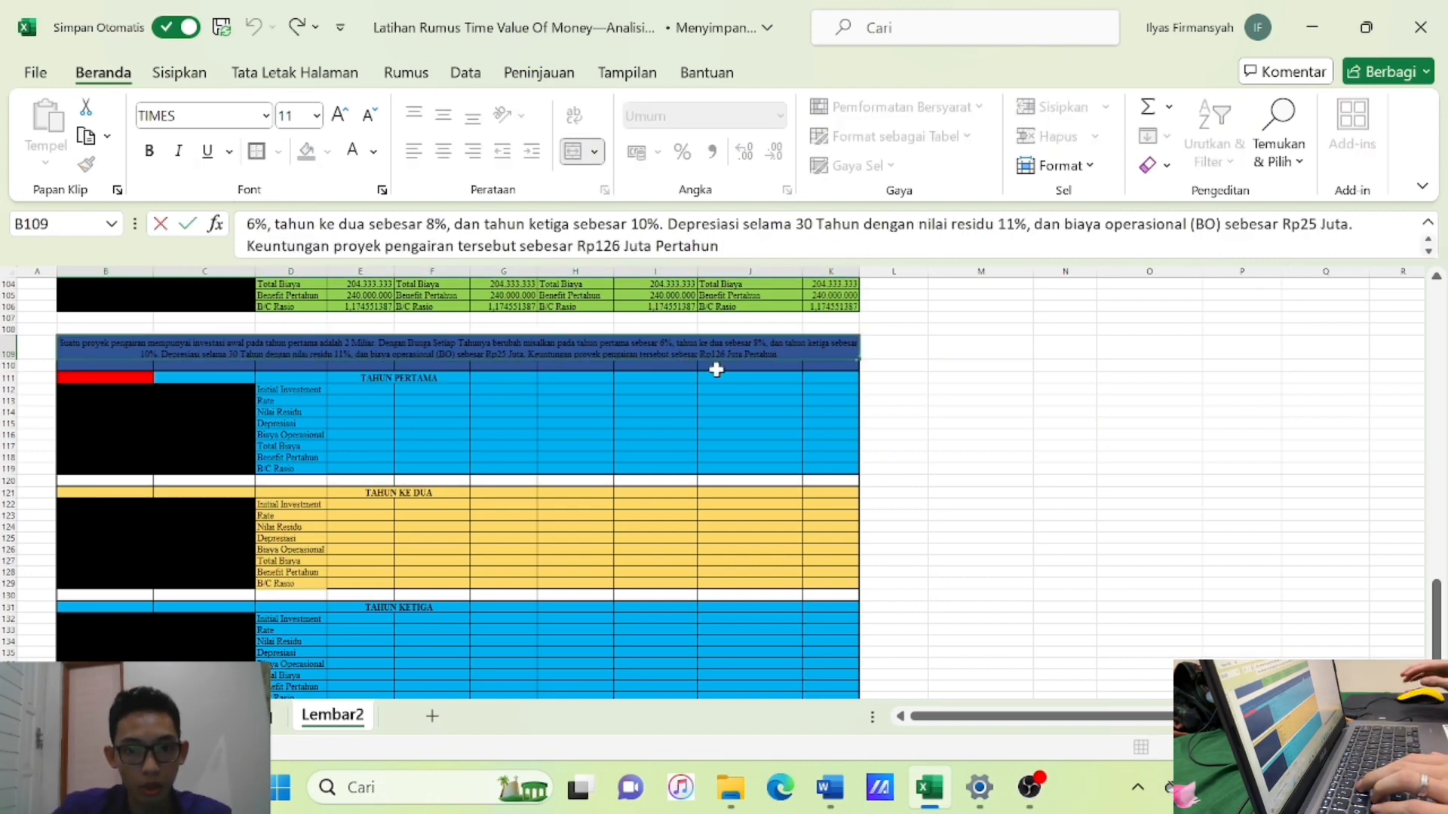
key("BackSpace")
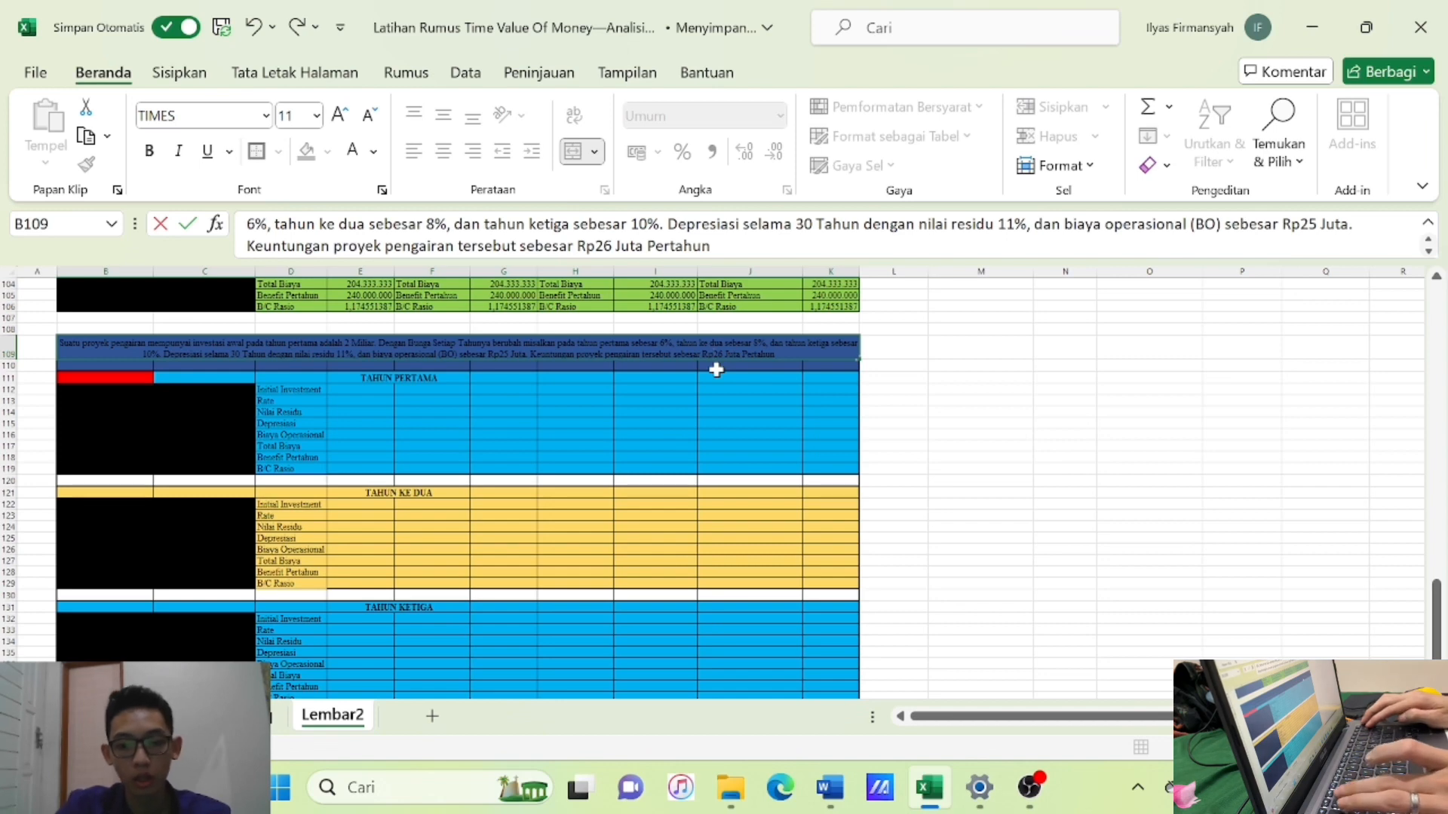
type("2")
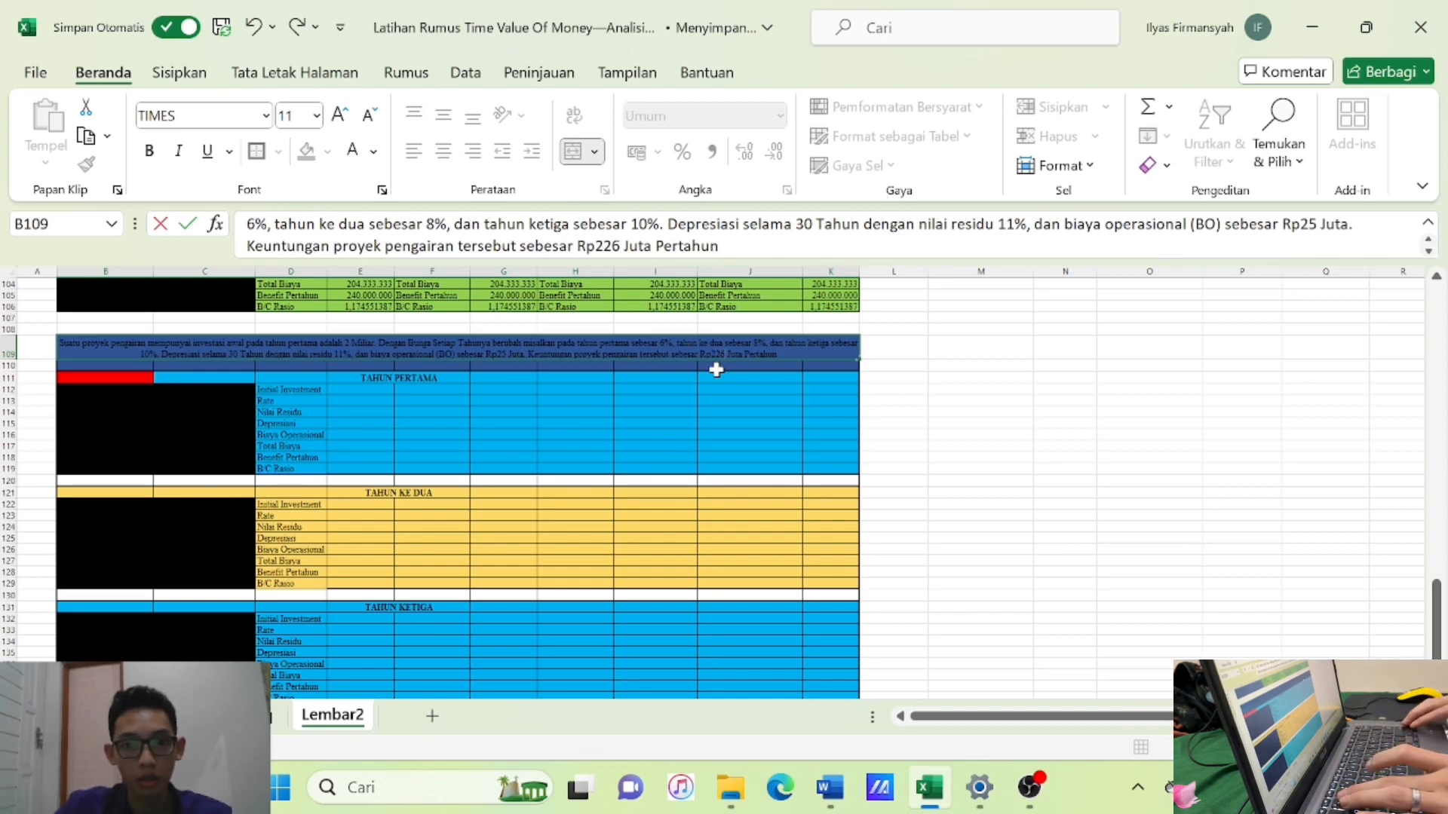
key("Delete")
key("Delete")
type("00")
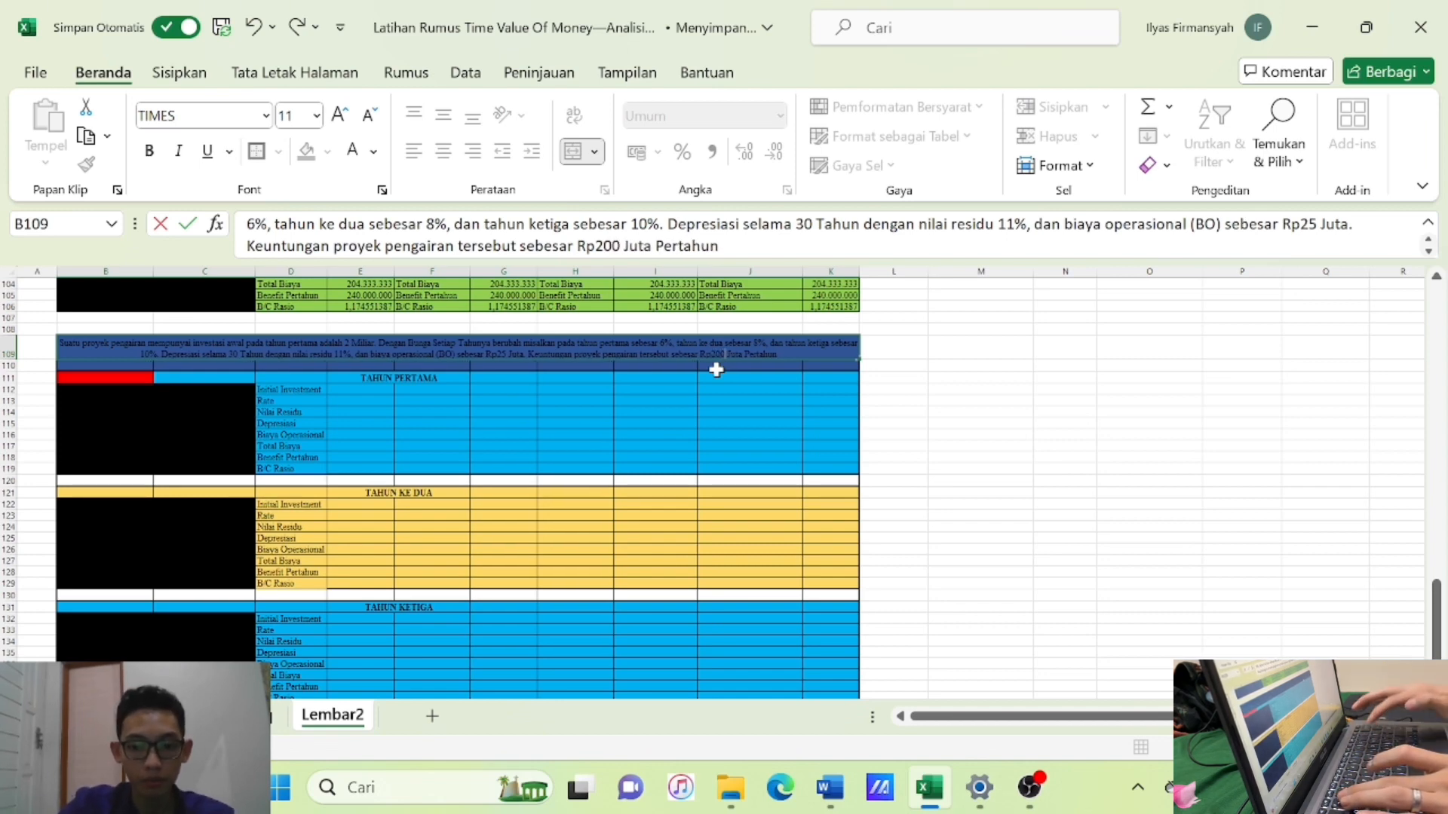
key("Return")
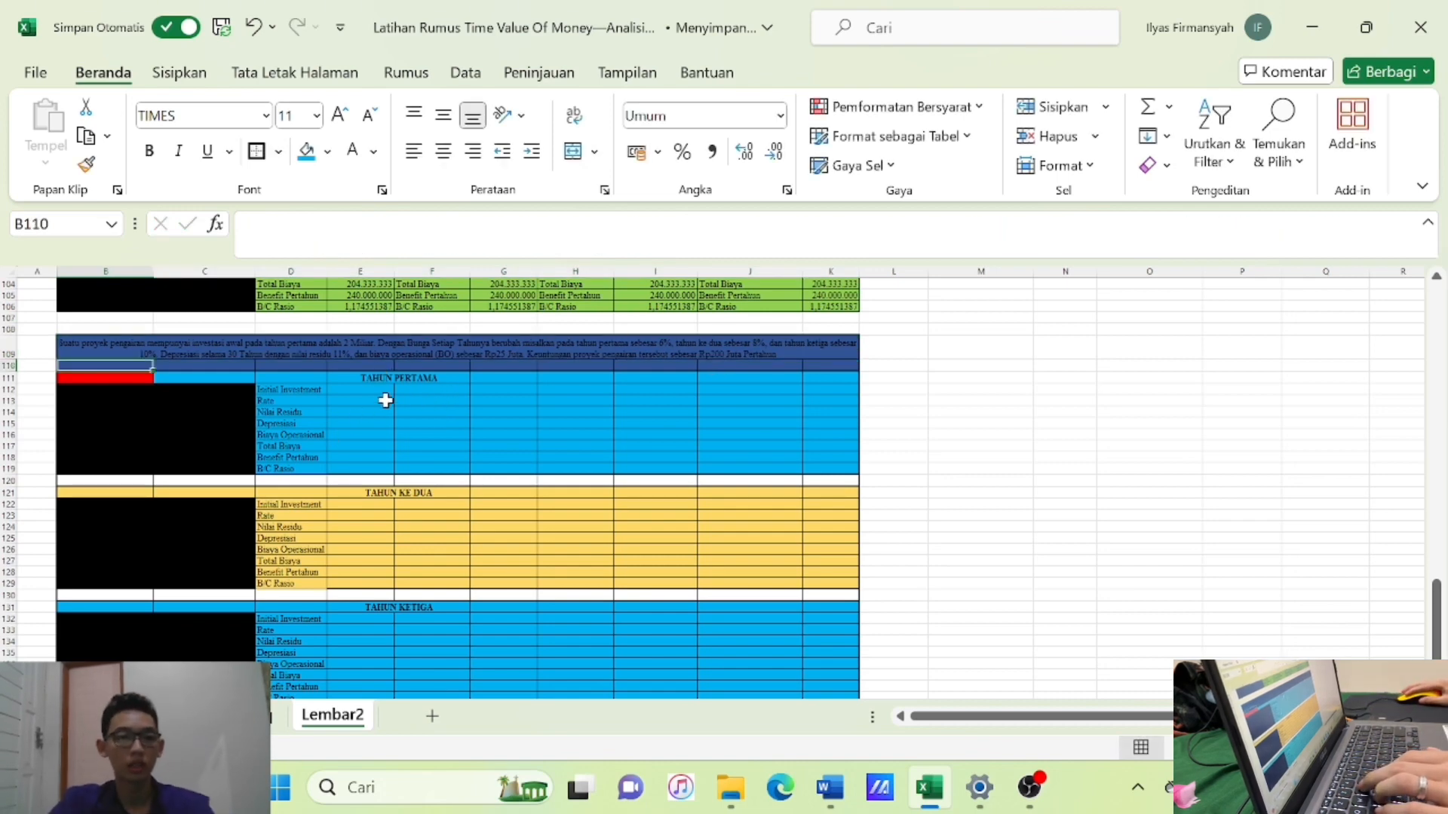
Fill in the Tahun Pertama data in E112:E115: Initial Investment 2.000.000.000, Rate 6%, Nilai Residu 11% and Depresiasi 30.
left_click(370, 389)
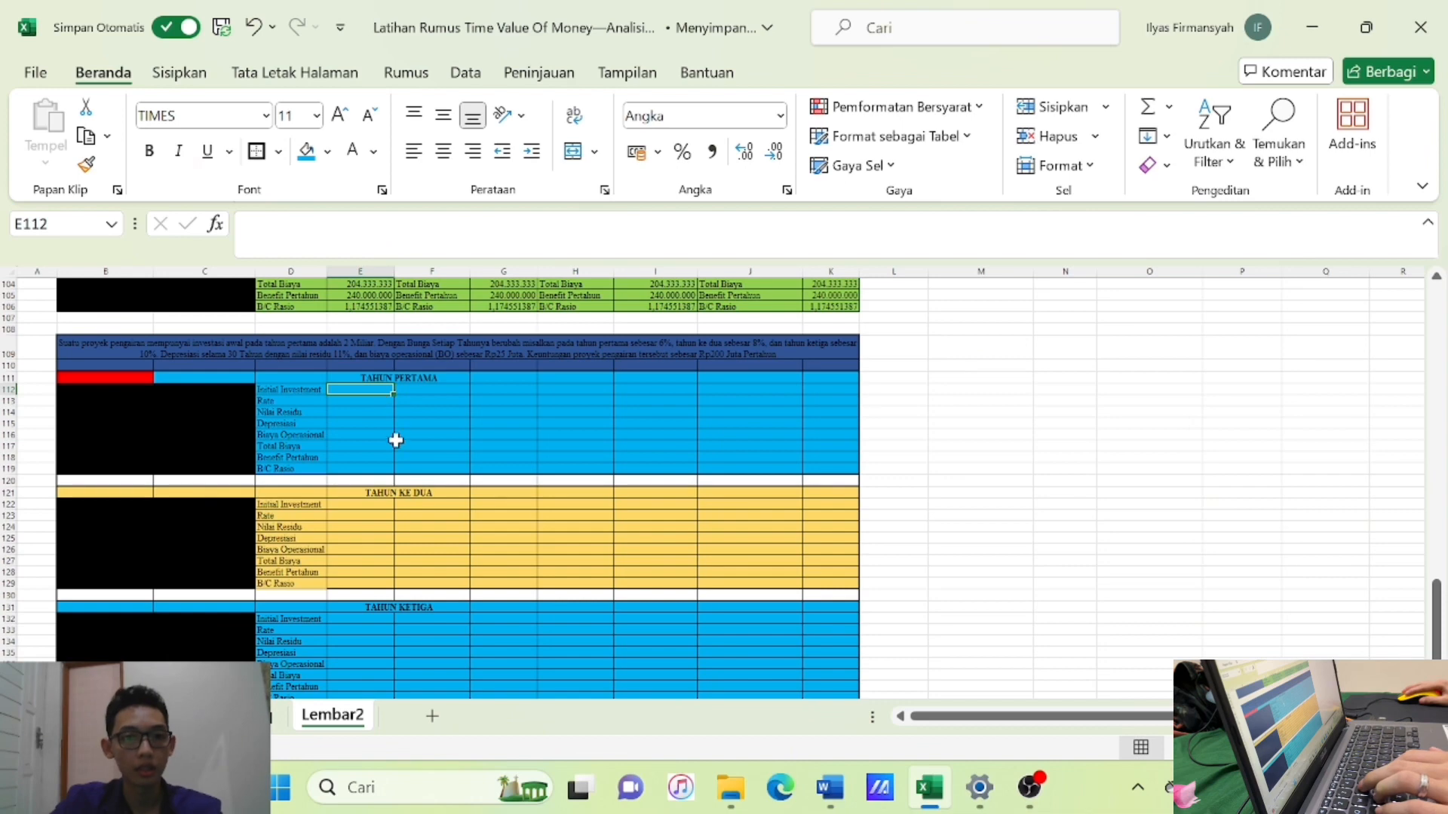
type("2.0")
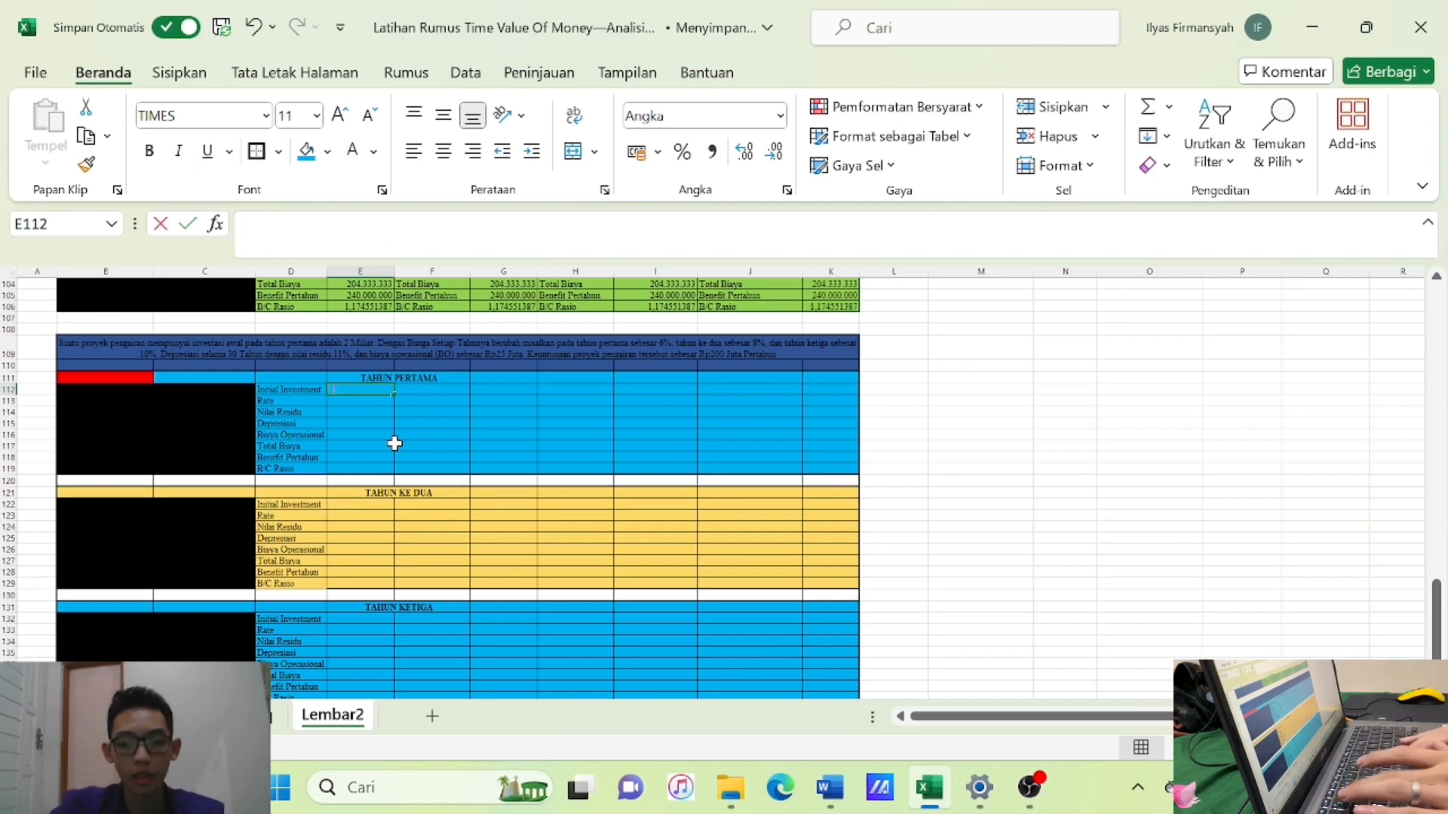
type("00.000.000")
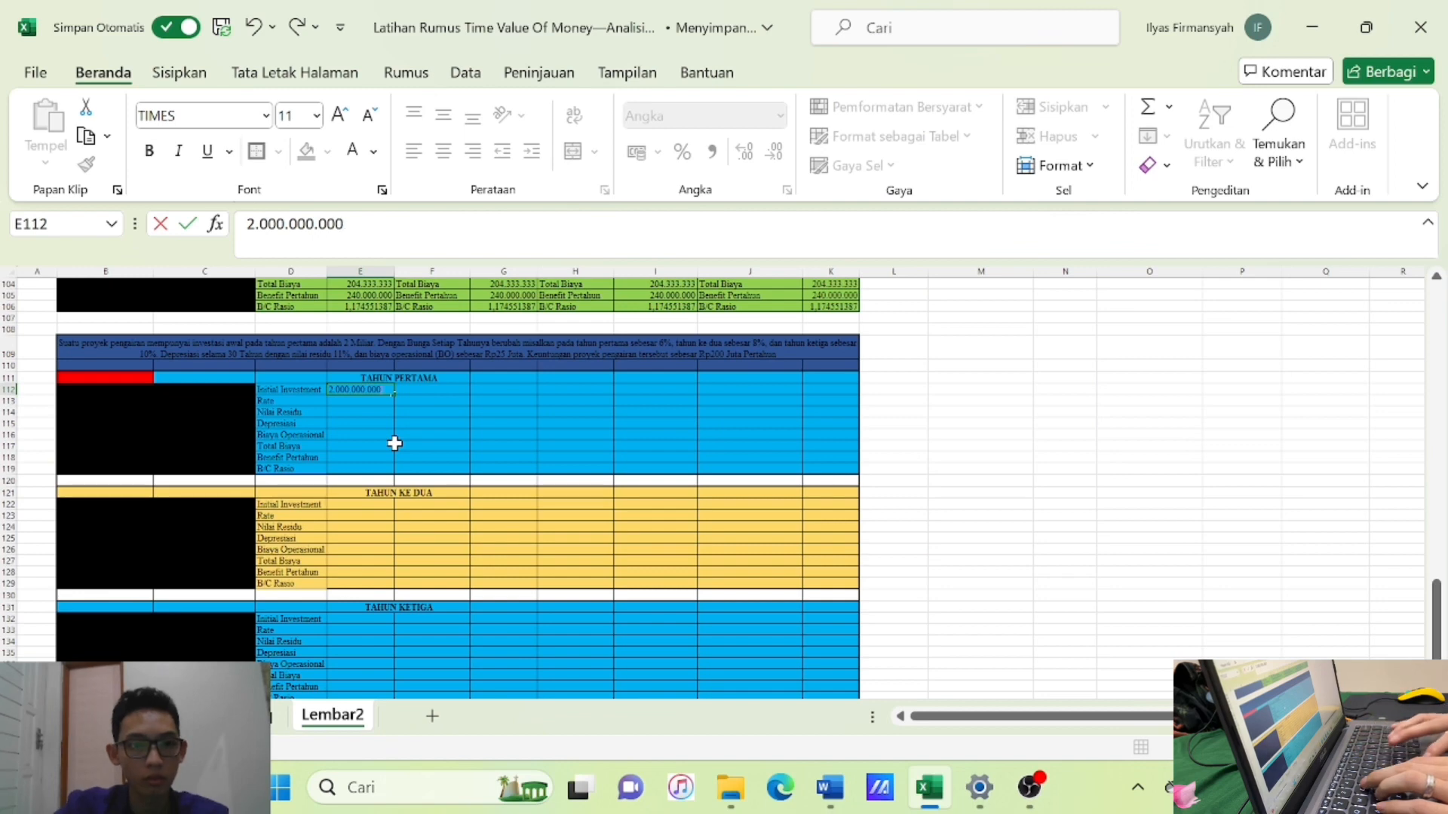
key("Return")
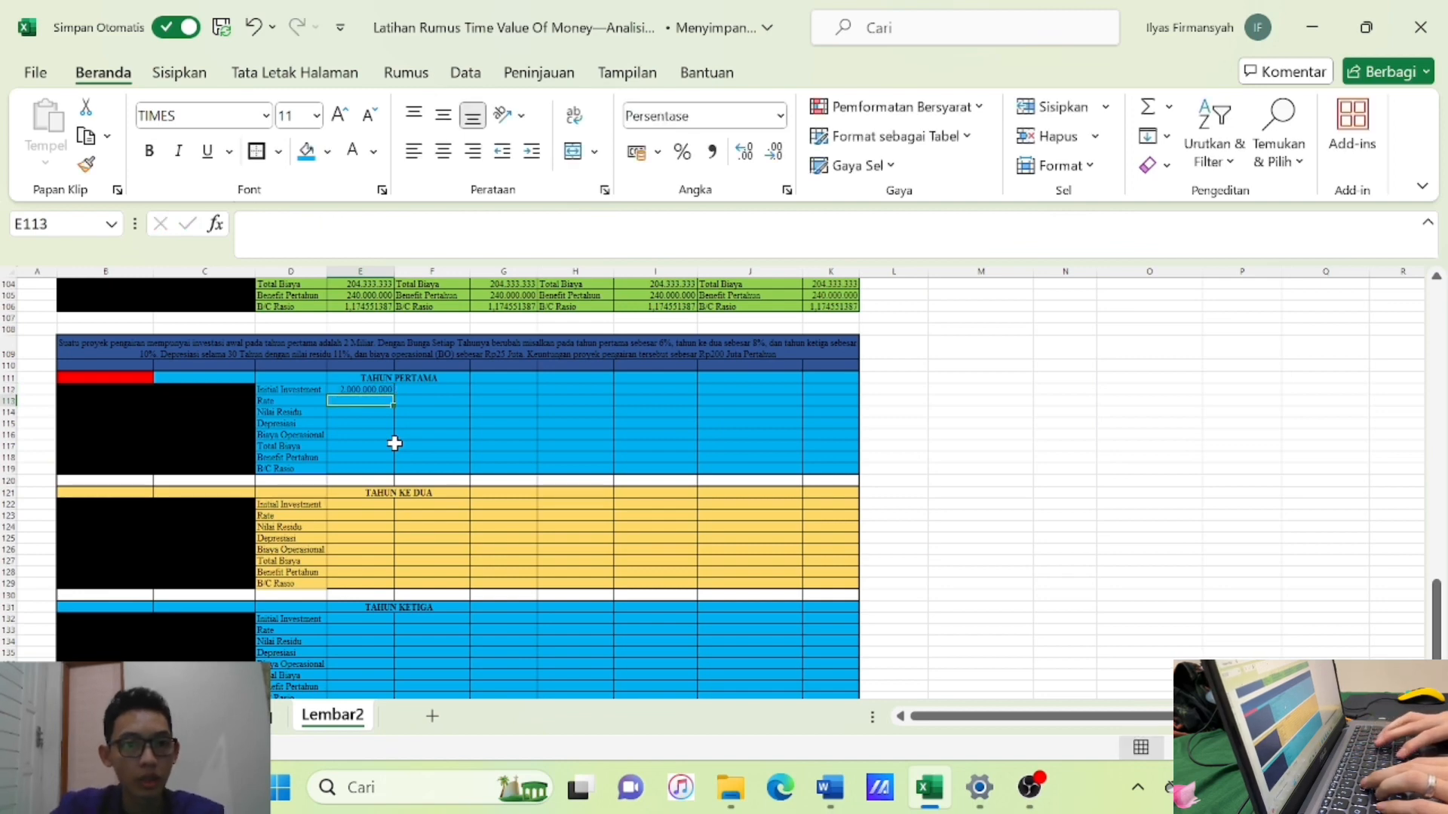
type("6%")
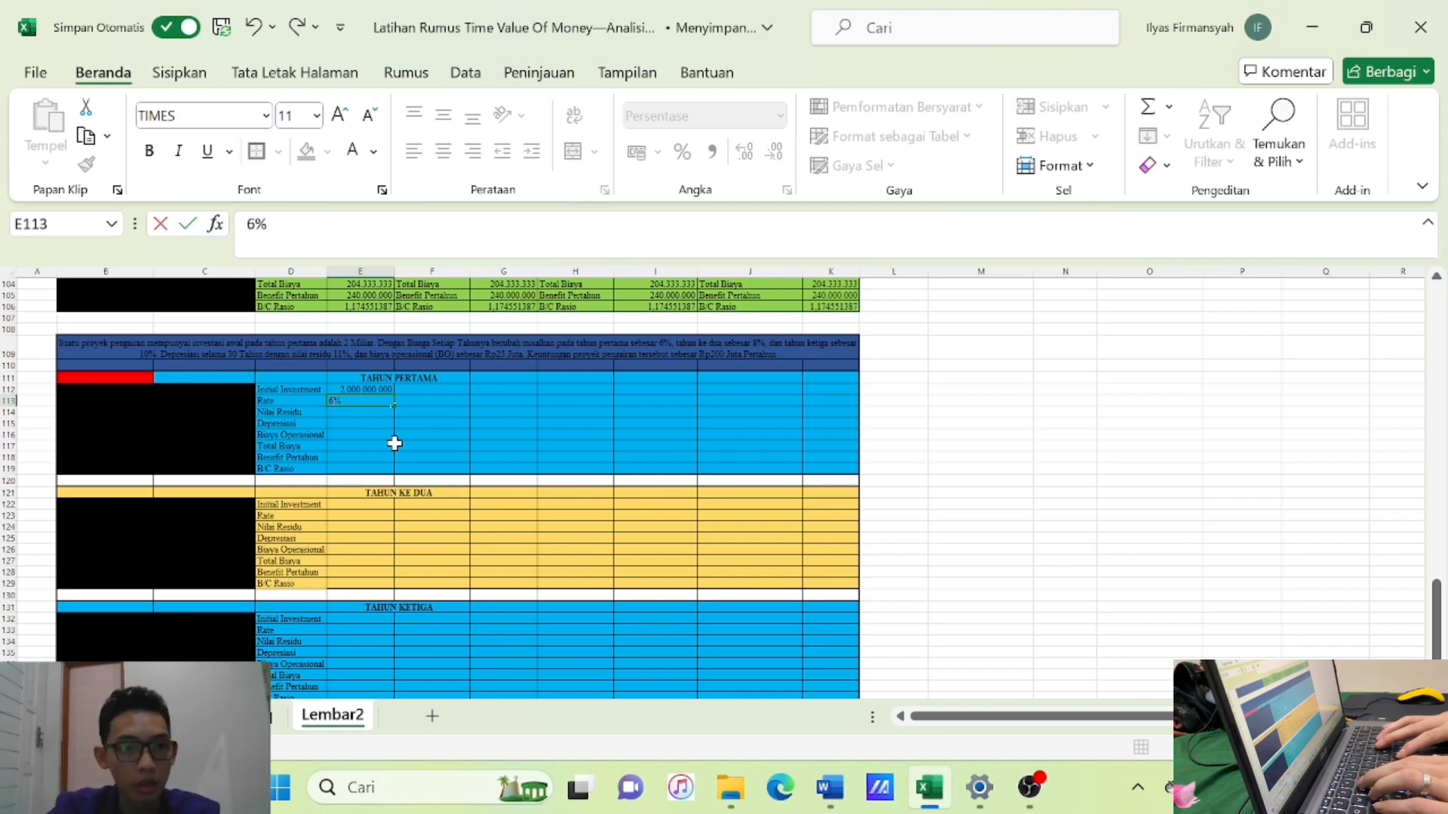
key("Return")
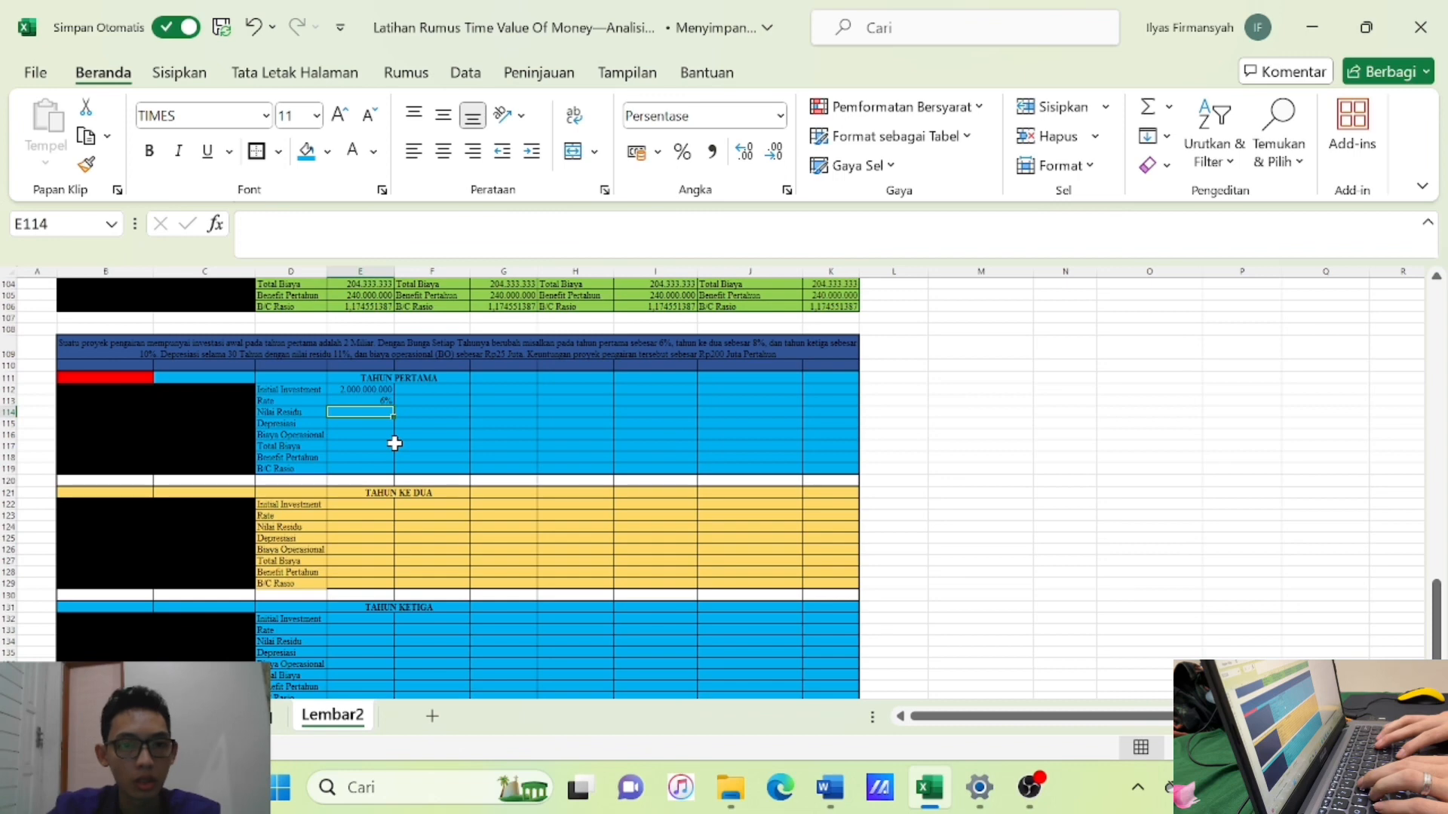
type("11%")
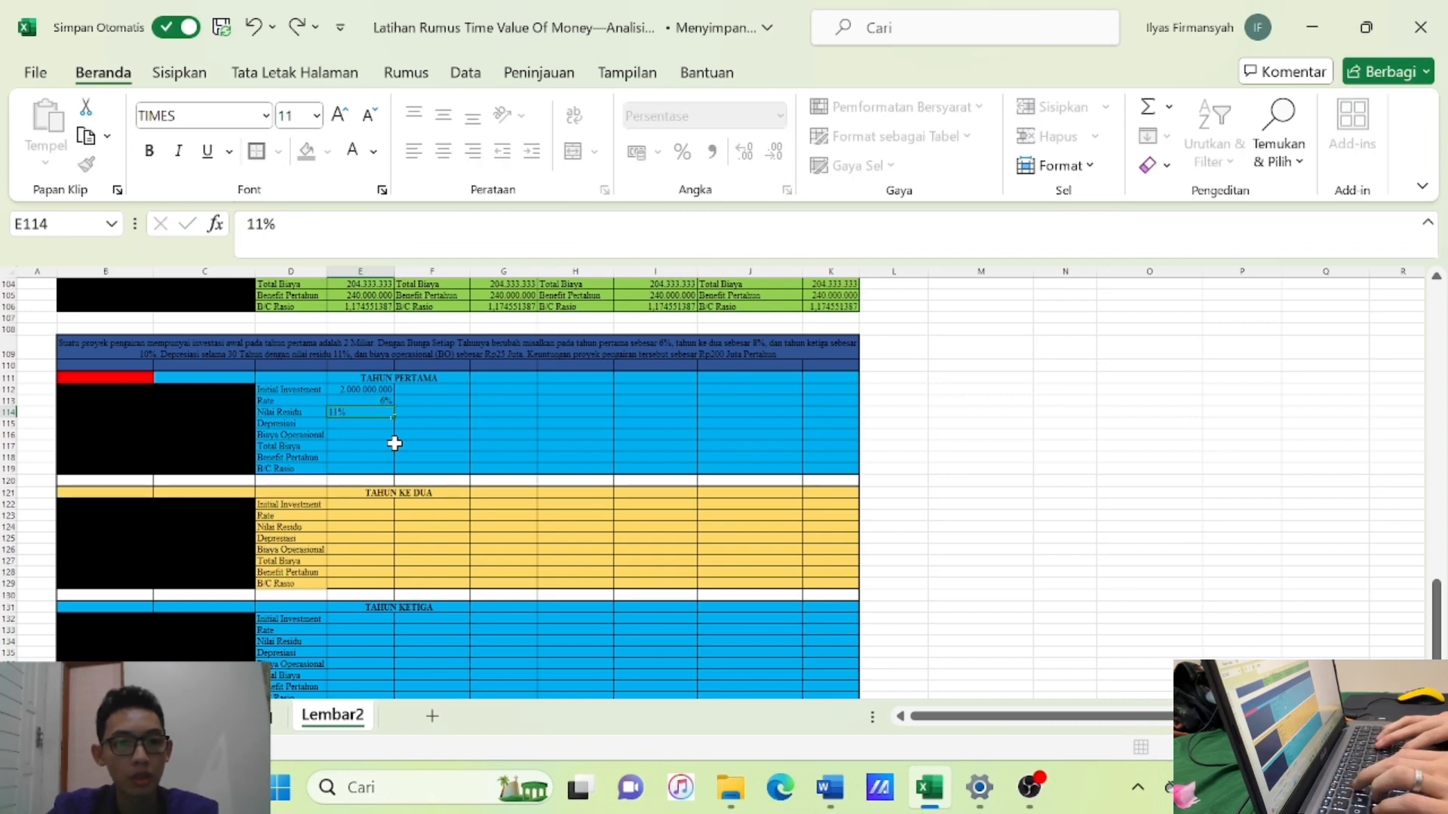
key("Return")
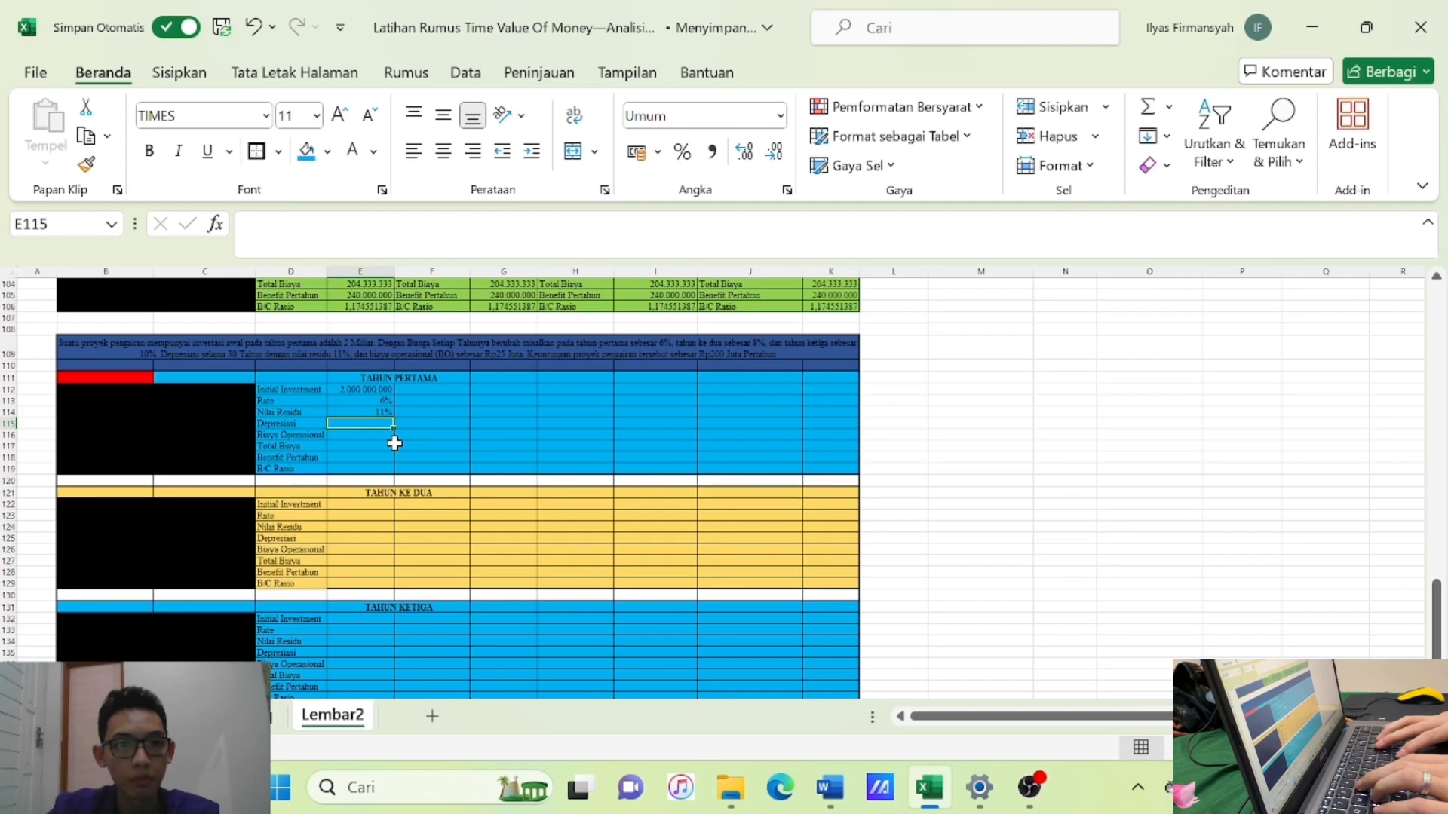
type("30")
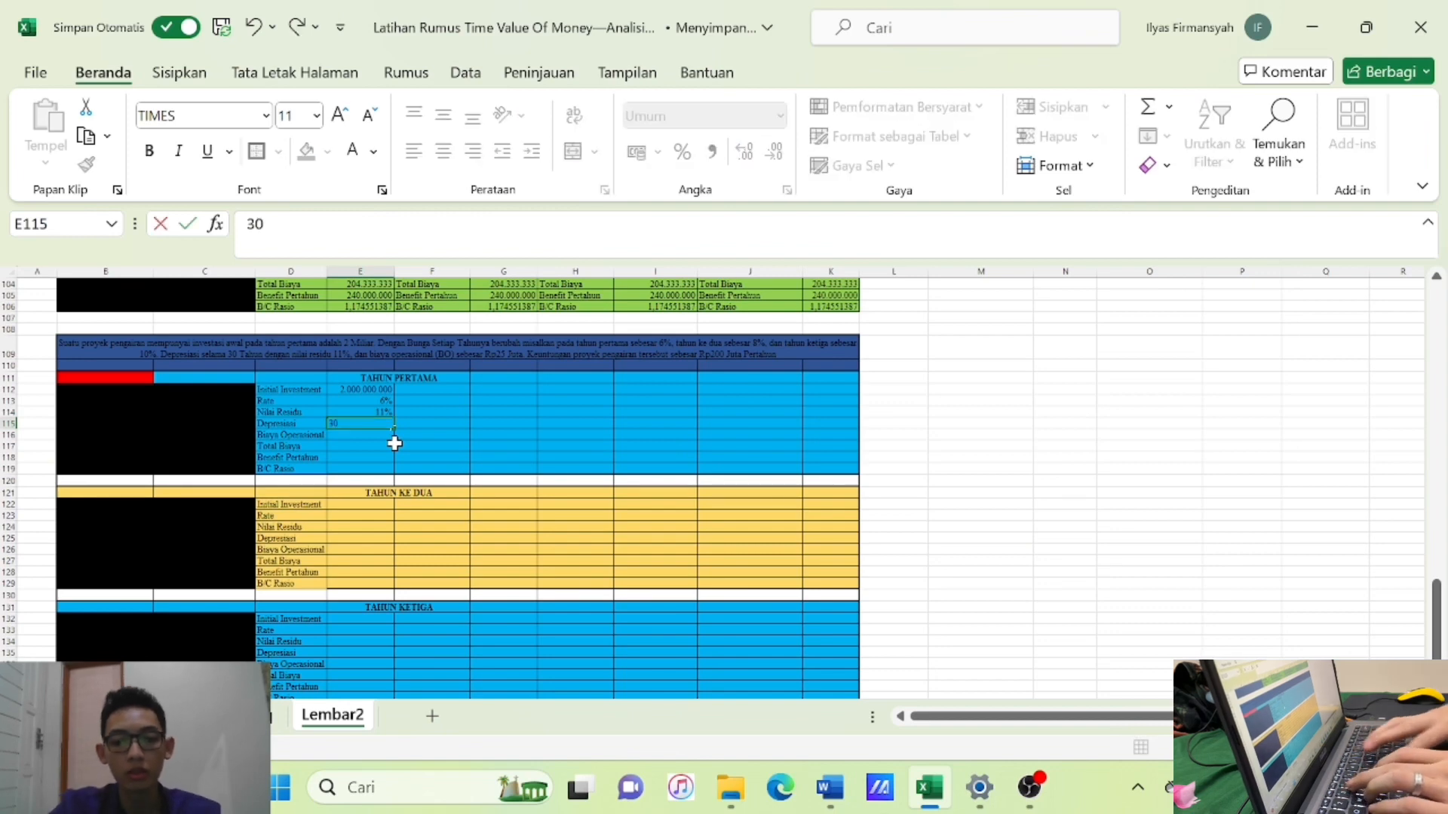
key("Return")
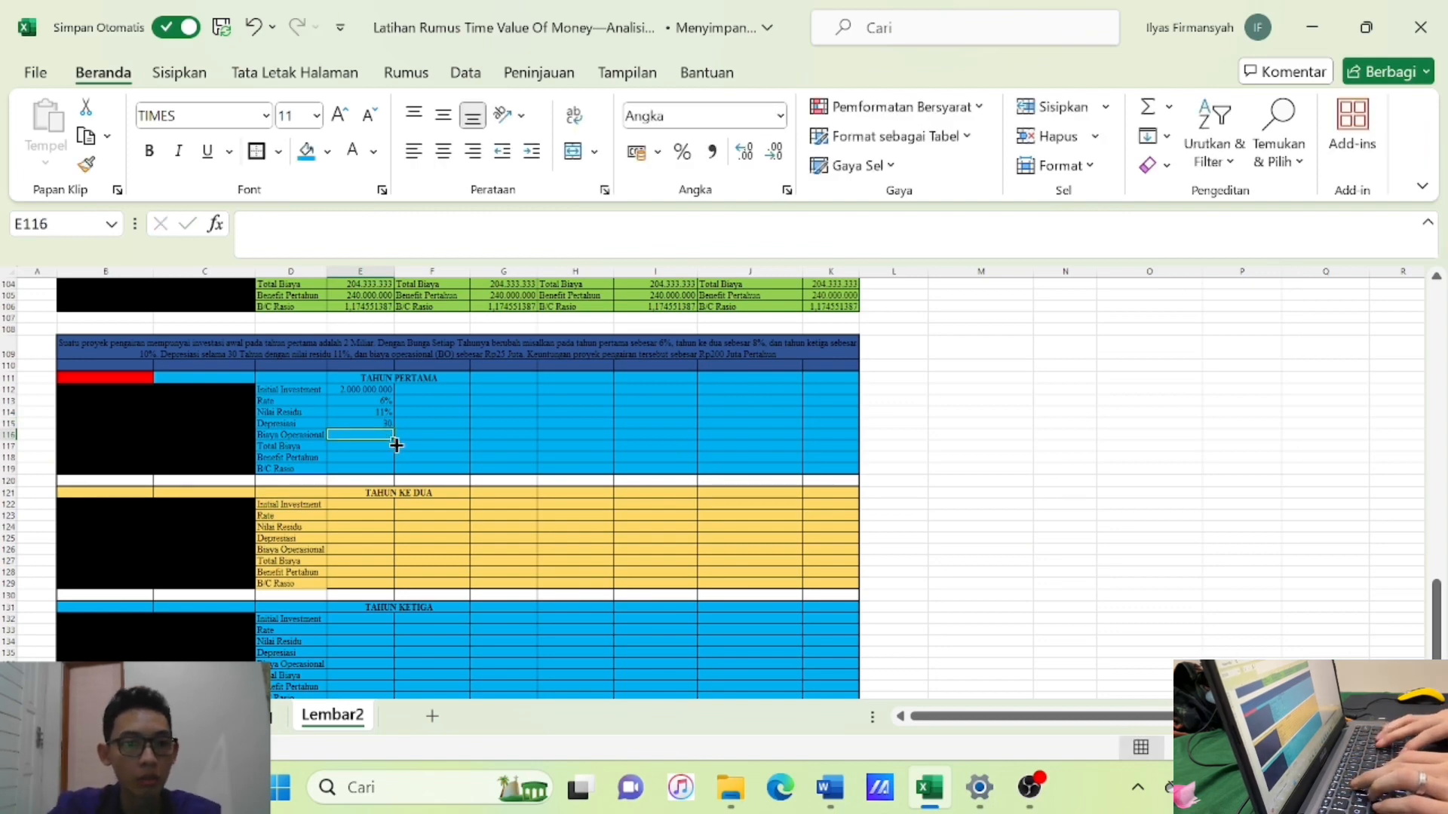
Enter a Biaya Operasional of 30.000.000 for Tahun Pertama in E116.
type("30")
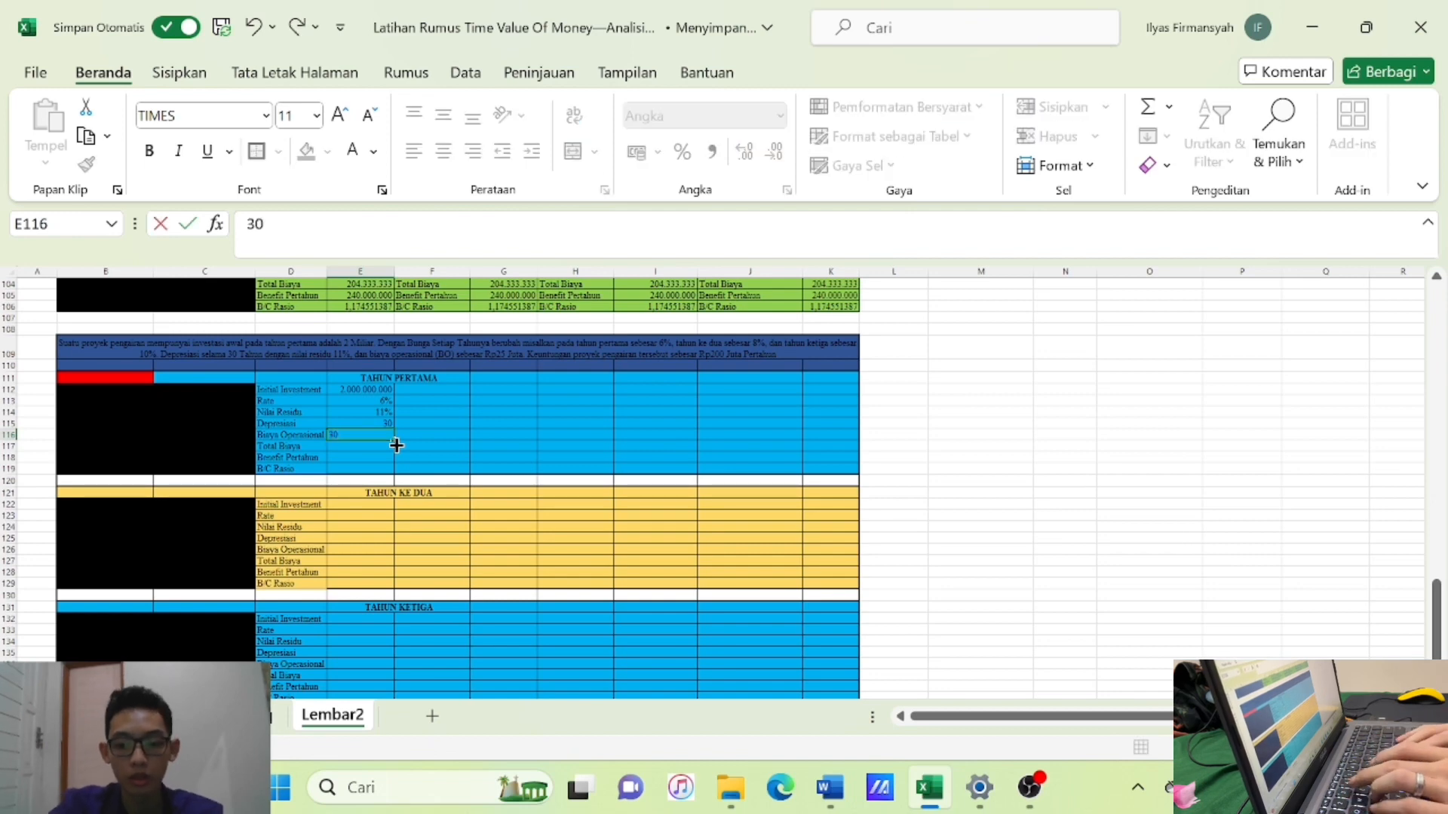
type(".000")
type(".000")
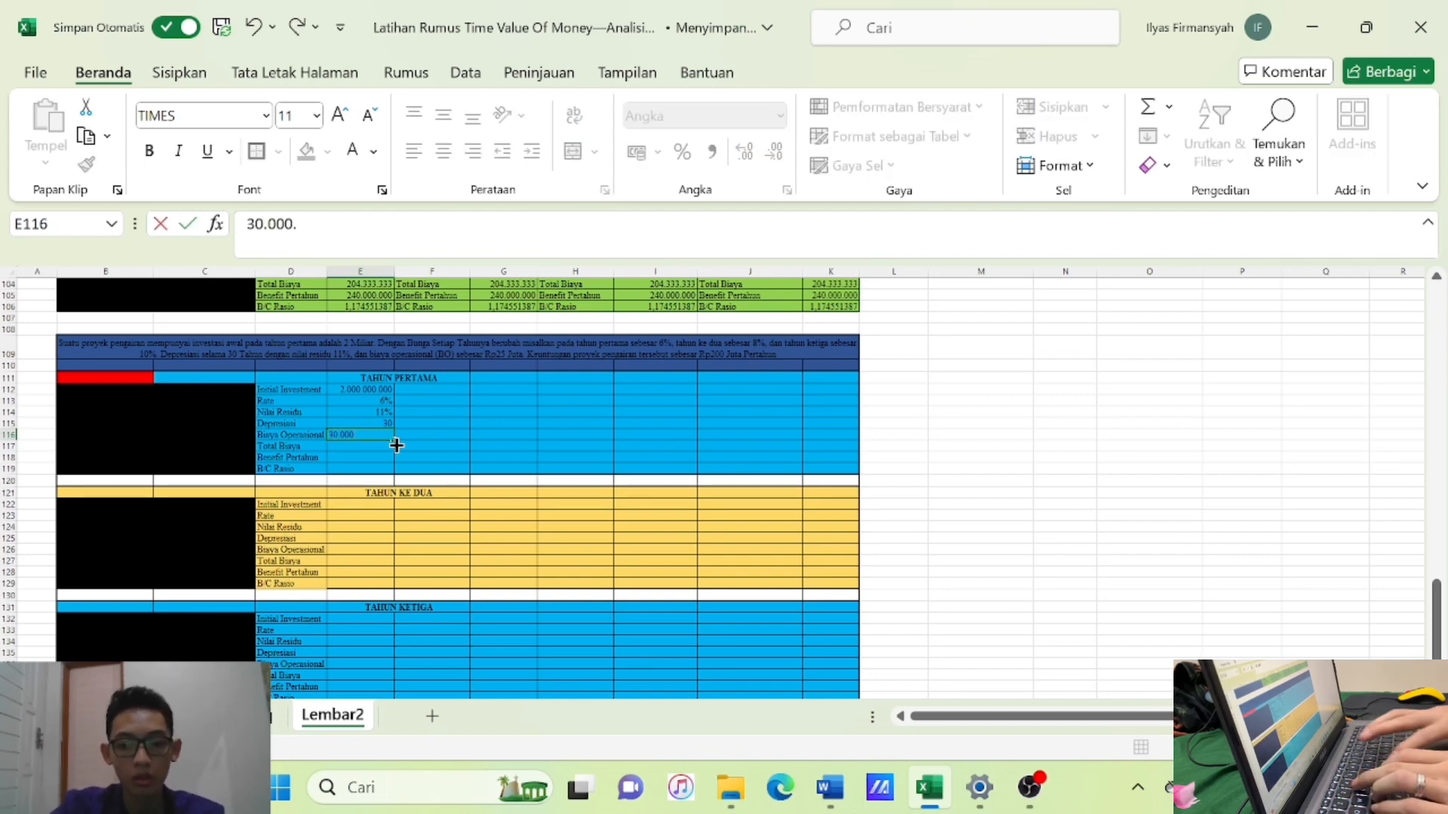
key("Return")
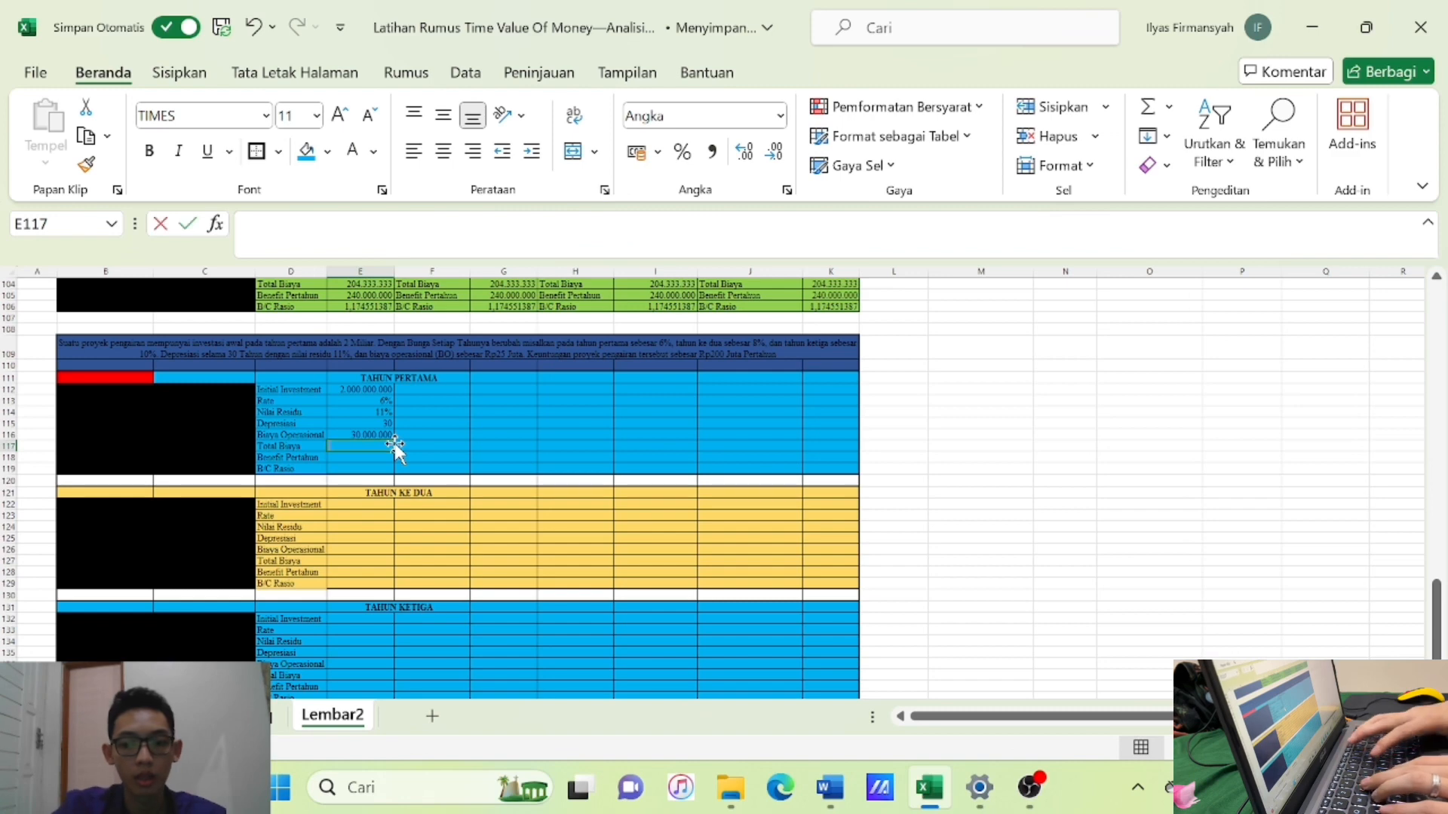
Calculate the Tahun Pertama Total Biaya in E117 with =(E112*E113)+(E112-(E112*E114))/E115+E116.
type("=(")
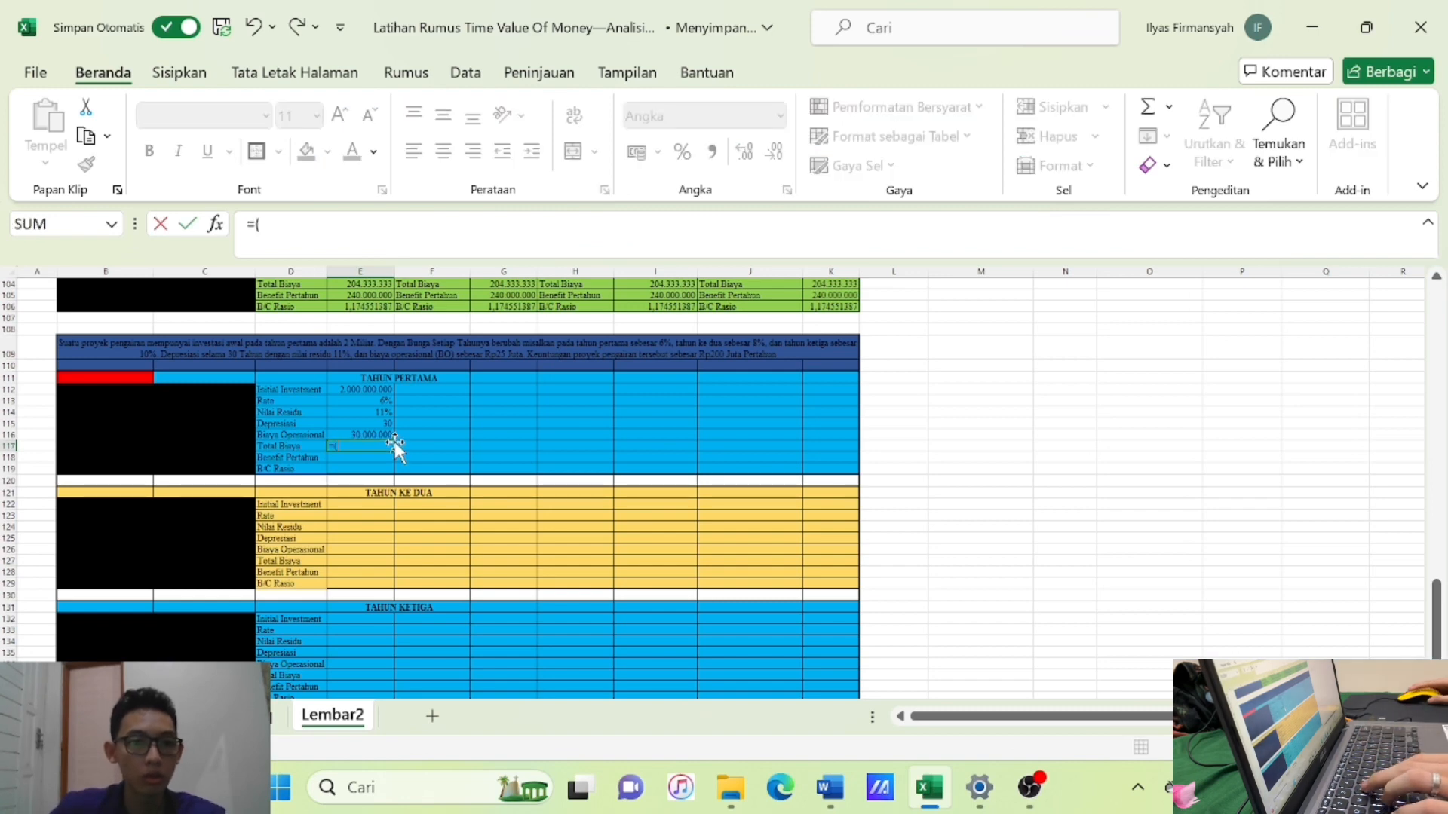
left_click(376, 389)
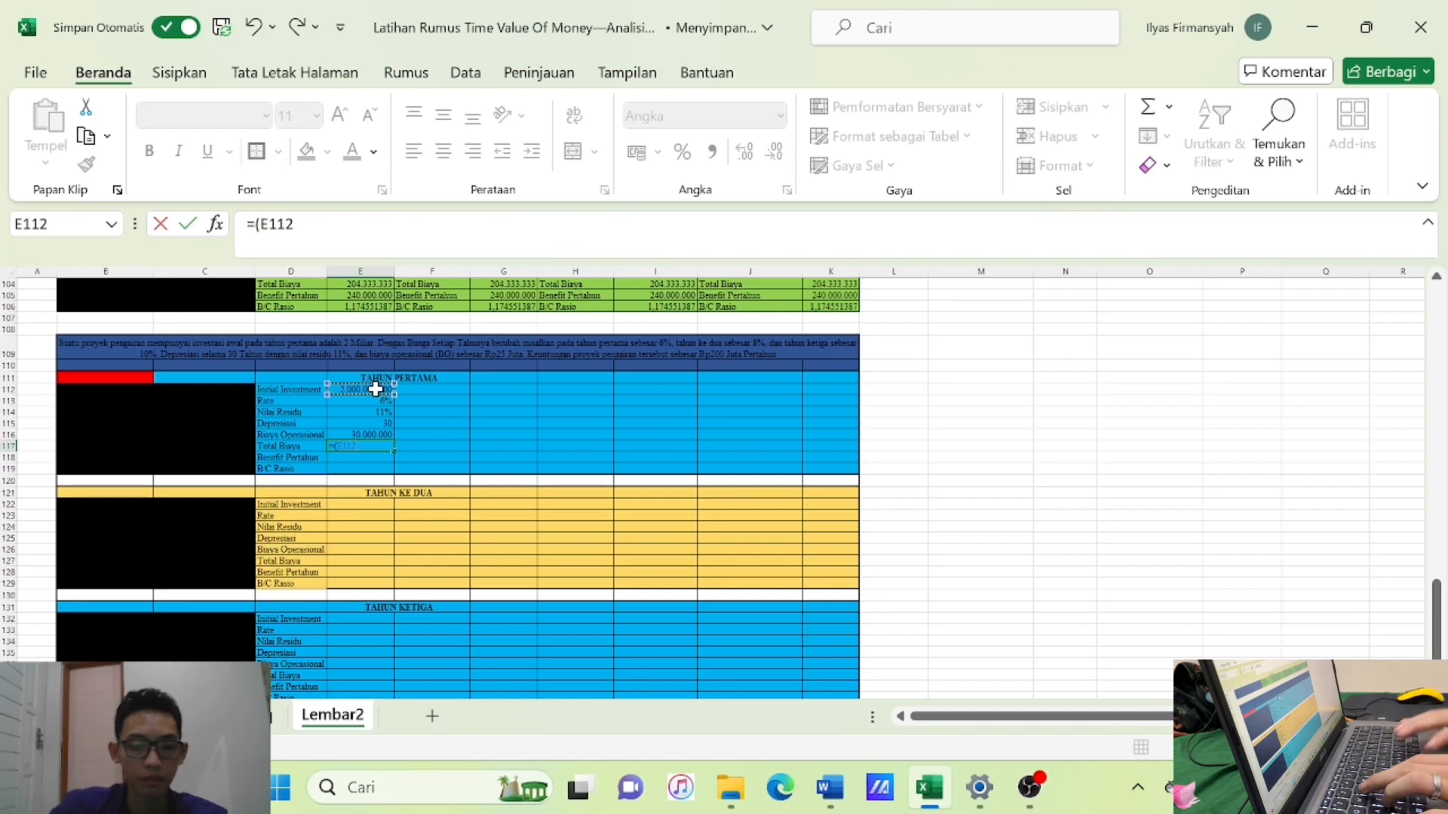
type("*")
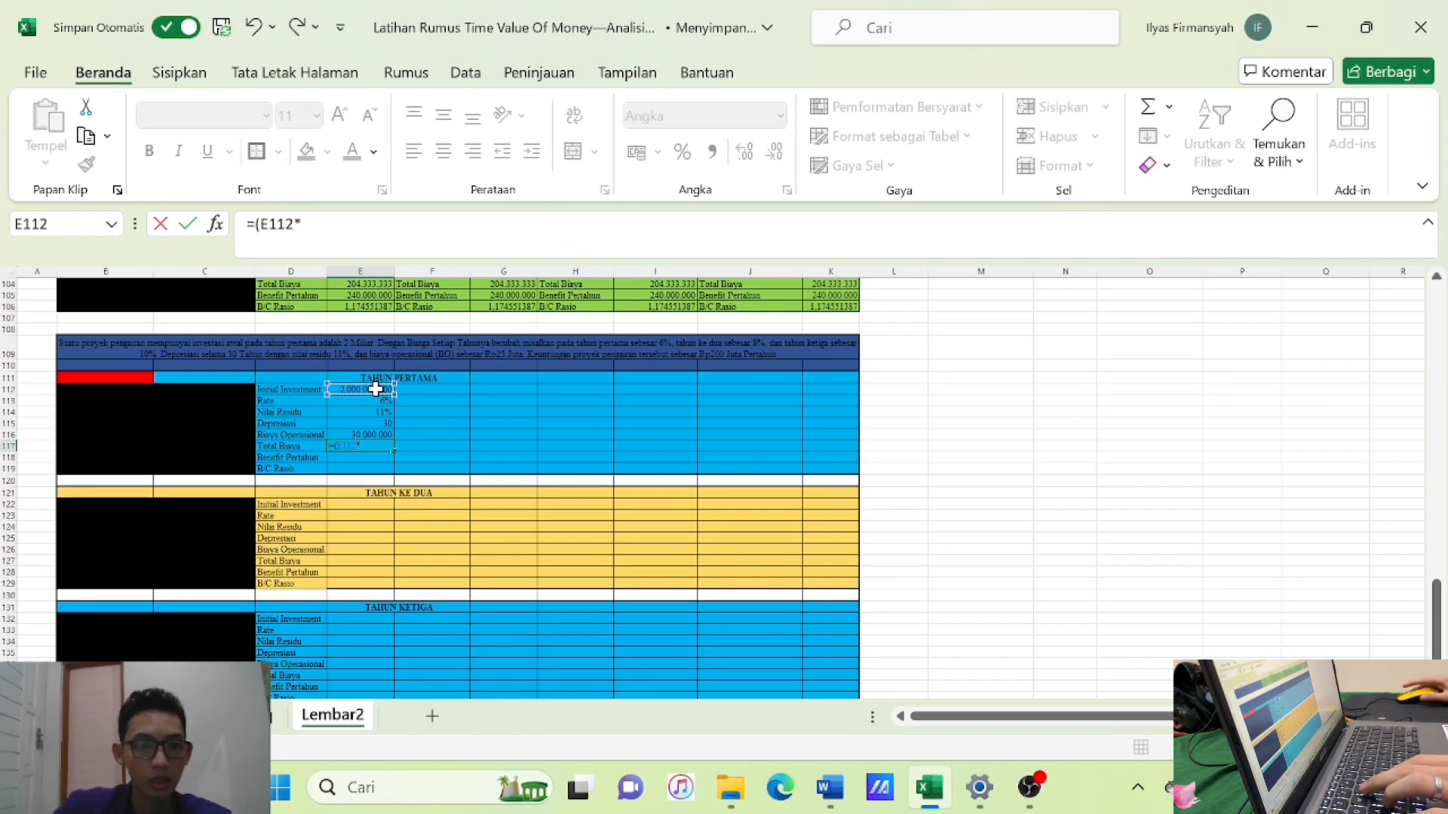
left_click(376, 401)
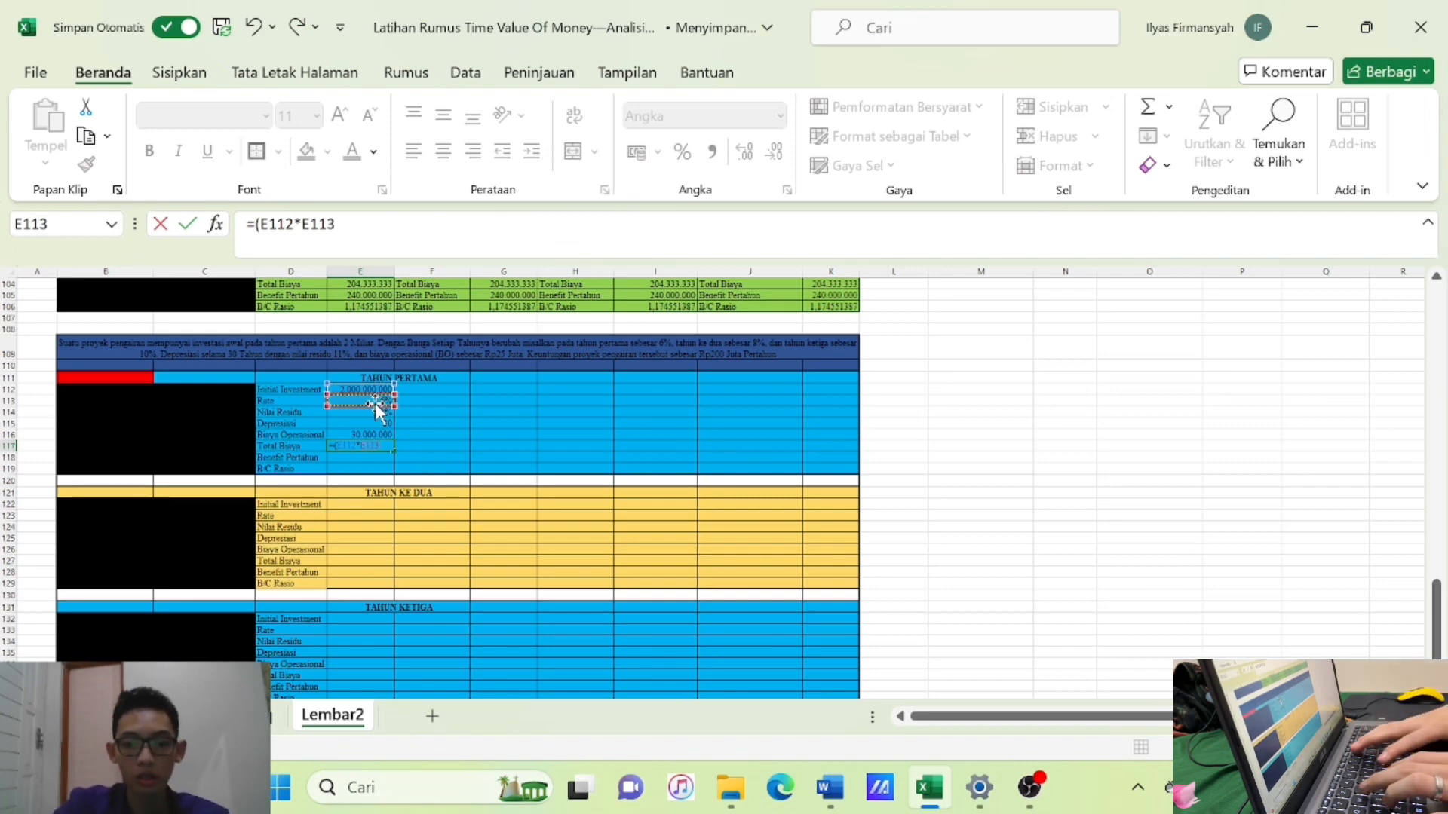
type(")+")
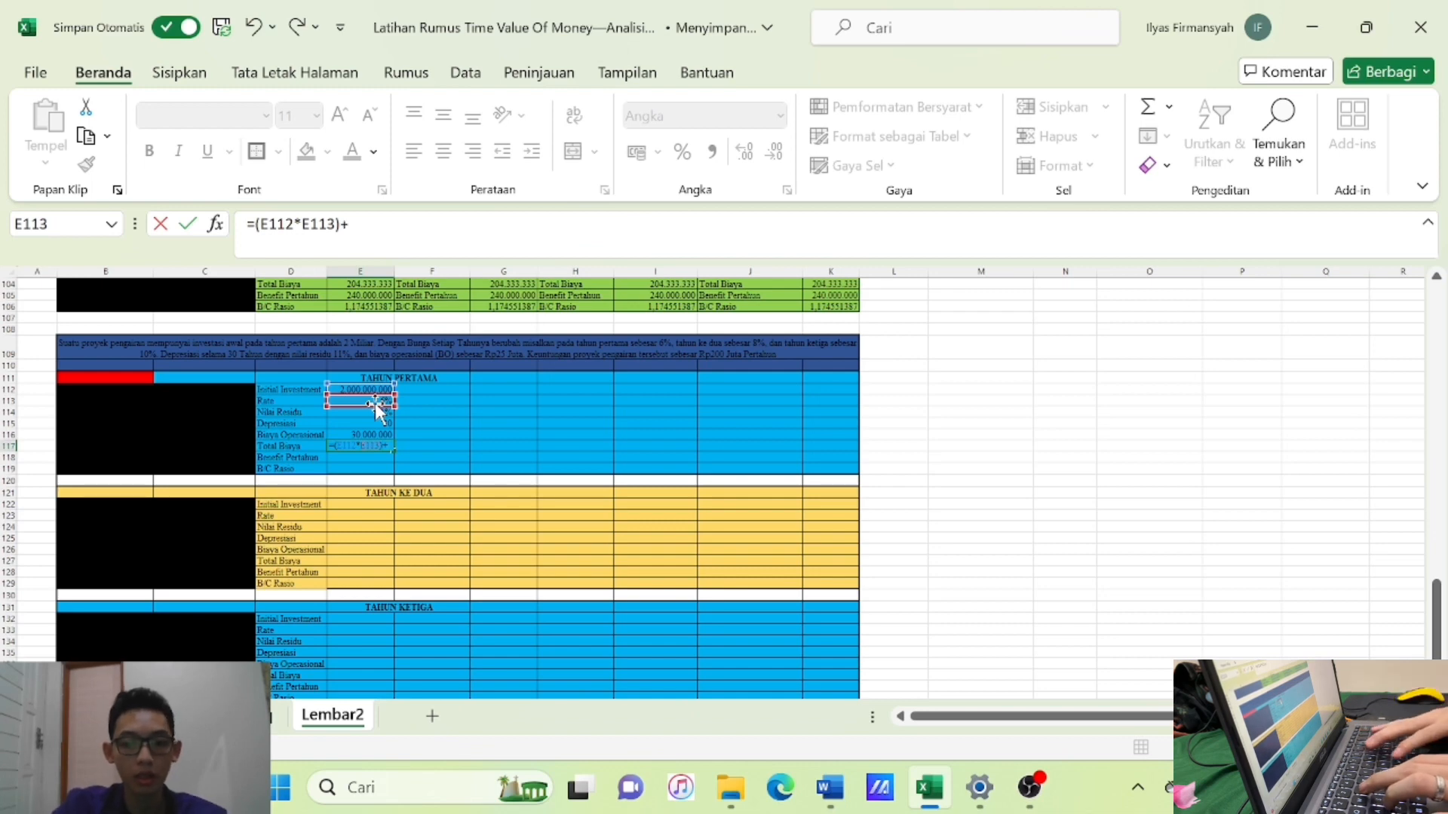
type("(")
left_click(388, 391)
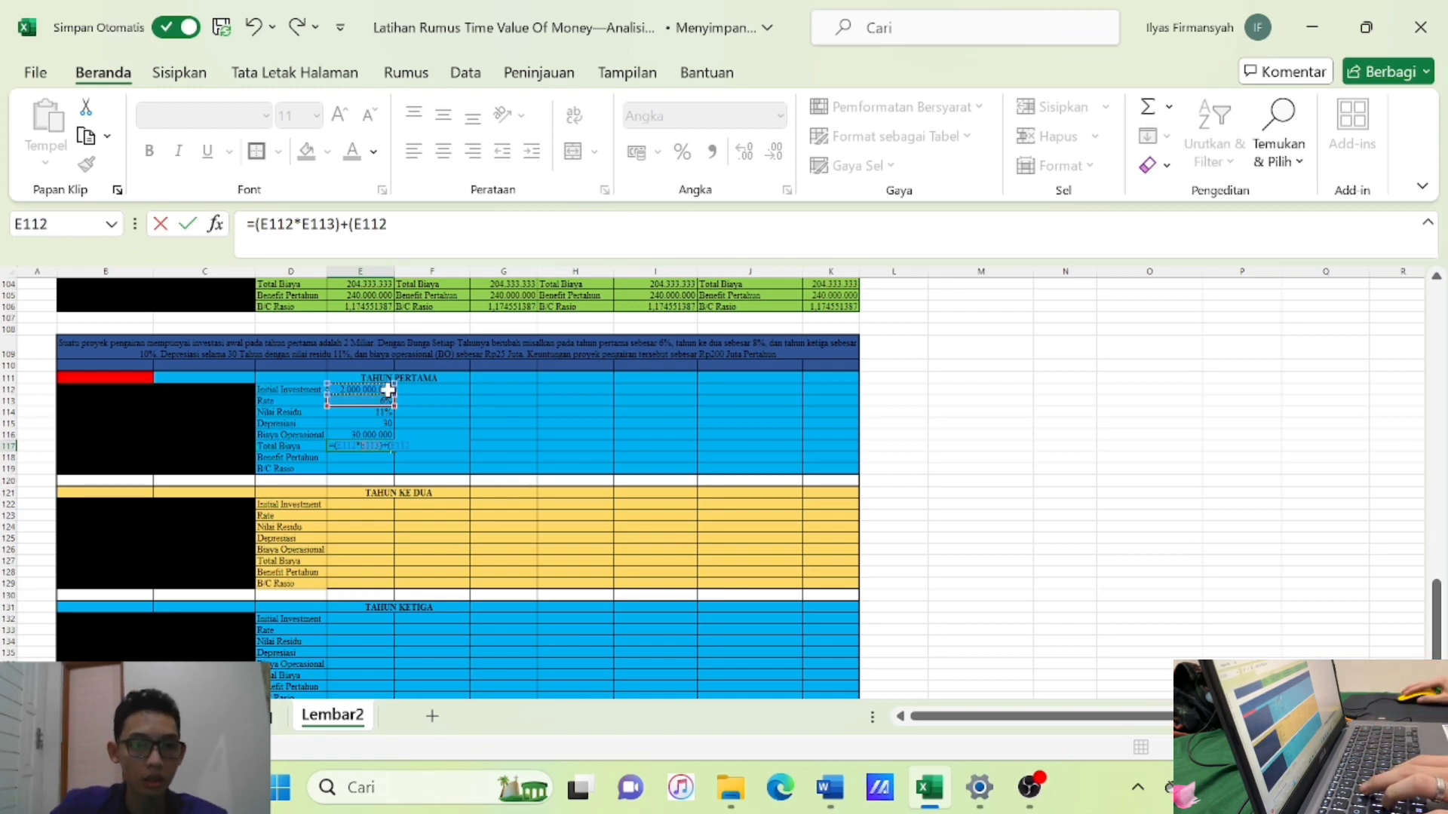
type("-")
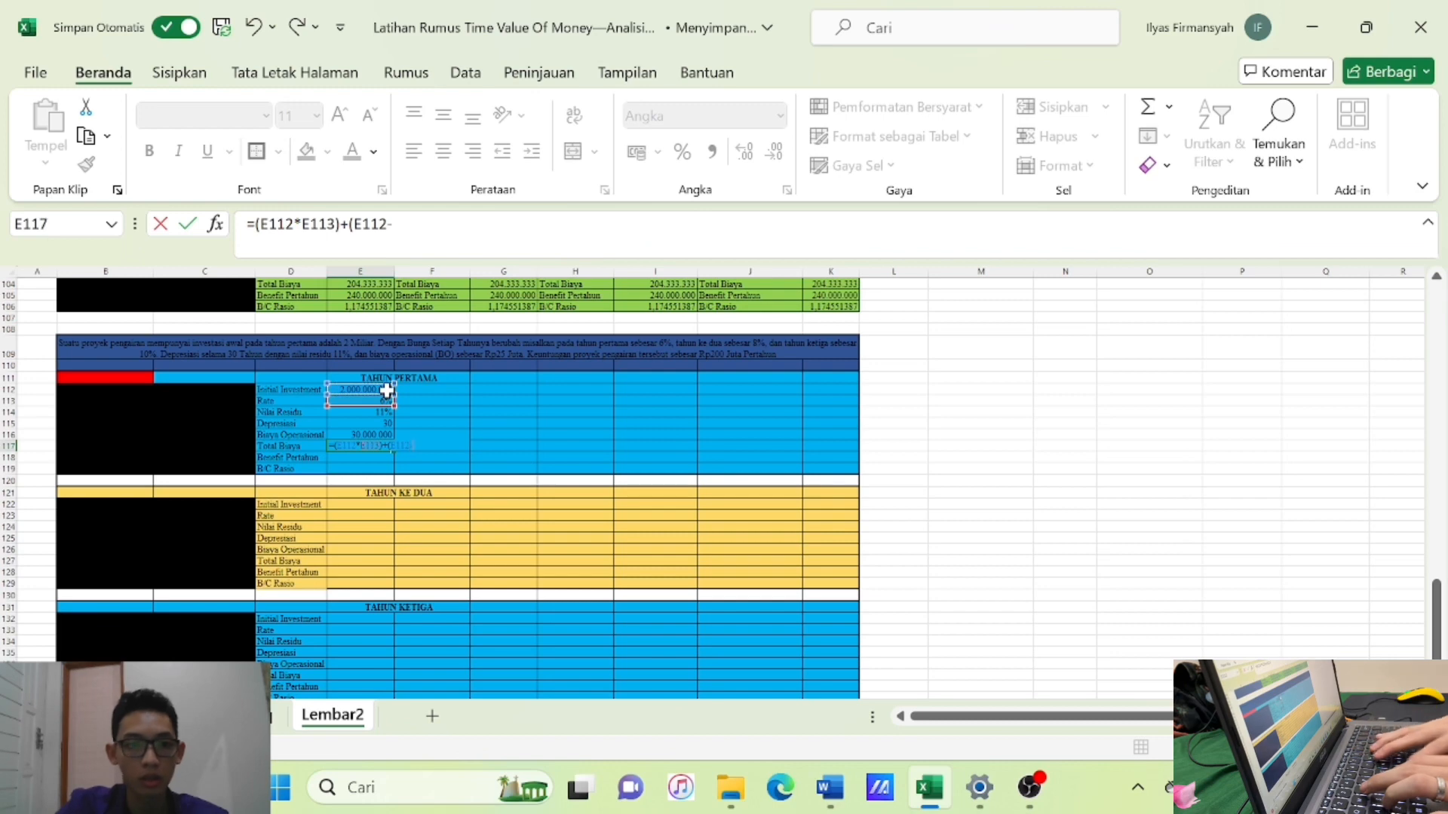
type("(")
left_click(386, 392)
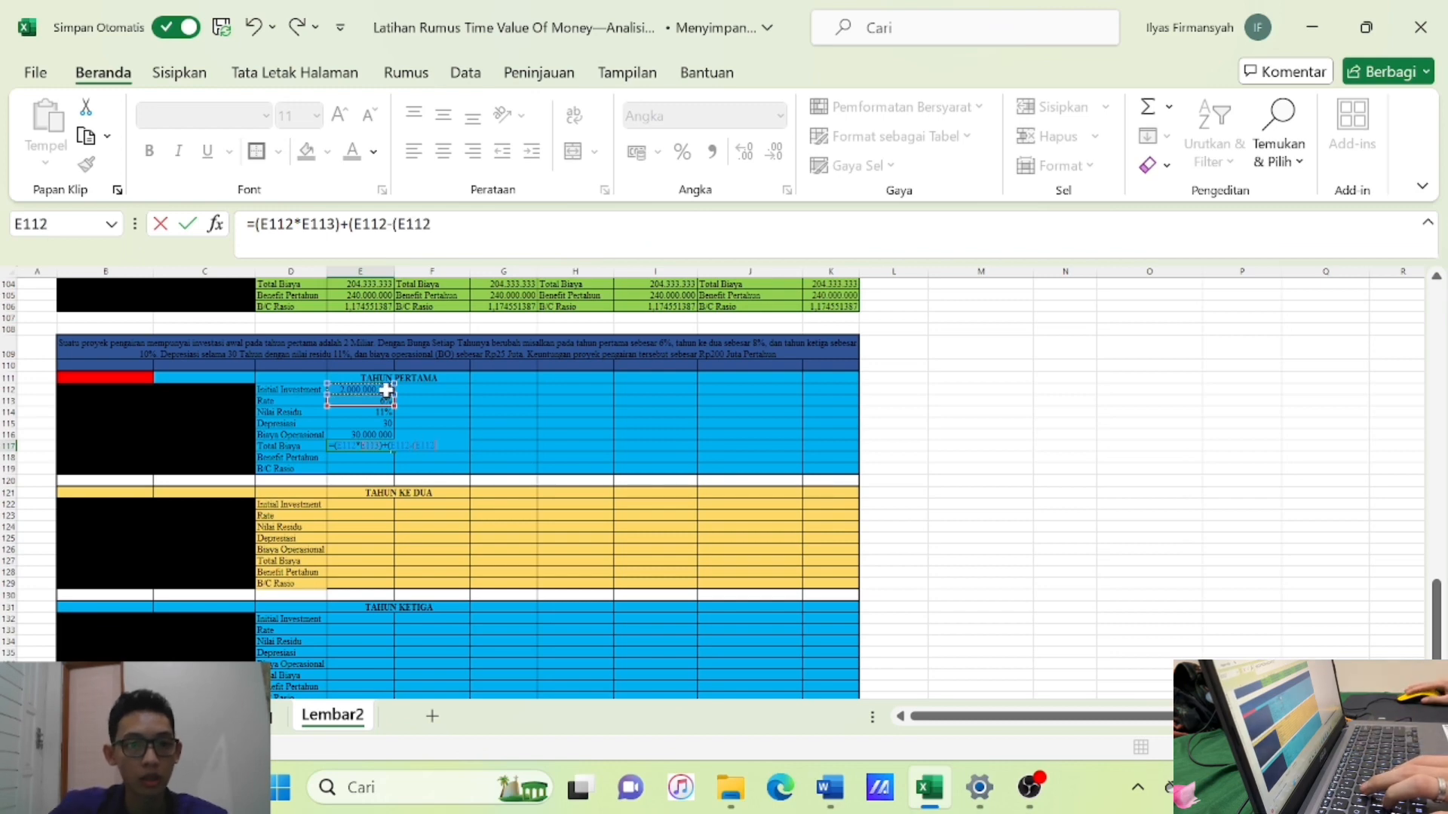
type("*")
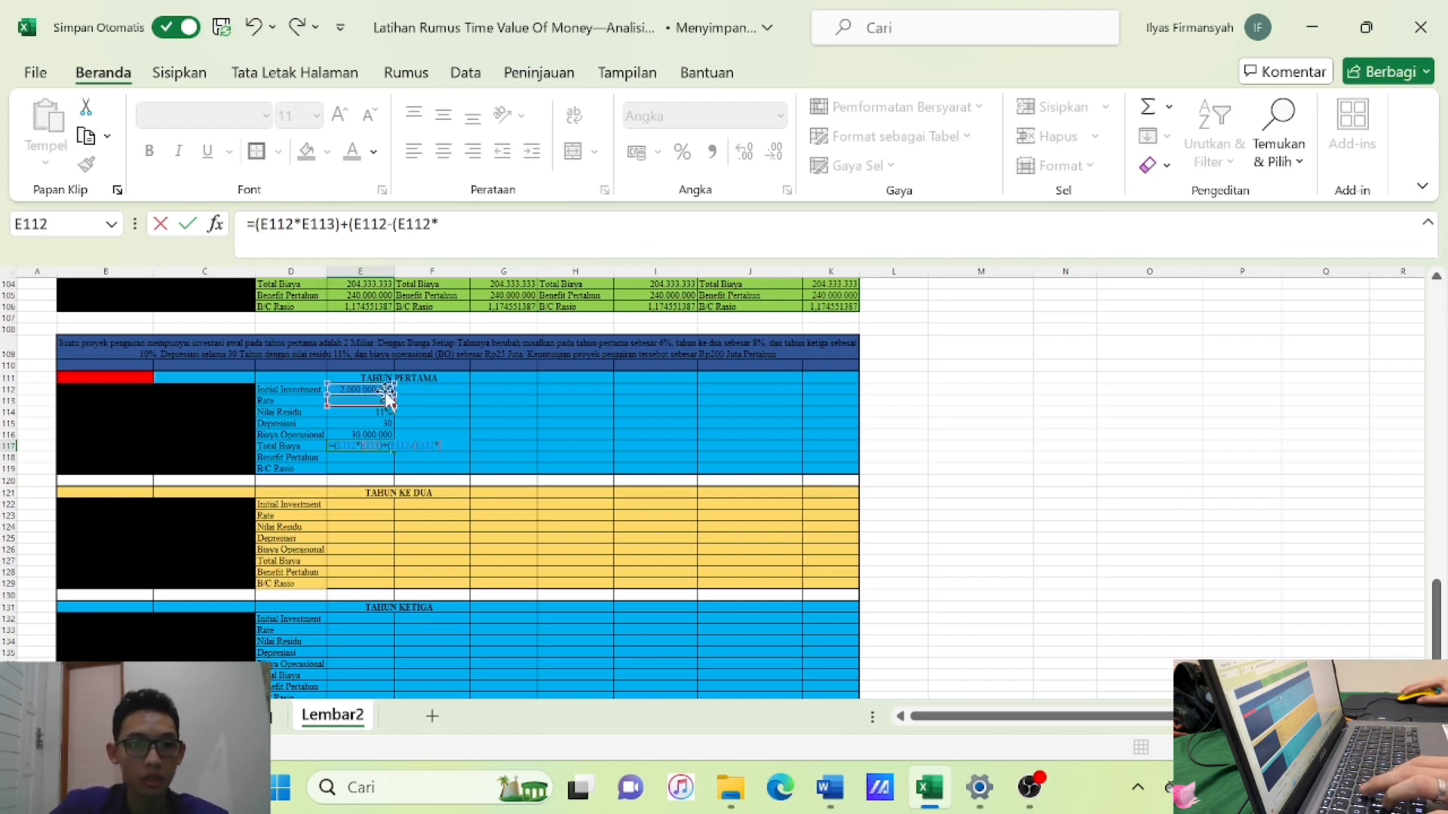
left_click(383, 412)
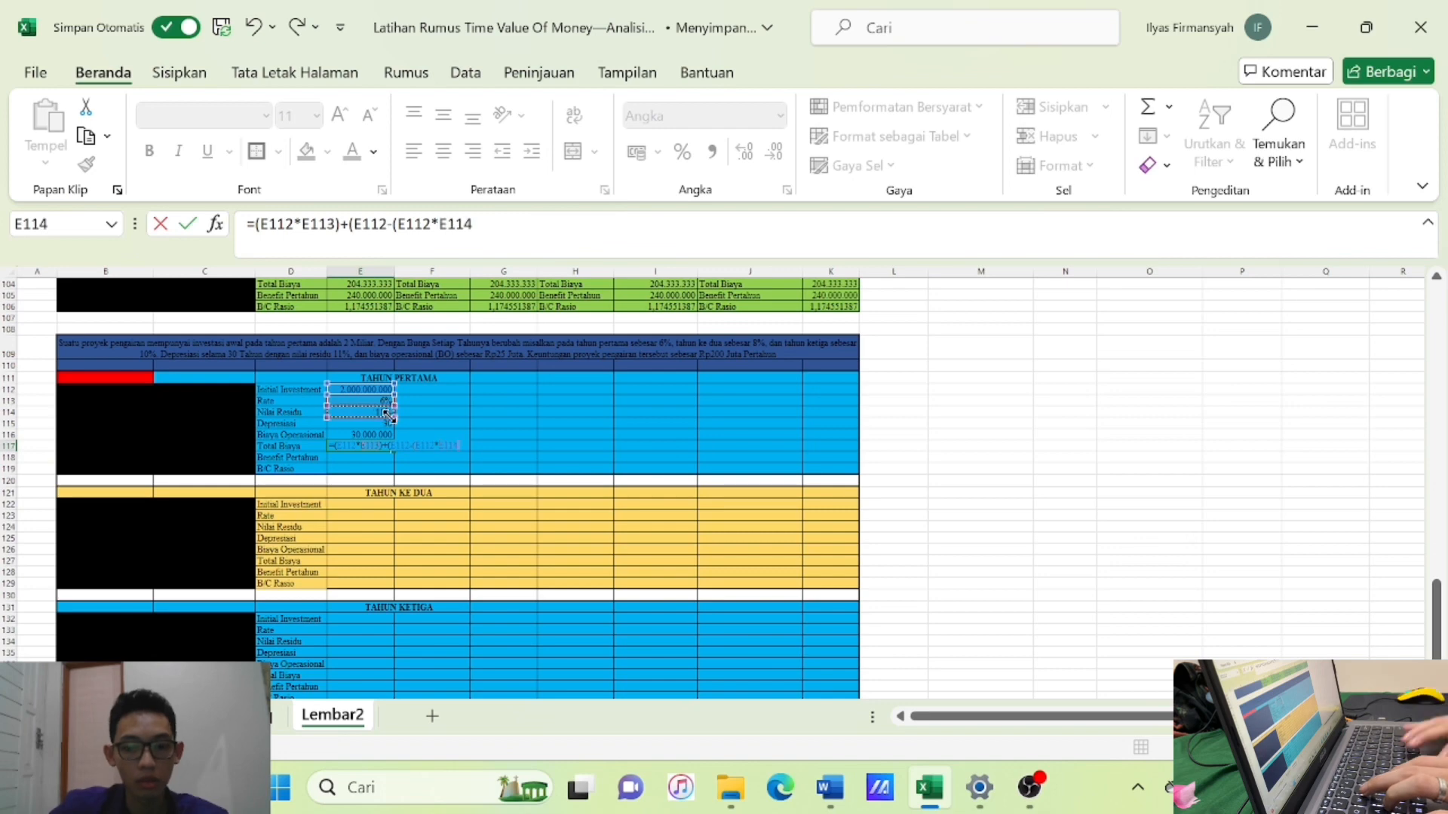
type("))")
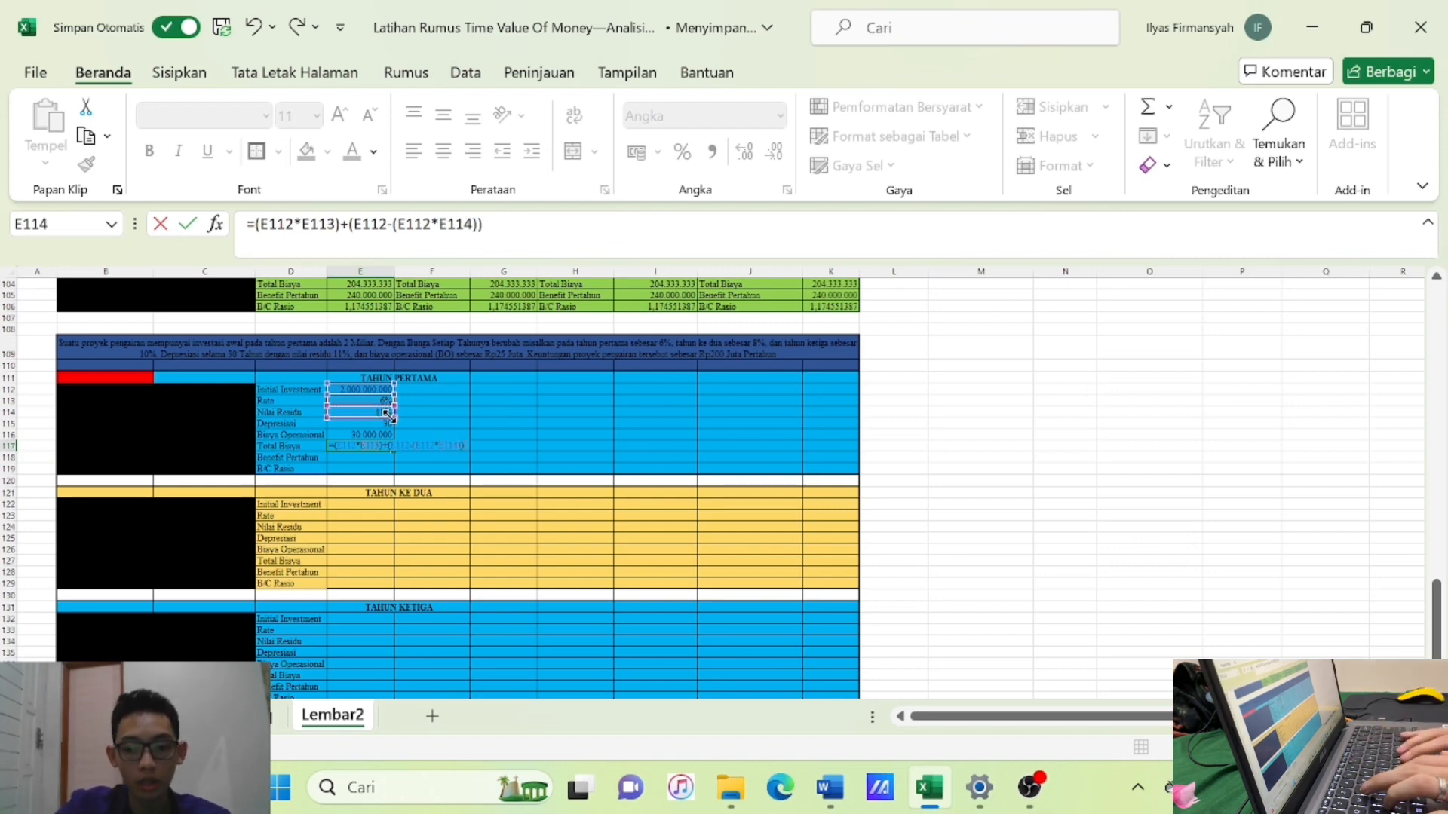
type("/")
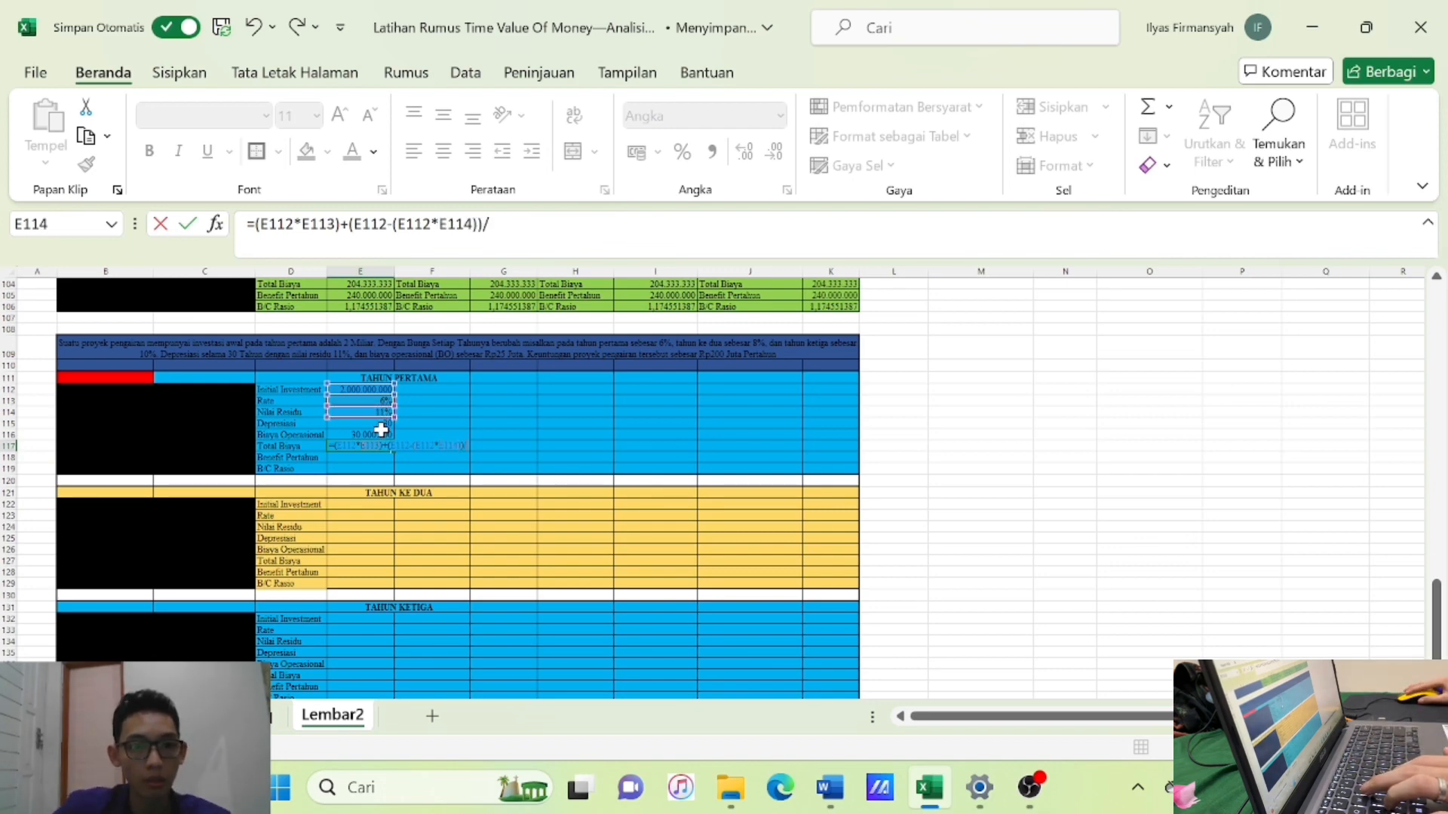
left_click(384, 425)
type("+")
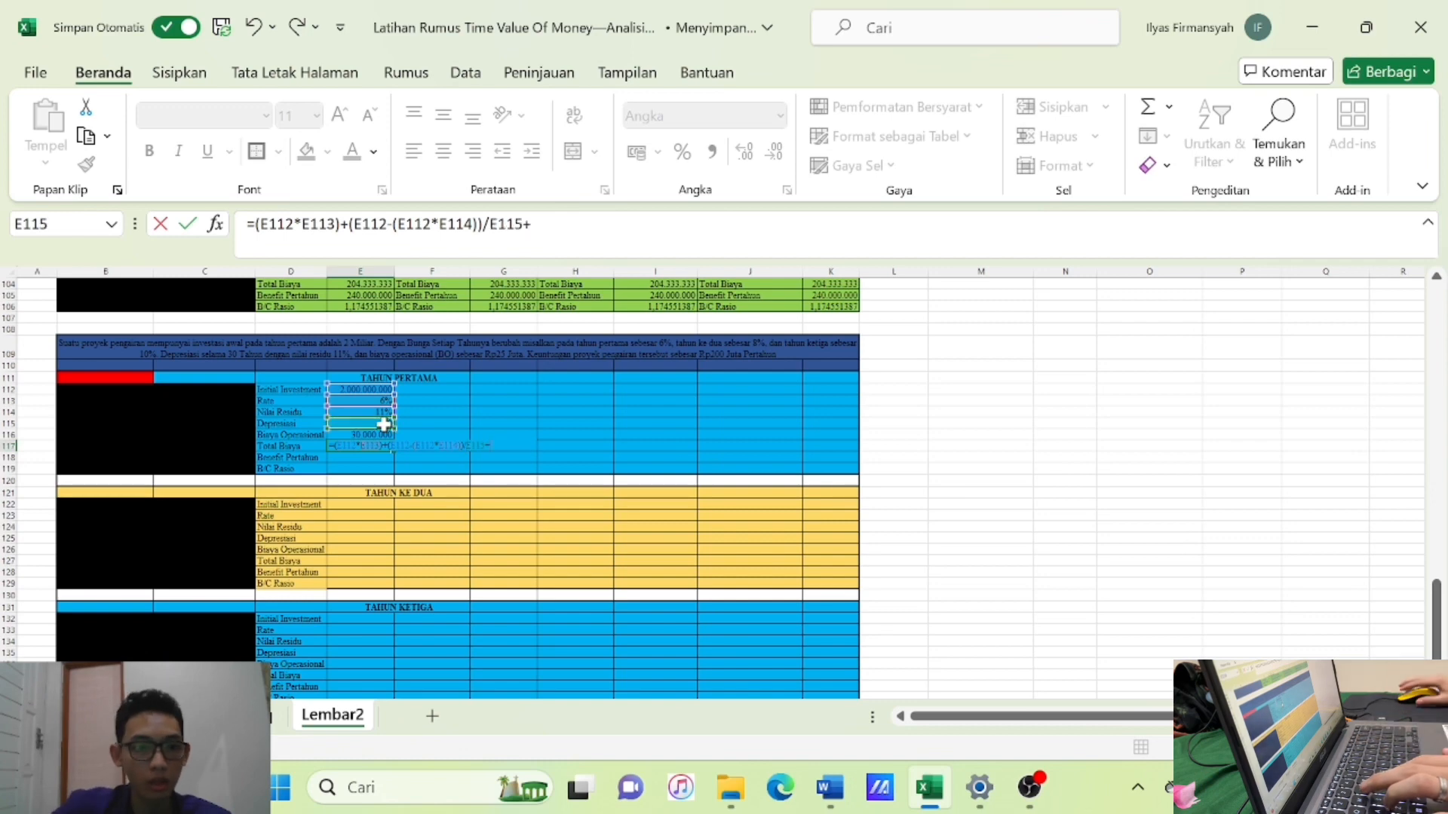
left_click(372, 436)
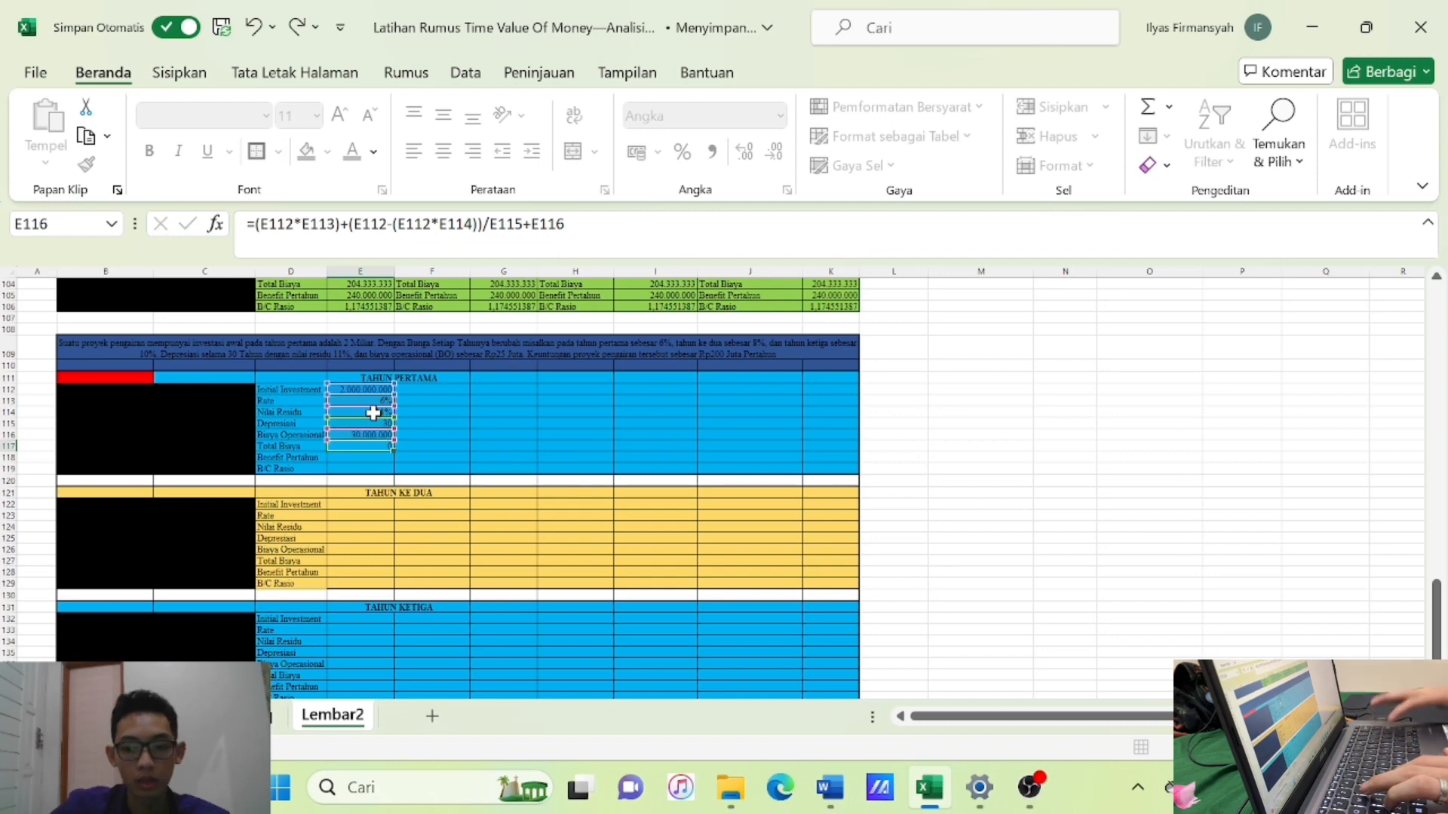
key("Return")
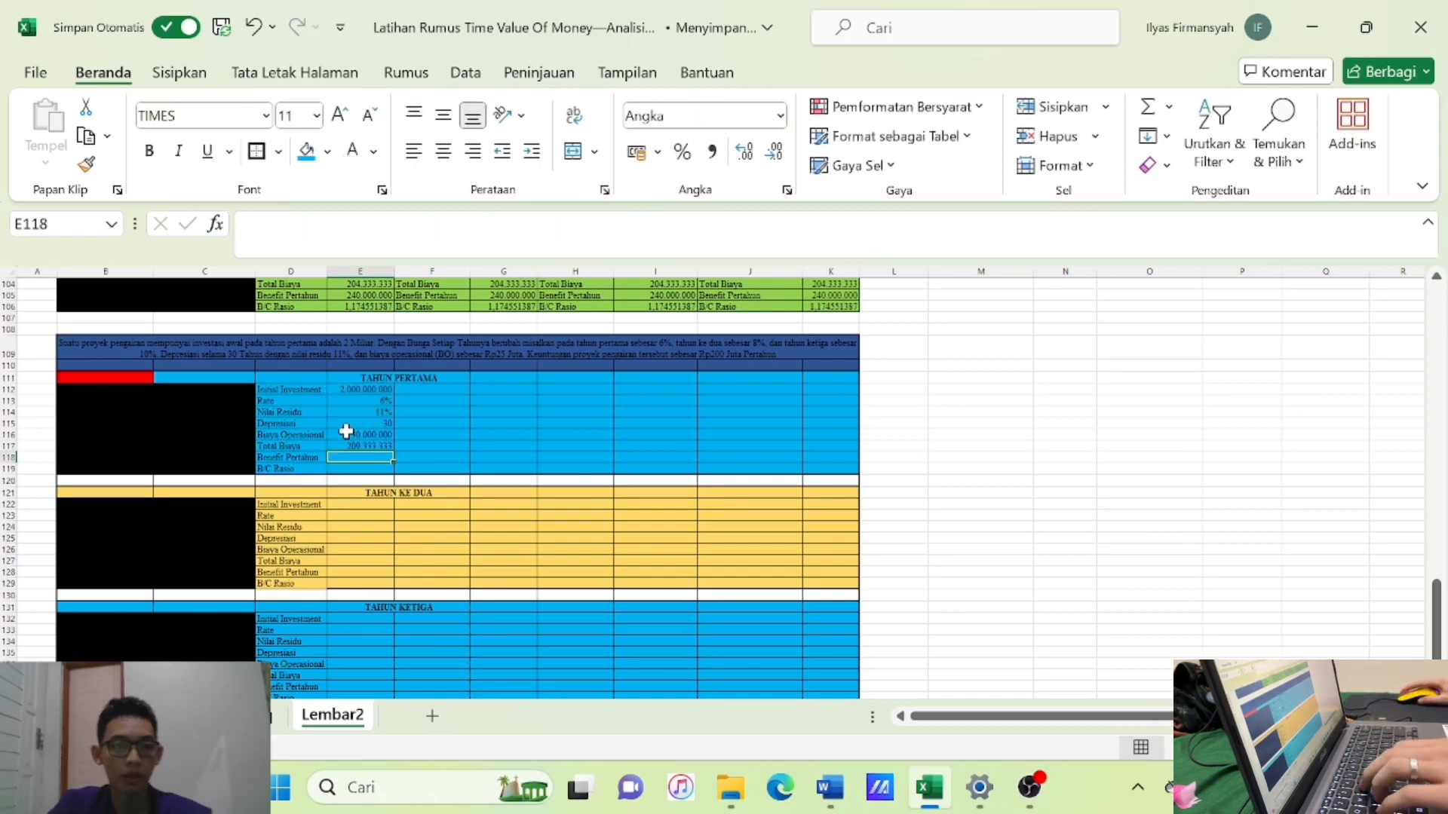
Compare the Total Biaya formulas in E104 and E117, and set the Tahun Pertama Benefit Pertahun in E118 to 200.000.000.
scroll(351, 430, "up", 2)
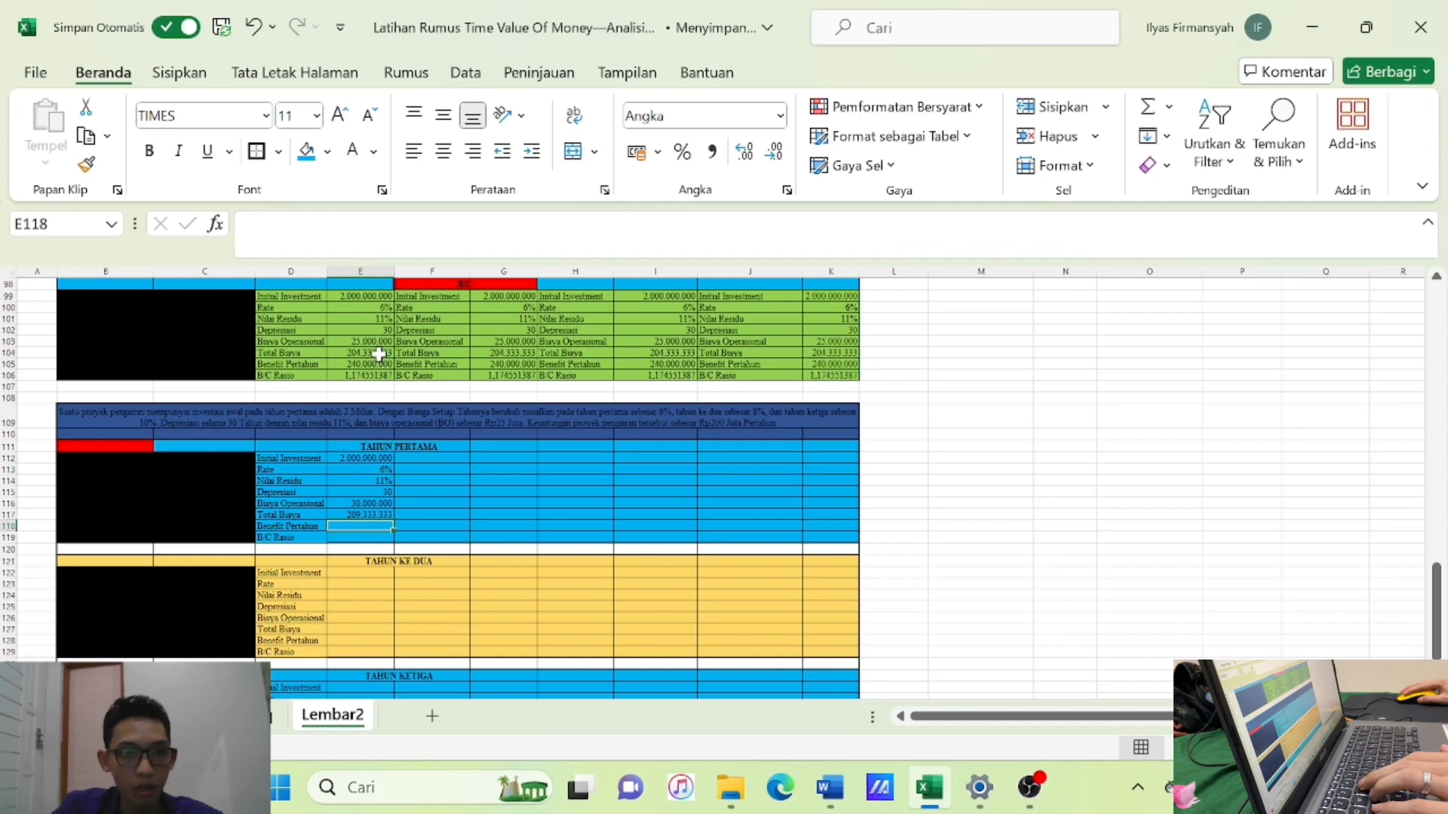
left_click(379, 353)
left_click(375, 515)
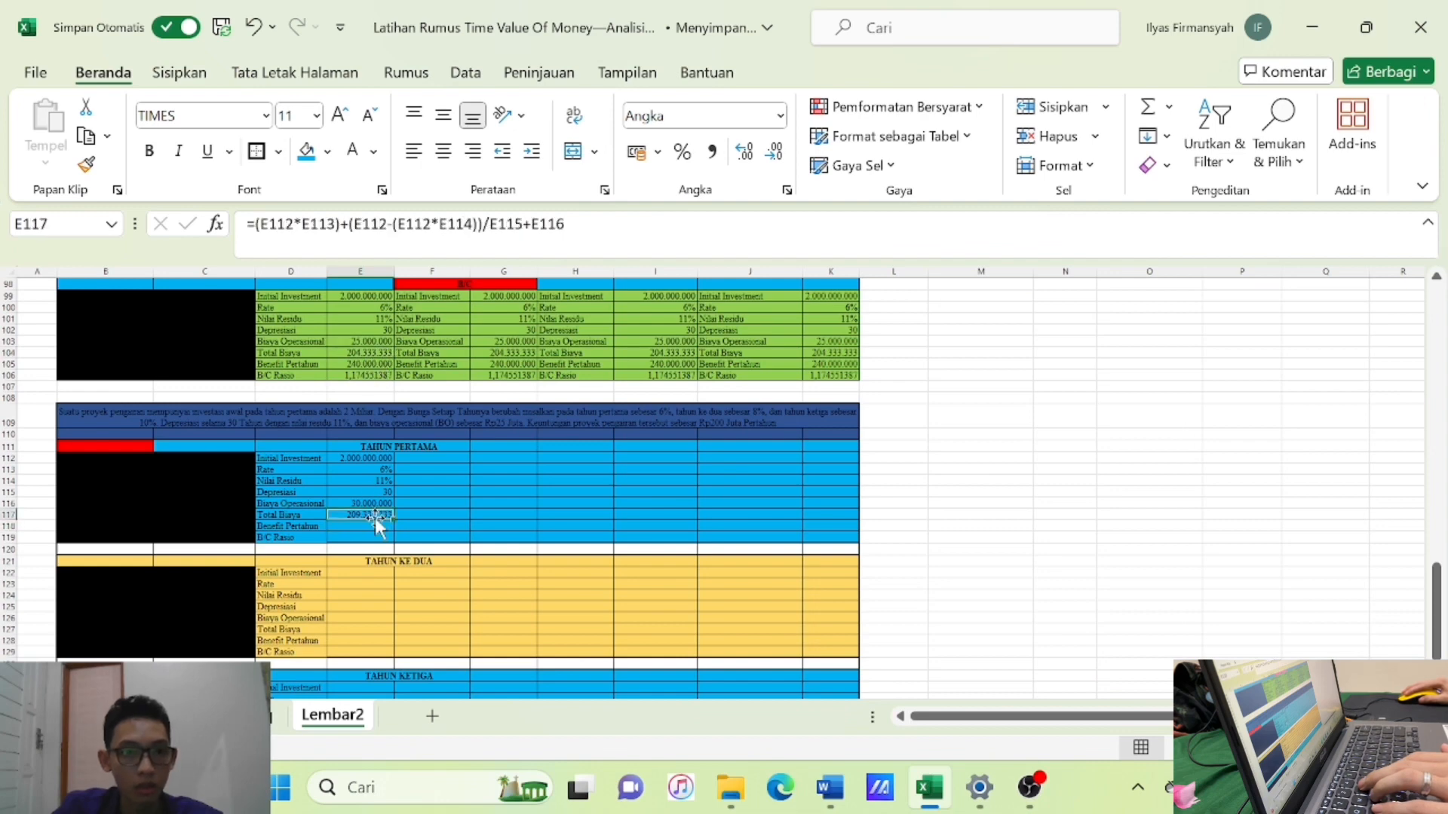
left_click(381, 352)
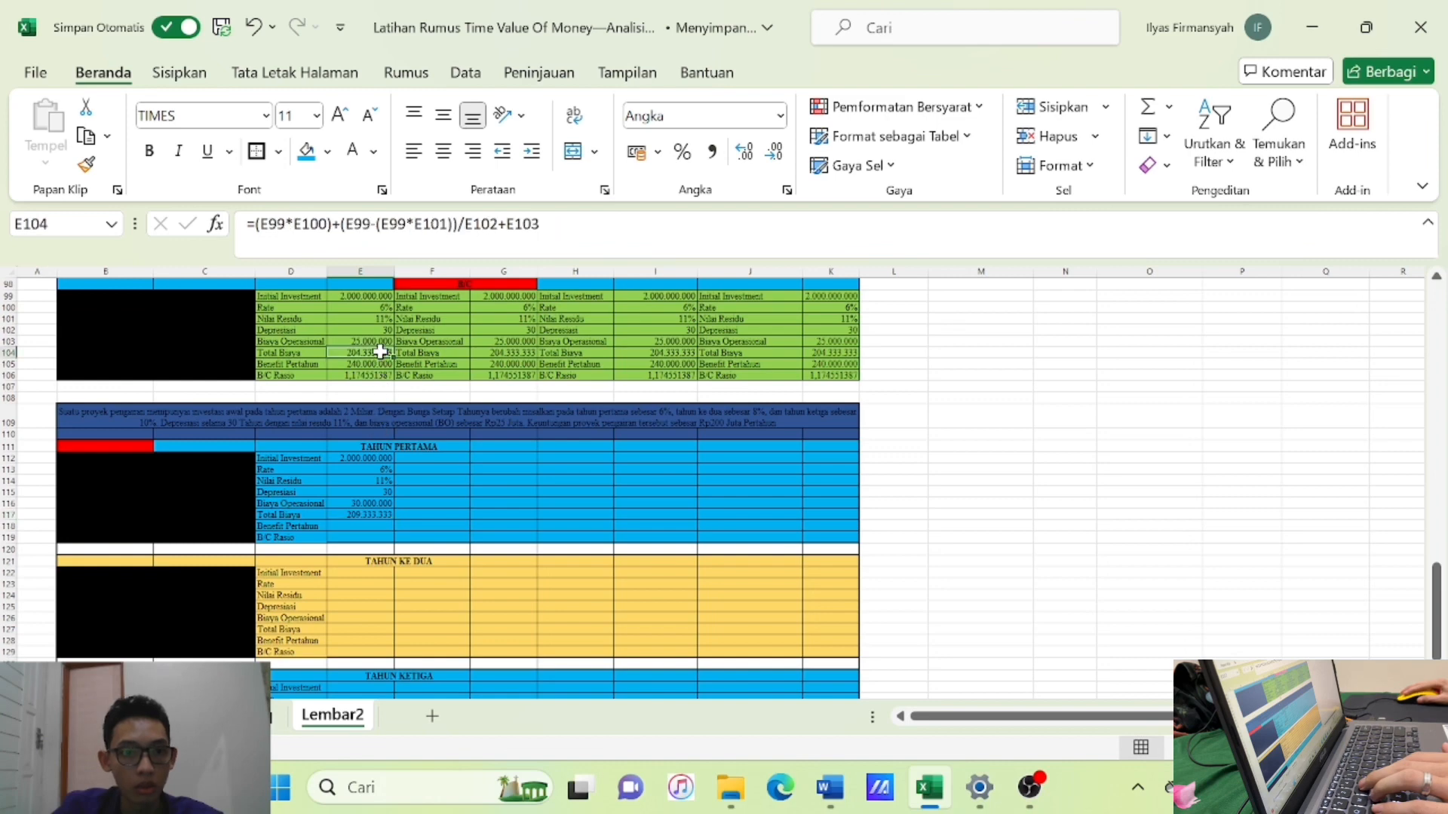
left_click(375, 526)
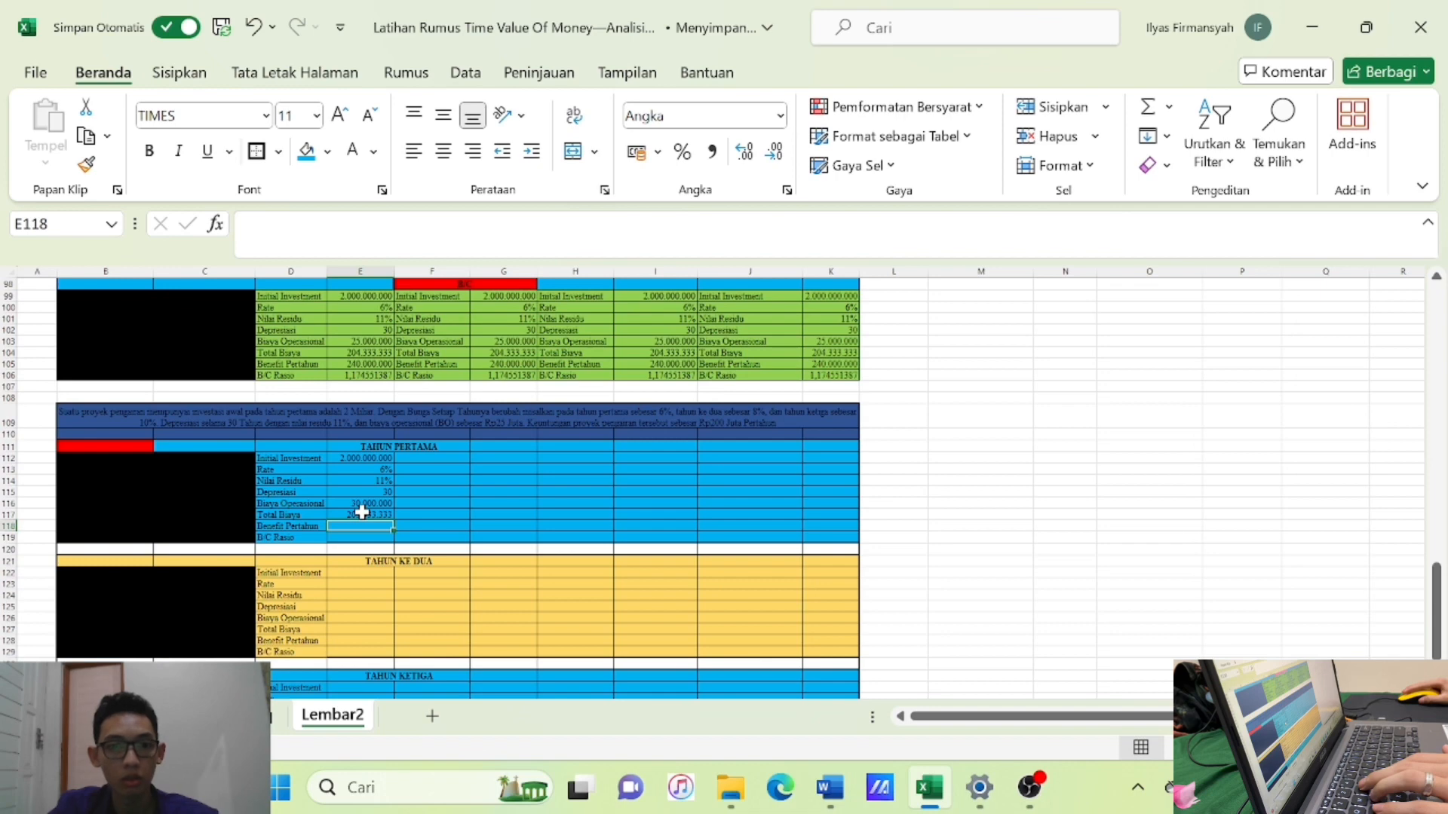
type("2")
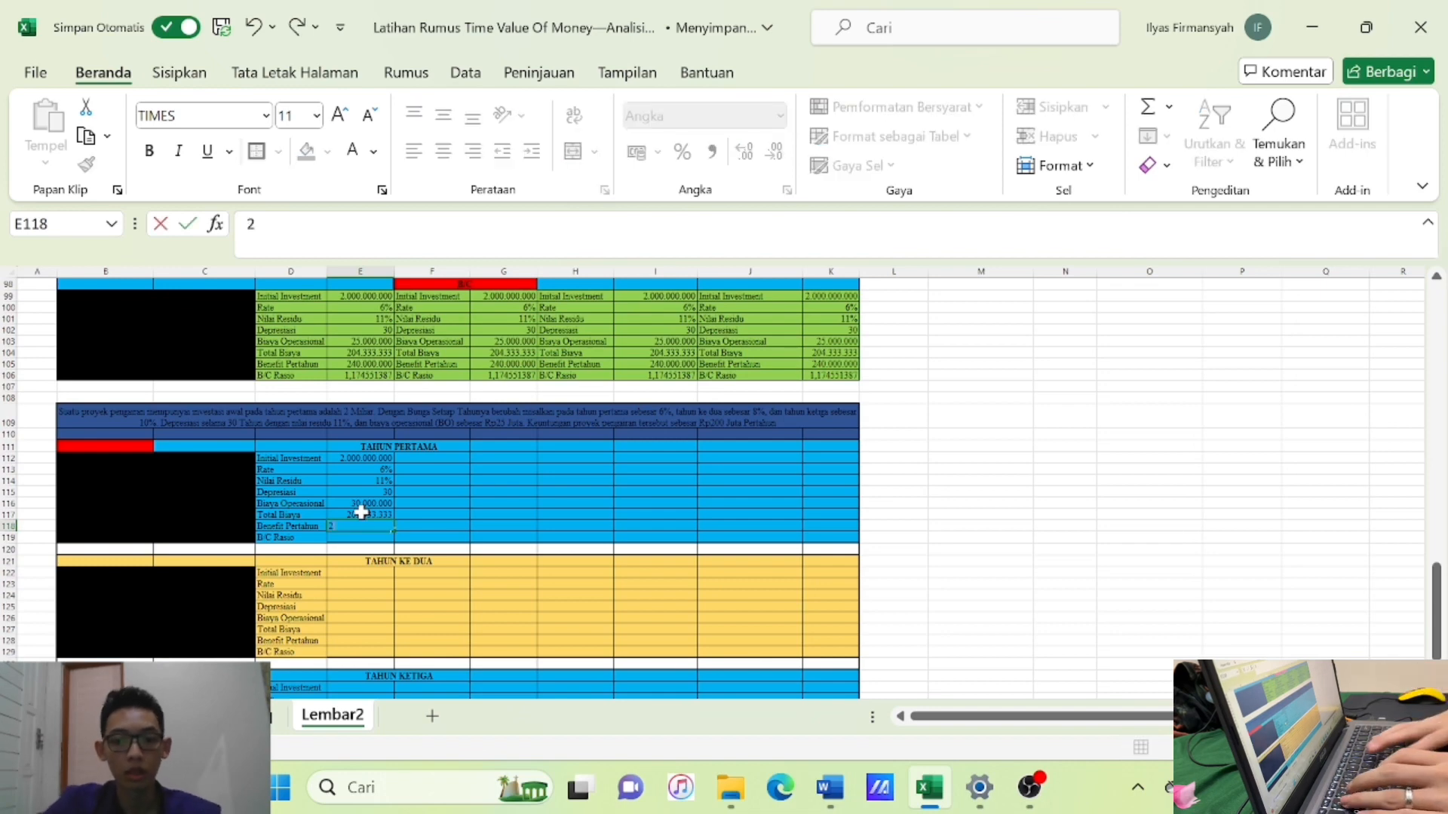
type("00.000")
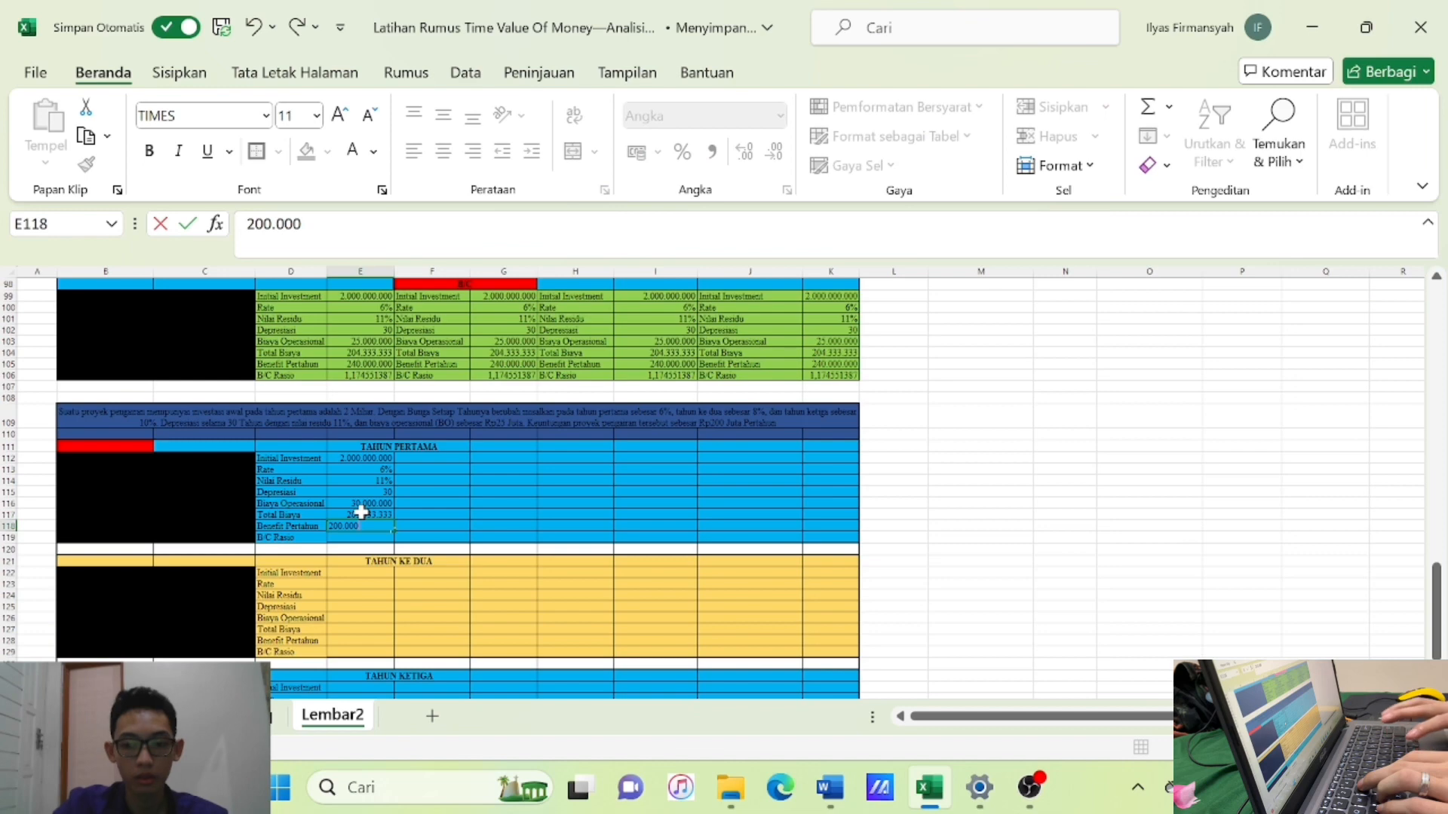
key("Return")
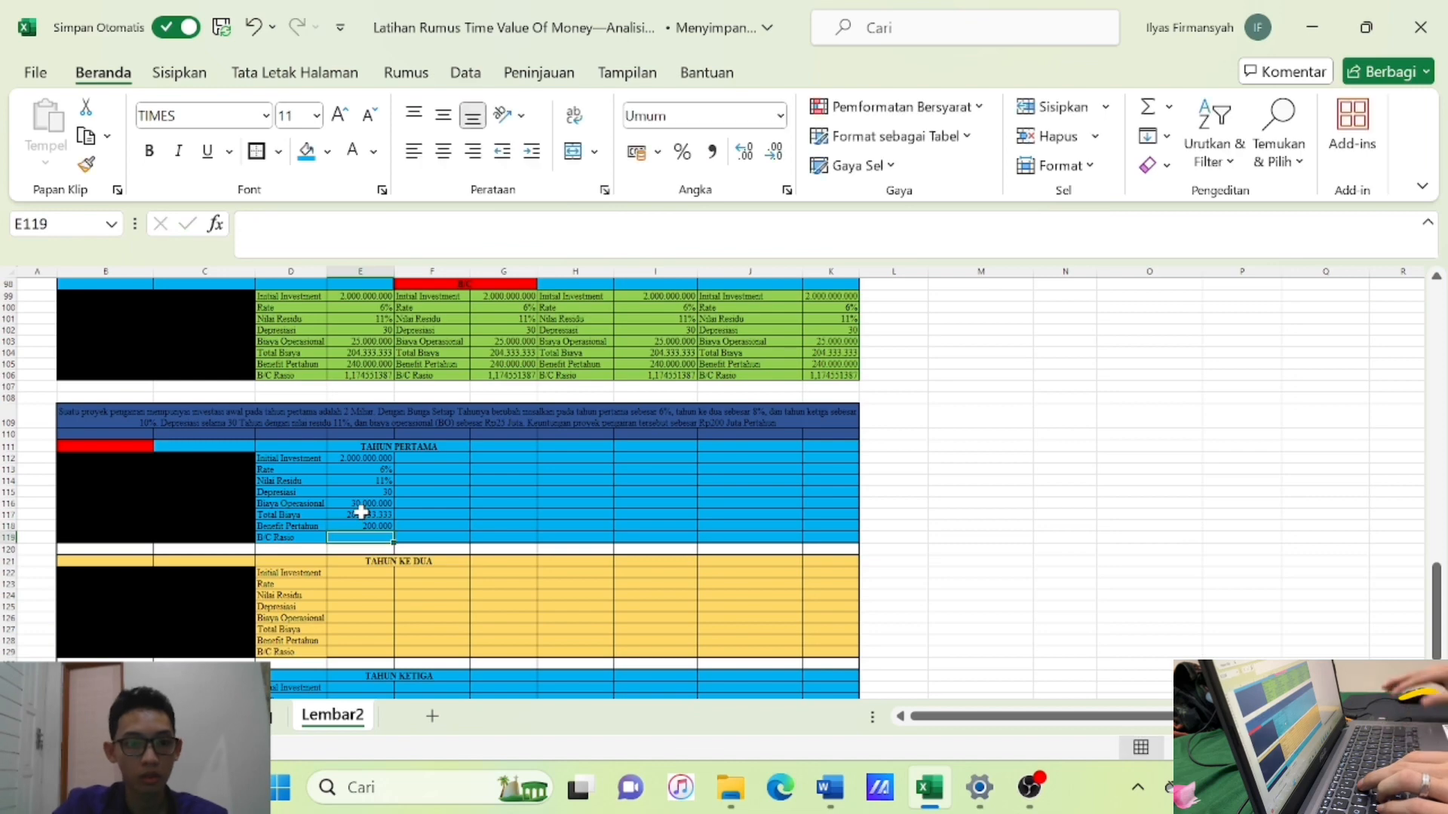
double_click(377, 524)
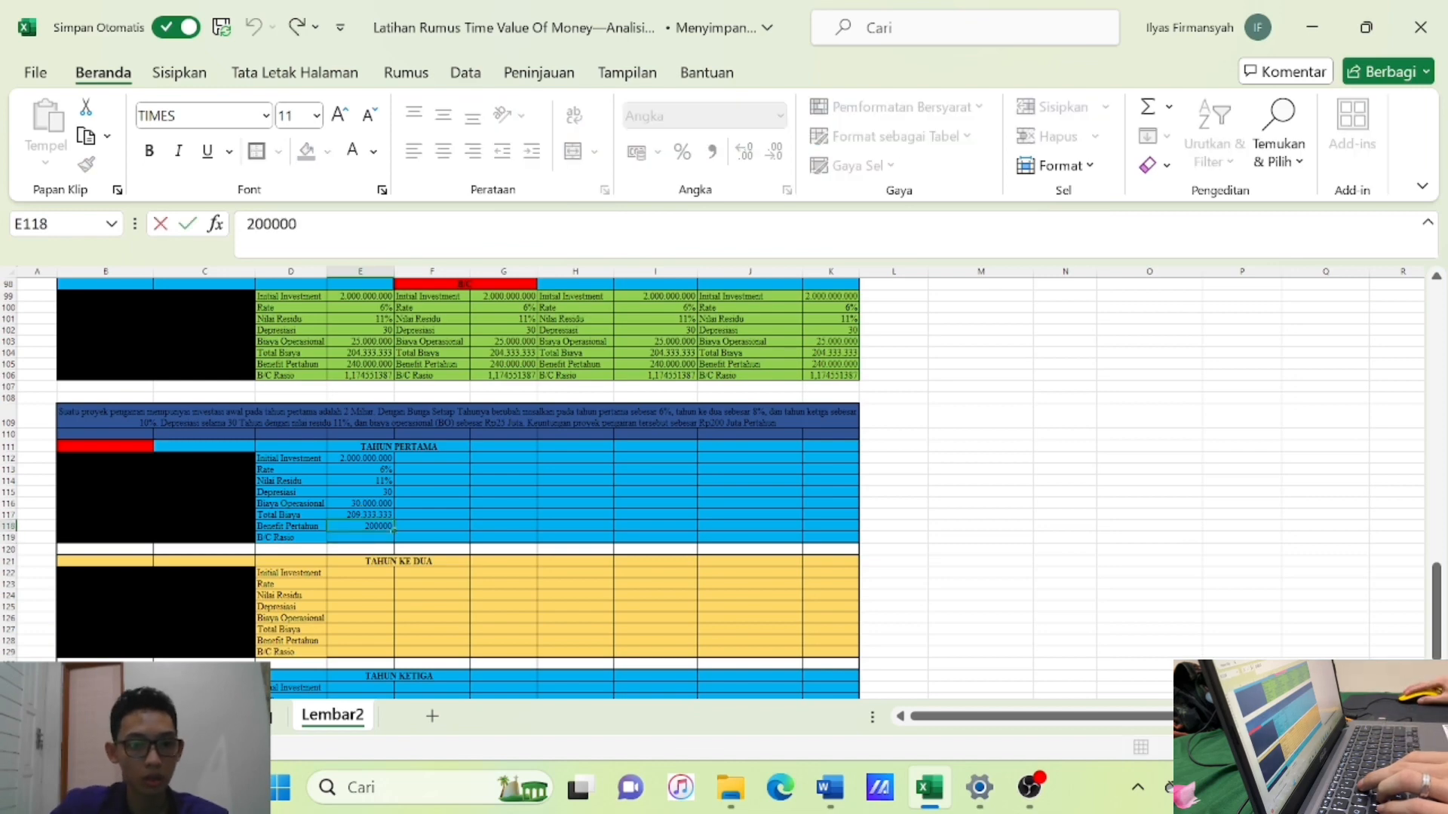
type("000")
key("Return")
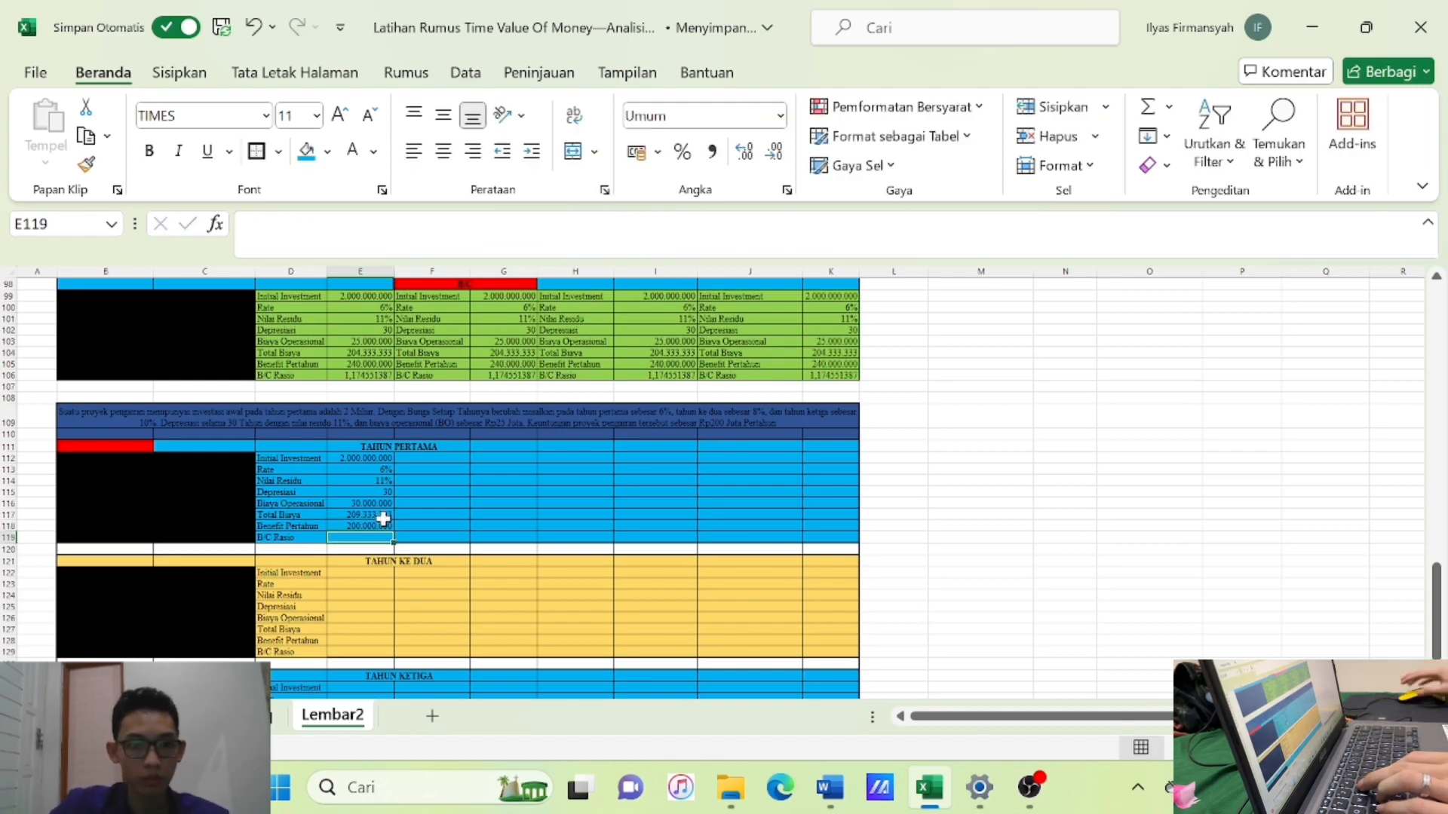
Calculate the Tahun Pertama B/C Rasio in E119 with =E118/E117.
type("=")
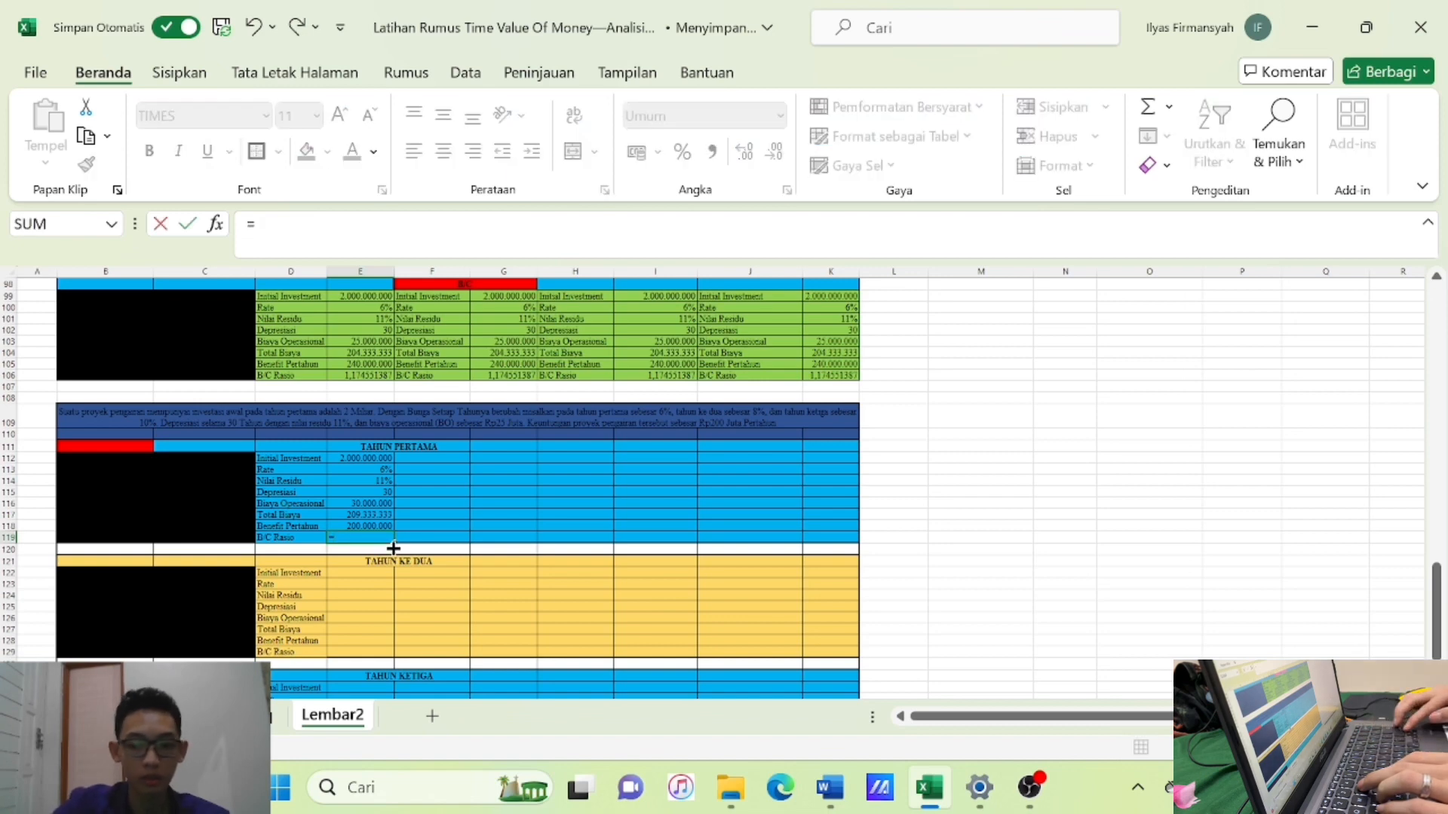
key("Up")
type("/")
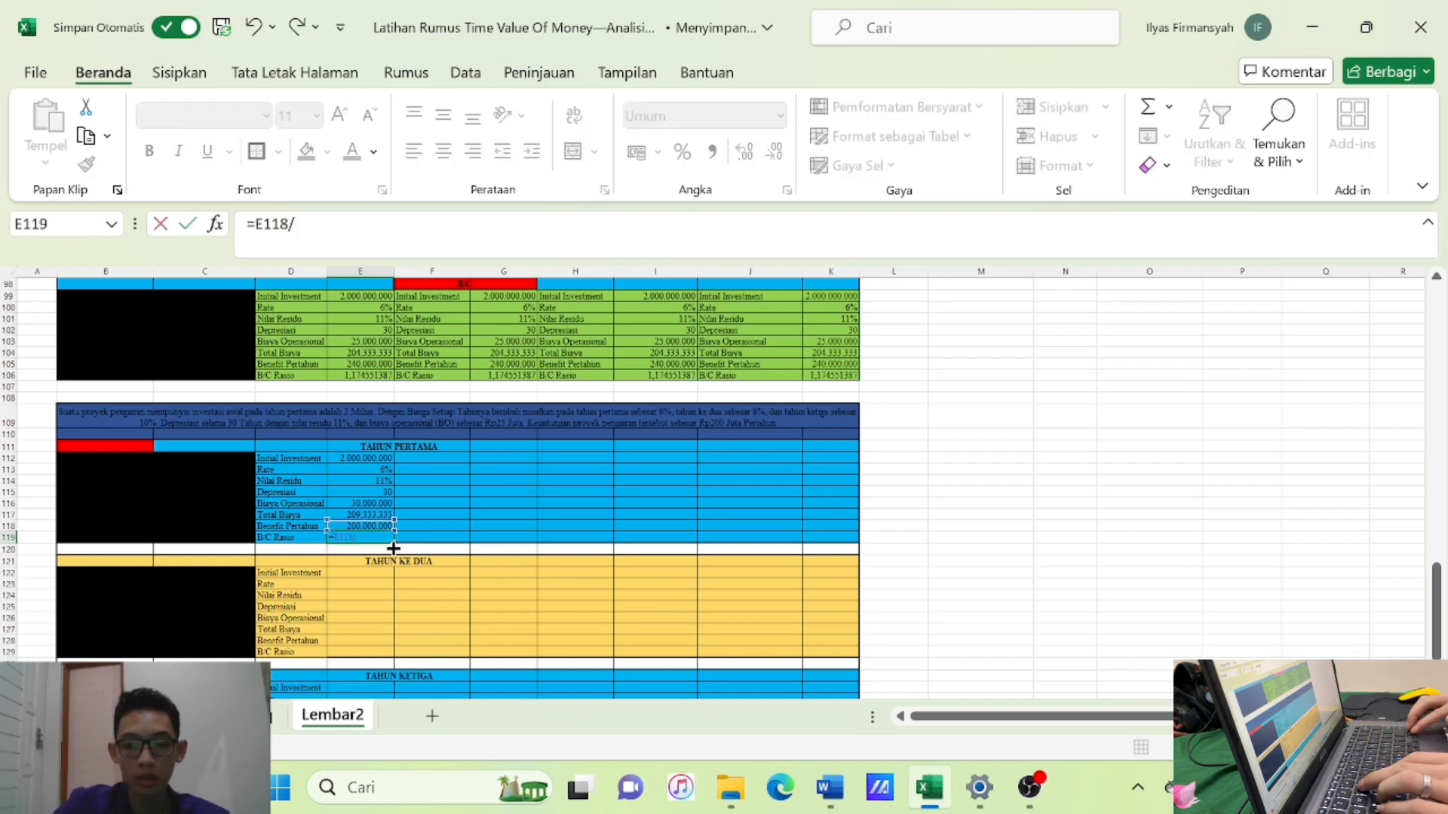
key("Up")
key("Up")
key("Return")
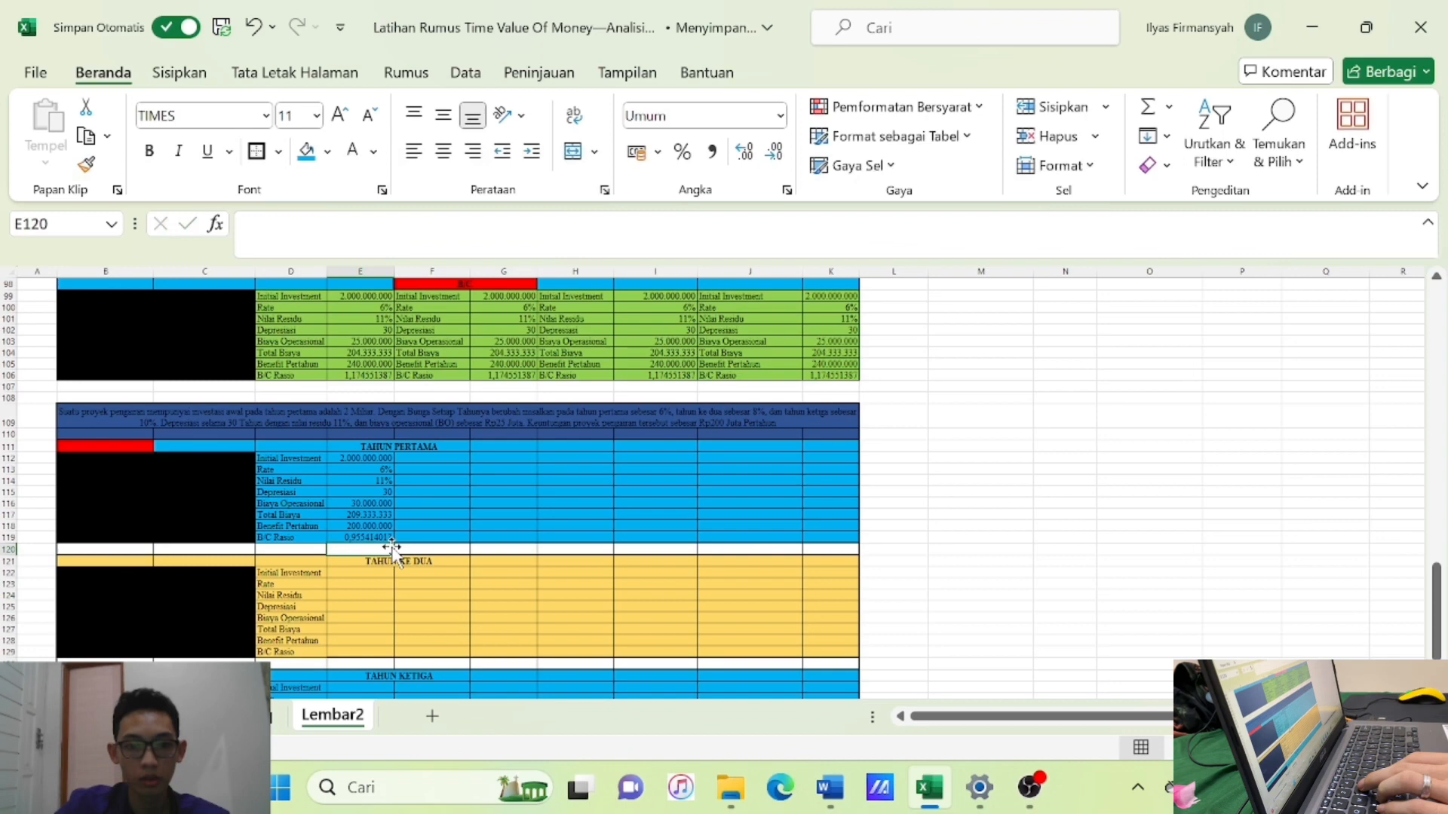
Change the Tahun Pertama Rate in E113 to 3%.
key("Up")
double_click(385, 471)
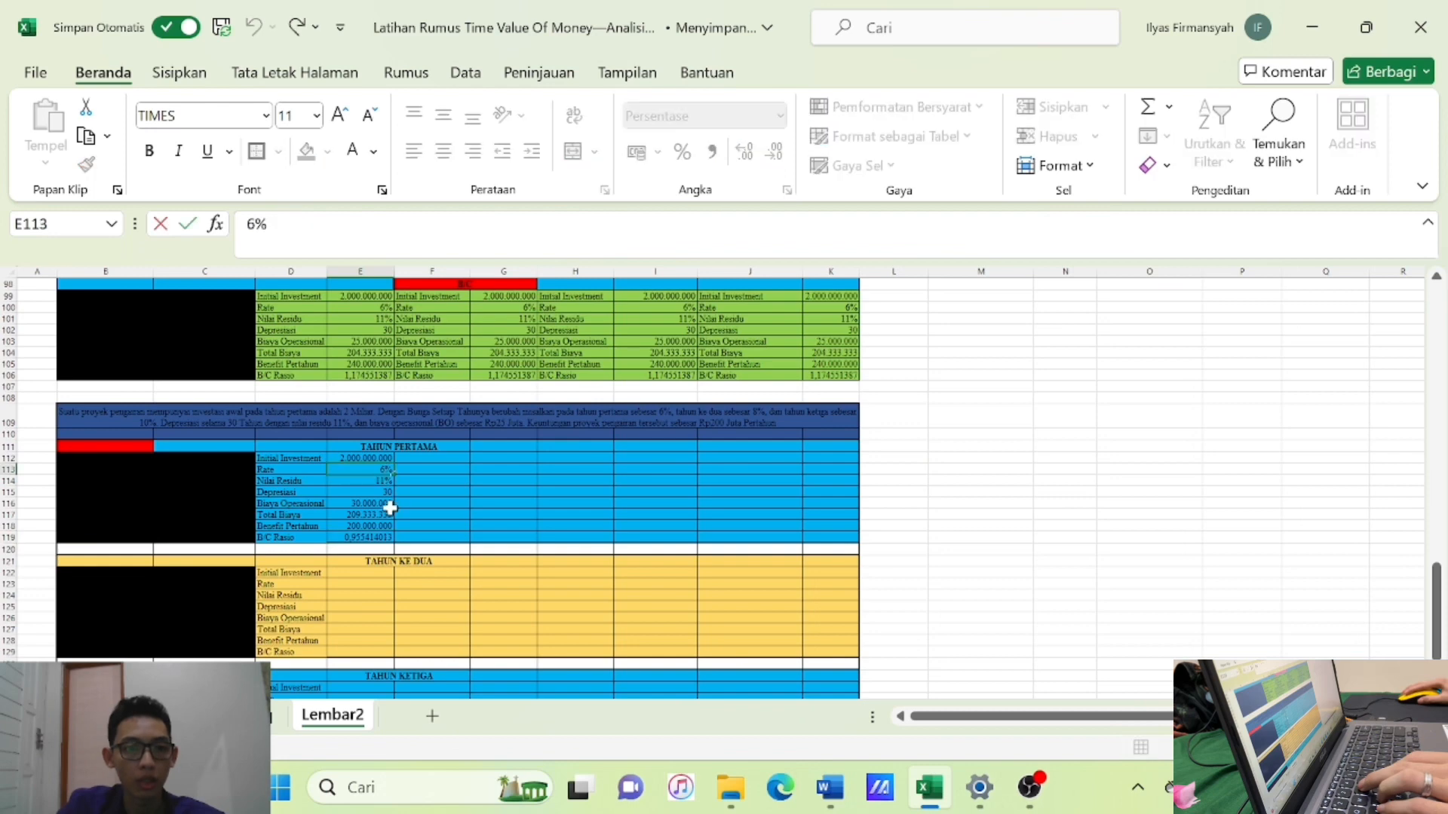
type("3")
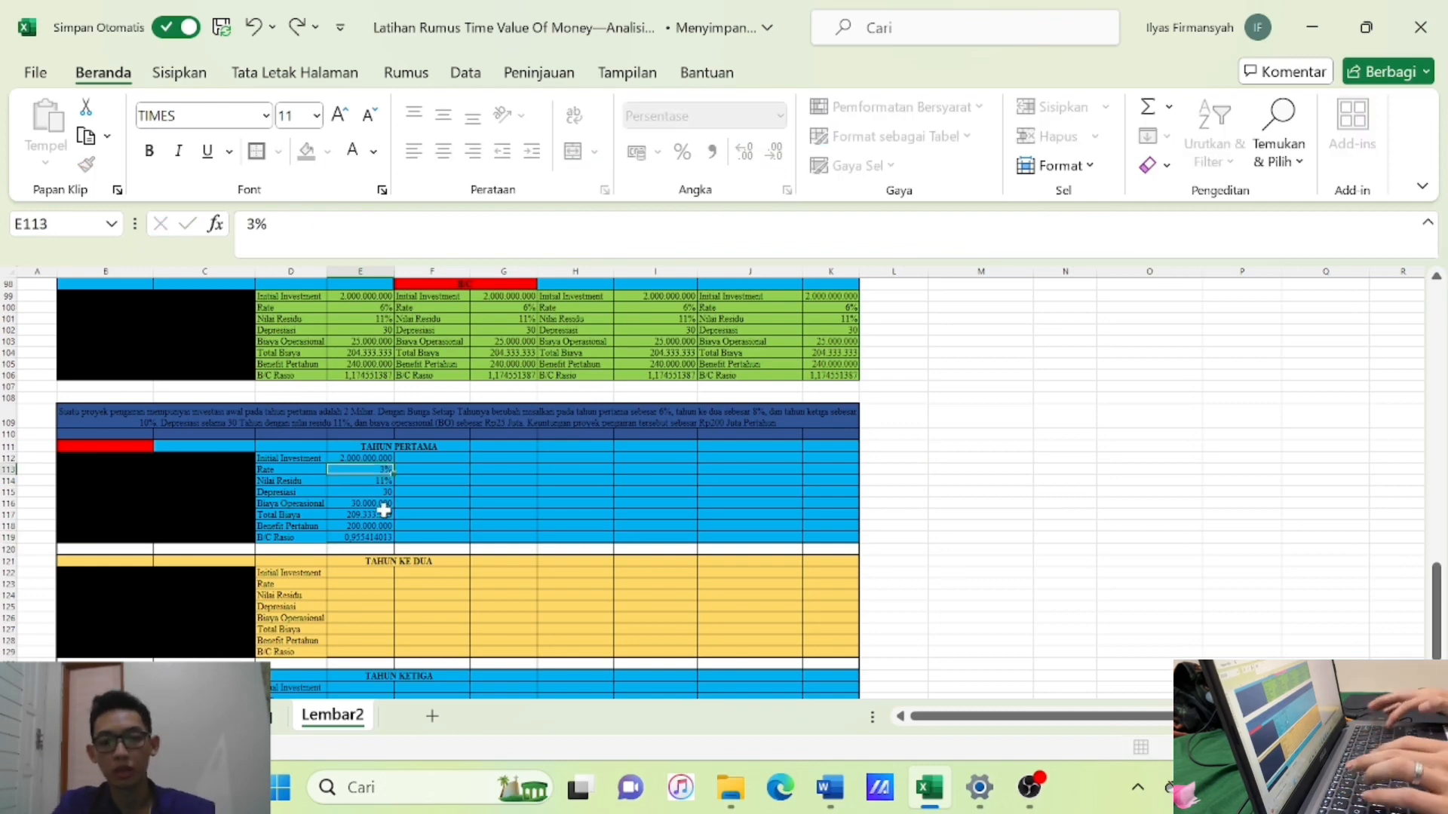
key("Return")
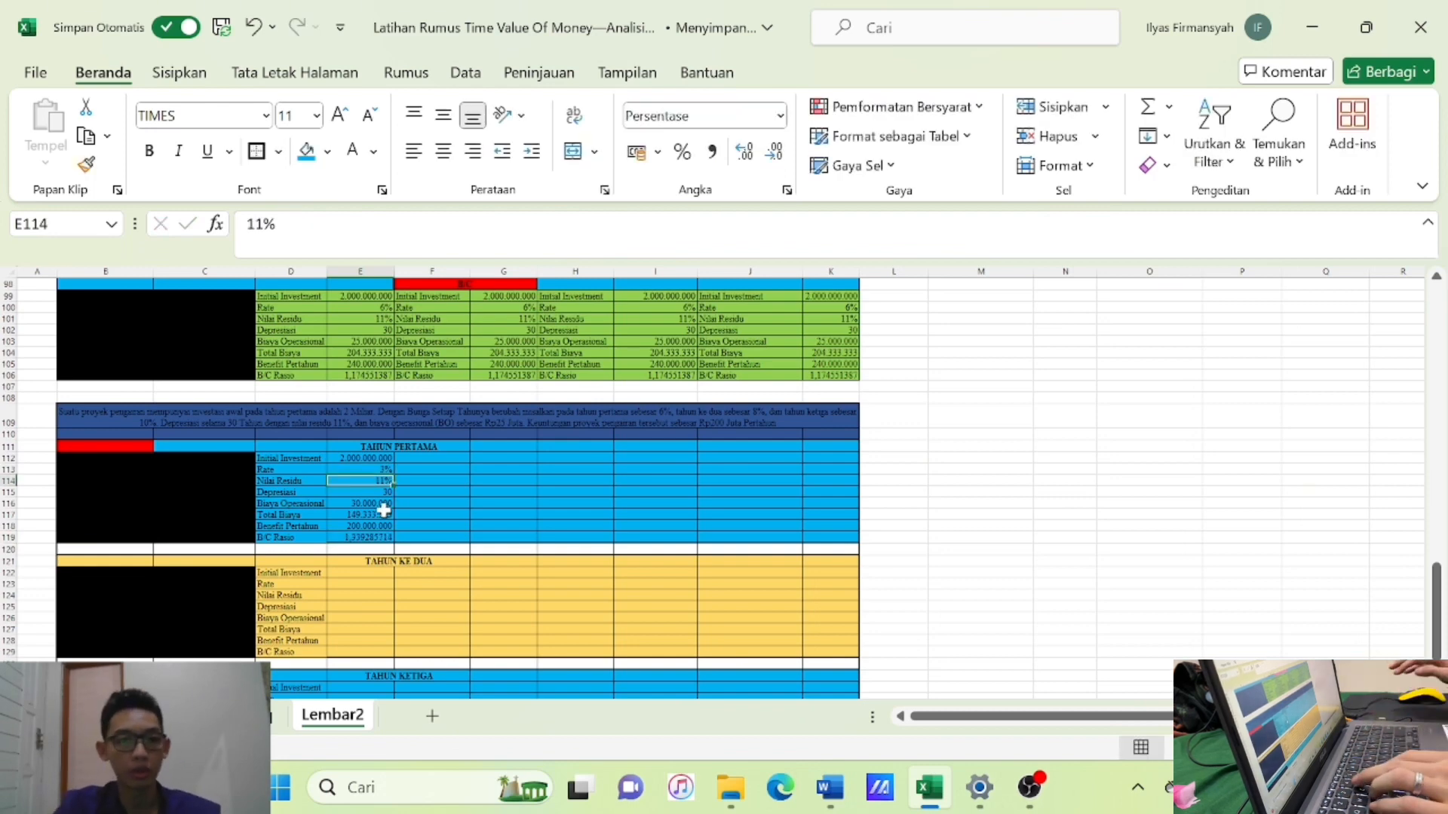
Change the first-year interest rate in the B109 problem text to 3%.
double_click(667, 411)
key("BackSpace")
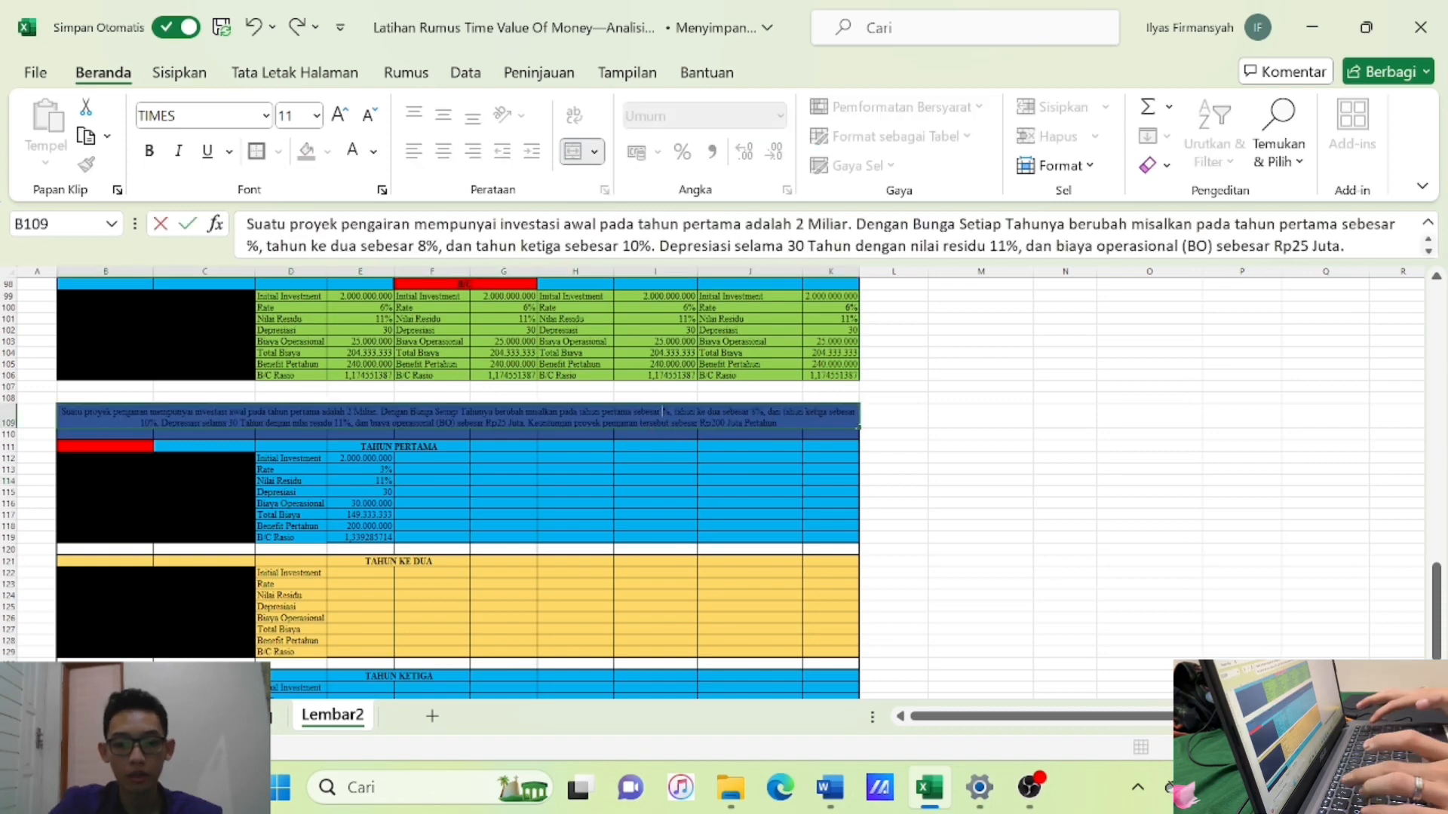
type("3")
key("Return")
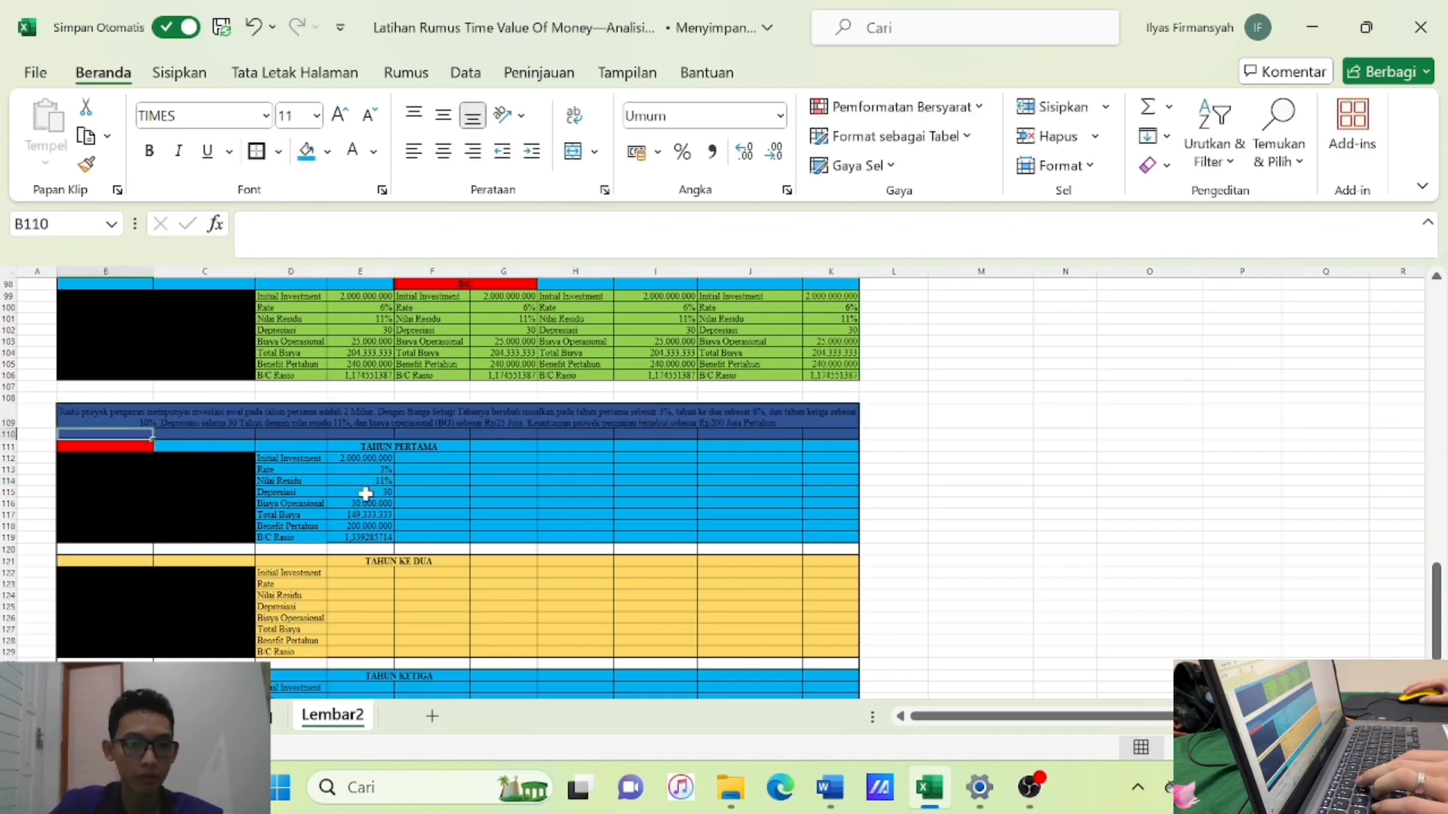
Copy the Tahun Pertama calculation block D112:E119 into F112:G119, H112:I119 and J112:K119.
left_click_drag(367, 459, 387, 505)
left_click(504, 515)
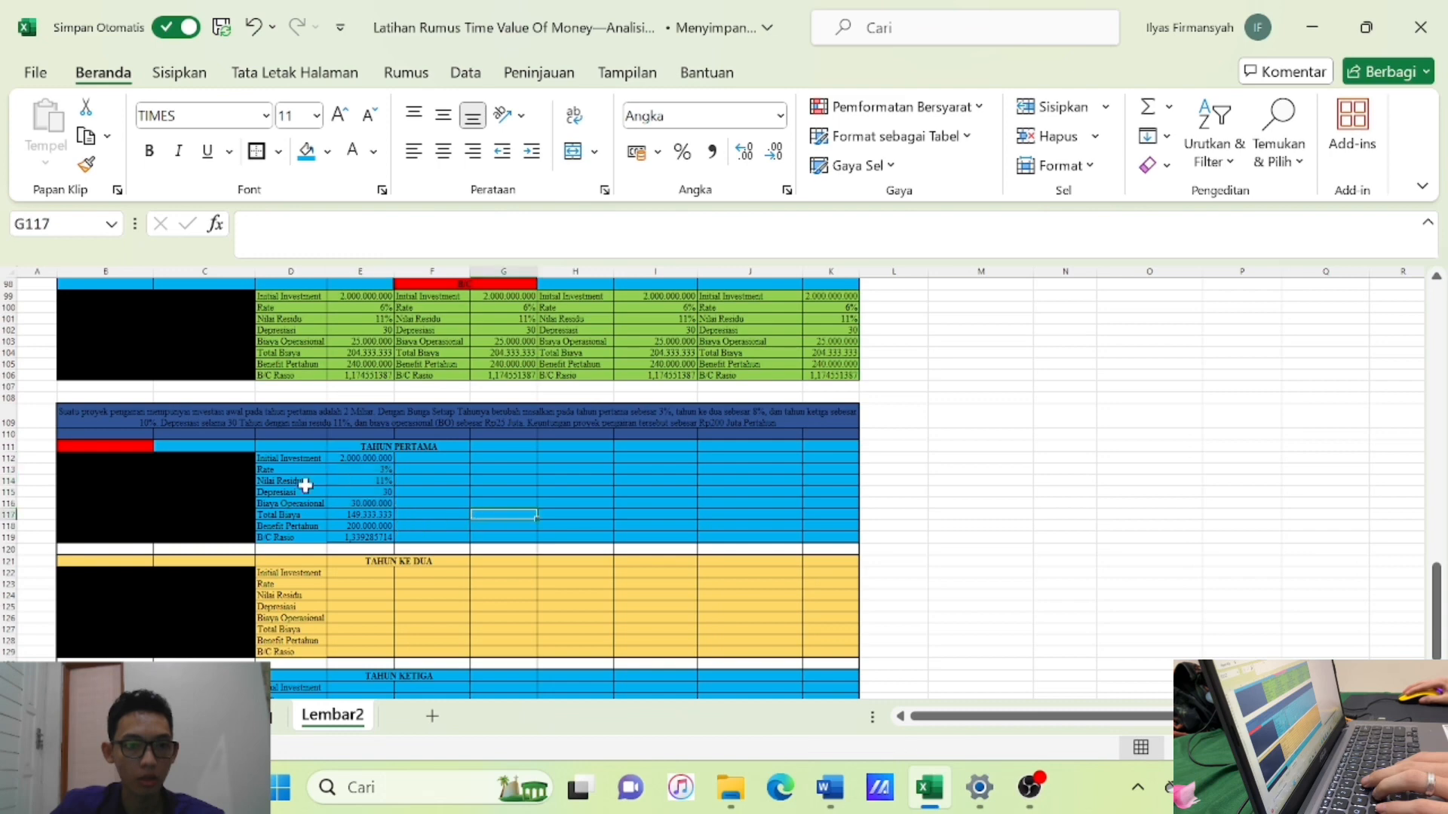
left_click_drag(267, 453, 381, 539)
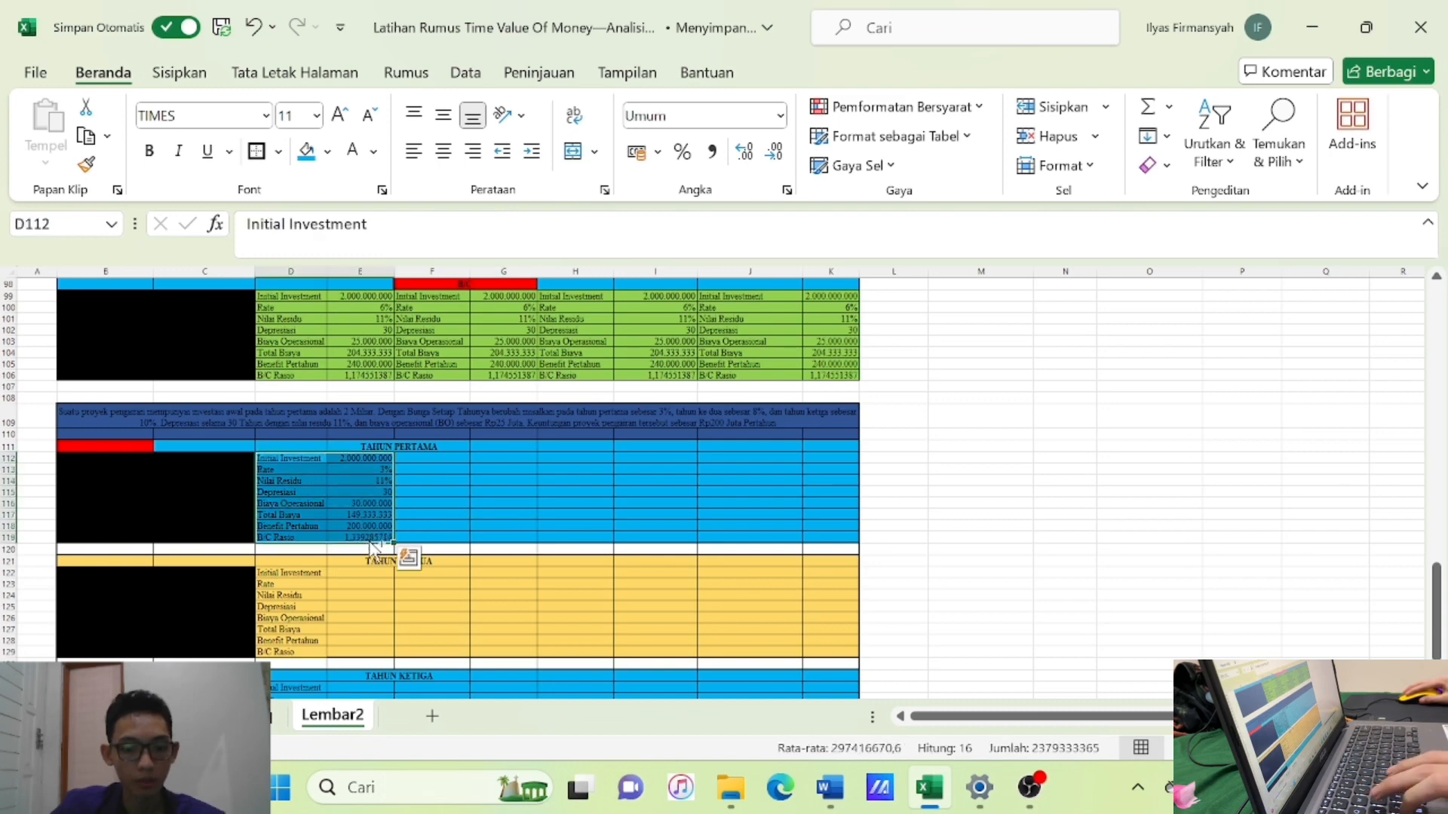
key("ctrl+c")
left_click_drag(443, 462, 517, 535)
key("ctrl+v")
left_click_drag(590, 460, 663, 537)
key("ctrl+v")
left_click_drag(736, 462, 808, 537)
key("ctrl+v")
Paste the copied Tahun Pertama block four times across the Tahun Ke Dua section, filling D122:K129.
scroll(366, 556, "down", 1)
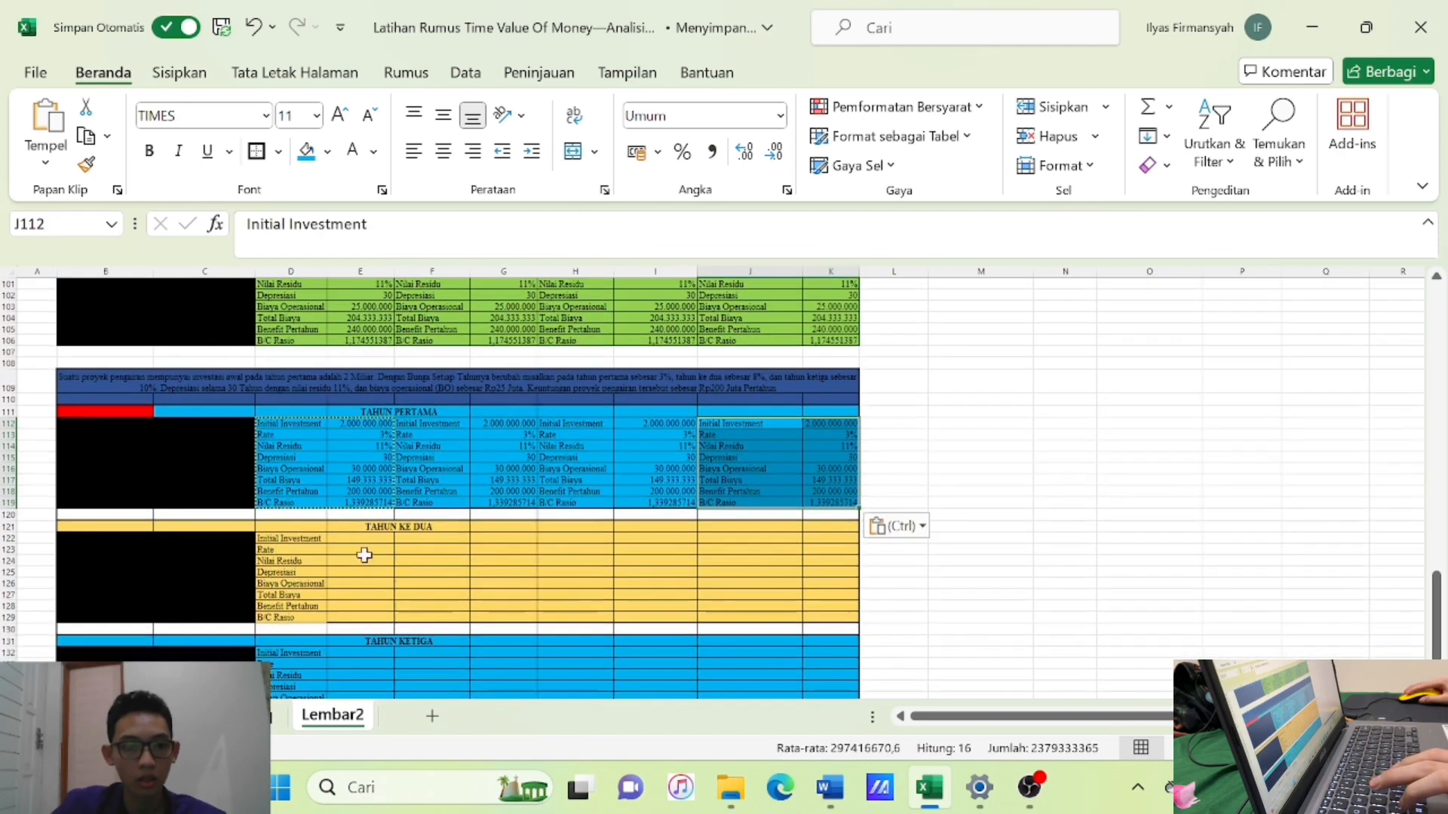
left_click_drag(291, 538, 368, 618)
key("ctrl+v")
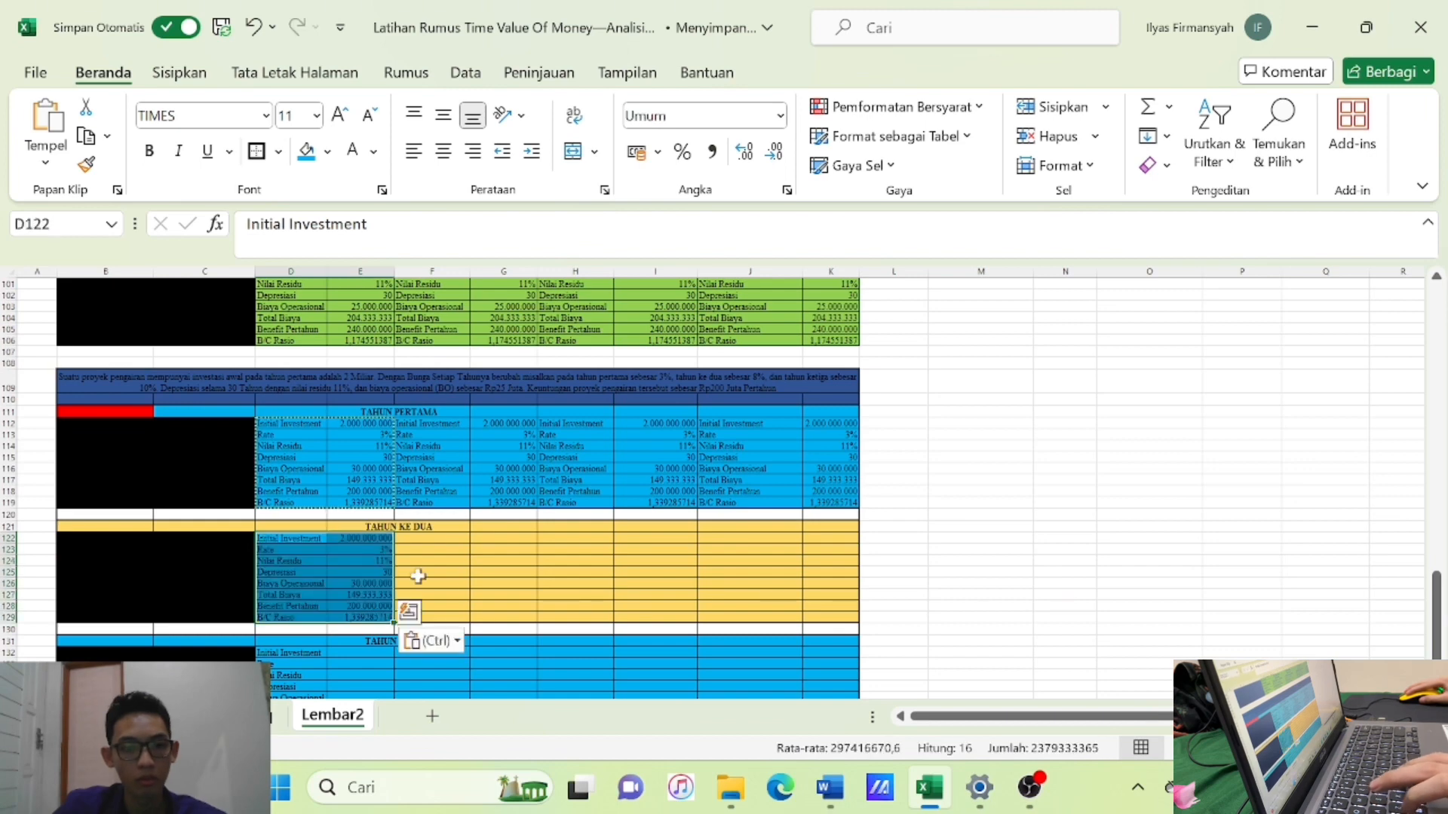
left_click_drag(434, 541, 501, 615)
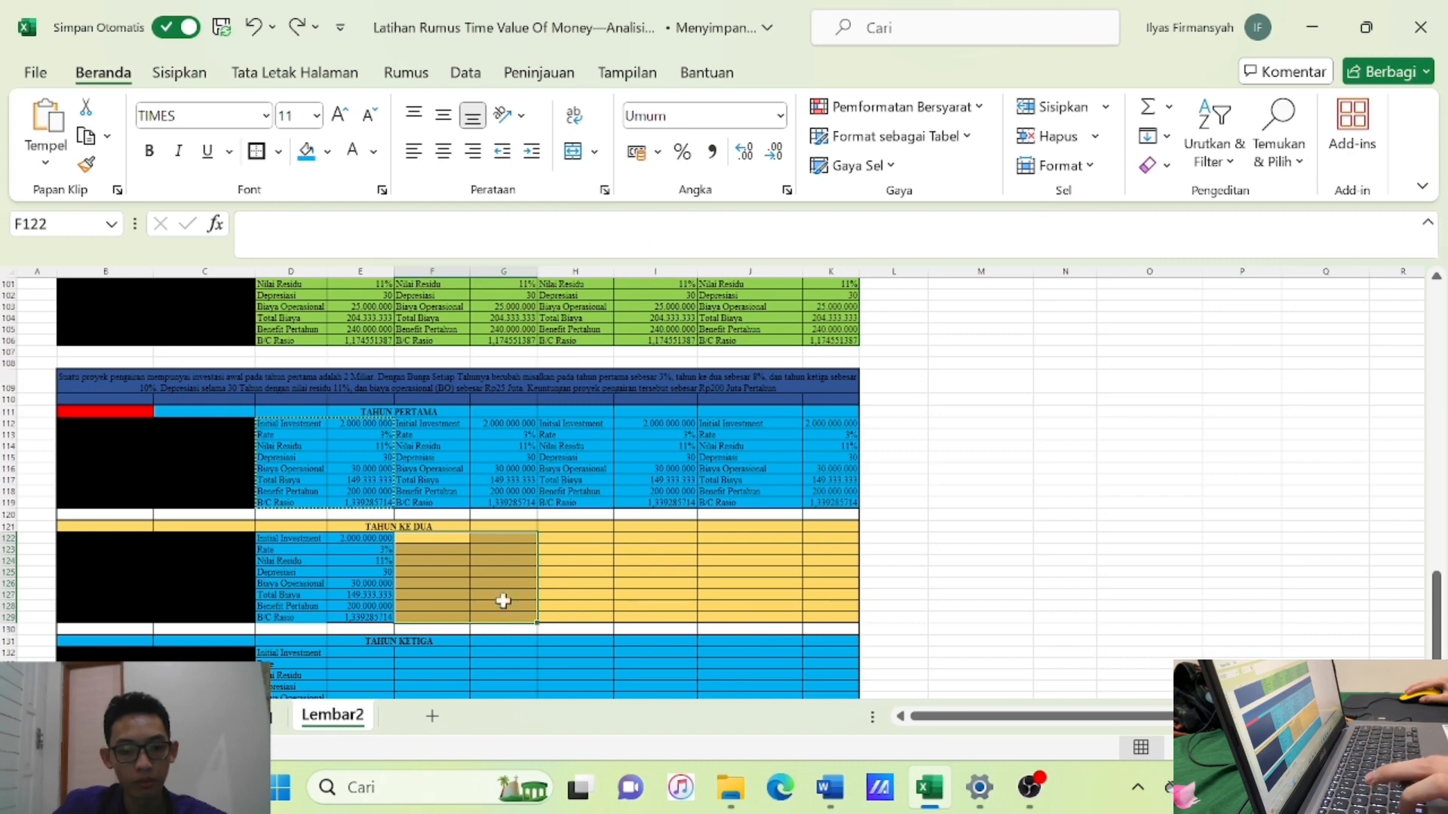
key("ctrl+v")
left_click_drag(581, 538, 640, 624)
key("ctrl+v")
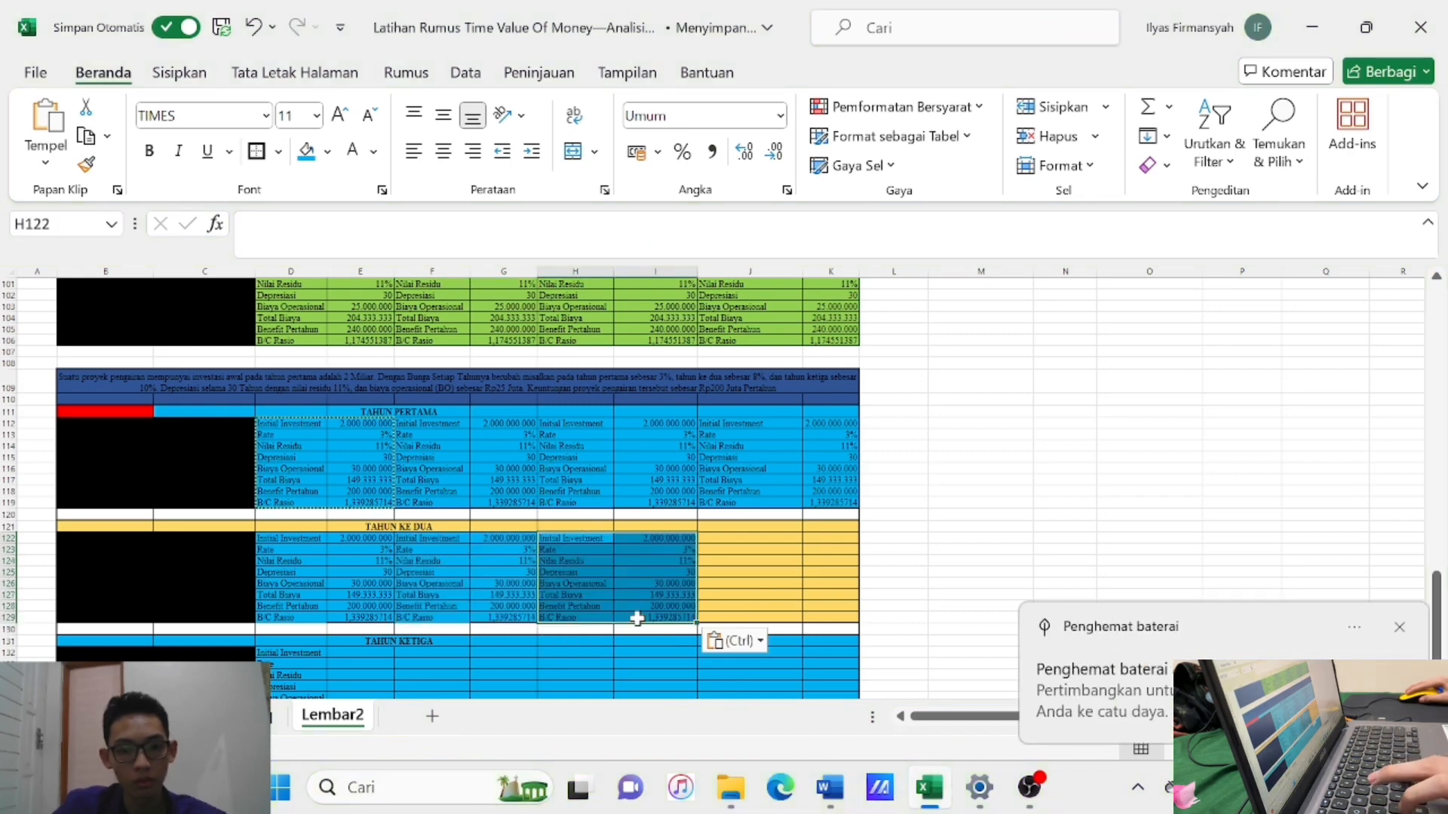
left_click_drag(754, 549, 814, 617)
key("ctrl+v")
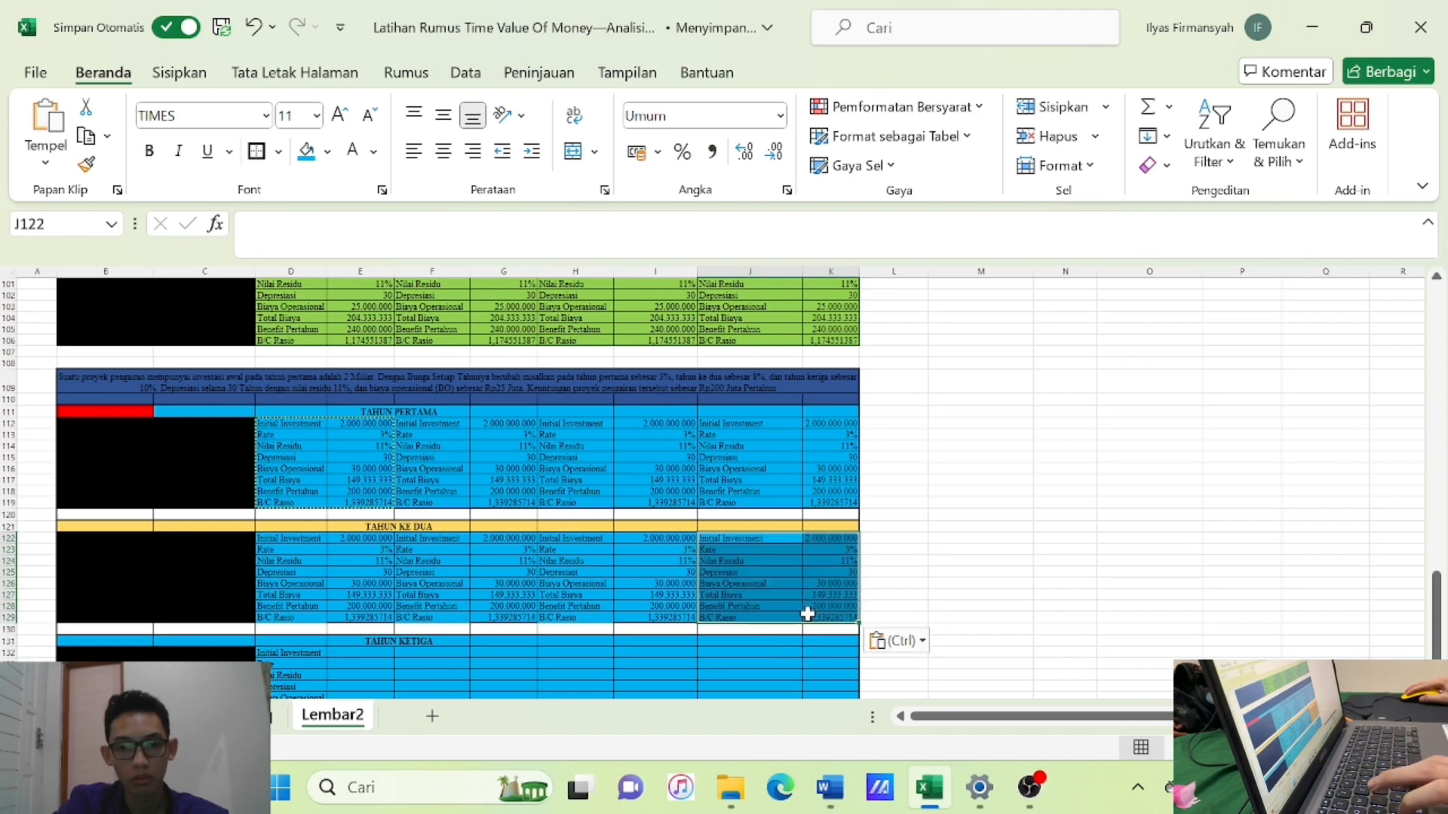
left_click(897, 590)
Fill the Tahun Ke Dua cells D122:K129 with the same gold theme colour as heading cell D121.
left_click(292, 526)
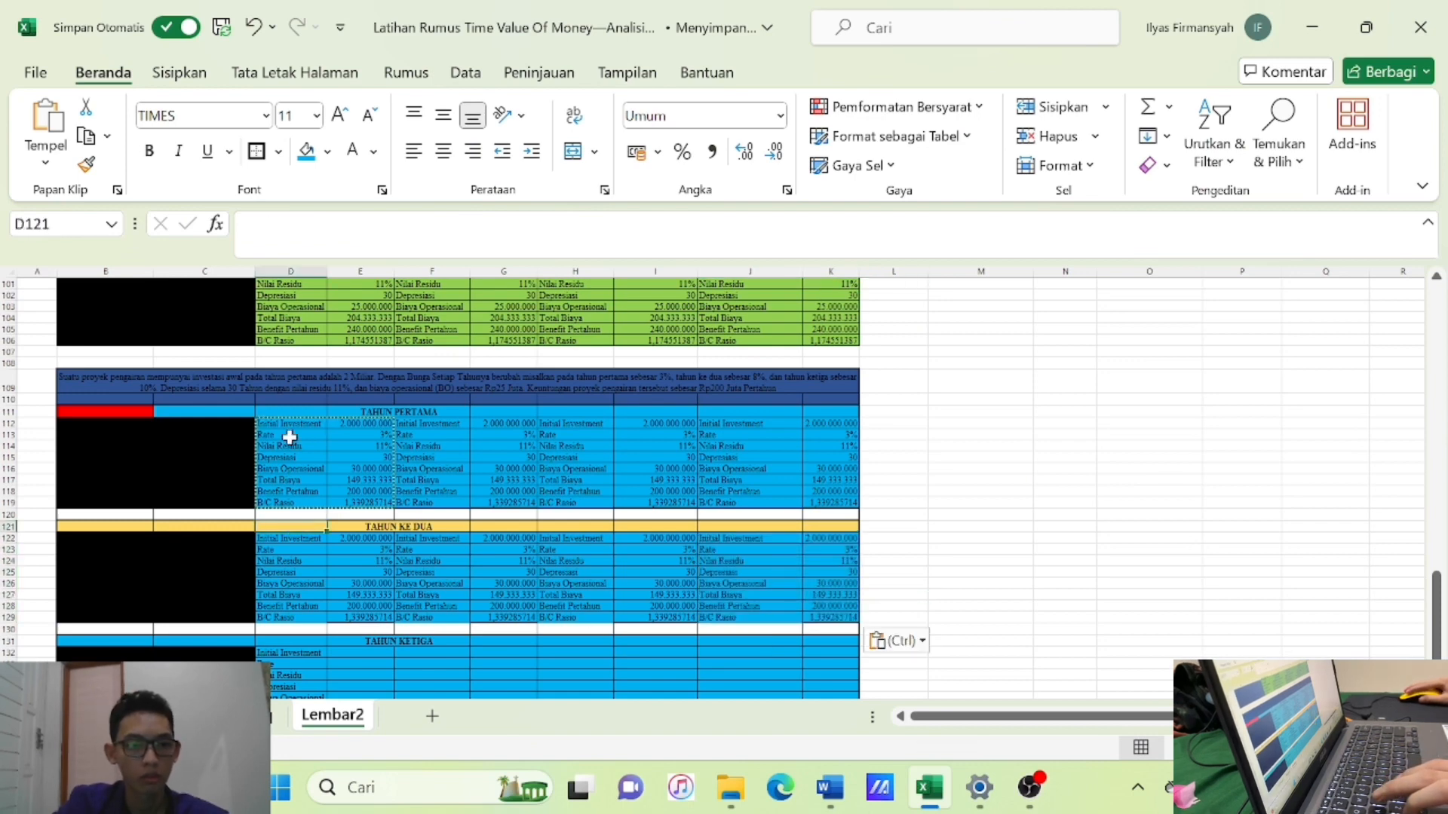
left_click(327, 152)
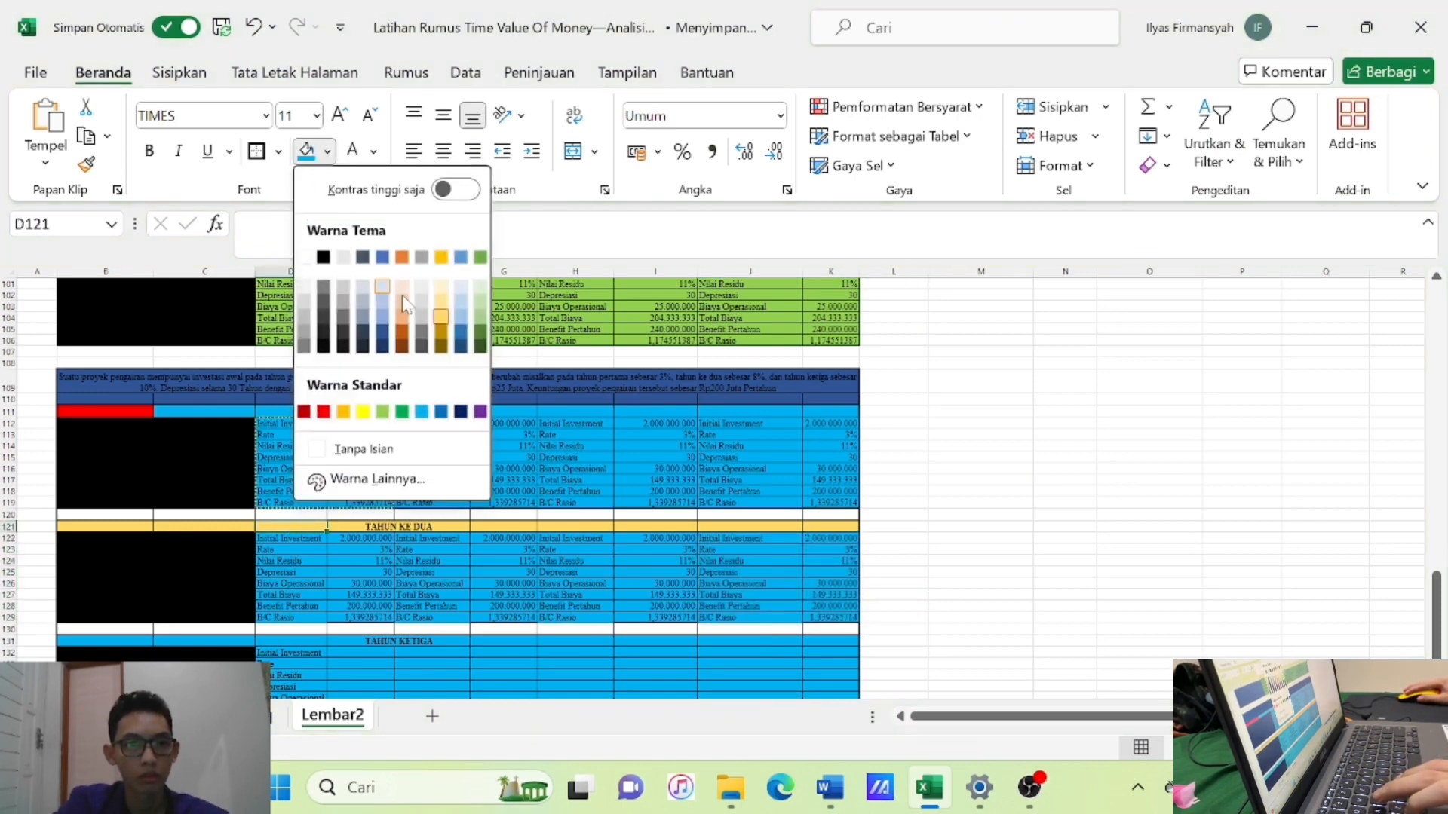
left_click(443, 322)
left_click_drag(294, 537, 810, 613)
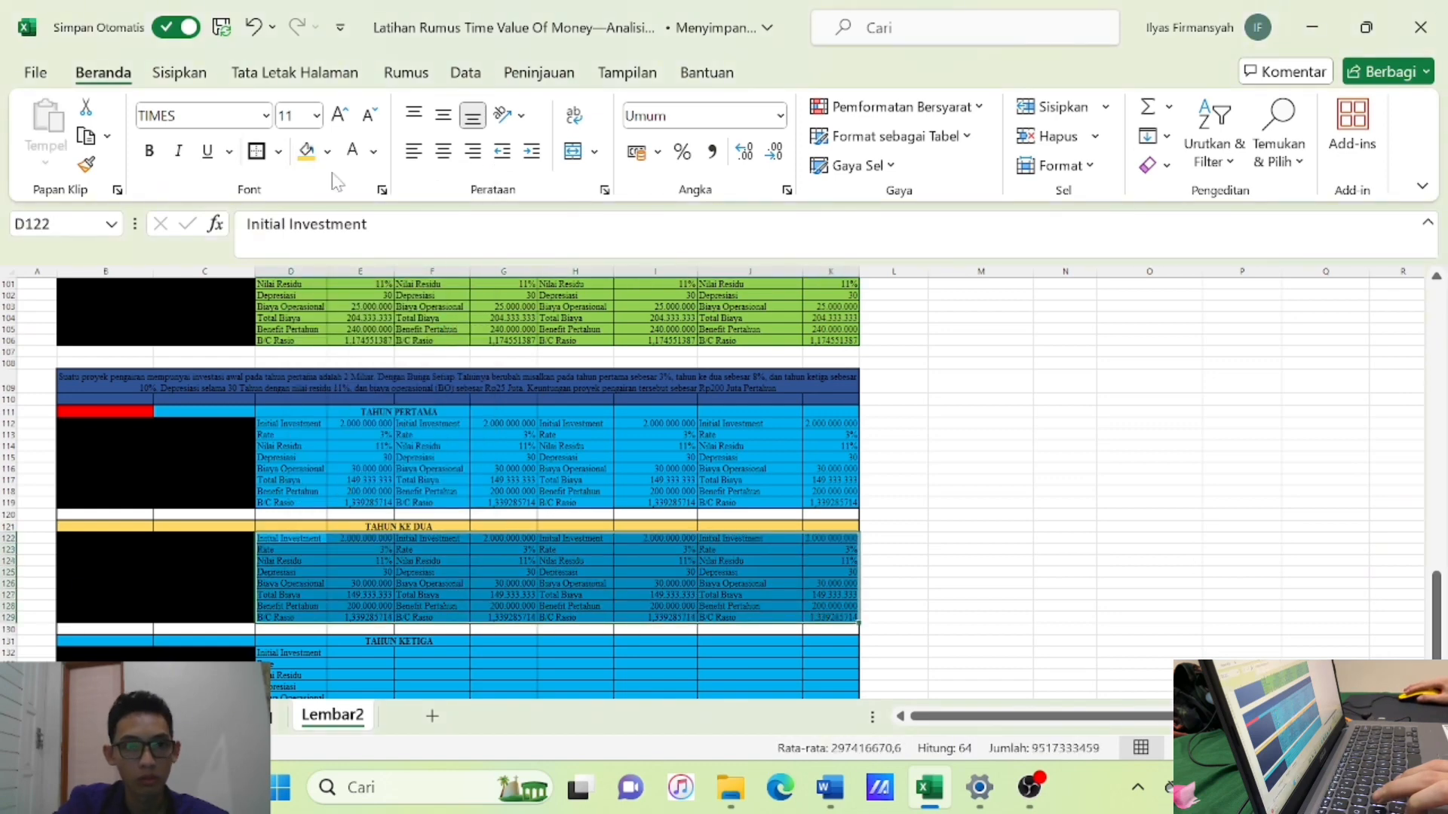
left_click(306, 151)
Copy the Tahun Pertama block D112:E119 four times across the Tahun Ketiga section, filling D132:K139.
left_click_drag(287, 422, 365, 498)
key("ctrl+c")
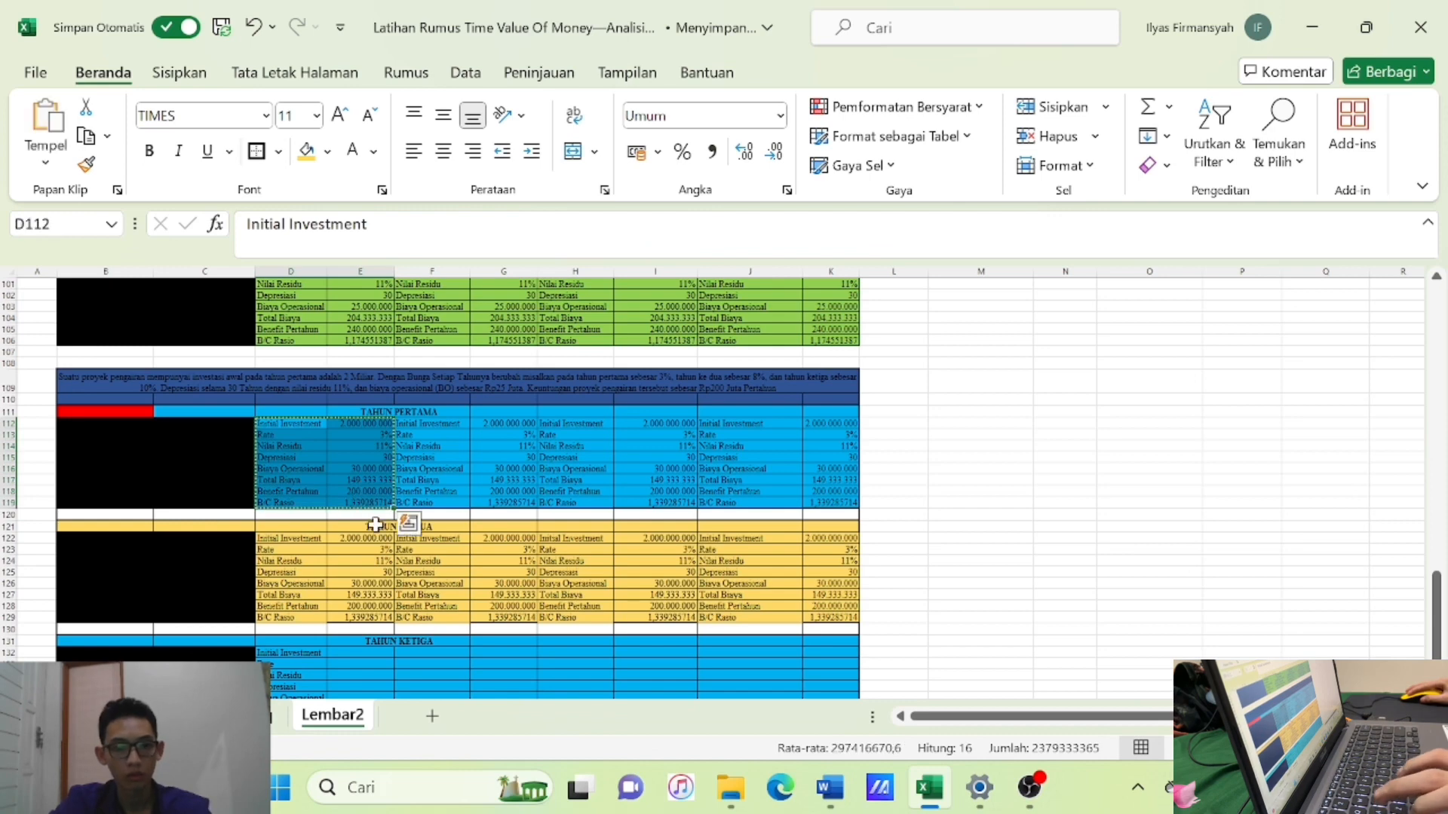
scroll(377, 521, "down", 2)
left_click_drag(297, 585, 383, 658)
key("ctrl+v")
left_click(473, 589)
left_click_drag(474, 589, 511, 656)
key("ctrl+v")
left_click_drag(594, 587, 657, 663)
key("ctrl+v")
left_click_drag(737, 577, 820, 663)
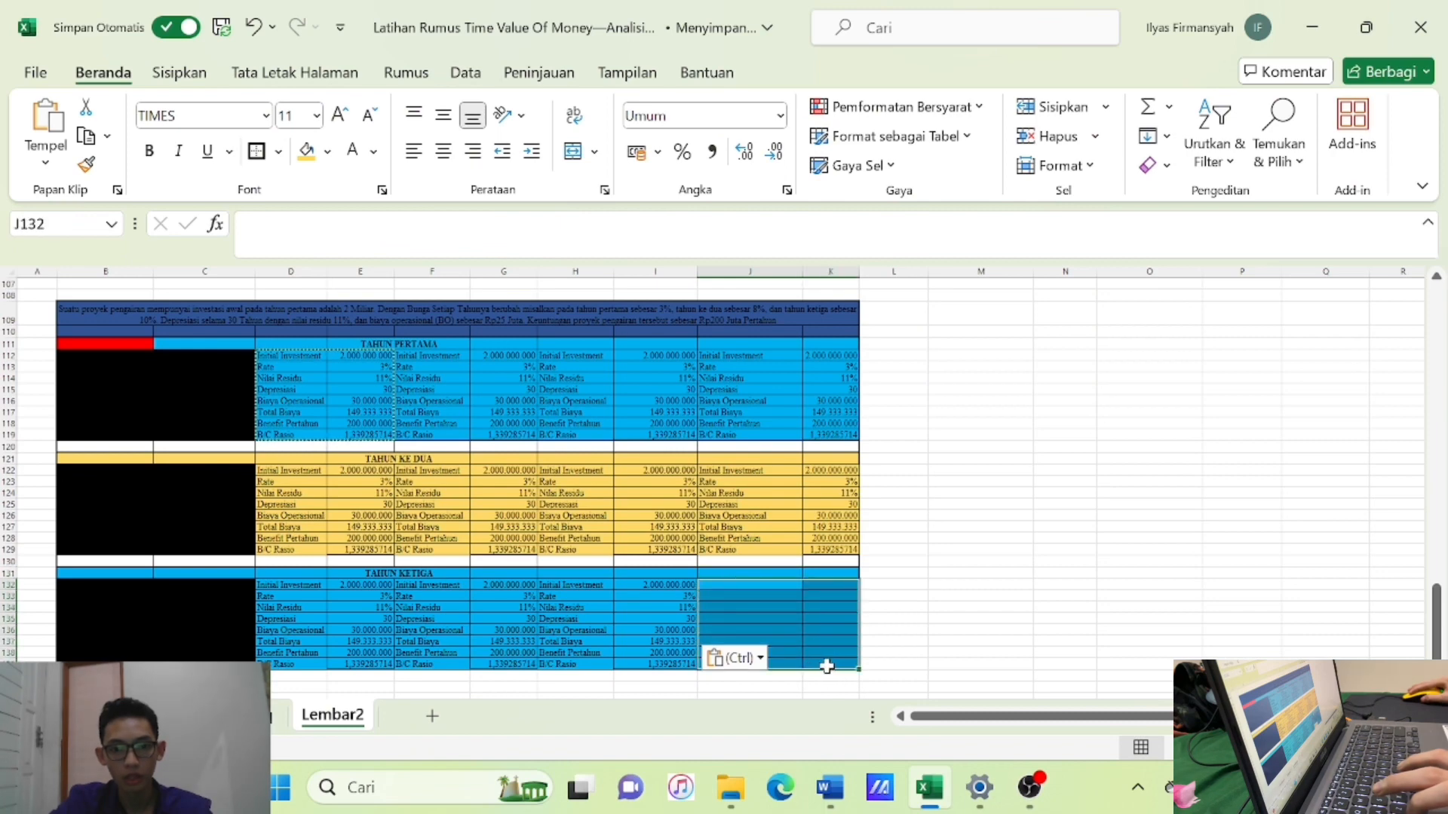
key("ctrl+v")
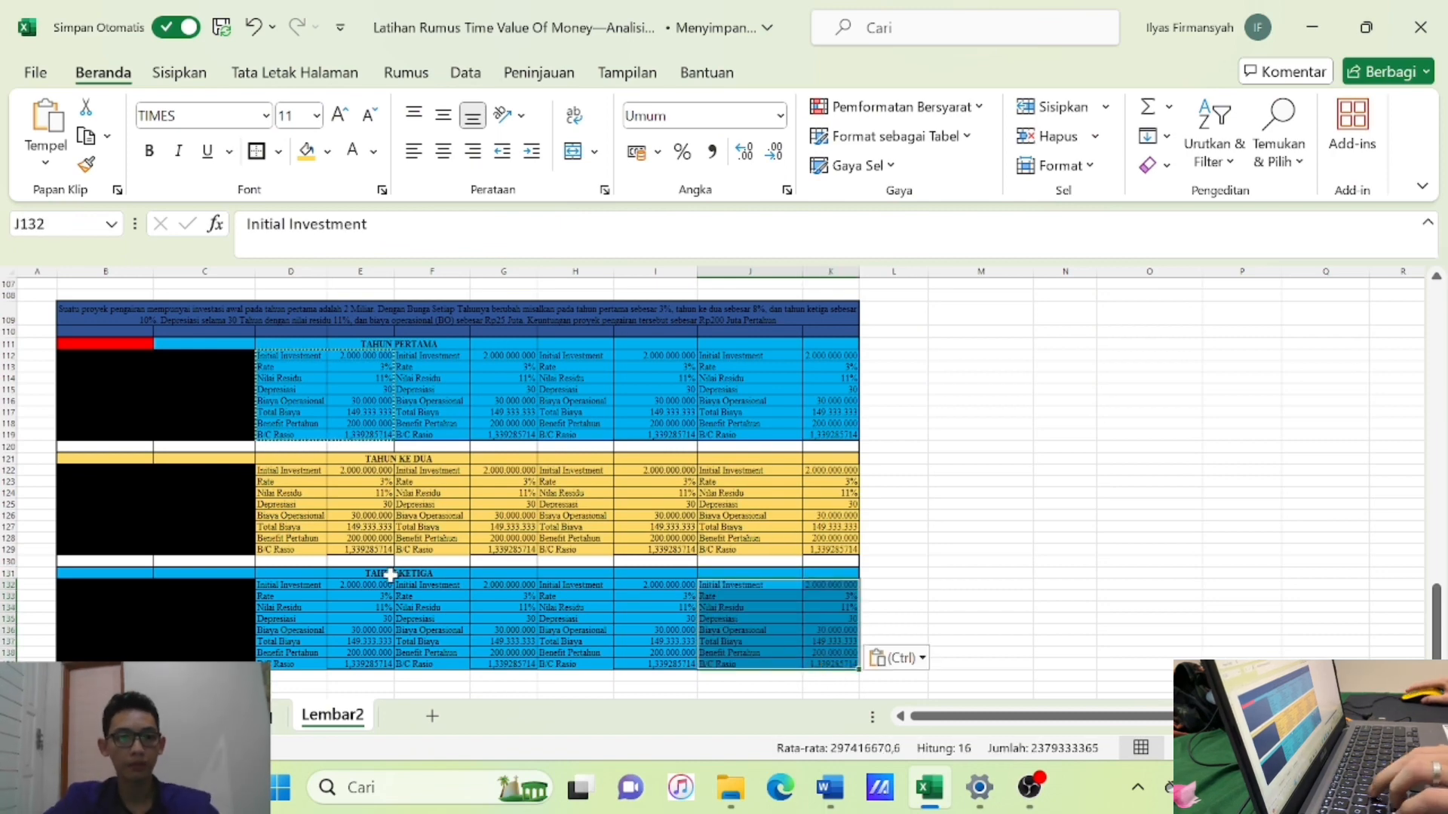
Set the Tahun Ke Dua Rate in E123 to 8%.
scroll(398, 549, "up", 1)
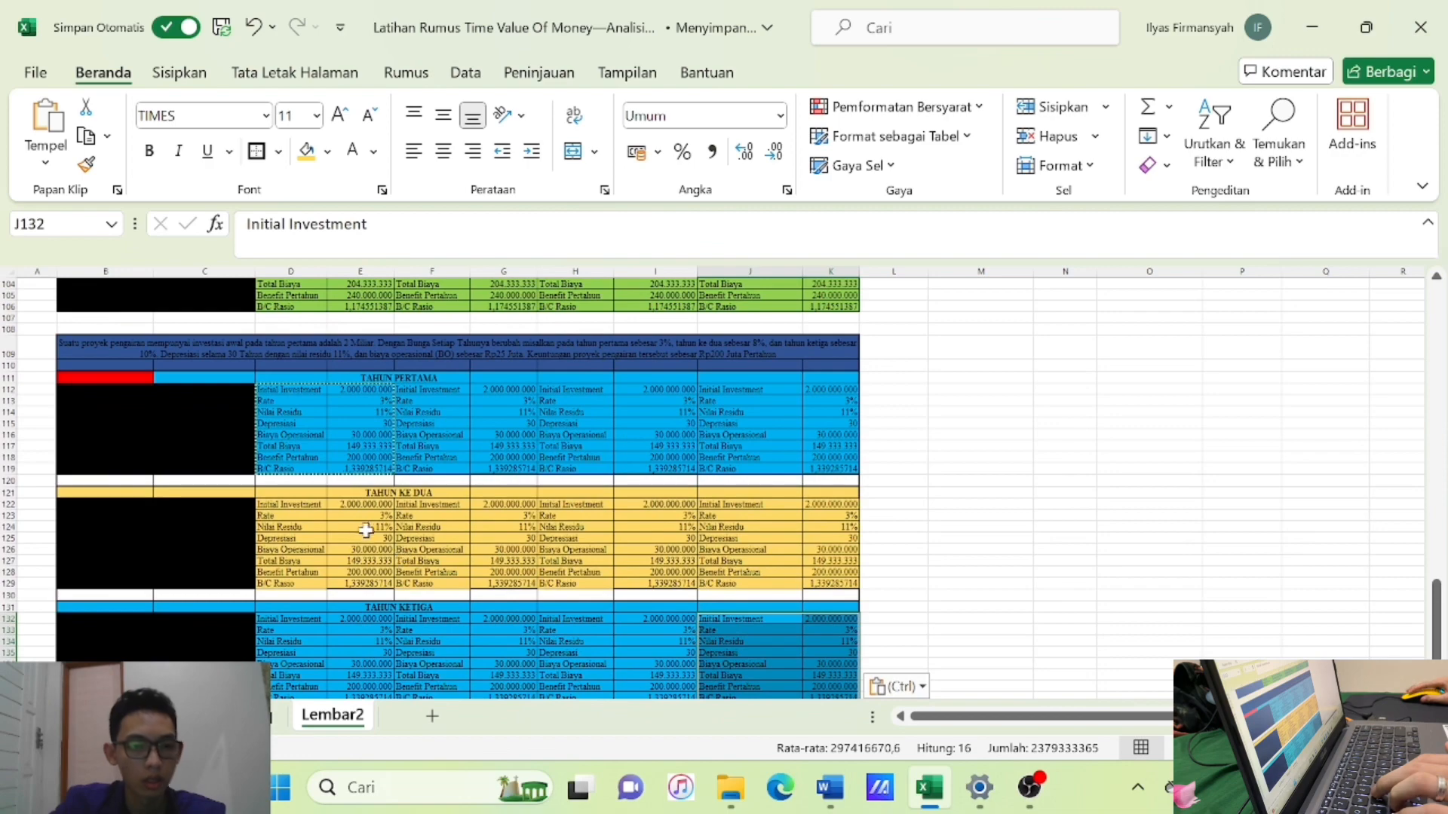
scroll(396, 541, "up", 1)
left_click(506, 547)
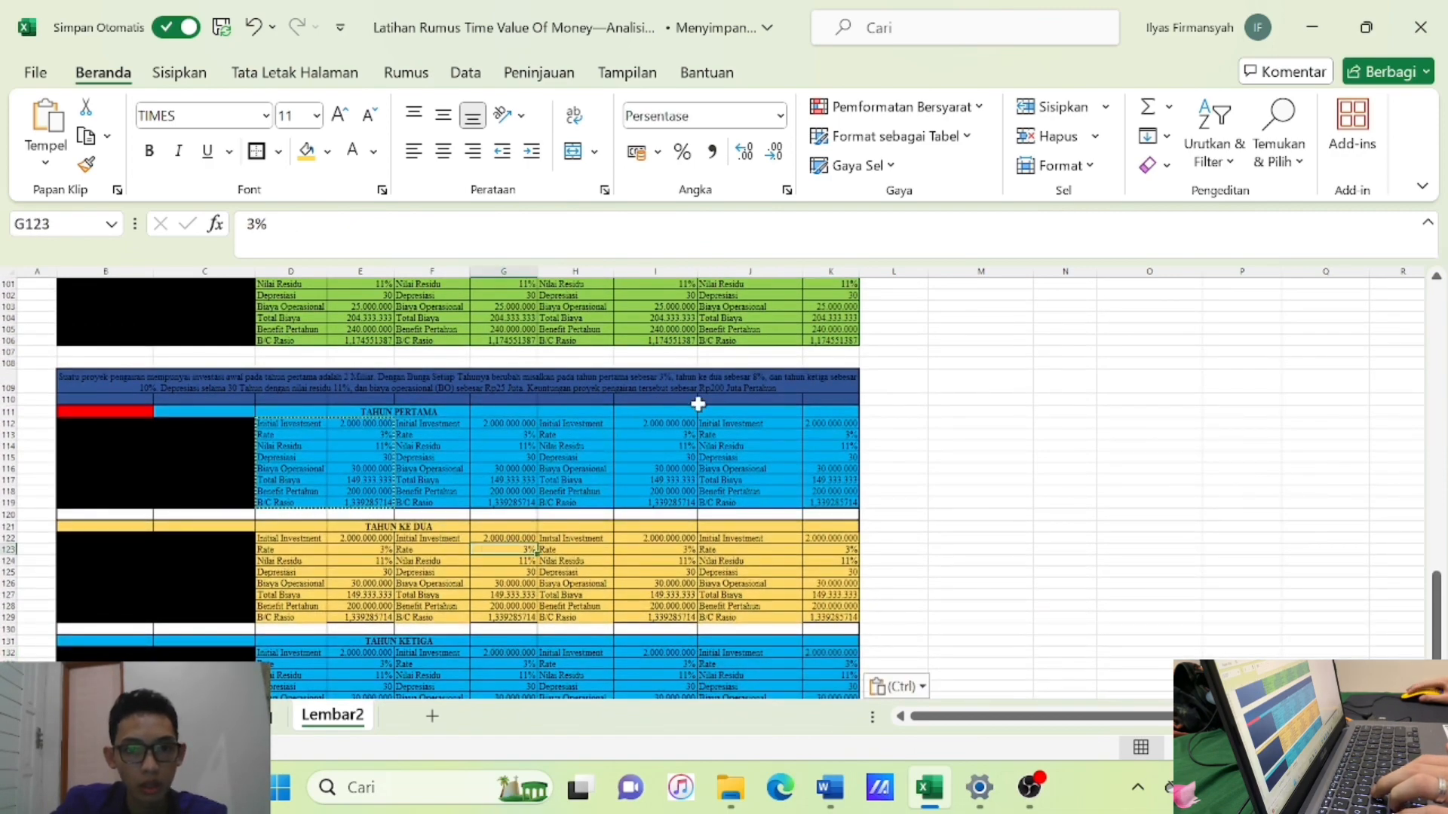
double_click(383, 550)
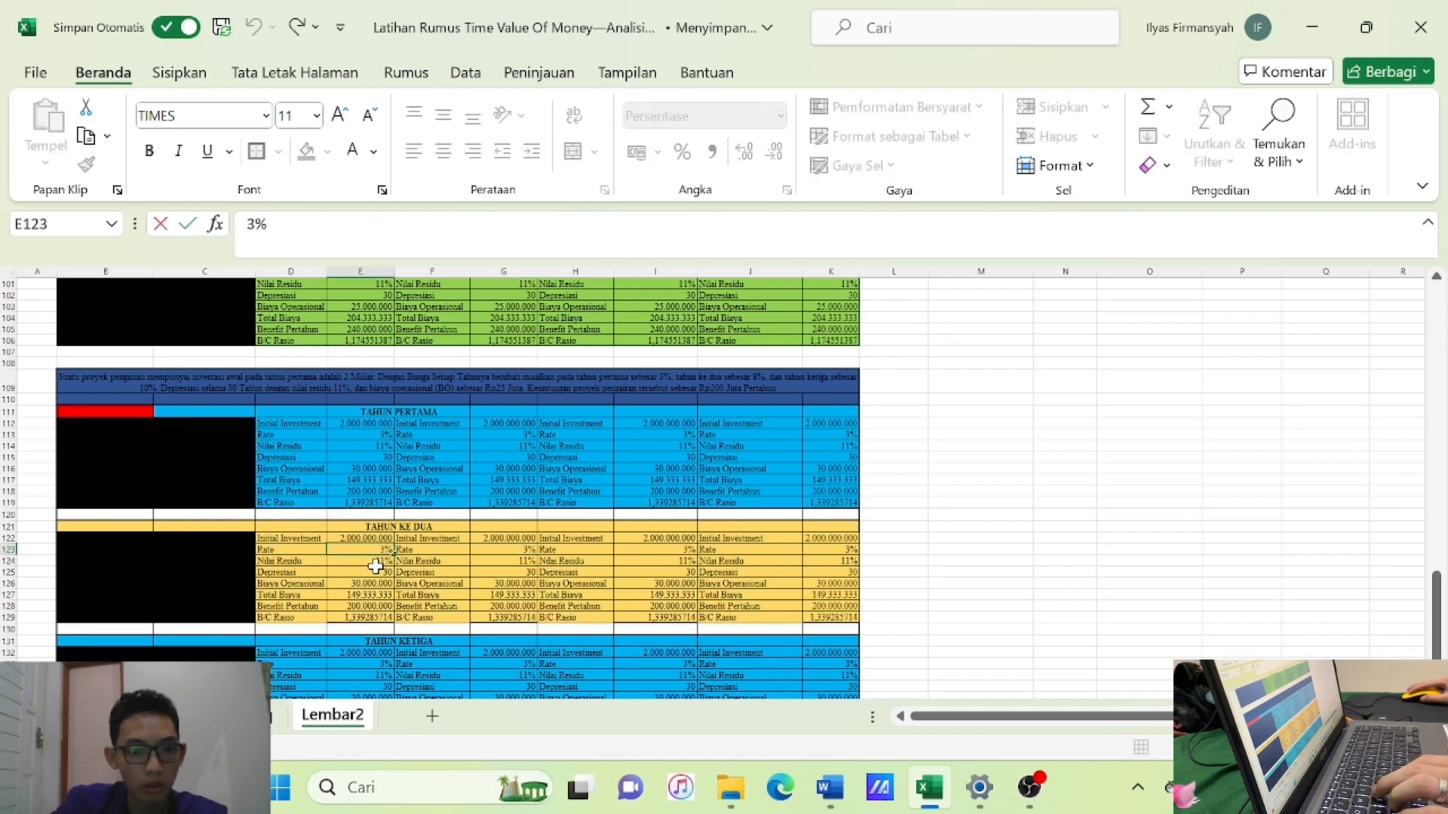
key("BackSpace")
type("8")
key("Return")
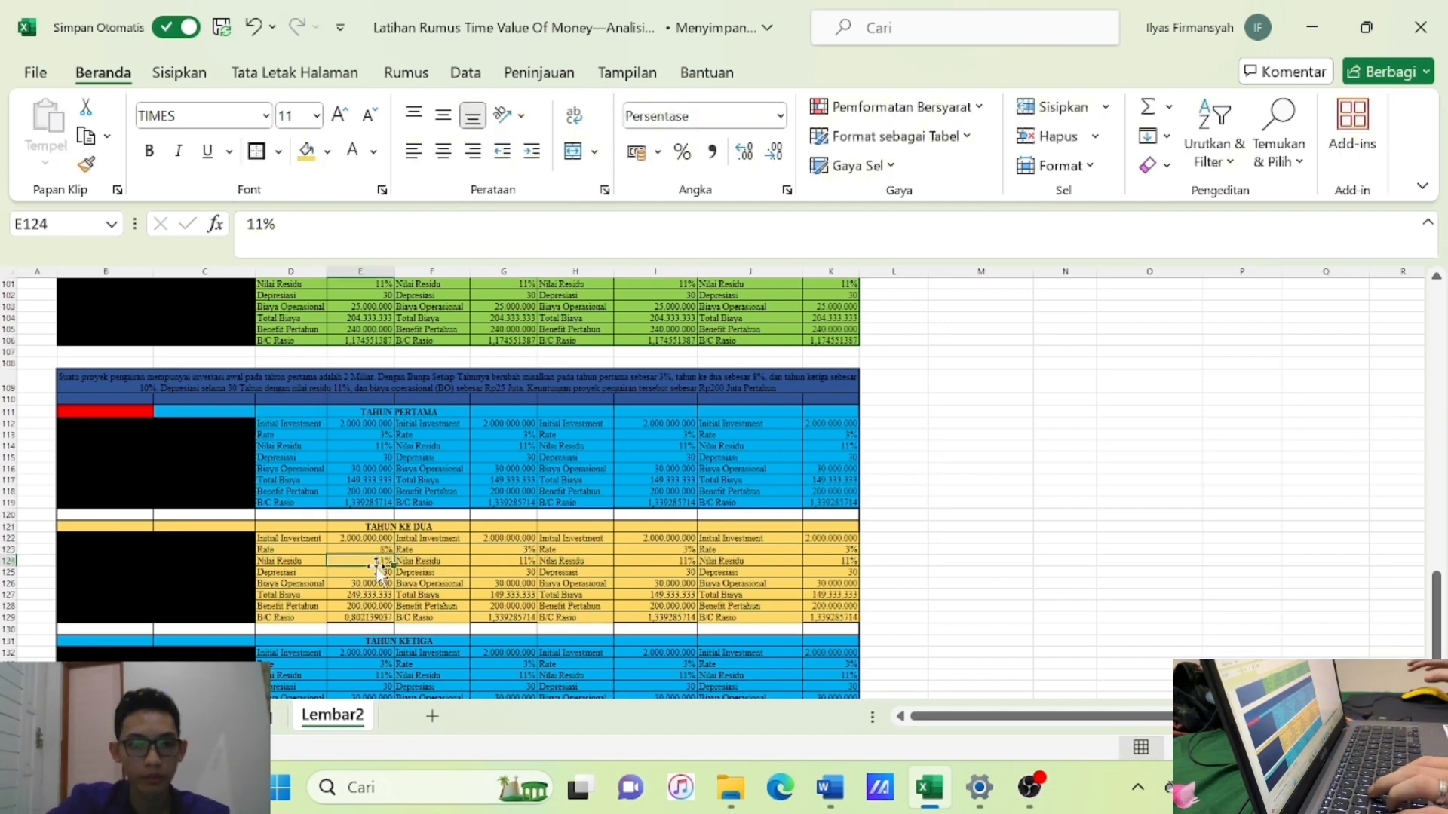
Copy the updated Tahun Ke Dua block D122:E129 over F122:G129, H122:I129 and J122:K129.
left_click_drag(276, 530, 356, 617)
left_click(650, 596)
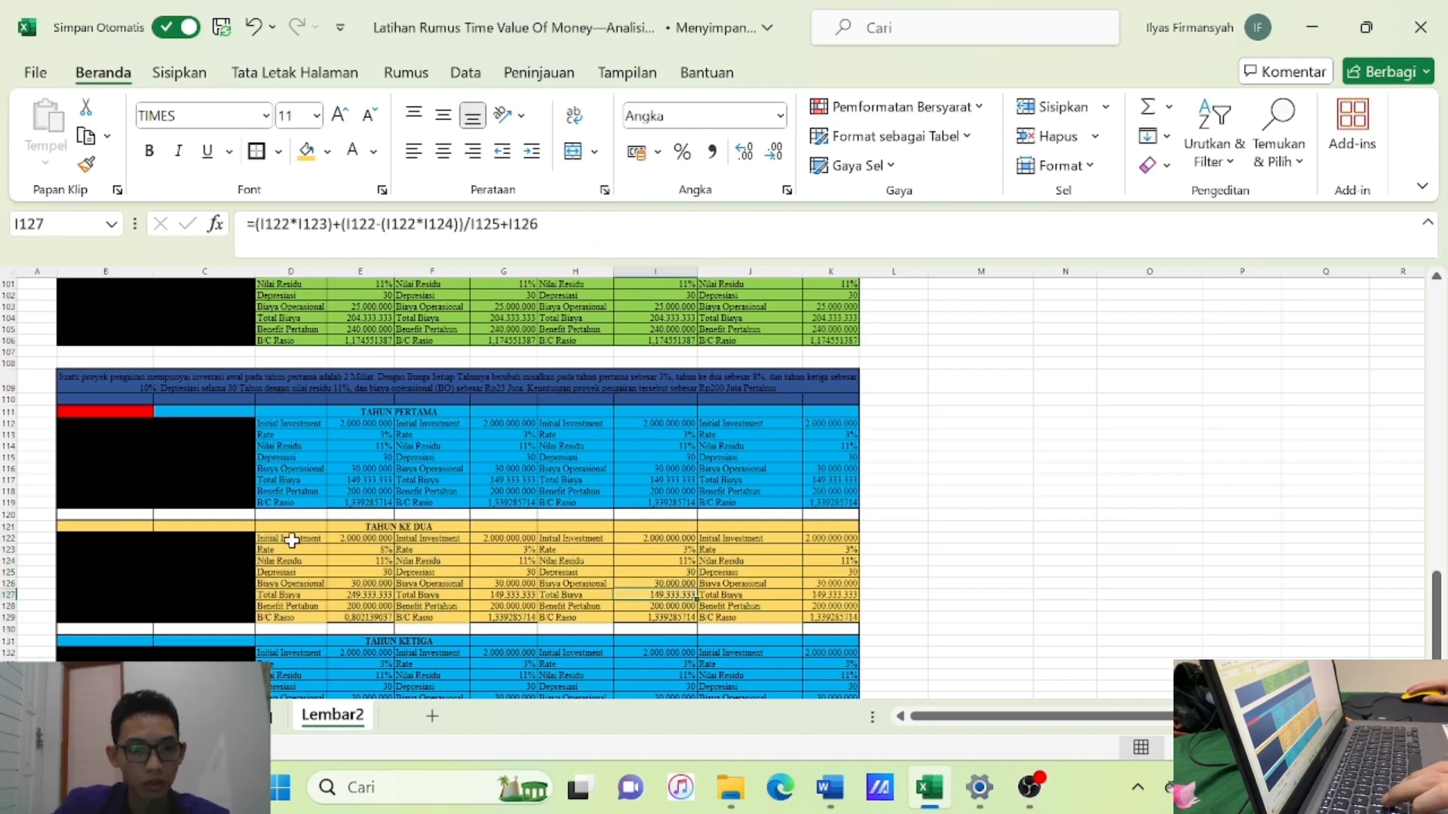
left_click_drag(292, 541, 355, 618)
key("ctrl+c")
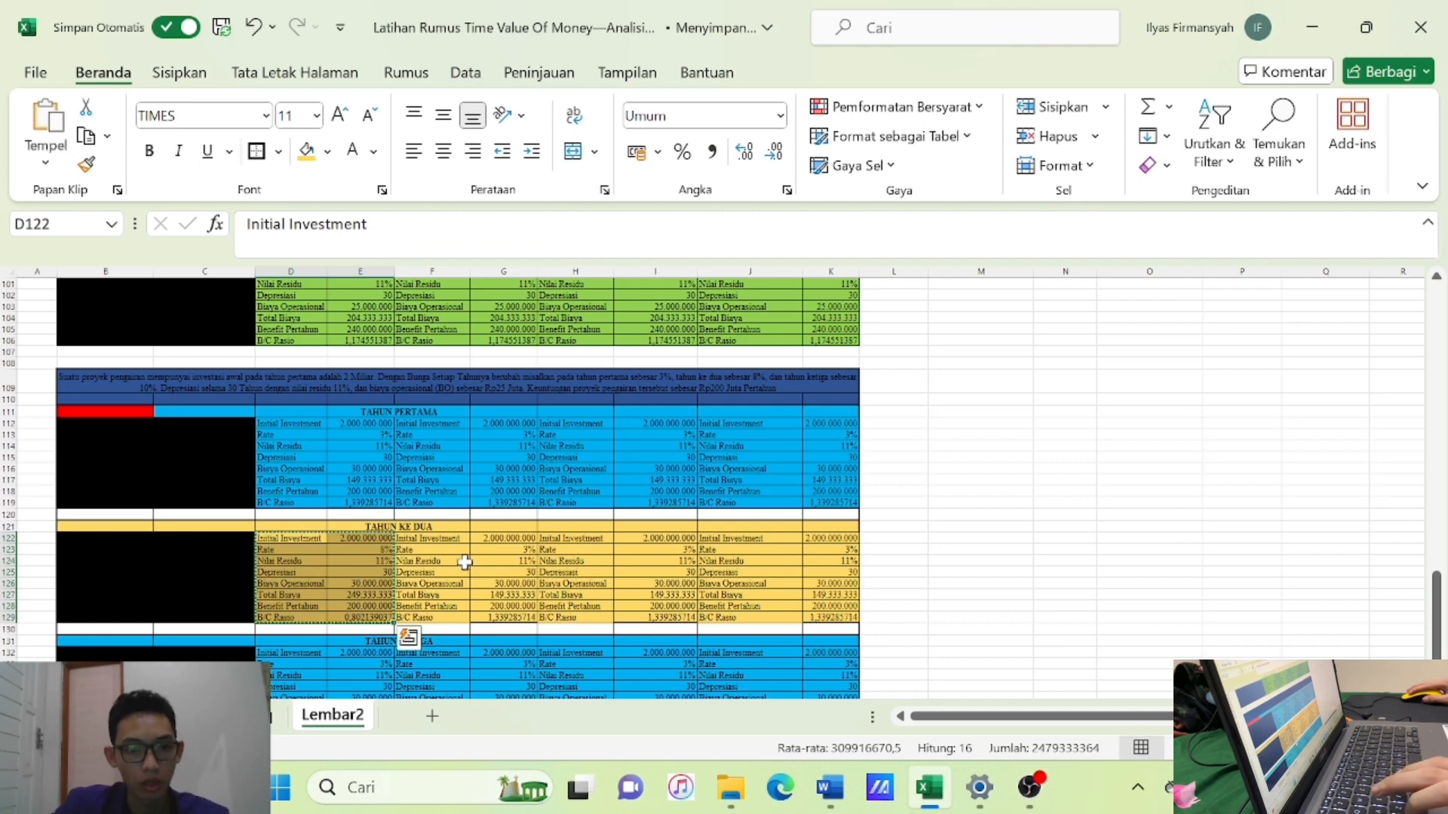
left_click_drag(452, 539, 507, 617)
key("ctrl+v")
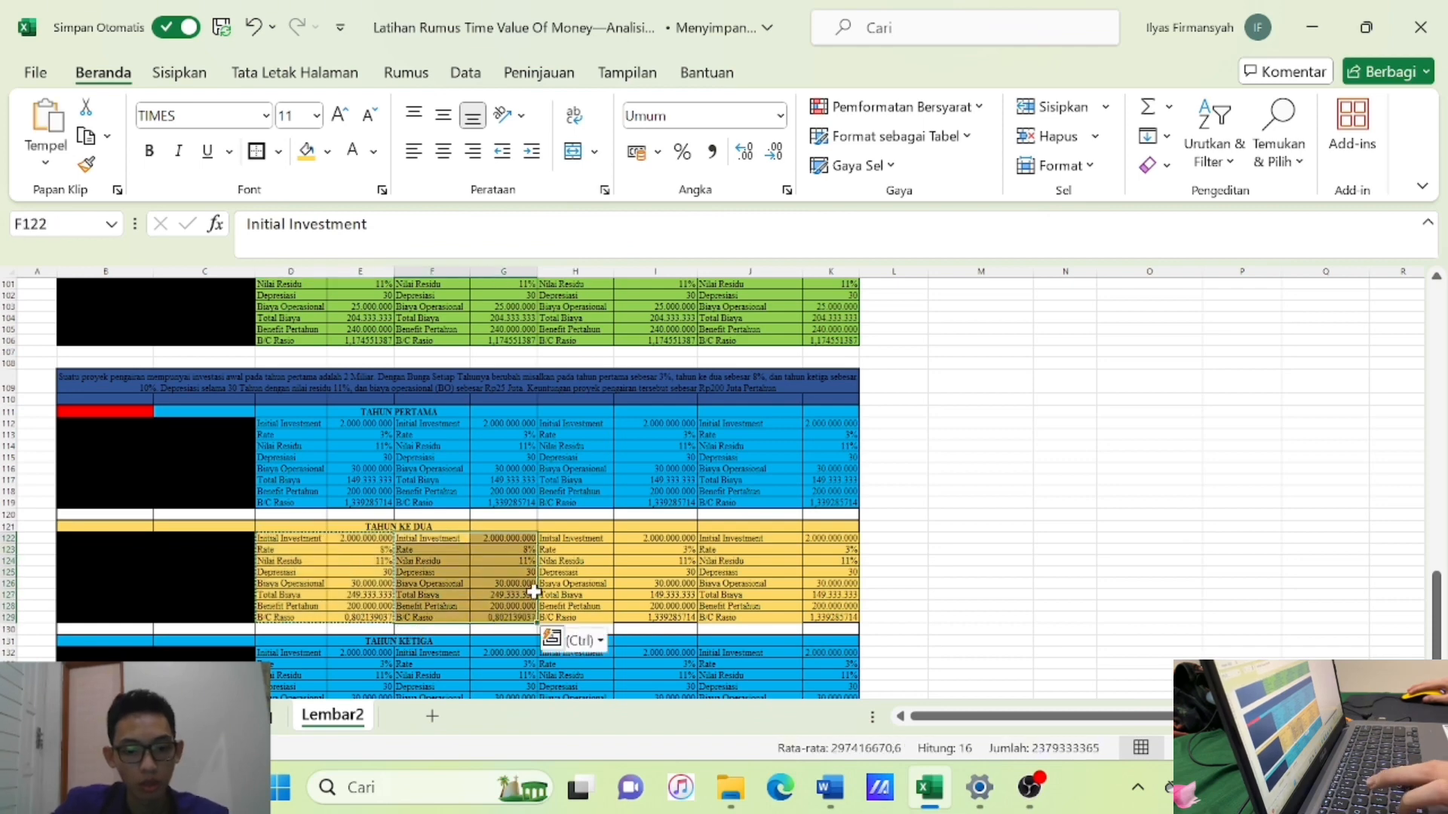
left_click(573, 640)
left_click(705, 567)
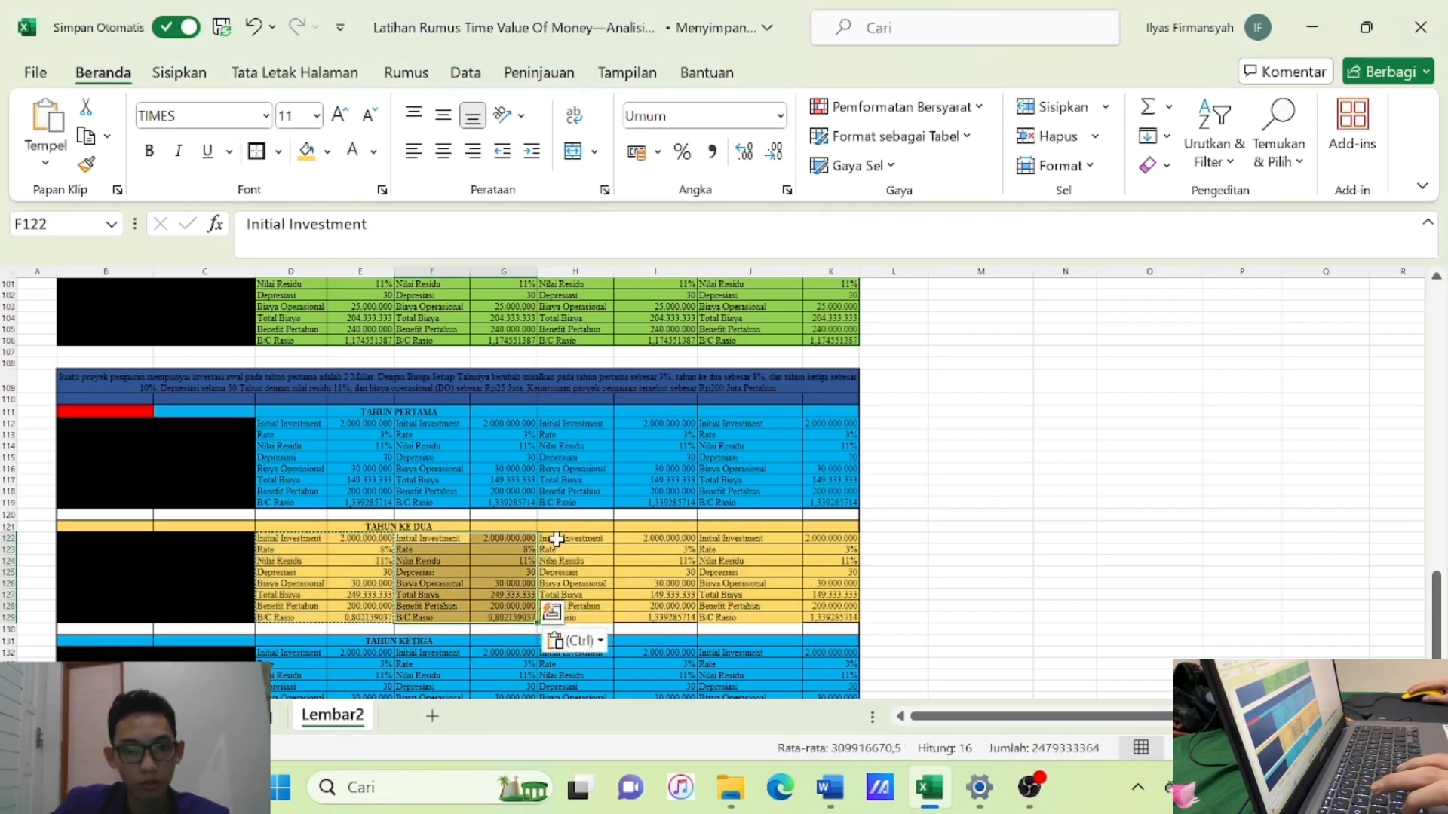
left_click_drag(556, 539, 613, 611)
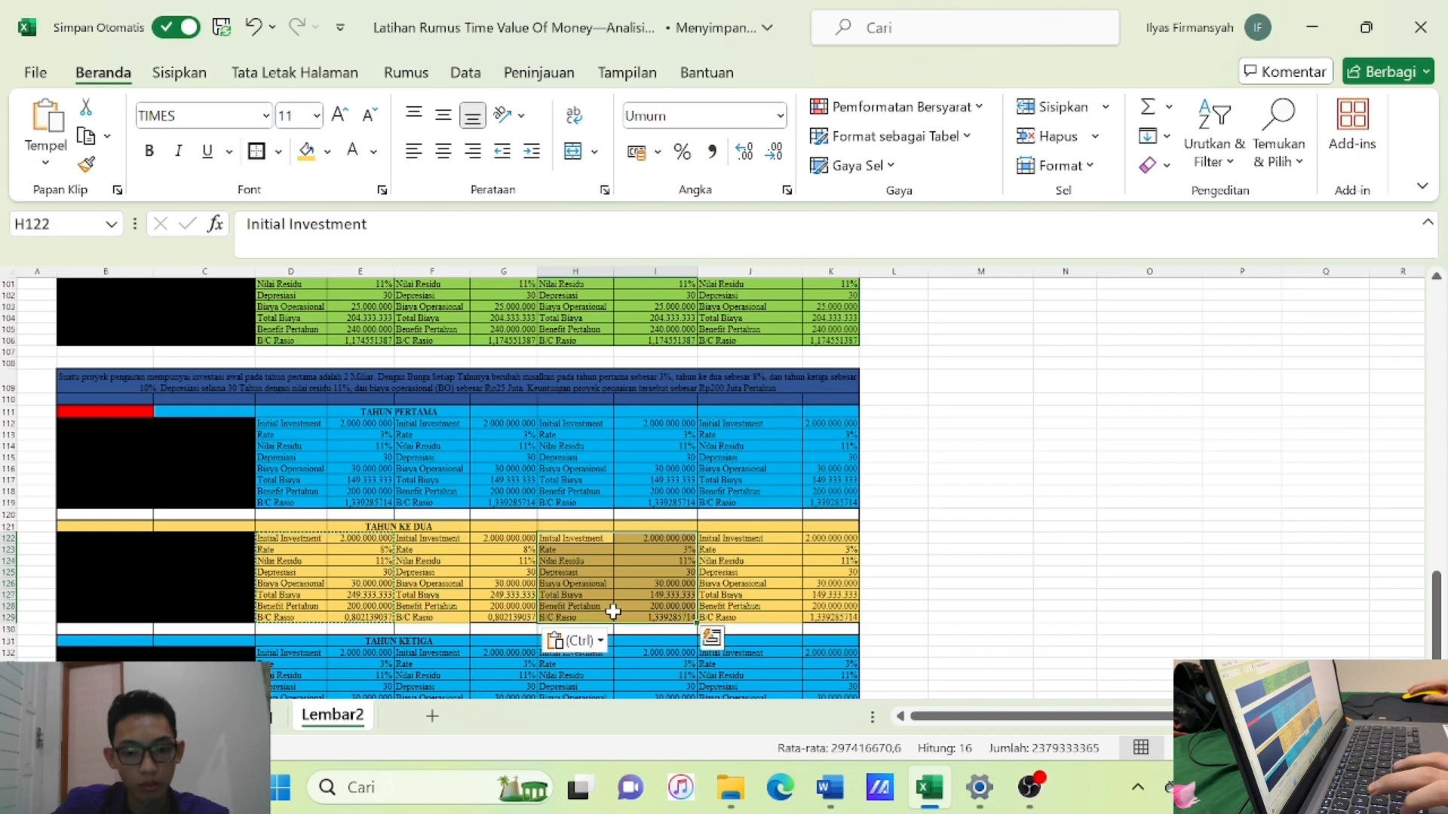
key("ctrl+v")
left_click_drag(717, 539, 809, 615)
key("ctrl+v")
Set the Tahun Ketiga Rate in E133 to 10%.
scroll(331, 659, "down", 1)
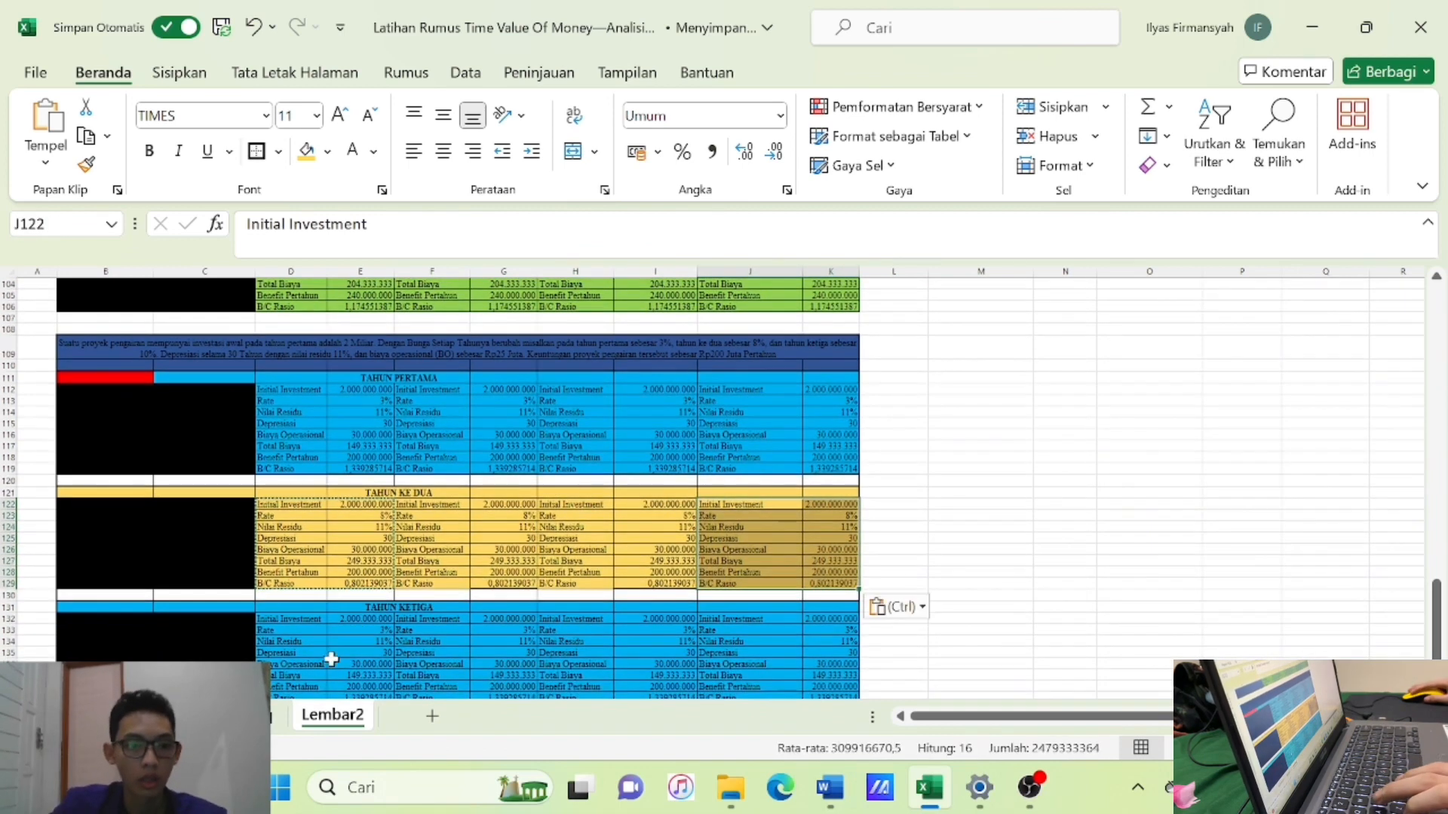
scroll(392, 650, "down", 1)
double_click(386, 611)
scroll(501, 596, "up", 1)
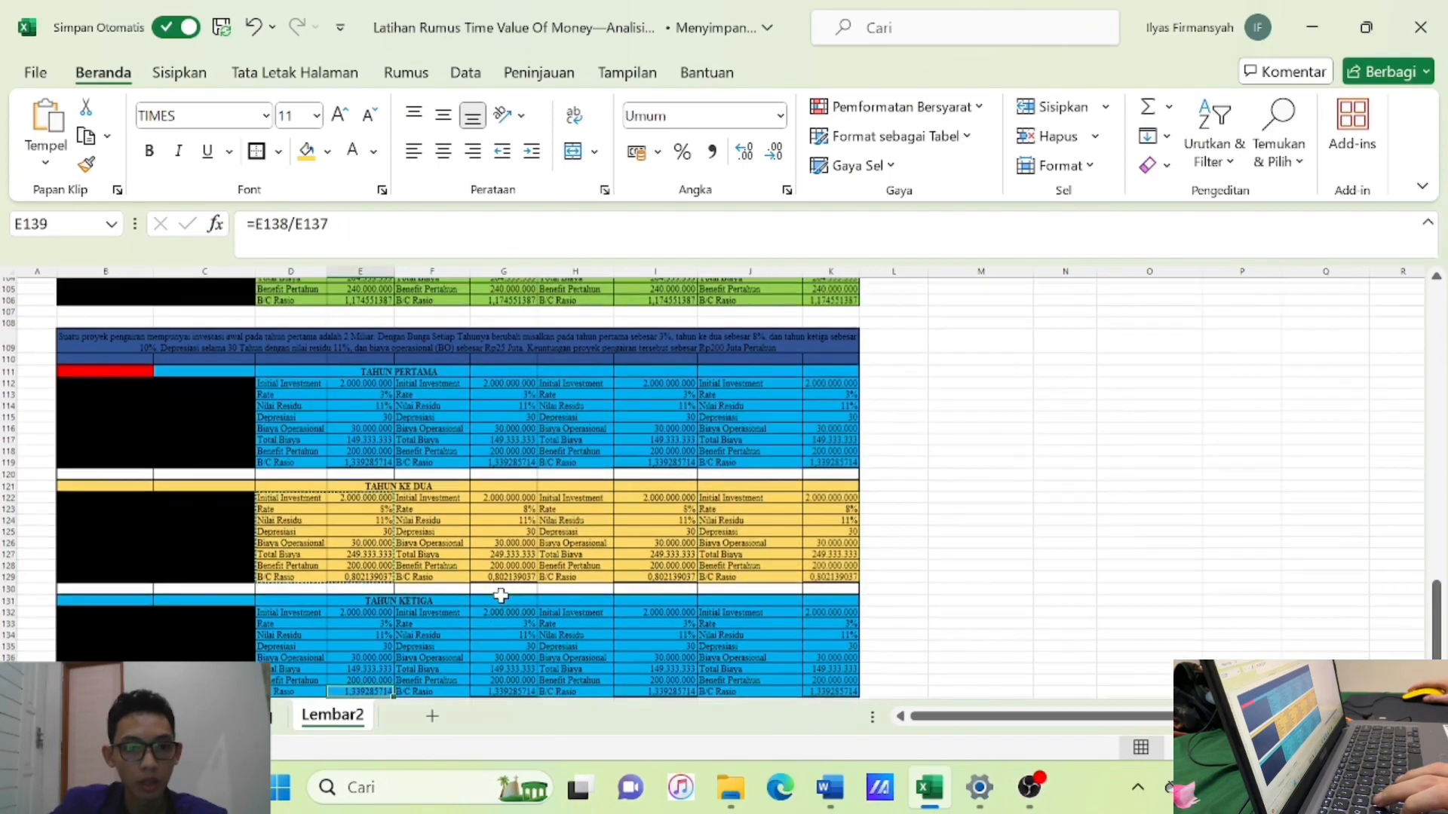
scroll(501, 595, "up", 1)
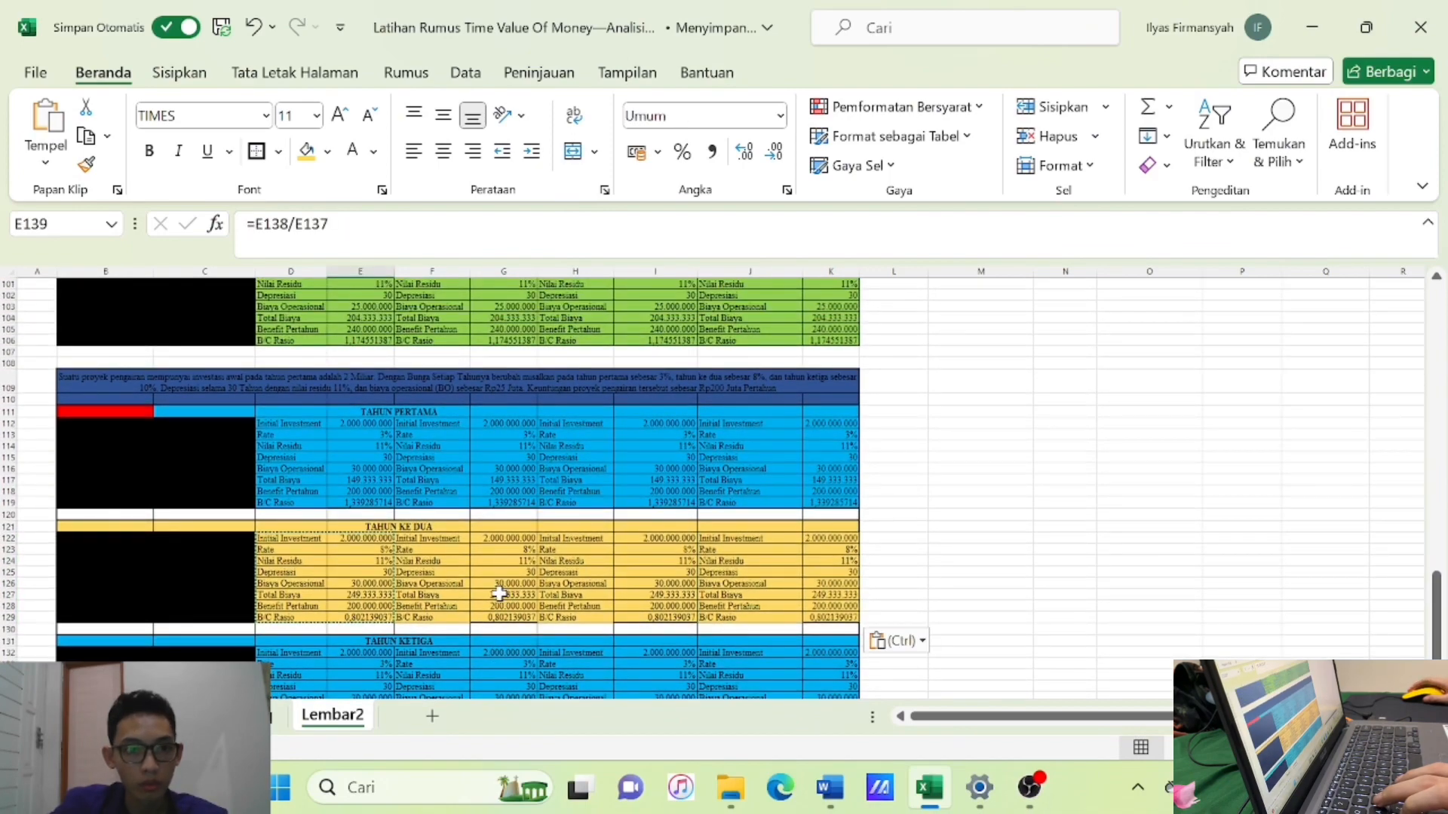
scroll(495, 595, "down", 2)
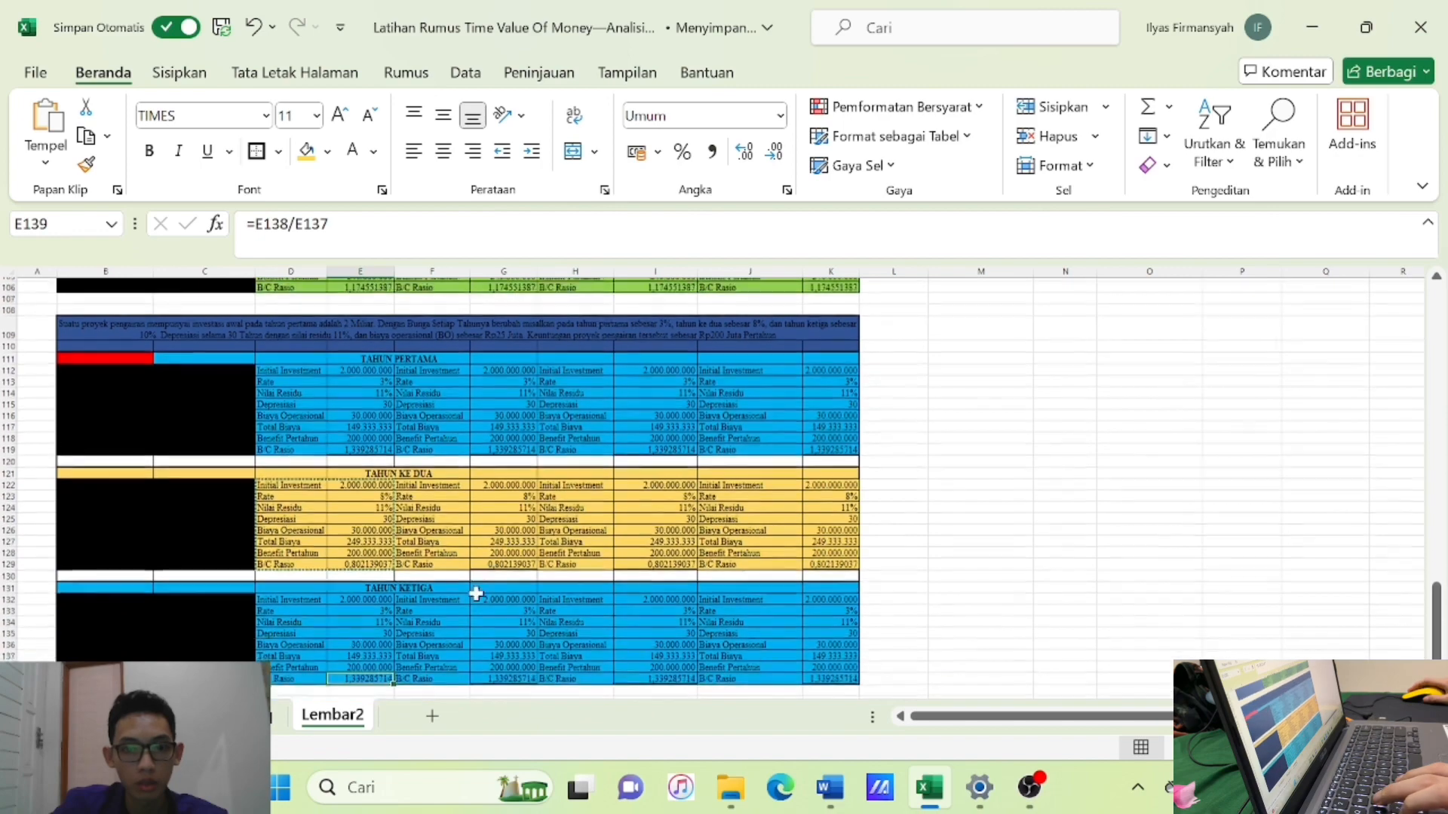
double_click(386, 607)
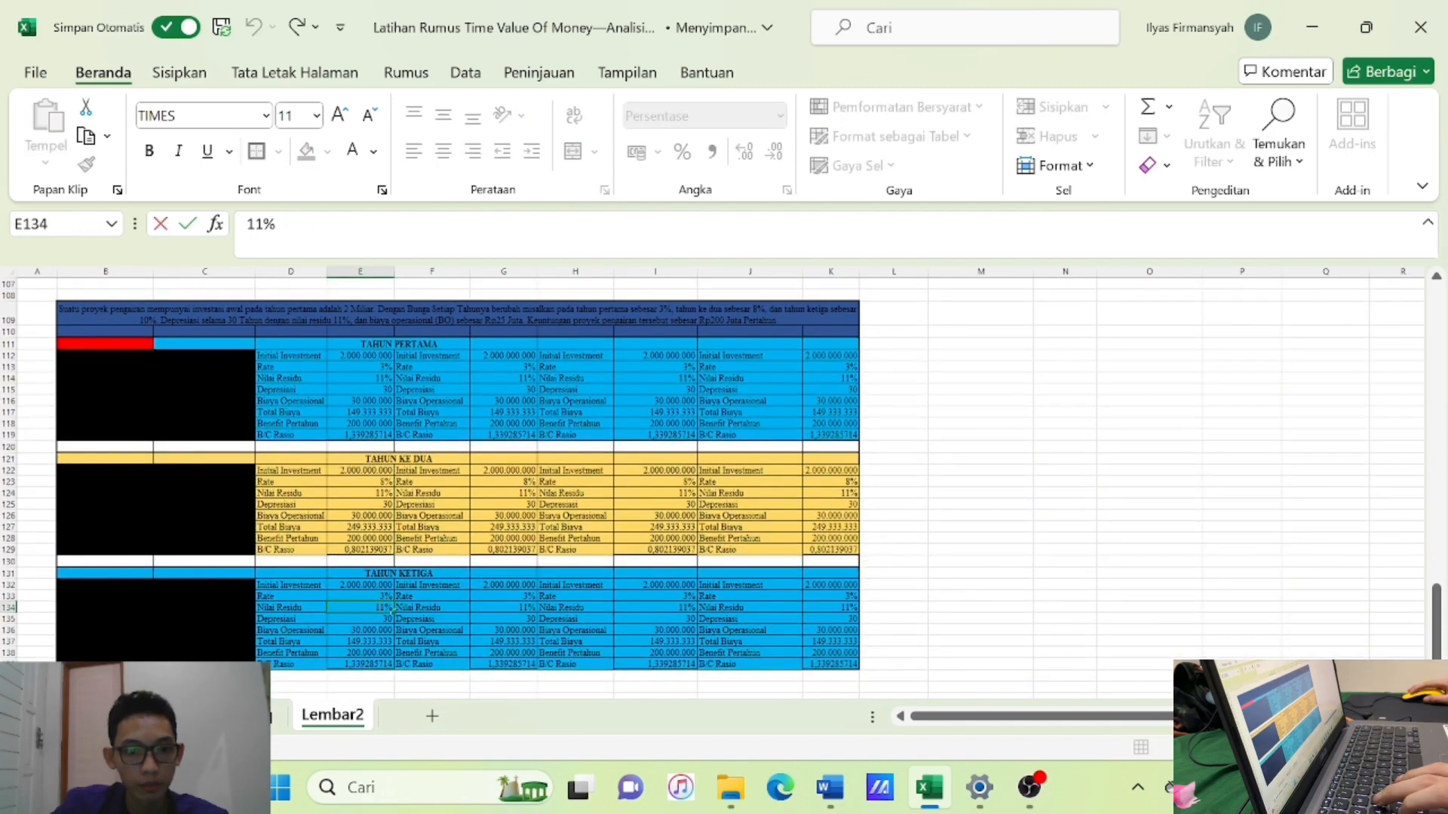
double_click(383, 599)
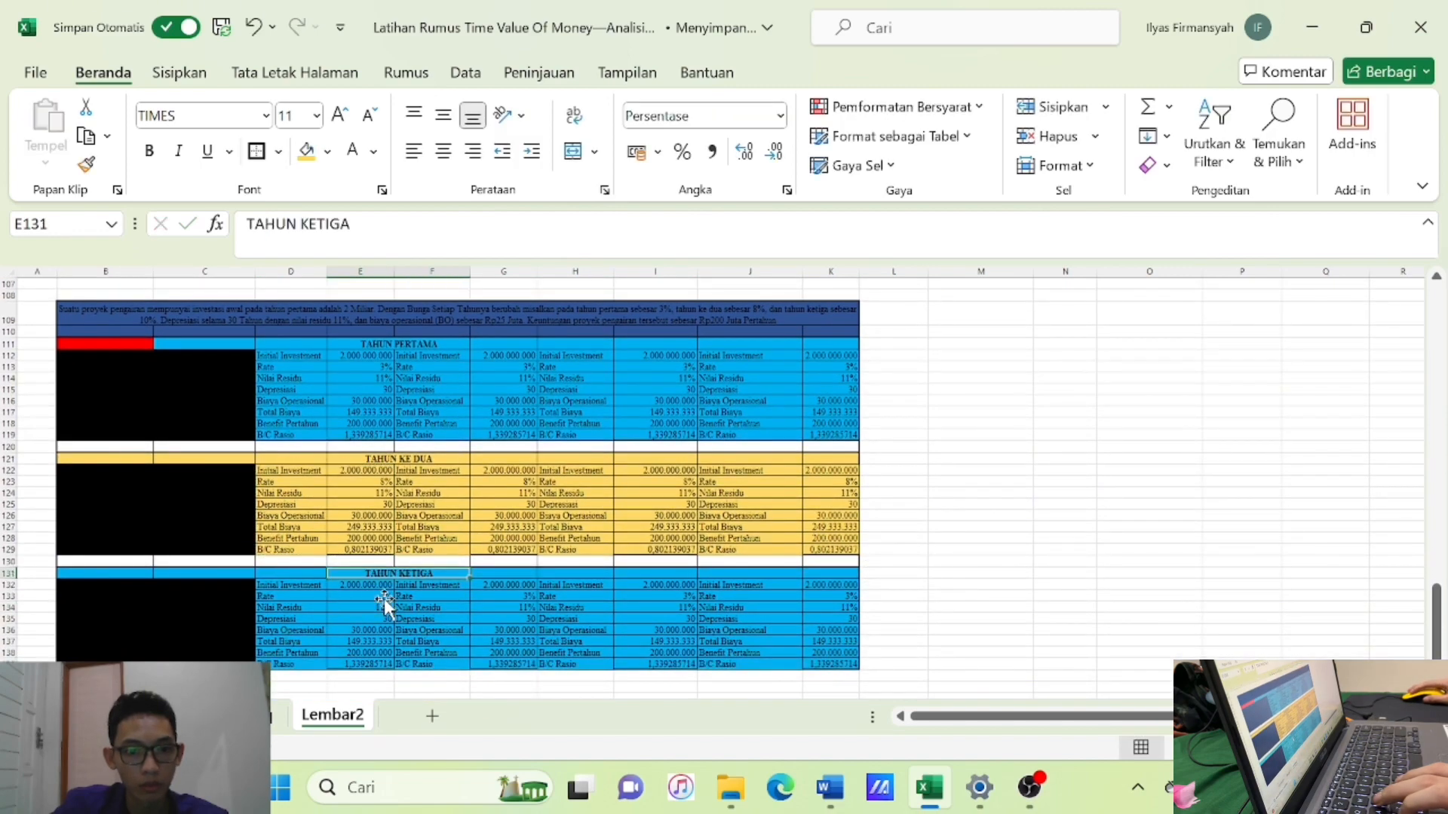
double_click(385, 595)
key("BackSpace")
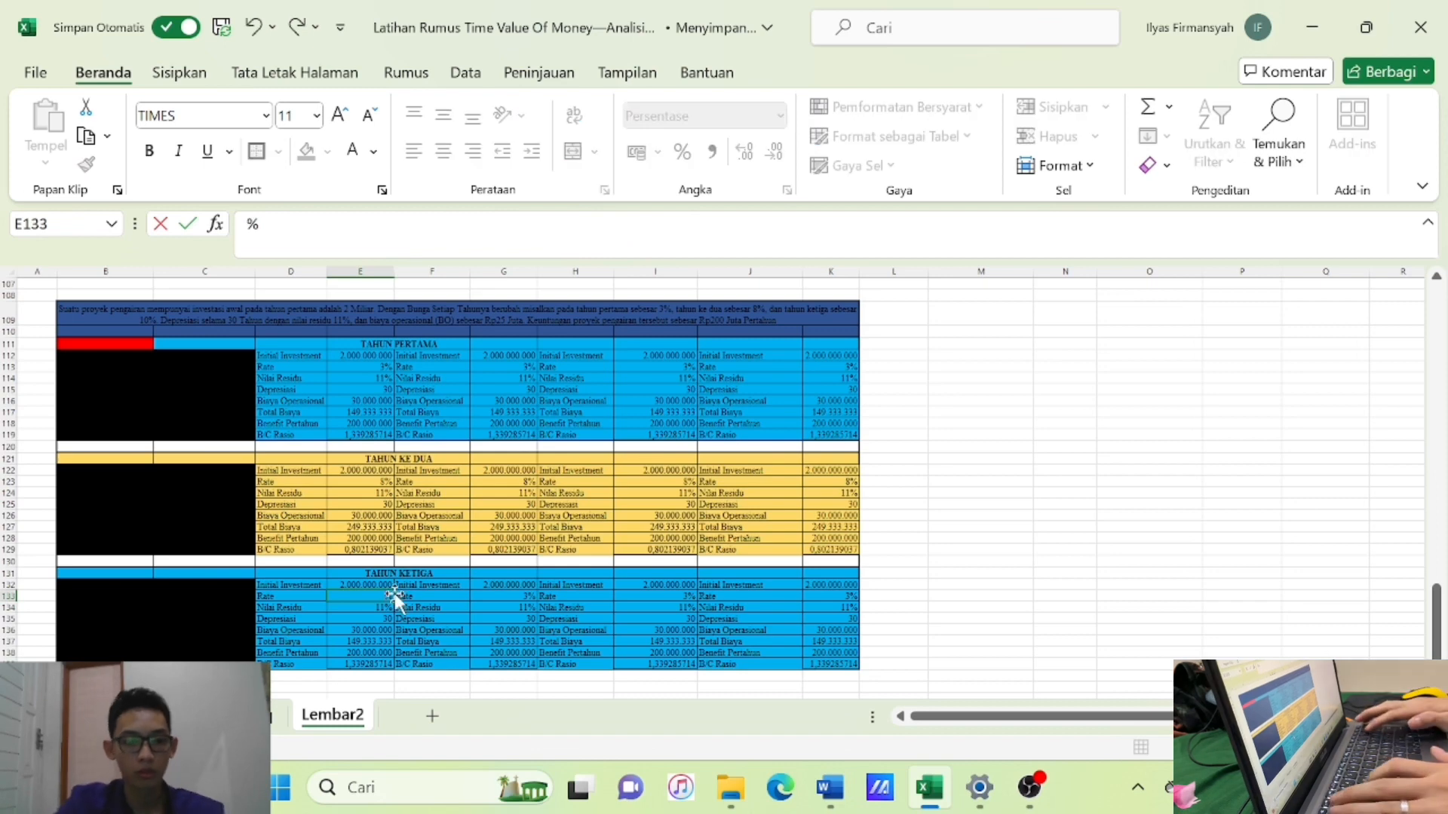
type("10")
key("Return")
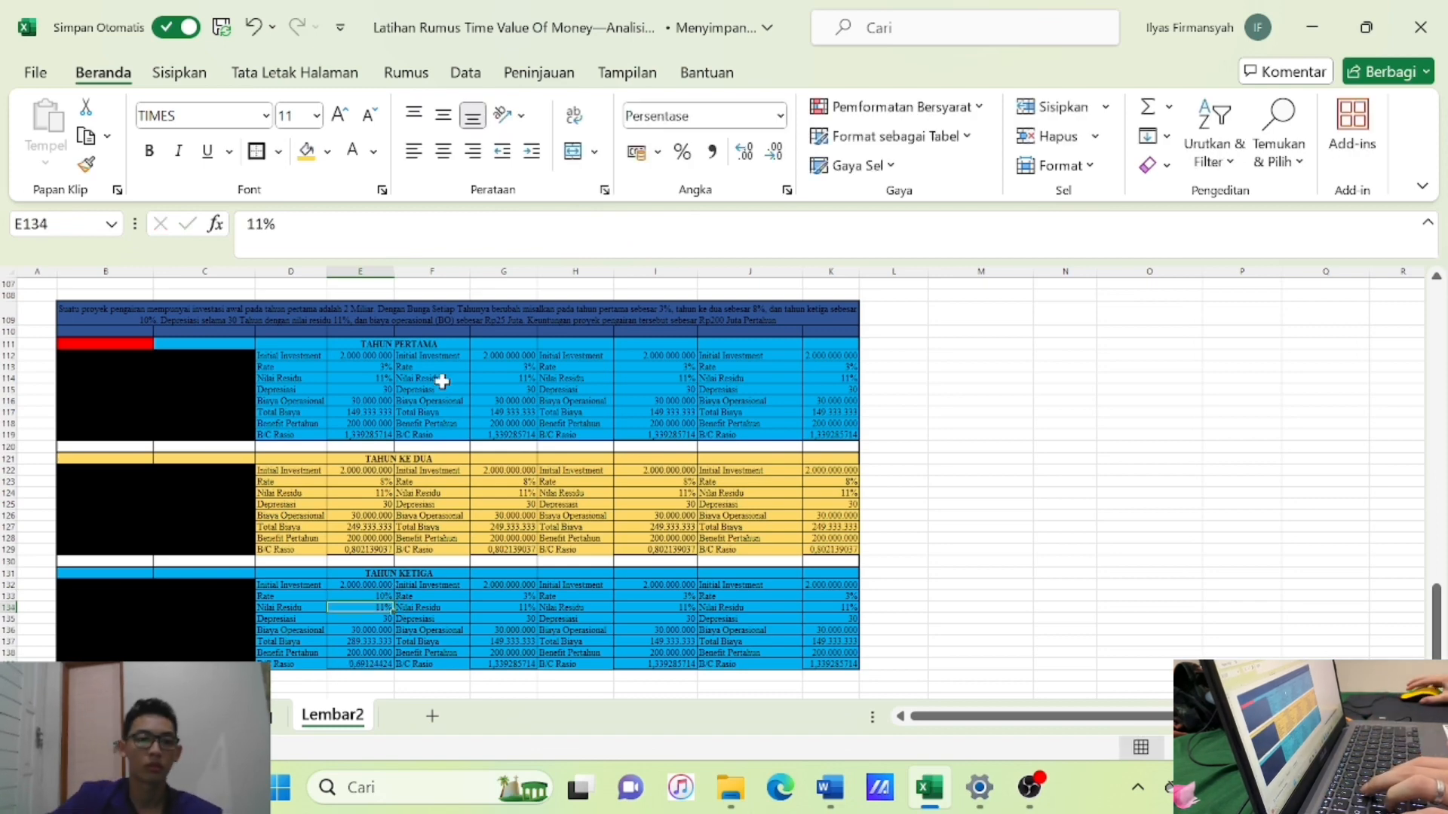
Copy the Tahun Ketiga values E132:E139 into G132:G139, I132:I139 and K132:K139.
left_click_drag(359, 586, 377, 667)
key("ctrl+c")
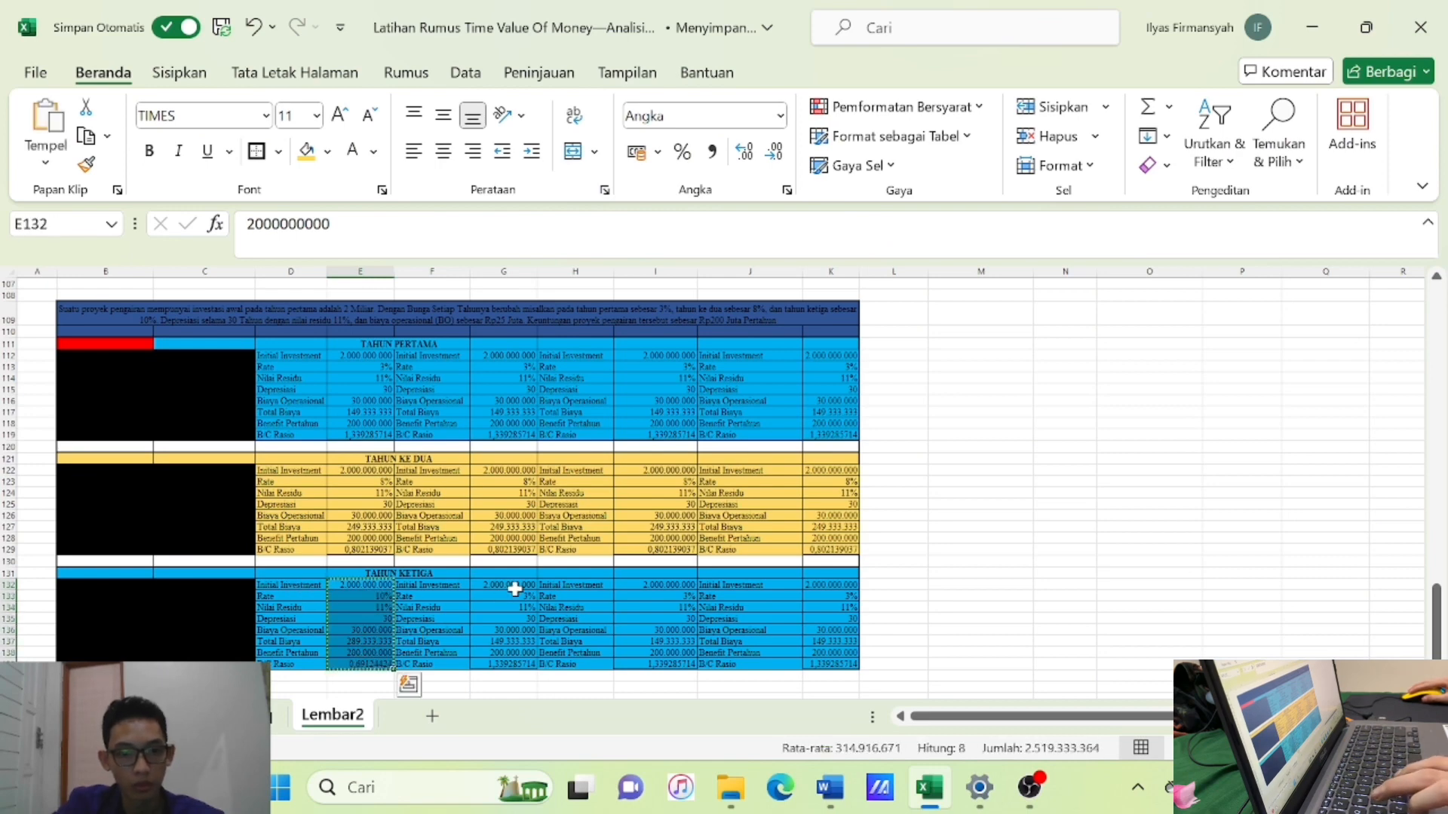
left_click_drag(517, 585, 519, 660)
key("ctrl+v")
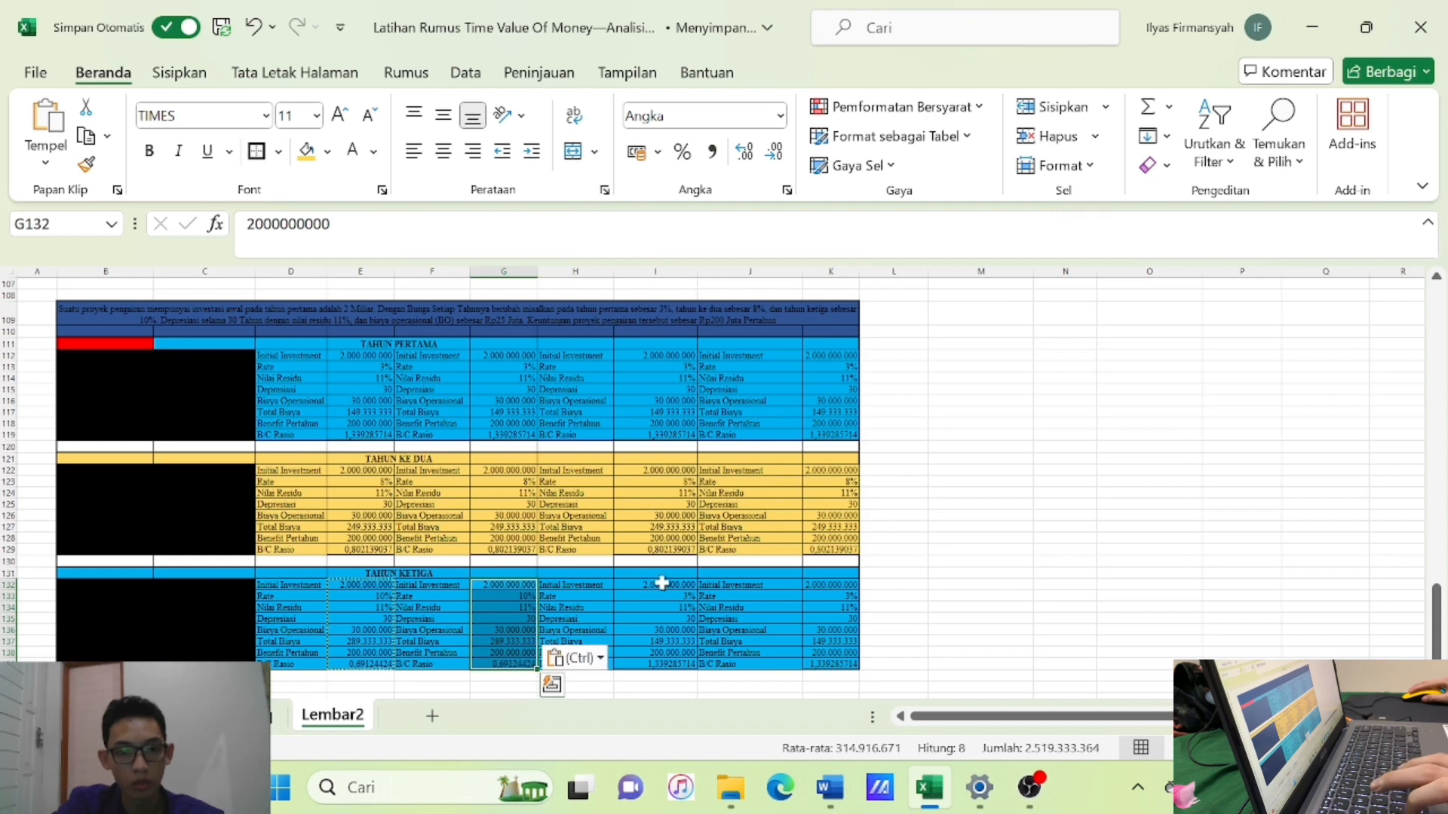
left_click_drag(663, 586, 655, 657)
key("ctrl+v")
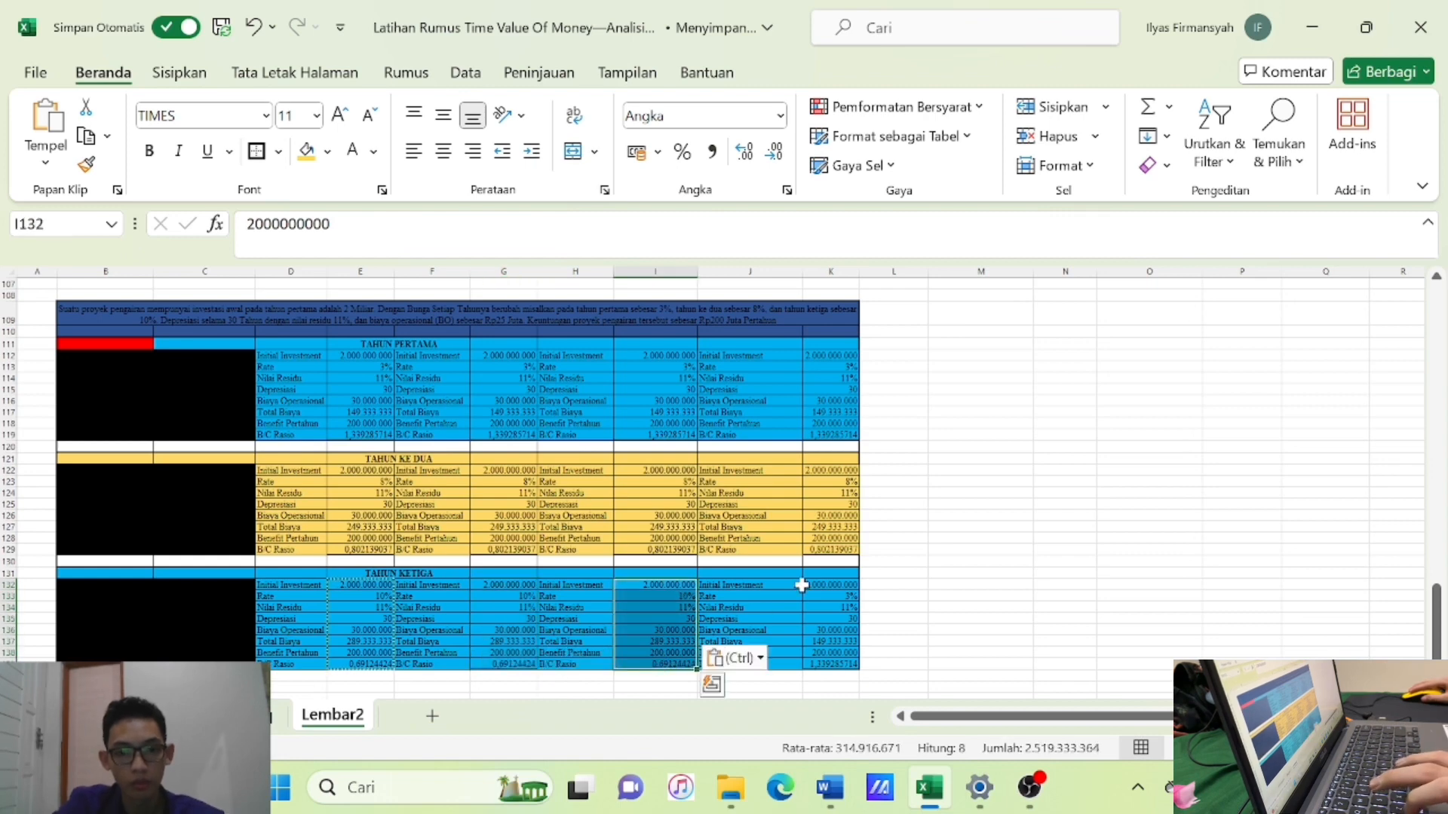
left_click_drag(824, 586, 819, 663)
key("ctrl+v")
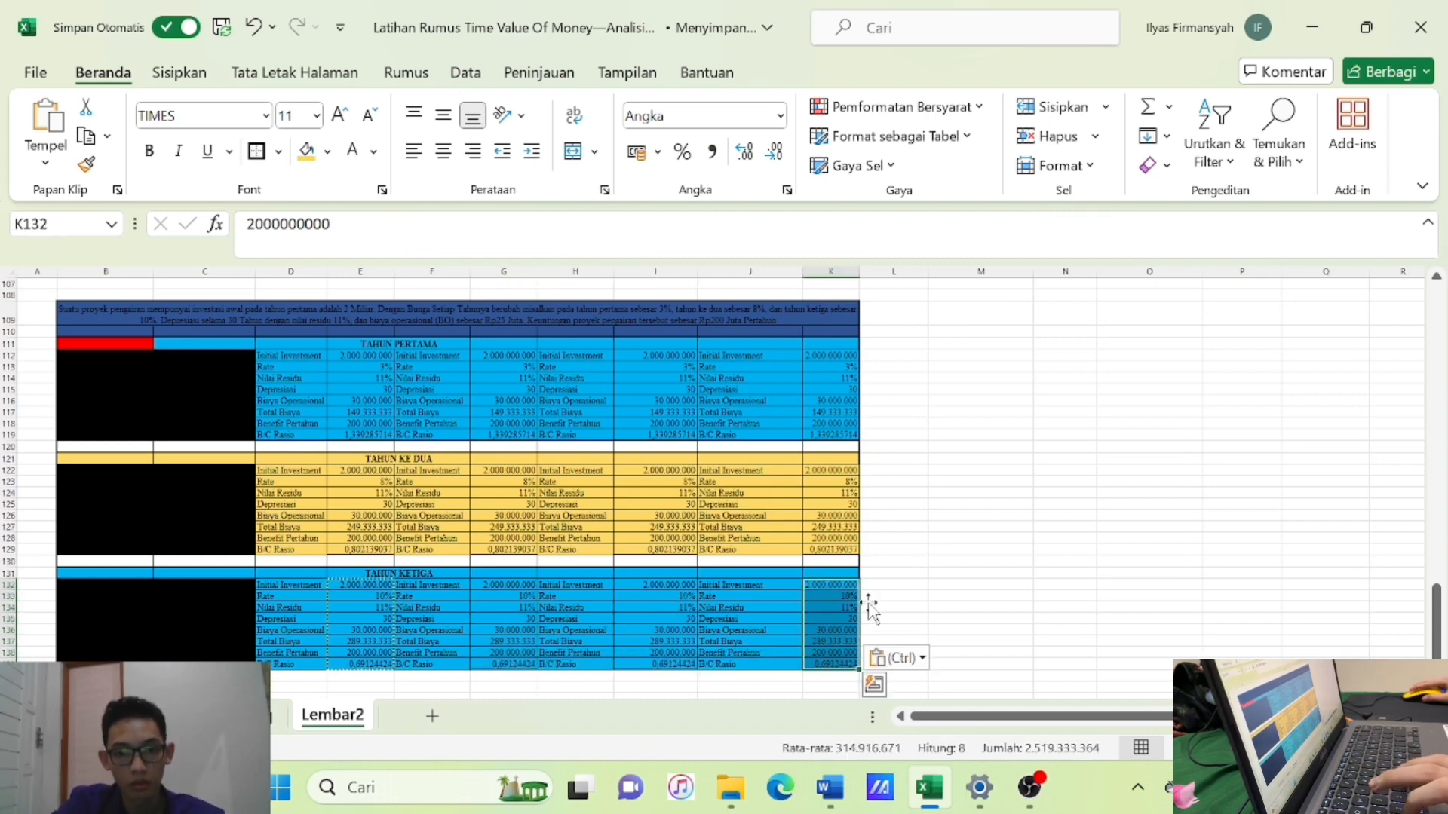
left_click(931, 540)
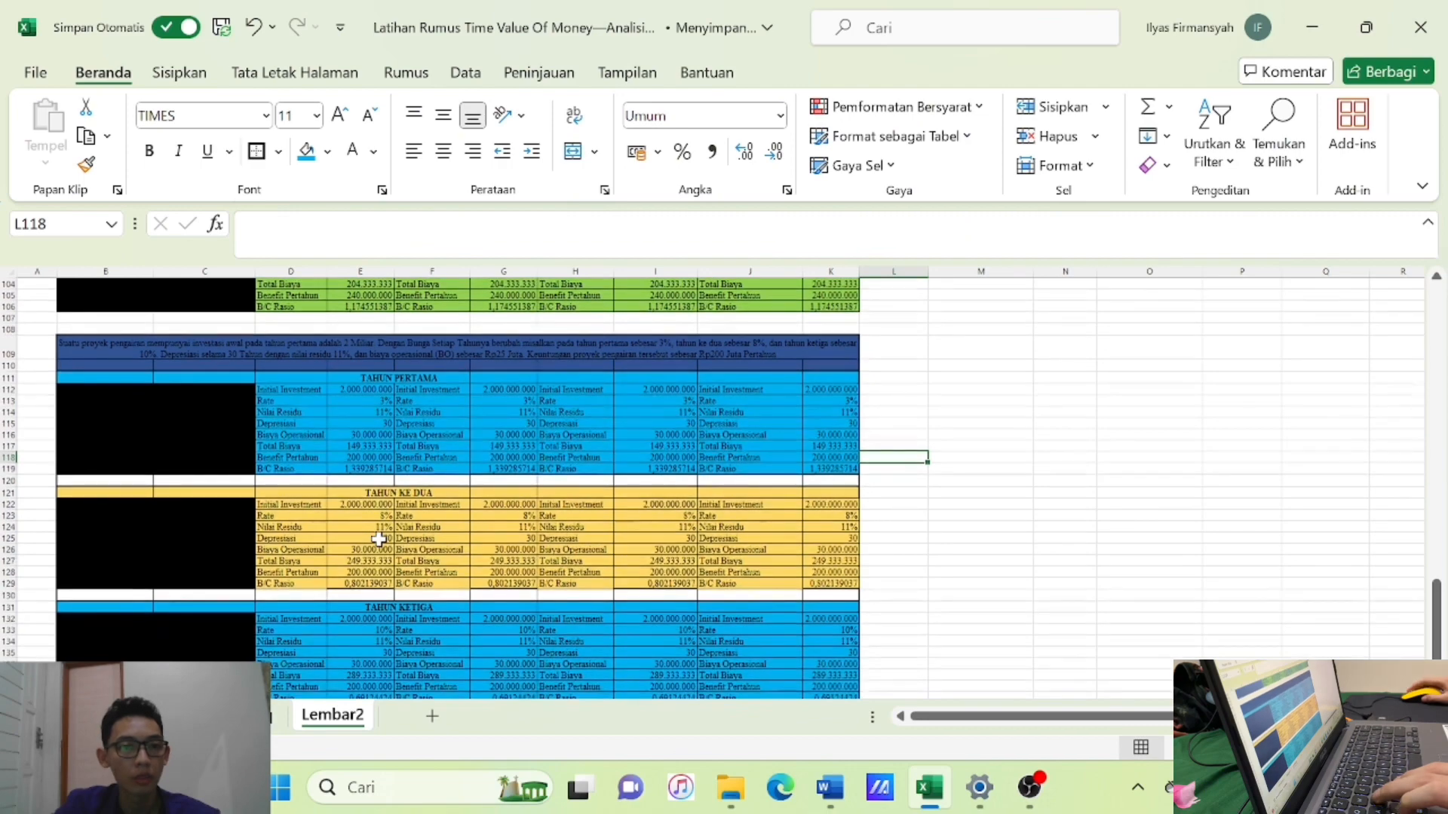
Examine the B/C Rasio formulas and the Tahun Pertama, Tahun Ke Dua and Tahun Ketiga blocks against the problem statement in B109.
scroll(339, 520, "up", 1)
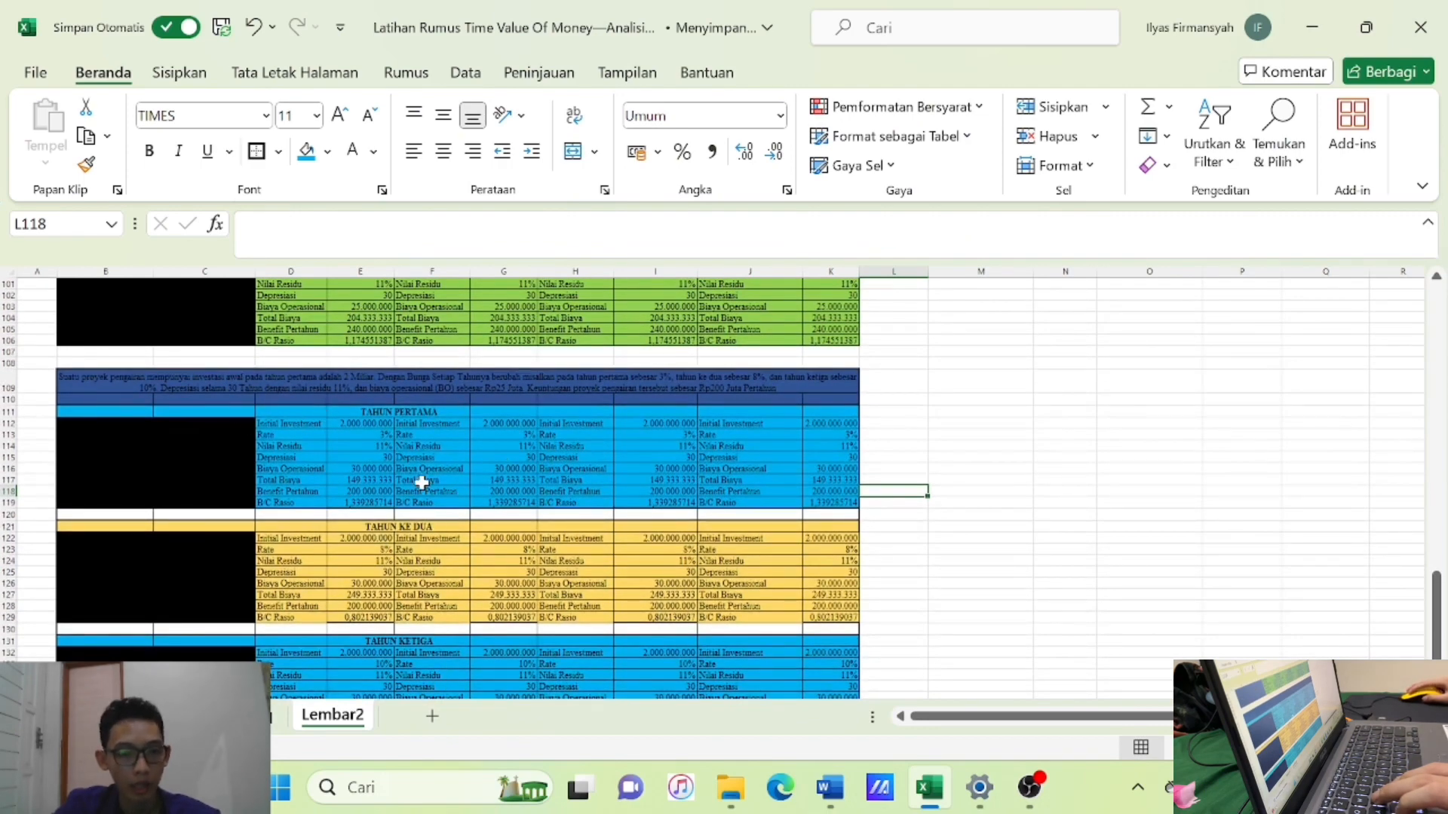
left_click(368, 503)
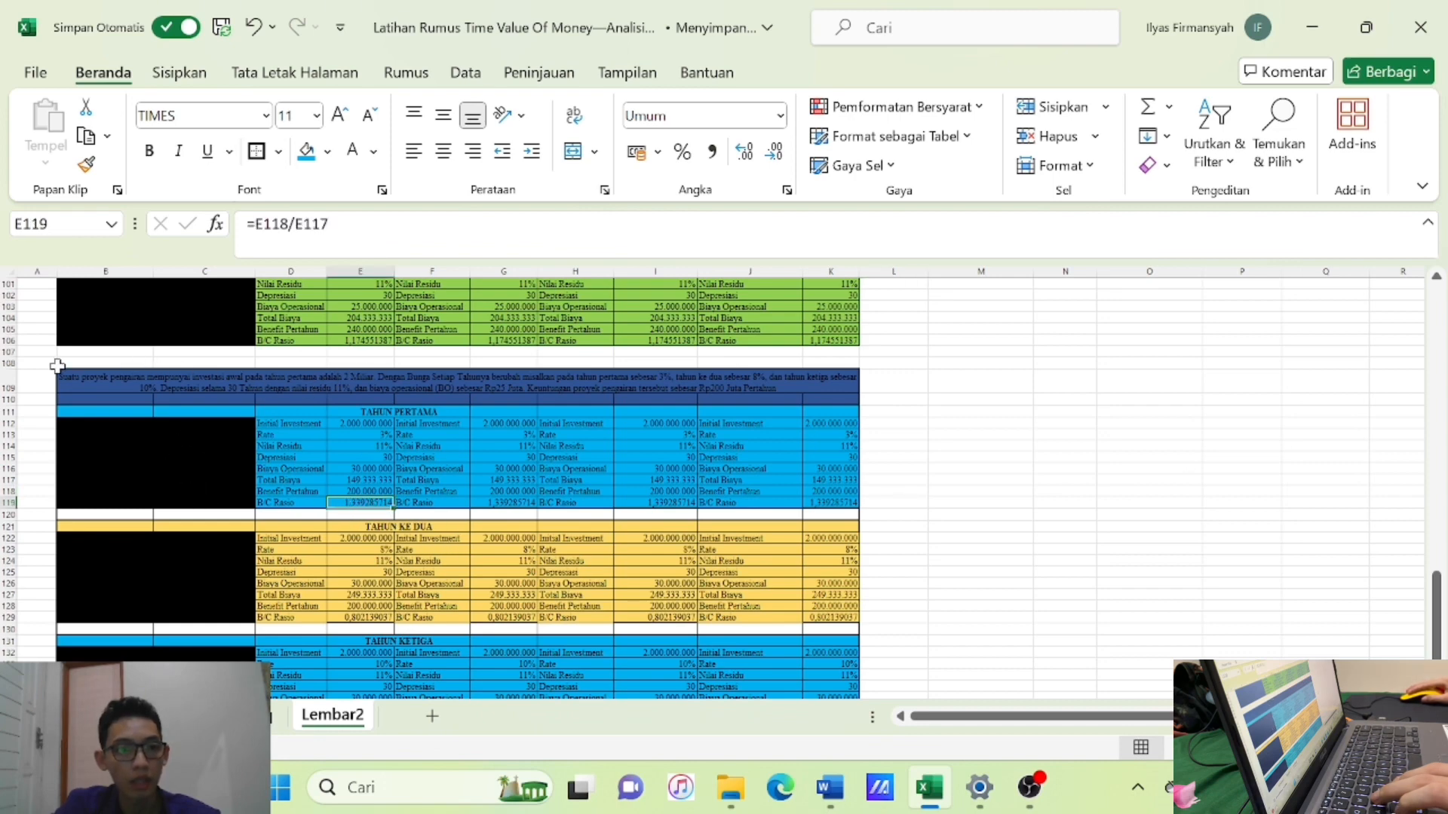
left_click_drag(91, 398, 666, 504)
scroll(468, 543, "down", 1)
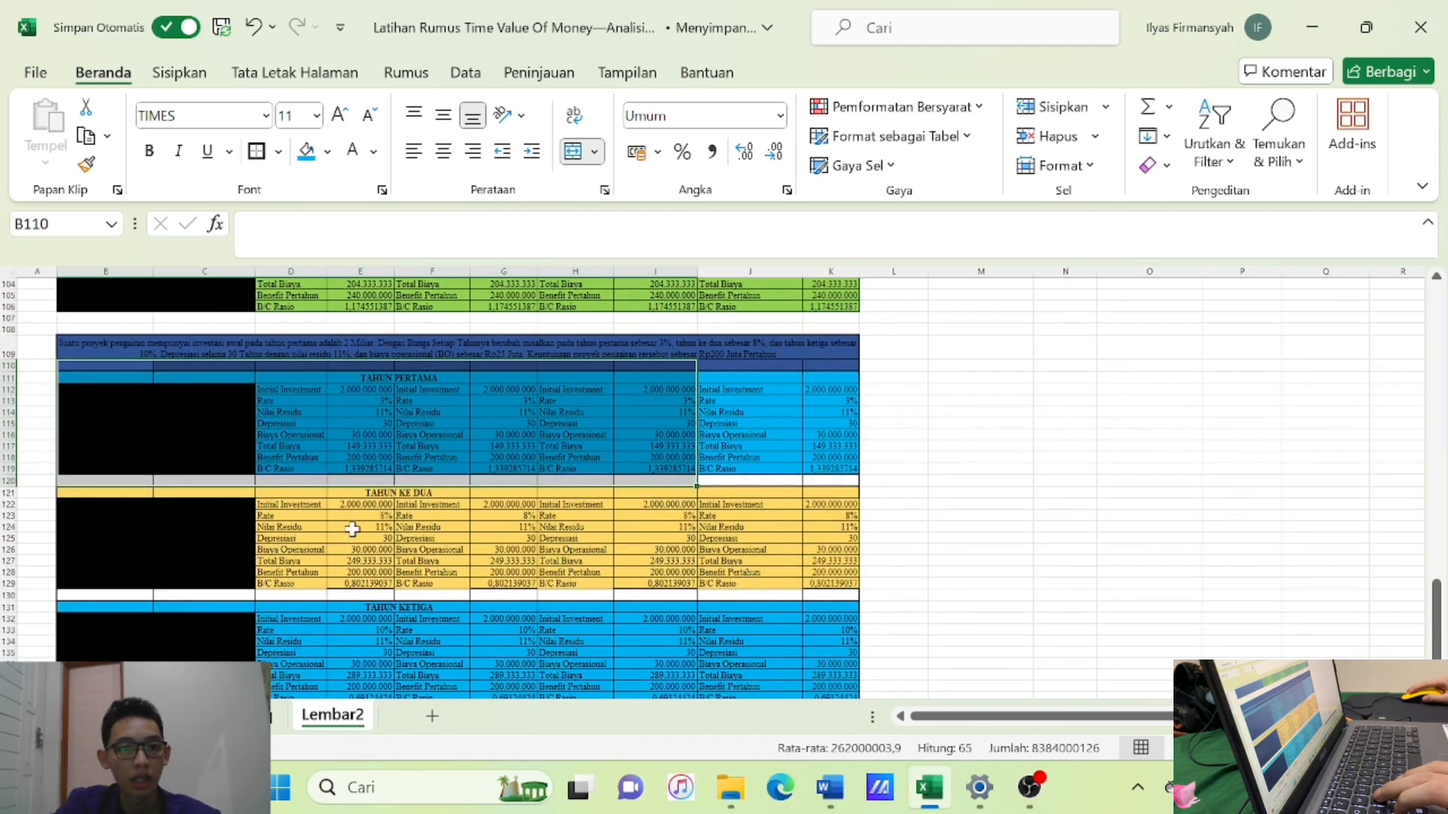
left_click(354, 577)
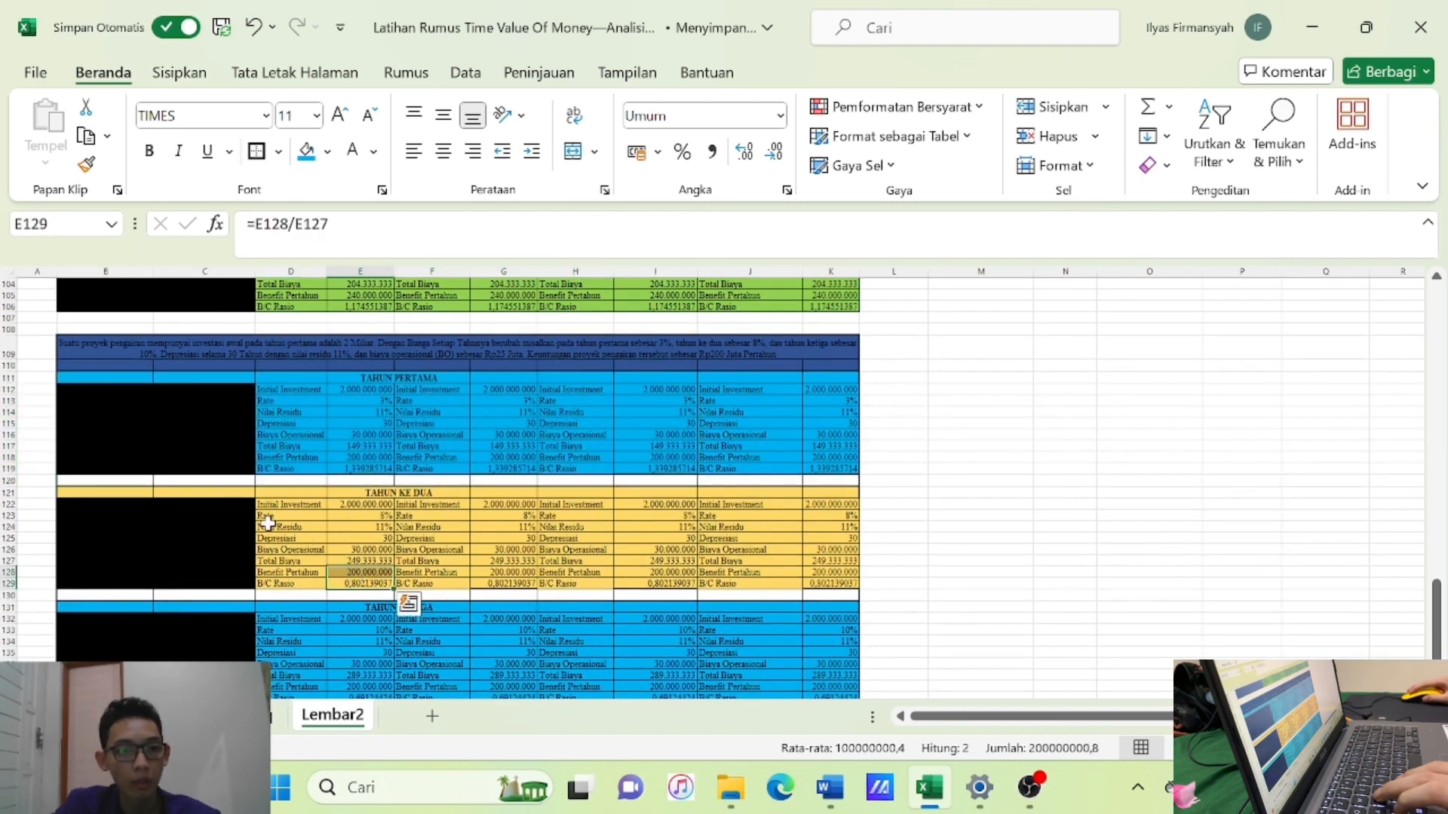
left_click_drag(117, 503, 813, 587)
scroll(512, 624, "down", 1)
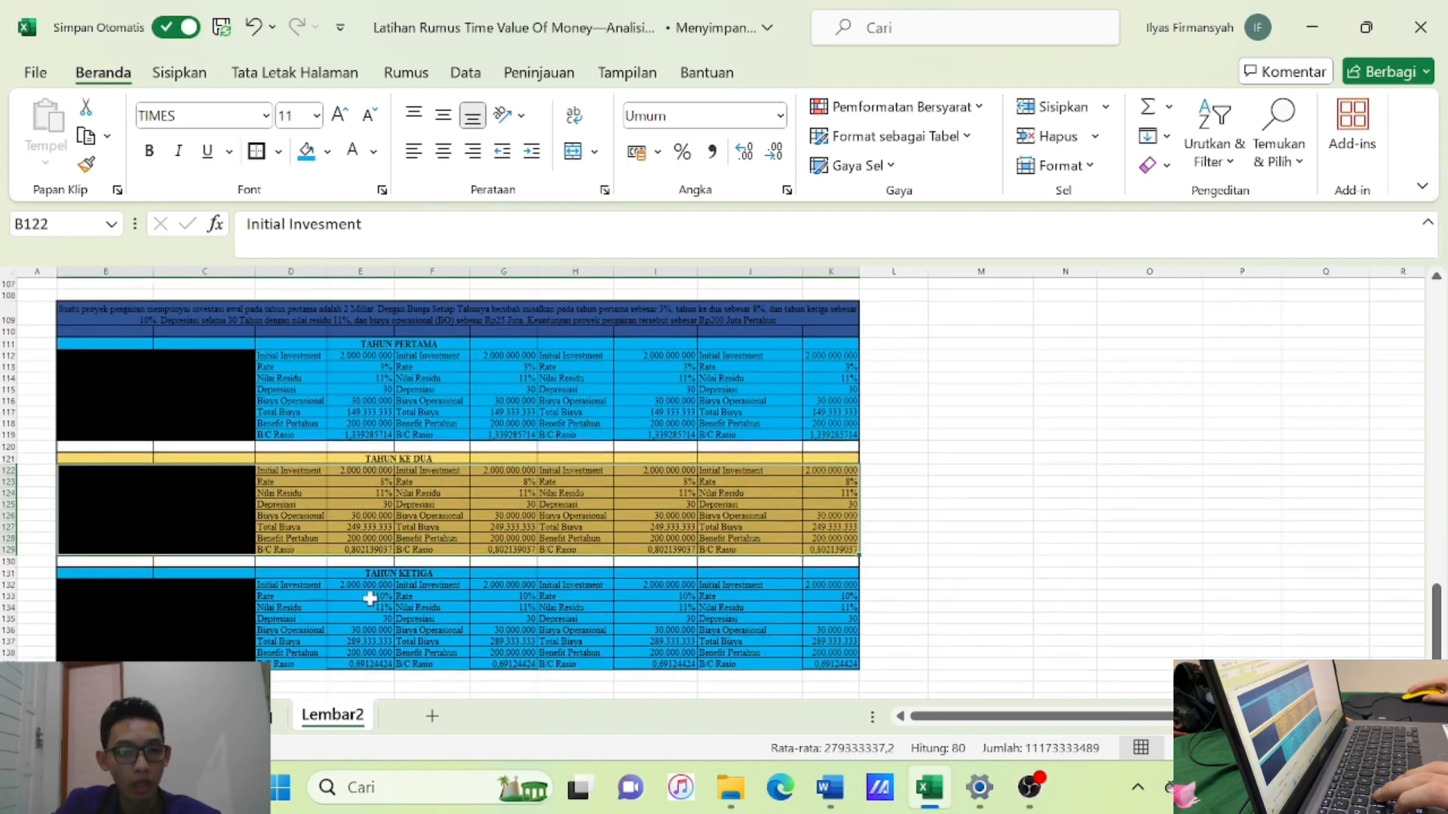
left_click_drag(260, 594, 822, 660)
left_click(986, 480)
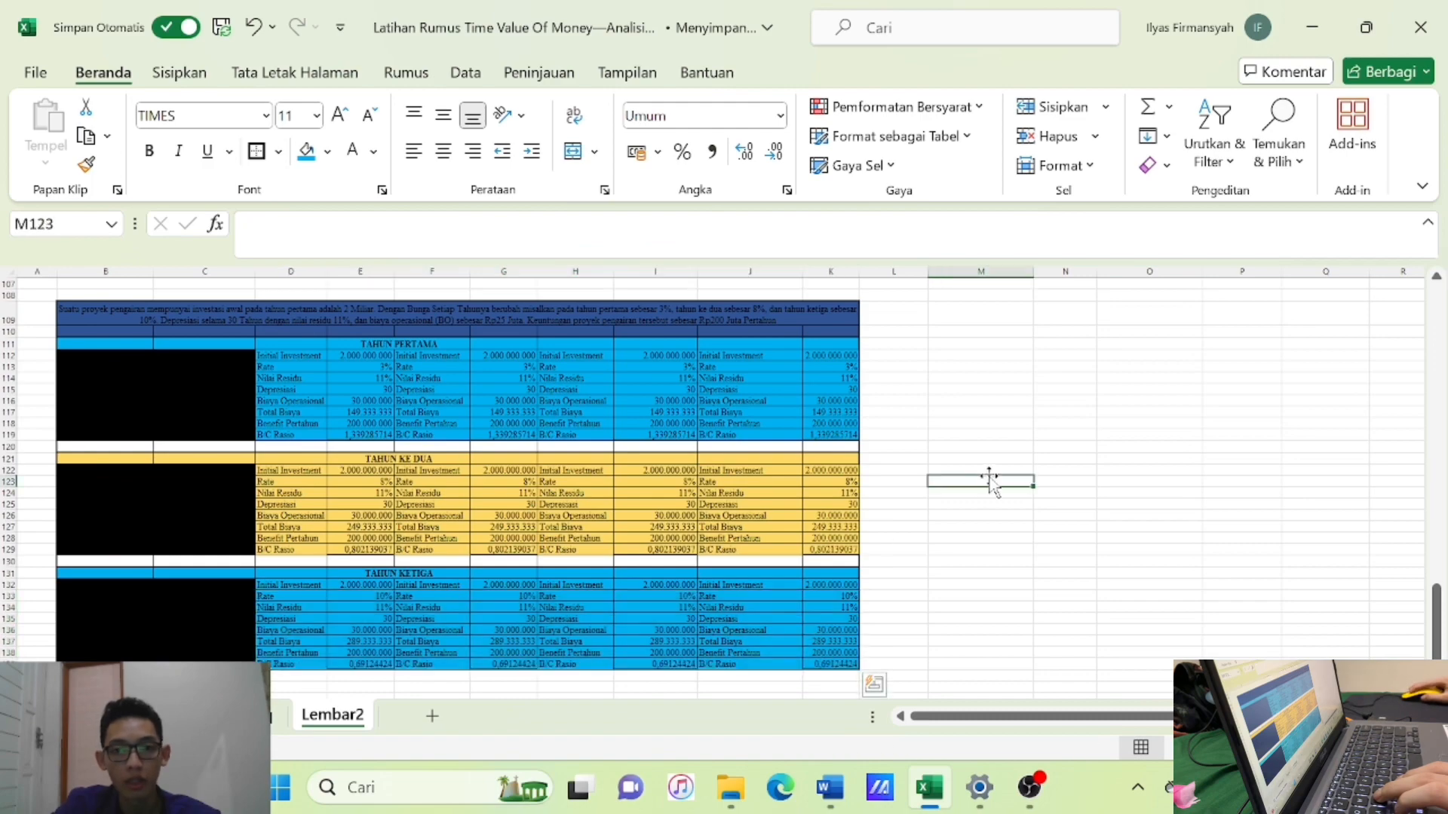
scroll(574, 460, "up", 1)
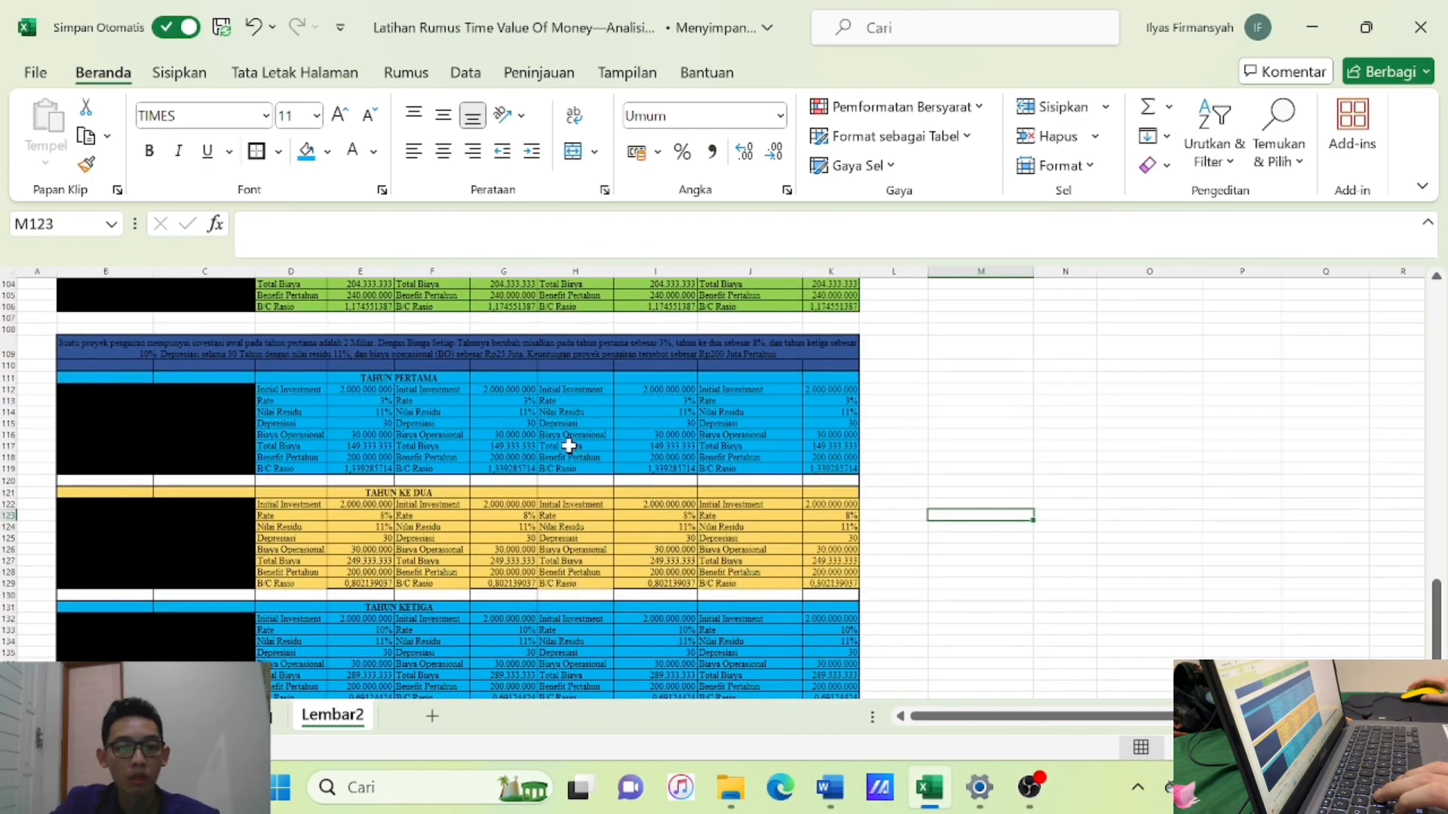
scroll(578, 450, "up", 1)
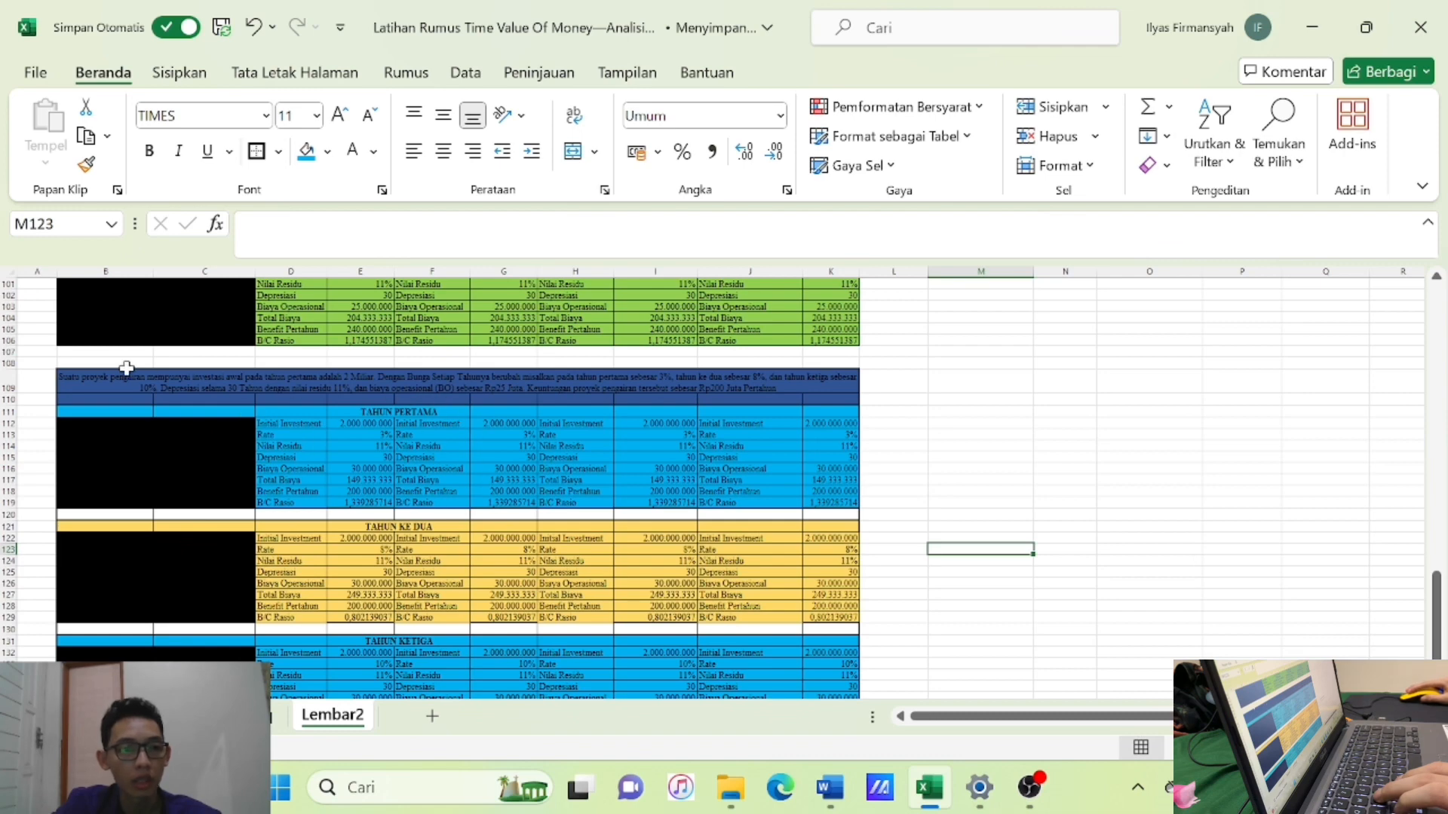
left_click_drag(94, 375, 645, 503)
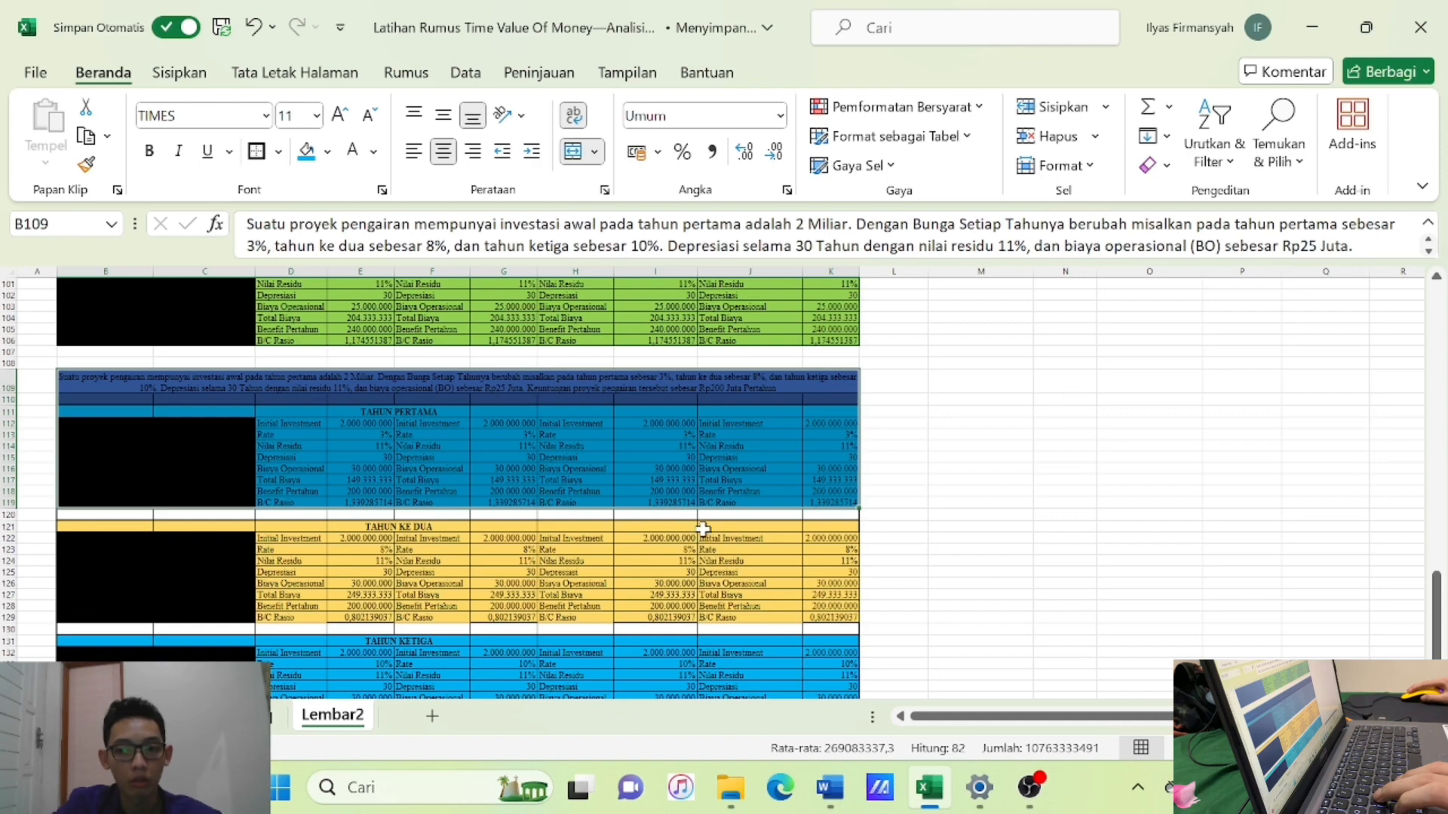
scroll(816, 561, "up", 2)
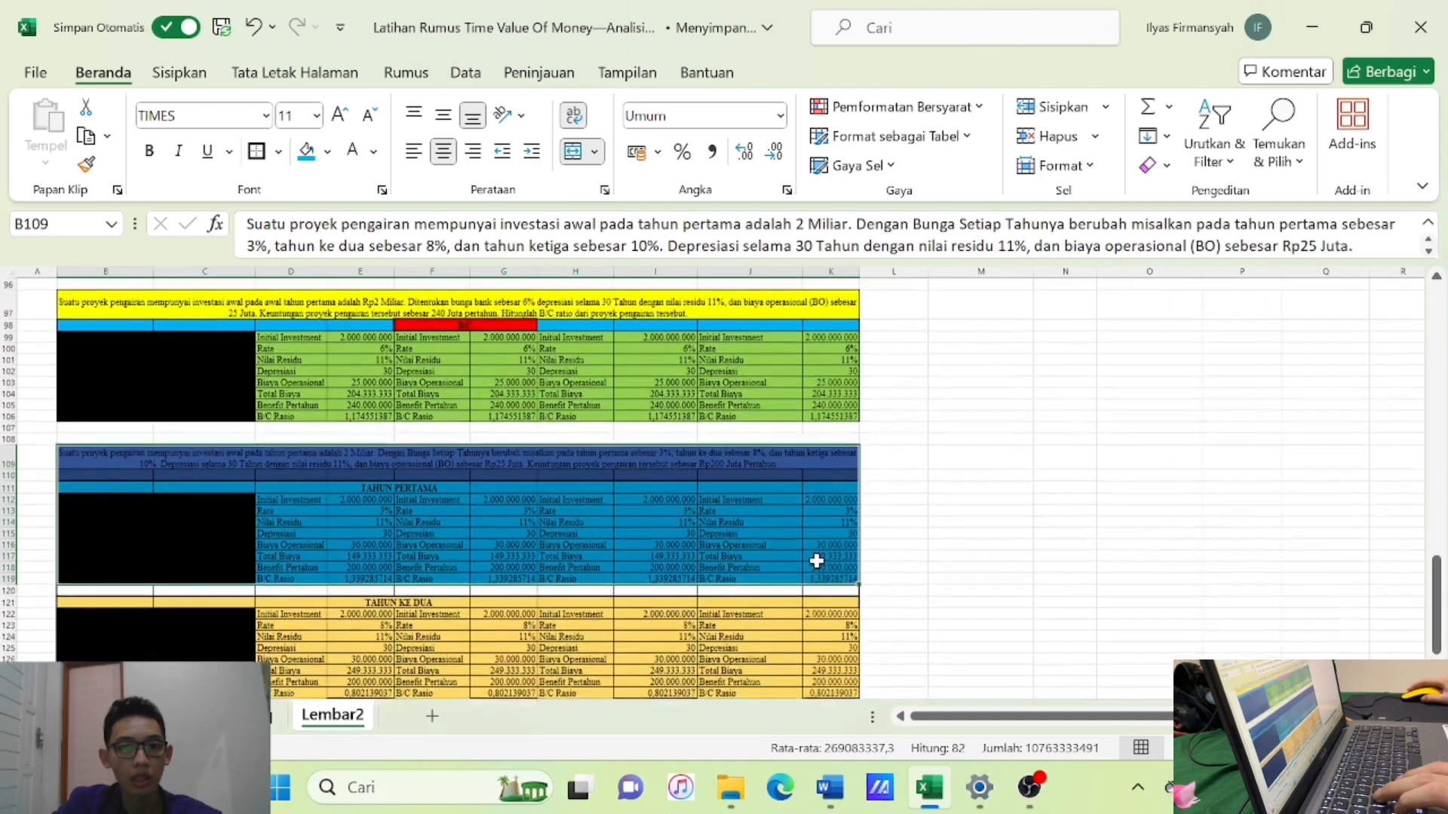
scroll(806, 561, "down", 1)
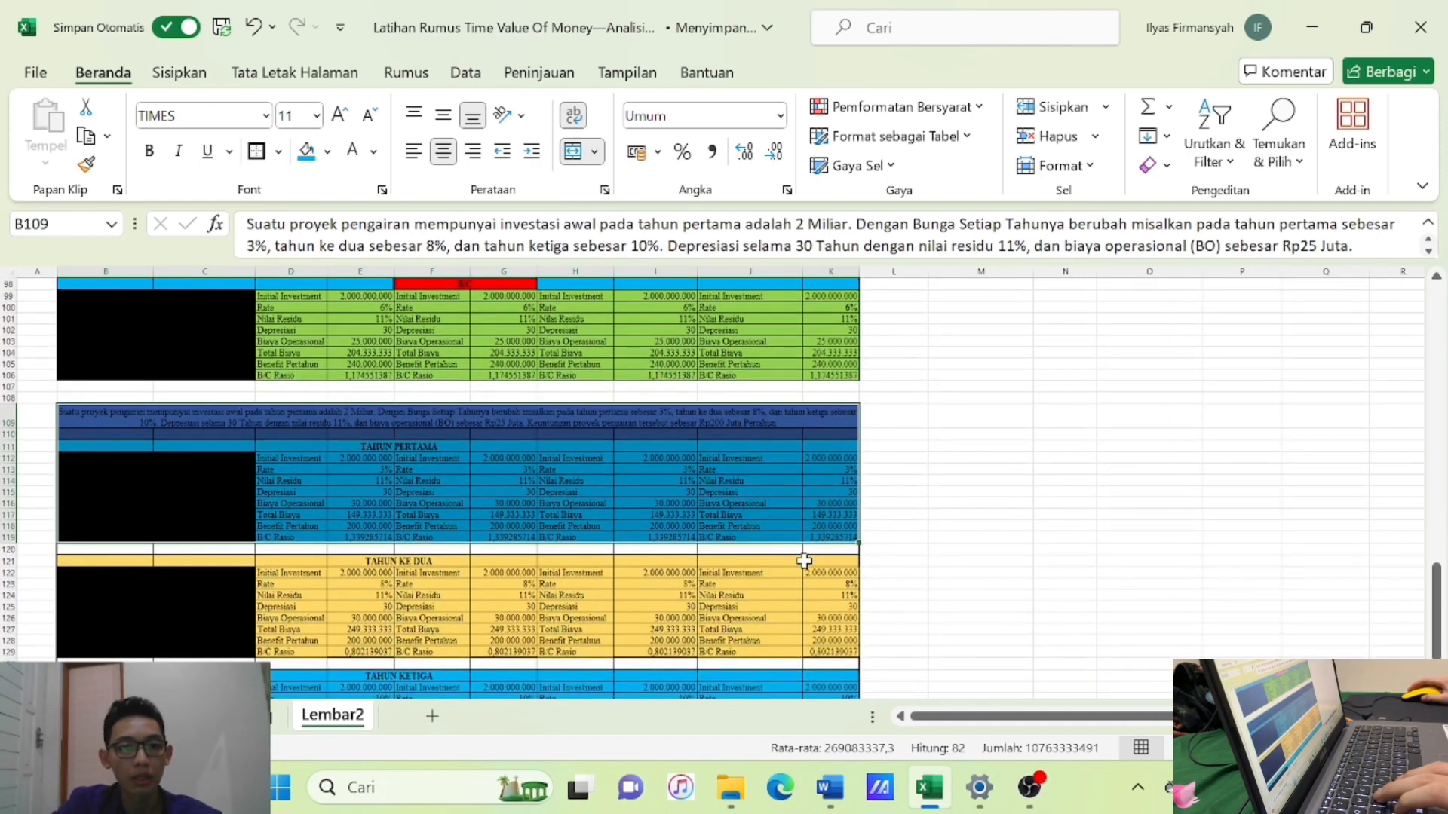